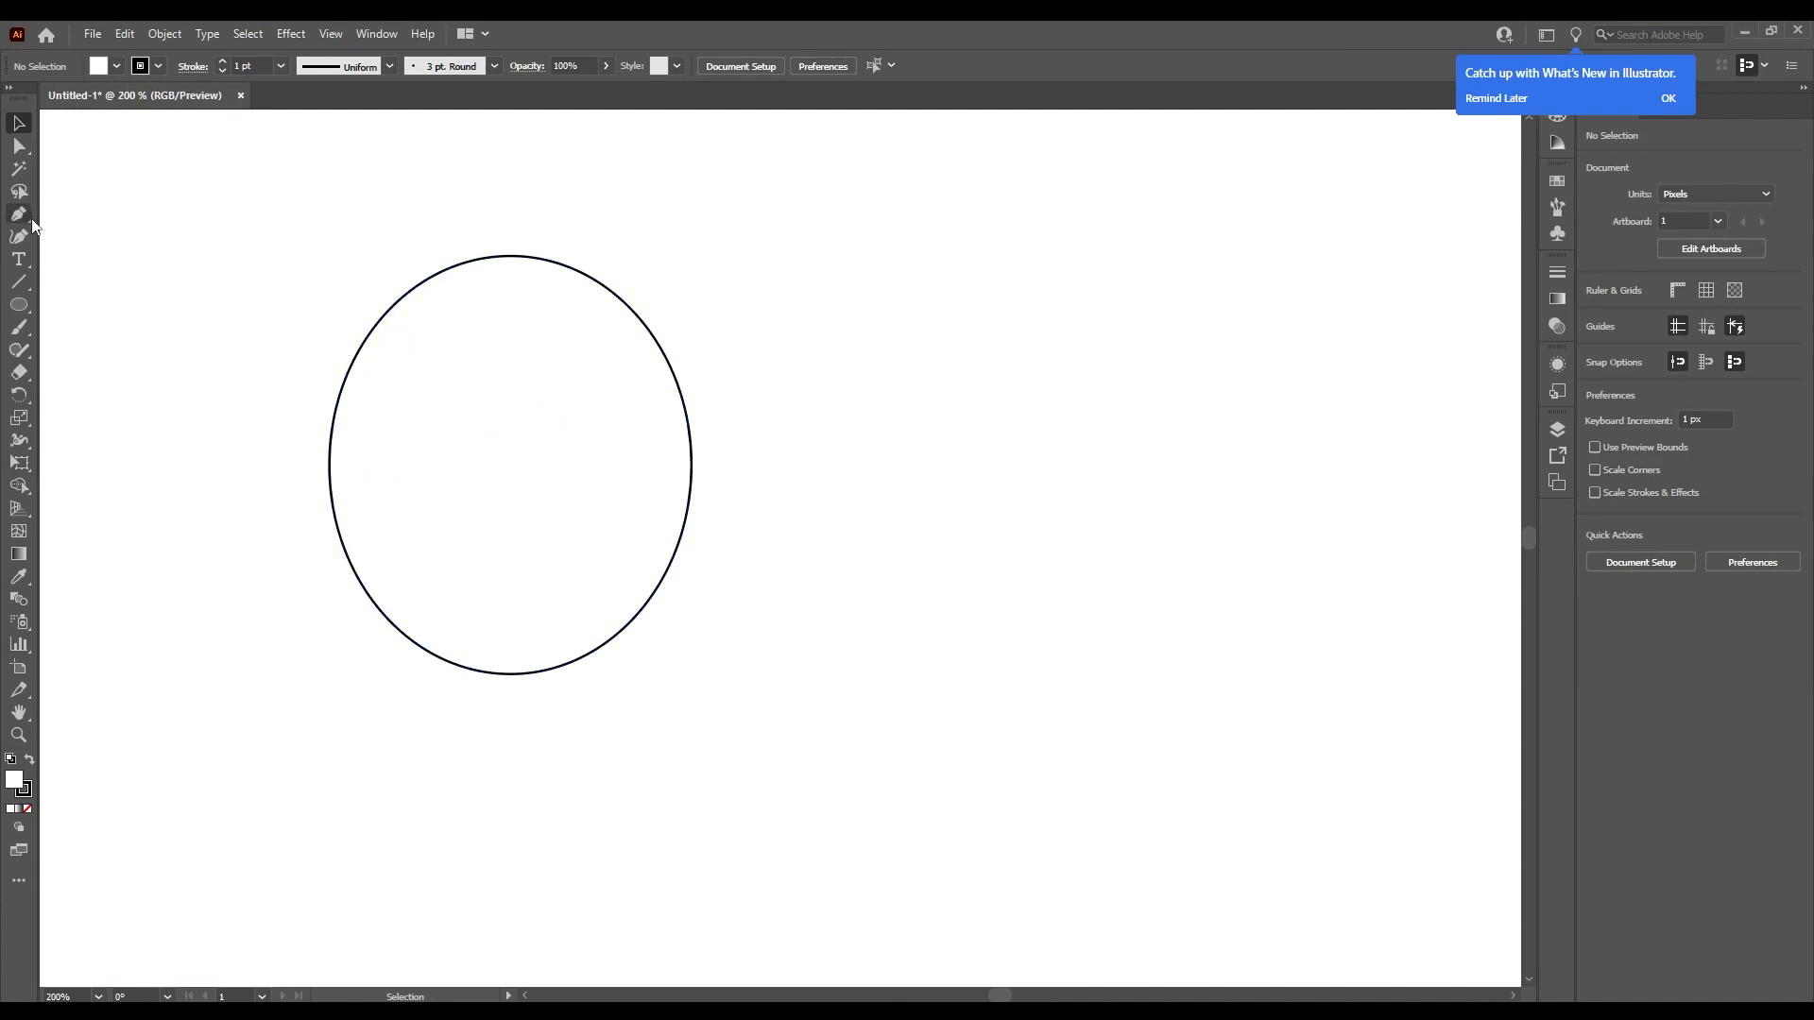
drag(19, 305, 114, 298)
drag(283, 227, 863, 320)
key(ctrl+z)
Remove the fill from the large ellipse, keeping its black outline.
key(v)
click(678, 388)
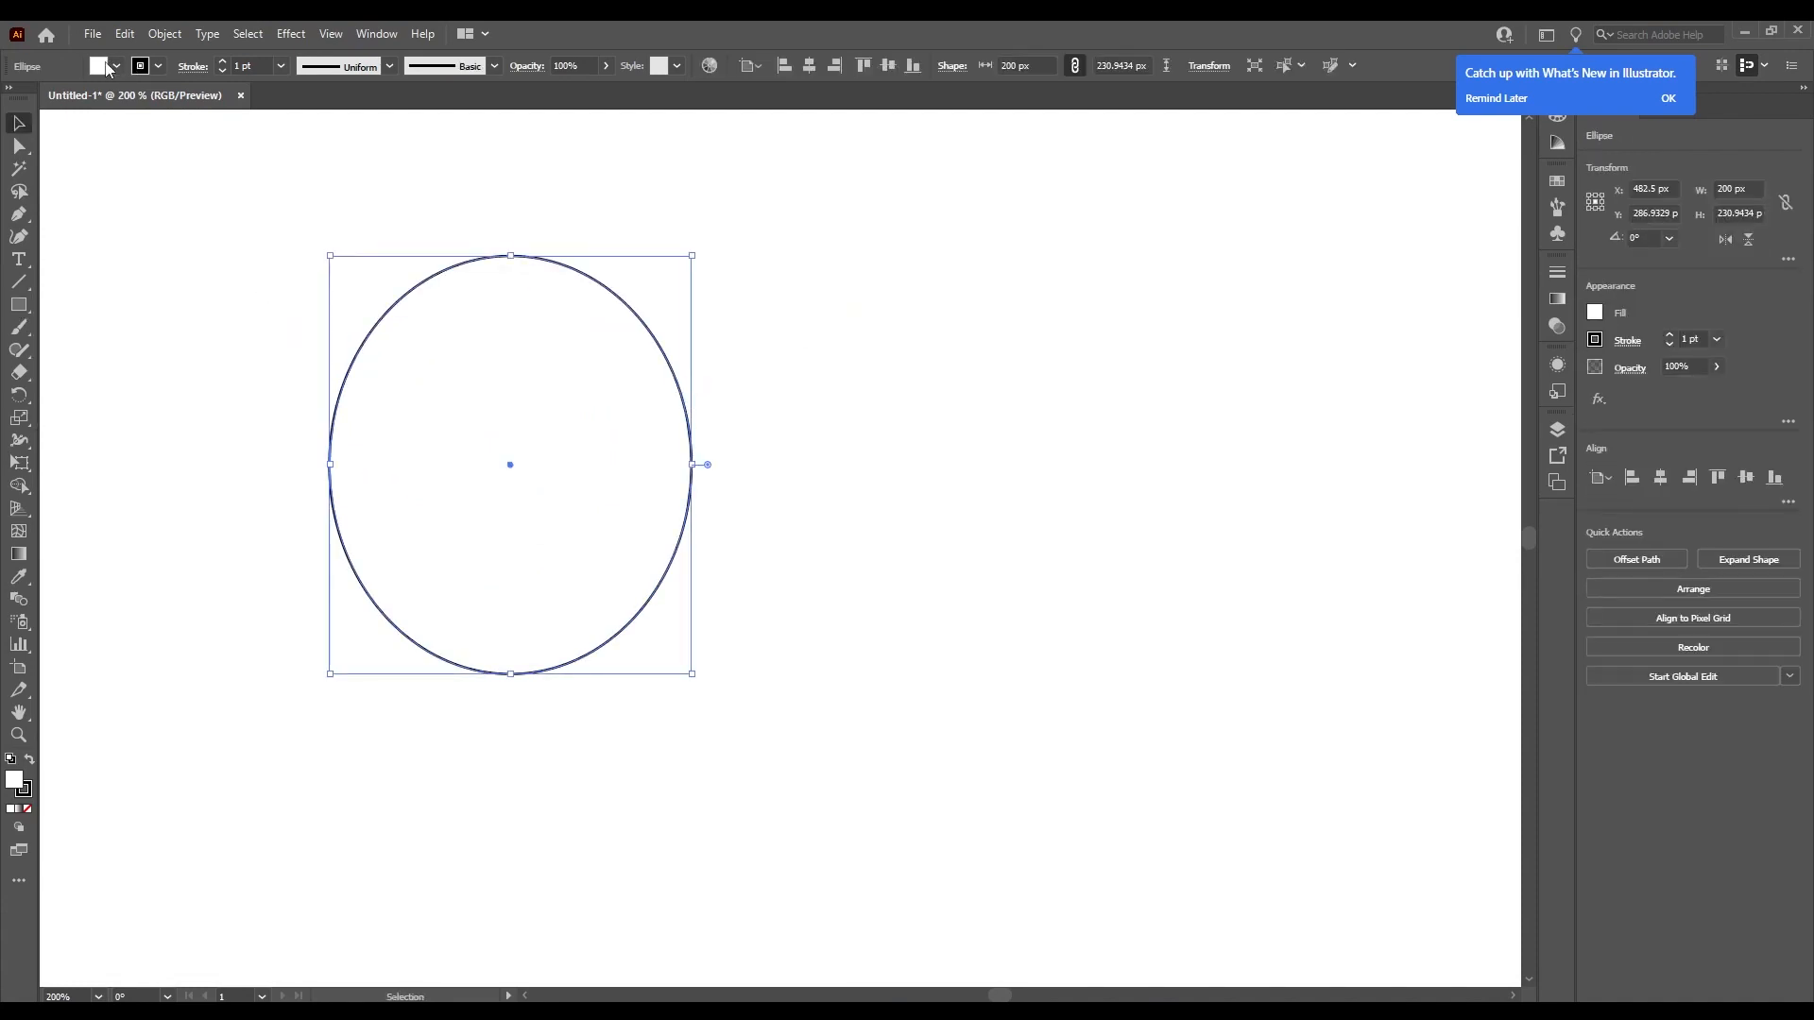
click(117, 66)
click(13, 95)
drag(450, 308, 750, 569)
click(703, 380)
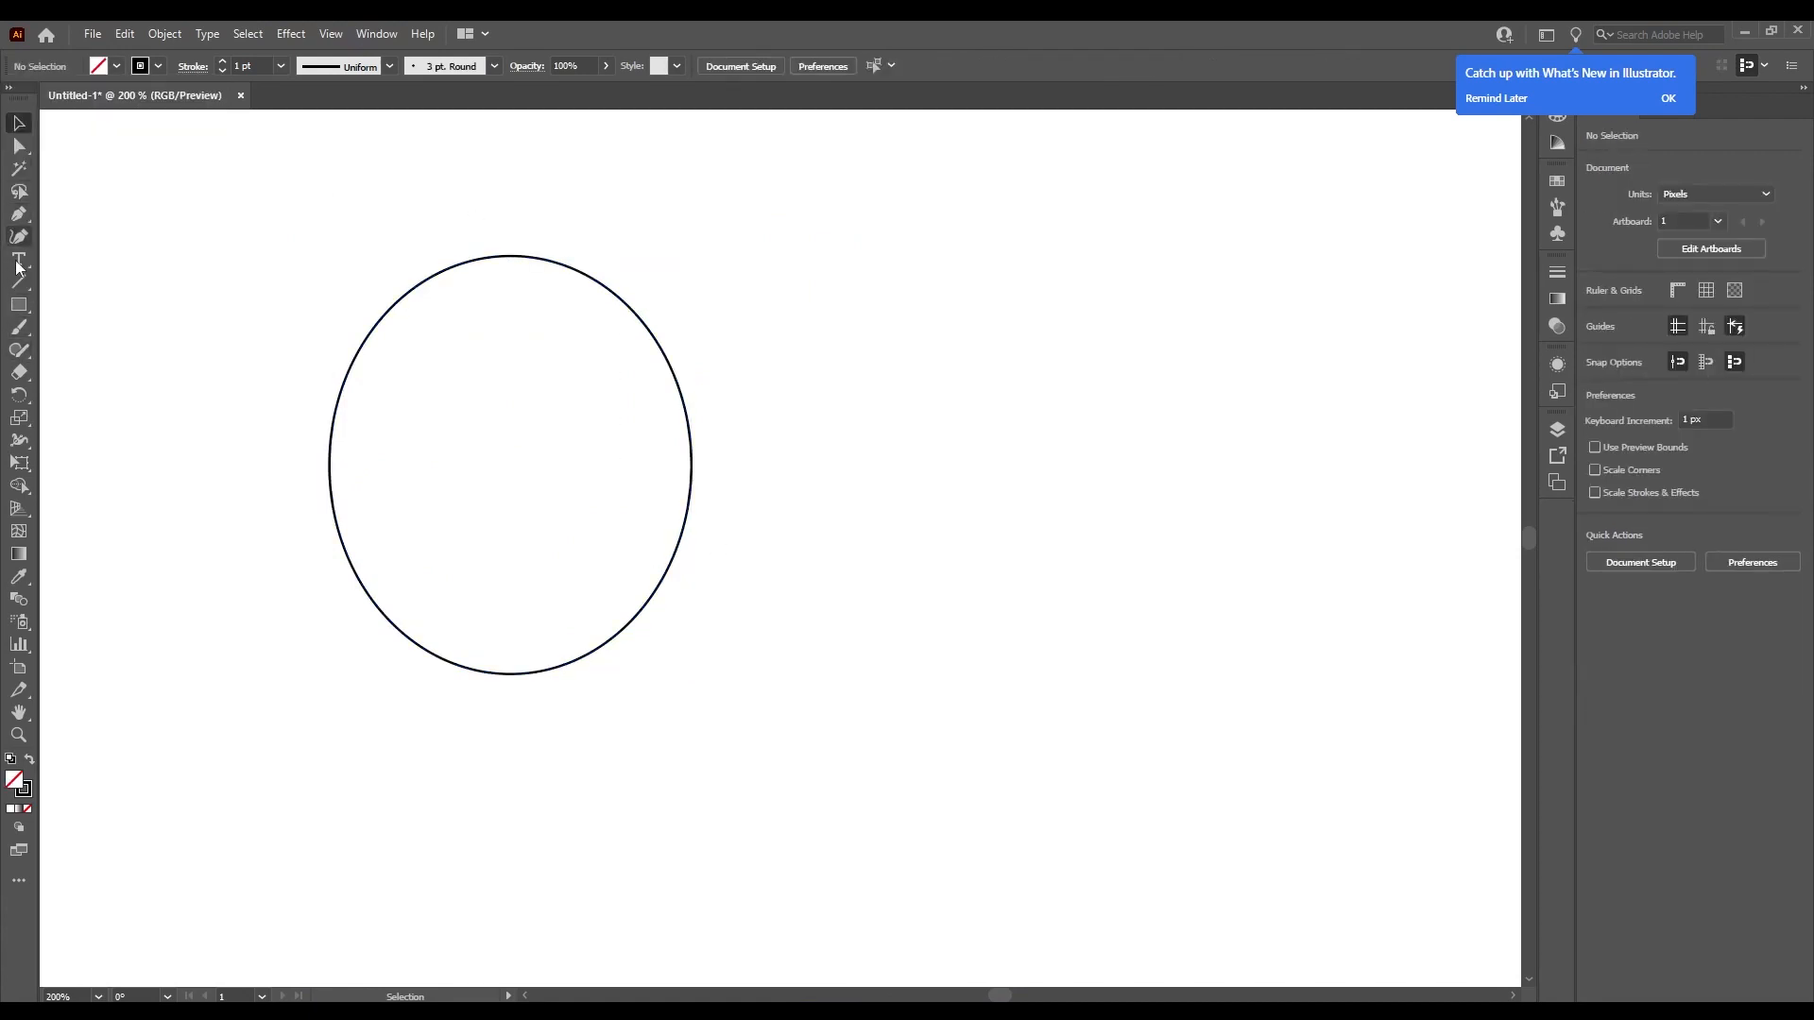
Draw a rectangle about 295 by 82 px across the top of the large ellipse and narrow it slightly from its left side.
click(21, 305)
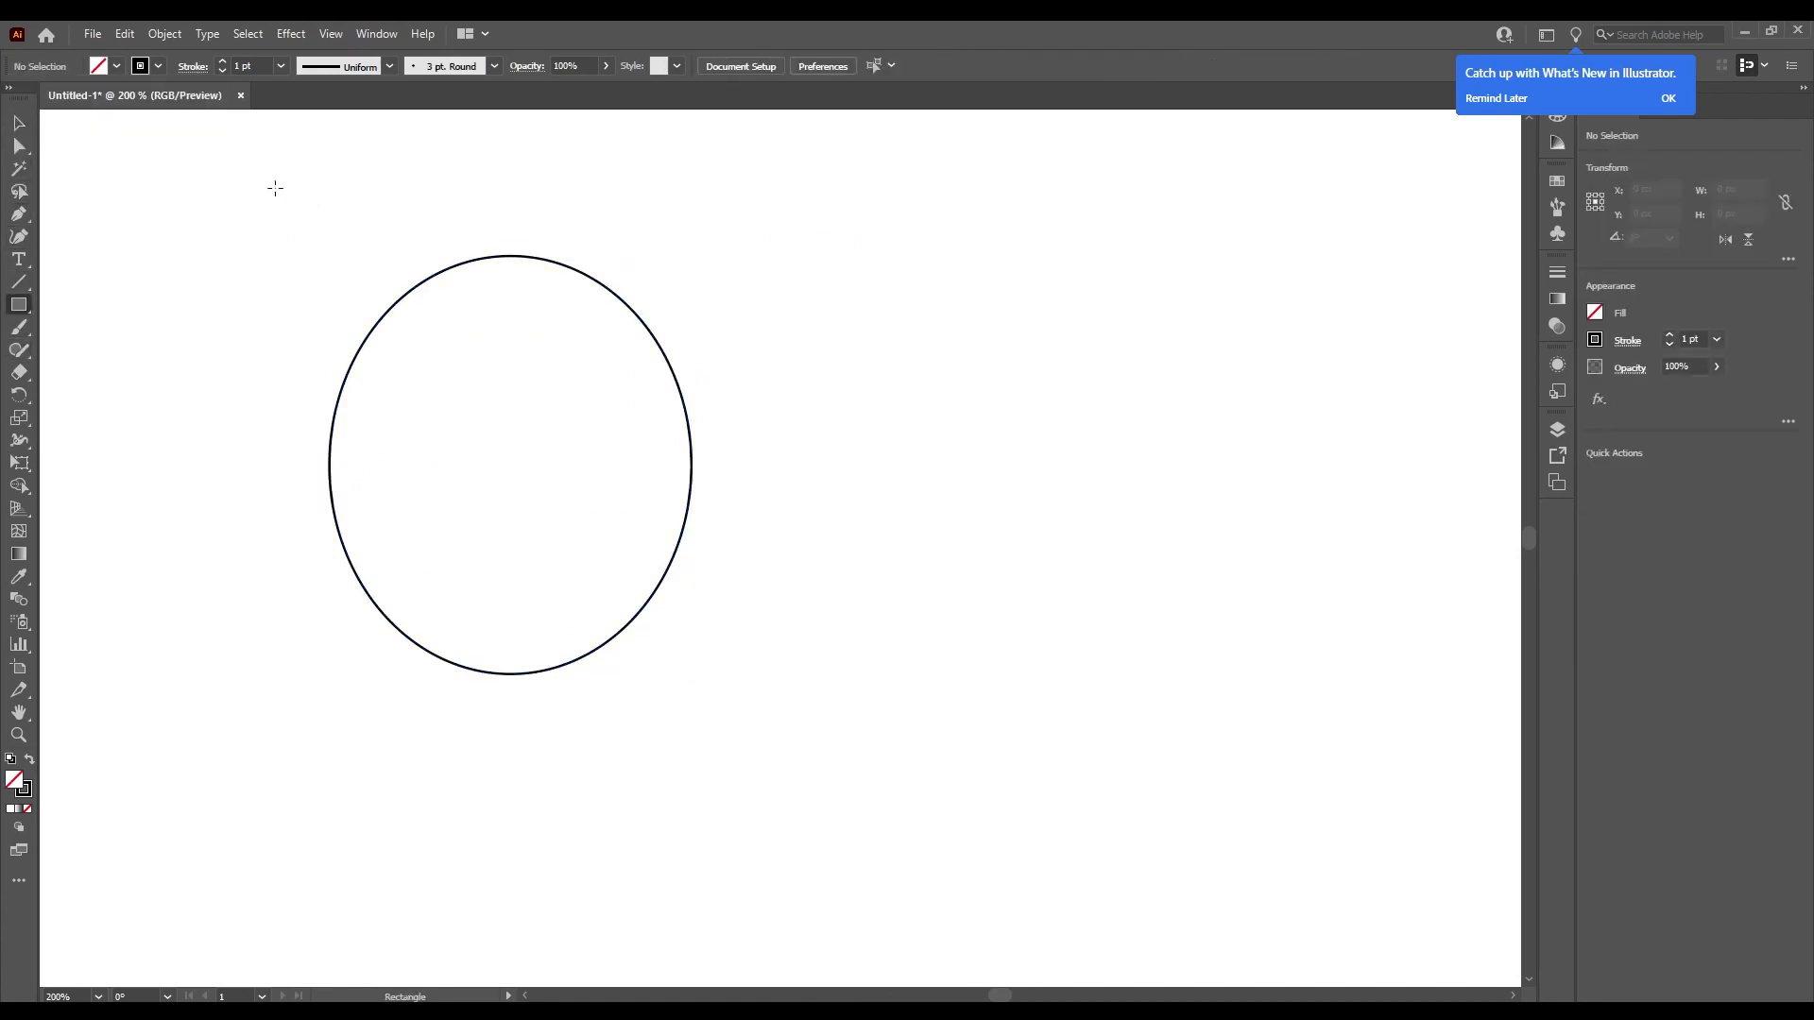
drag(275, 188, 808, 335)
key(v)
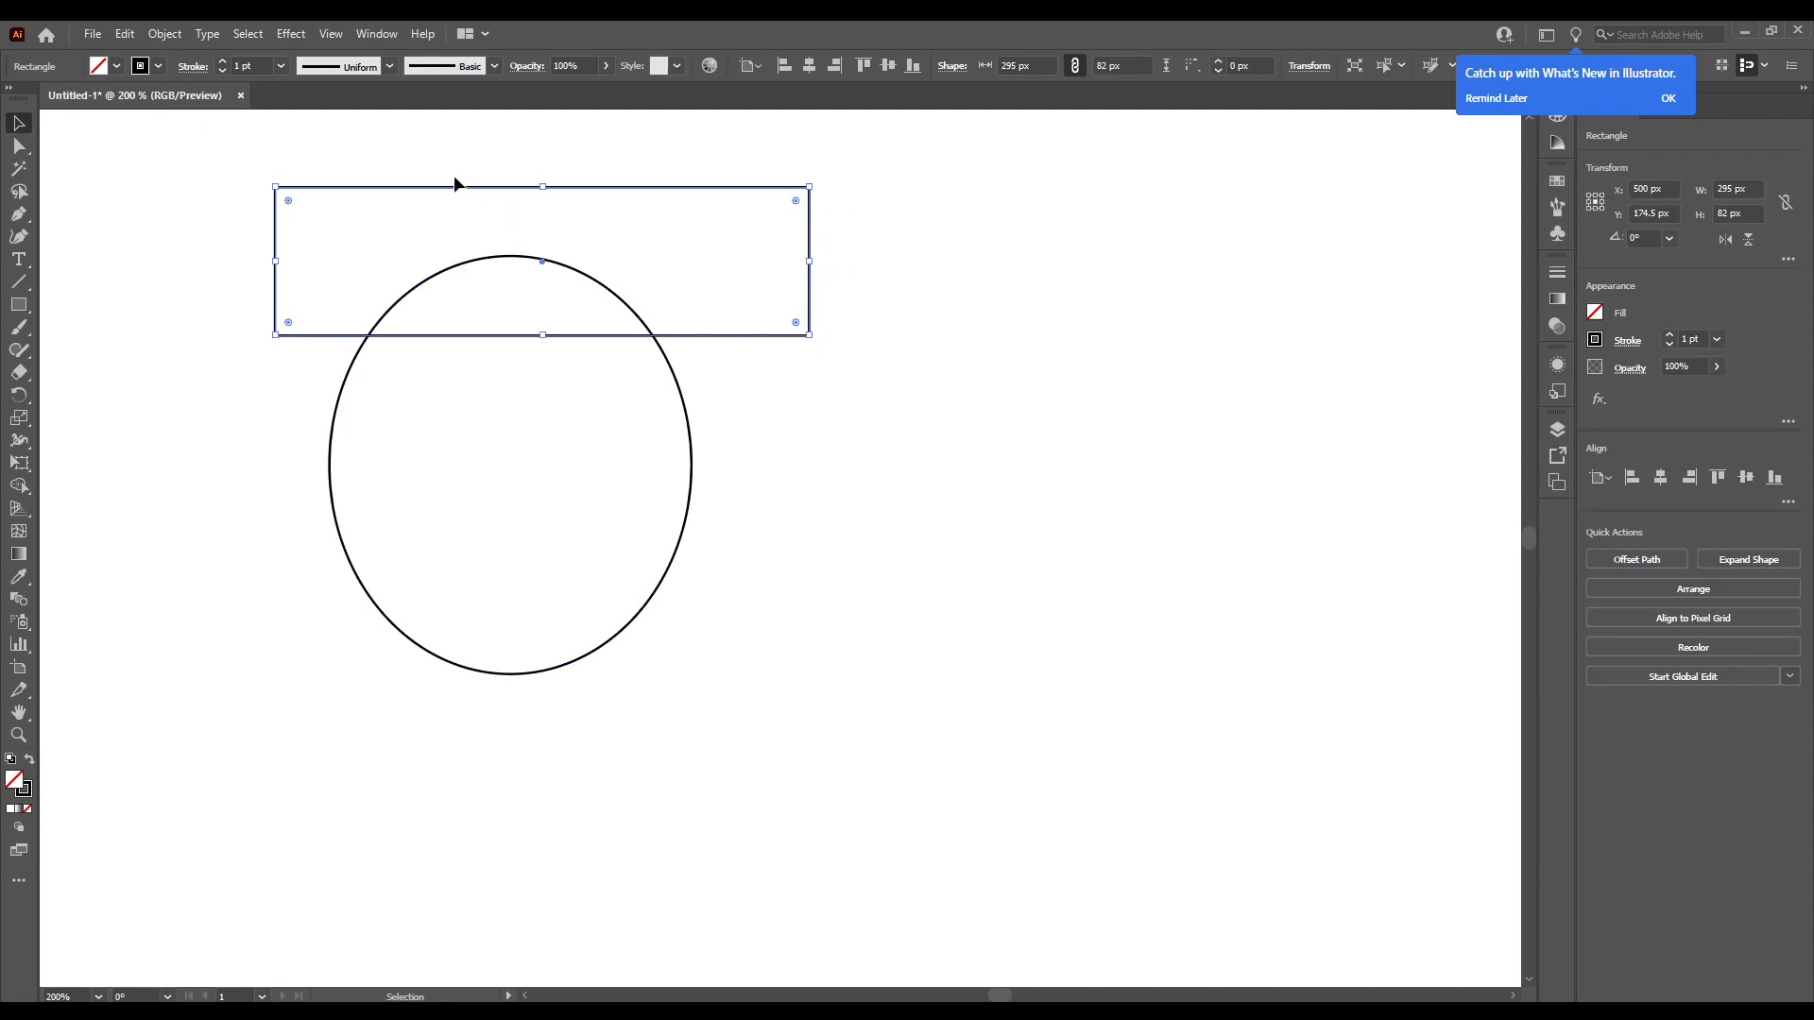
drag(405, 159, 463, 200)
drag(275, 256, 289, 291)
click(65, 267)
Draw a small upright ellipse as an ear overlapping the left edge of the large ellipse.
key(l)
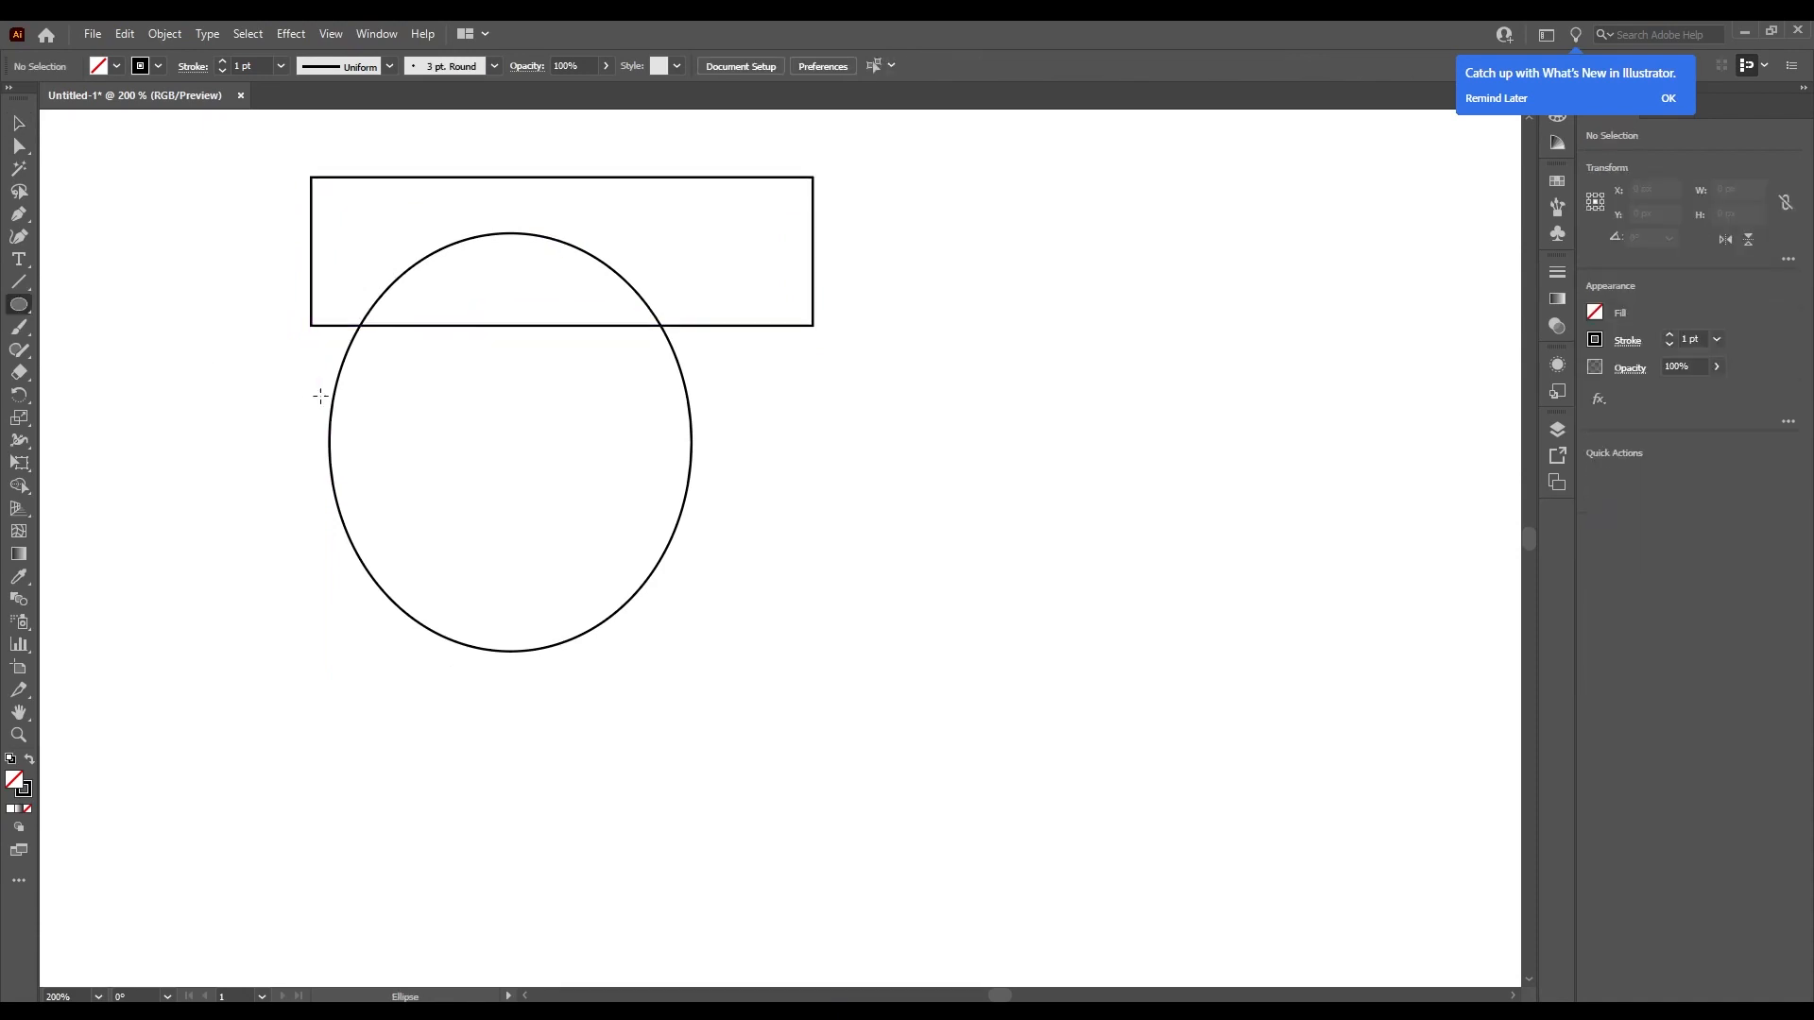
drag(305, 384, 392, 502)
key(v)
mouse_move(376, 486)
mouse_down()
mouse_move(284, 450)
mouse_move(341, 381)
mouse_up()
click(395, 497)
click(370, 447)
click(339, 452)
Widen the large head ellipse slightly by extending its right side.
drag(697, 445, 719, 449)
click(785, 436)
scroll(785, 436, up, 1)
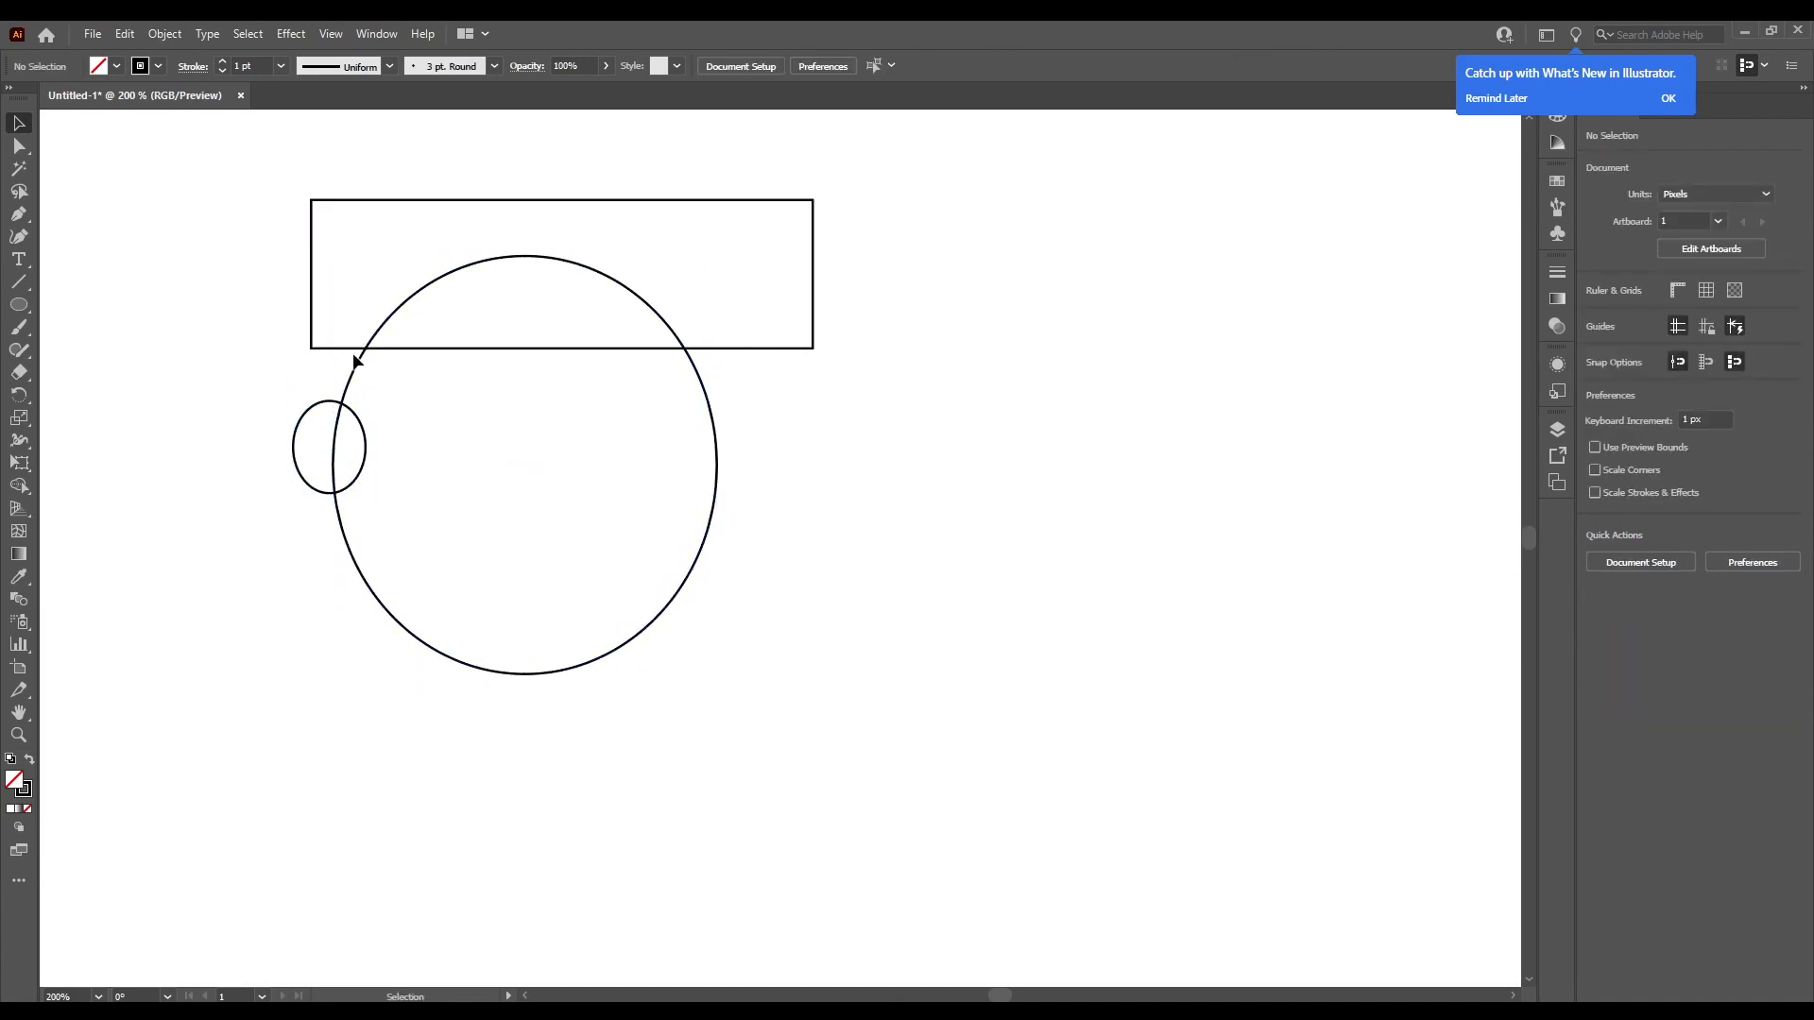
Draw an ellipse about 89 by 58 px above the ear, overlapping the head's left edge.
click(19, 304)
drag(263, 328, 424, 433)
key(v)
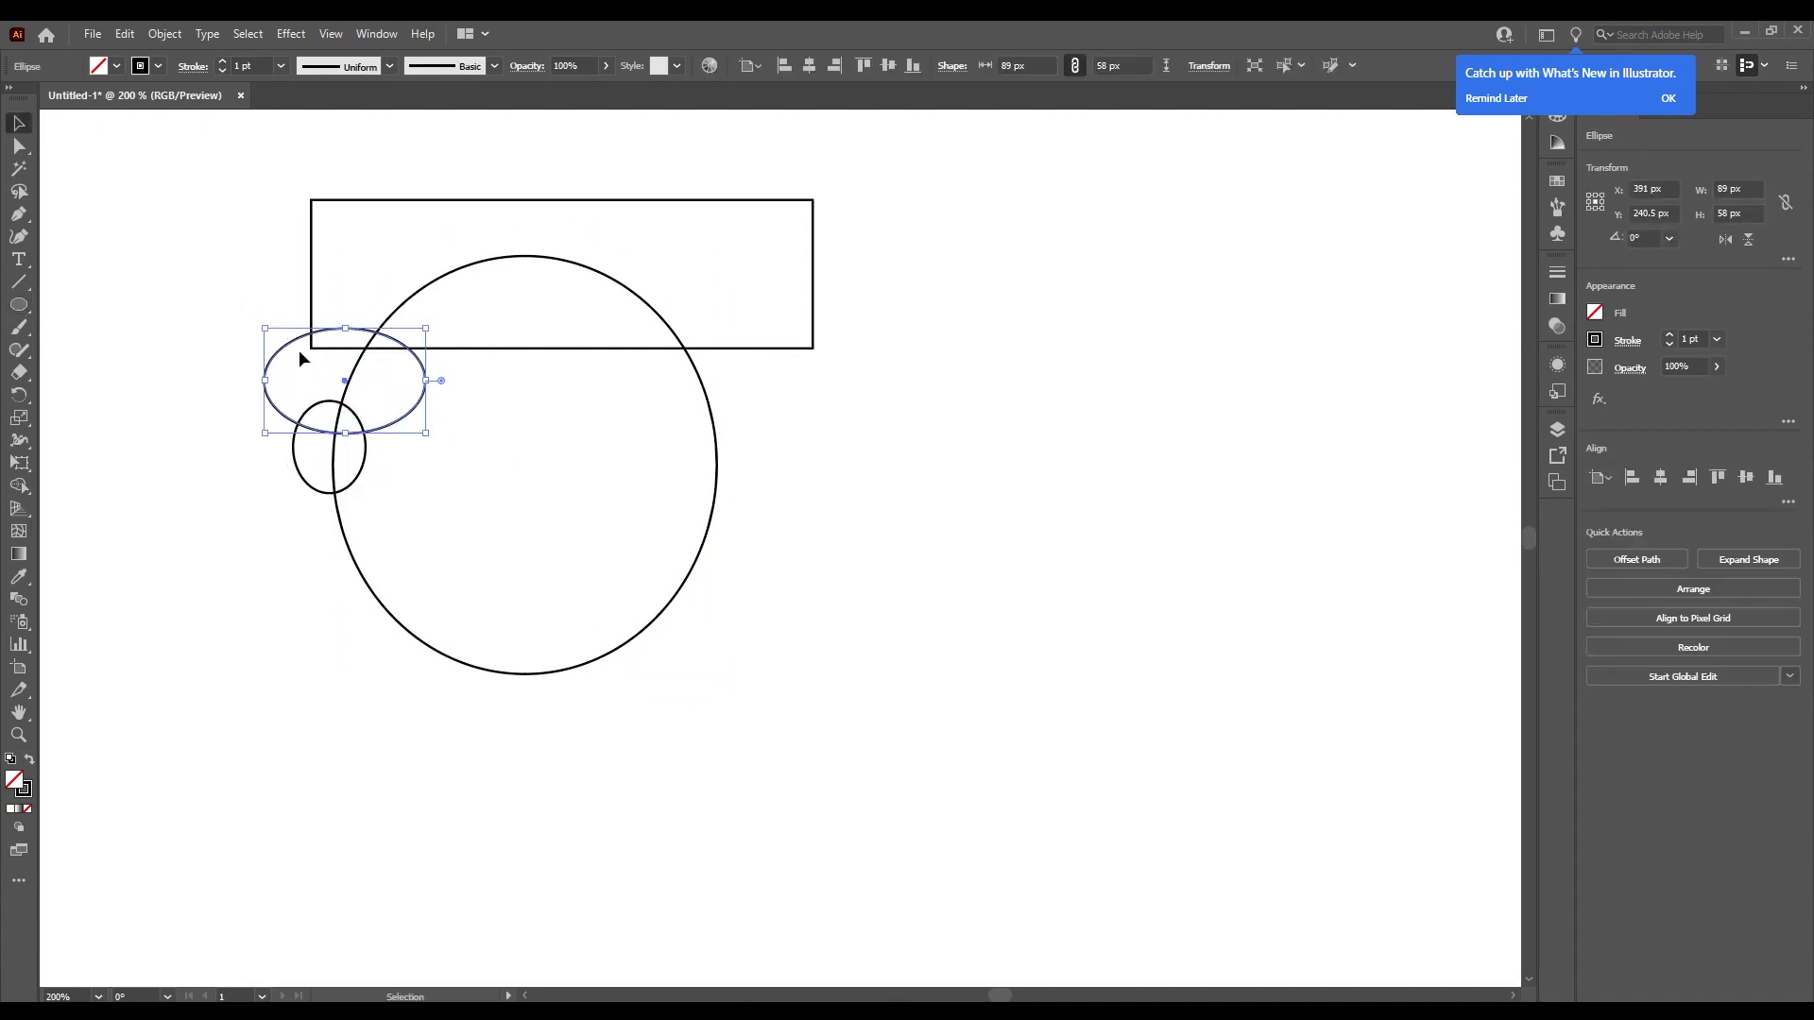
key(super)
key(Escape)
Add two larger ellipses stacked upward from the 89 px ellipse, overlapping the left end of the rectangle.
drag(293, 336, 240, 328)
click(270, 293)
drag(347, 276, 353, 277)
drag(365, 275, 421, 199)
click(762, 506)
click(409, 186)
drag(590, 186, 676, 299)
click(677, 300)
Select all shapes and use Shape Builder to merge the head's top into the rectangle and join adjoining regions of the left ellipses.
drag(195, 148, 1133, 767)
key(shift+m)
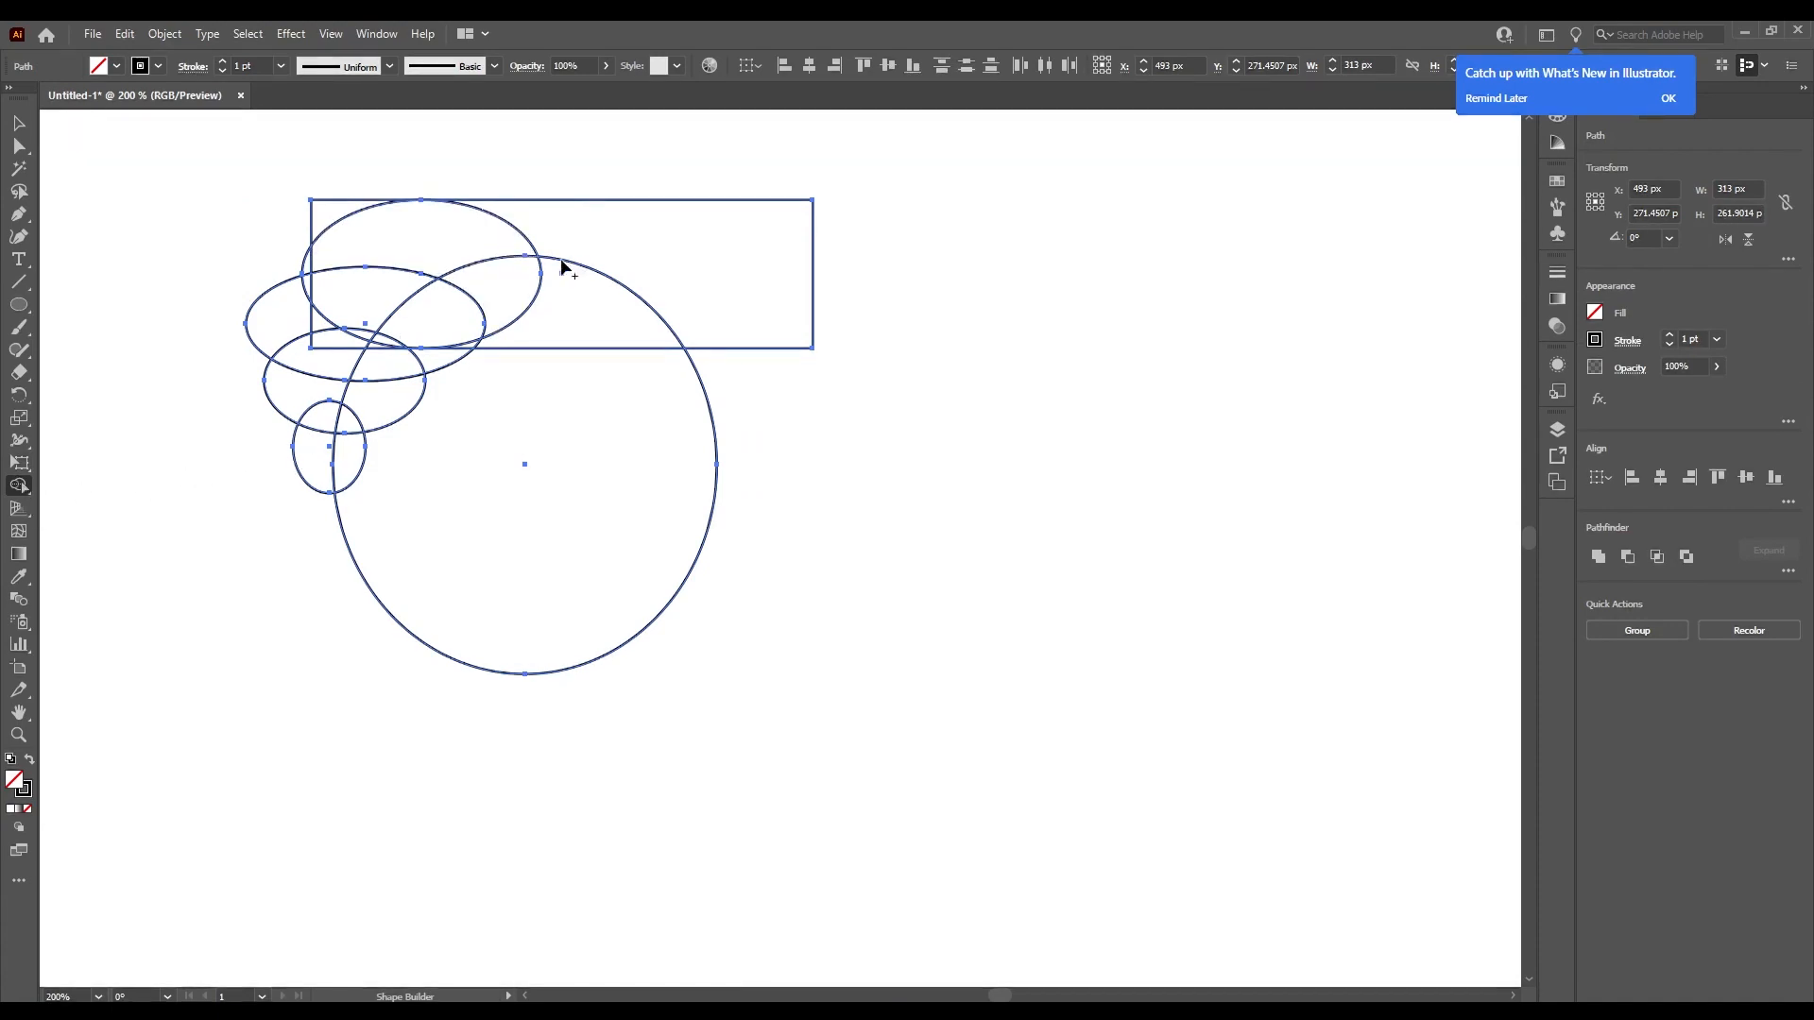
drag(676, 289, 680, 283)
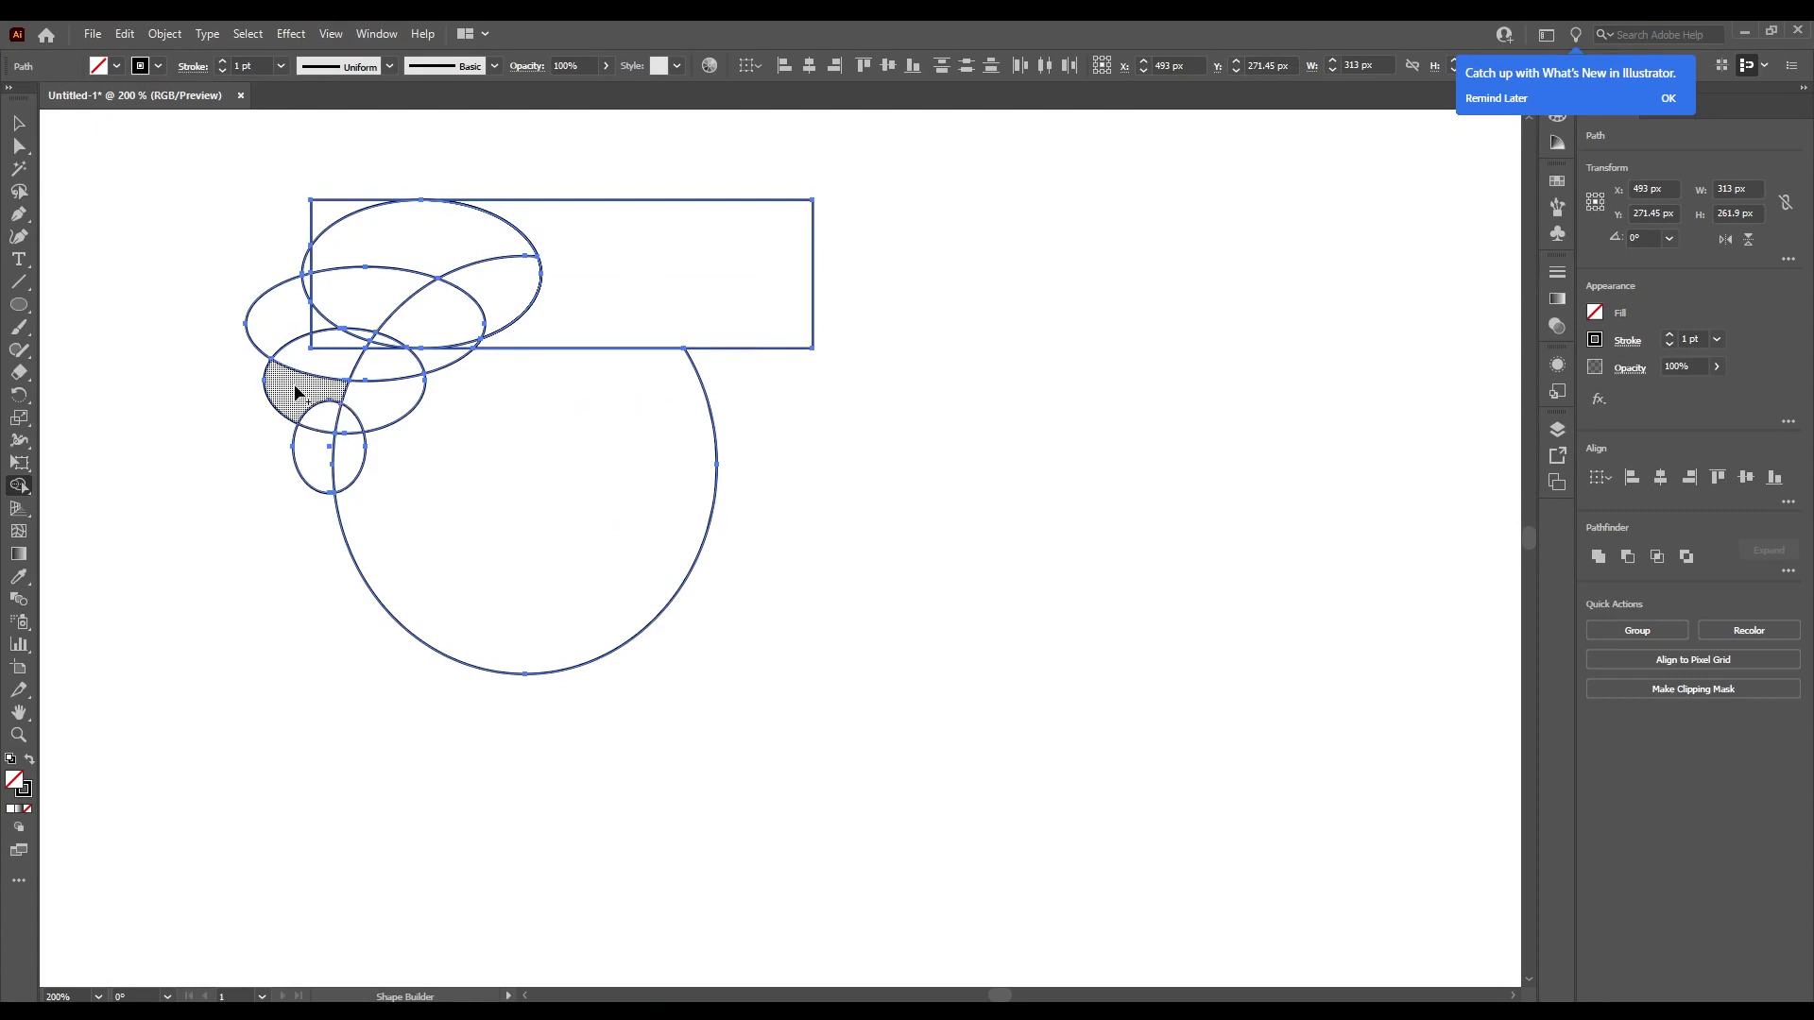
mouse_move(295, 392)
mouse_down()
mouse_move(373, 356)
mouse_move(331, 365)
mouse_move(349, 275)
mouse_move(308, 229)
mouse_up()
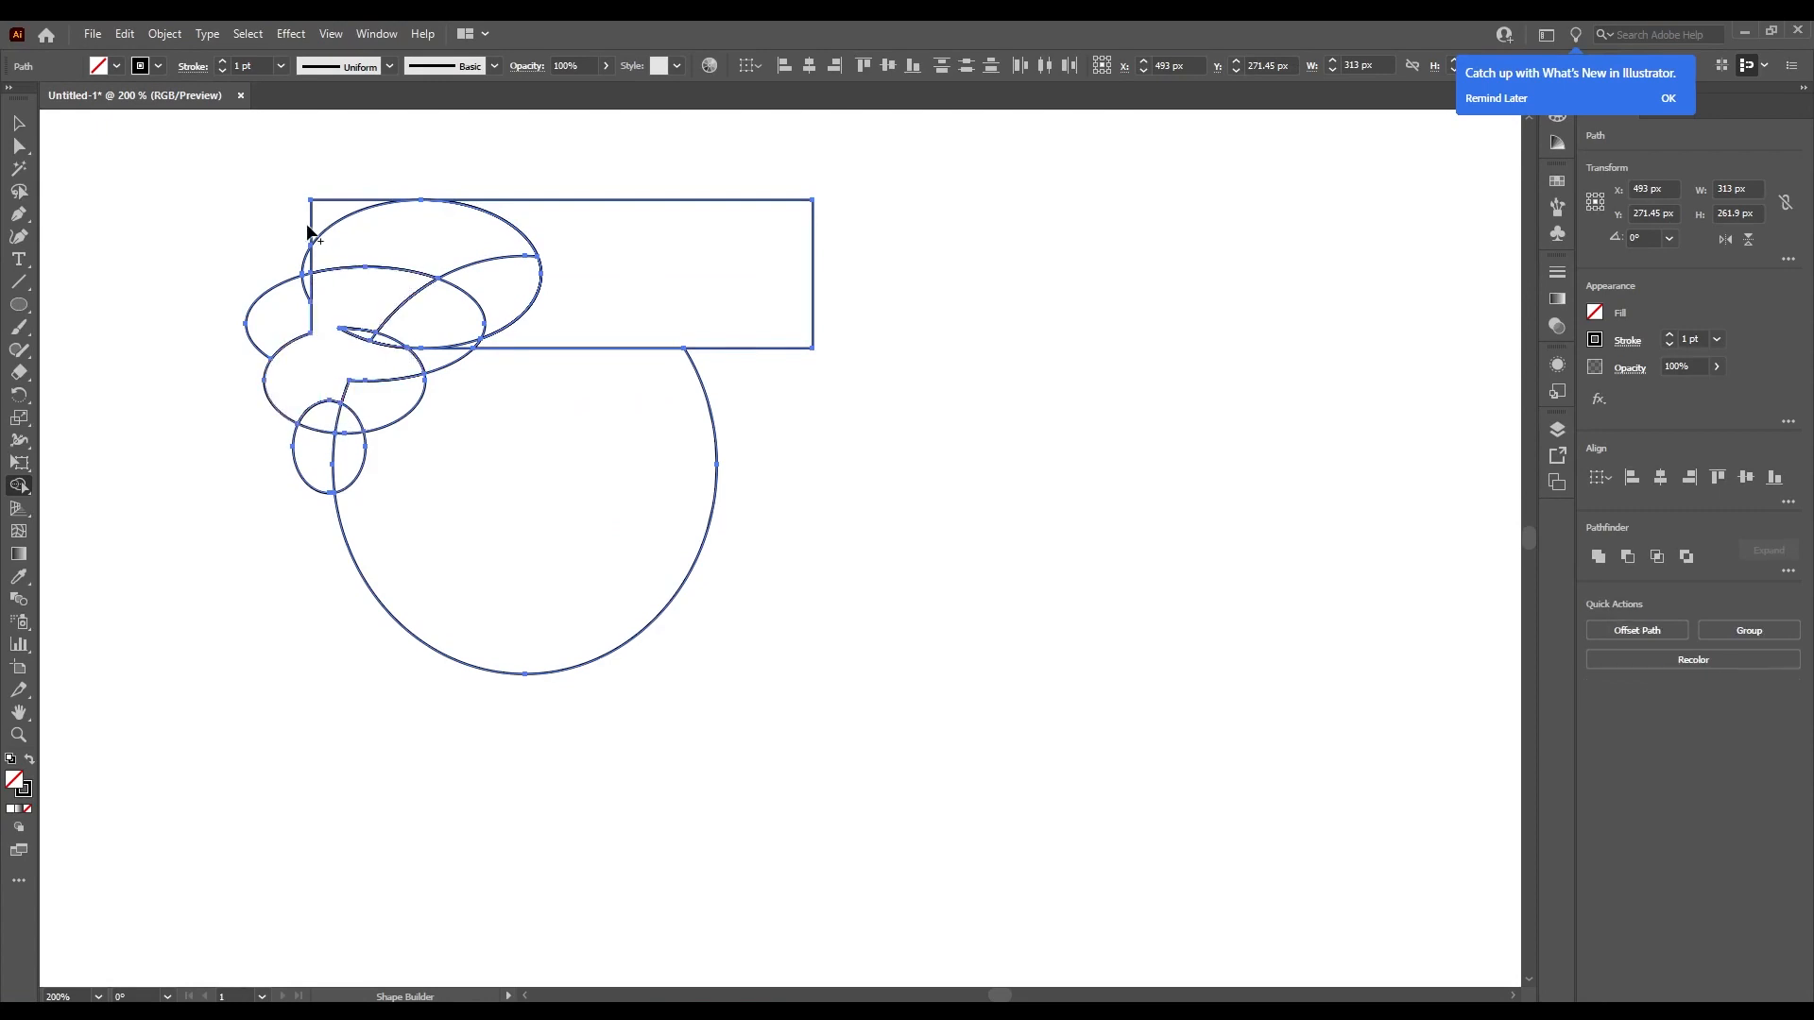
Delete the rectangle's leftover upper-left corner and merge the overlapping regions into one hair shape and one ear.
key(super)
key(super)
alt+click(321, 220)
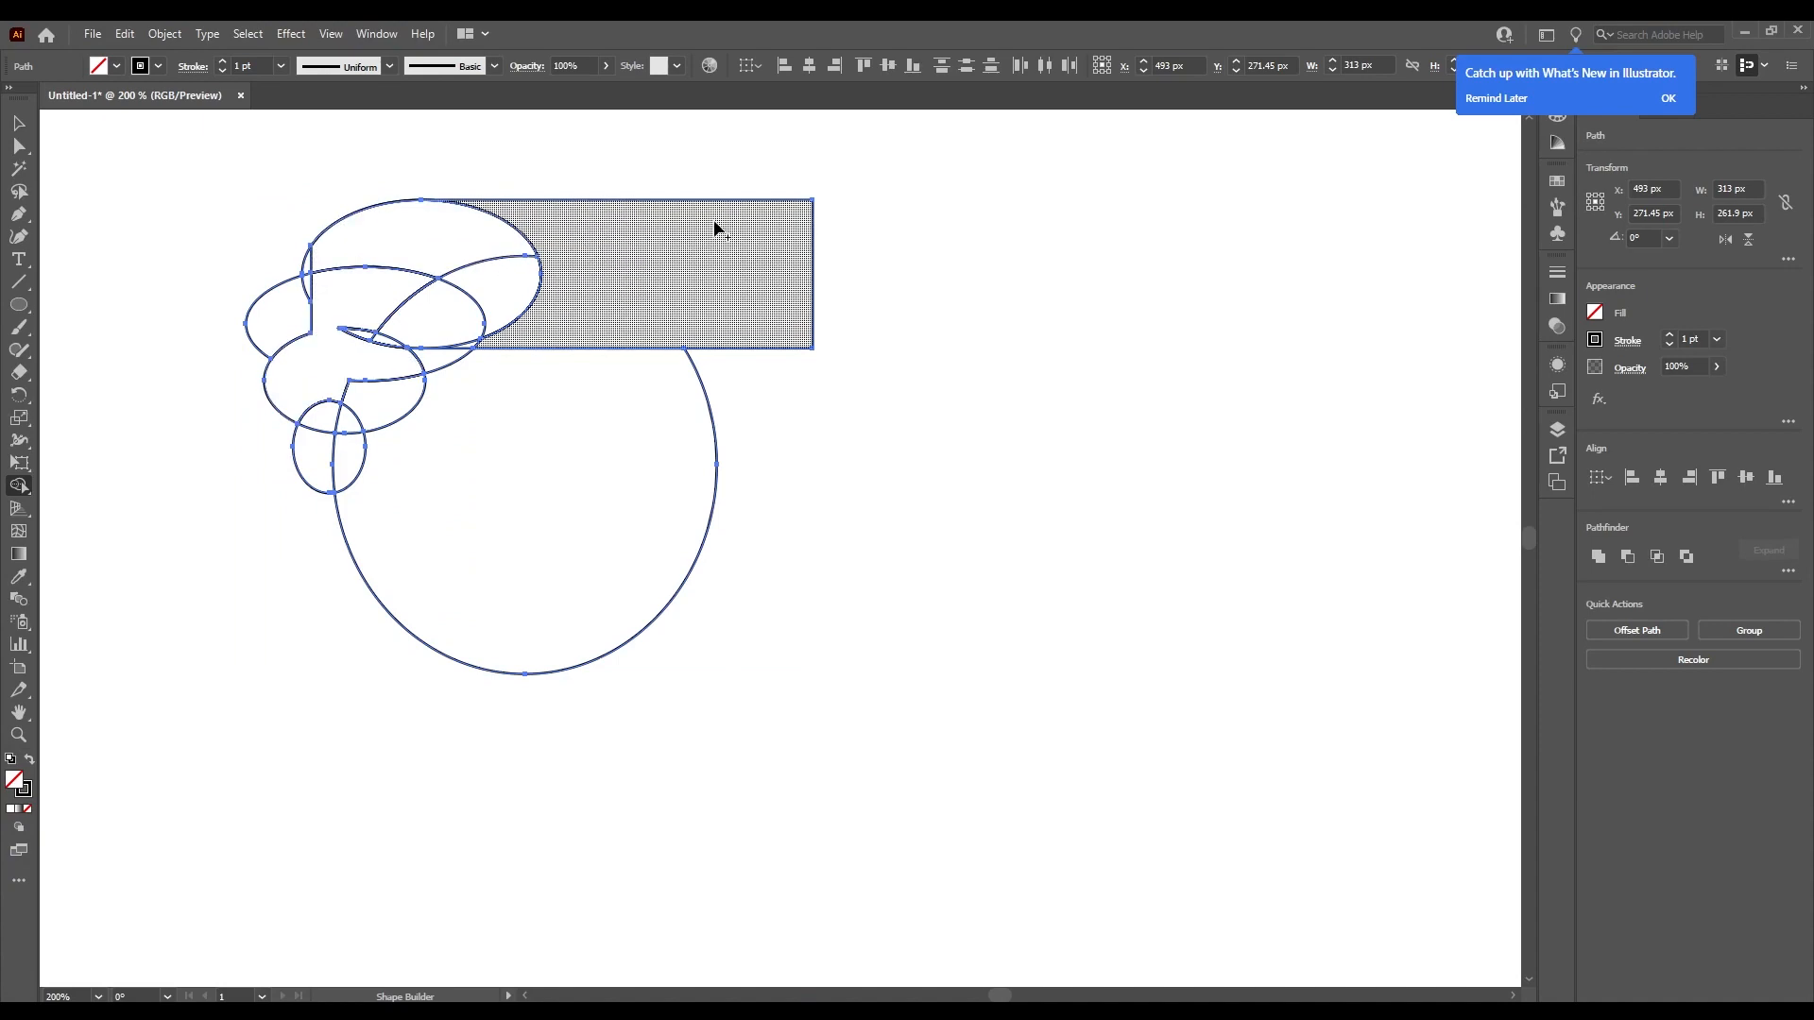
mouse_move(331, 292)
mouse_down()
mouse_move(302, 312)
mouse_move(331, 271)
mouse_move(308, 267)
mouse_move(486, 280)
mouse_move(389, 310)
mouse_up()
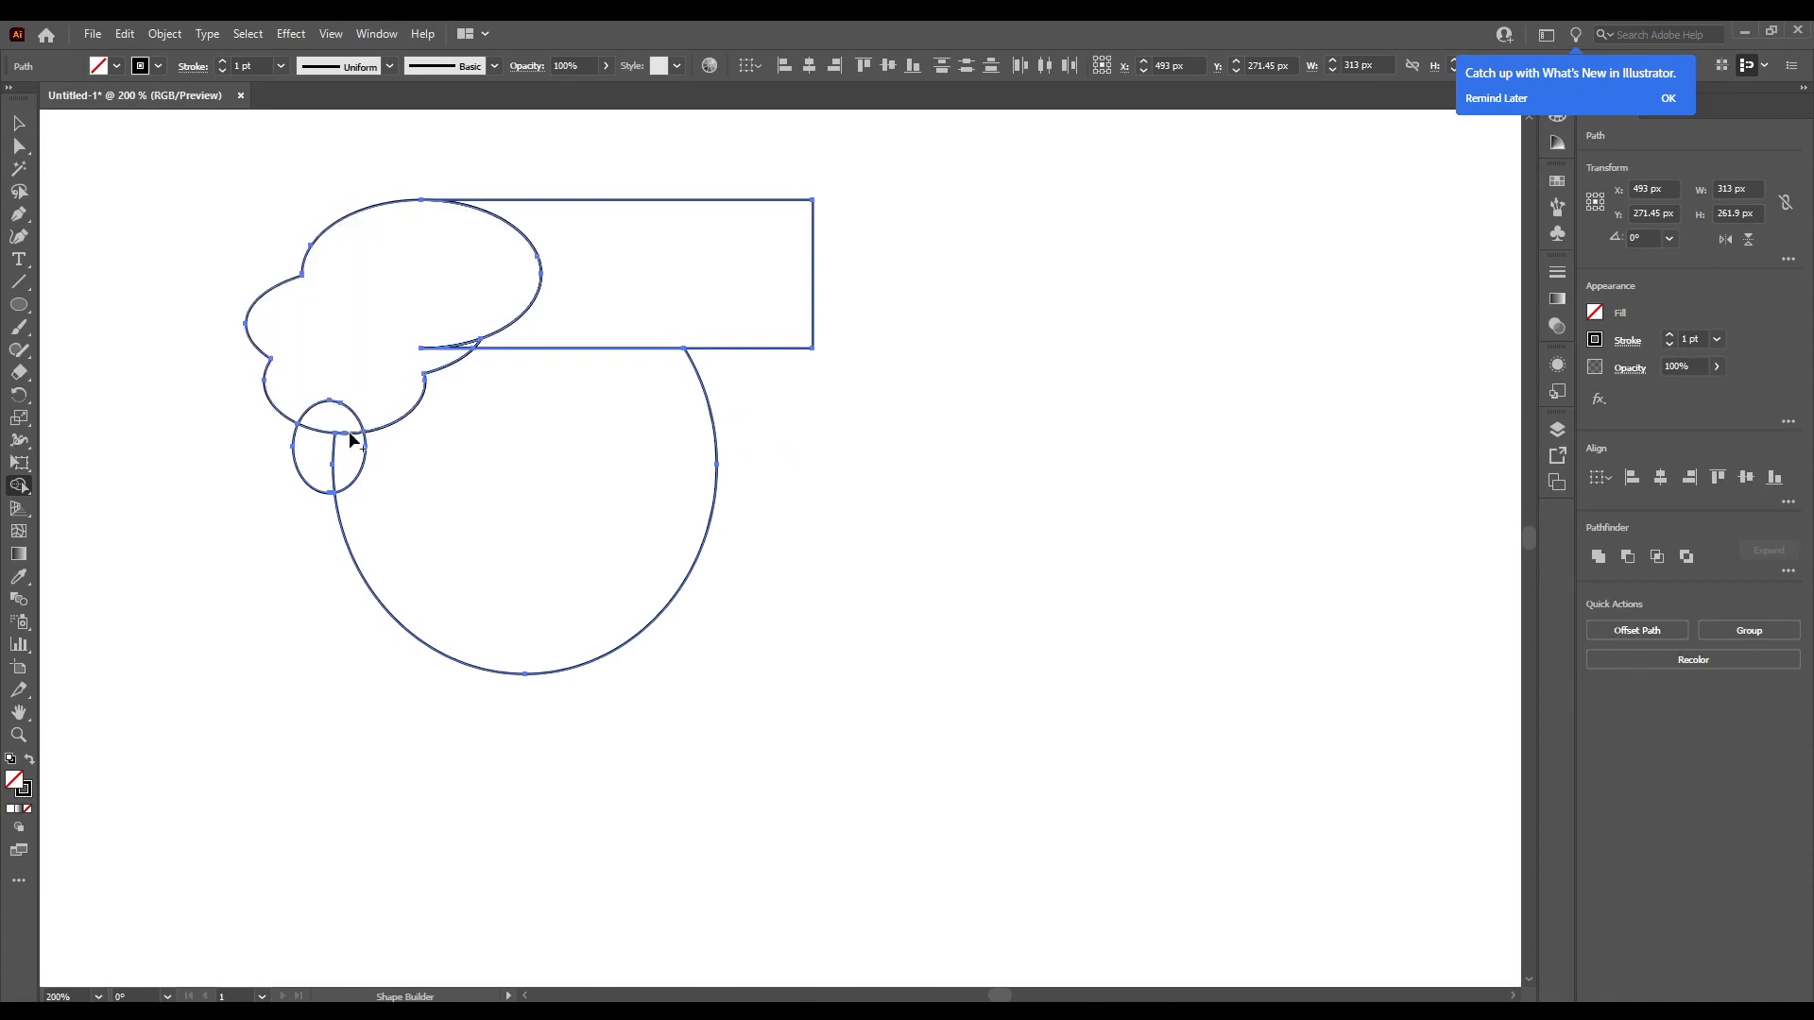
mouse_move(347, 466)
mouse_down()
mouse_move(330, 424)
mouse_move(353, 465)
mouse_up()
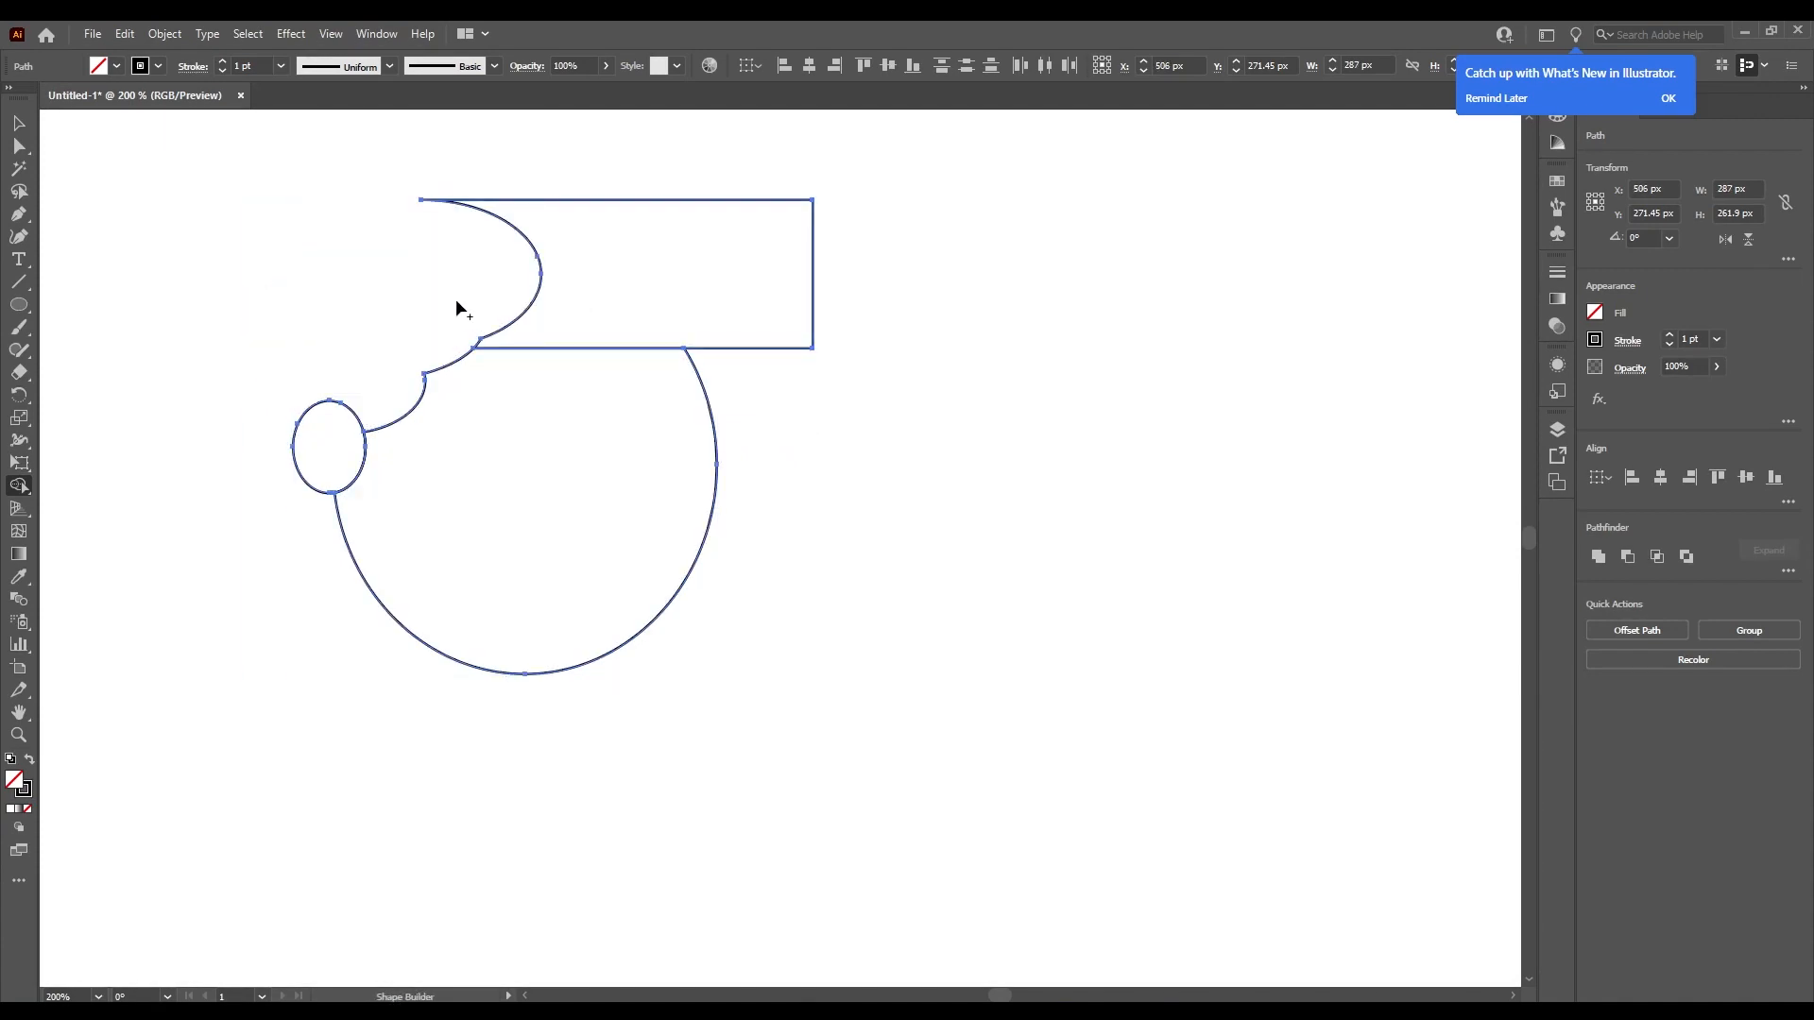
drag(449, 303, 449, 320)
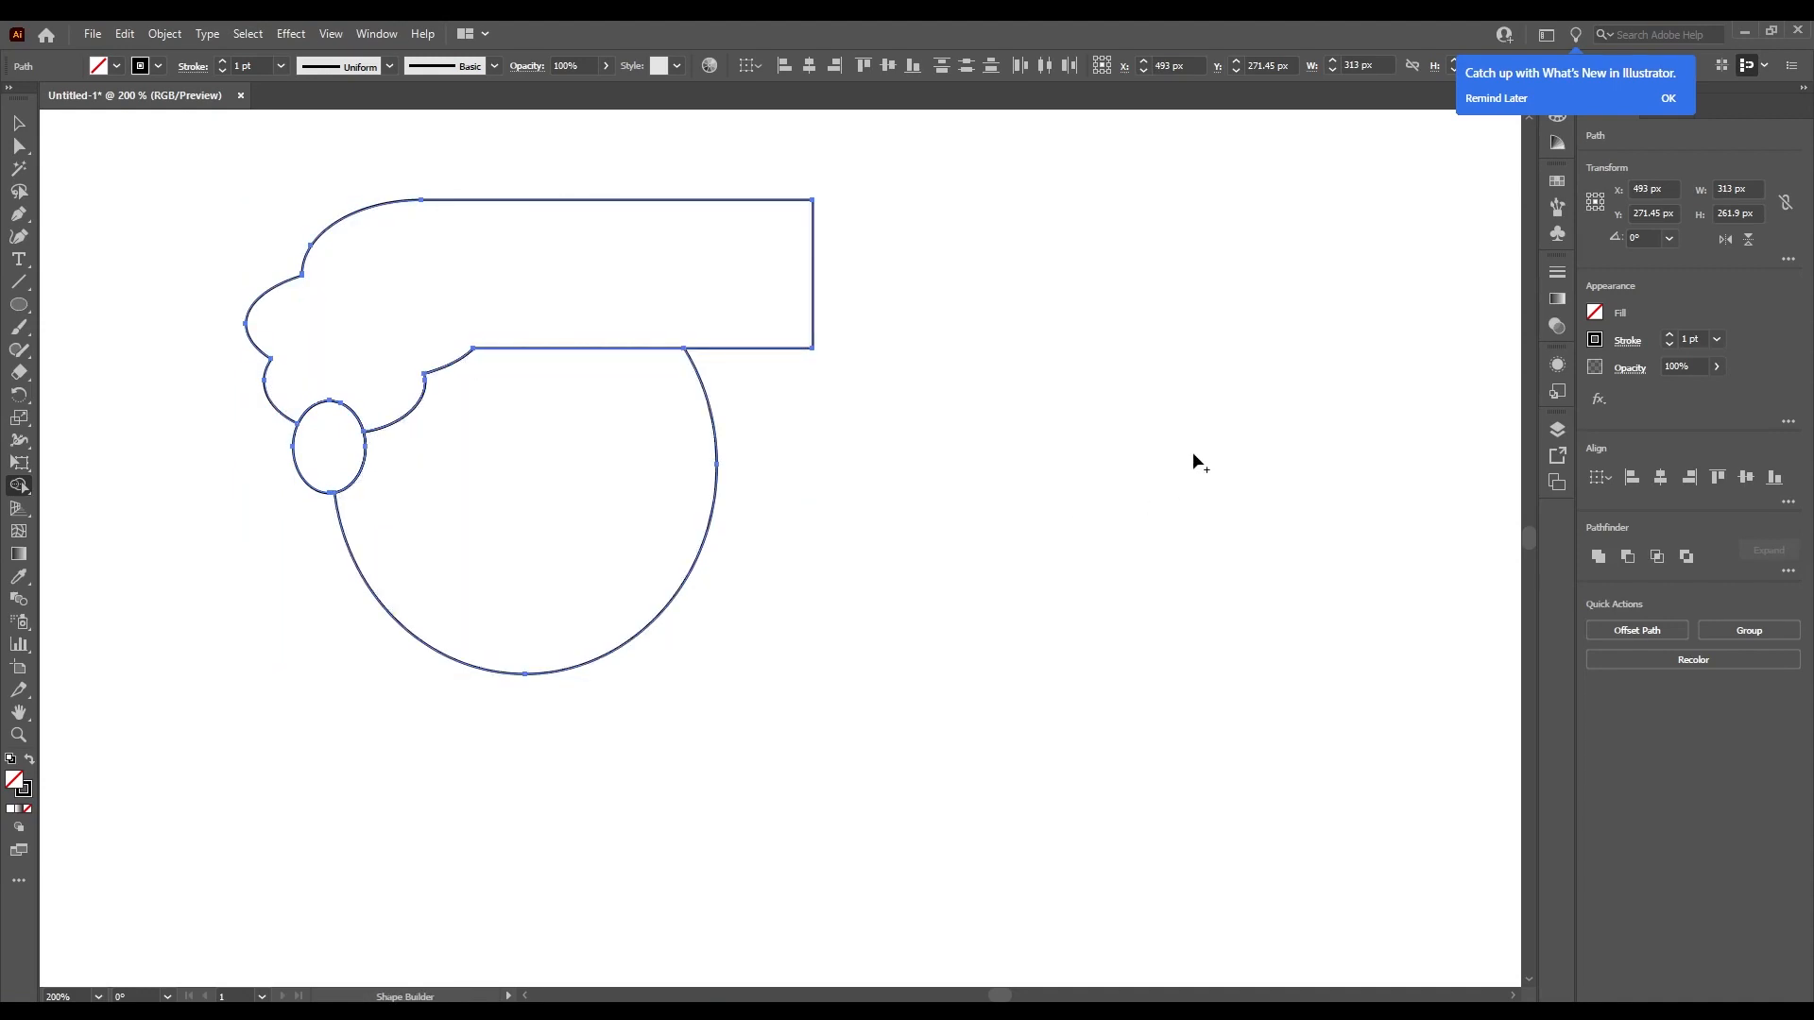
Draw an ellipse about 110 by 82 px inside the right end of the hair shape.
click(18, 124)
click(22, 304)
drag(619, 203, 817, 348)
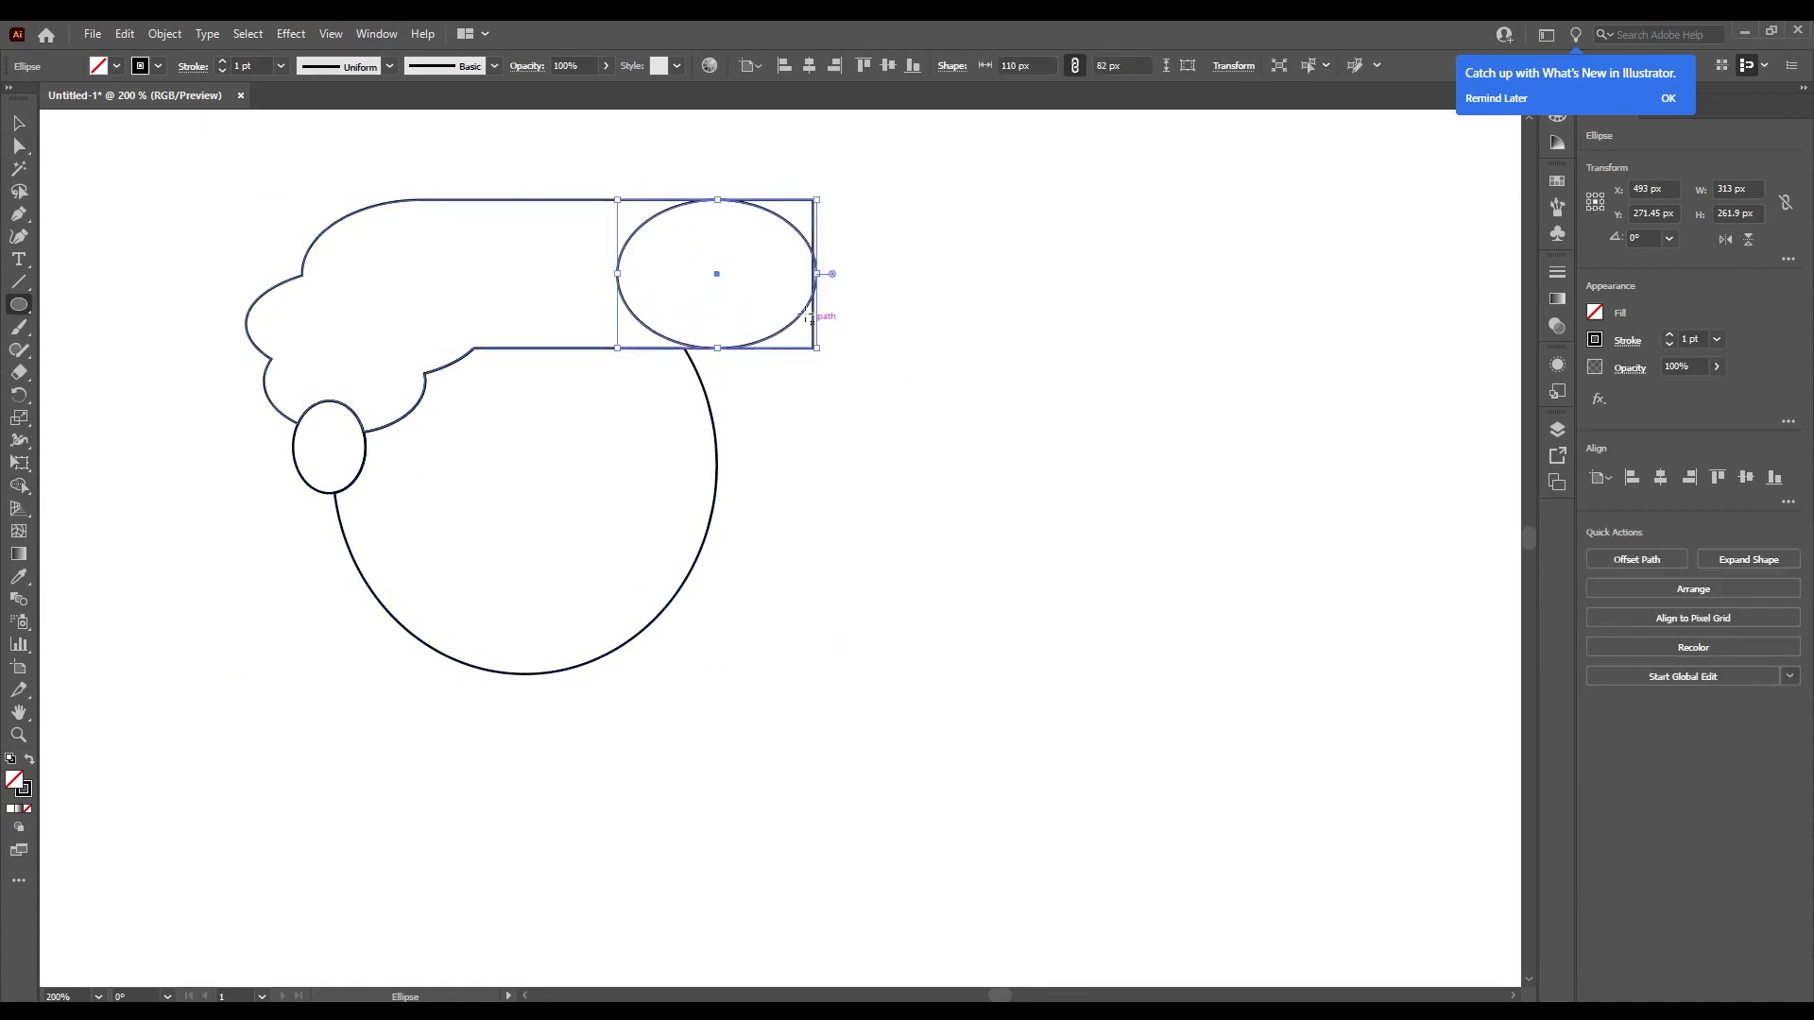
drag(820, 274, 869, 274)
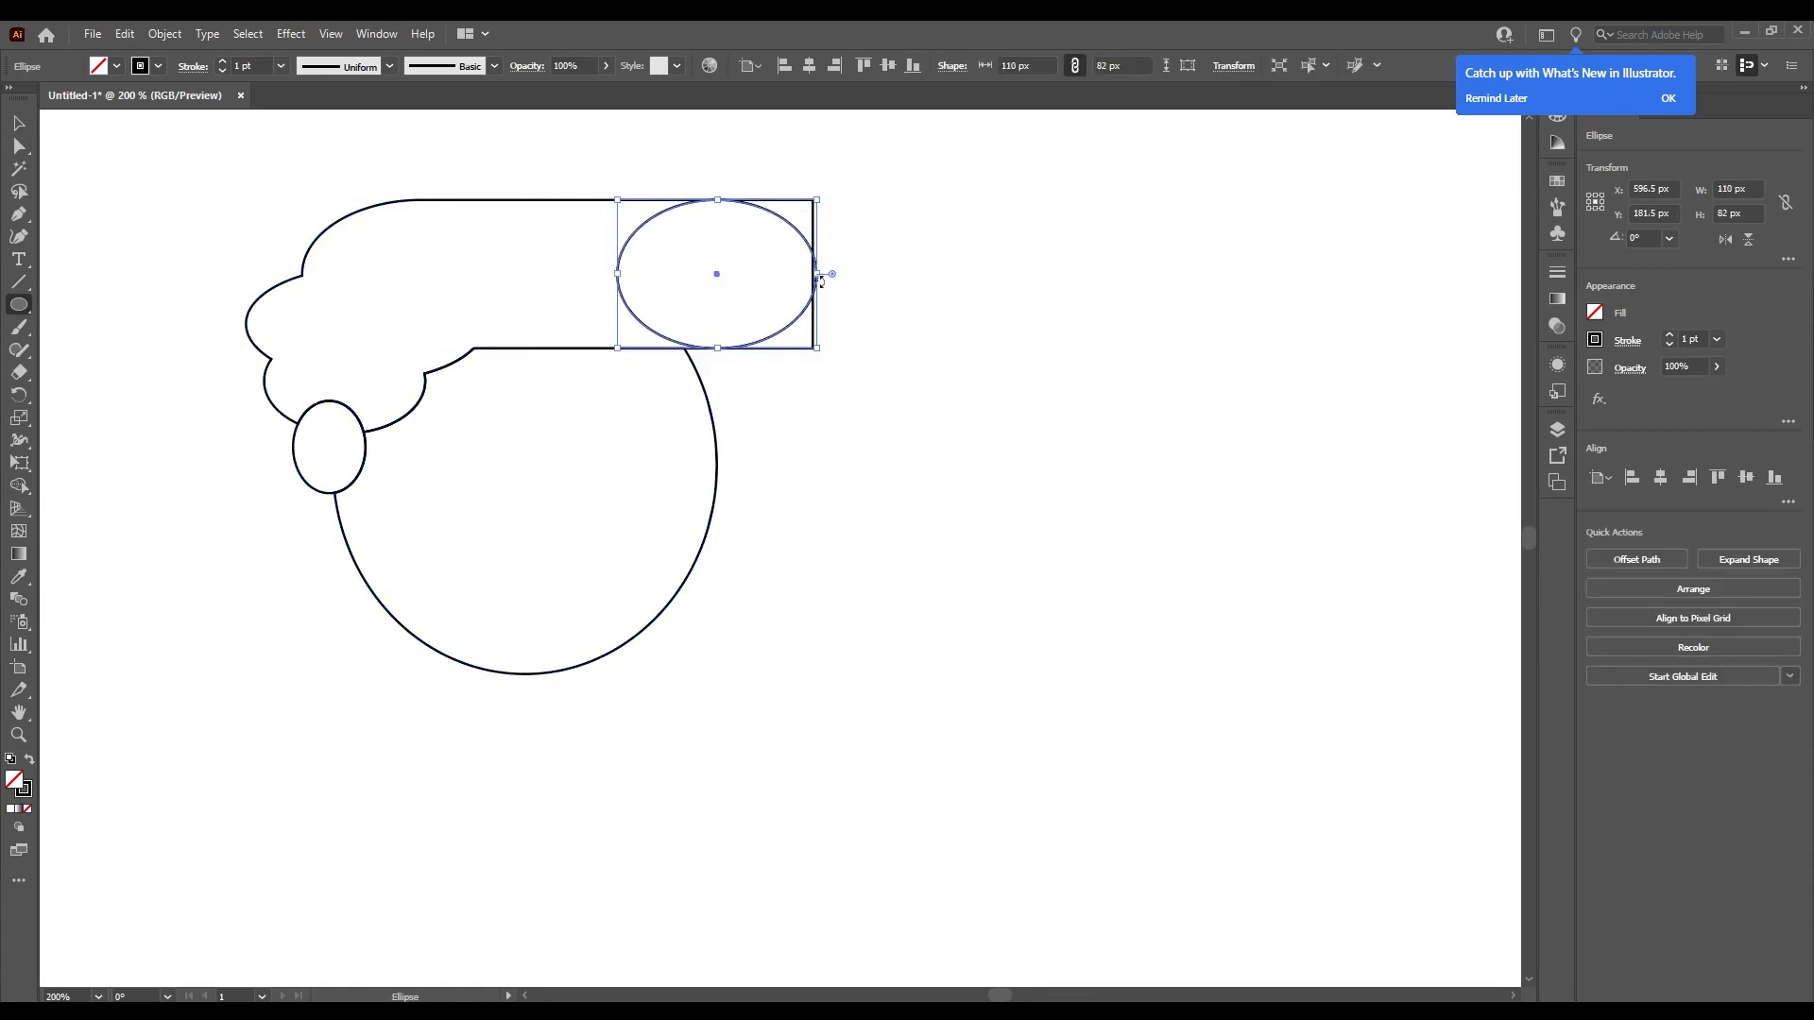
key(v)
click(832, 311)
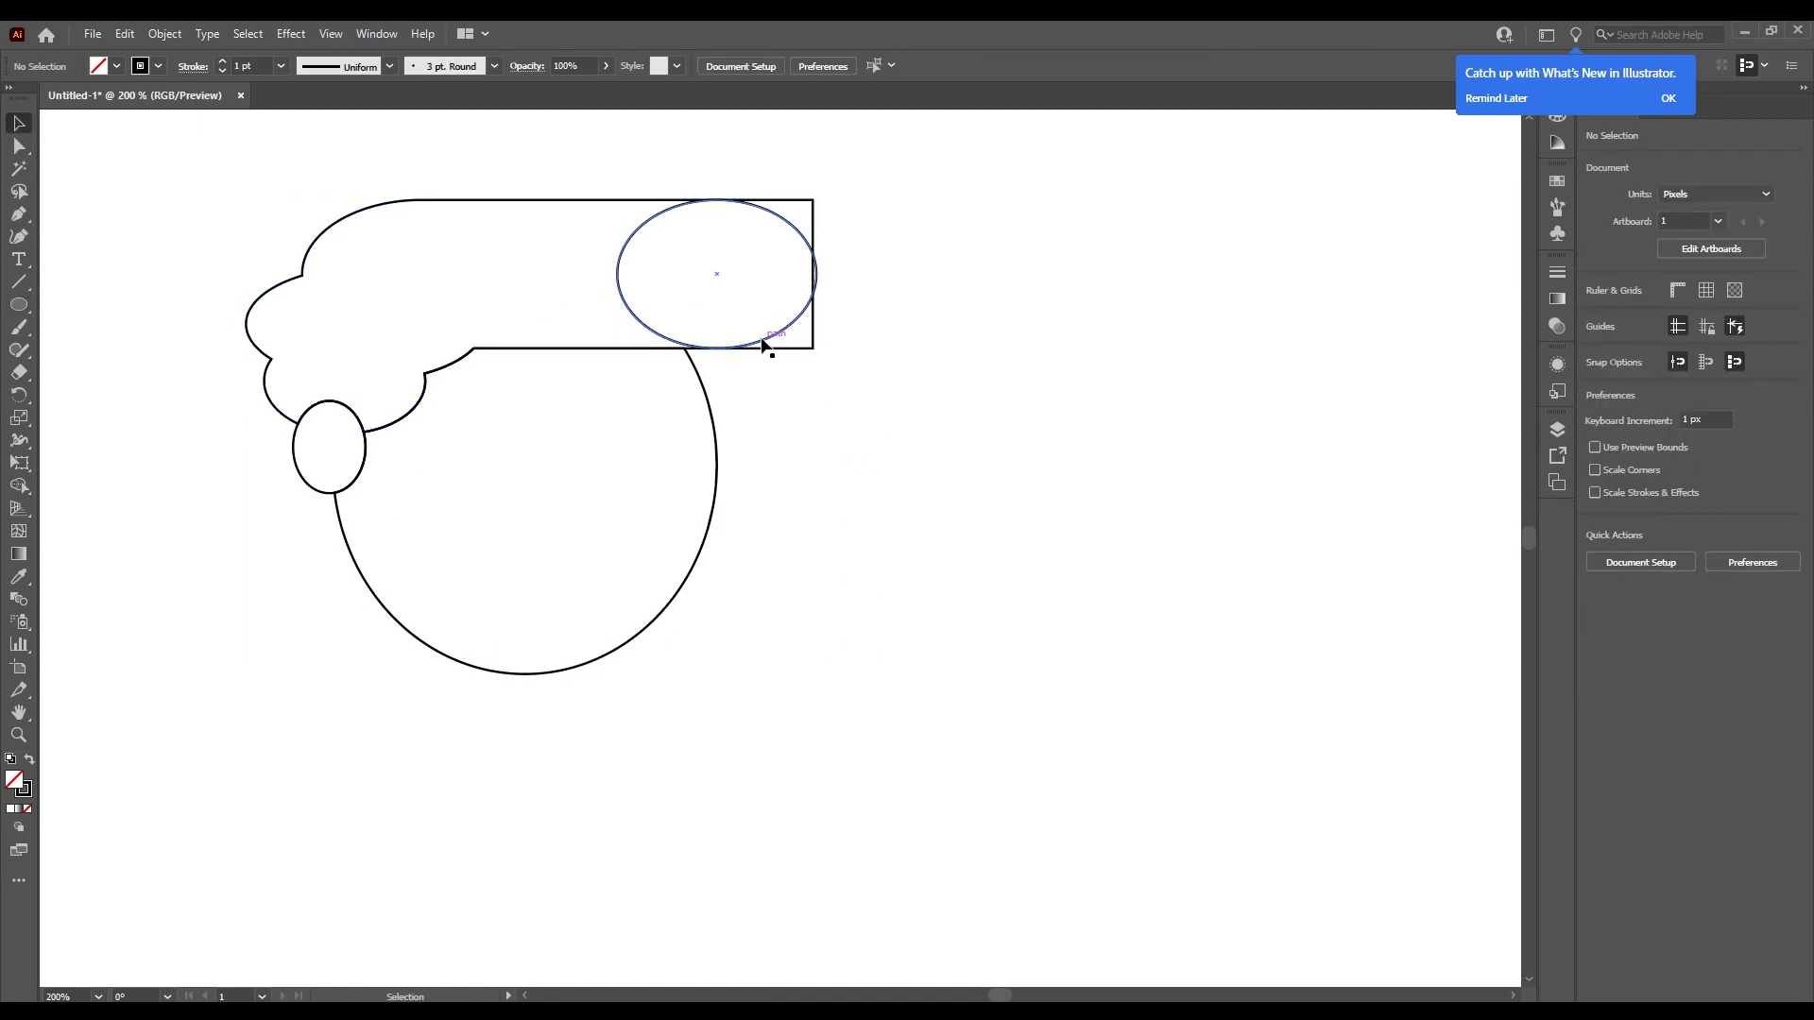
Place a copy of the 110 by 82 px ellipse over the lower-left part of the head.
drag(773, 340, 482, 582)
scroll(354, 546, up, 3)
scroll(348, 589, up, 3)
scroll(425, 596, down, 2)
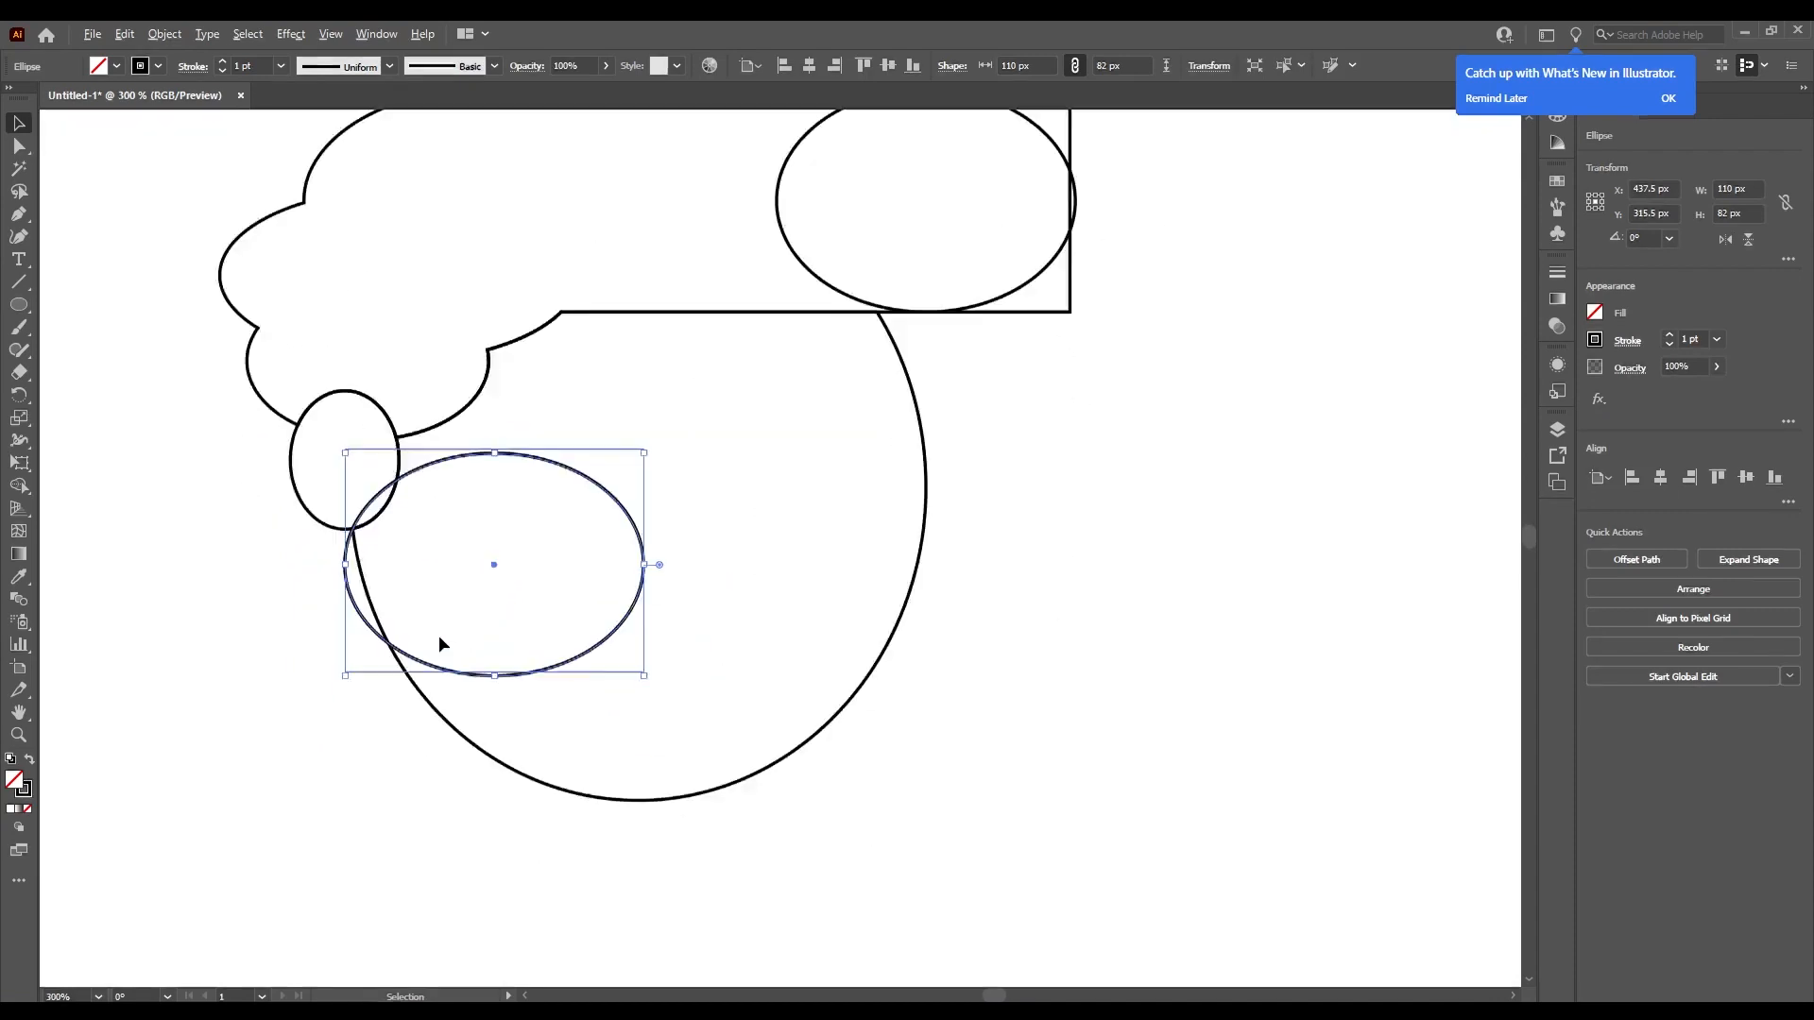
scroll(438, 635, up, 3)
scroll(732, 668, down, 3)
Place another ellipse copy on the head's right edge below the hair and reduce its height to about 73 px.
drag(797, 673, 1163, 494)
drag(1055, 520, 1063, 493)
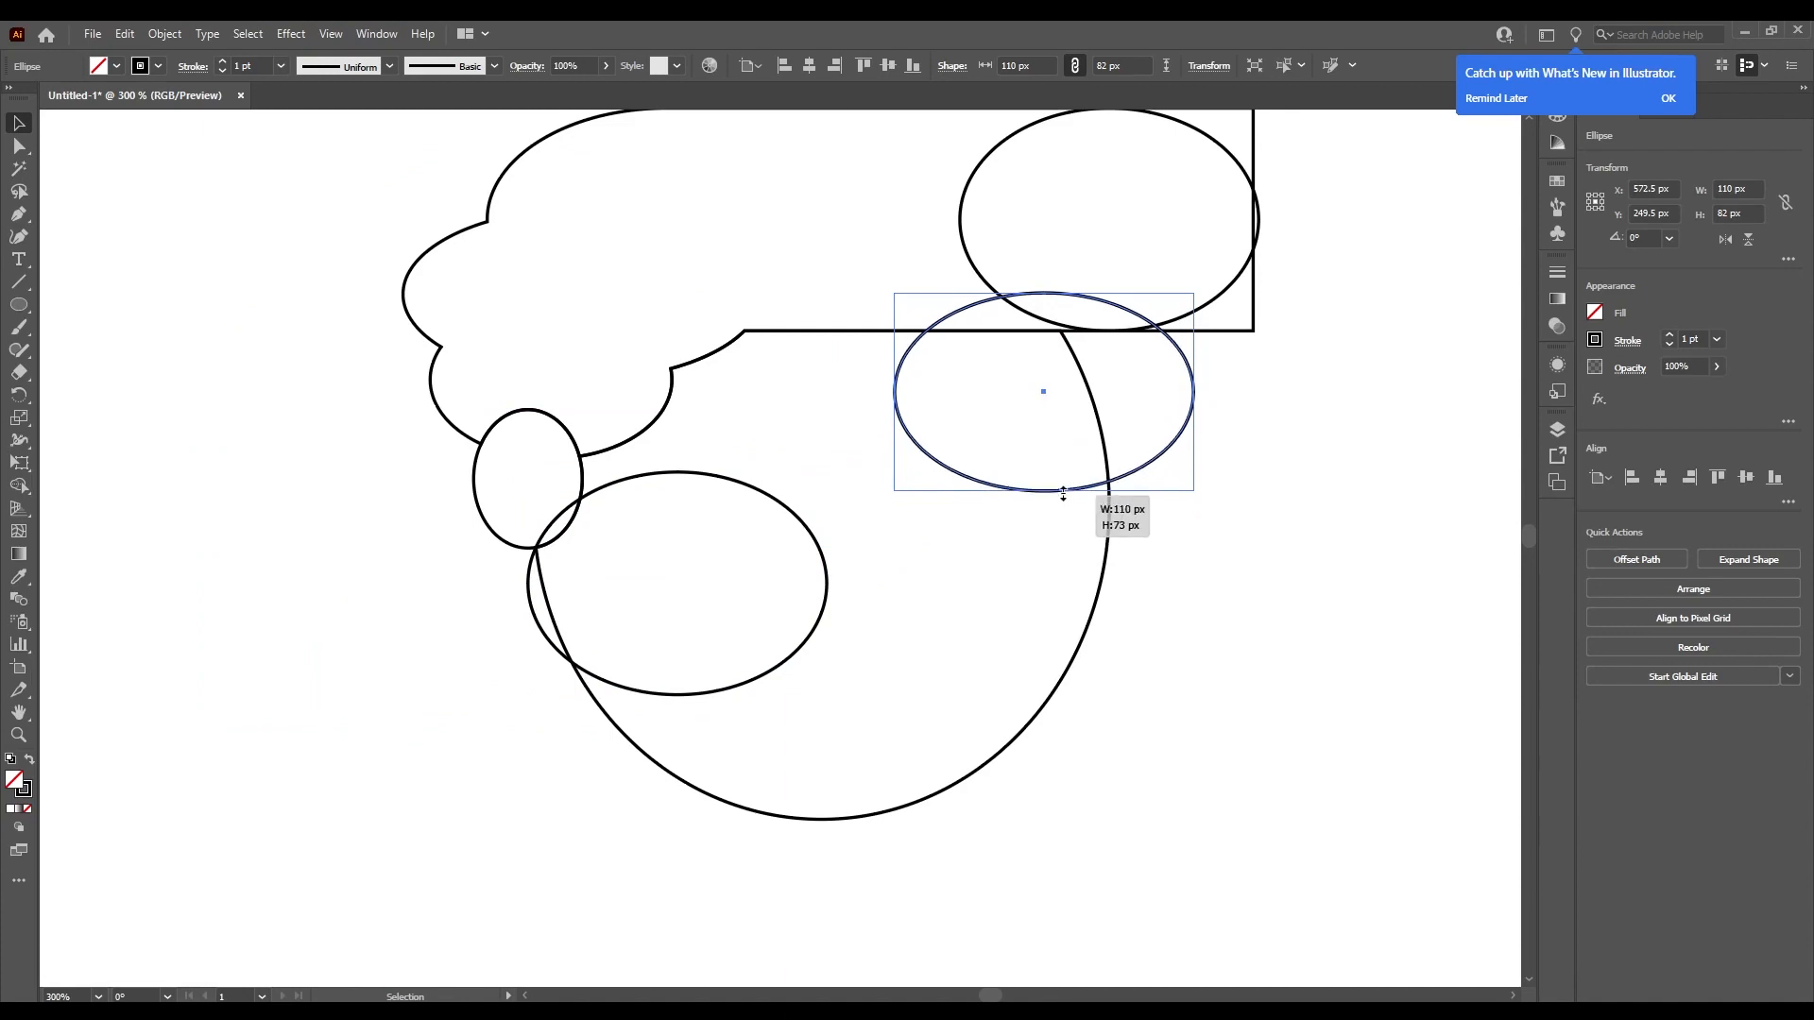
scroll(653, 511, down, 1)
key(shift+m)
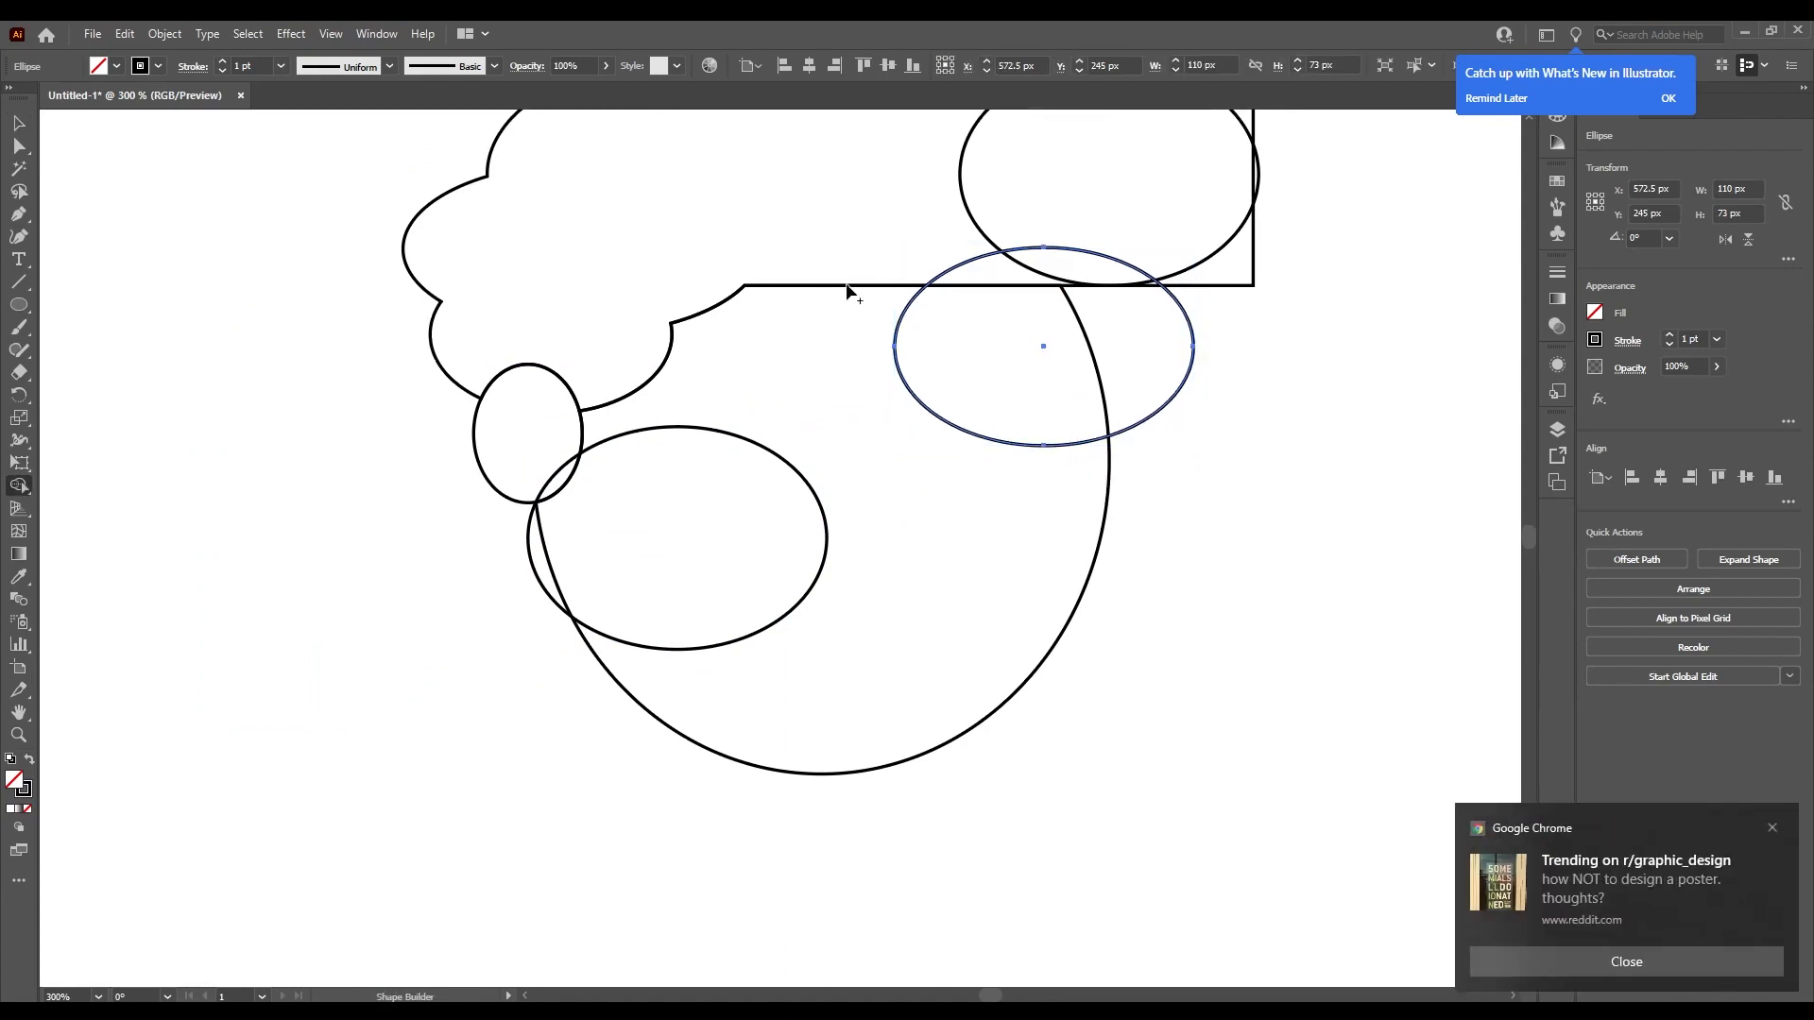
click(1773, 829)
scroll(944, 472, up, 2)
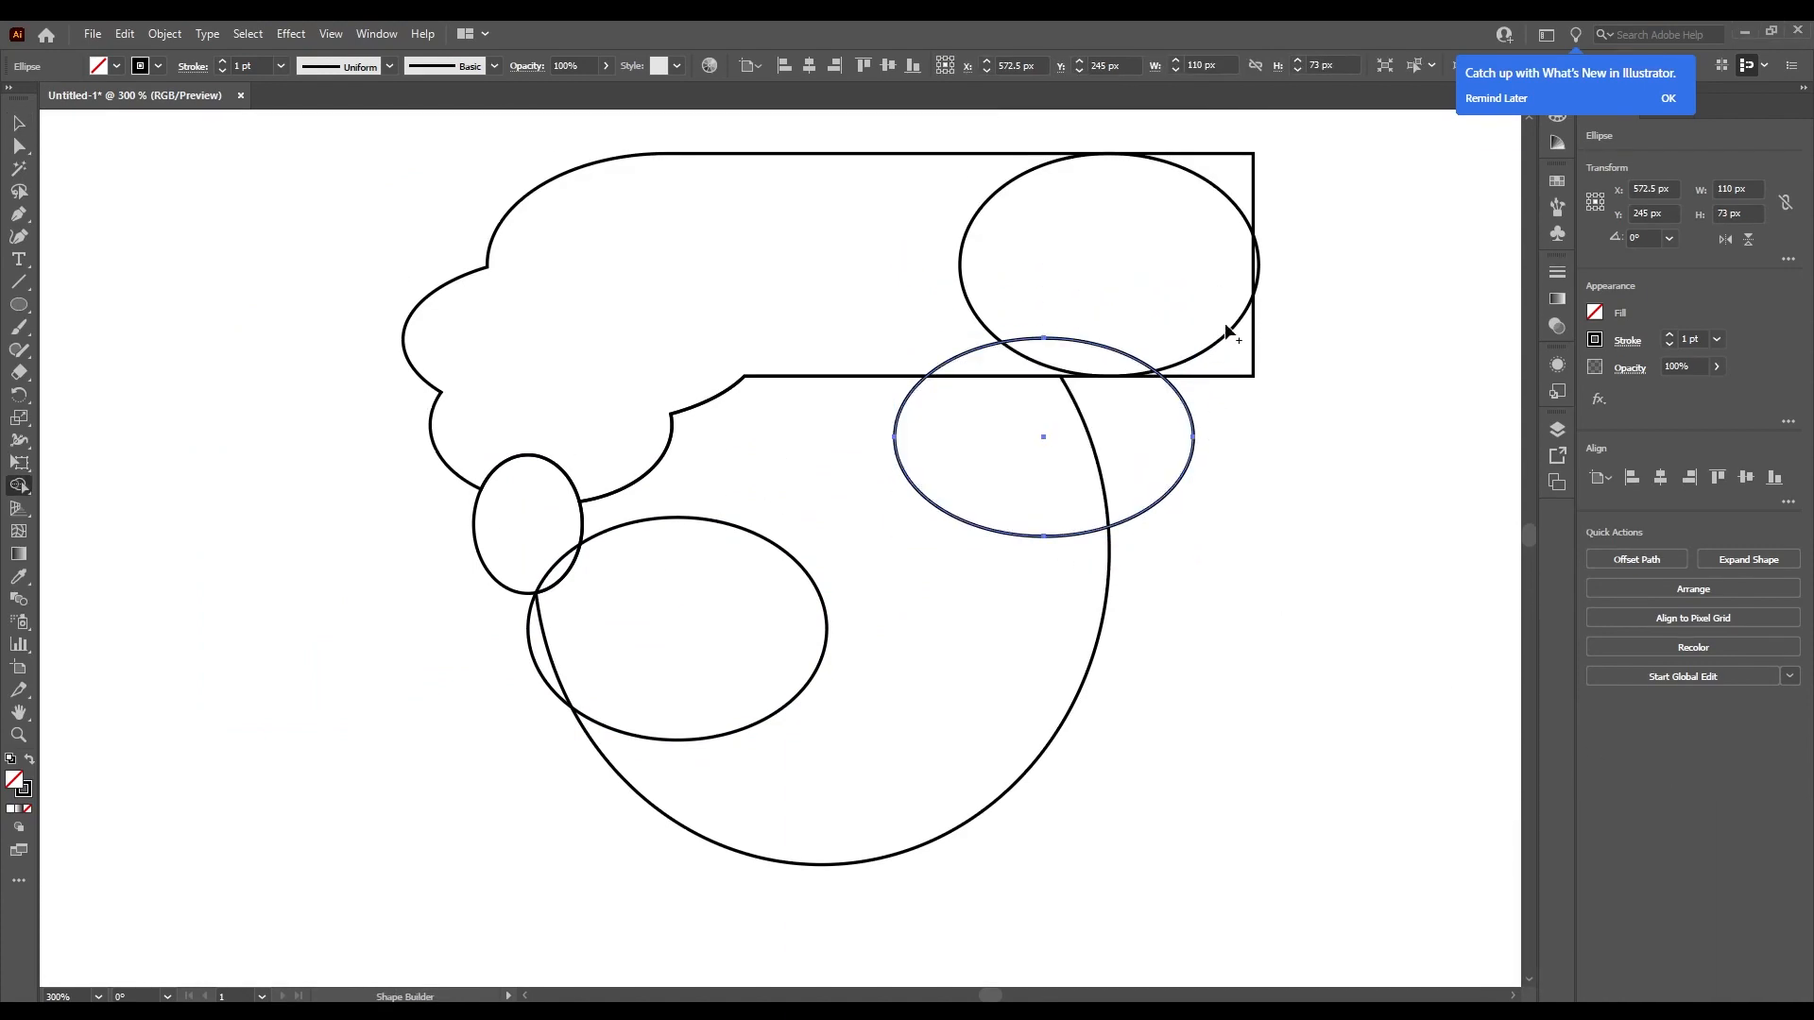
click(1056, 454)
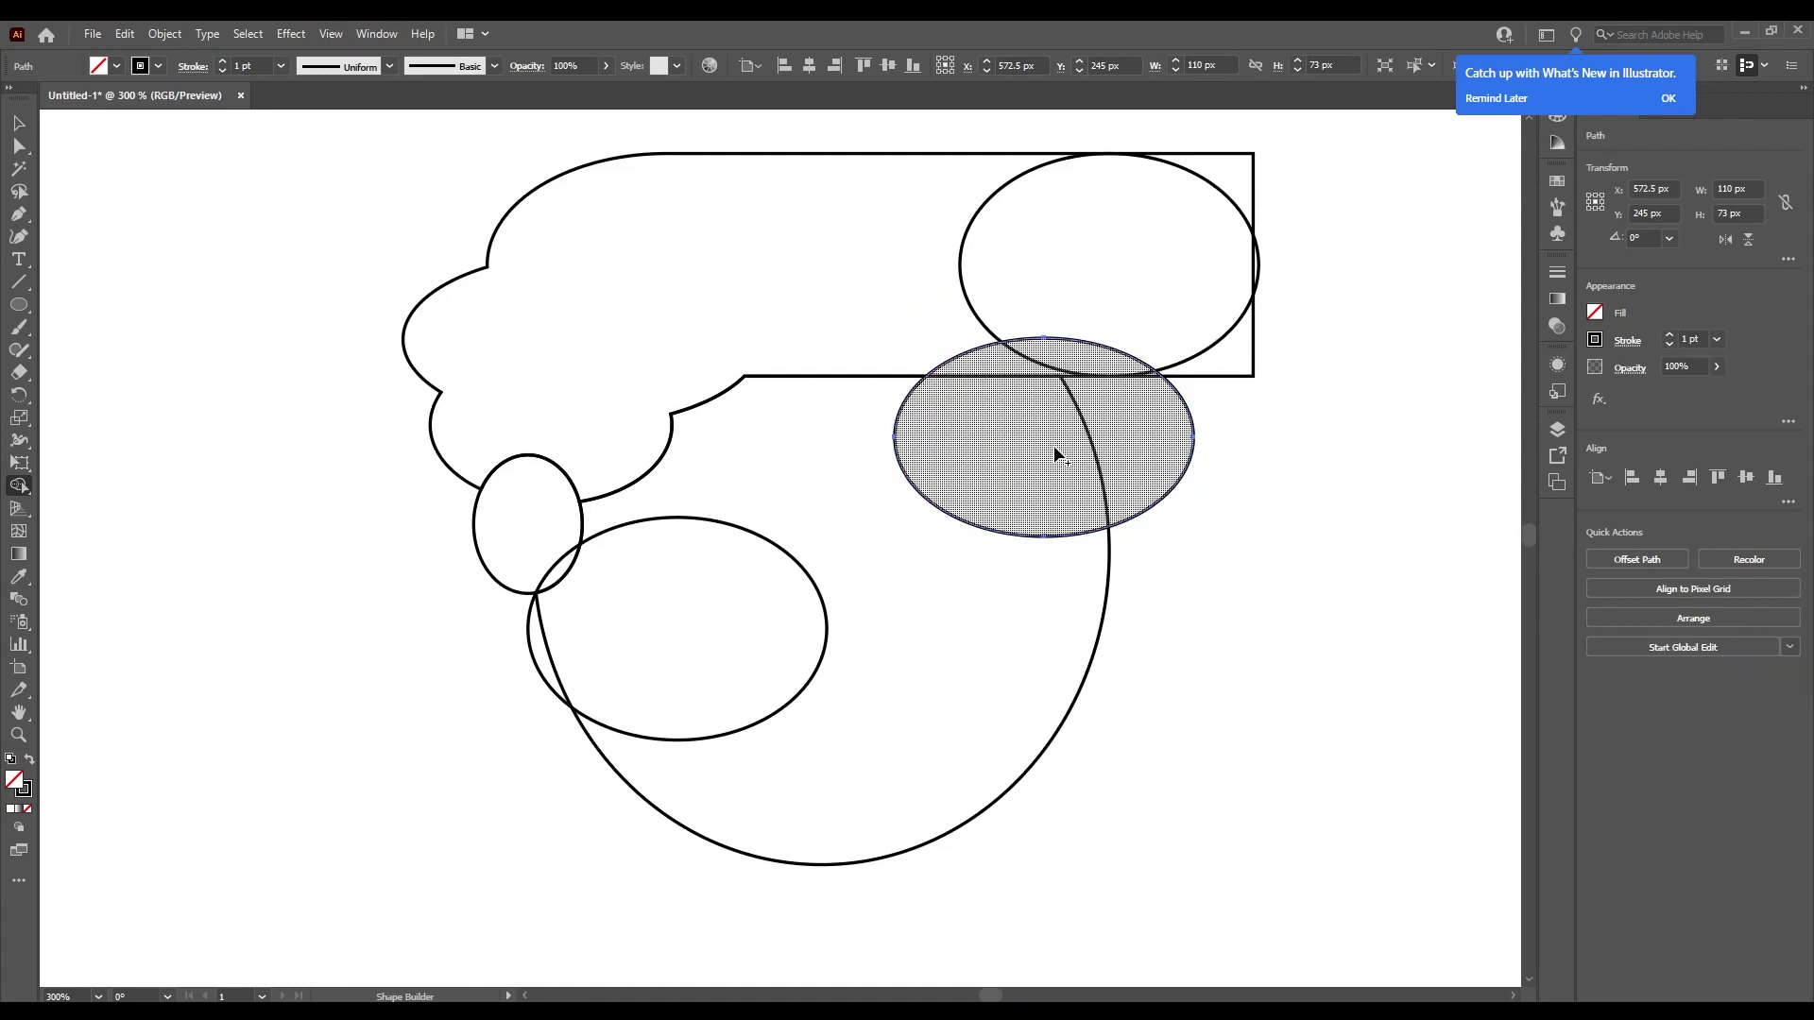
key(v)
drag(1035, 486, 959, 317)
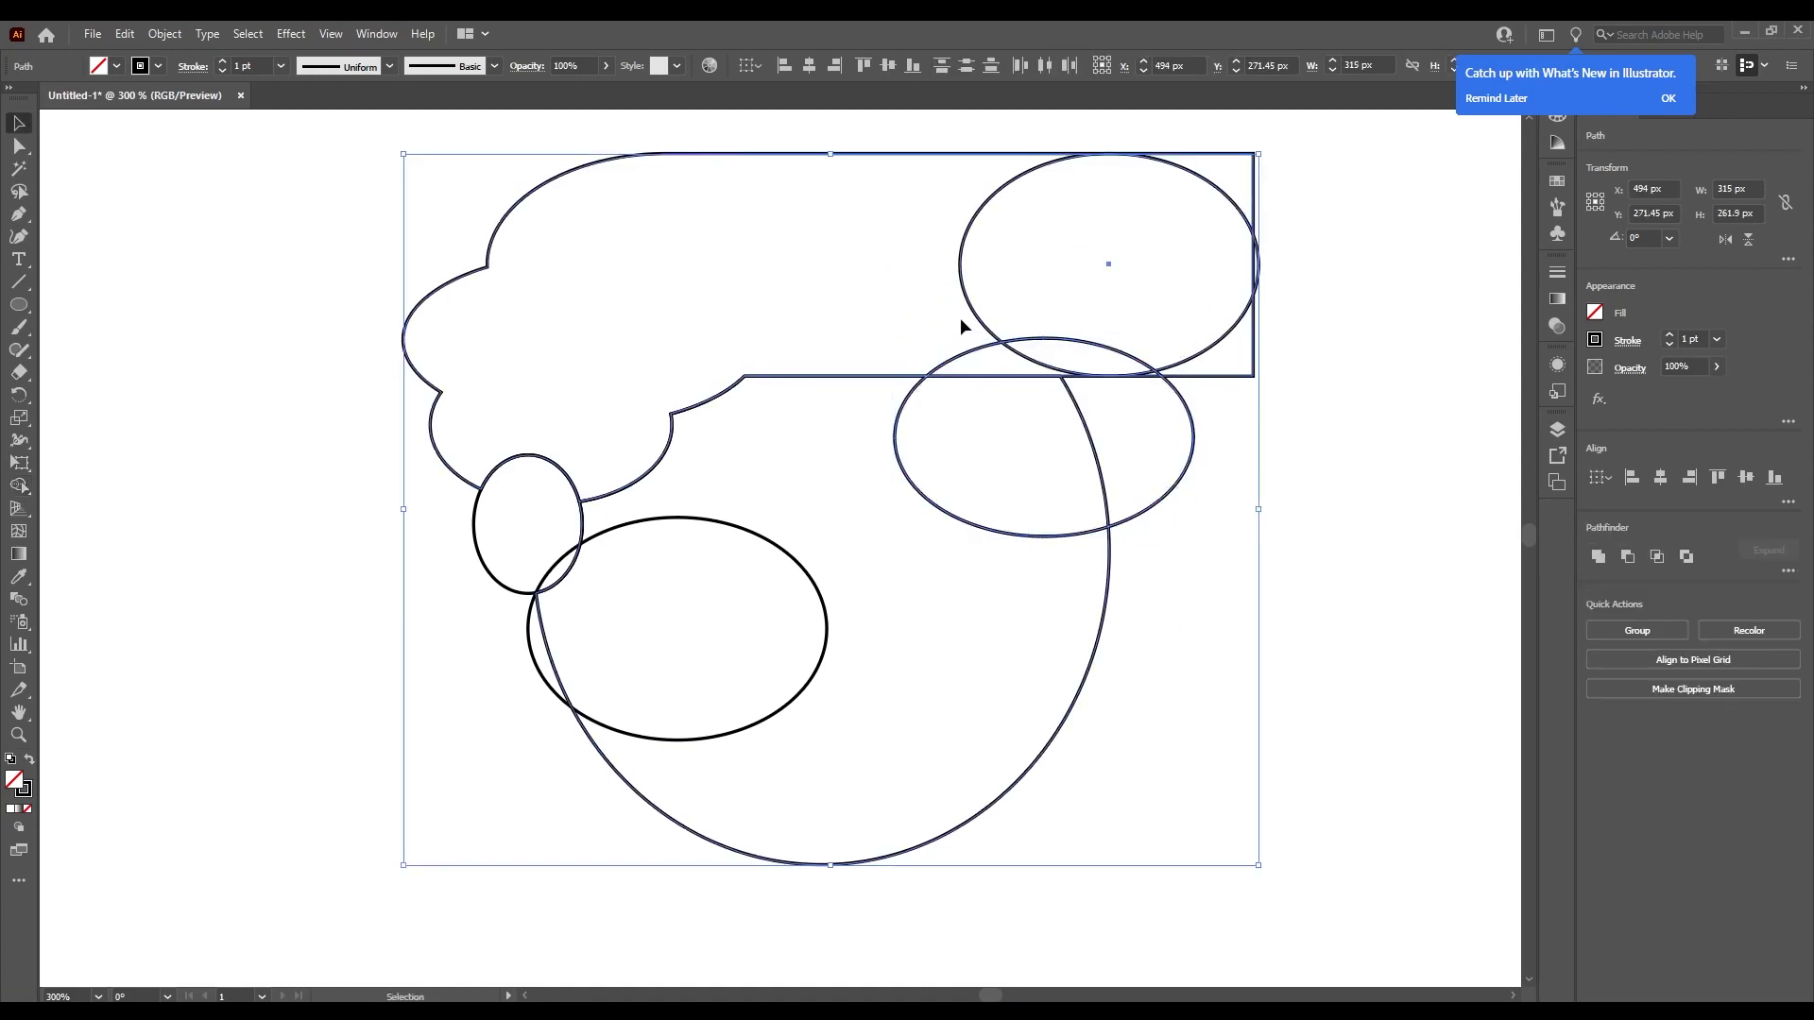
key(shift+m)
click(1164, 217)
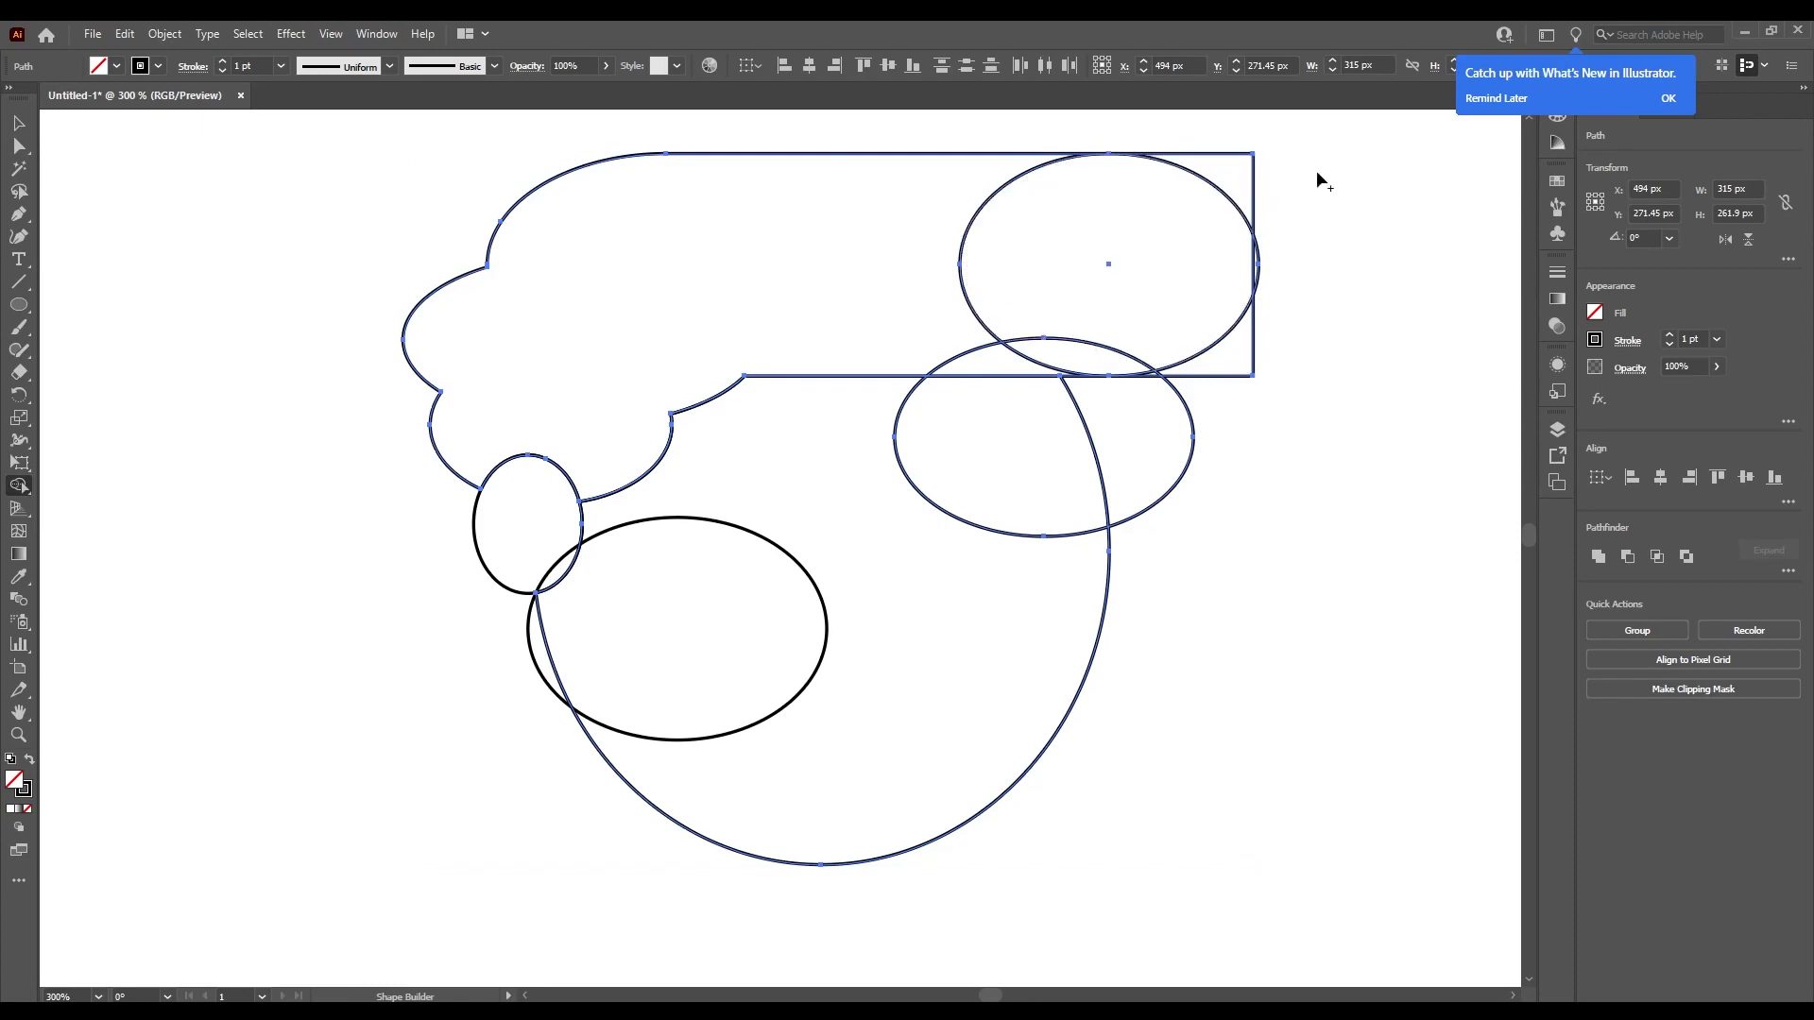
key(v)
click(1311, 223)
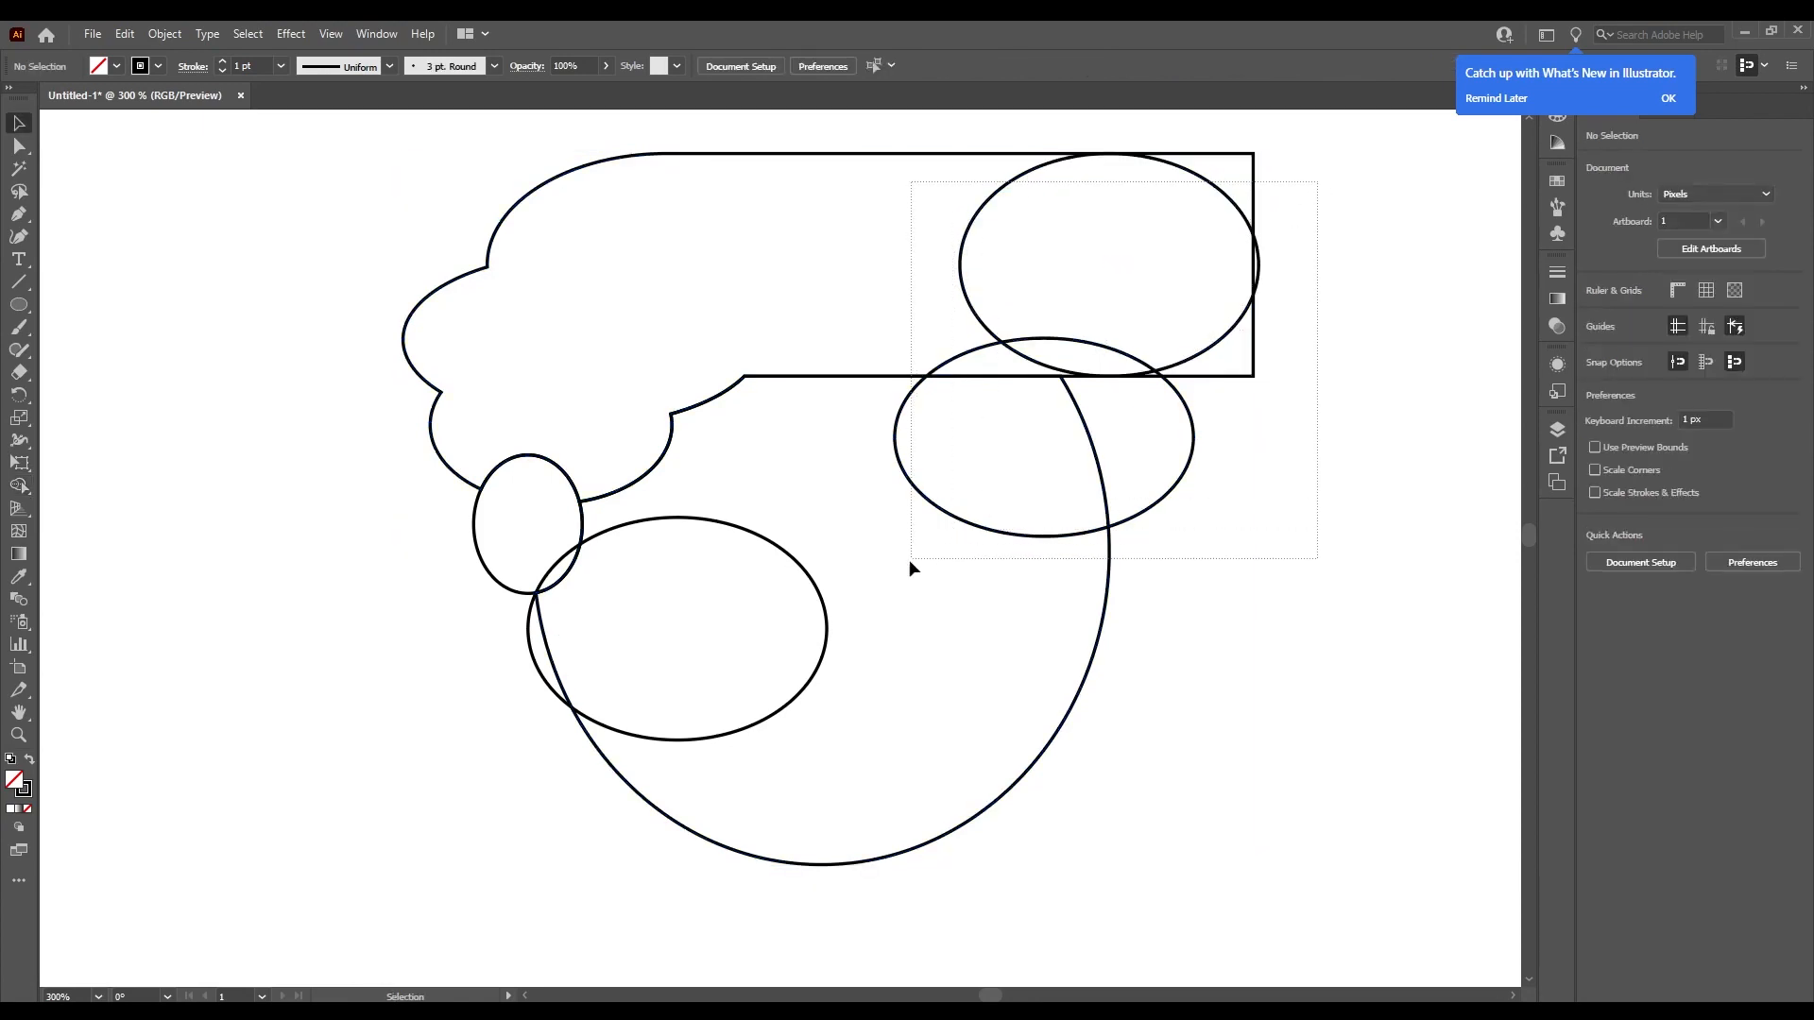
Select all shapes and use Shape Builder to remove the hair's square right corners and merge the sliver into the end ellipse.
drag(908, 559, 910, 555)
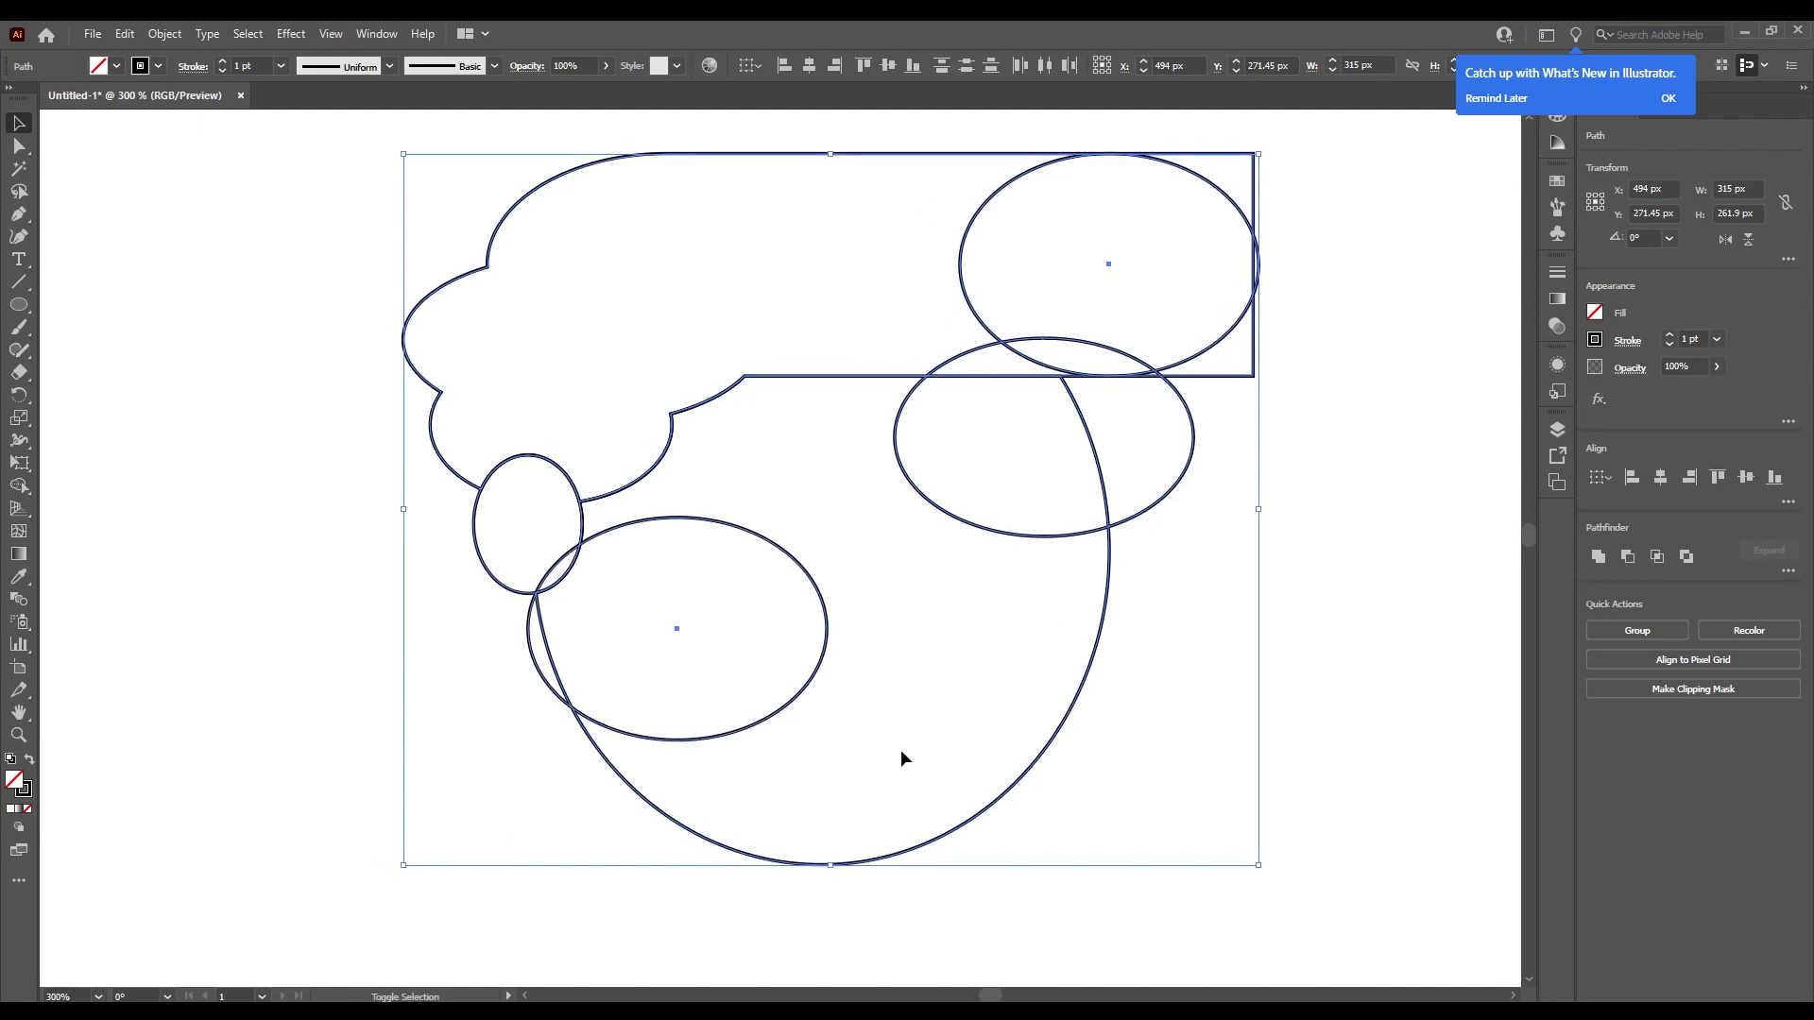
key(shift+m)
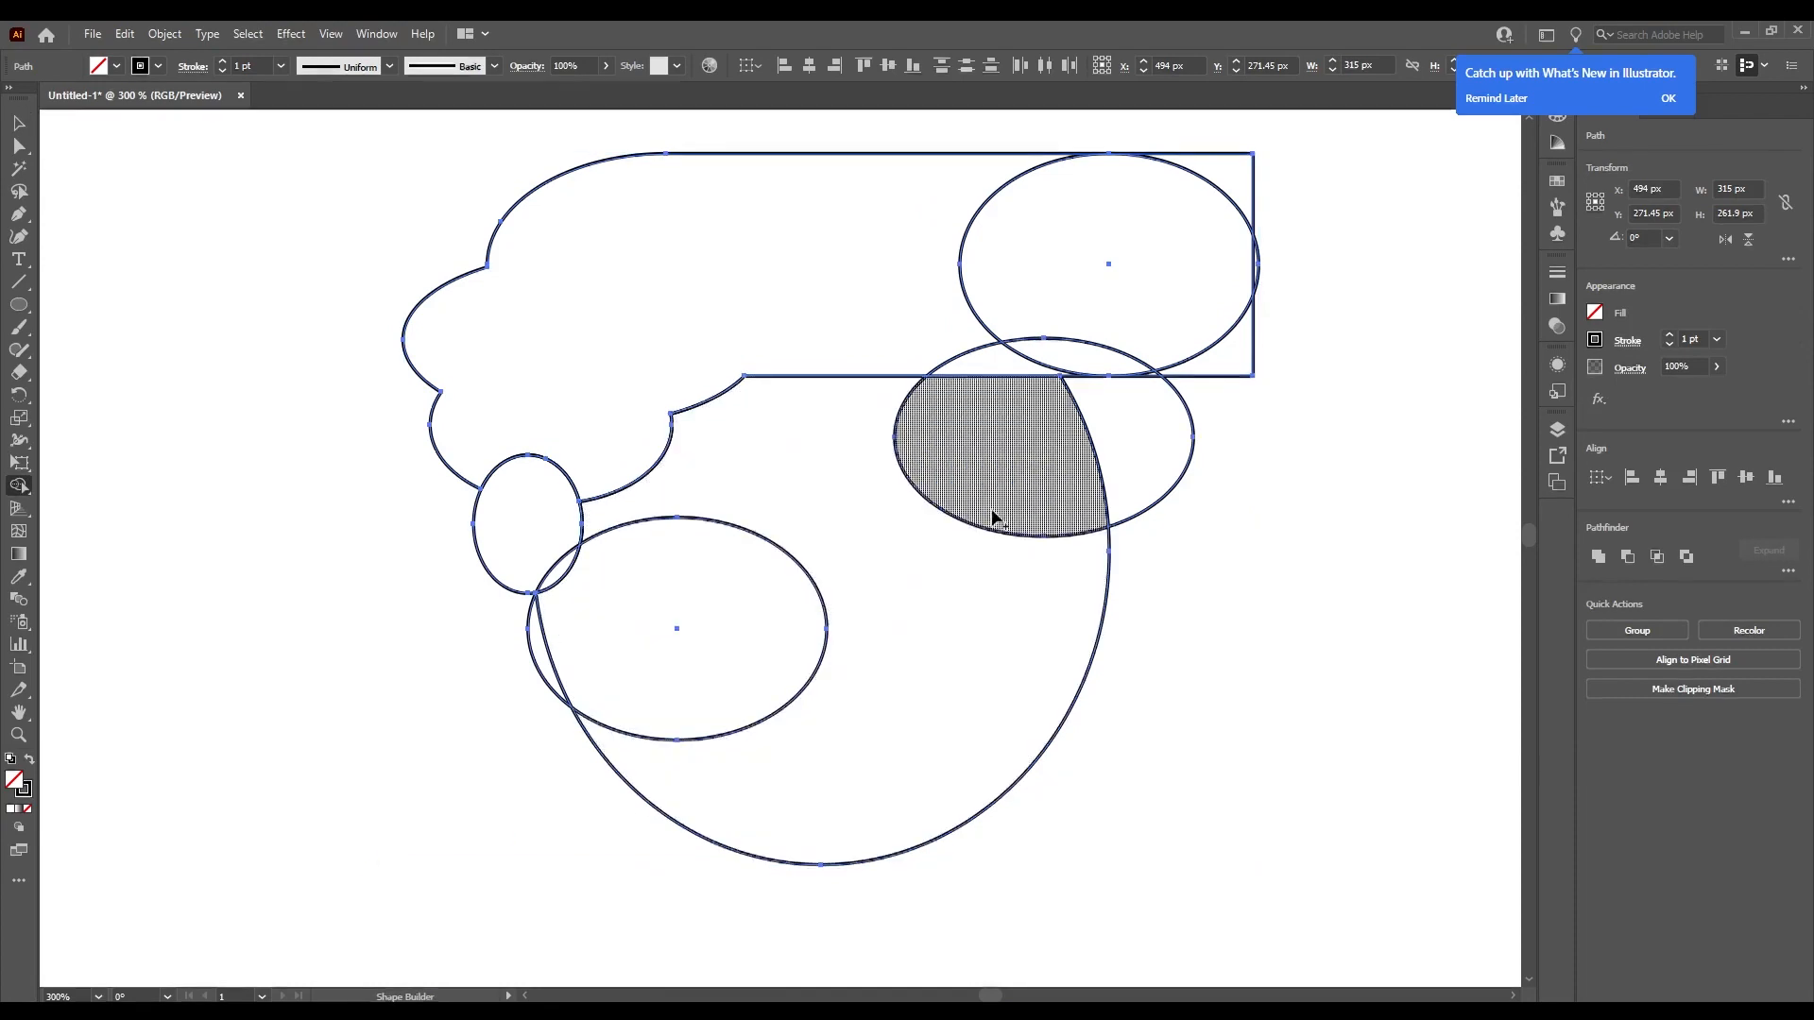
alt+click(1244, 369)
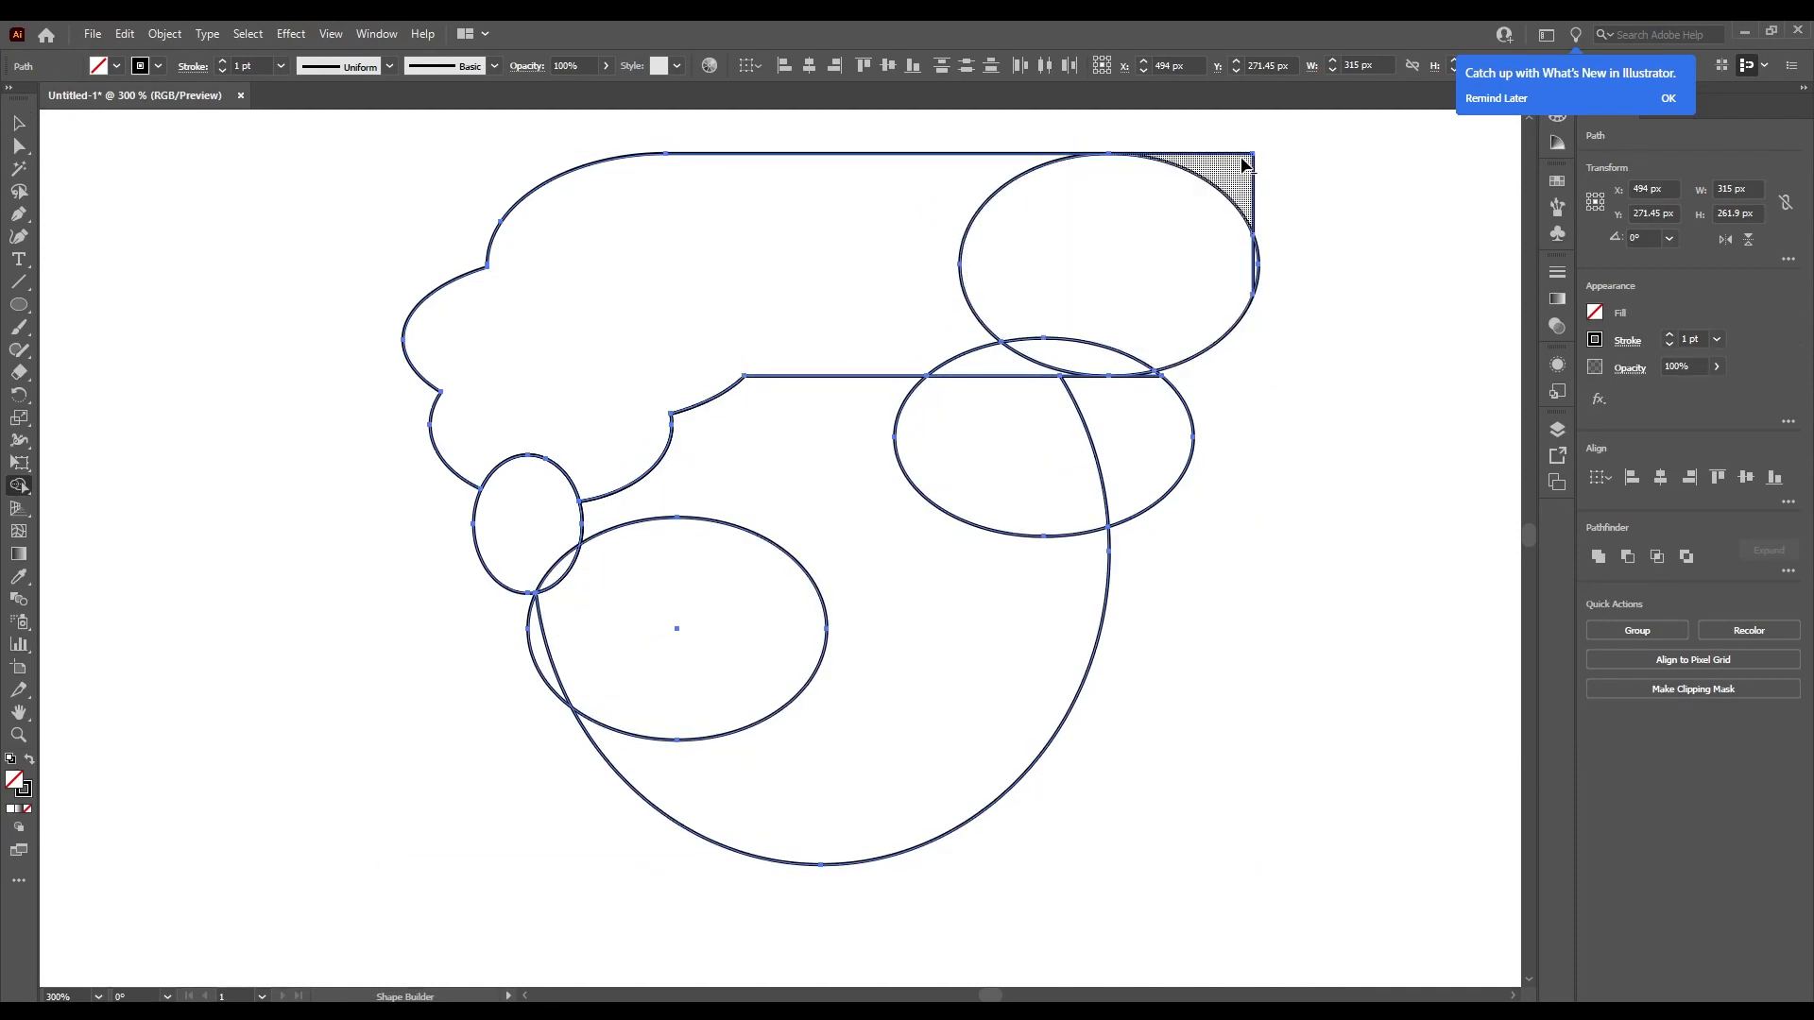
scroll(1250, 178, up, 1)
scroll(1252, 189, up, 8)
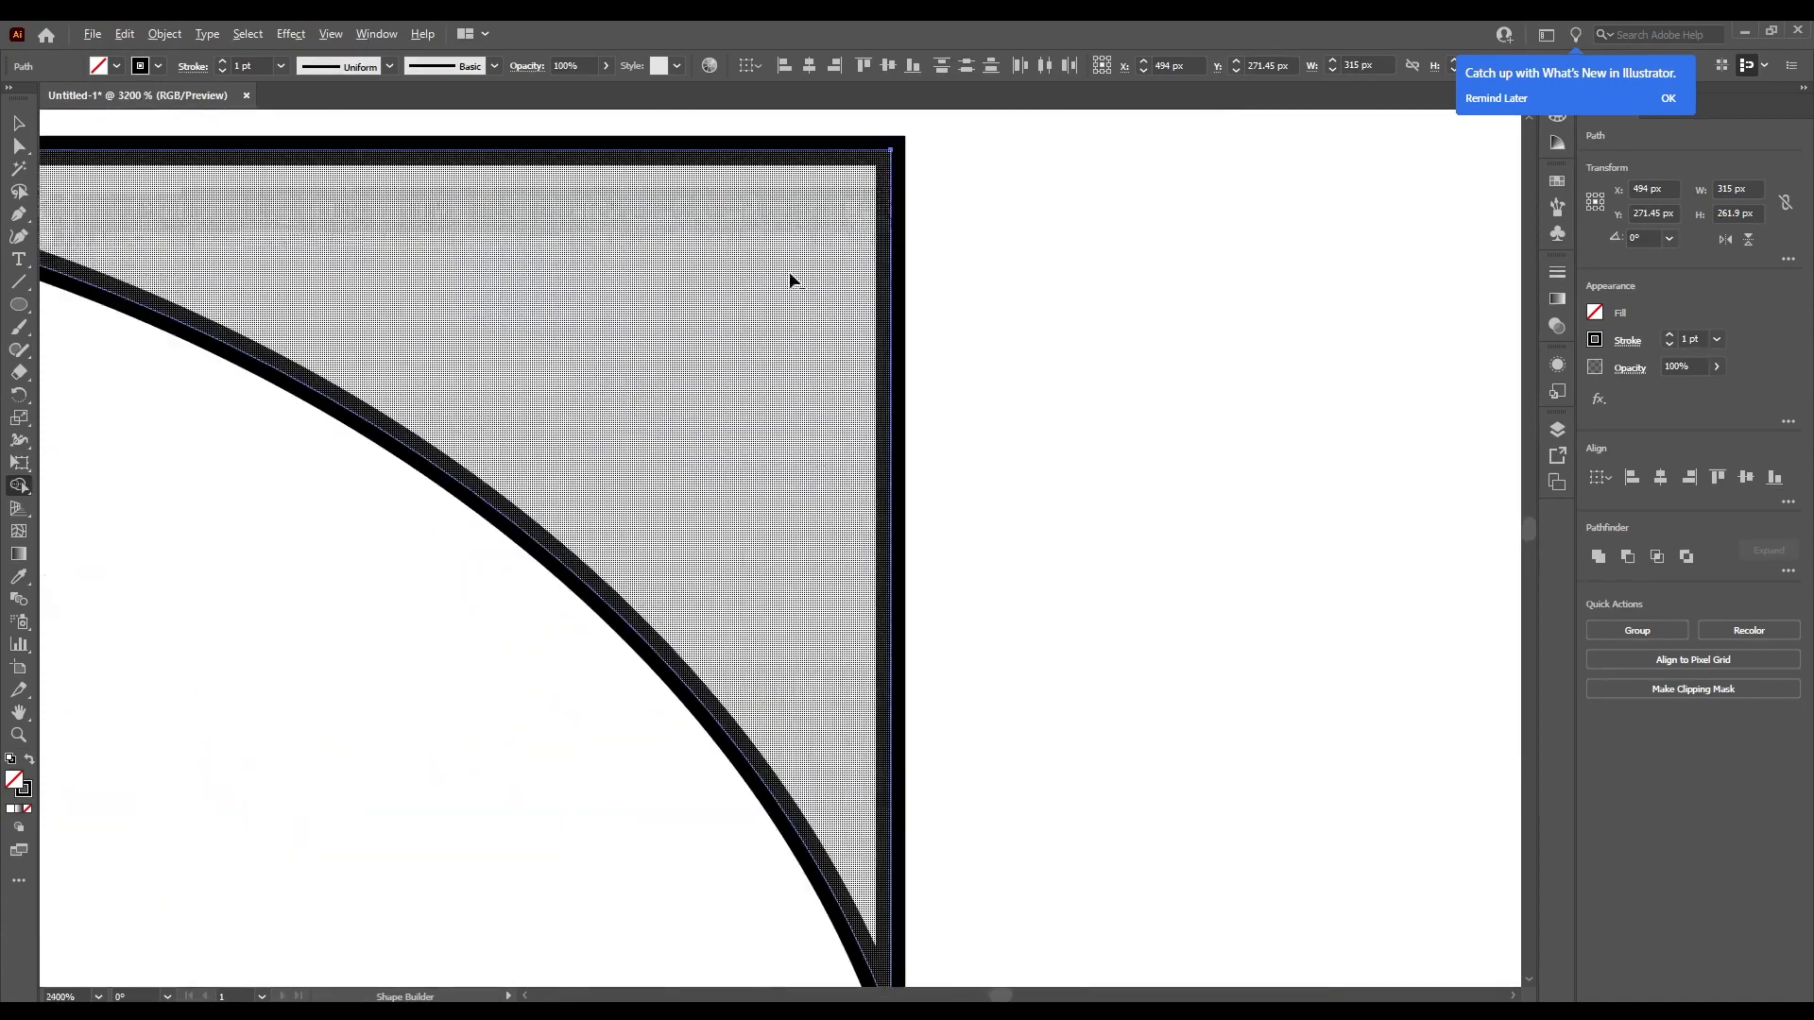
scroll(880, 162, down, 10)
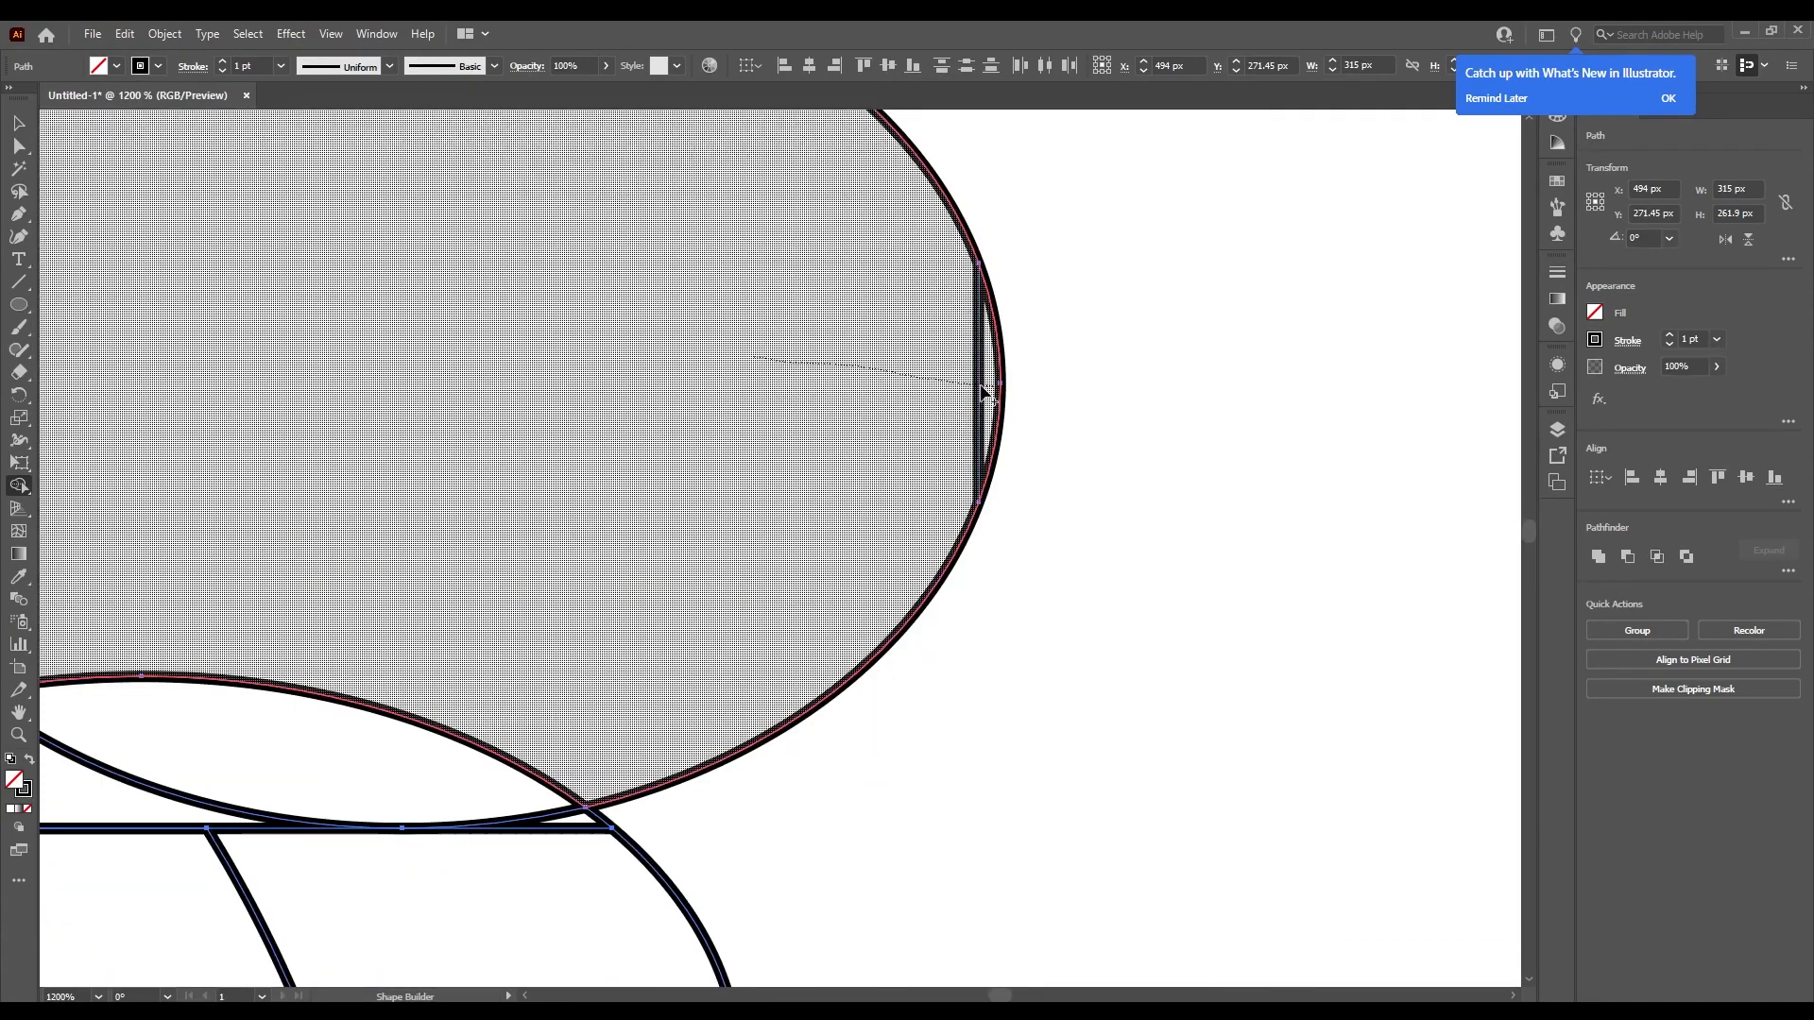
scroll(938, 501, up, 3)
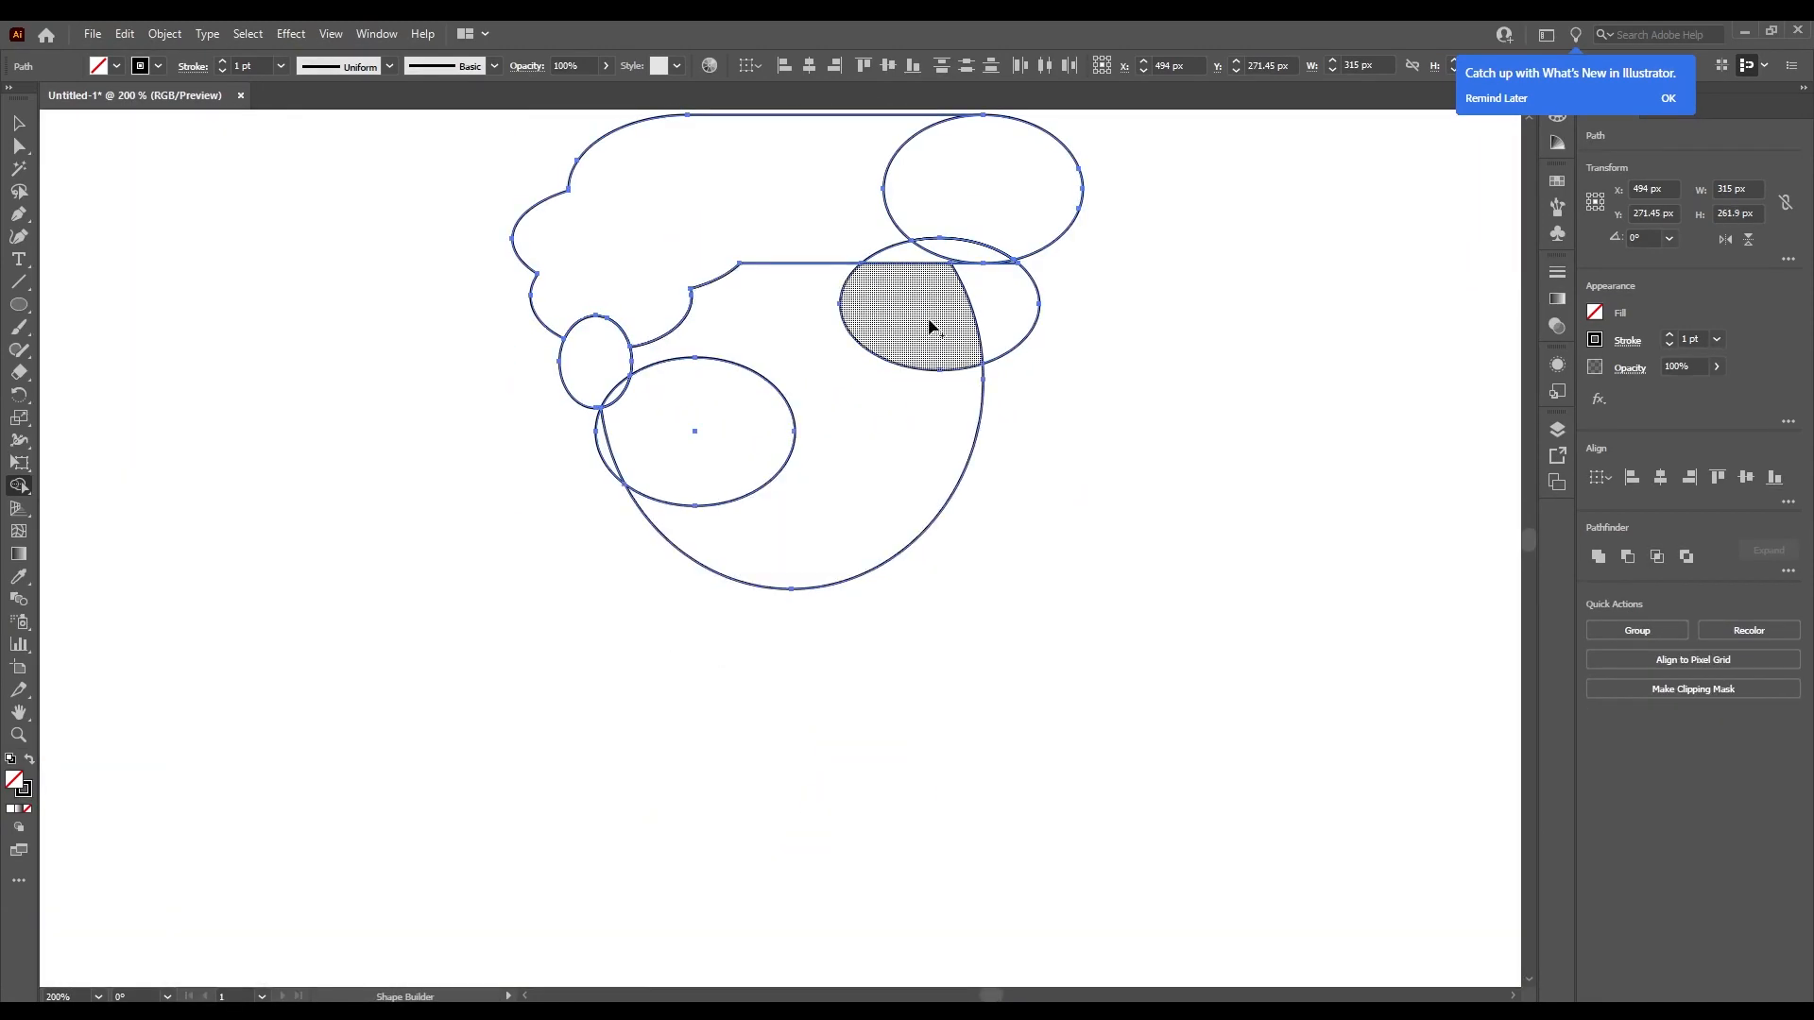
Merge the inner part of the right-hand lower ellipse into the face and its overlap into the hair's end ellipse.
scroll(907, 397, up, 2)
drag(888, 458, 878, 213)
scroll(882, 292, up, 1)
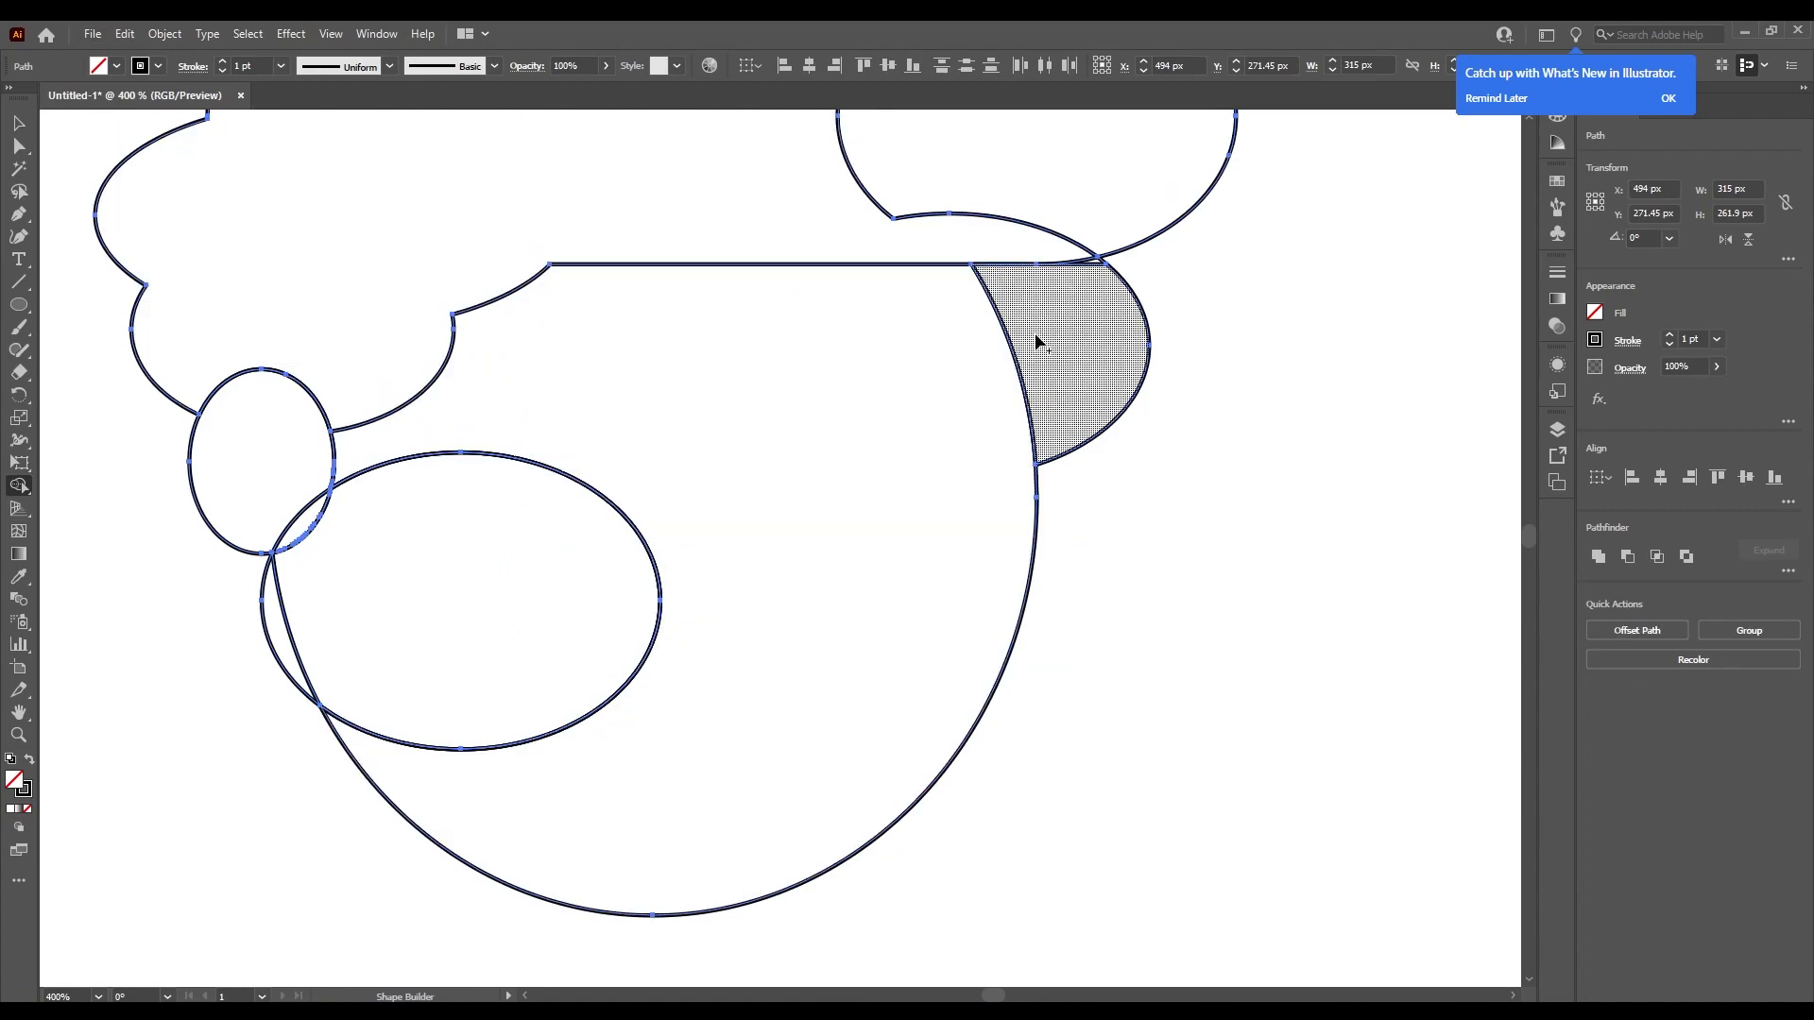
scroll(1035, 332, down, 3)
scroll(1067, 310, up, 2)
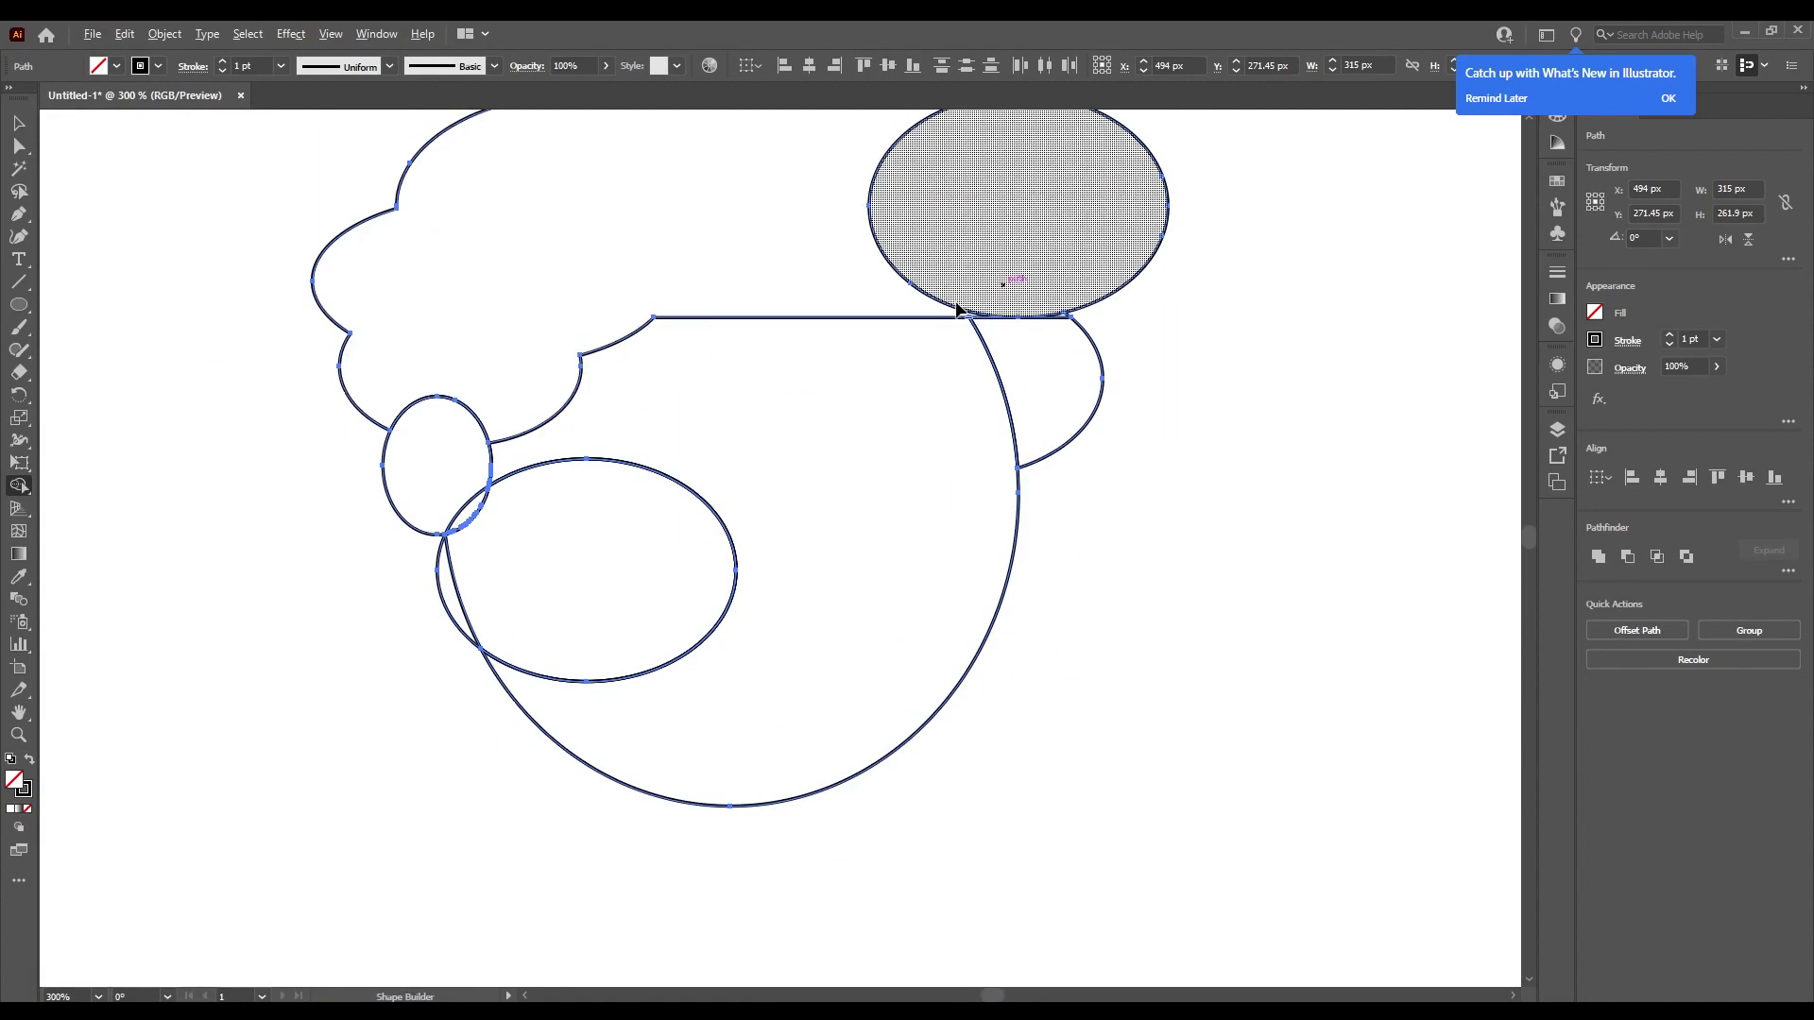
Unite the end ellipse with the rest of the hair to form a rounded right end.
drag(882, 251, 891, 280)
scroll(955, 365, up, 1)
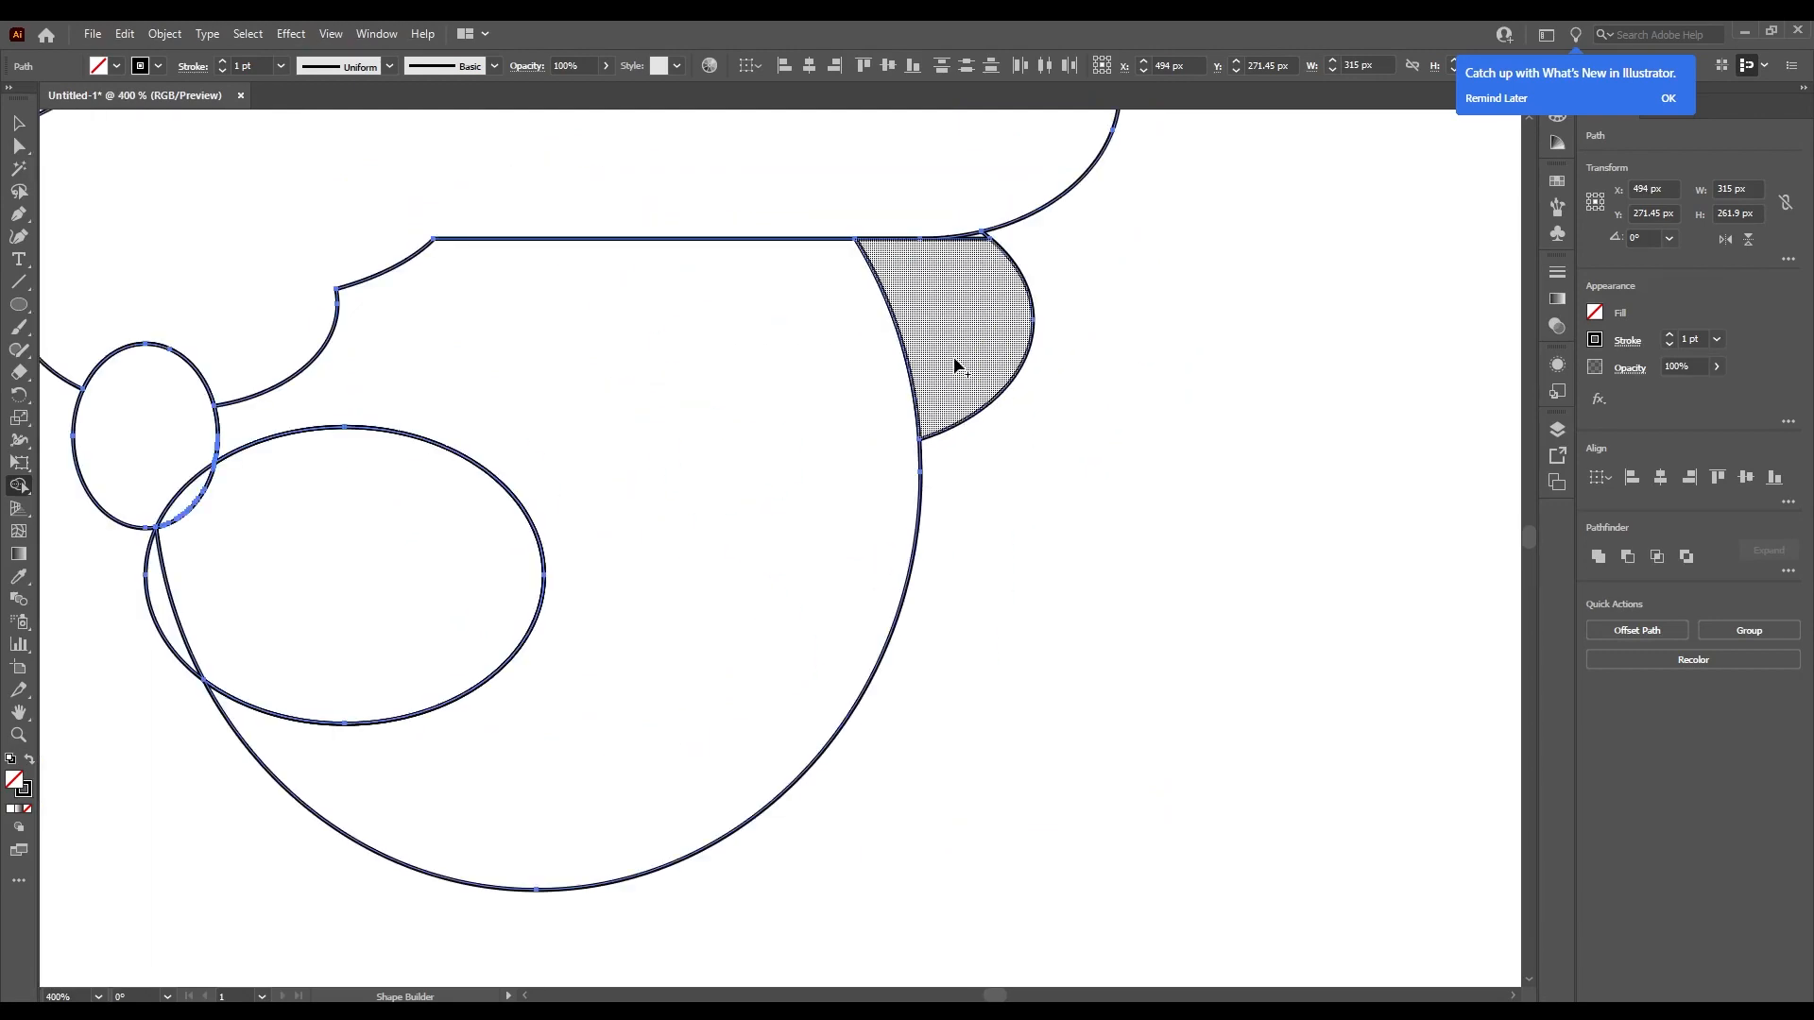
scroll(990, 274, up, 3)
scroll(989, 274, up, 2)
scroll(972, 236, down, 5)
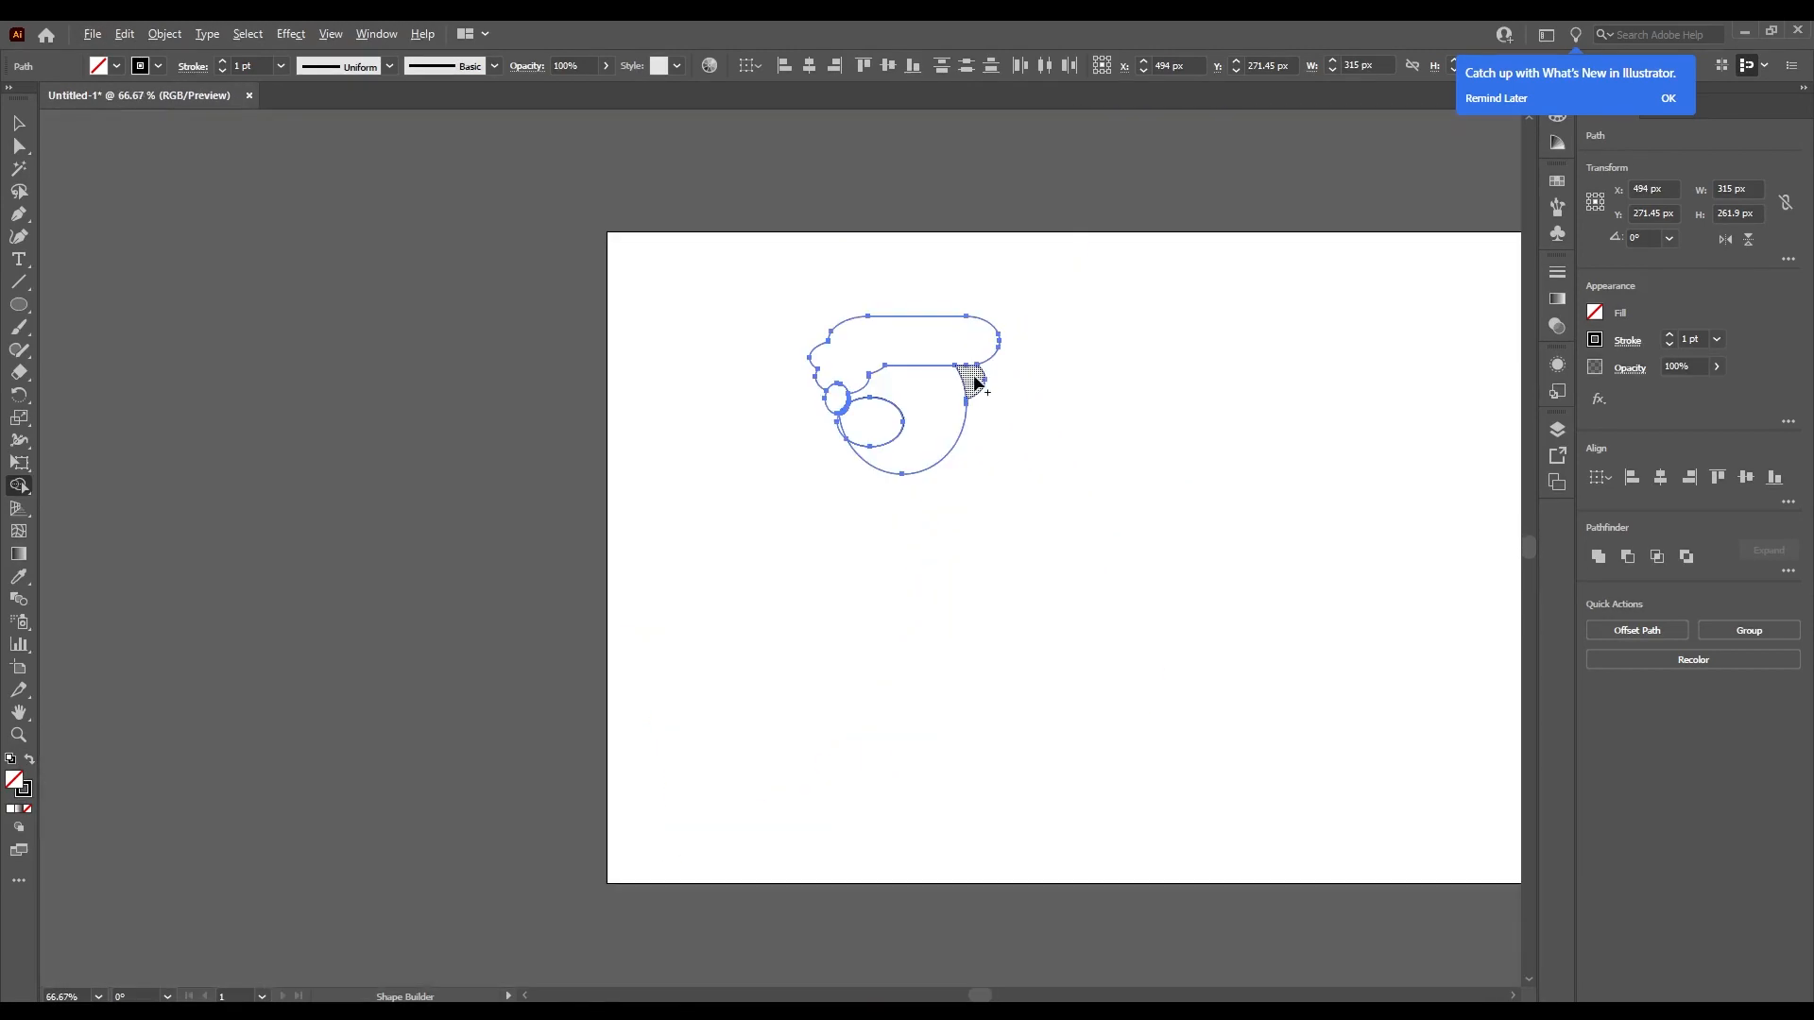
Draw a rectangle of about 51 by 13 px on the left half of the face as an eyebrow.
scroll(972, 377, up, 3)
scroll(836, 406, up, 4)
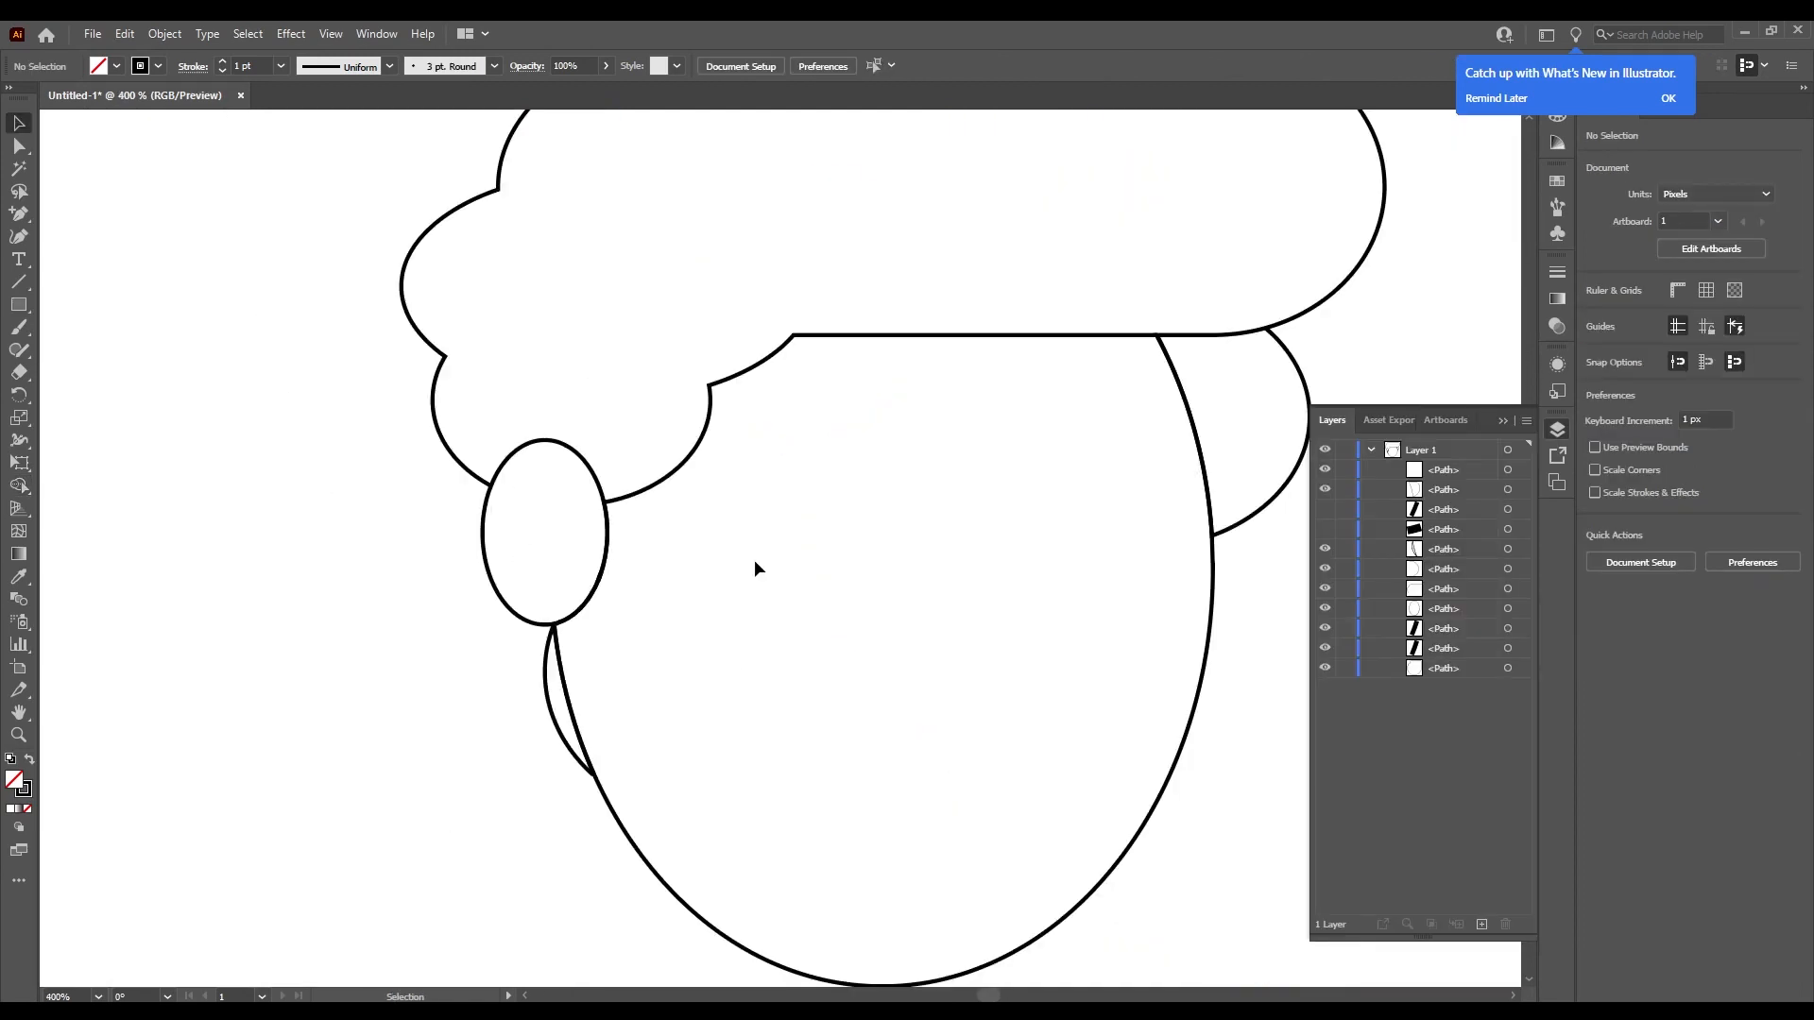
key(m)
drag(737, 469, 923, 518)
key(a)
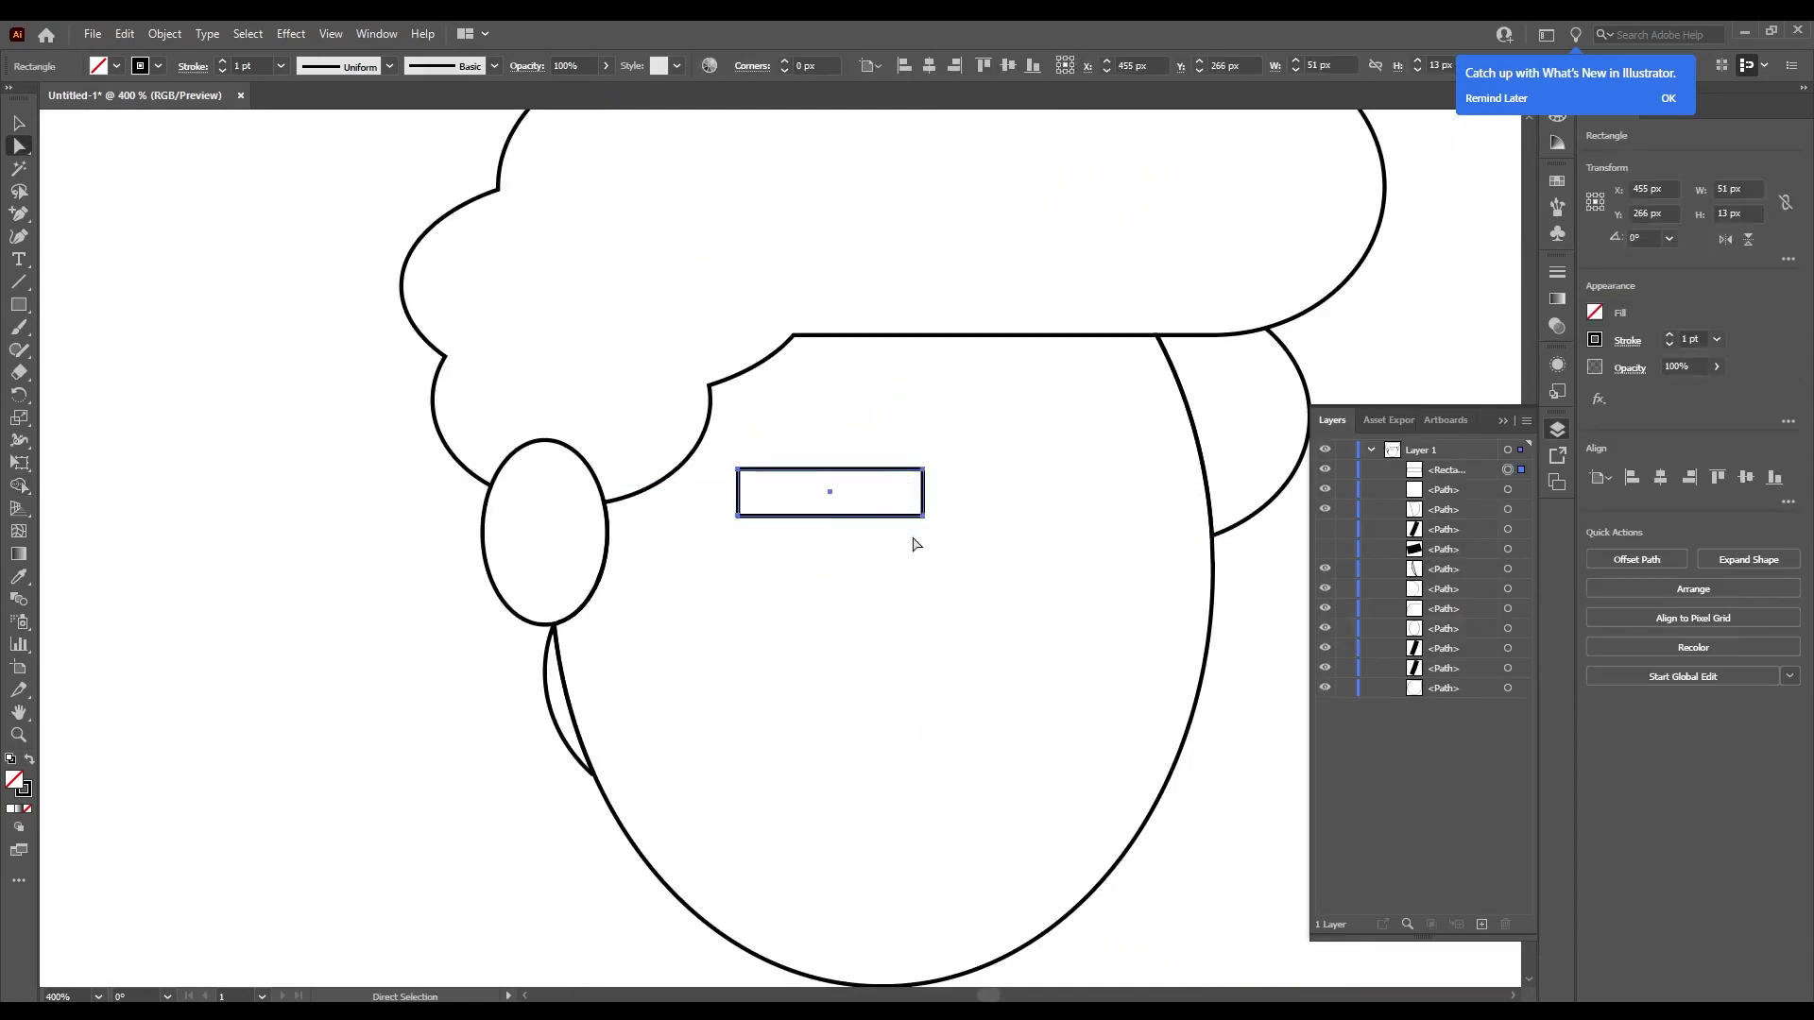
Round all four corners of the eyebrow rectangle.
click(914, 538)
drag(818, 445, 935, 540)
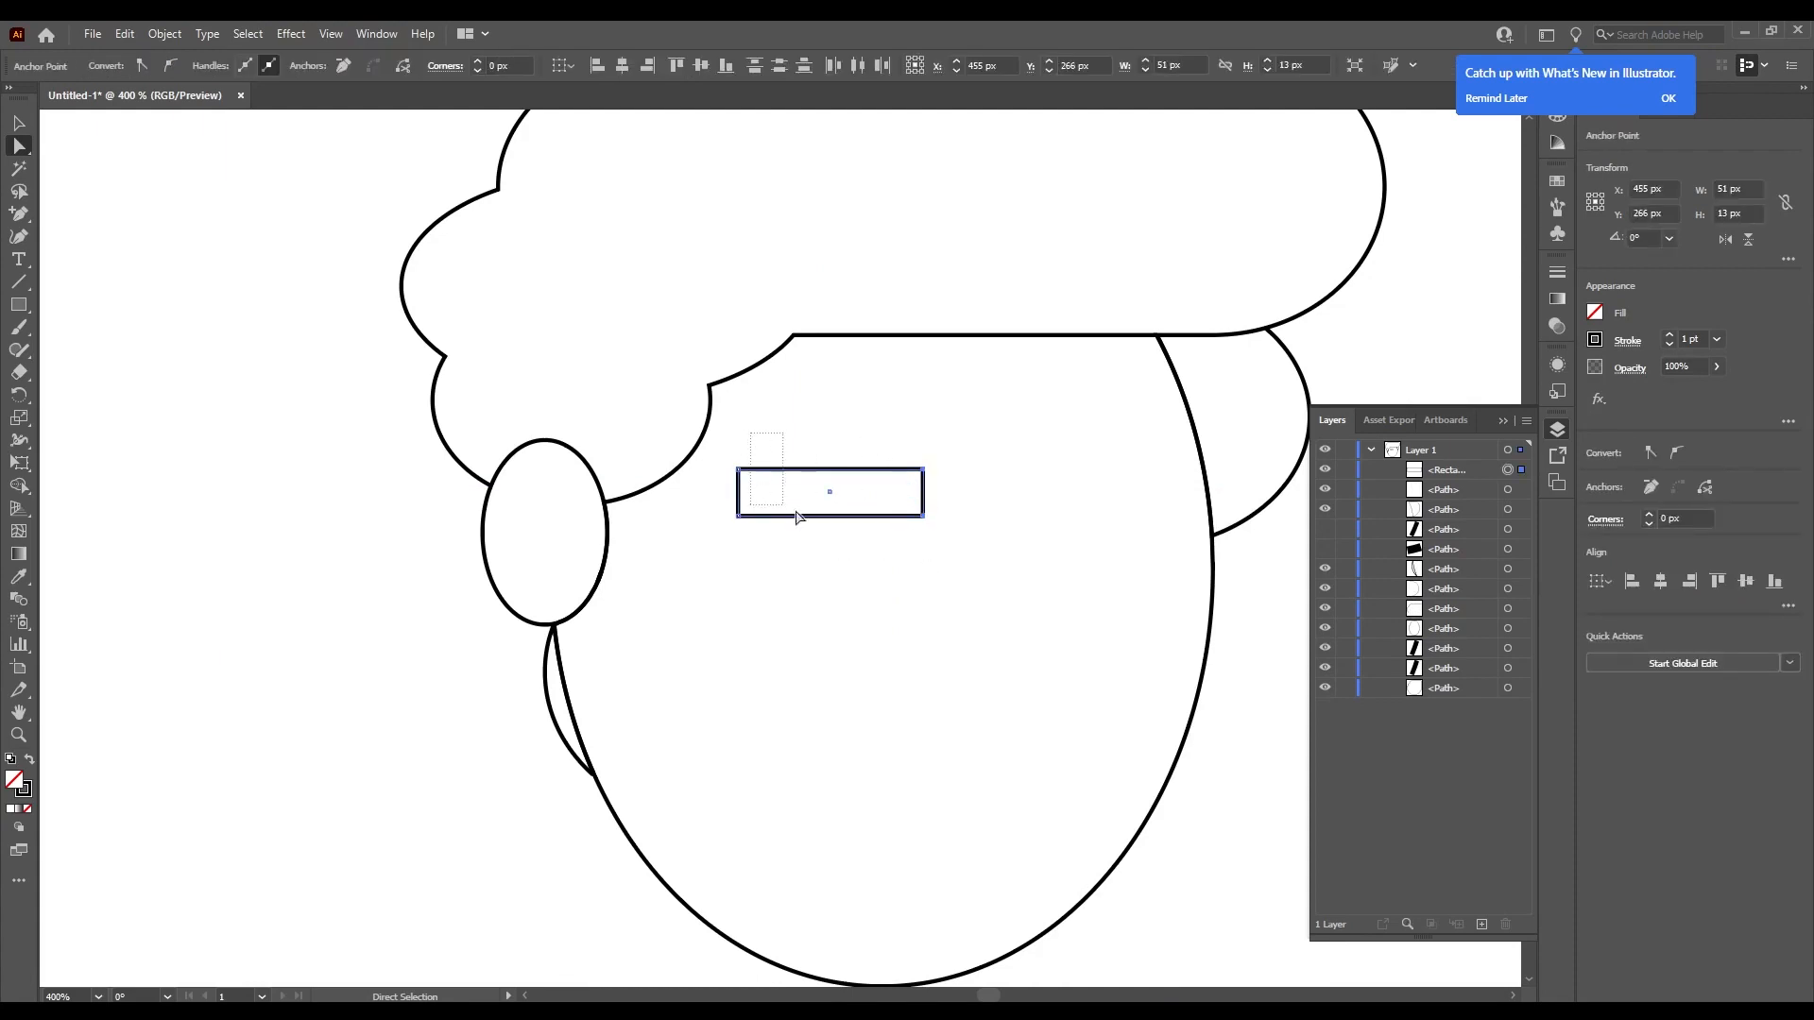
drag(796, 518, 952, 551)
drag(678, 434, 678, 434)
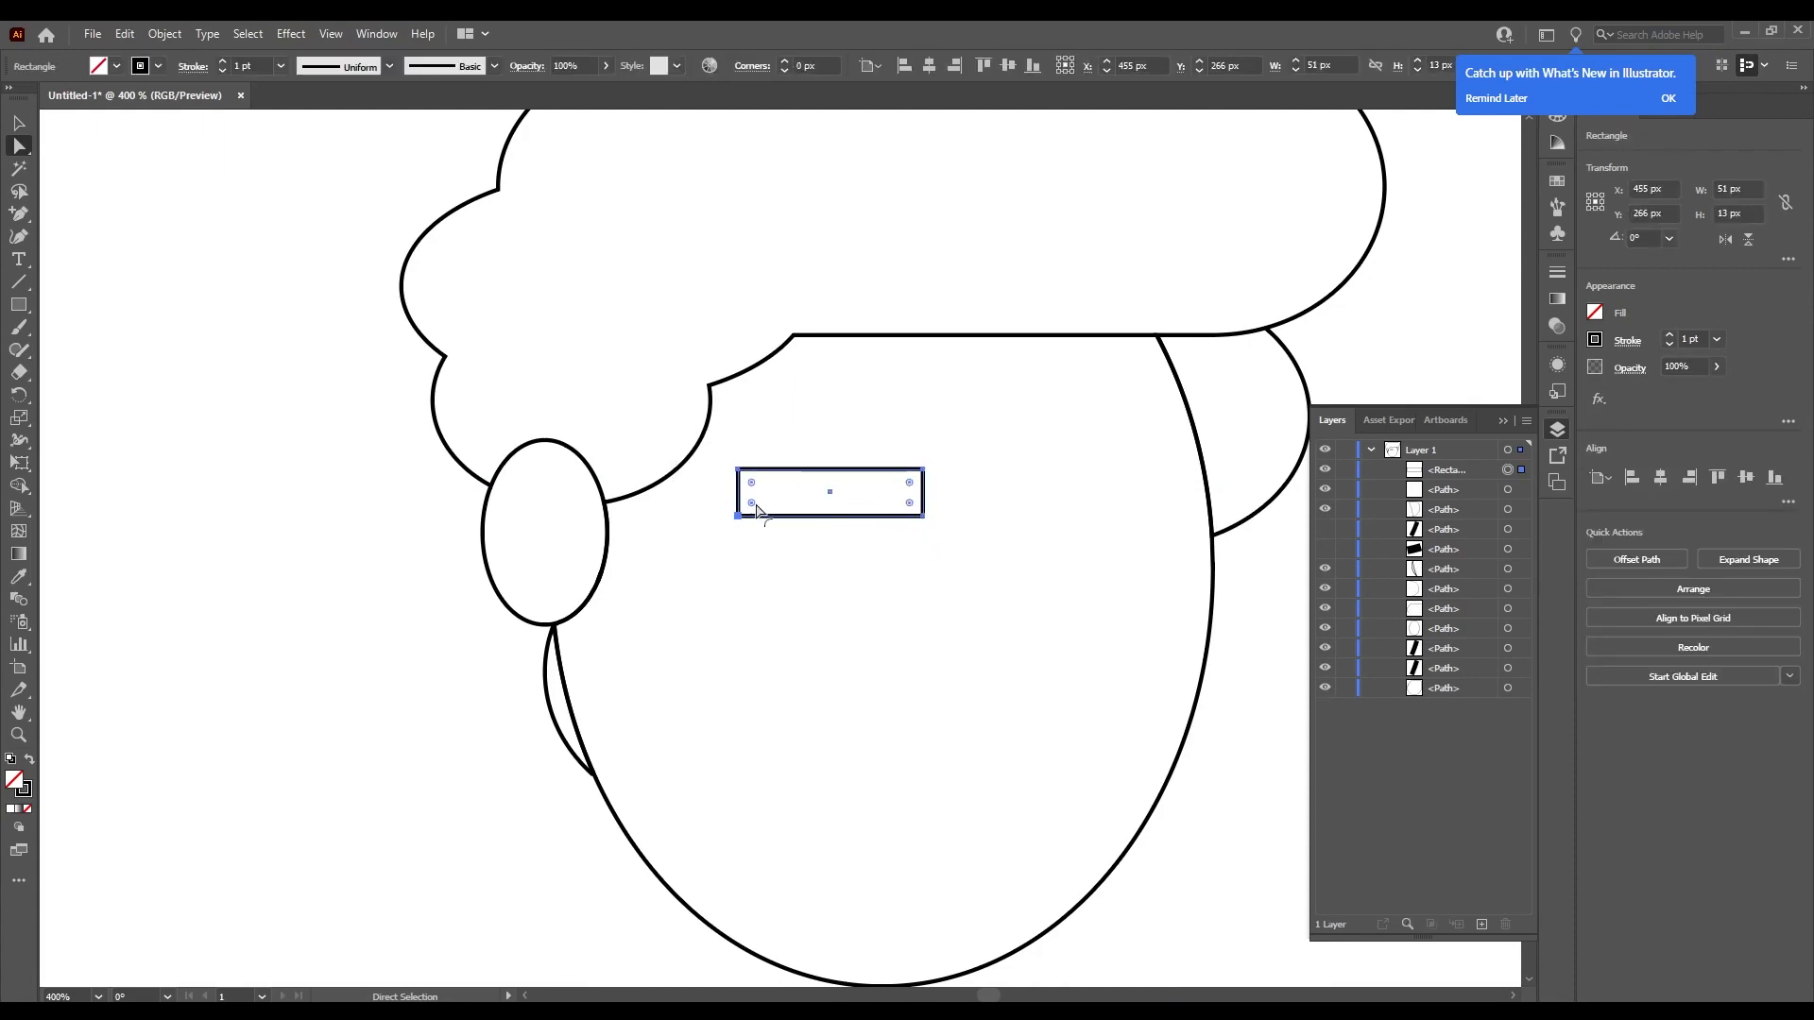
drag(757, 511, 774, 512)
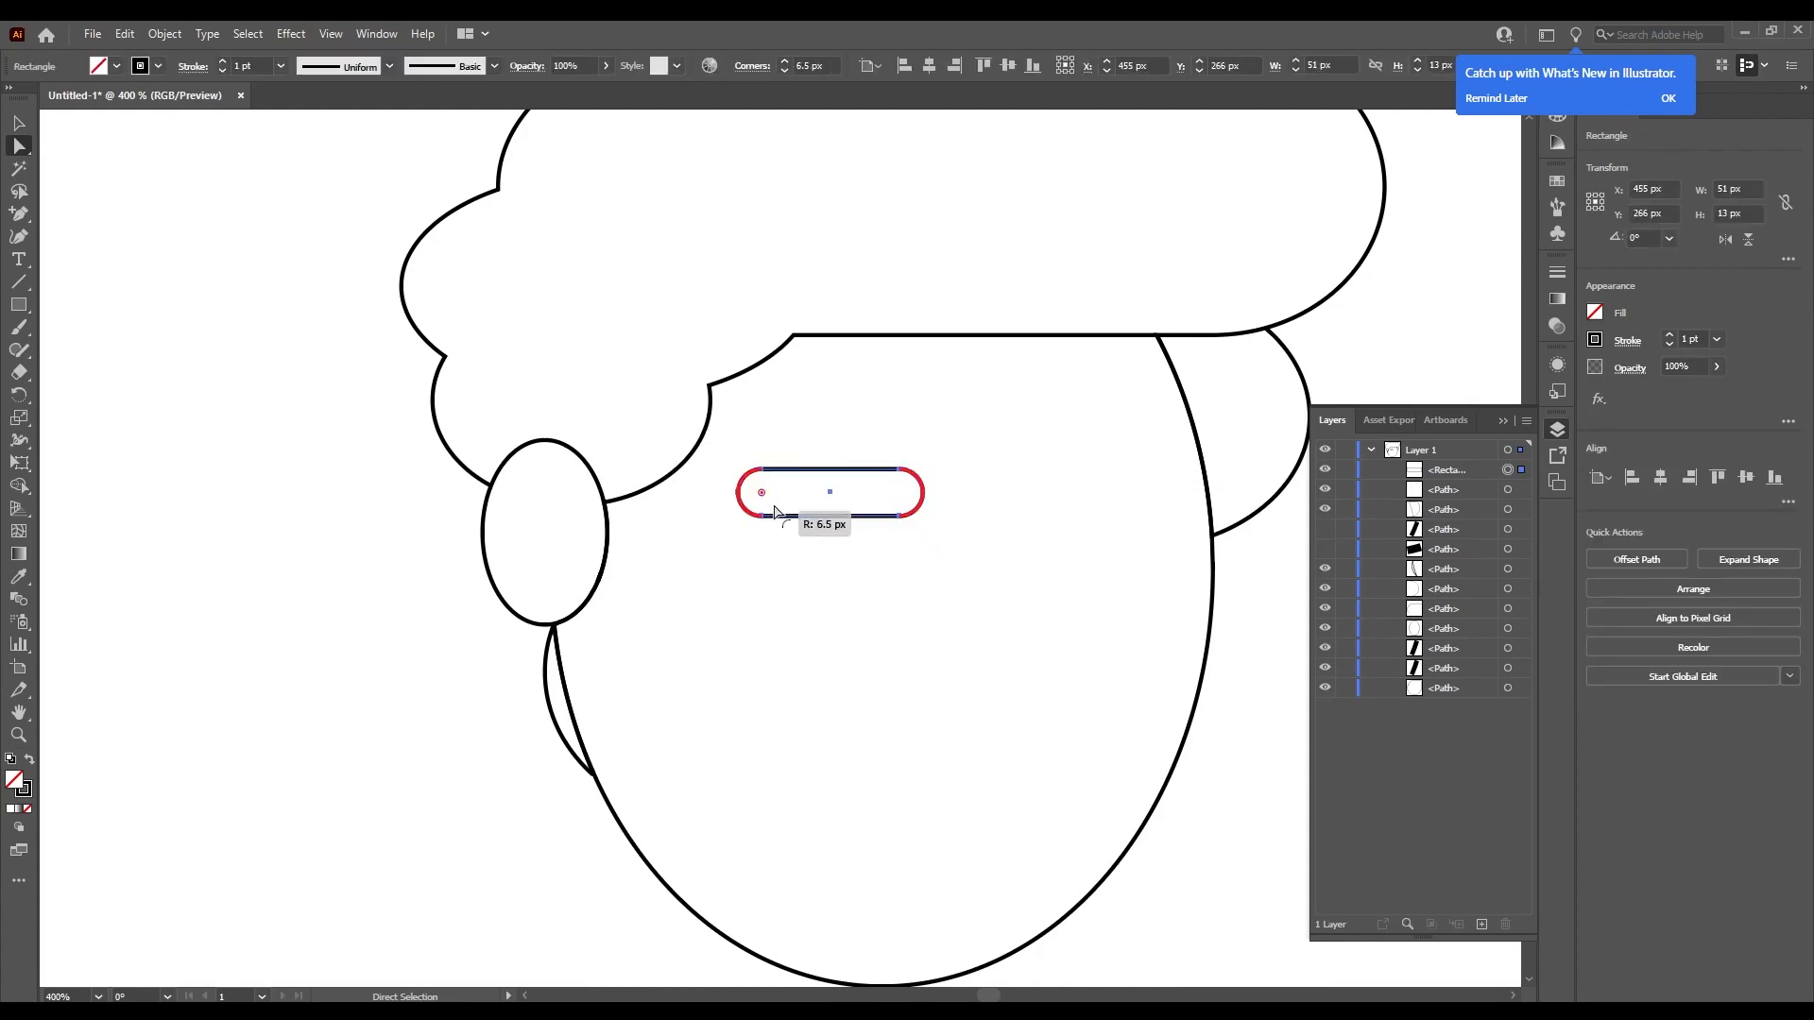
click(850, 592)
scroll(850, 587, up, 1)
scroll(898, 595, down, 2)
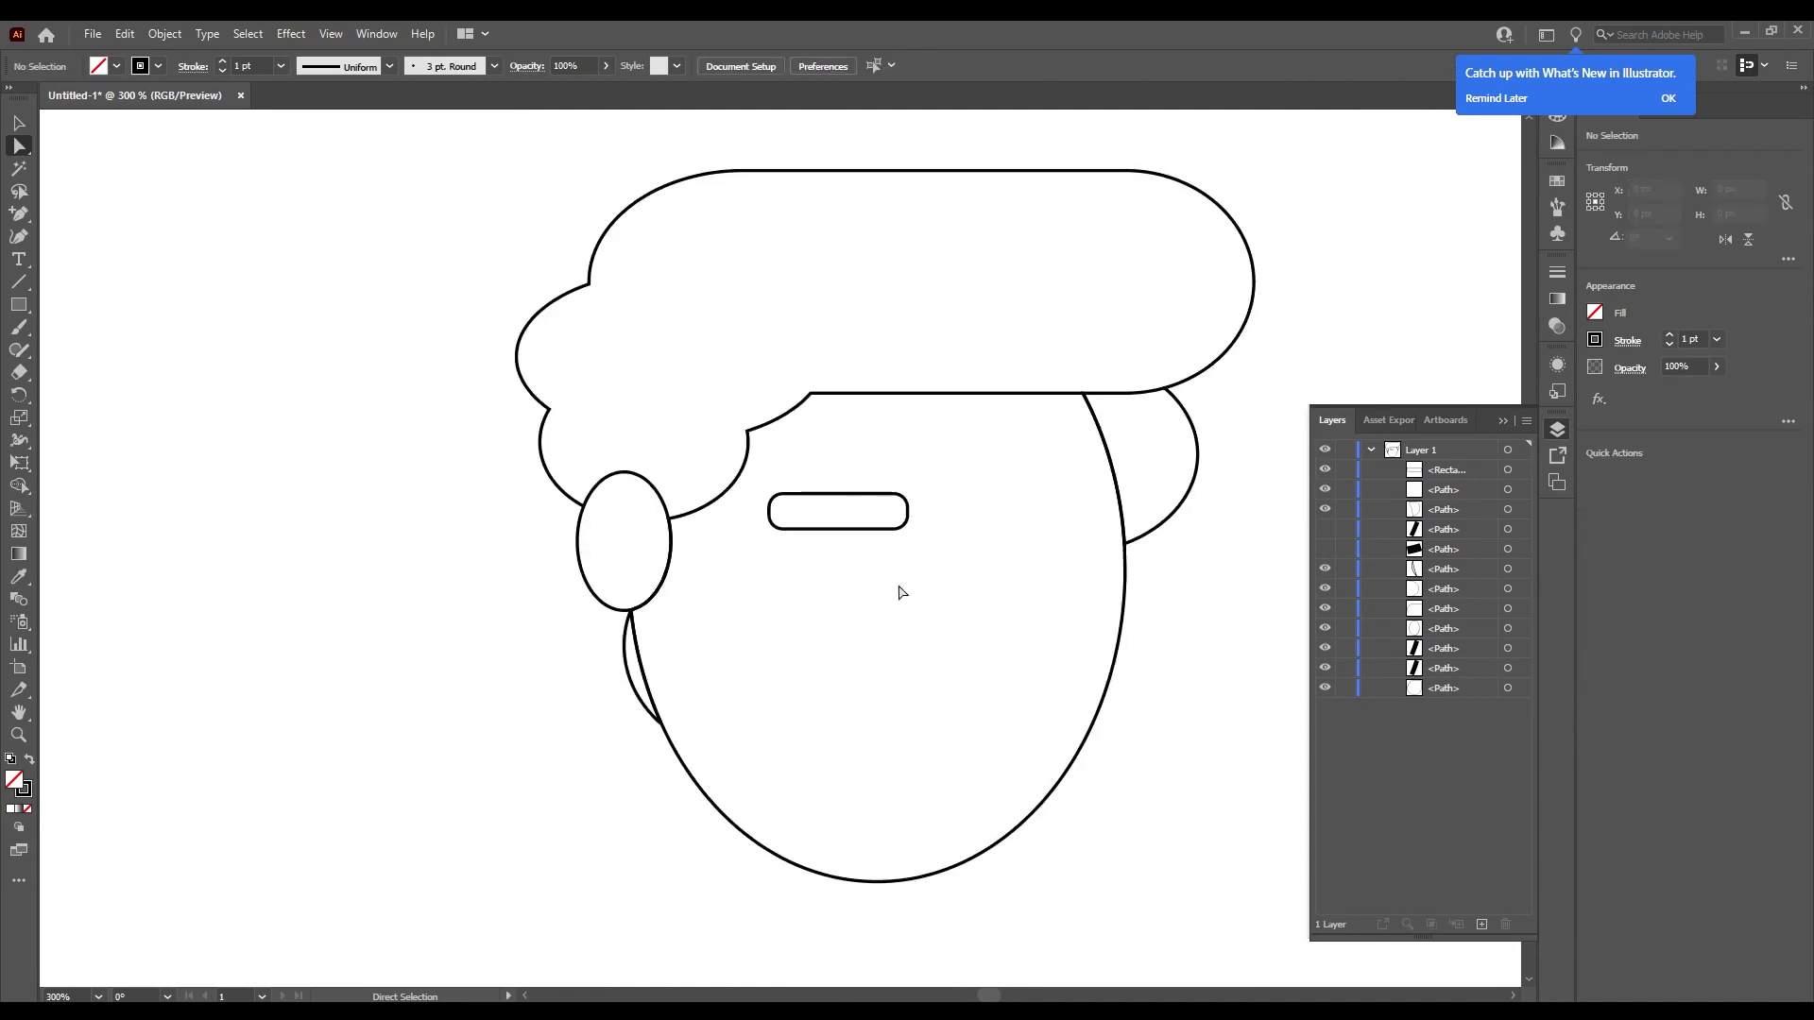
Duplicate the rounded eyebrow to the right half of the face at the same height.
scroll(866, 526, up, 1)
click(810, 519)
drag(810, 518, 1075, 519)
key(ctrl+z)
mouse_move(1055, 563)
mouse_down()
mouse_move(854, 481)
mouse_move(785, 522)
mouse_up()
key(ctrl+z)
click(223, 267)
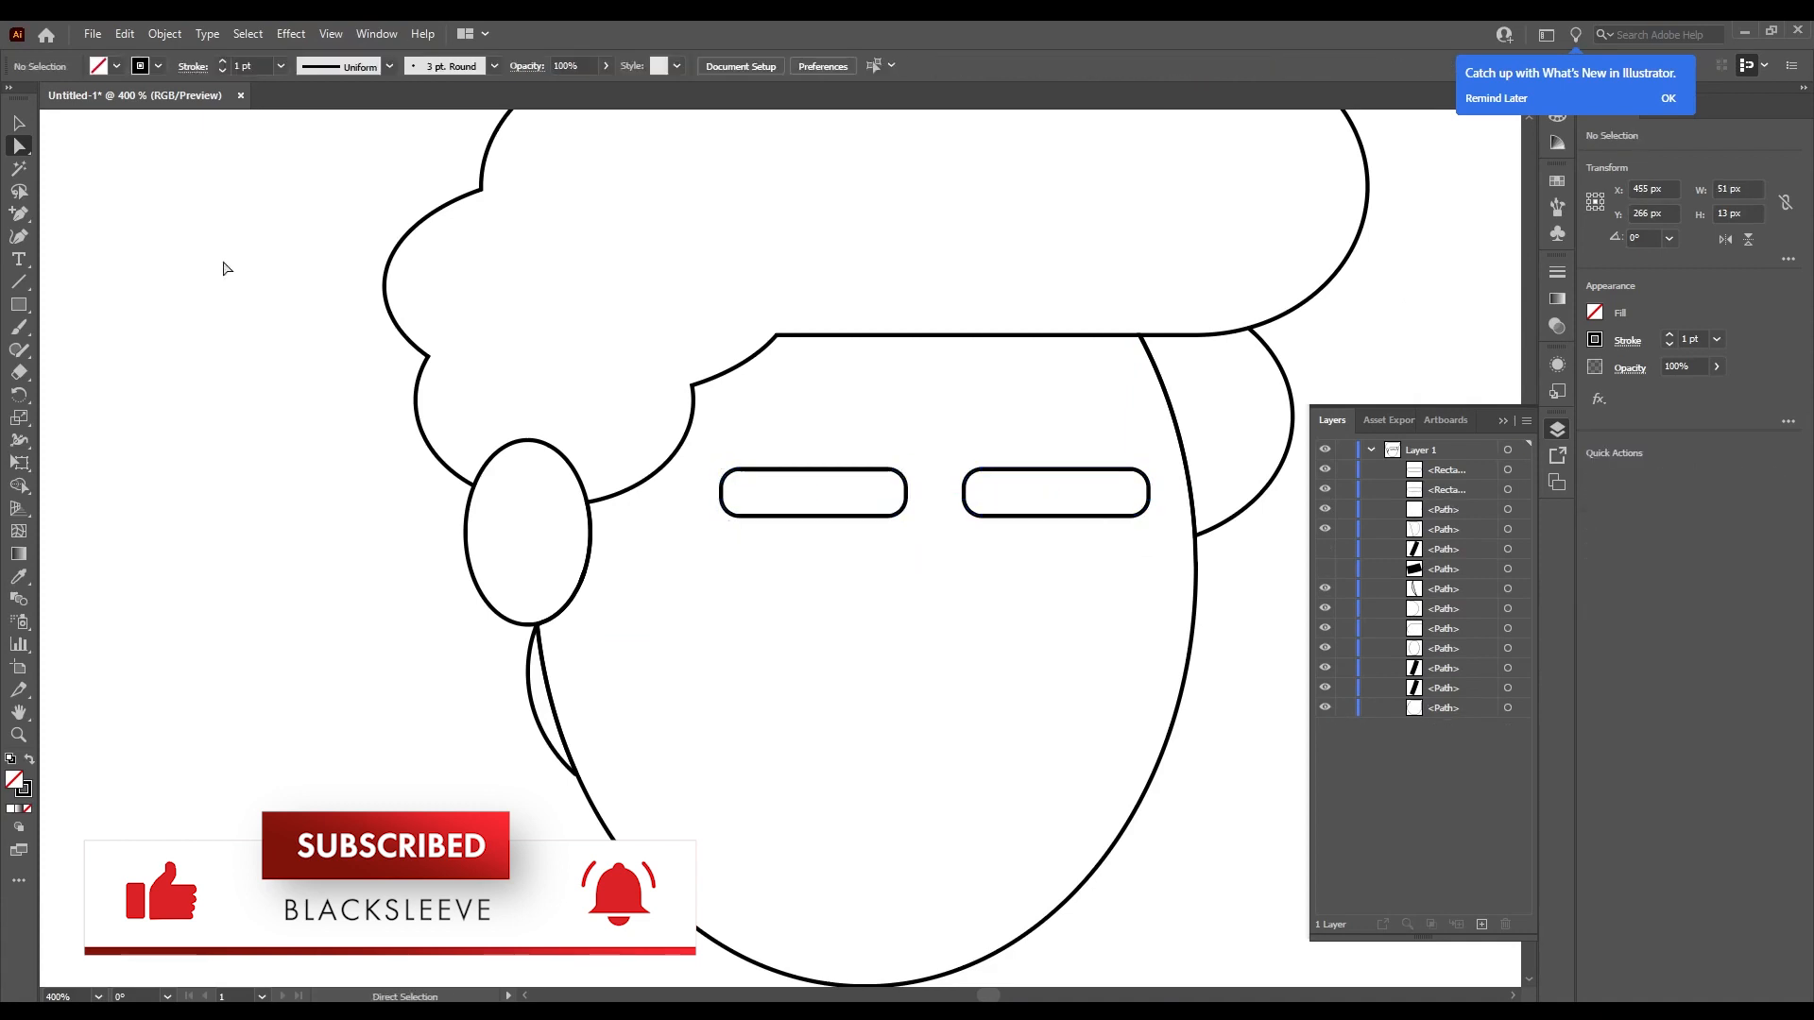
key(l)
drag(720, 599, 917, 642)
key(v)
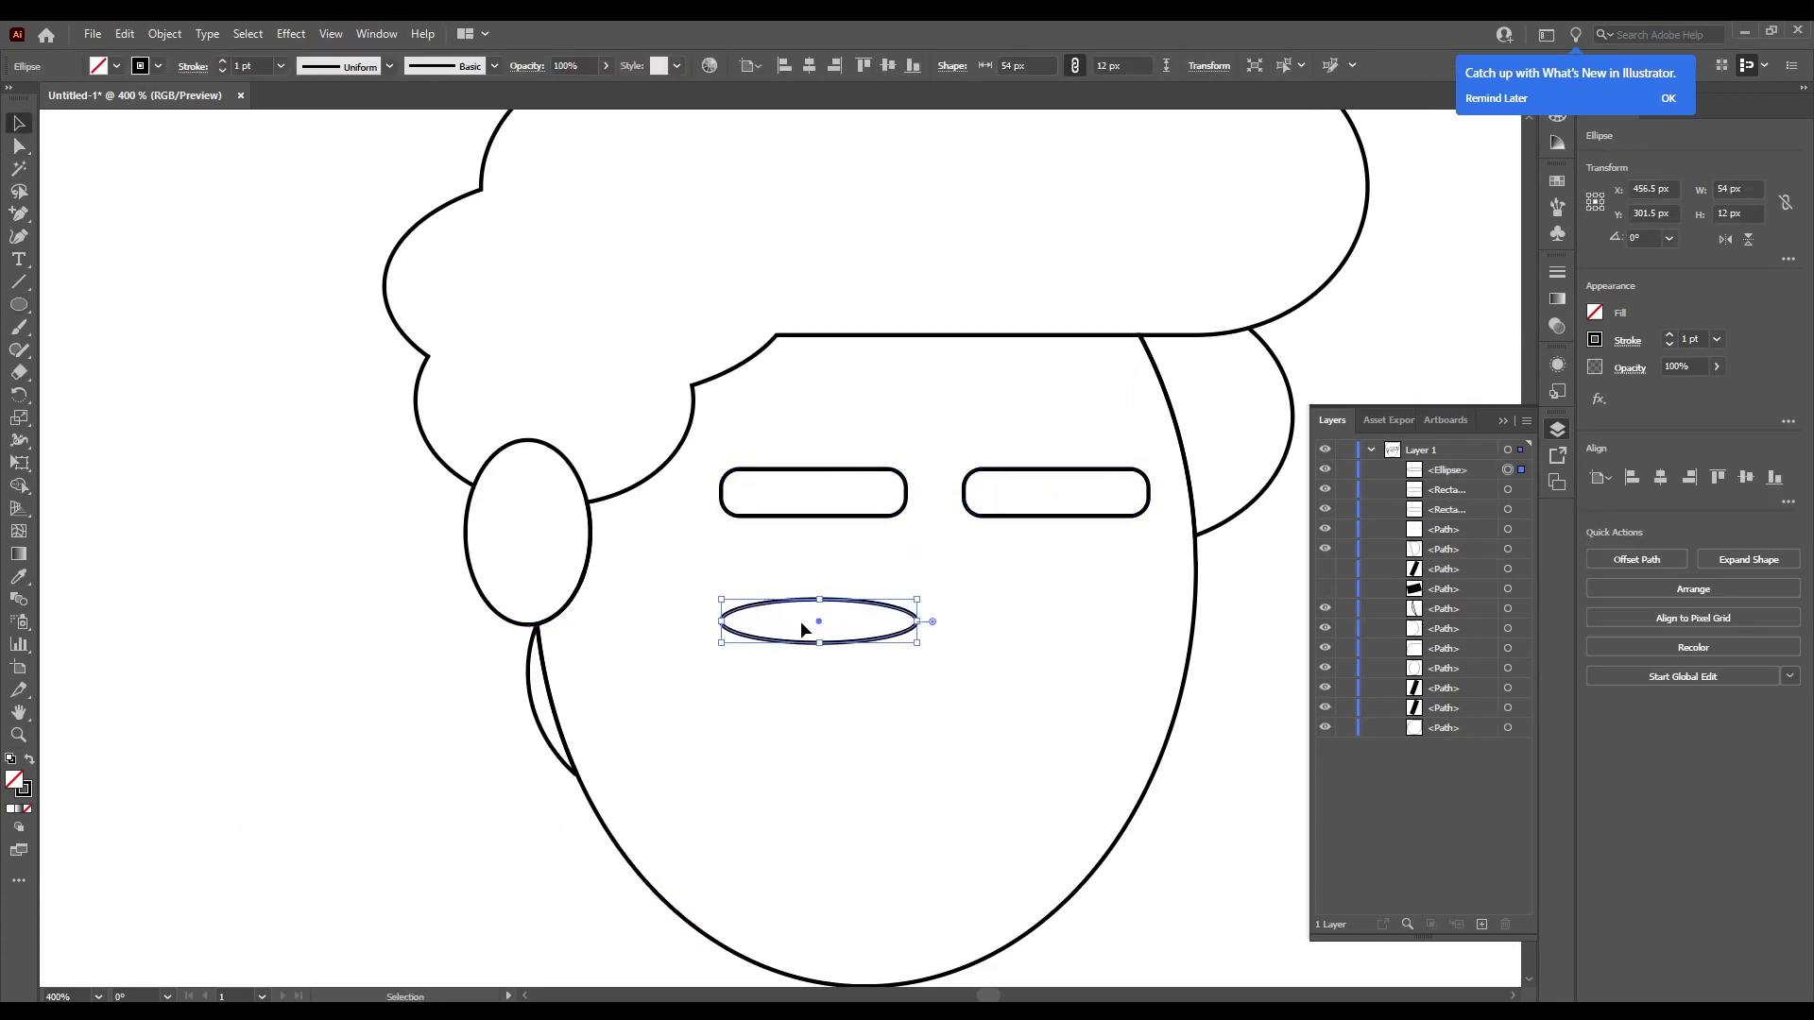
key(Delete)
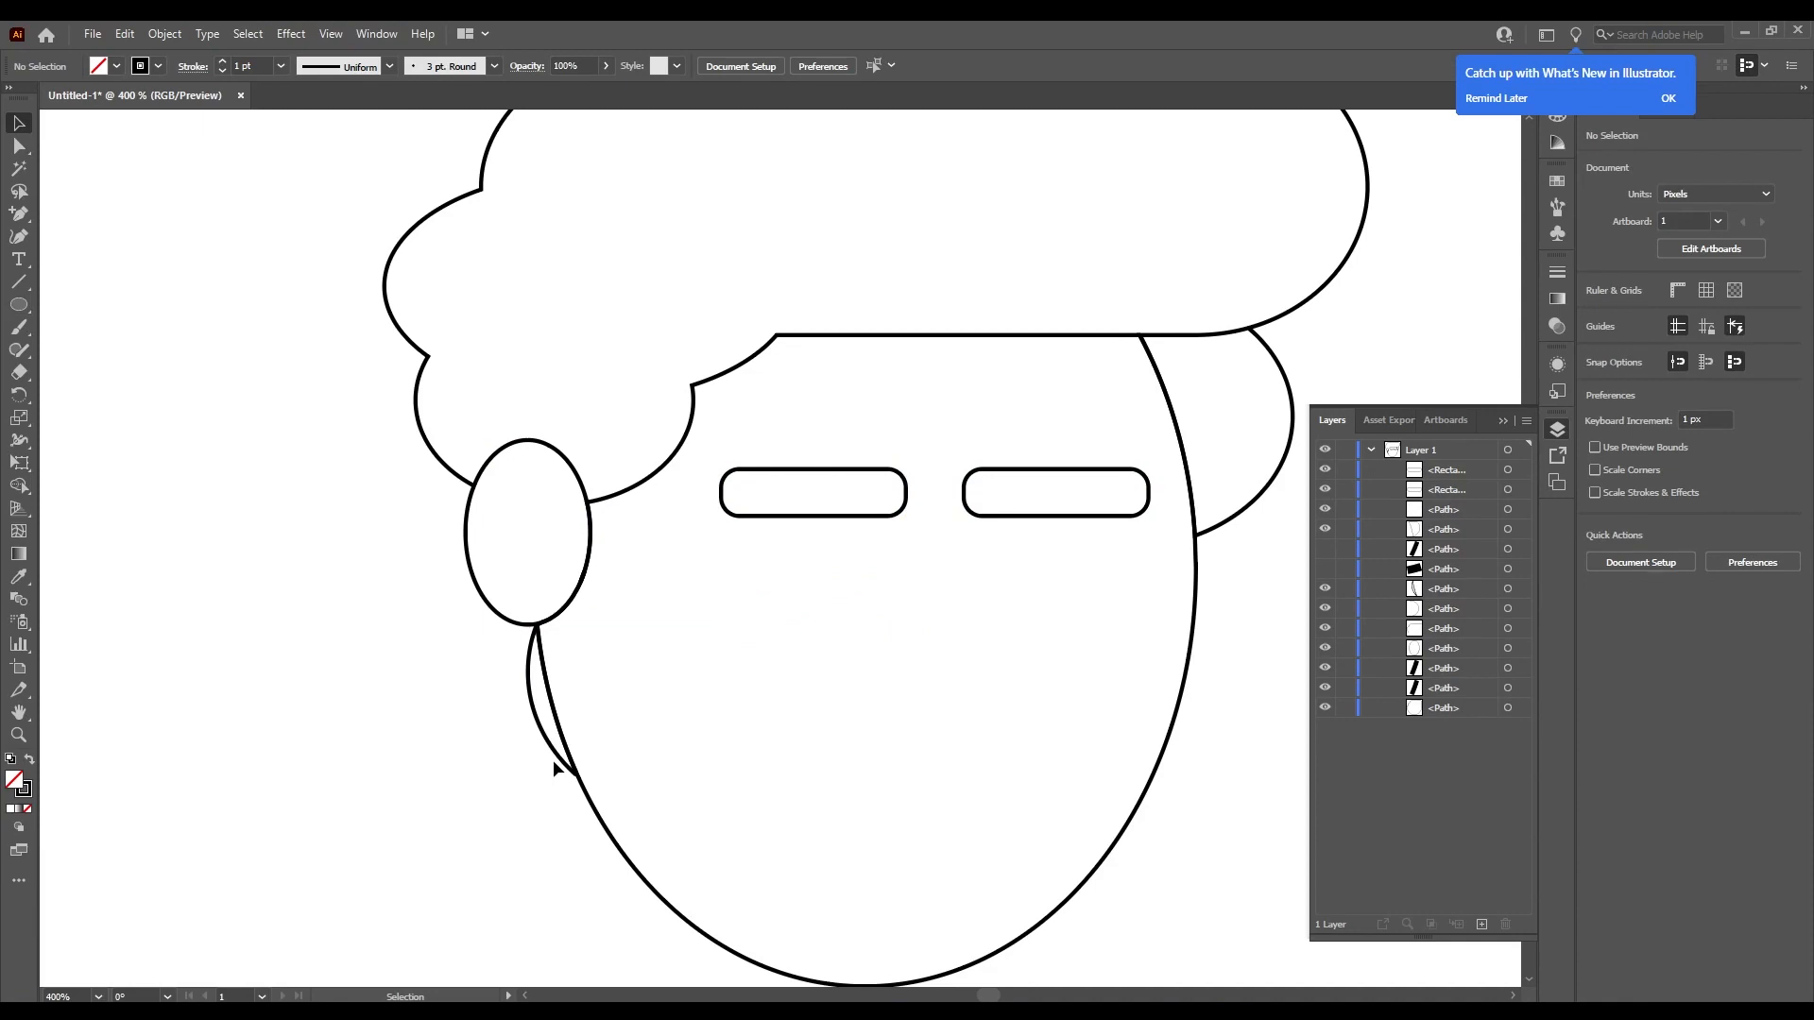
Draw a small upright rectangle below the left eyebrow as an eye.
key(m)
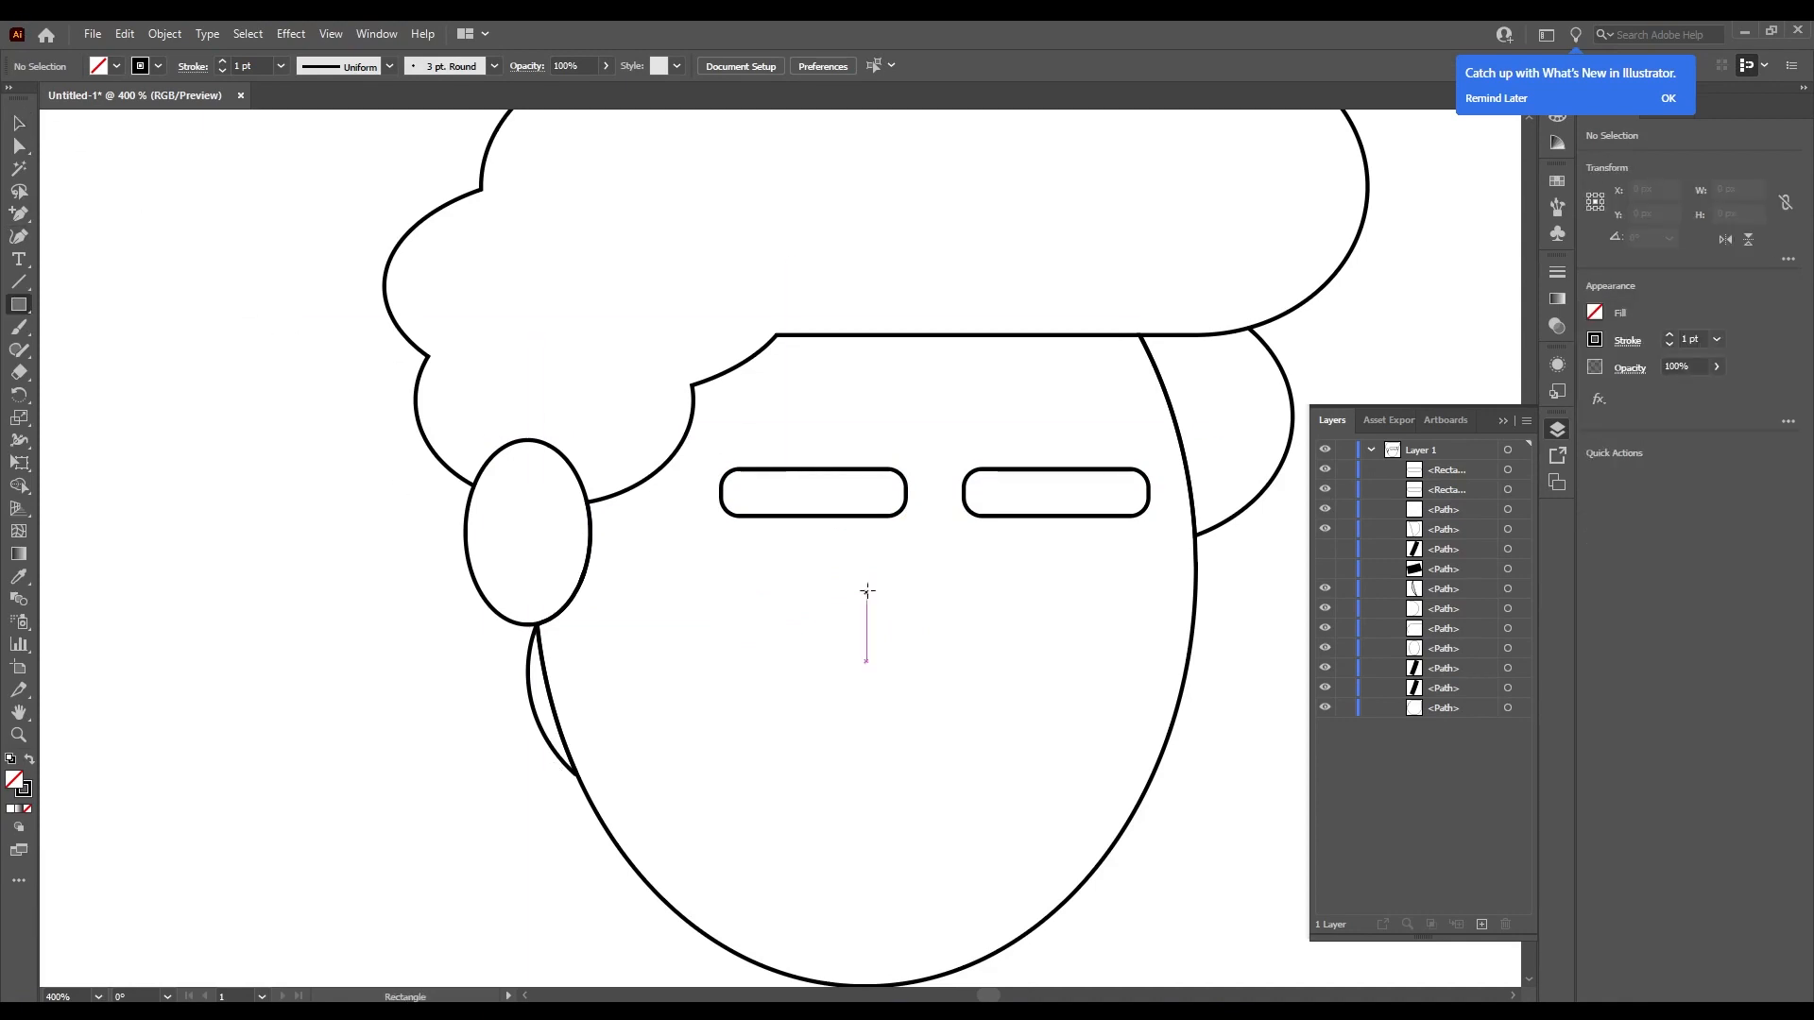
drag(858, 612, 867, 625)
key(v)
drag(311, 607, 1348, 712)
click(702, 577)
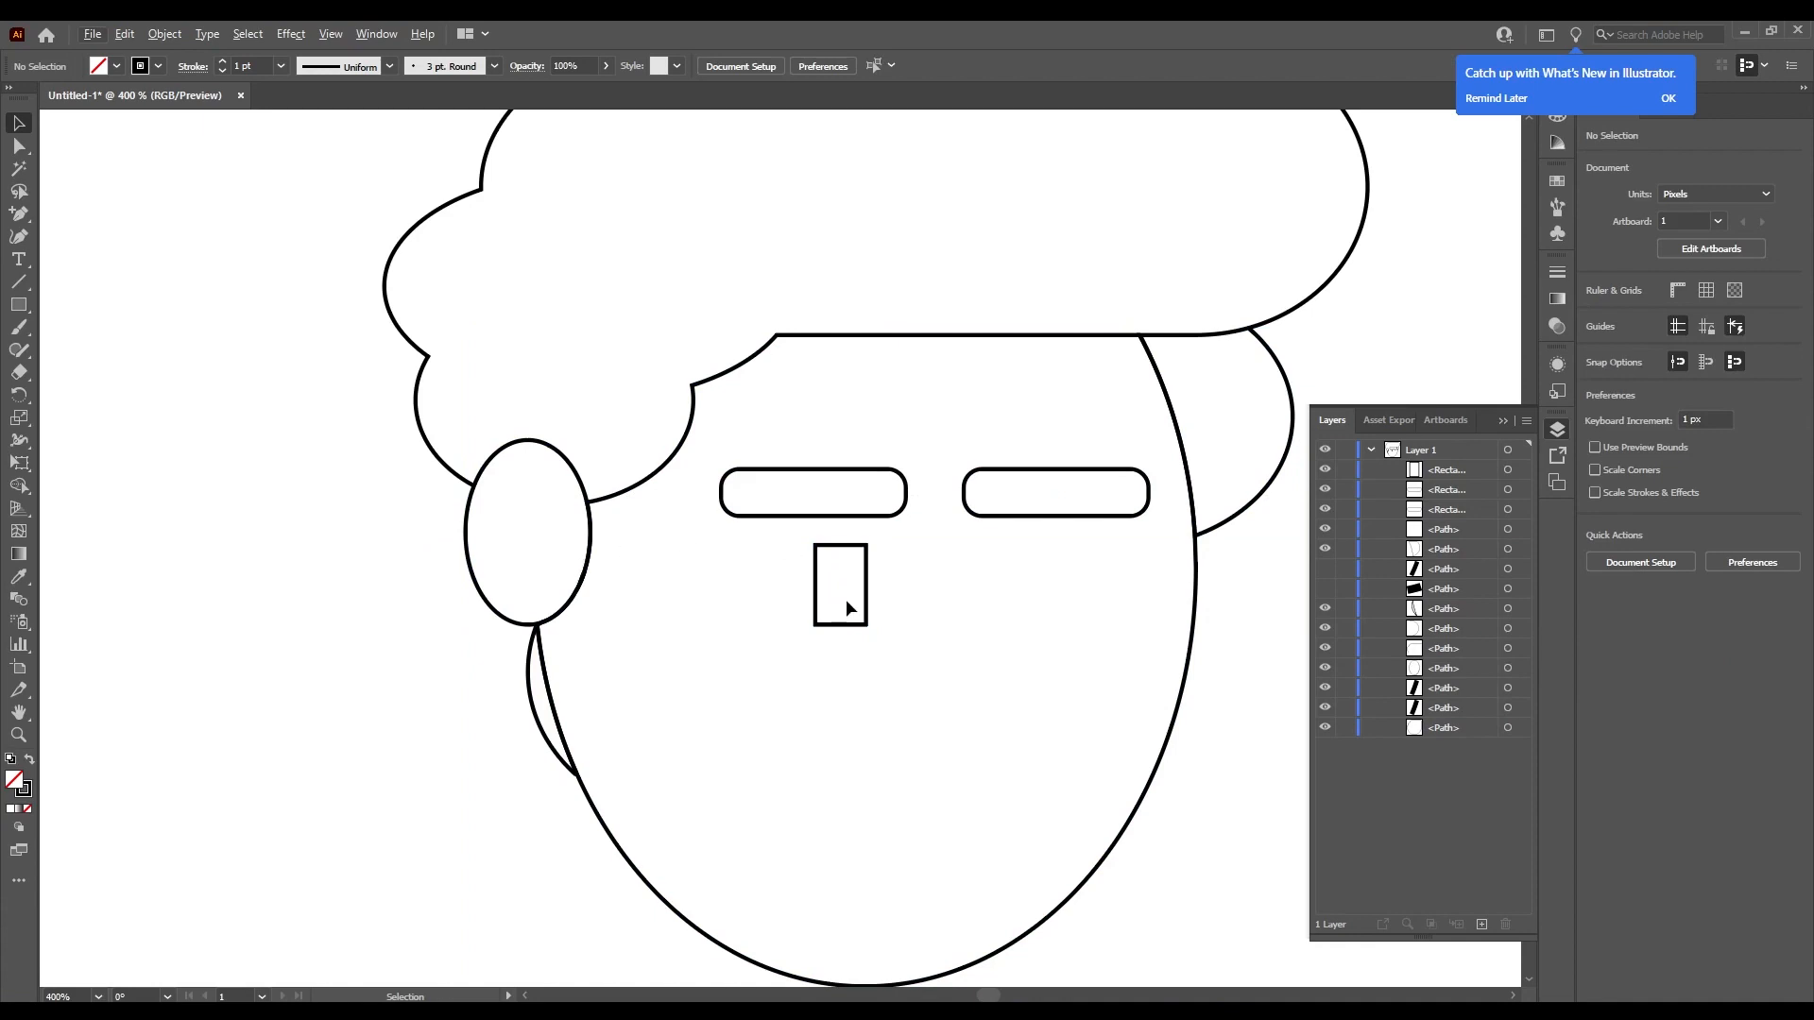
Duplicate the eye rectangle horizontally below the right eyebrow and select both eyes.
alt+drag(861, 625, 1117, 625)
key(ctrl+z)
alt+shift+drag(852, 625, 1080, 631)
shift+click(822, 559)
Round the corners of both eyes and stretch them to about 24.5 px high.
key(a)
mouse_move(823, 559)
mouse_down()
mouse_move(835, 569)
mouse_move(809, 545)
mouse_up()
key(v)
drag(952, 625, 952, 635)
click(1048, 652)
scroll(1053, 667, down, 4)
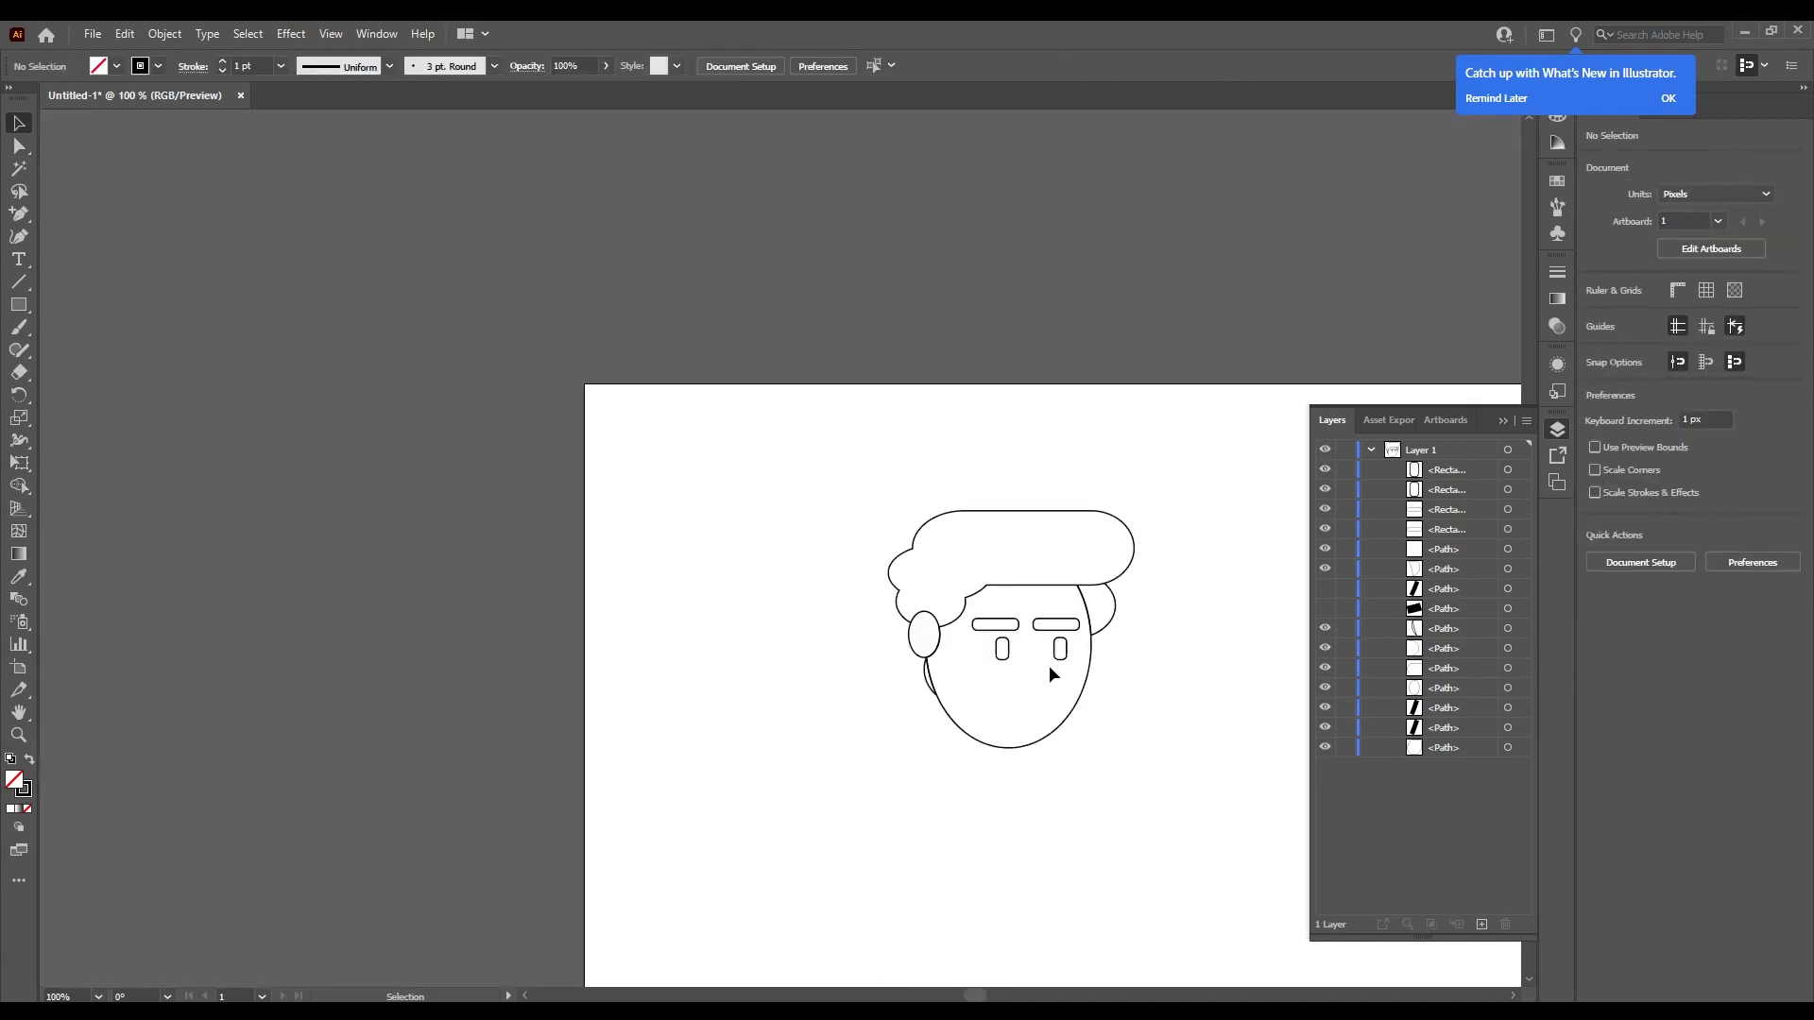
Draw a smiling mouth below the eyes with the Pen tool, using a straight 78 px top edge and a curved bottom.
scroll(1048, 665, up, 4)
scroll(1012, 625, down, 1)
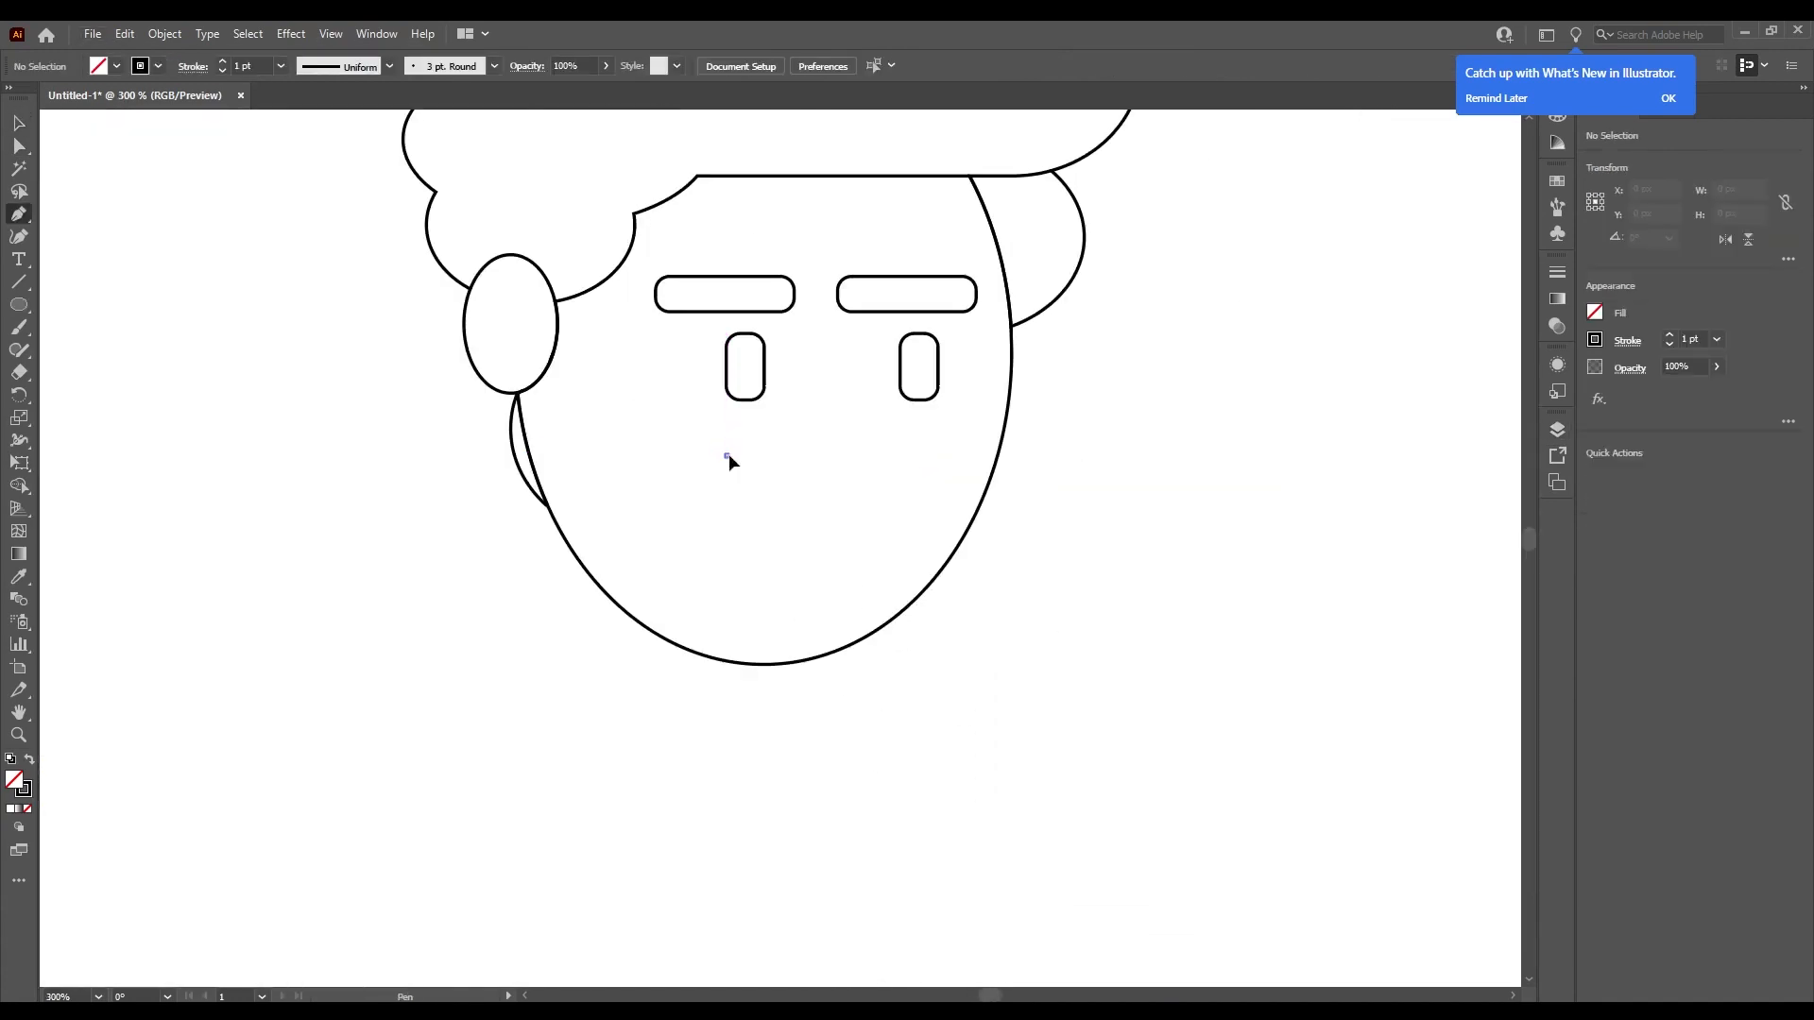
click(725, 456)
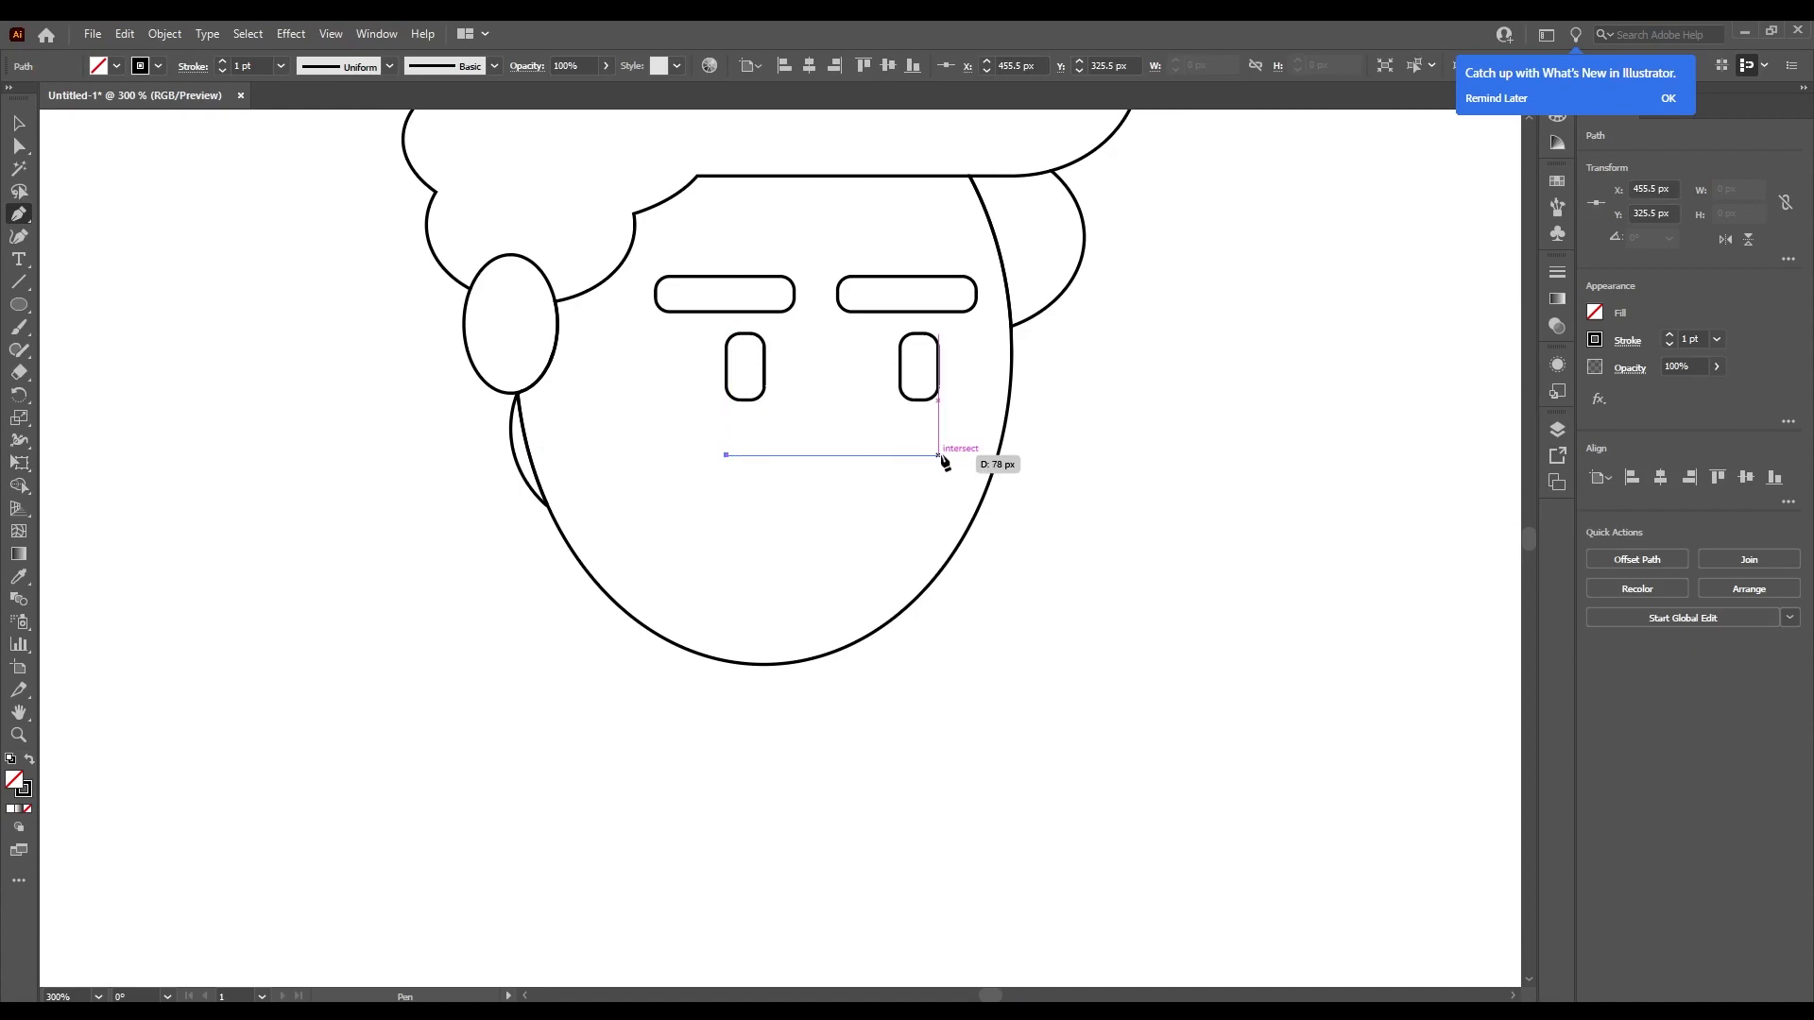
click(938, 455)
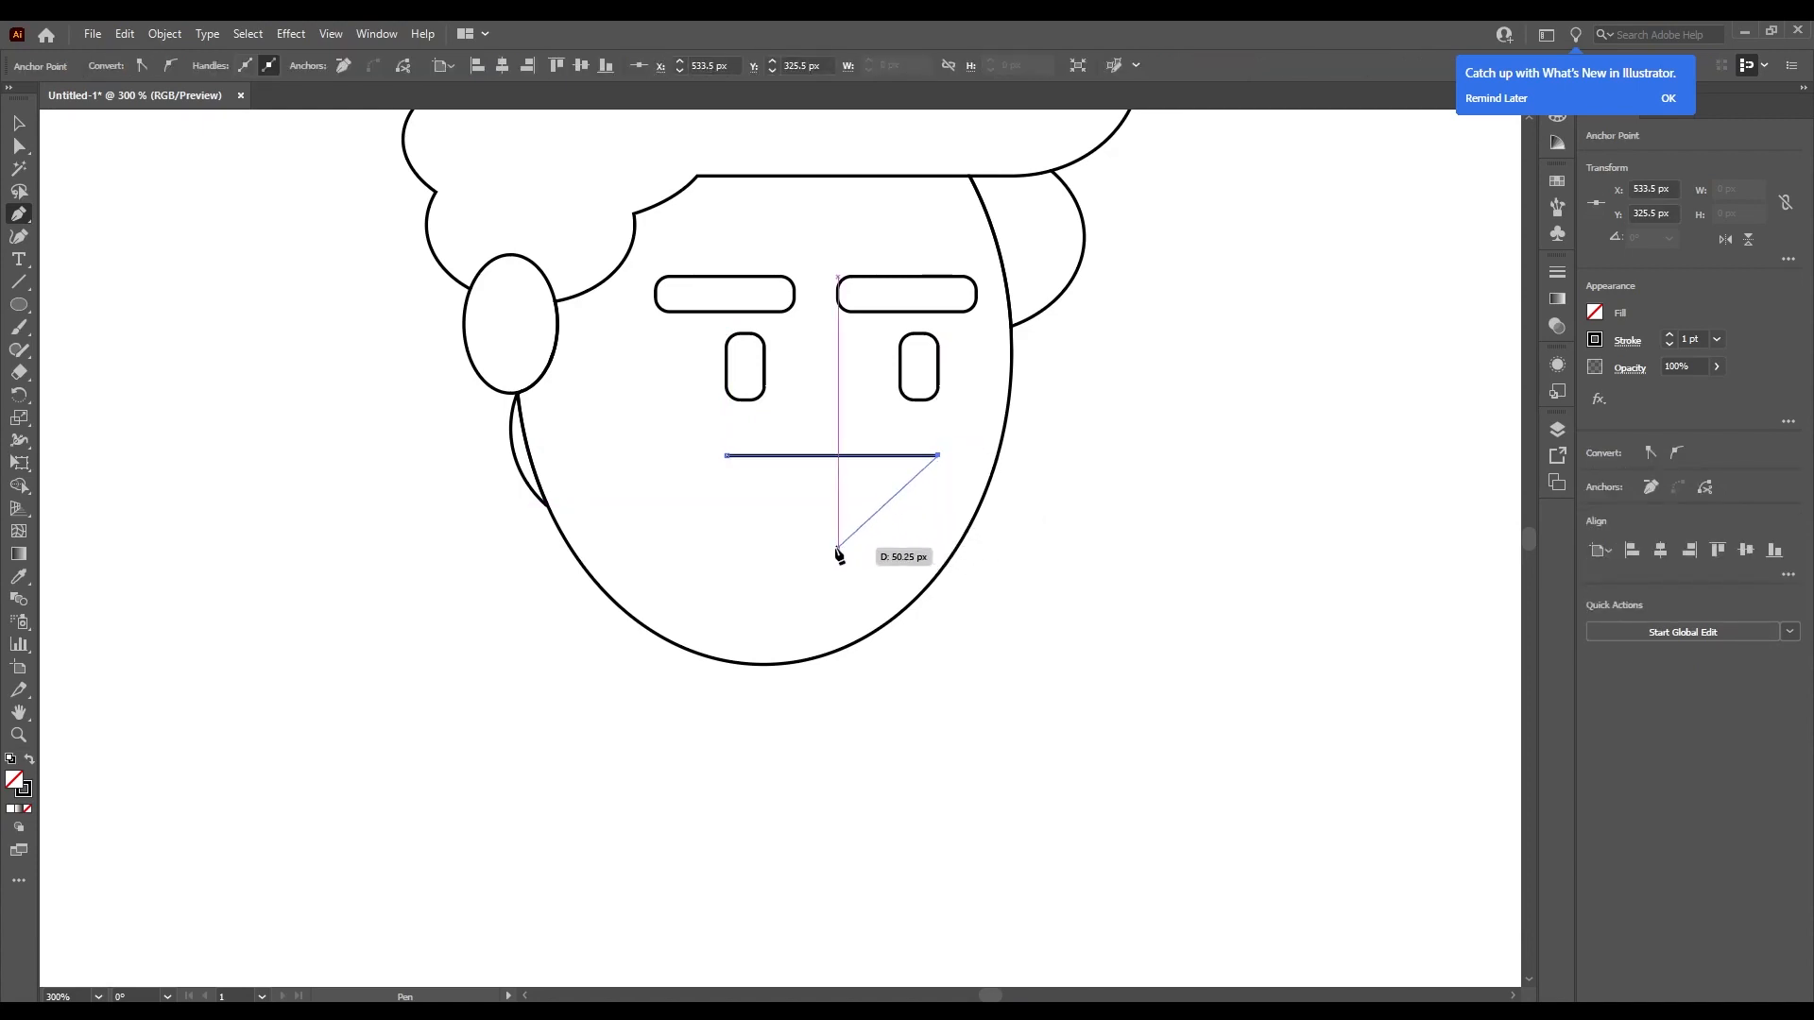
drag(761, 536, 755, 545)
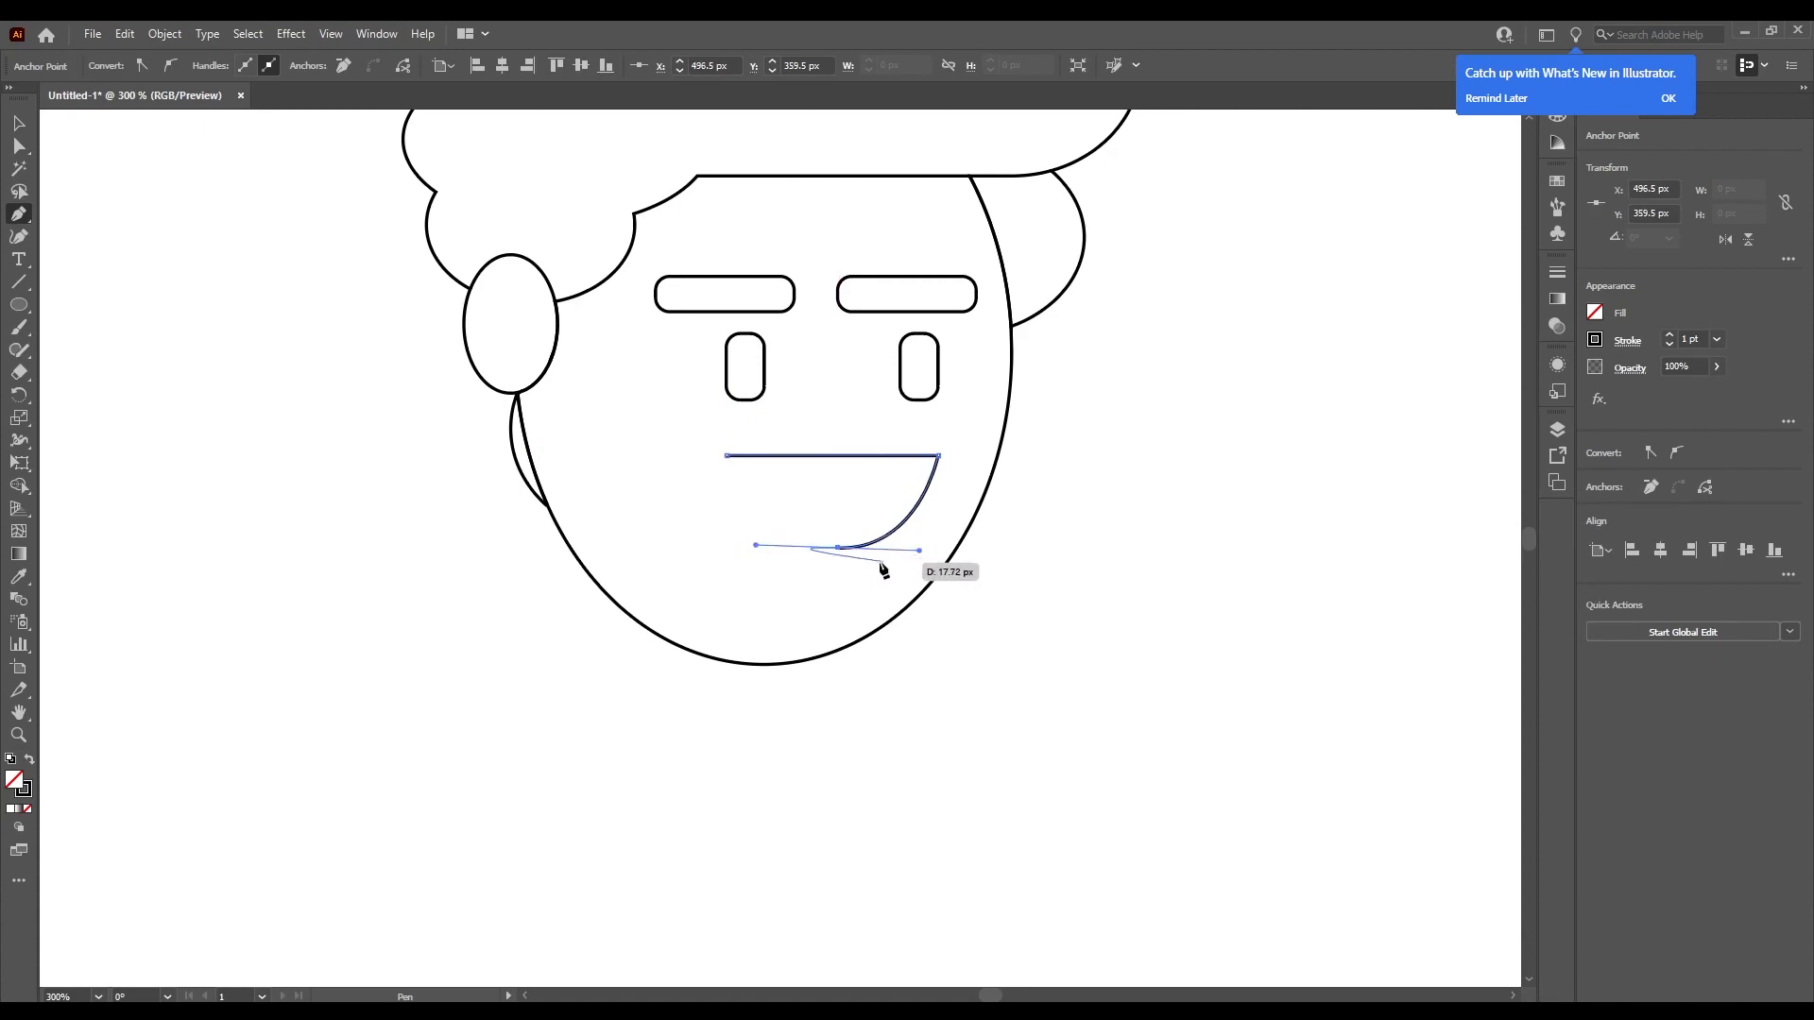
click(726, 458)
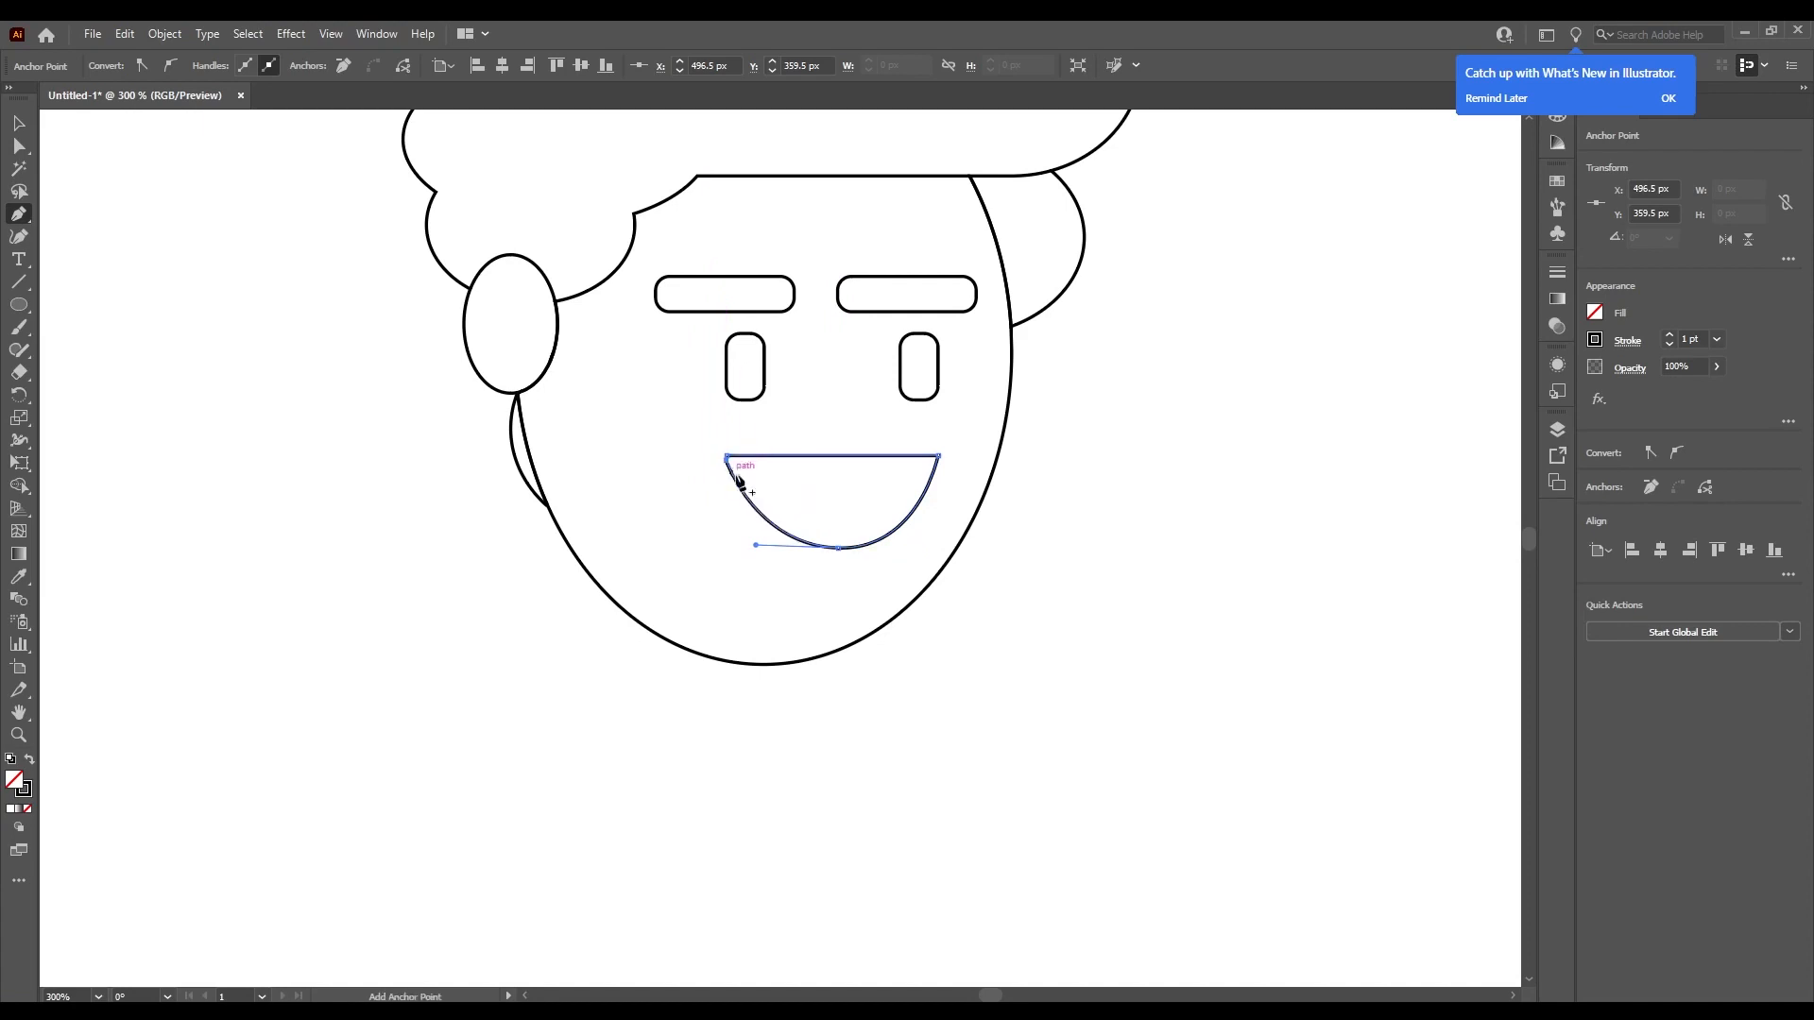
key(v)
click(1040, 576)
Close the gap at the mouth's left corner by moving the curve's end anchor onto the top line's end.
scroll(774, 494, up, 5)
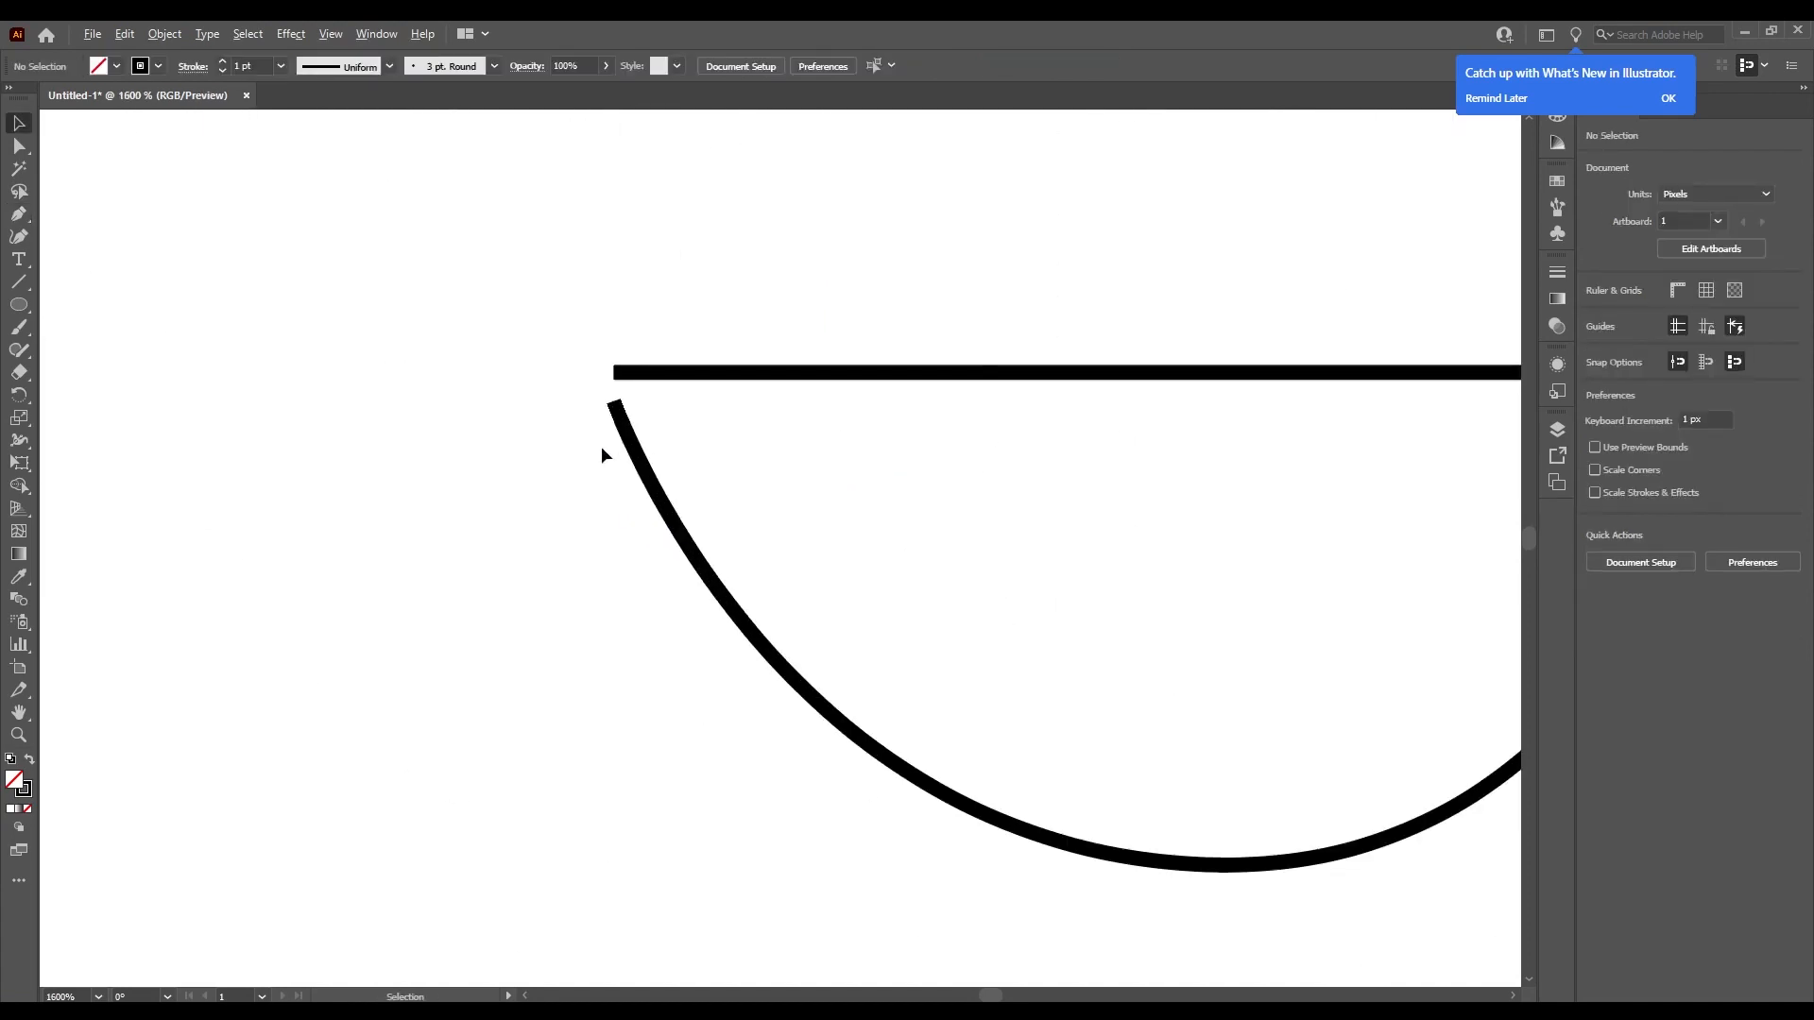
click(616, 413)
click(707, 440)
key(a)
click(633, 430)
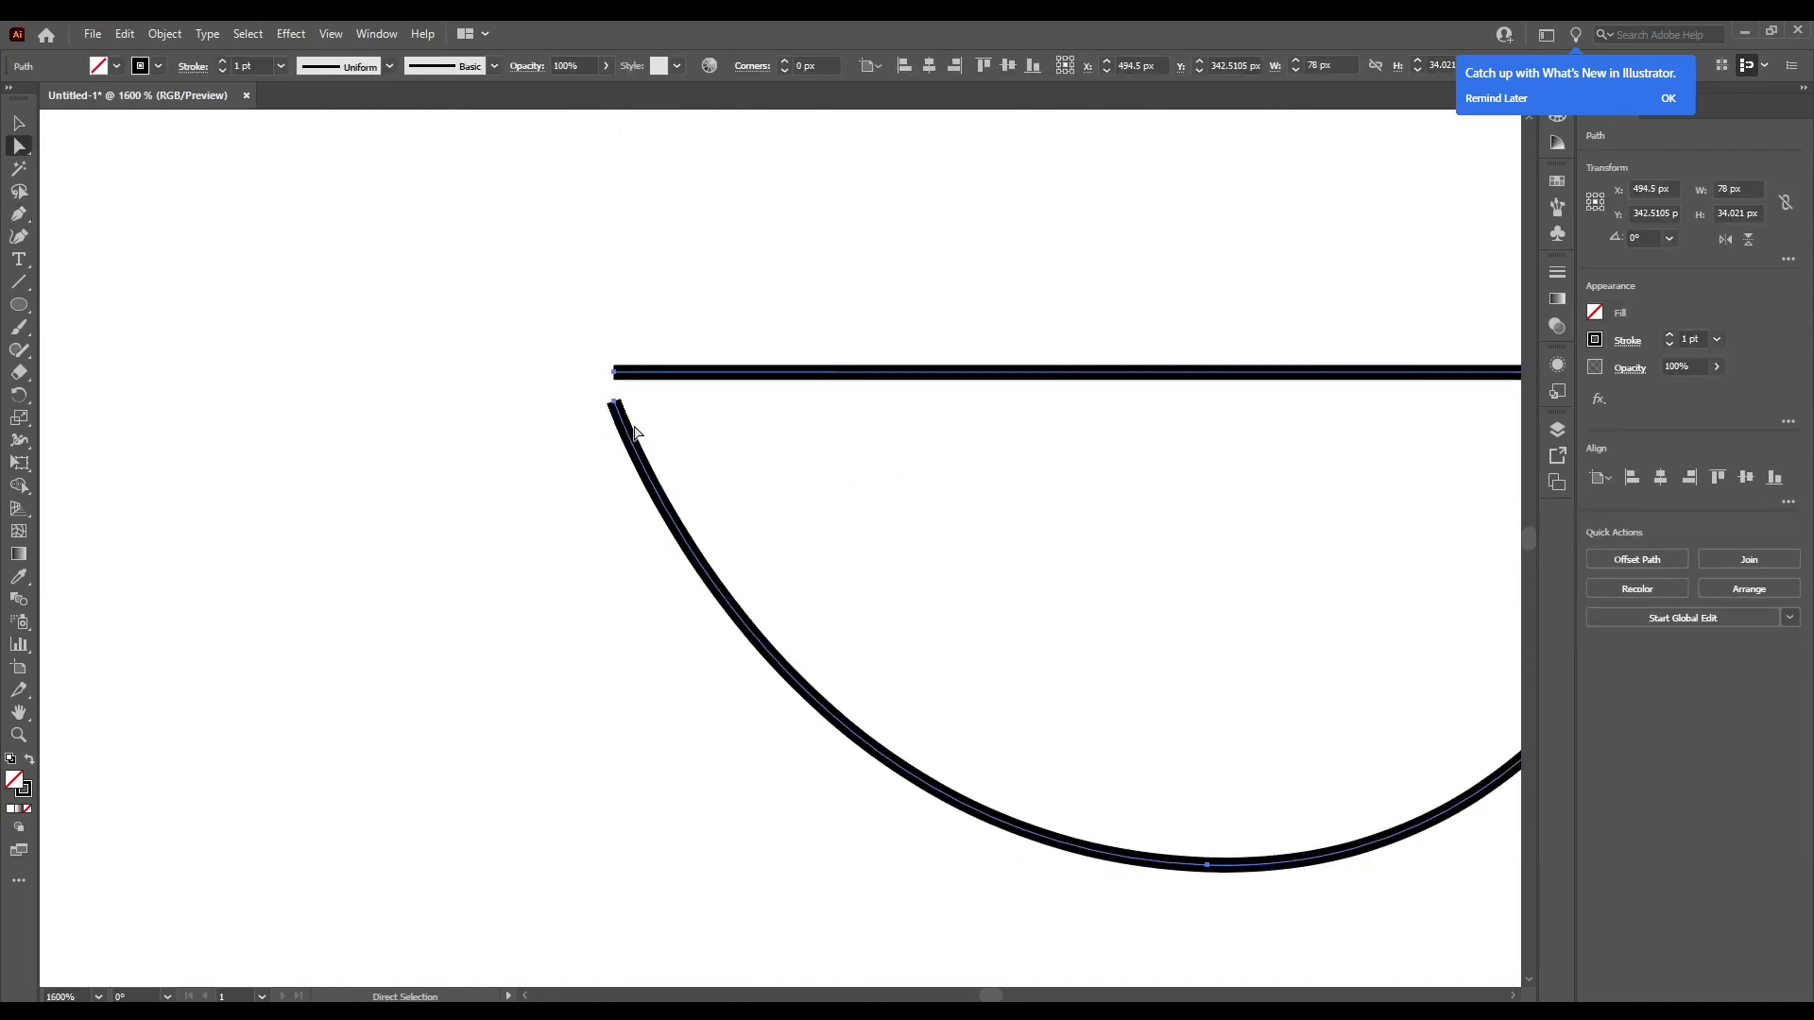
drag(615, 405, 623, 376)
key(ctrl+z)
mouse_move(533, 331)
mouse_down()
mouse_move(668, 473)
mouse_move(615, 405)
mouse_up()
click(616, 405)
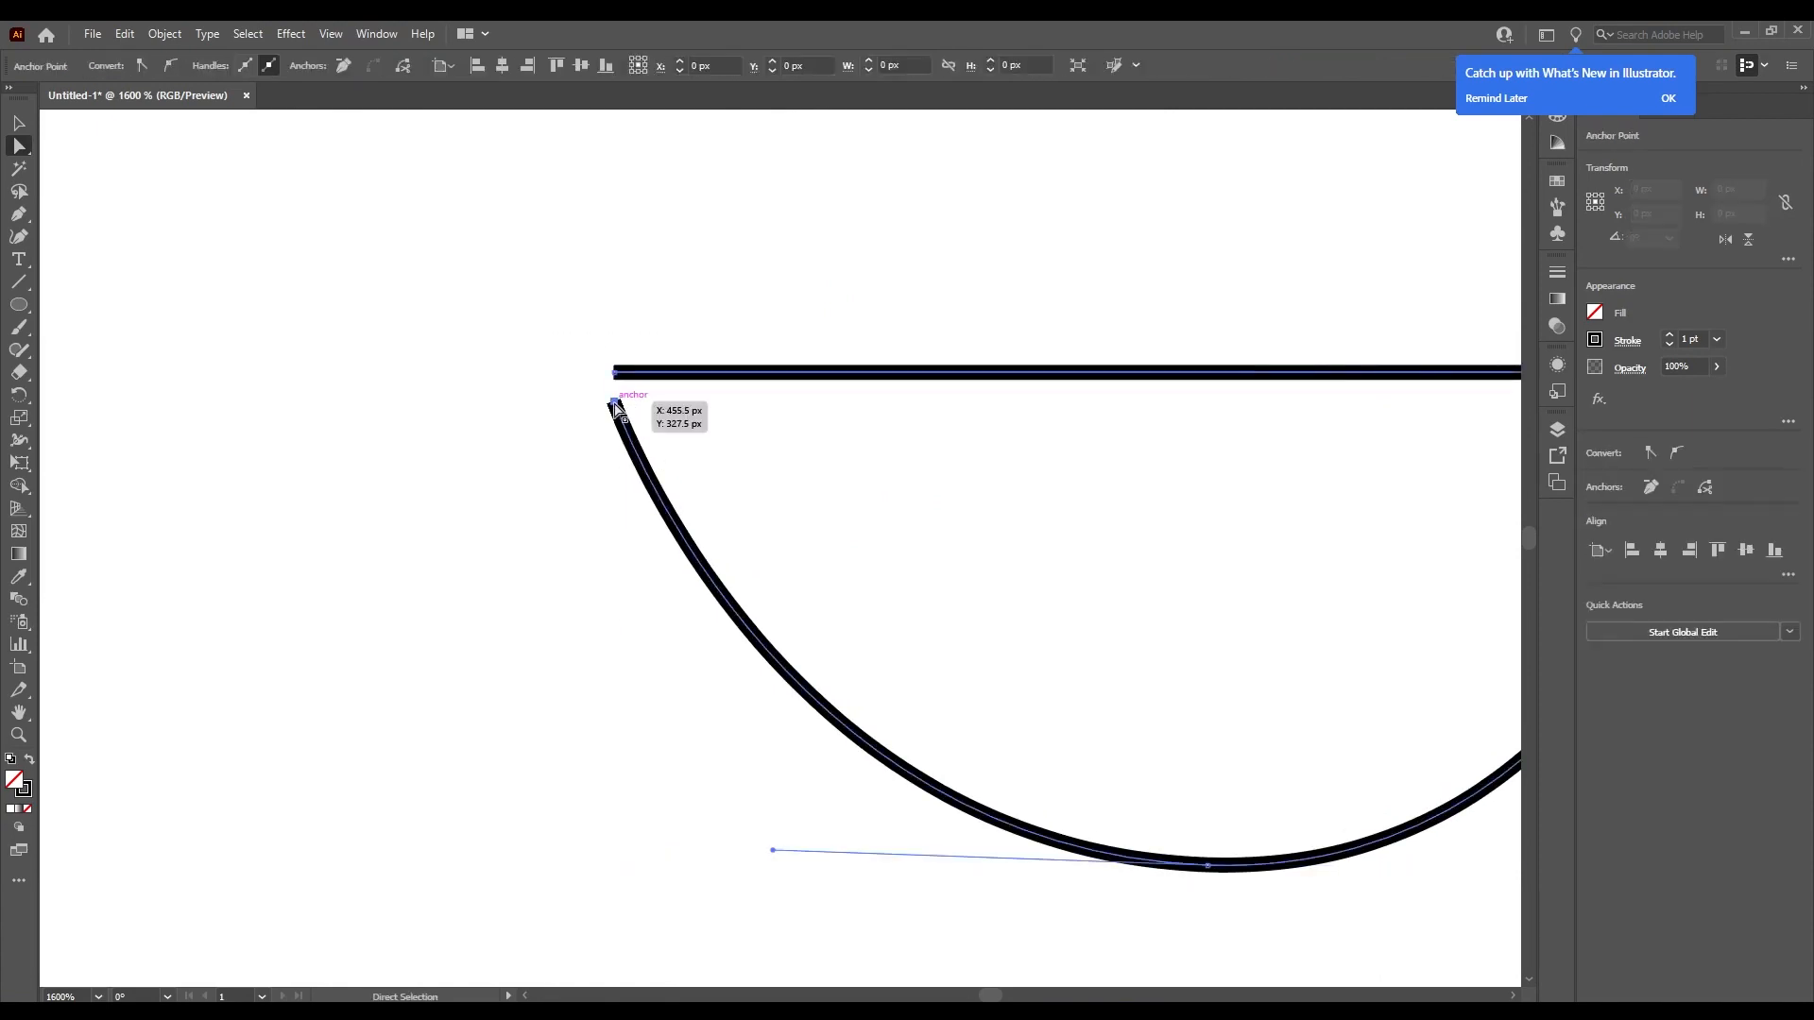
drag(613, 403, 615, 373)
click(615, 407)
Move the mouth's bottom anchor to about X 495.5 px, Y 360.5 px to balance the curve.
scroll(753, 438, down, 5)
scroll(978, 548, up, 4)
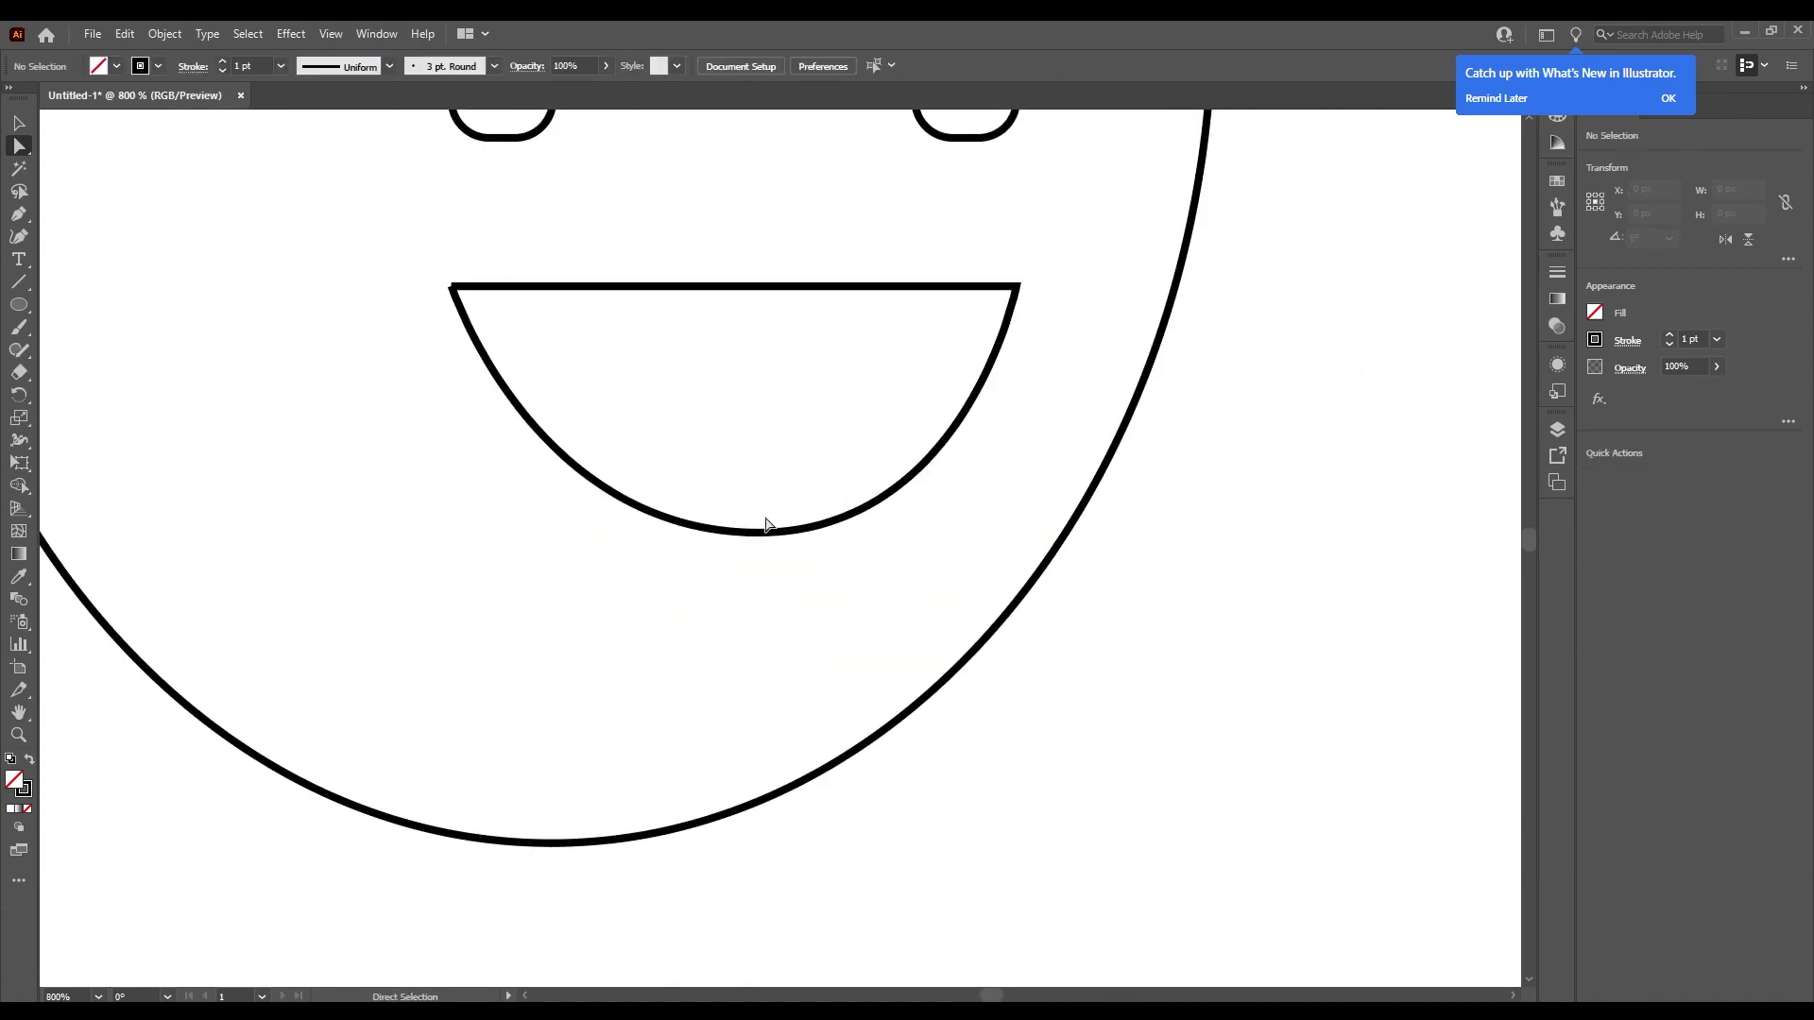
mouse_move(752, 526)
mouse_down()
mouse_move(735, 575)
mouse_move(741, 540)
mouse_up()
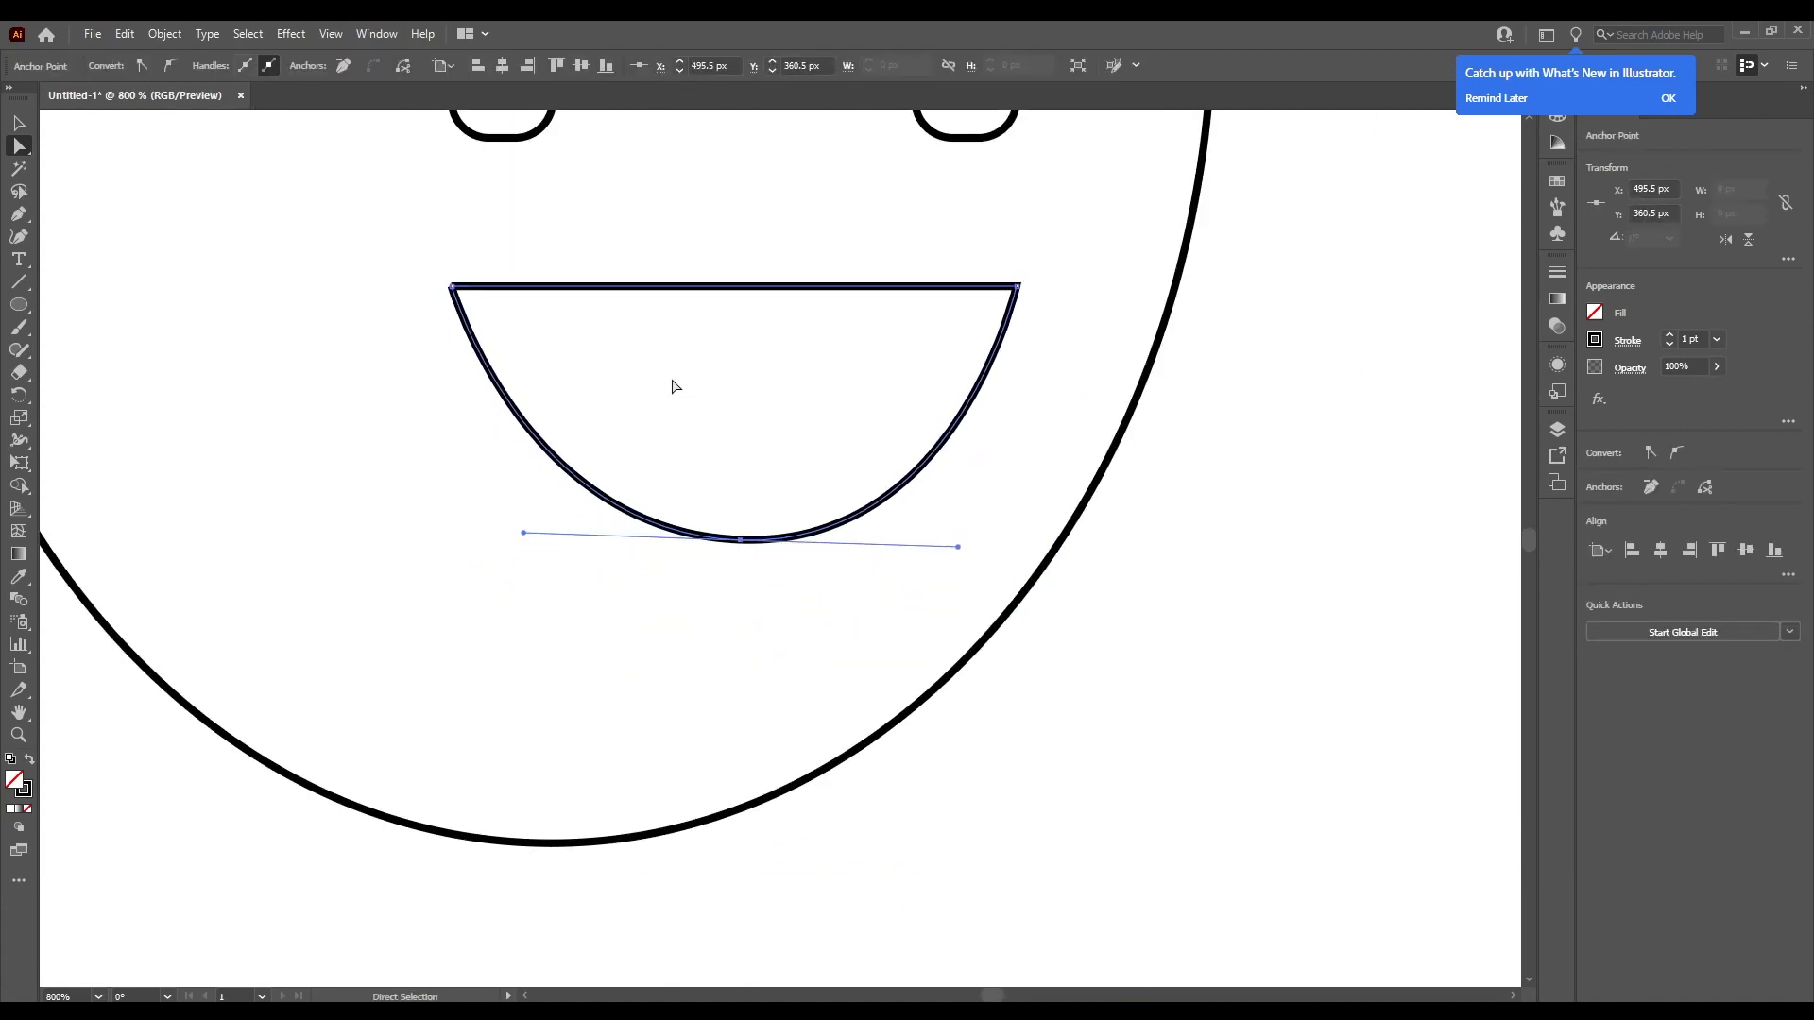
Give the mouth's stroke a round join and round caps.
drag(409, 246, 1039, 550)
scroll(1101, 307, up, 2)
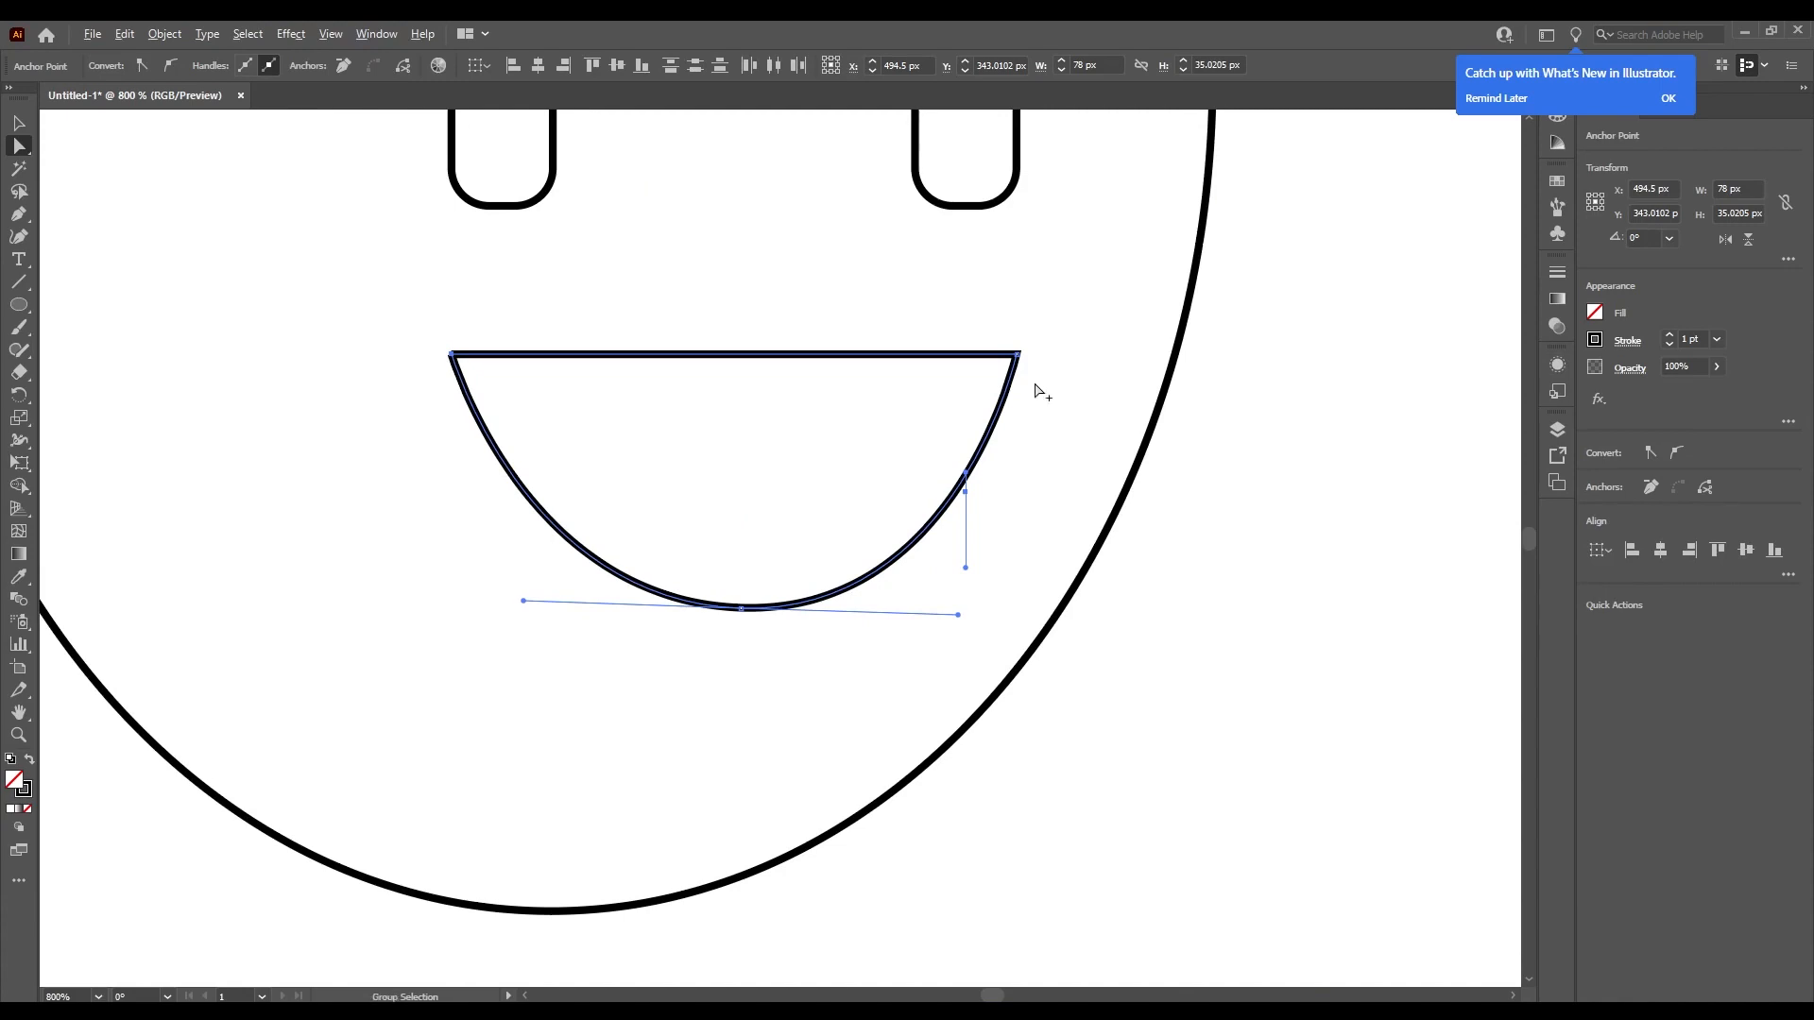
scroll(1042, 392, up, 6)
click(1613, 342)
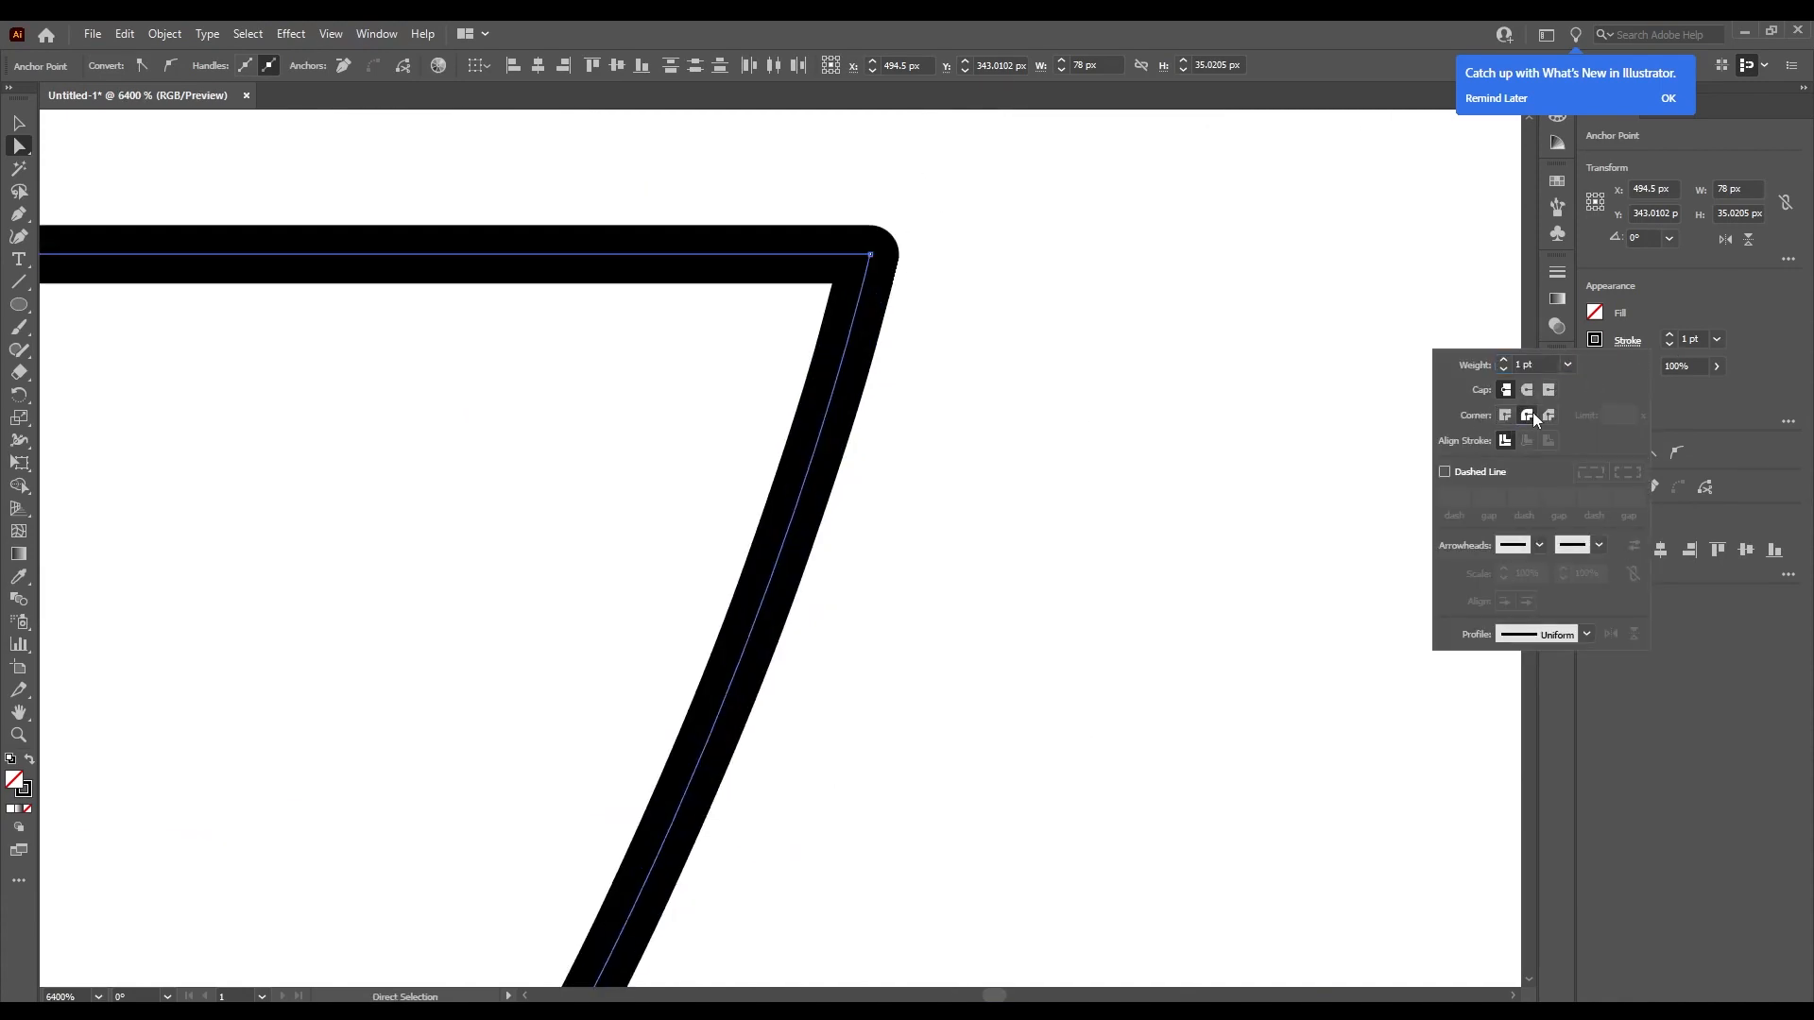
click(1528, 389)
scroll(1134, 402, down, 6)
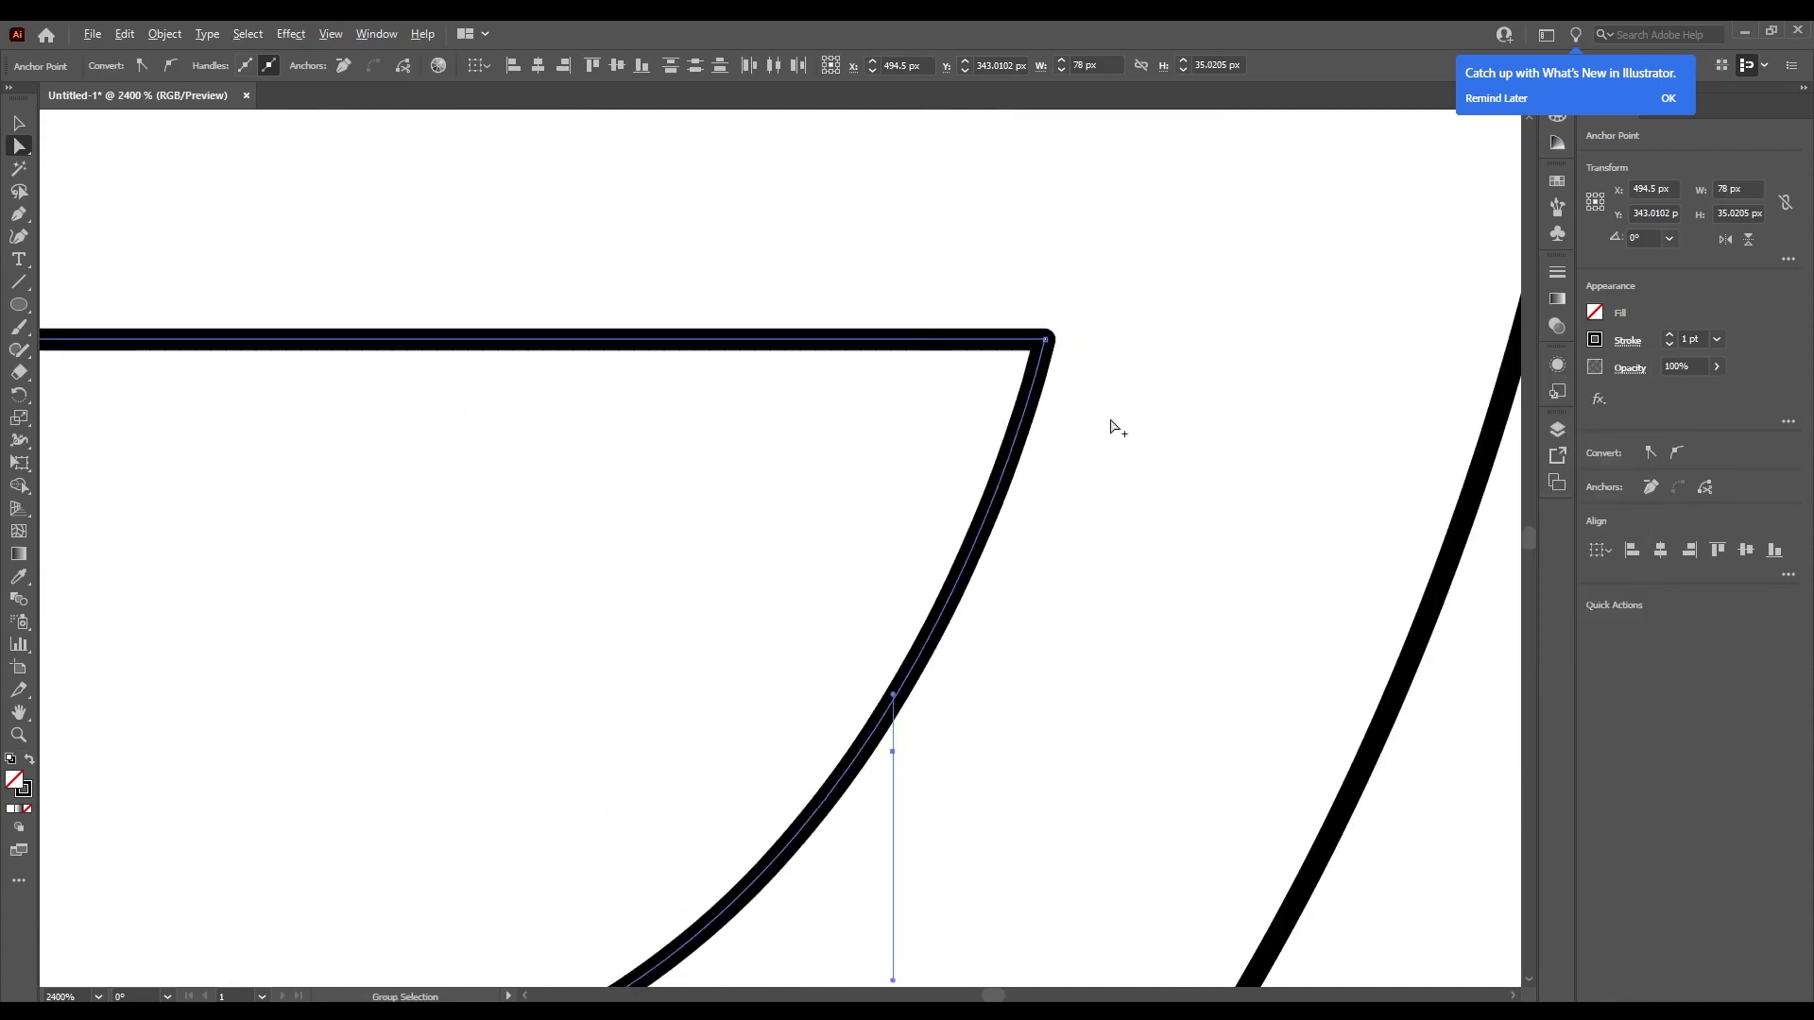
Pull only the mouth's bottom anchor down to make the mouth about 38 px high.
scroll(562, 455, up, 3)
scroll(751, 674, down, 3)
drag(876, 807, 854, 825)
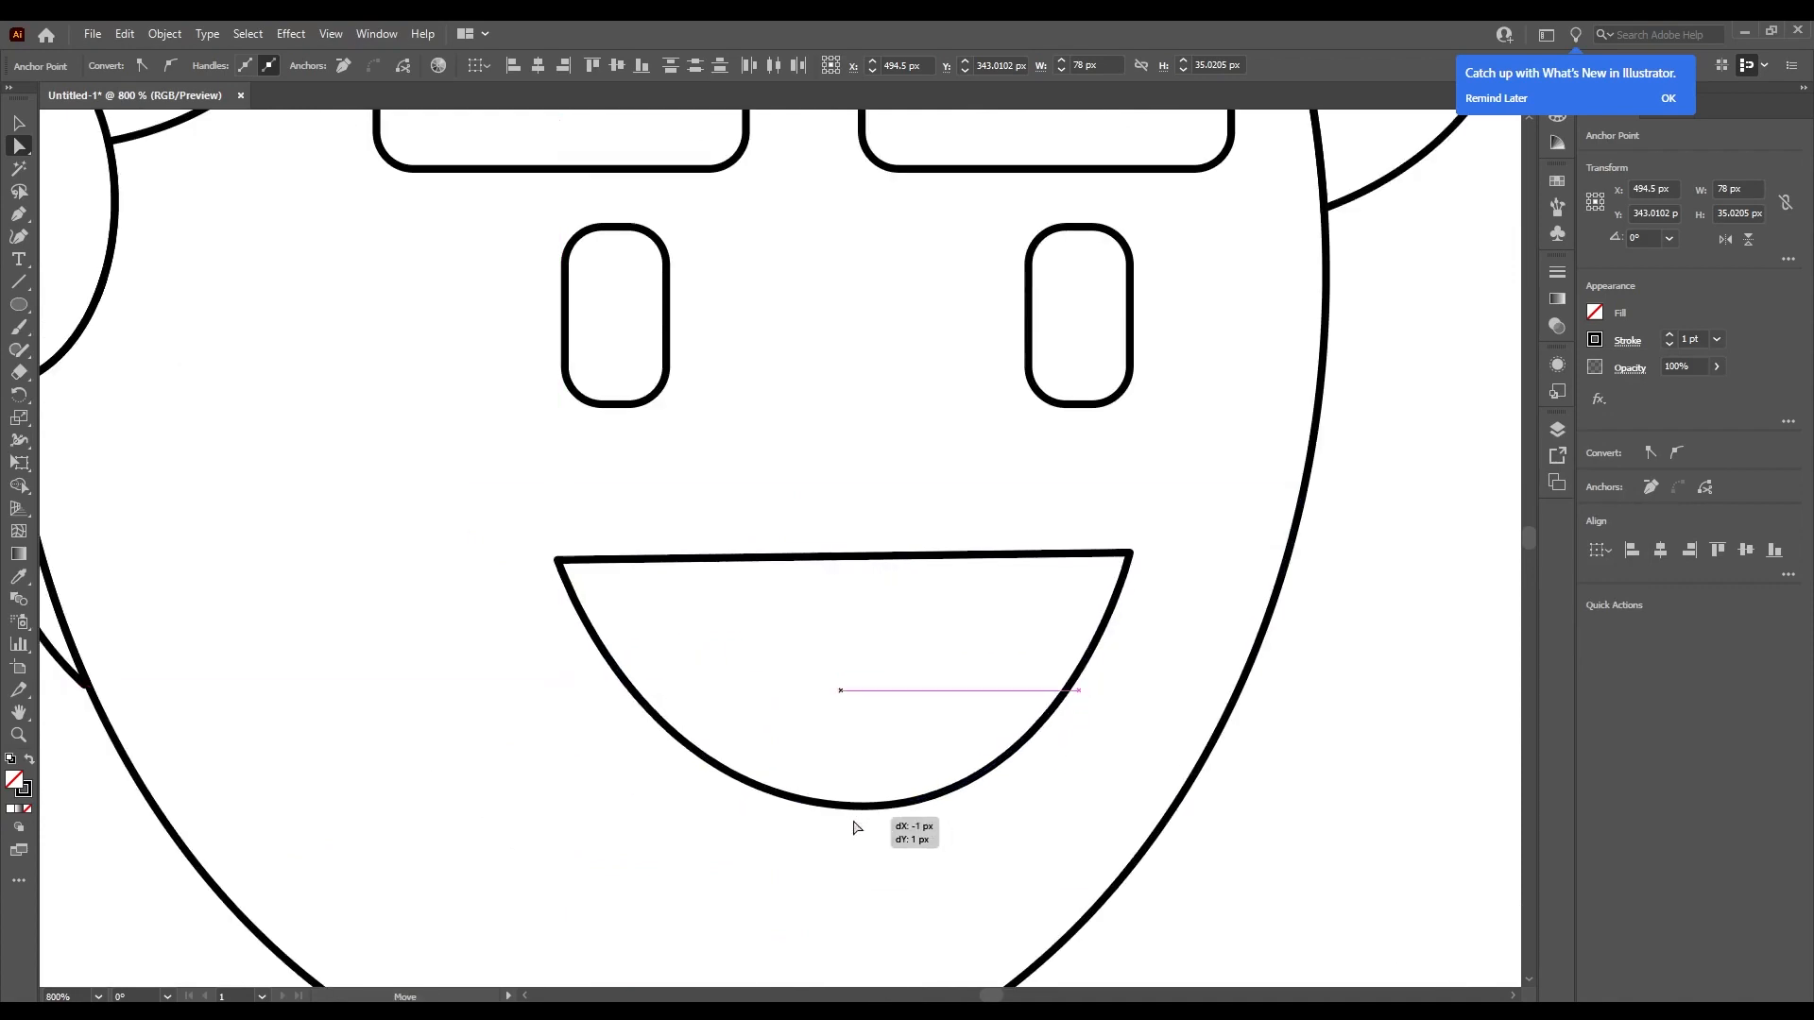
key(ctrl+z)
drag(525, 535, 803, 746)
drag(855, 805, 847, 829)
click(603, 574)
Fine-tune the position of the anchor at the mouth's left corner.
scroll(1039, 675, down, 3)
scroll(946, 662, up, 3)
scroll(699, 585, up, 2)
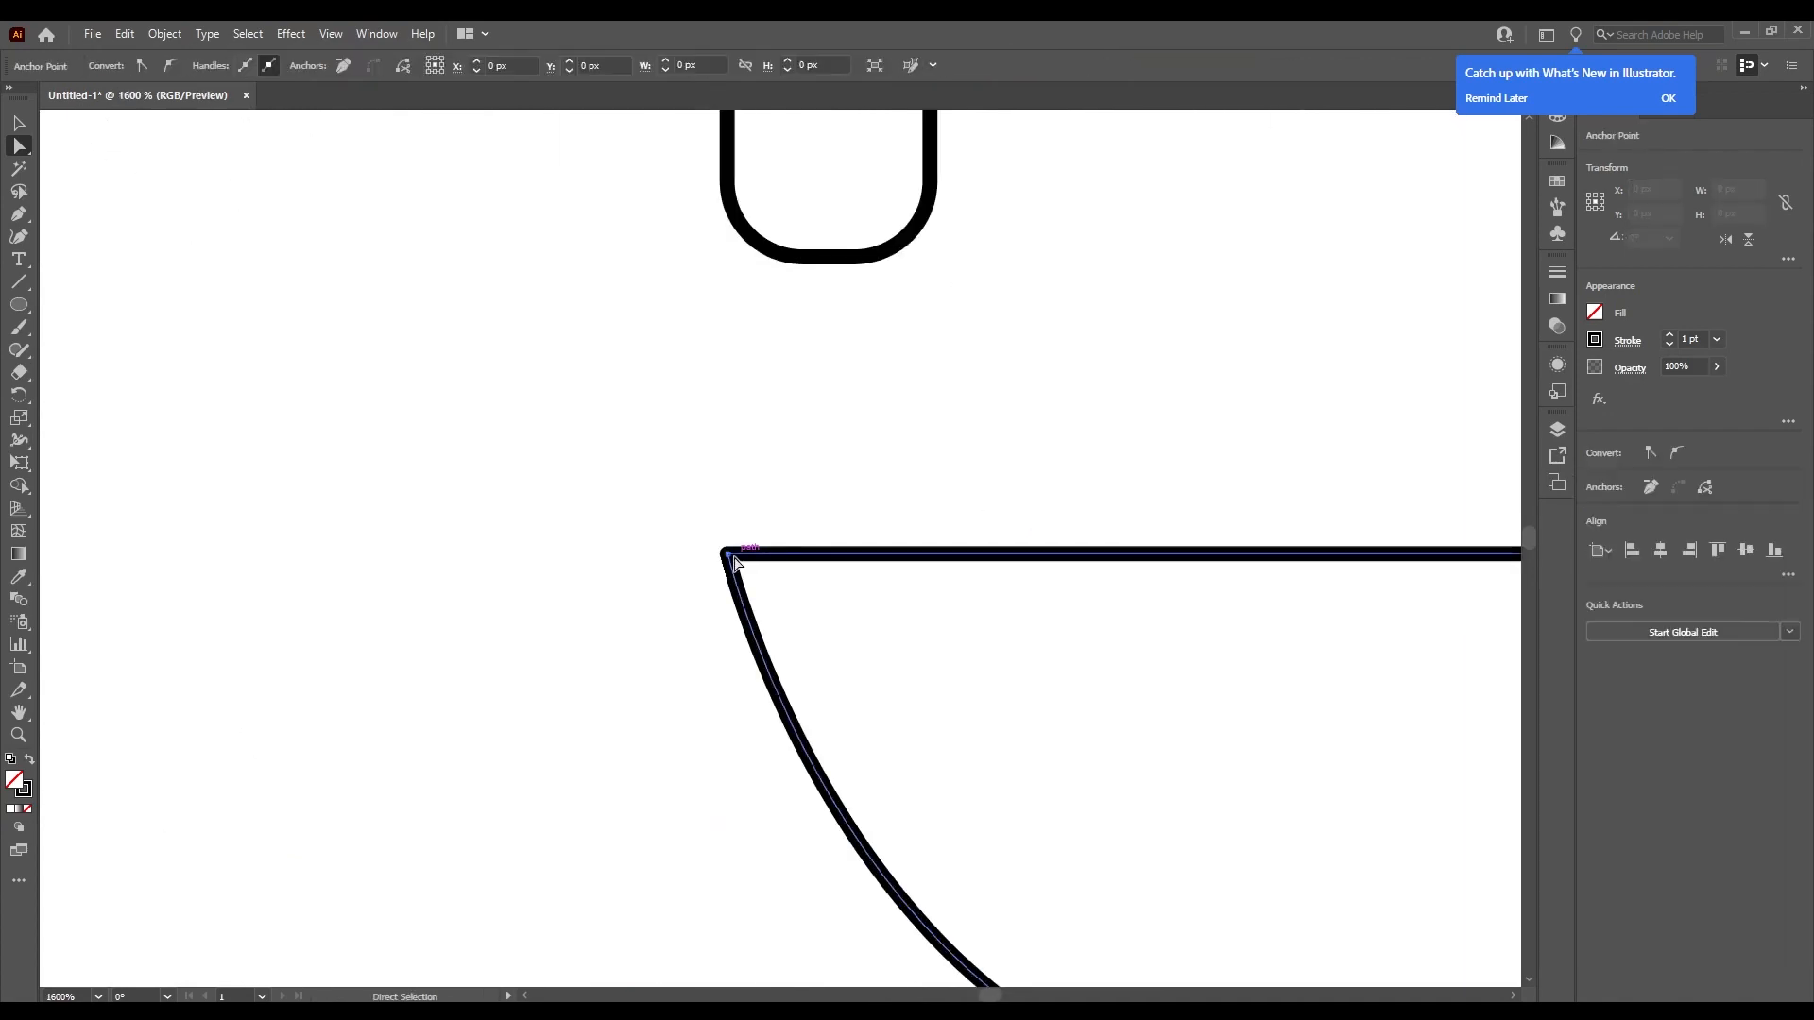
drag(727, 555, 730, 562)
scroll(680, 566, down, 6)
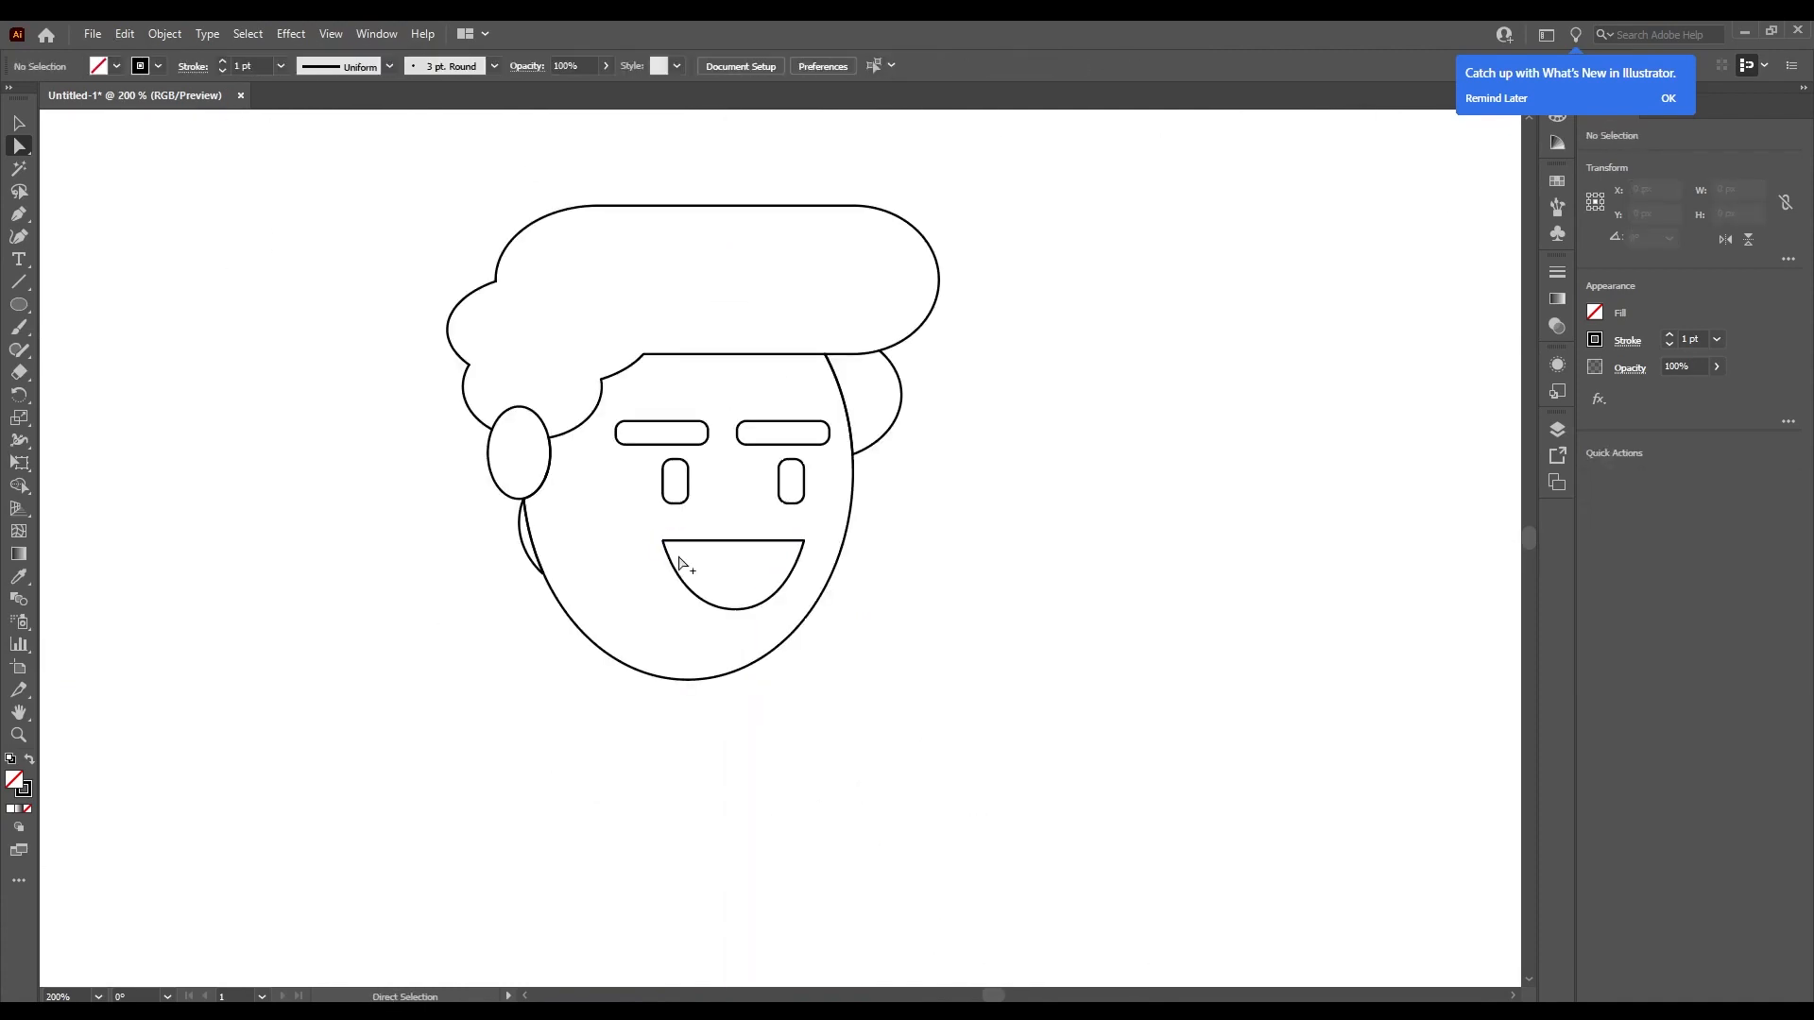
scroll(680, 565, up, 1)
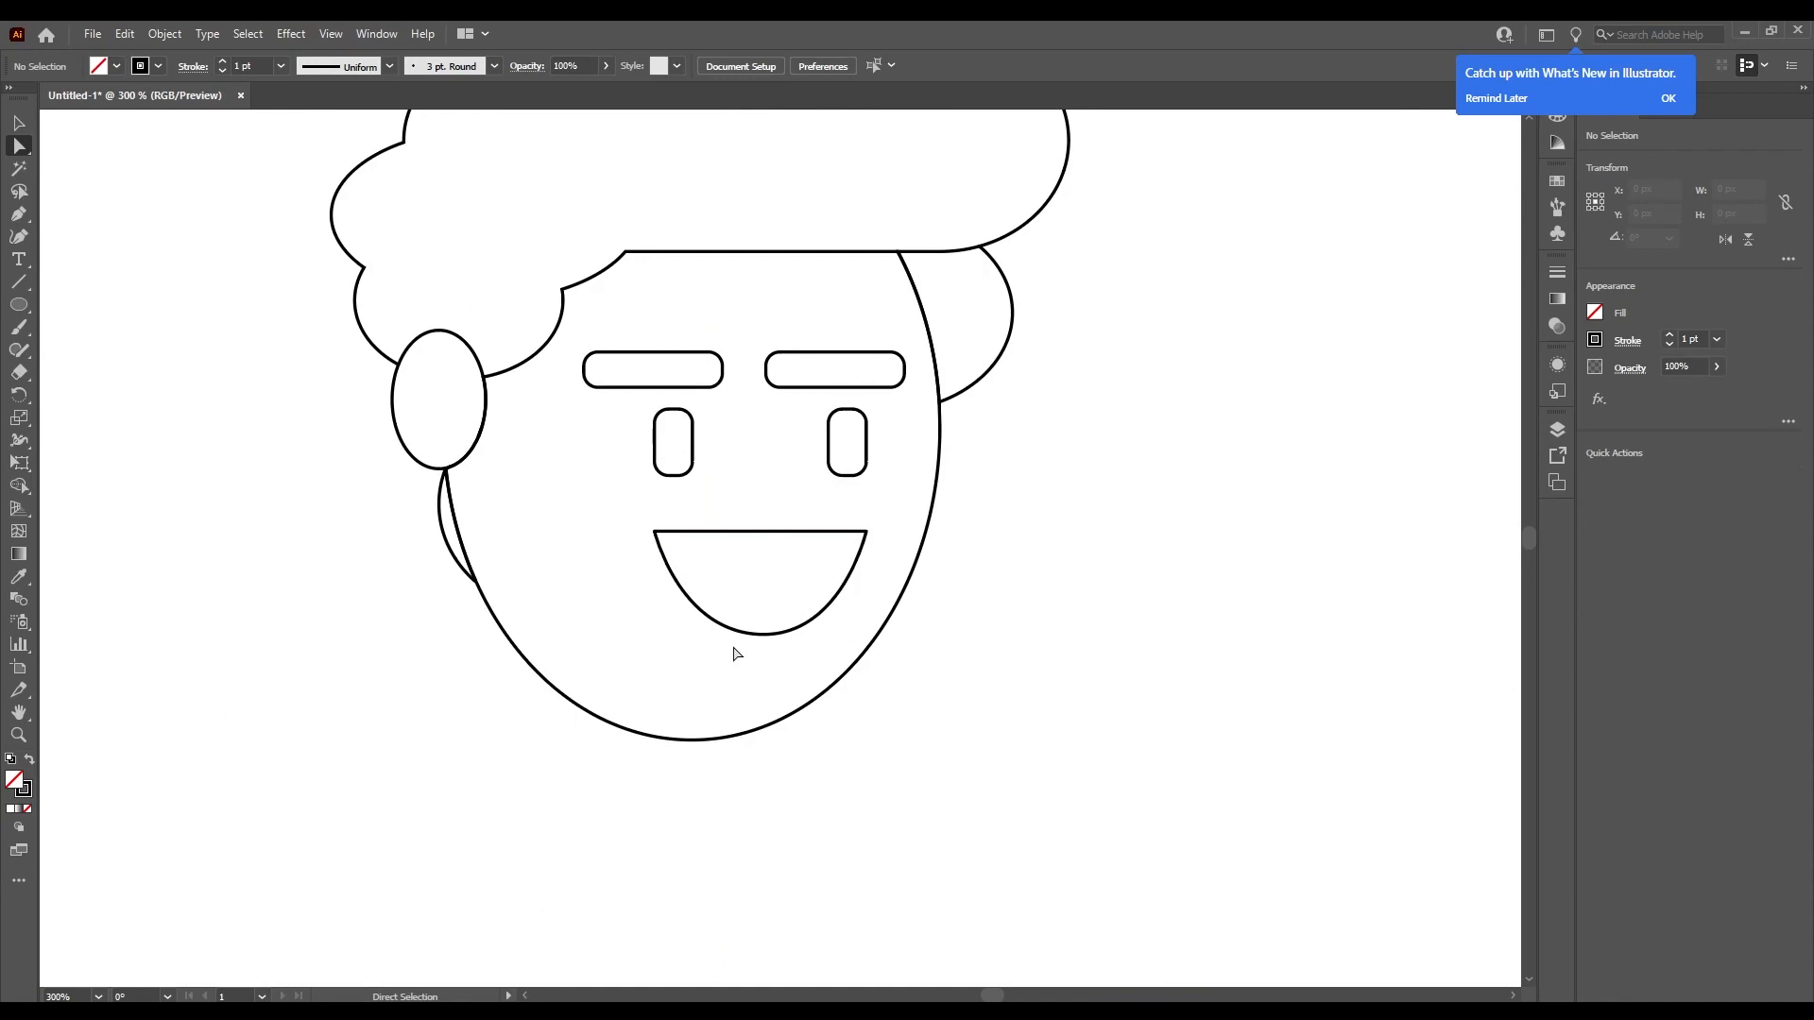
scroll(734, 649, down, 3)
scroll(724, 641, up, 3)
scroll(727, 459, up, 1)
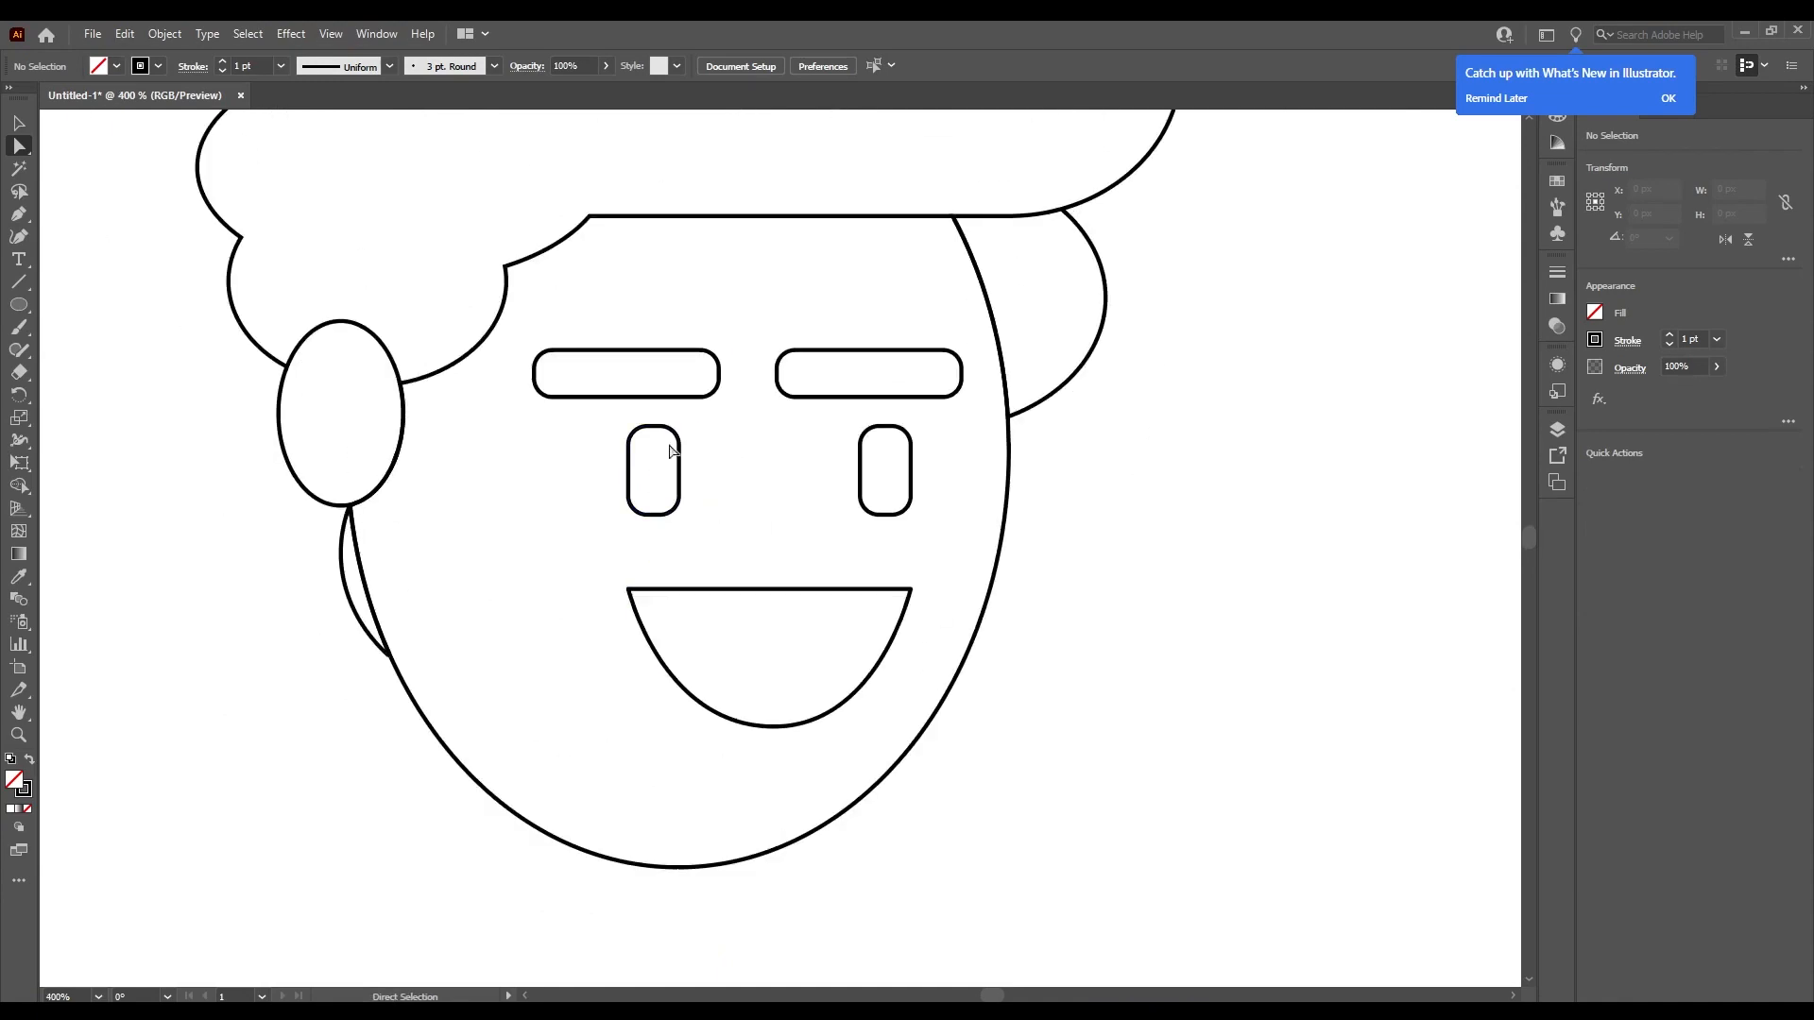
drag(908, 489, 910, 490)
key(Left)
key(Left)
key(Left)
key(Right)
key(Right)
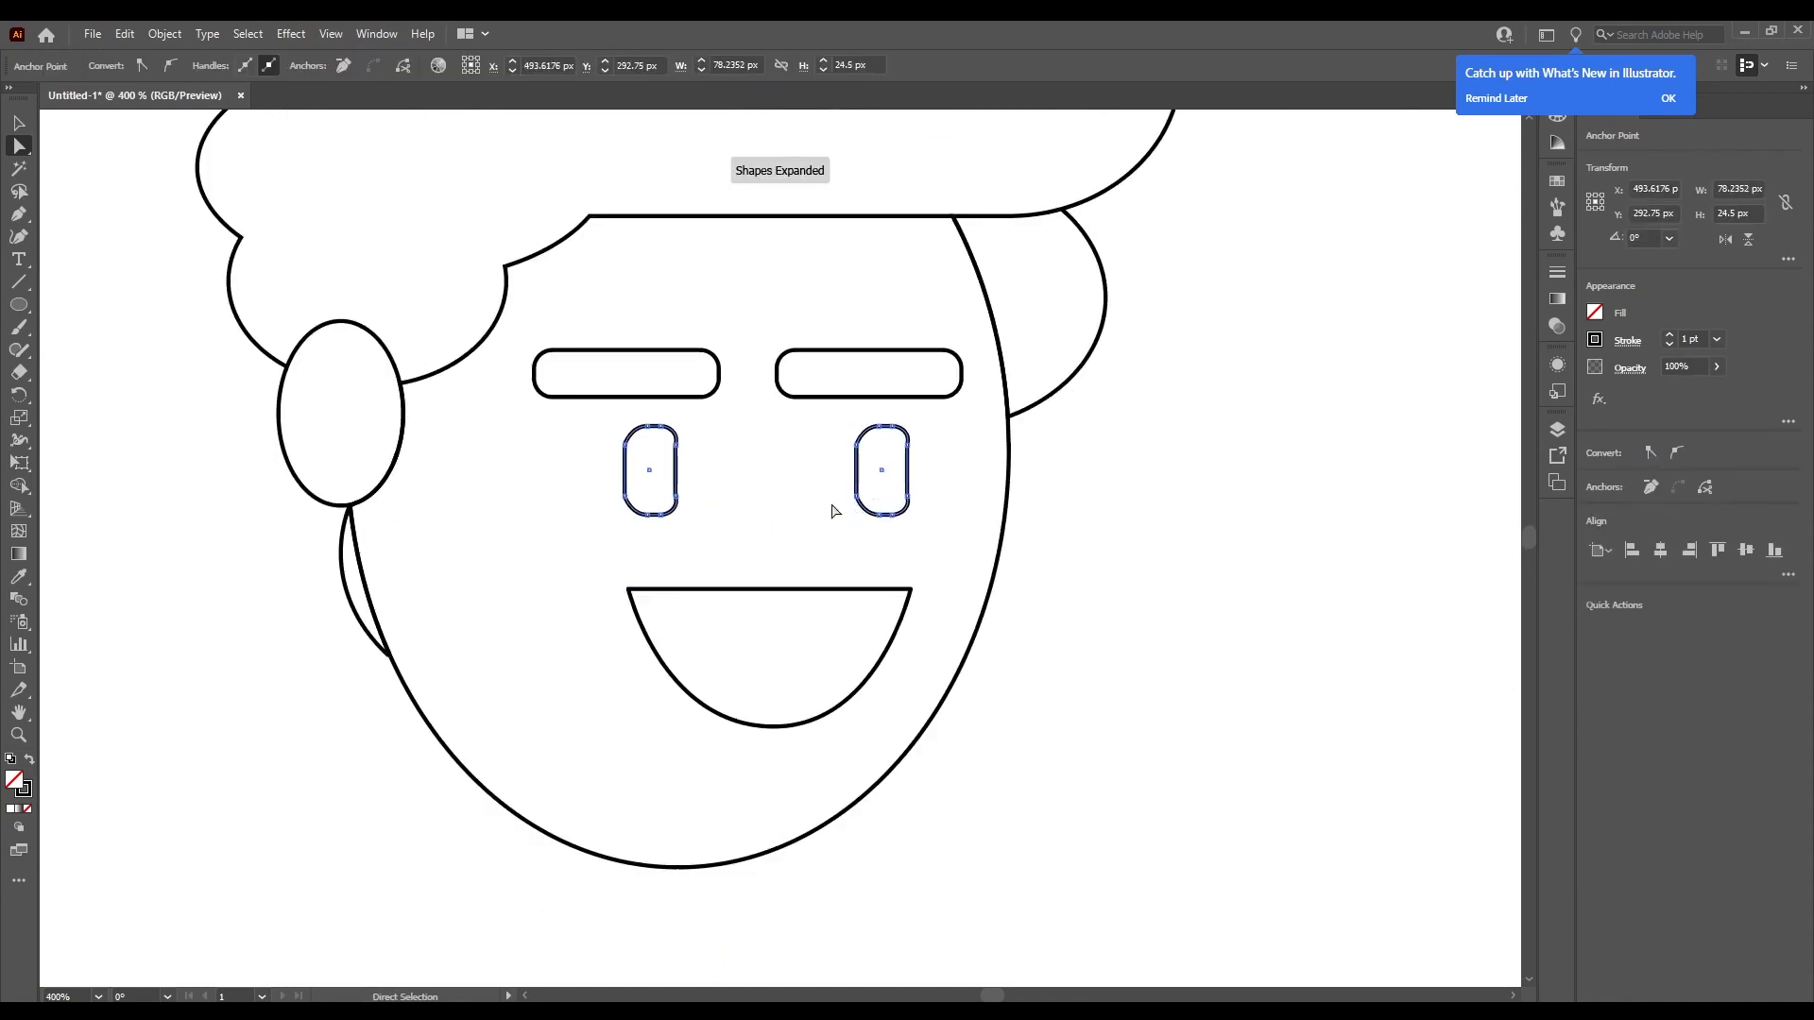
key(Left)
key(ctrl+z)
key(ctrl+z)
key(ctrl+z)
key(ctrl+z)
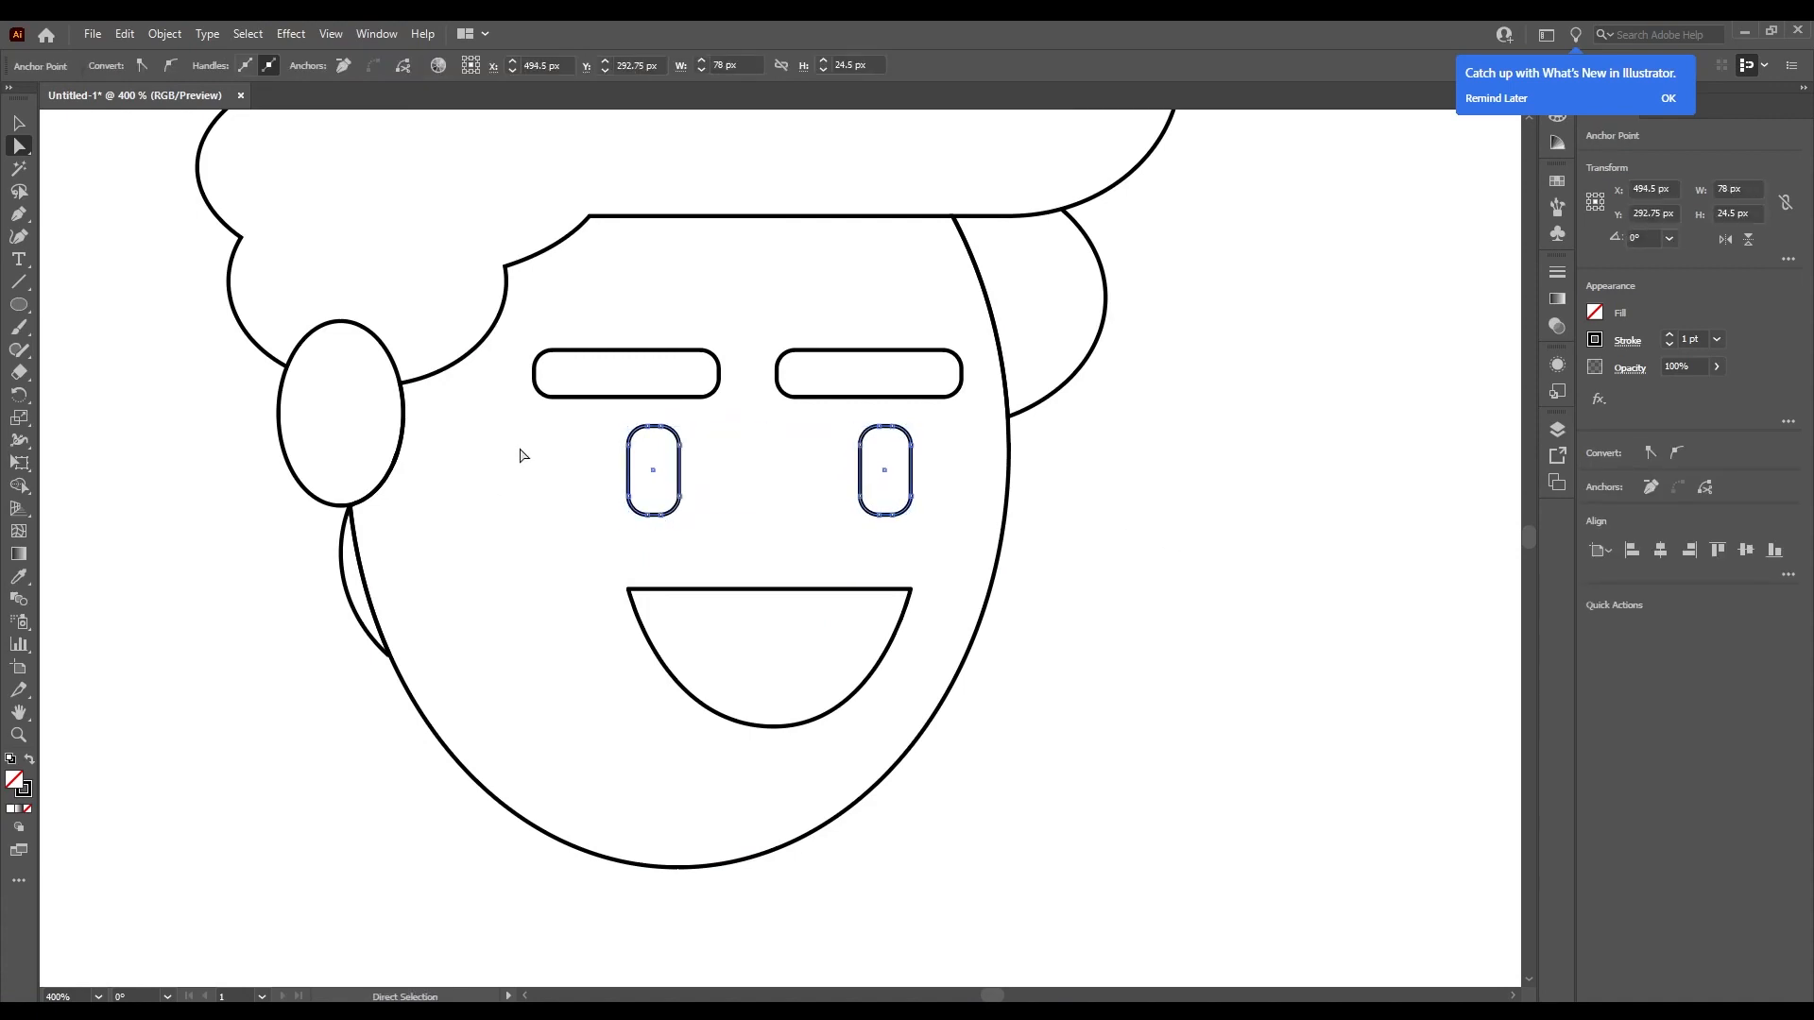
key(v)
drag(535, 430, 592, 486)
click(1298, 558)
key(Right)
click(1391, 601)
Enlarge the mouth proportionally to about 88.5 by 43 px.
click(730, 716)
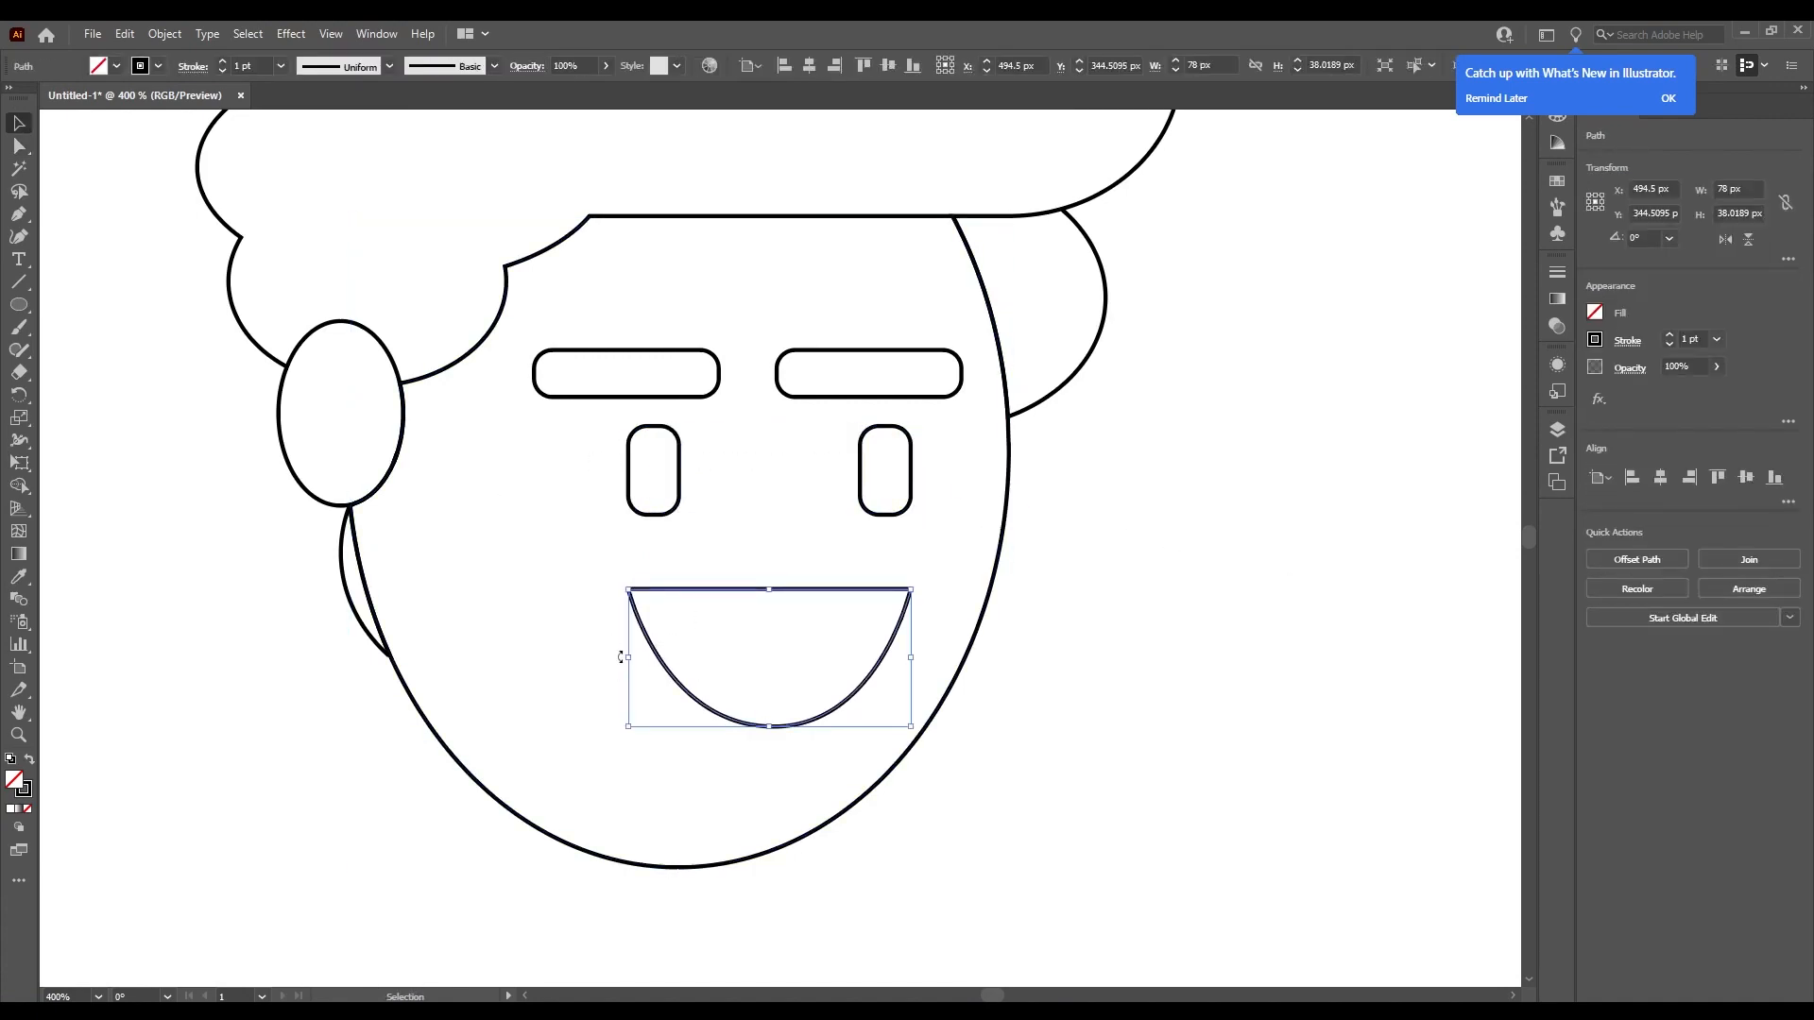
drag(626, 658, 679, 696)
key(ctrl+z)
click(653, 673)
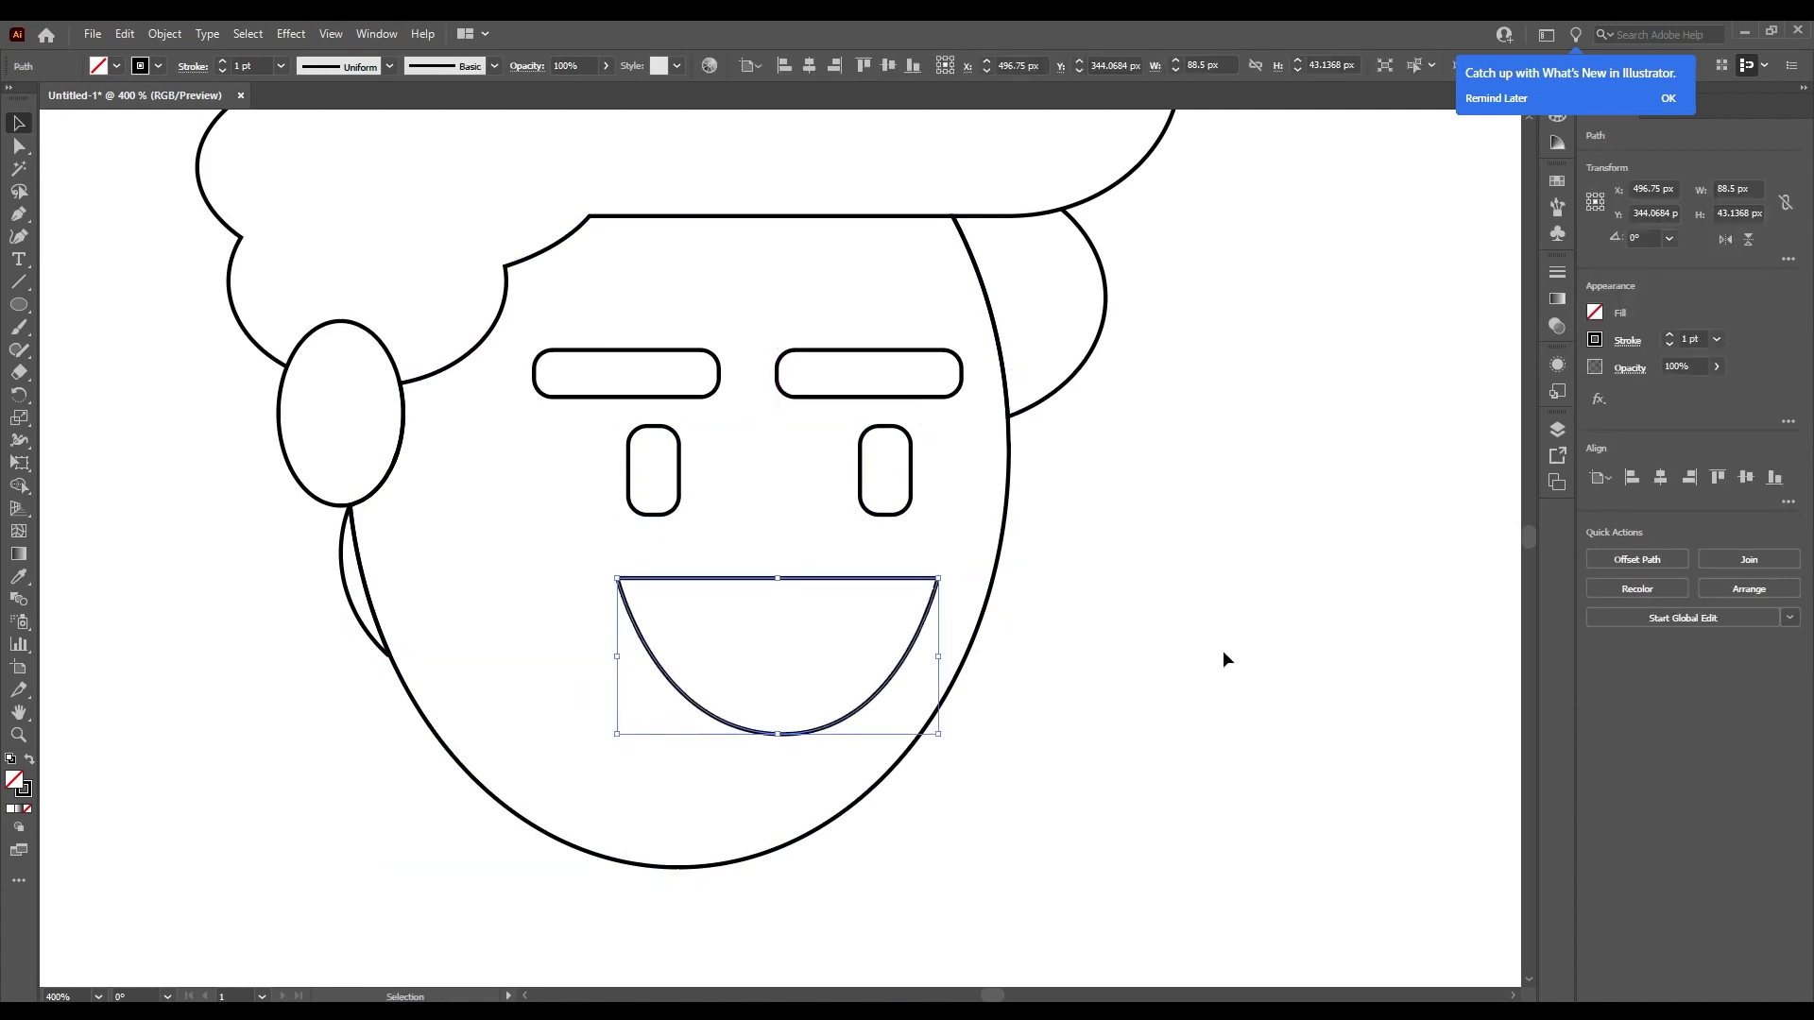
click(1224, 648)
scroll(732, 640, down, 2)
scroll(558, 611, up, 3)
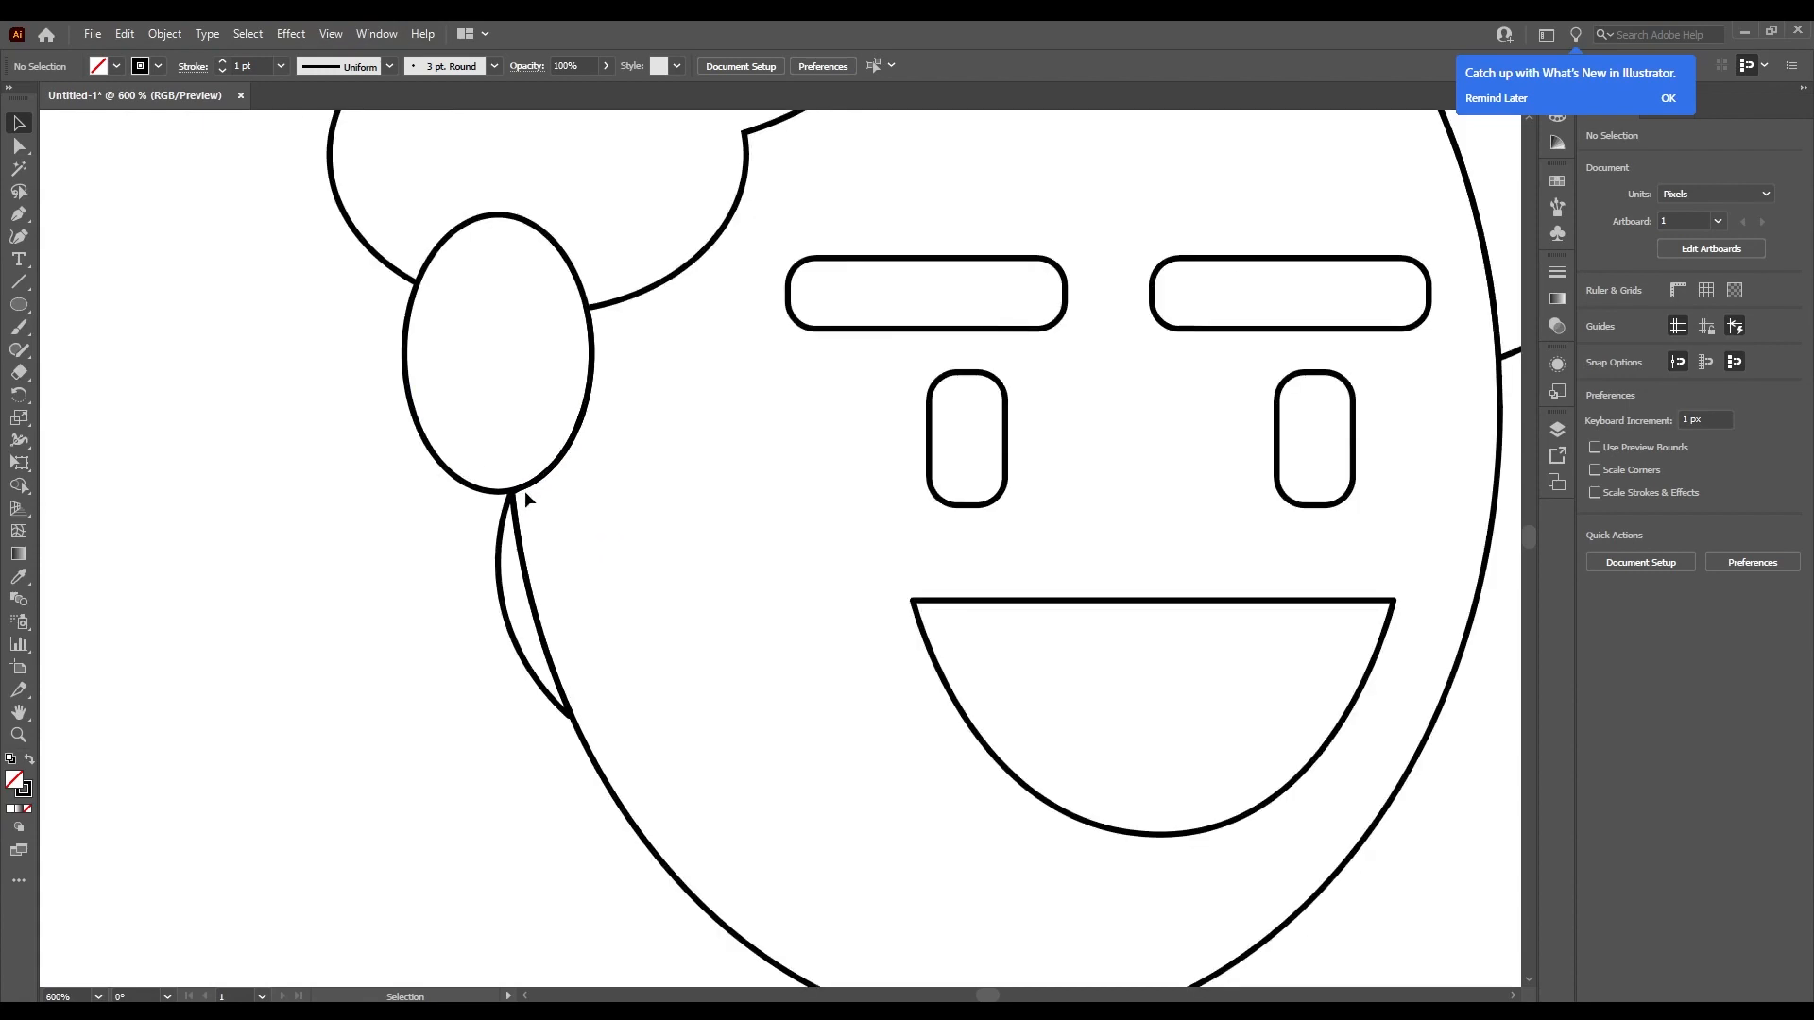
drag(524, 487, 542, 510)
key(ctrl+z)
scroll(534, 552, down, 3)
scroll(746, 642, down, 2)
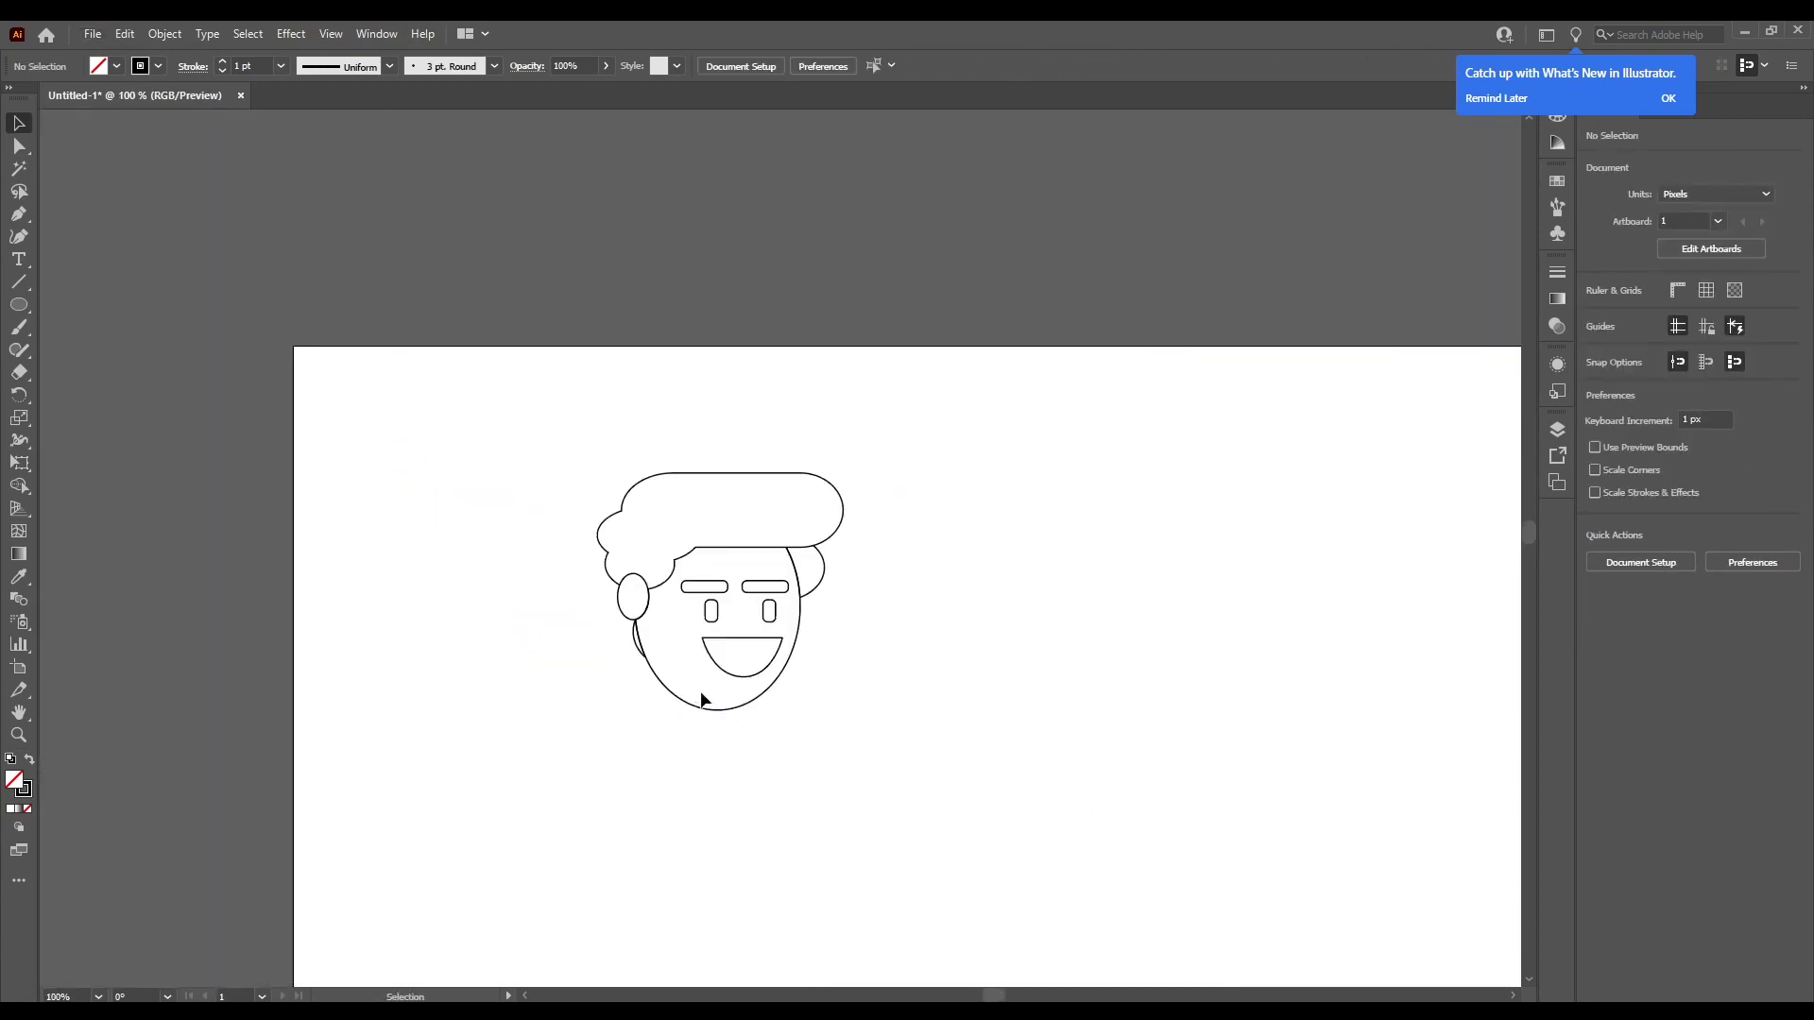
Select the whole head drawing and scale it down to about 187.5 by 181 px.
key(ctrl+a)
drag(850, 598, 766, 591)
key(ctrl+z)
scroll(822, 701, down, 3)
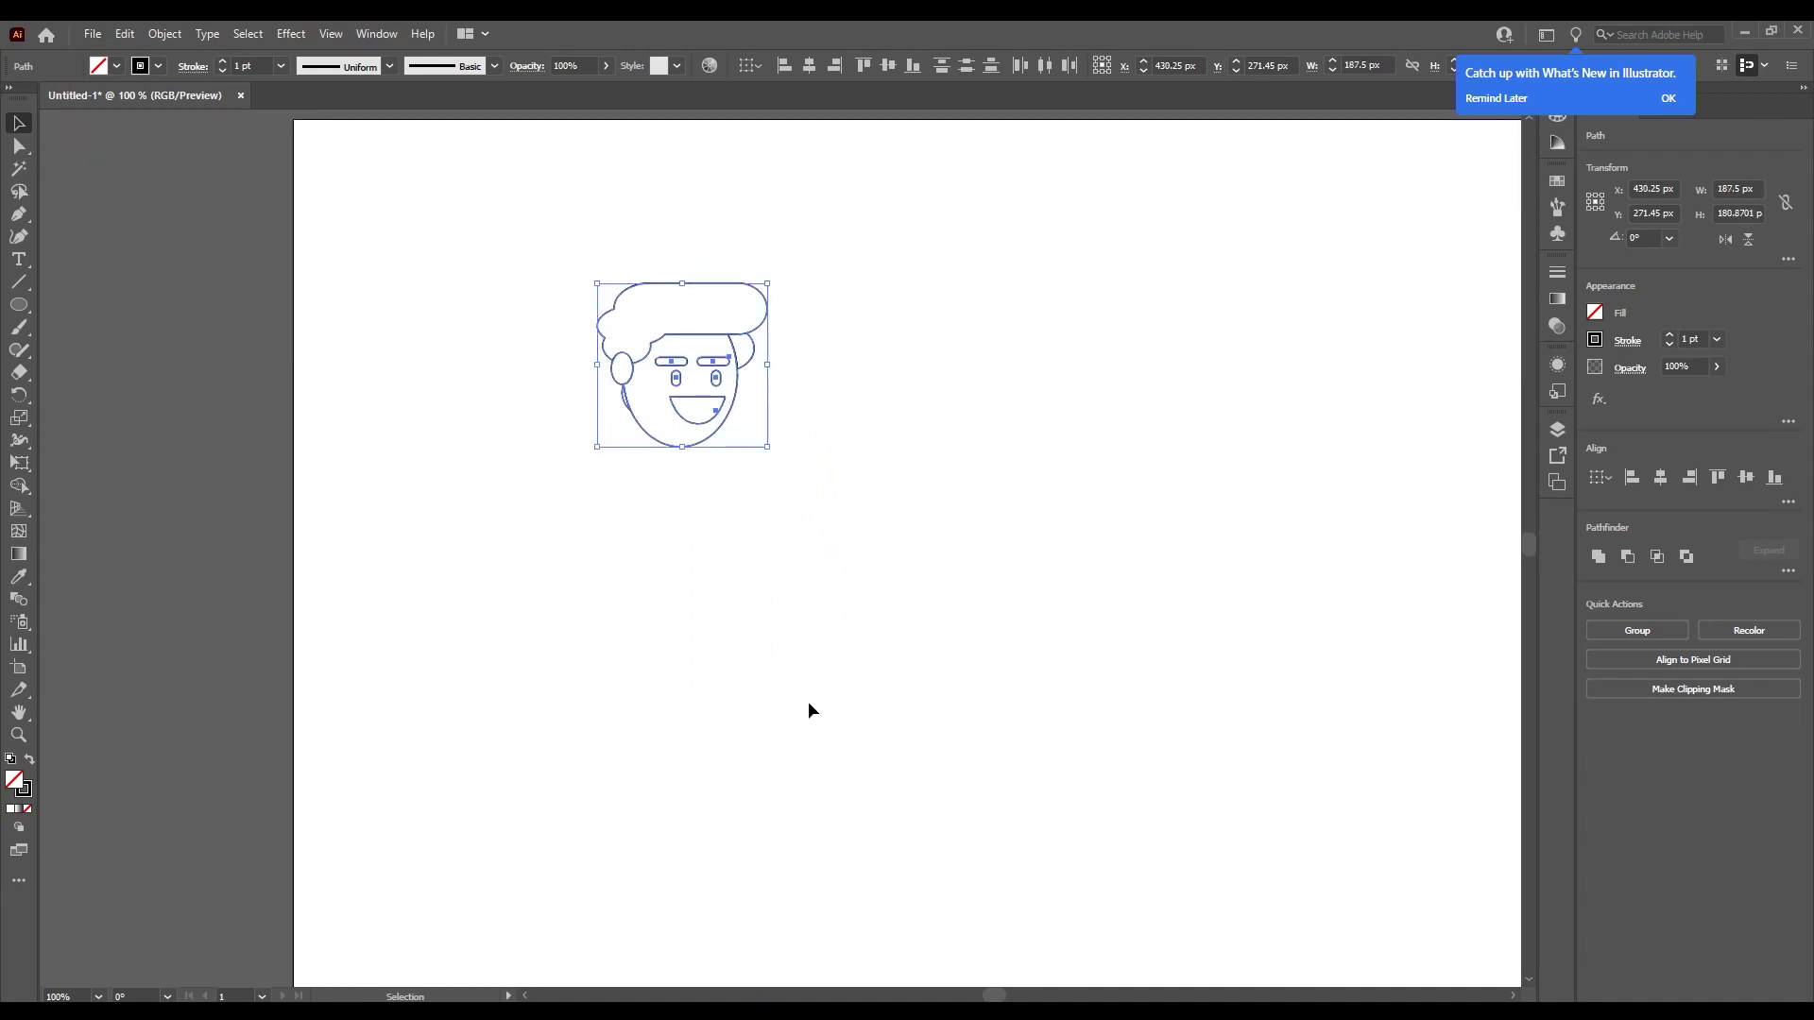
Move the whole head upward on the artboard and deselect it.
scroll(808, 711, up, 1)
click(550, 349)
drag(677, 406, 682, 341)
click(689, 293)
scroll(697, 274, up, 6)
scroll(697, 275, down, 4)
scroll(977, 485, down, 1)
scroll(788, 472, up, 2)
scroll(700, 467, up, 2)
scroll(703, 459, down, 2)
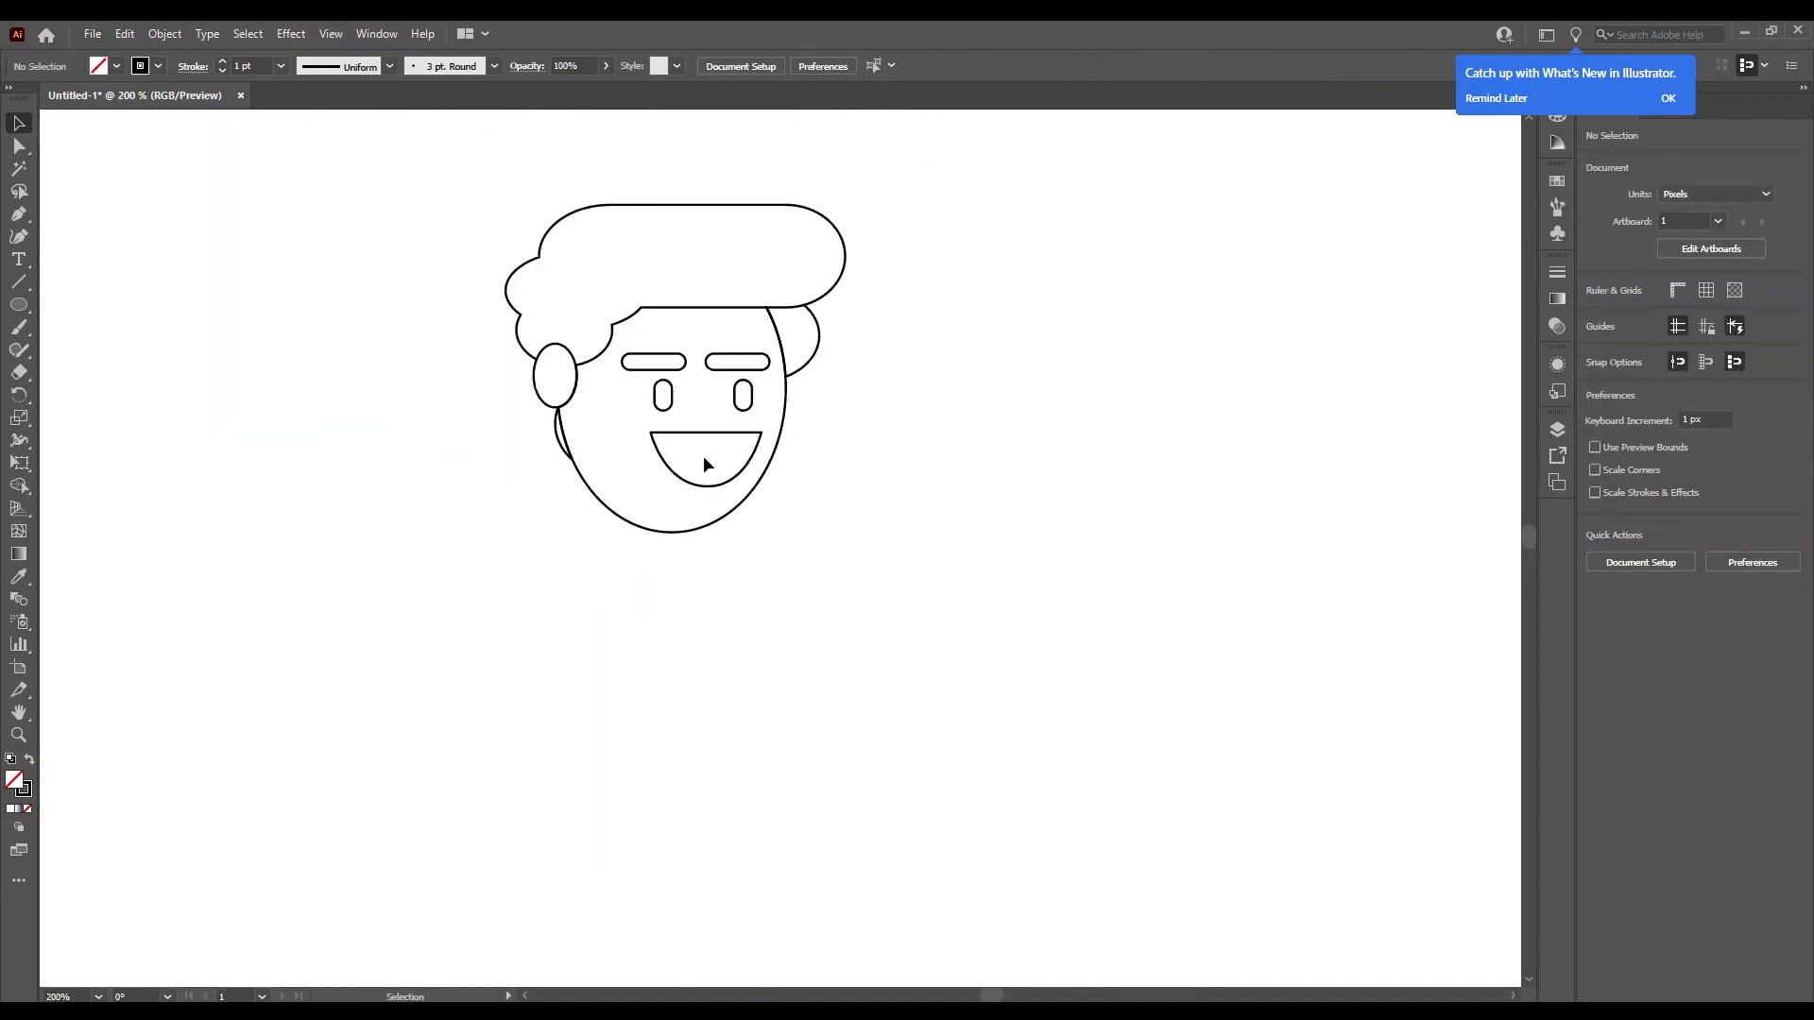
Draw a neck rectangle about 56 by 51 px overlapping the chin, and narrow it slightly from its left side.
key(m)
scroll(644, 519, up, 2)
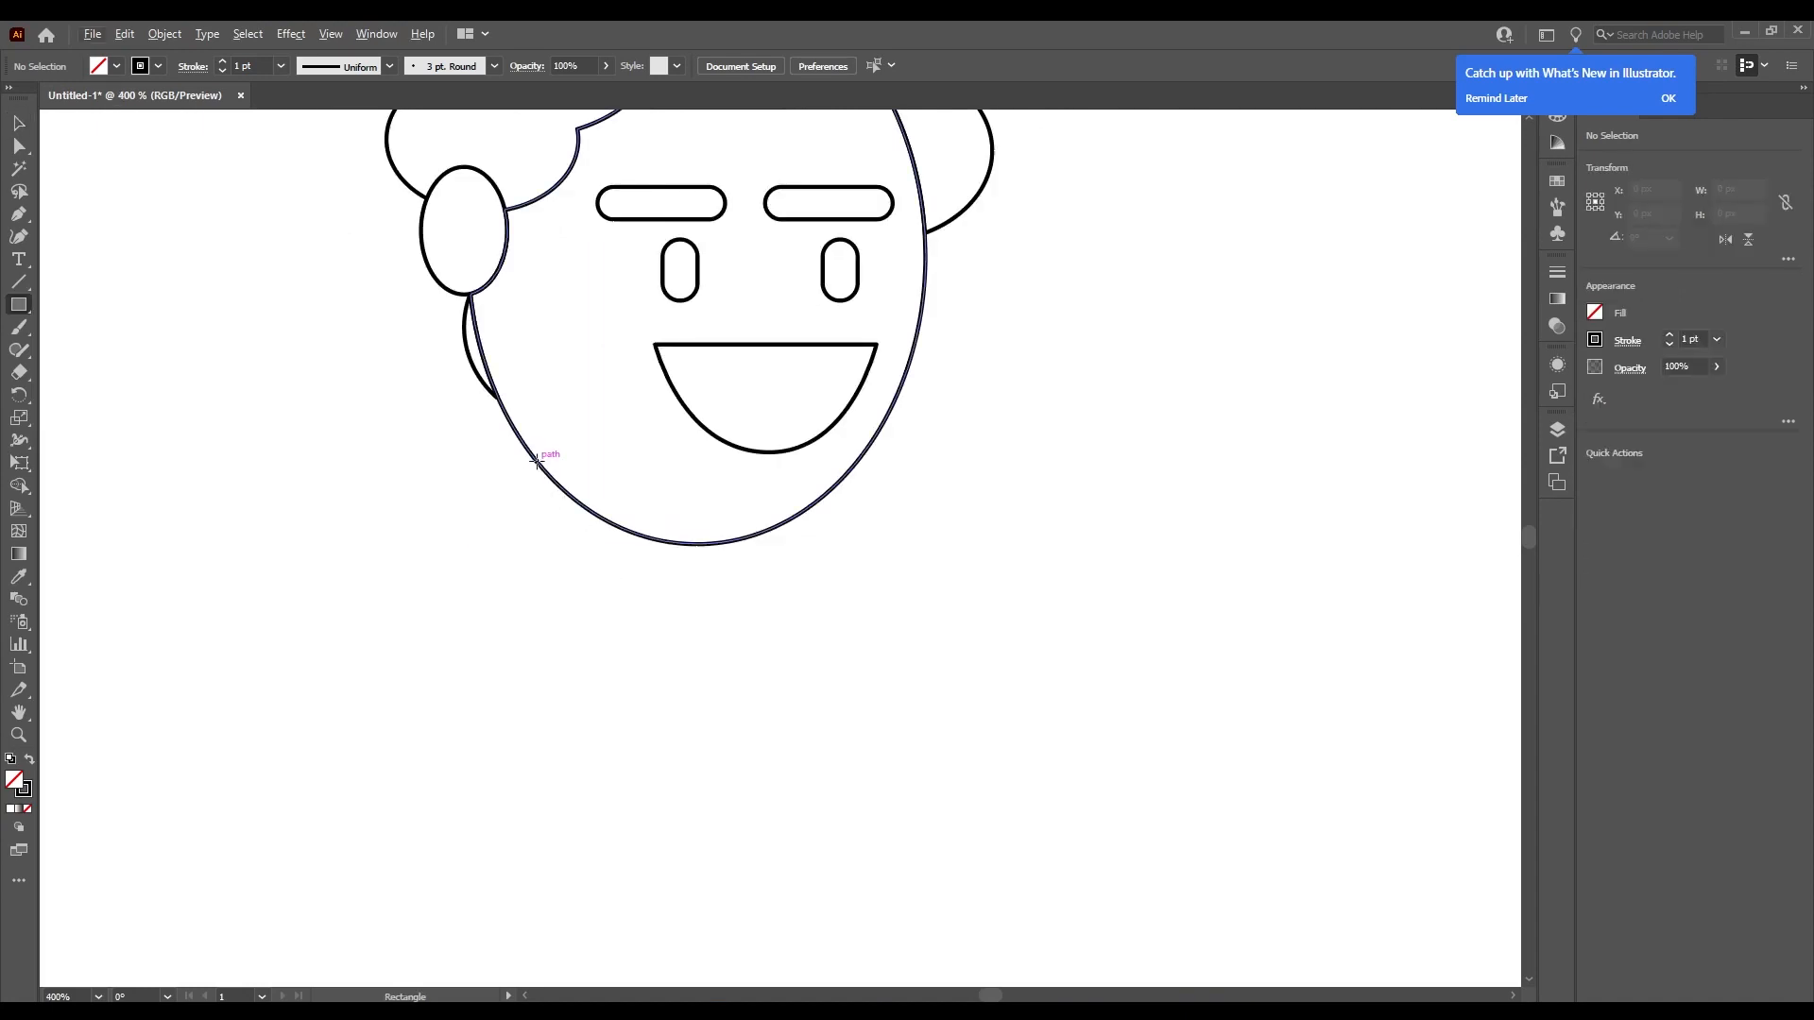
mouse_move(536, 460)
mouse_down()
mouse_move(629, 567)
mouse_move(739, 643)
mouse_up()
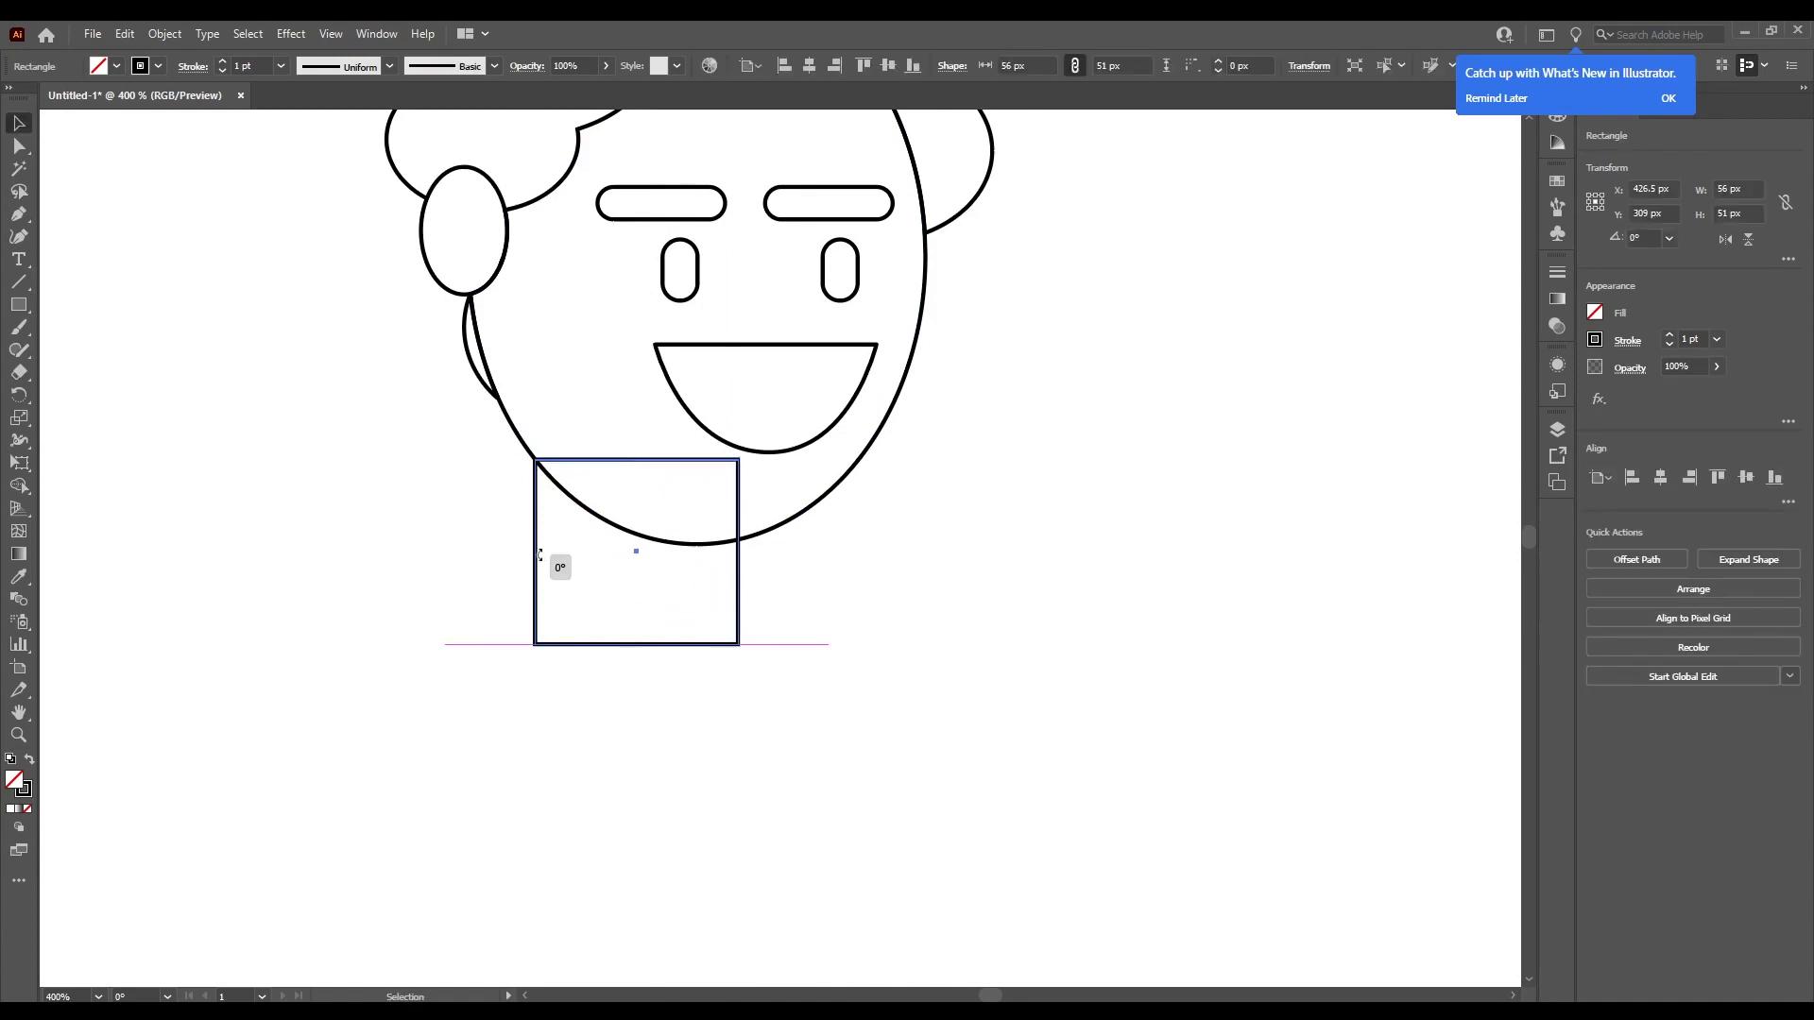
drag(535, 550, 556, 550)
click(844, 602)
scroll(845, 602, down, 1)
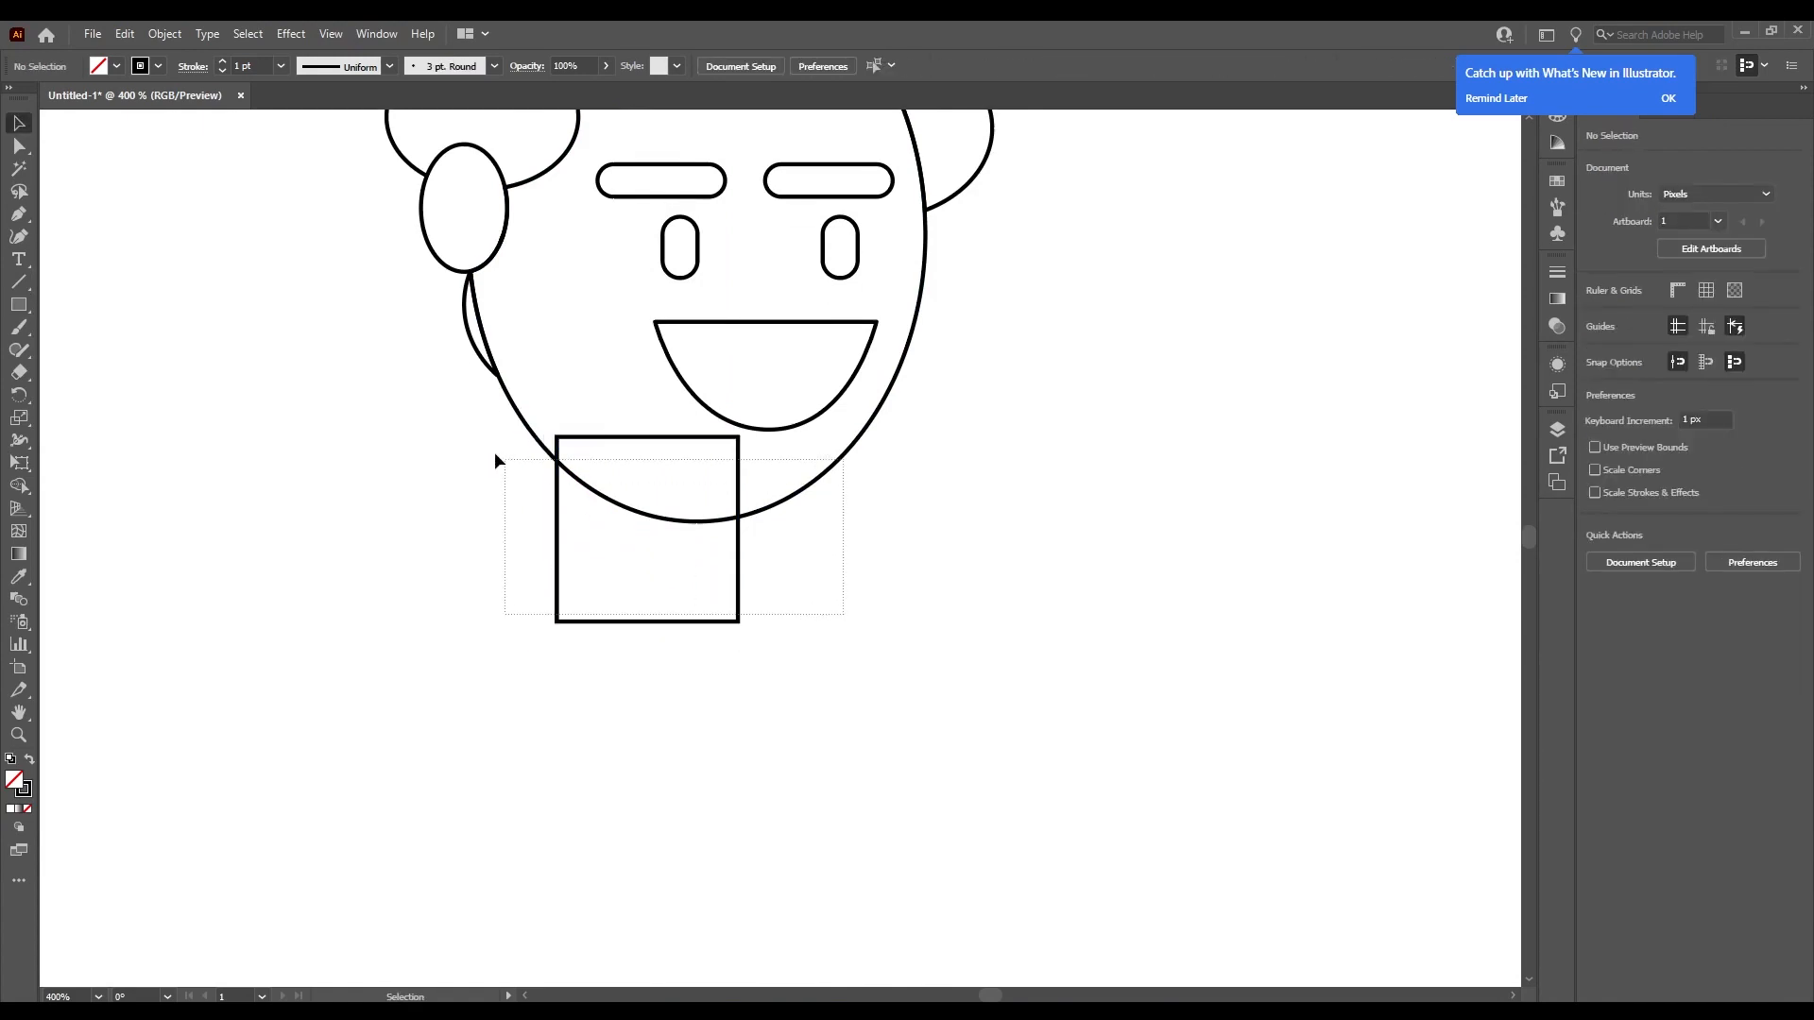
Merge the part of the neck rectangle that overlaps the face into the head with Shape Builder.
drag(495, 460, 474, 410)
key(shift+m)
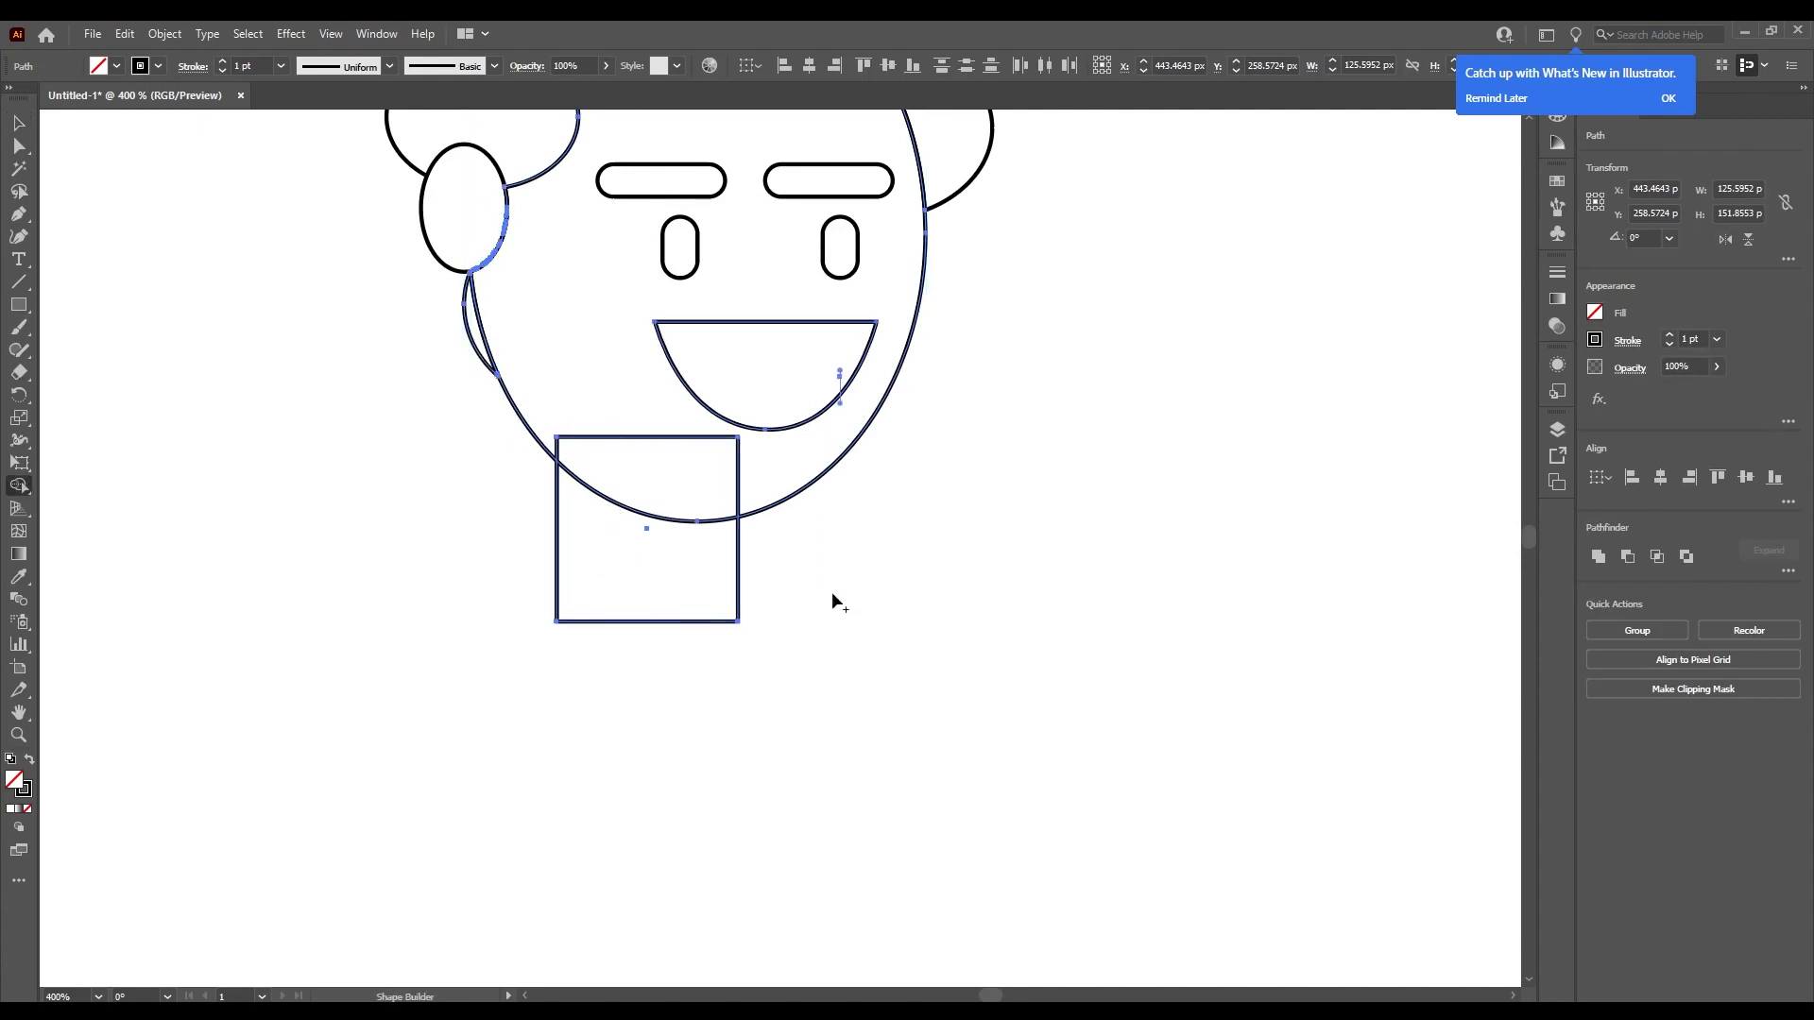
drag(762, 465, 694, 479)
scroll(835, 587, down, 3)
scroll(821, 590, down, 3)
scroll(776, 529, up, 4)
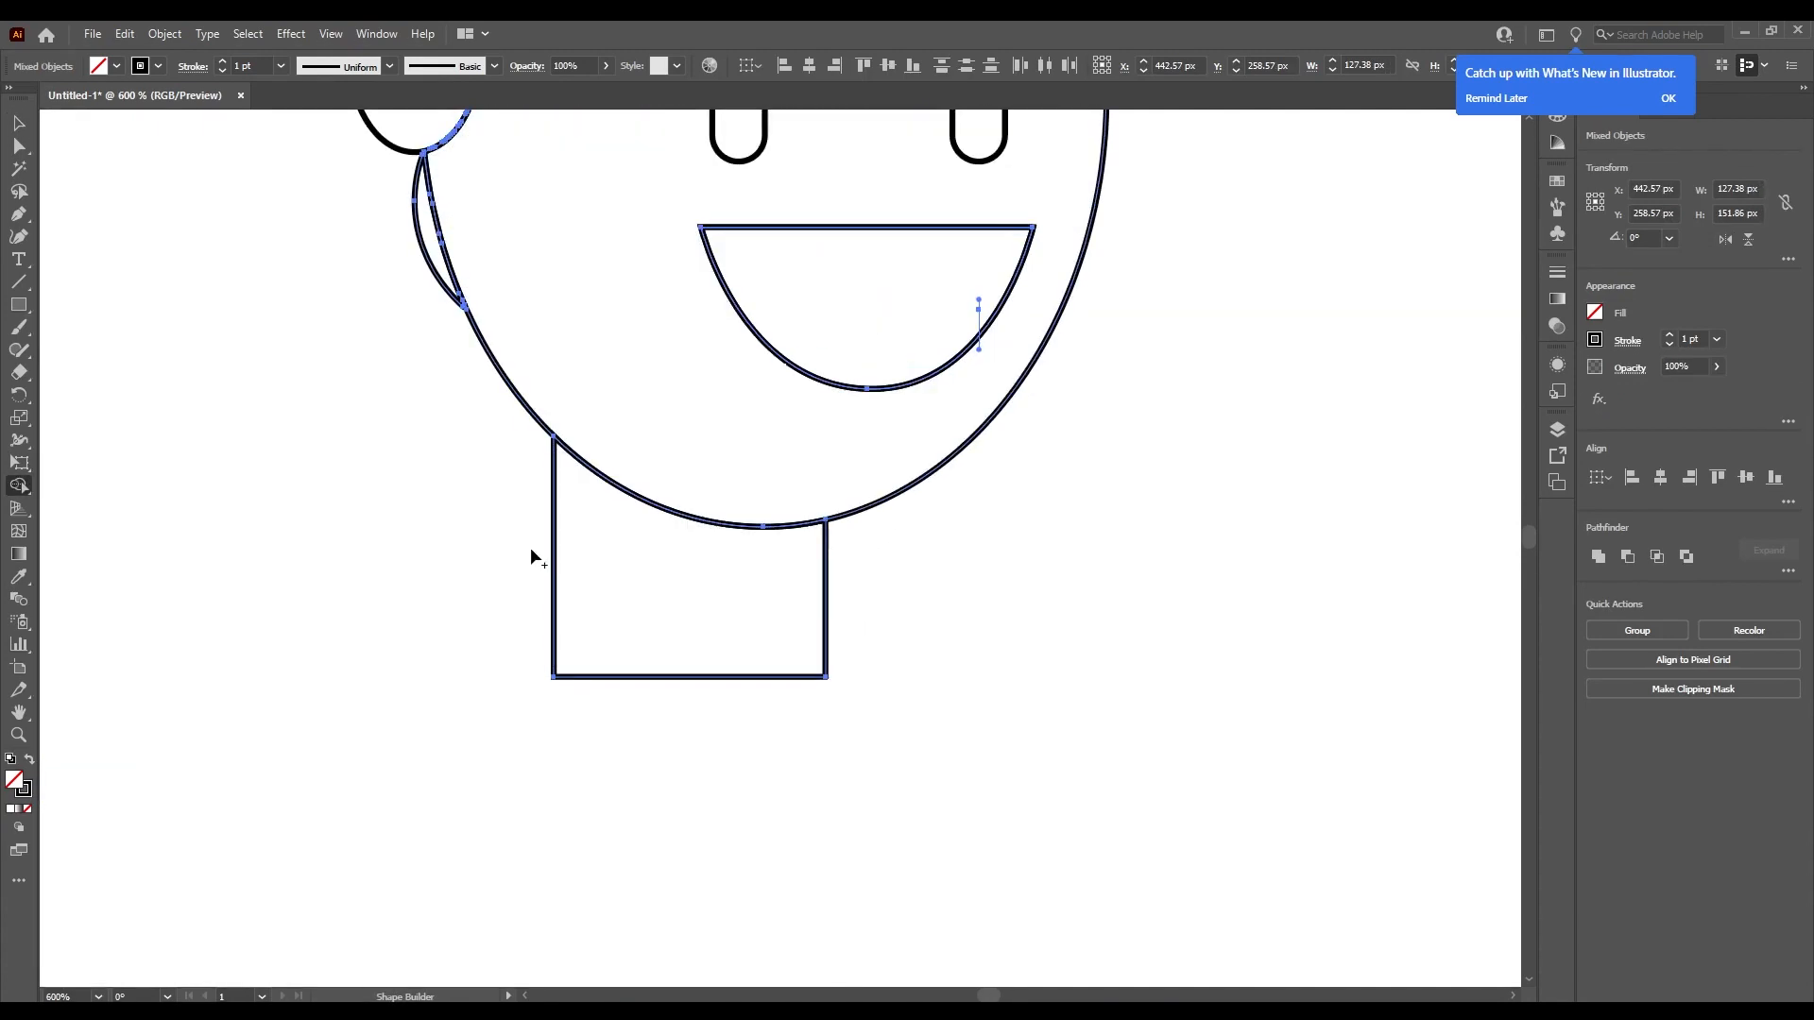
key(v)
click(429, 546)
scroll(674, 538, down, 3)
scroll(571, 611, up, 3)
Draw a collar rectangle about 83 px wide across the lower end of the neck and select both shapes.
key(m)
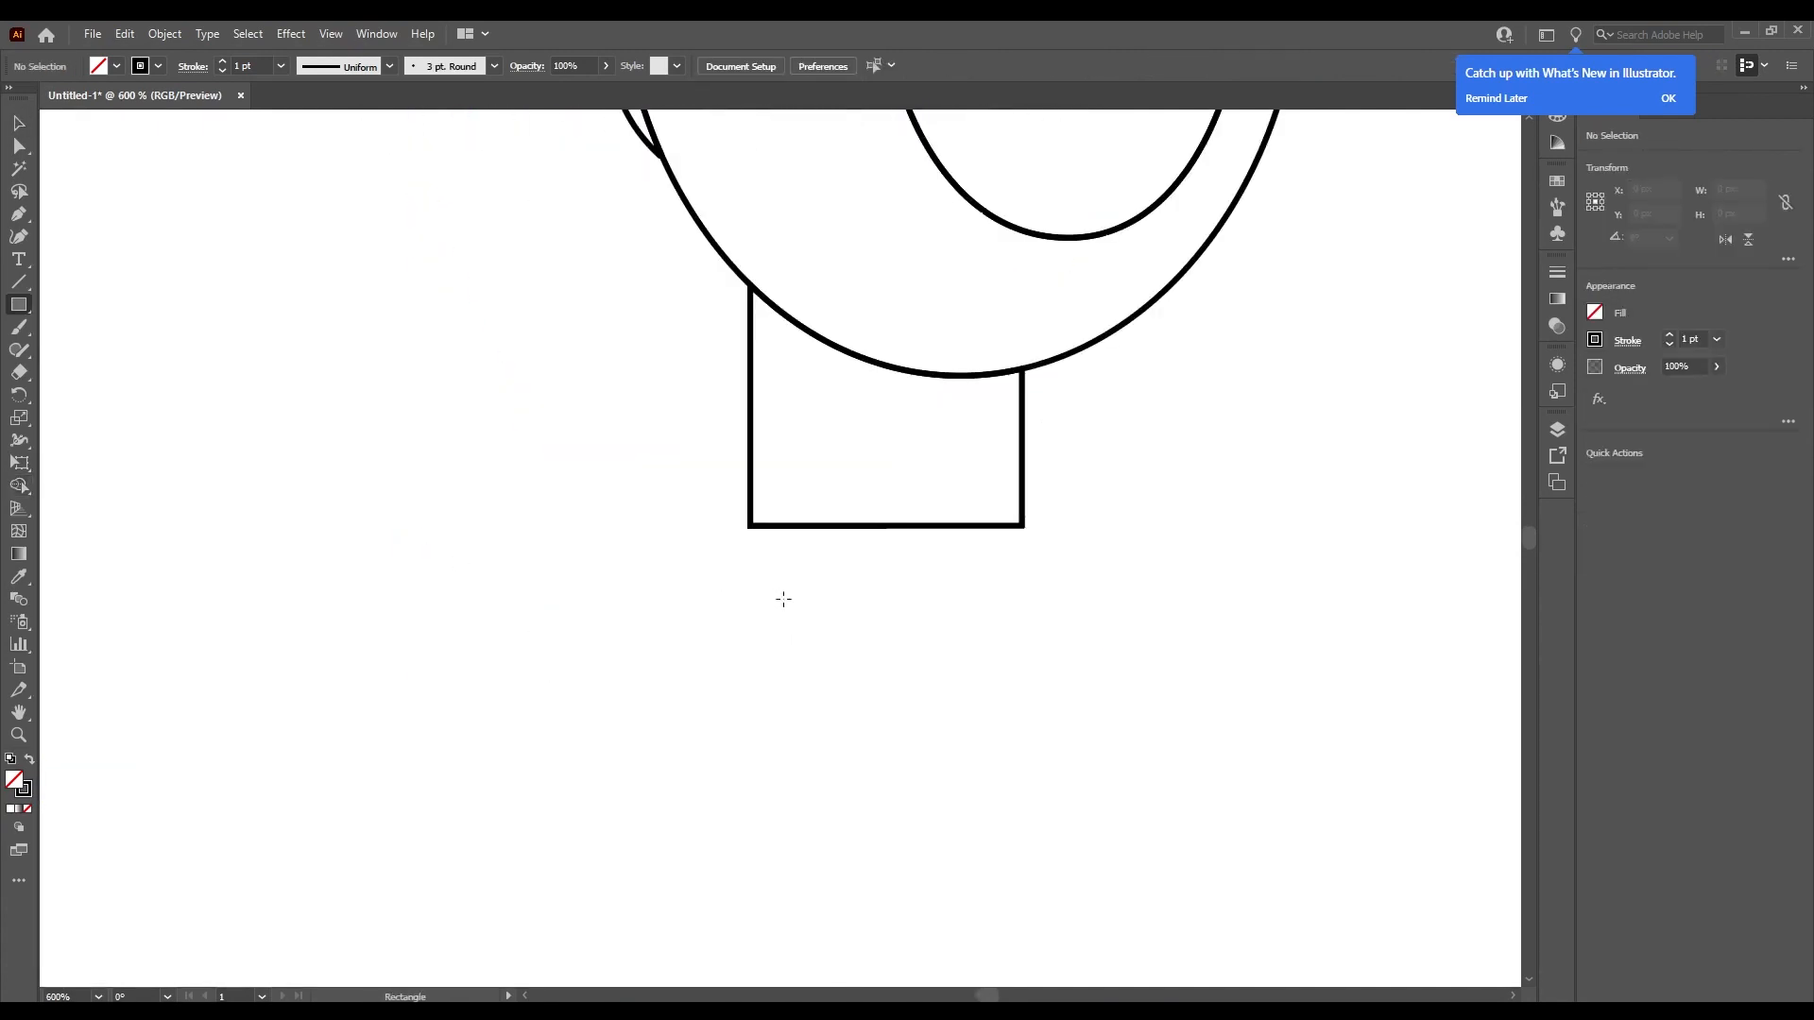
scroll(761, 539, down, 3)
mouse_move(722, 521)
mouse_down()
mouse_move(955, 567)
mouse_move(522, 433)
mouse_up()
scroll(968, 587, up, 3)
key(v)
Merge the part of the neck that overlaps the collar into the collar with Shape Builder.
key(shift+m)
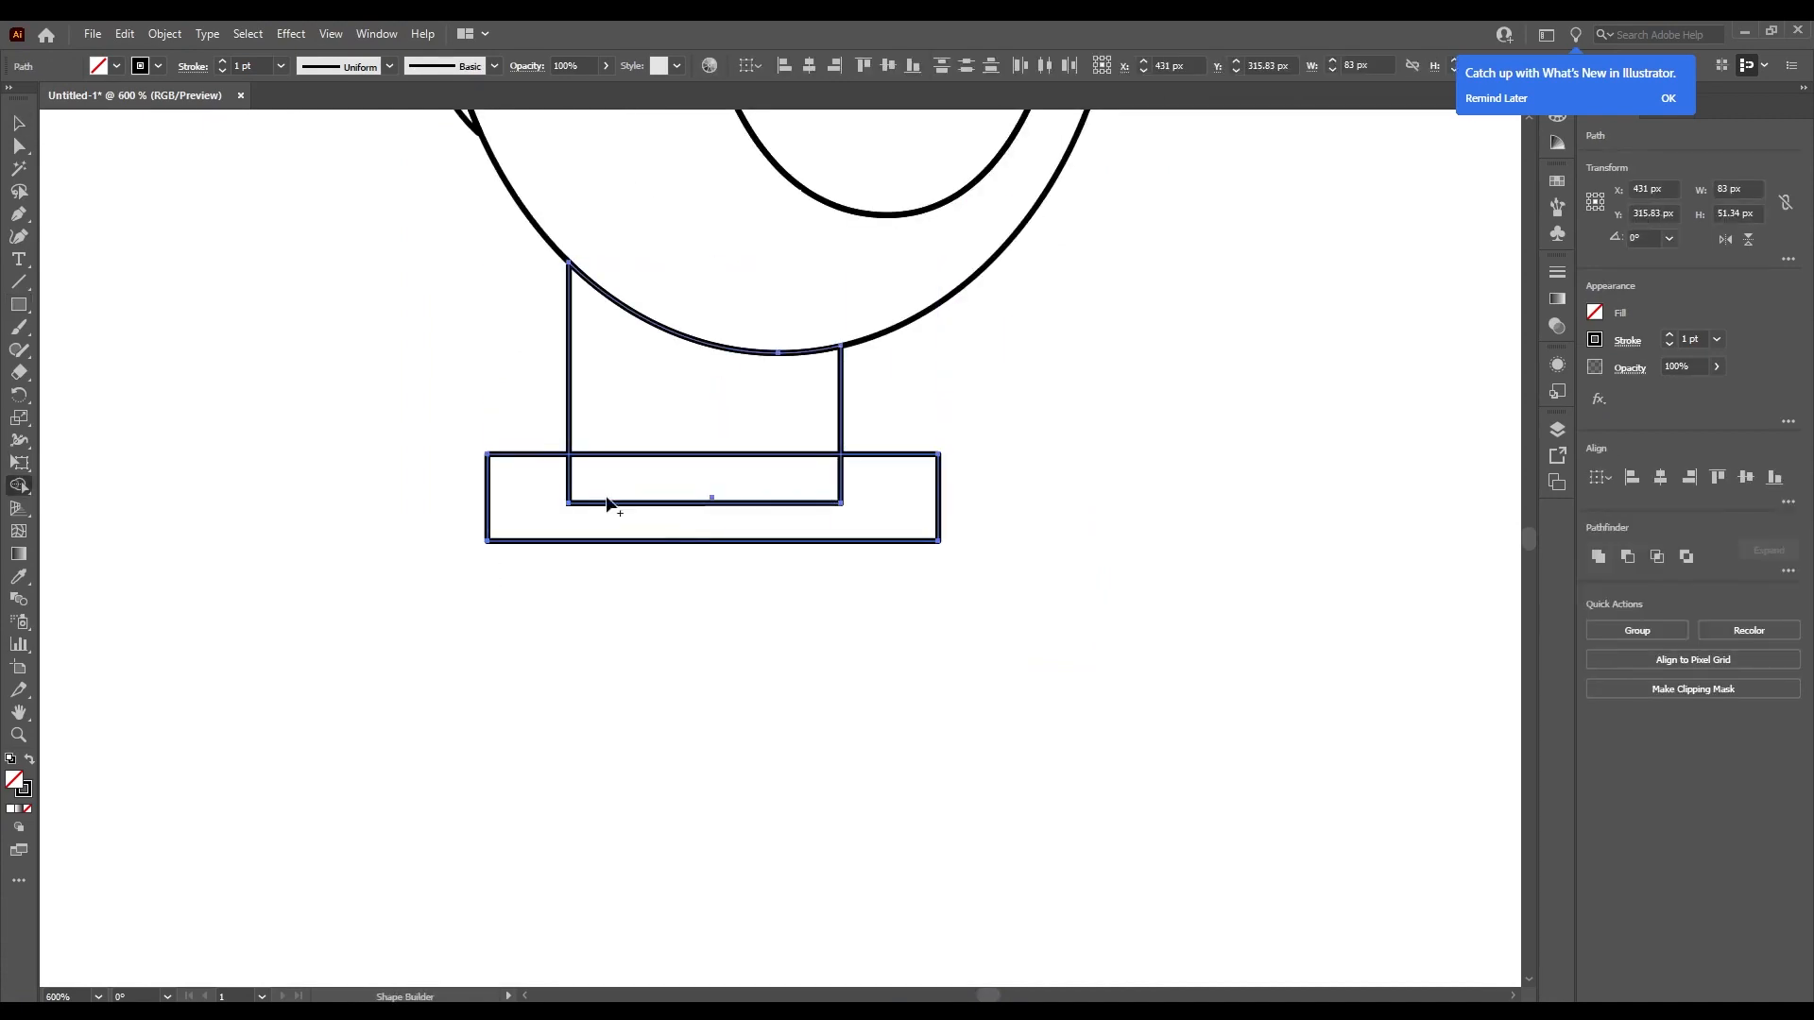
drag(638, 519, 892, 545)
scroll(954, 562, down, 4)
key(v)
click(944, 570)
scroll(900, 559, up, 2)
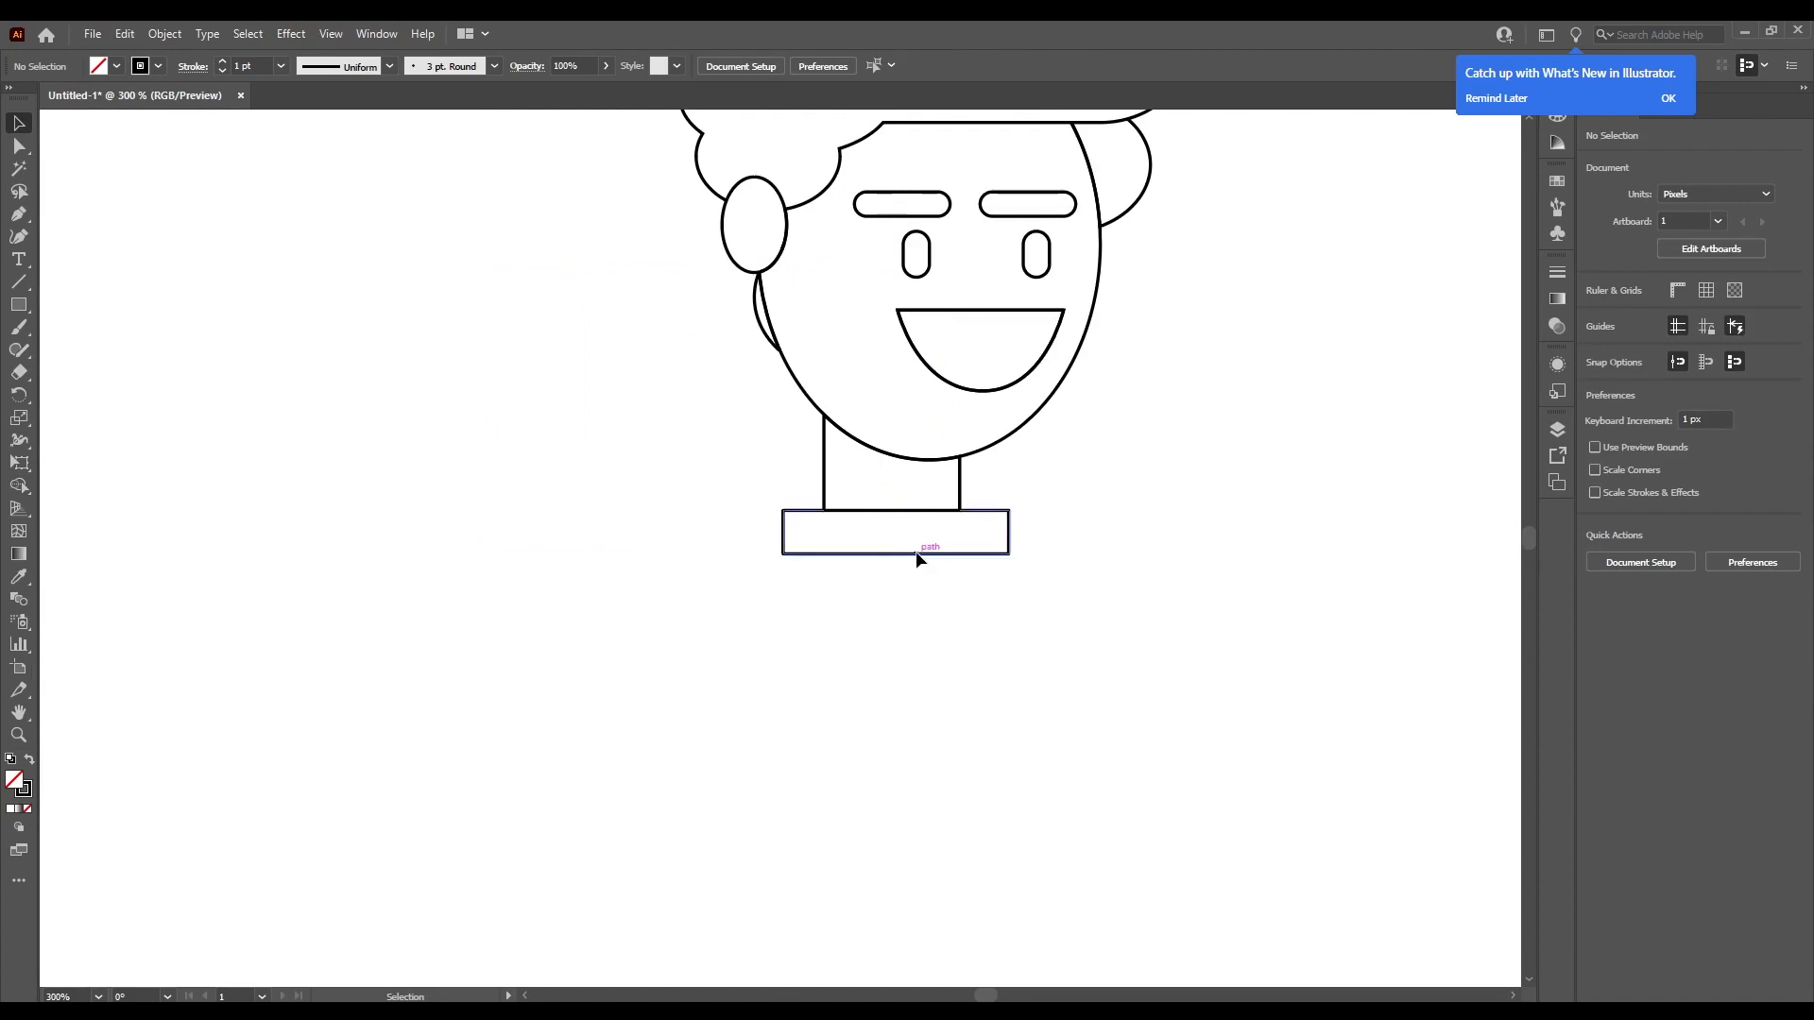
scroll(967, 603, down, 2)
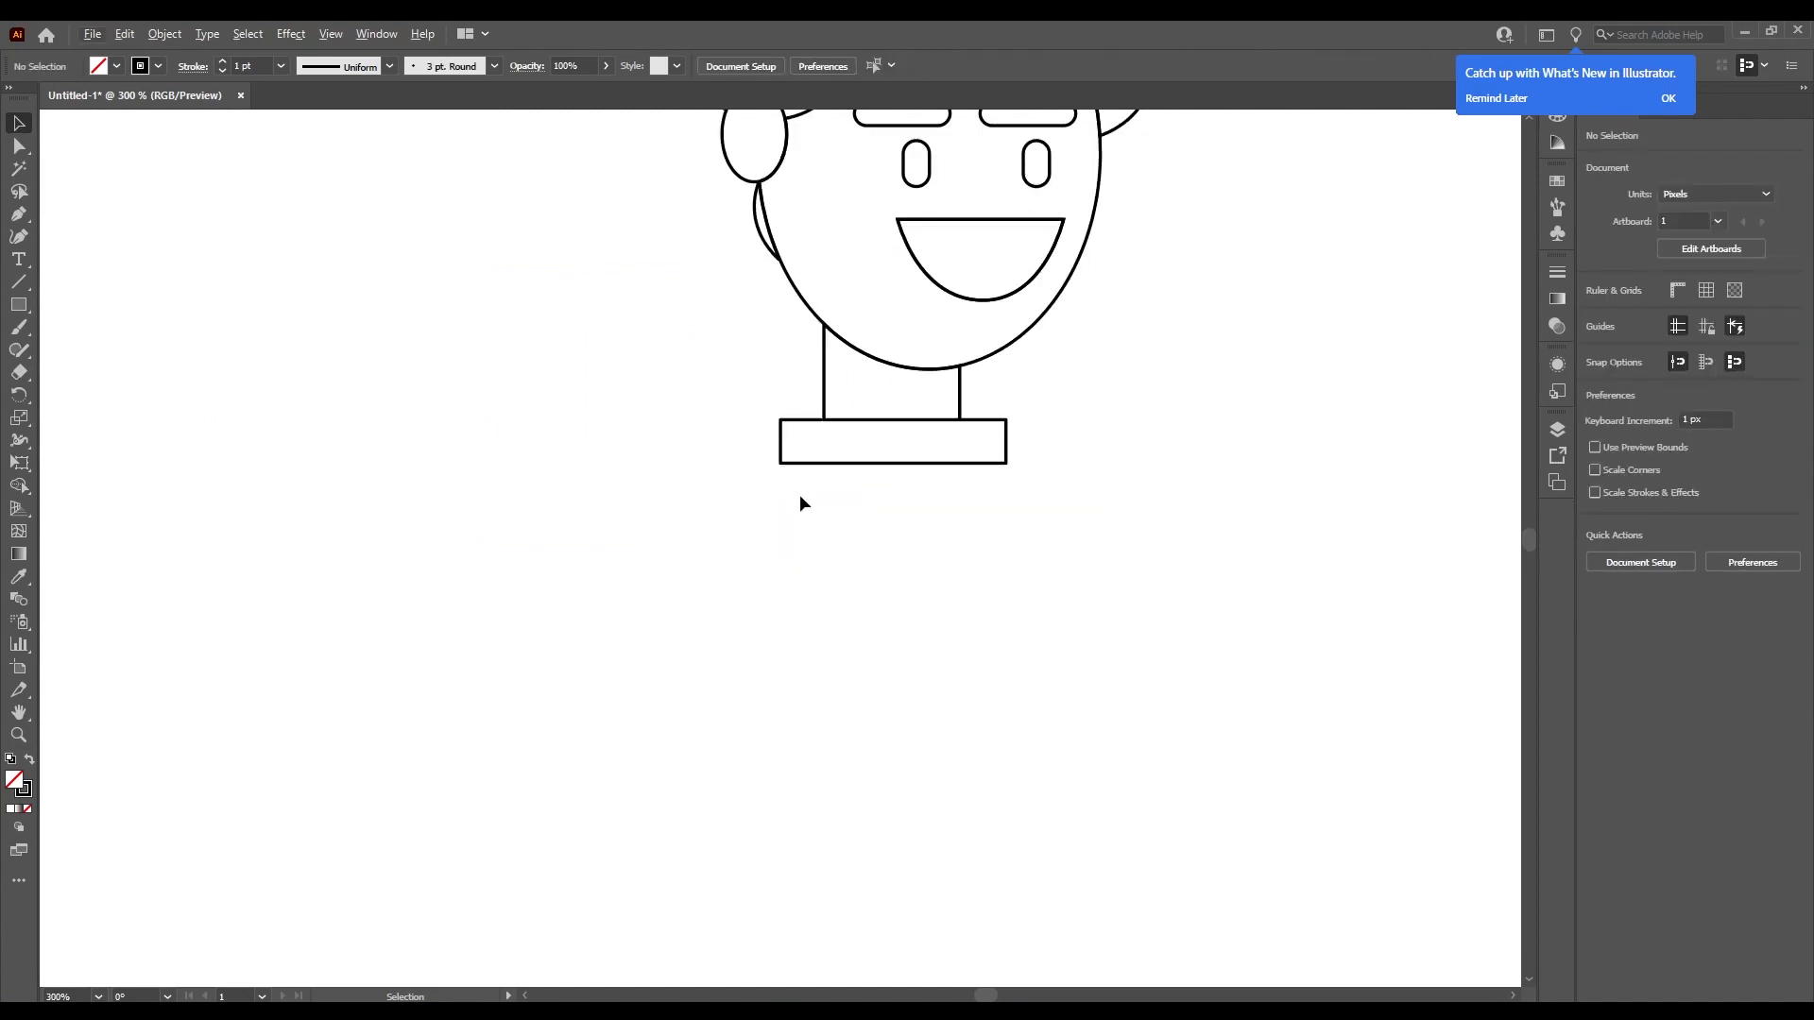
Draw a torso rectangle about 182 by 134 px just below the collar.
key(m)
mouse_move(630, 471)
mouse_down()
mouse_move(1075, 553)
mouse_move(1145, 850)
mouse_up()
scroll(1123, 860, down, 6)
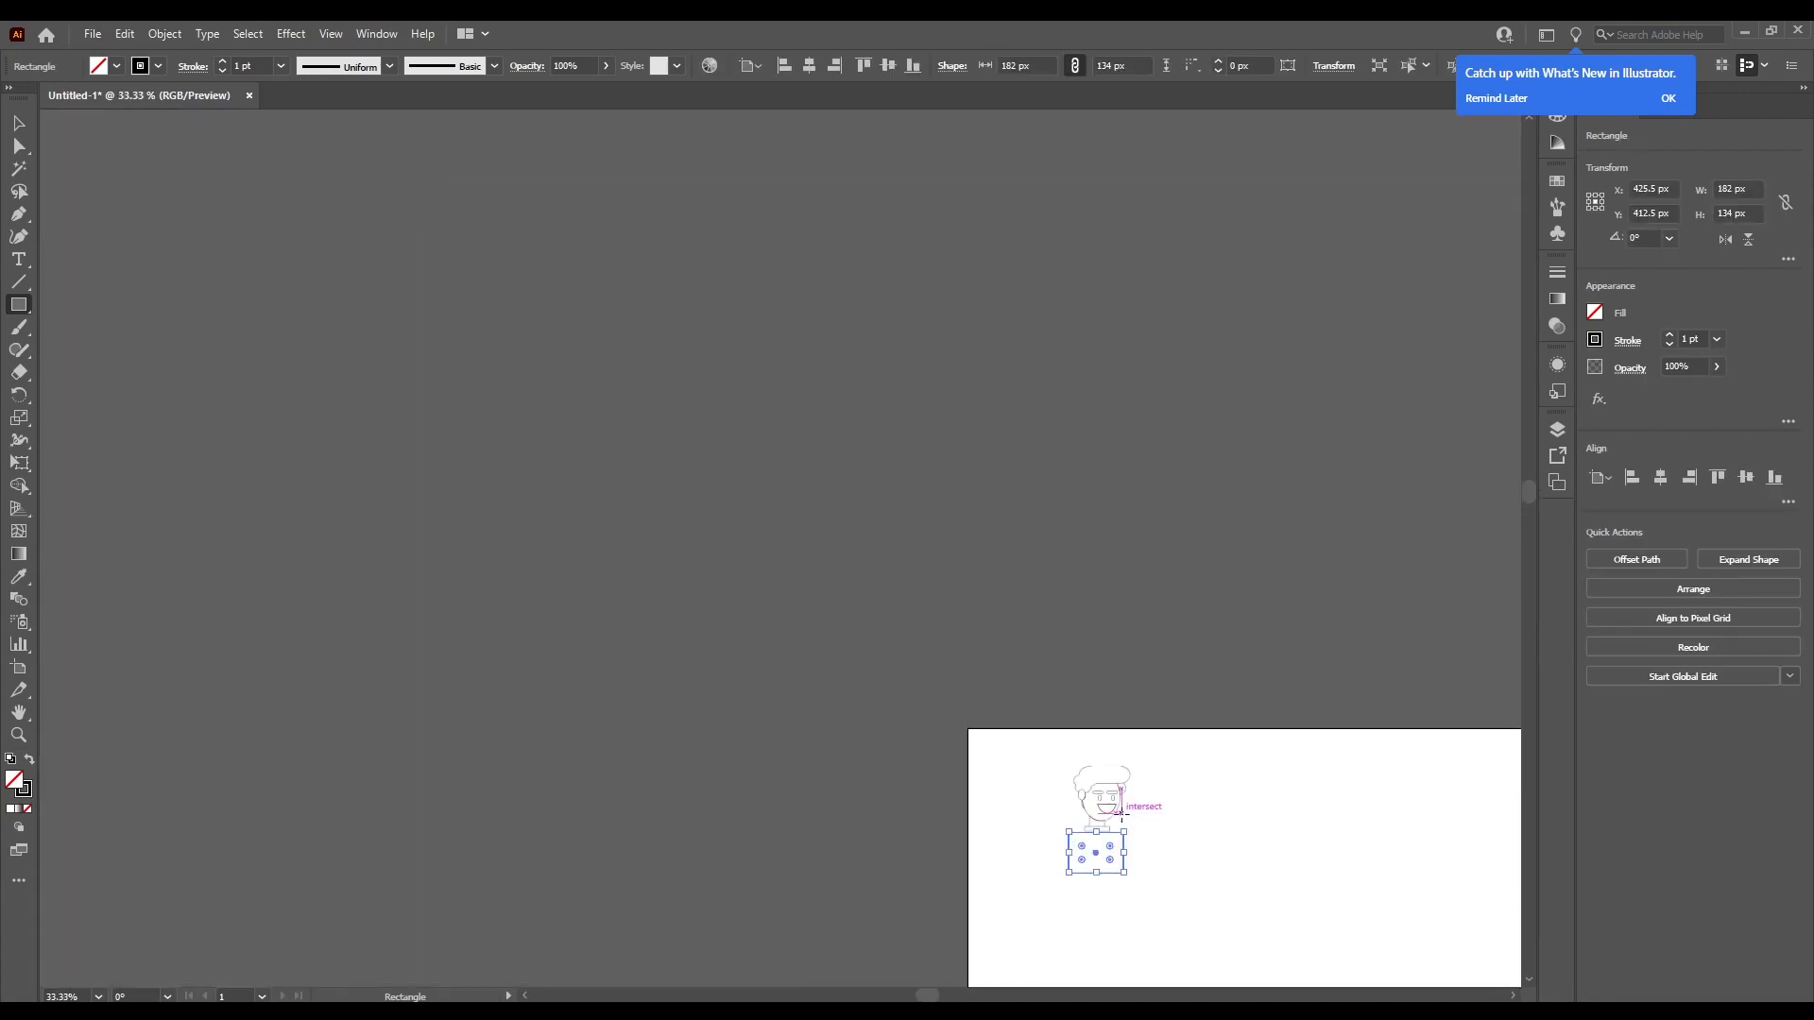
scroll(1119, 935, up, 4)
scroll(1209, 732, down, 2)
scroll(1270, 710, up, 1)
drag(1276, 709, 954, 648)
scroll(718, 604, up, 2)
drag(1343, 701, 1051, 857)
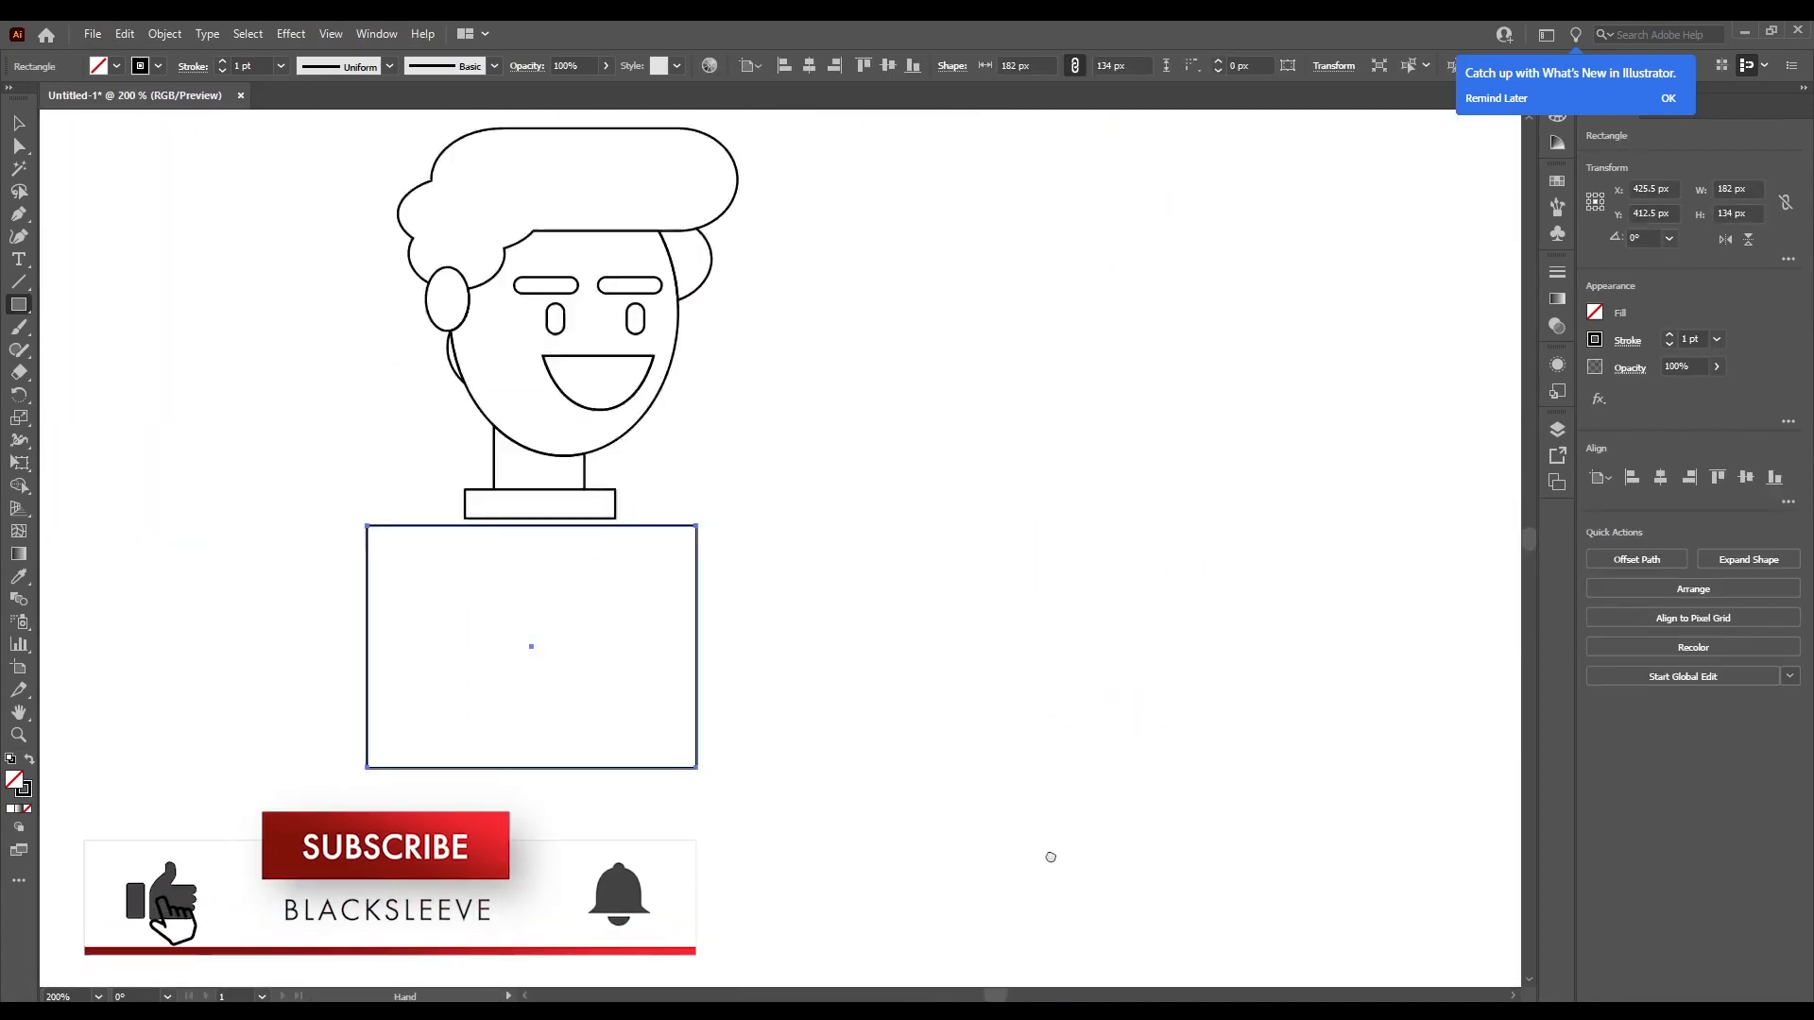
scroll(1051, 857, down, 10)
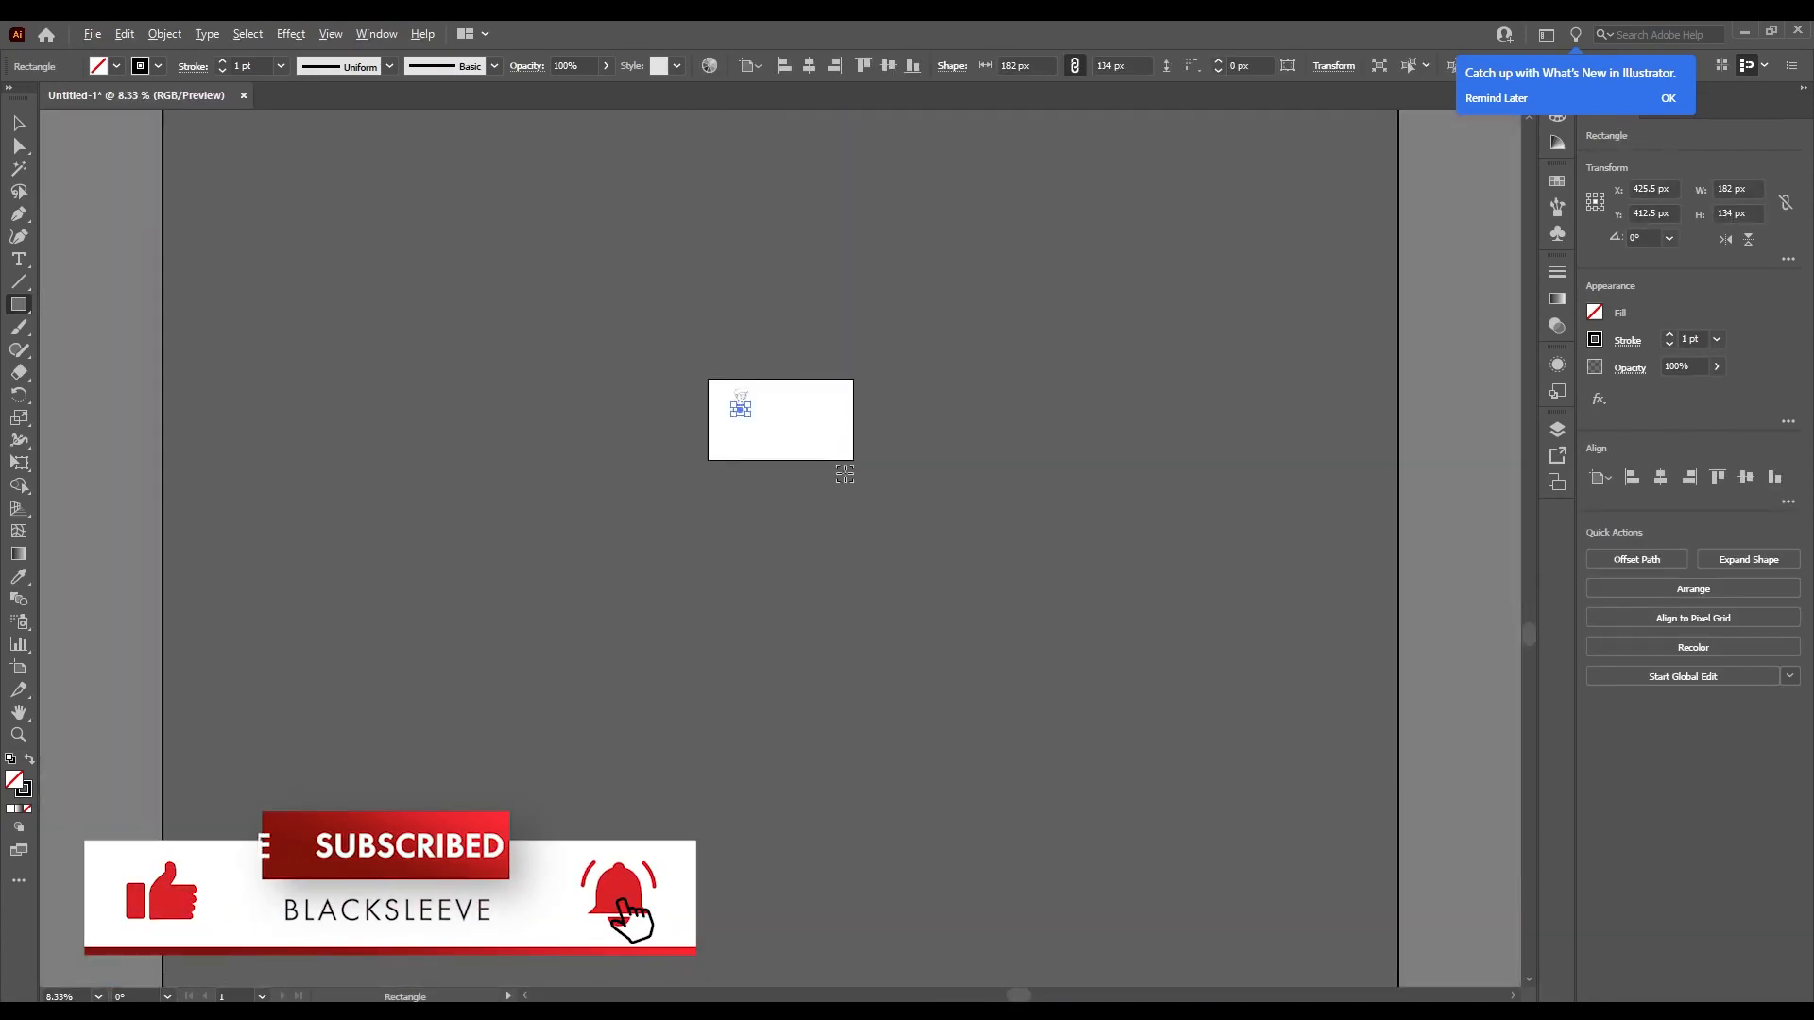
scroll(843, 475, up, 5)
scroll(361, 399, down, 1)
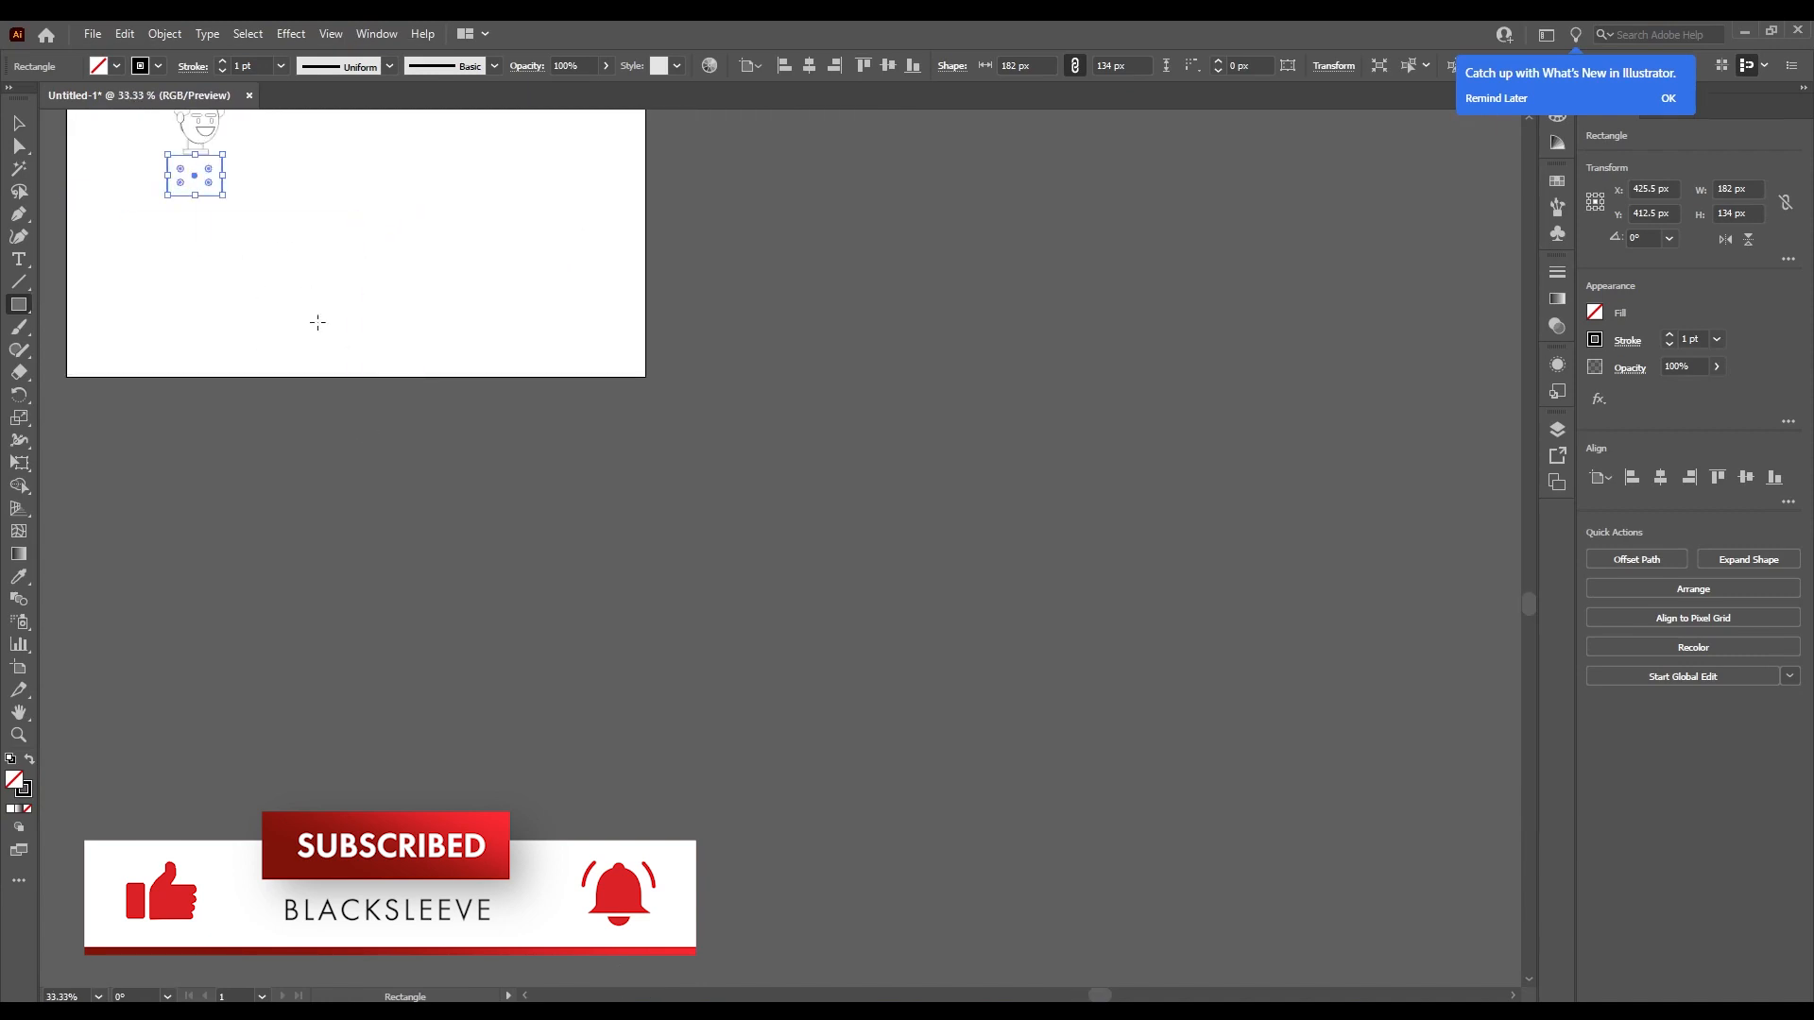
drag(317, 322, 806, 652)
scroll(733, 484, up, 4)
key(v)
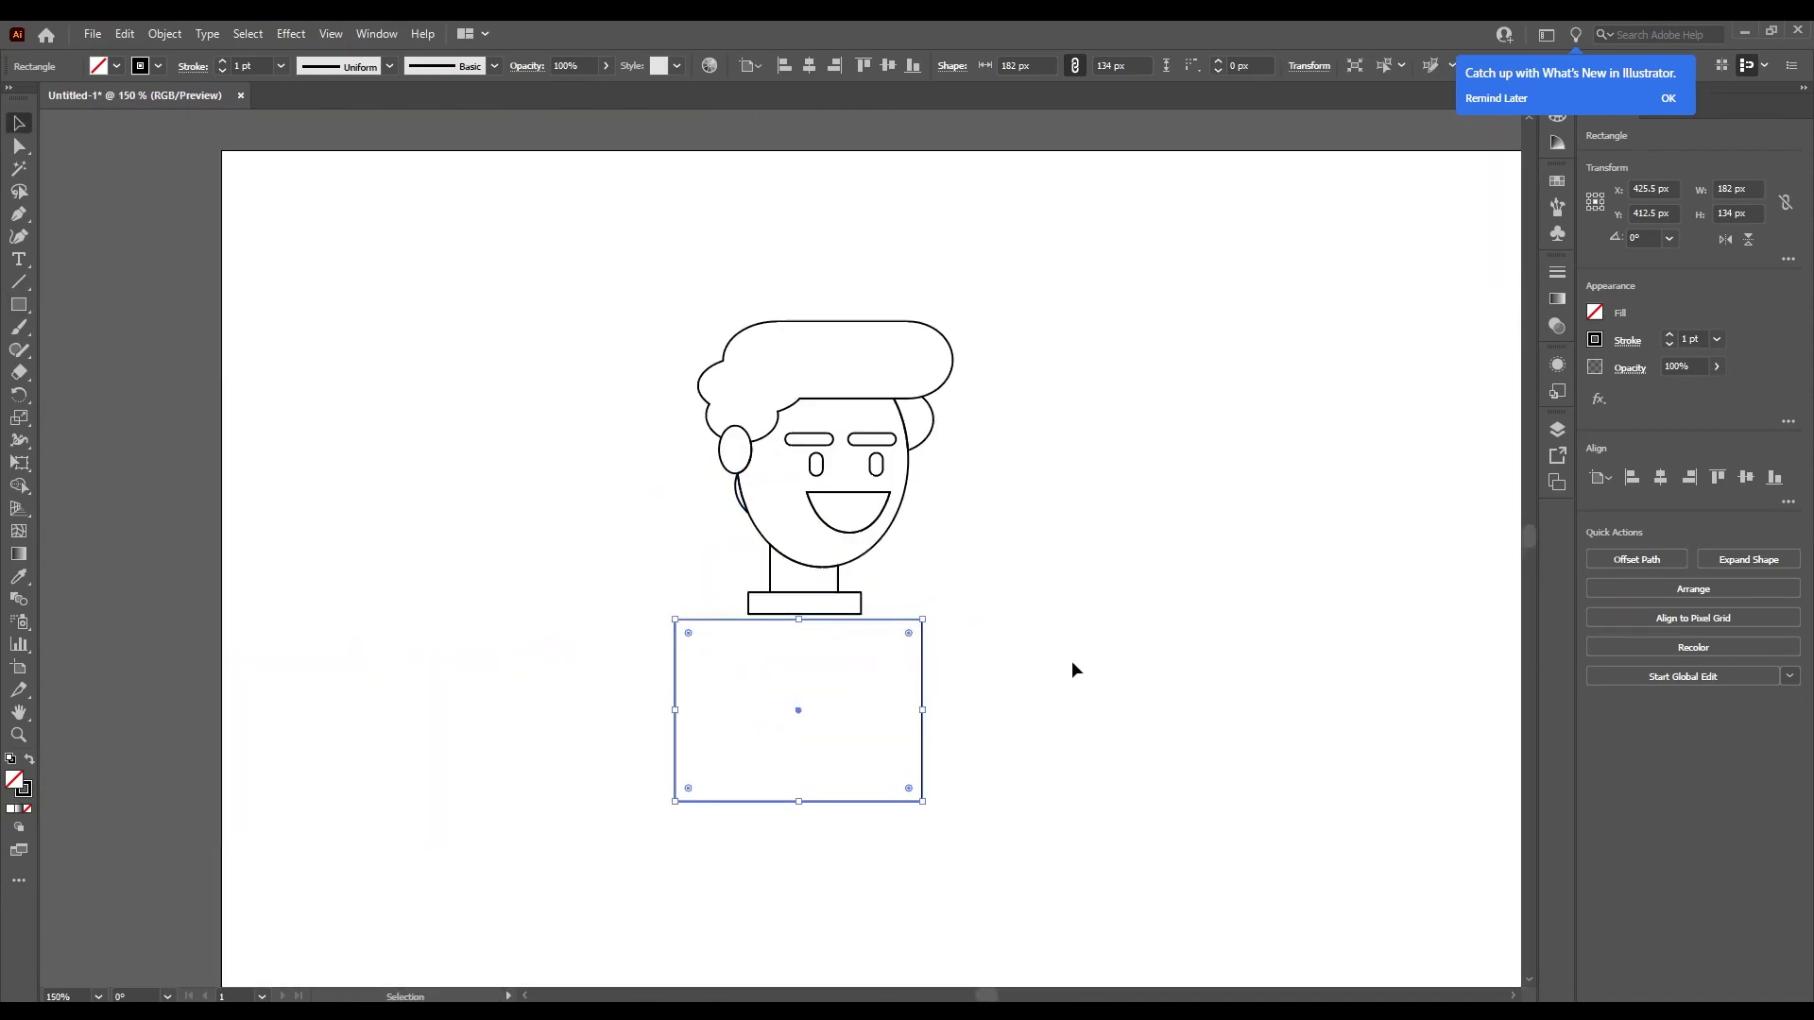
click(1072, 670)
scroll(1072, 670, down, 1)
scroll(939, 731, up, 1)
Nudge the torso rectangle 4 px right and 5 px up so it meets the collar's lower edge.
click(869, 518)
key(Right)
key(Right)
key(Right)
key(Right)
key(Up)
key(Up)
key(Up)
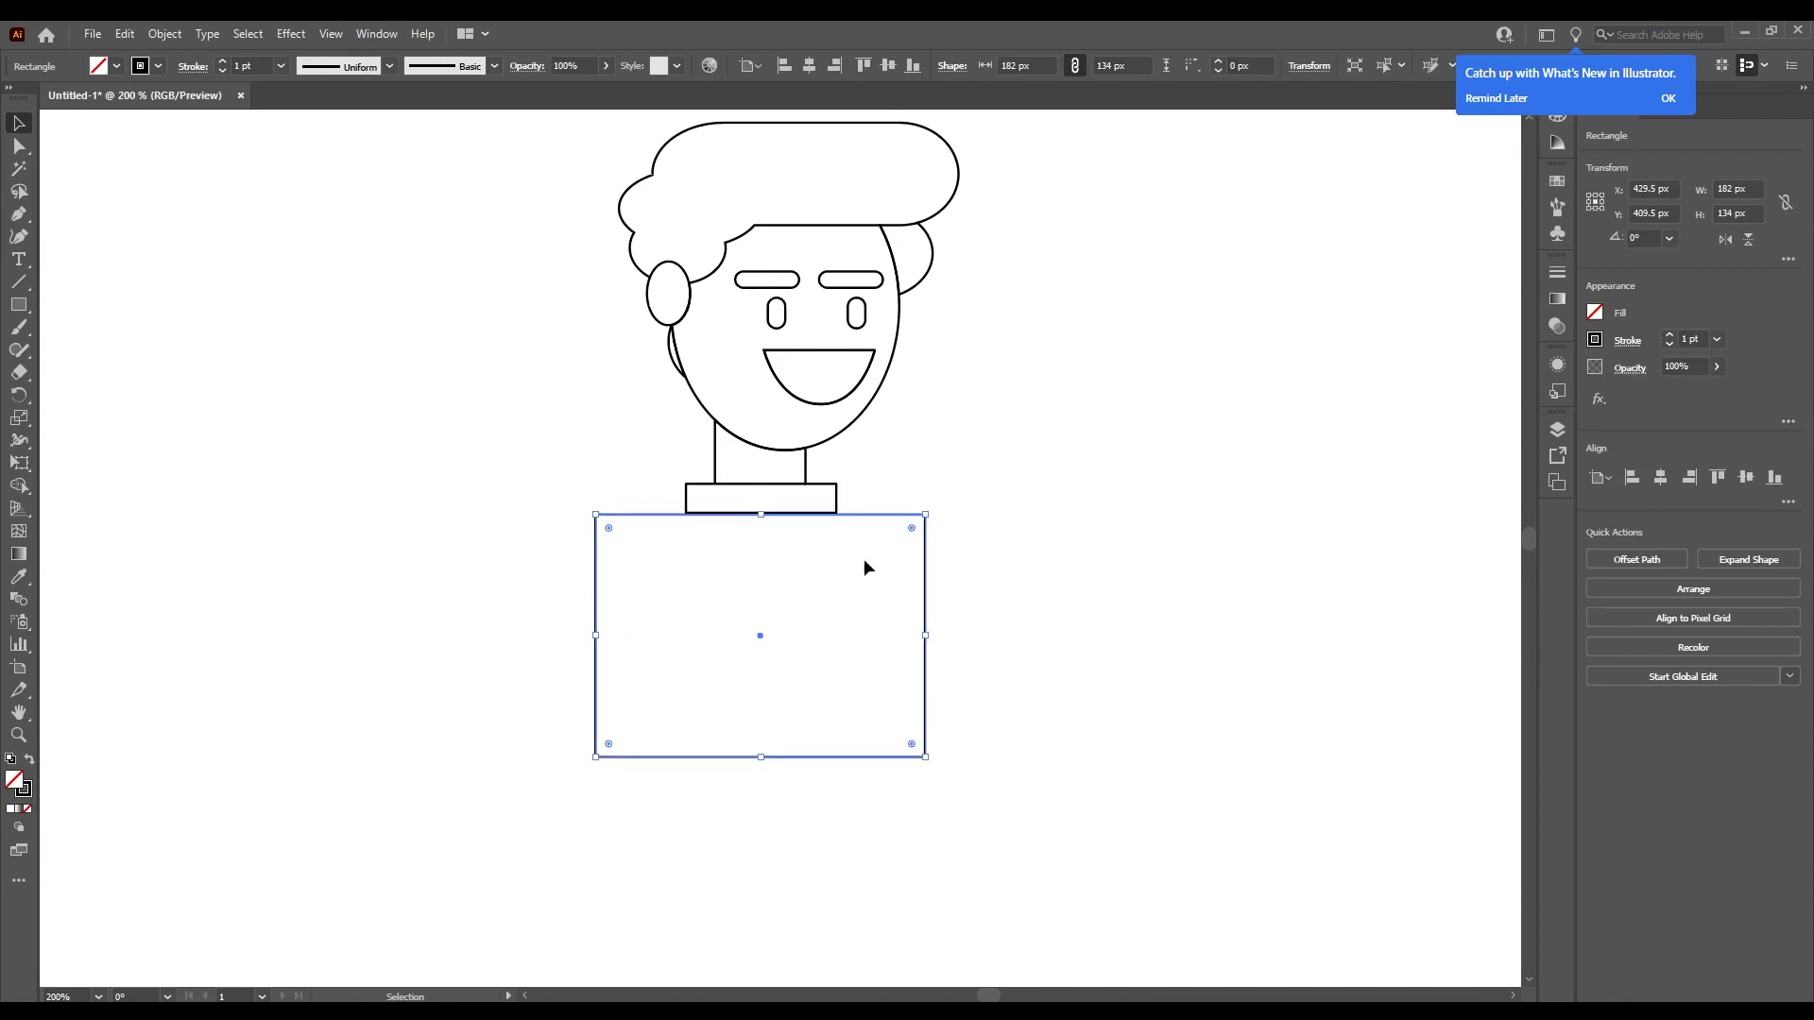
scroll(779, 595, up, 2)
click(992, 449)
click(977, 473)
key(Up)
key(Up)
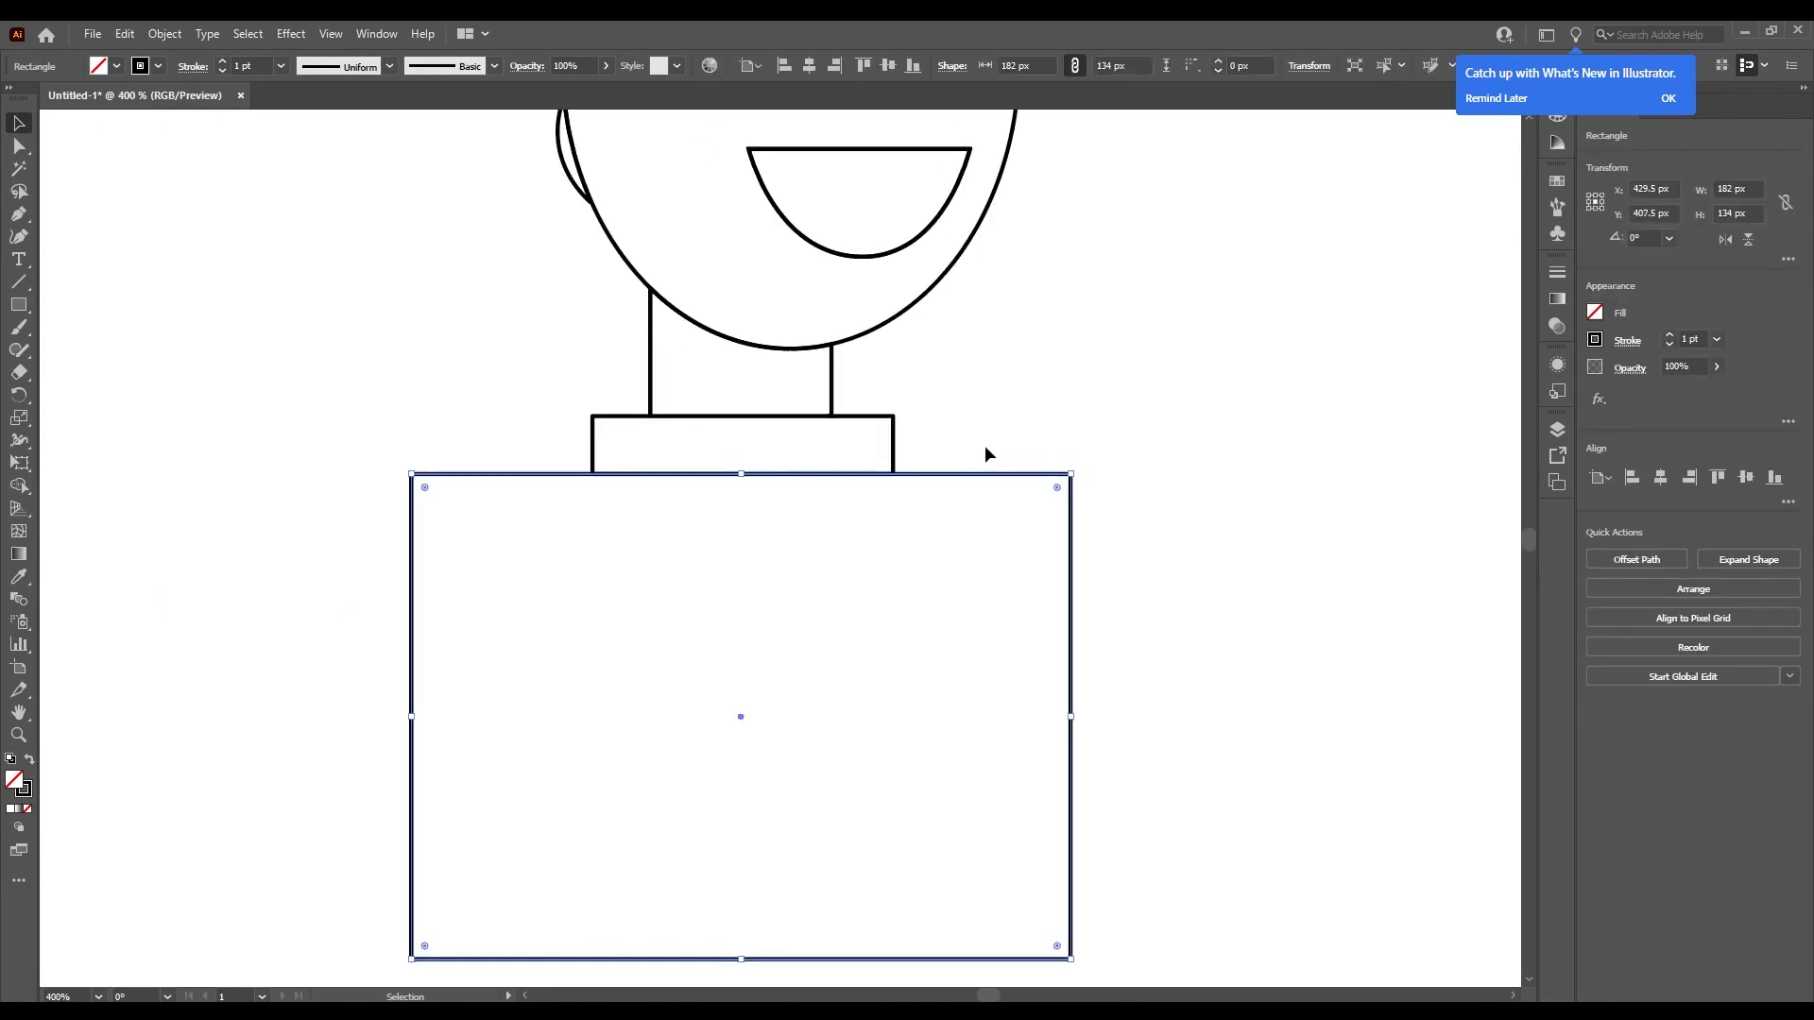
click(985, 447)
scroll(1045, 519, down, 3)
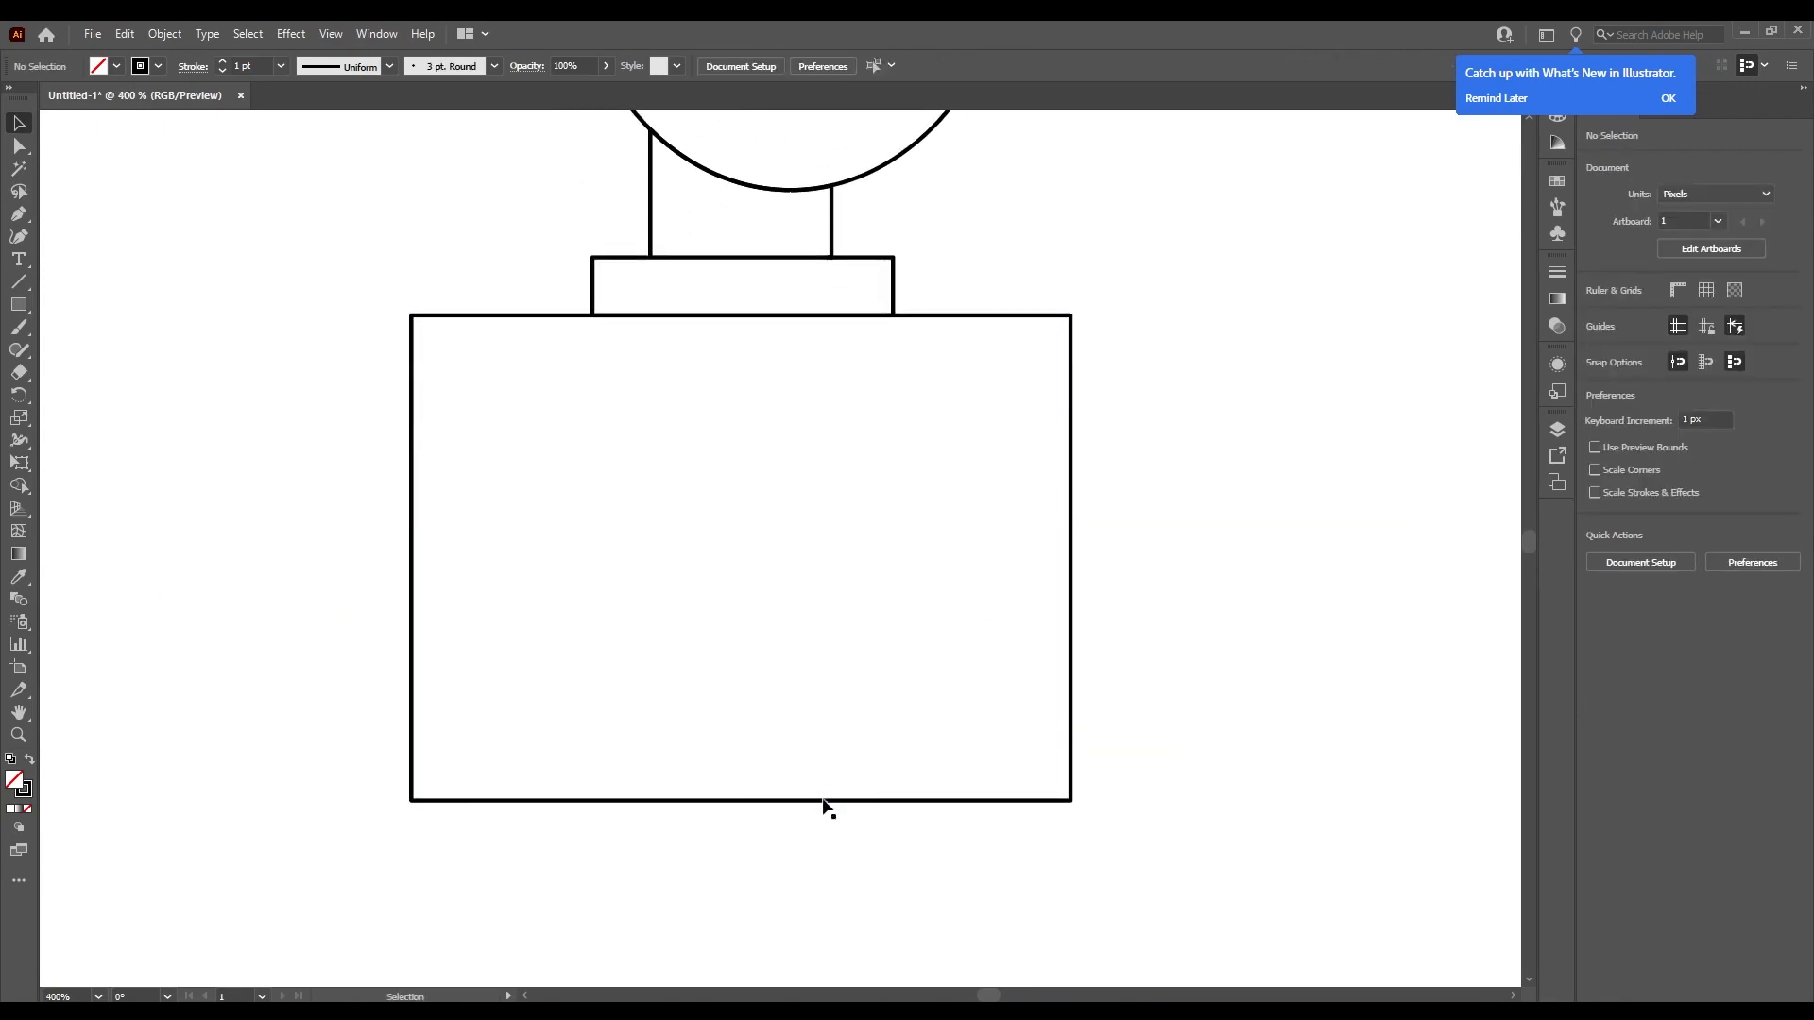
Lengthen the torso rectangle downward and narrow it to about 159 by 195 px.
click(823, 800)
scroll(829, 801, down, 6)
drag(786, 711, 792, 819)
drag(956, 637, 927, 668)
drag(627, 648, 644, 645)
key(ctrl+z)
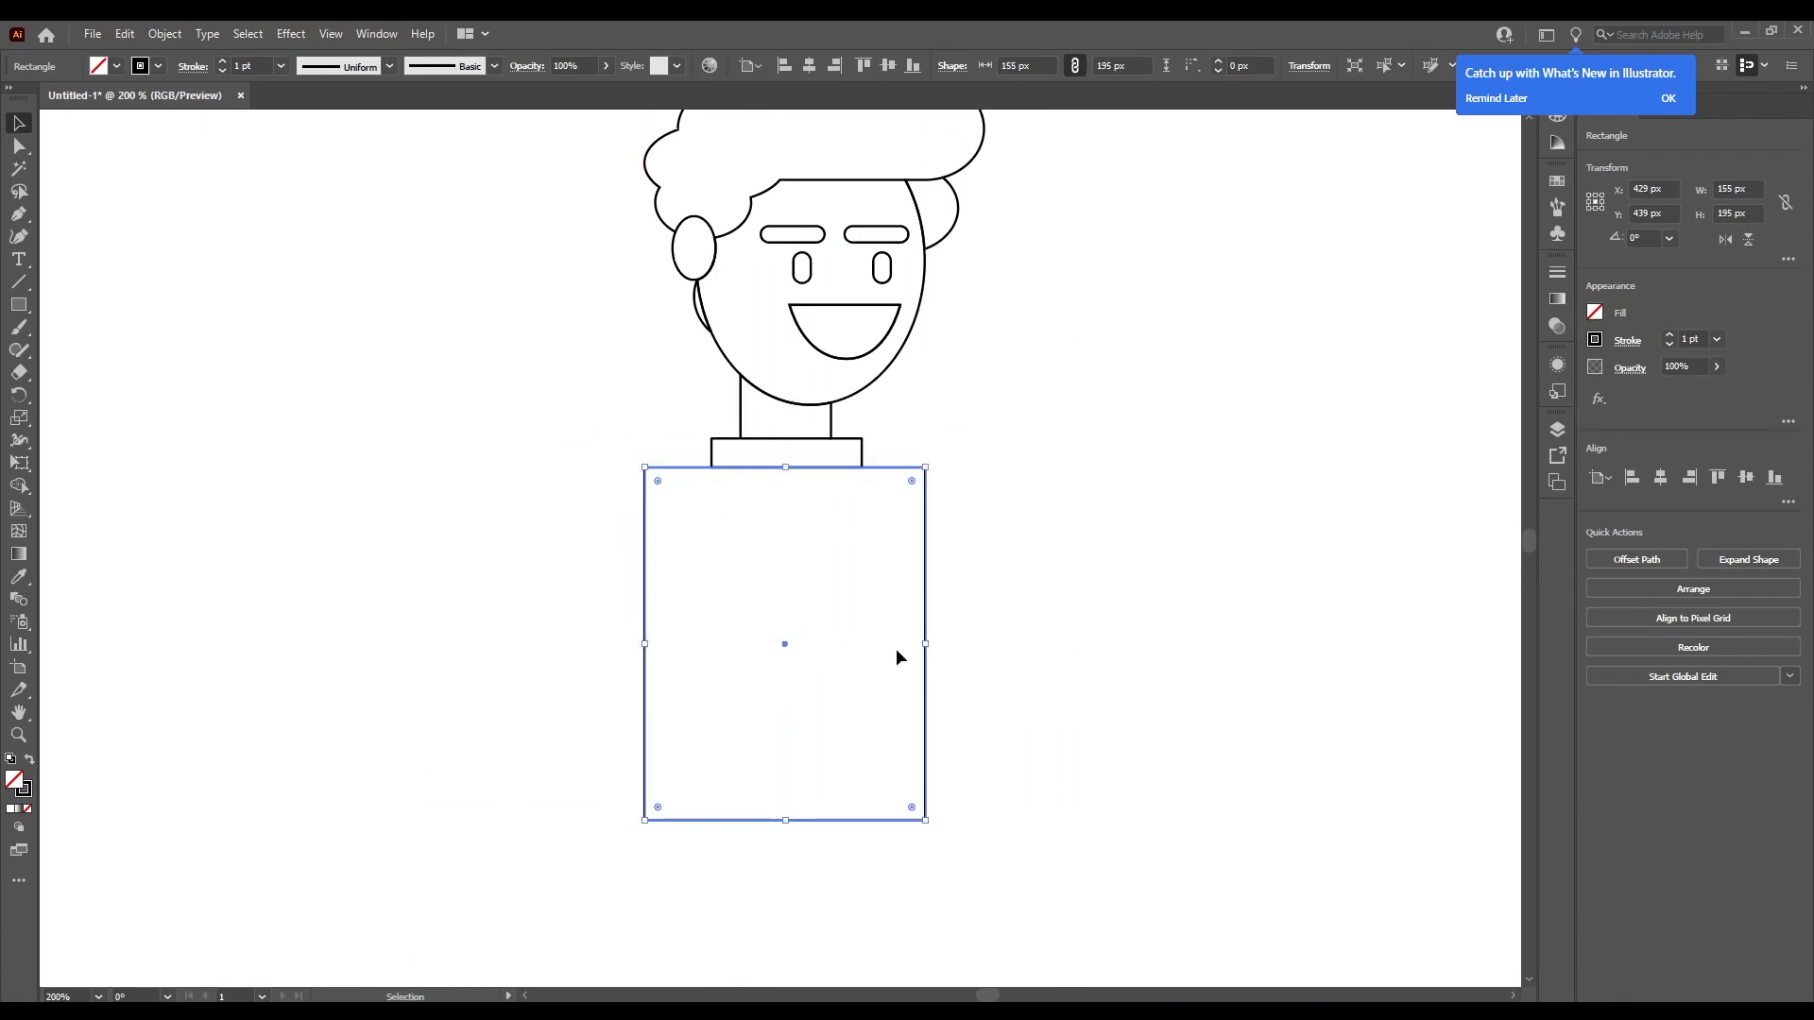
drag(925, 643, 932, 644)
click(981, 626)
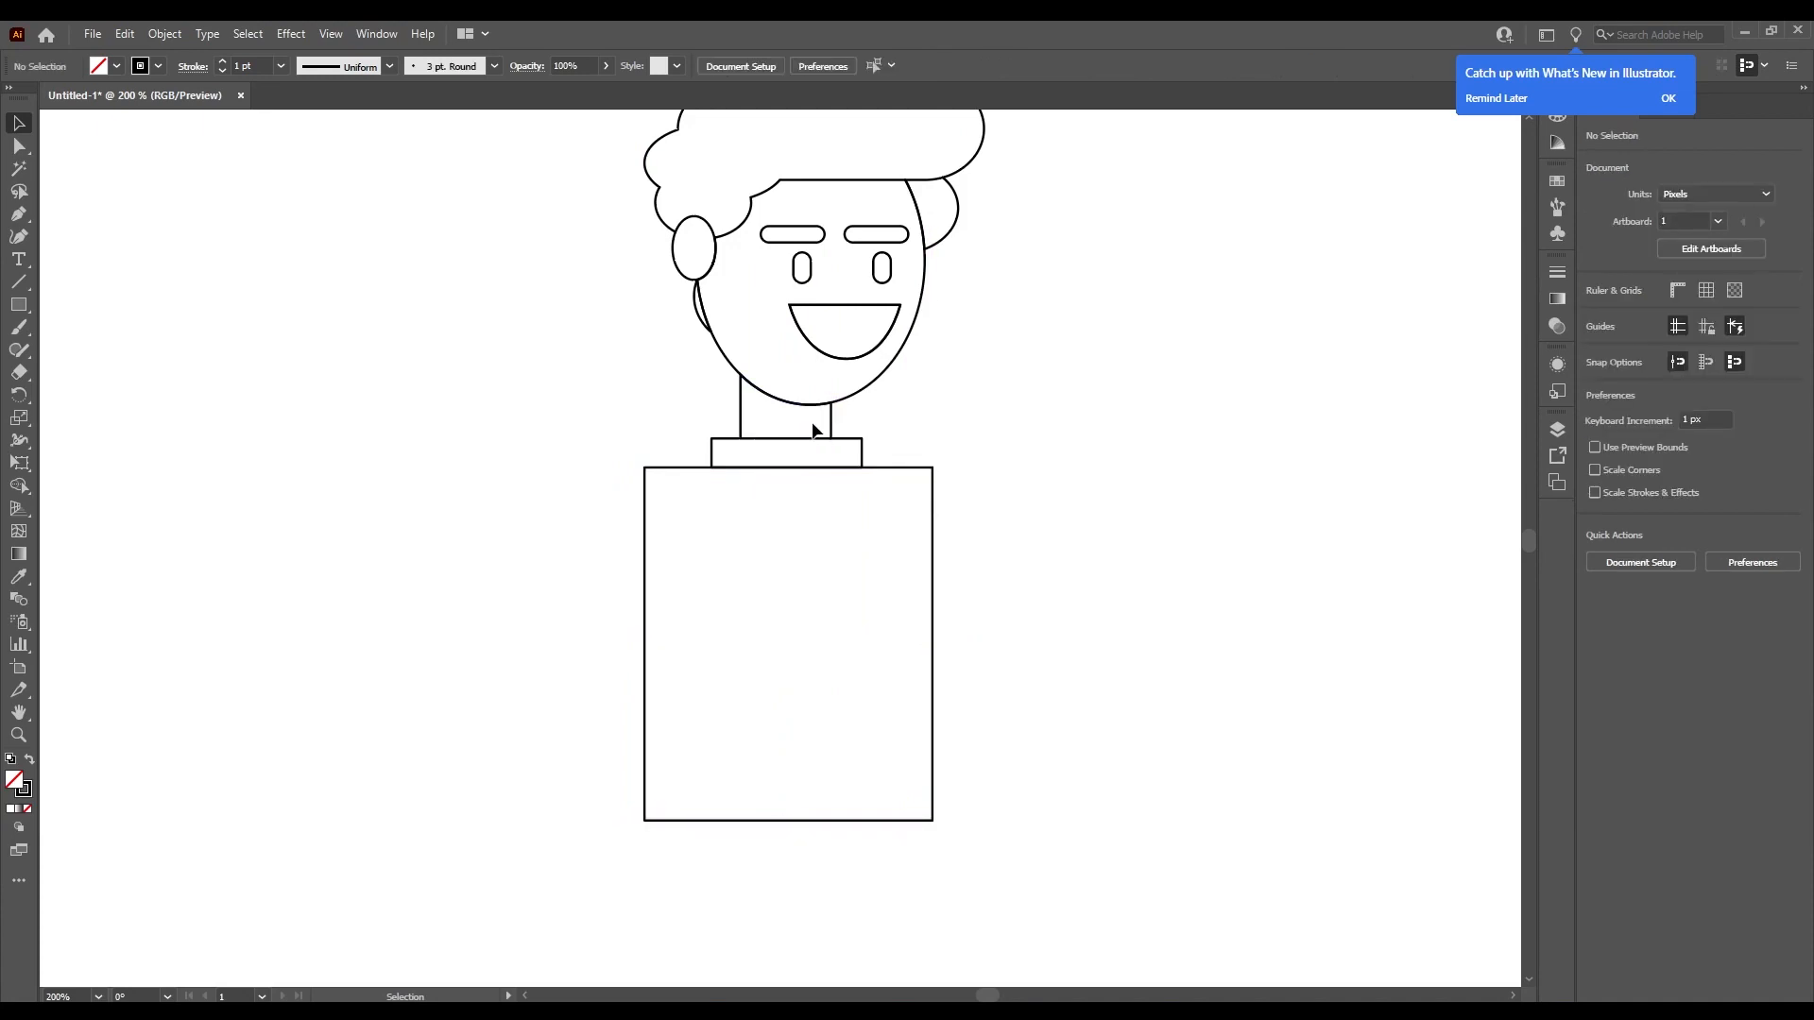
scroll(1079, 303, up, 2)
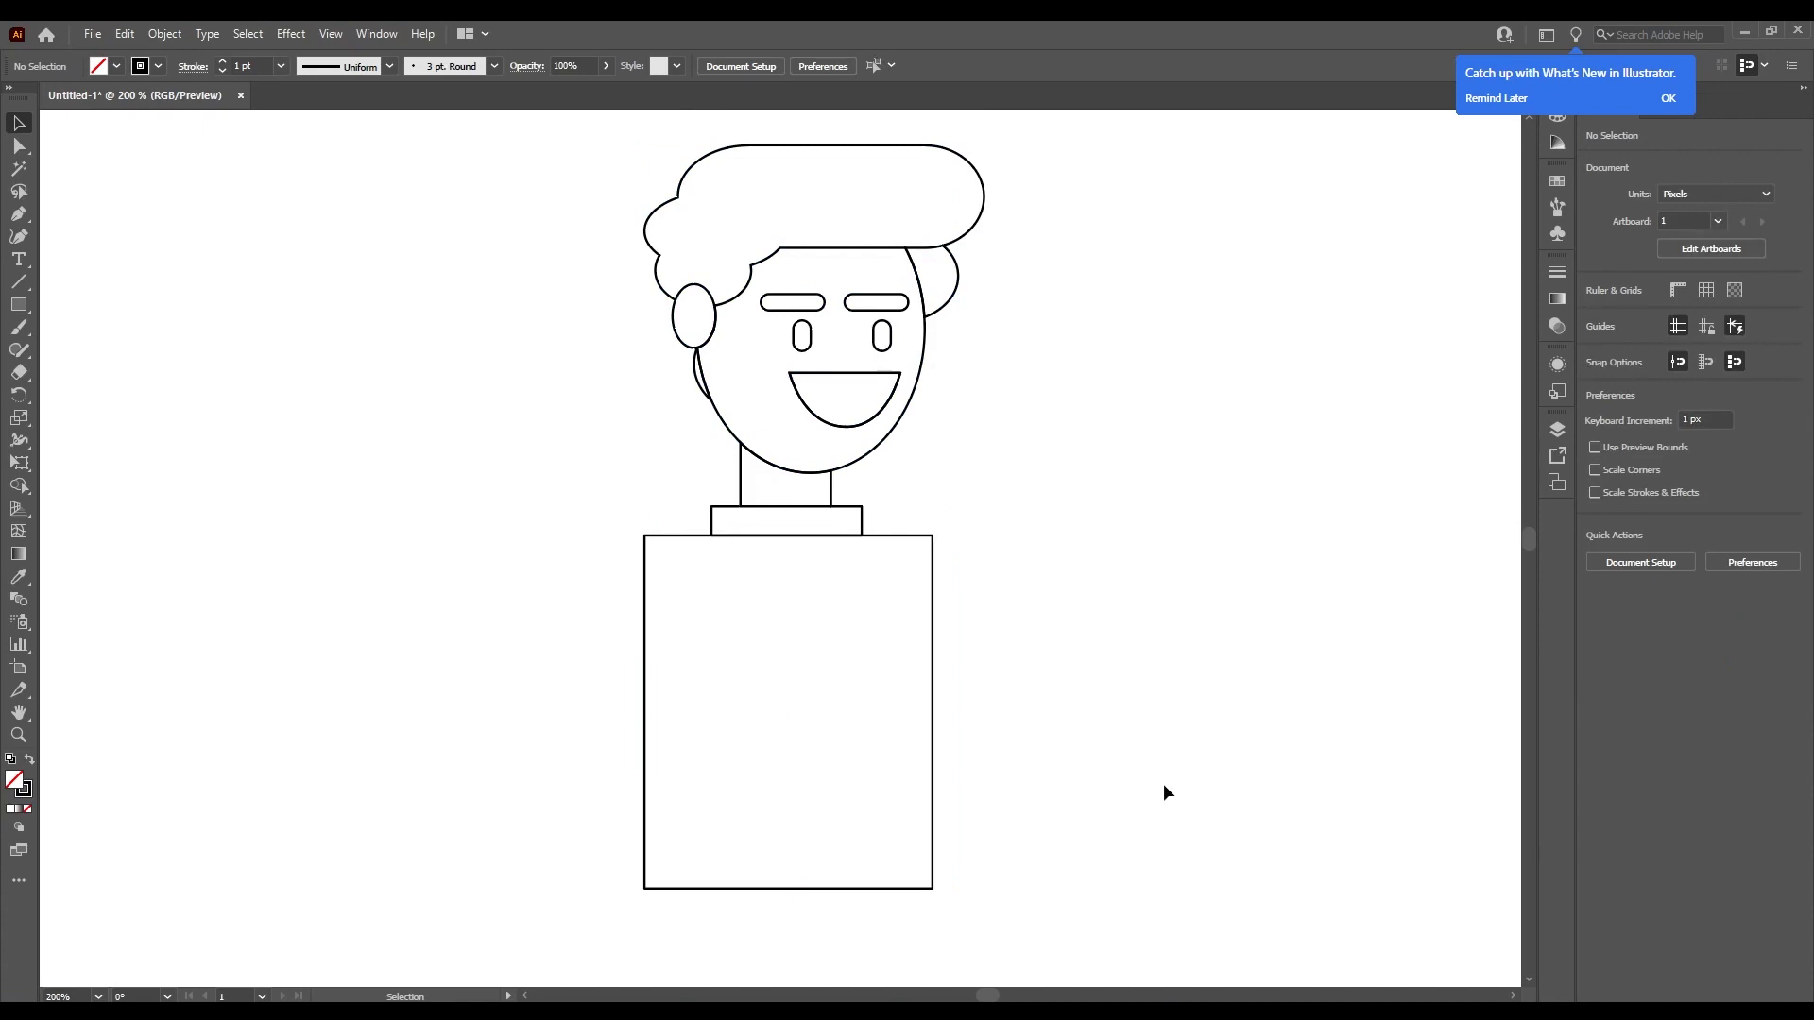
scroll(1102, 519, down, 3)
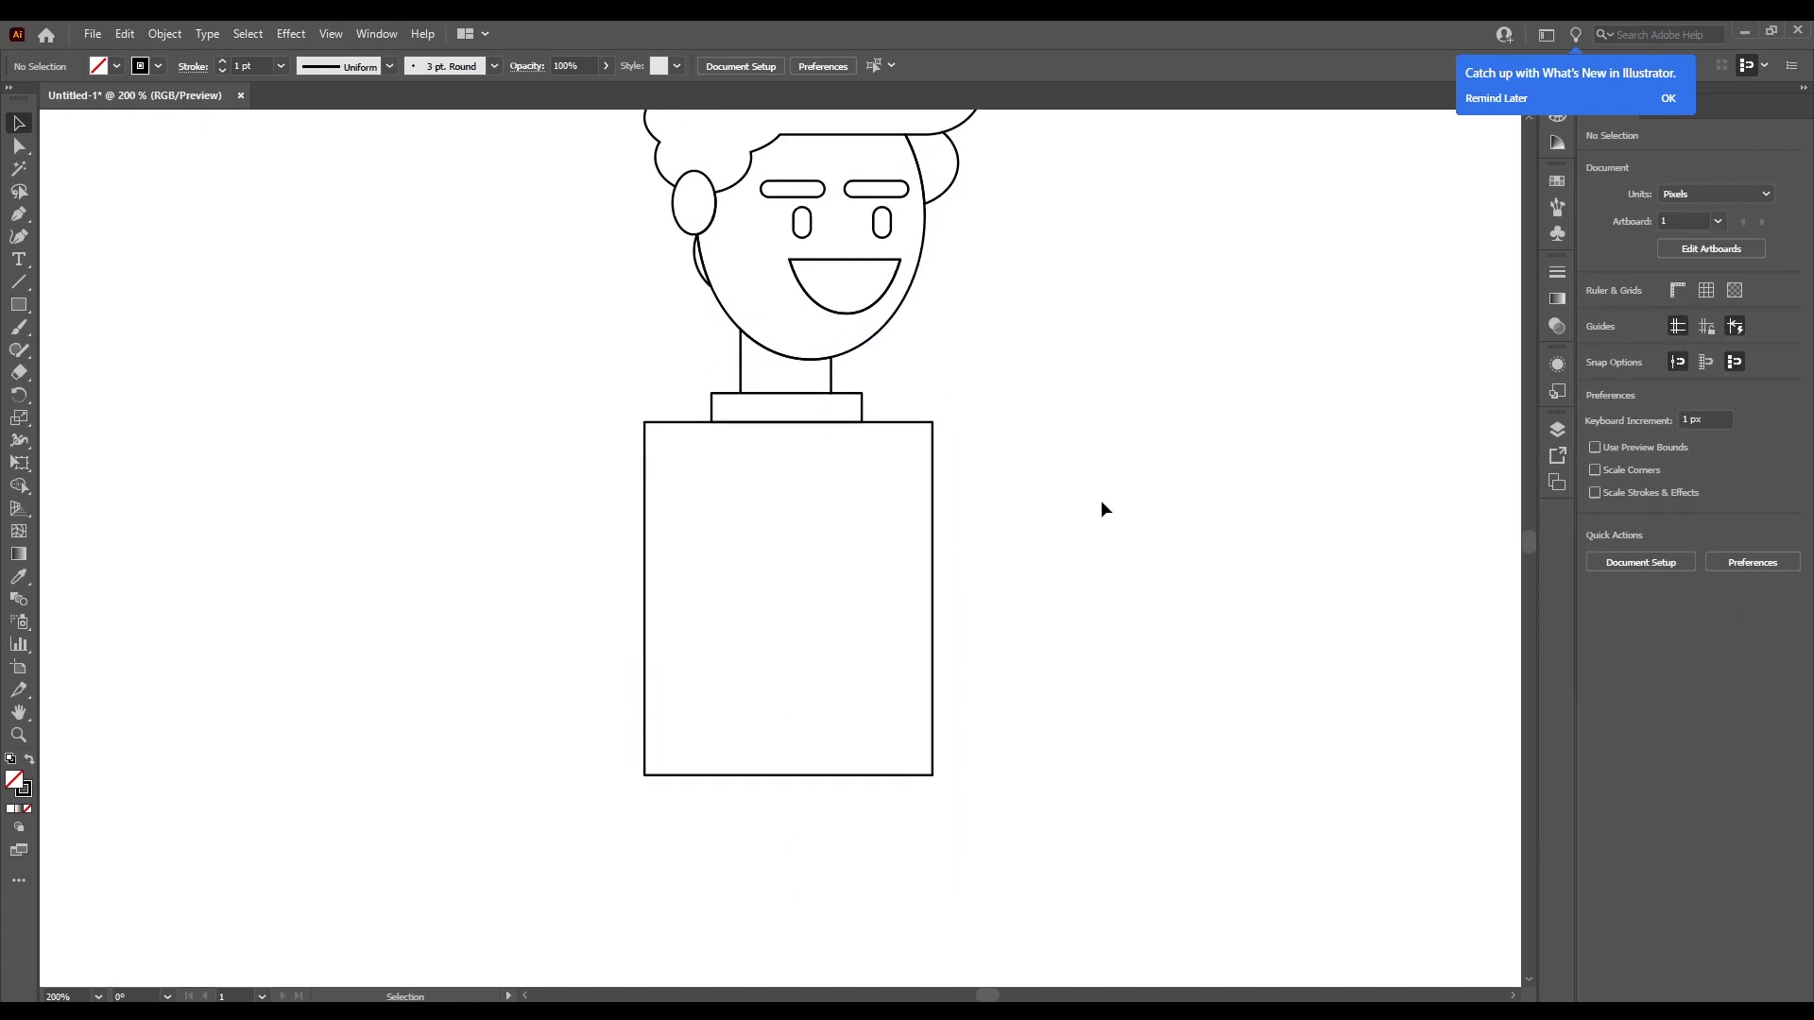
click(818, 774)
drag(947, 599, 1097, 575)
key(ctrl+z)
click(1039, 529)
drag(932, 449, 902, 452)
key(ctrl+z)
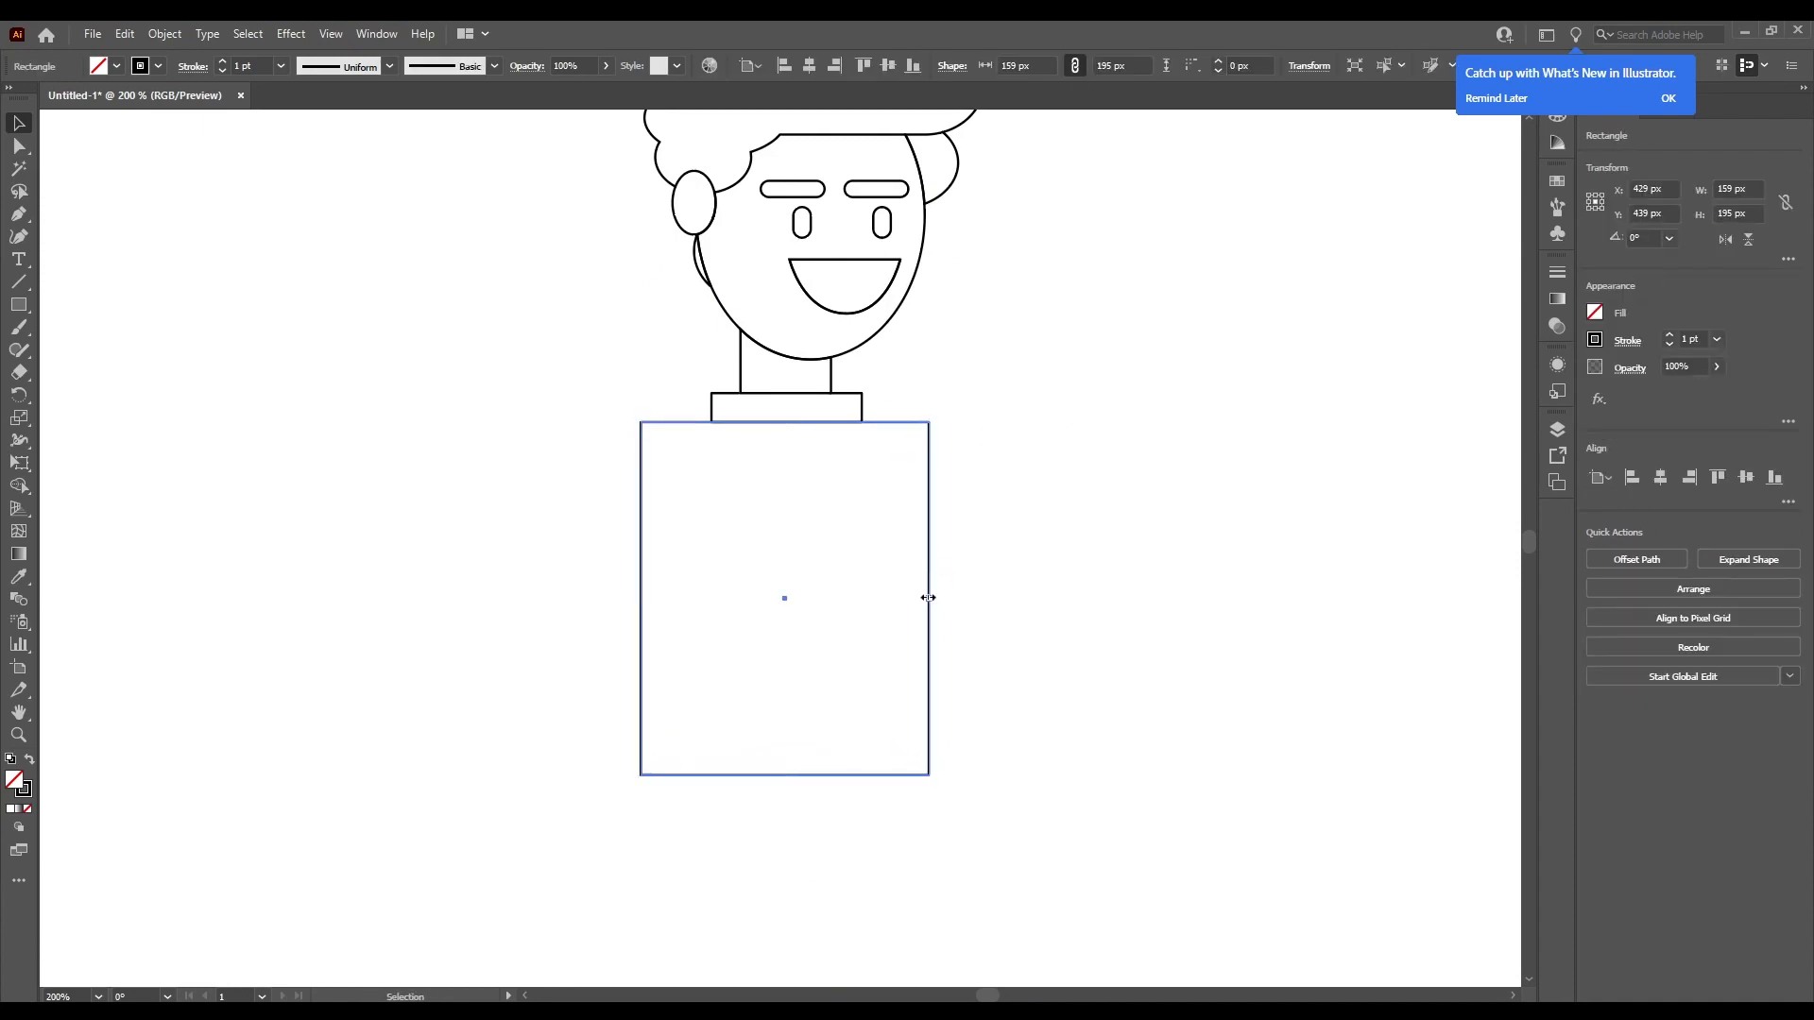
Widen the torso rectangle on both sides to about 217 px and round all four of its corners.
mouse_move(929, 597)
mouse_down()
mouse_move(963, 599)
mouse_move(929, 597)
mouse_up()
drag(641, 599, 593, 601)
drag(929, 599, 985, 599)
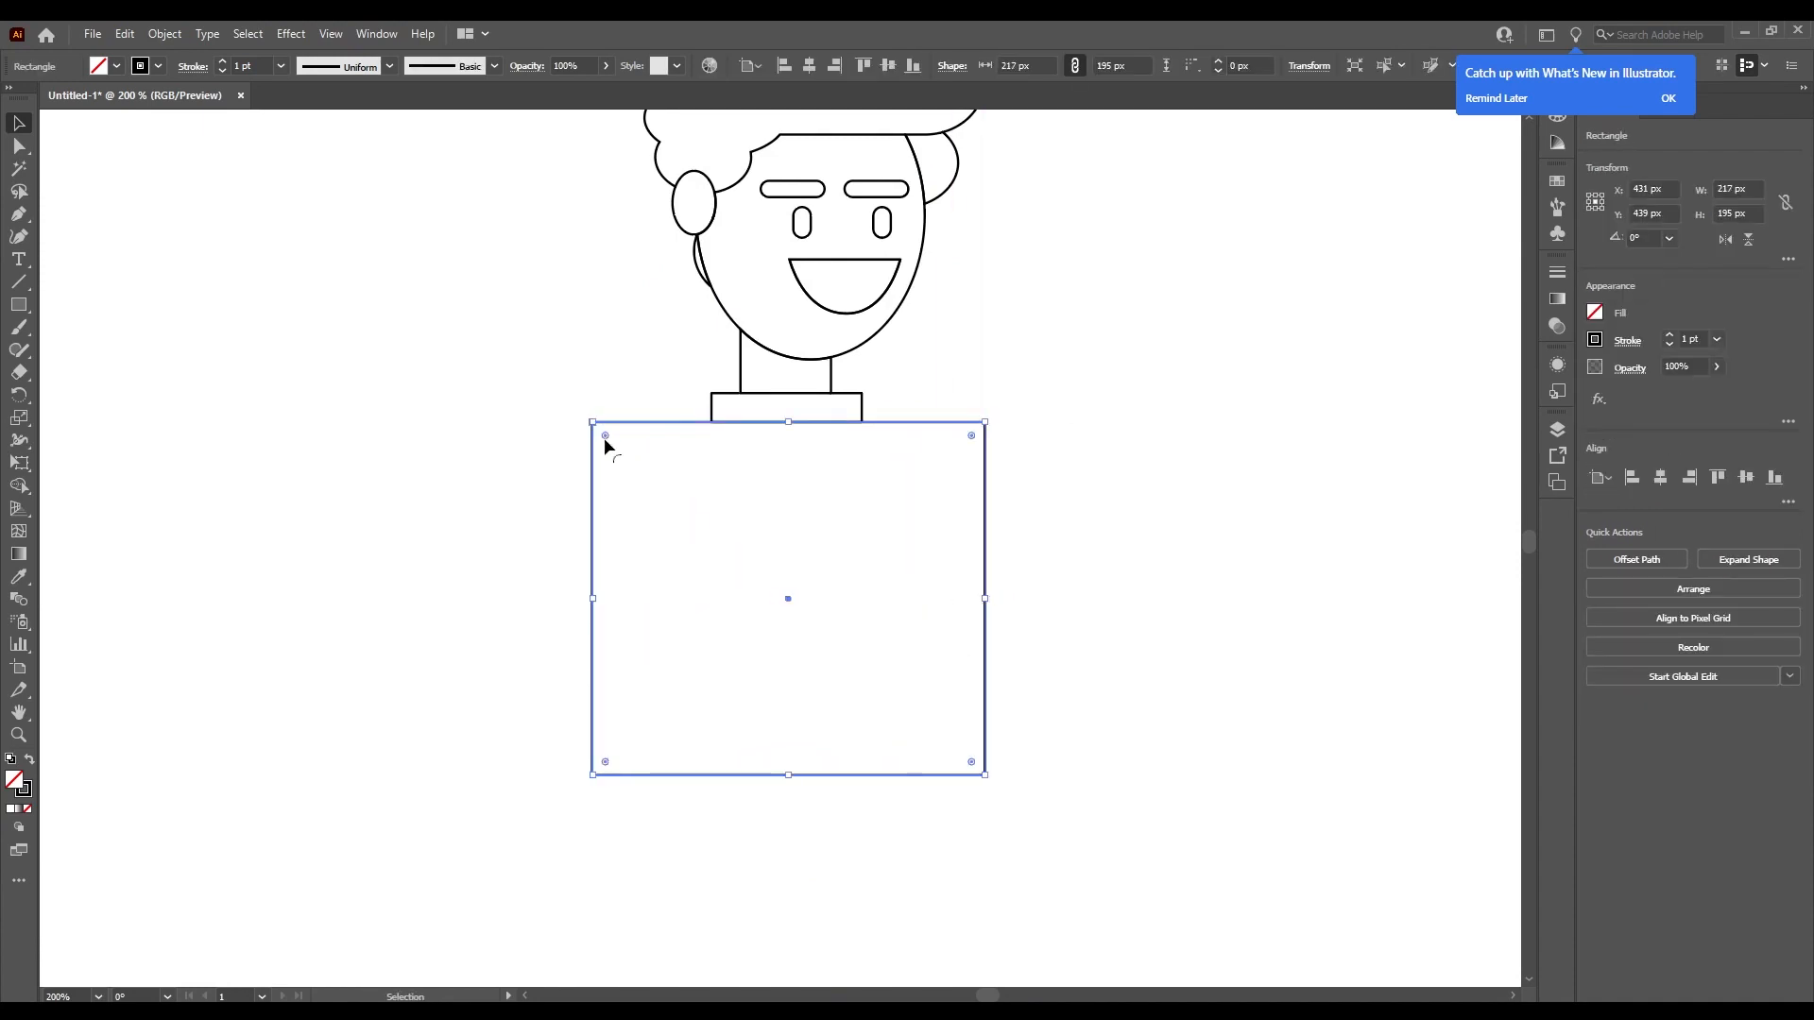
drag(604, 439, 648, 477)
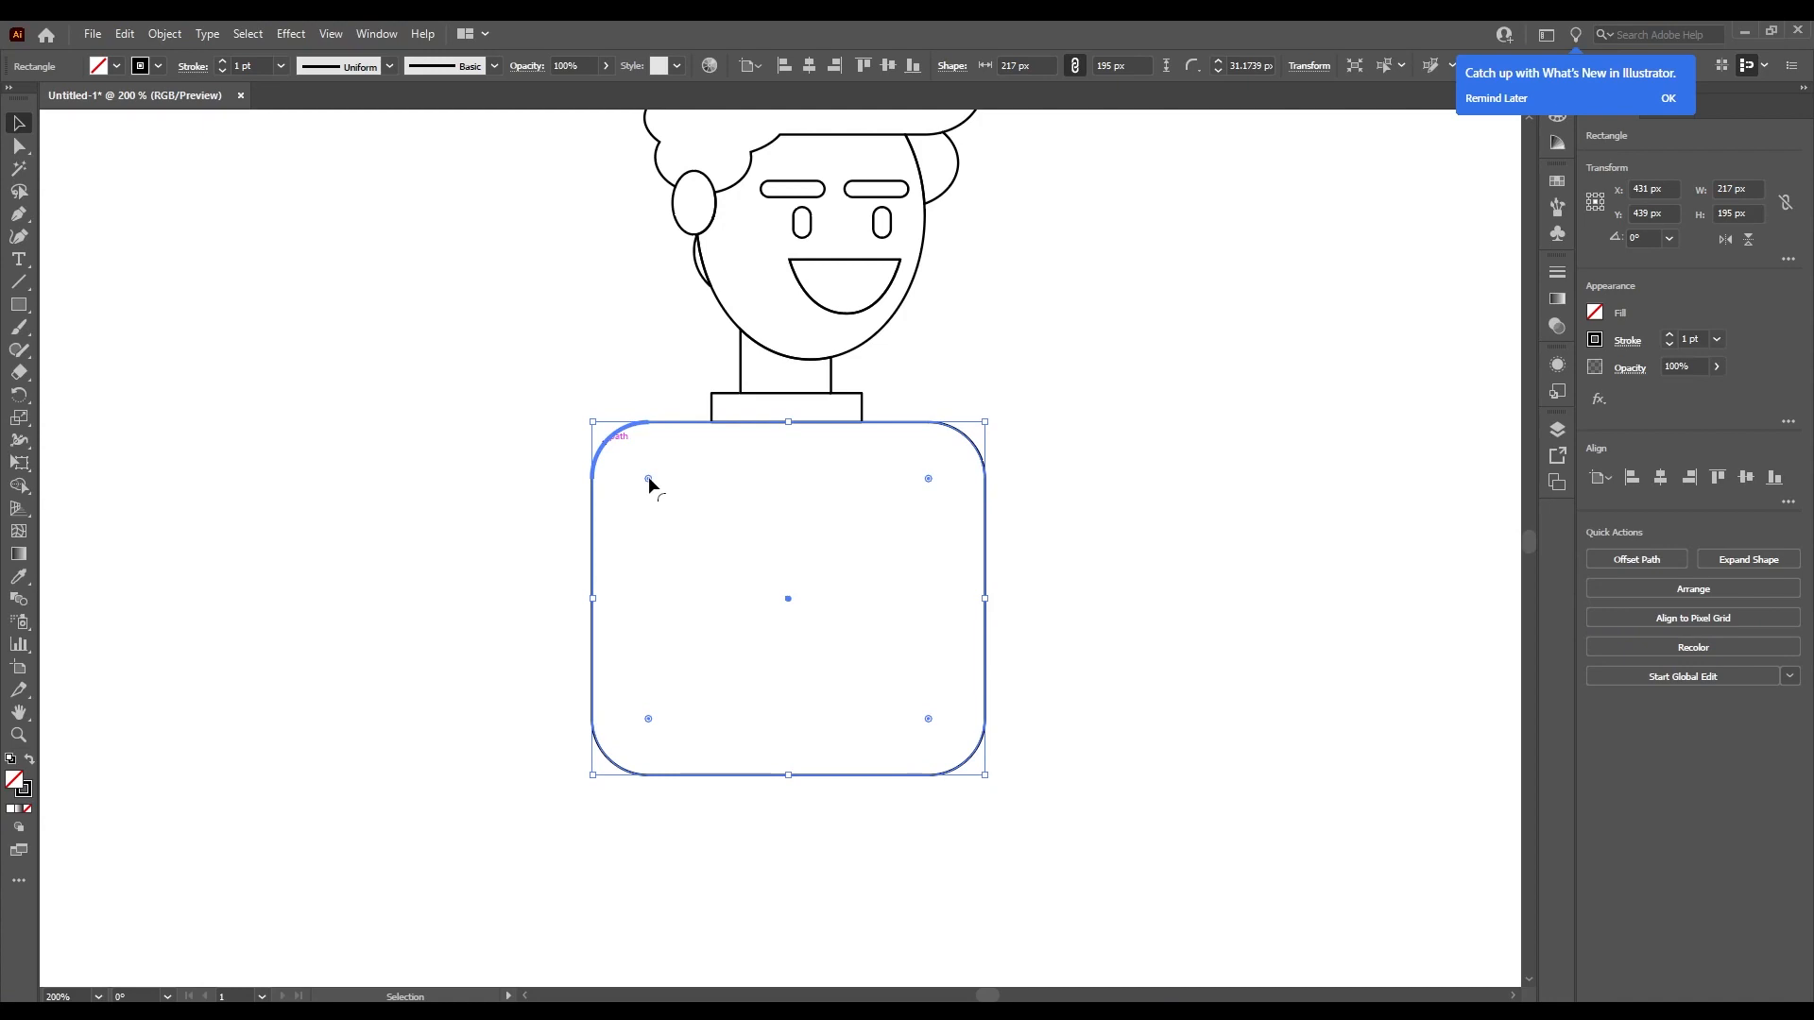
click(1260, 303)
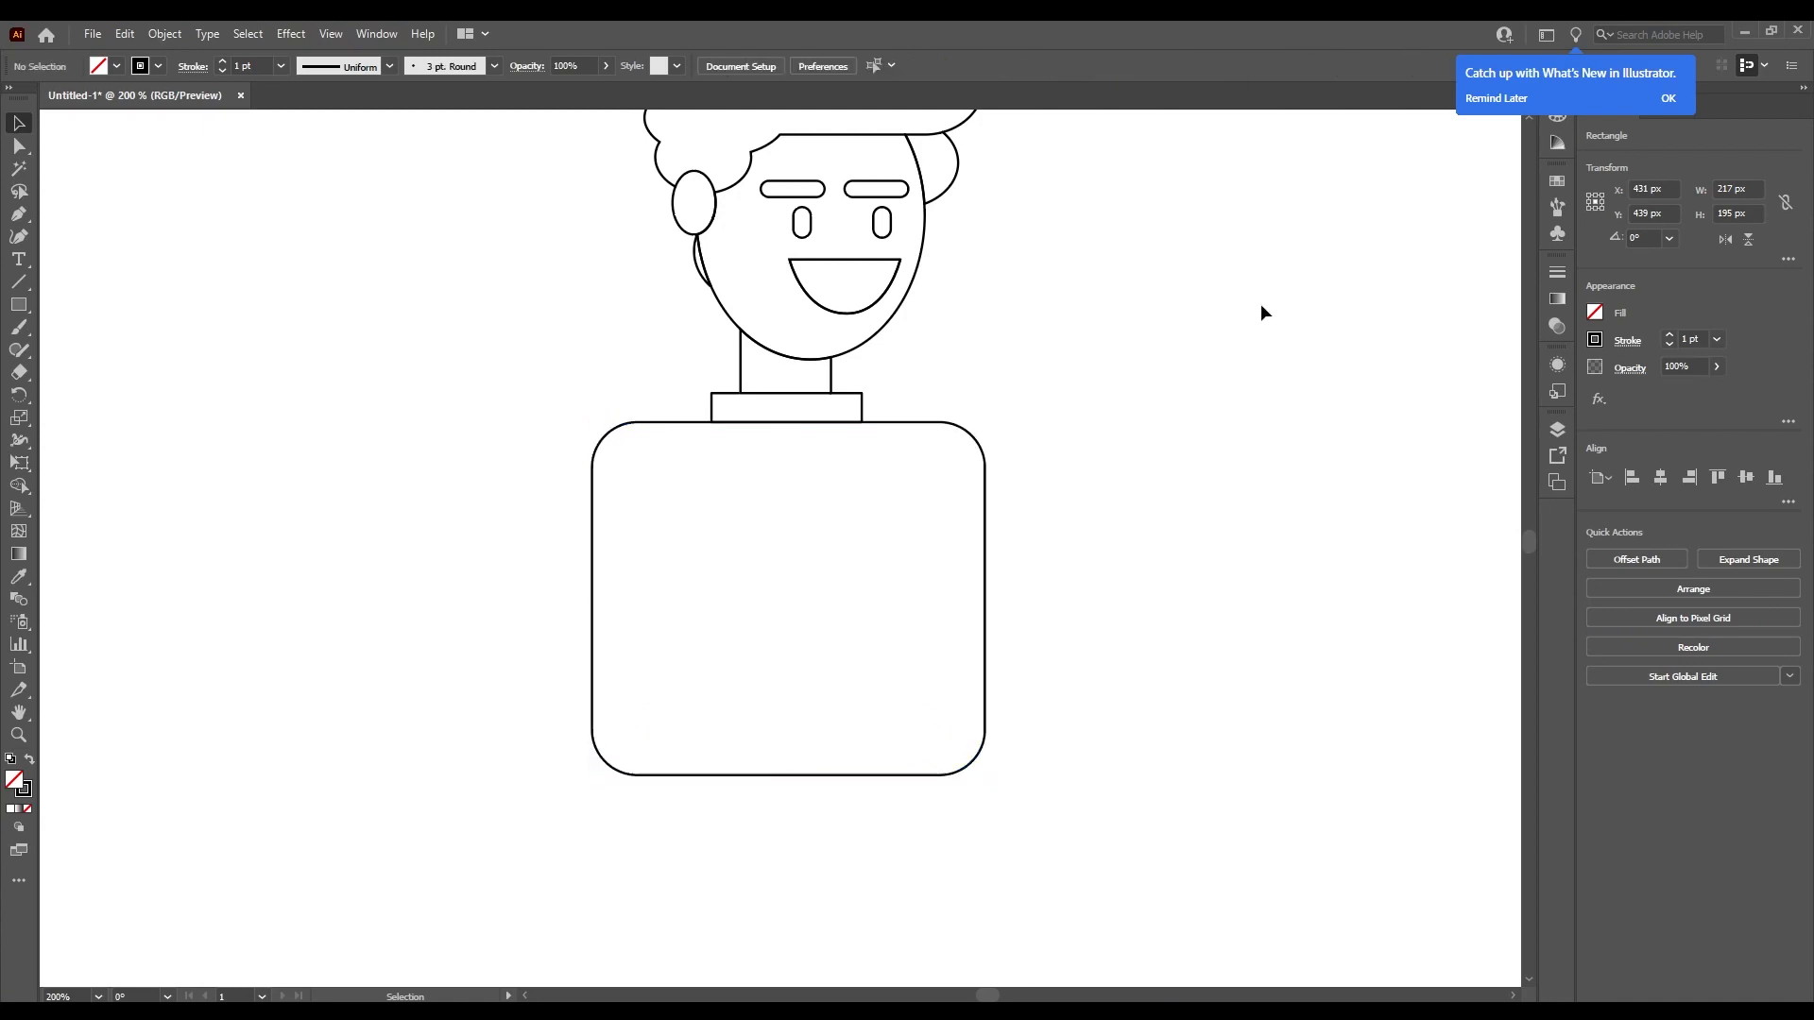
Lengthen the rounded torso downward and pull its lower edge back up slightly.
click(767, 777)
drag(788, 776, 790, 903)
click(925, 758)
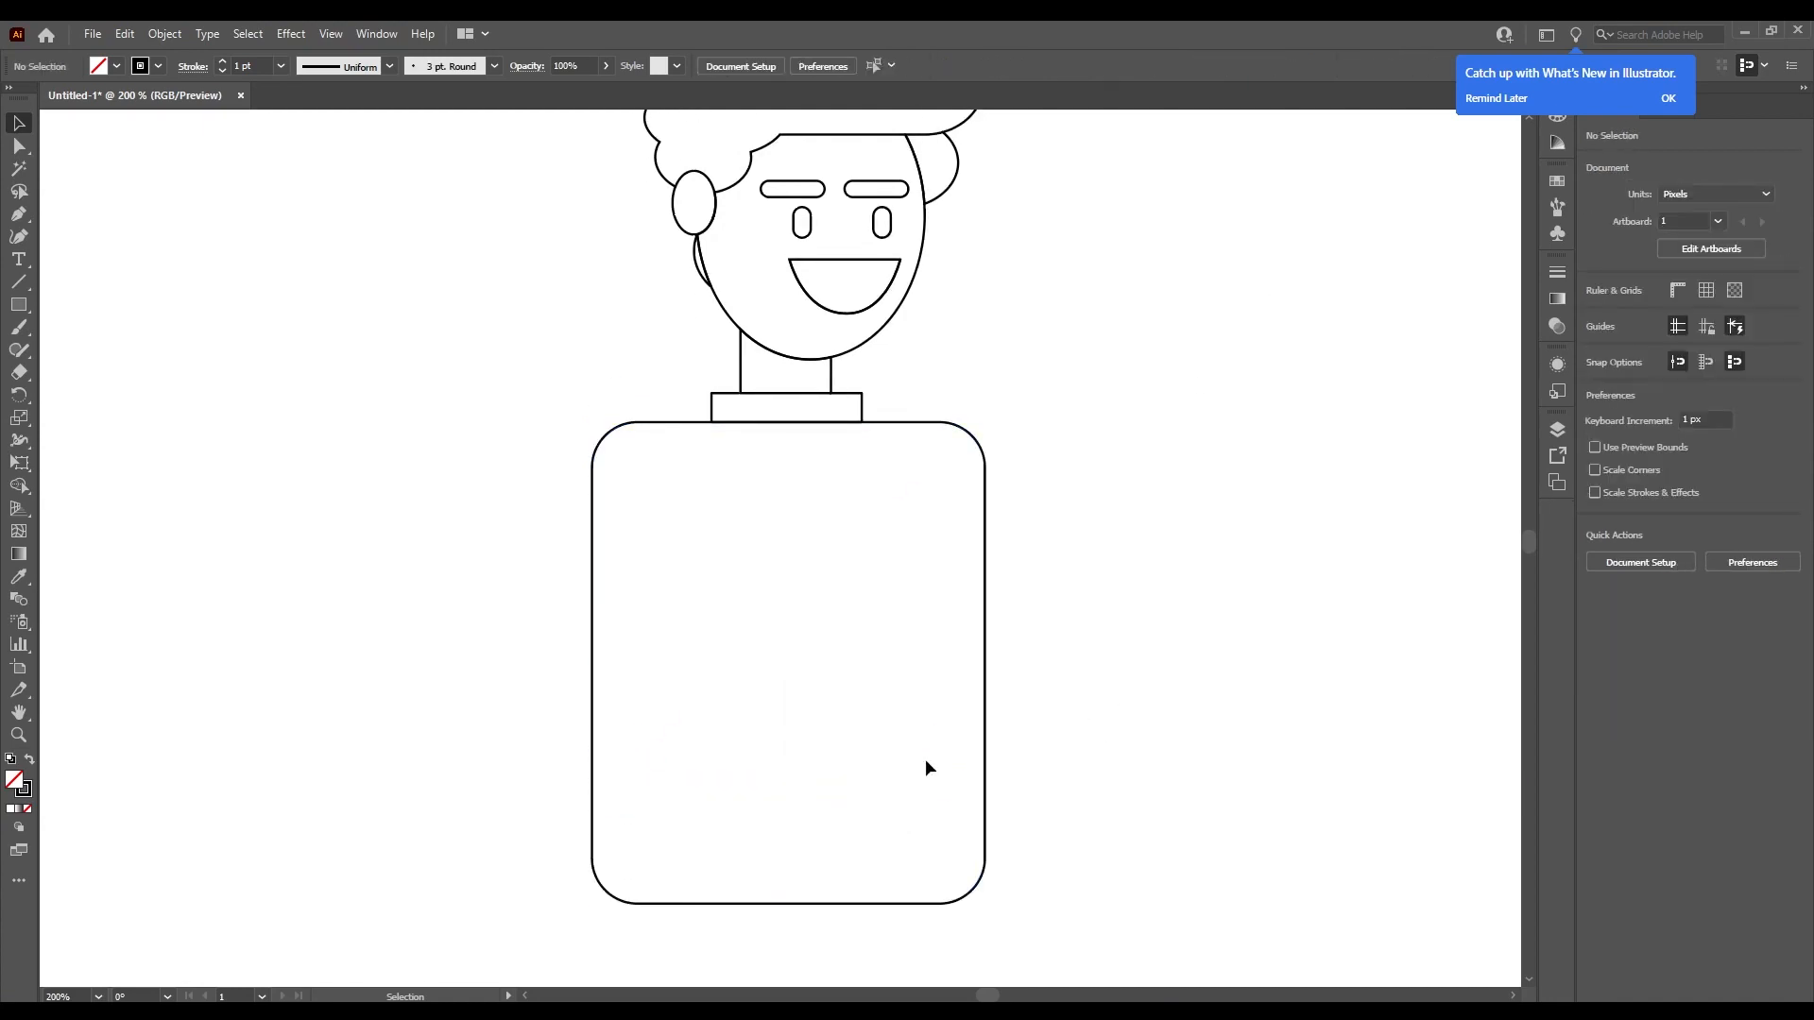
scroll(1098, 622, down, 2)
click(942, 718)
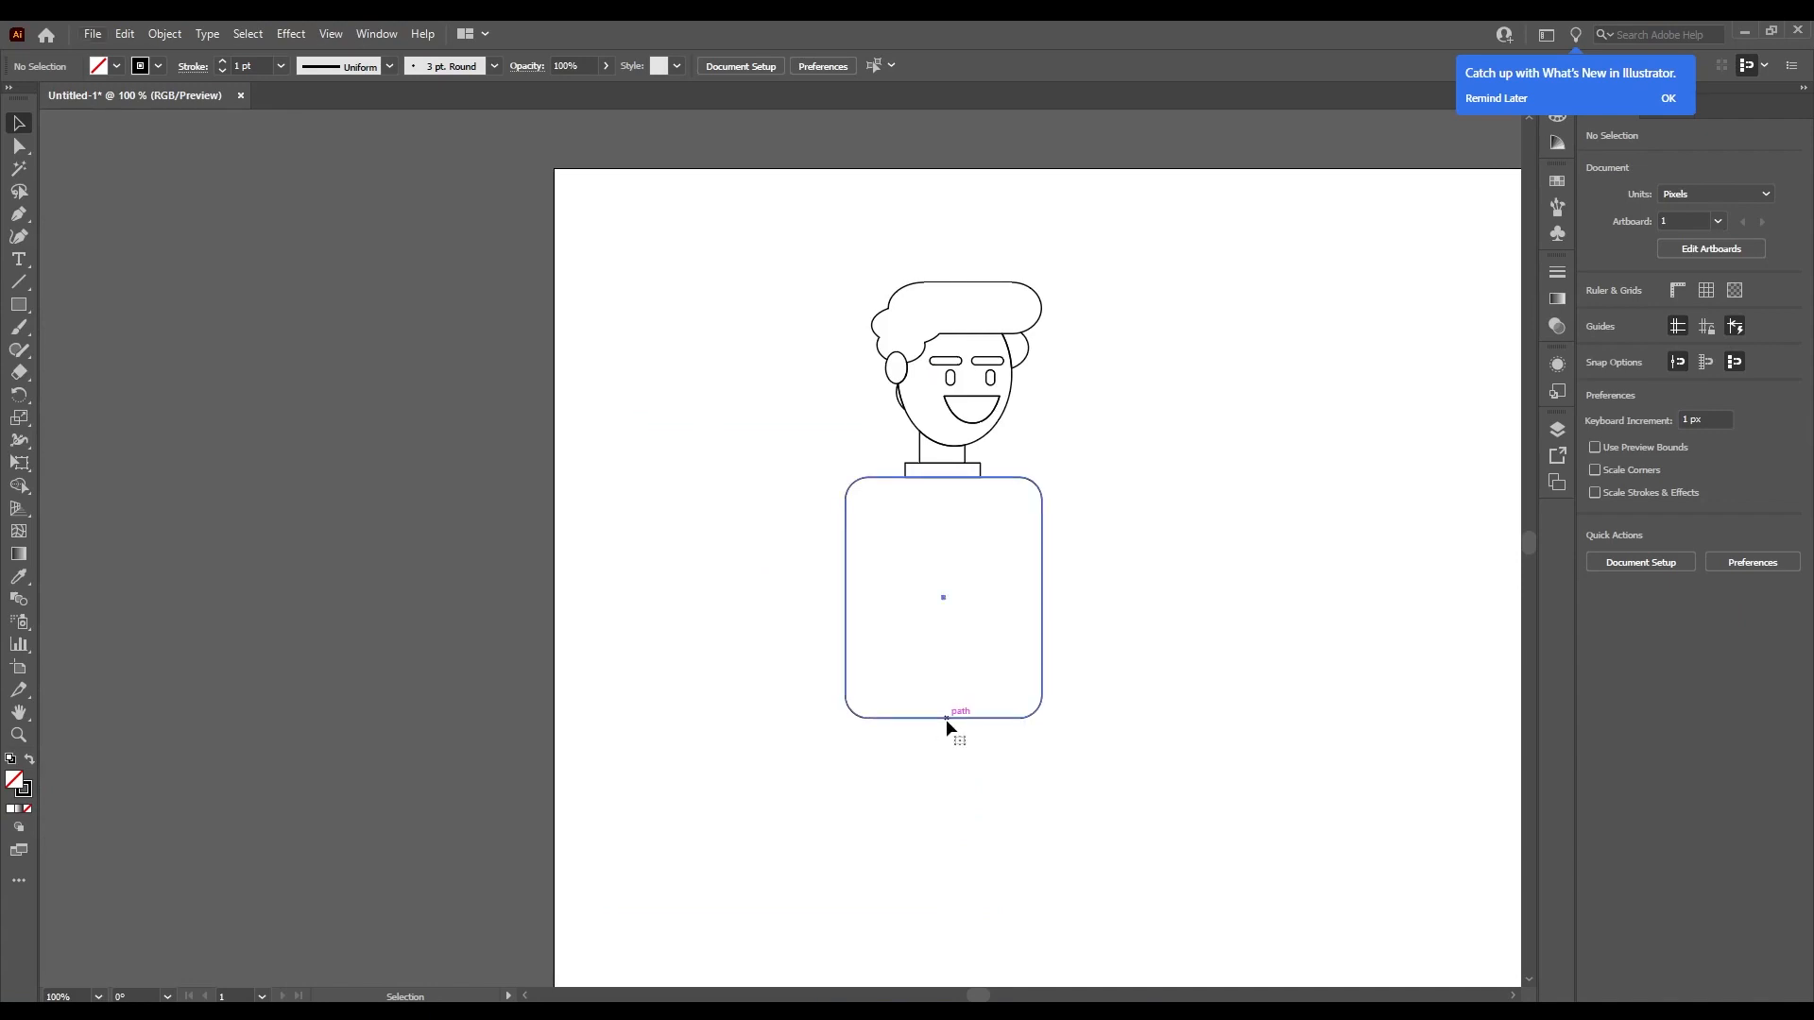
drag(942, 718, 944, 683)
click(1064, 580)
scroll(1063, 589, up, 1)
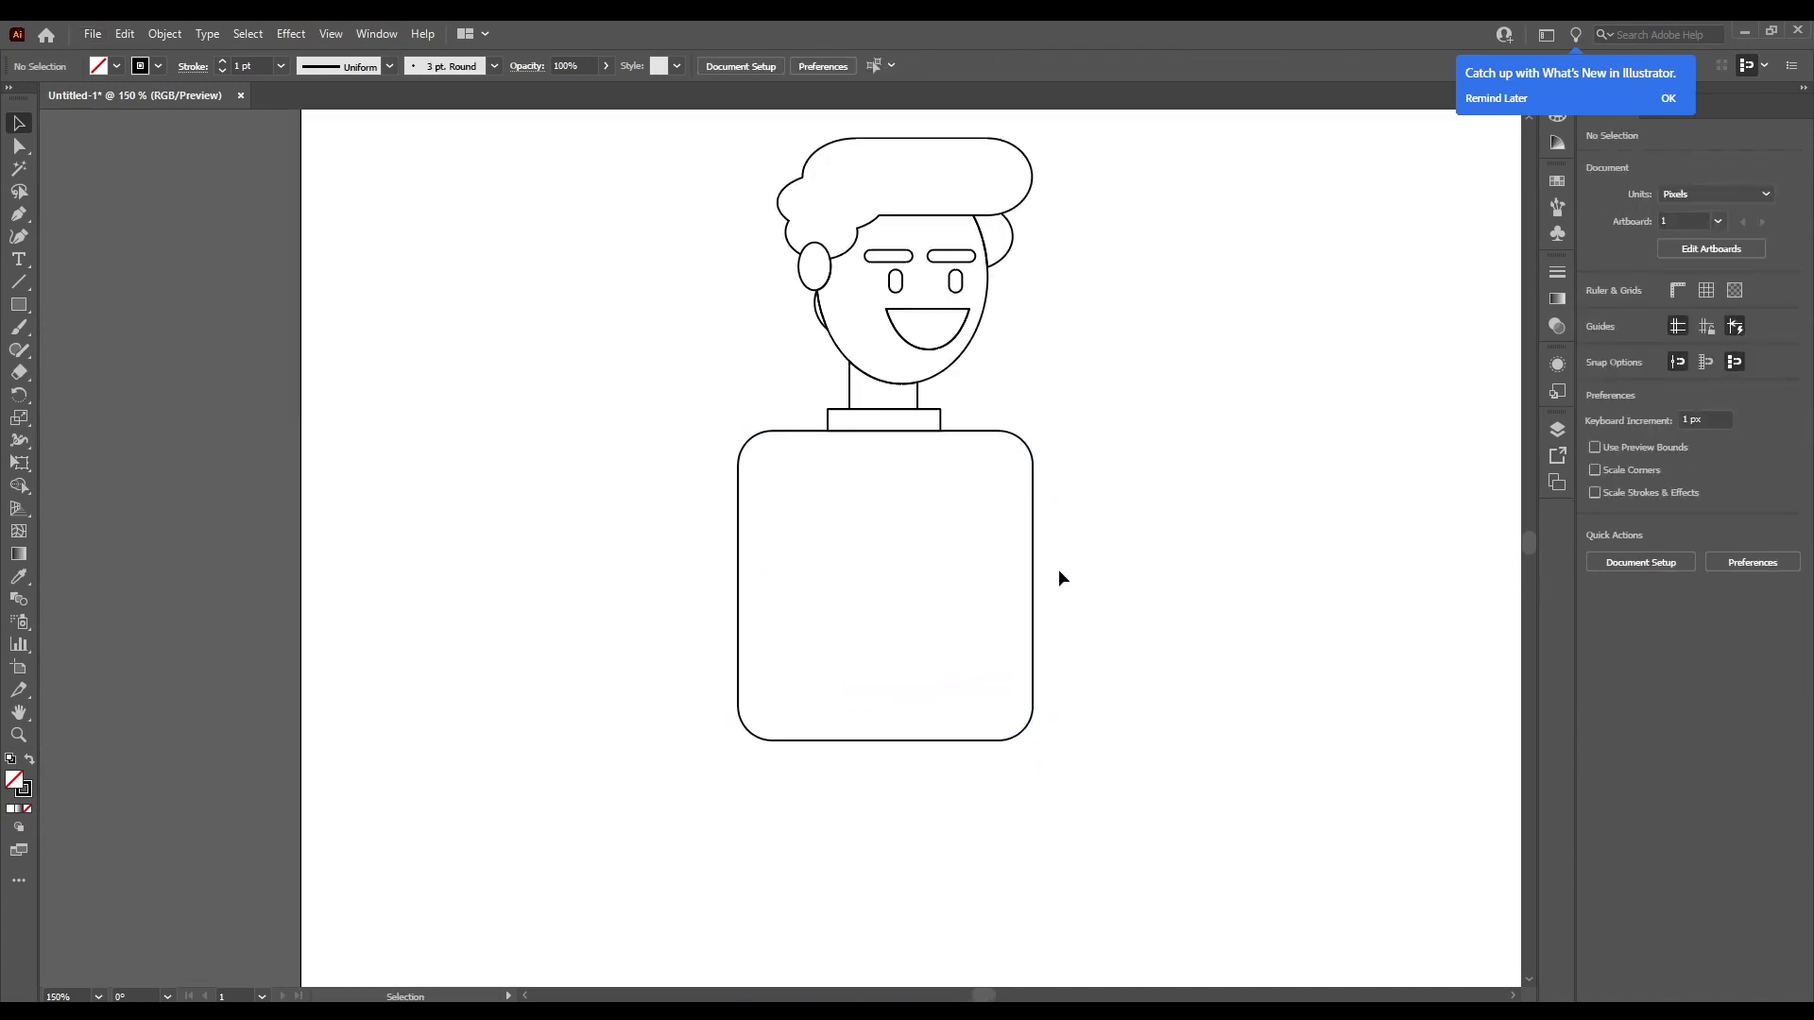
Draw a straight vertical Pen line through the left part of the torso, from its upper edge to its lower edge.
scroll(784, 510, up, 1)
scroll(808, 434, up, 1)
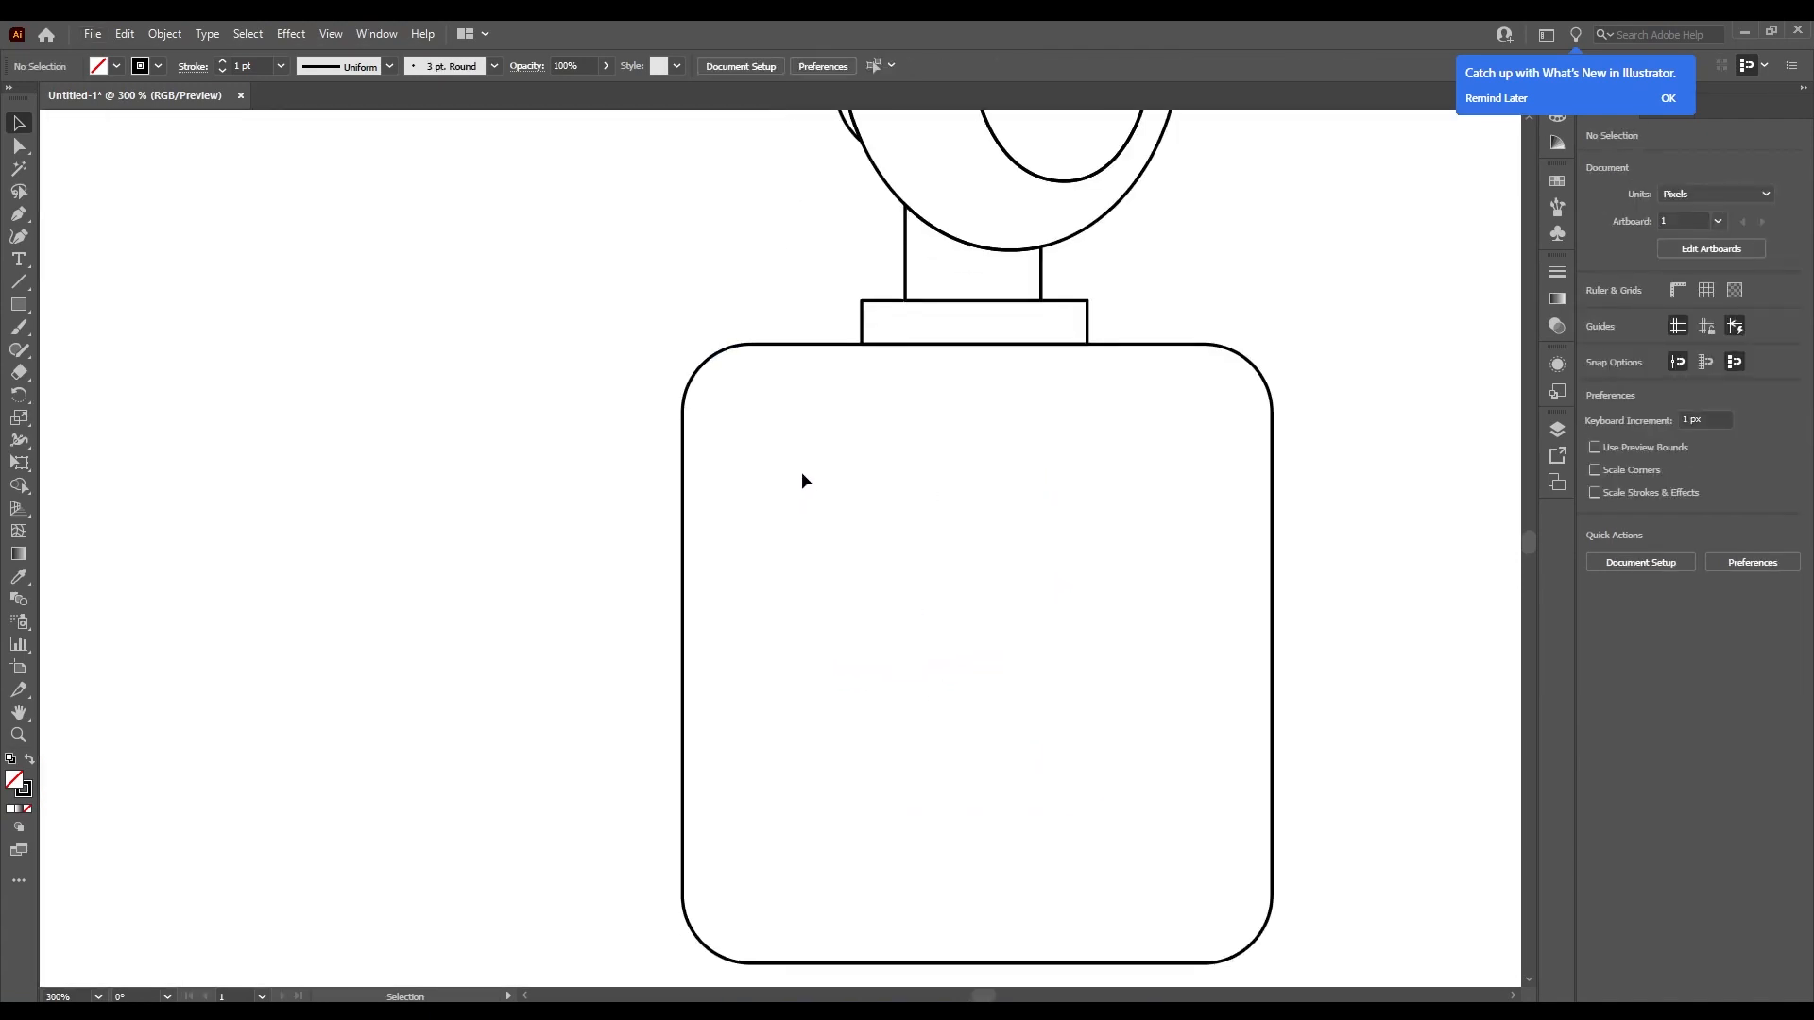
scroll(801, 477, down, 1)
key(p)
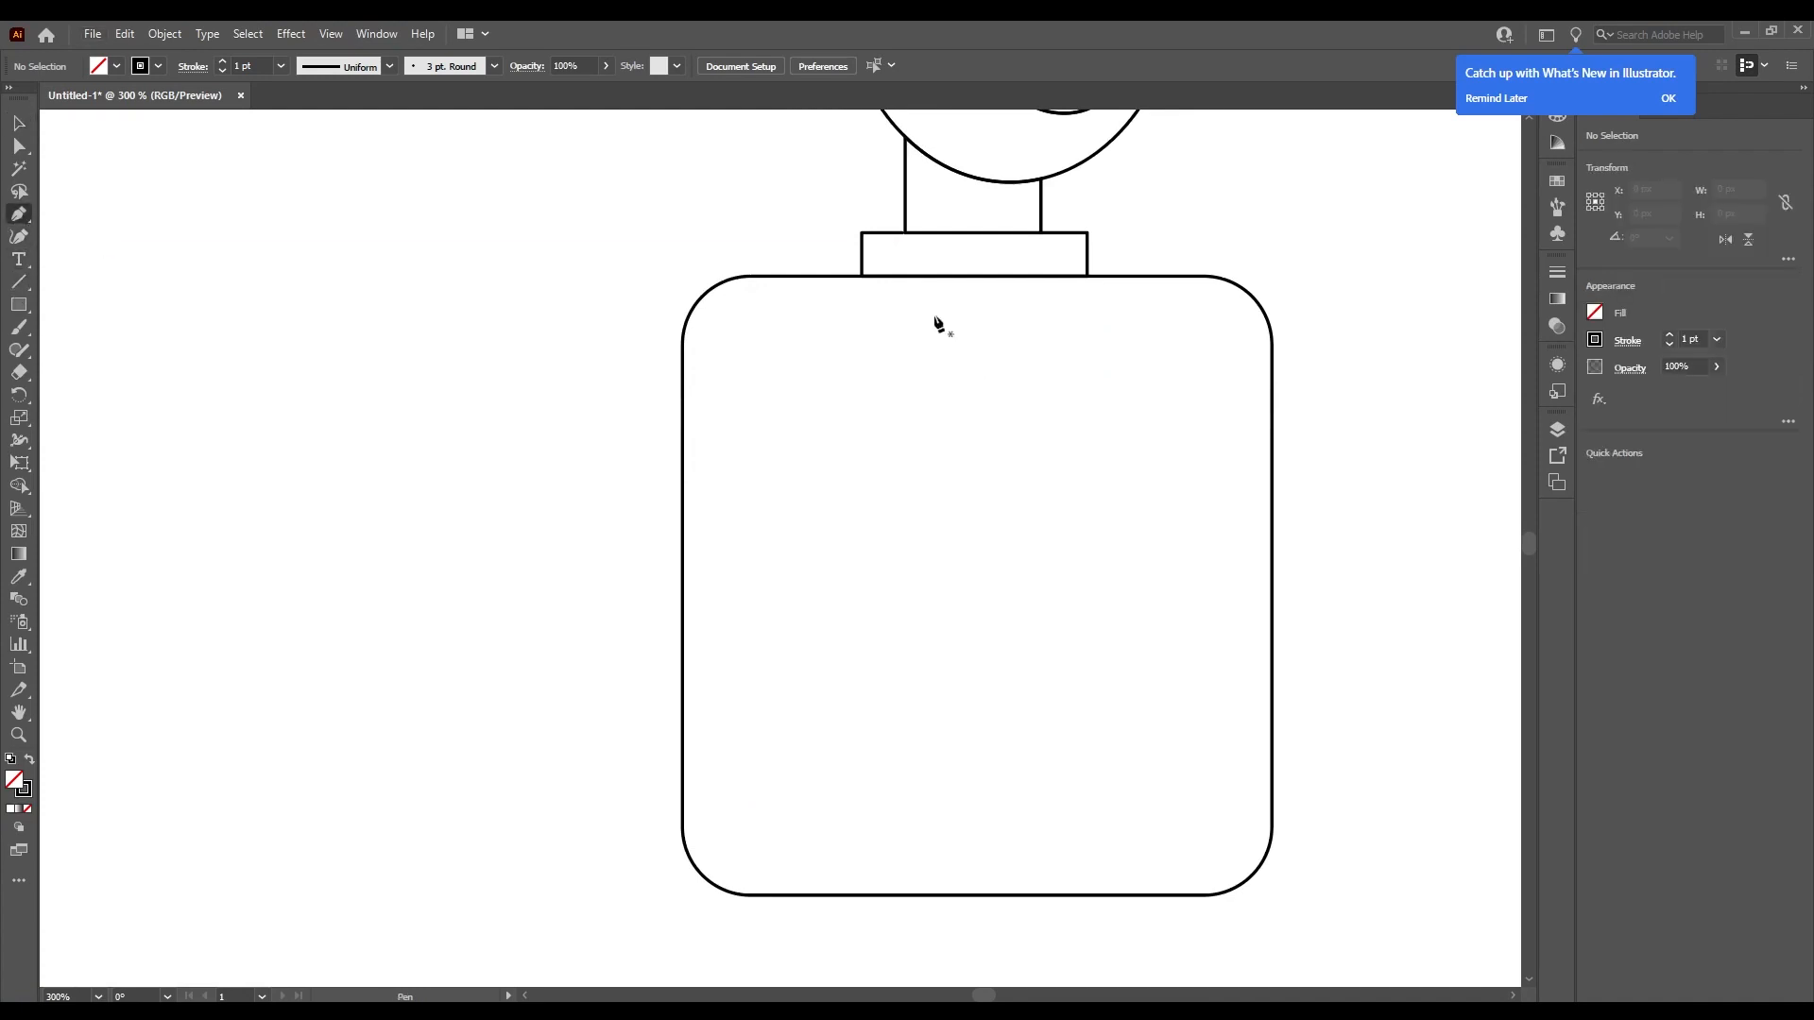
click(806, 275)
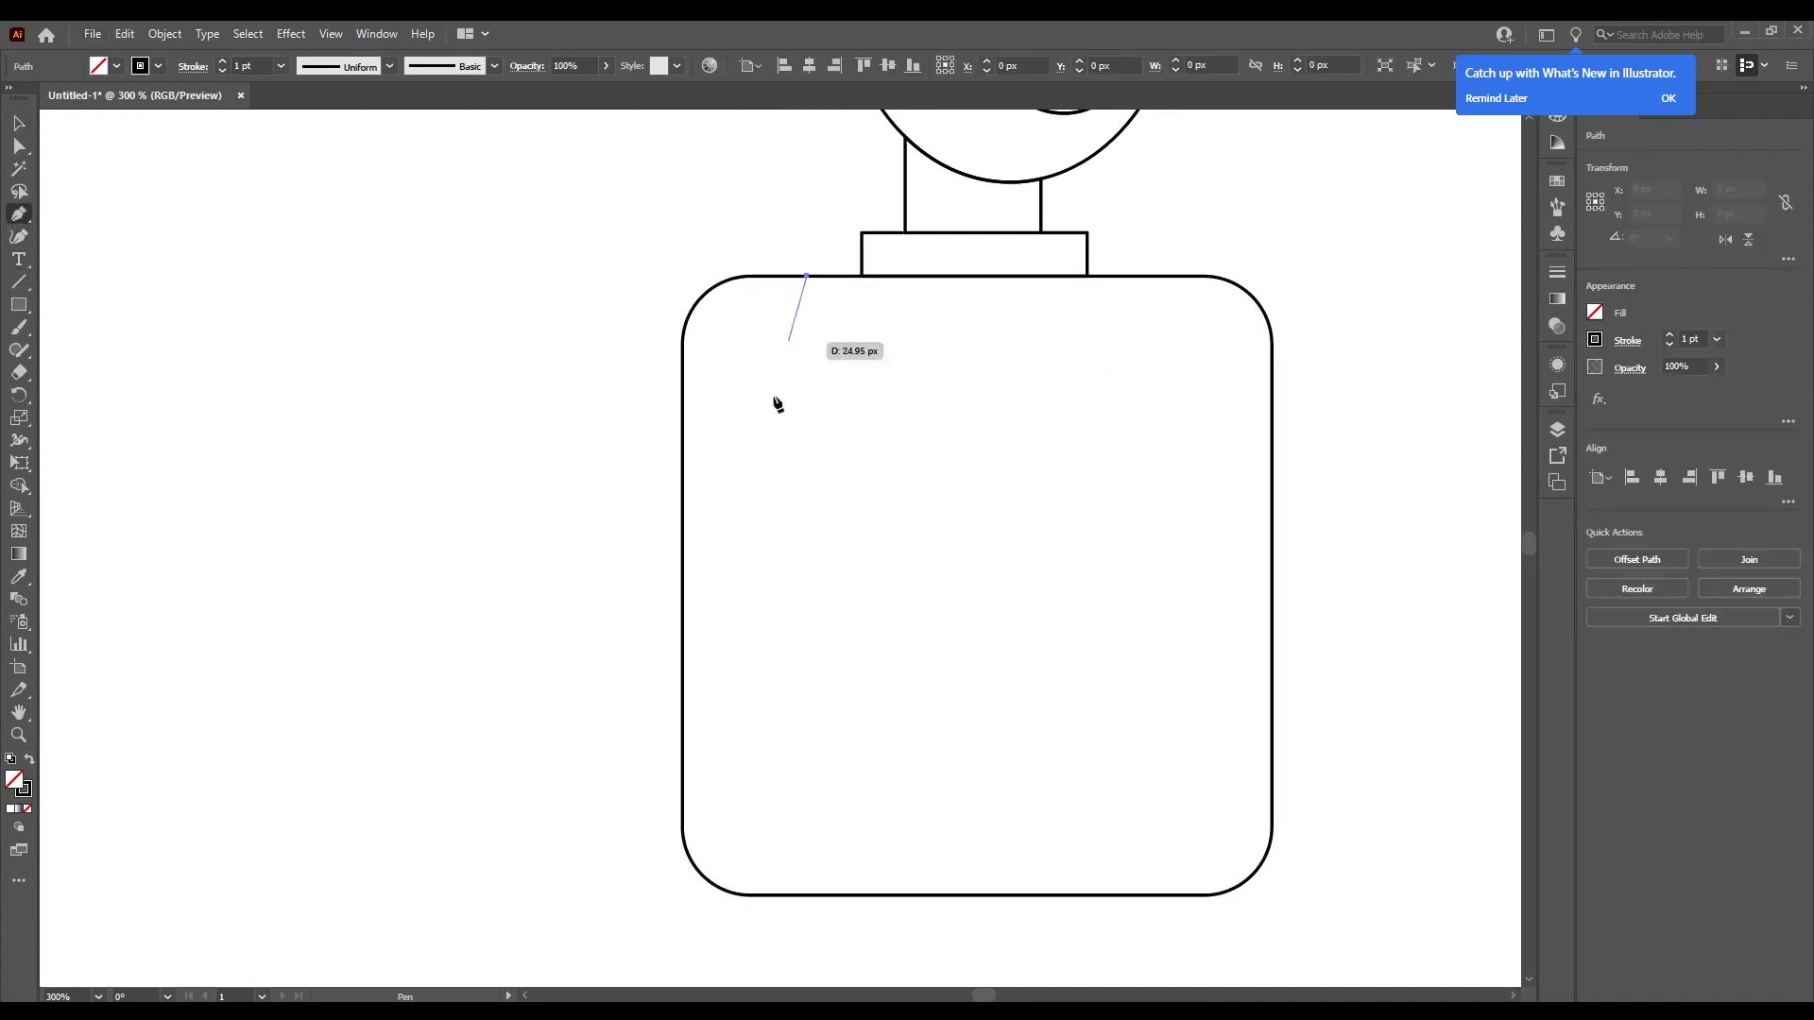
click(808, 895)
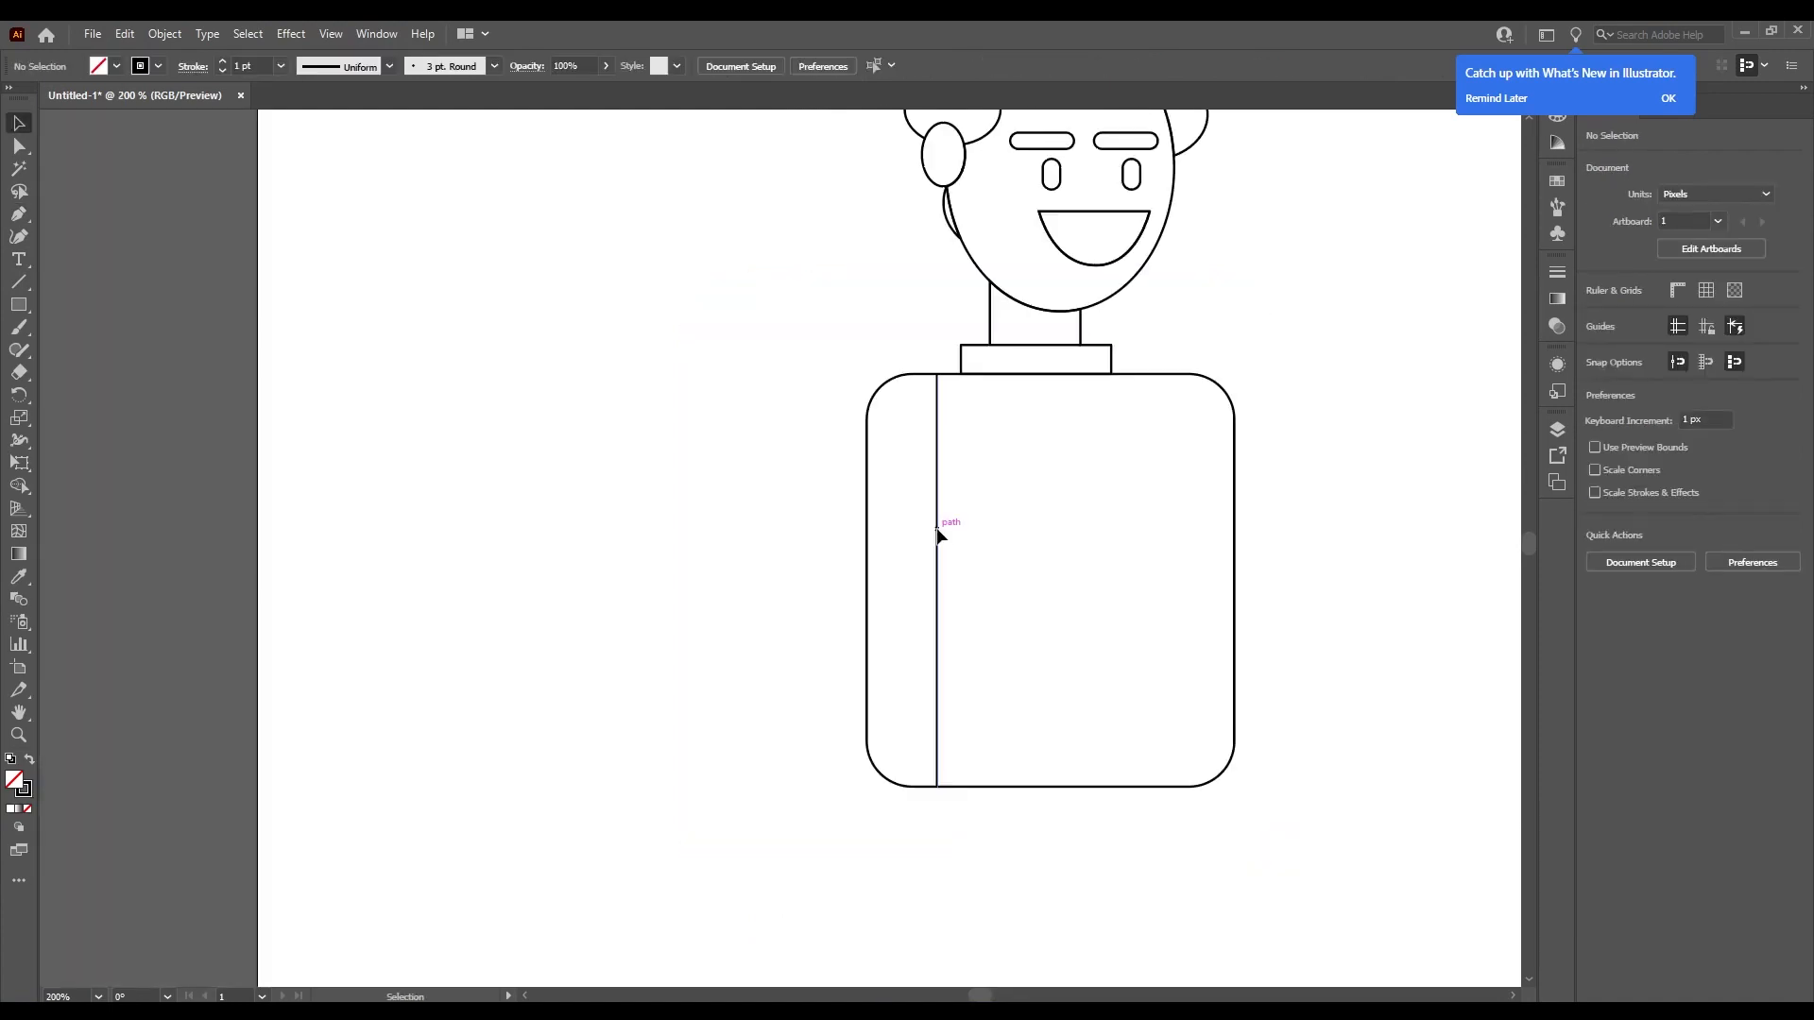
Duplicate the torso's vertical line horizontally to the right part of the torso, about 140 px away and level with the original.
drag(938, 535, 1174, 526)
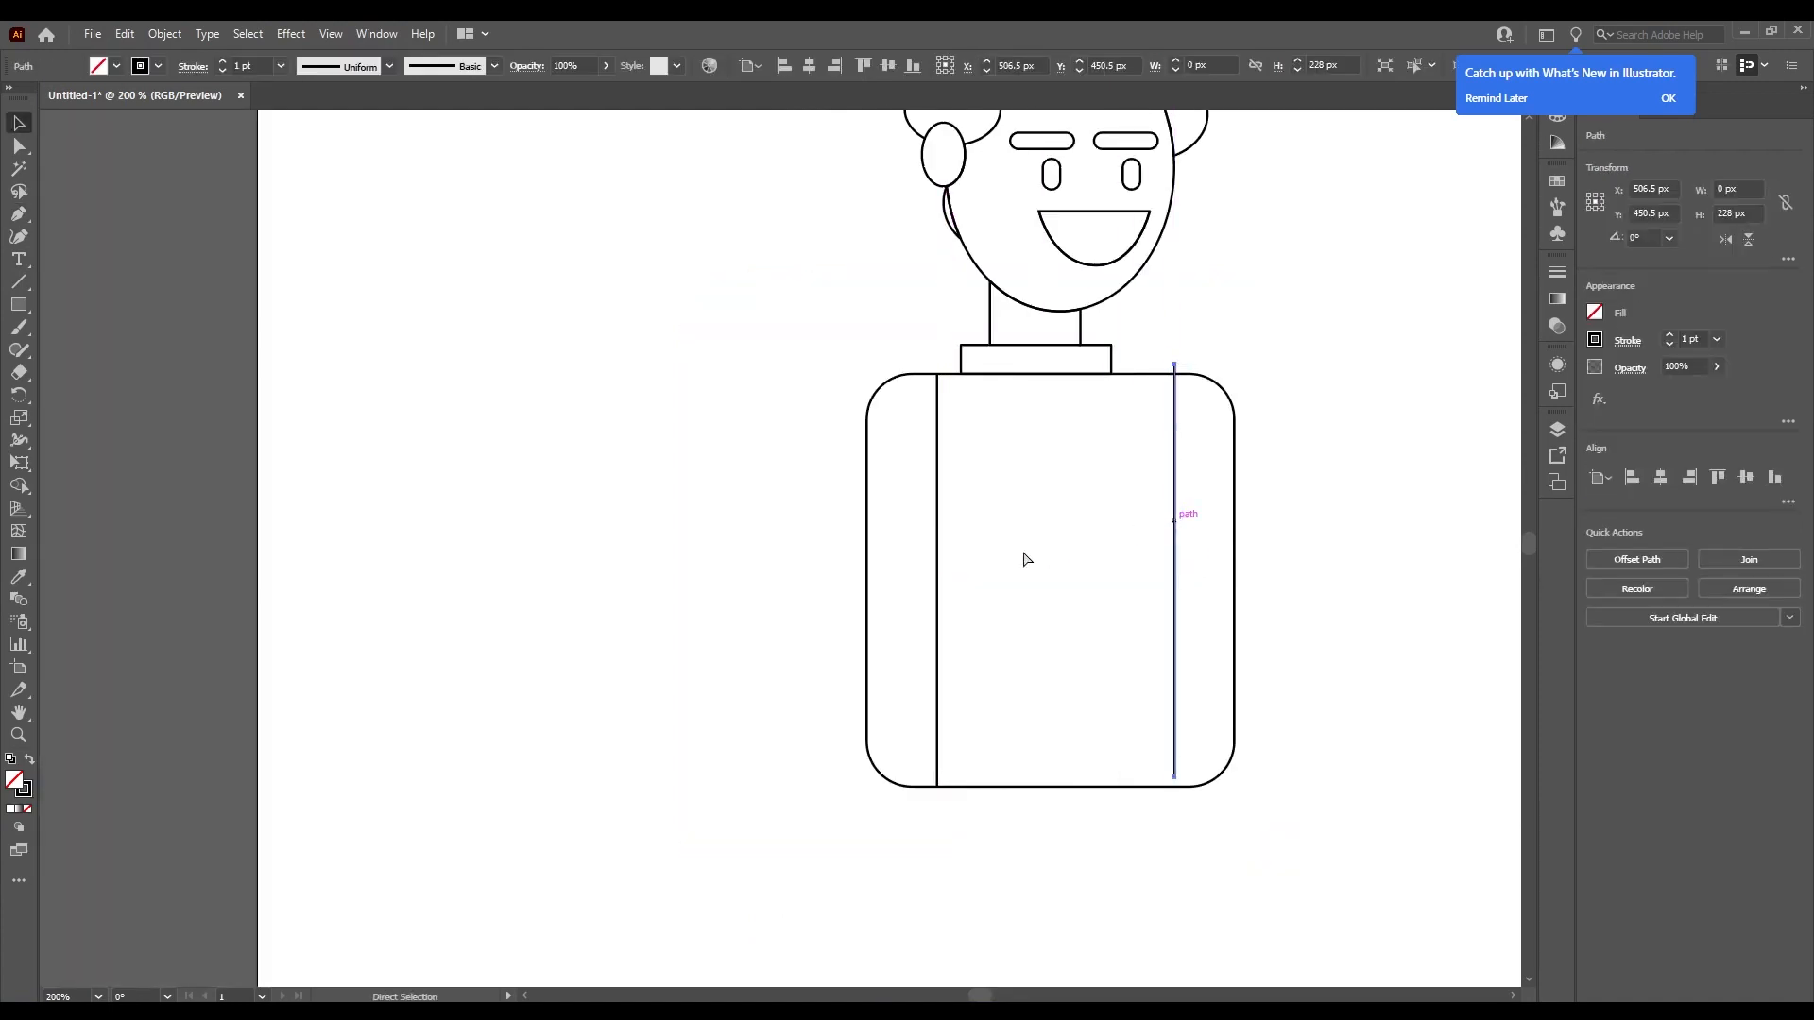
key(ctrl+z)
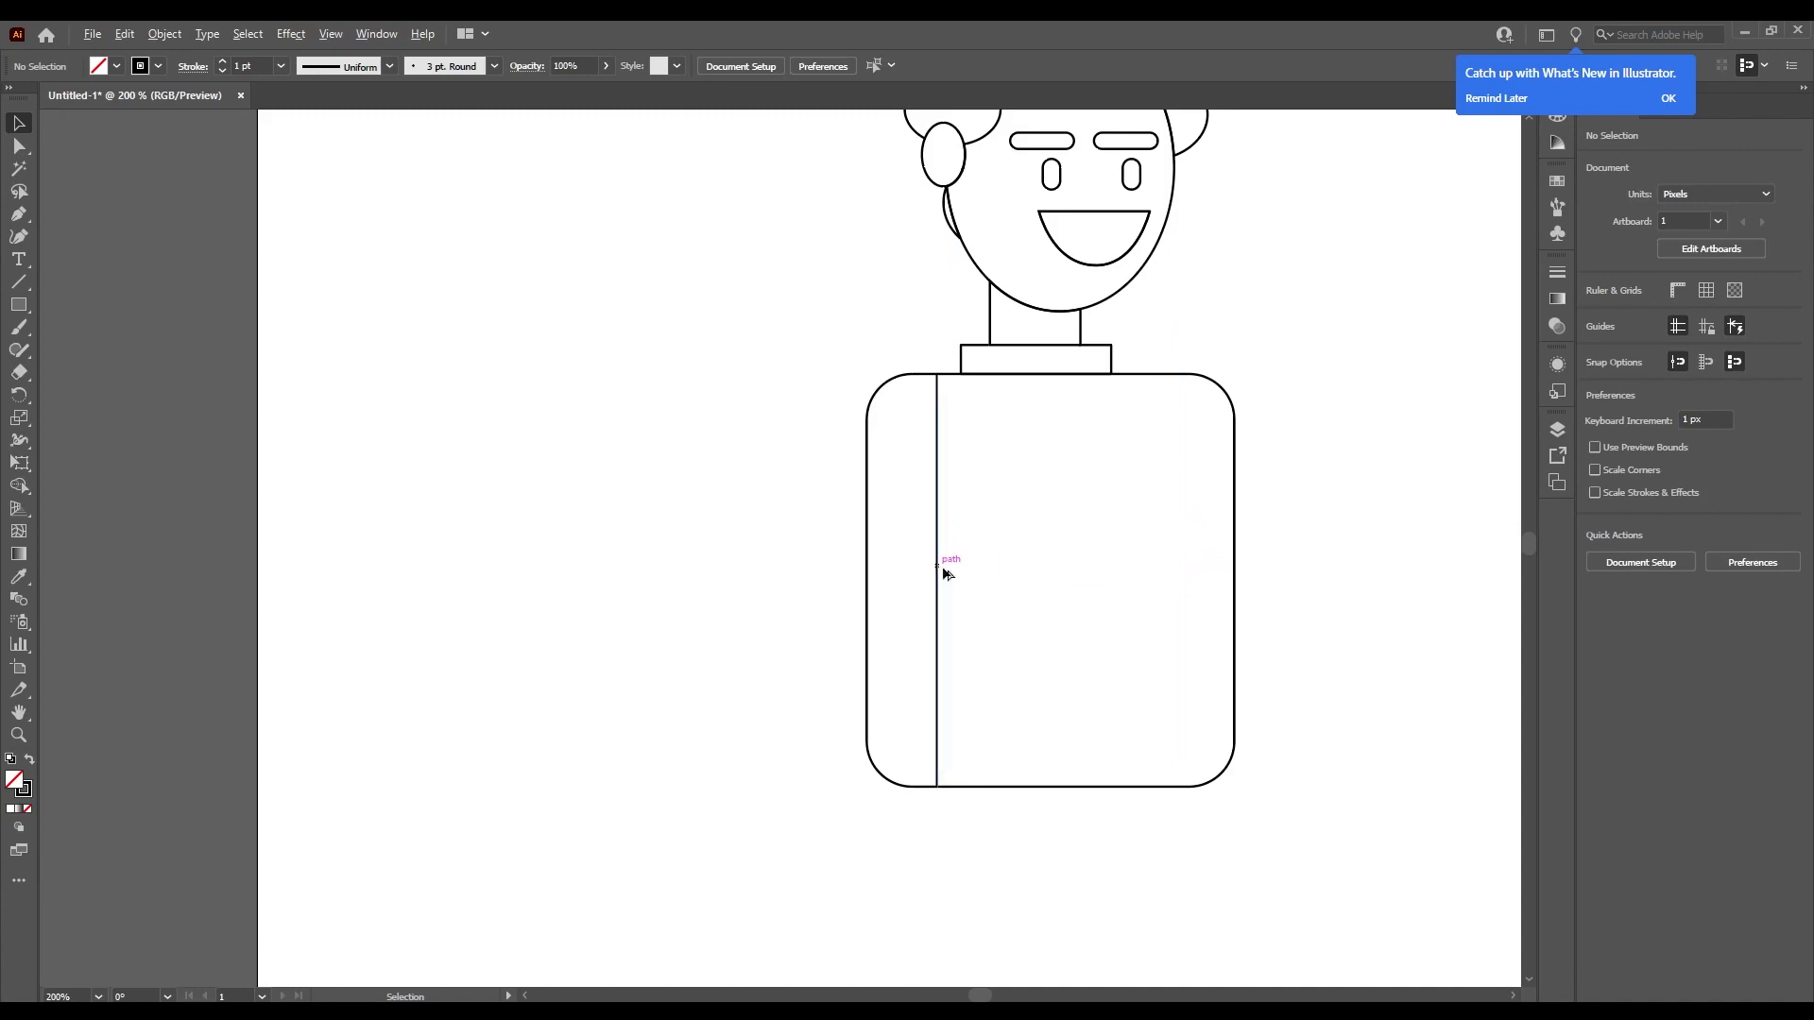
drag(945, 572, 1192, 574)
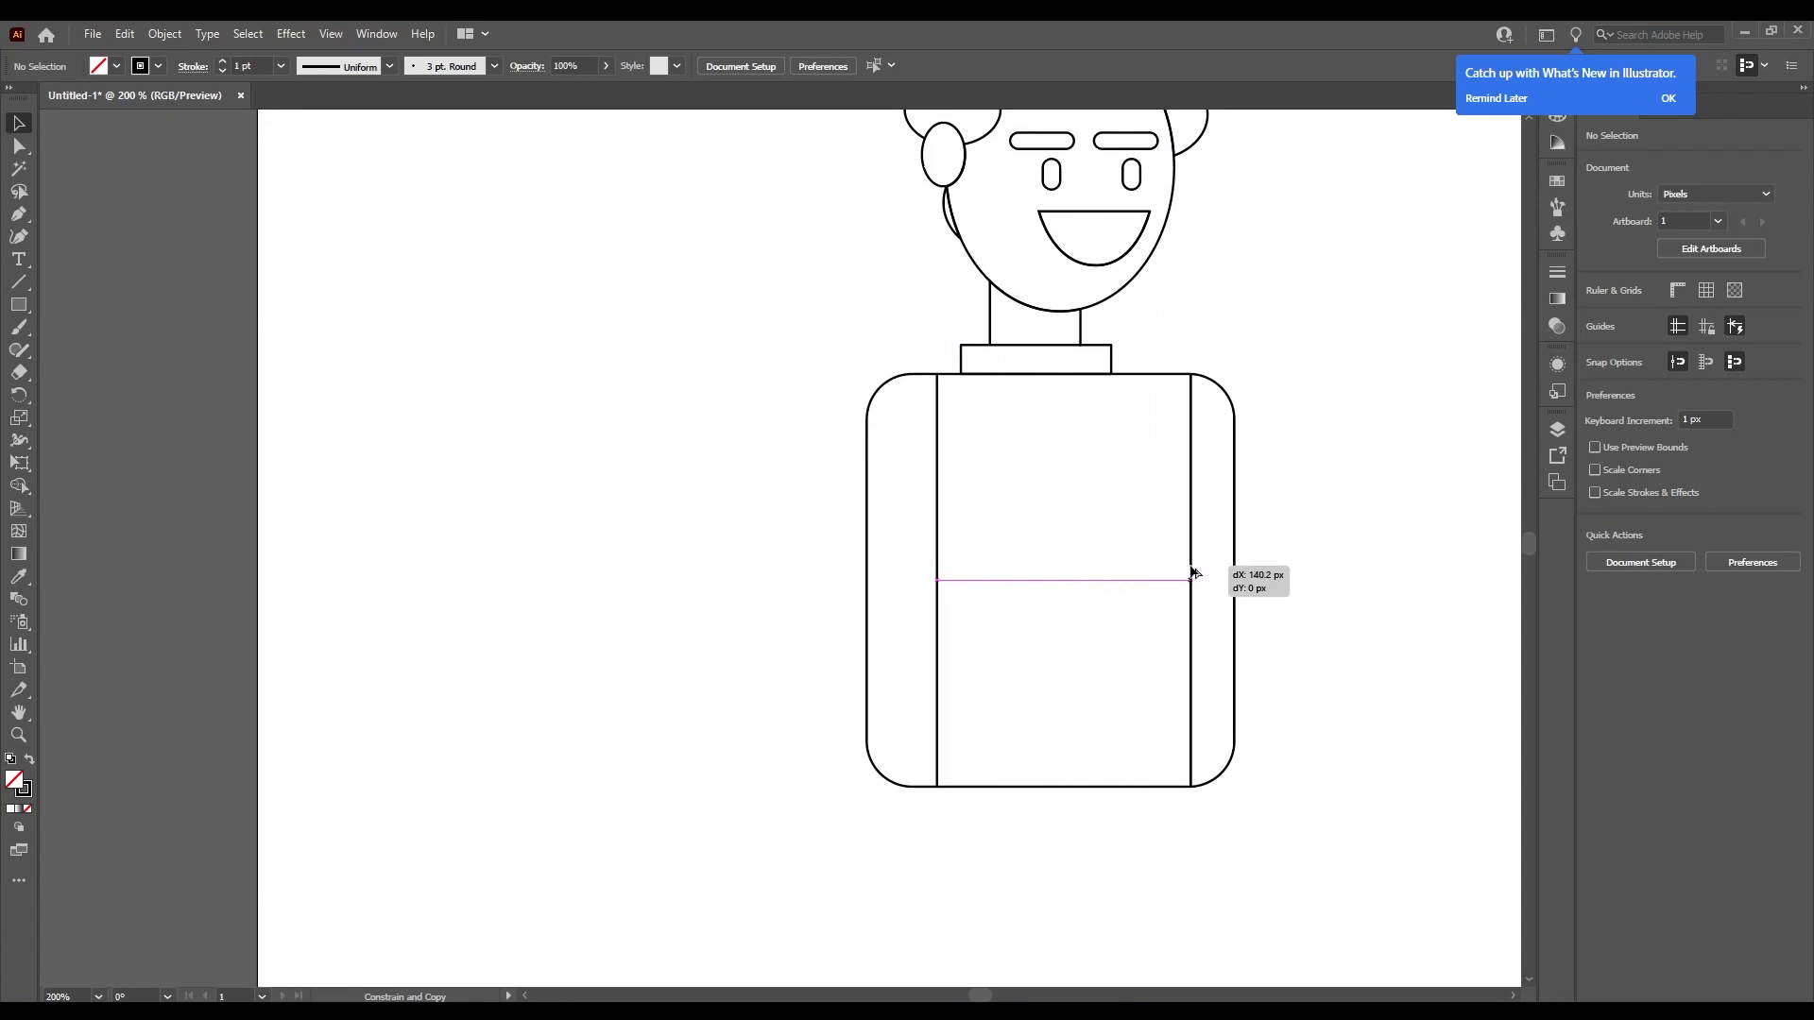
drag(1193, 572, 1196, 572)
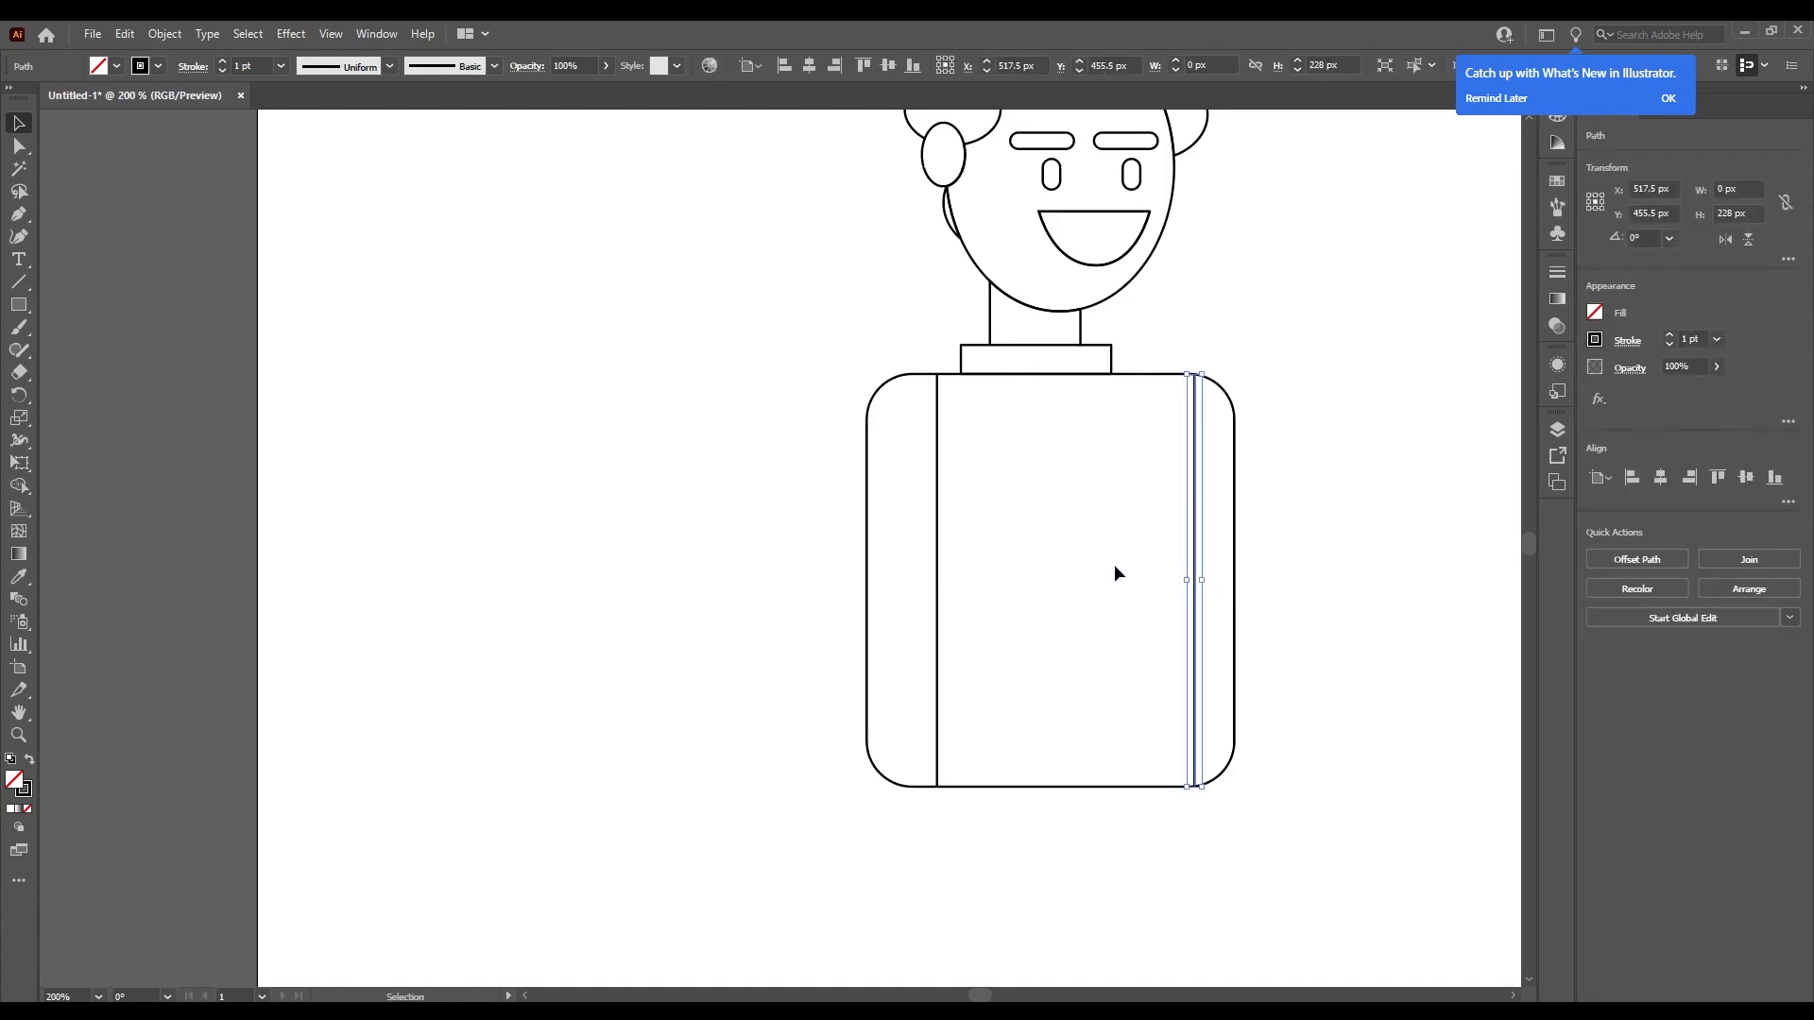
click(940, 579)
Narrow the torso slightly from its right side, bringing the right dividing line inward with the edge.
scroll(1218, 515, down, 1)
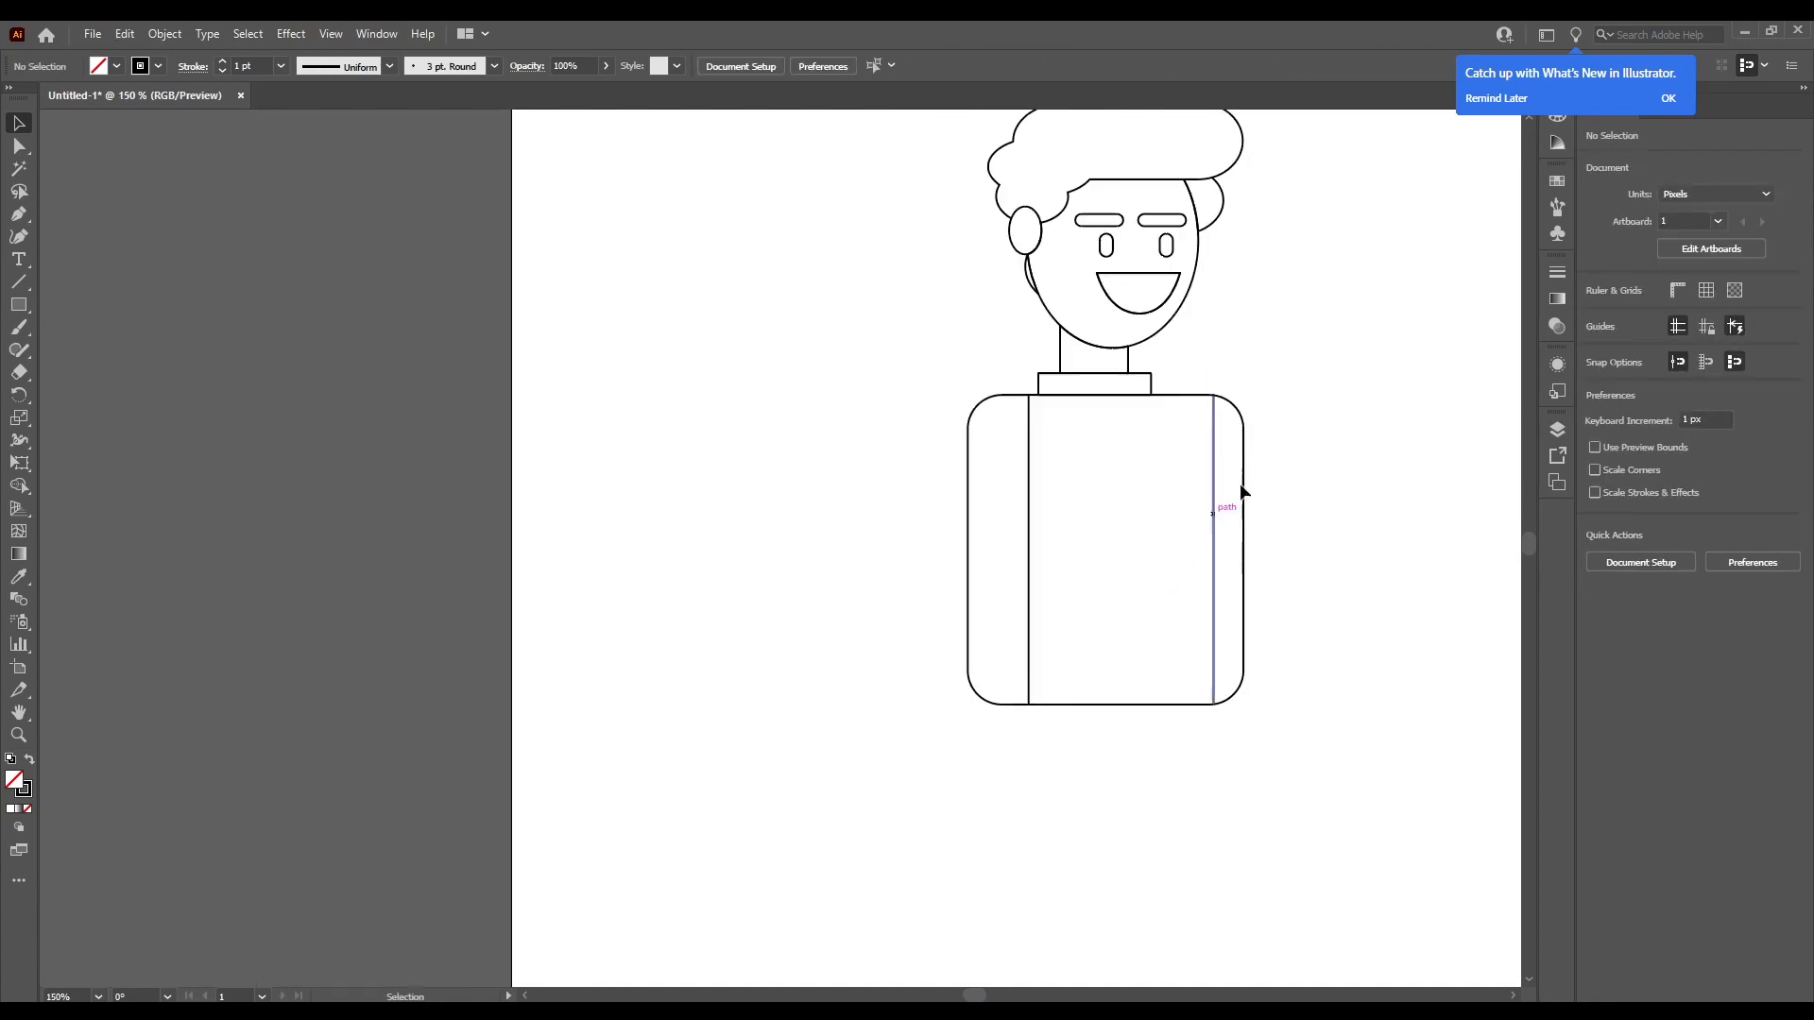
click(1244, 583)
drag(1247, 583, 1222, 548)
click(1154, 735)
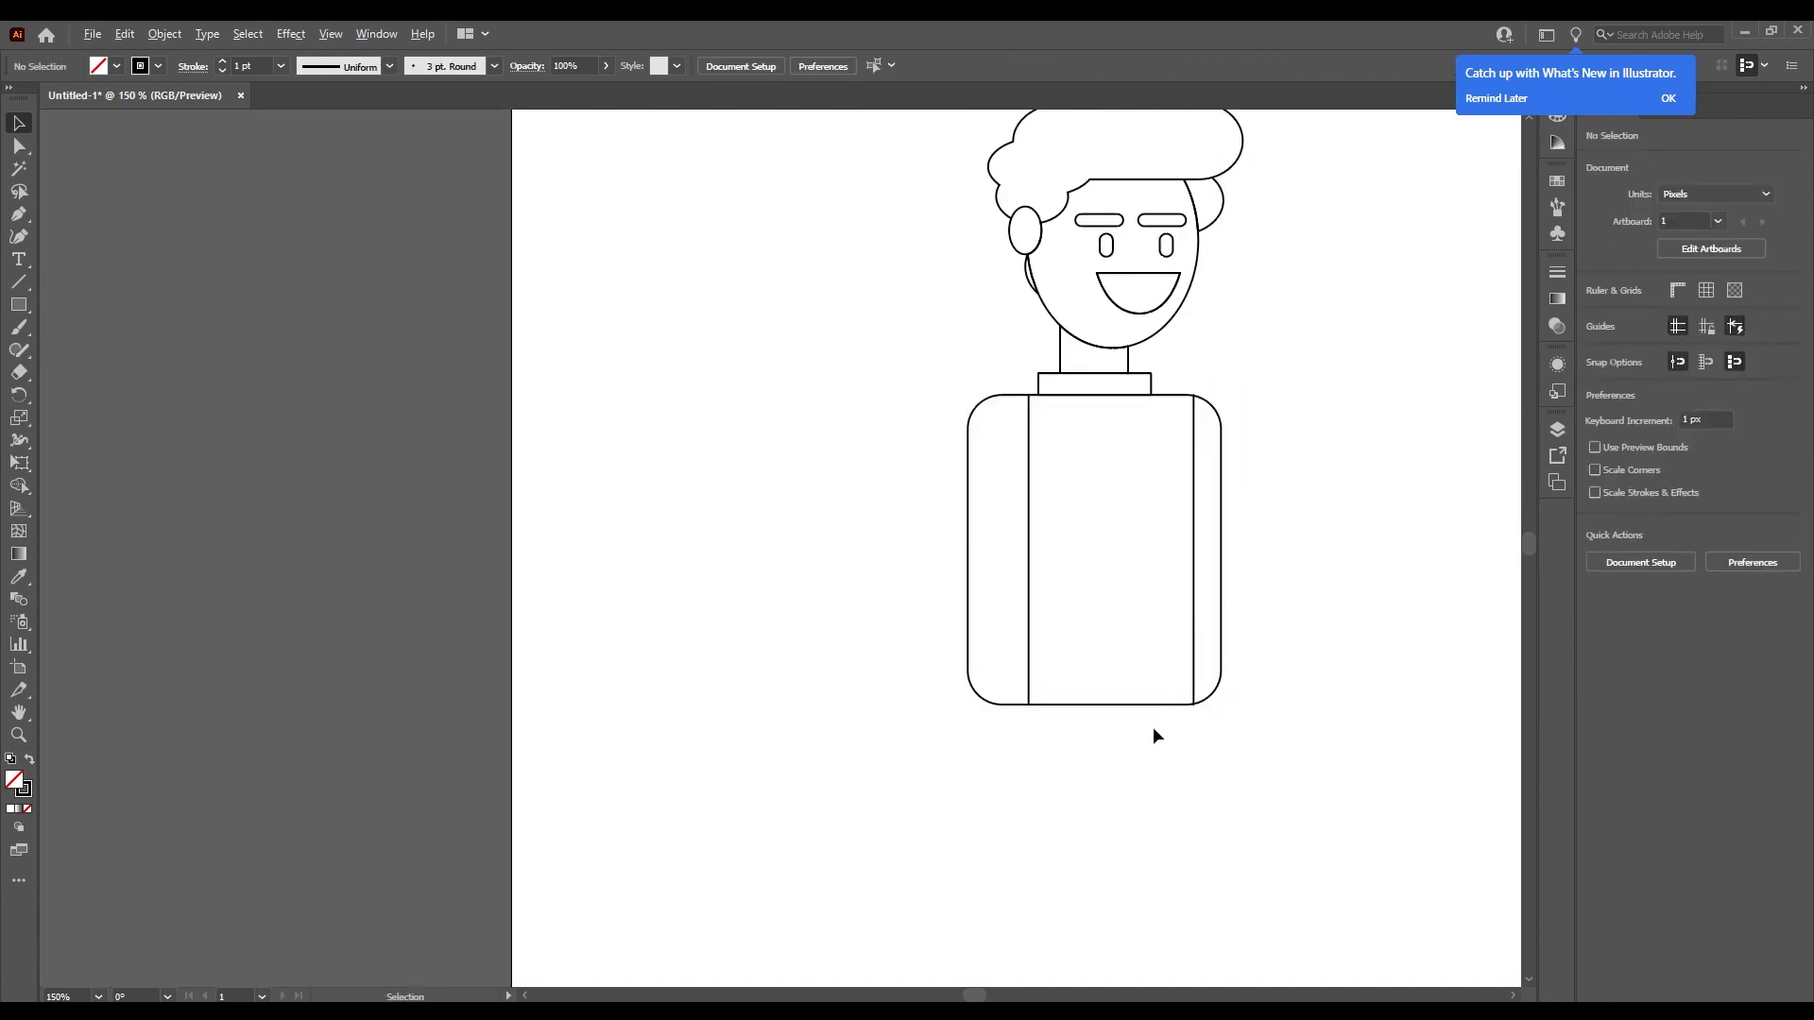
Shift the left dividing line slightly left and raise the lower edge of the torso together with both dividing lines.
click(1029, 624)
click(1245, 592)
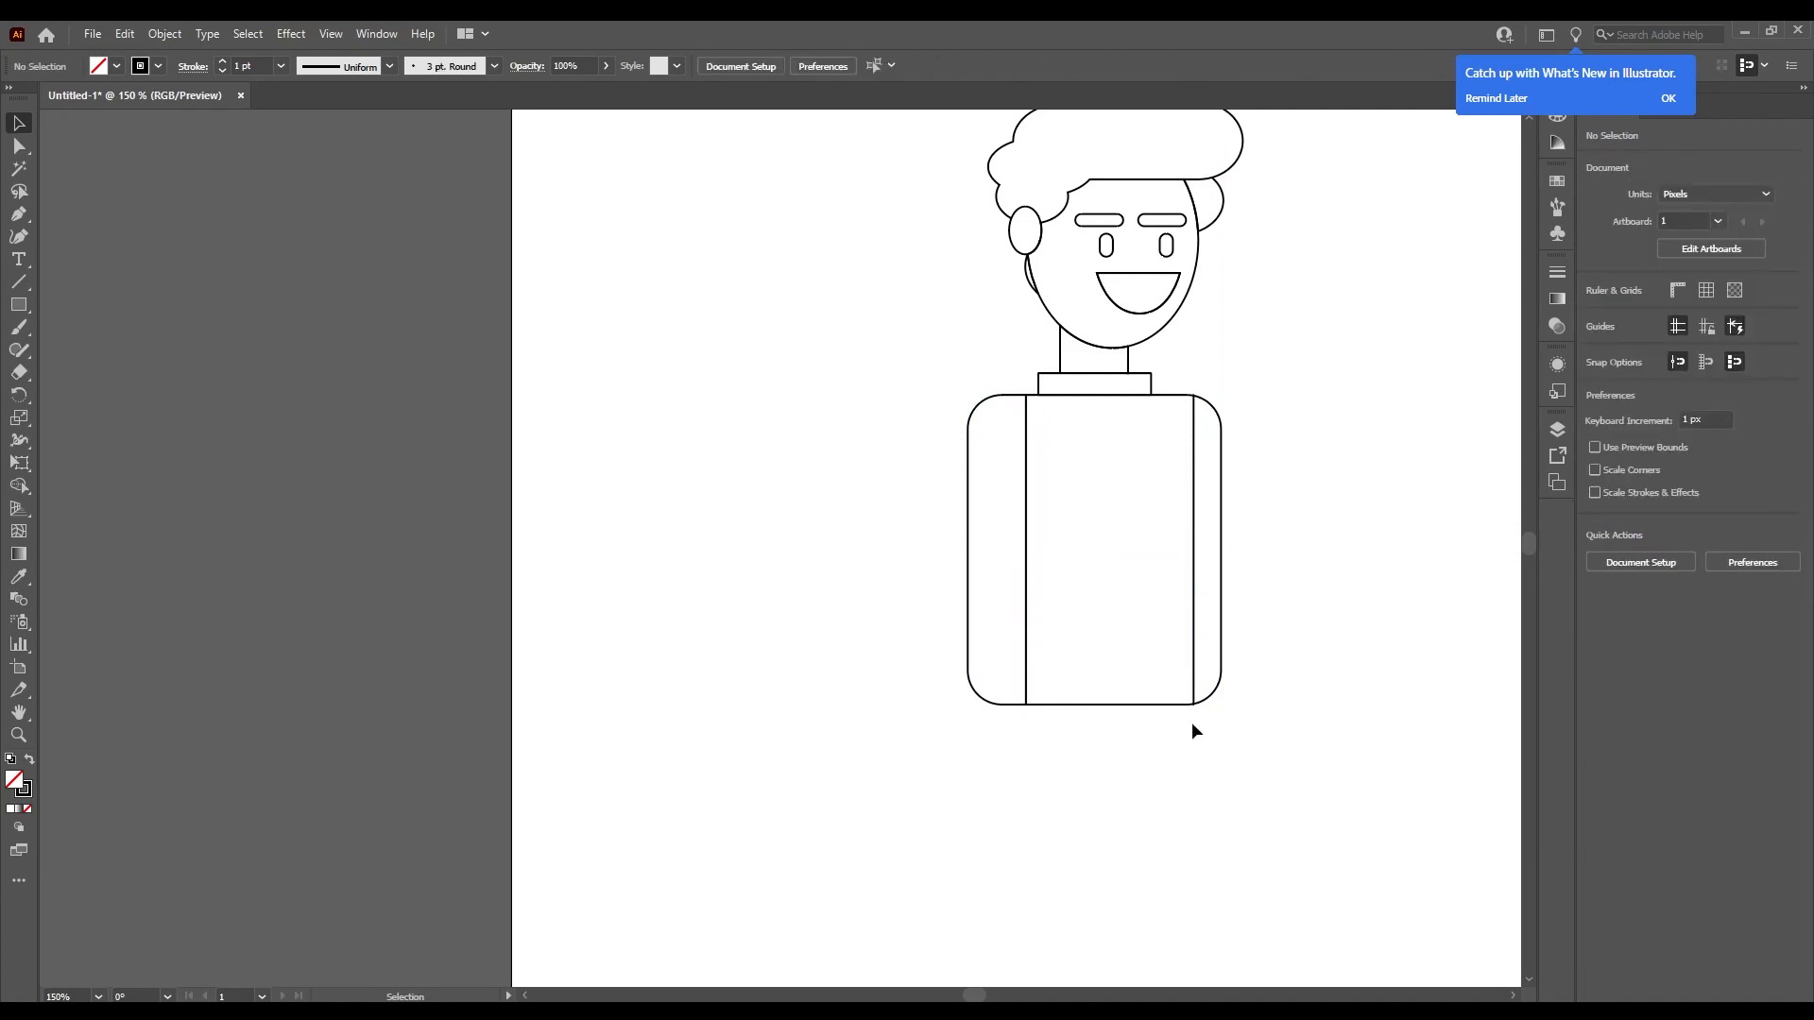
drag(1190, 727, 1104, 680)
click(1027, 722)
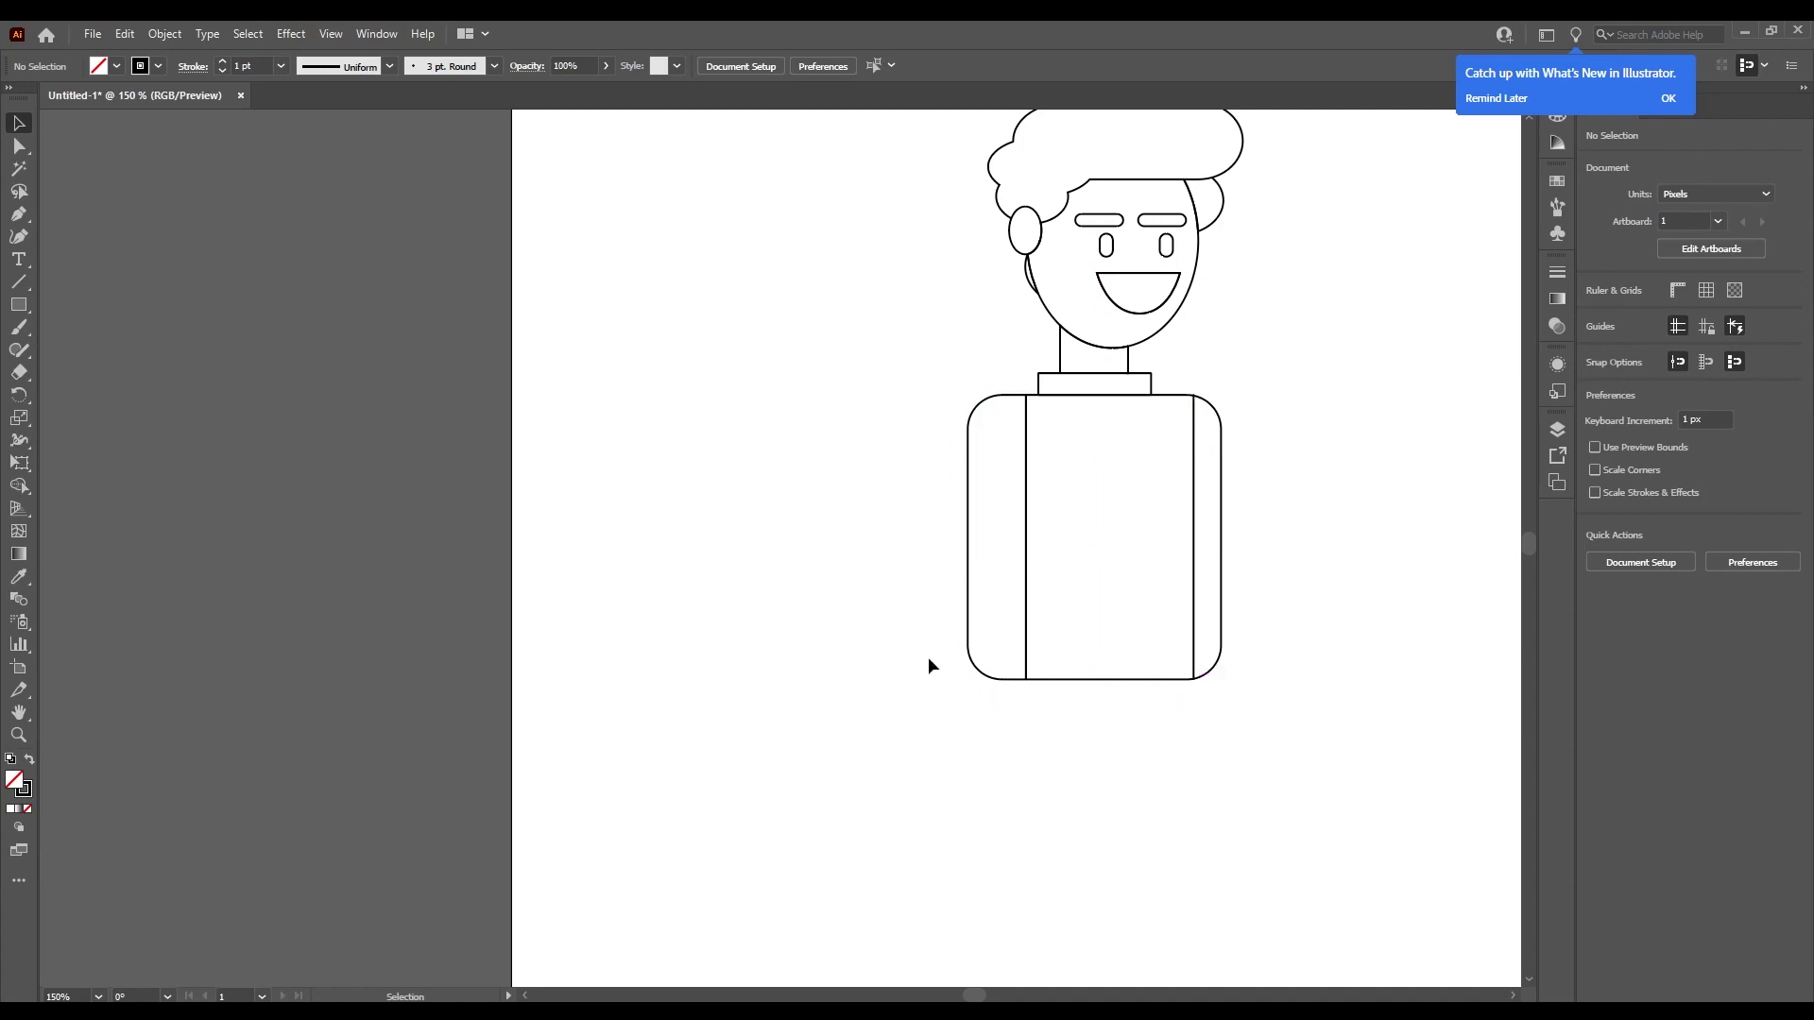
Draw a rectangle as wide as the left torso strip, reaching below the torso, and size it to about 43 by 157 px.
click(21, 305)
scroll(969, 548, down, 1)
scroll(967, 580, up, 2)
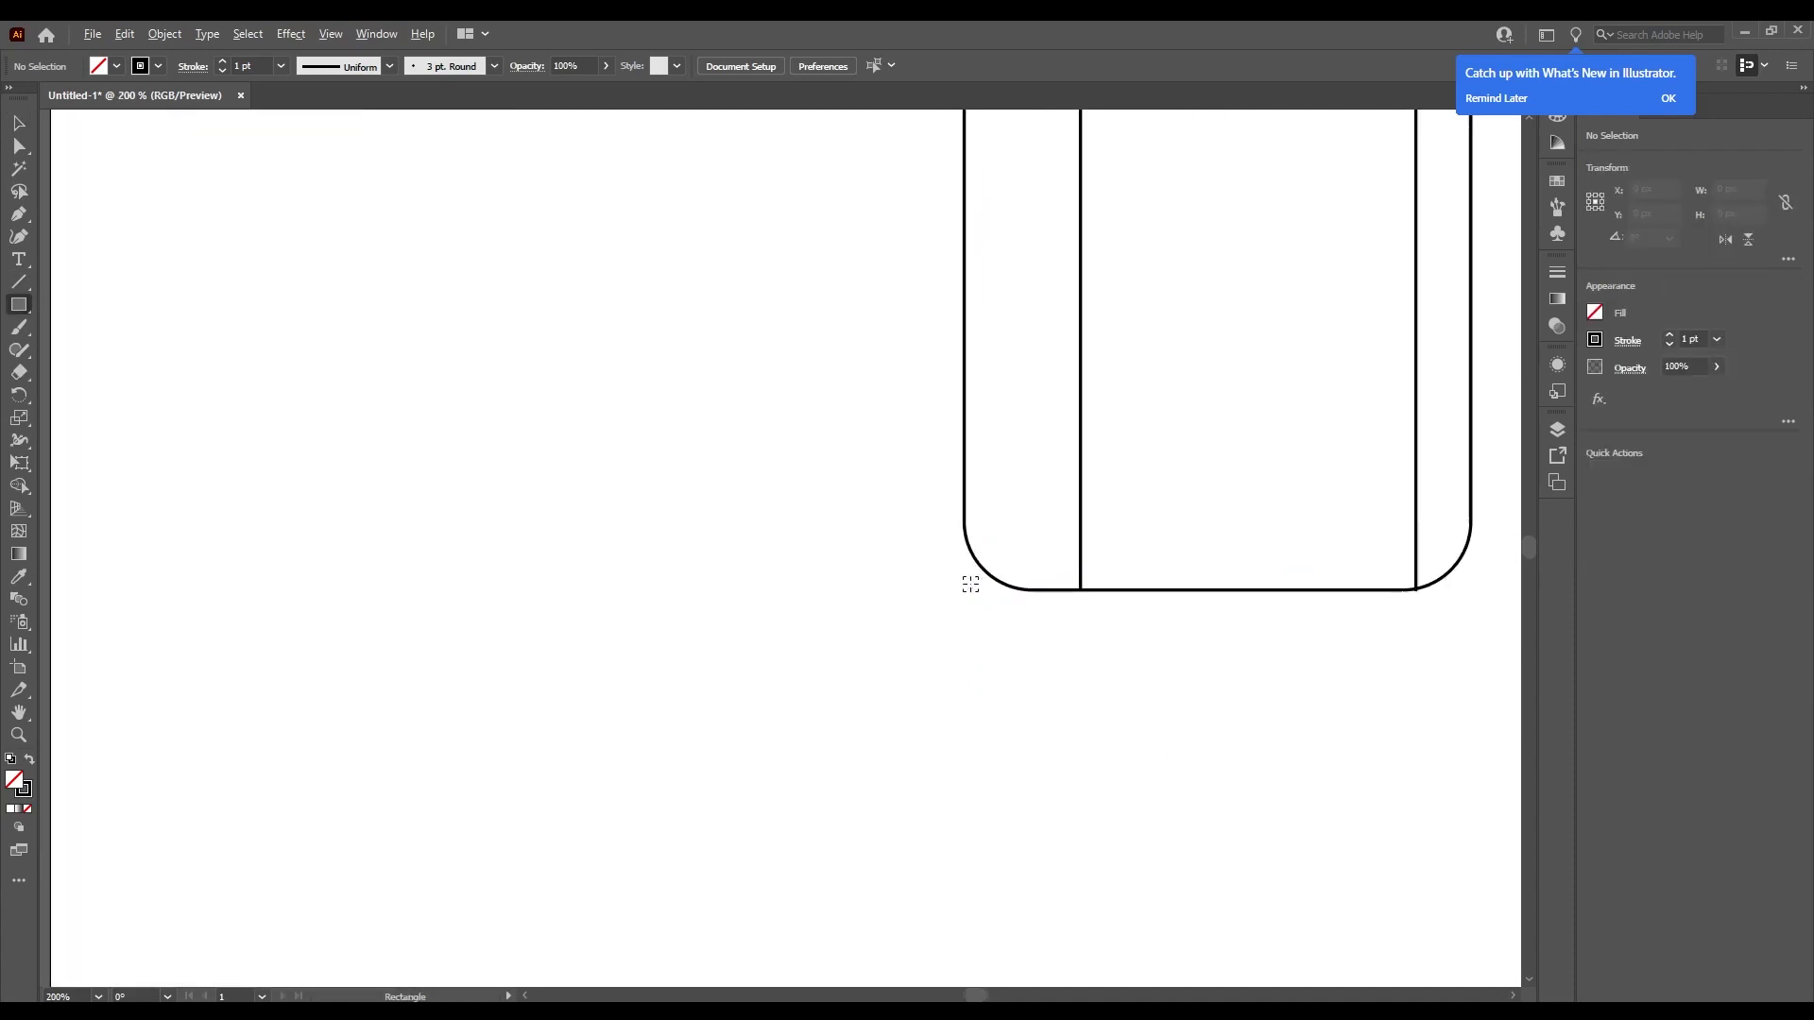
drag(965, 423, 1081, 900)
scroll(1086, 880, down, 3)
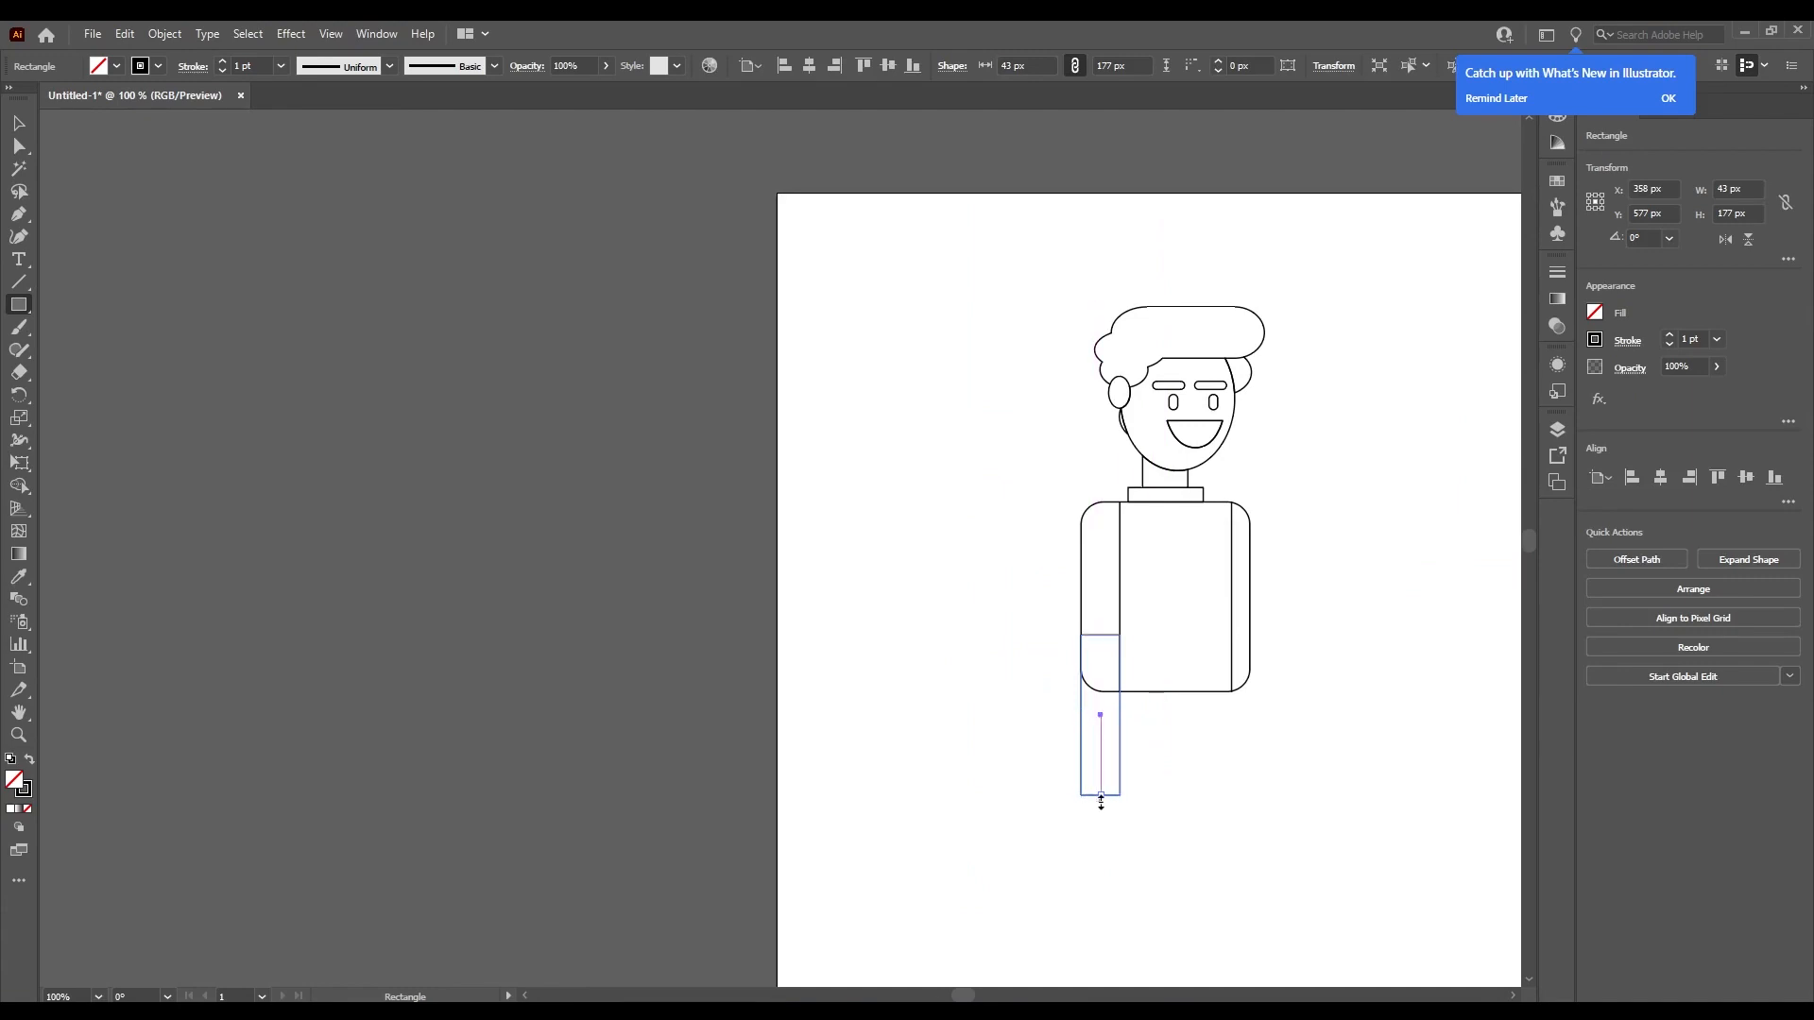
scroll(1266, 720, down, 1)
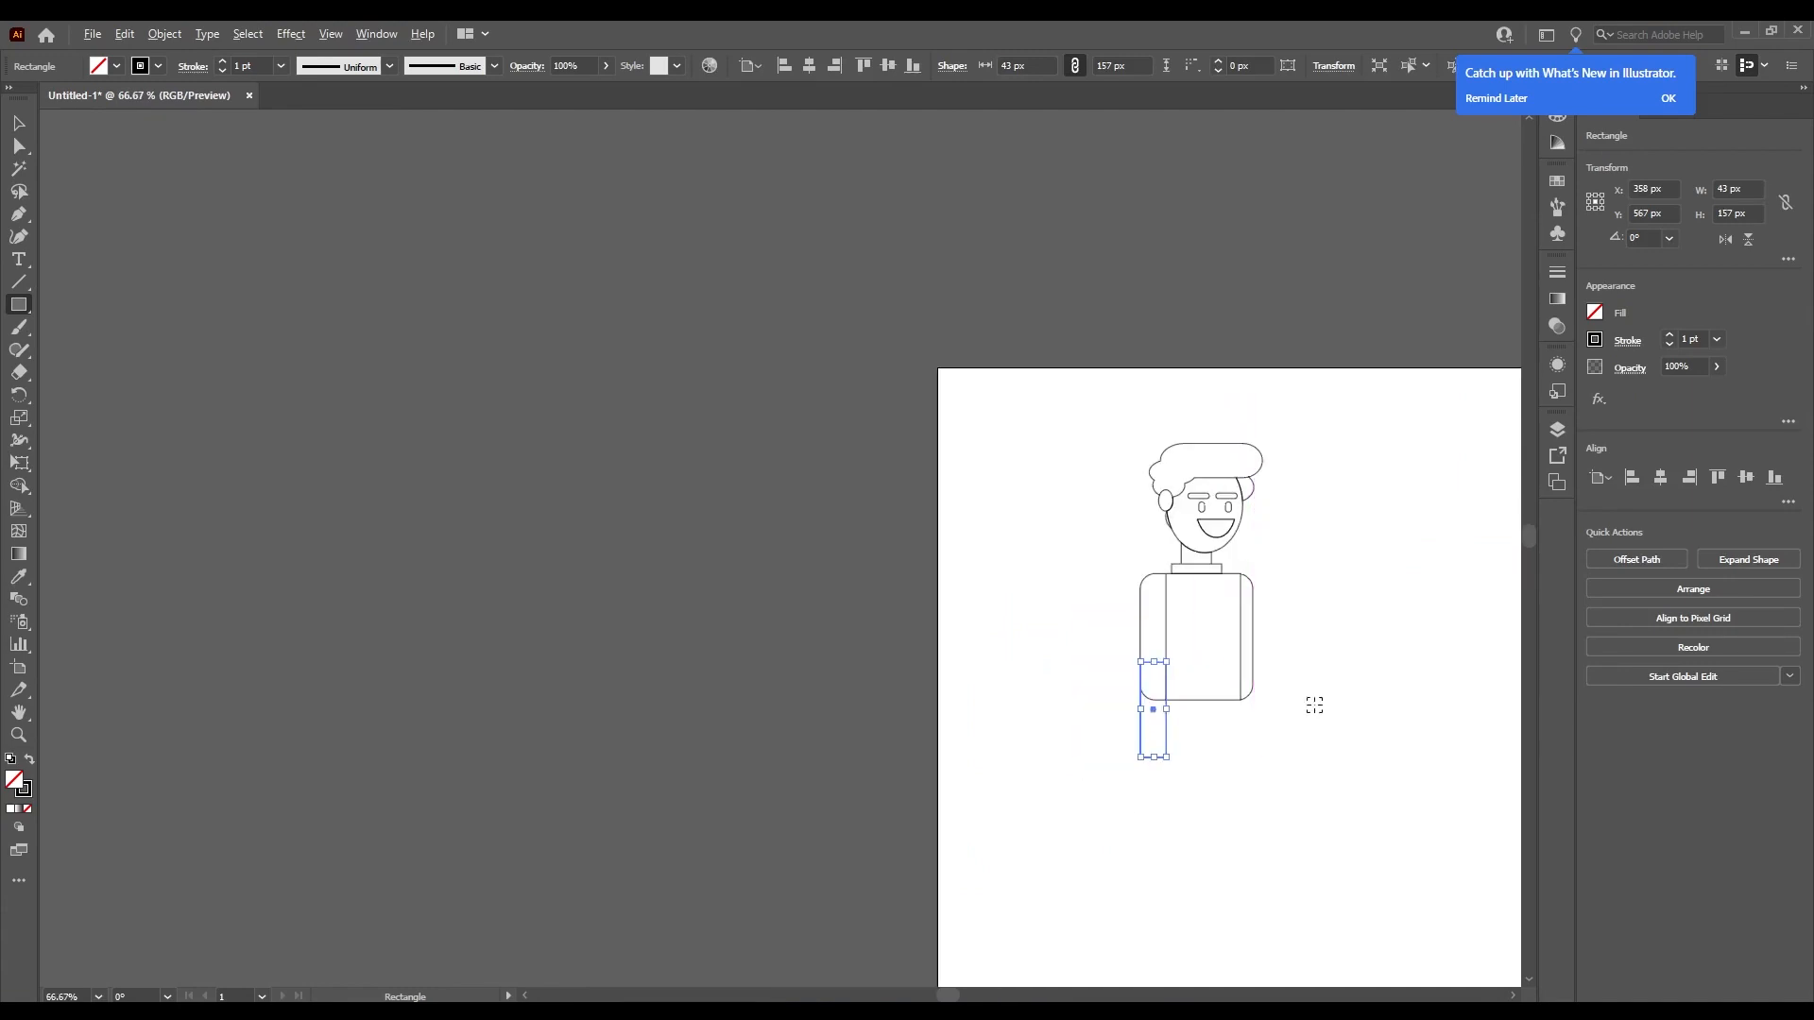
Duplicate the arm rectangle onto the right torso strip at the same height and narrow the copy to about 19 px.
scroll(1316, 705, up, 2)
key(v)
click(1218, 750)
drag(937, 822, 1167, 802)
drag(1203, 716, 1178, 720)
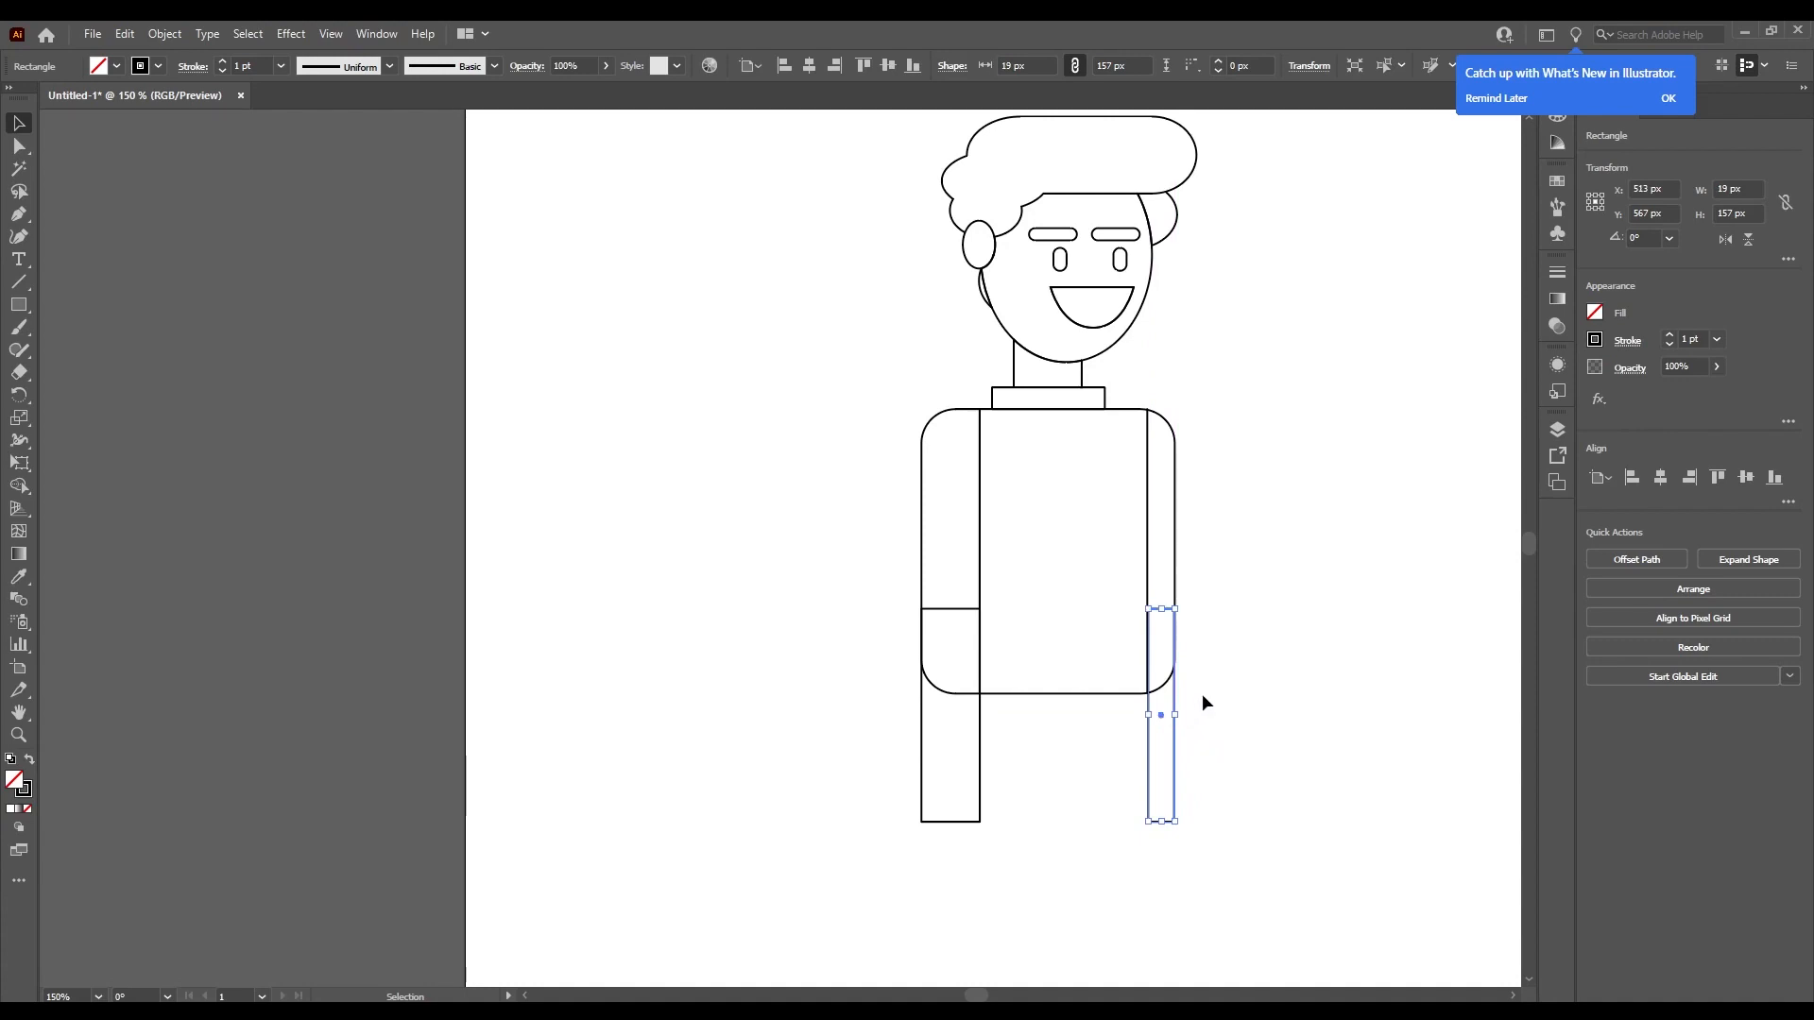
click(1204, 697)
Widen the right arm rectangle to 20 px so its outer side reaches the torso's edge.
scroll(1204, 678, up, 5)
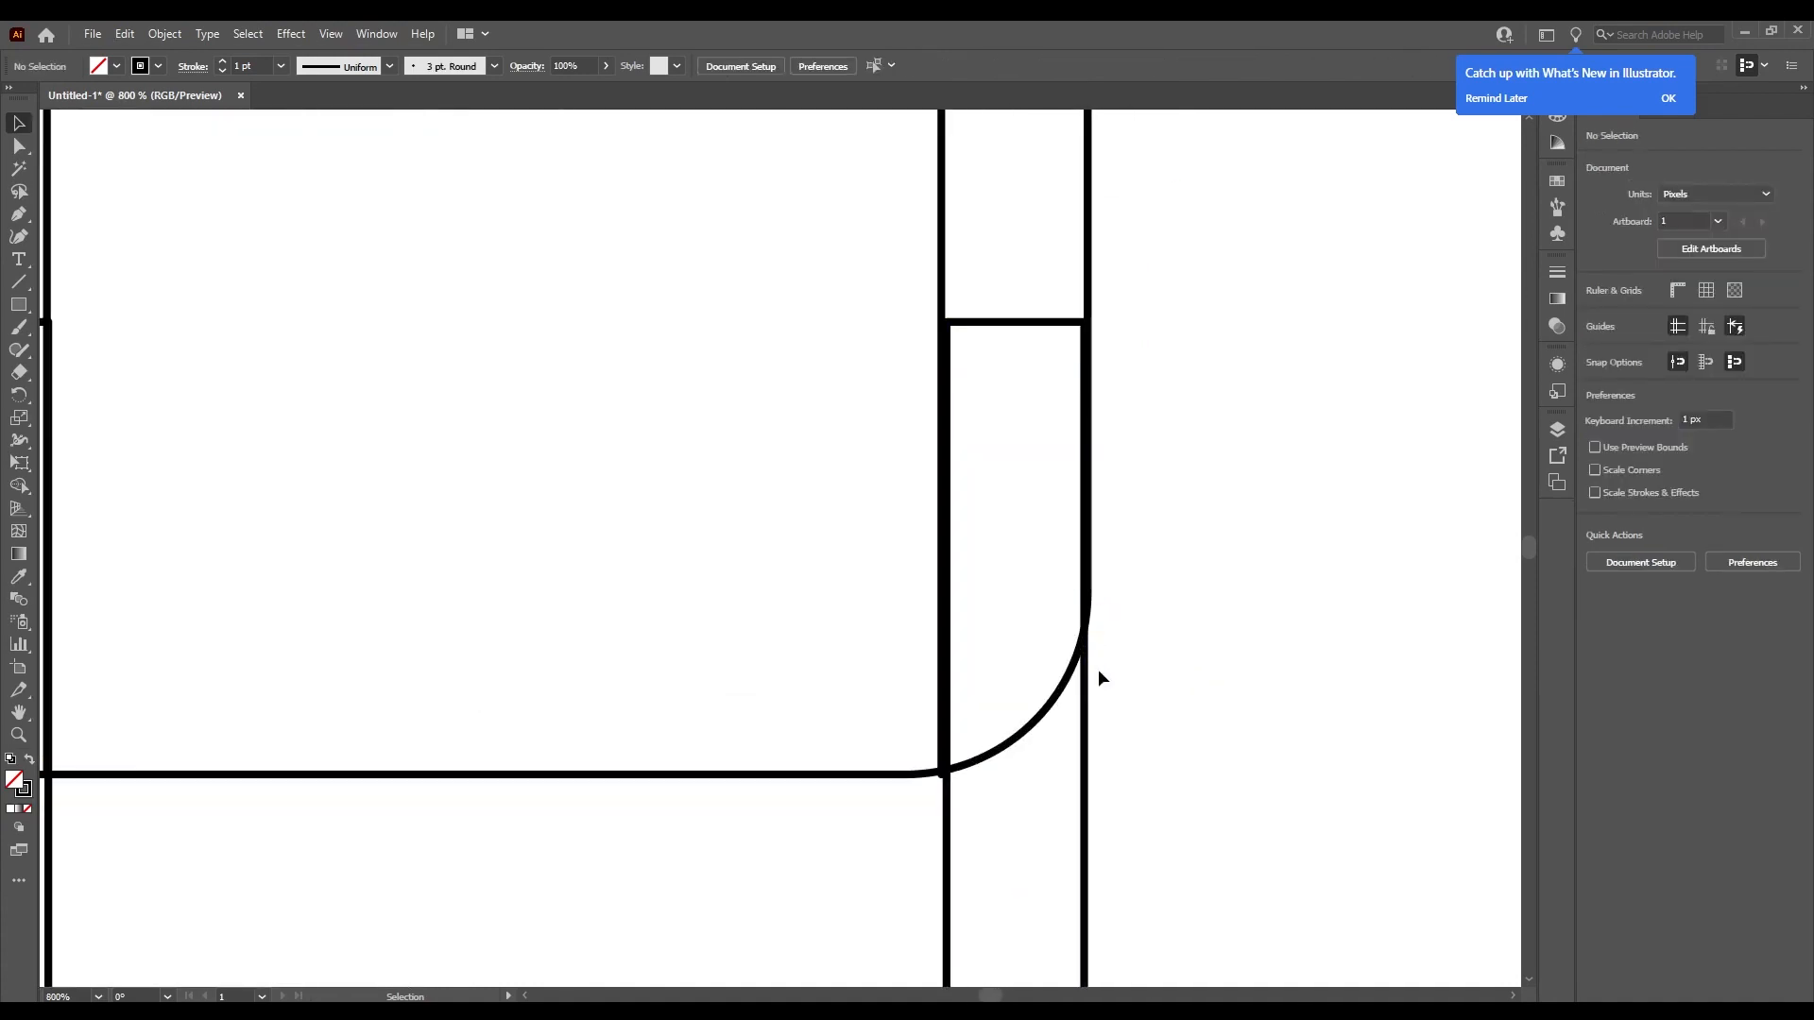
click(1086, 689)
drag(1089, 890, 1094, 890)
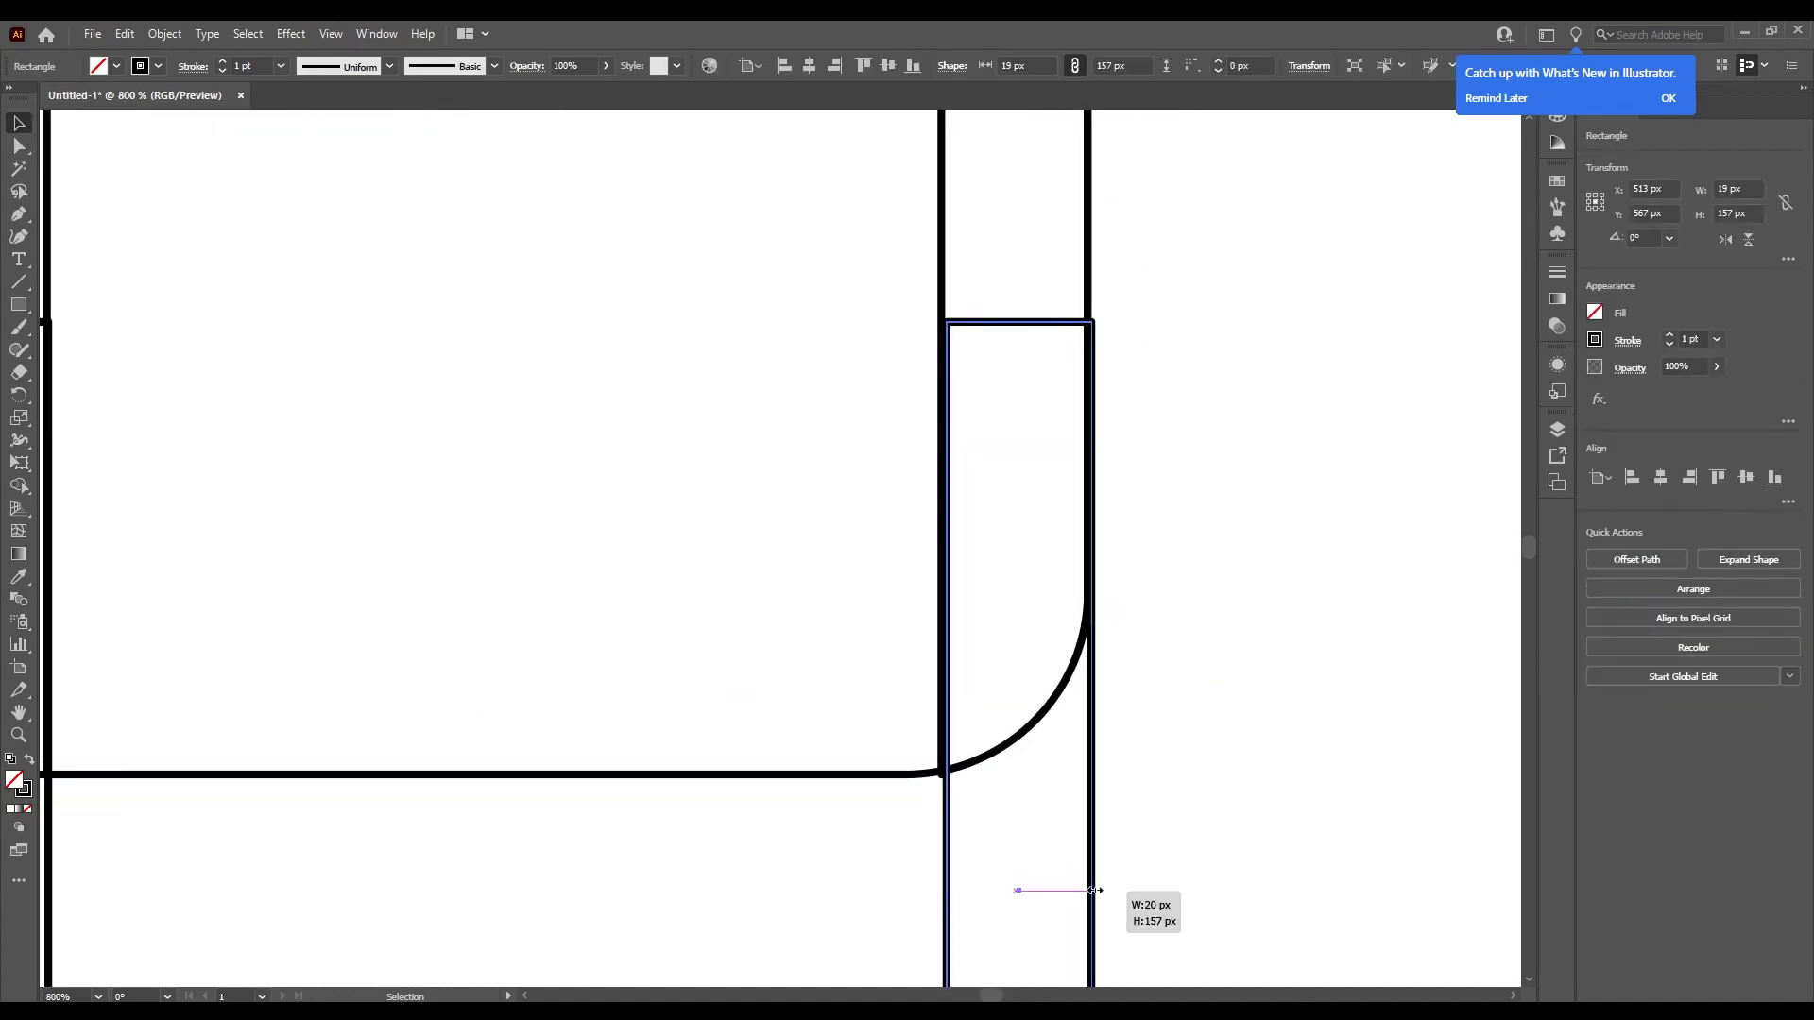
click(1132, 810)
Merge the torso's rounded lower-left corner into the left arm rectangle with Shape Builder.
scroll(1149, 789, down, 2)
scroll(518, 790, up, 2)
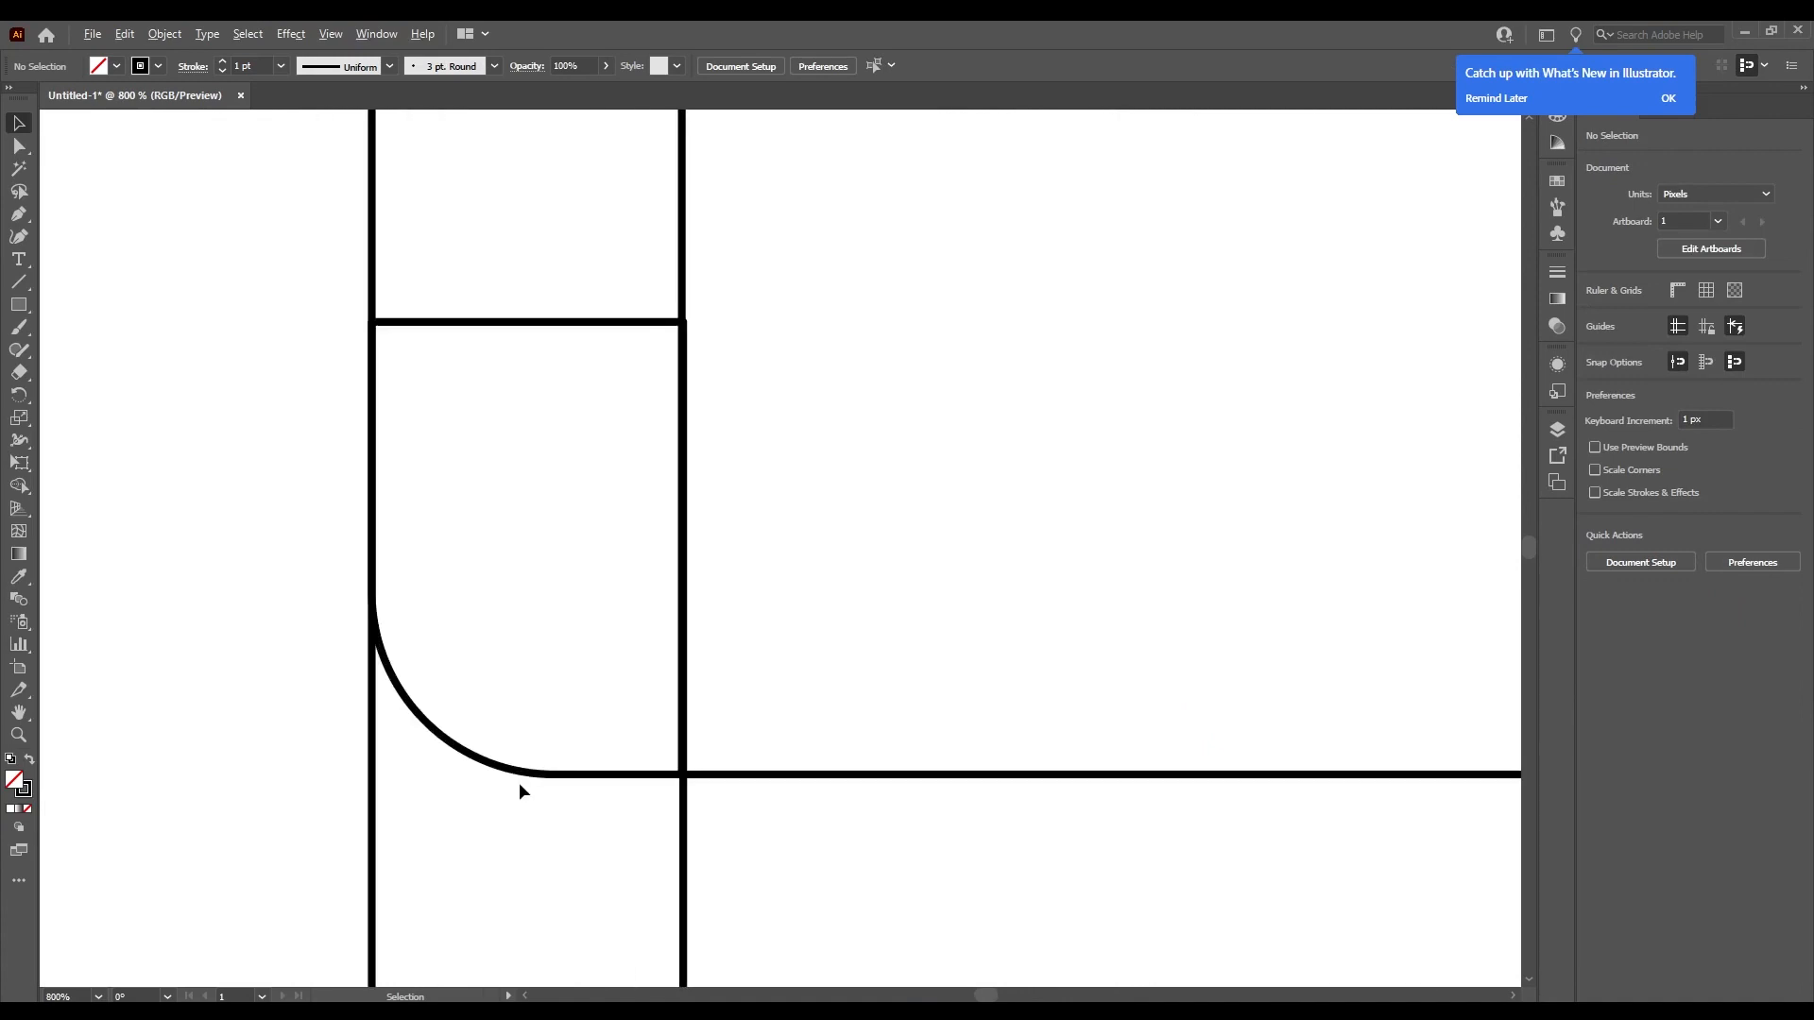
scroll(1528, 566, down, 4)
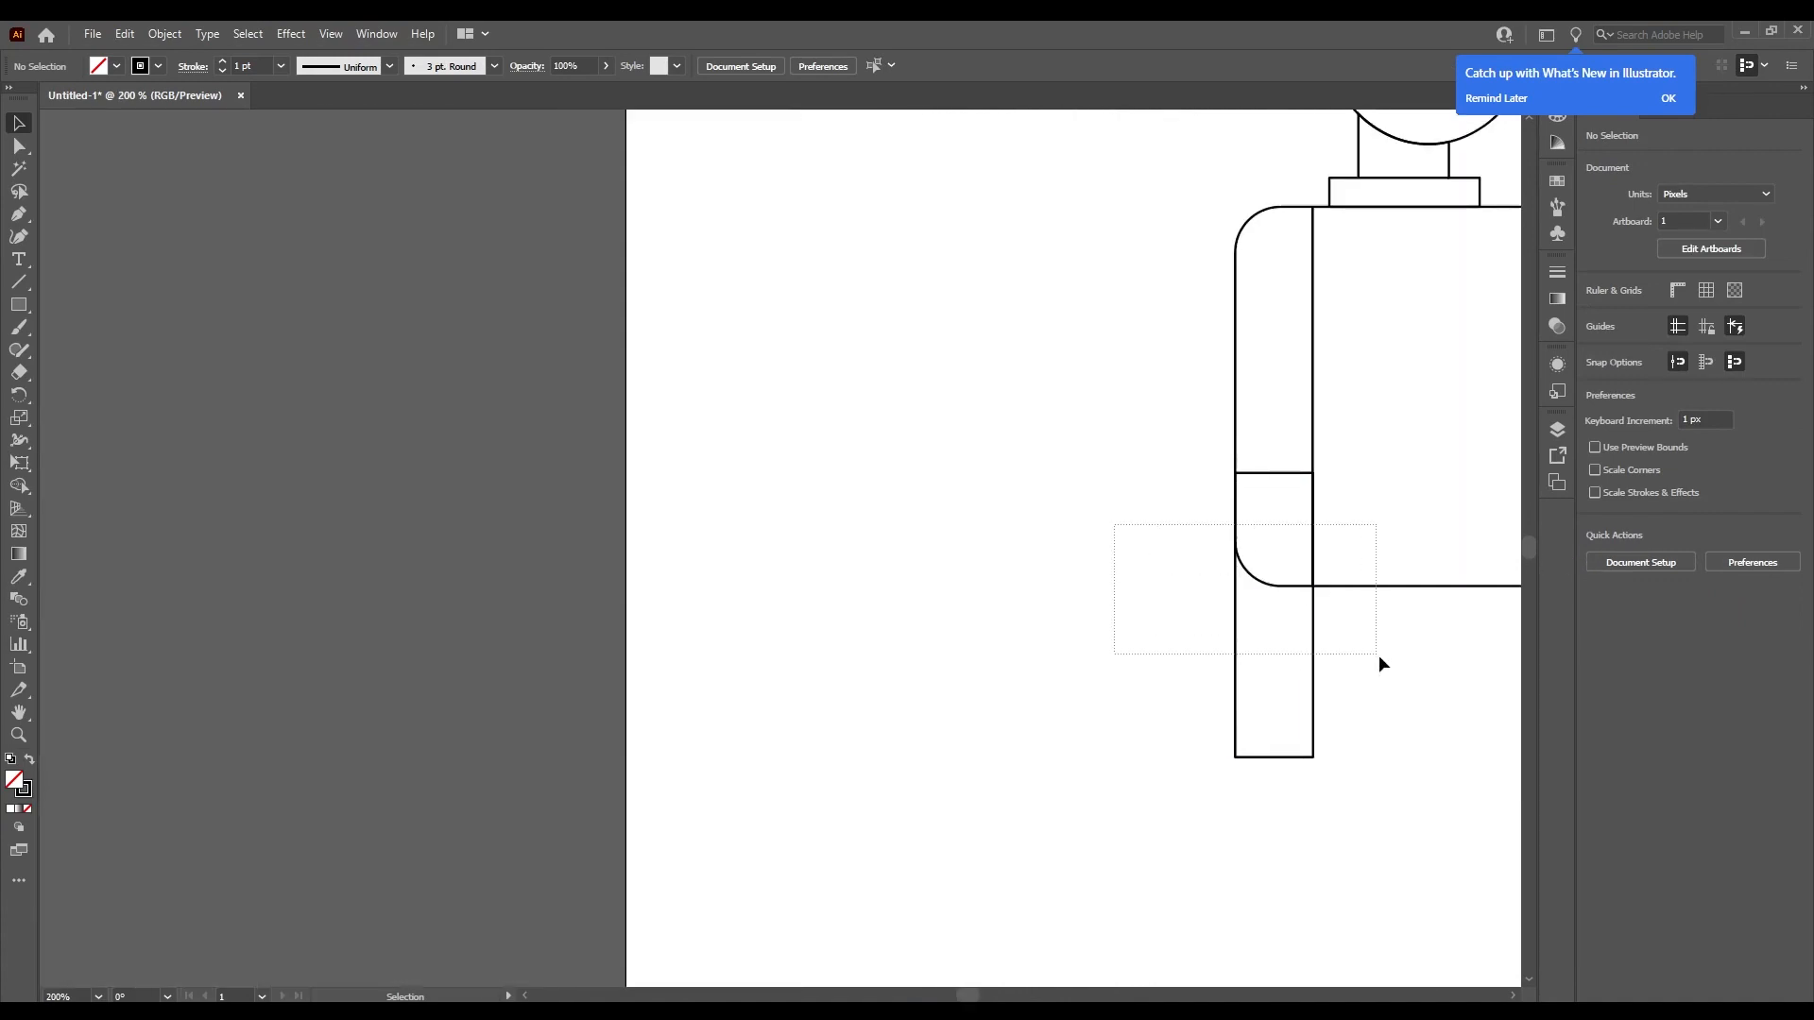
drag(1380, 664, 1376, 657)
key(shift+m)
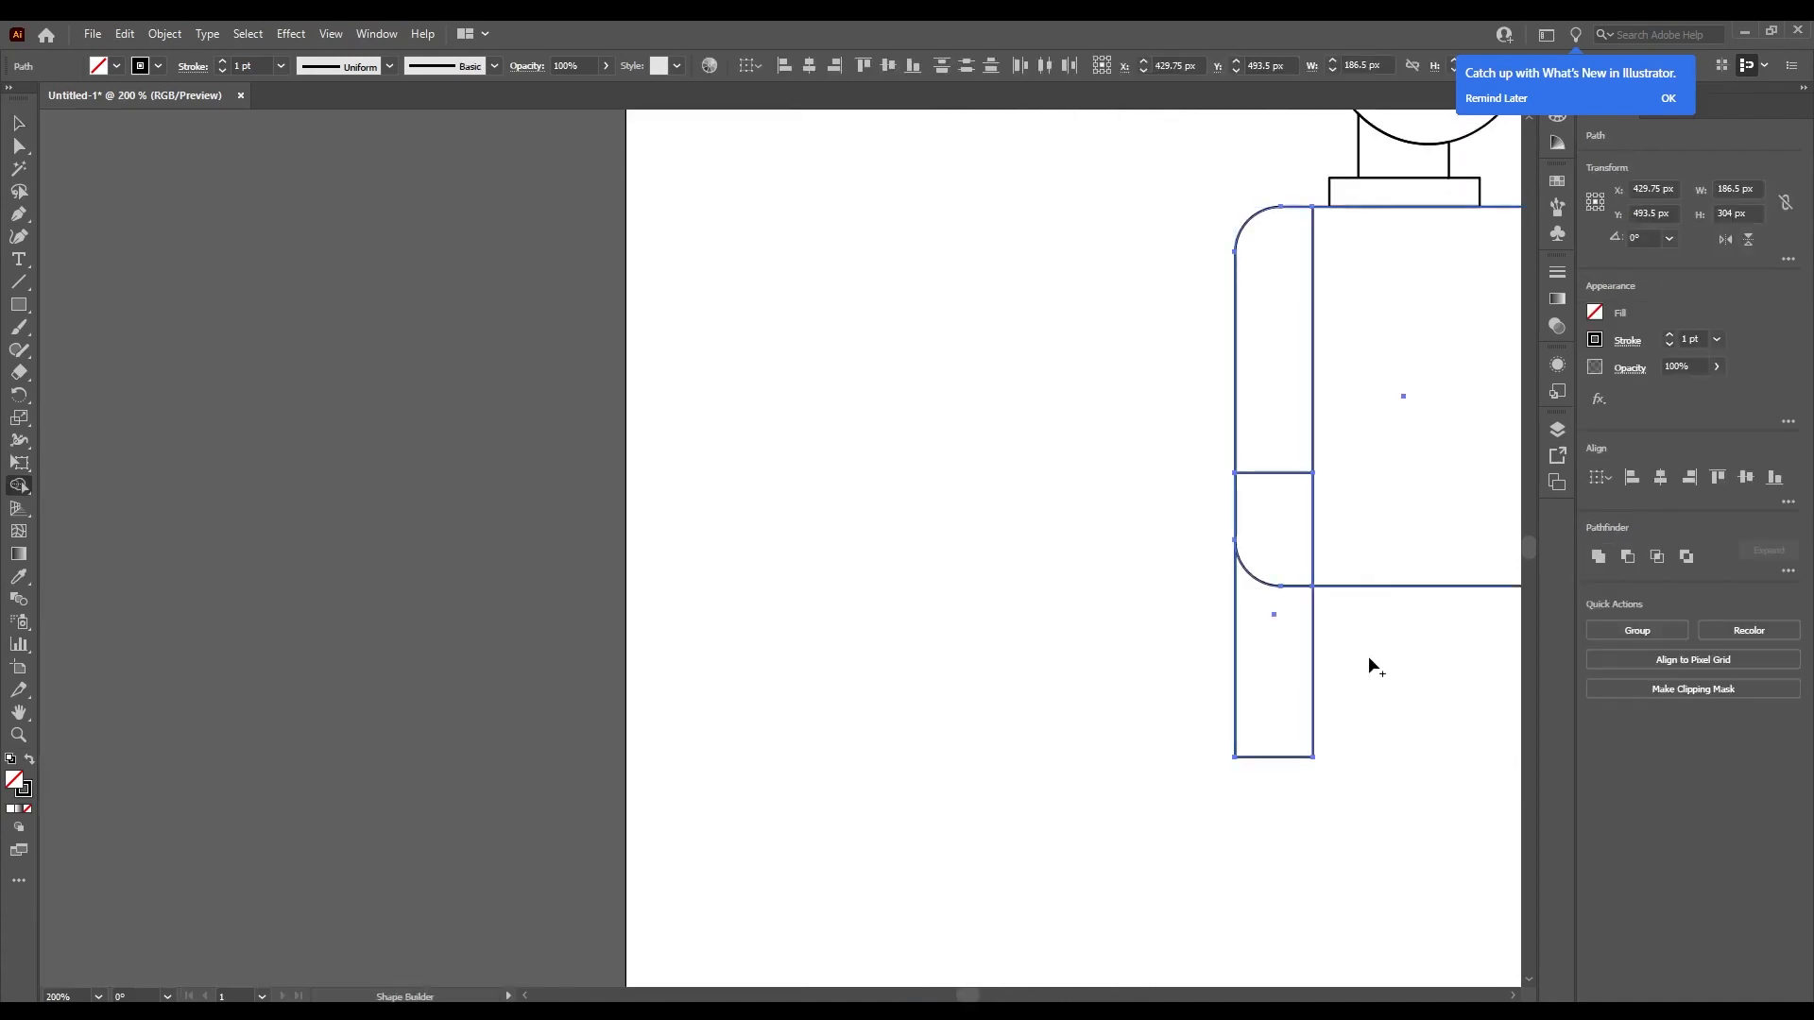
click(1292, 572)
Merge the torso's rounded lower-right corner into the right arm rectangle with Shape Builder.
scroll(1268, 633, down, 4)
scroll(1405, 664, up, 3)
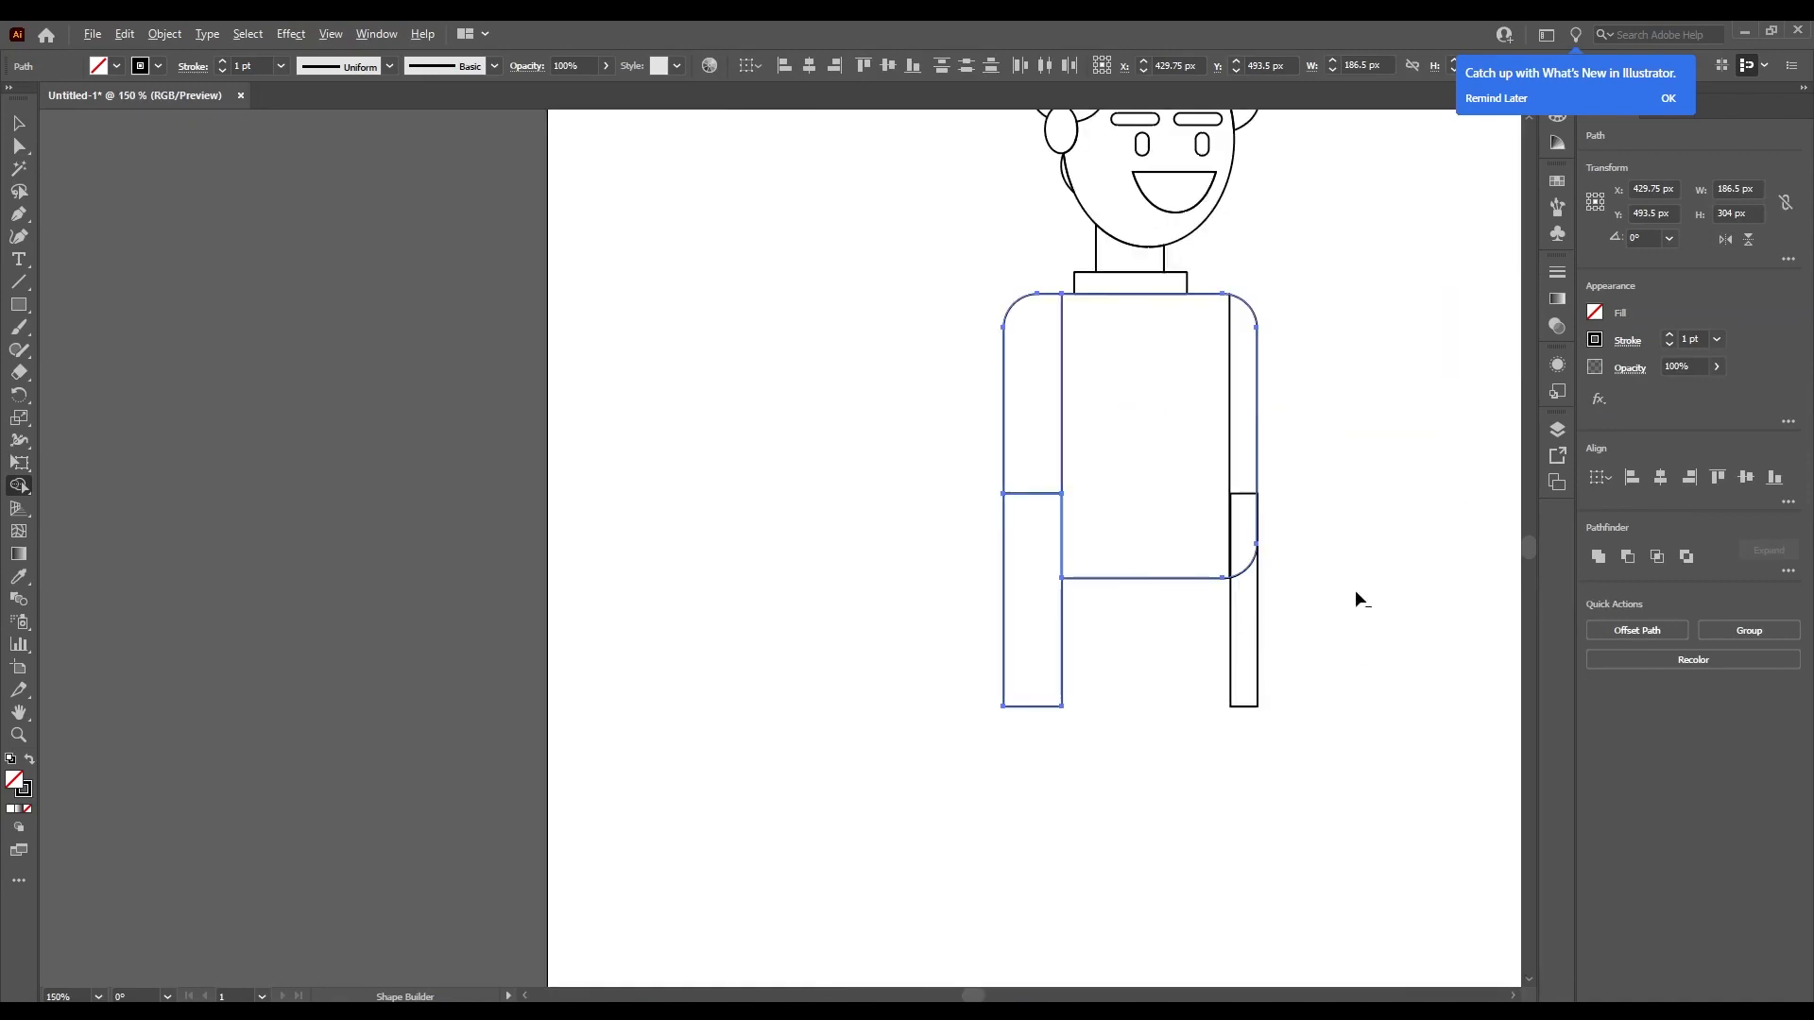
scroll(1243, 624, up, 1)
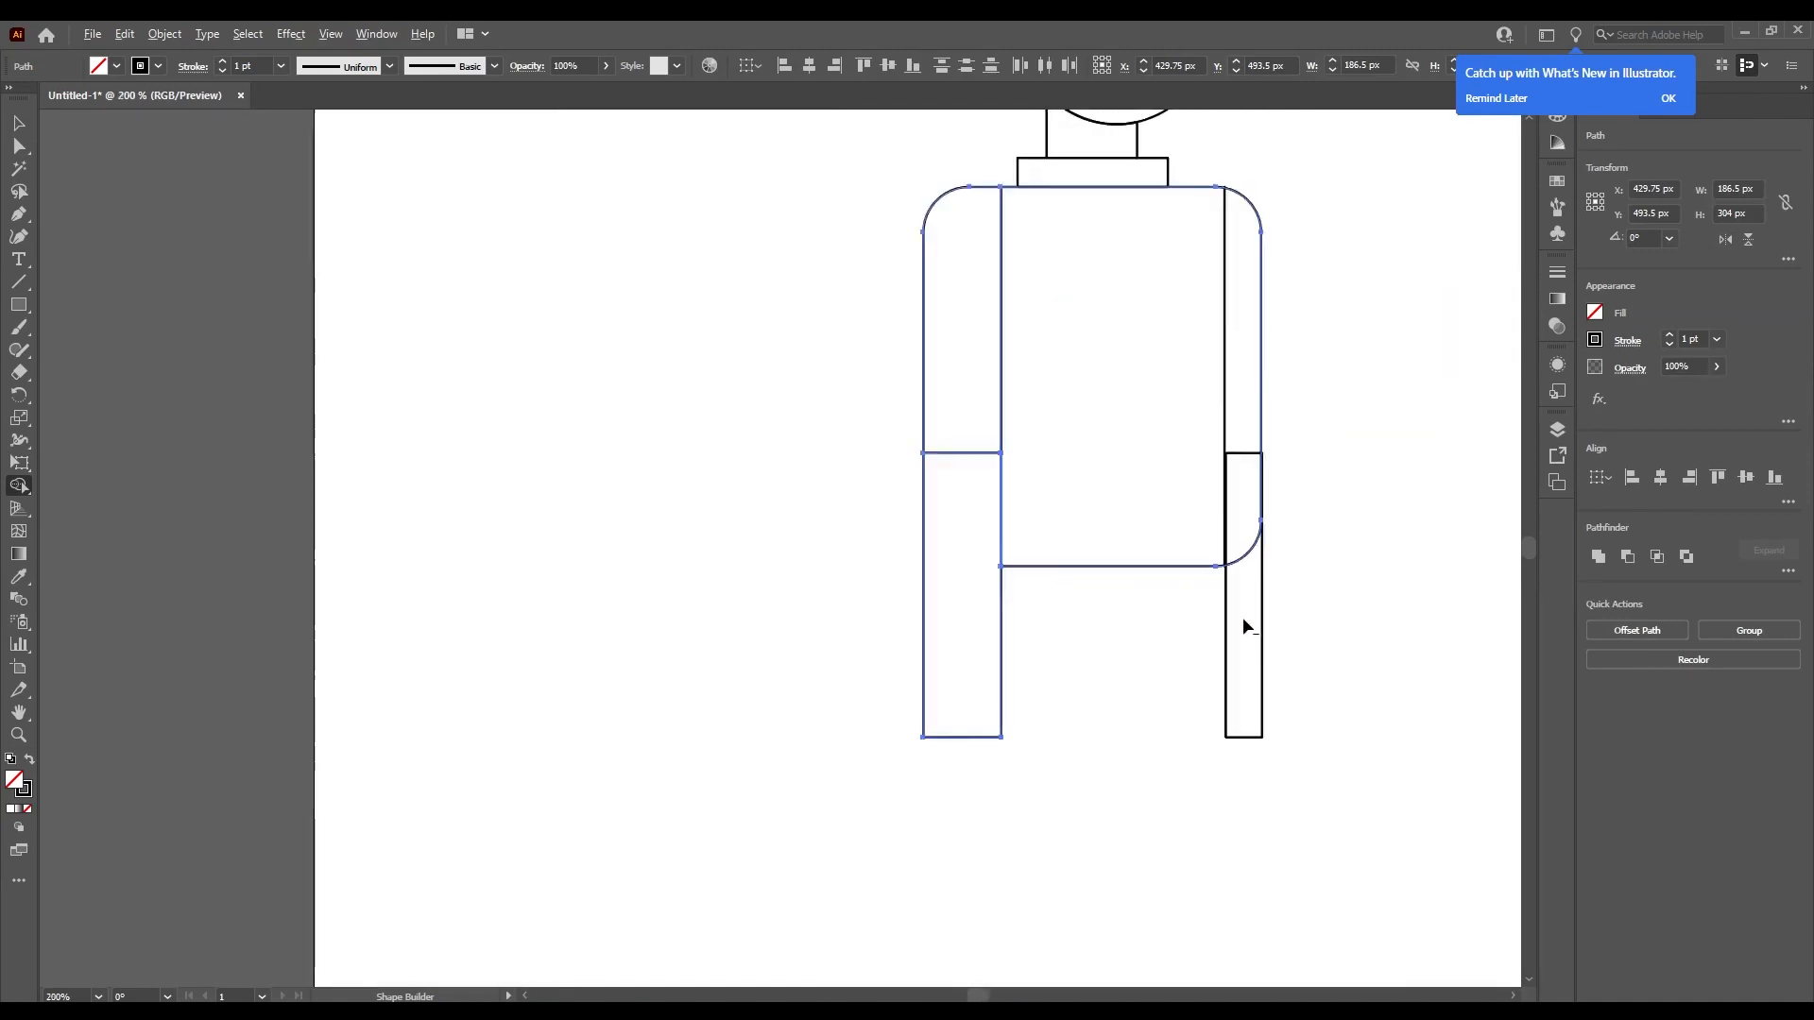
scroll(1243, 619, up, 1)
key(v)
drag(1396, 620, 1098, 456)
key(shift+m)
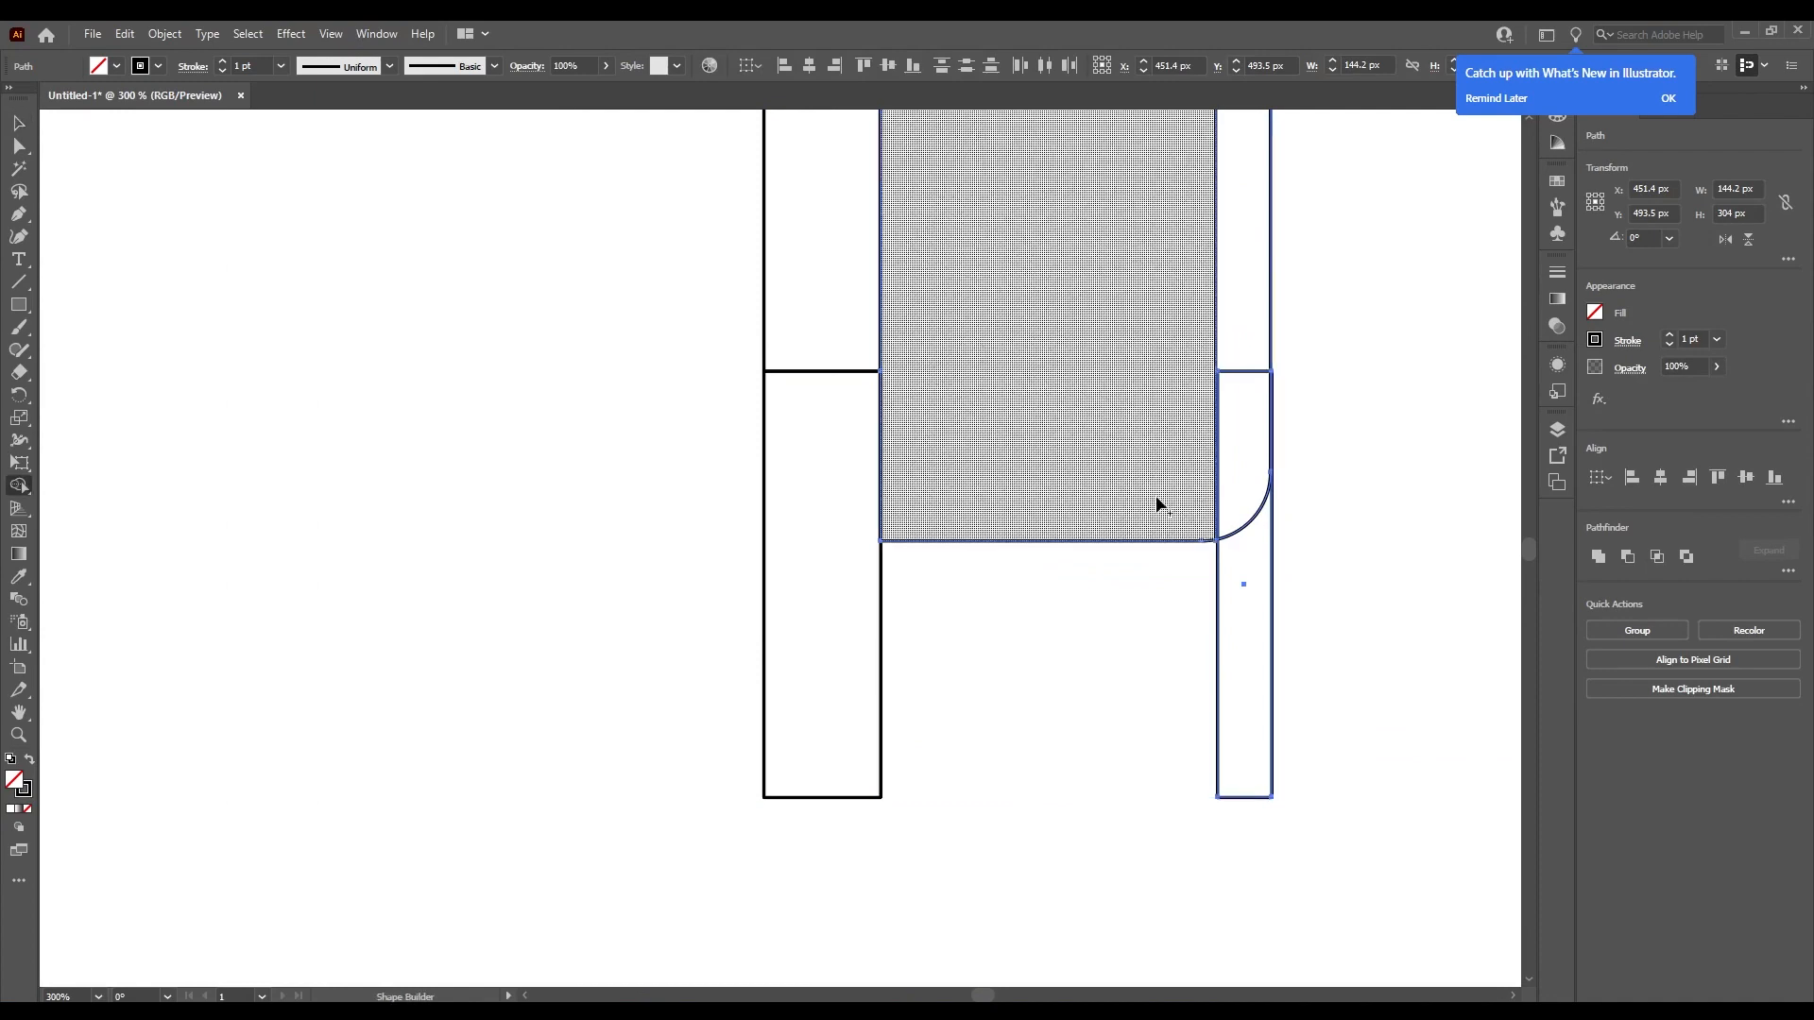
click(1240, 538)
key(v)
click(1322, 557)
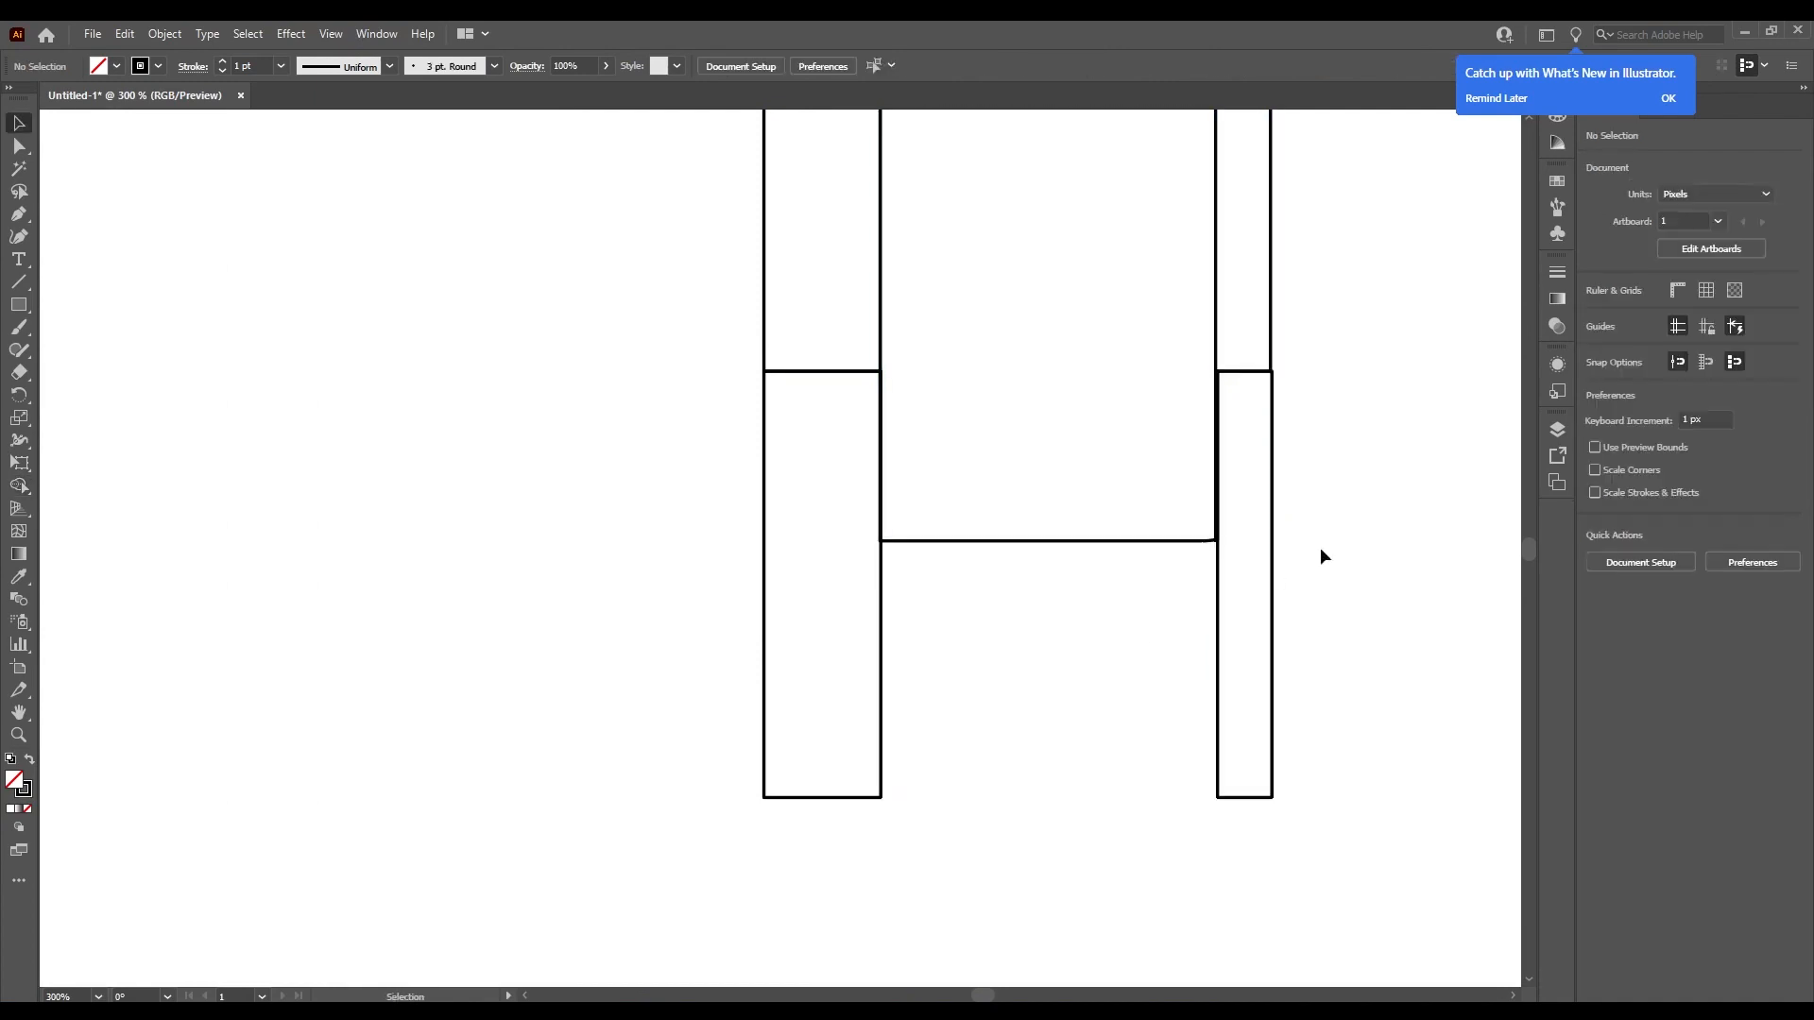
Join the upper left torso strip and the left arm rectangle into one long arm with Shape Builder.
scroll(1325, 510, up, 1)
scroll(922, 495, down, 2)
drag(674, 350, 759, 415)
drag(885, 508, 869, 510)
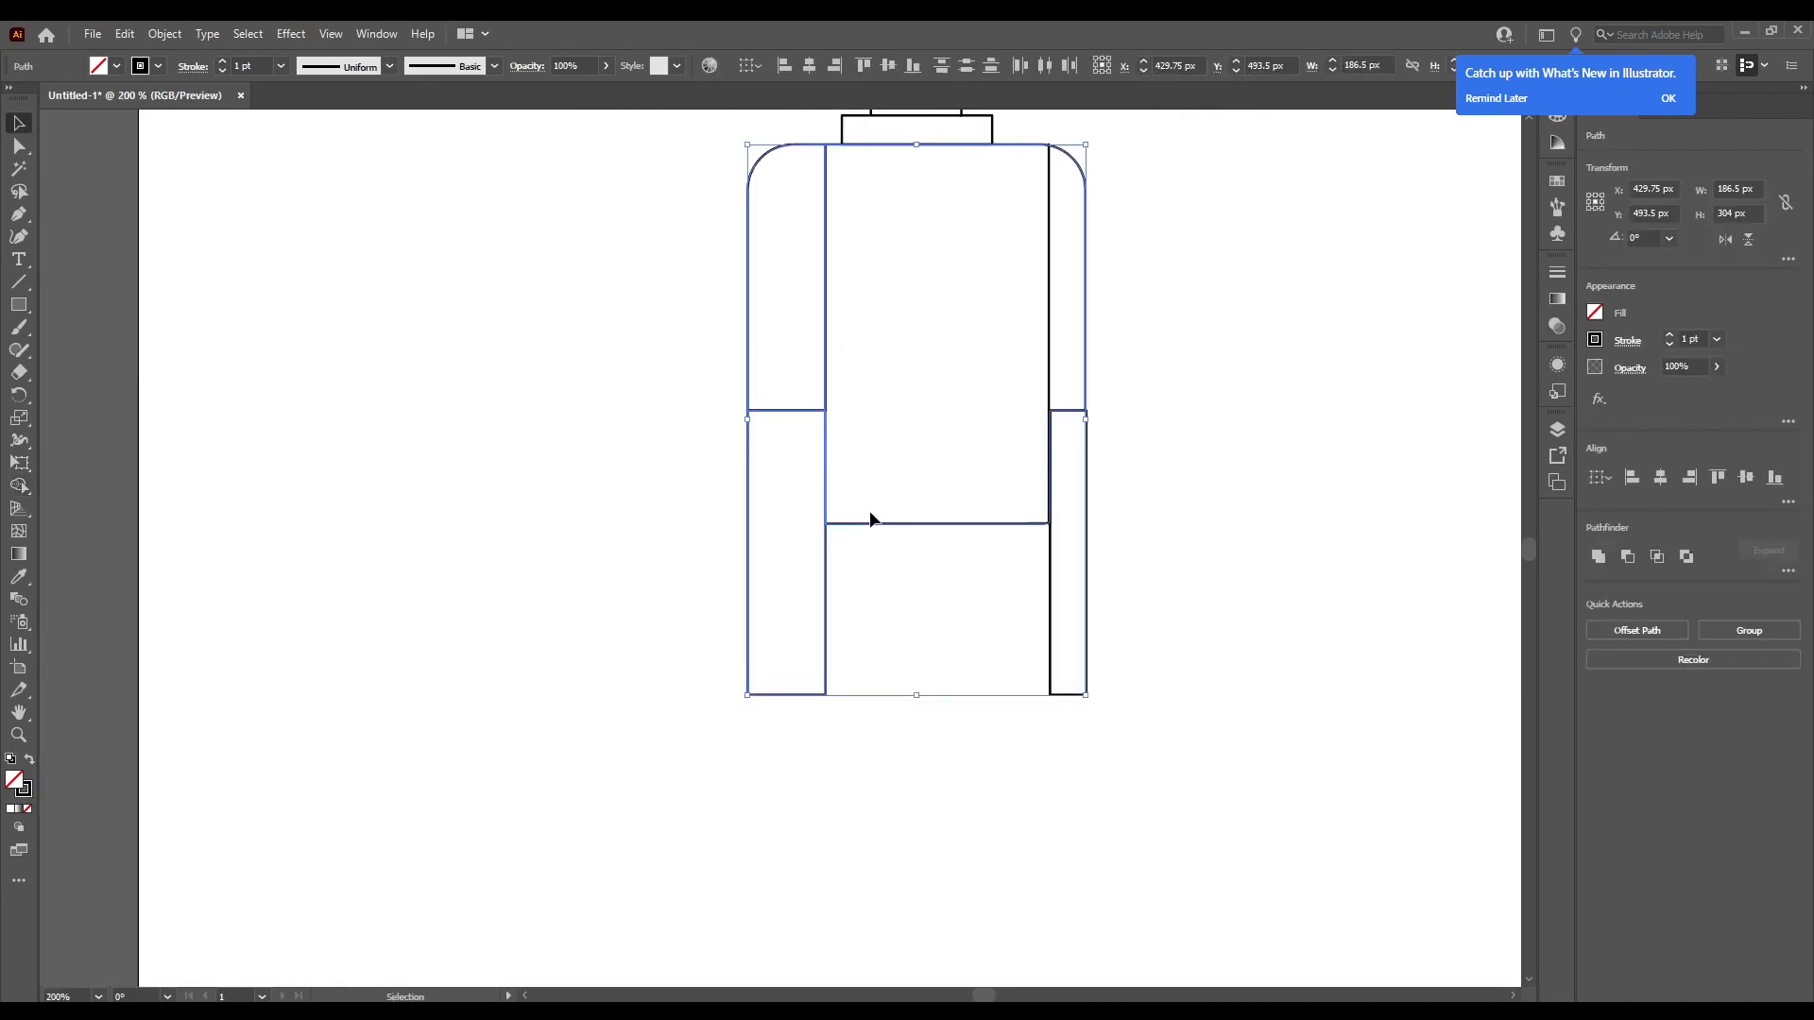
key(shift+m)
mouse_move(963, 475)
mouse_down()
mouse_move(1121, 390)
mouse_move(1024, 502)
mouse_up()
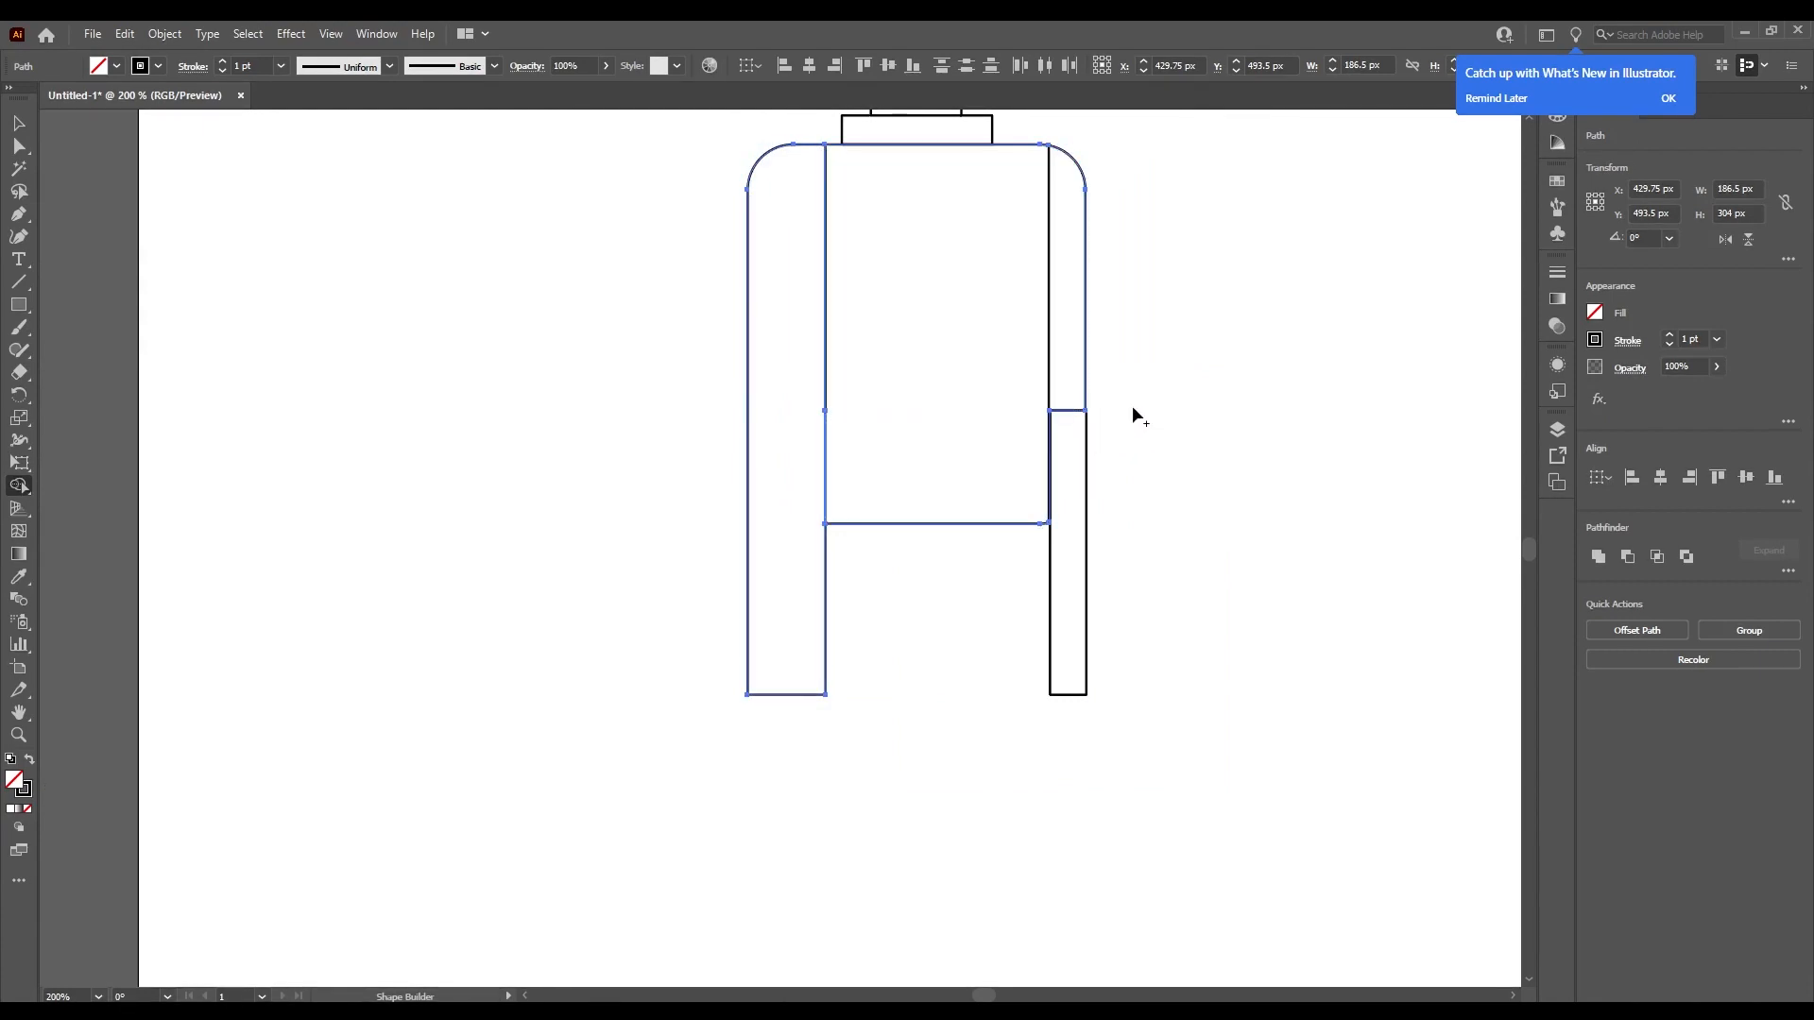
Join the upper right torso strip and the right arm rectangle into one long arm with Shape Builder.
key(v)
drag(1152, 383, 998, 477)
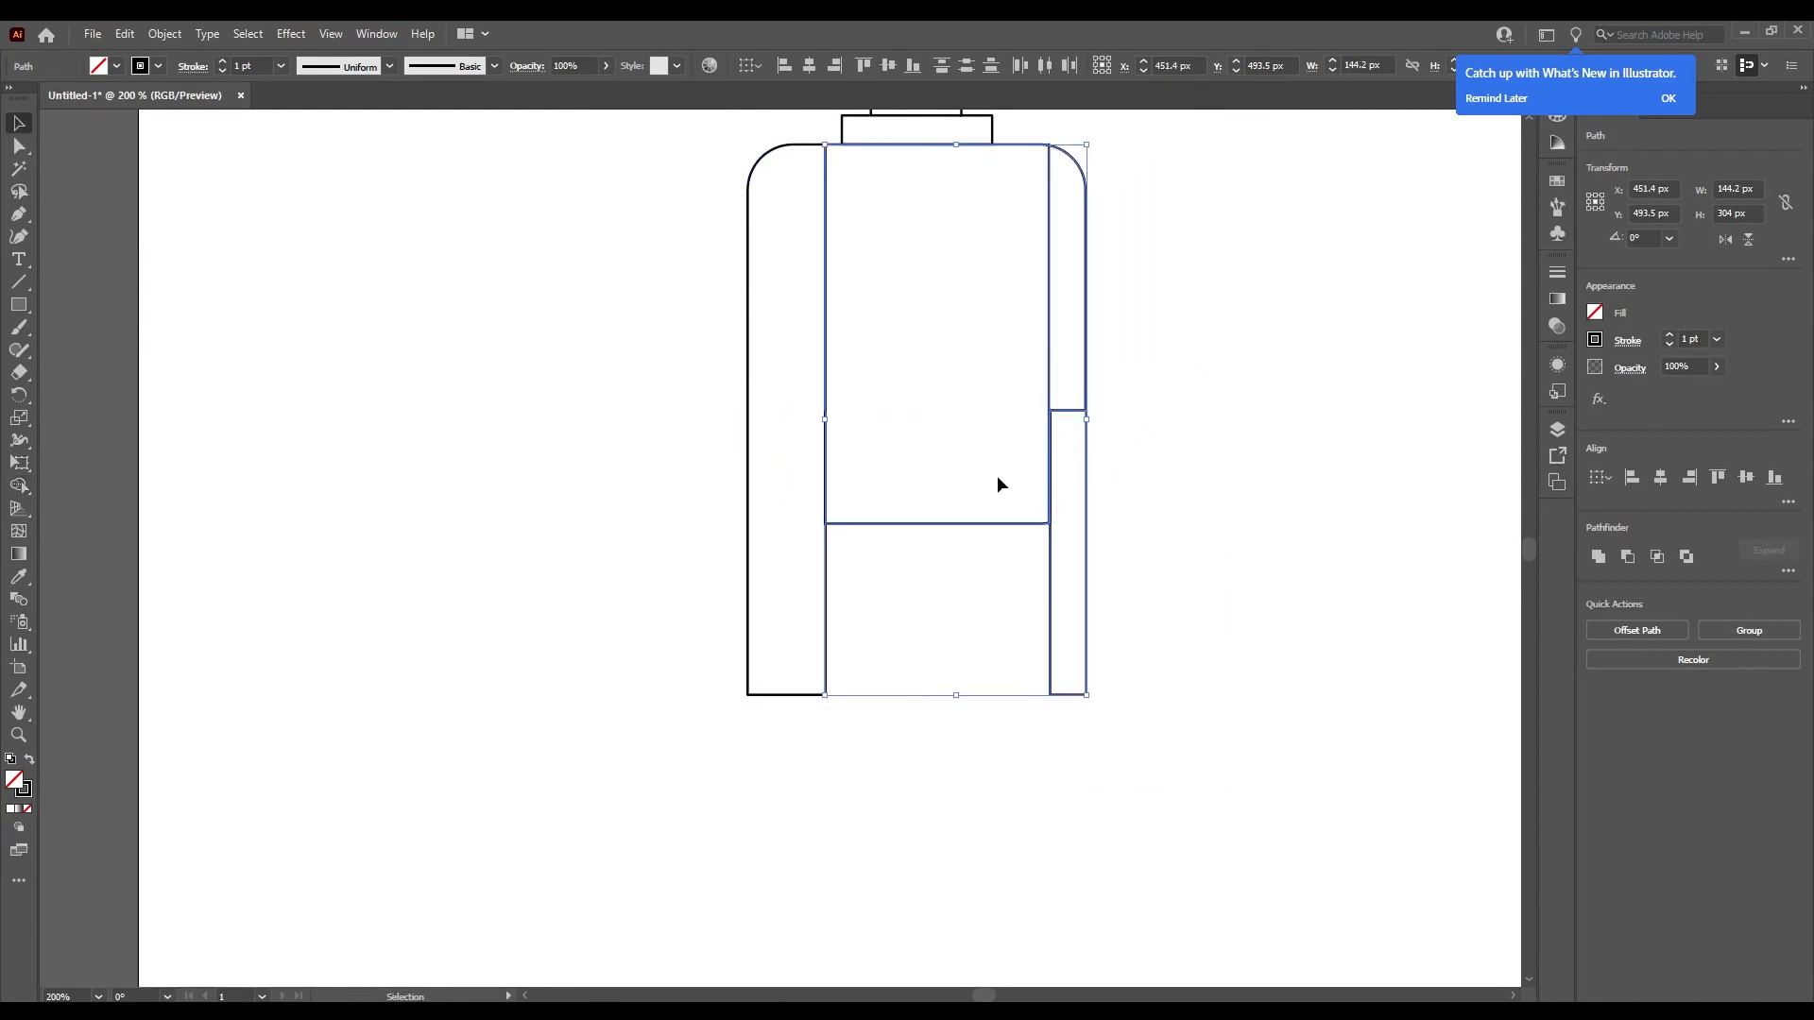
key(shift+m)
drag(1066, 401, 1070, 444)
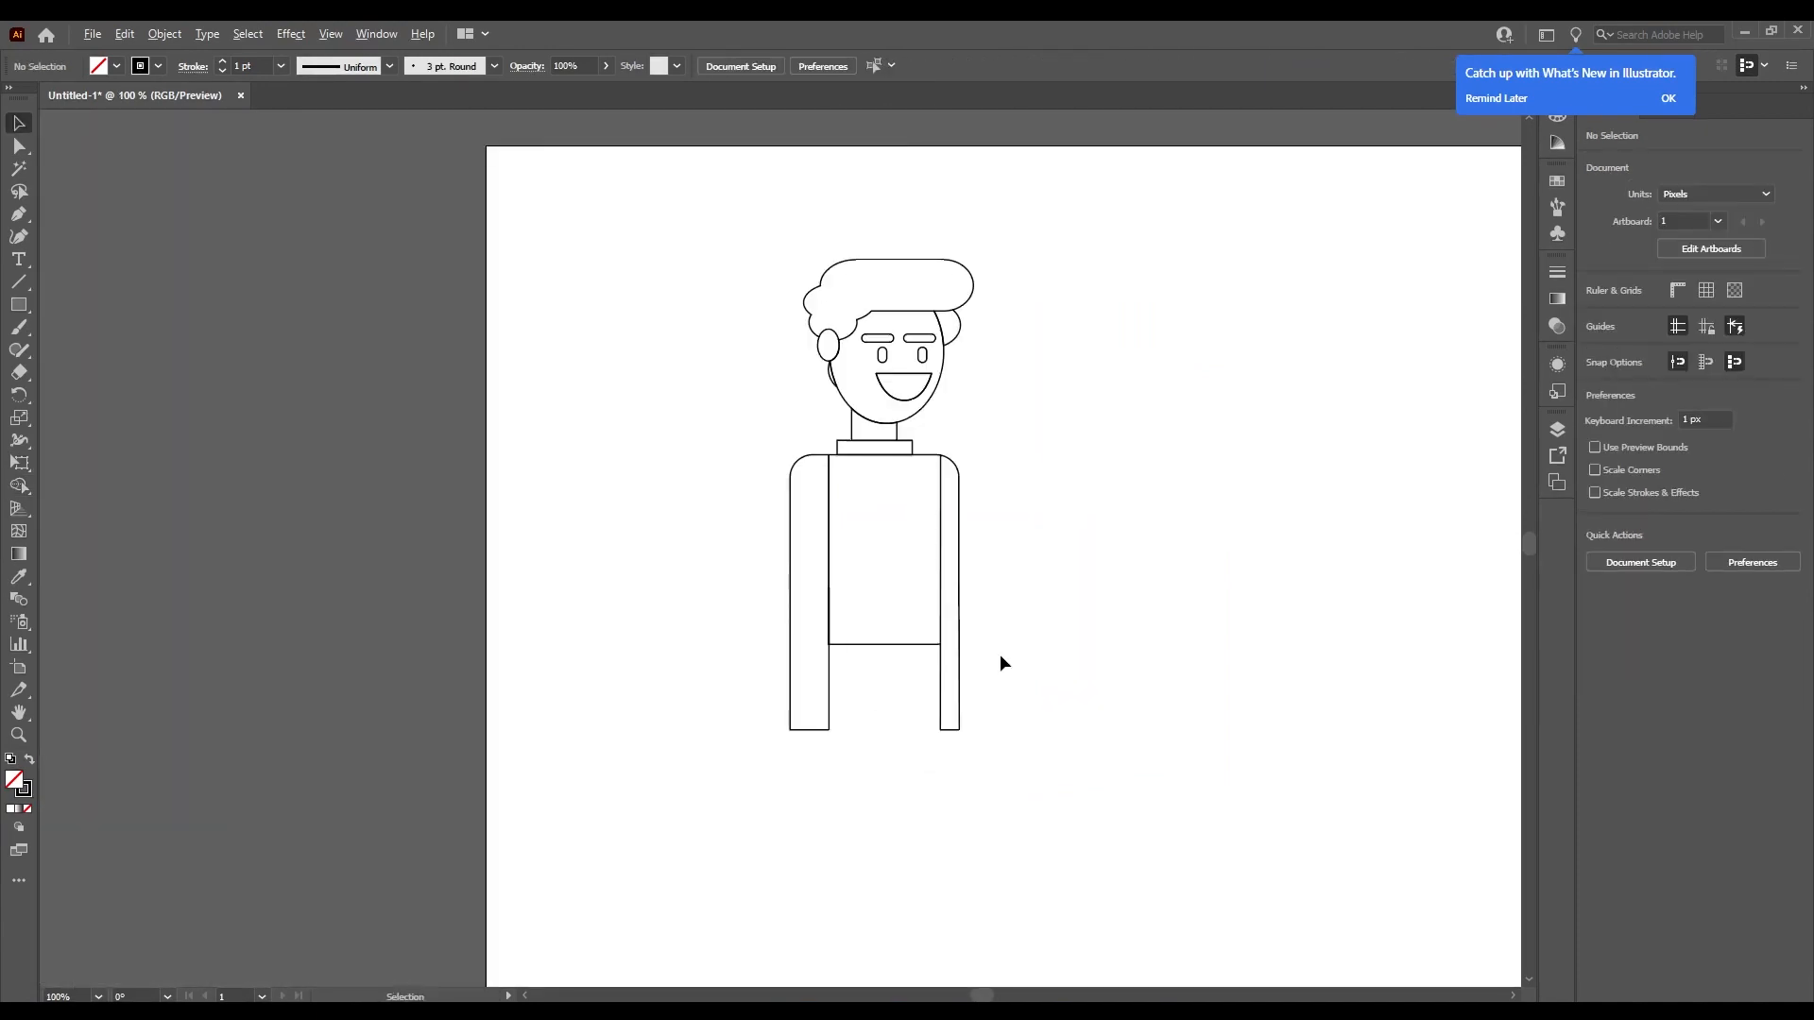
Try to clean up the doubled edge between the left arm and the torso with Shape Builder.
scroll(802, 628, up, 6)
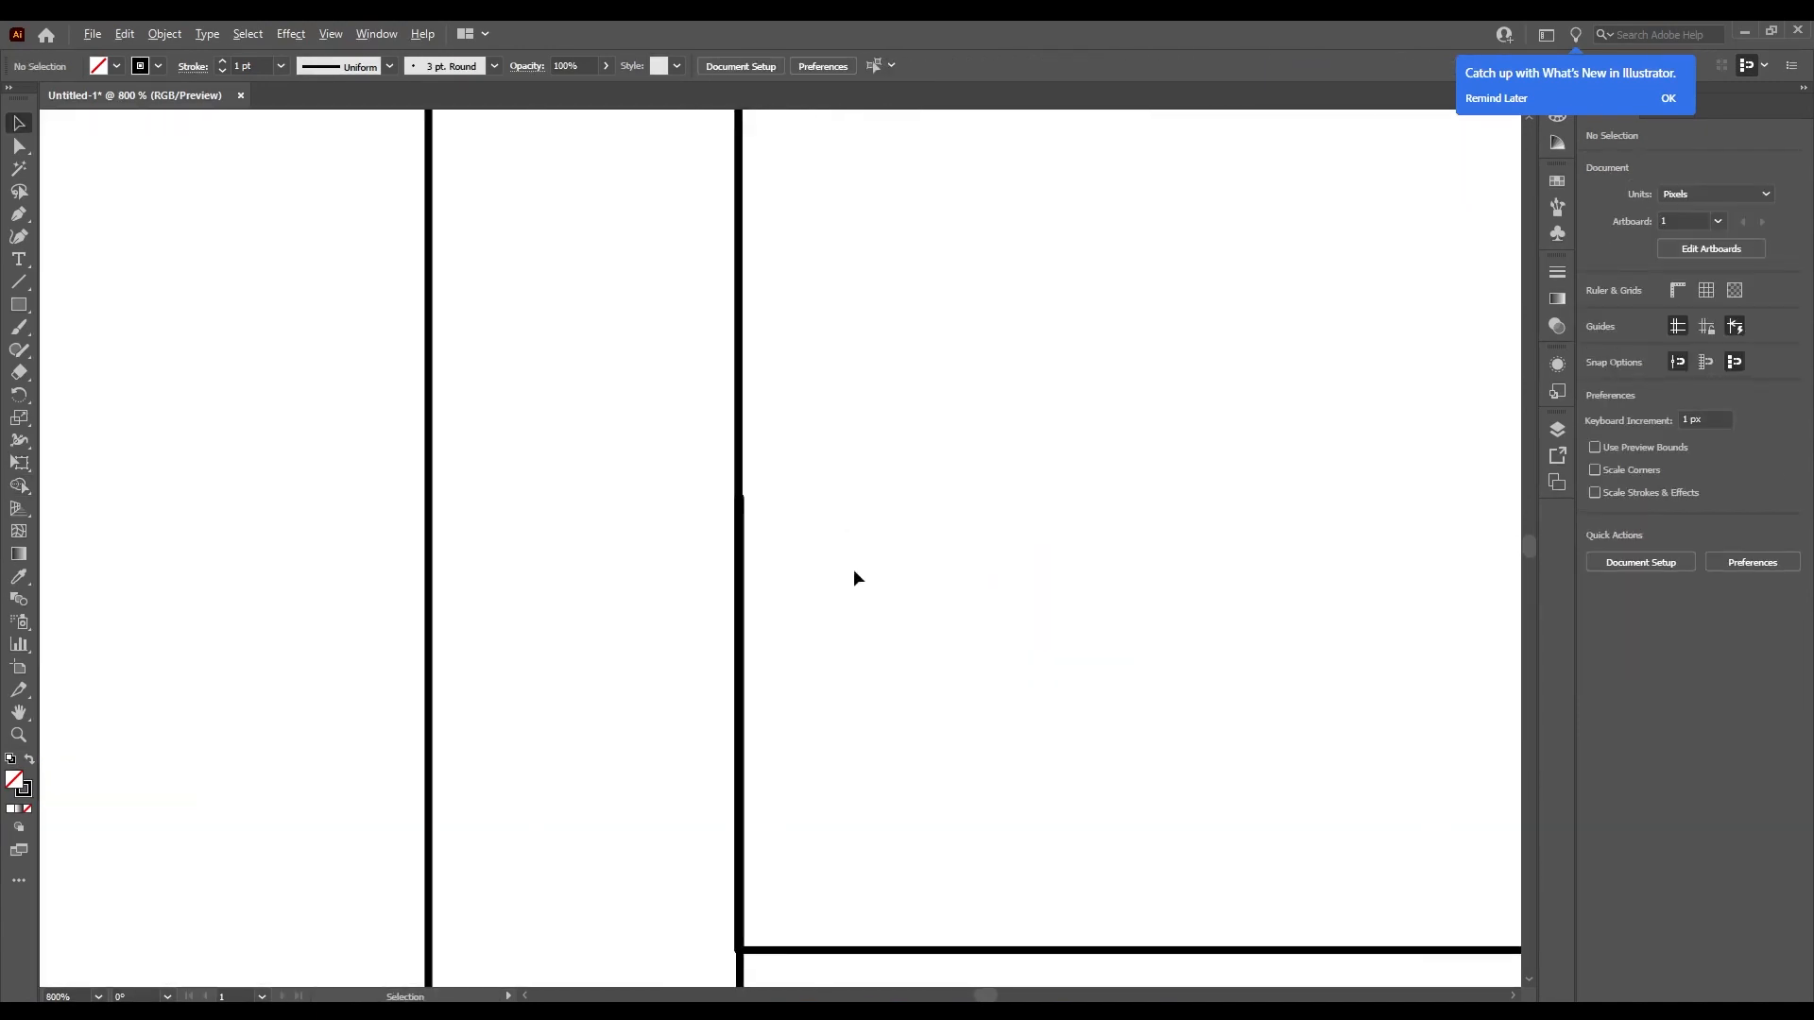
scroll(652, 647, up, 2)
scroll(774, 622, down, 2)
scroll(1107, 661, up, 1)
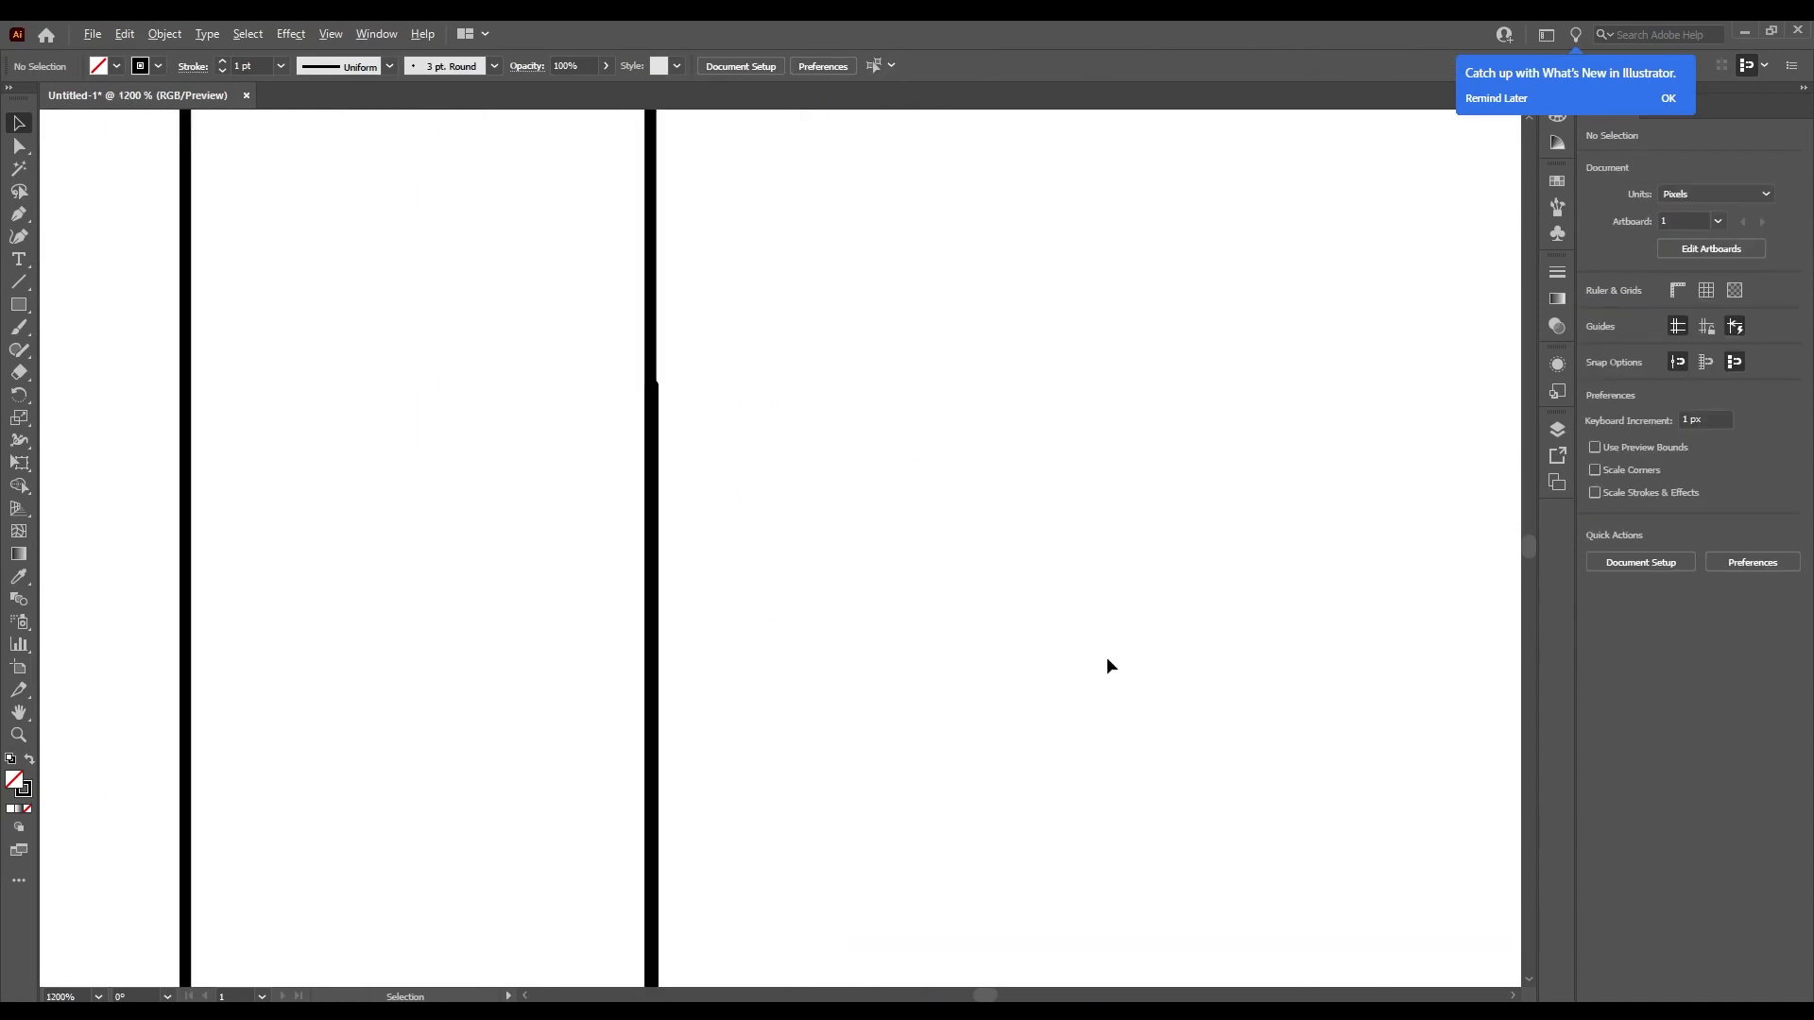
scroll(1107, 666, up, 1)
drag(806, 547, 160, 644)
key(shift+m)
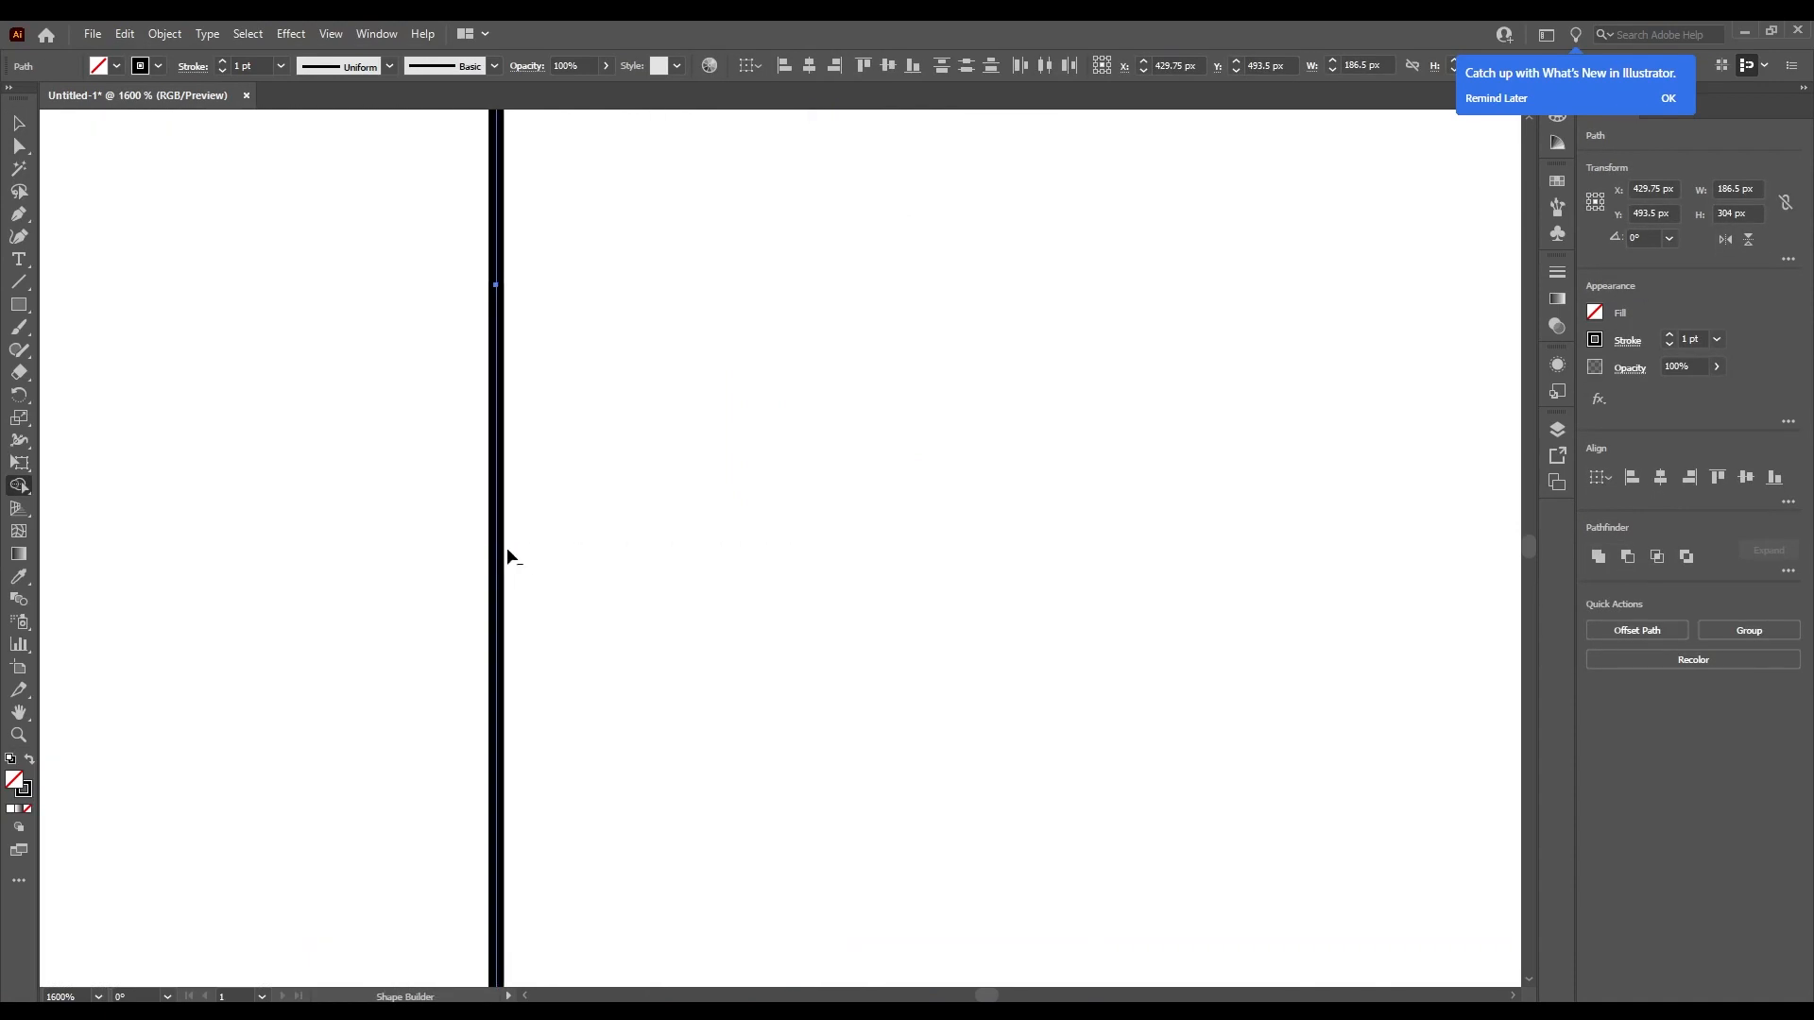
mouse_move(793, 486)
mouse_down()
mouse_move(396, 635)
mouse_move(439, 643)
mouse_up()
scroll(466, 631, down, 3)
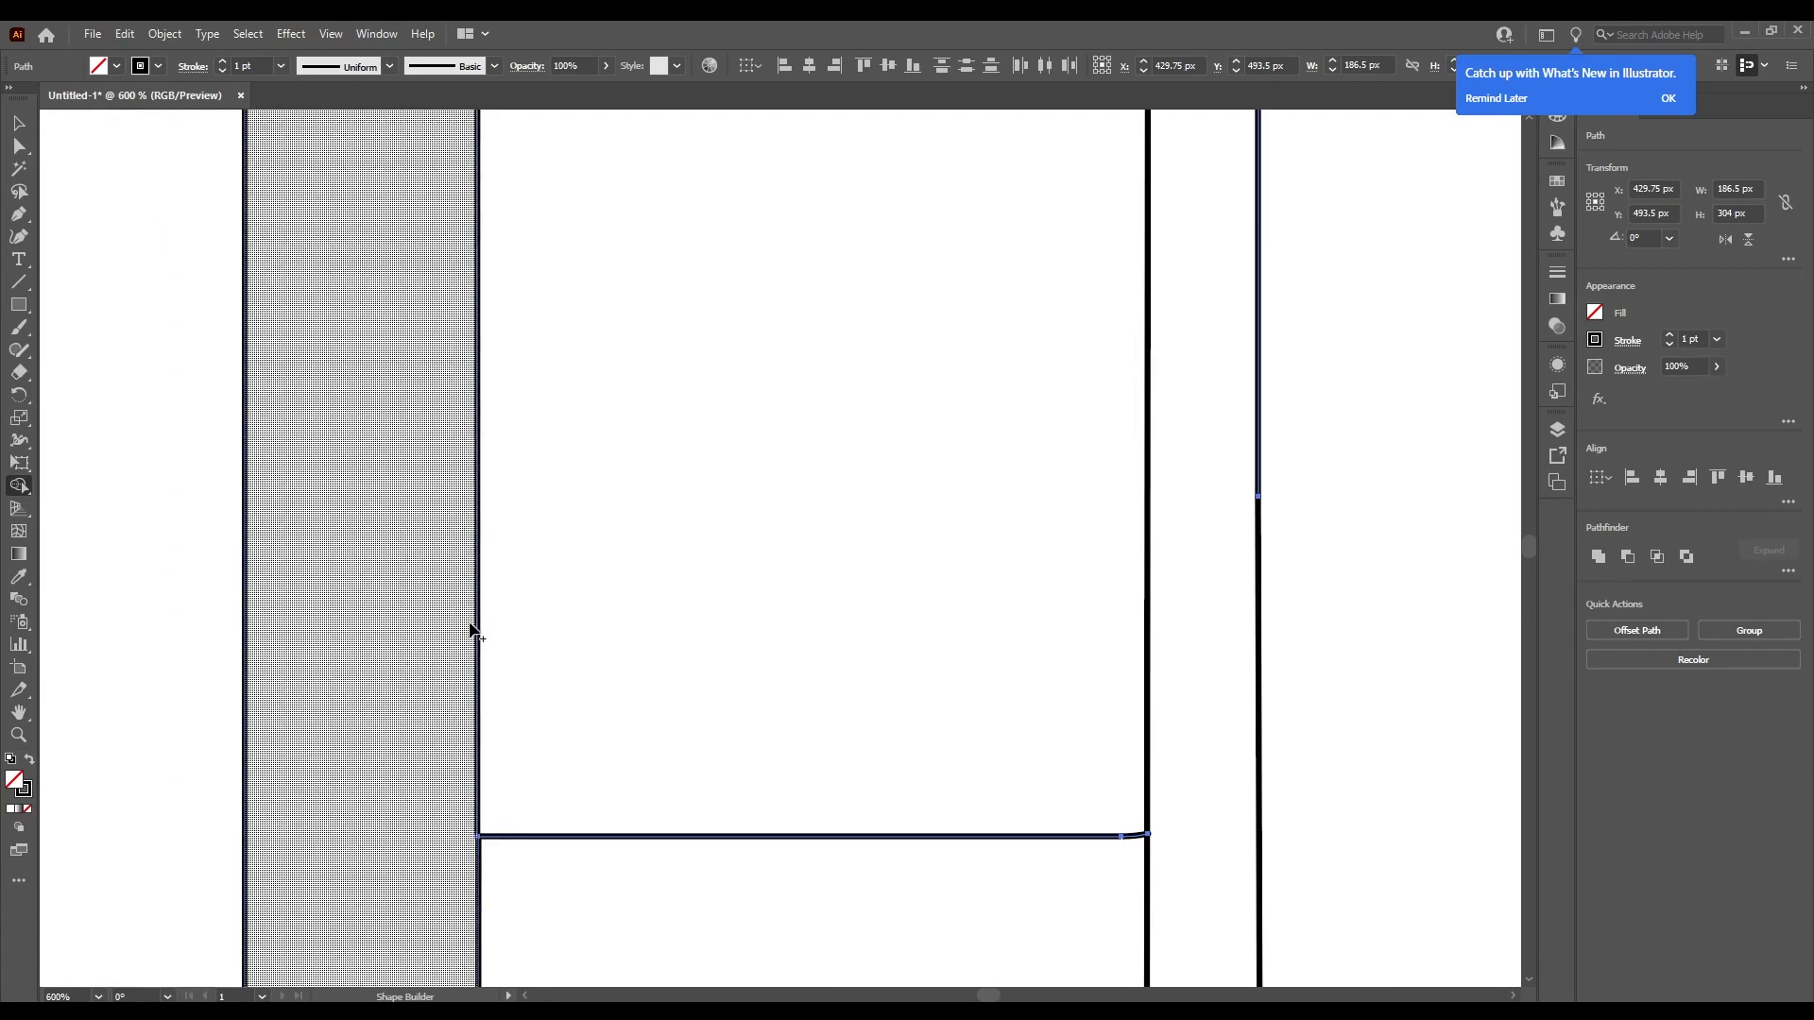
key(v)
scroll(802, 636, down, 6)
Move the torso's horizontal lower line upward between the arms to a Y position of 512.755 px.
click(774, 641)
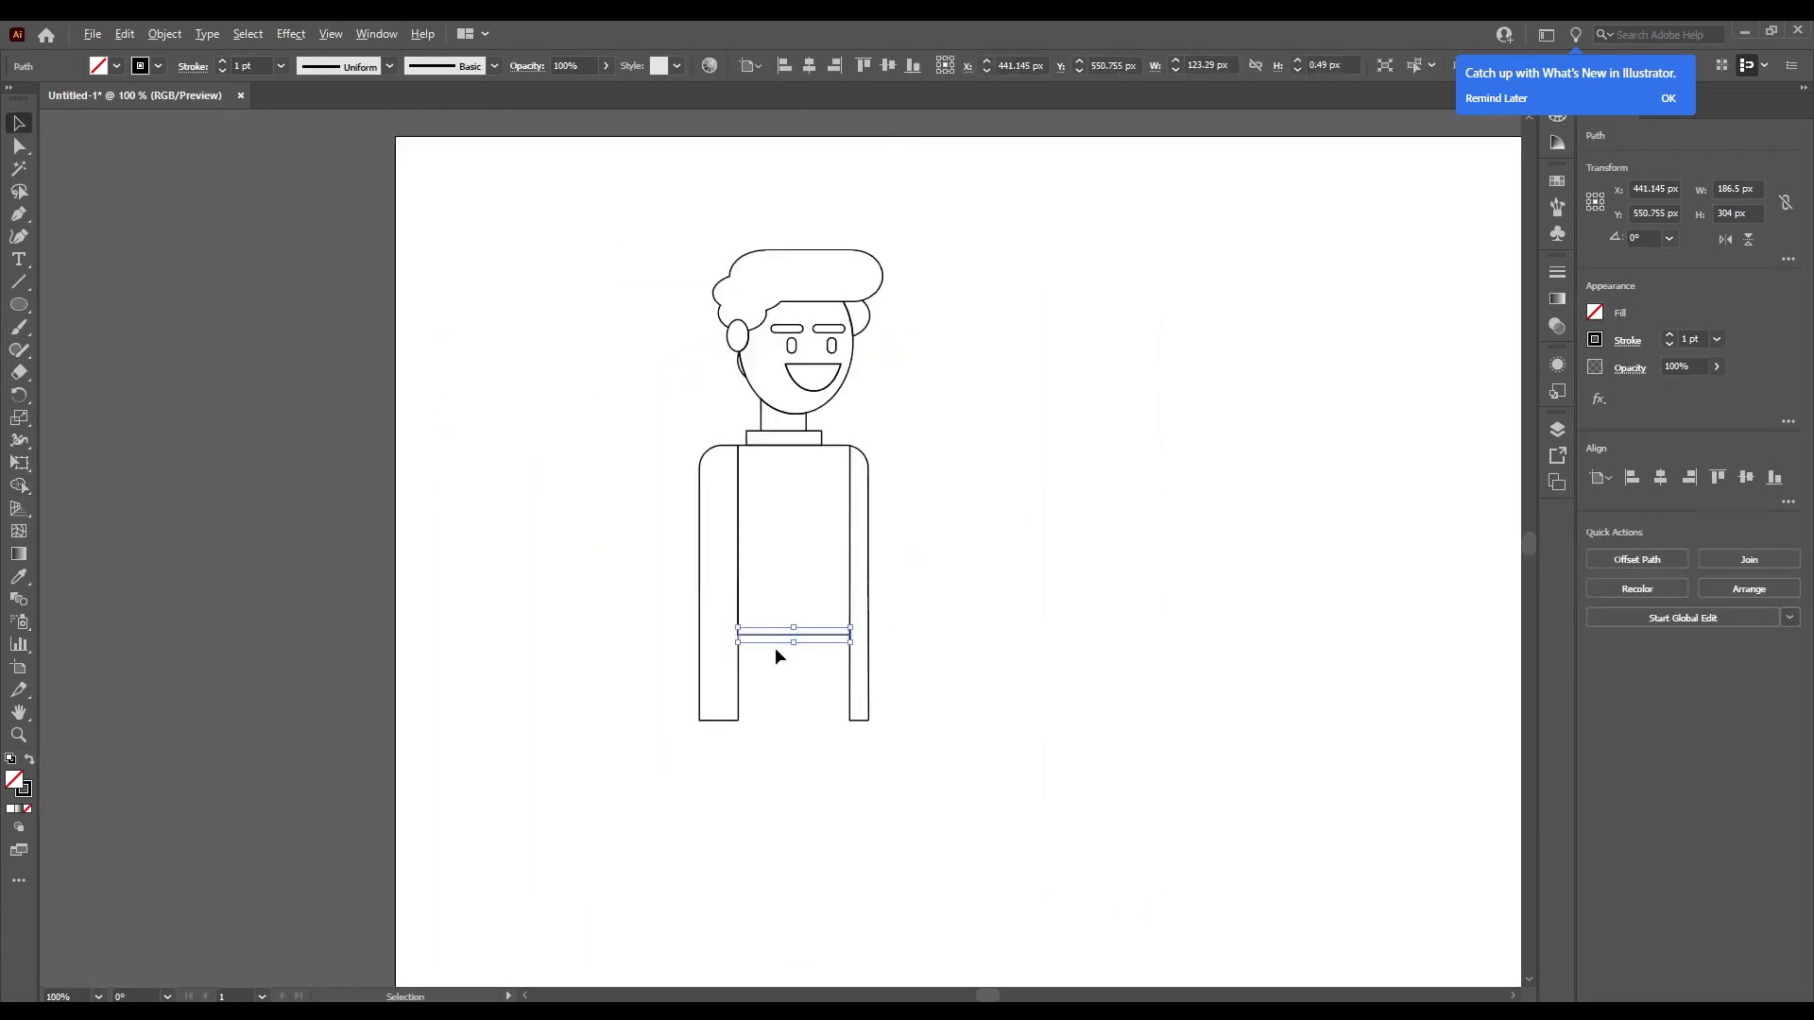
scroll(774, 648, up, 5)
key(Up)
key(Up)
key(Up)
key(Up)
key(Up)
key(Up)
key(Up)
key(Up)
key(Up)
key(Up)
key(Up)
key(Up)
key(Up)
key(Up)
key(Up)
key(Up)
key(Up)
key(Up)
key(Up)
key(Up)
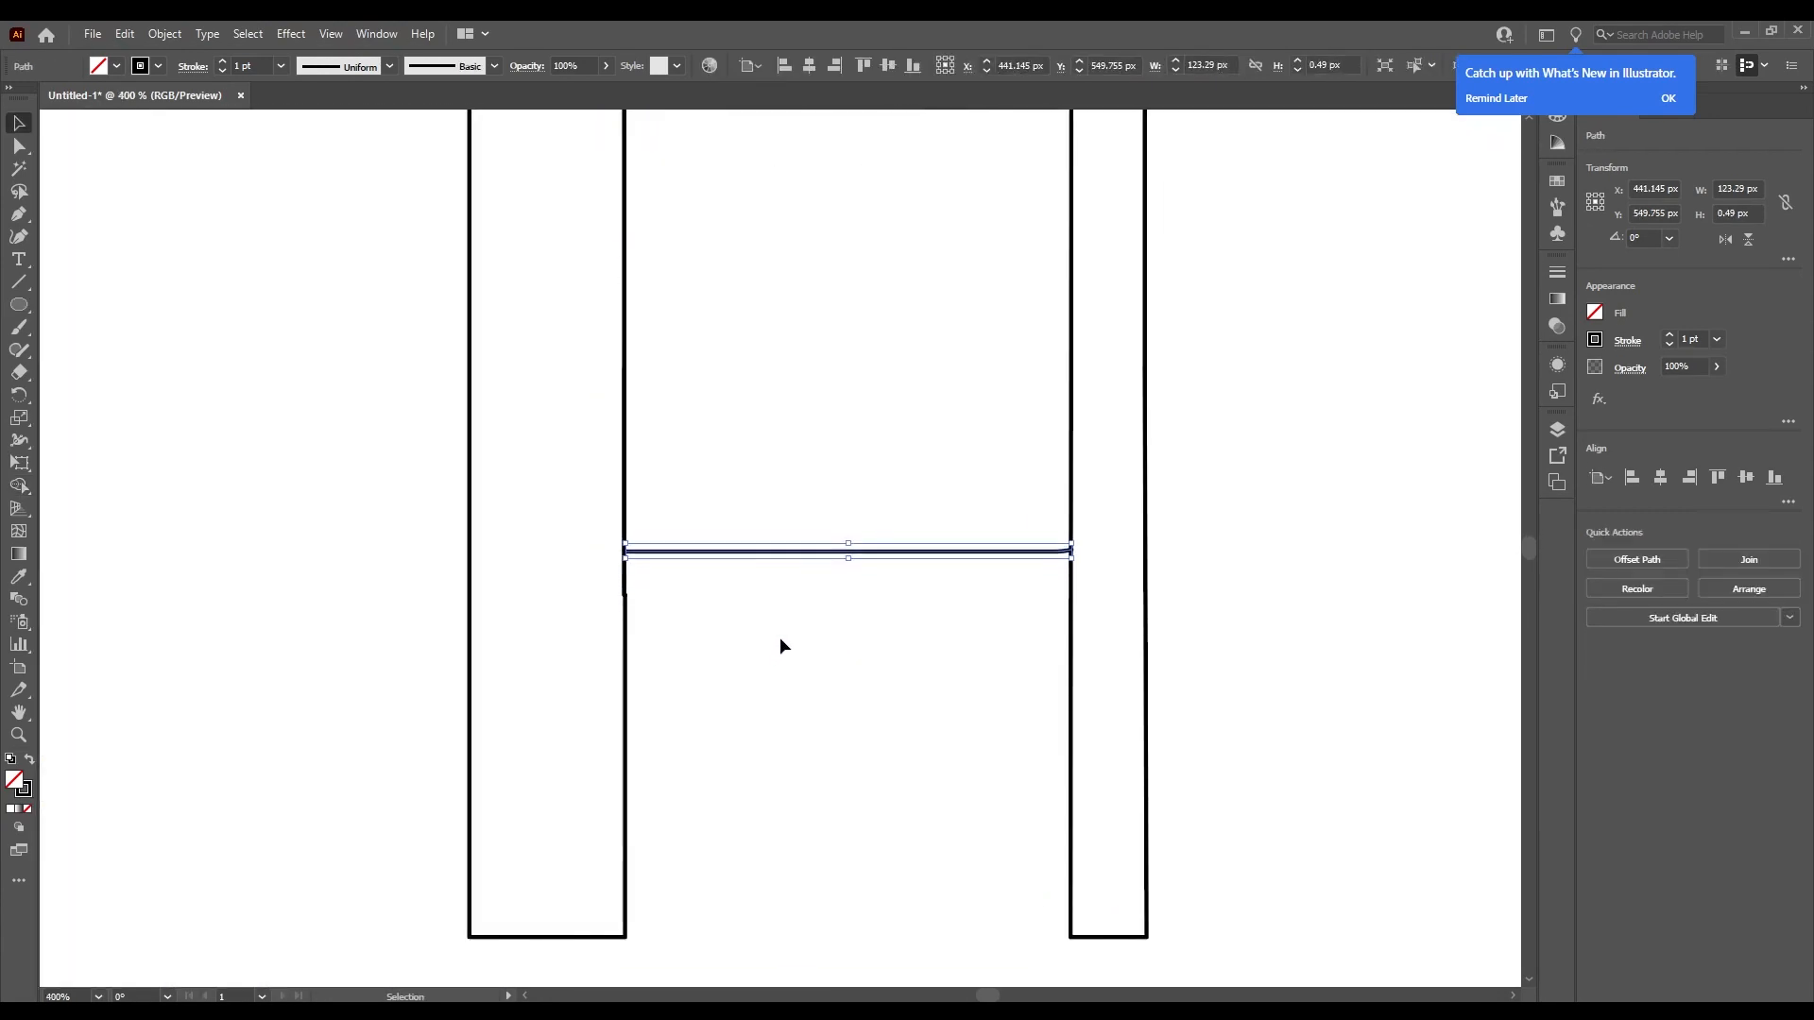
scroll(789, 638, down, 2)
scroll(793, 638, up, 10)
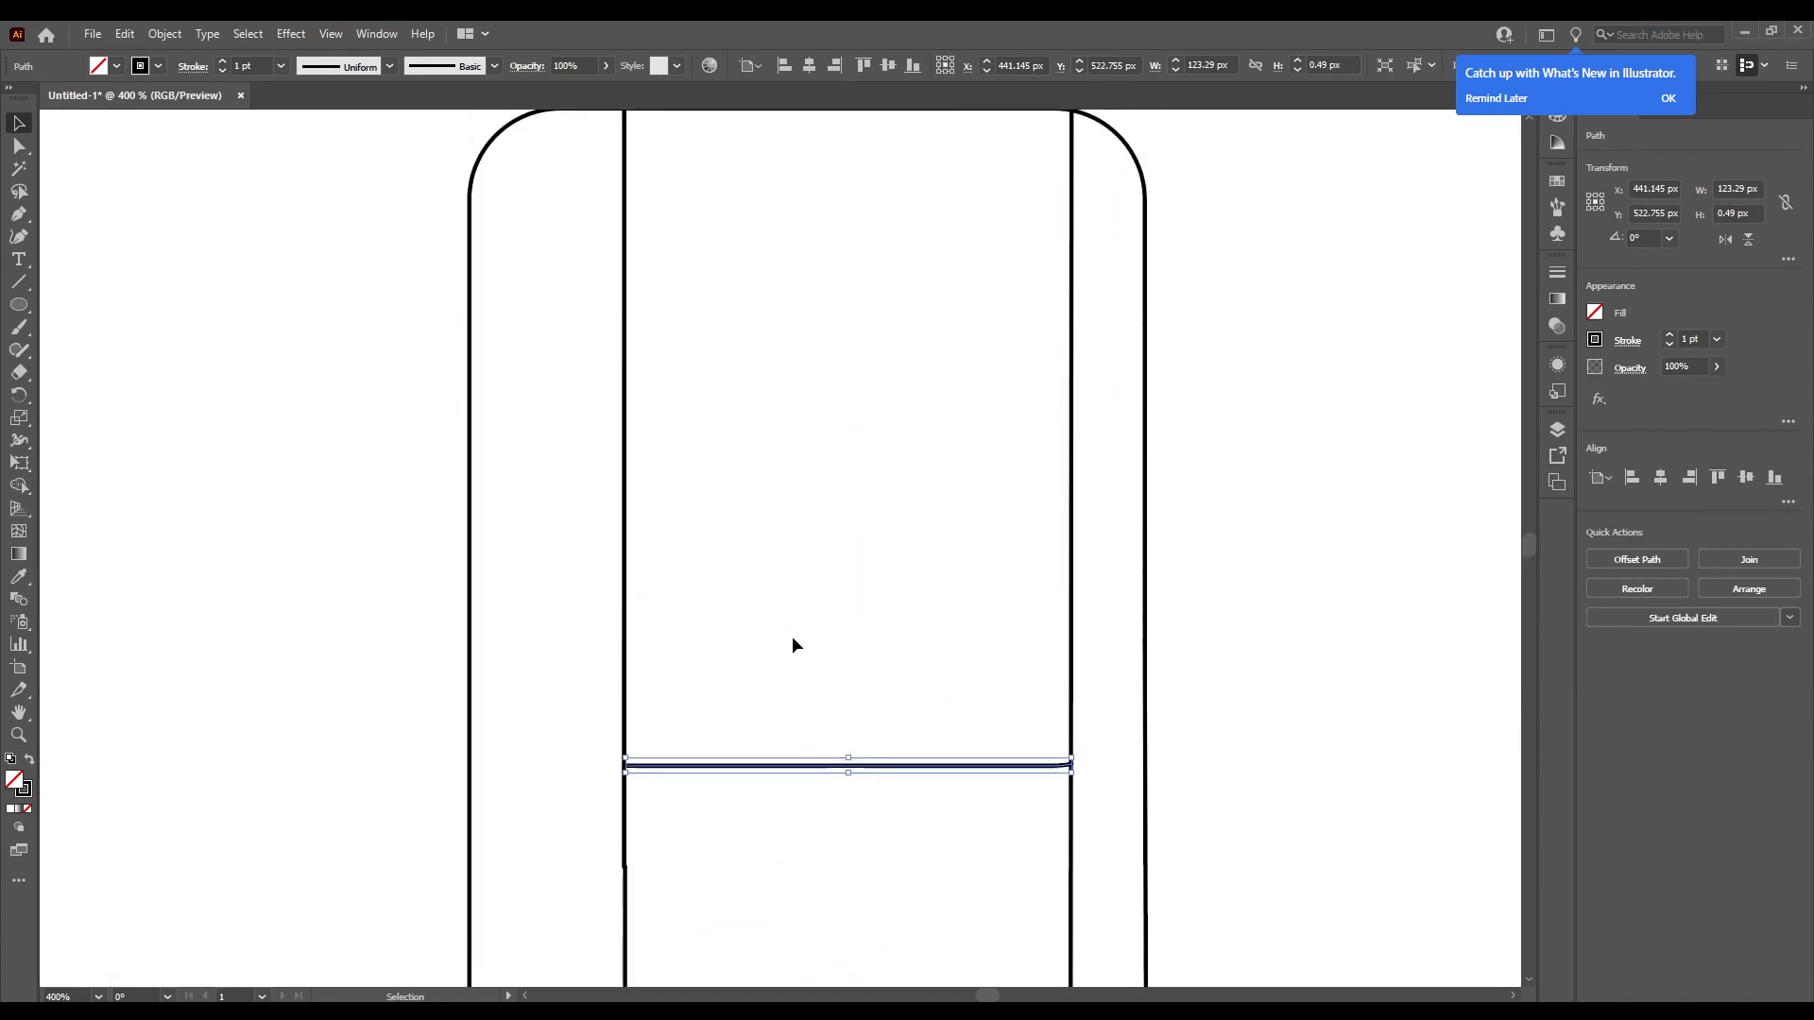
scroll(793, 638, down, 1)
scroll(793, 638, down, 1)
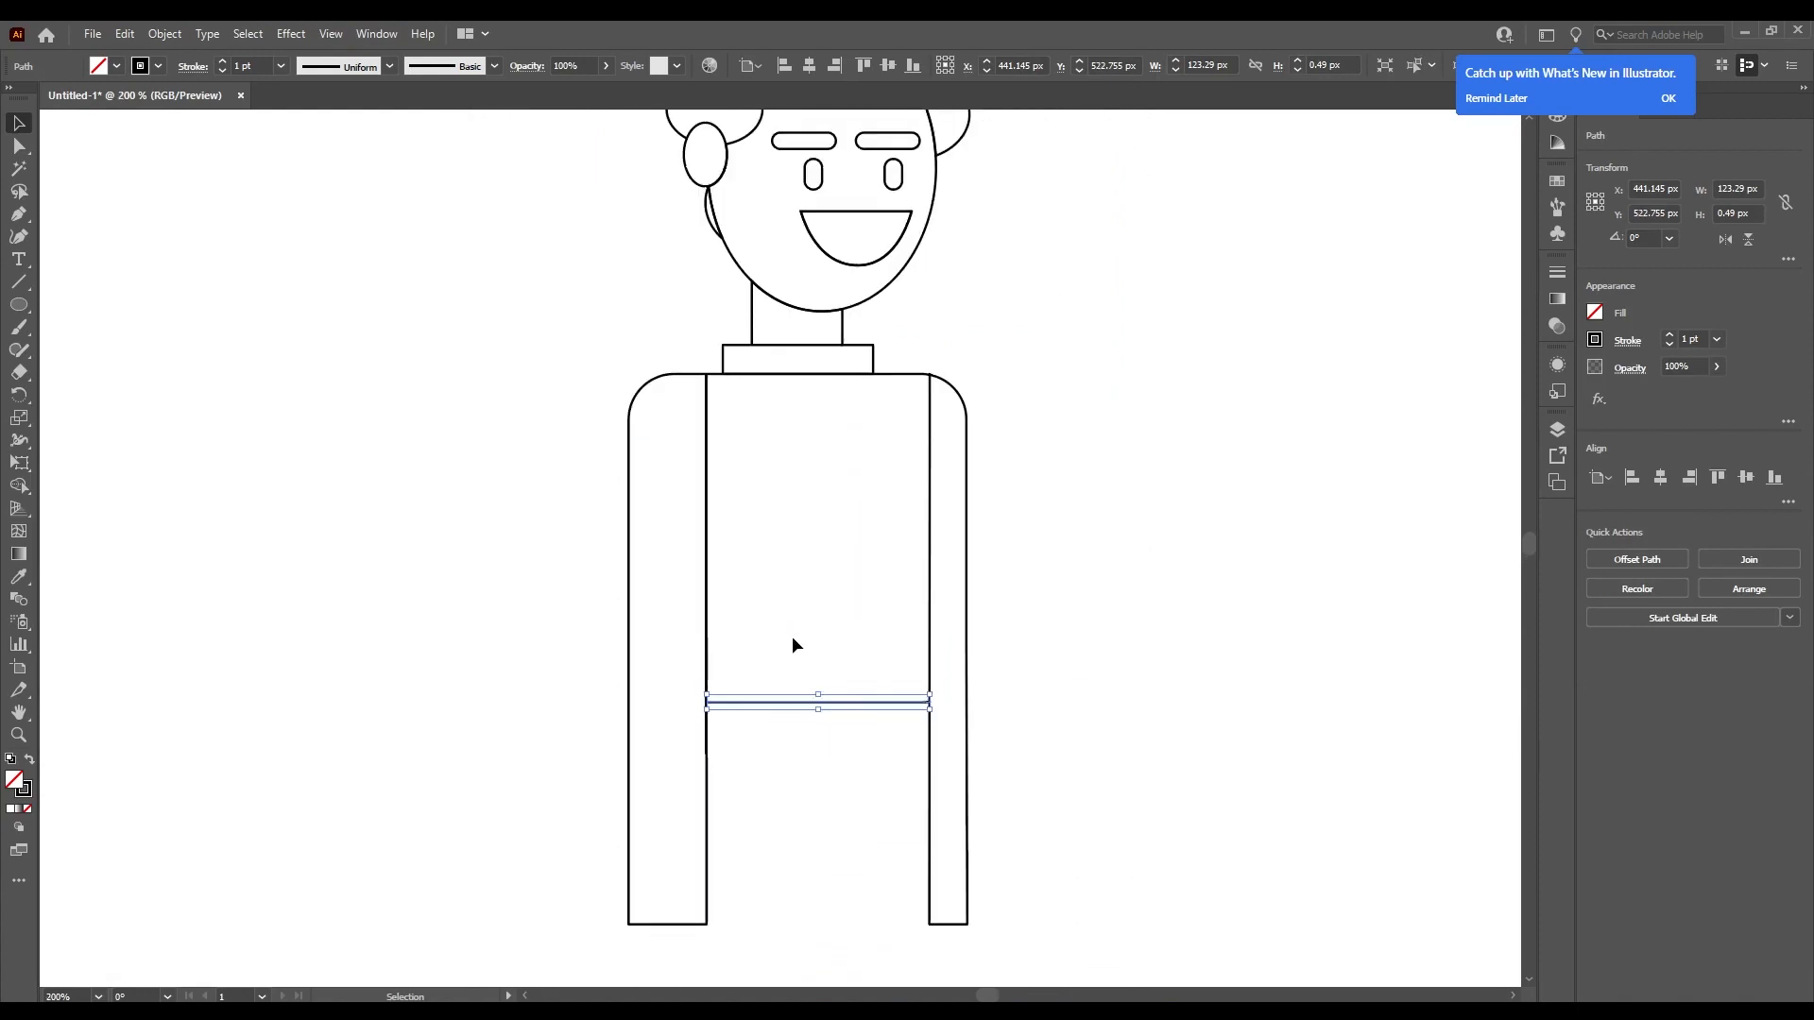
key(Up)
key(Up)
key(Up)
key(Up)
key(Up)
key(Up)
key(Up)
key(Up)
key(Up)
key(Up)
key(Up)
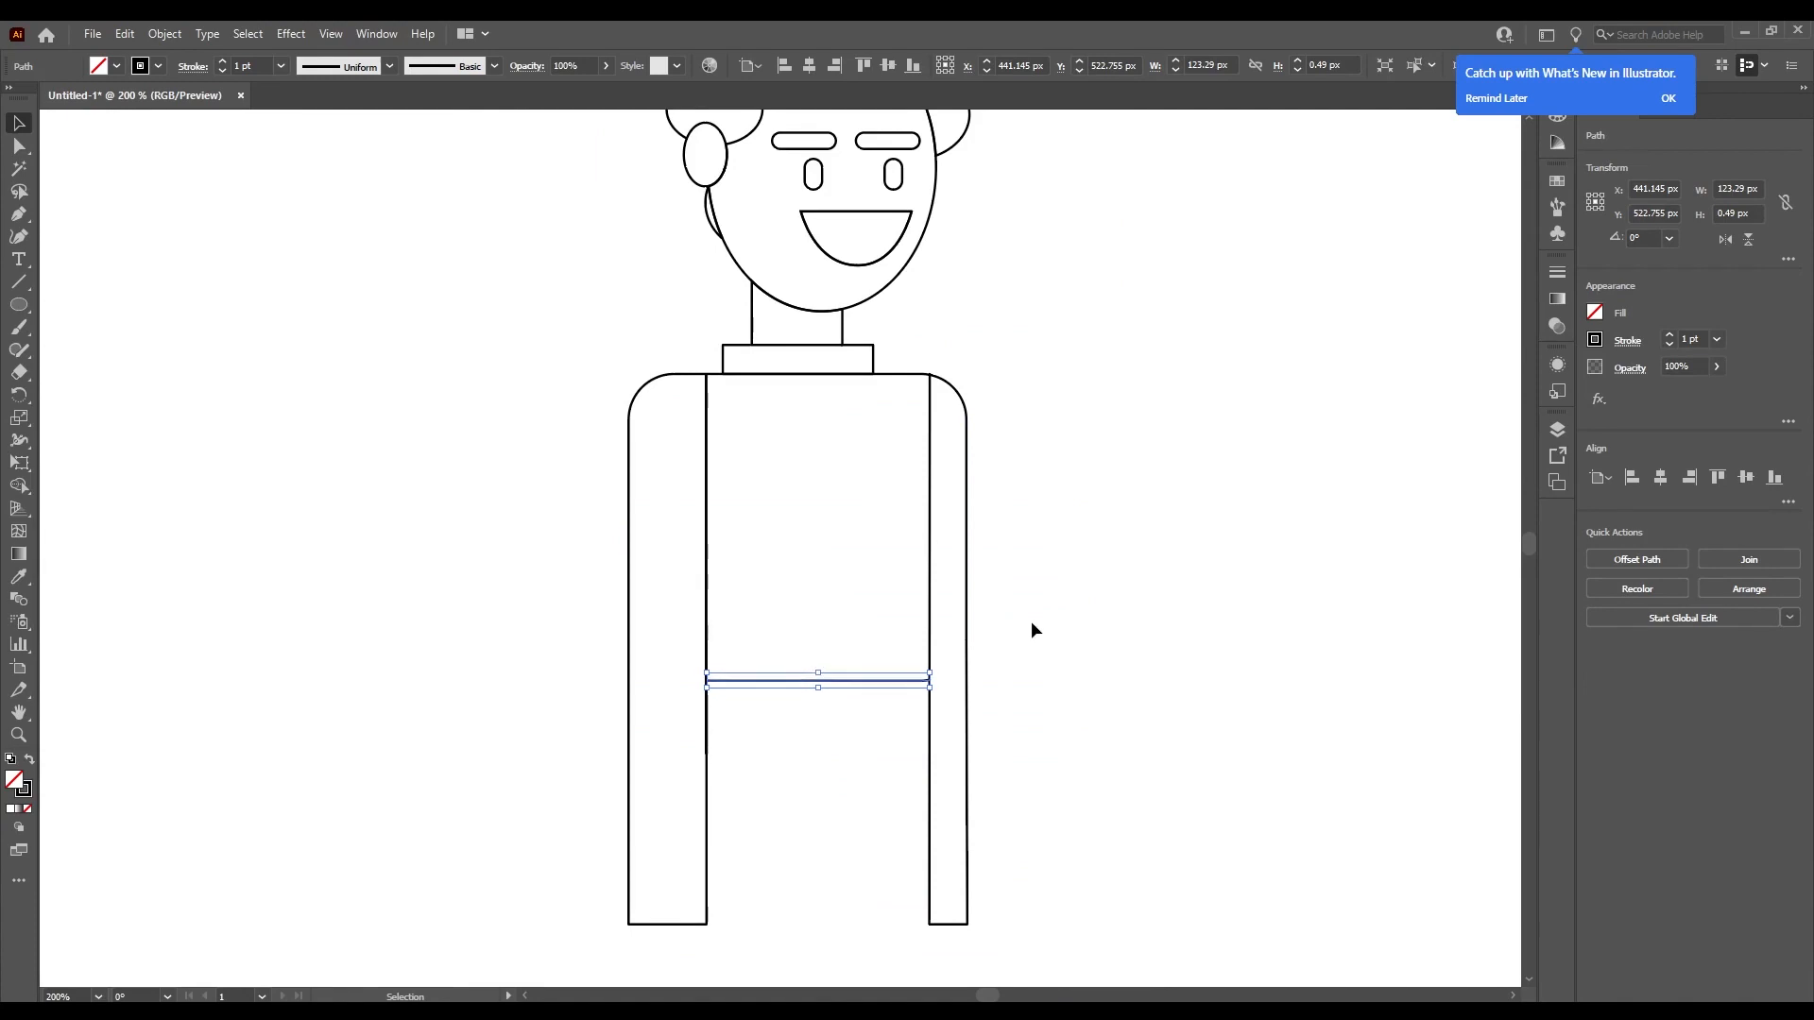
key(Up)
key(Up)
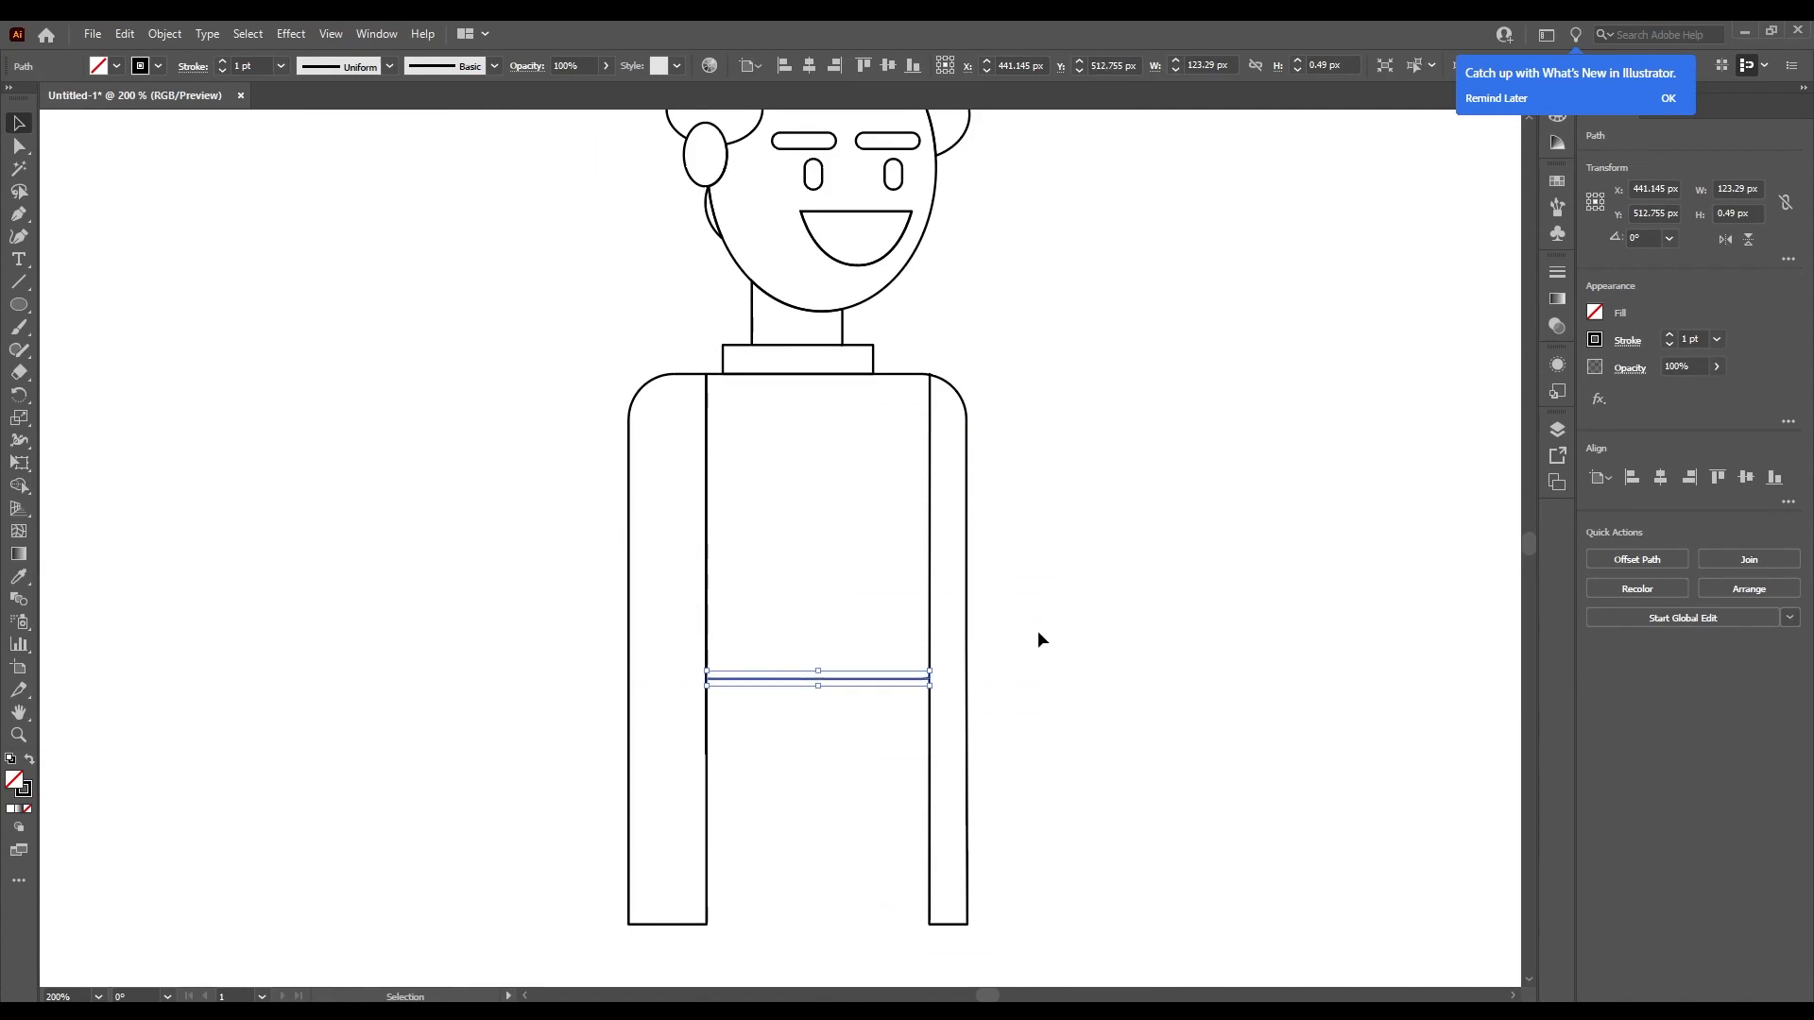
Nudge the torso's horizontal lower line further upward between the arms to a Y position of 504.755 px.
key(Up)
key(Up)
key(Up)
click(1041, 623)
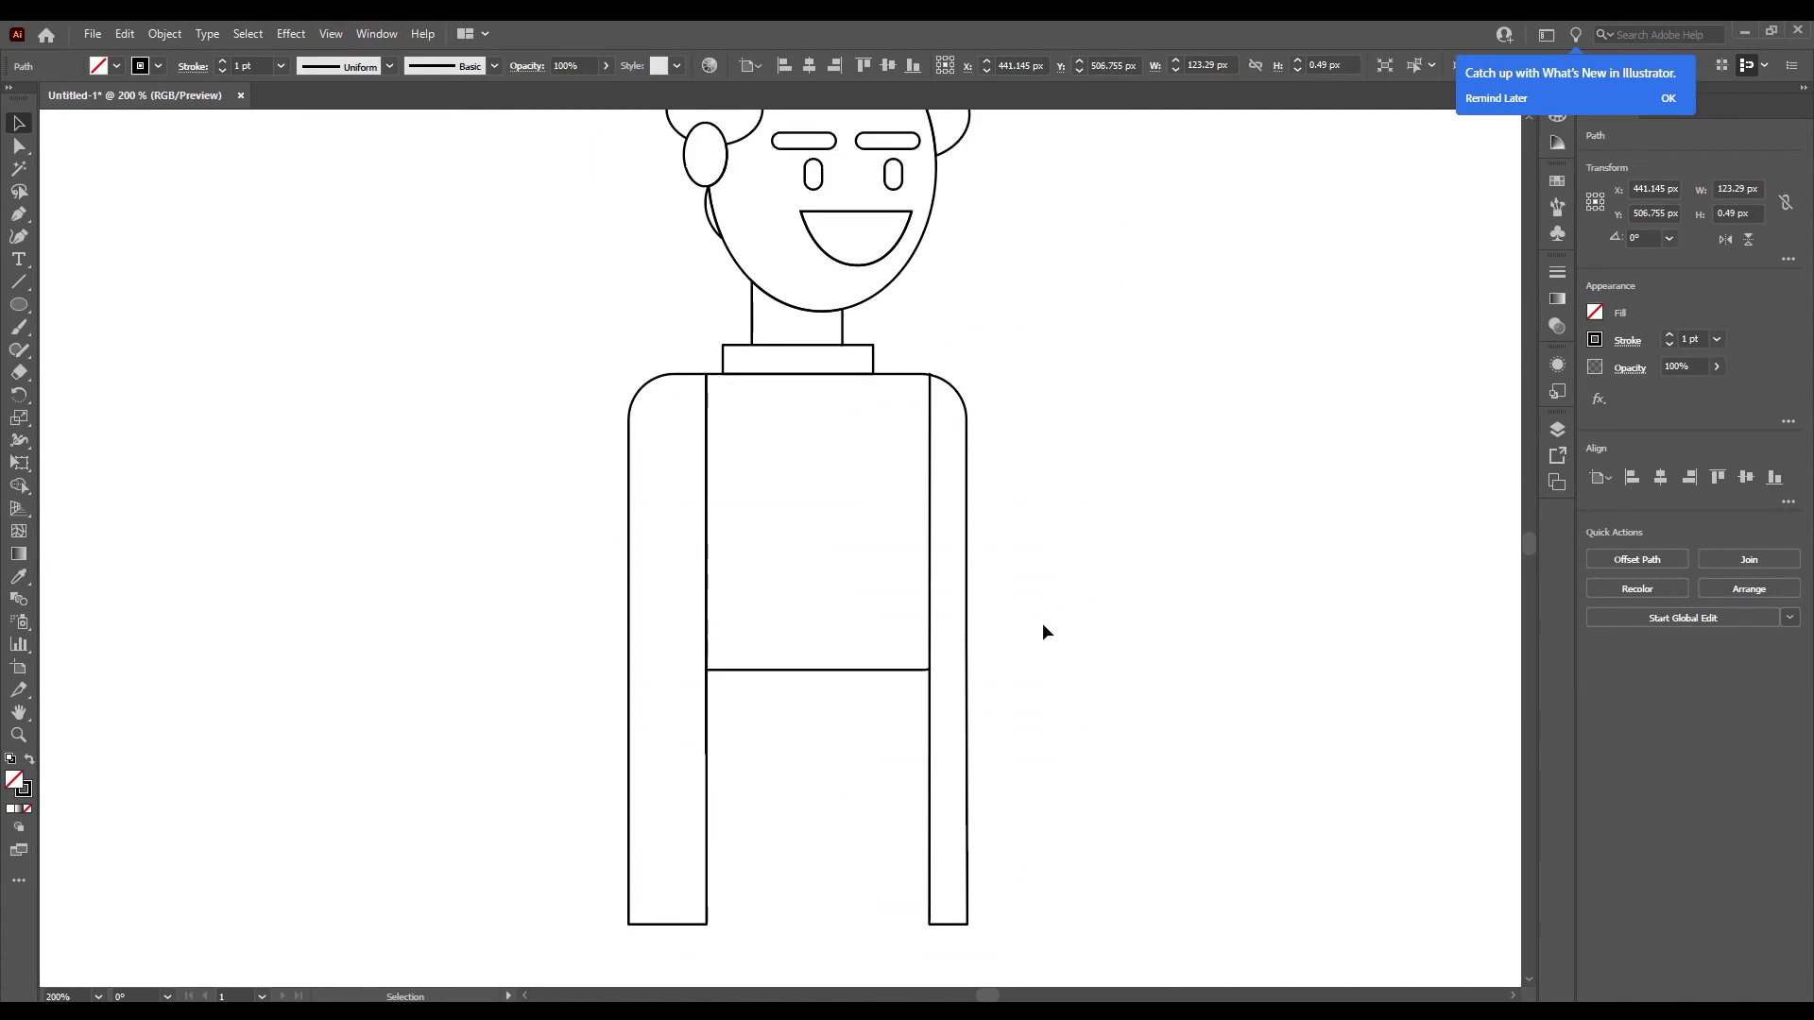
Draw a 124 px circle spanning the gap between the arms and move it up to a Y position of 499.5 px.
key(l)
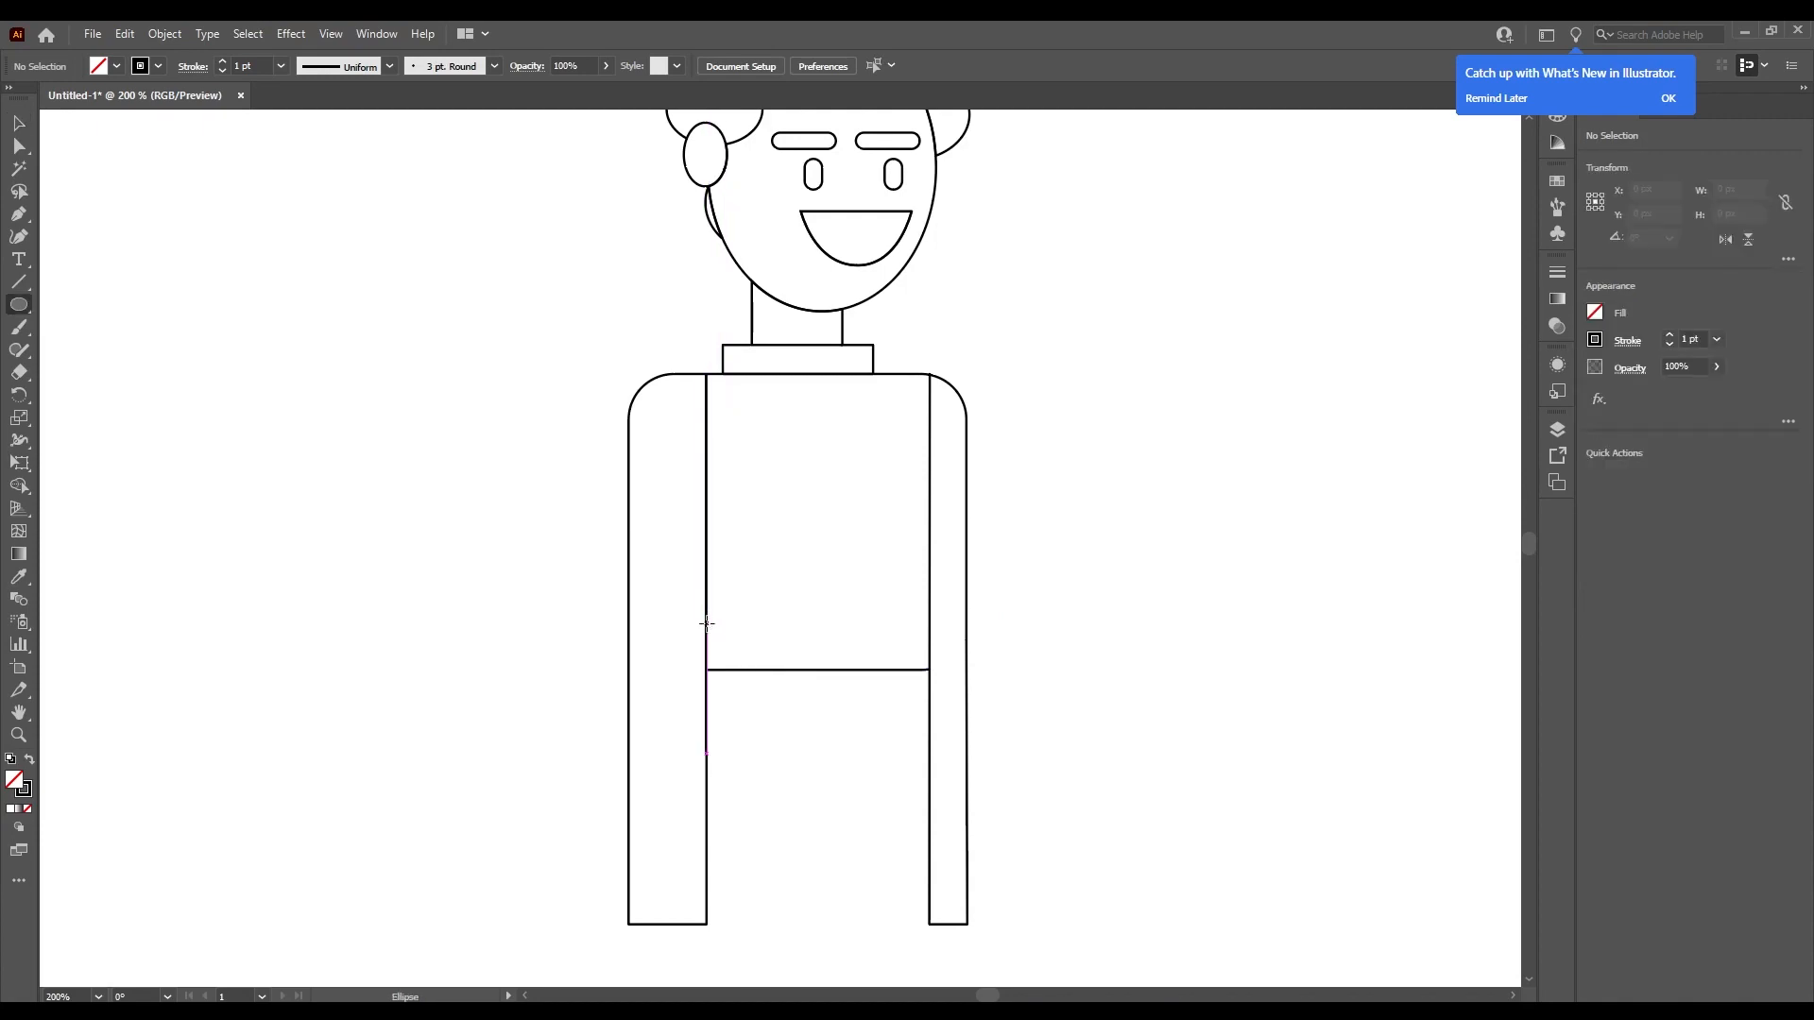
mouse_move(705, 607)
mouse_down()
mouse_move(802, 751)
mouse_move(930, 829)
mouse_up()
key(Up)
key(Up)
key(Up)
key(Up)
key(Up)
key(Up)
key(Up)
key(Up)
key(Up)
key(Up)
key(Up)
key(Up)
key(Up)
key(Up)
key(Up)
key(Up)
key(Up)
key(Up)
key(Up)
key(Up)
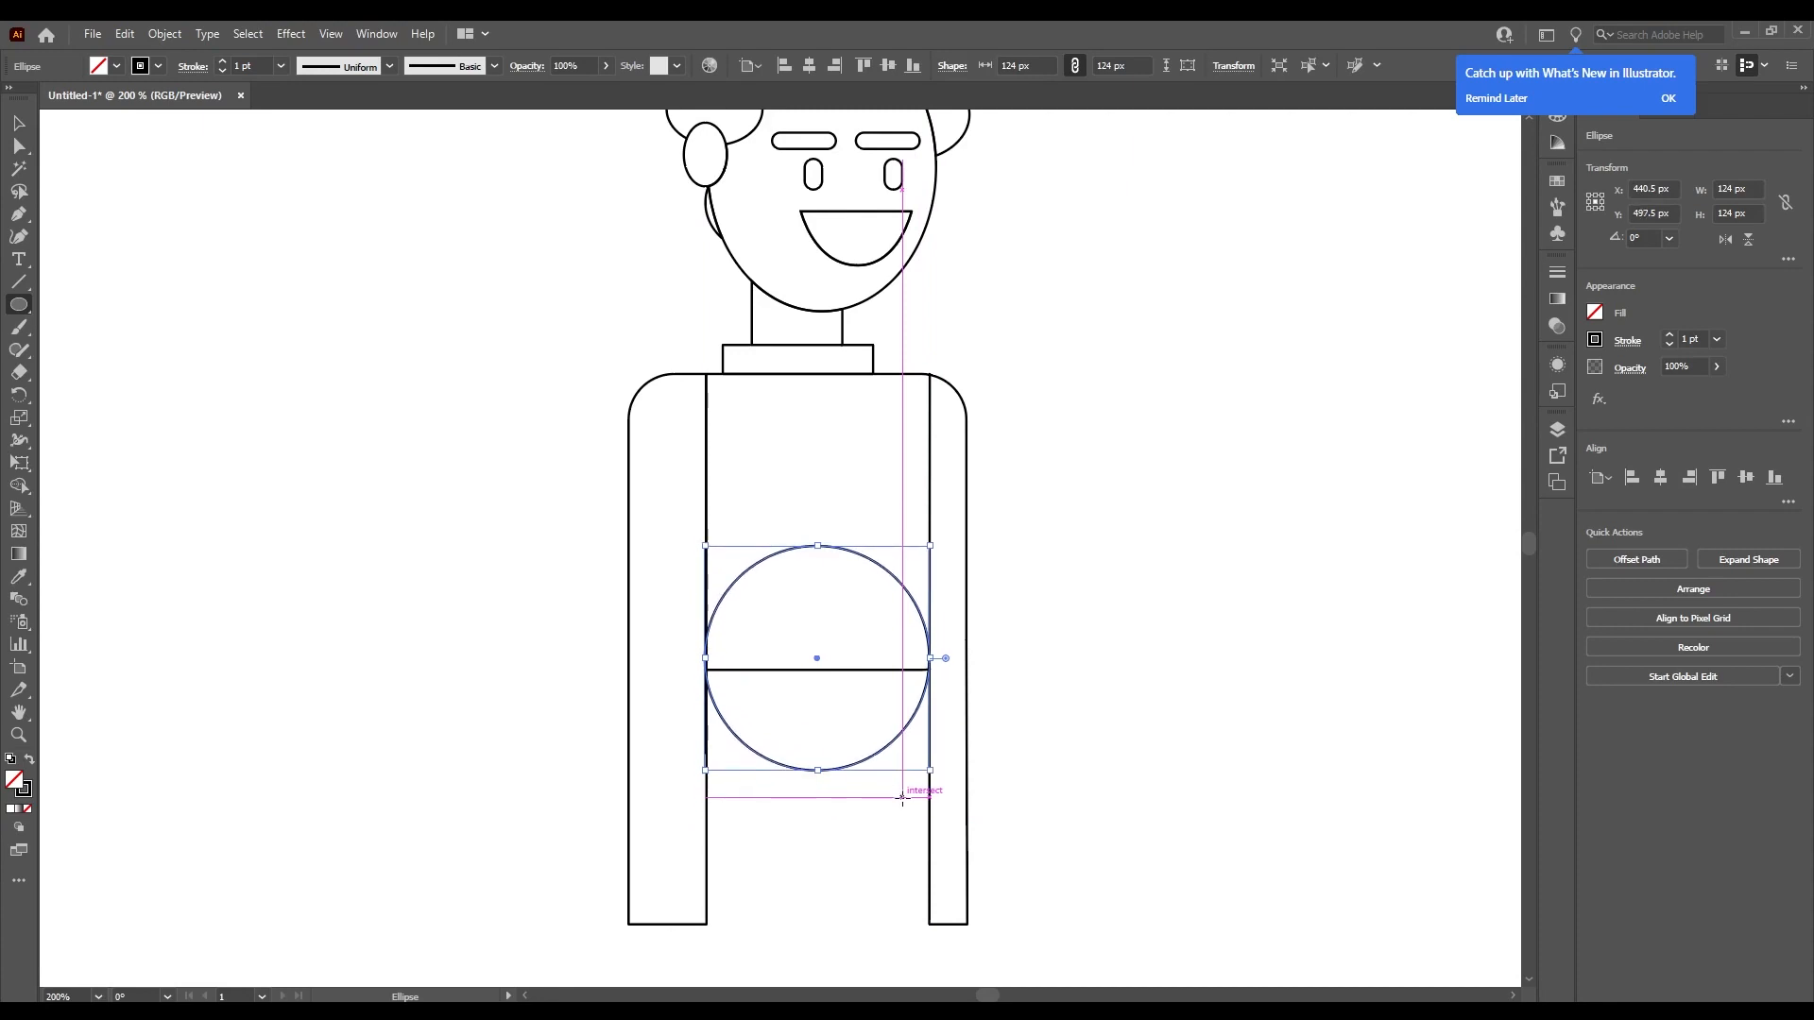
Narrow the circle to 123 px wide so its left edge meets the left arm's inner edge.
key(v)
scroll(725, 728, up, 2)
scroll(658, 733, up, 6)
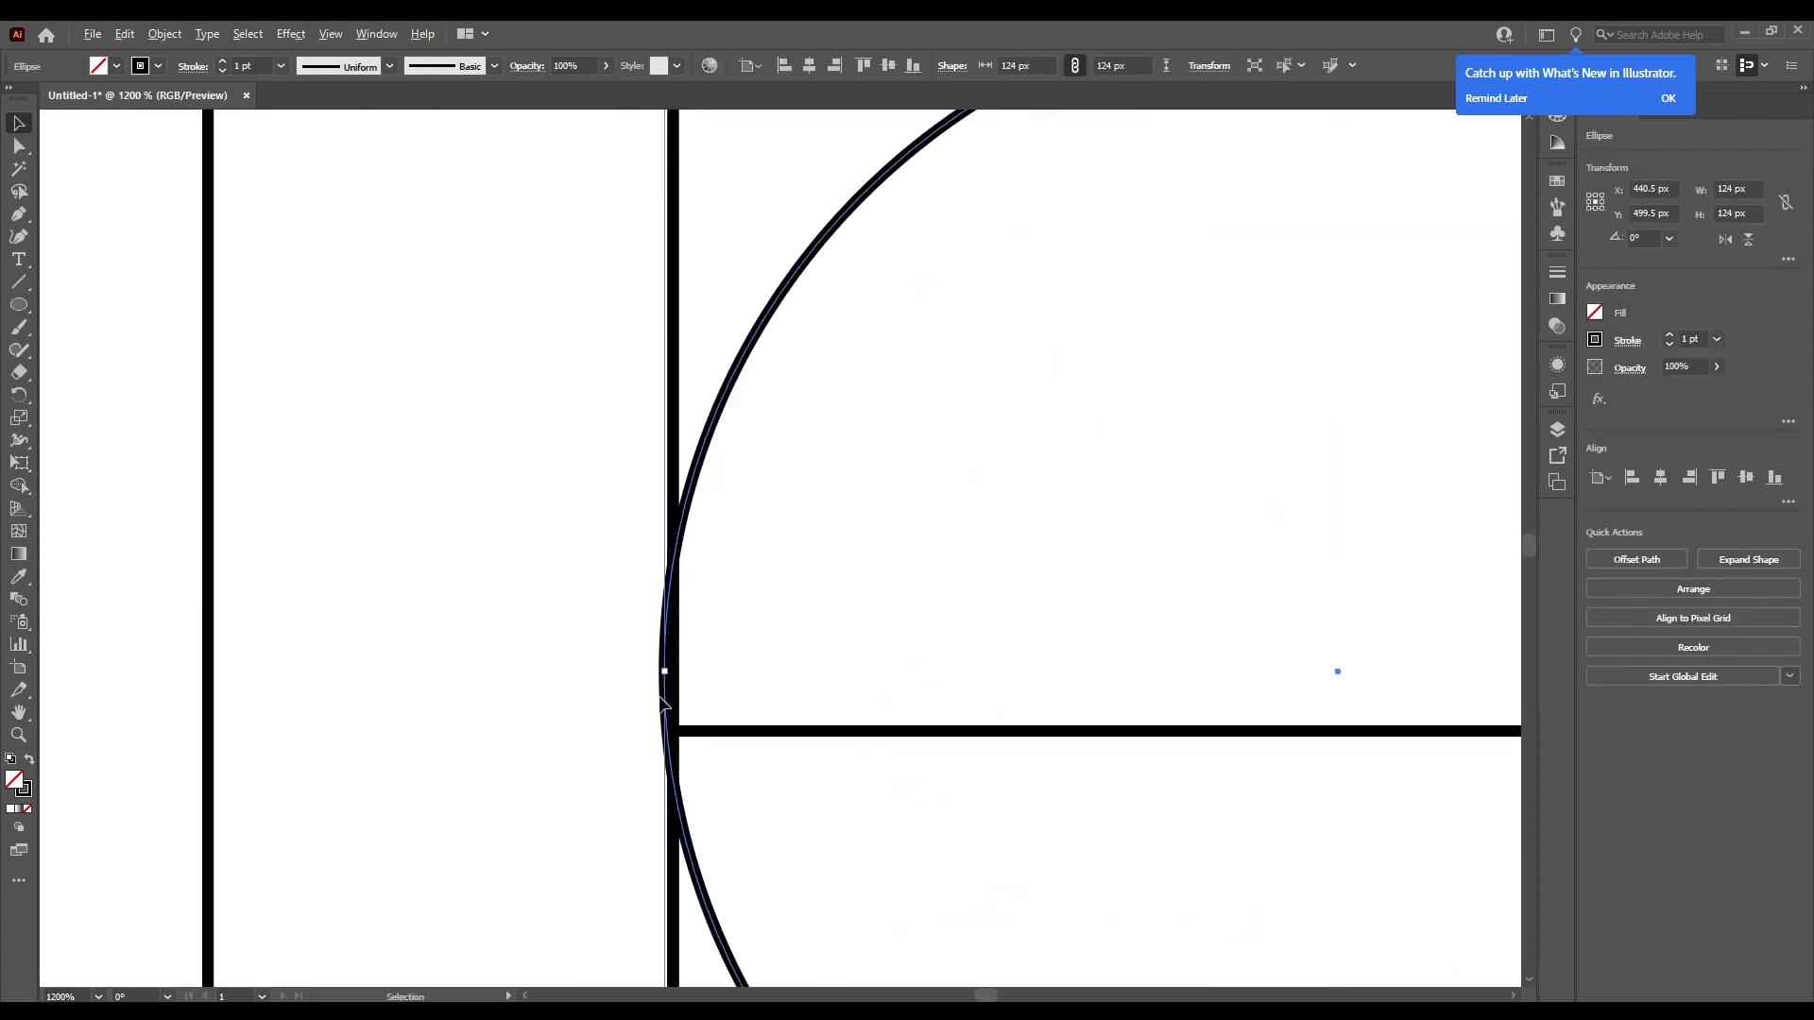
drag(638, 649, 666, 652)
scroll(656, 665, down, 5)
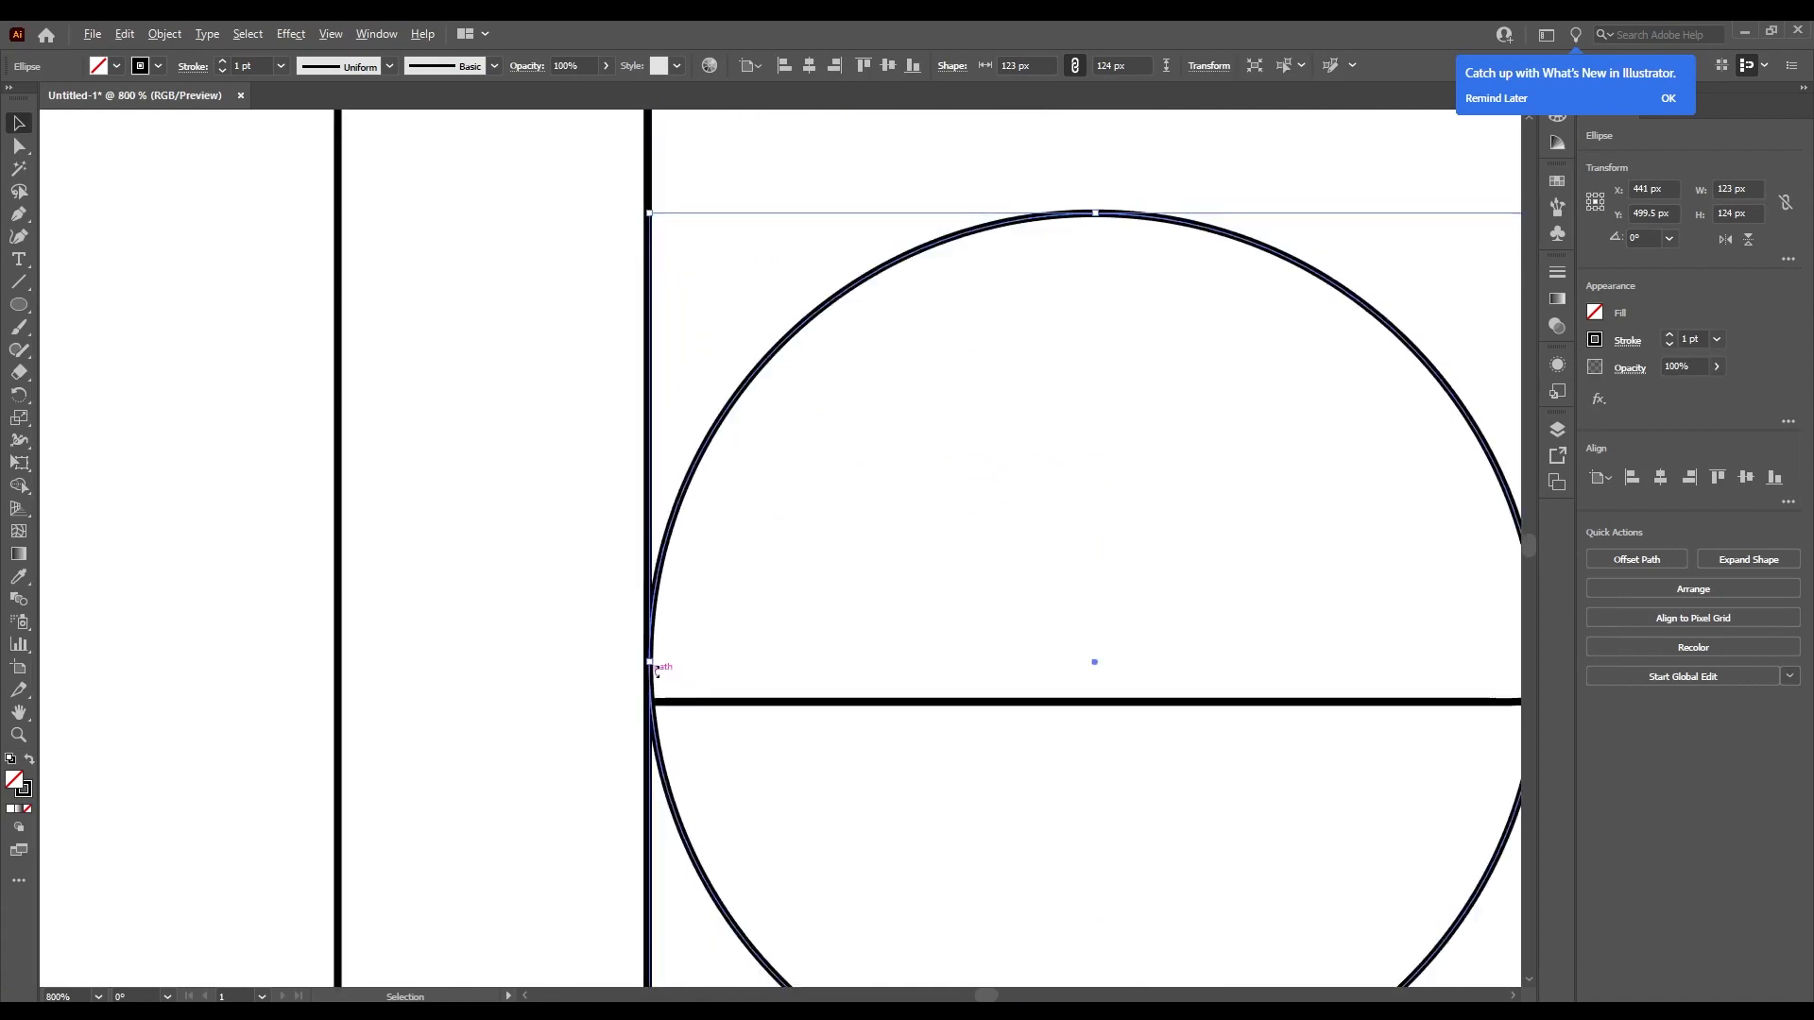
scroll(1430, 761, up, 8)
scroll(933, 520, down, 4)
scroll(506, 208, up, 2)
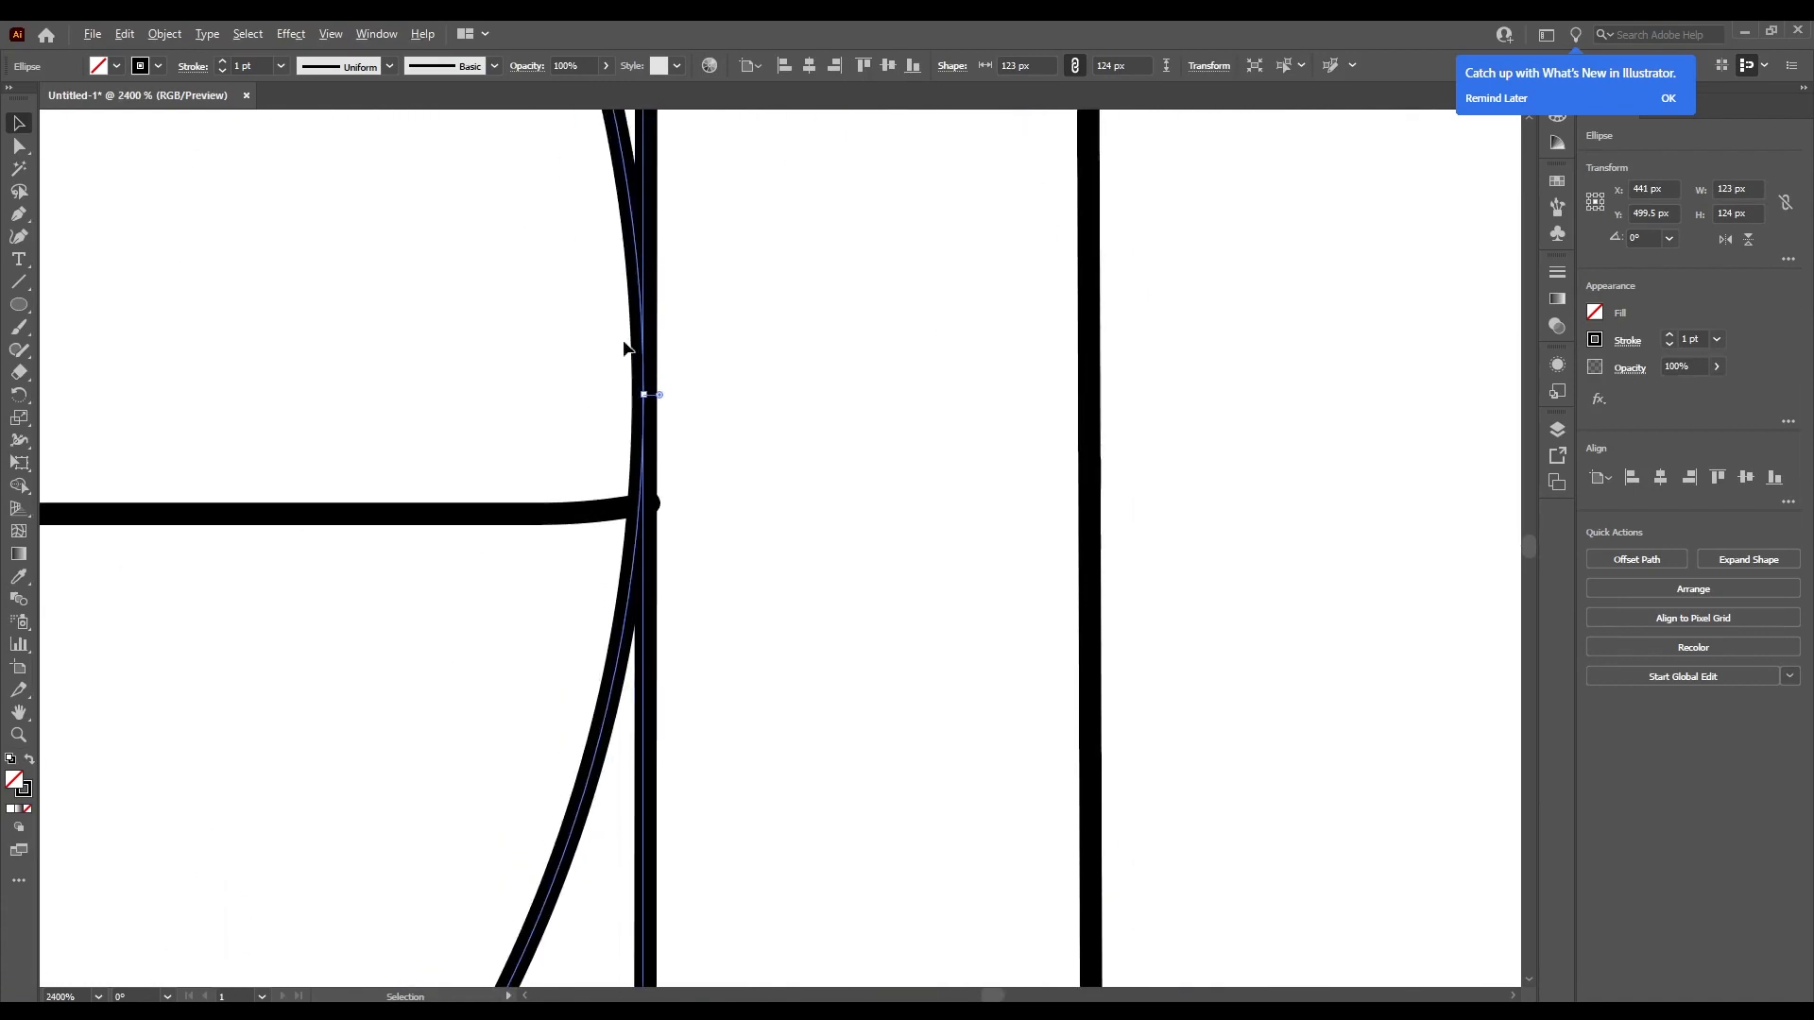
scroll(631, 441, up, 3)
click(782, 534)
Move the right end anchor of the torso's lower line slightly inward to align it with the right arm's inner edge.
key(a)
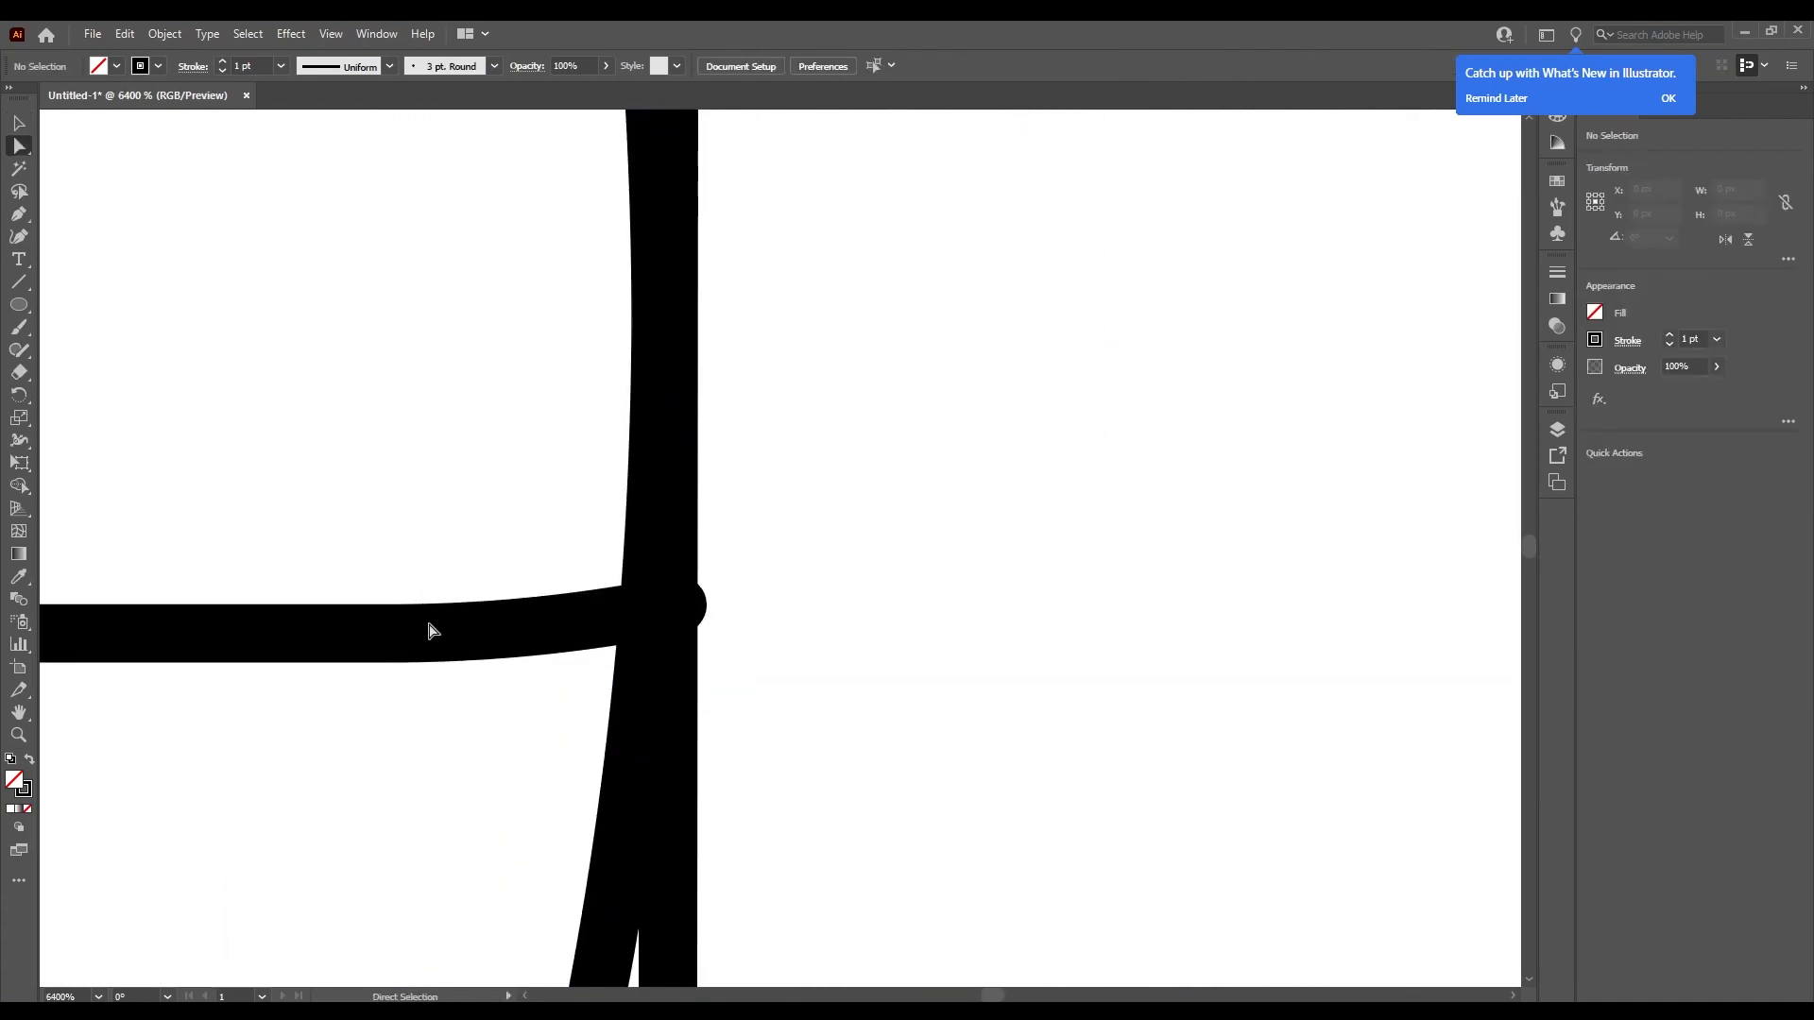
click(427, 635)
drag(676, 606, 665, 608)
click(491, 548)
scroll(501, 552, down, 10)
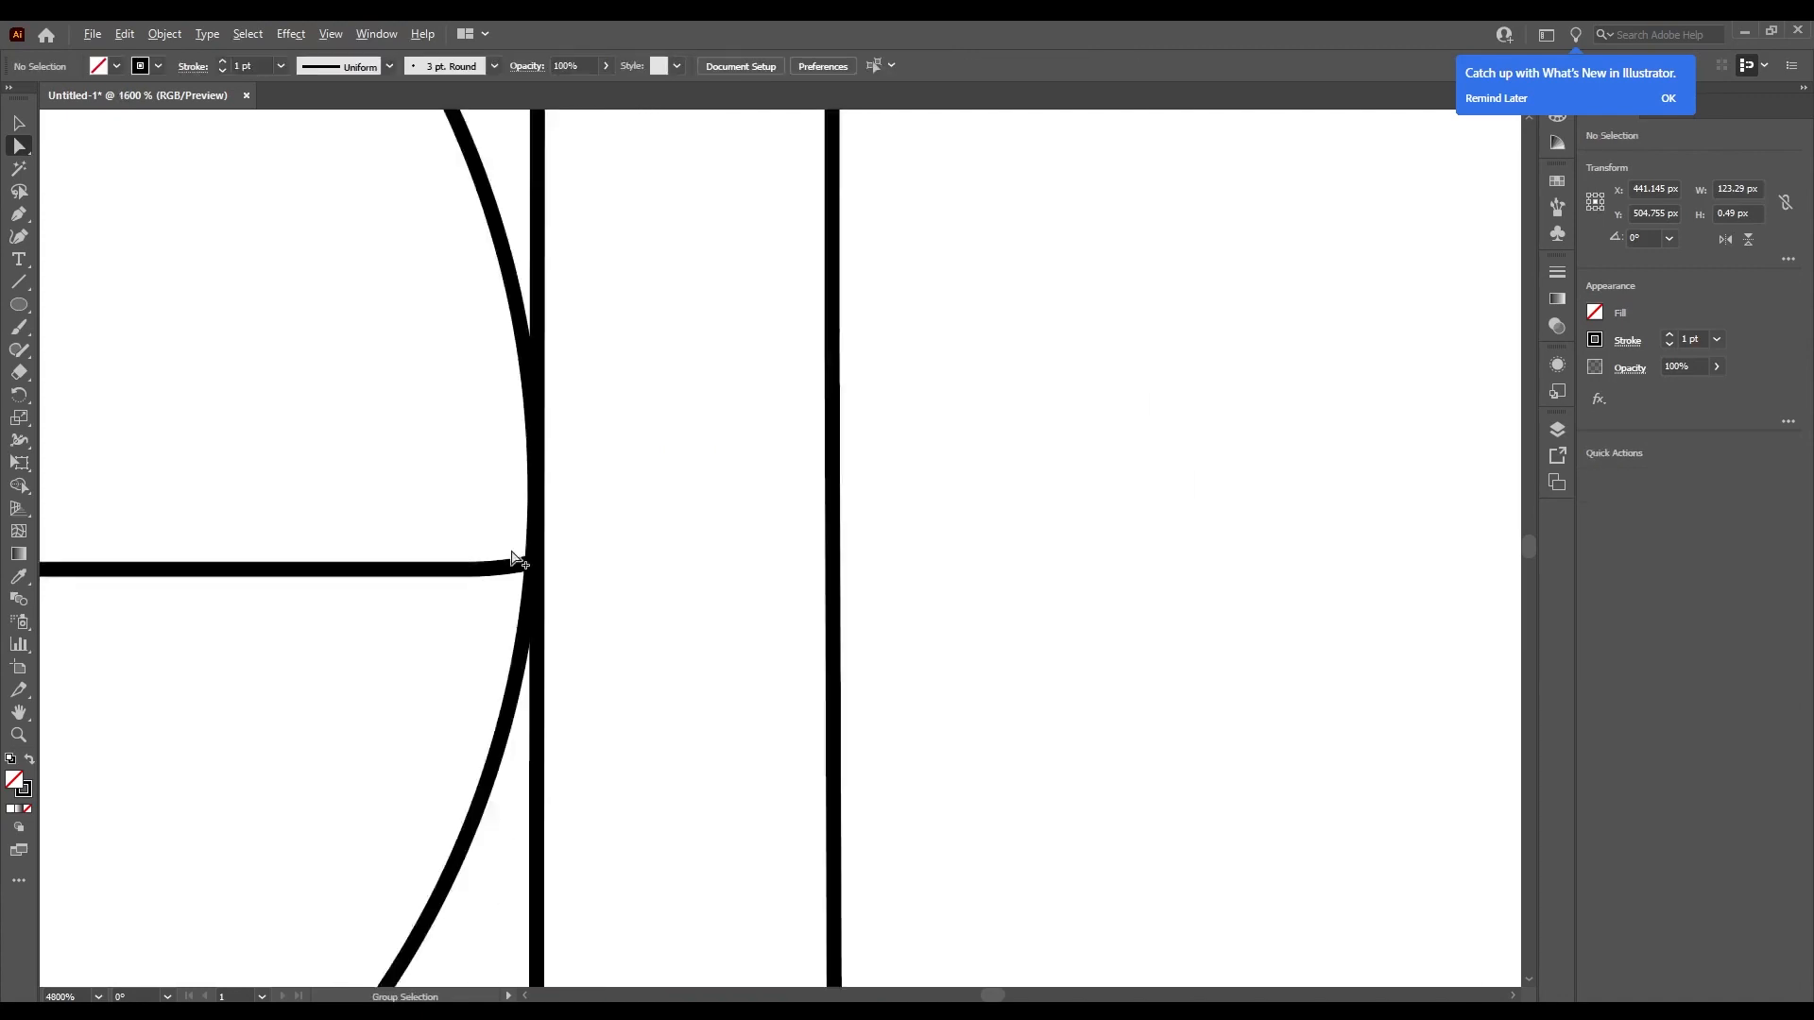
scroll(404, 566, down, 3)
scroll(482, 633, up, 4)
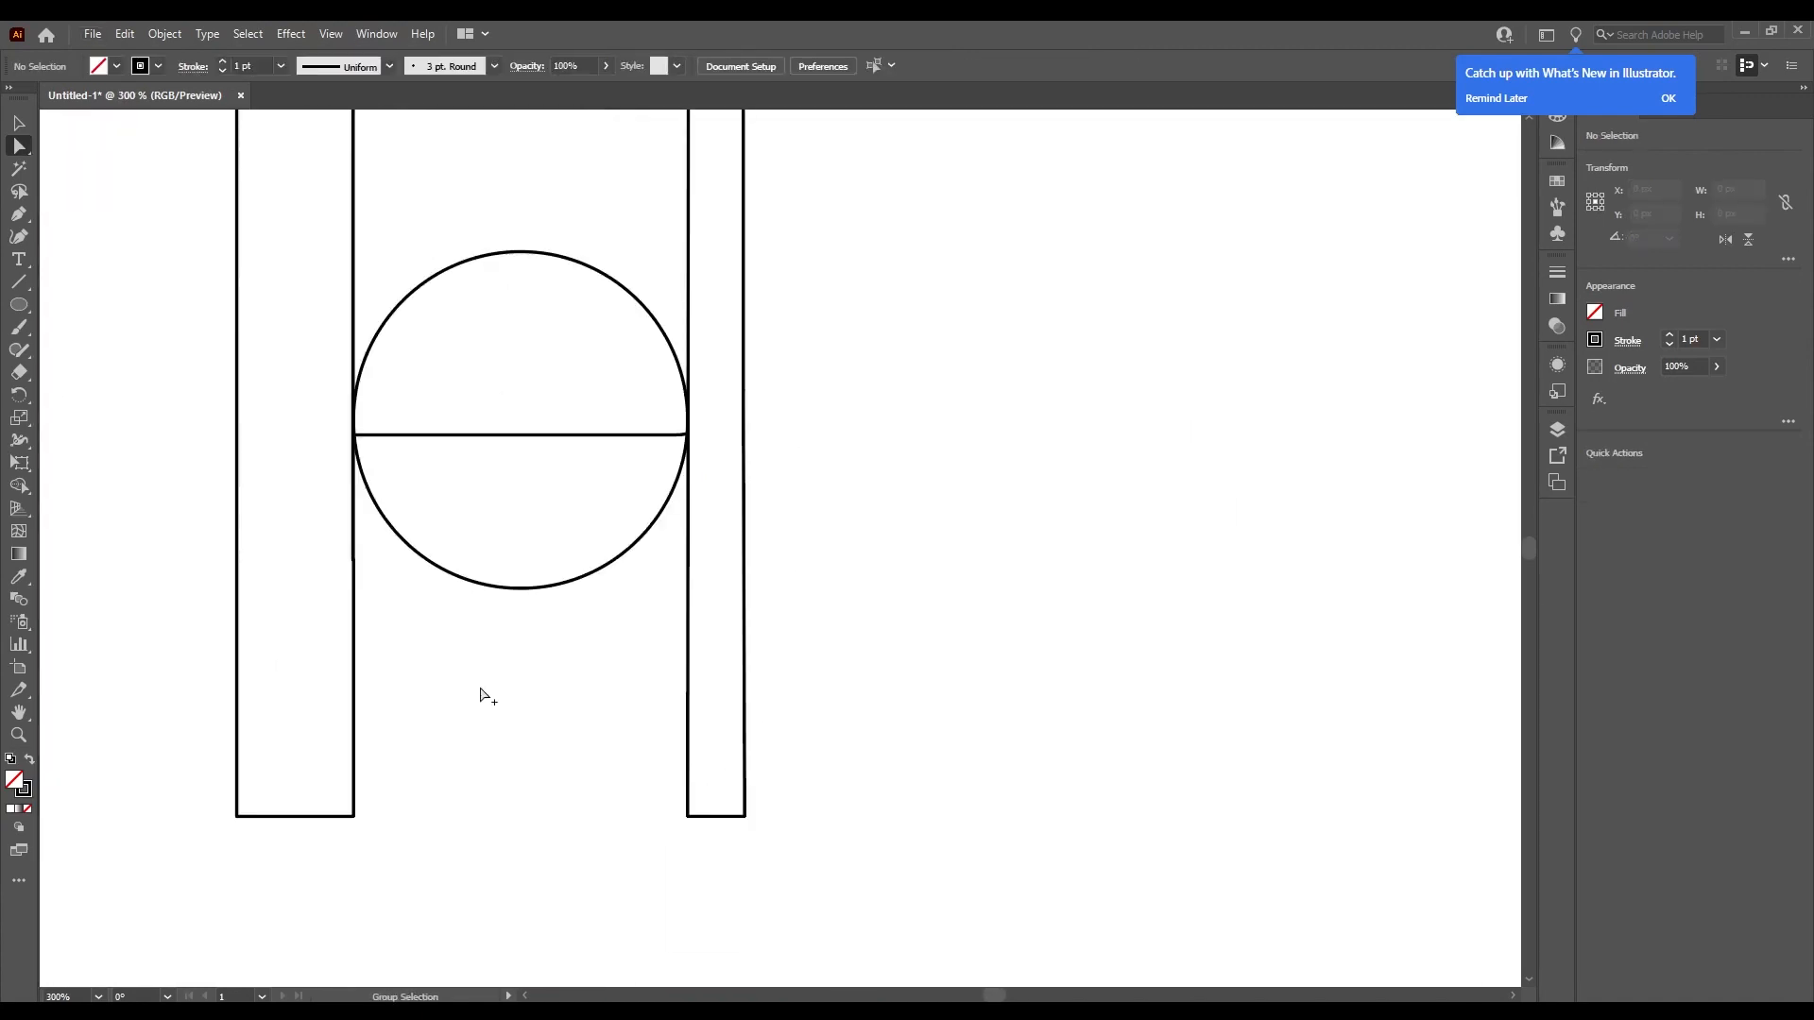
Reduce the circle to its lower arc with Shape Builder by merging out the horizontal line and erasing the upper arc.
drag(525, 718, 366, 247)
key(shift+m)
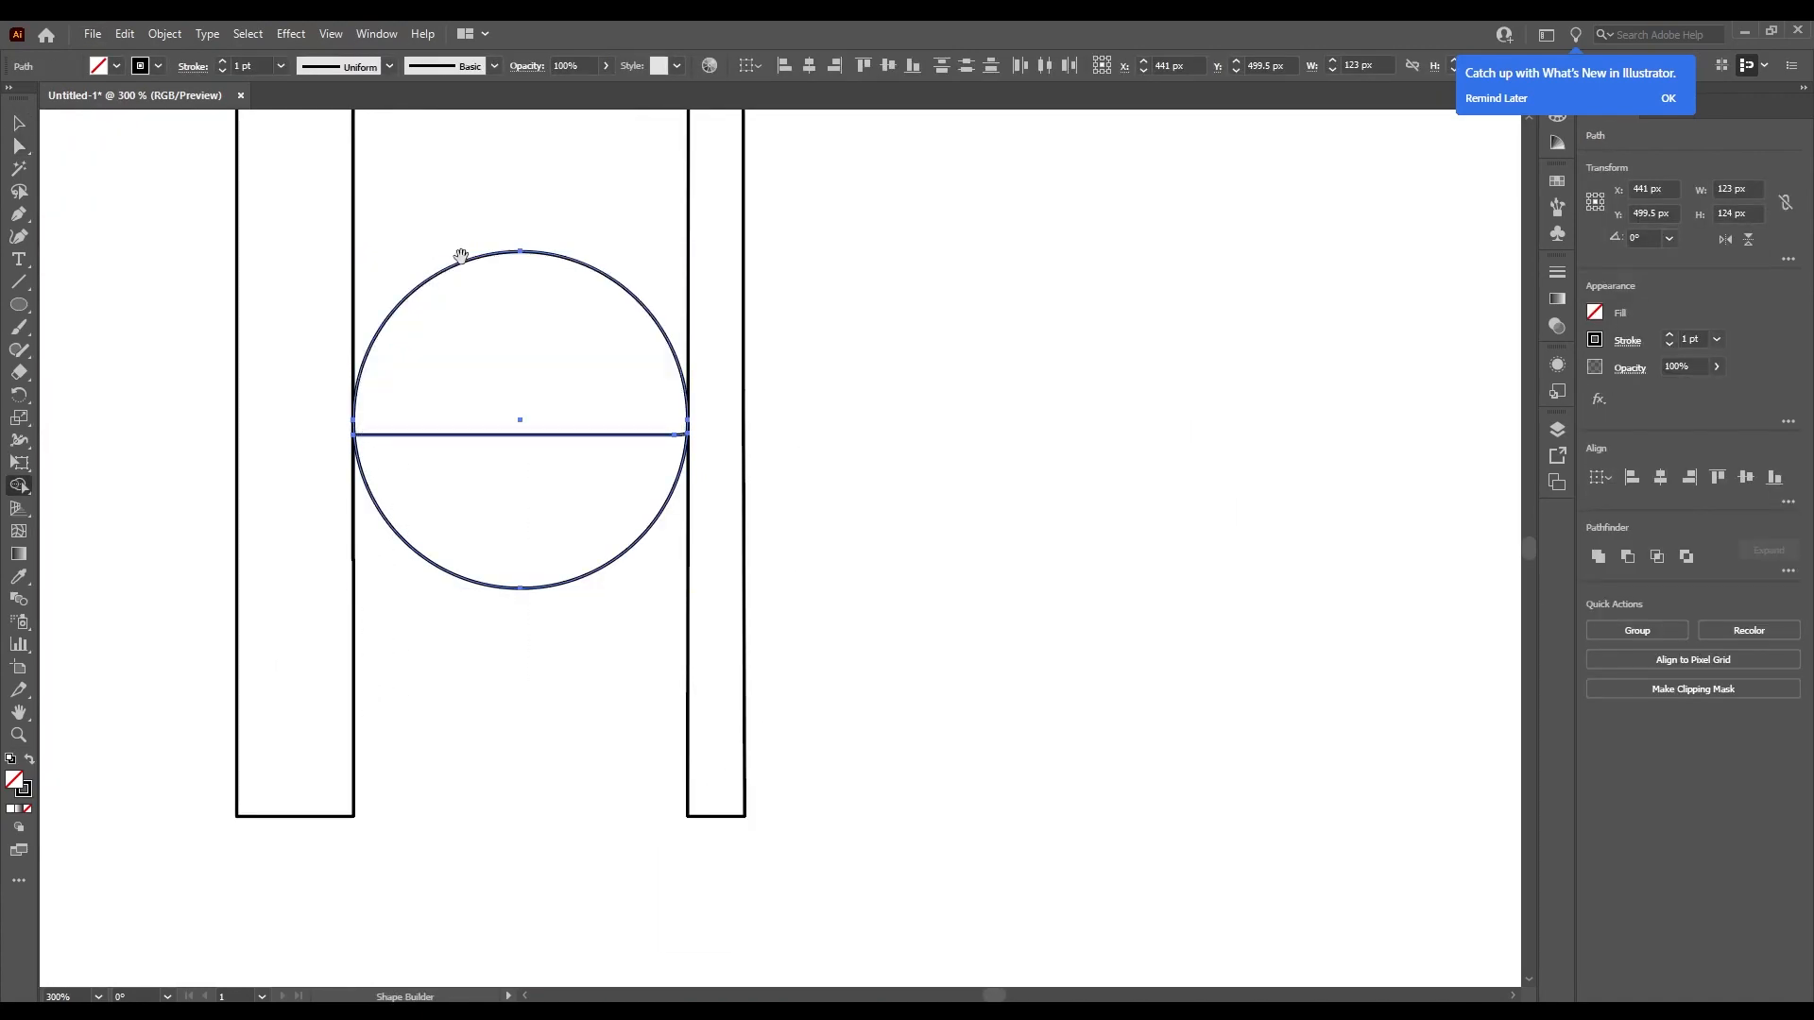
drag(489, 363, 519, 453)
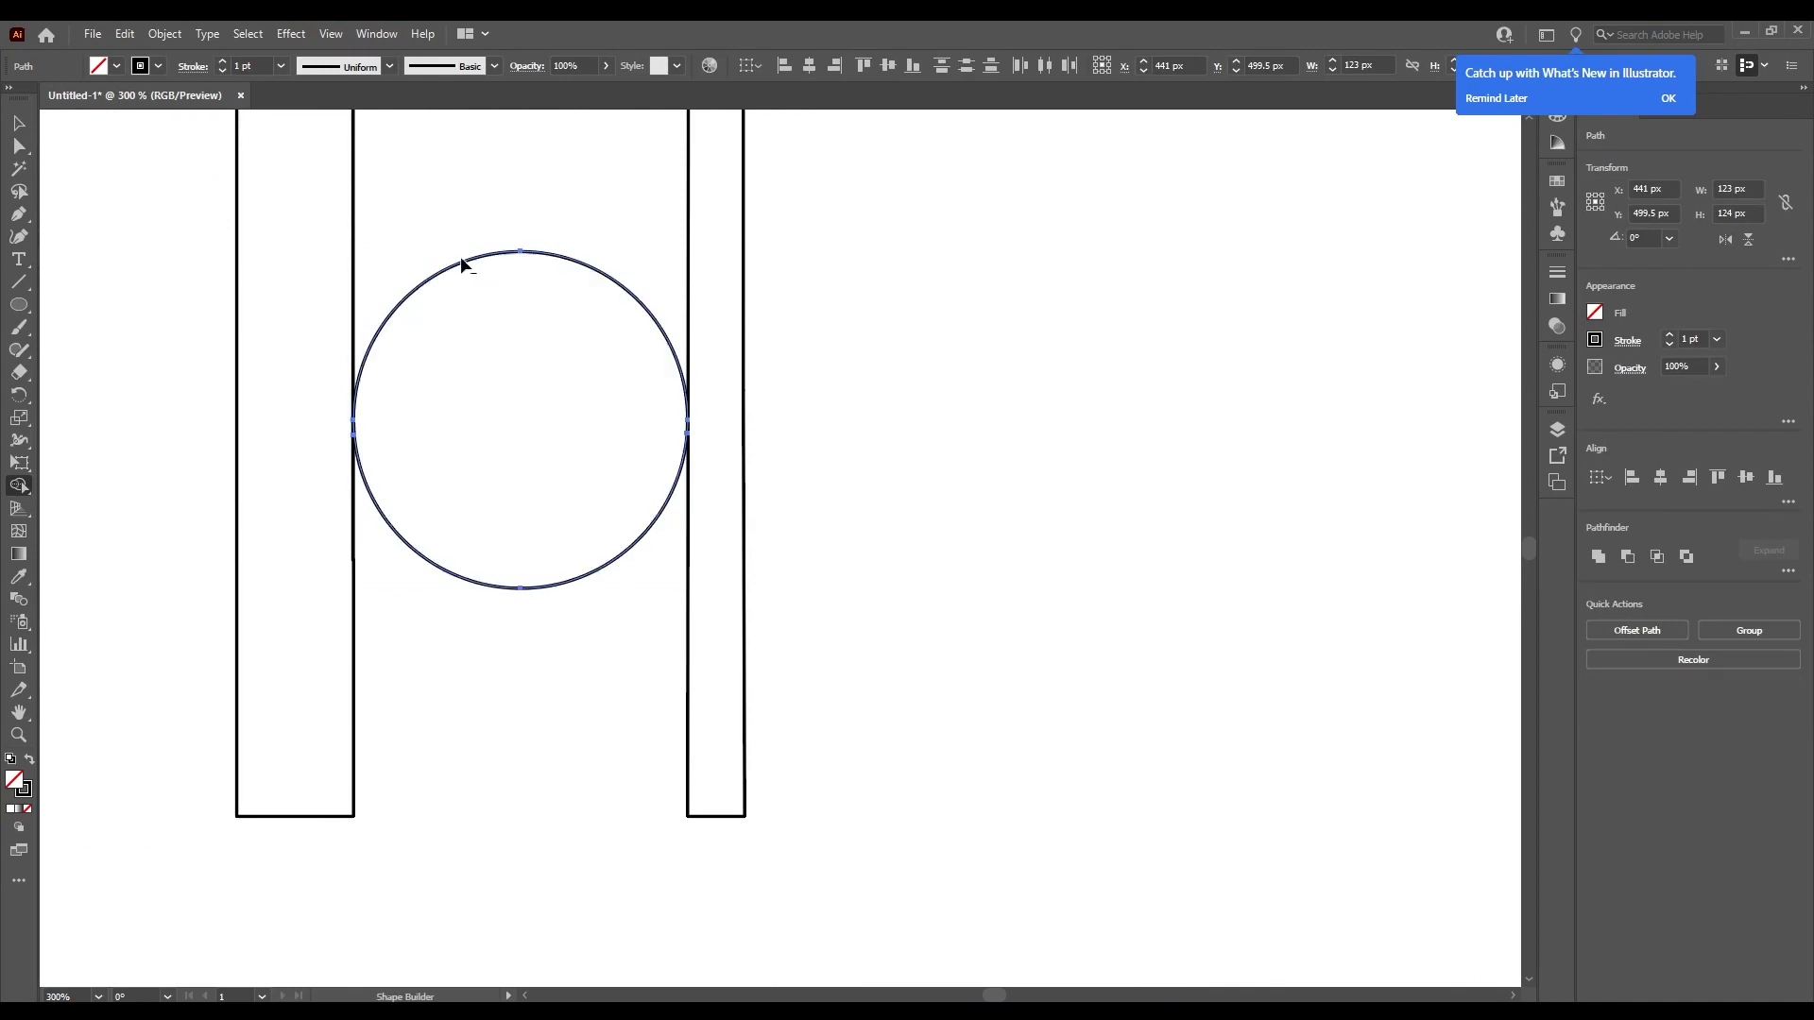
alt+click(467, 258)
scroll(462, 279, down, 2)
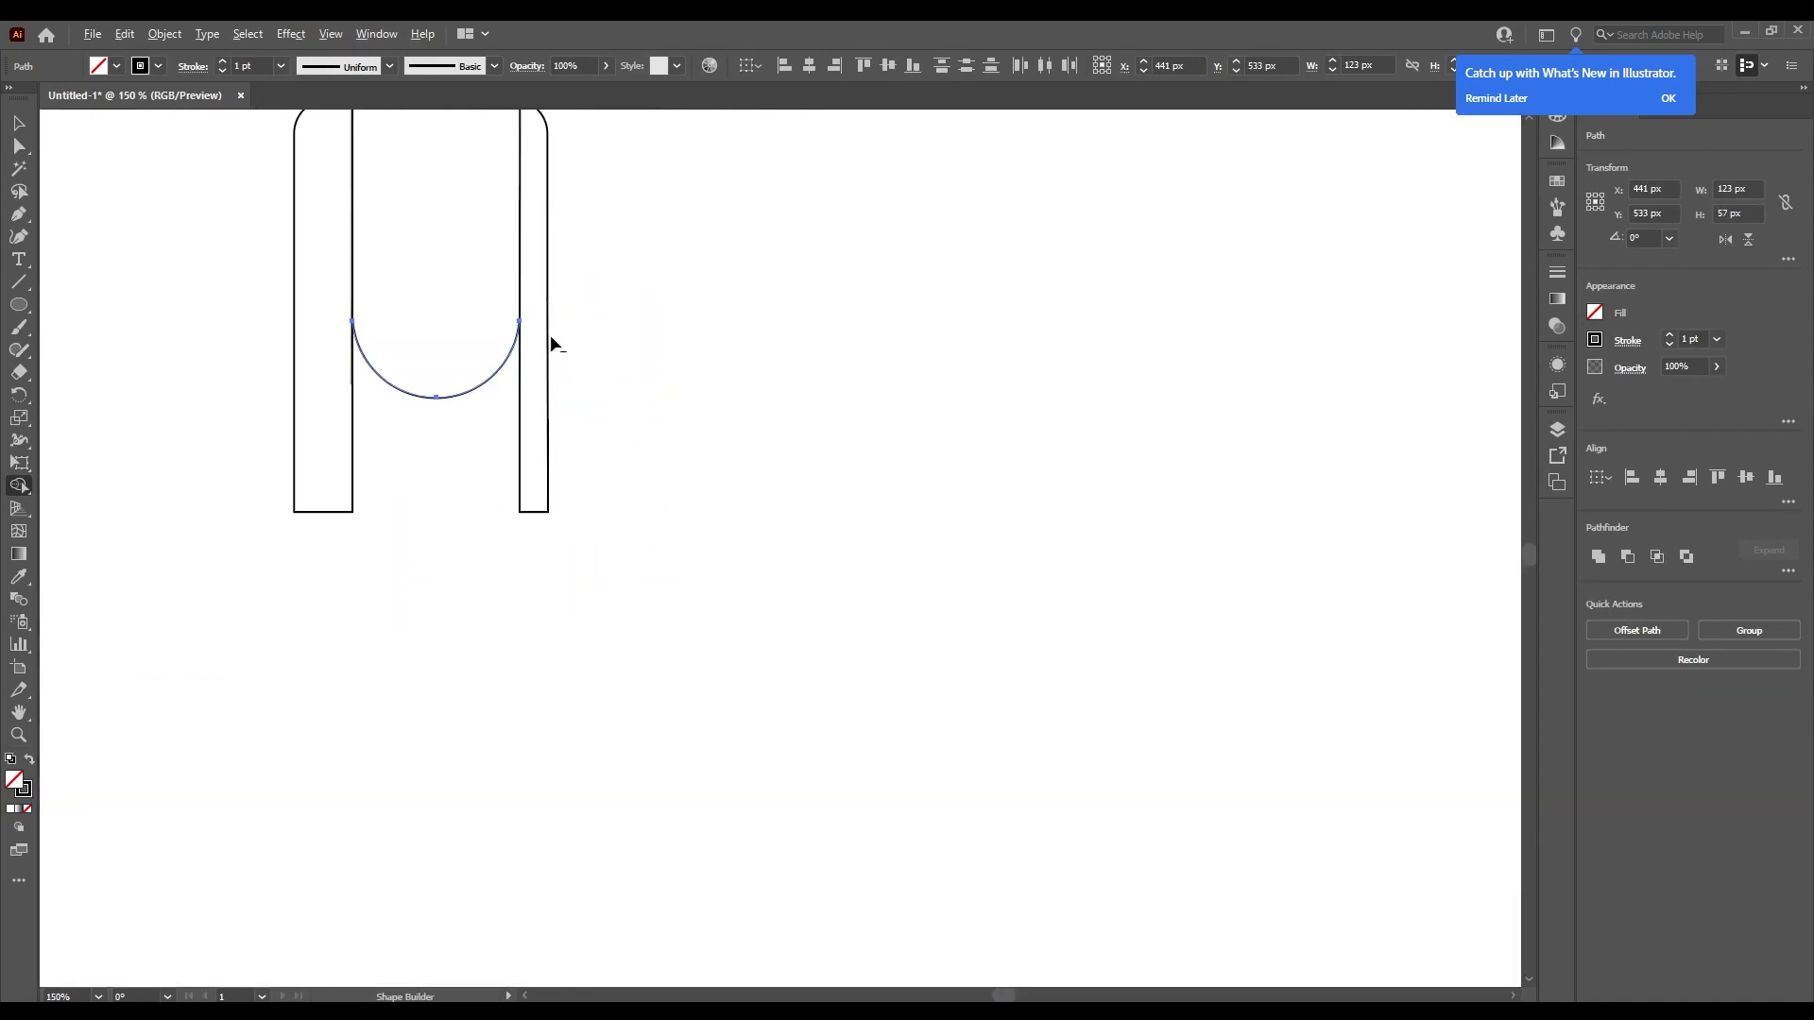
key(v)
click(225, 343)
Draw a straight horizontal Pen line across the top of the arc from the left arm's inner edge toward the right arm.
scroll(284, 350, up, 5)
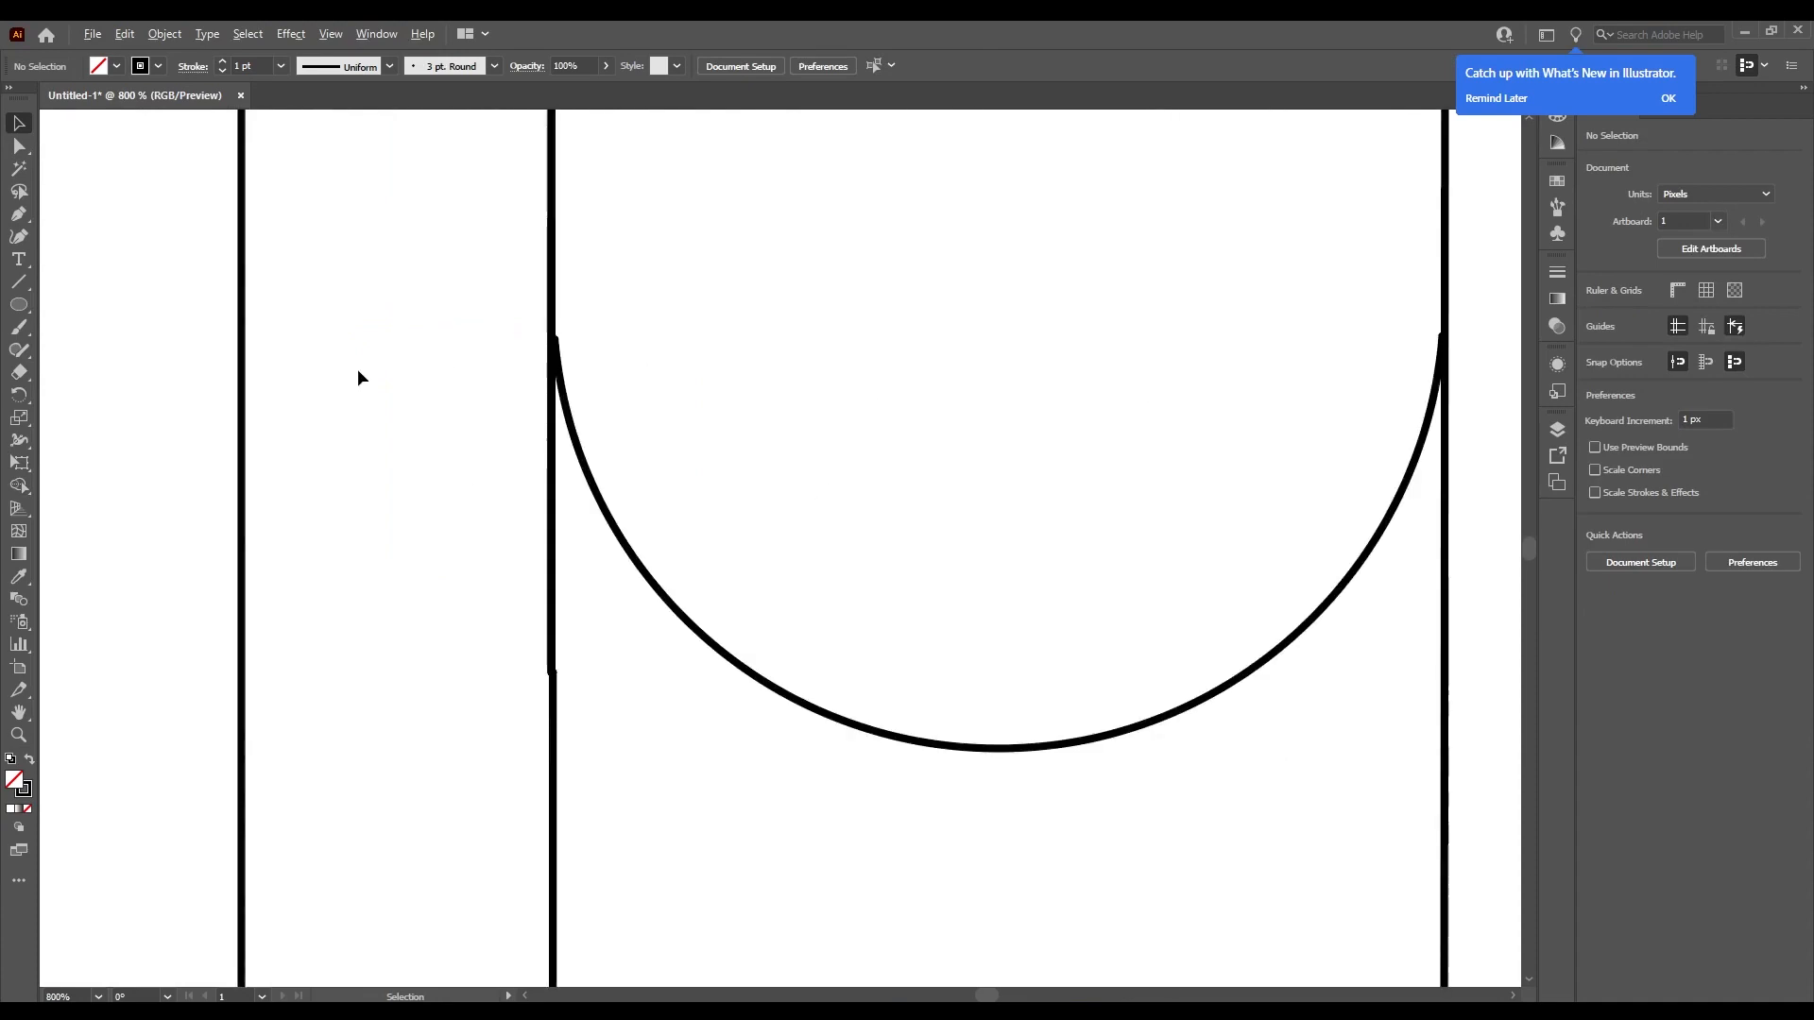
scroll(548, 416, up, 4)
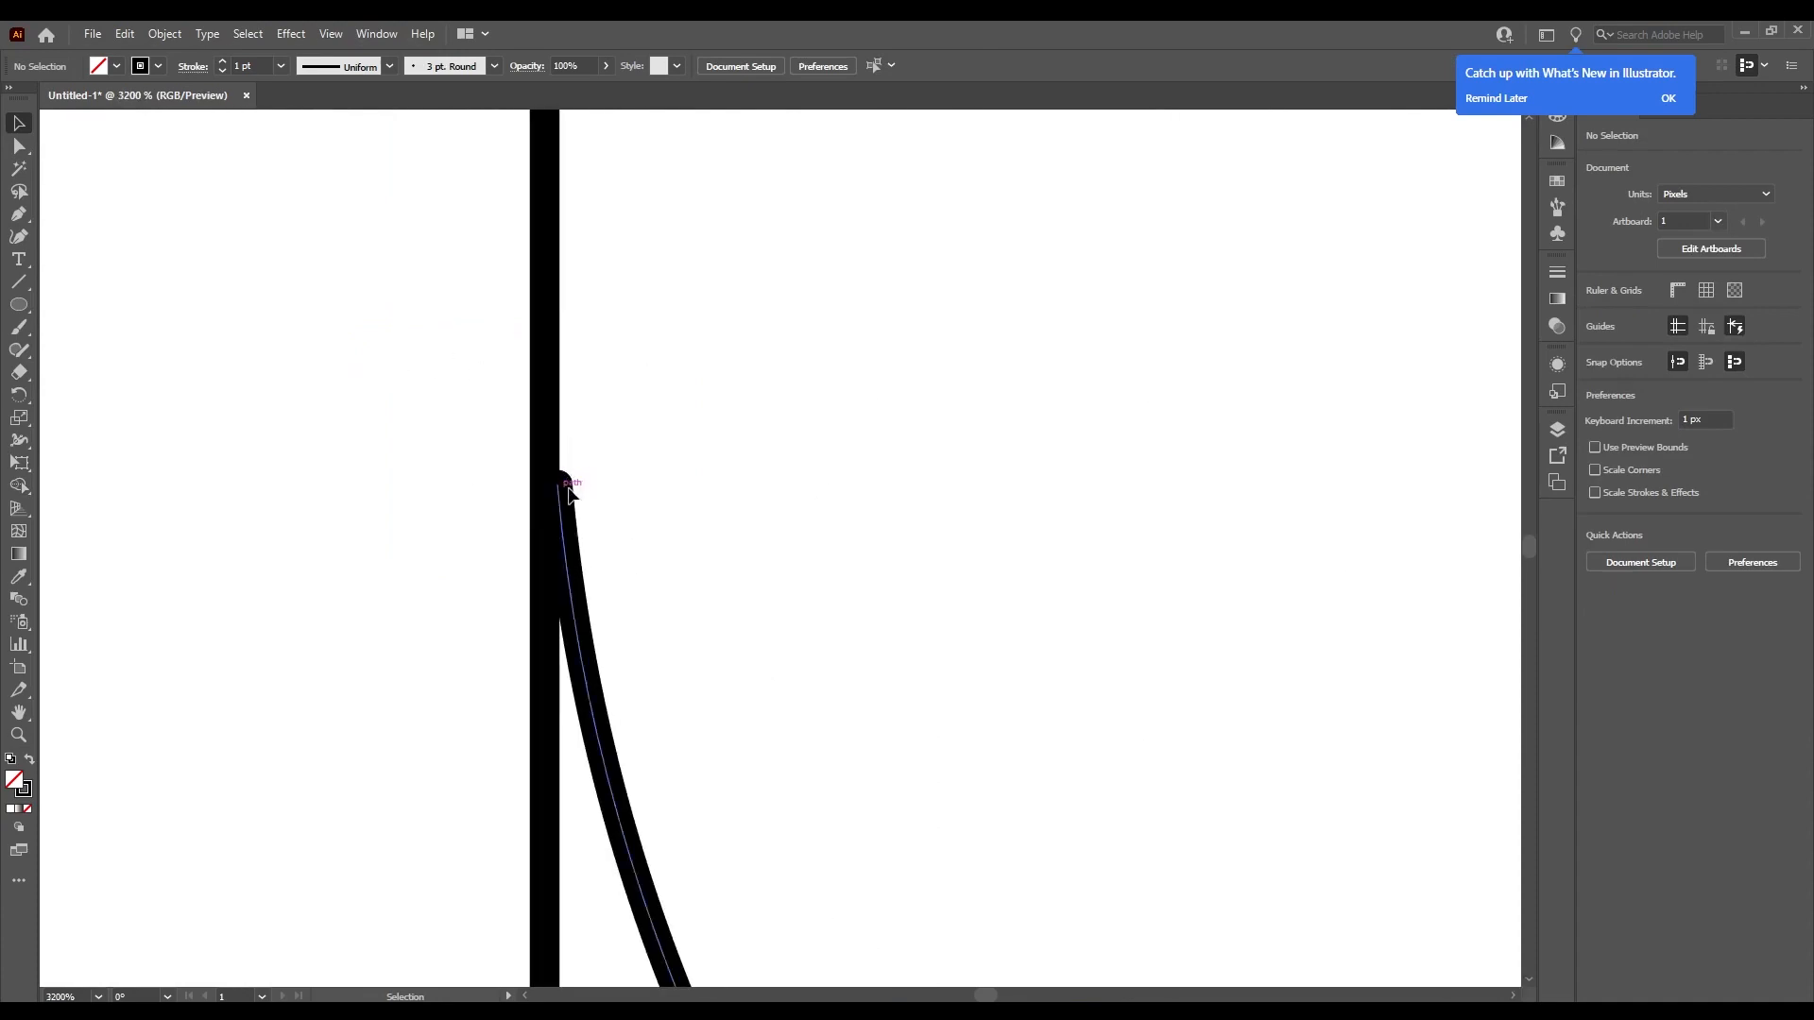
key(p)
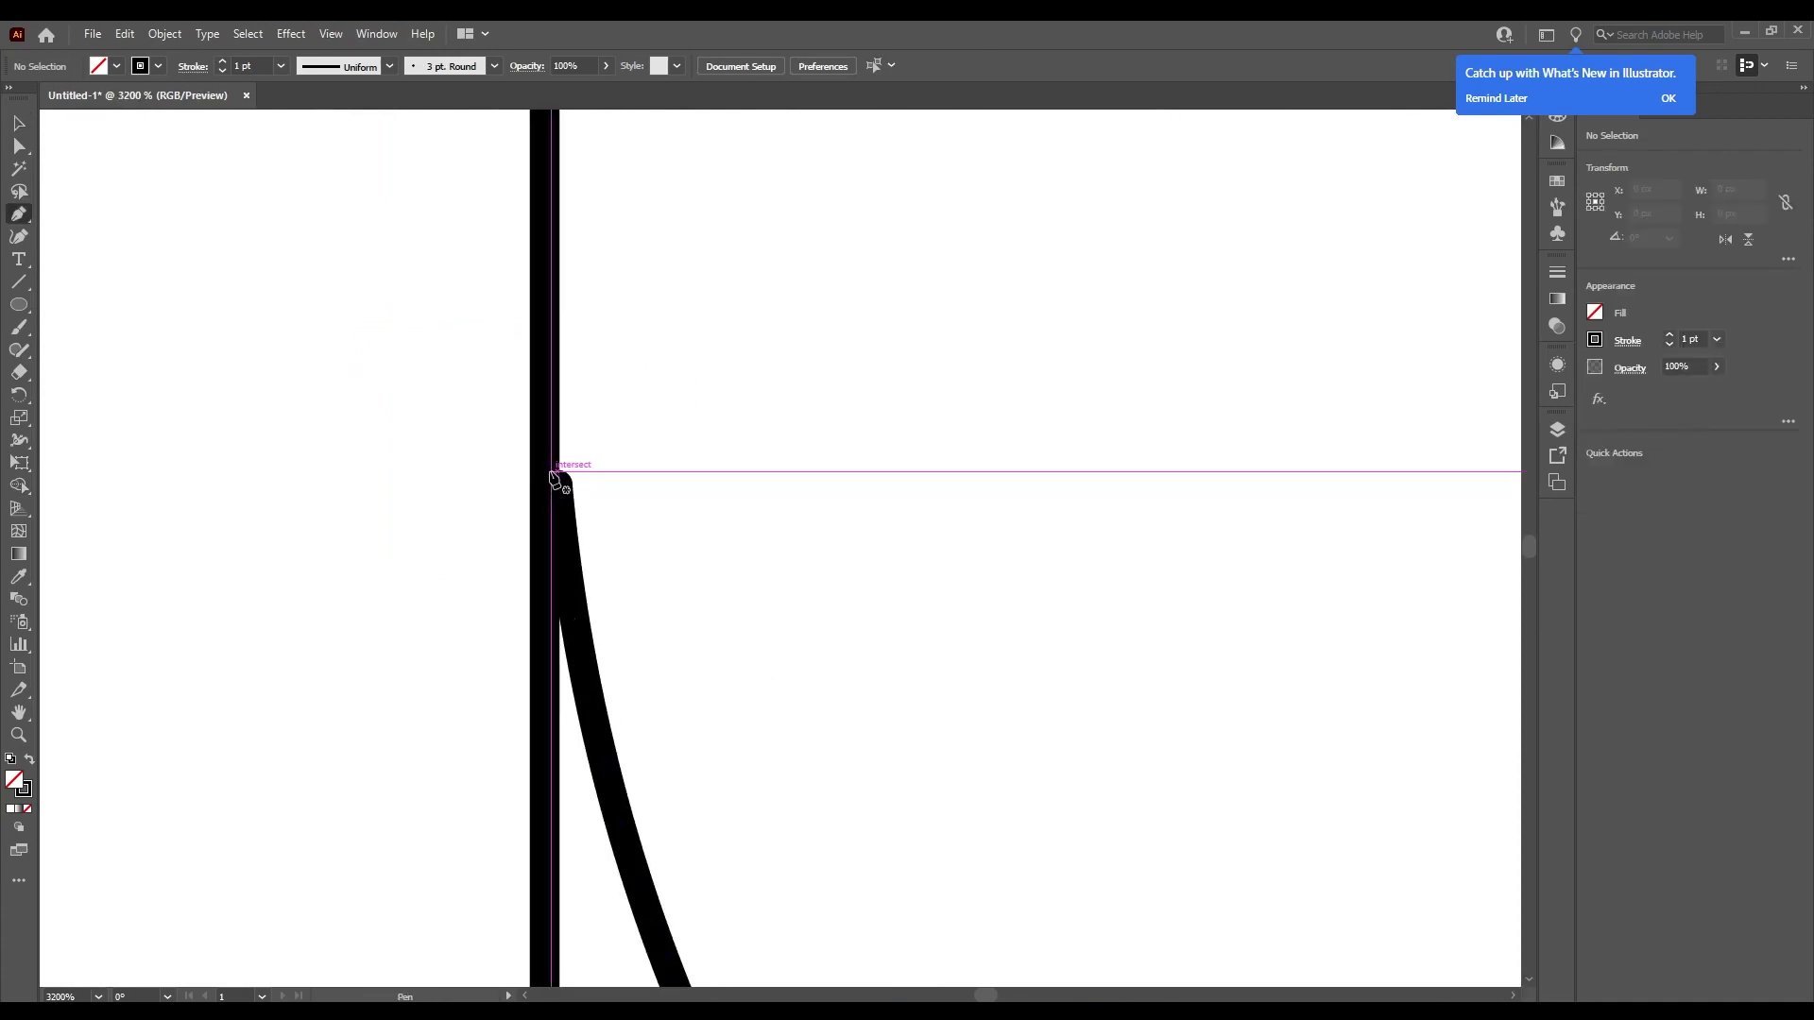
click(555, 483)
scroll(567, 486, down, 5)
scroll(869, 496, up, 4)
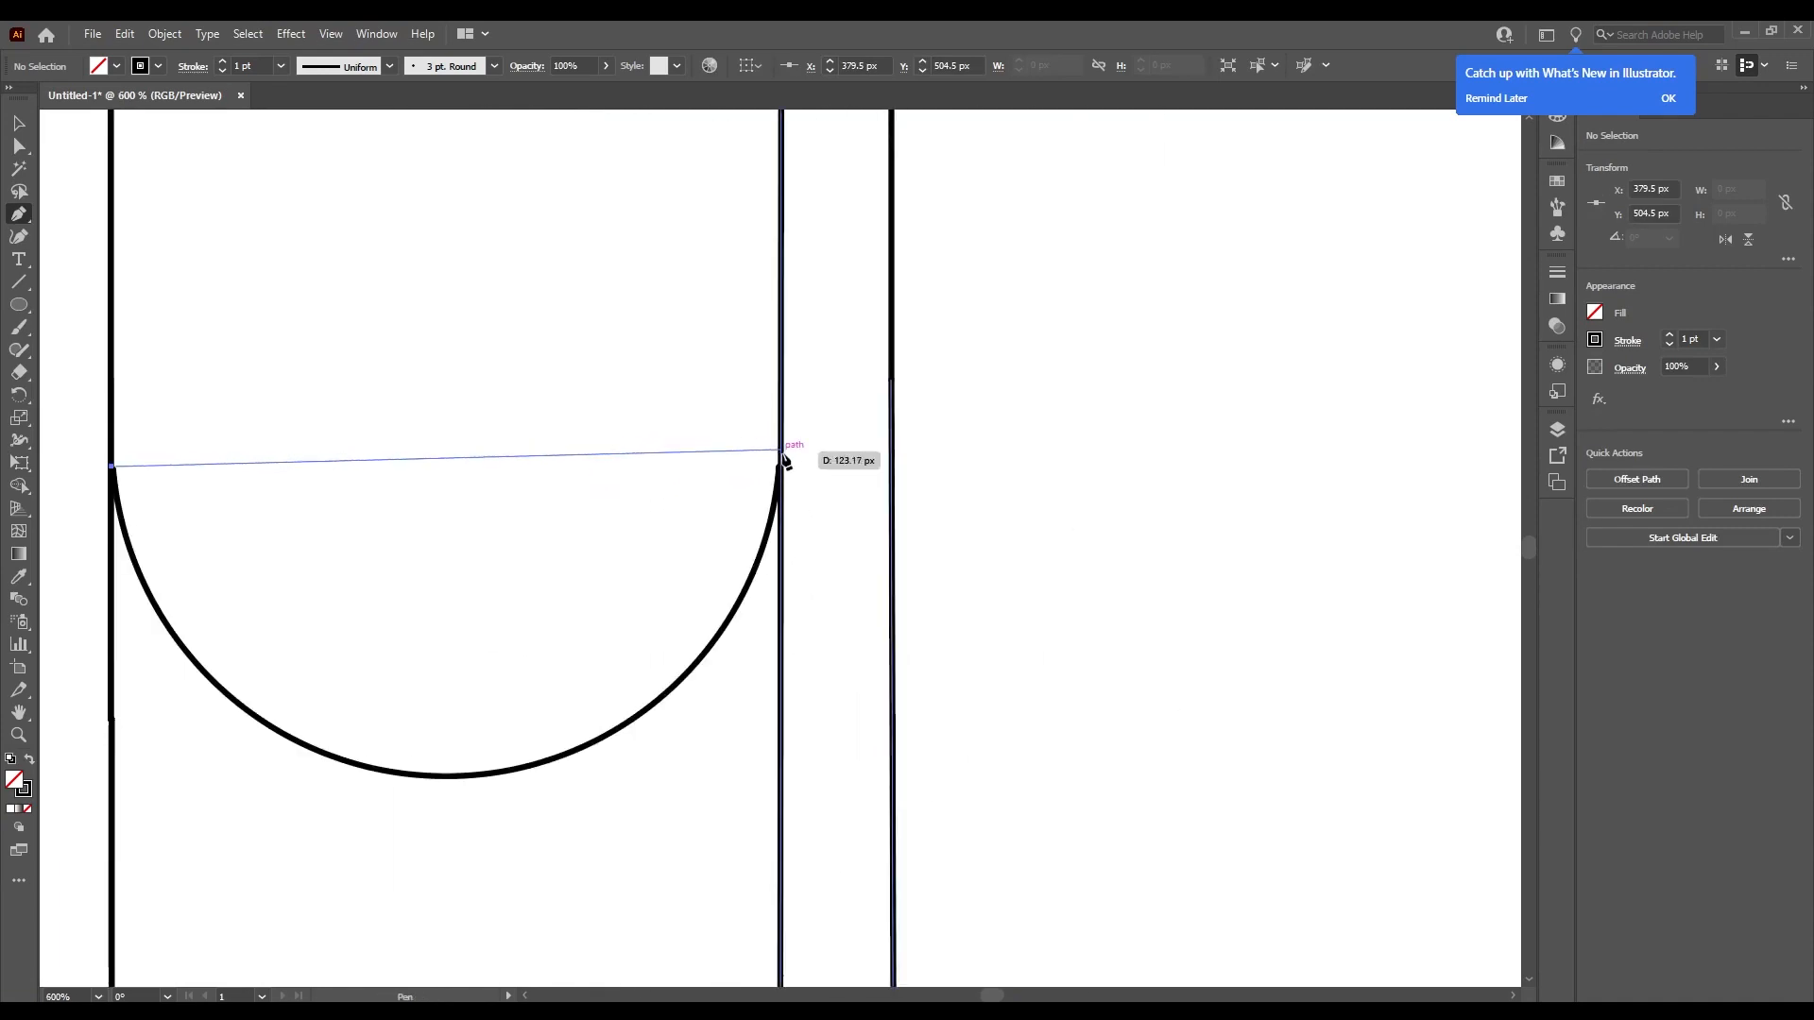
click(781, 483)
scroll(796, 492, down, 2)
scroll(797, 500, up, 4)
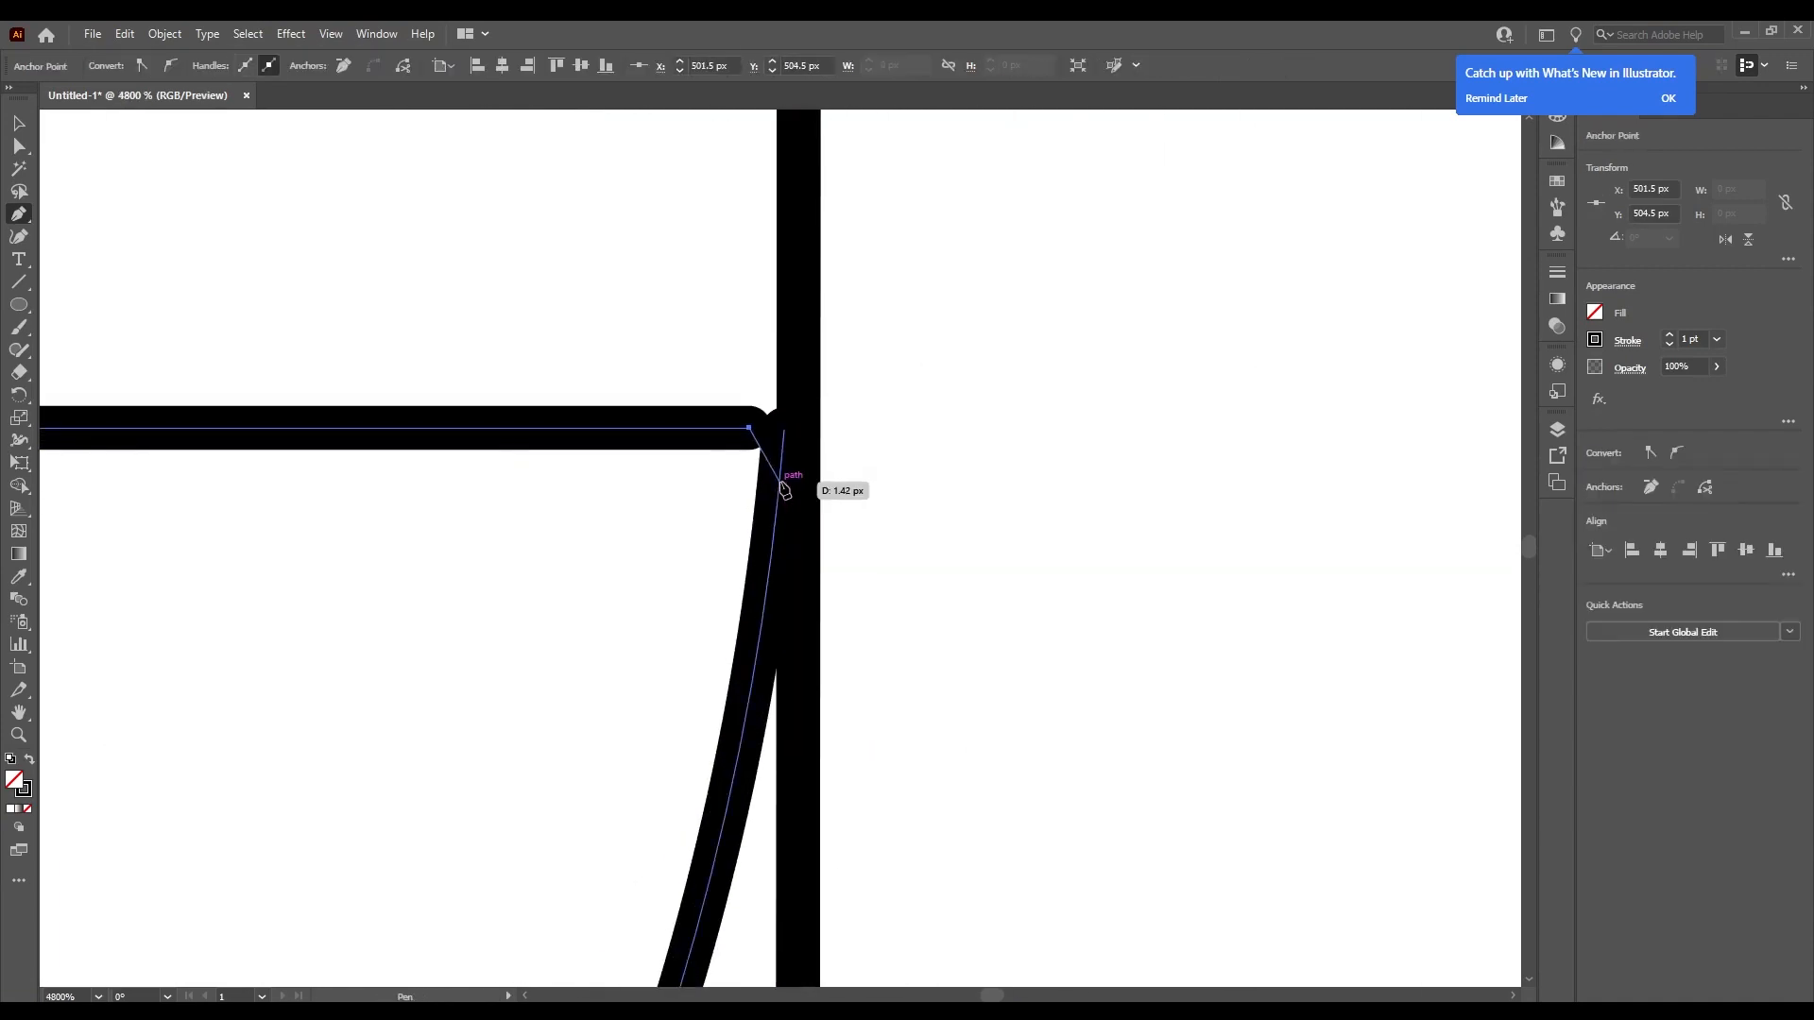
Move the right end anchor of the new waist line horizontally by 1 px onto the right arm's inner edge.
key(a)
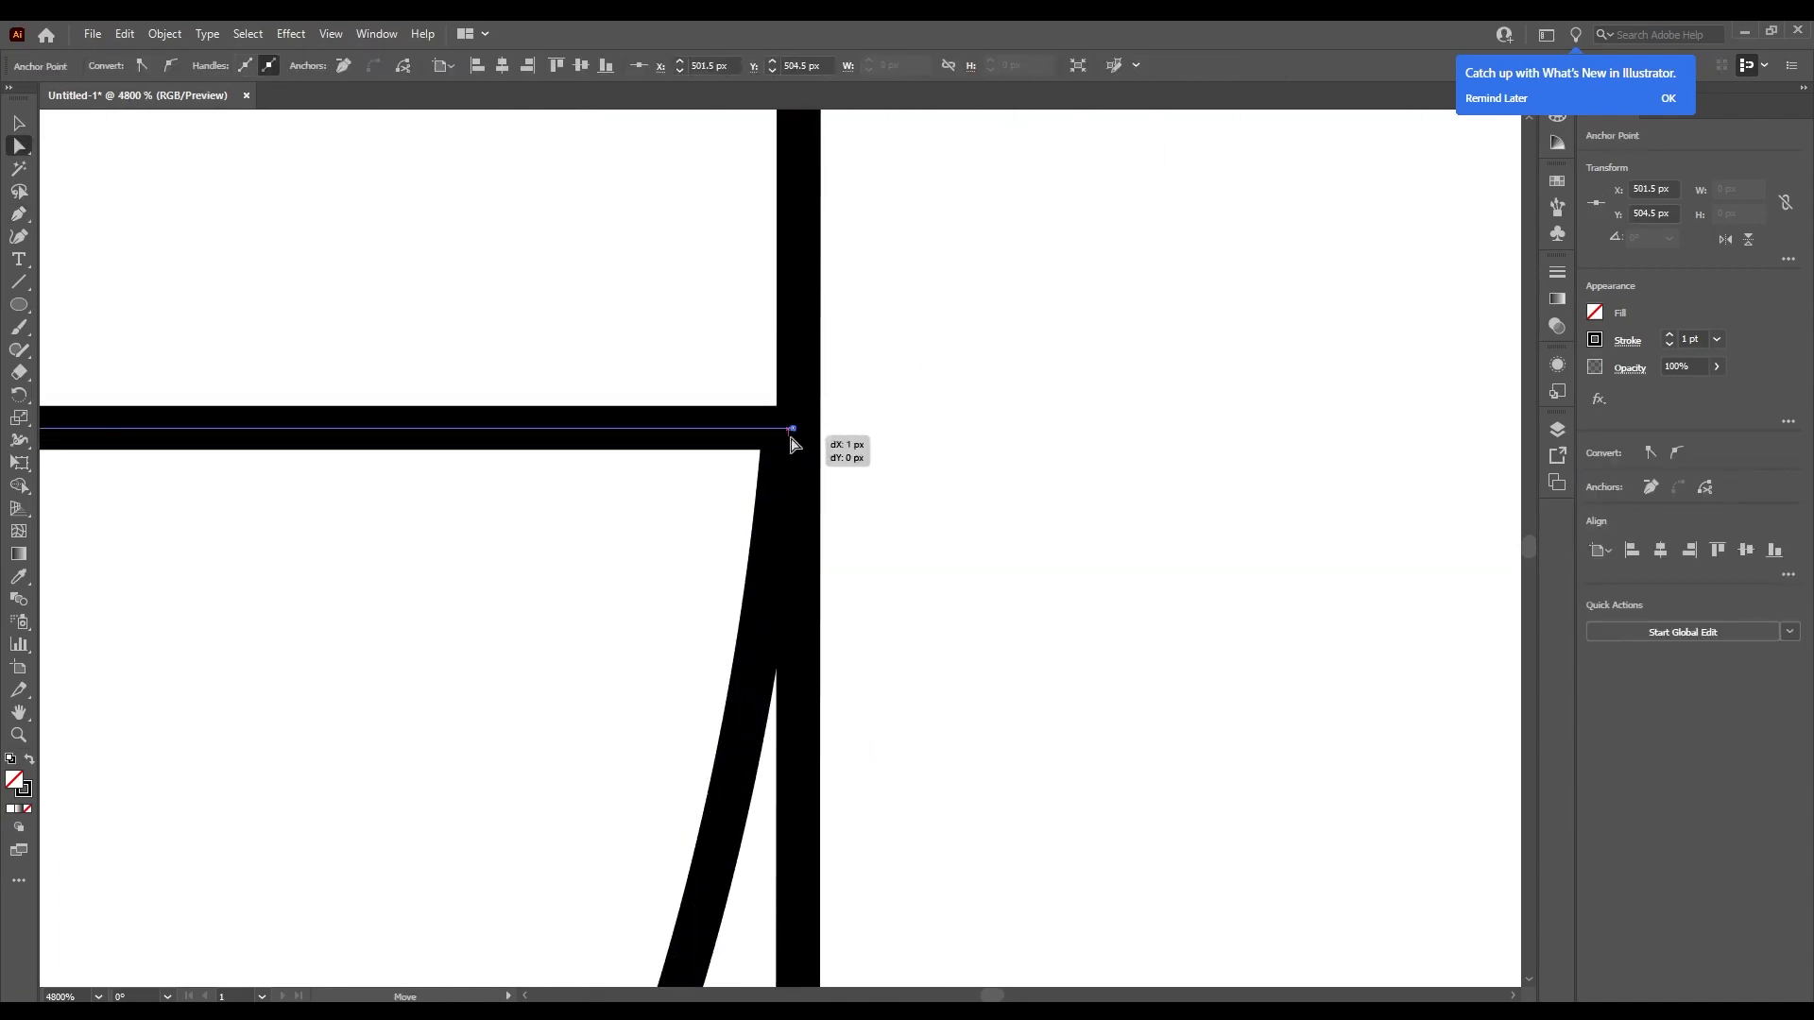
drag(790, 437, 792, 438)
click(914, 457)
scroll(914, 461, down, 5)
scroll(397, 486, down, 1)
scroll(148, 485, down, 2)
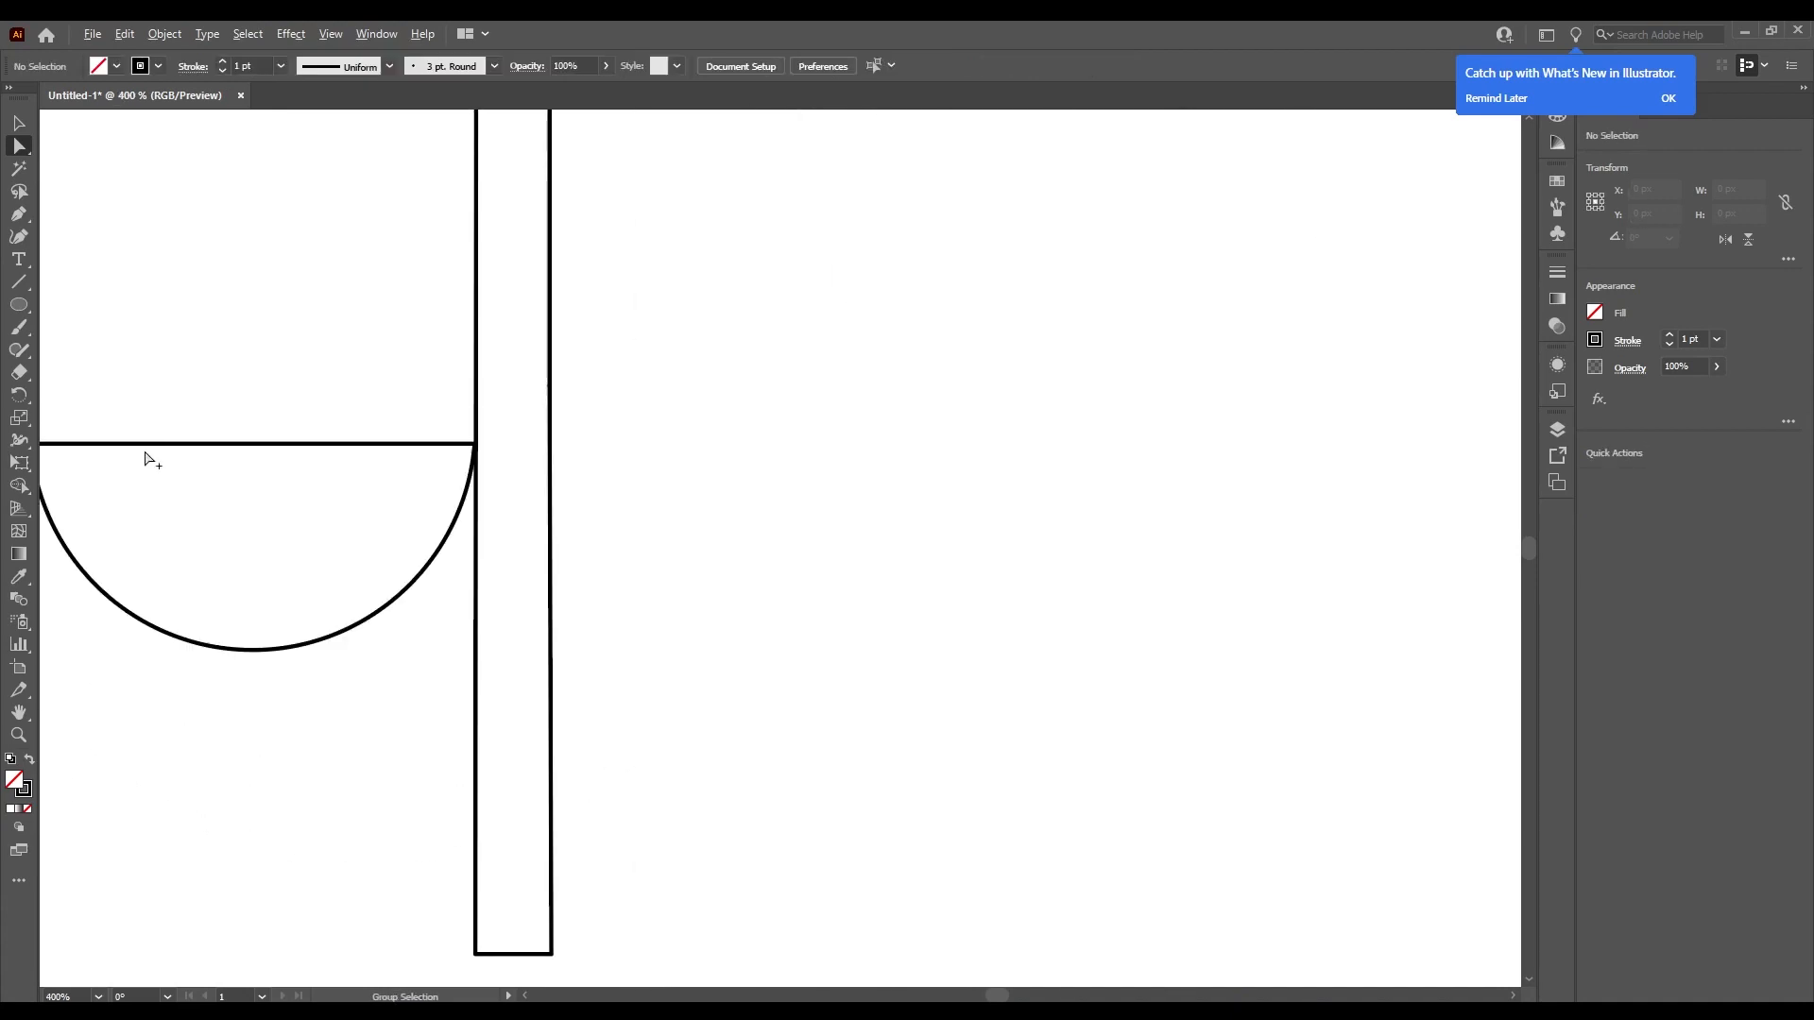
scroll(104, 459, down, 2)
scroll(63, 472, up, 4)
scroll(262, 539, up, 2)
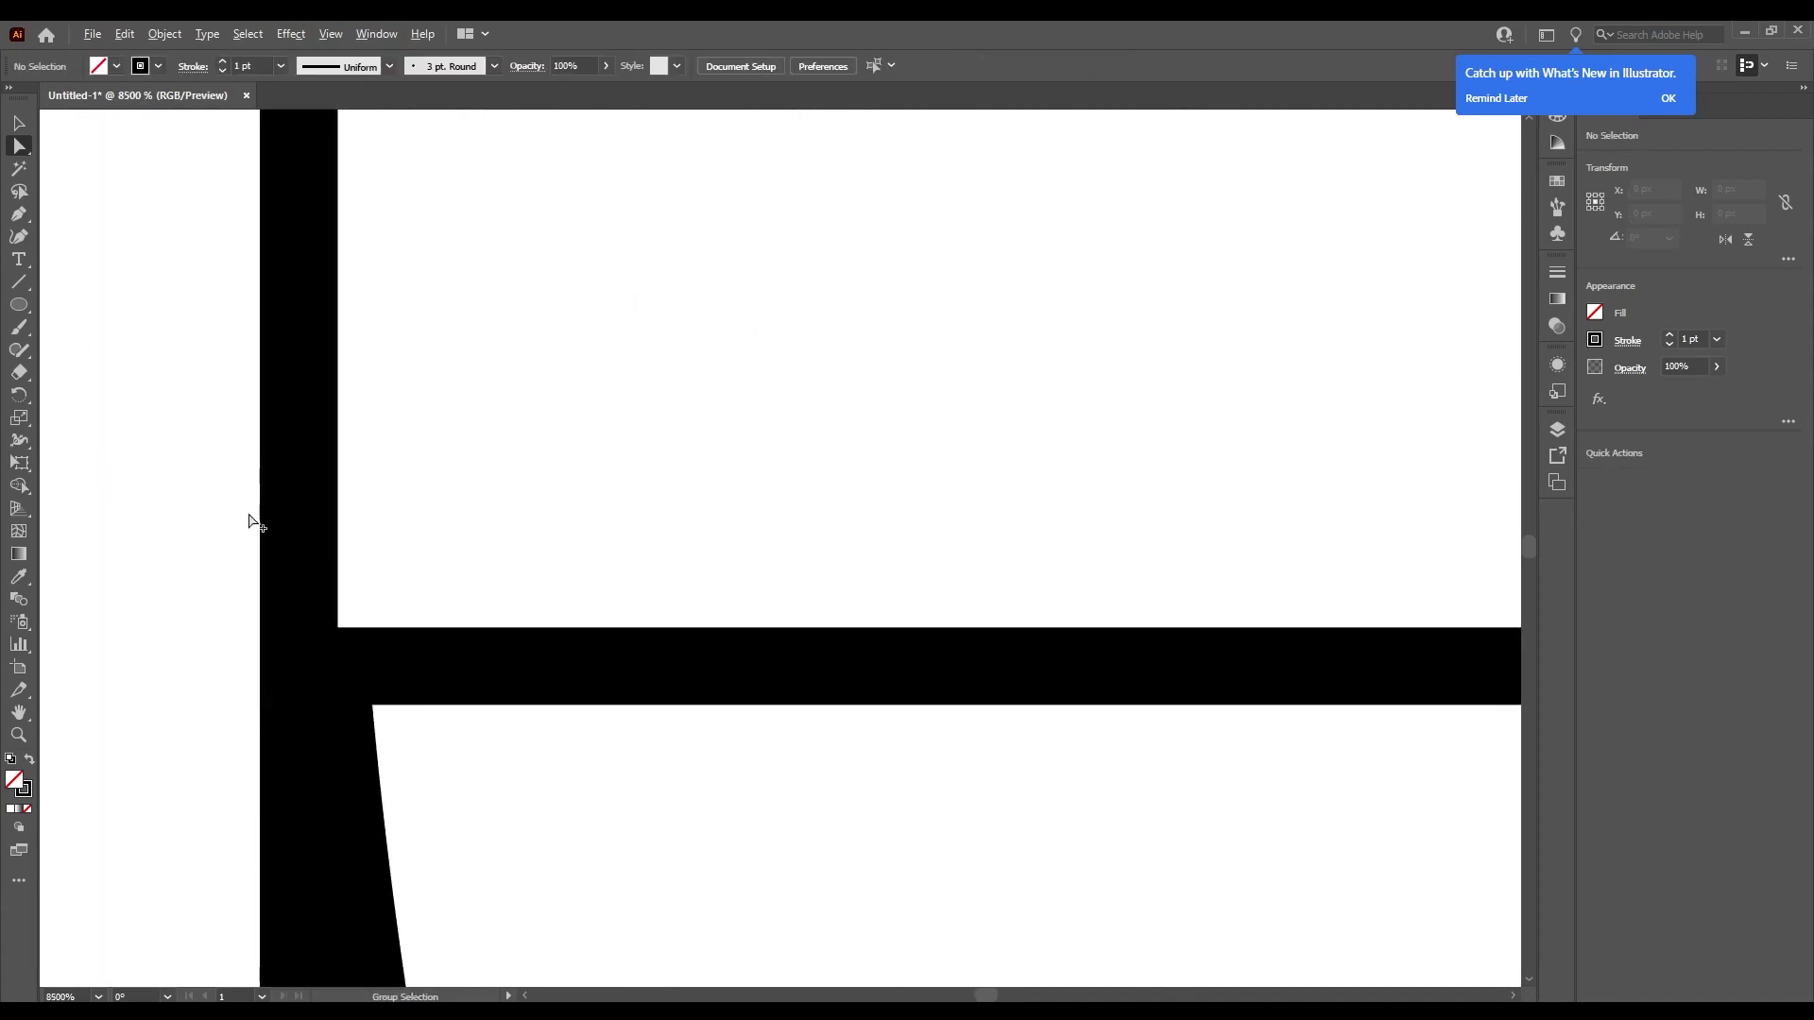
scroll(397, 490, down, 2)
scroll(403, 484, down, 6)
scroll(478, 453, down, 1)
scroll(478, 465, up, 1)
Shorten both arms together from their lower ends so they finish a little below the arc.
click(420, 806)
key(v)
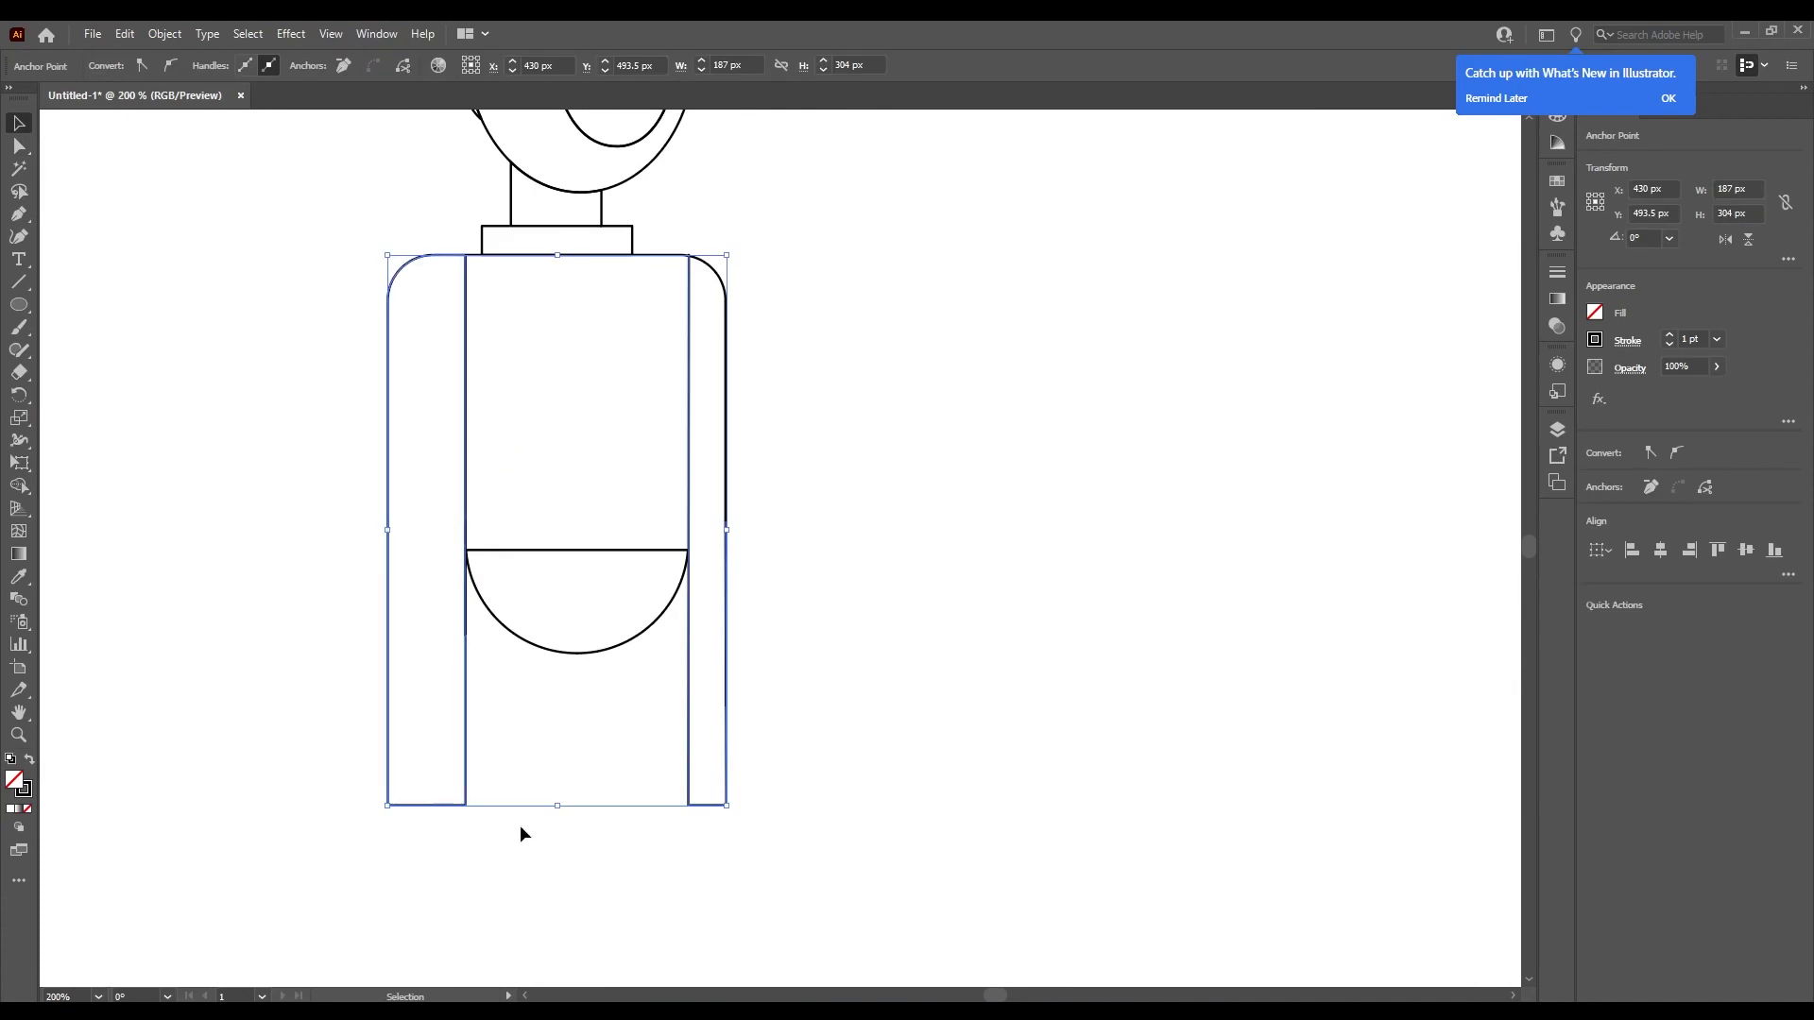
drag(555, 807, 563, 726)
key(ctrl+z)
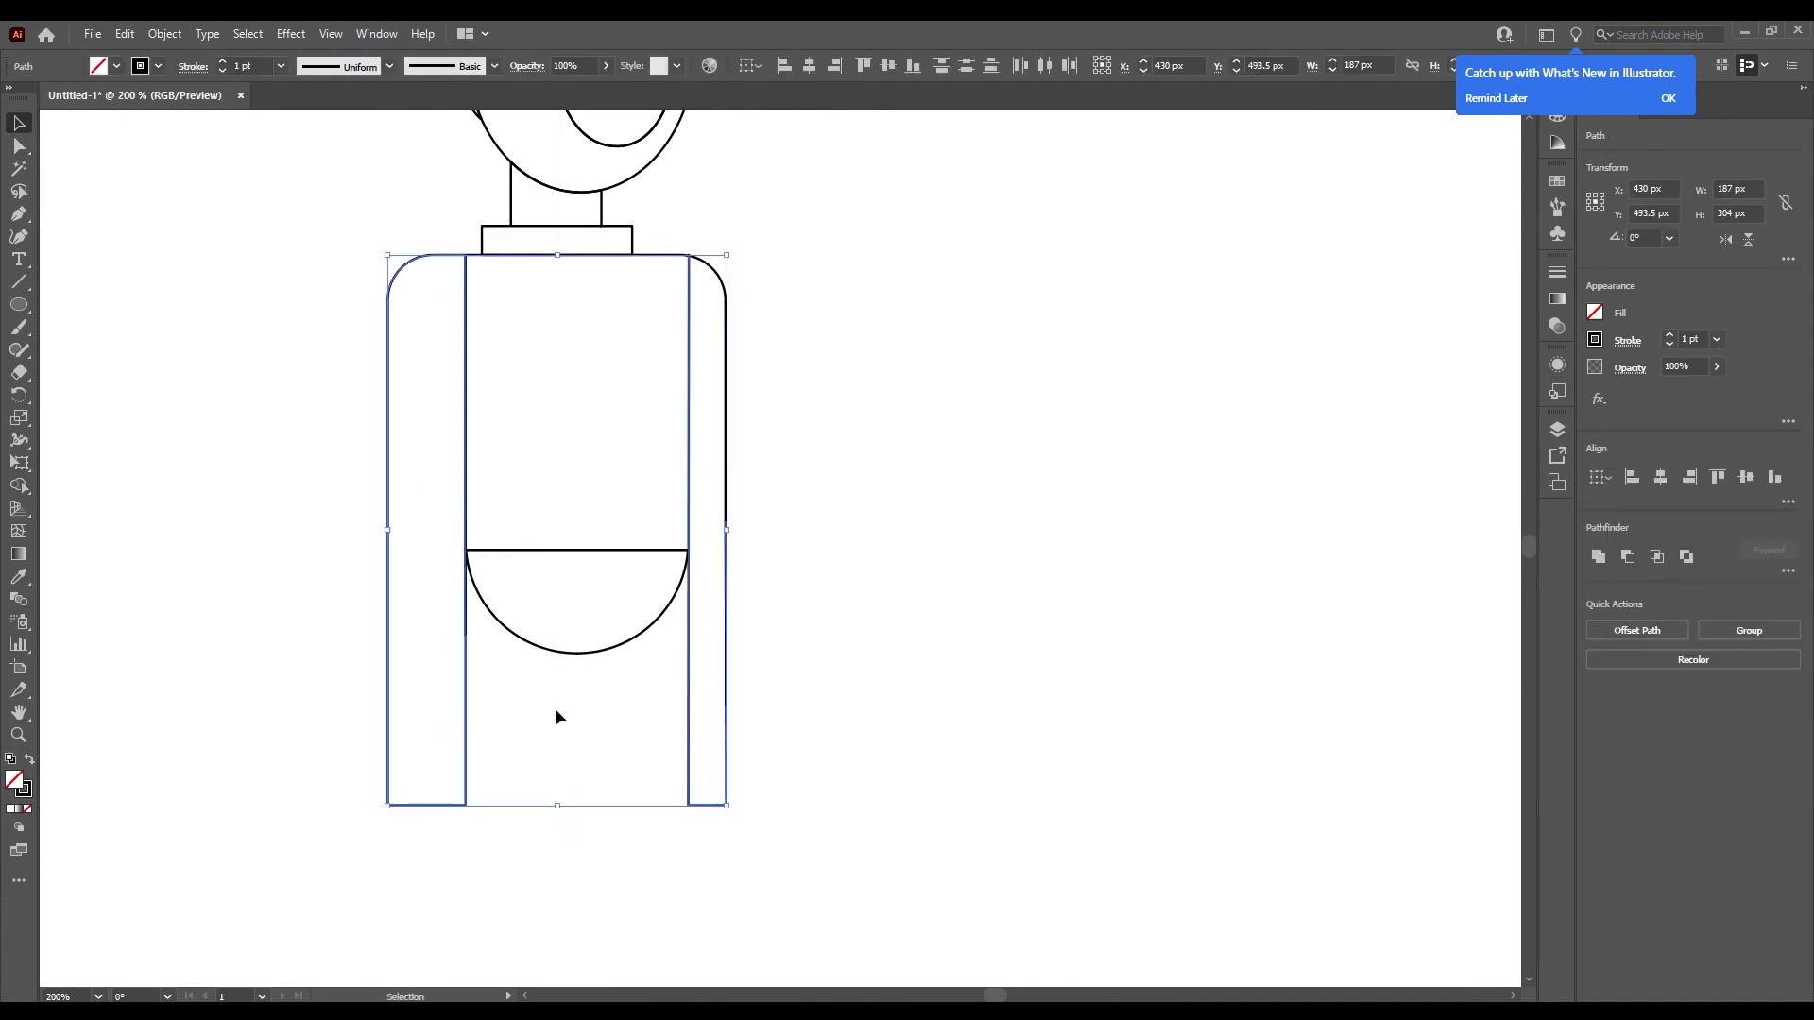
drag(561, 809, 563, 725)
click(666, 557)
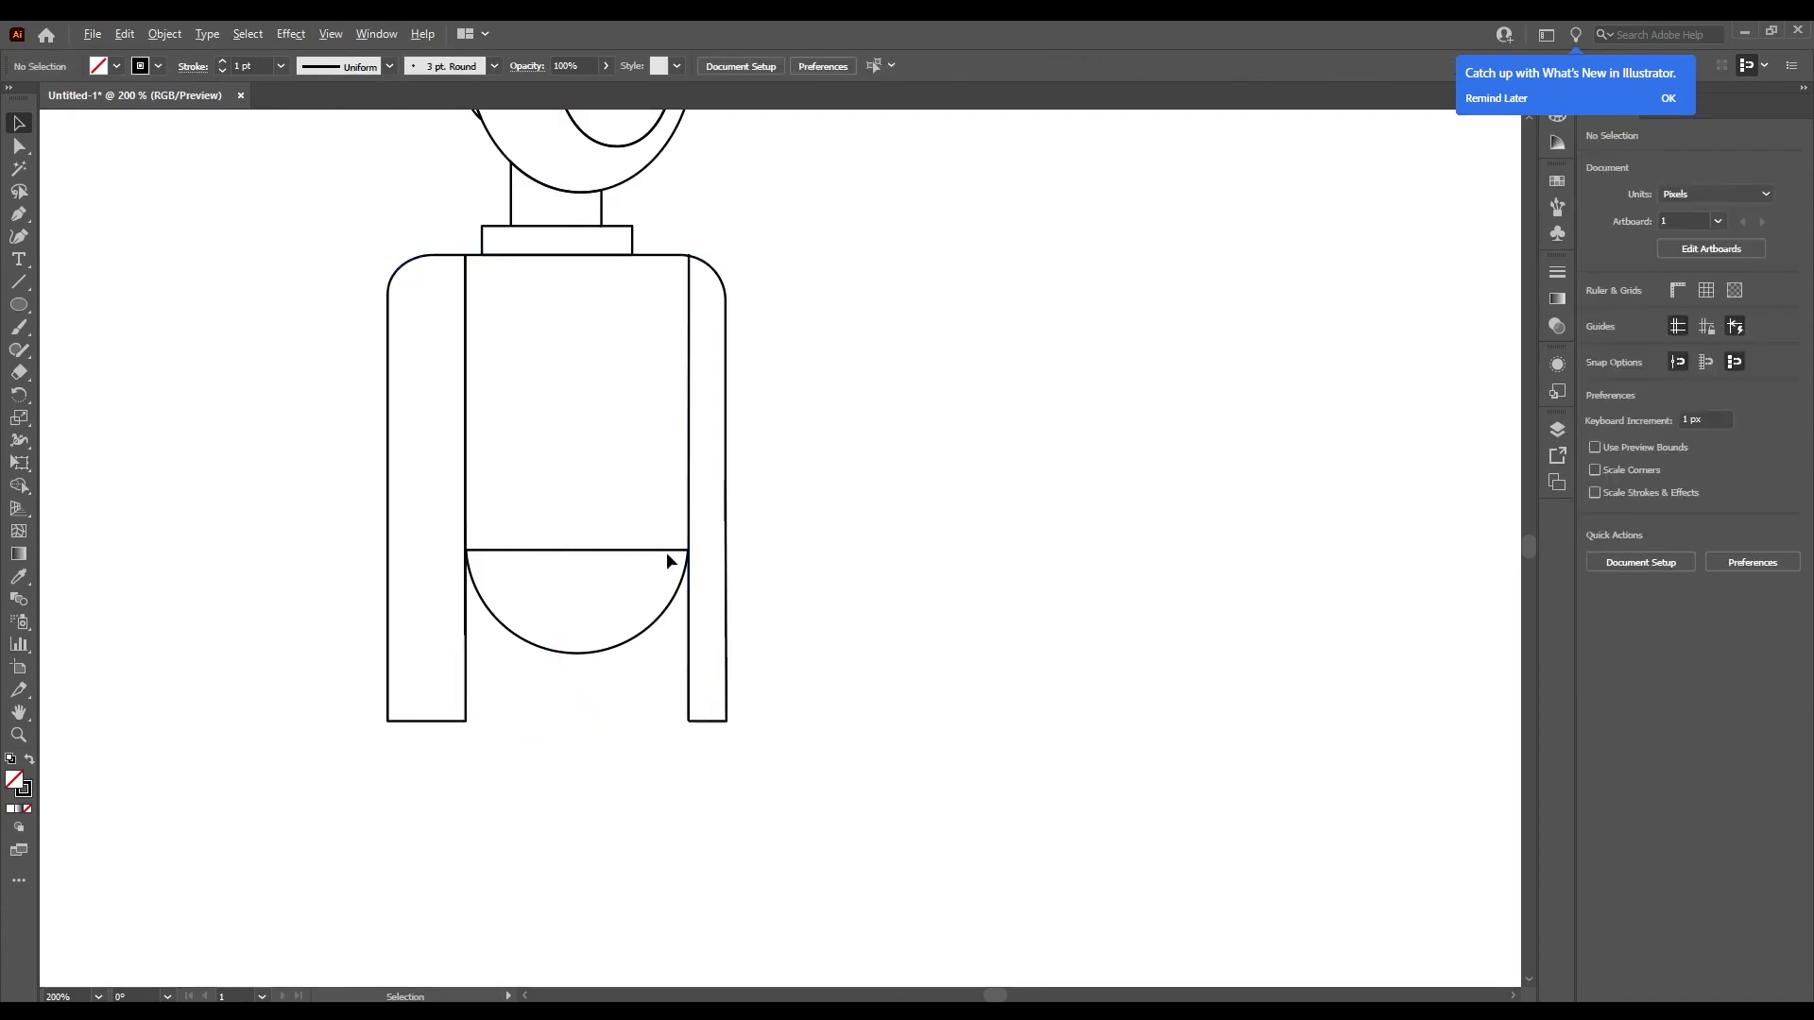
Lengthen both arms slightly downward, to about 270 px tall.
scroll(665, 552, down, 2)
drag(958, 657, 563, 646)
scroll(479, 626, up, 2)
drag(958, 687, 409, 627)
click(1042, 632)
click(743, 651)
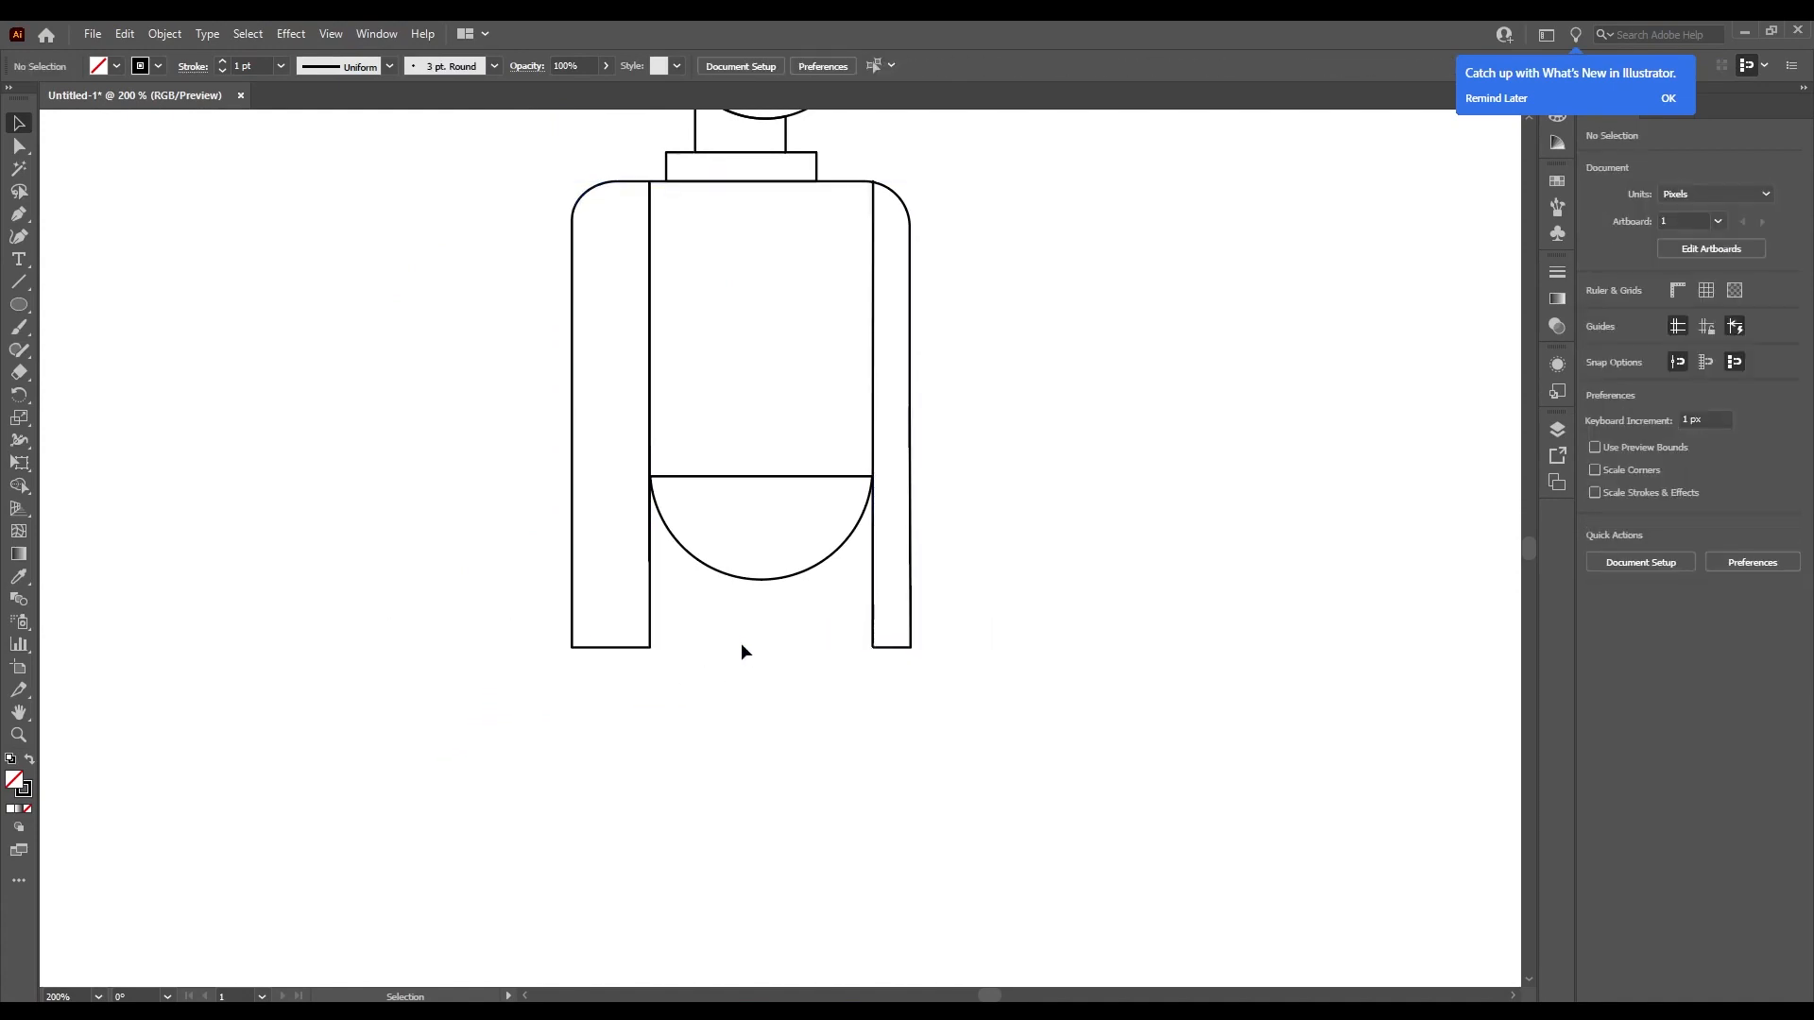
drag(1071, 703, 486, 555)
click(1005, 755)
drag(1011, 734, 504, 587)
drag(742, 650, 742, 659)
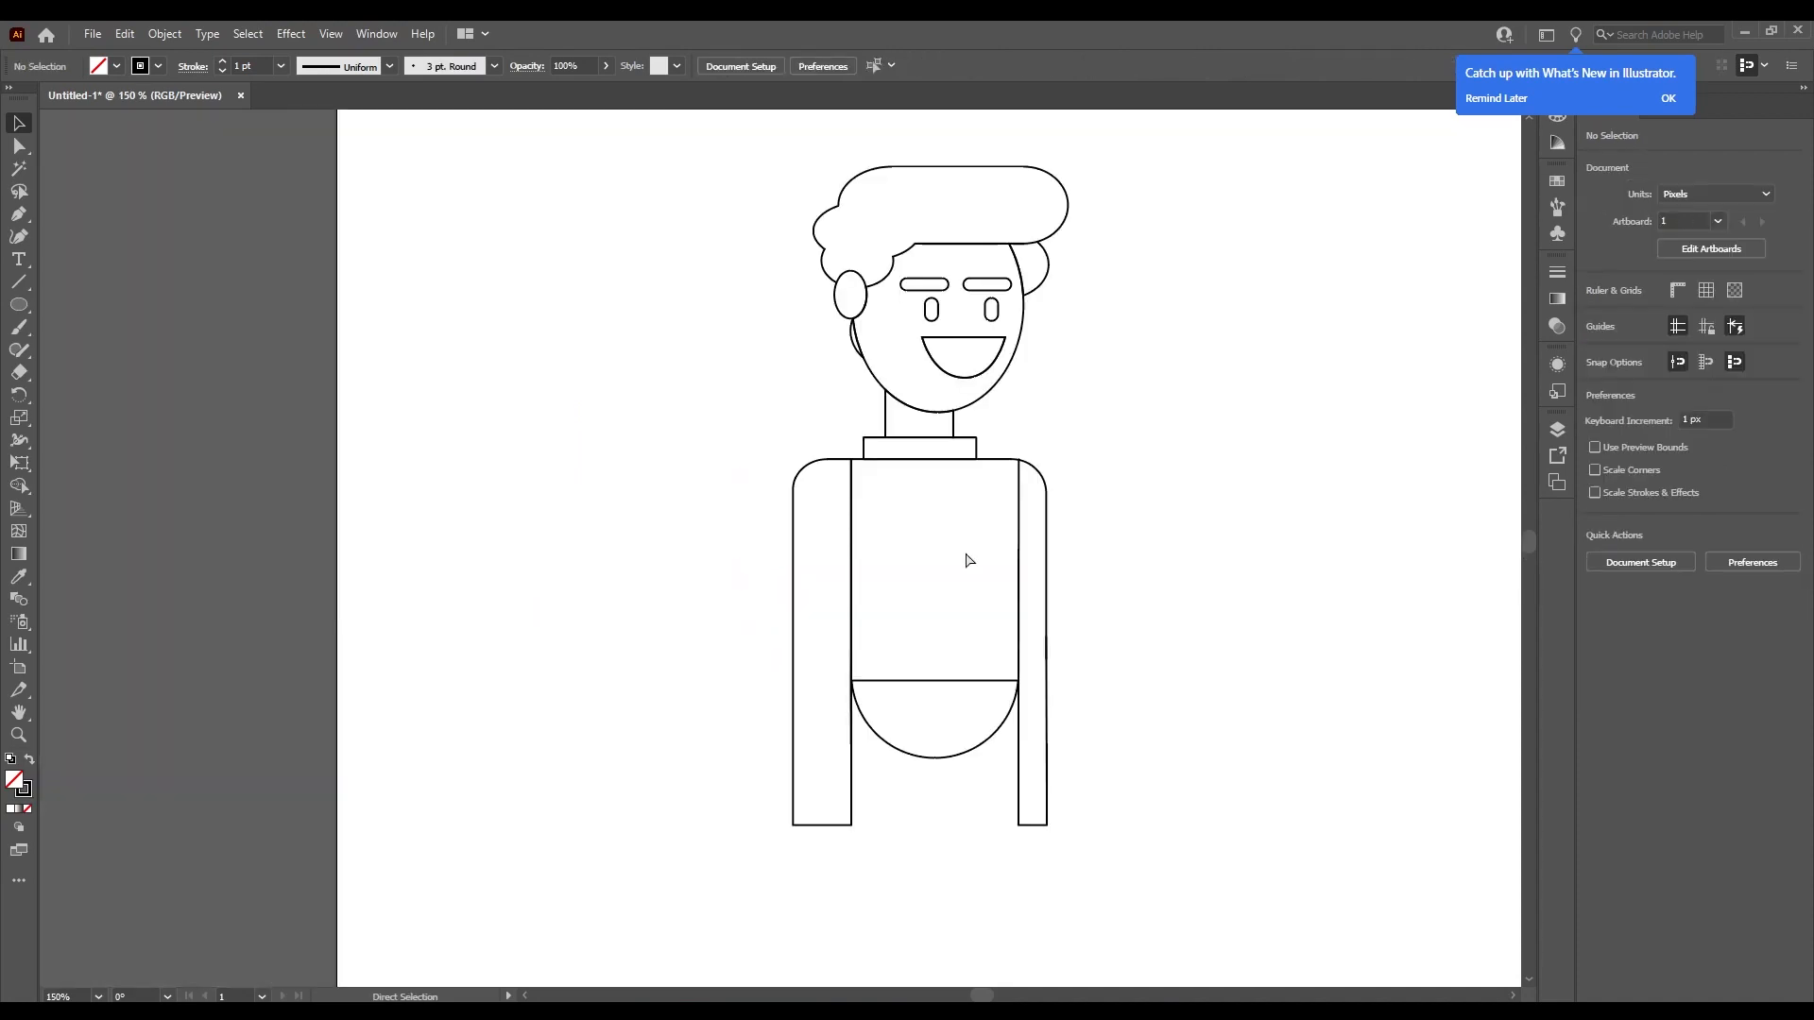
Save the drawing on the computer as an Adobe Illustrator file named character in the Illustrations folder.
key(ctrl+s)
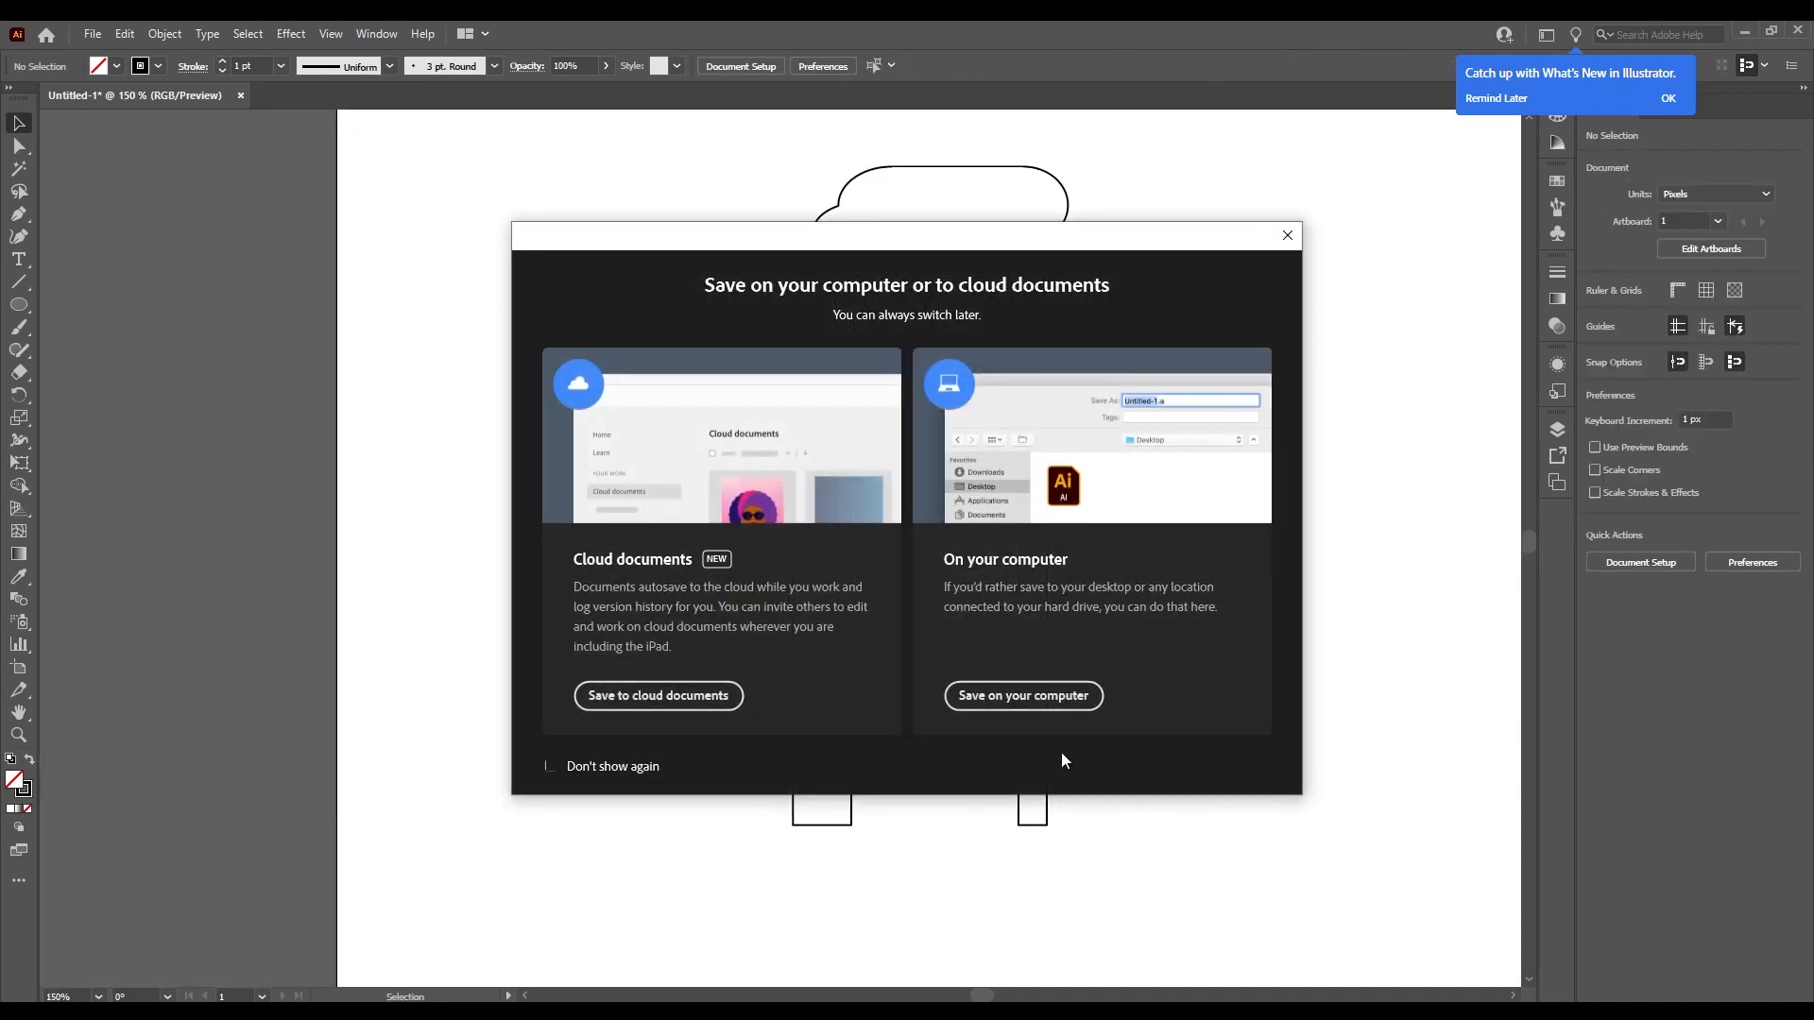
click(1017, 696)
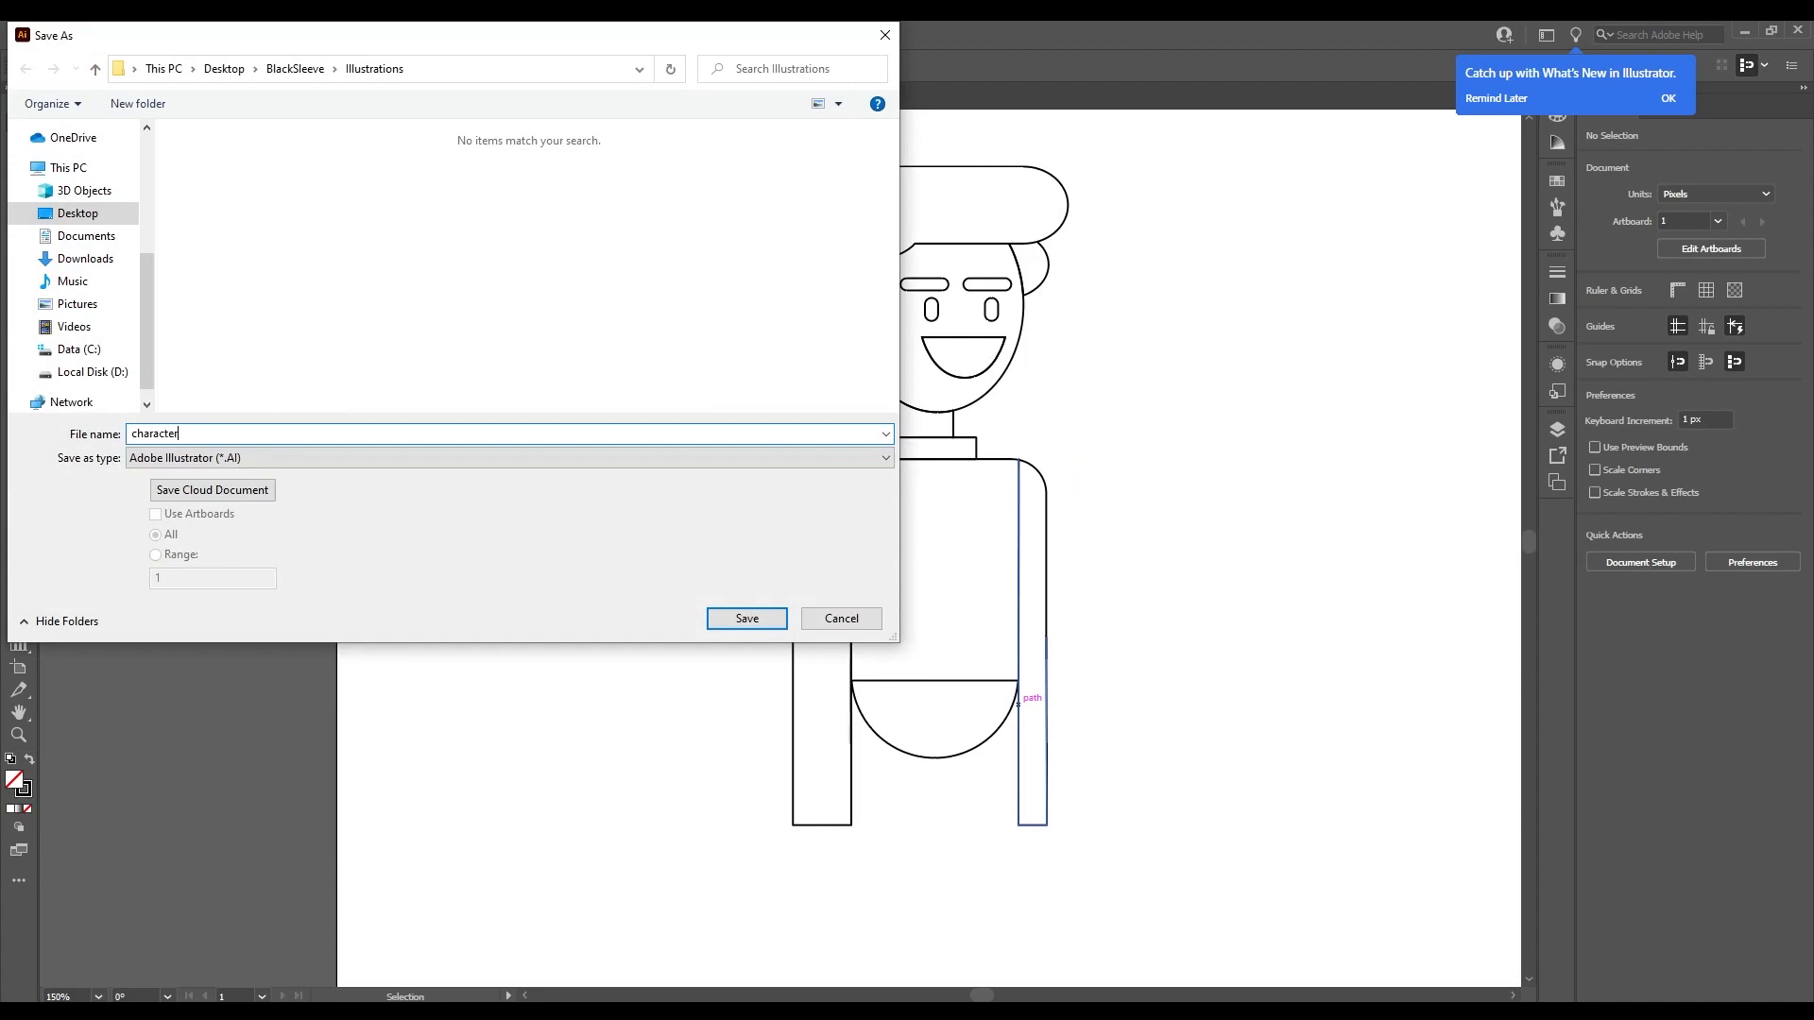
key(Return)
Widen the arc below the torso on both sides so its ends overlap the left and right arms.
drag(695, 482, 633, 489)
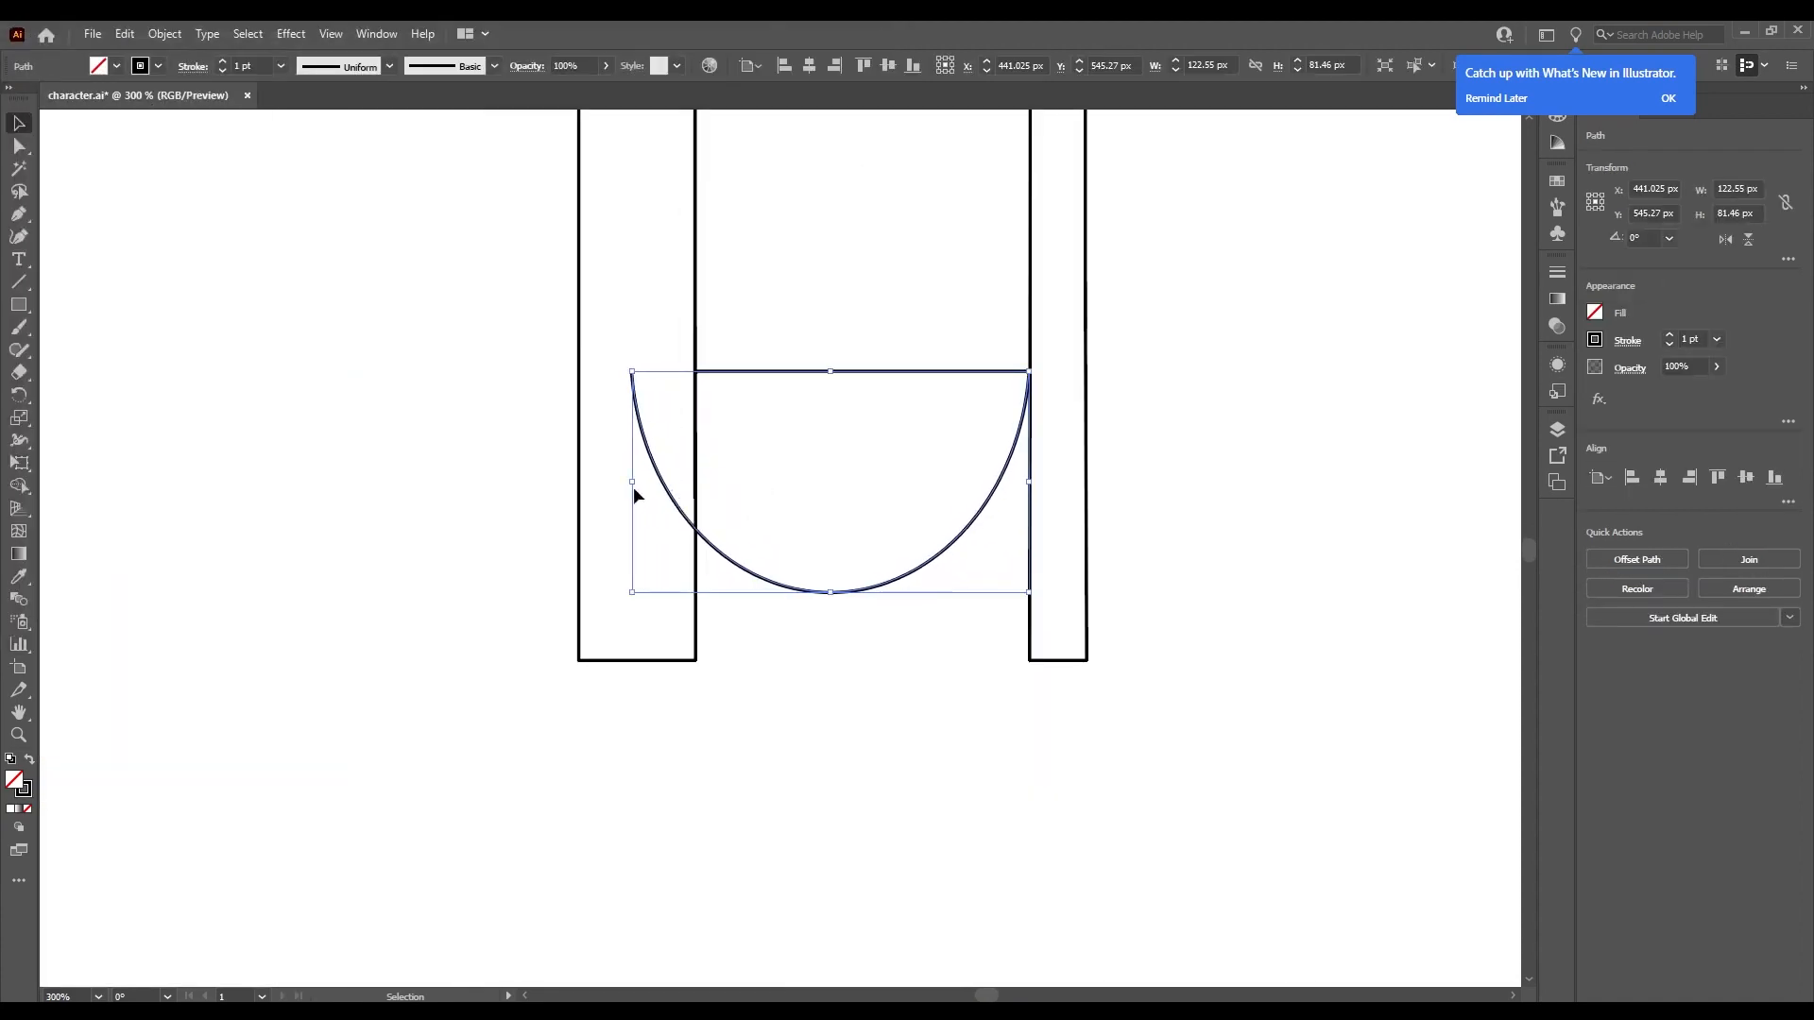
drag(1029, 482, 1062, 483)
click(1170, 475)
scroll(1077, 488, down, 3)
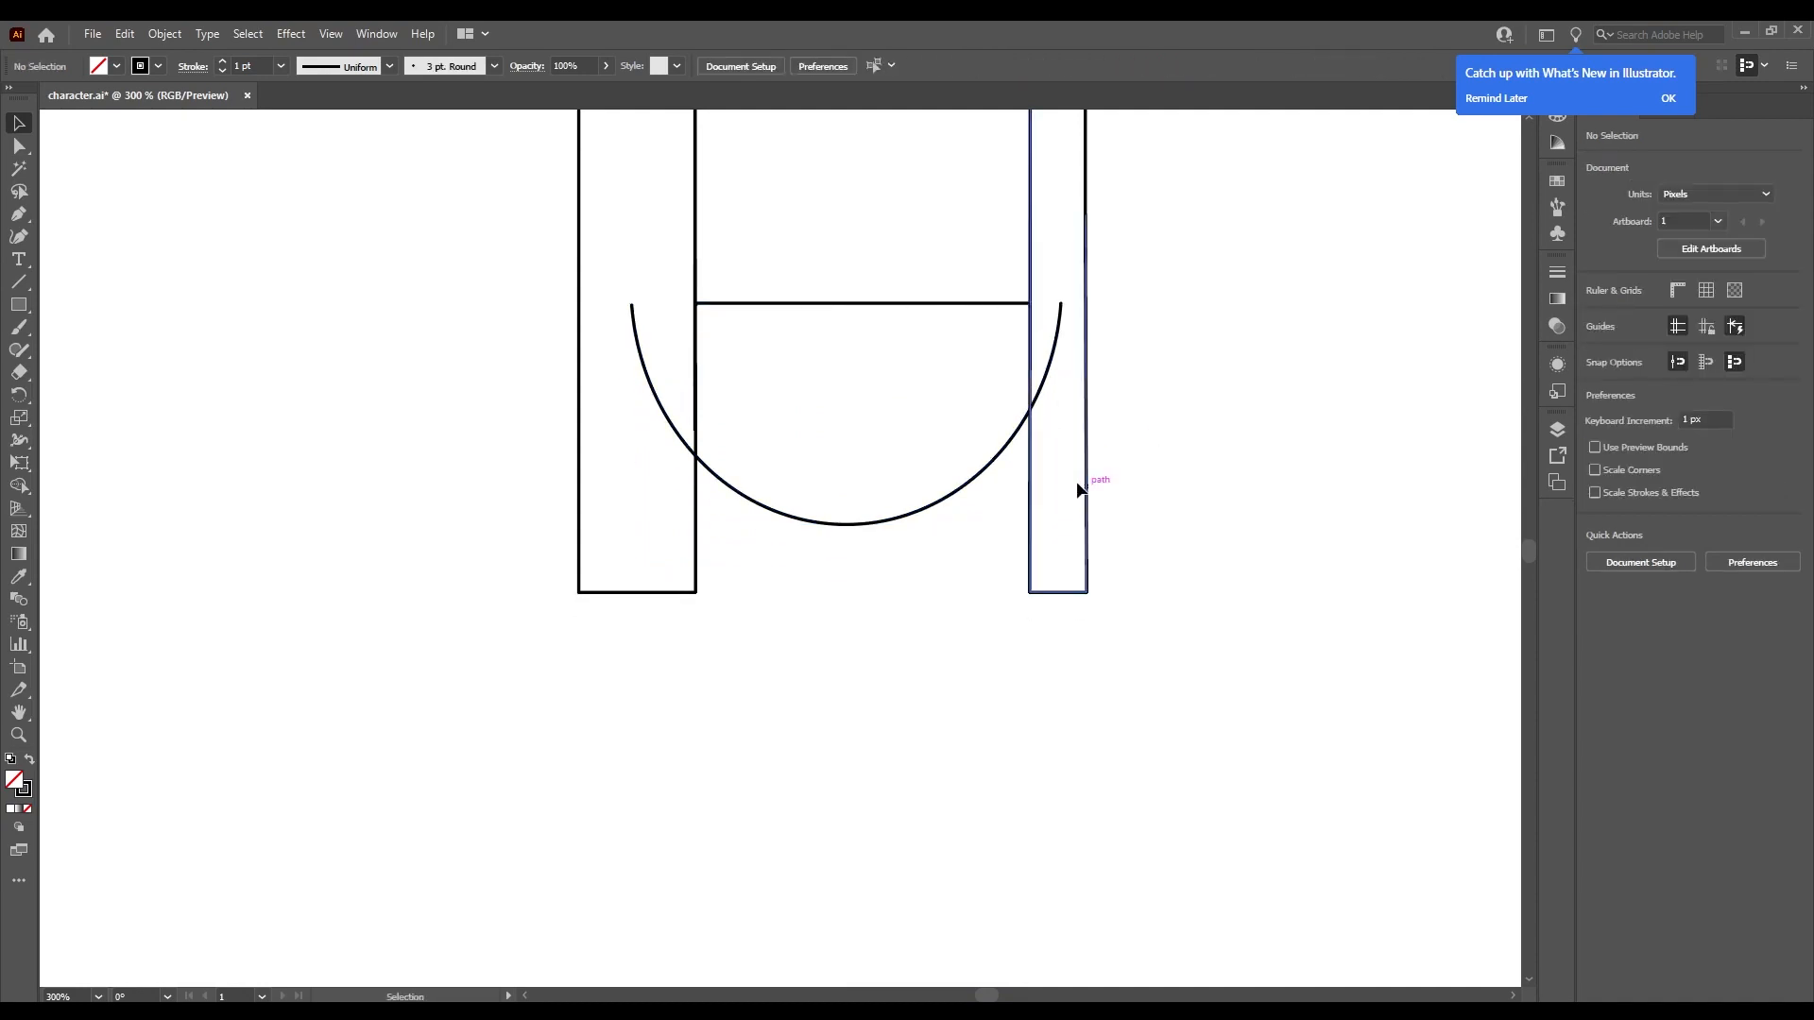
scroll(1076, 483, up, 6)
scroll(1068, 491, down, 1)
scroll(1061, 501, up, 3)
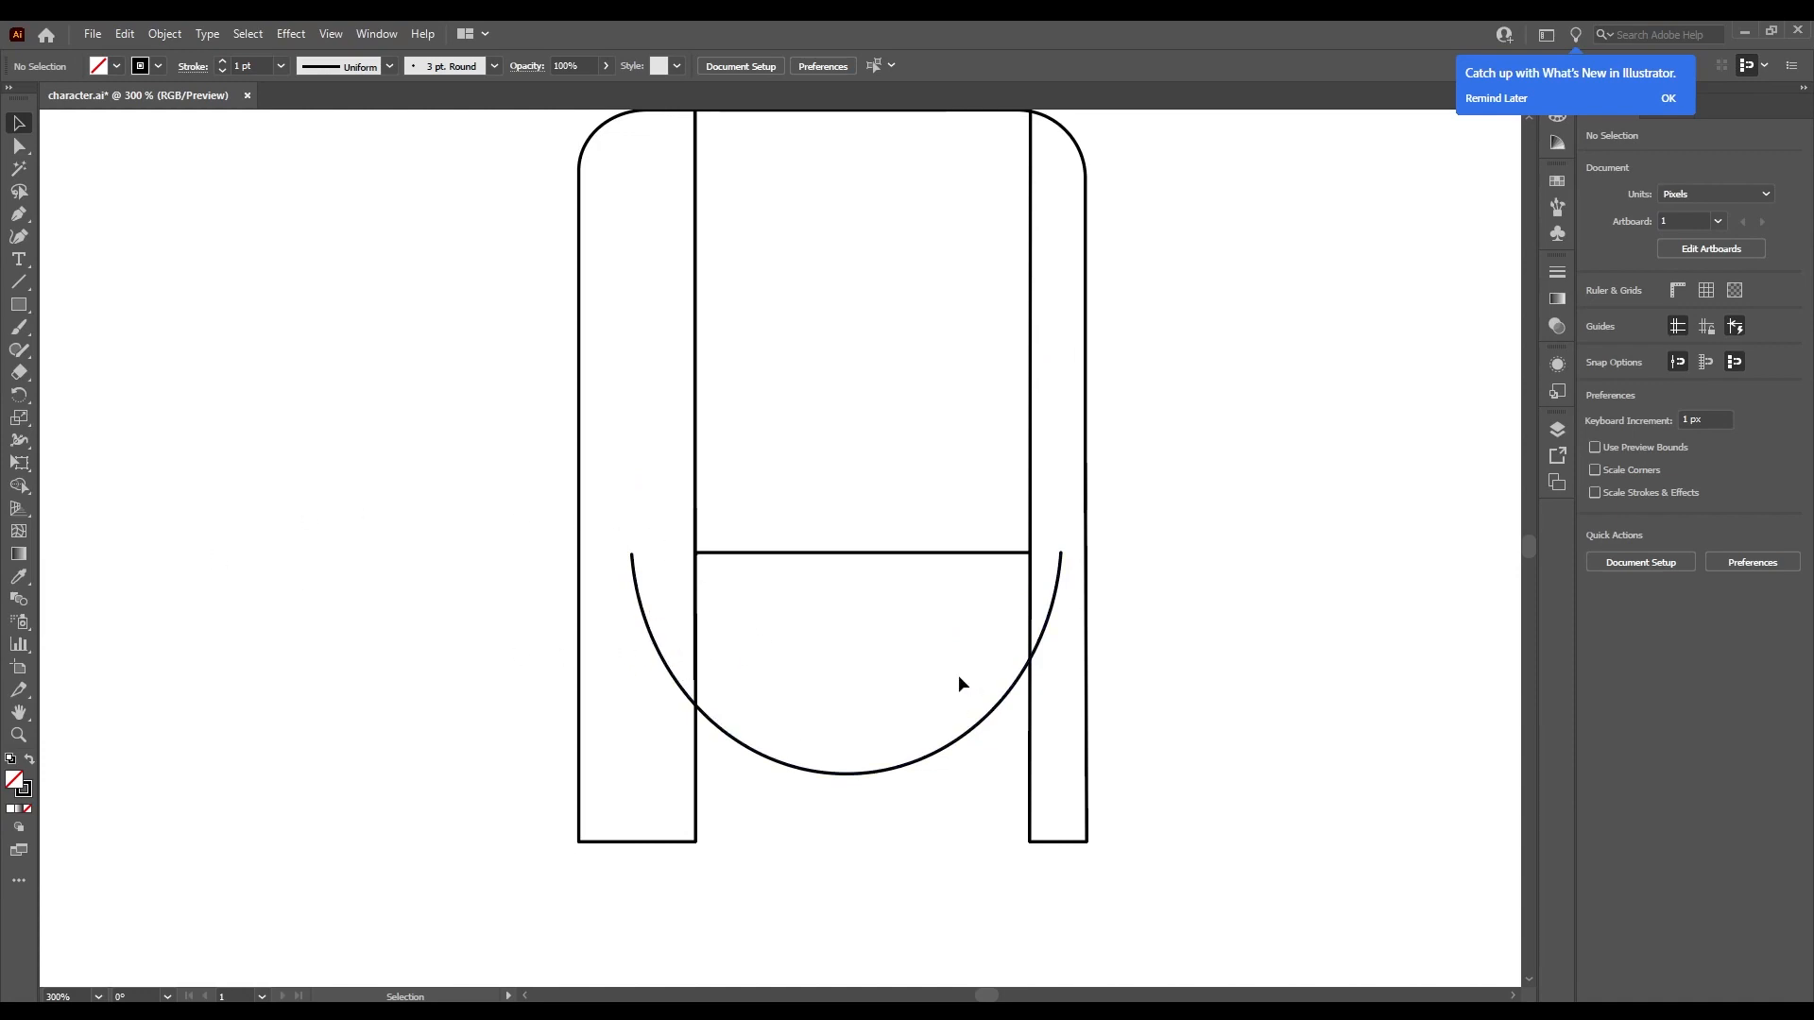
Erase the part of the arc that overlaps the left arm with Shape Builder.
drag(485, 423, 908, 773)
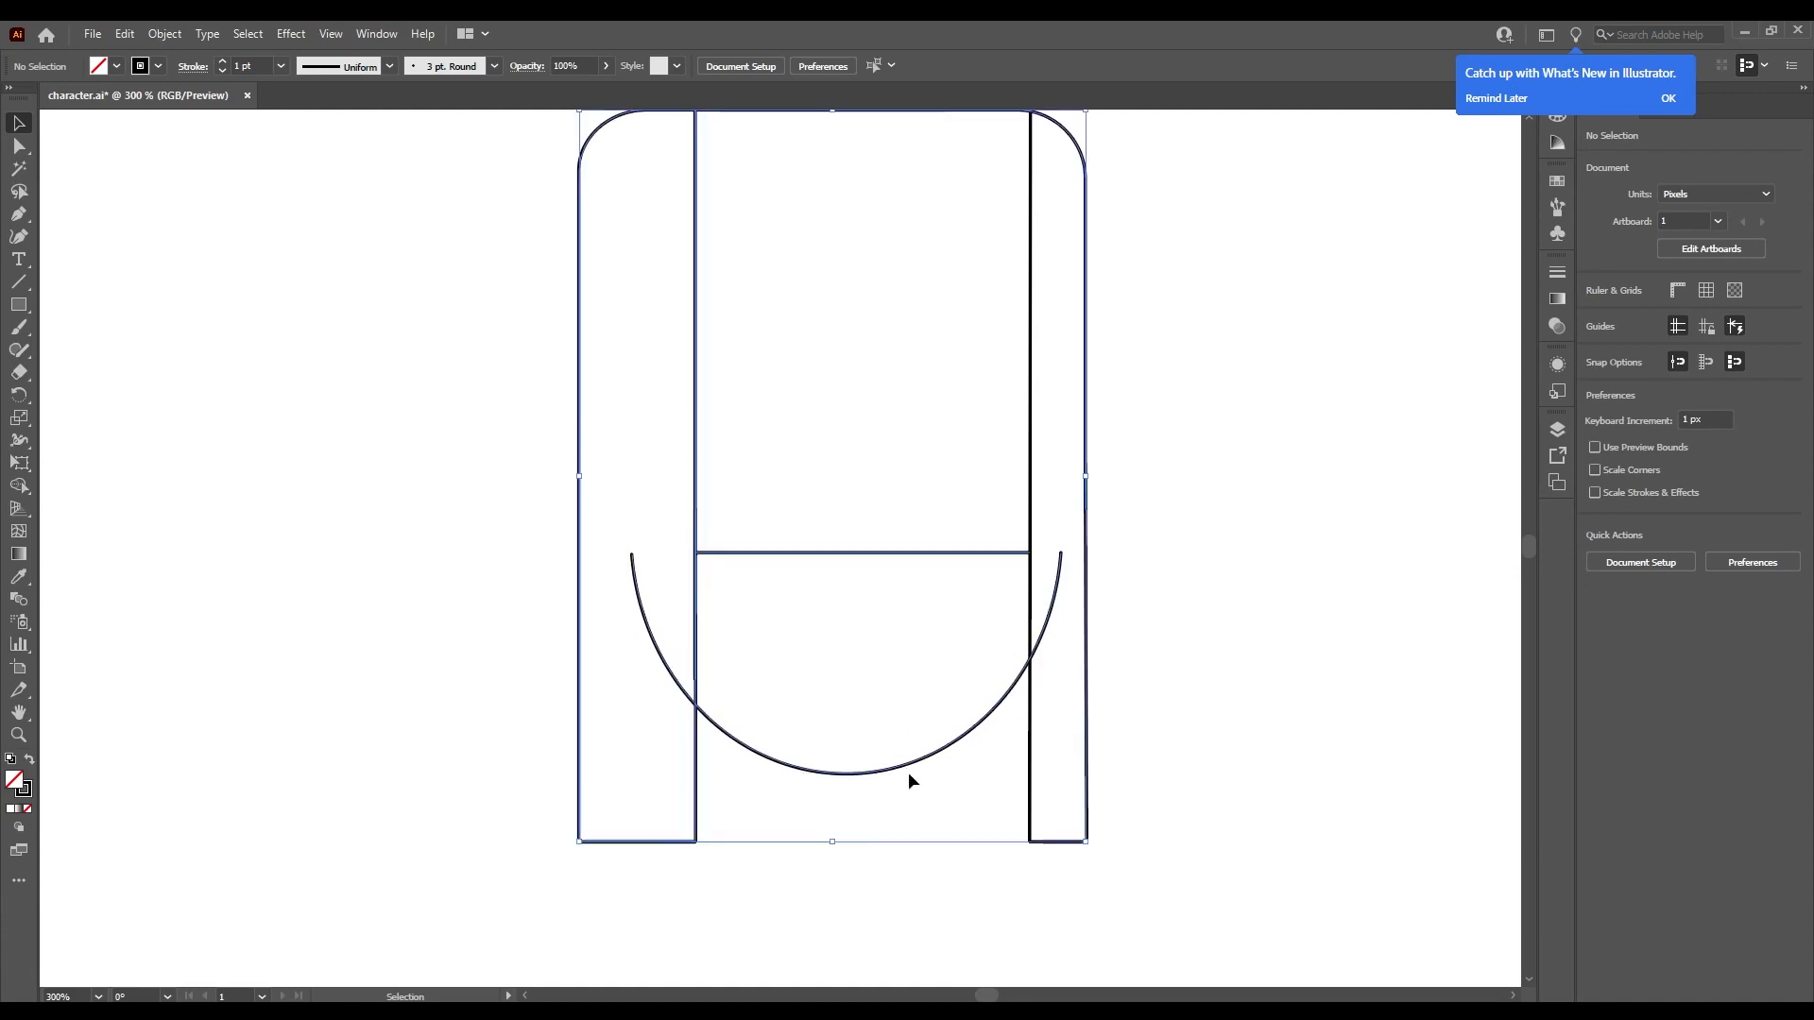
key(shift+m)
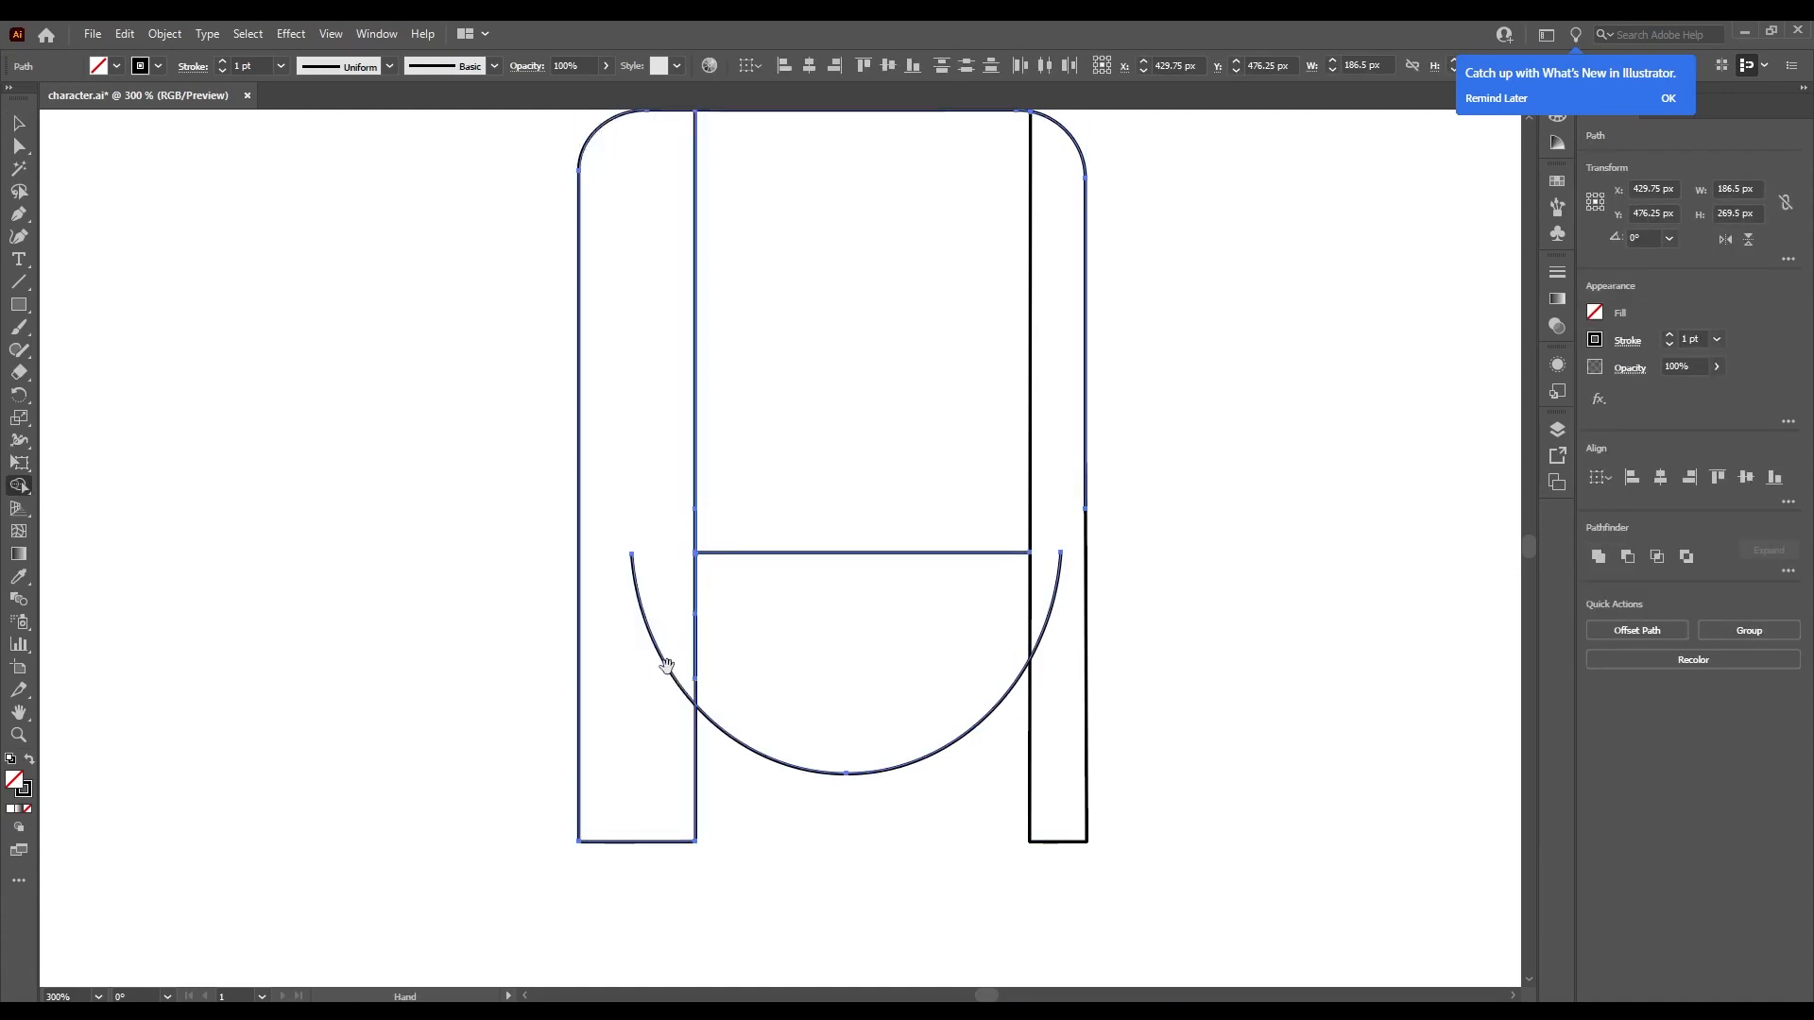
alt+click(671, 675)
scroll(858, 706, down, 3)
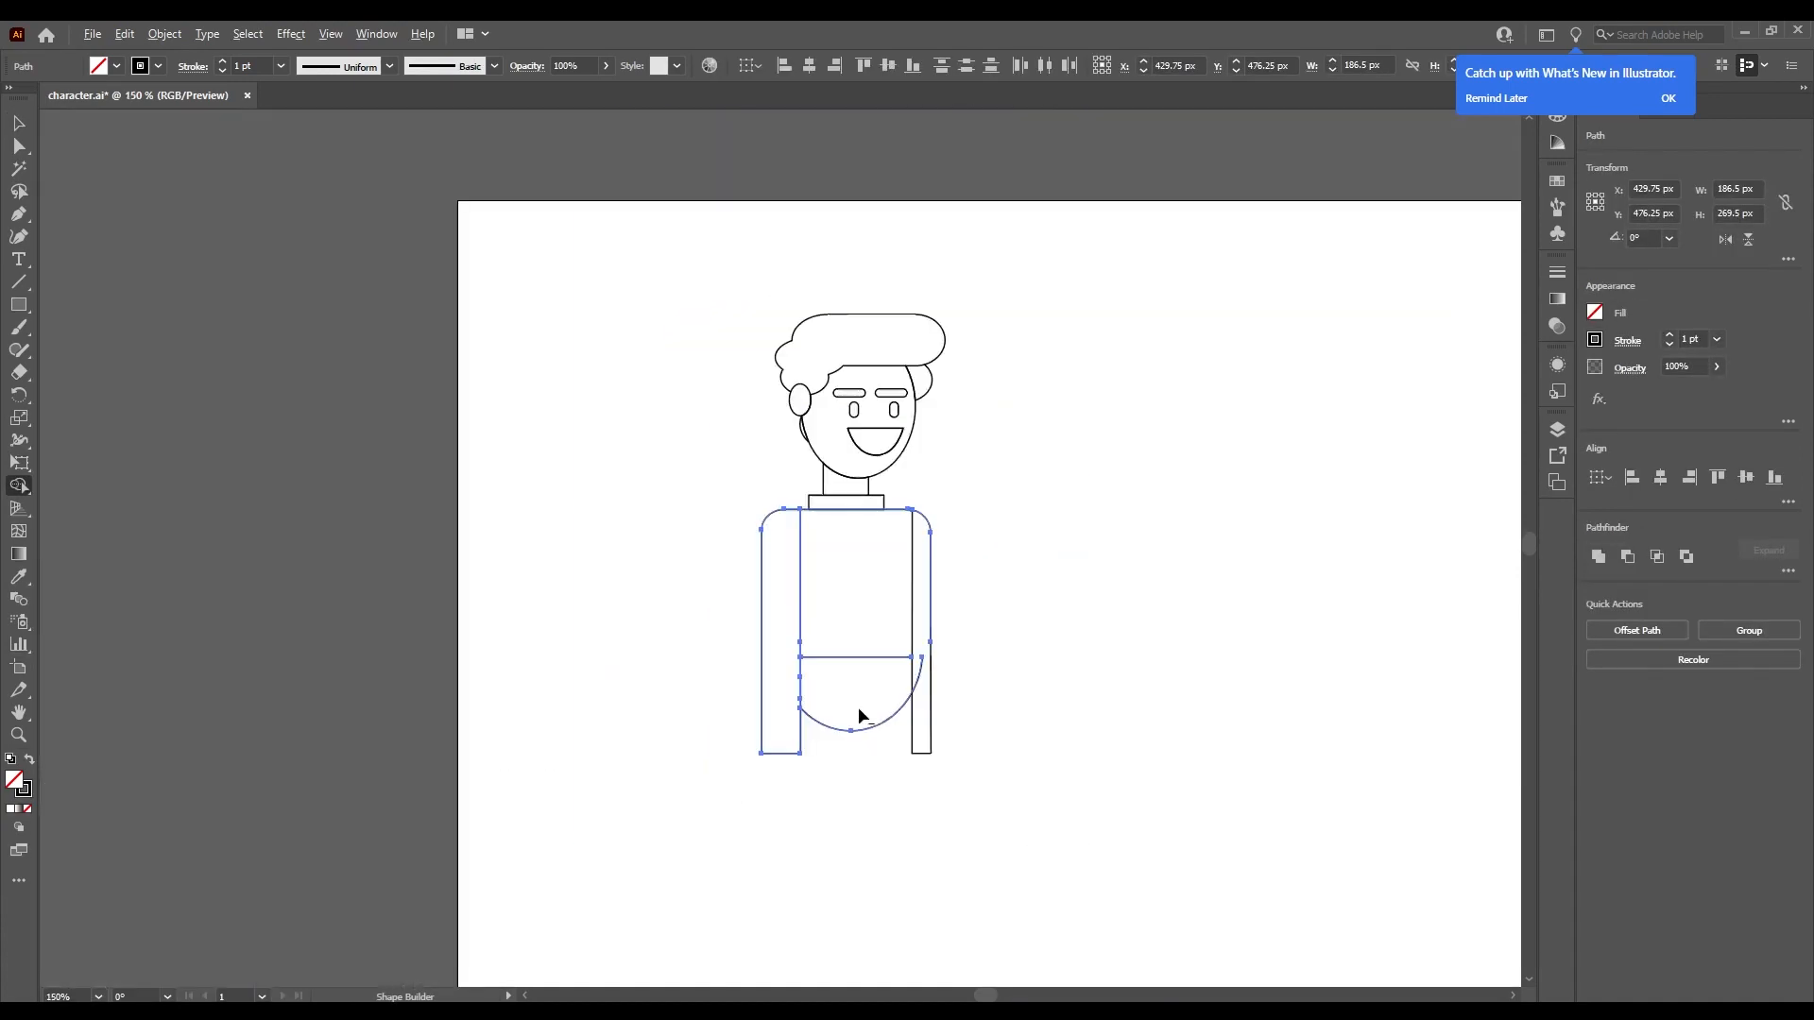
scroll(921, 666, up, 5)
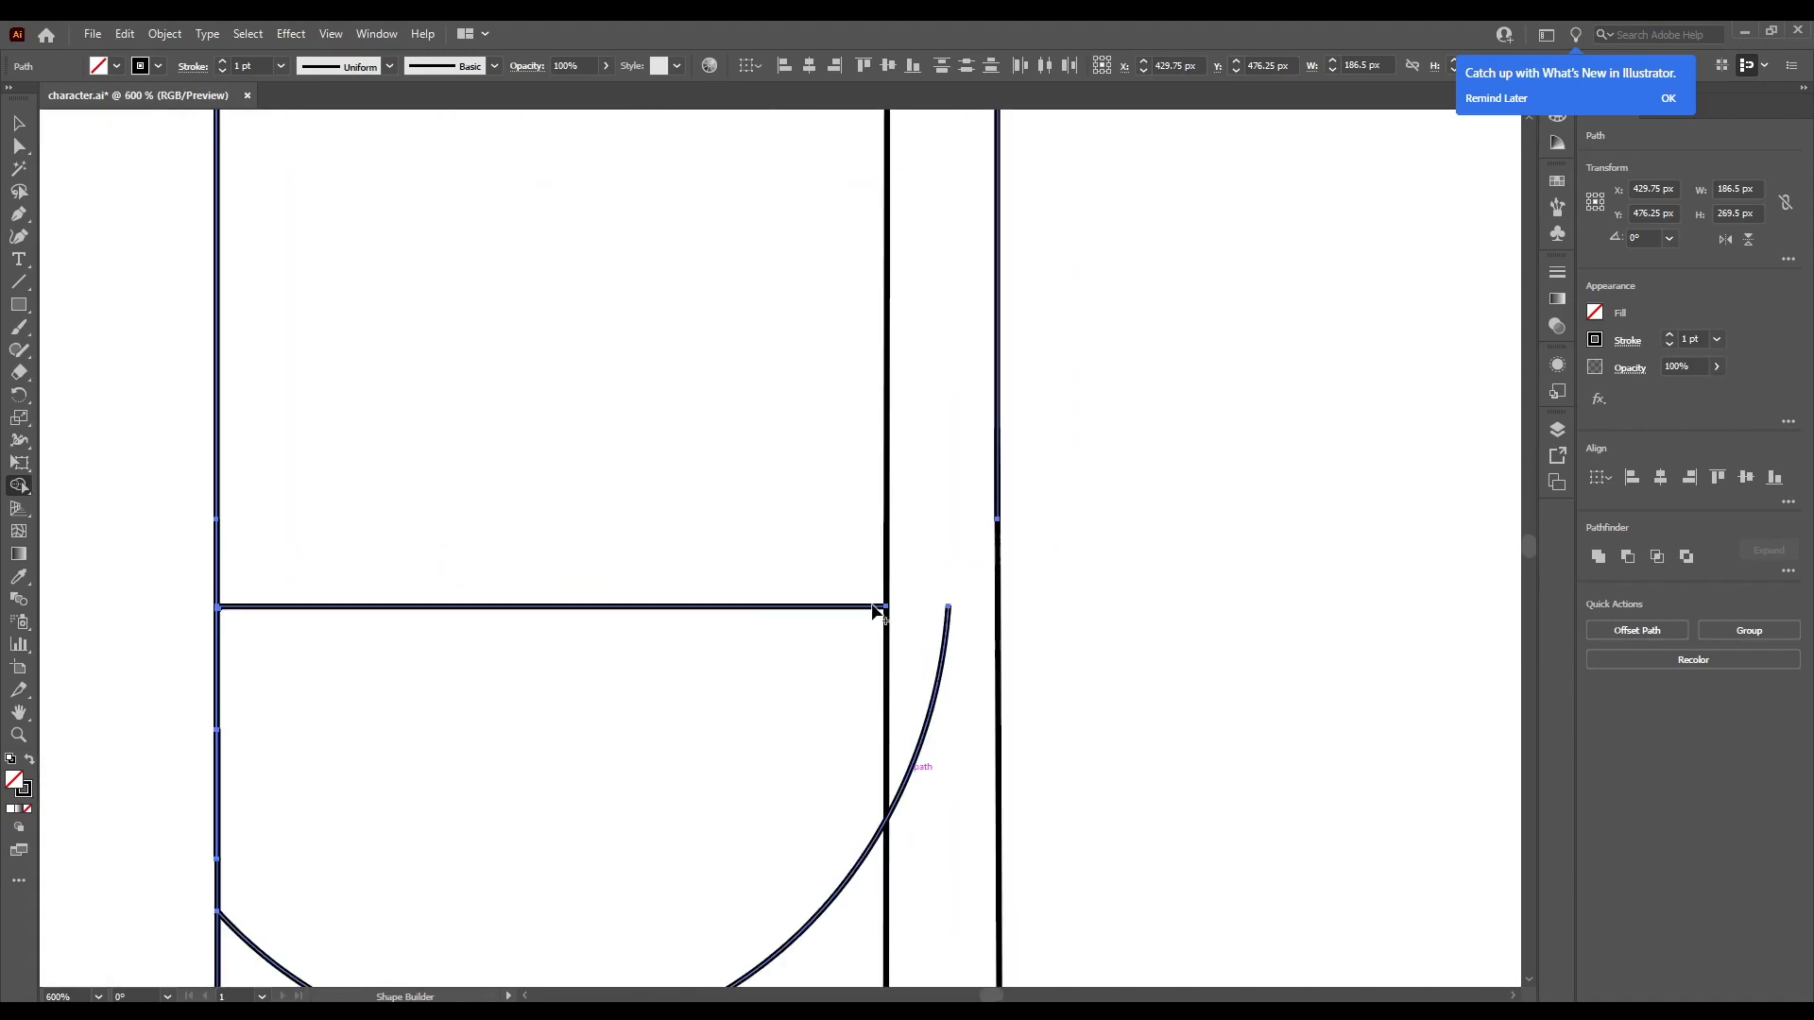
scroll(888, 562, down, 3)
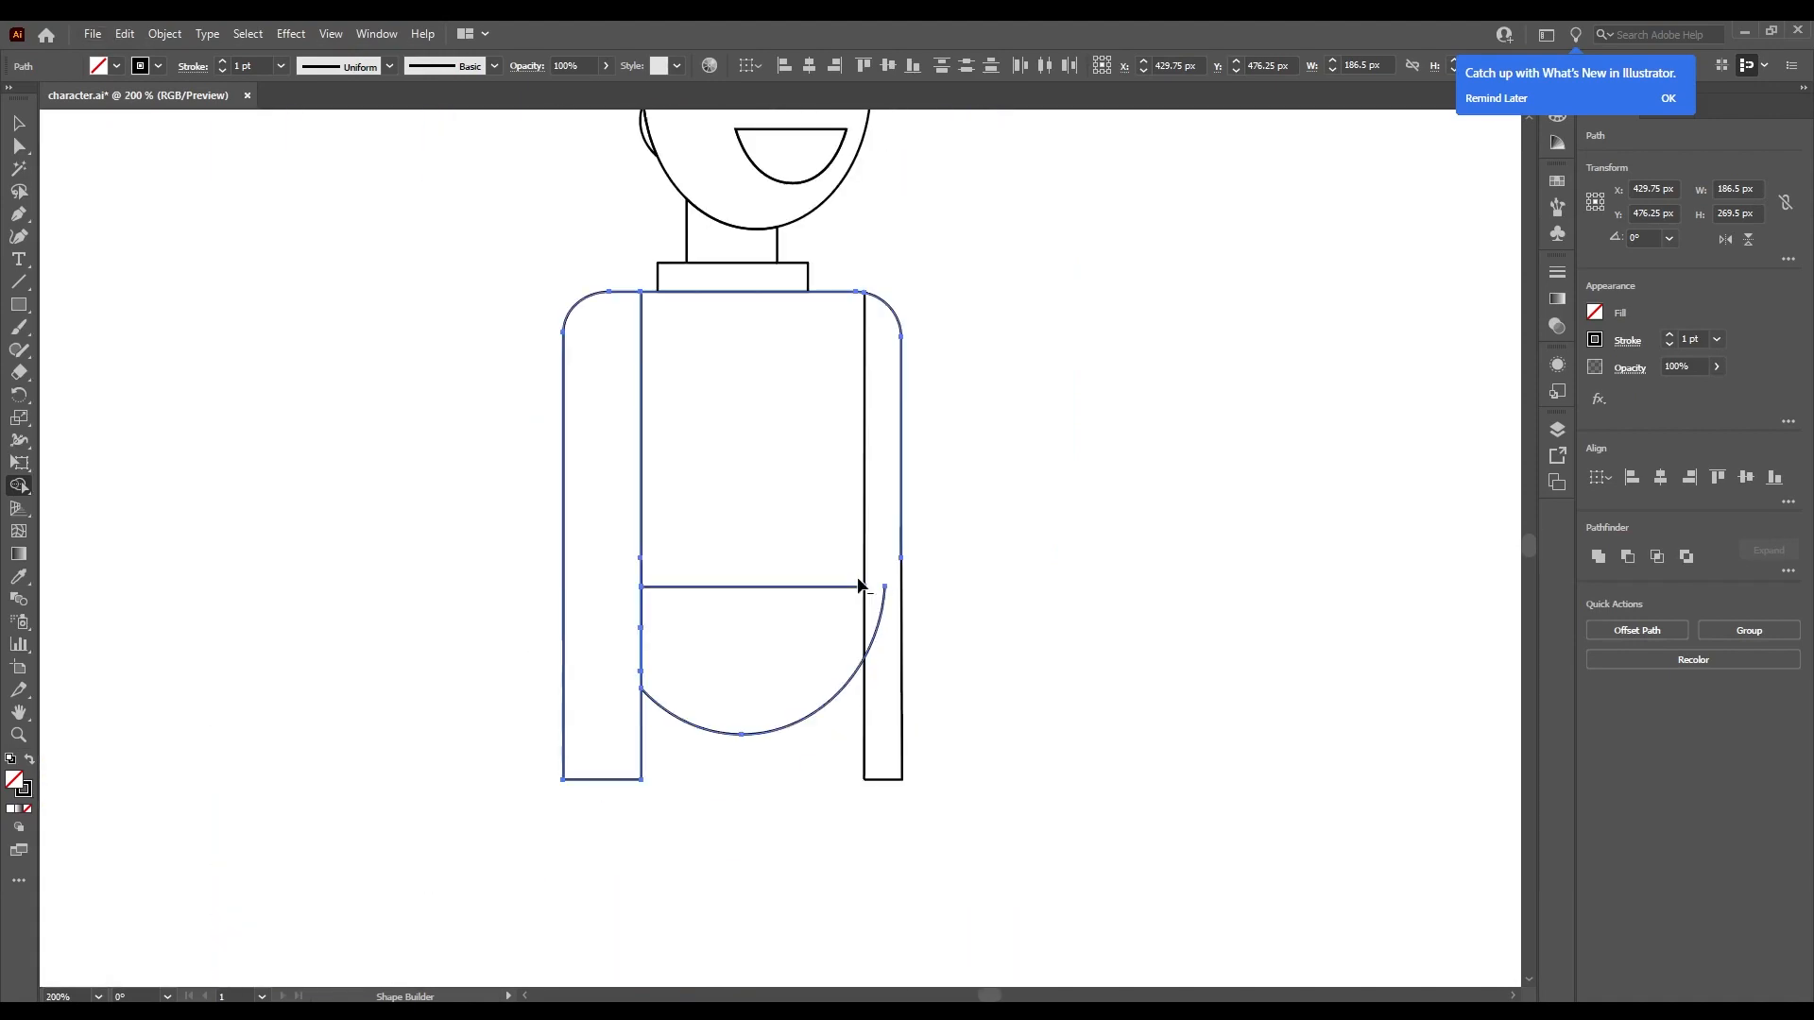
Extend the torso's horizontal bottom line across the right arm to the arc's right end.
scroll(858, 577, up, 1)
key(v)
click(726, 290)
scroll(809, 595, down, 1)
click(808, 598)
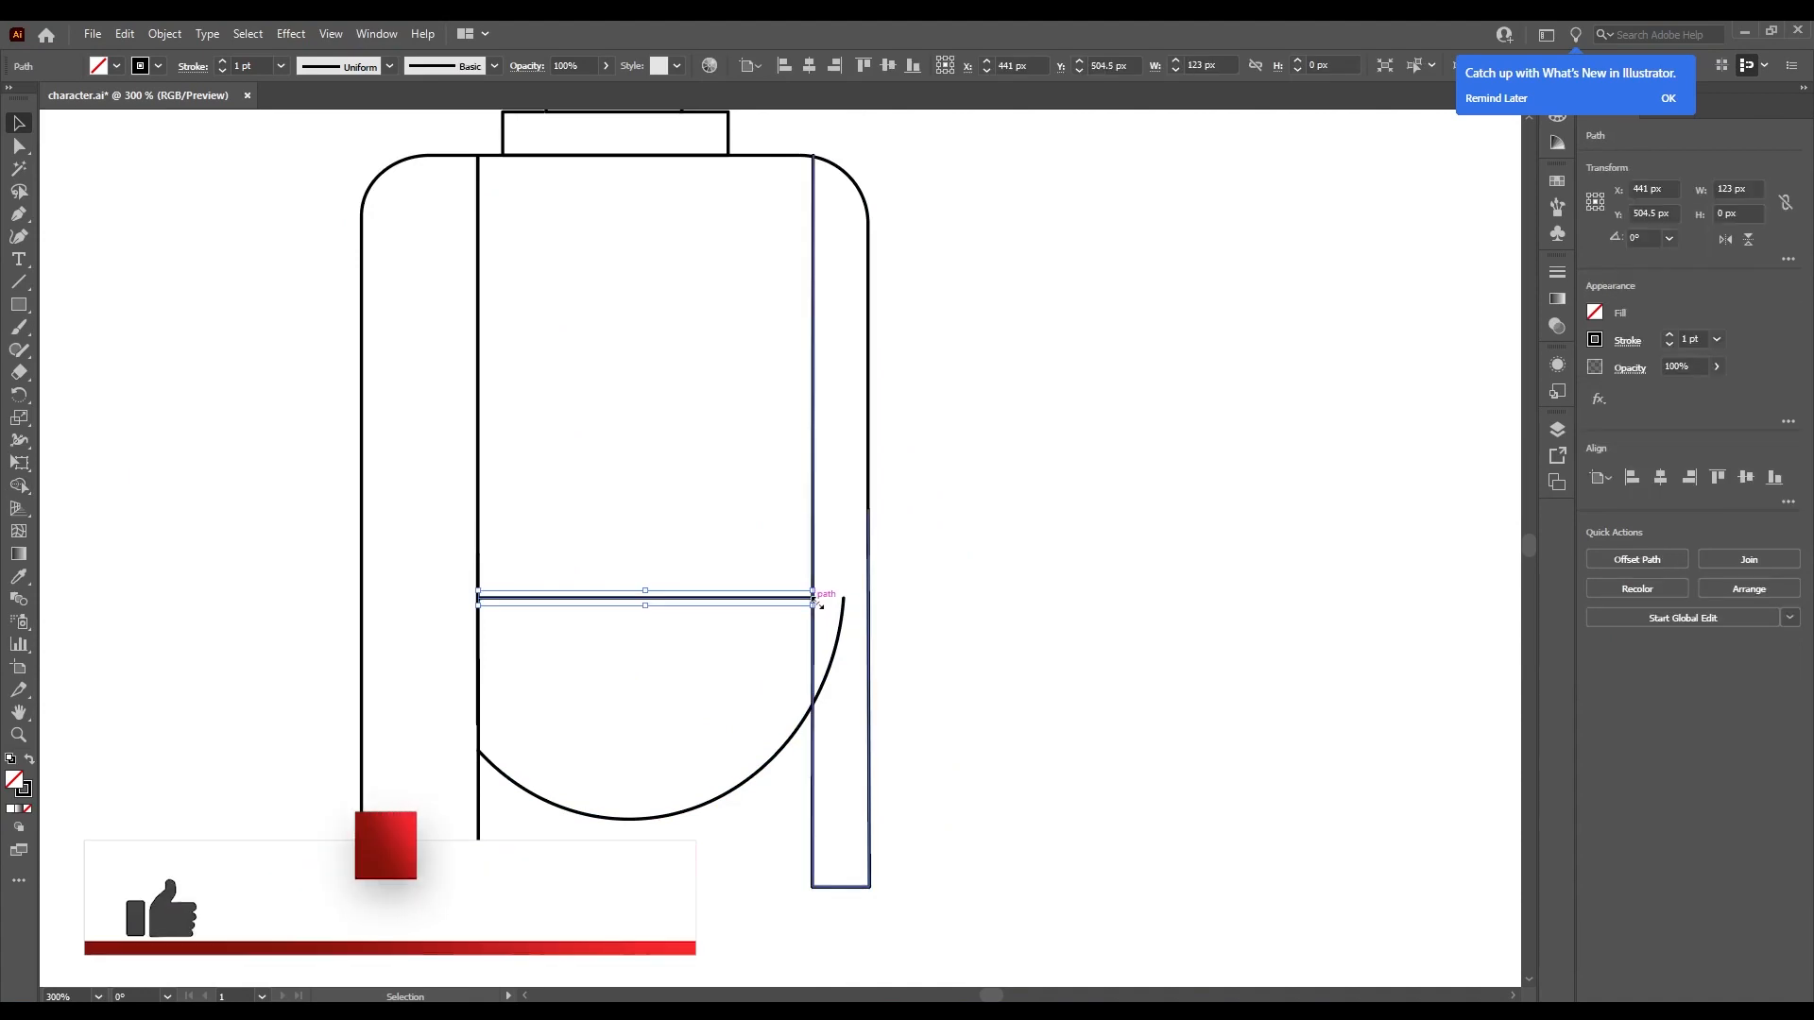
drag(812, 598, 843, 598)
Erase the section of the right arm's inner edge that lies inside the arc with Shape Builder.
drag(773, 542, 870, 713)
key(shift+m)
alt+click(812, 659)
scroll(878, 689, down, 2)
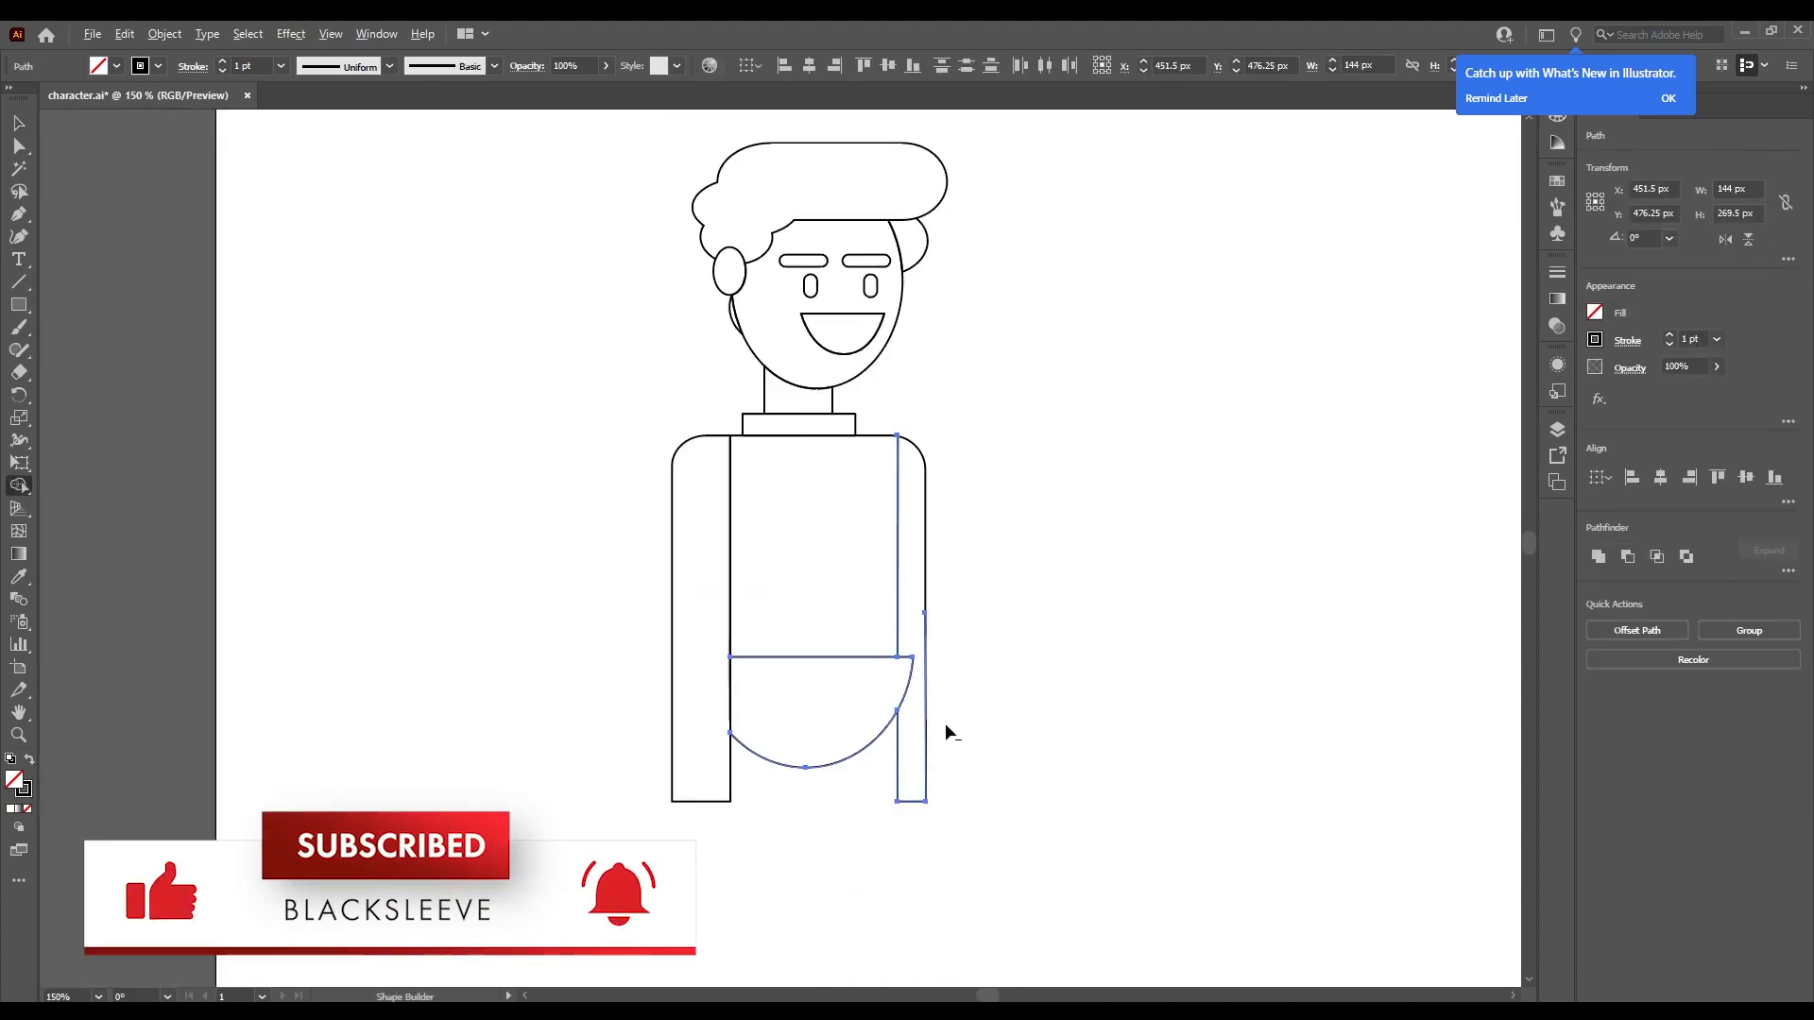
scroll(944, 722, up, 2)
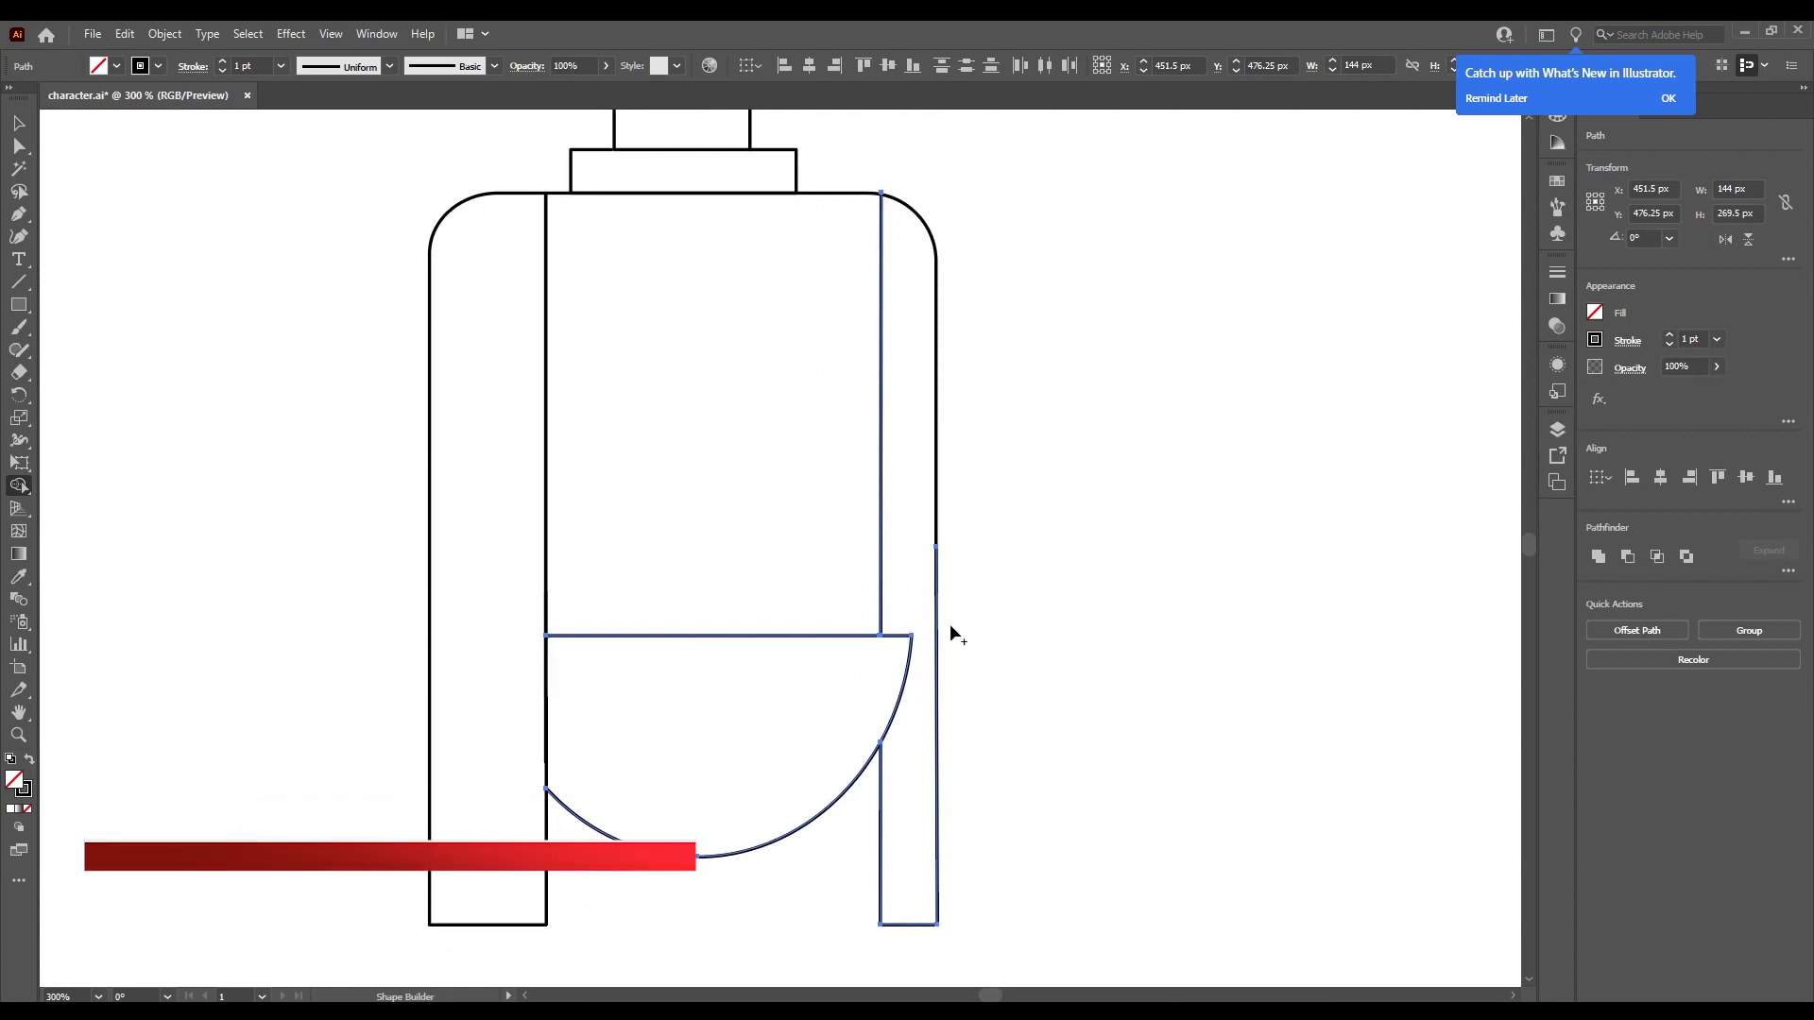
Erase the right arm's inner edge above the torso's bottom line with Shape Builder.
key(v)
click(1056, 500)
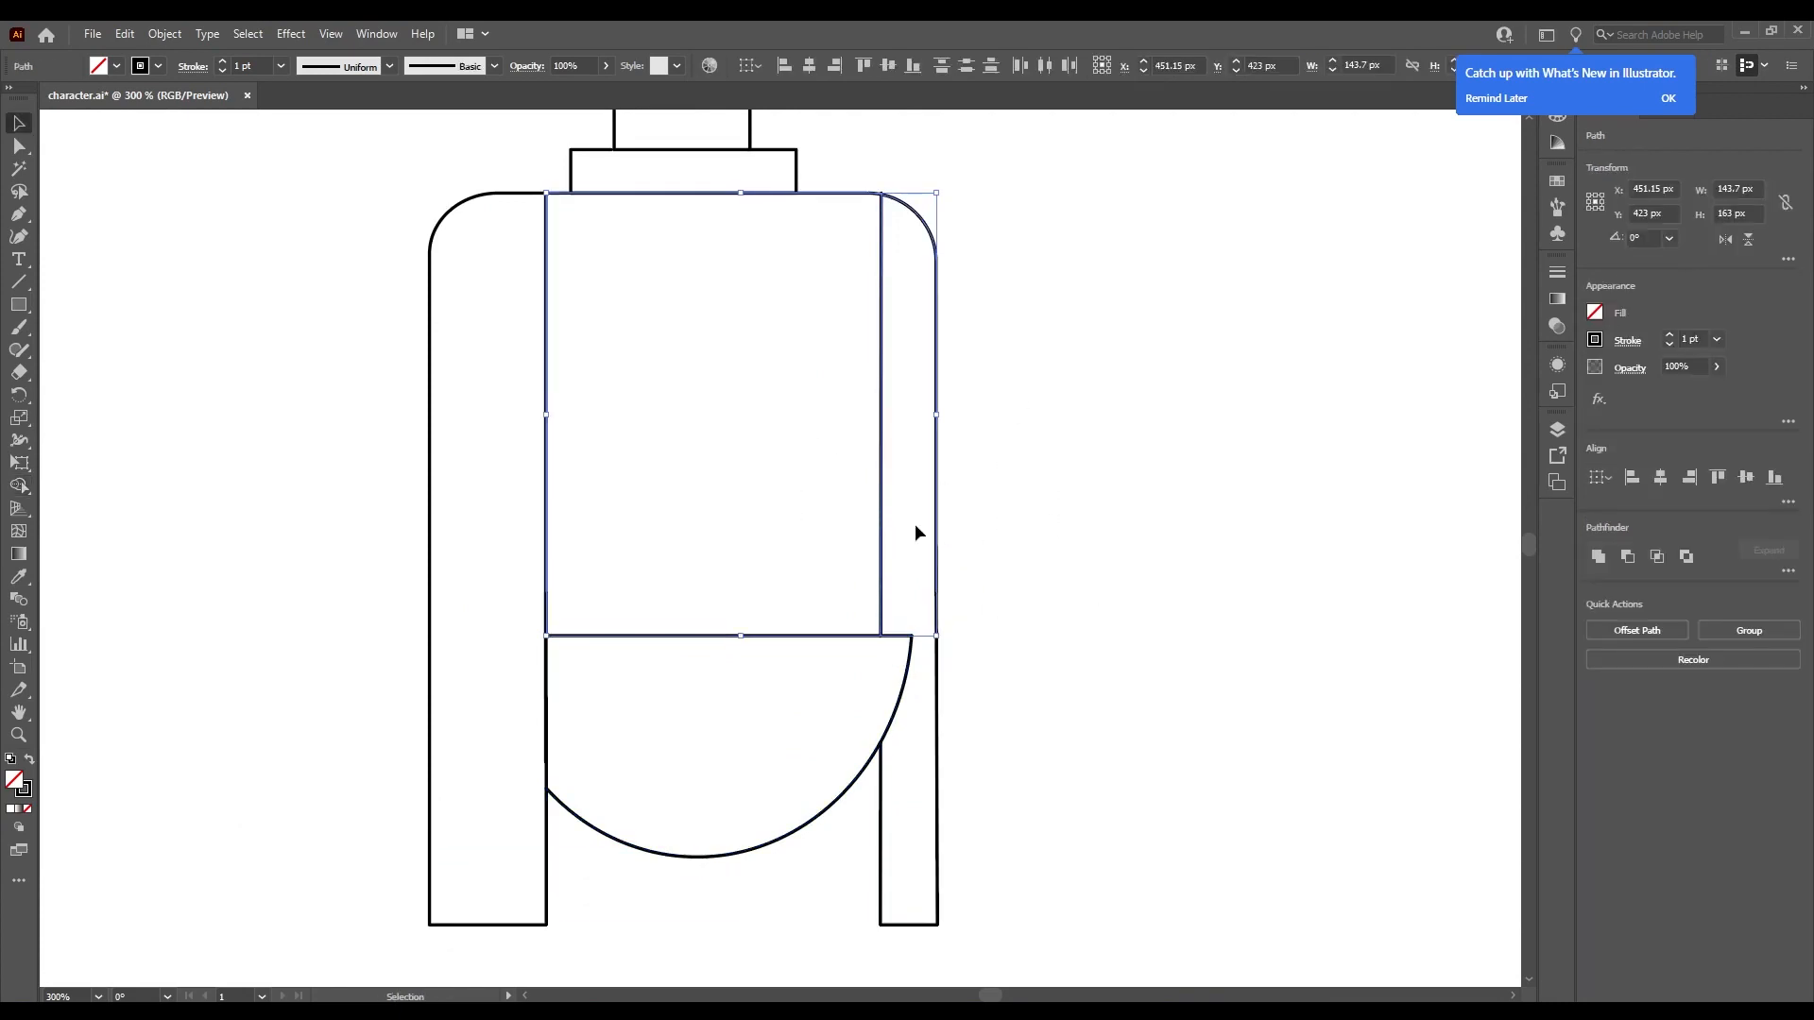
click(886, 632)
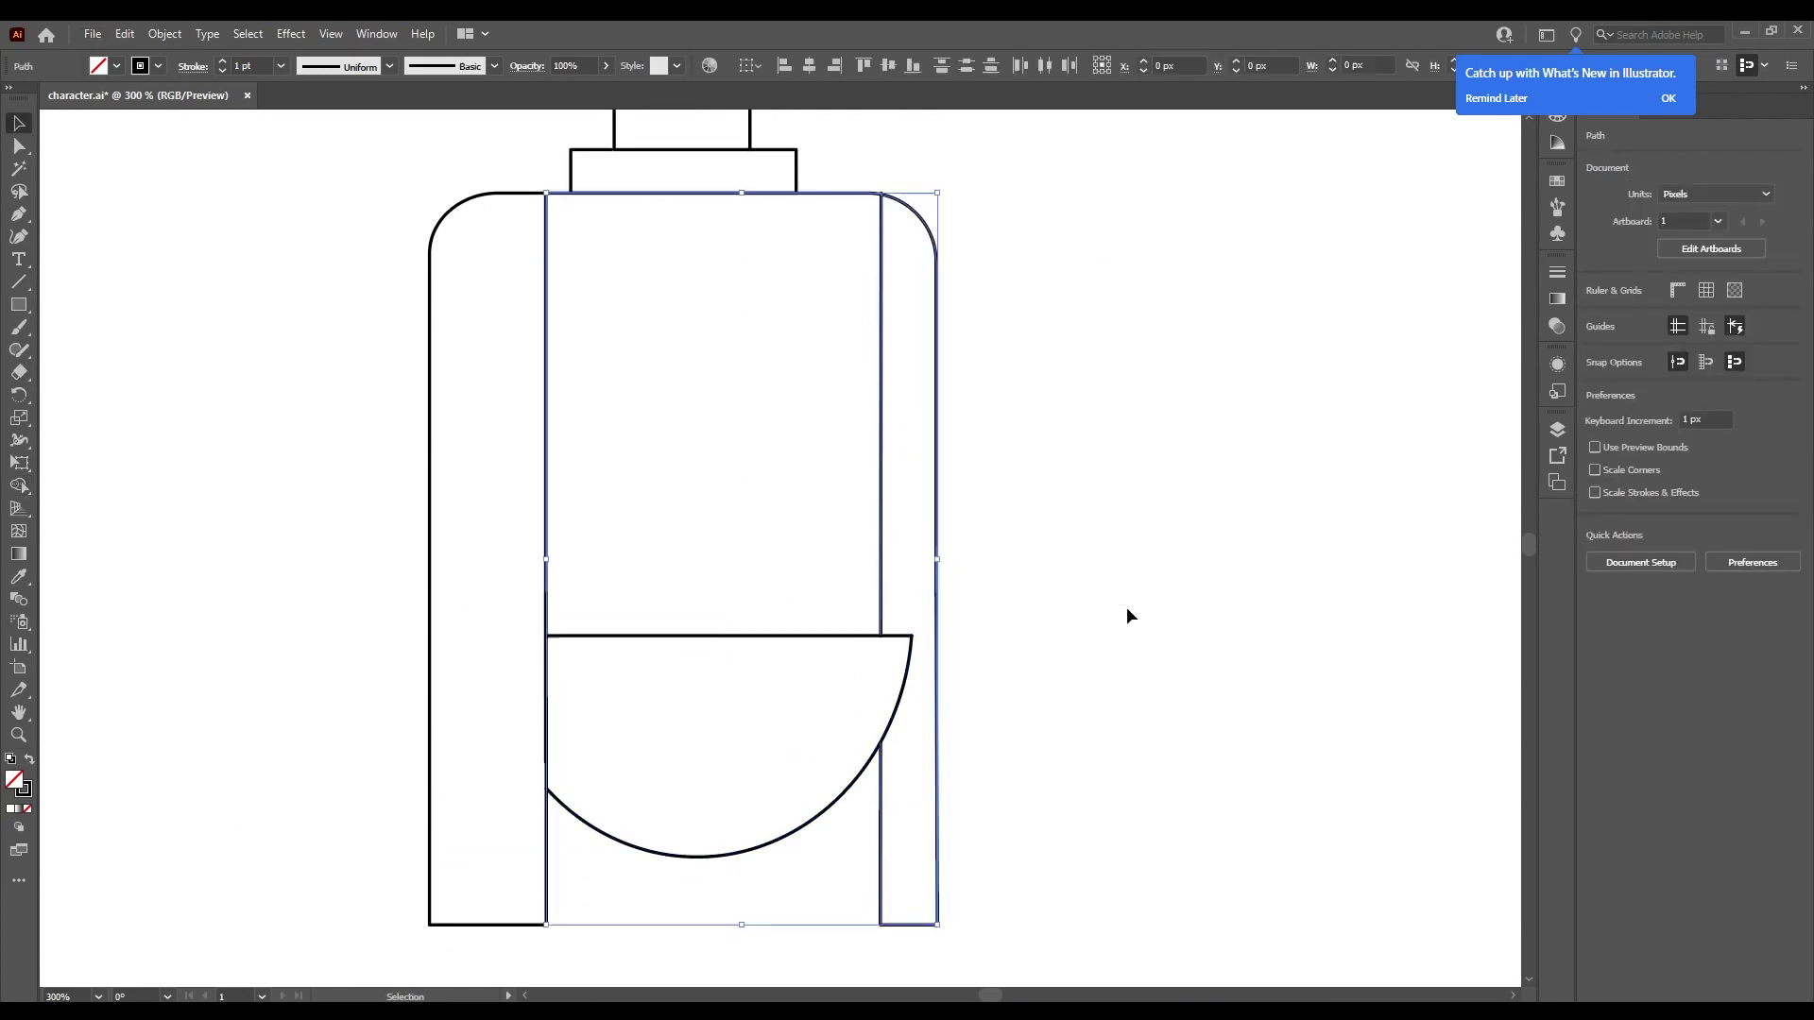
key(shift+m)
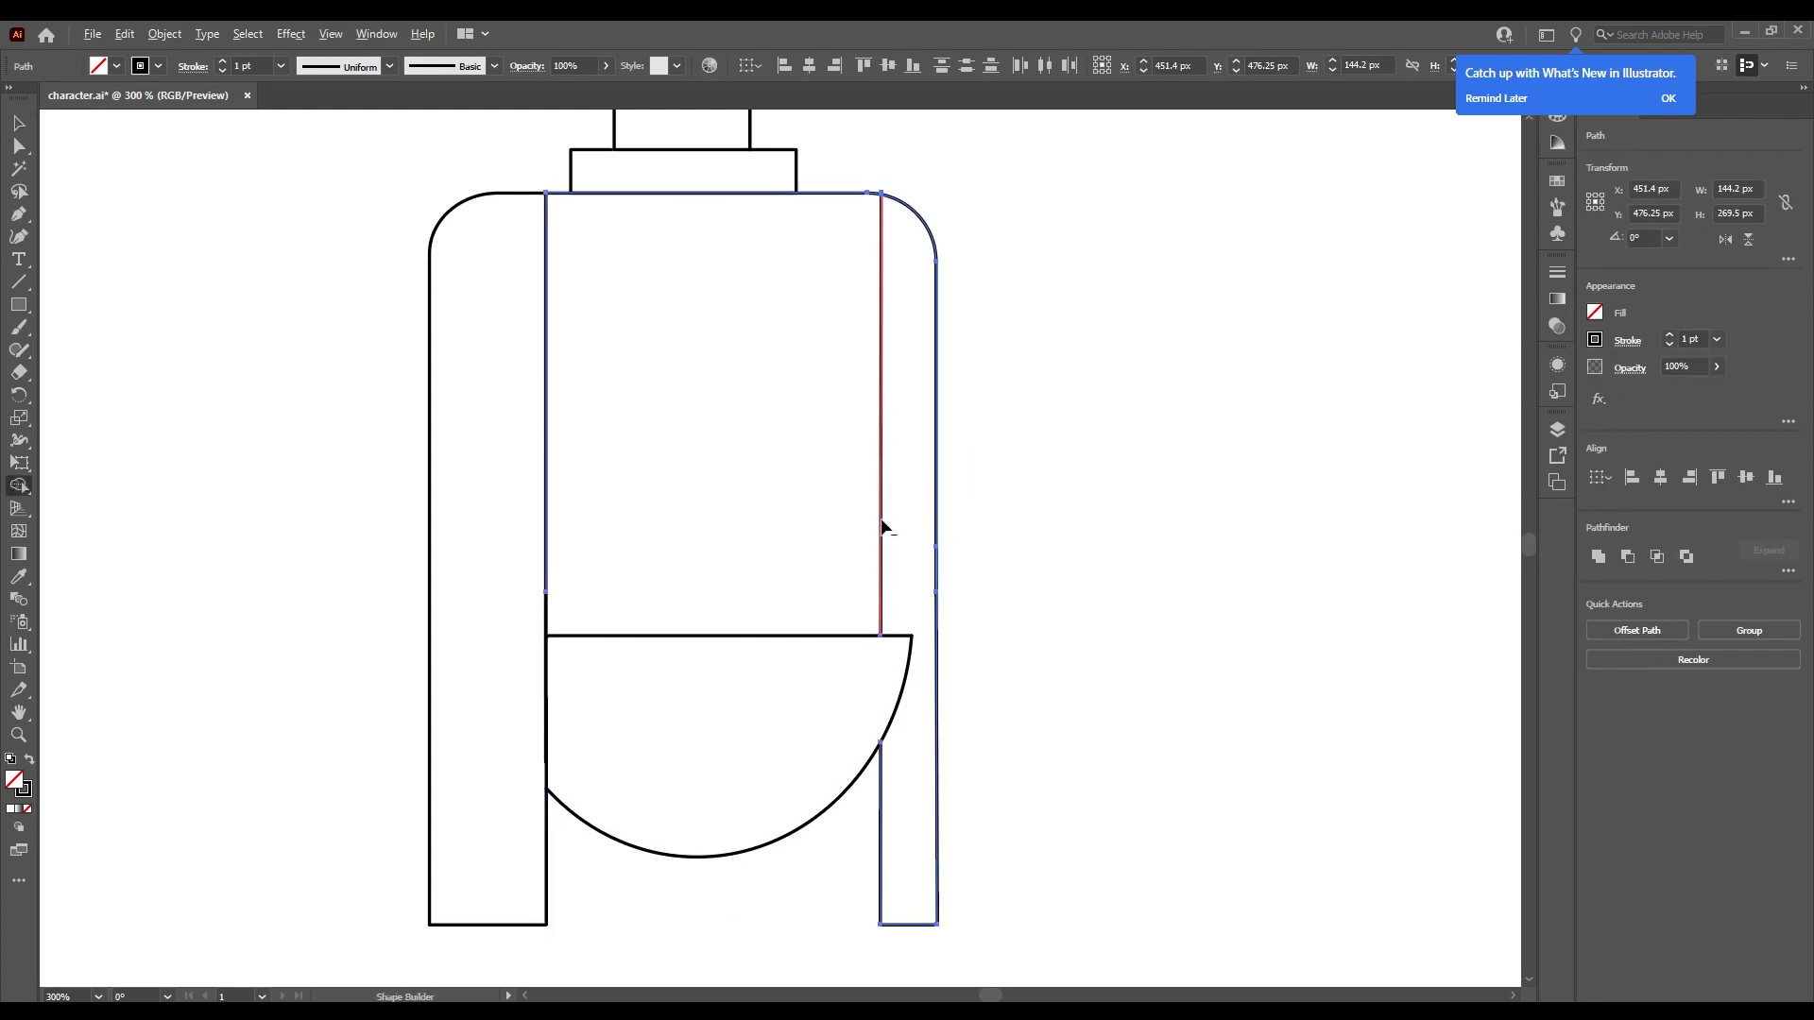
Draw a vertical Pen line about 160 px long from the torso's bottom line up to the right shoulder curve.
click(898, 637)
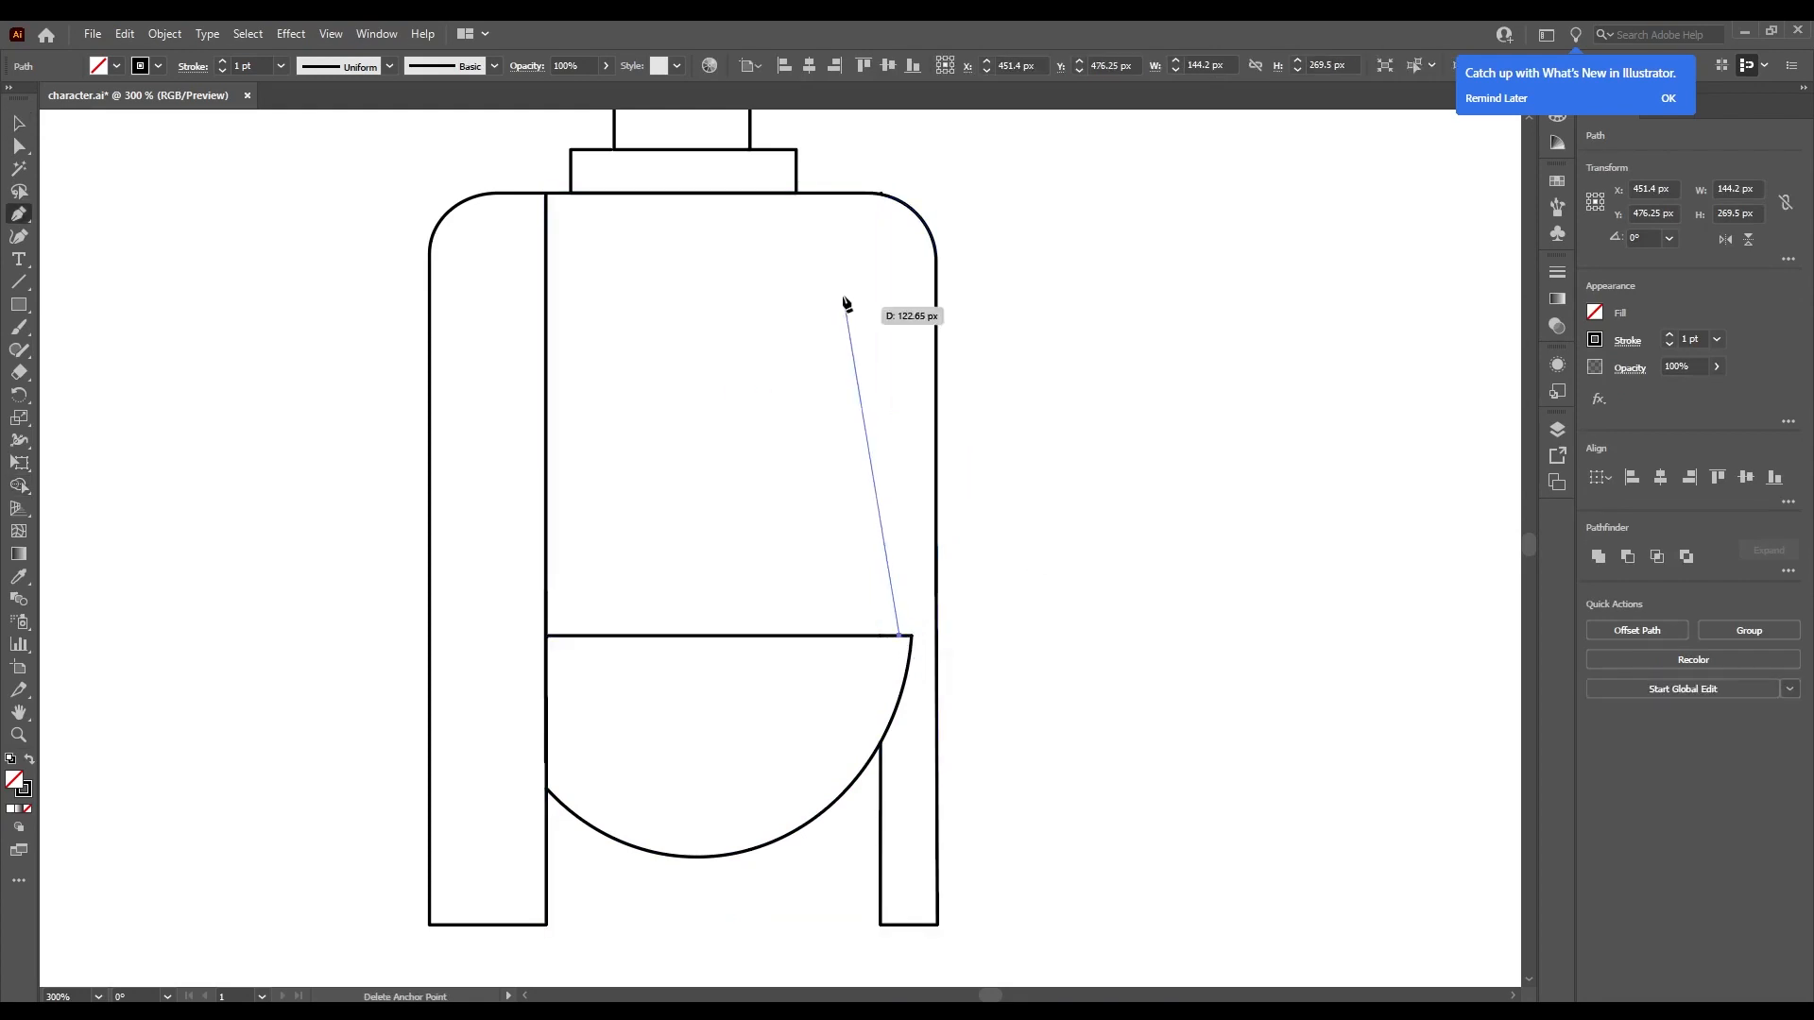
click(889, 196)
scroll(911, 410, up, 2)
scroll(902, 413, down, 1)
key(ctrl+z)
scroll(867, 341, up, 1)
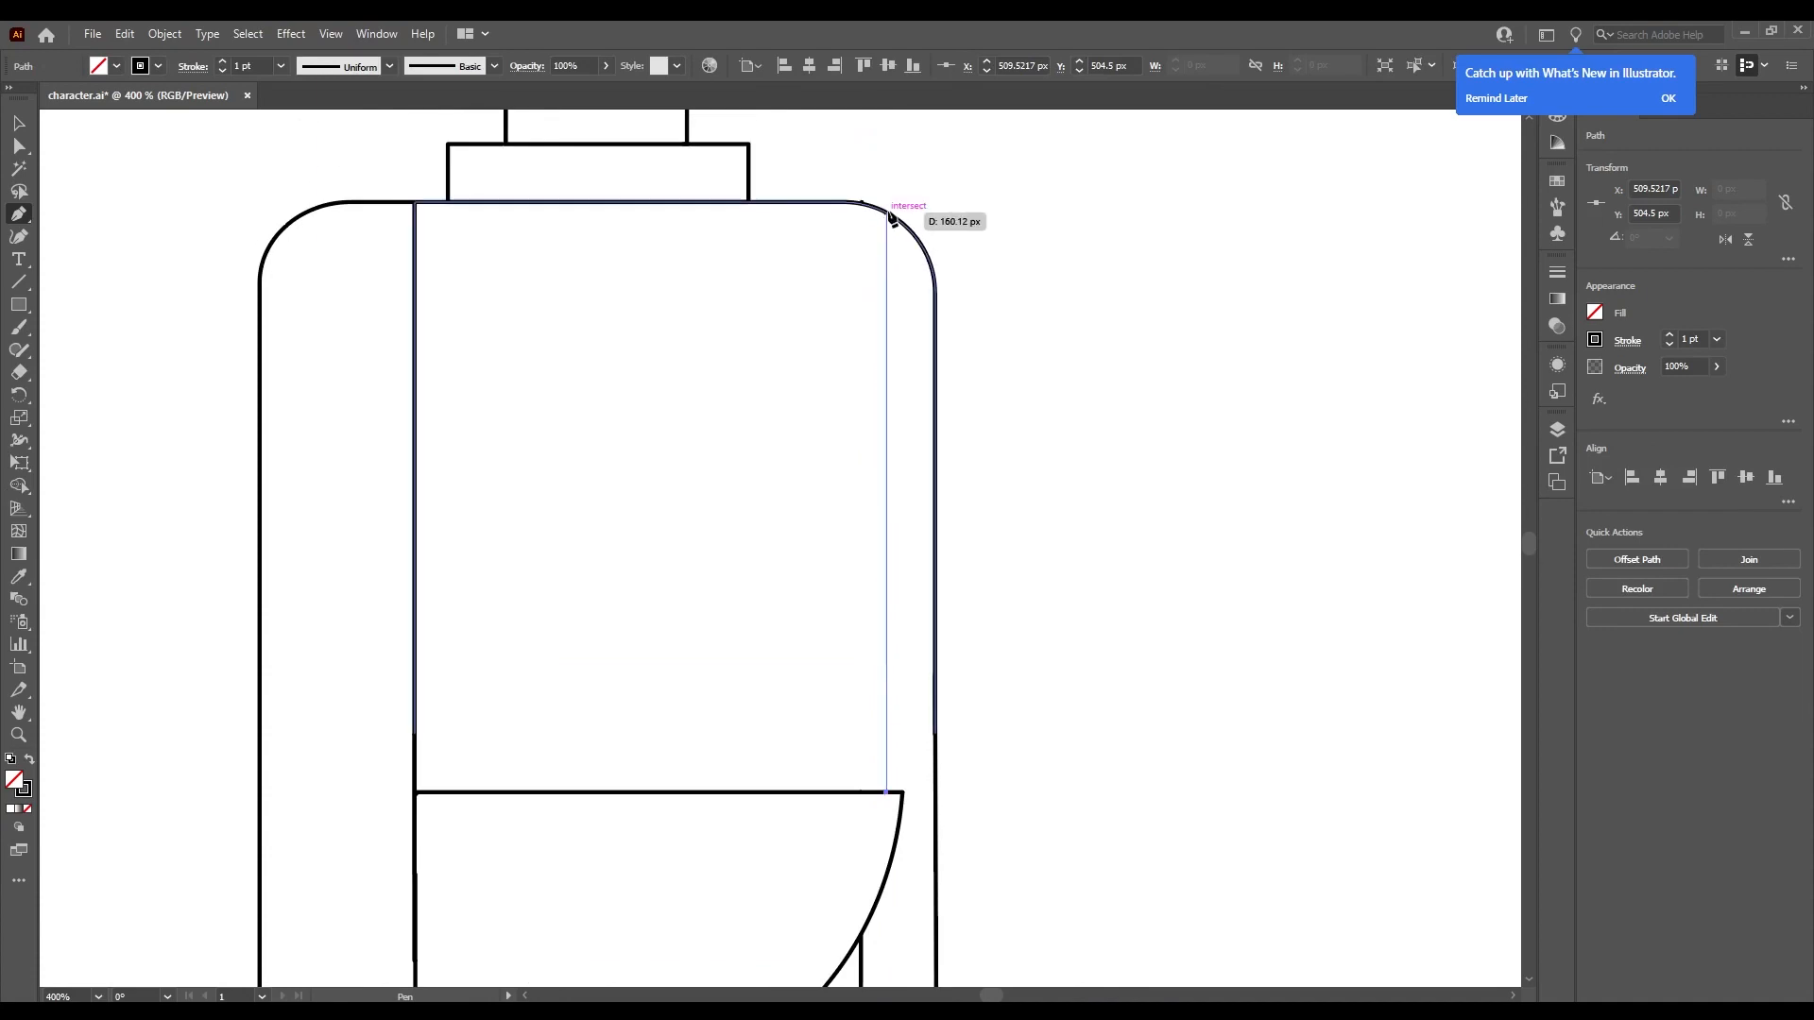
click(886, 211)
Shift the new vertical line outward so its lower end meets the right end of the torso's bottom line.
key(v)
click(899, 673)
scroll(898, 678, up, 2)
drag(872, 752, 908, 755)
scroll(927, 772, down, 2)
click(1027, 829)
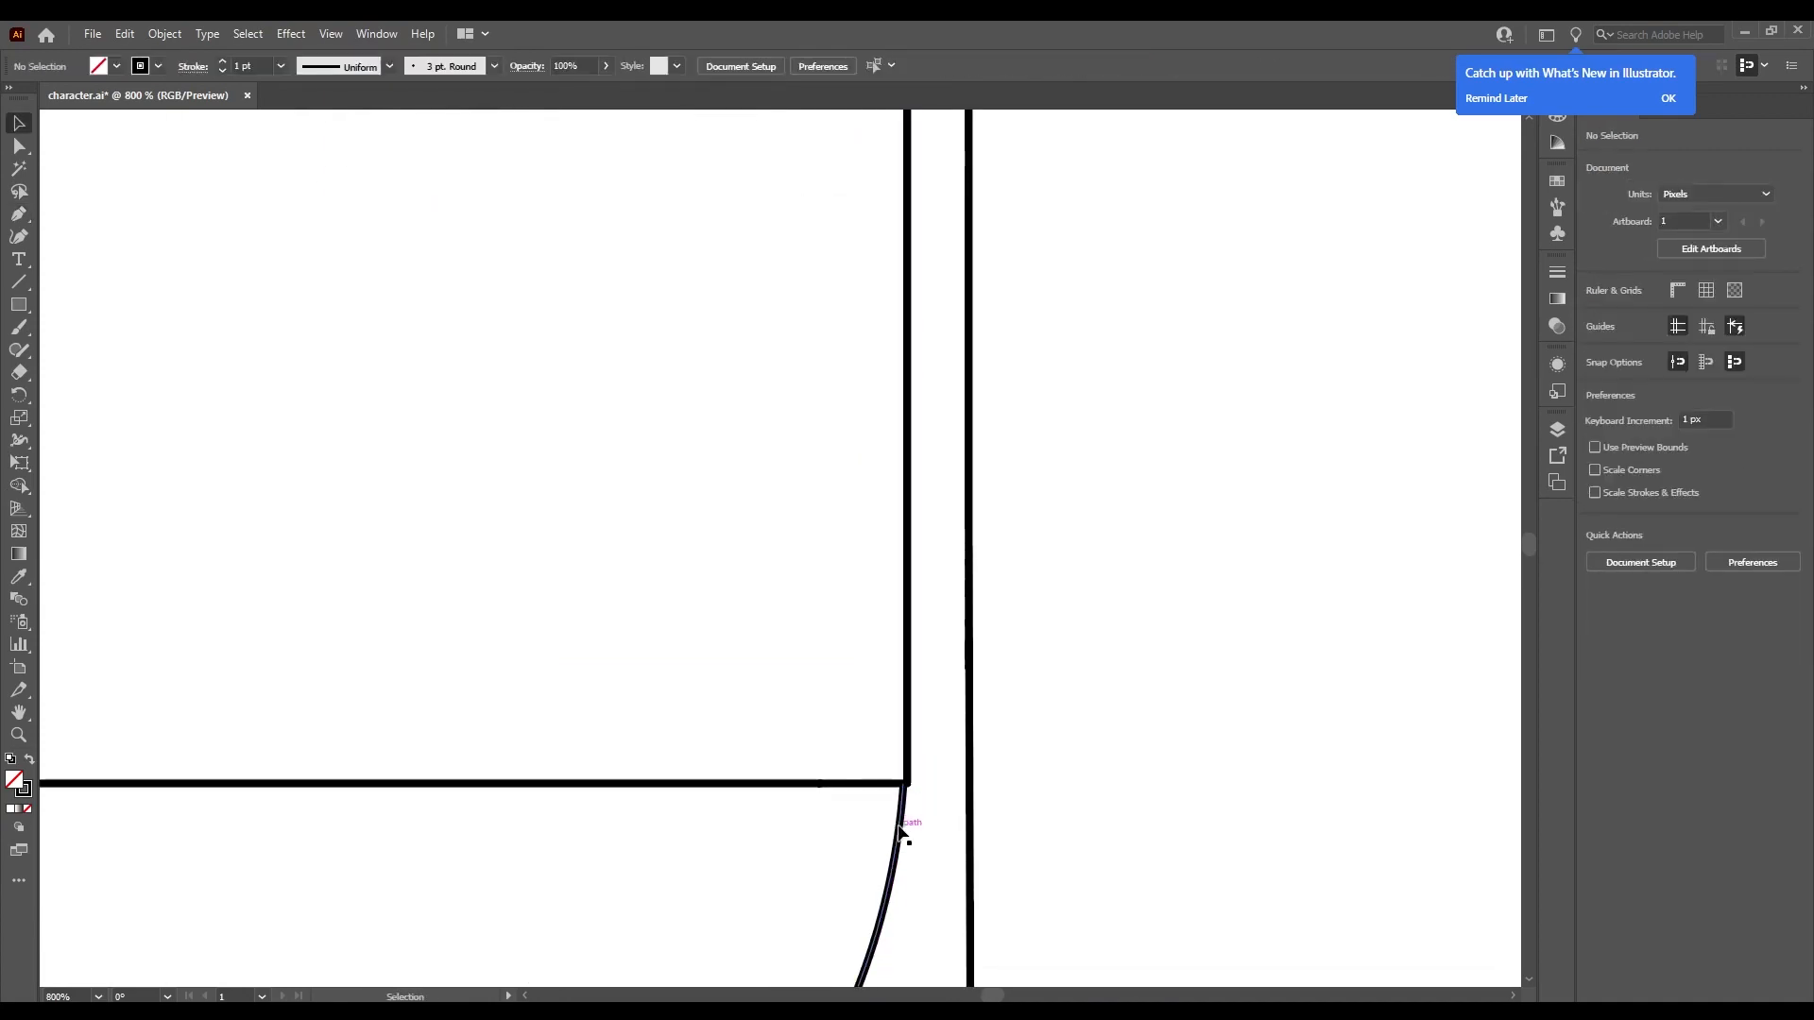
Move the arc's upper right anchor point onto the corner between the vertical line and the torso's bottom line.
click(898, 826)
scroll(902, 817, up, 5)
key(a)
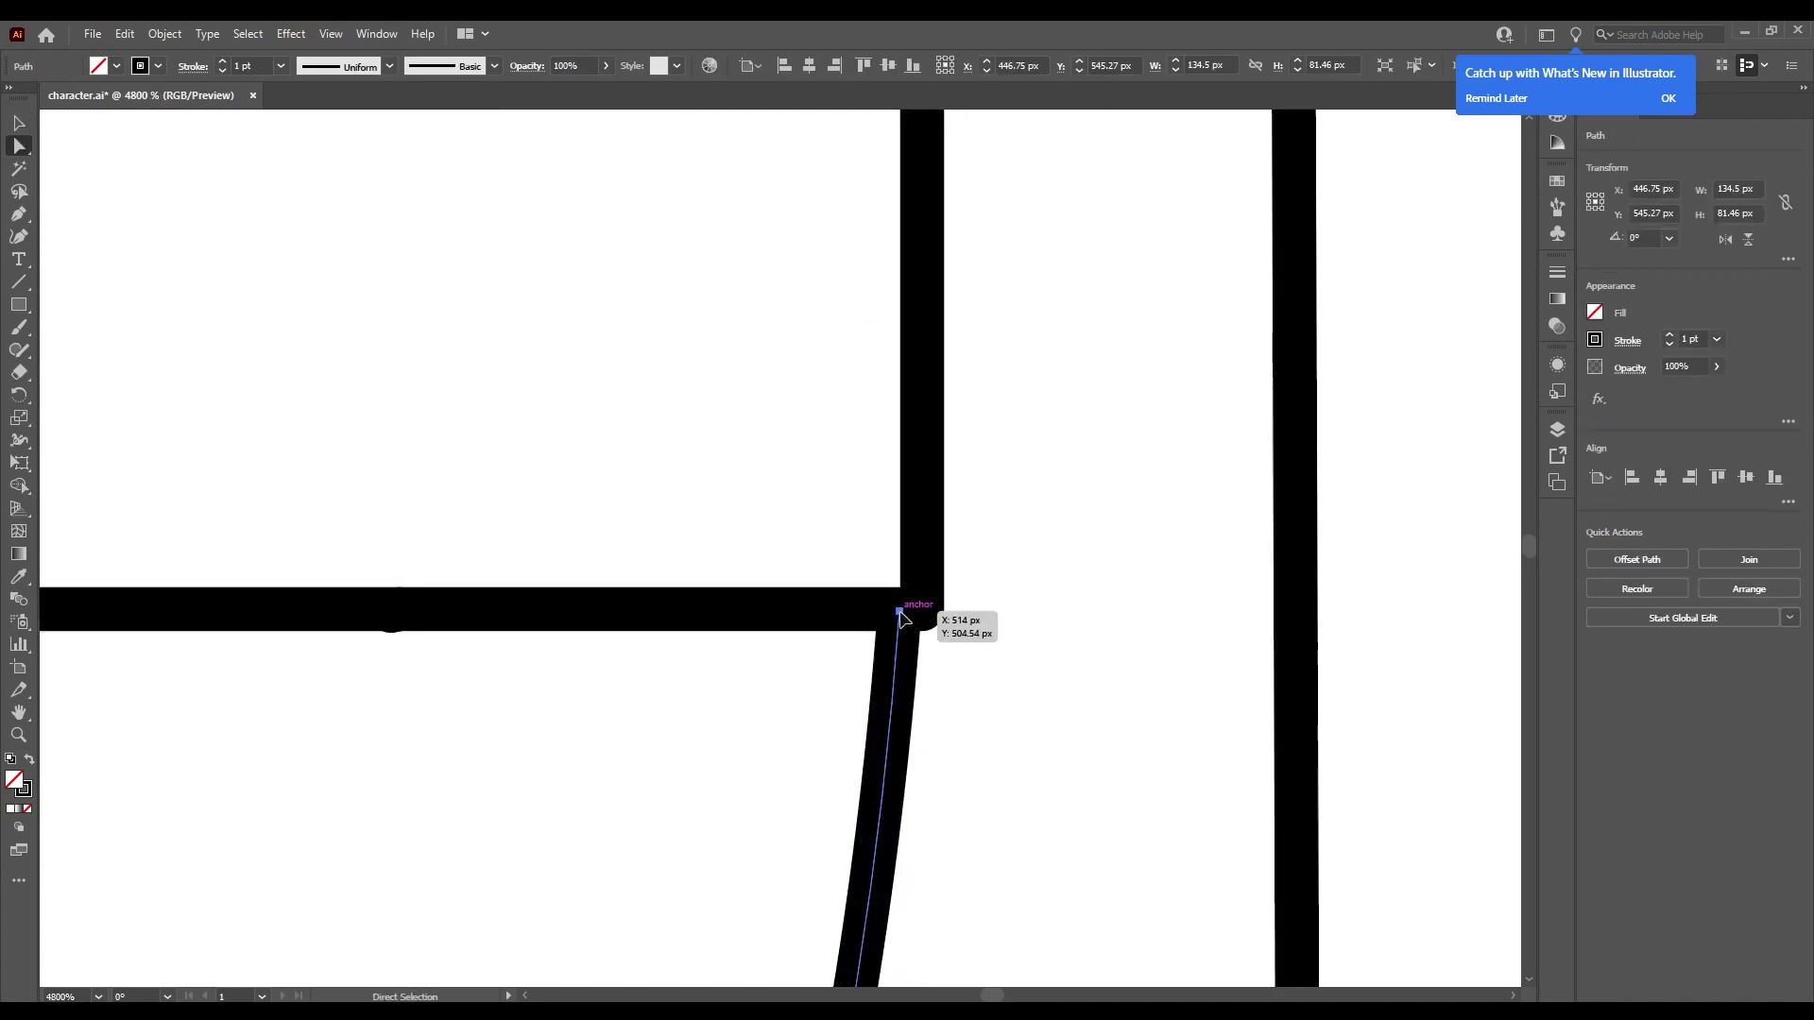
drag(899, 612, 922, 611)
click(1087, 659)
scroll(1096, 661, down, 12)
Try to erase the overlapping stray segment on the left arm's inner edge with Shape Builder.
scroll(1097, 684, up, 11)
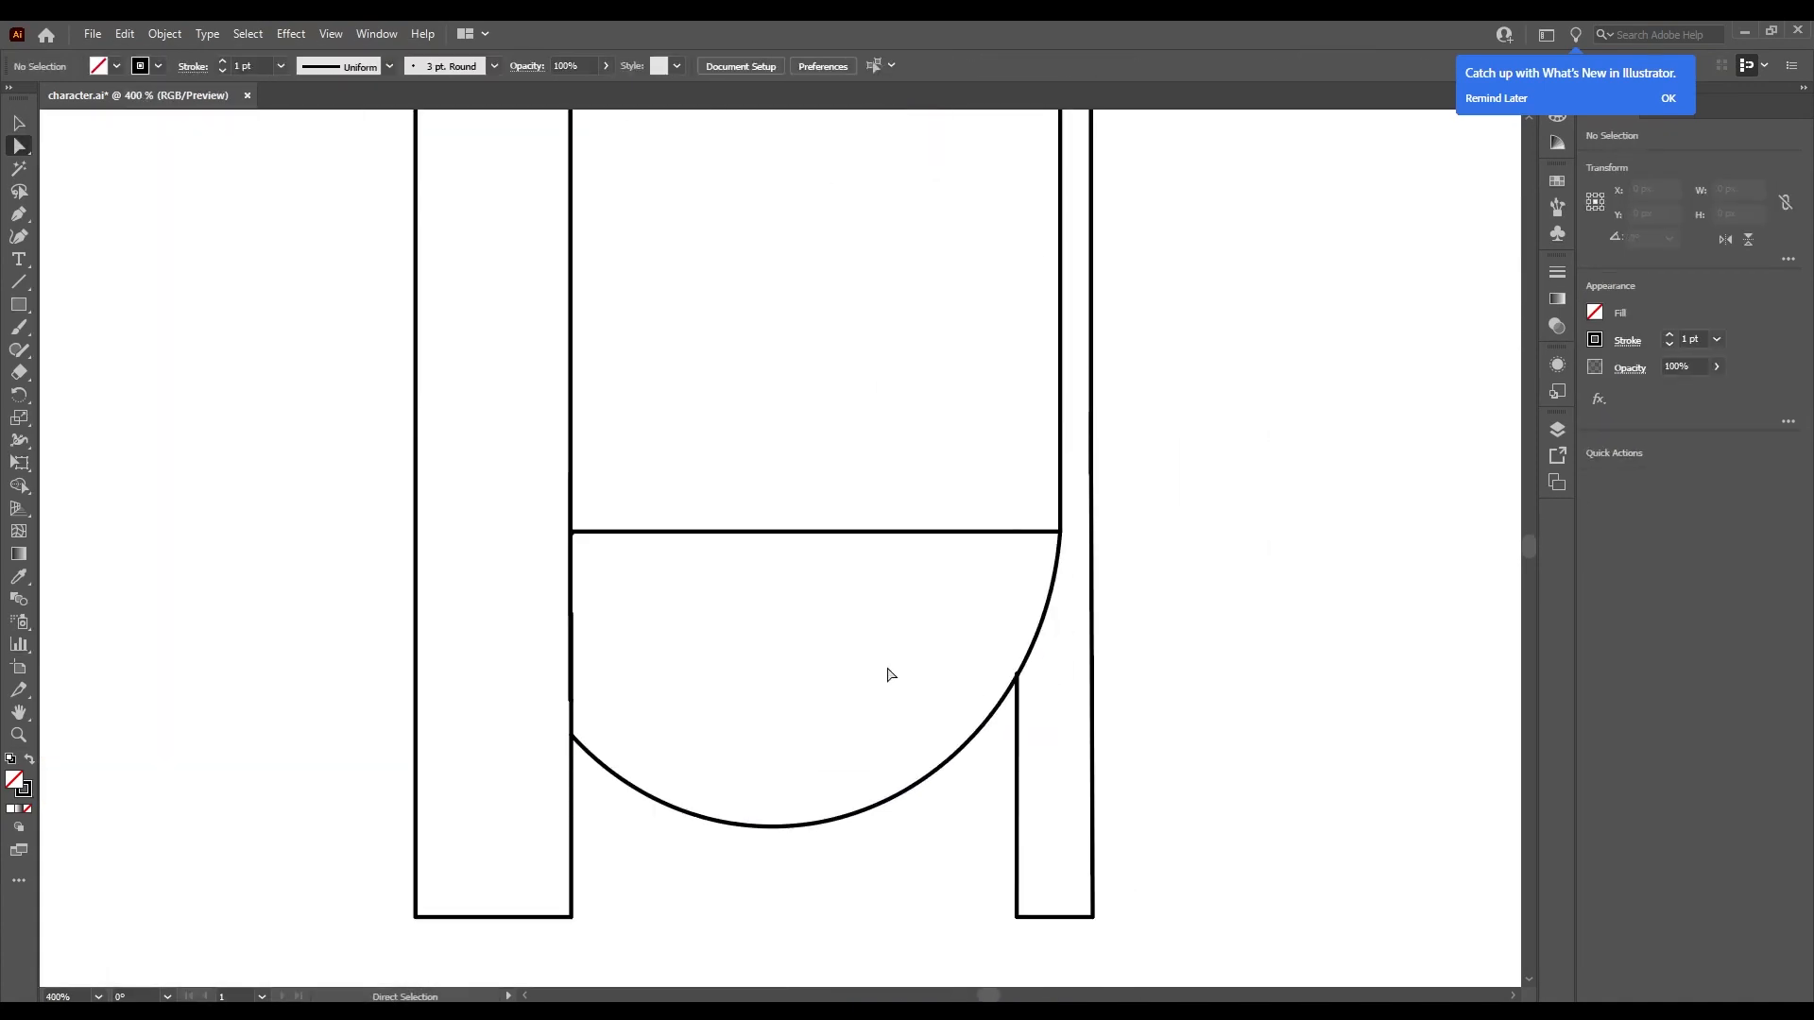
drag(1022, 506, 1275, 733)
click(1160, 661)
drag(1100, 586, 708, 409)
click(1145, 638)
click(1250, 674)
scroll(1247, 676, down, 8)
scroll(937, 565, up, 2)
scroll(1105, 841, up, 5)
scroll(1188, 618, down, 2)
scroll(1190, 638, up, 2)
key(shift+m)
alt+click(1065, 578)
scroll(1070, 591, down, 1)
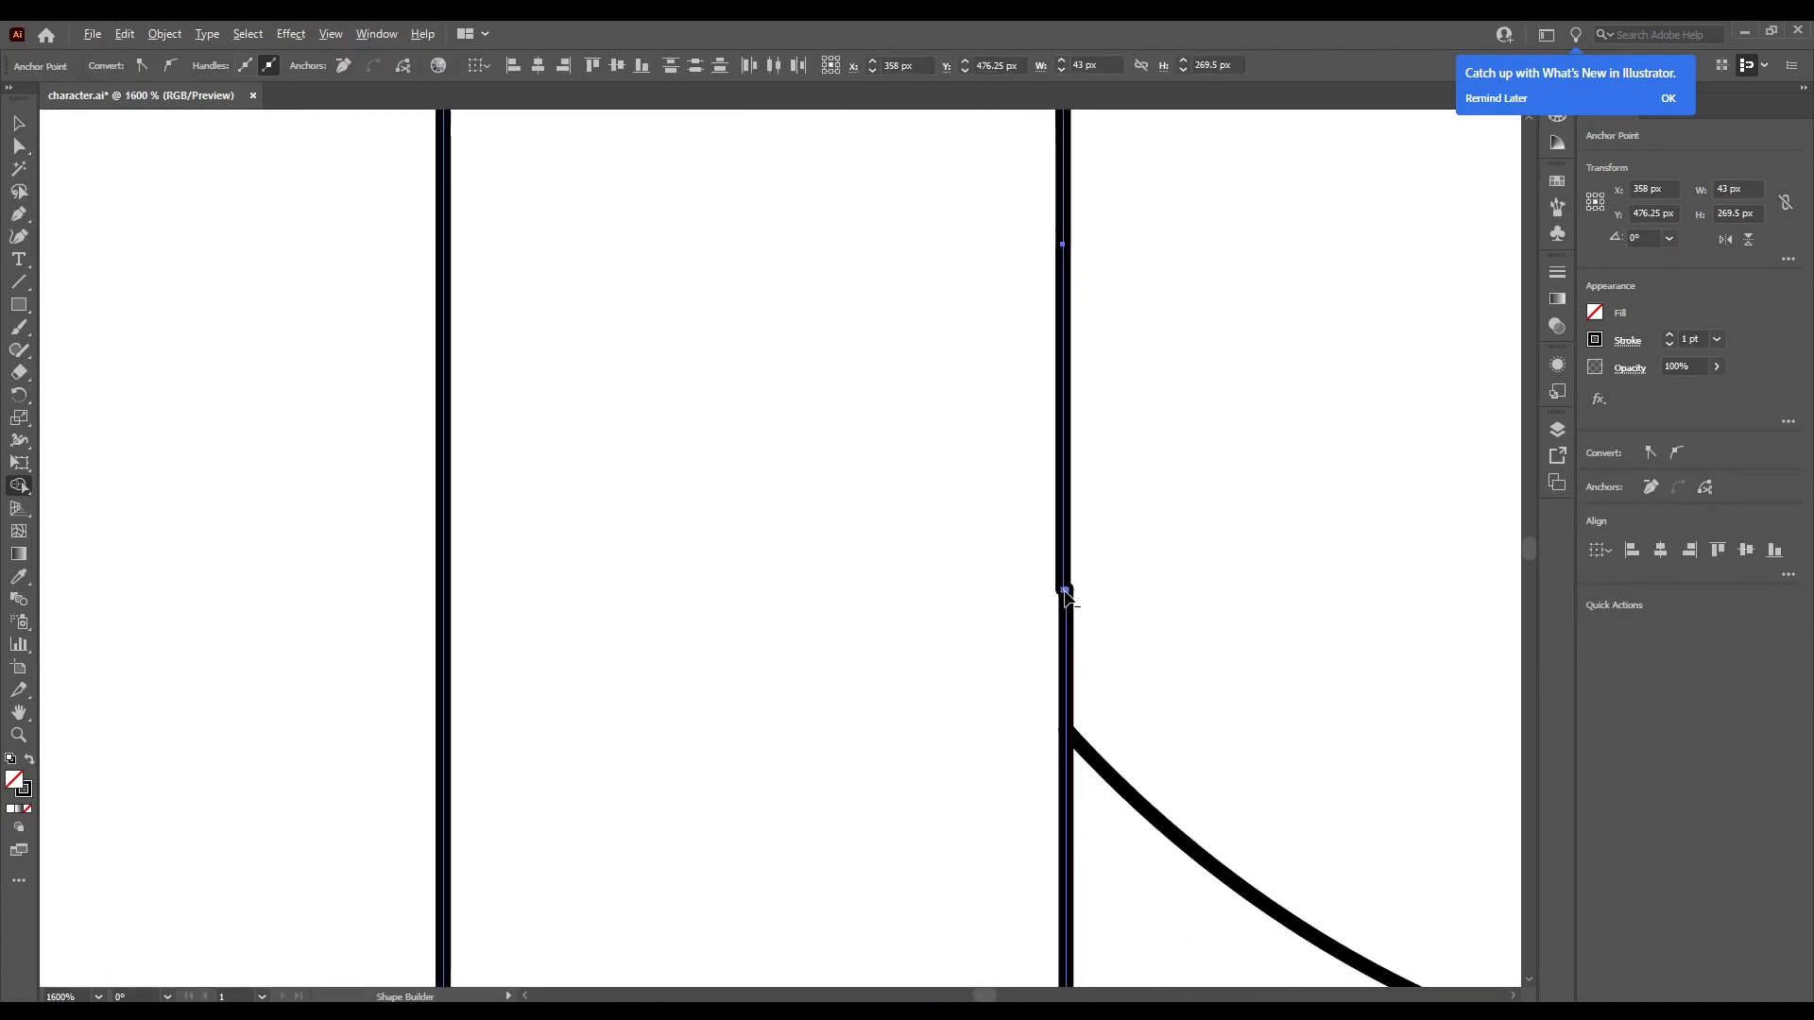
scroll(1049, 535, up, 4)
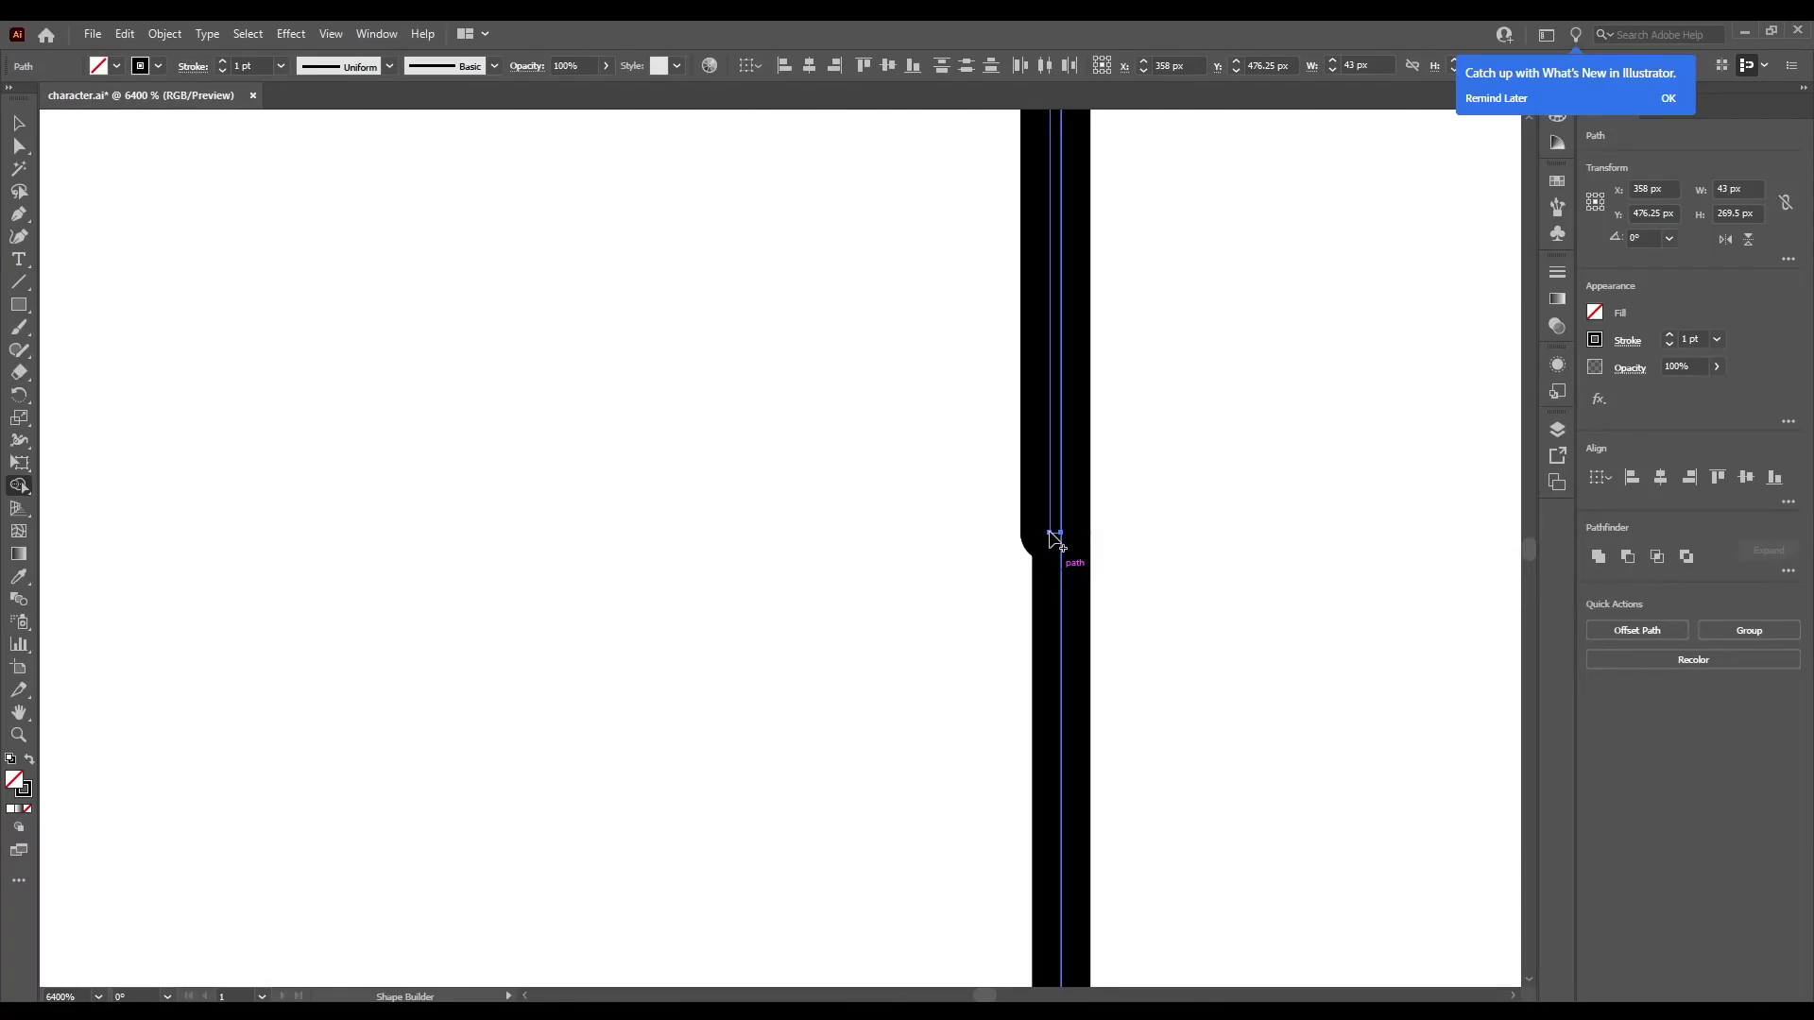
scroll(1050, 533, down, 2)
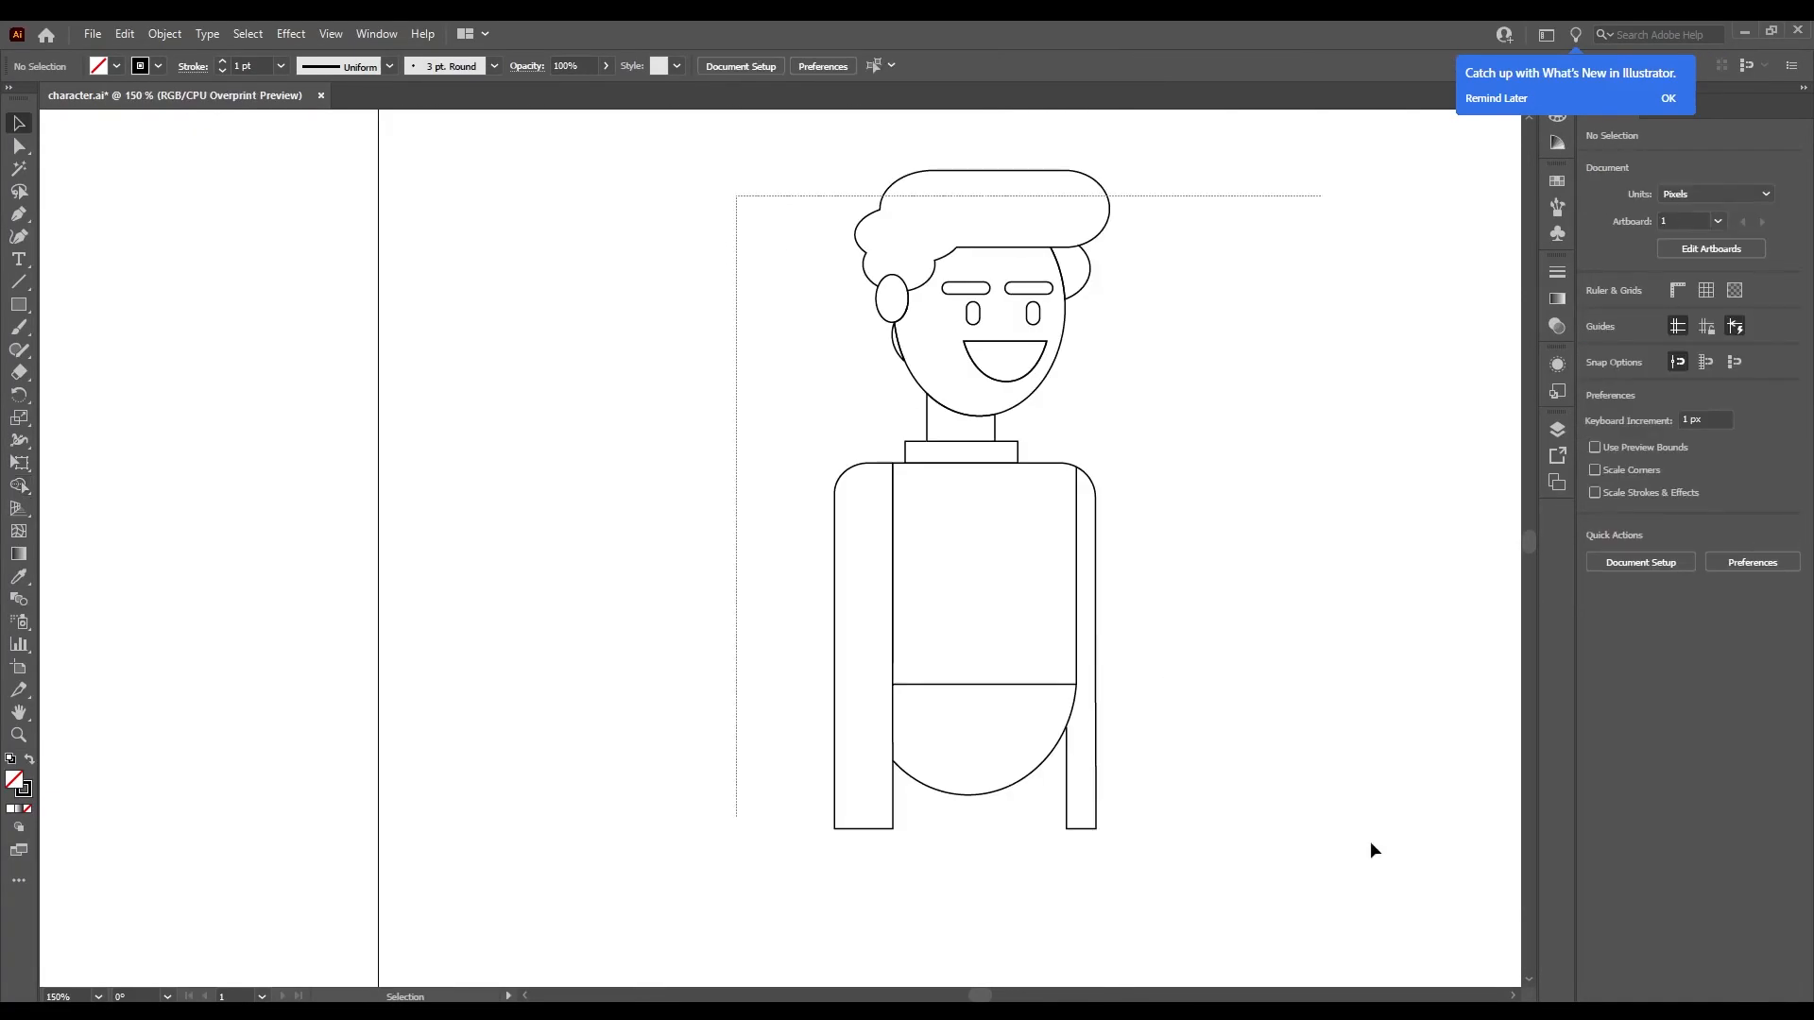
drag(1371, 842, 1389, 856)
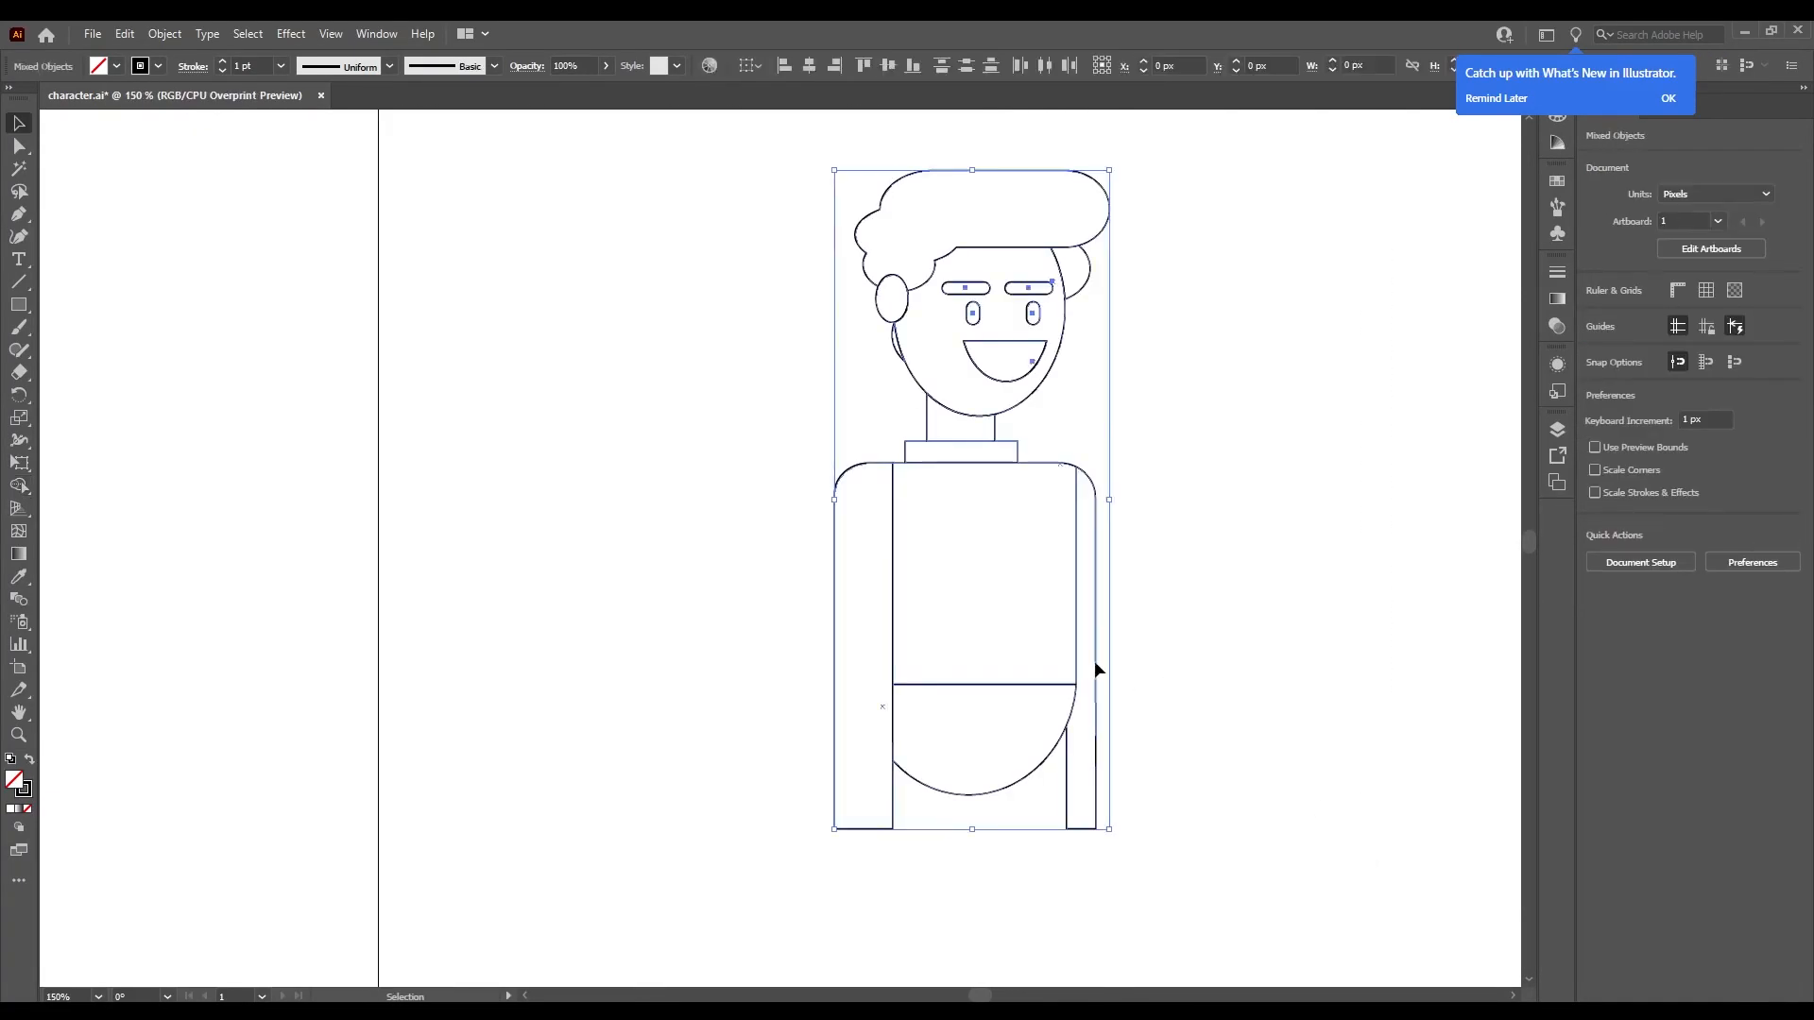
drag(1095, 662, 1103, 661)
click(1193, 615)
key(ctrl+z)
drag(774, 336, 1247, 761)
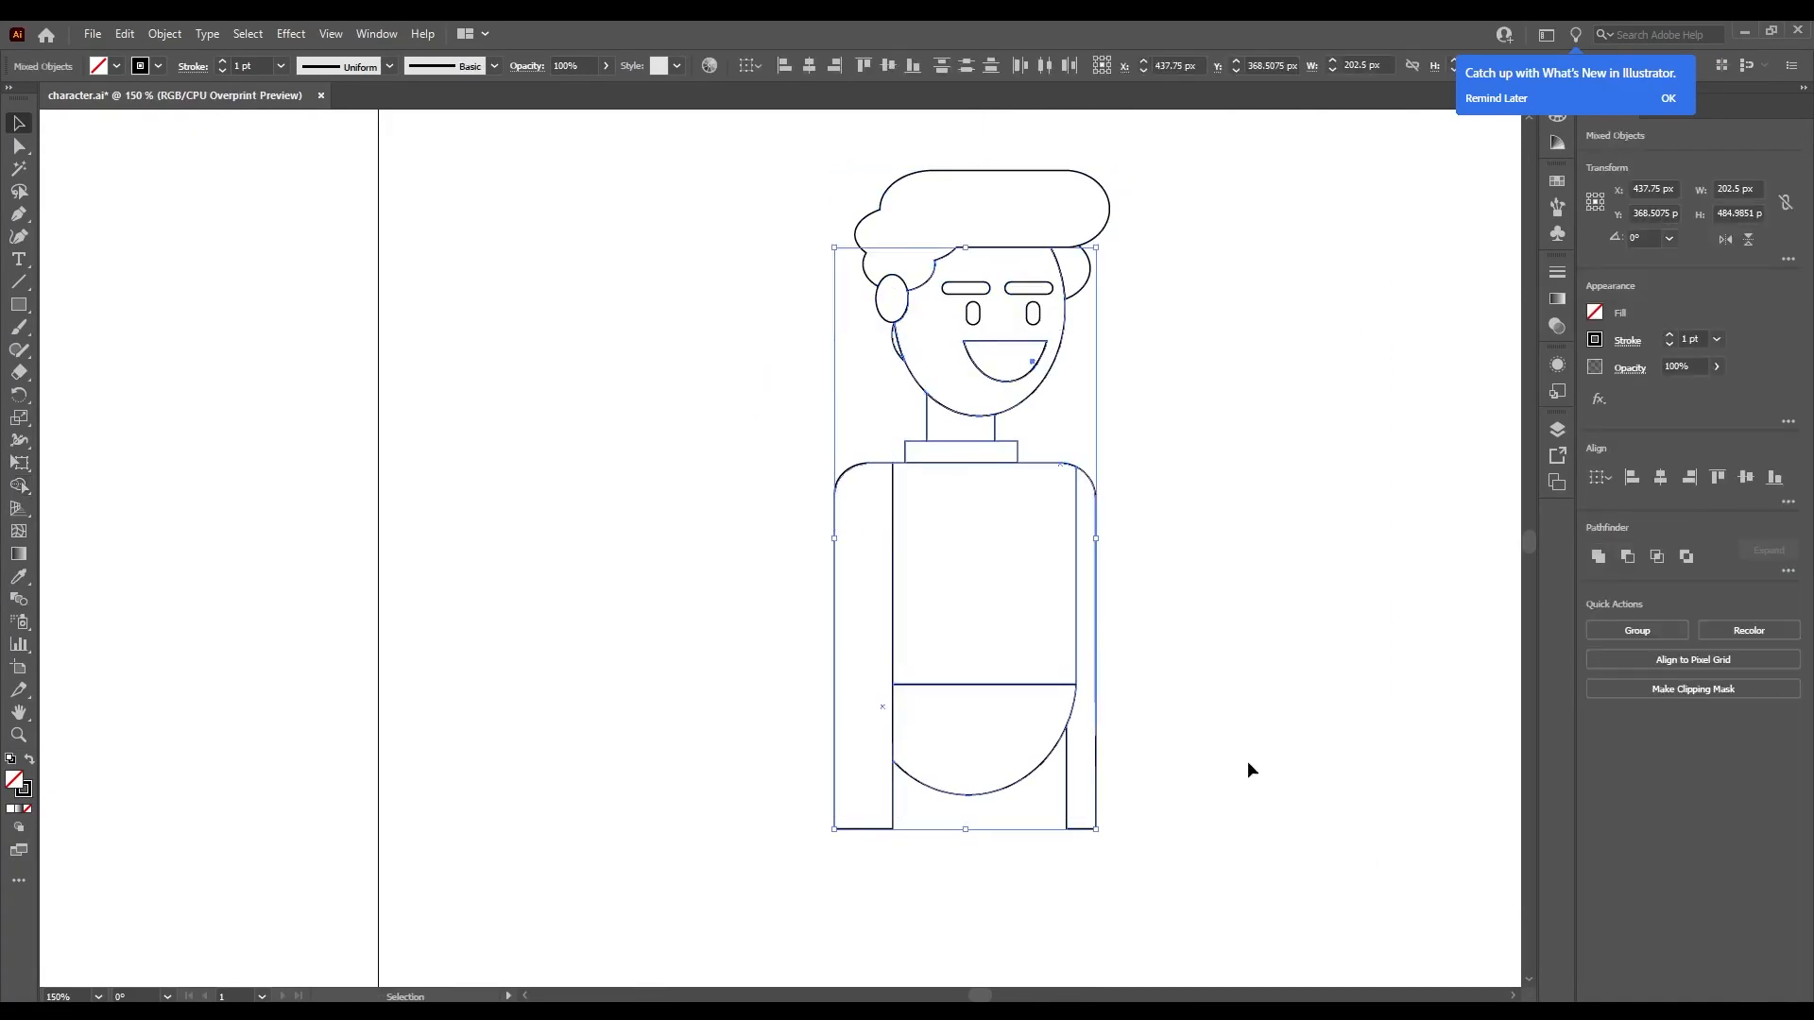
drag(1324, 831, 765, 195)
click(563, 313)
drag(530, 257, 1296, 763)
click(1171, 653)
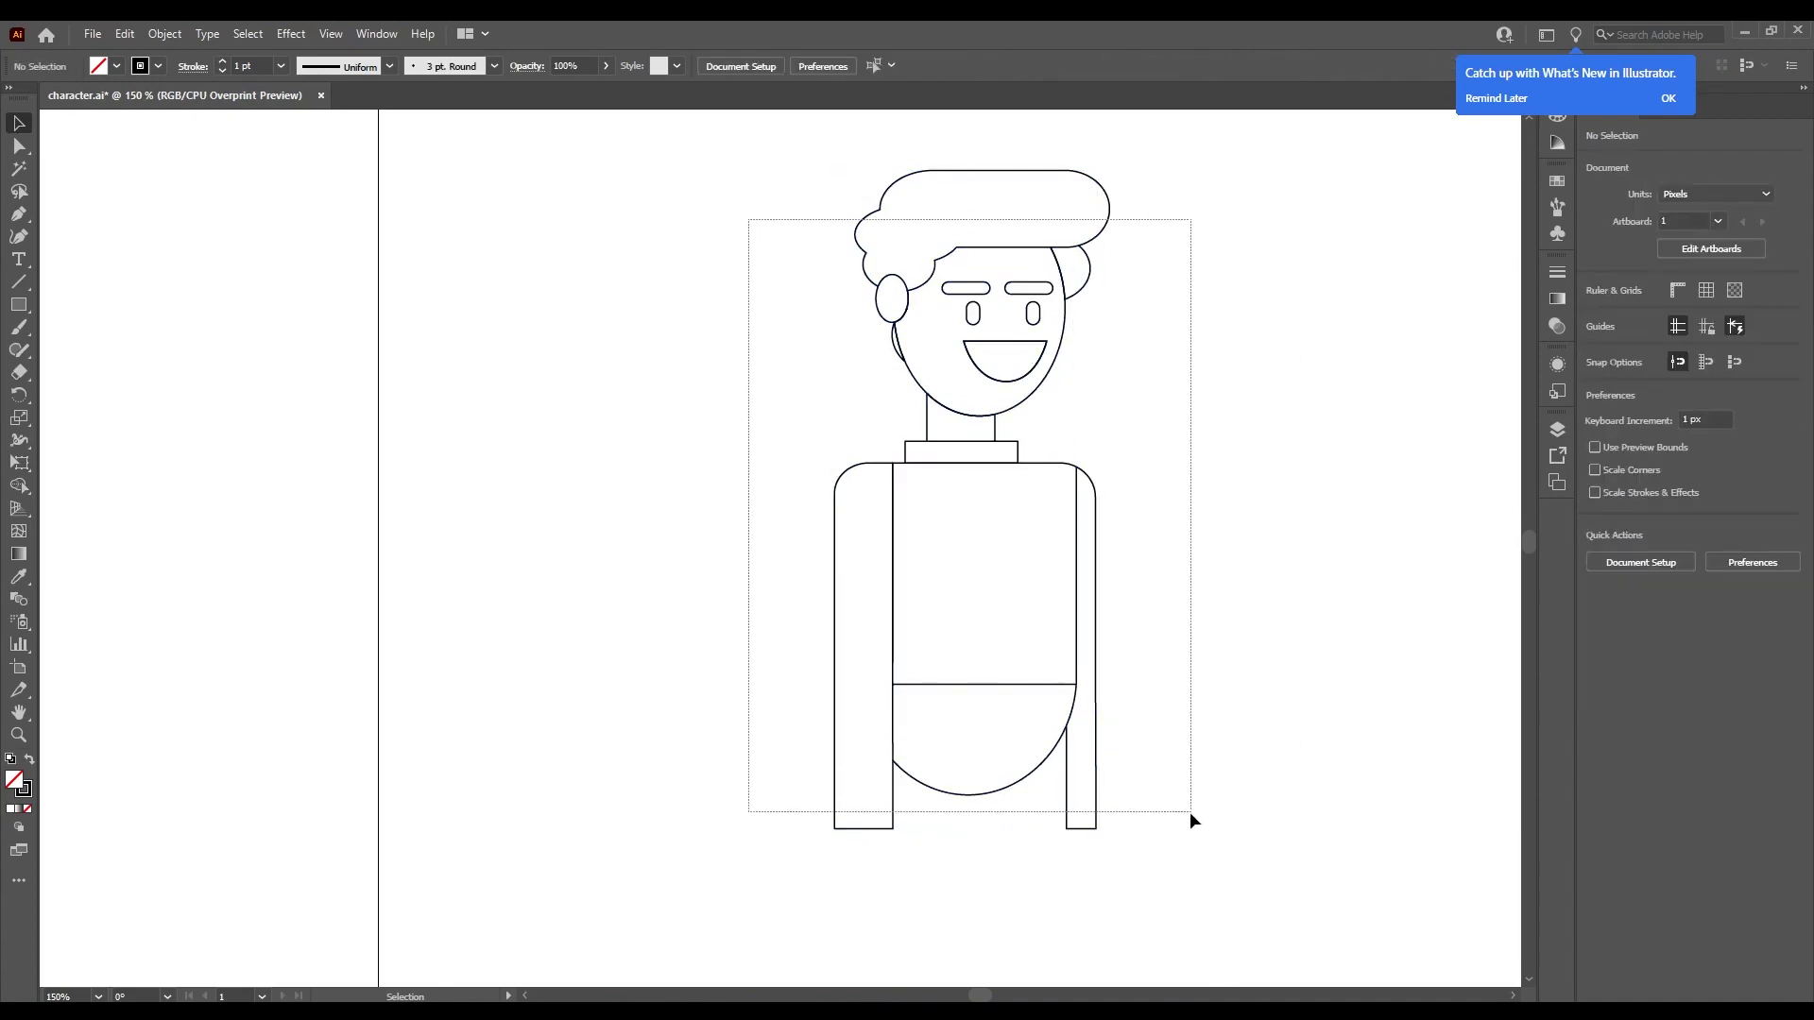
drag(1190, 814, 1190, 814)
click(1145, 746)
Examine the right arm's outer edge and its overlapping paths beside the torso at close range.
scroll(1098, 680, up, 1)
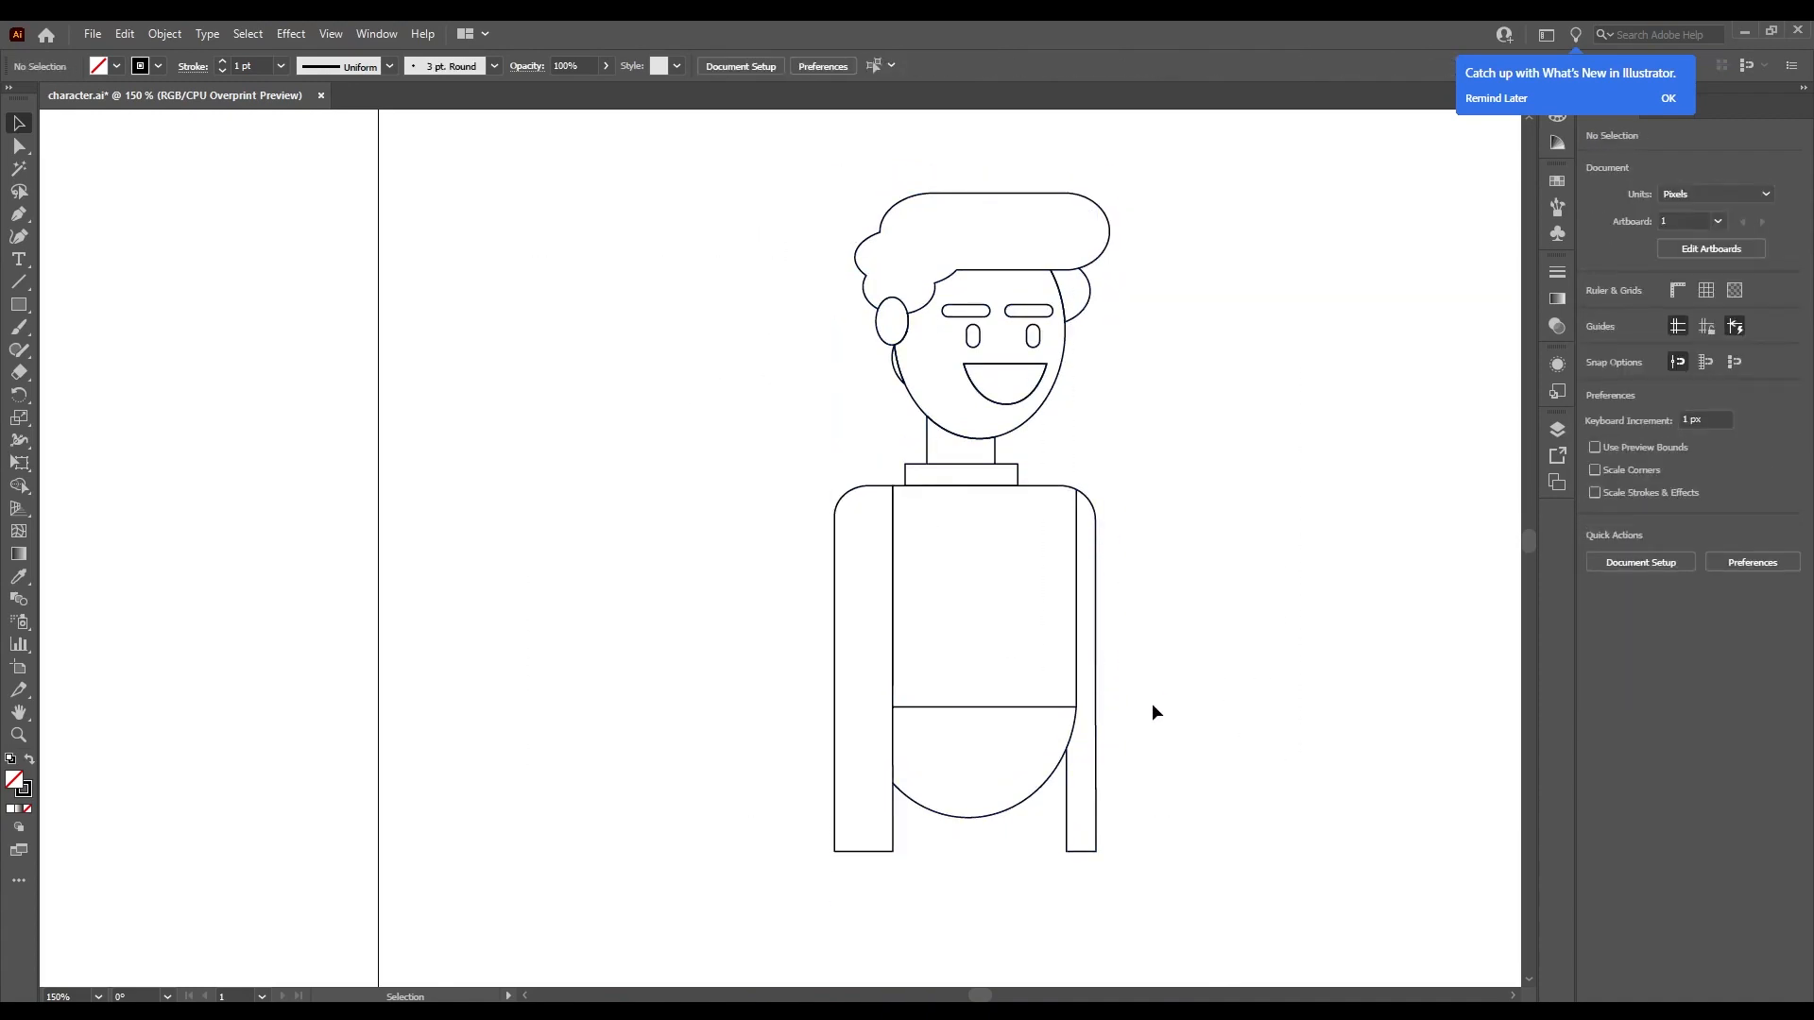
scroll(1134, 746, up, 2)
scroll(1098, 793, up, 2)
drag(1245, 533, 983, 812)
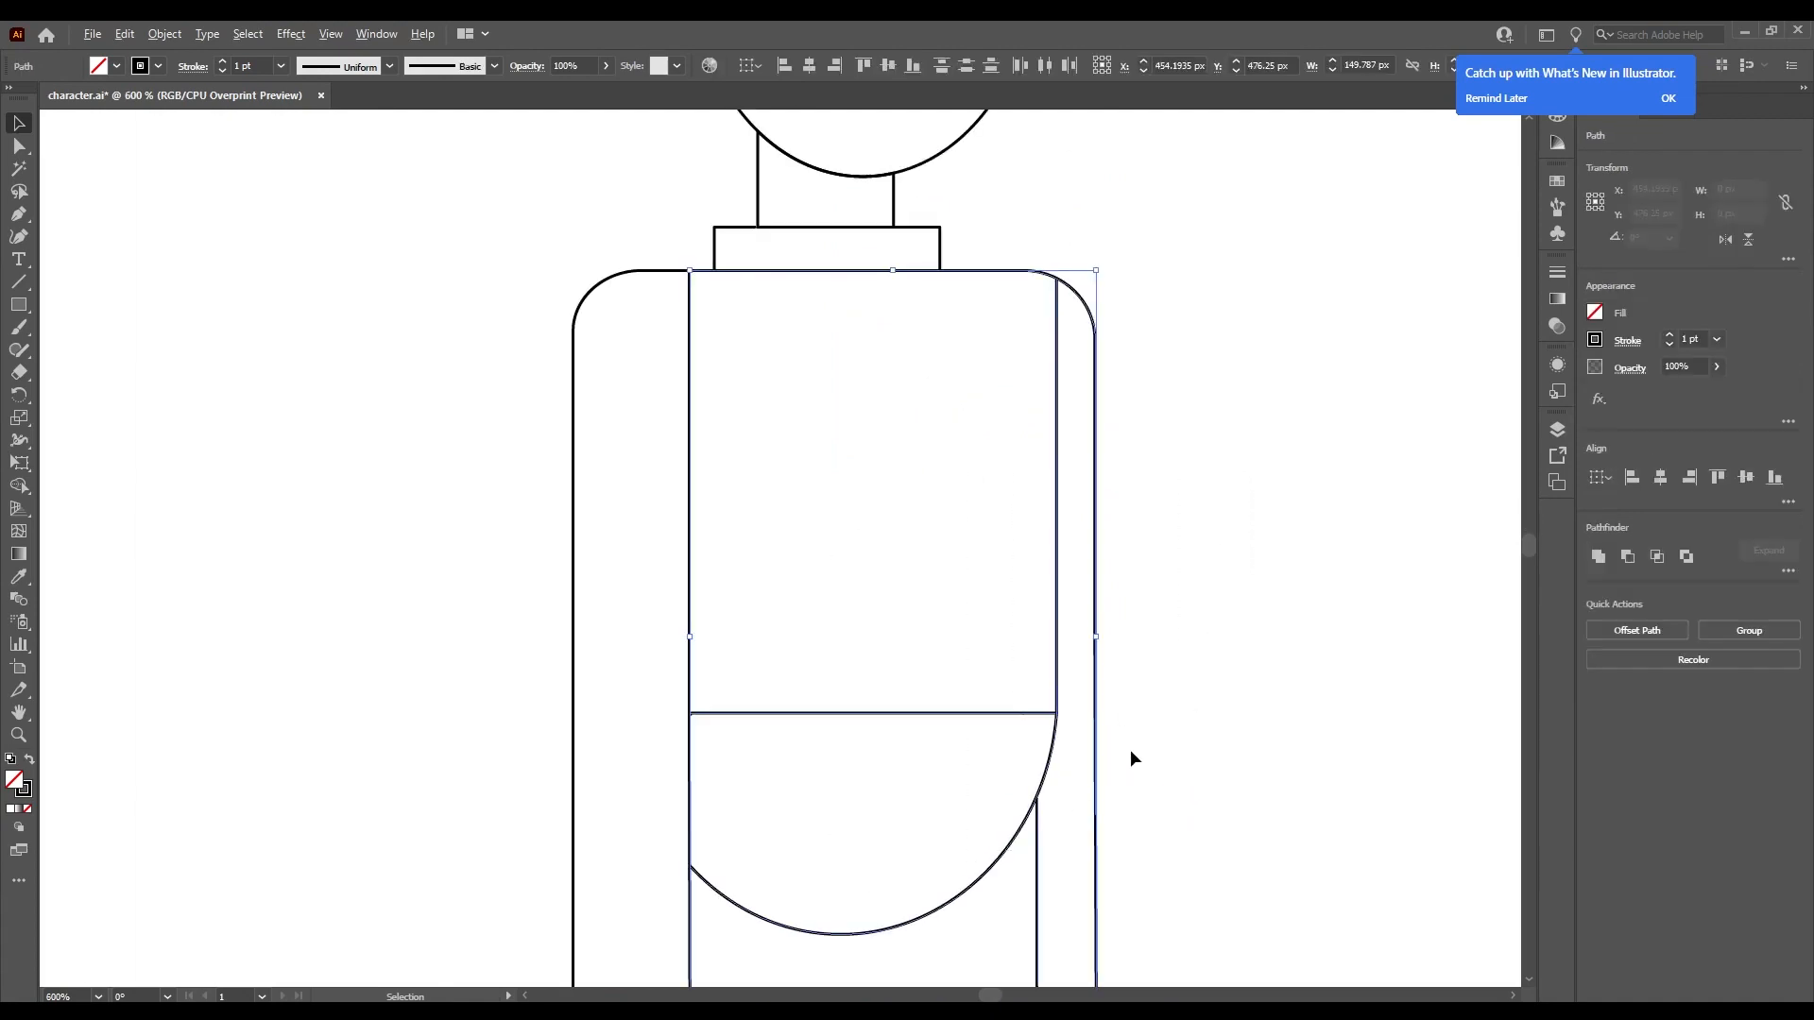
scroll(1130, 750, up, 6)
scroll(940, 501, up, 3)
scroll(938, 496, down, 4)
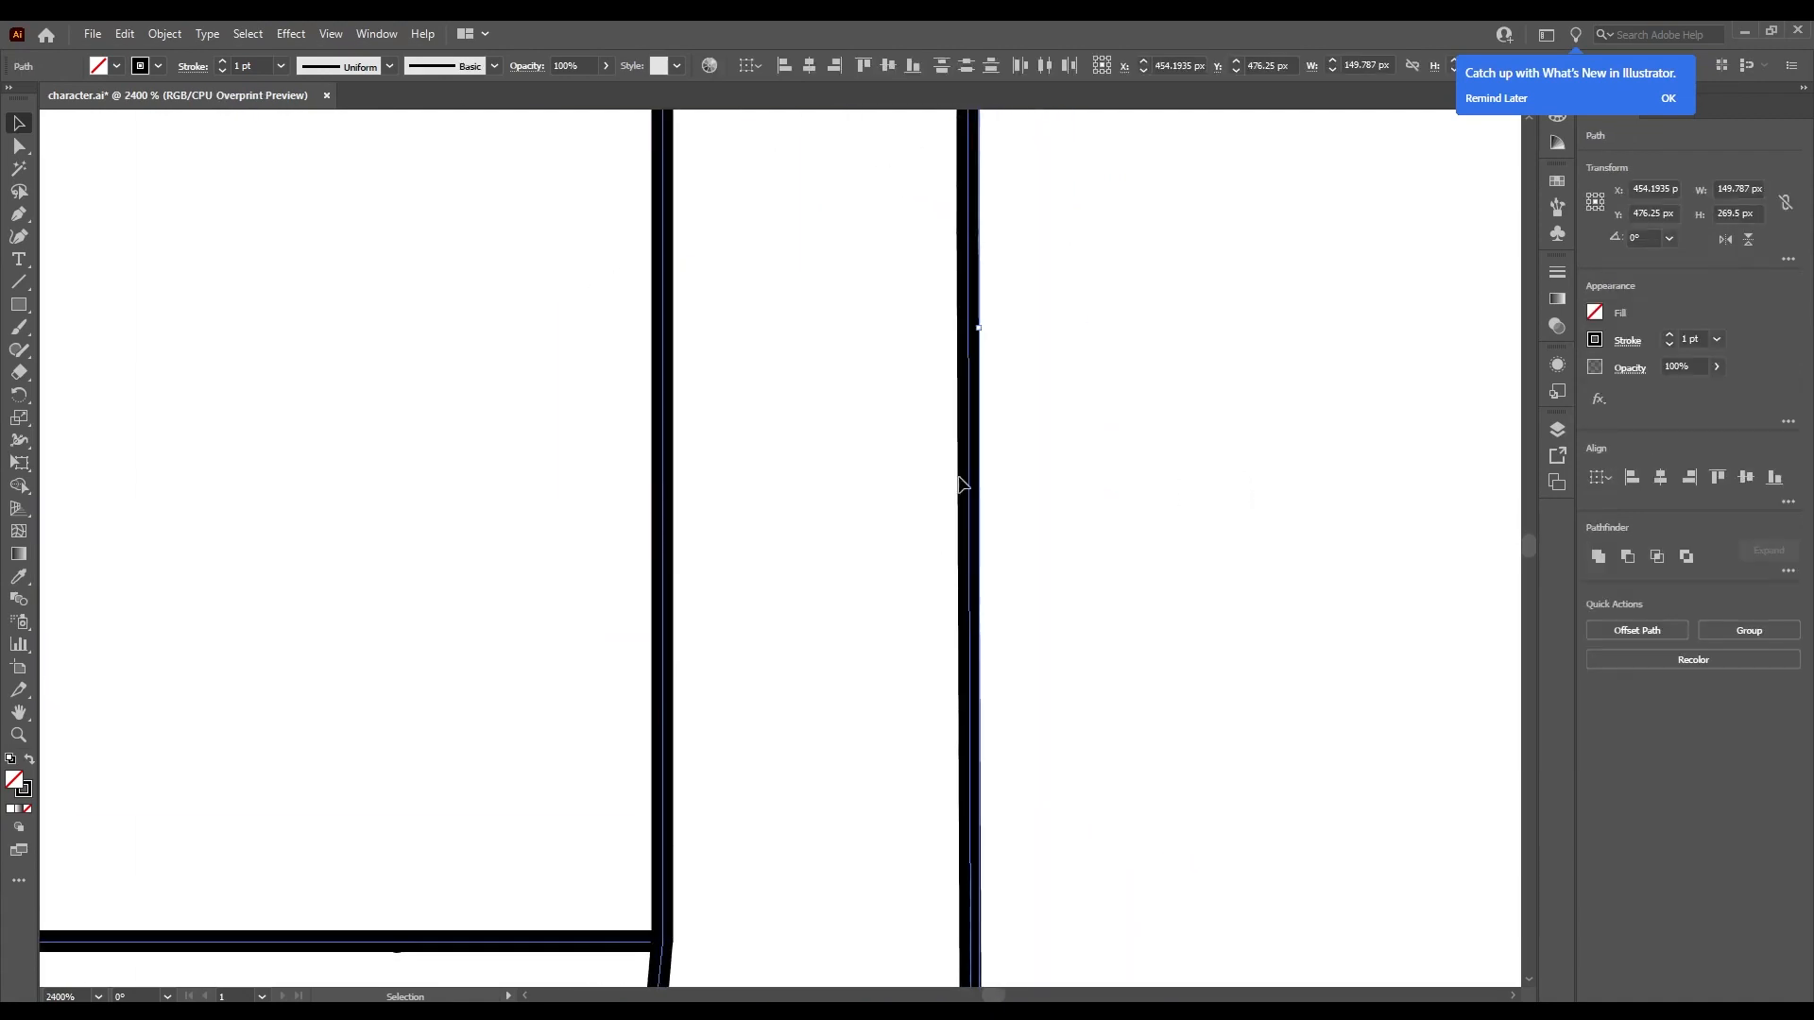
click(986, 593)
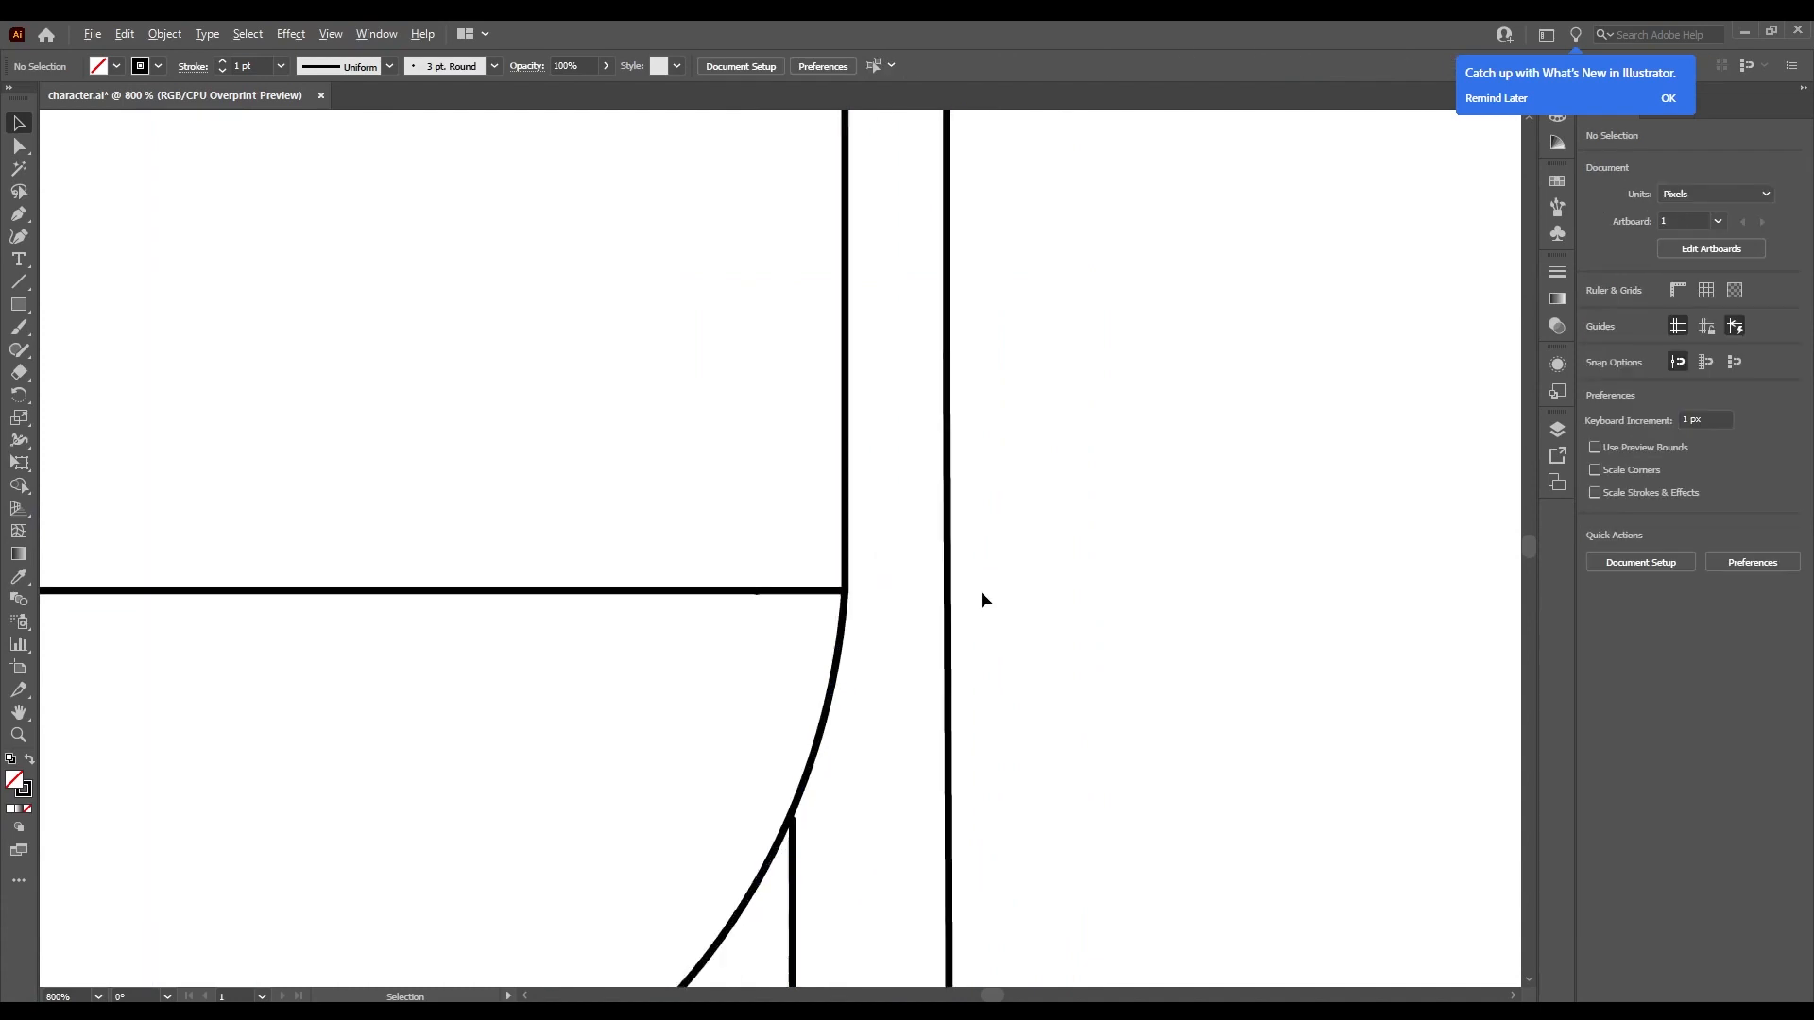
scroll(899, 615, down, 4)
scroll(921, 625, up, 6)
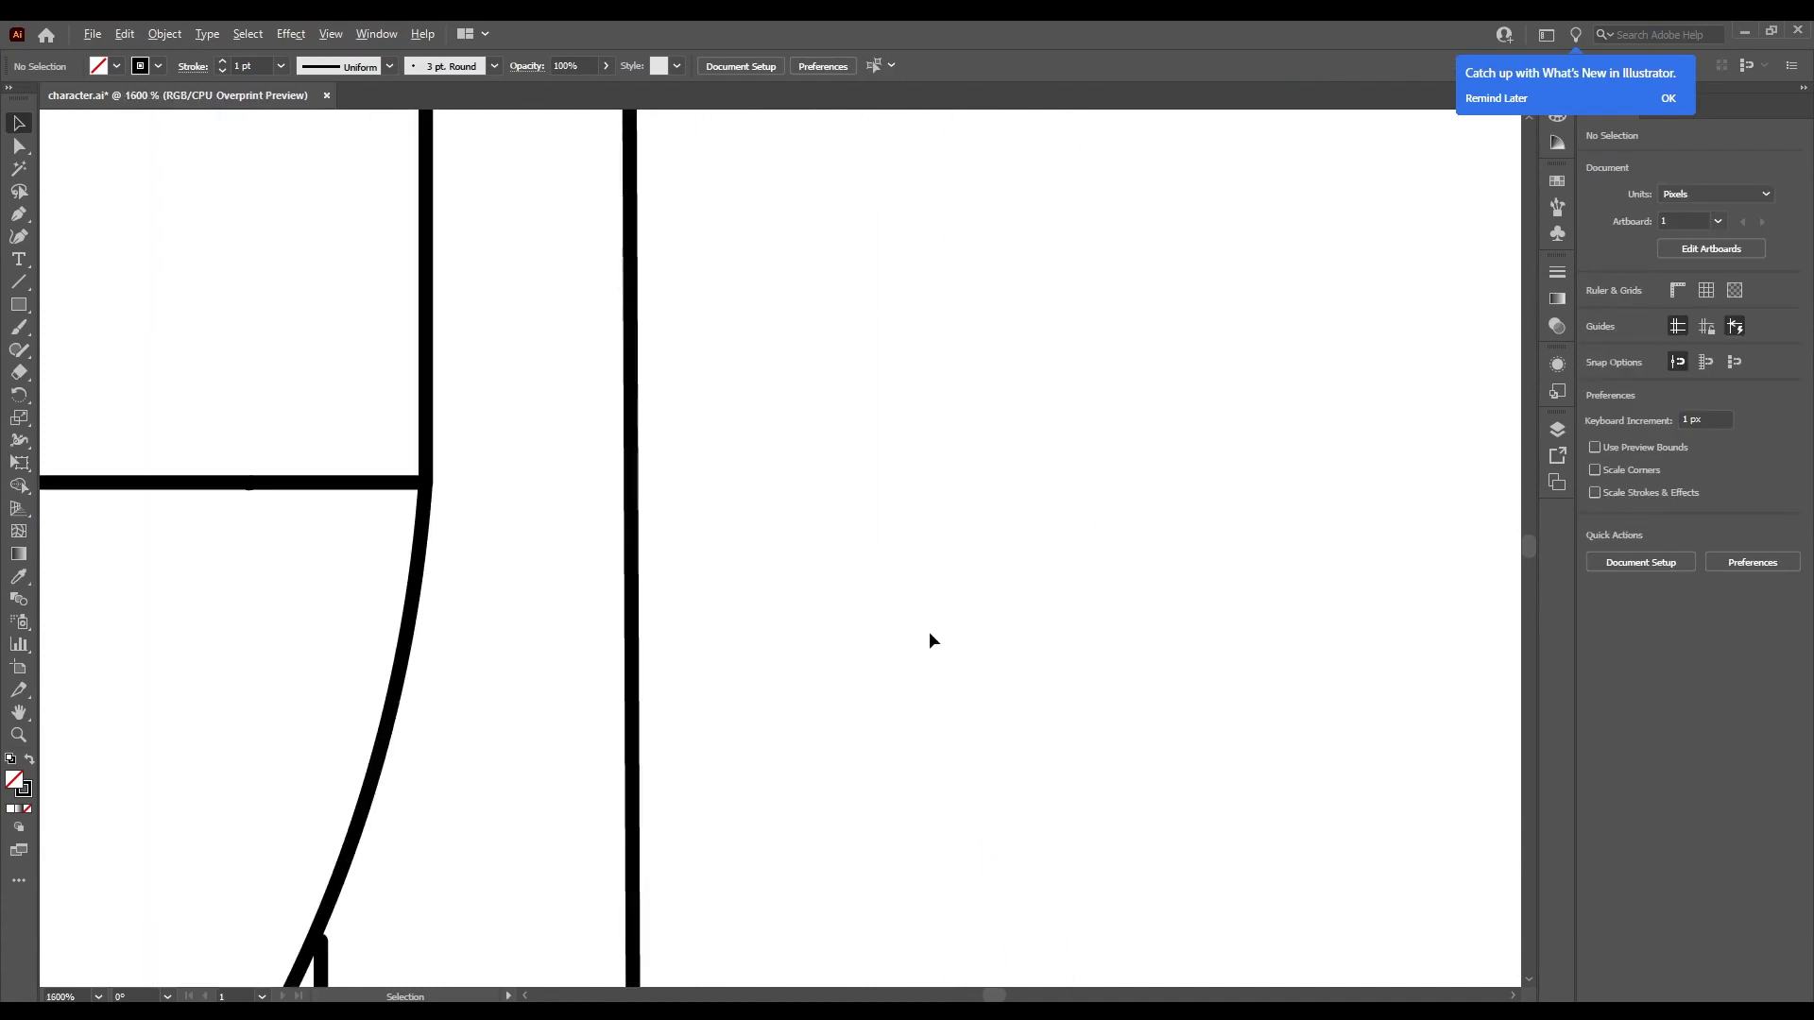
click(635, 633)
scroll(457, 774, down, 7)
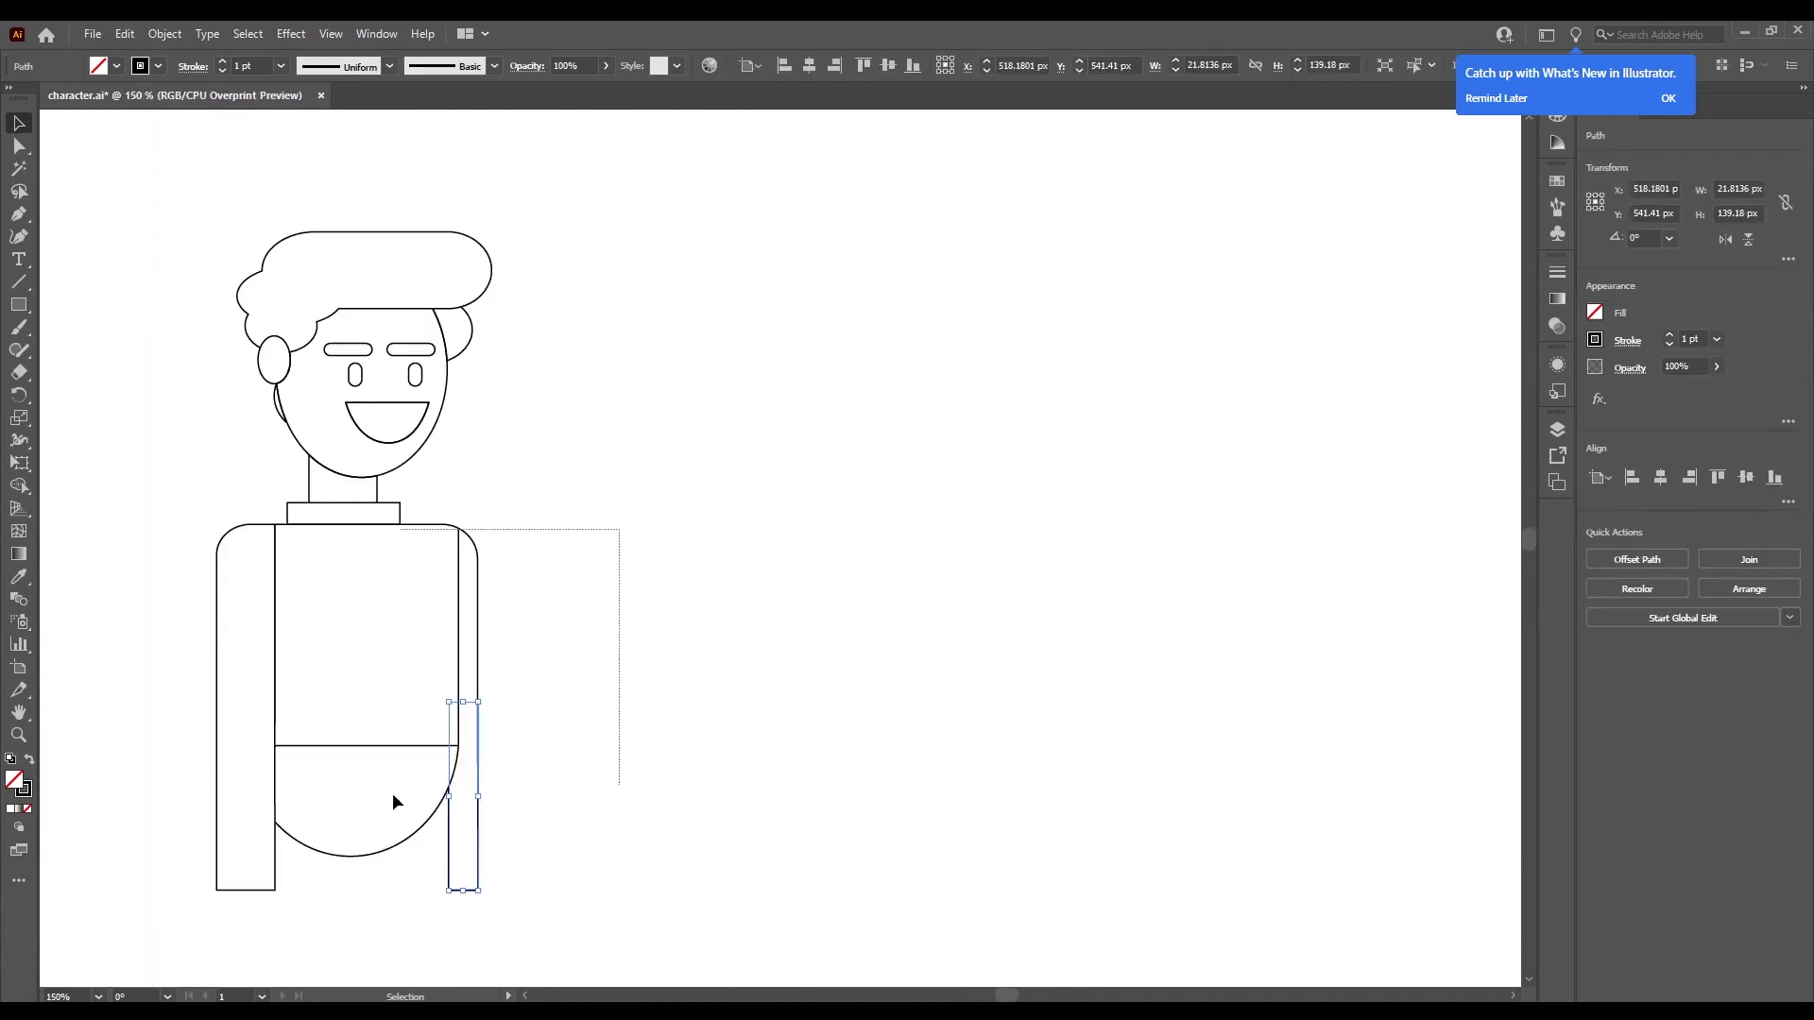
Try to align the torso, arc and right arm paths along their right edges.
drag(393, 801, 371, 826)
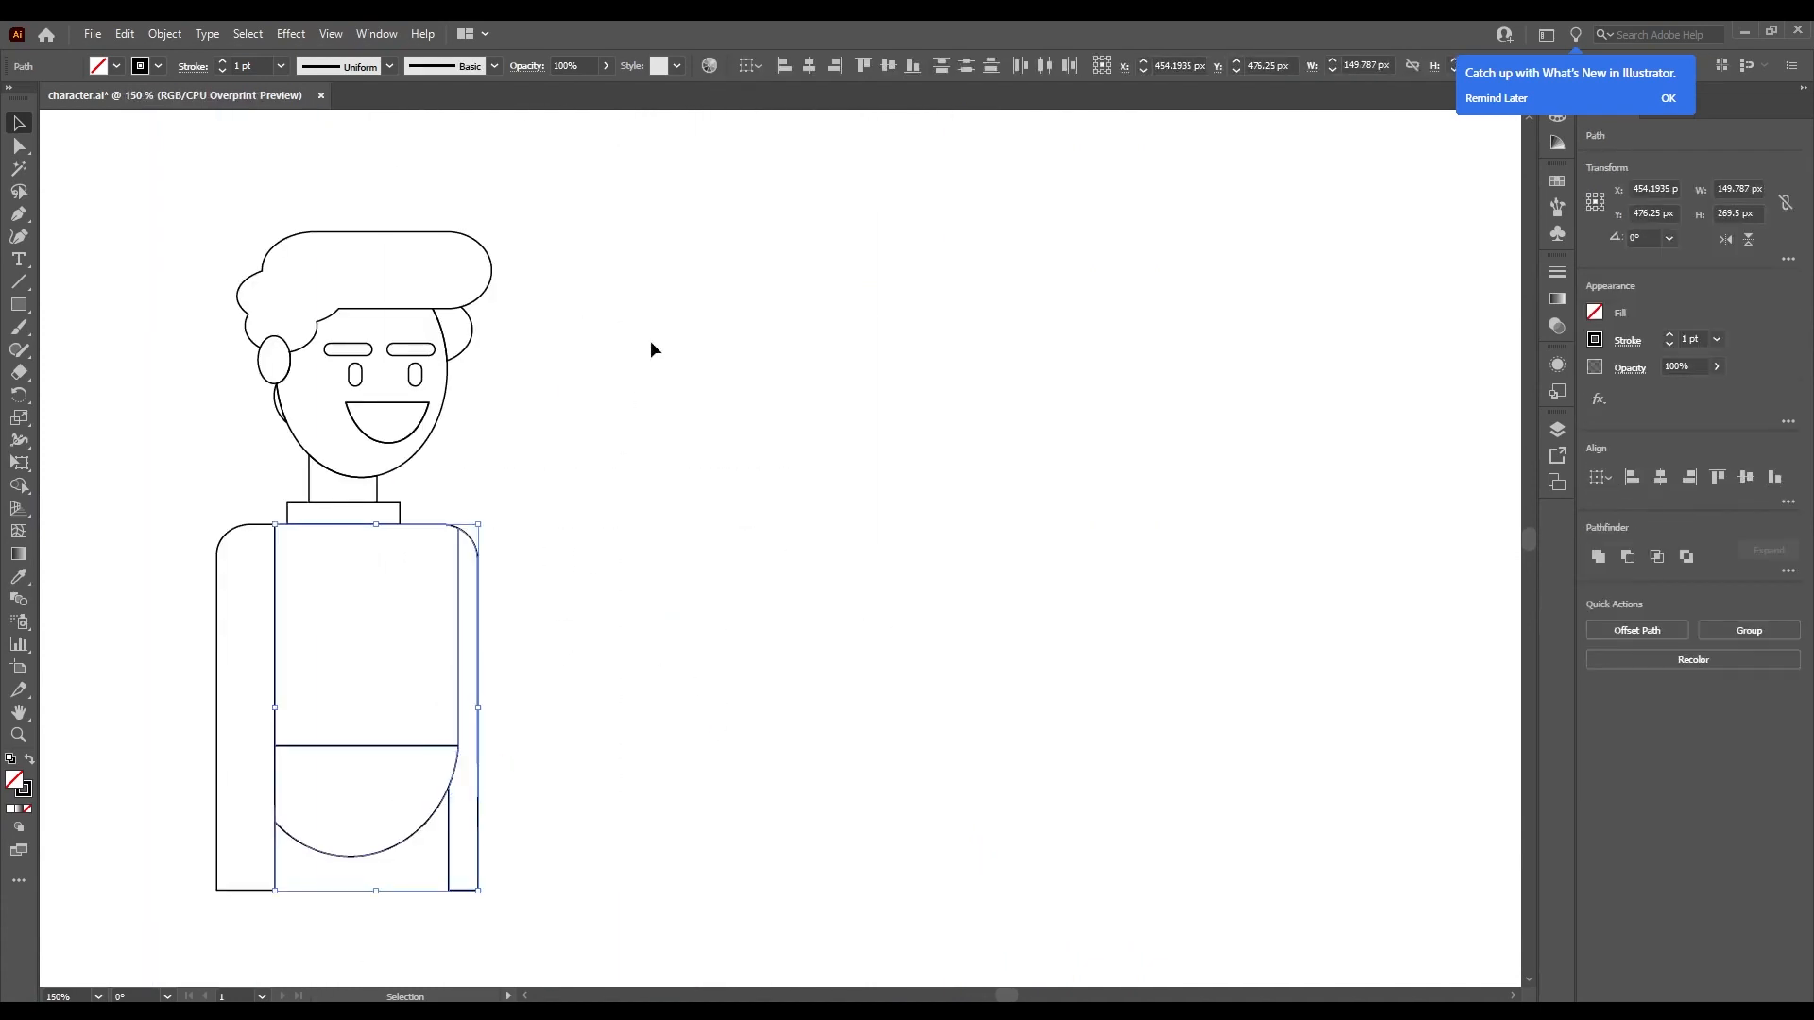
click(828, 69)
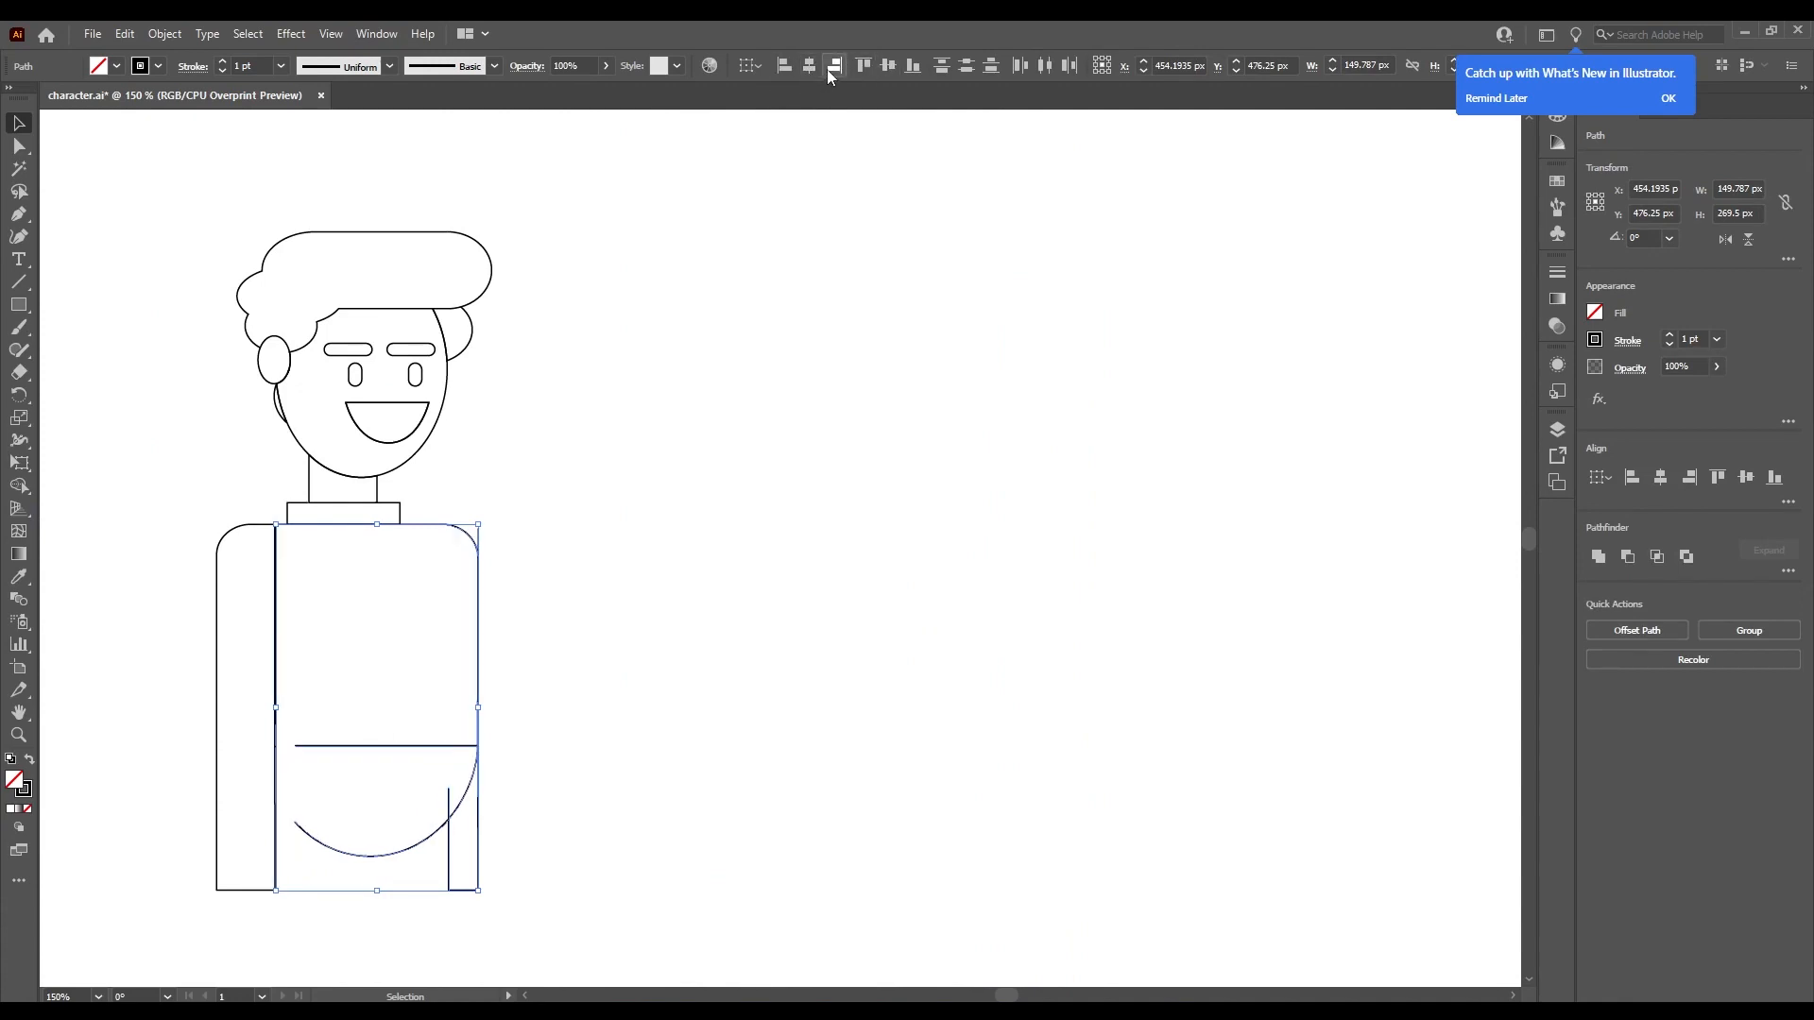
click(718, 442)
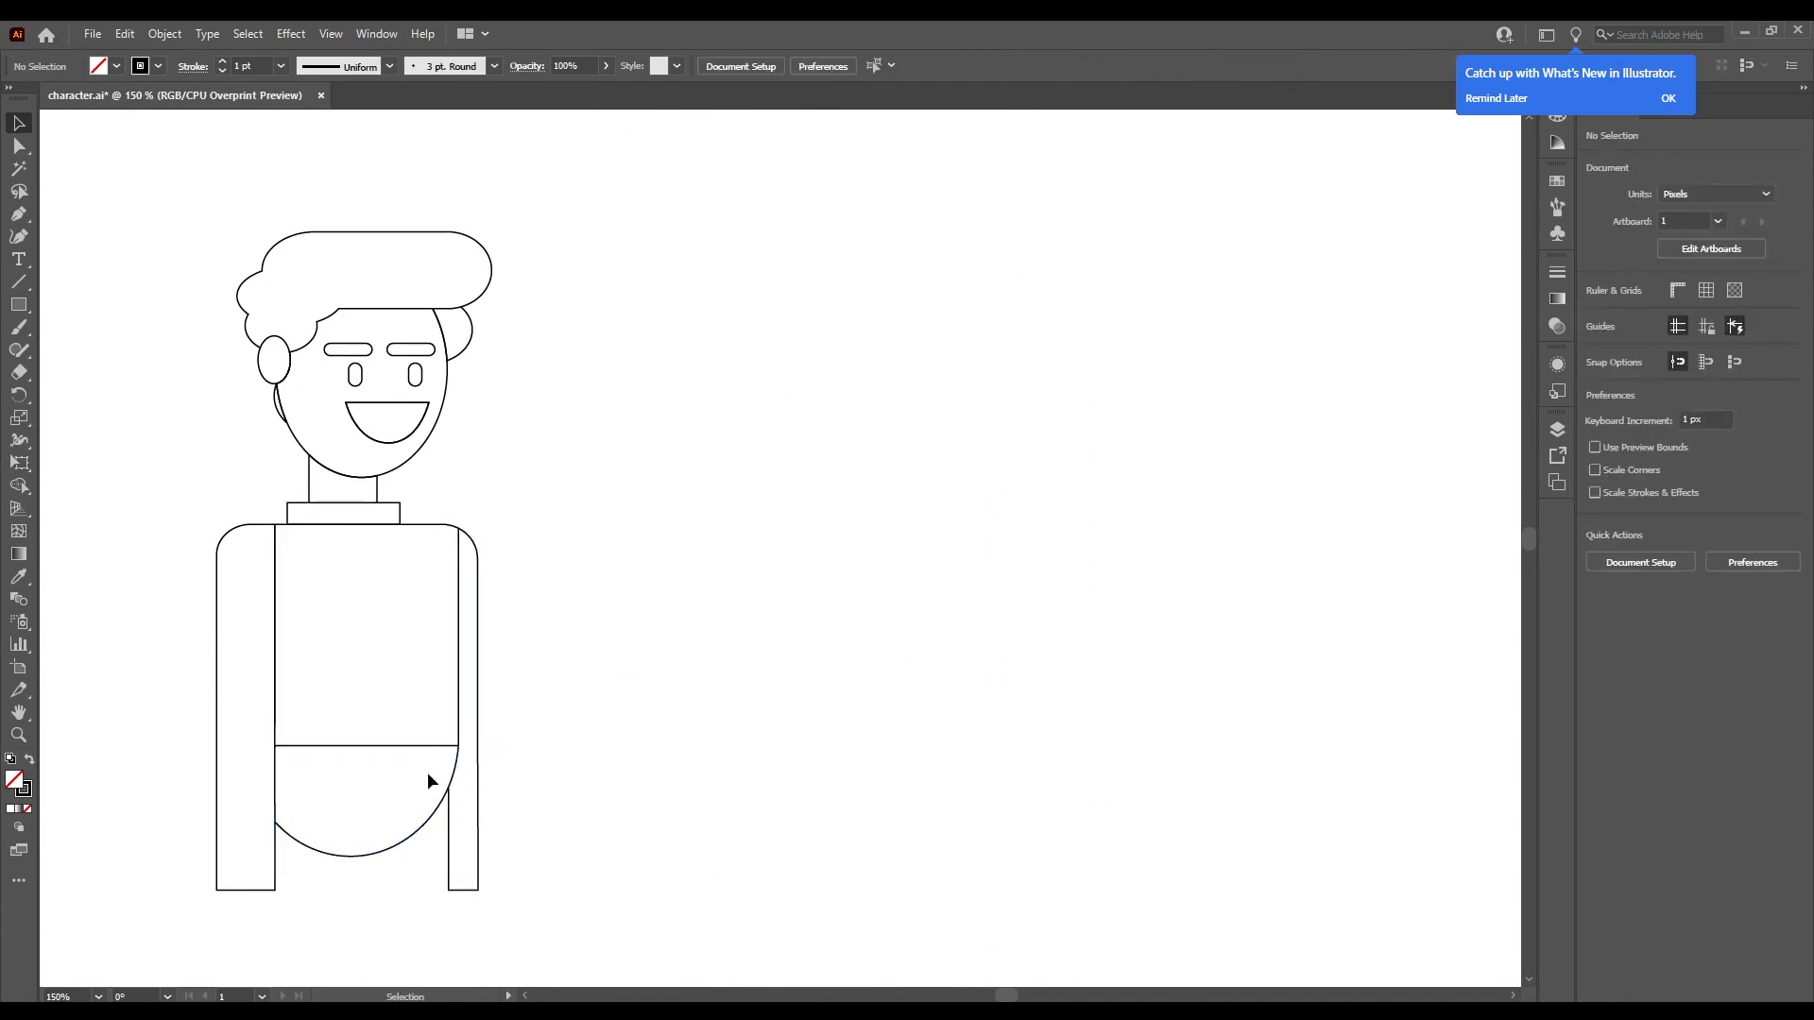
scroll(425, 767, down, 3)
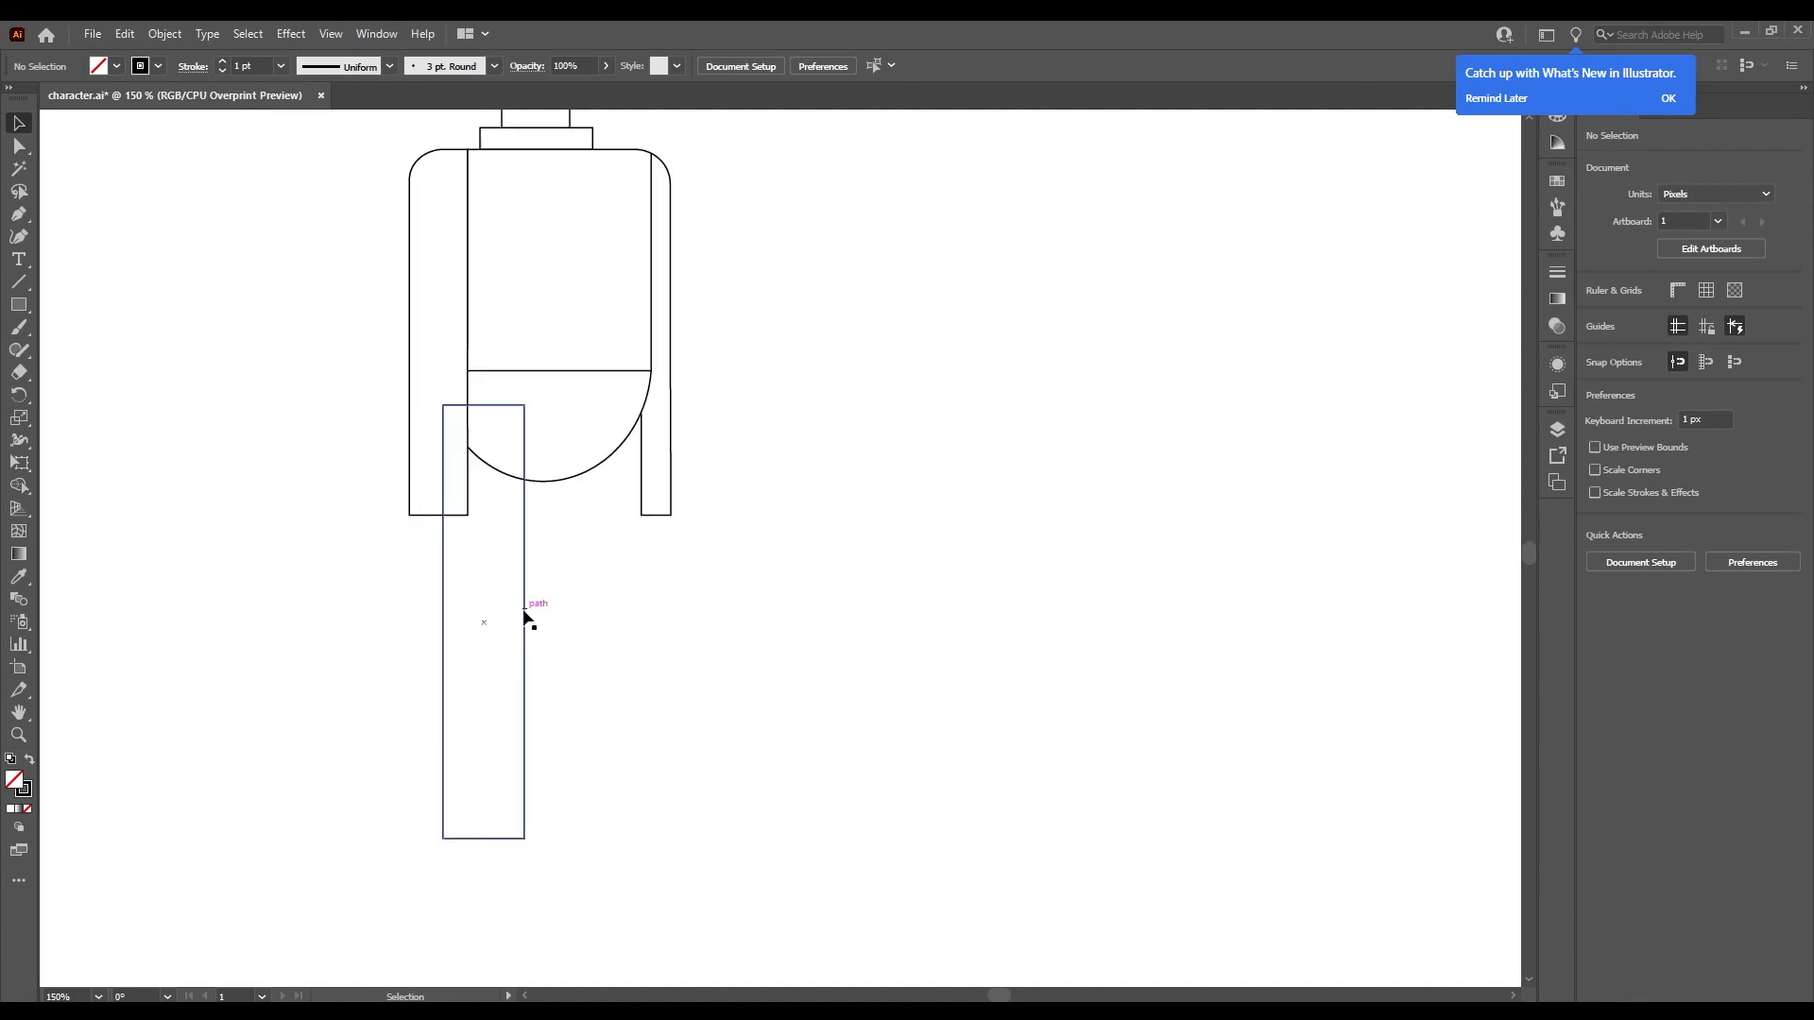
Try to place a copy of the leg rectangle beside it as the second leg.
click(526, 662)
drag(528, 680, 632, 675)
key(ctrl+z)
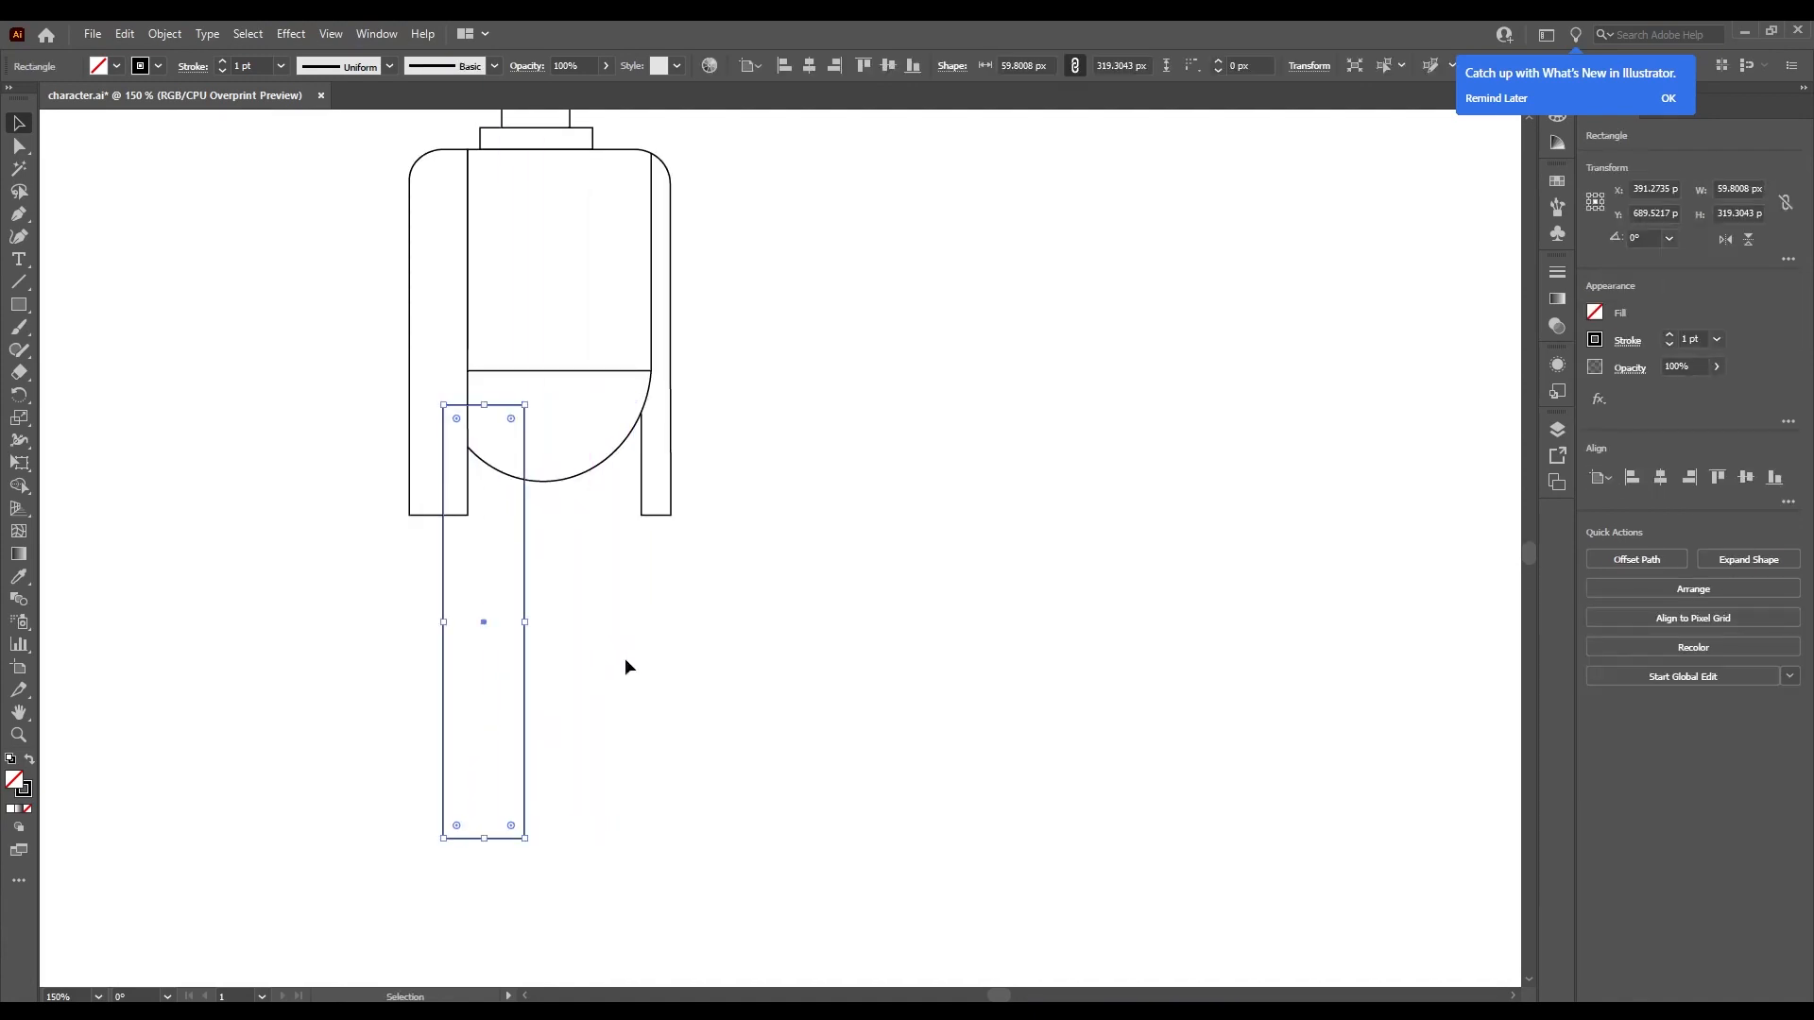
click(626, 665)
click(526, 717)
drag(527, 717, 645, 721)
key(ctrl+z)
Duplicate the leg rectangle horizontally to form the right leg, leaving a narrow gap between both legs.
click(604, 699)
drag(524, 652, 641, 652)
click(784, 633)
scroll(784, 642, down, 2)
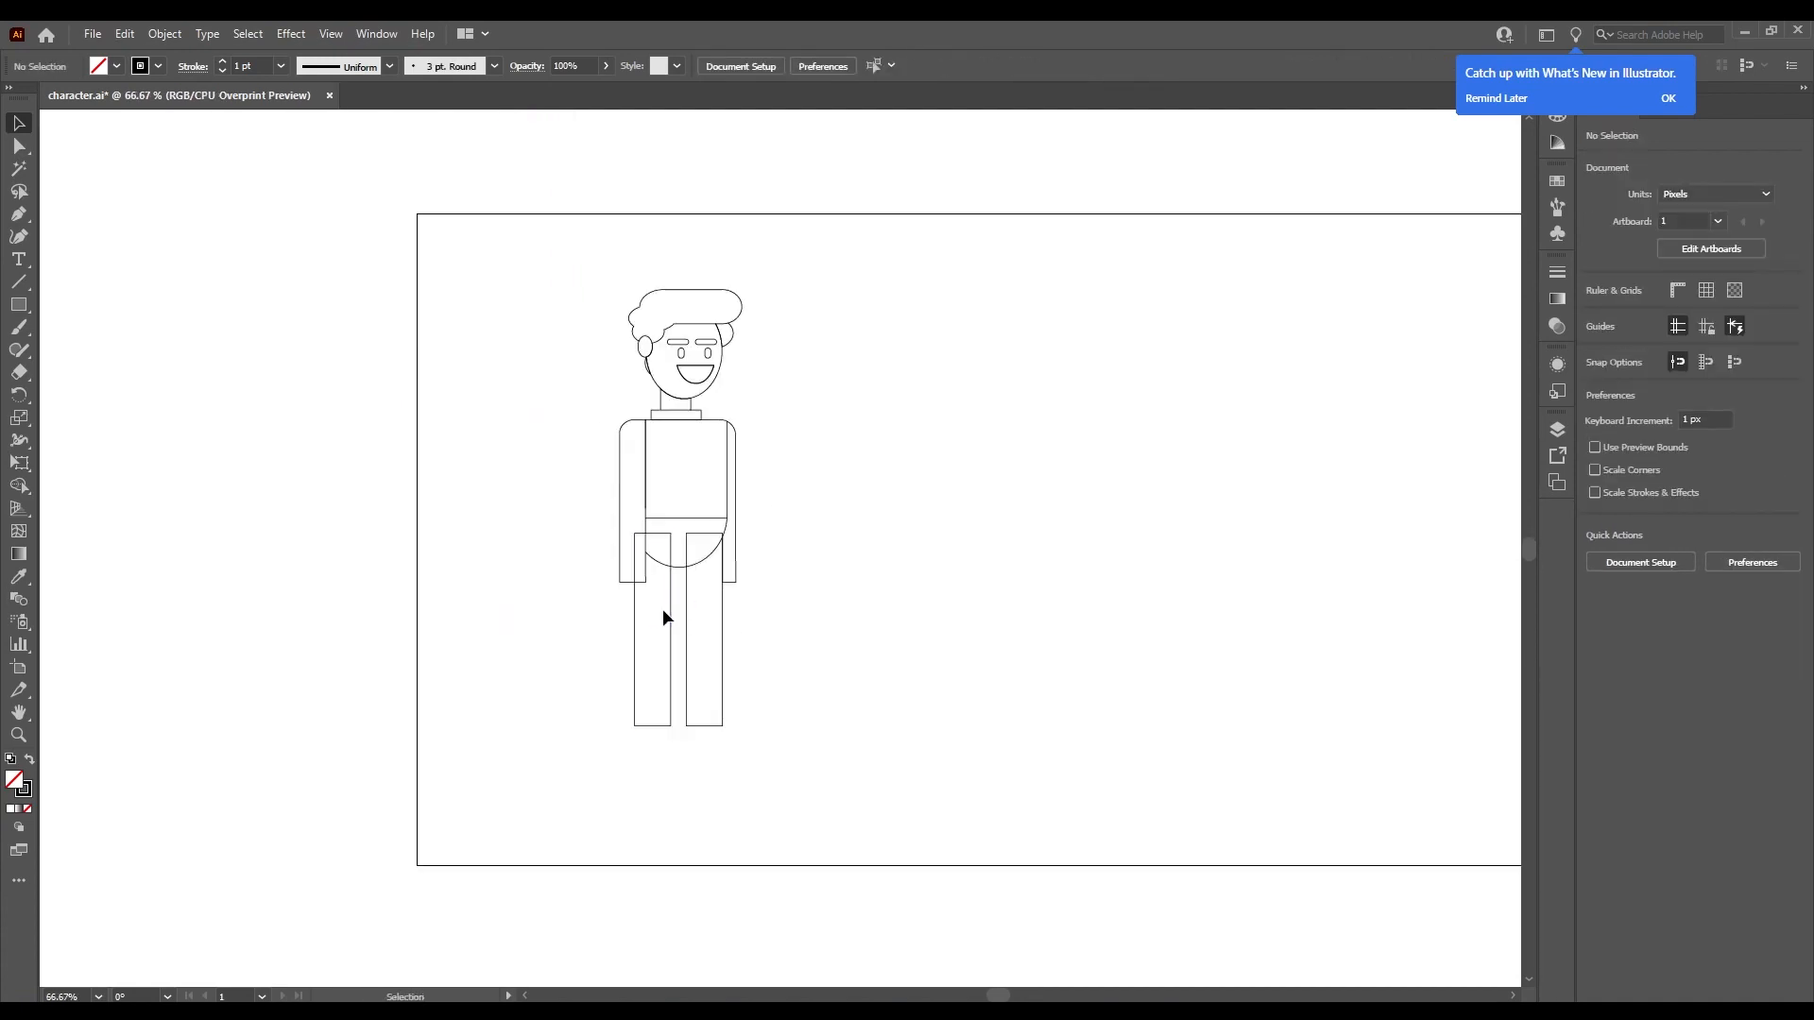
Select the arms, torso, lower body and legs, and merge the leg's overlap into the left arm with Shape Builder.
scroll(664, 614, up, 1)
drag(855, 445, 507, 721)
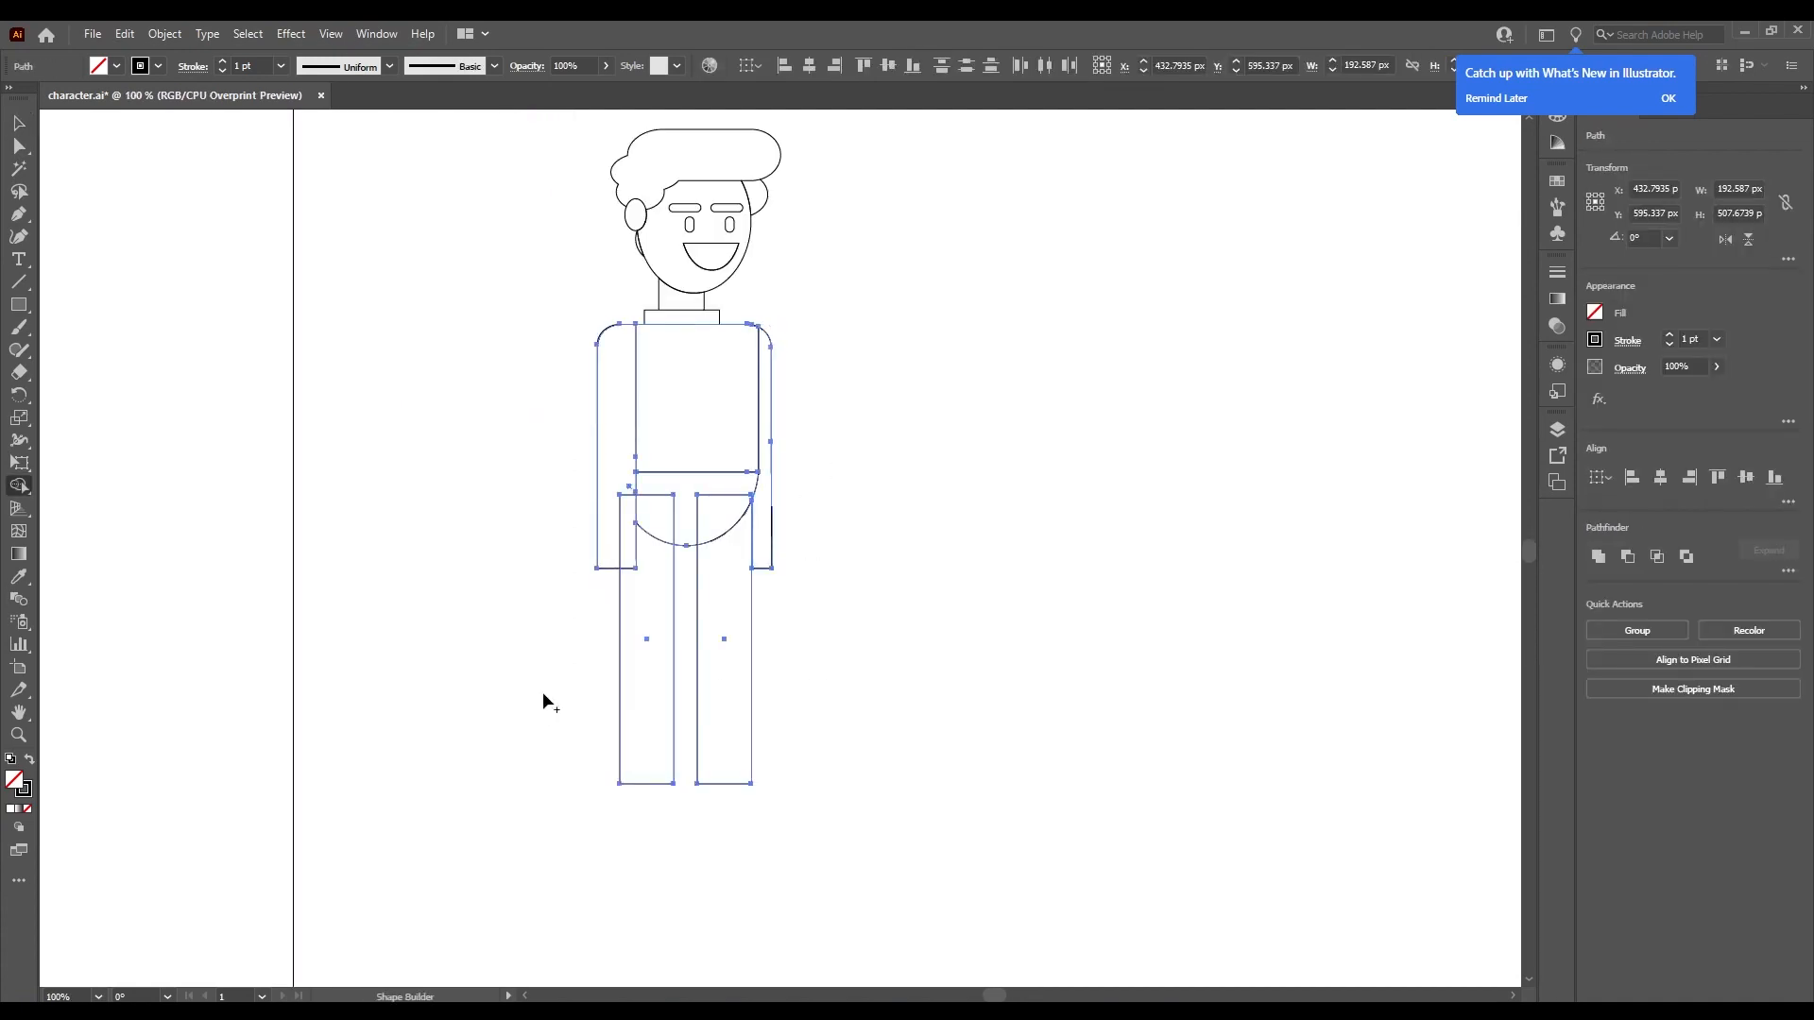
key(shift+m)
scroll(636, 599, up, 4)
mouse_move(549, 347)
mouse_down()
mouse_move(599, 393)
mouse_move(614, 378)
mouse_up()
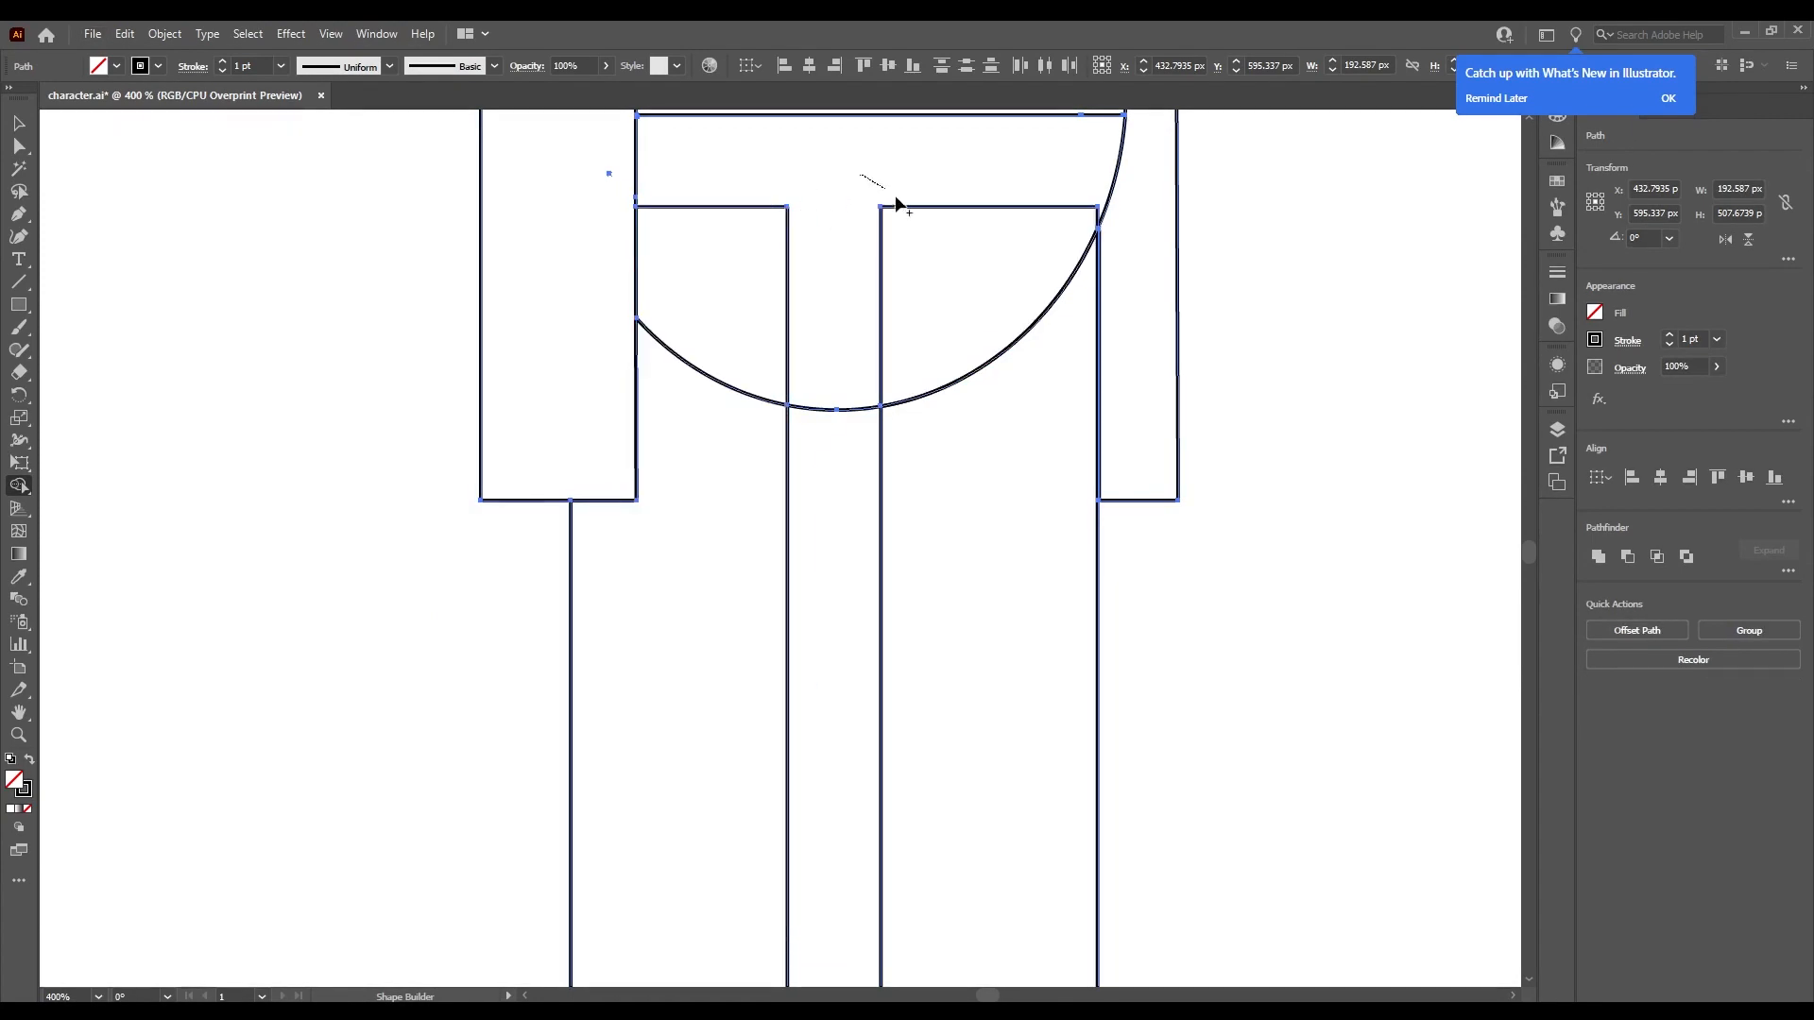
Remove the leg outlines that overlap the rounded hip shape using the Shape Builder tool.
alt+click(790, 267)
key(ctrl+z)
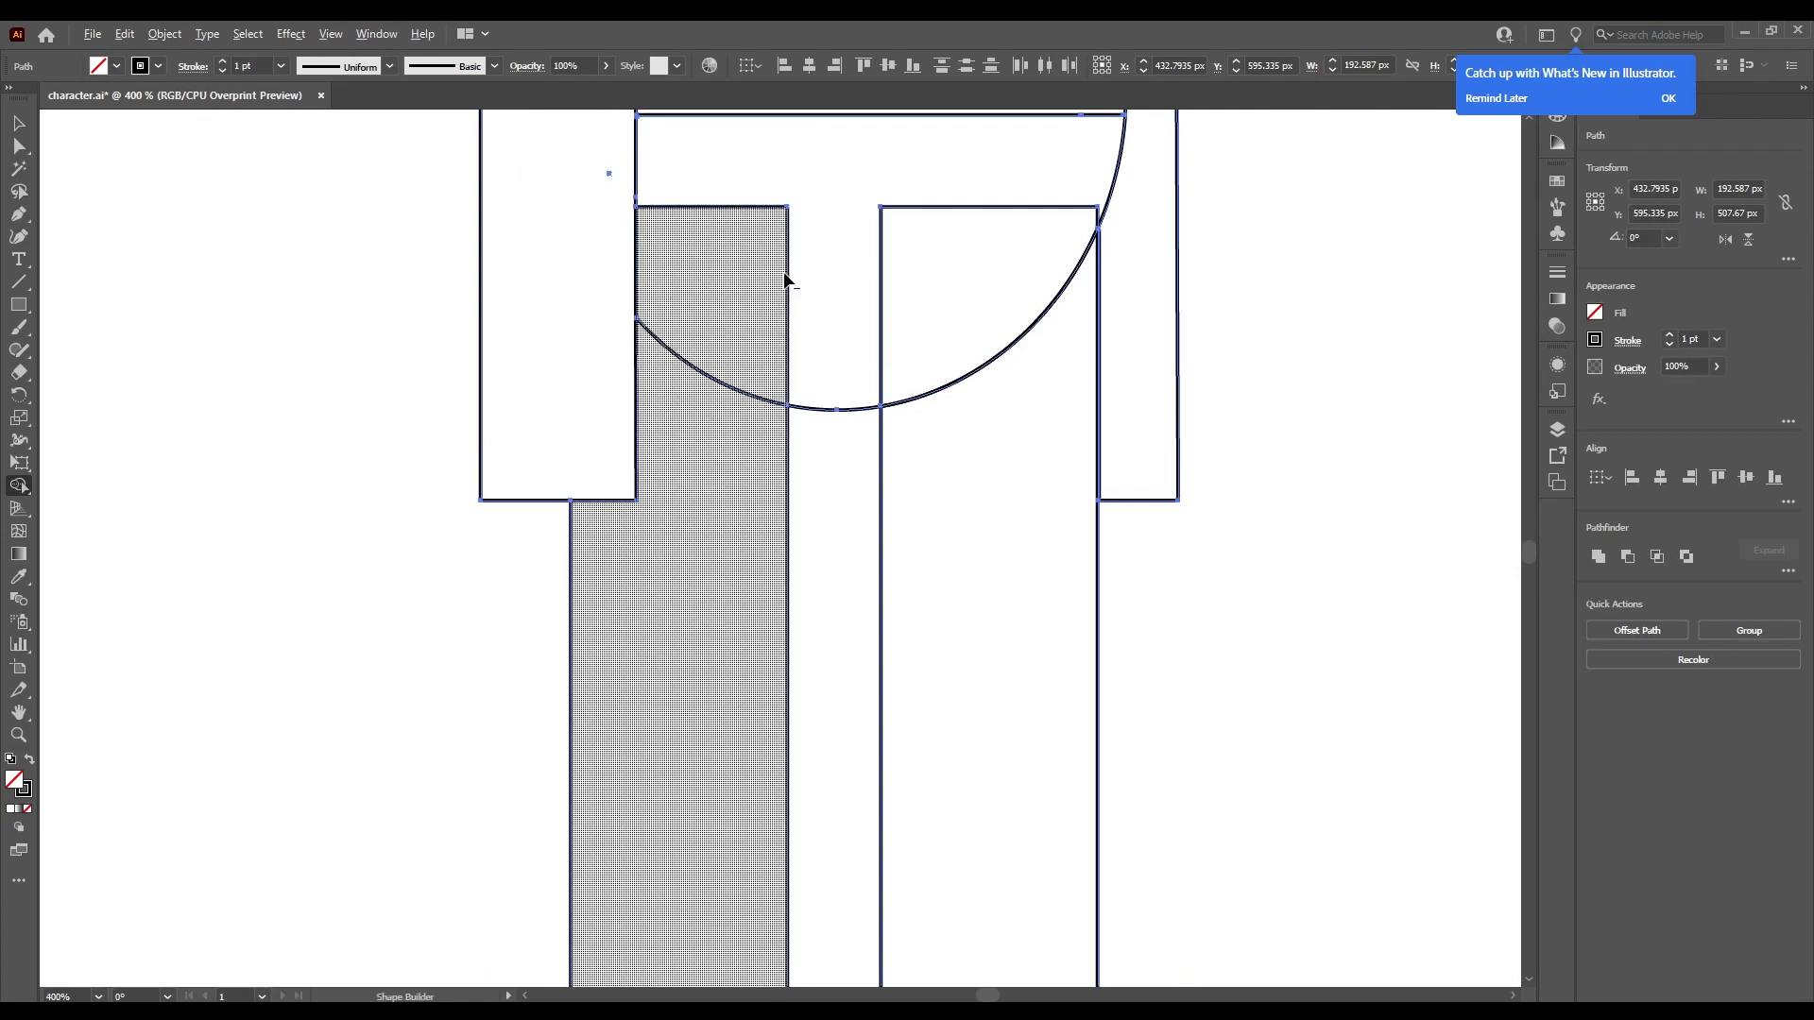
alt+click(791, 274)
key(ctrl+z)
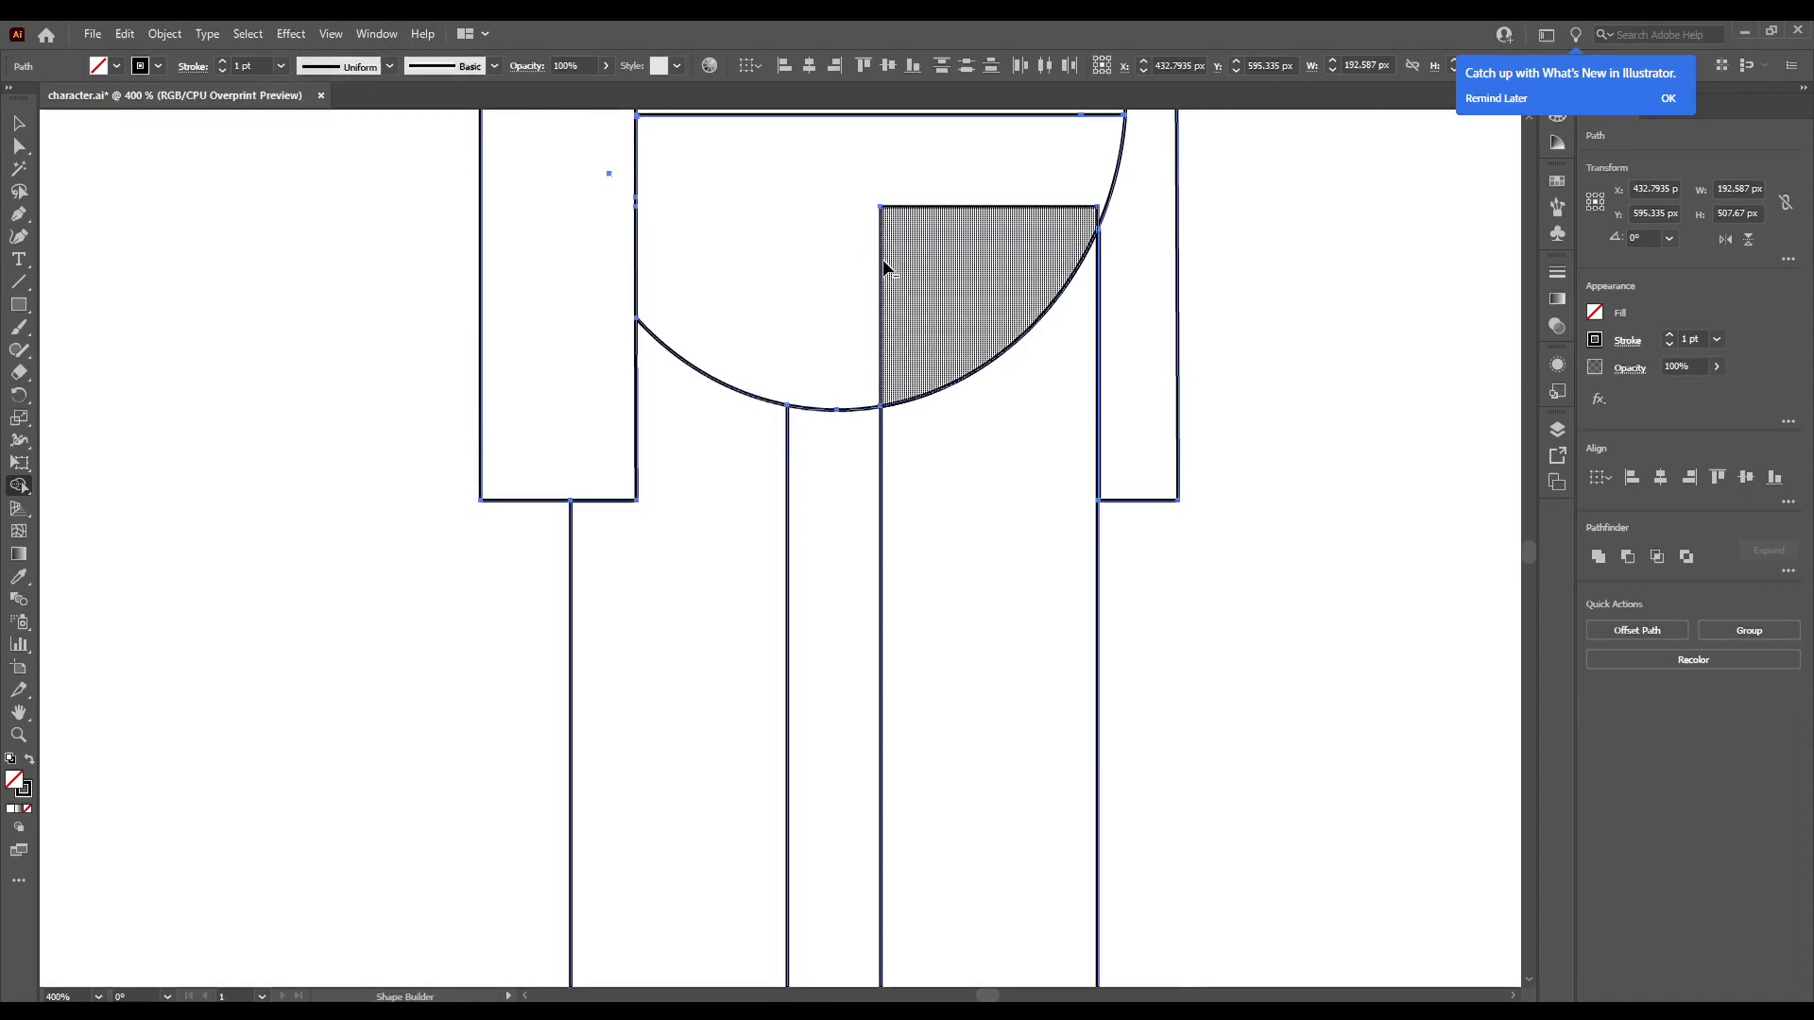
alt+click(886, 266)
scroll(1012, 335, down, 5)
key(v)
click(1124, 473)
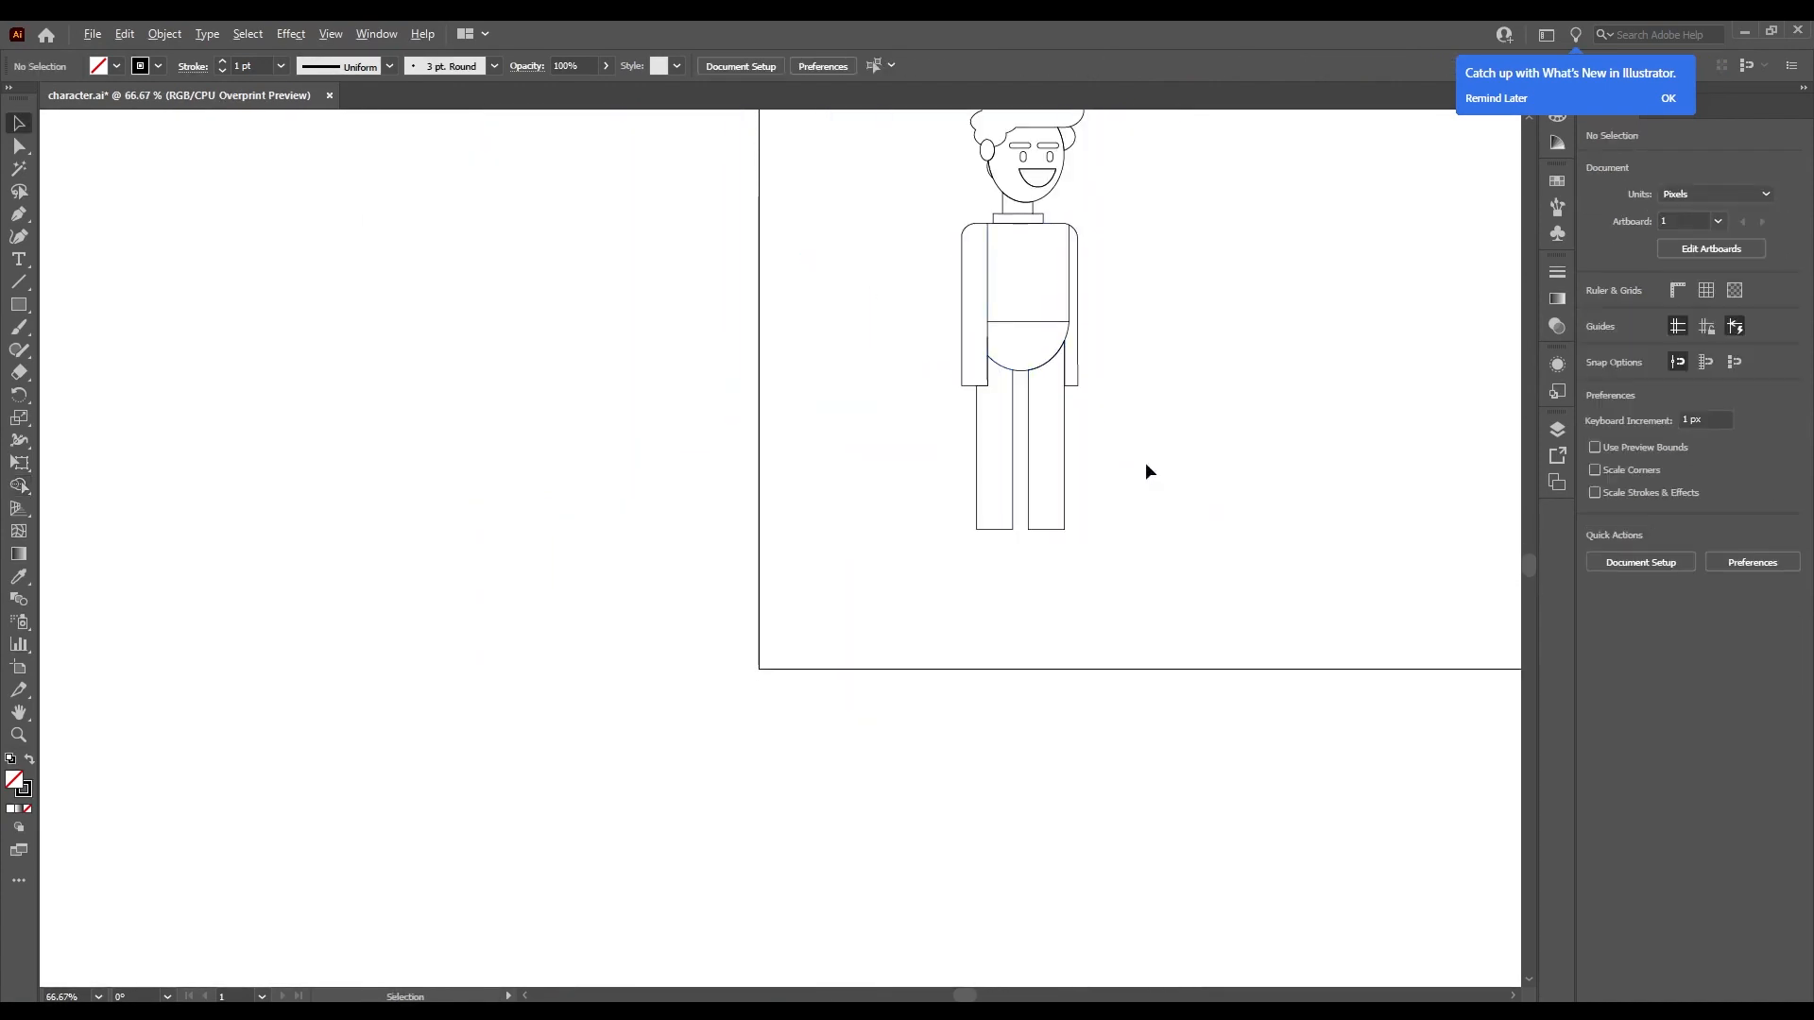
Draw a straight horizontal ground line about 360 px long just below both legs with the Pen tool.
scroll(1139, 421, down, 1)
scroll(1128, 377, up, 3)
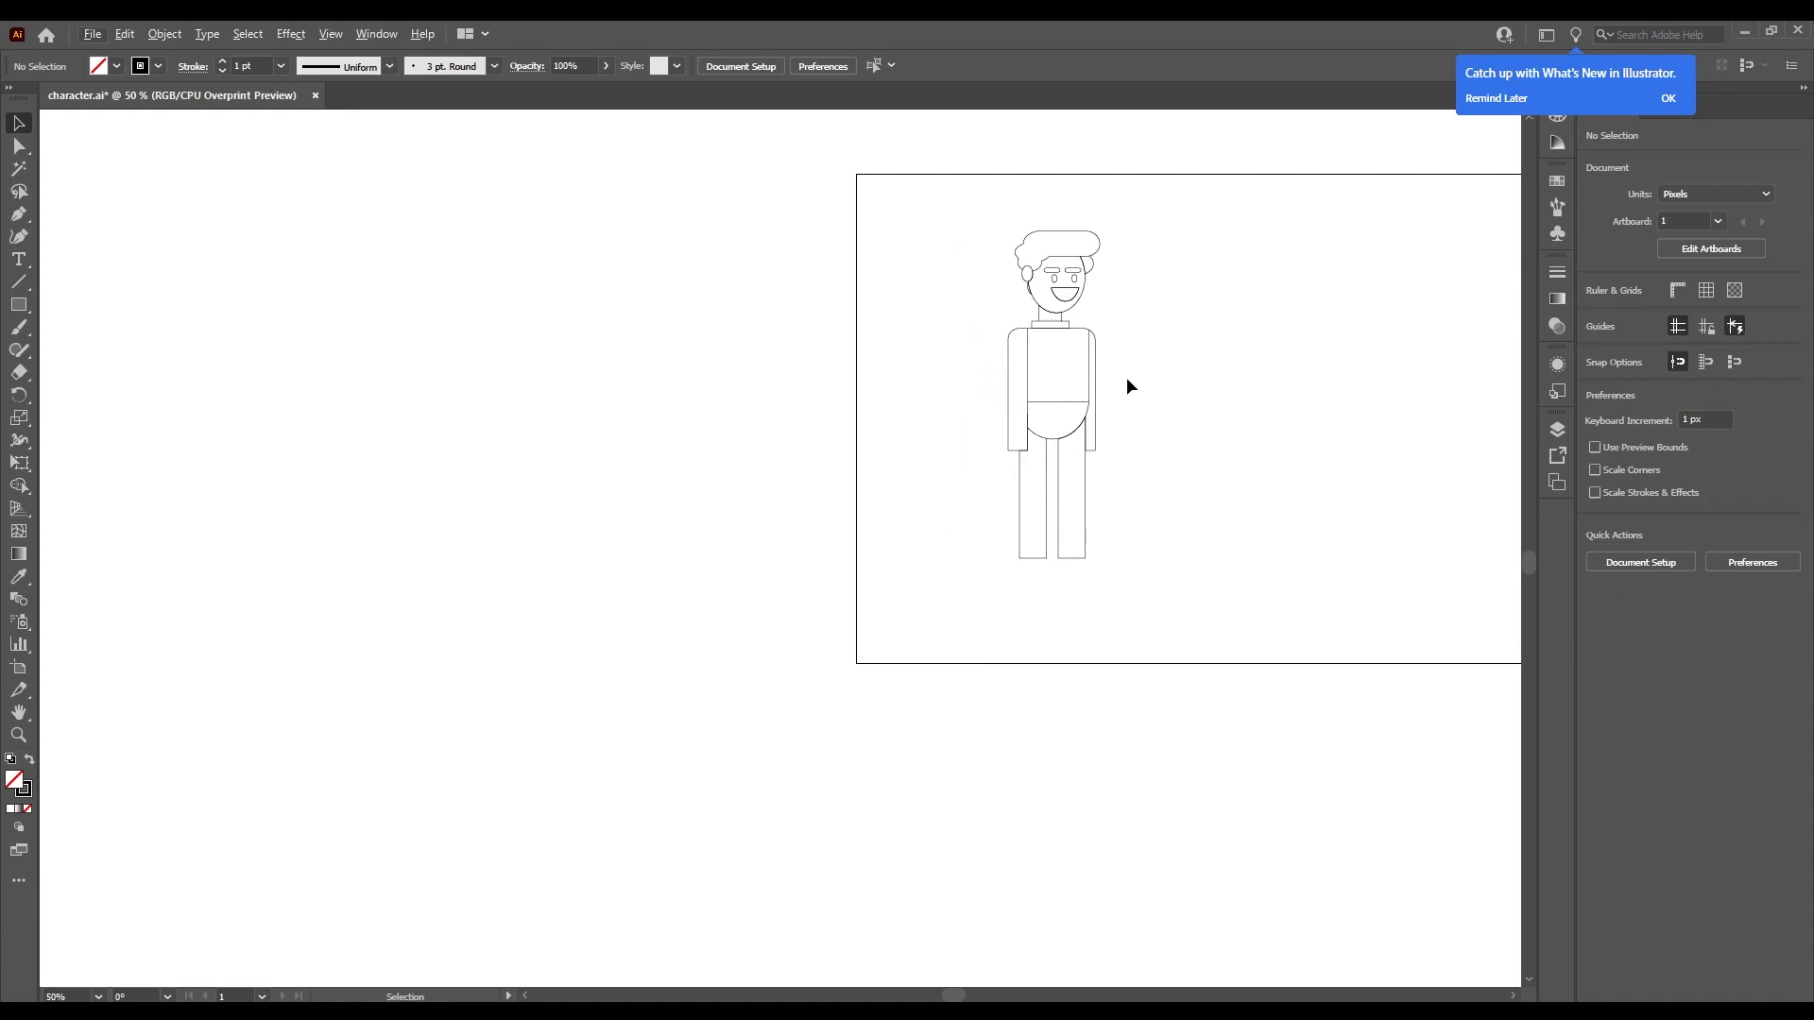
scroll(1117, 401, down, 4)
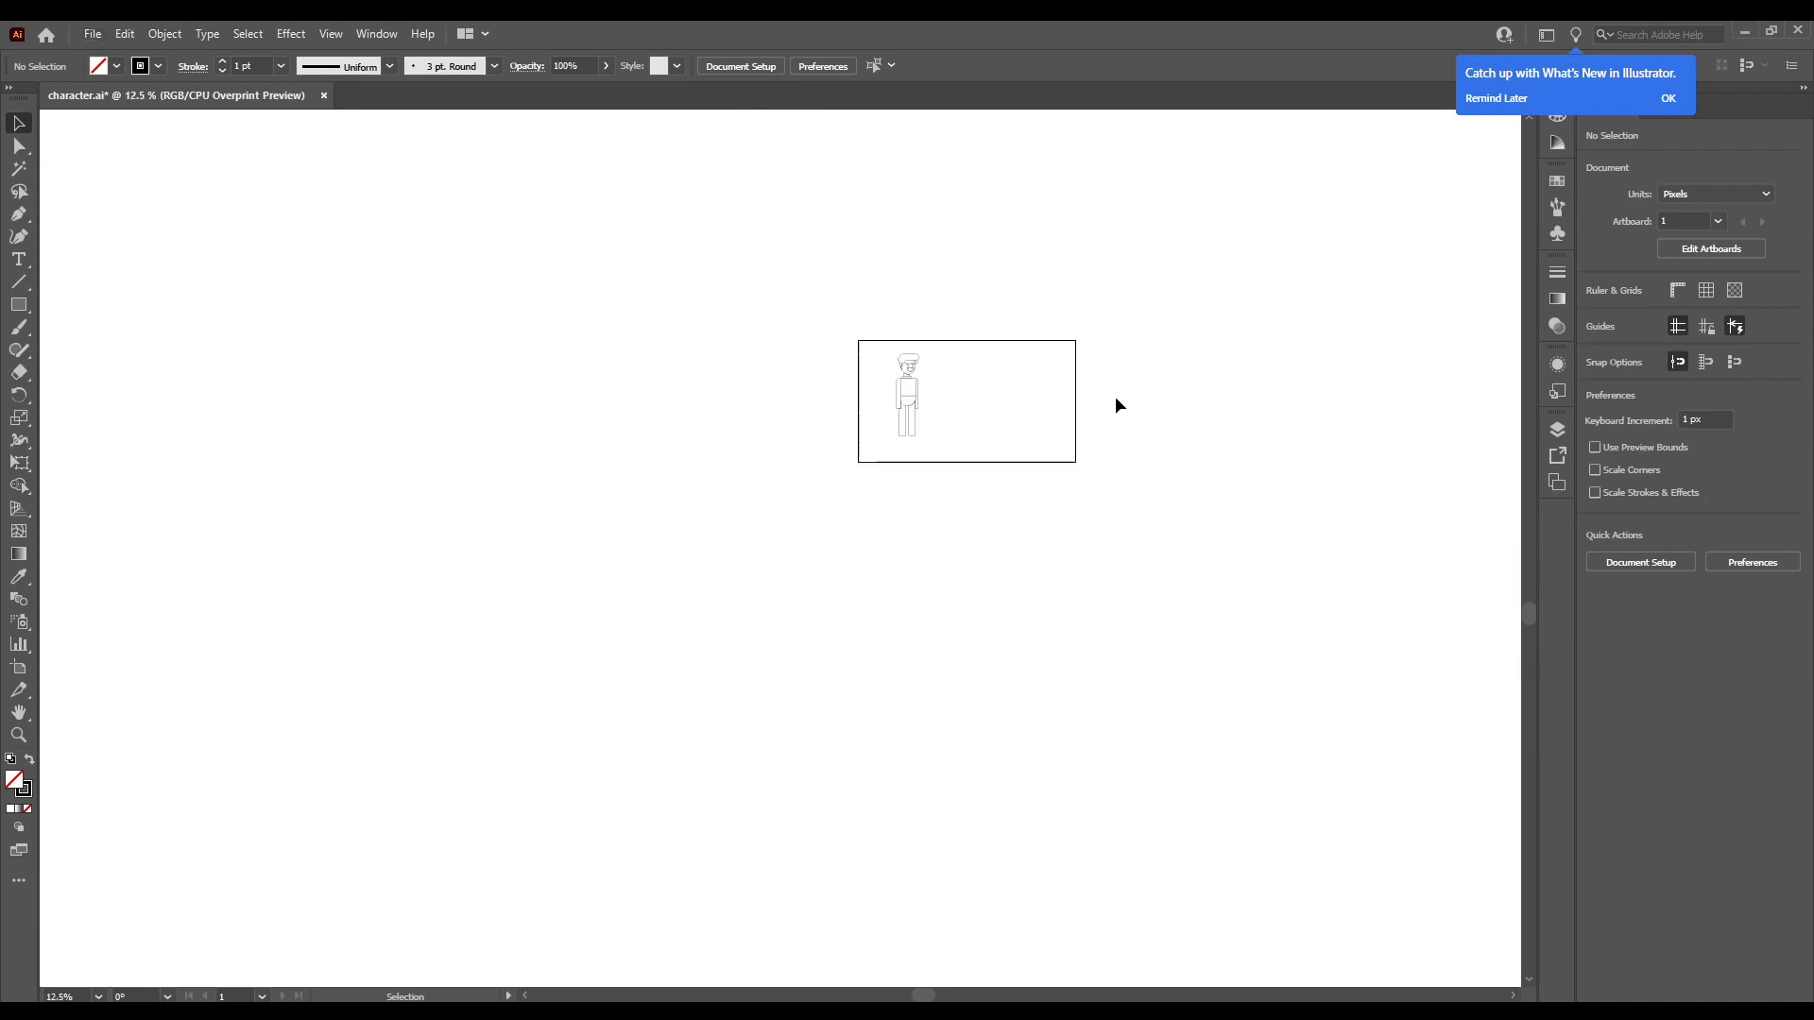
scroll(851, 376, up, 1)
scroll(1141, 428, up, 3)
scroll(1142, 430, up, 3)
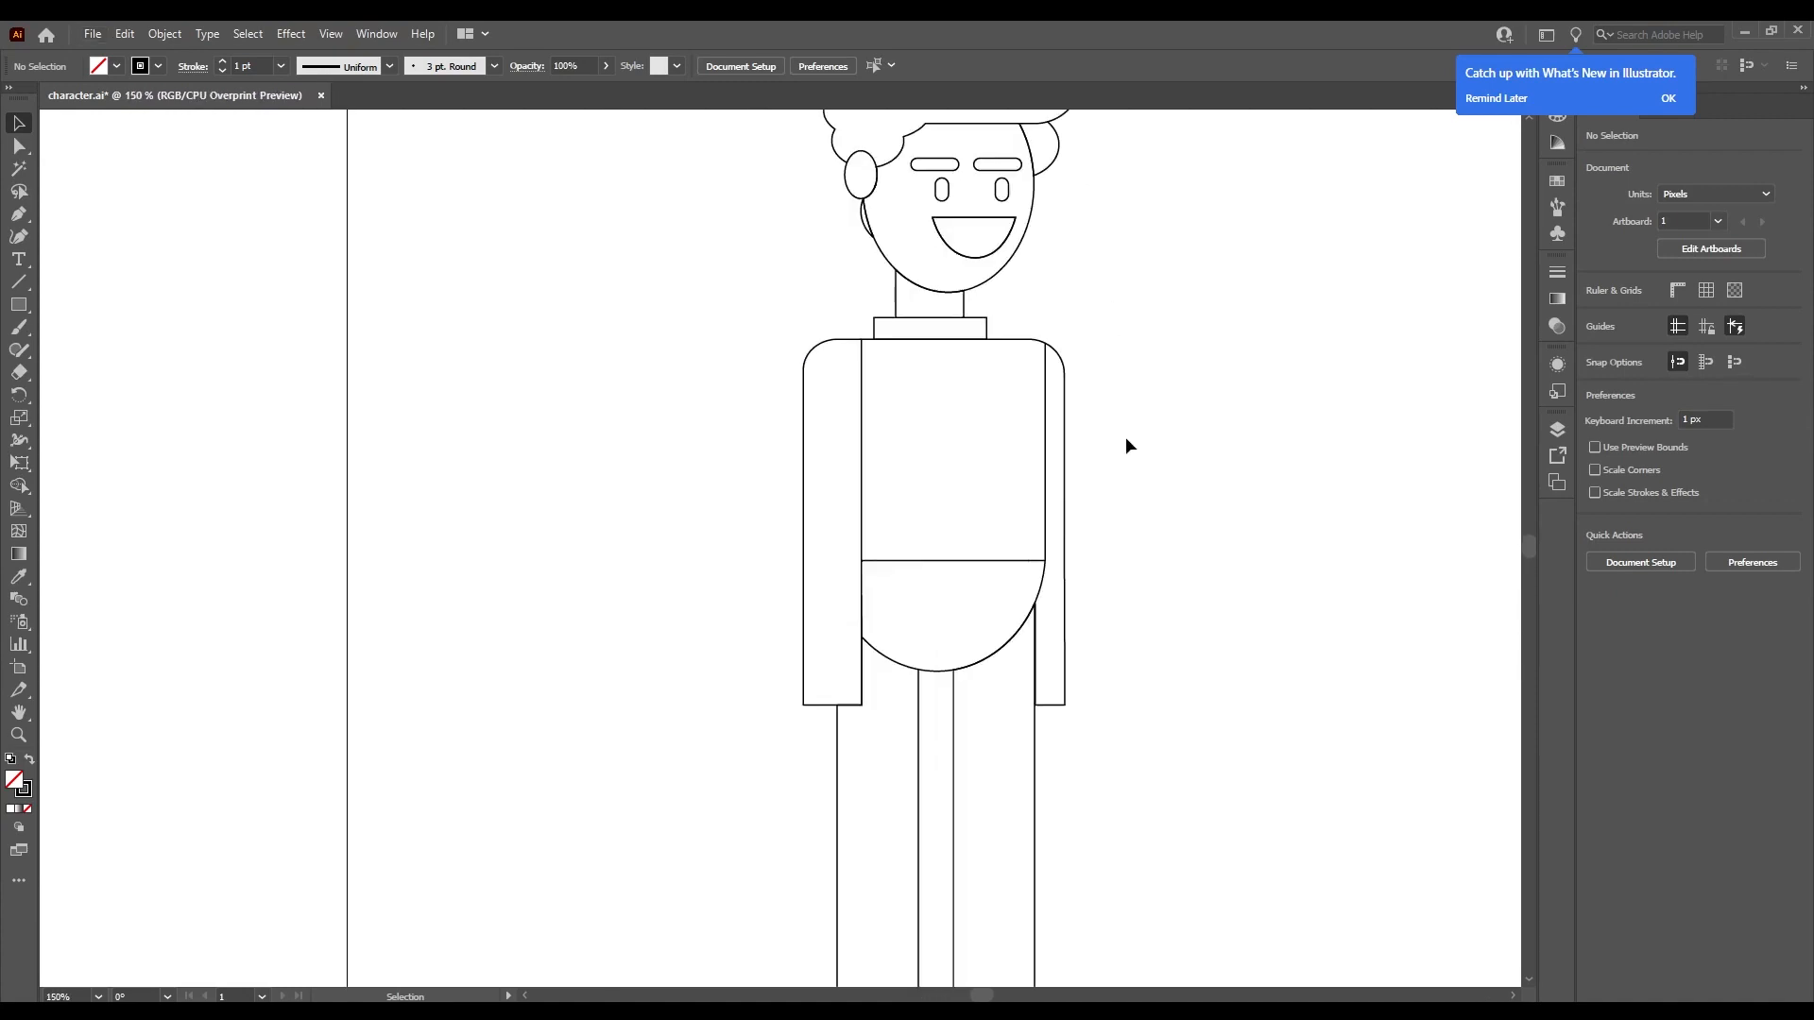
scroll(1125, 439, down, 2)
scroll(1011, 661, up, 3)
key(p)
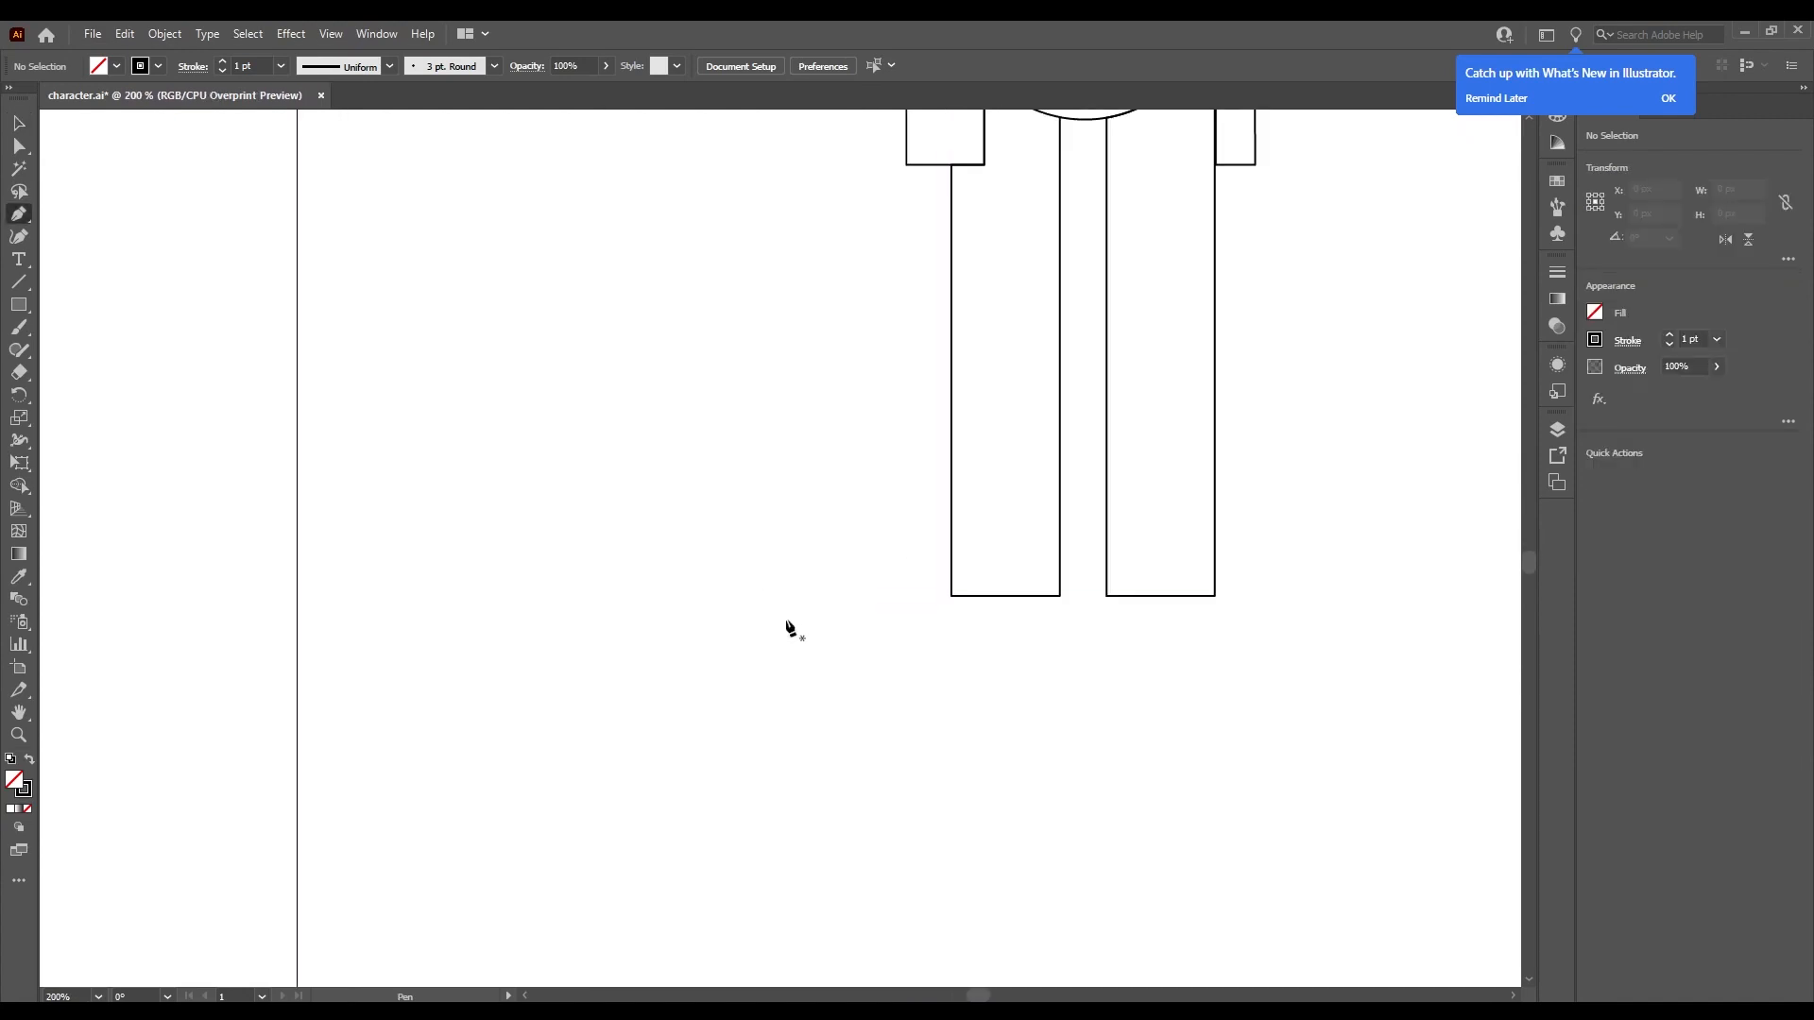
click(826, 602)
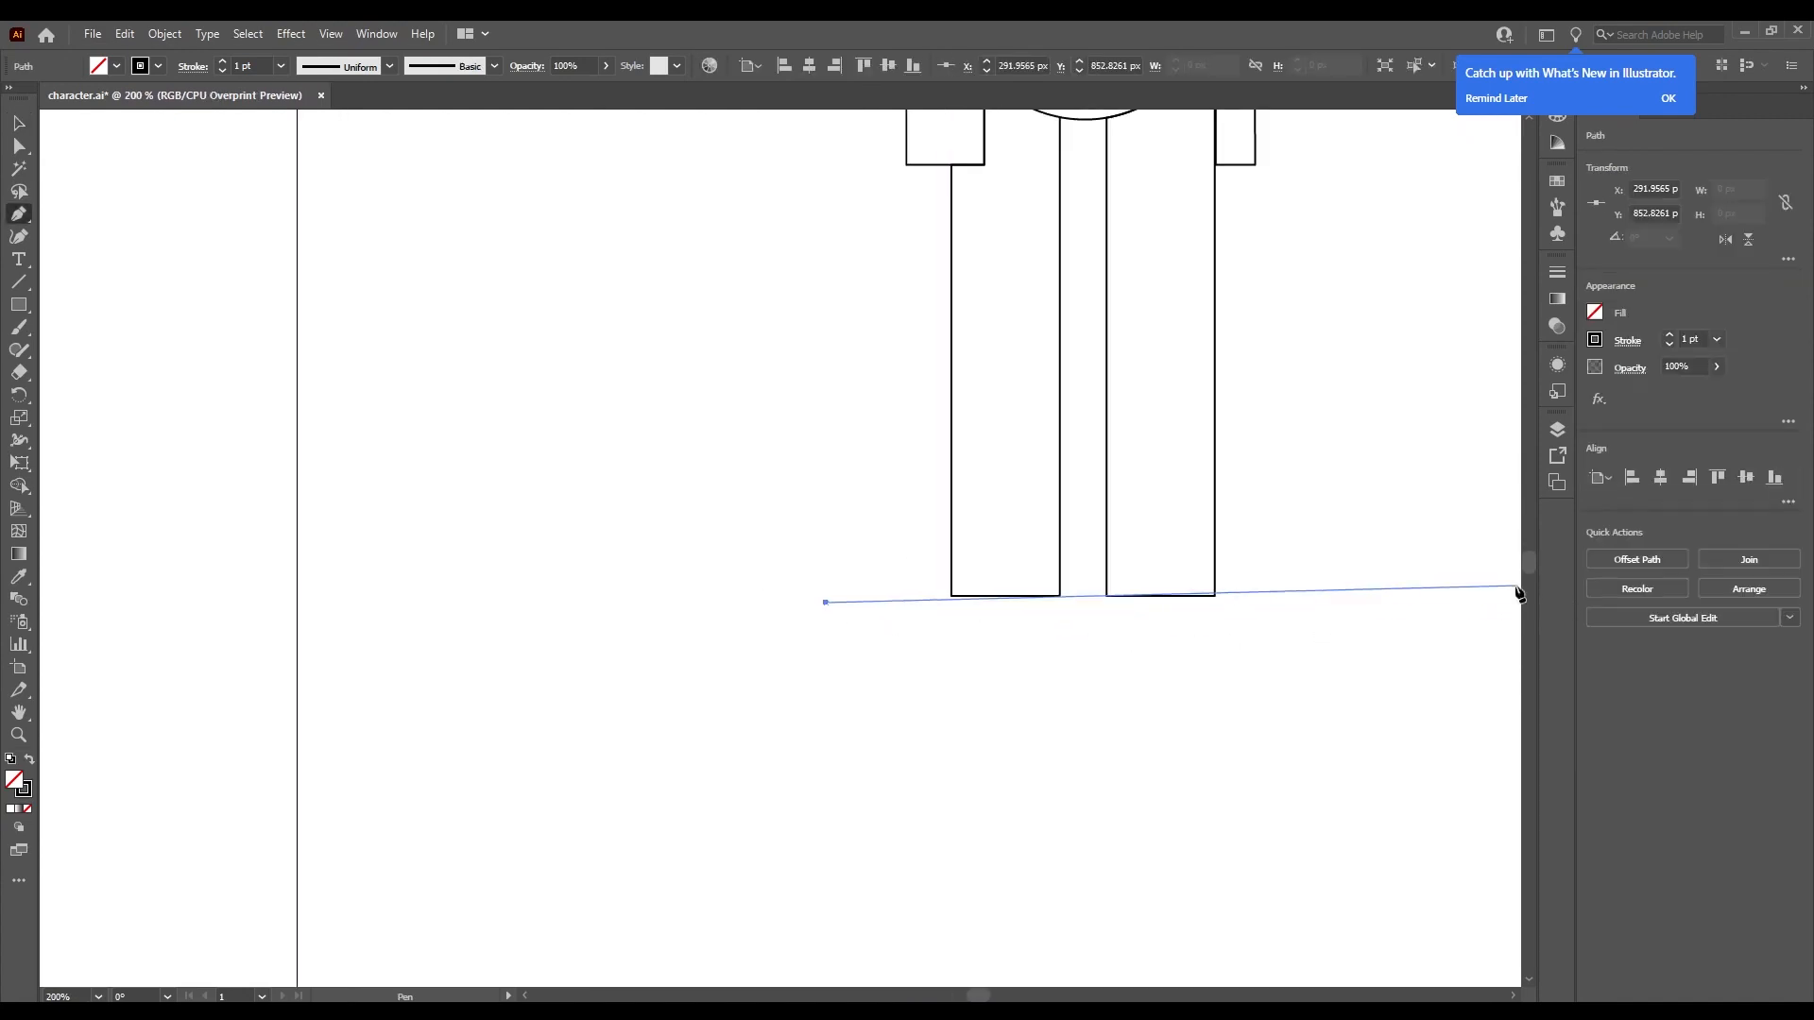
click(1478, 603)
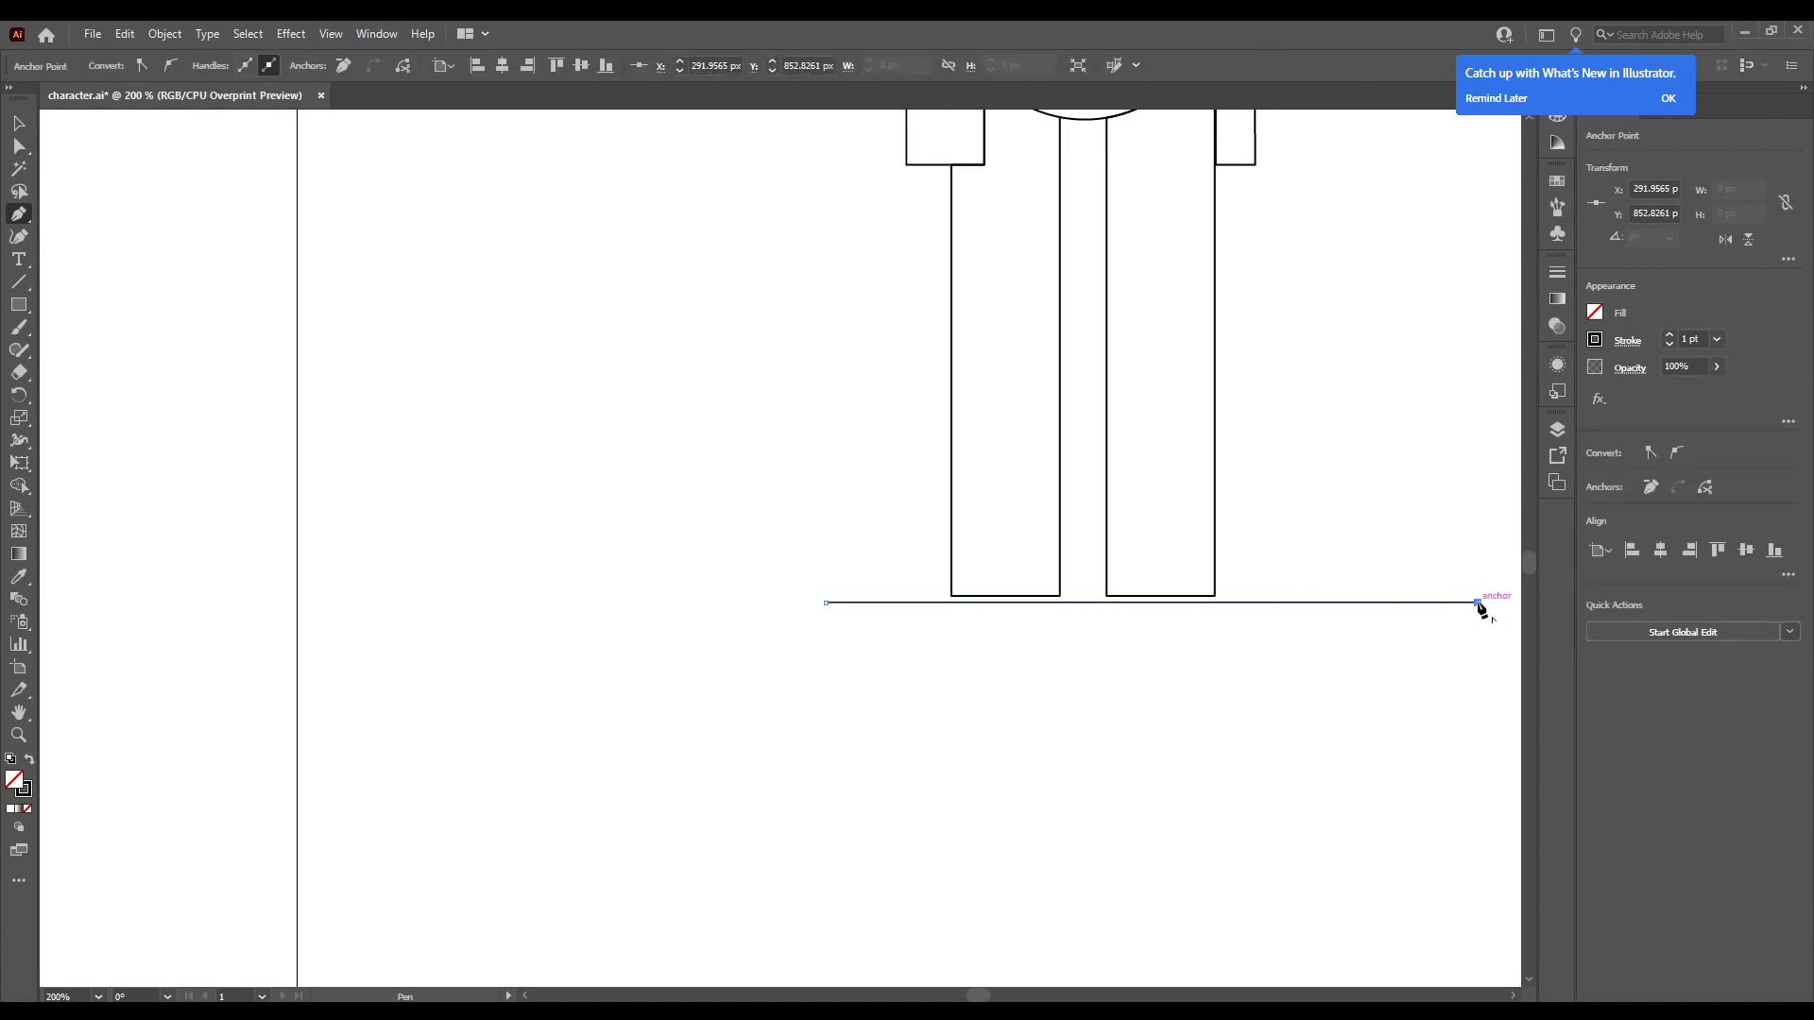
key(v)
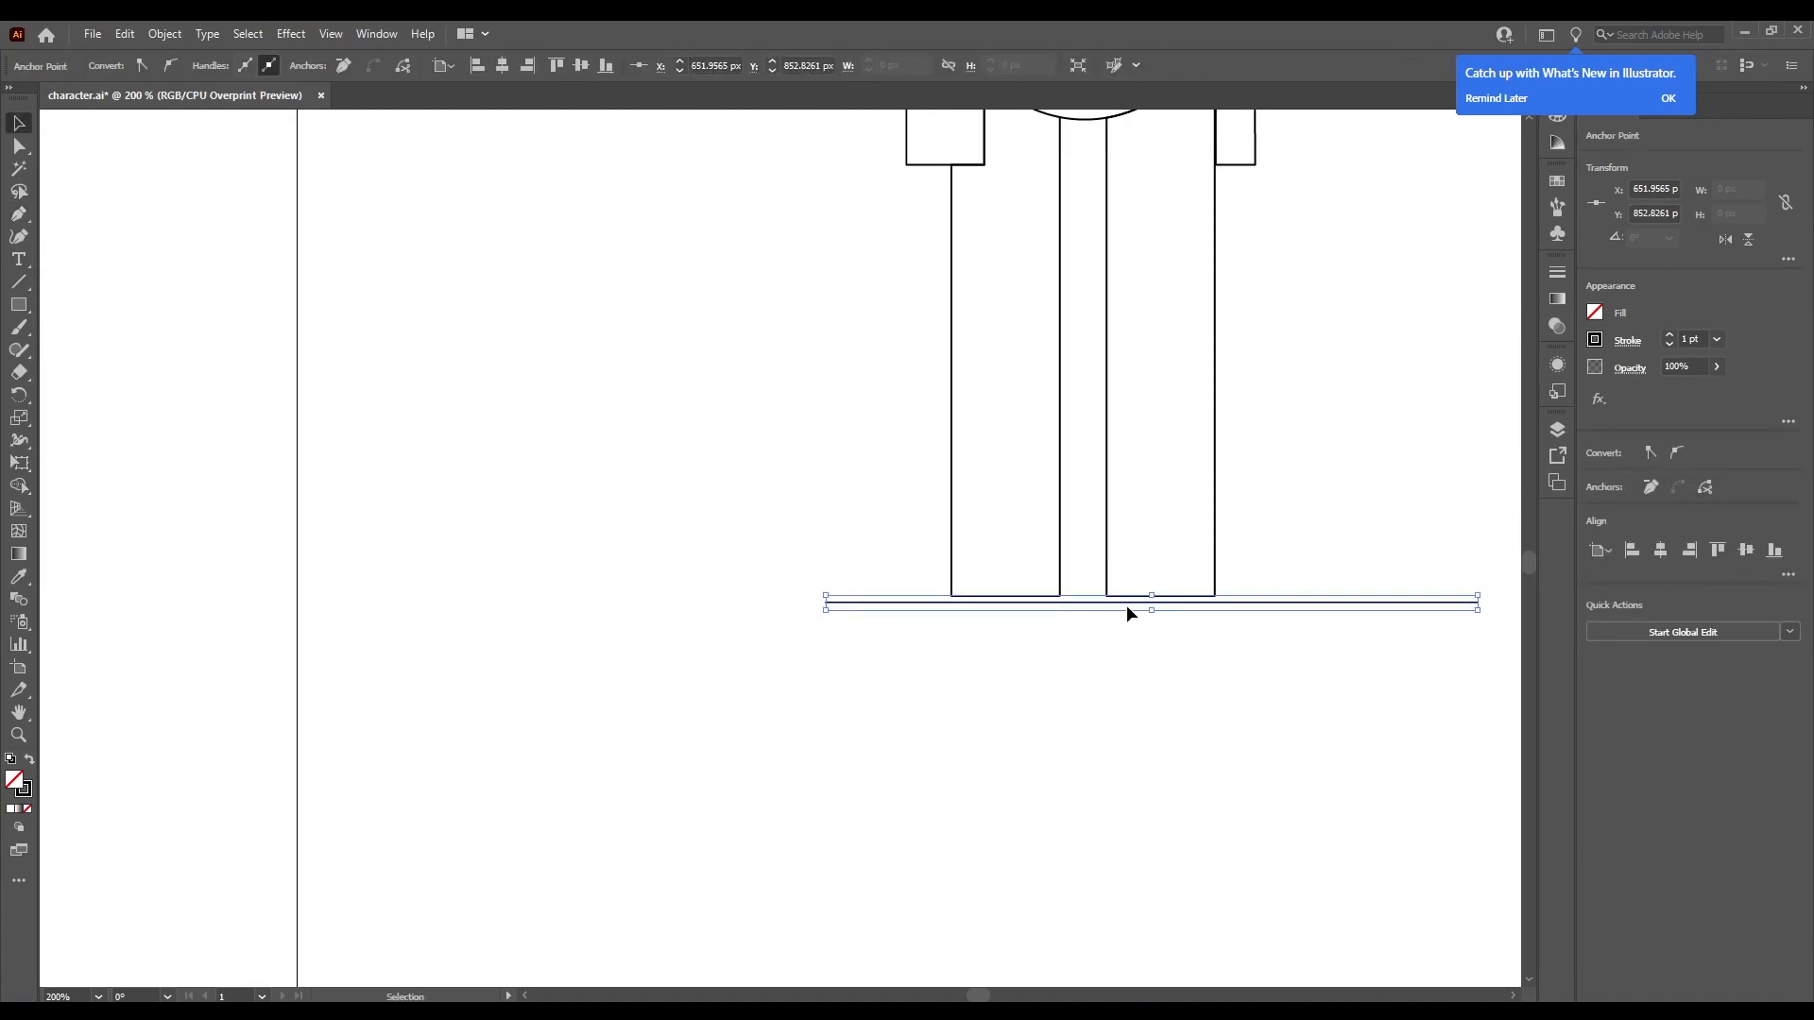
click(599, 465)
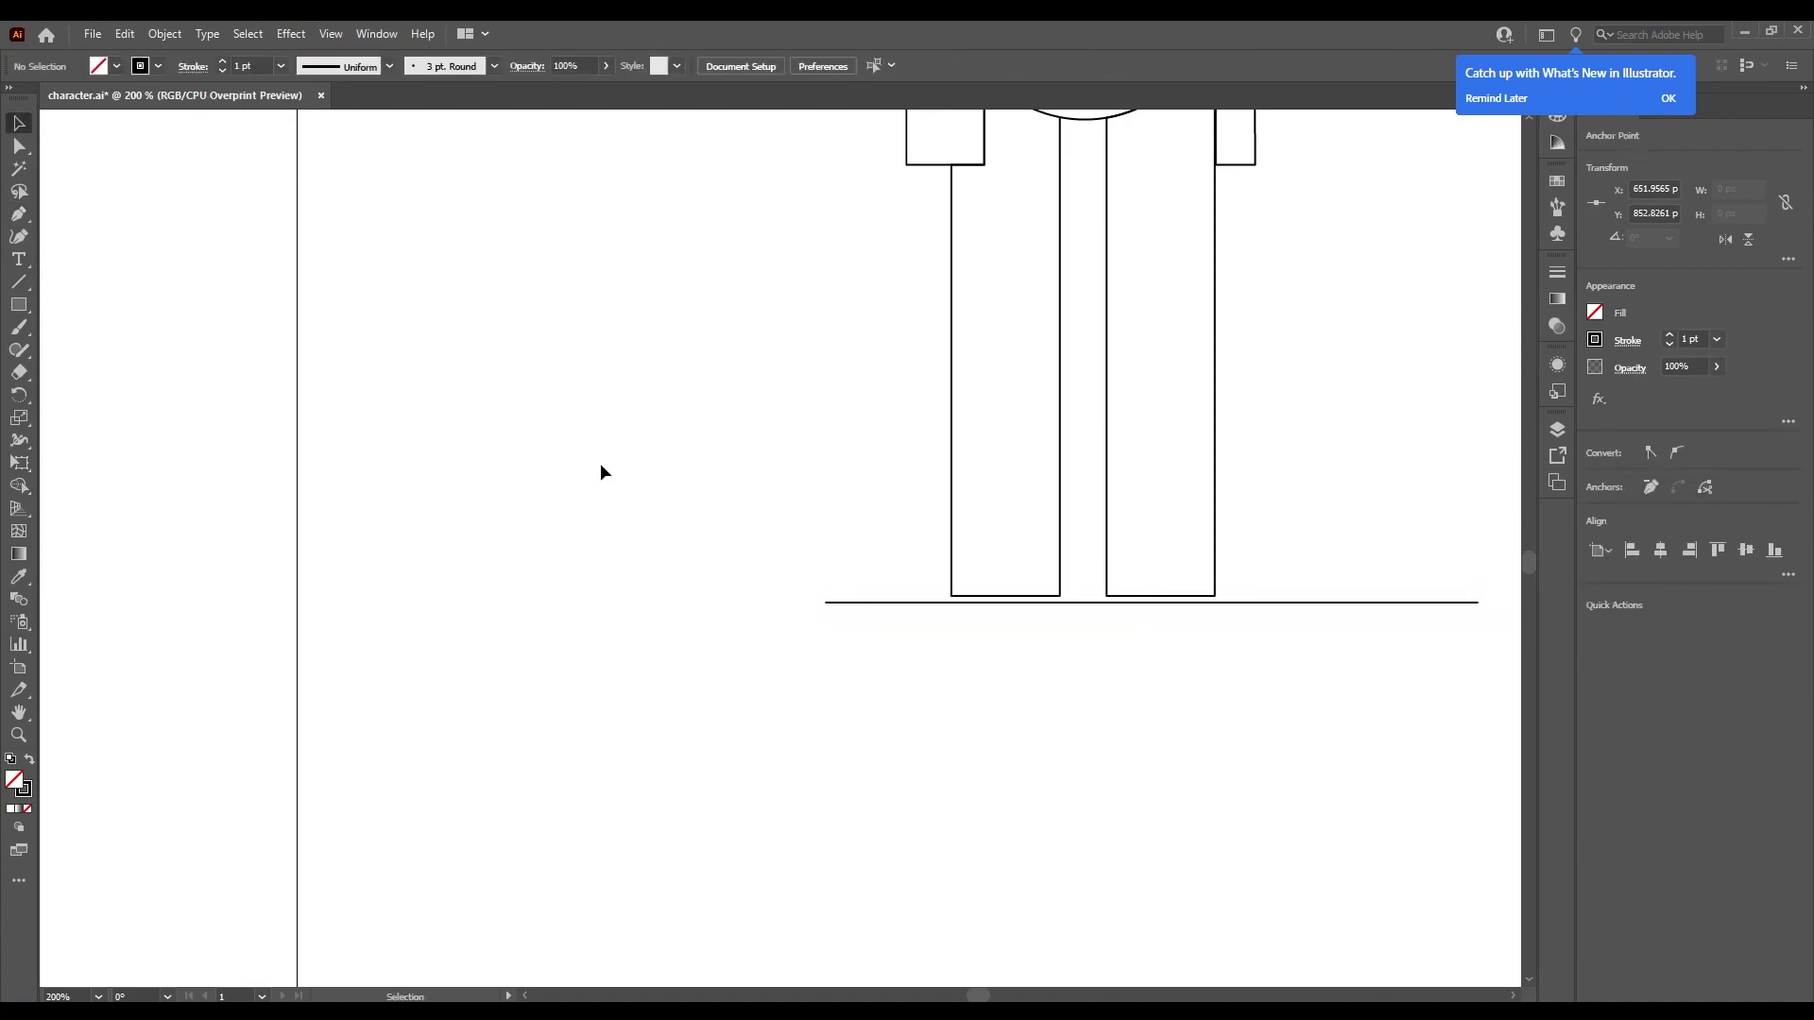
Set the ground line's stroke to 4 pt and move it slightly further below the legs.
click(875, 605)
click(223, 60)
click(223, 60)
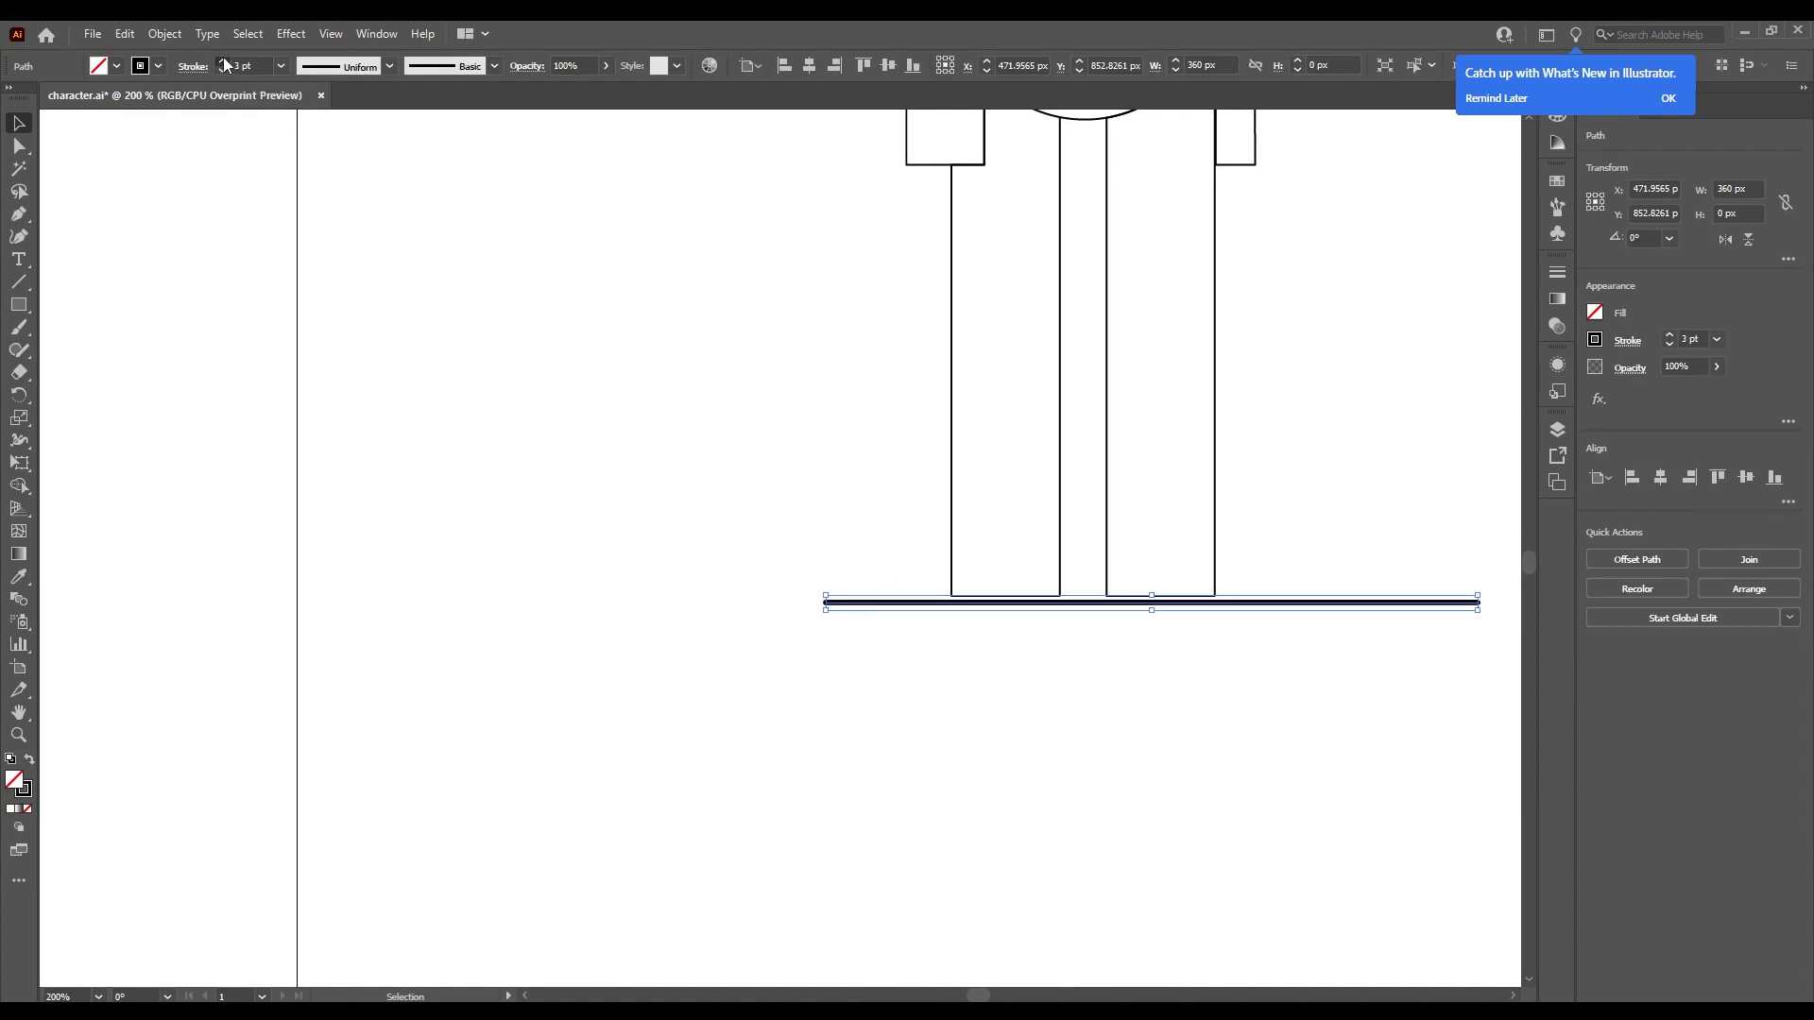
click(223, 60)
click(772, 599)
drag(939, 603, 921, 623)
click(1383, 499)
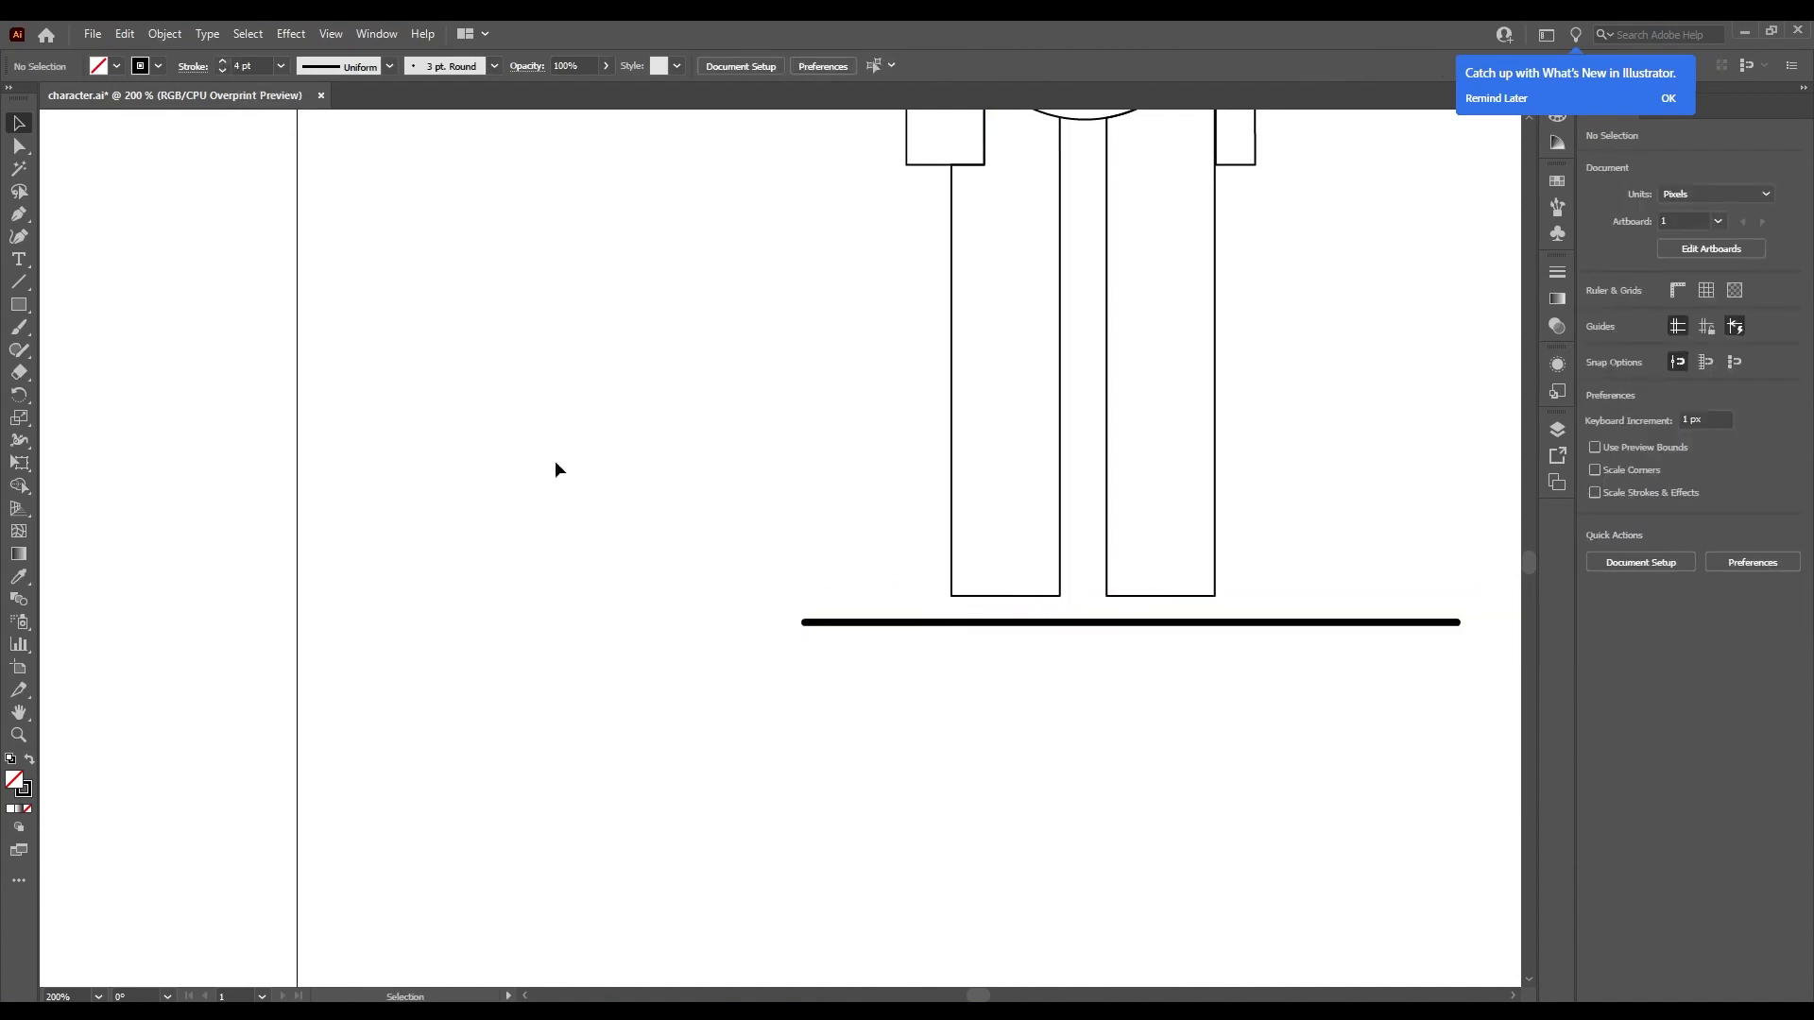
drag(18, 314, 94, 348)
drag(858, 565, 961, 667)
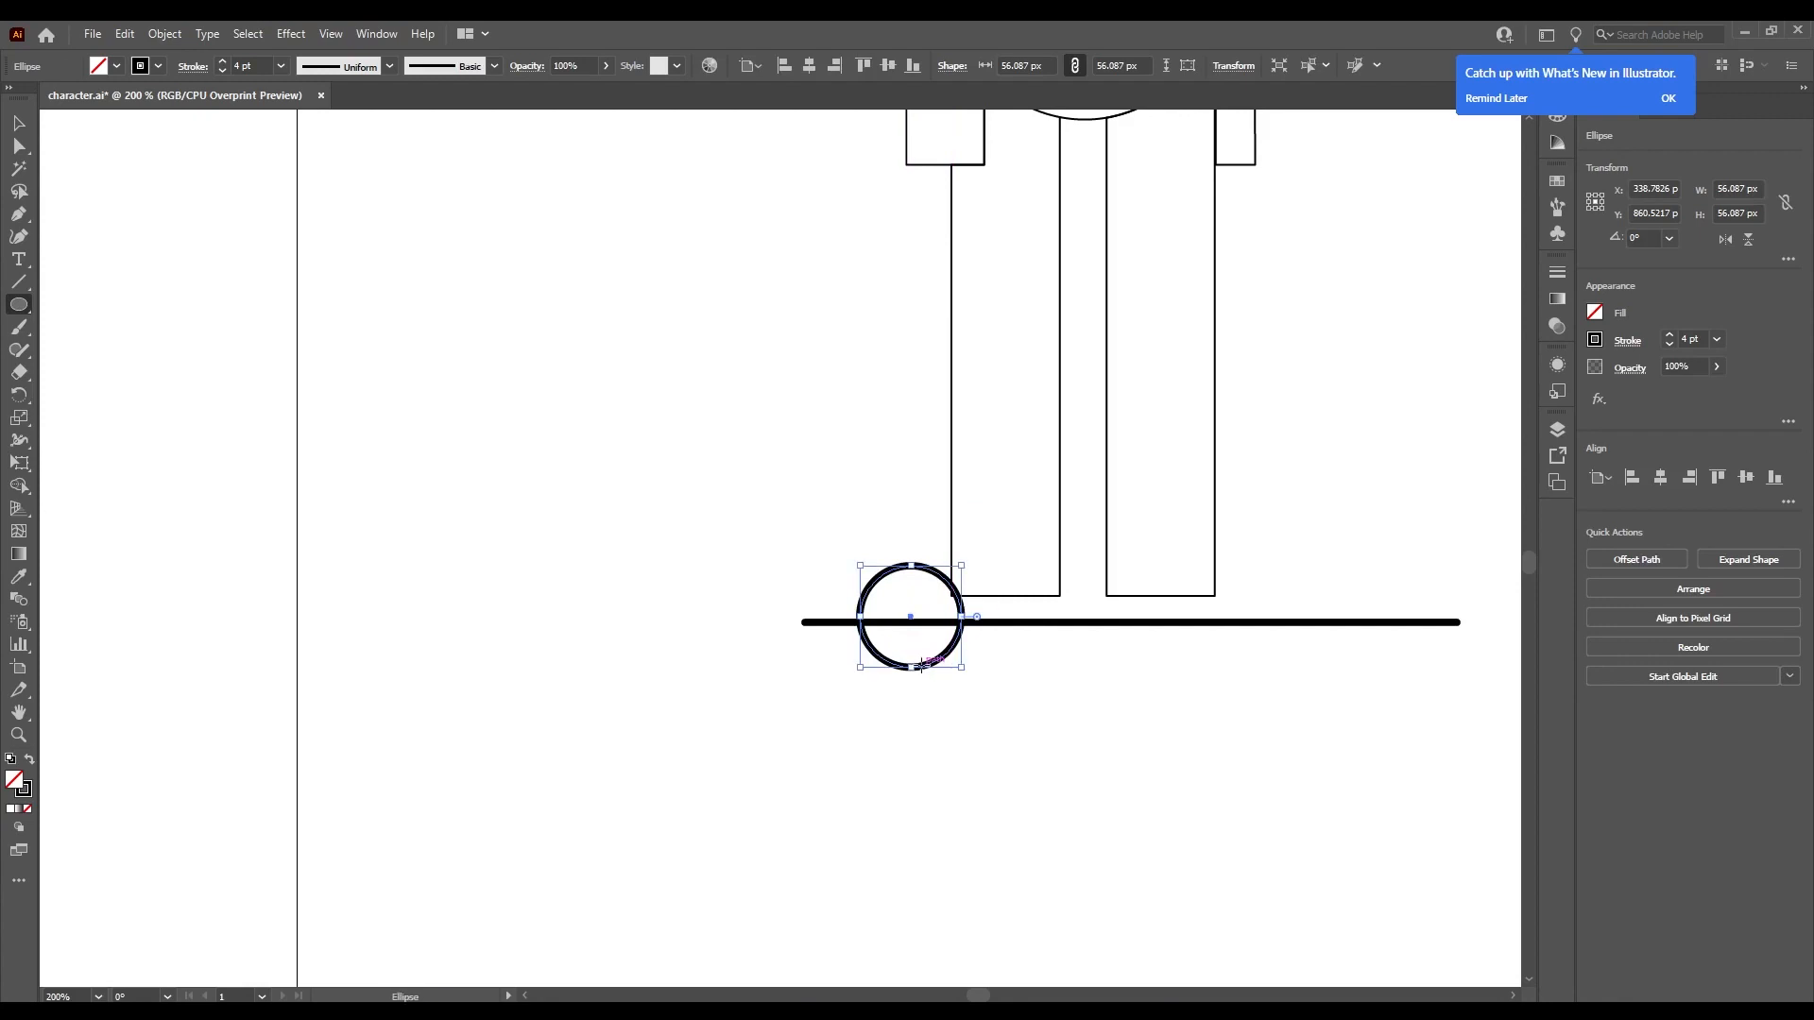
key(ctrl+z)
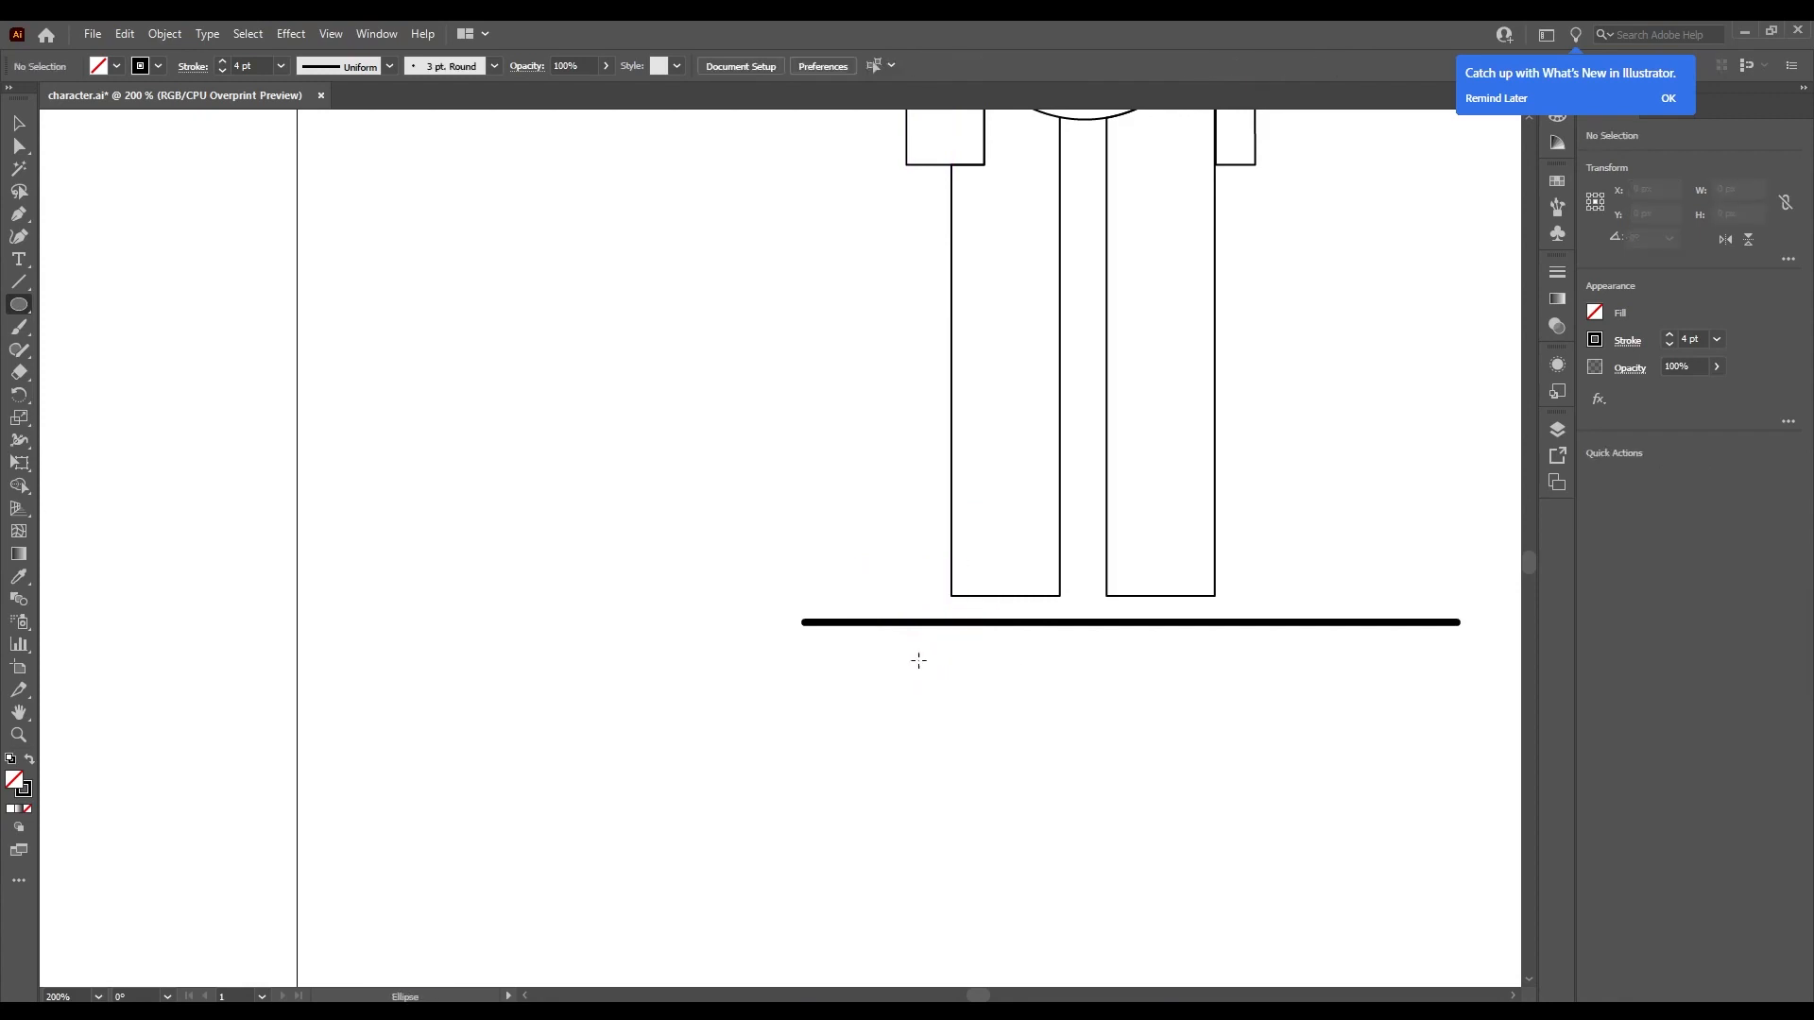
Draw a 53 px circle at the end of the left leg and set its stroke to 1 pt.
mouse_move(849, 596)
mouse_down()
mouse_move(946, 692)
mouse_move(1046, 635)
mouse_move(1058, 646)
mouse_up()
key(v)
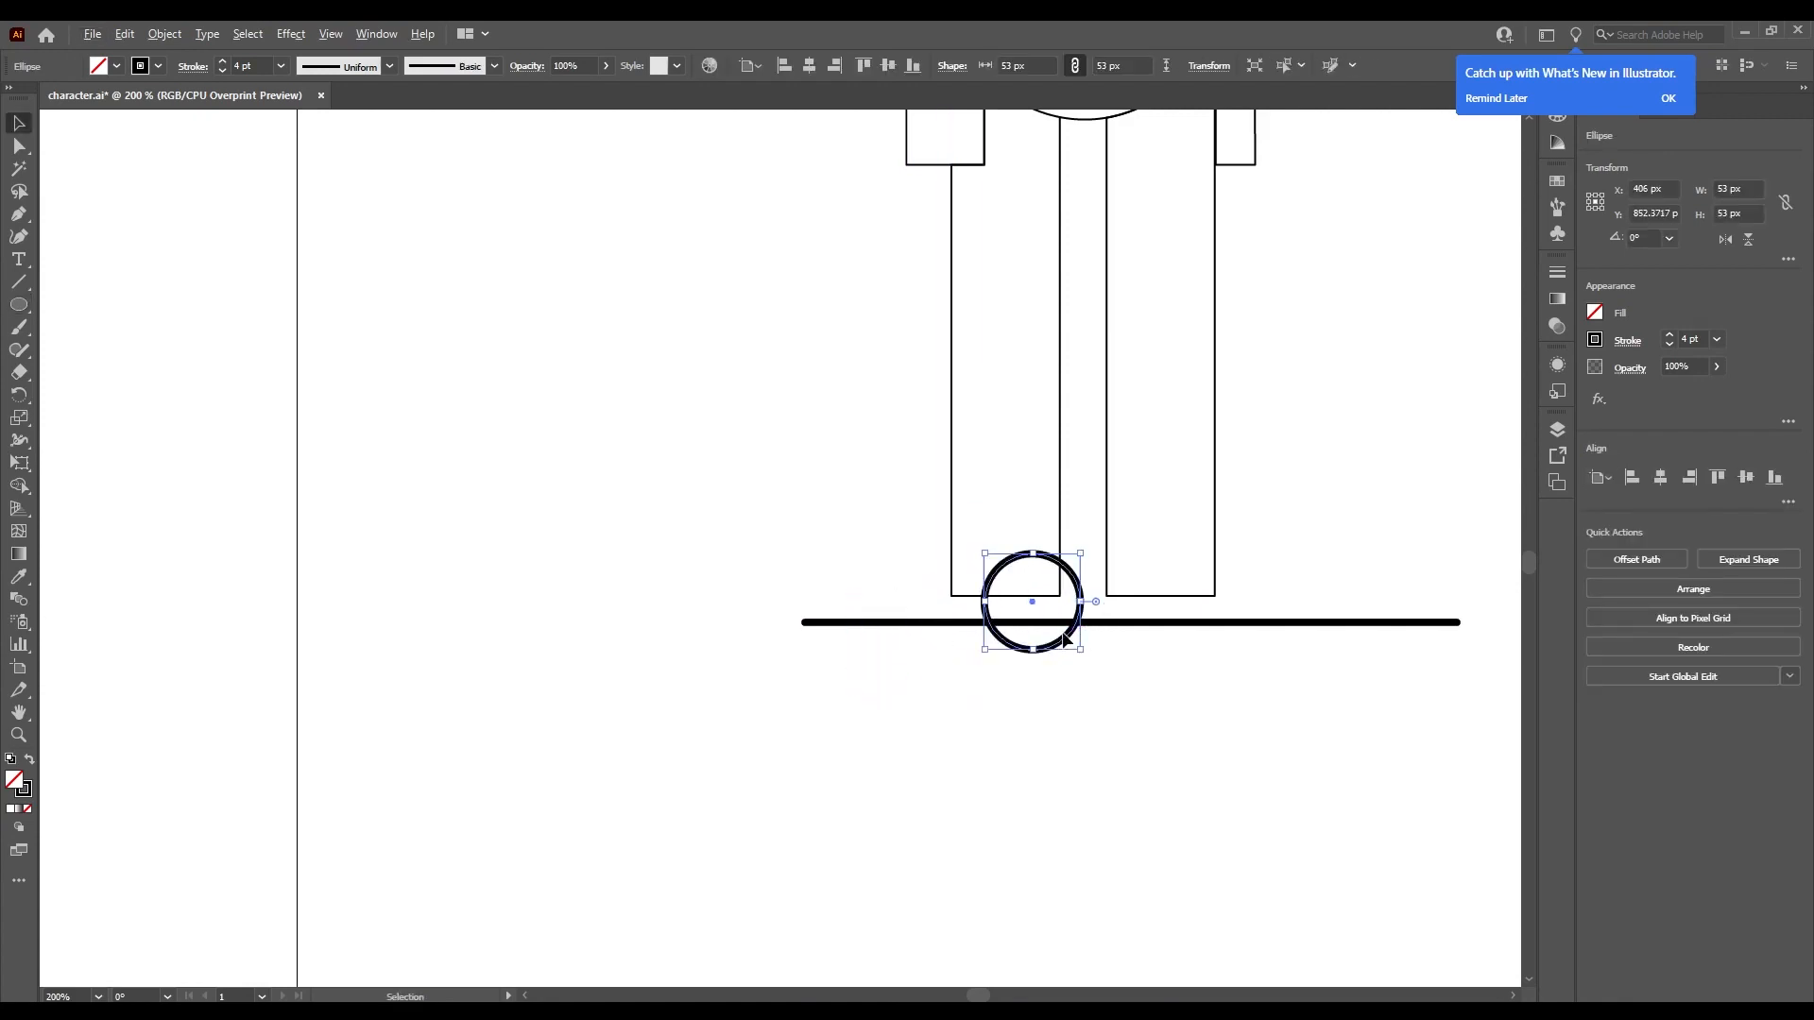
click(223, 71)
click(223, 71)
click(223, 71)
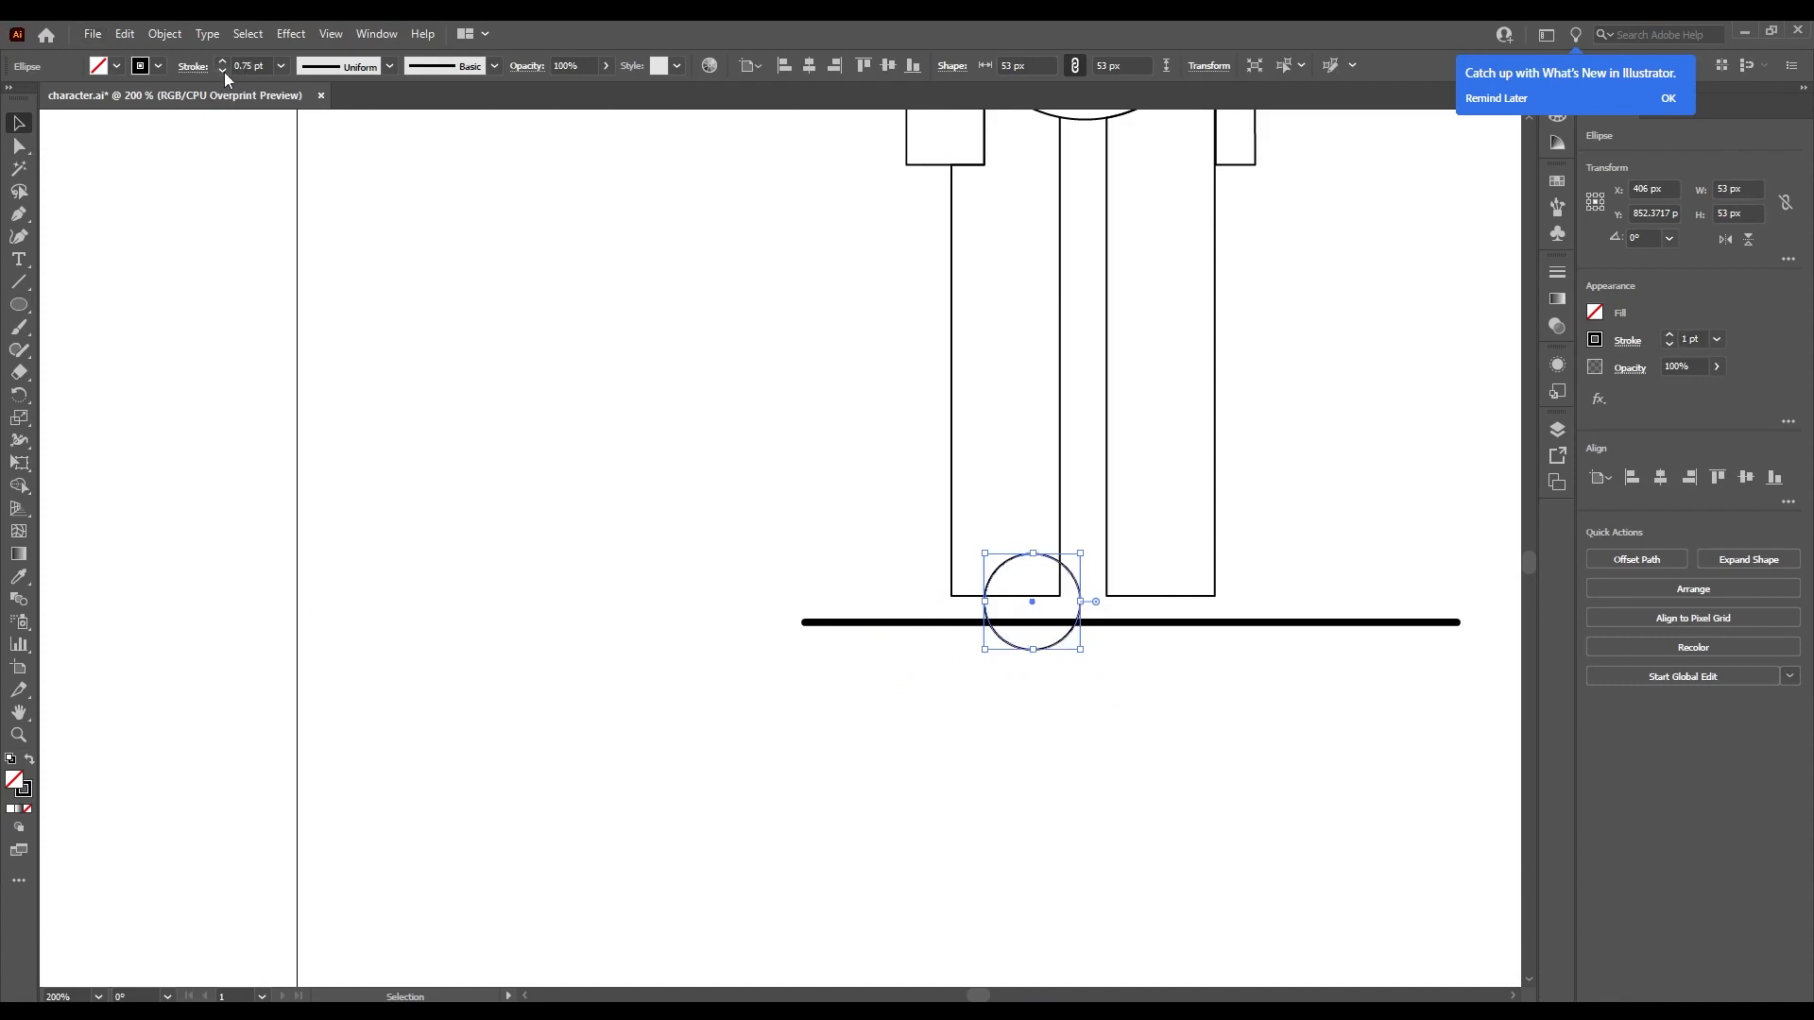
click(1096, 676)
scroll(1096, 673, up, 2)
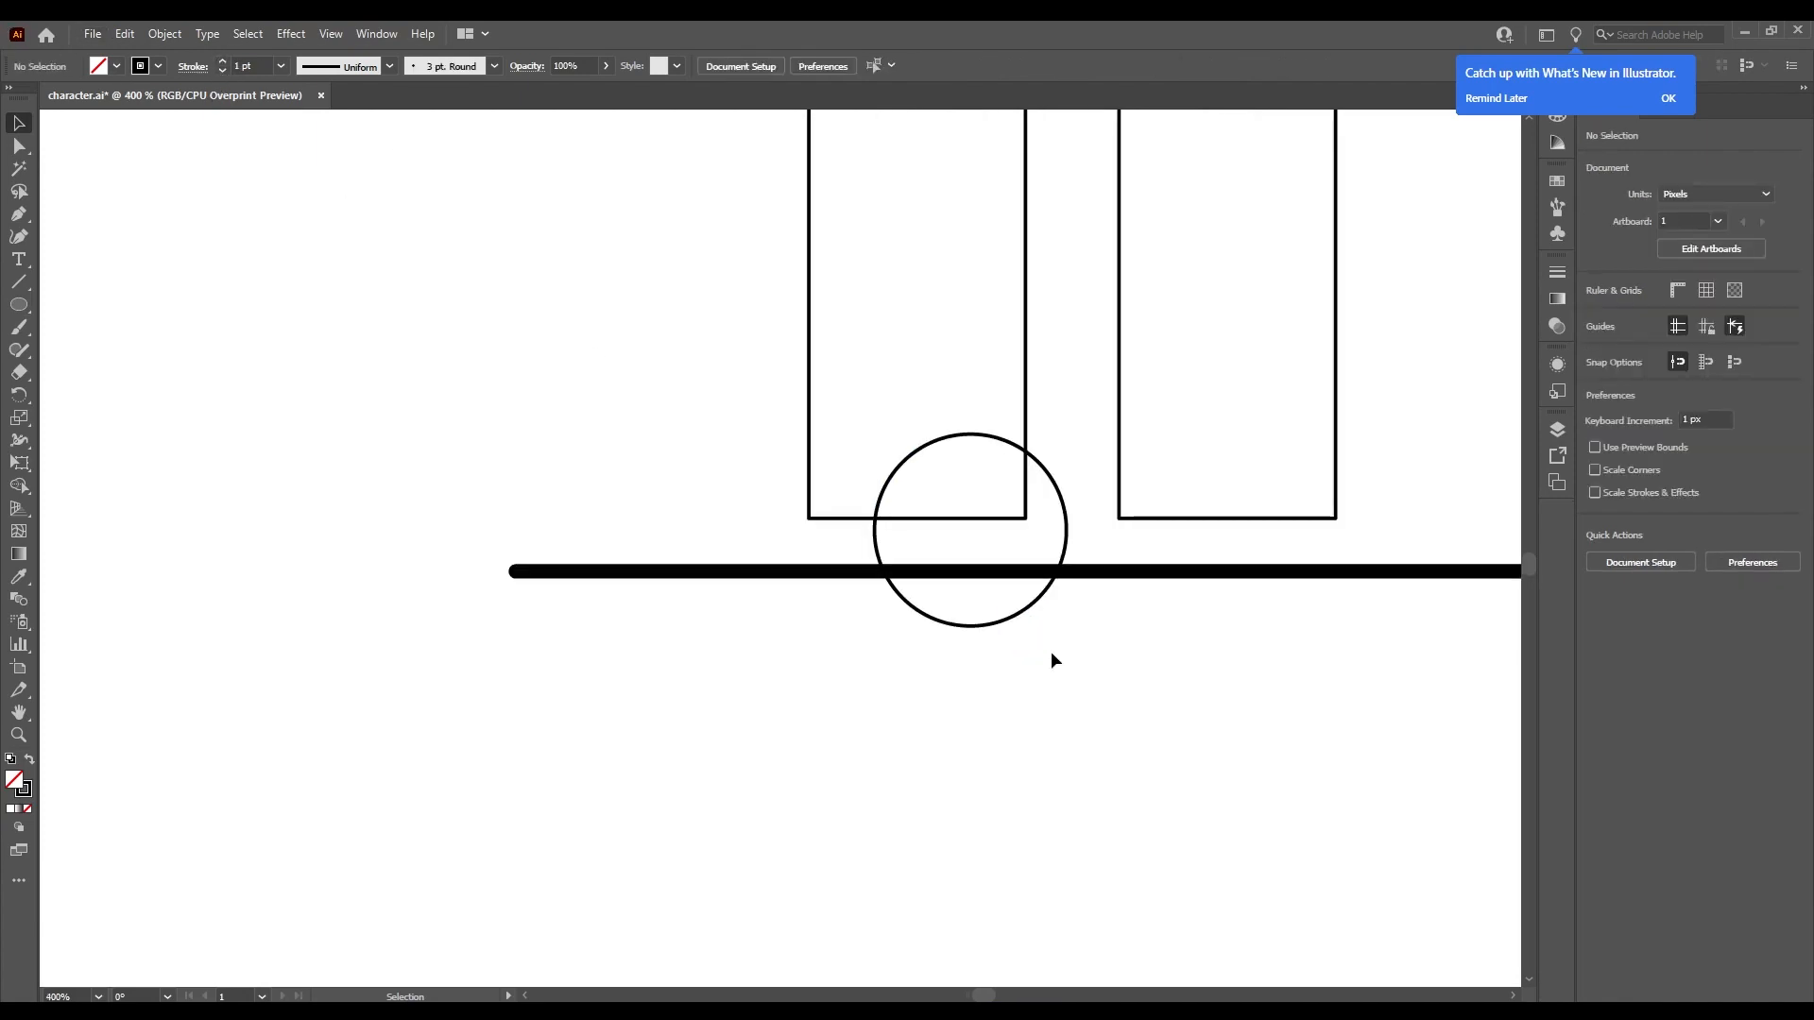
drag(992, 625, 1341, 636)
key(ctrl+z)
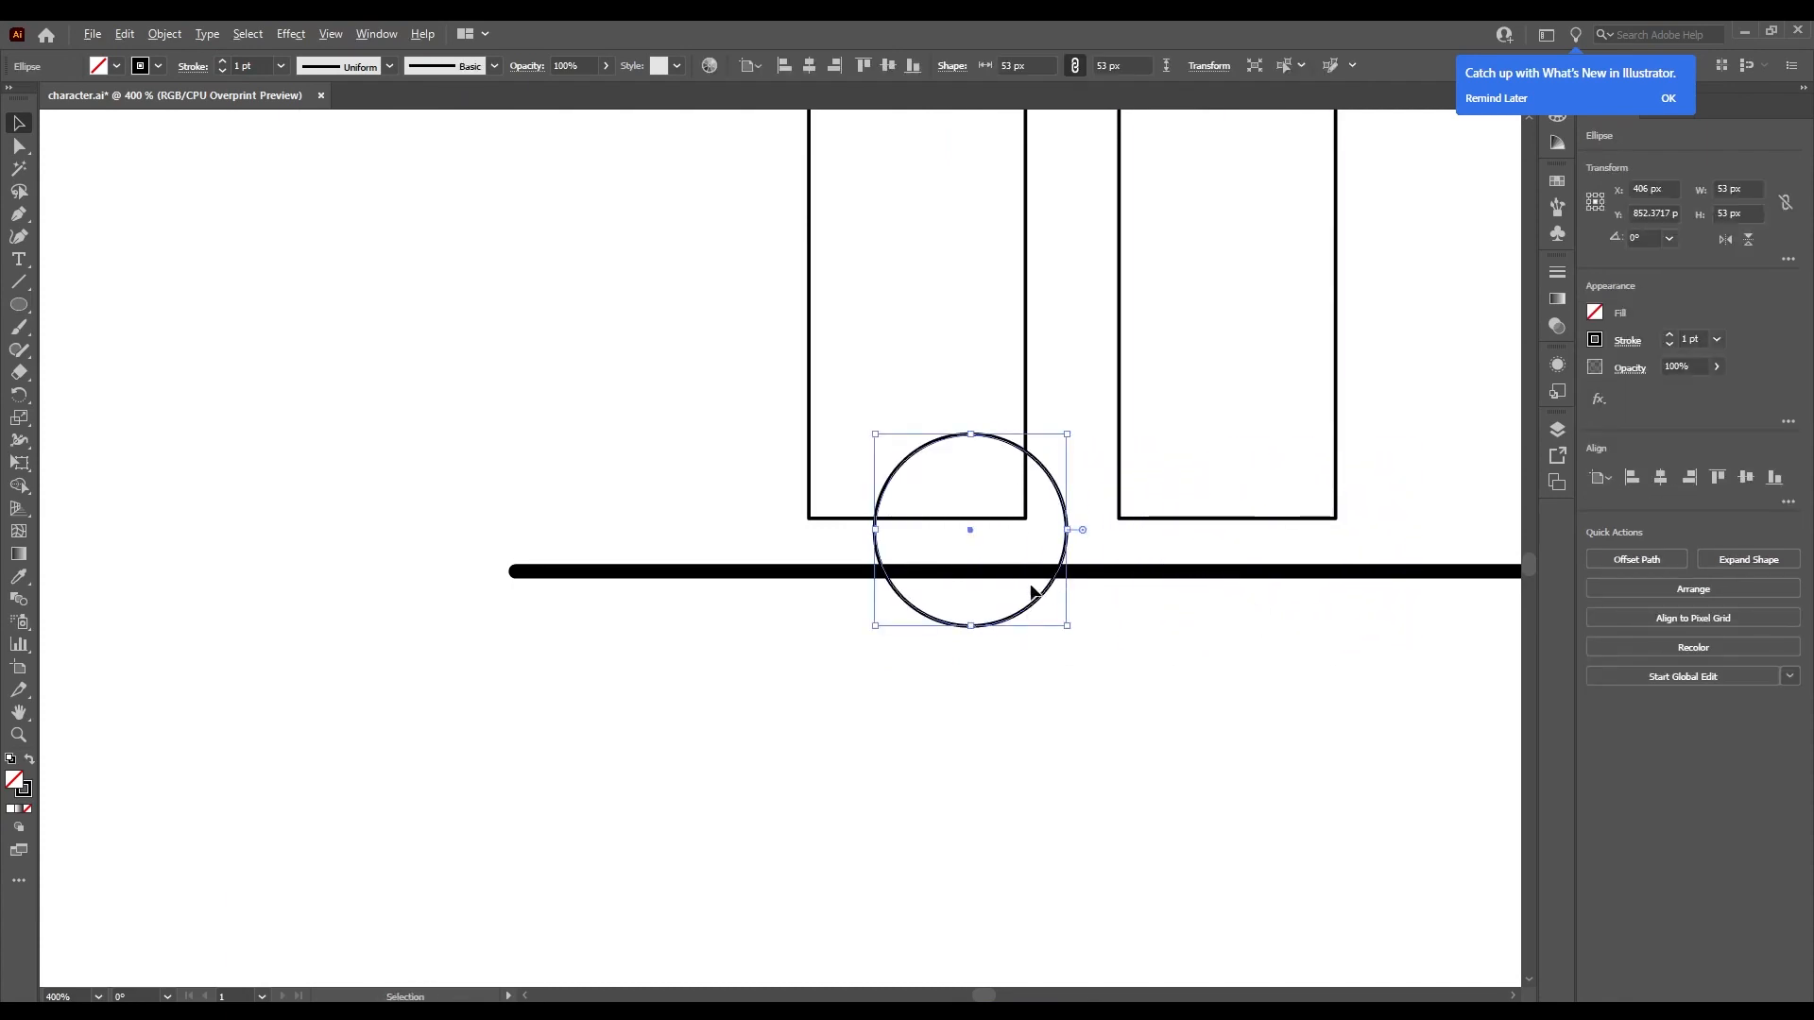
Enlarge the foot circle proportionally to about 72.6 px in diameter.
key(alt+shift)
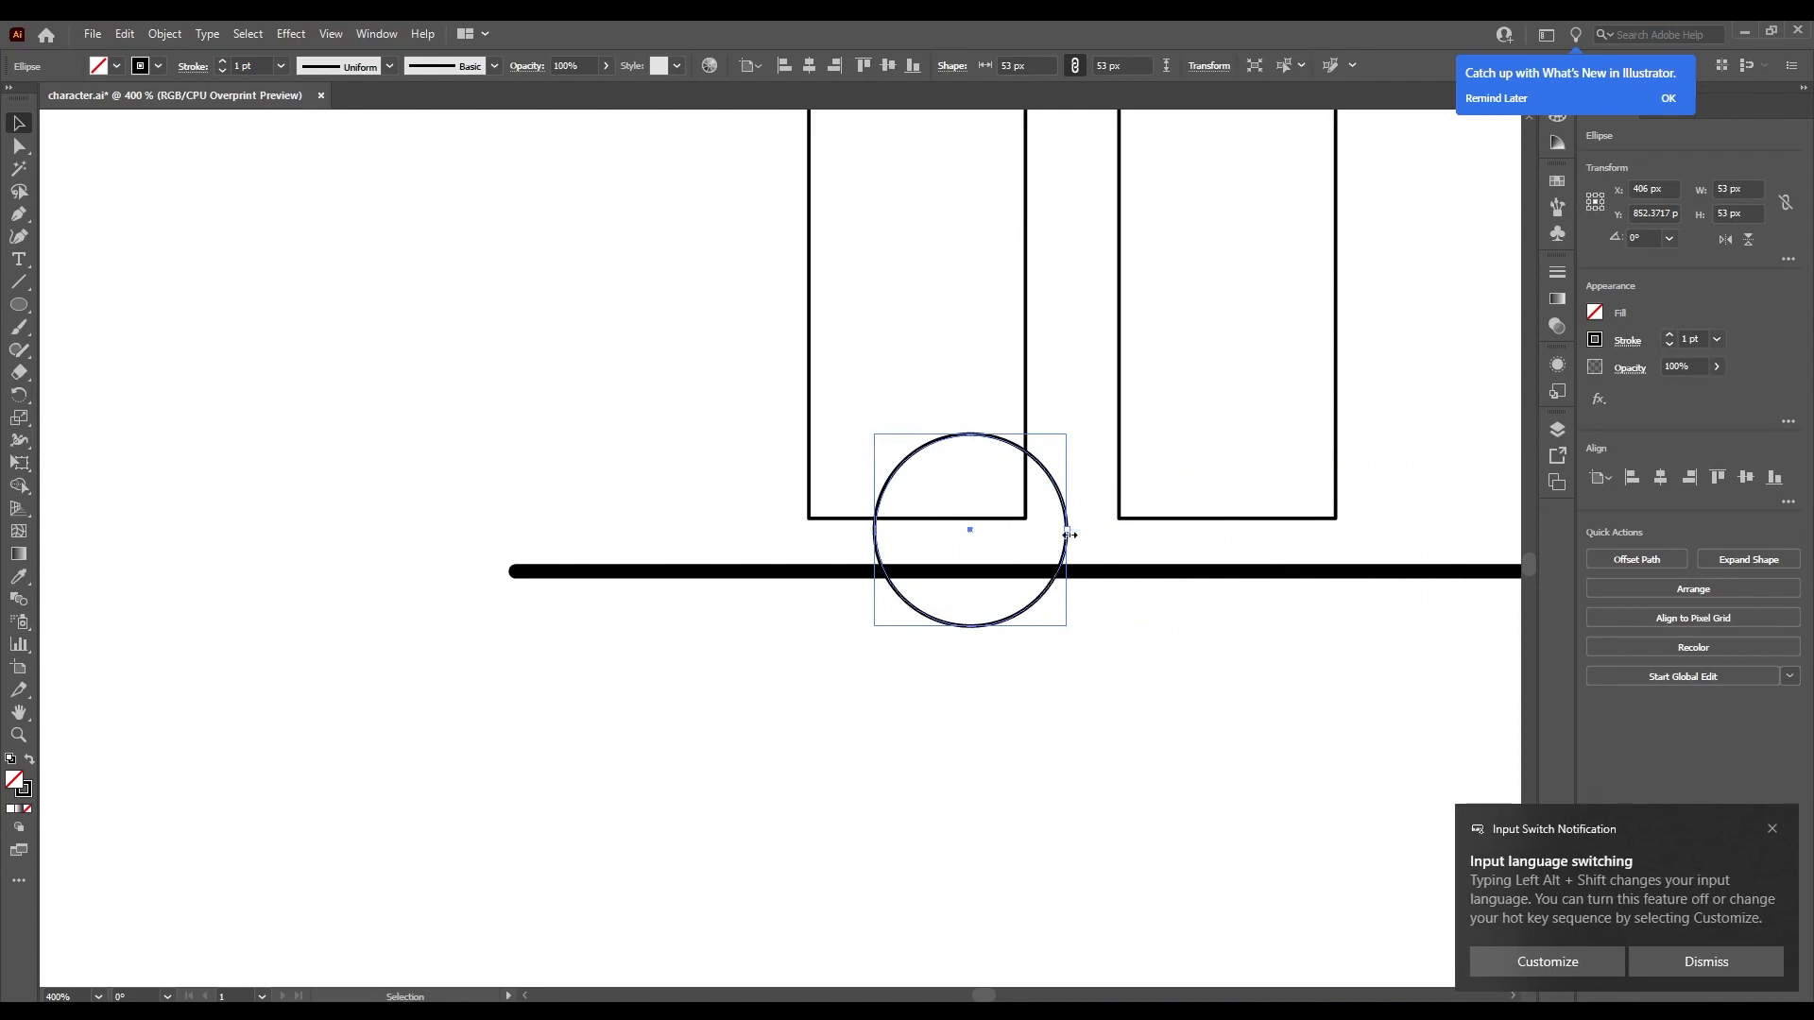
drag(1069, 535, 1146, 542)
scroll(1099, 677, down, 2)
Nudge the foot circle downward until the ground line passes roughly through its centre.
key(Down)
key(Down)
key(Down)
key(Down)
key(Down)
key(Down)
key(Down)
key(Down)
key(Down)
key(Down)
key(Down)
key(Down)
key(Down)
key(Down)
key(Down)
key(Down)
key(Down)
key(Down)
key(Down)
key(Down)
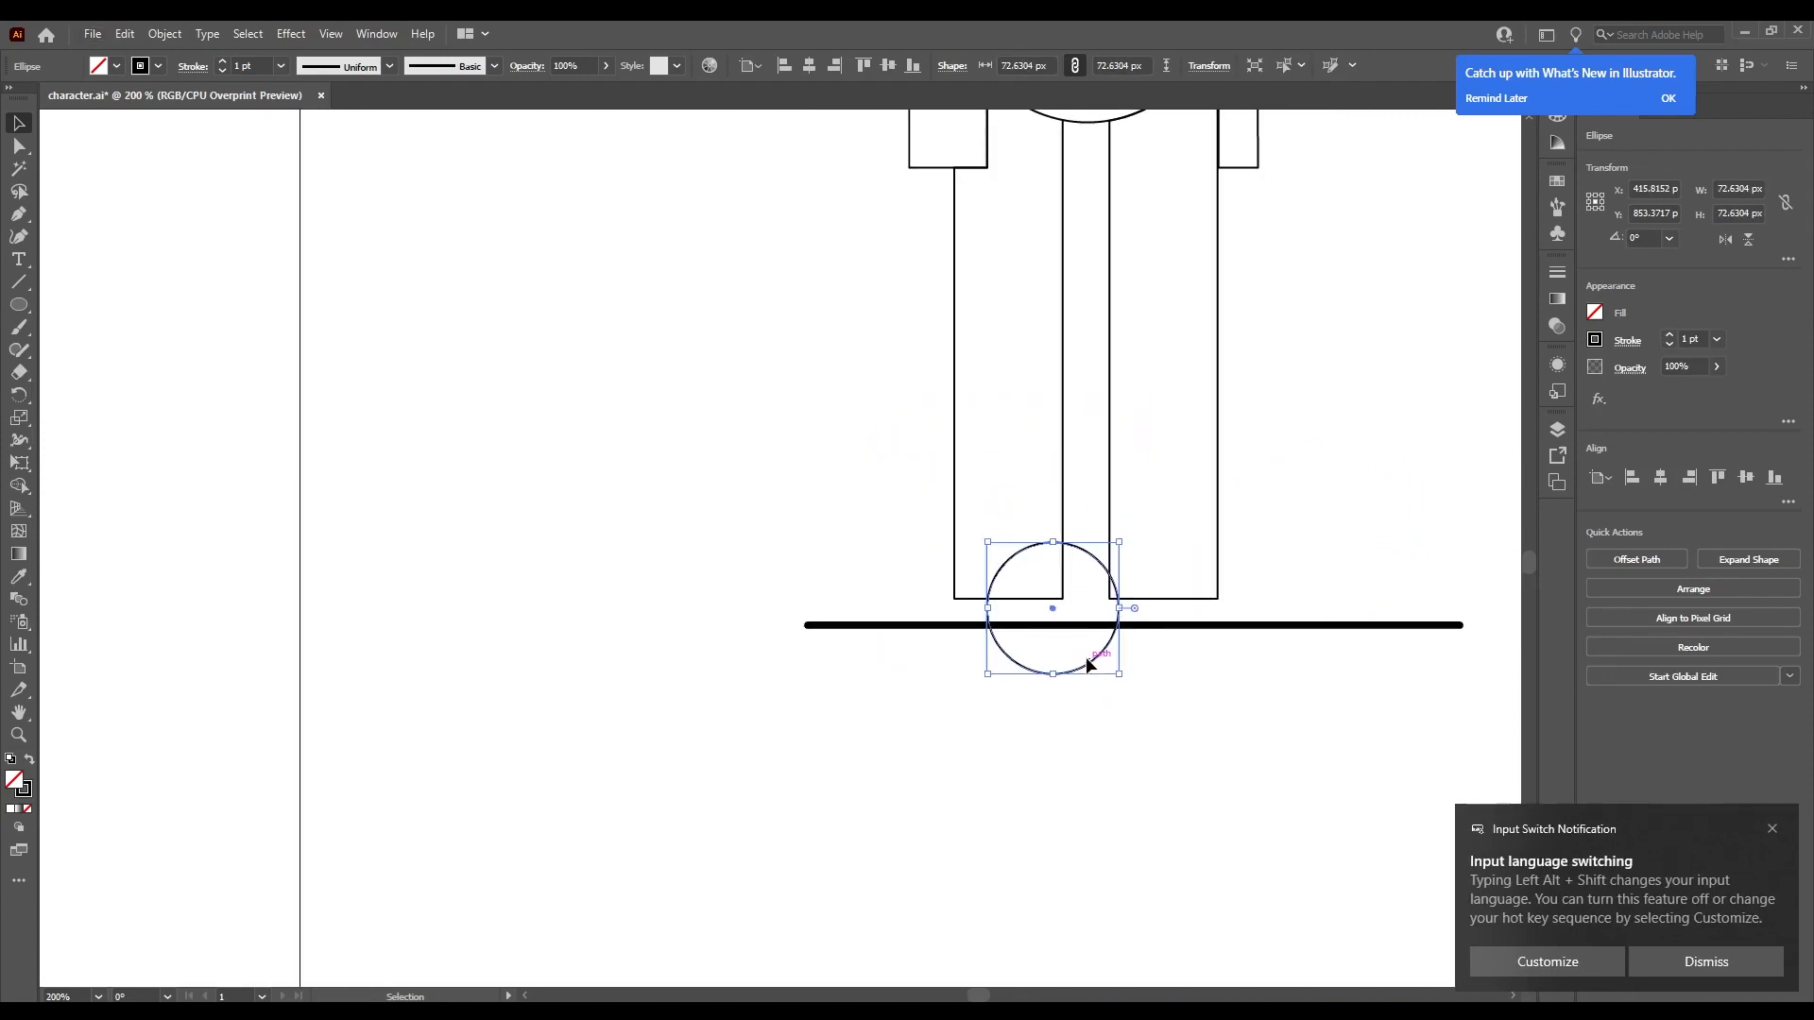
key(Up)
key(Up)
key(Up)
key(Up)
key(Up)
key(Up)
key(Up)
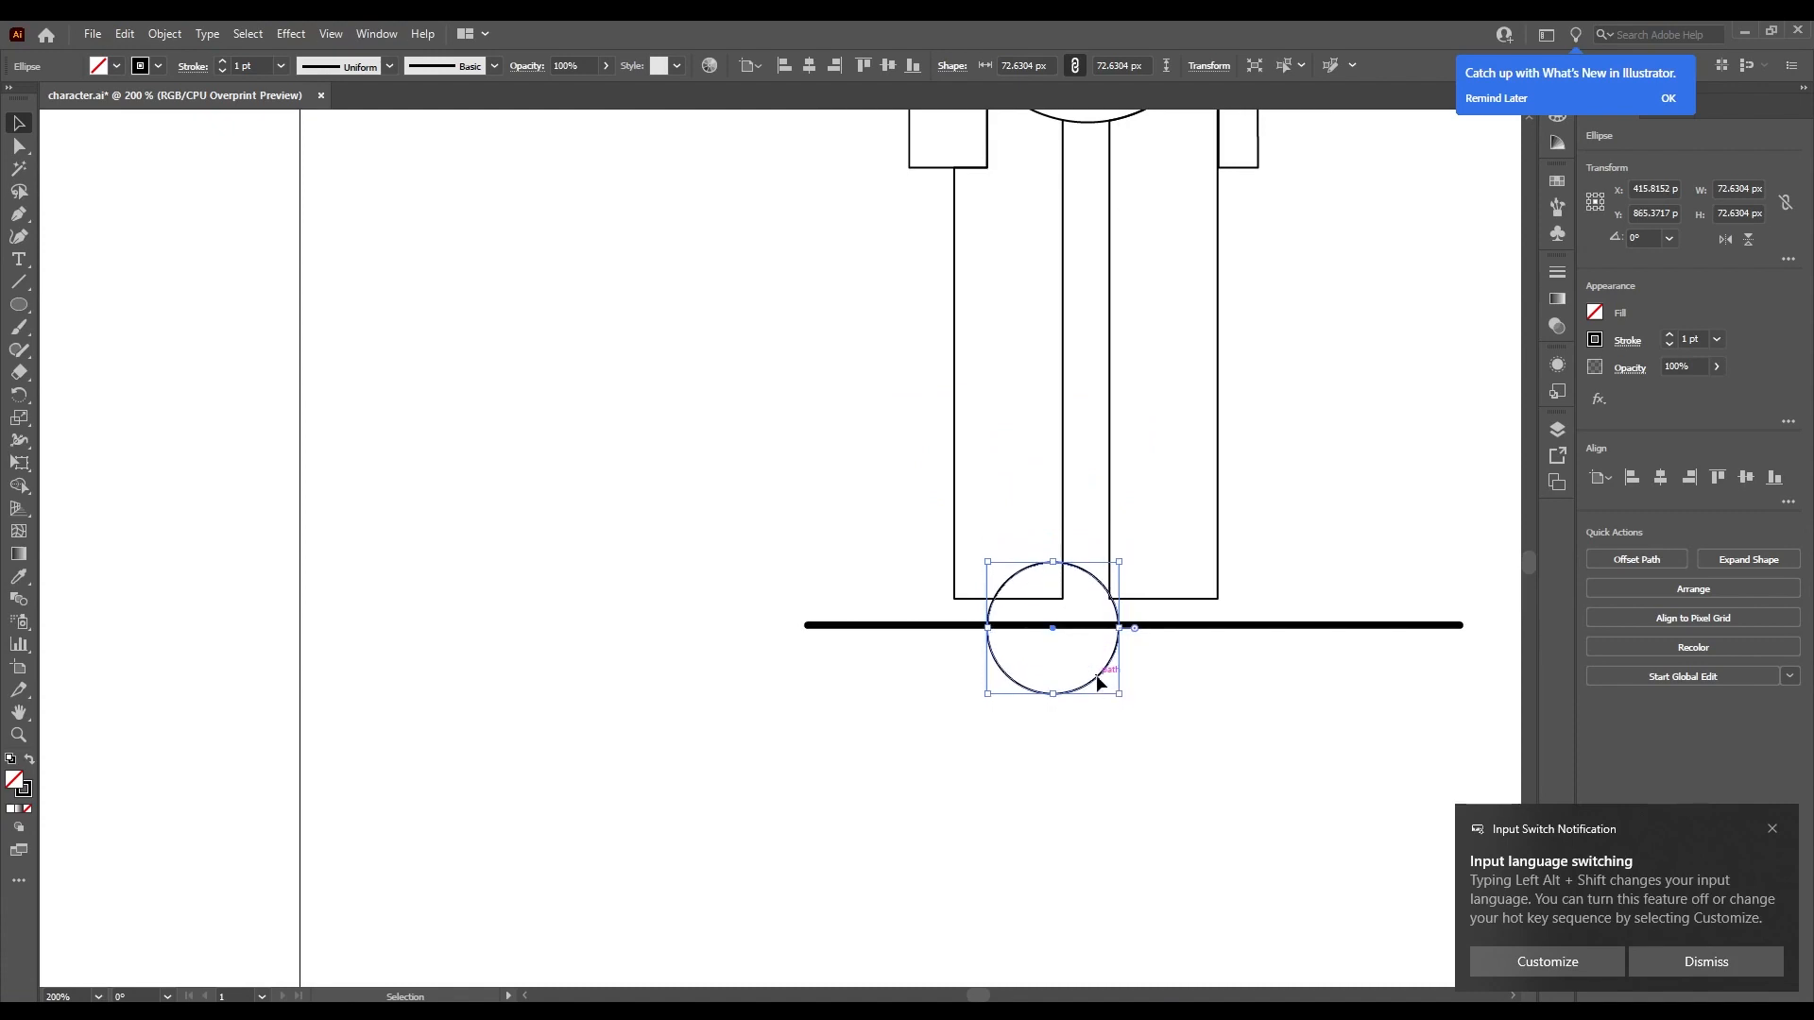
Duplicate the foot circle horizontally to the end of the right leg and select the circles, legs and ground line.
drag(1098, 681, 1249, 677)
key(ctrl+z)
click(1199, 661)
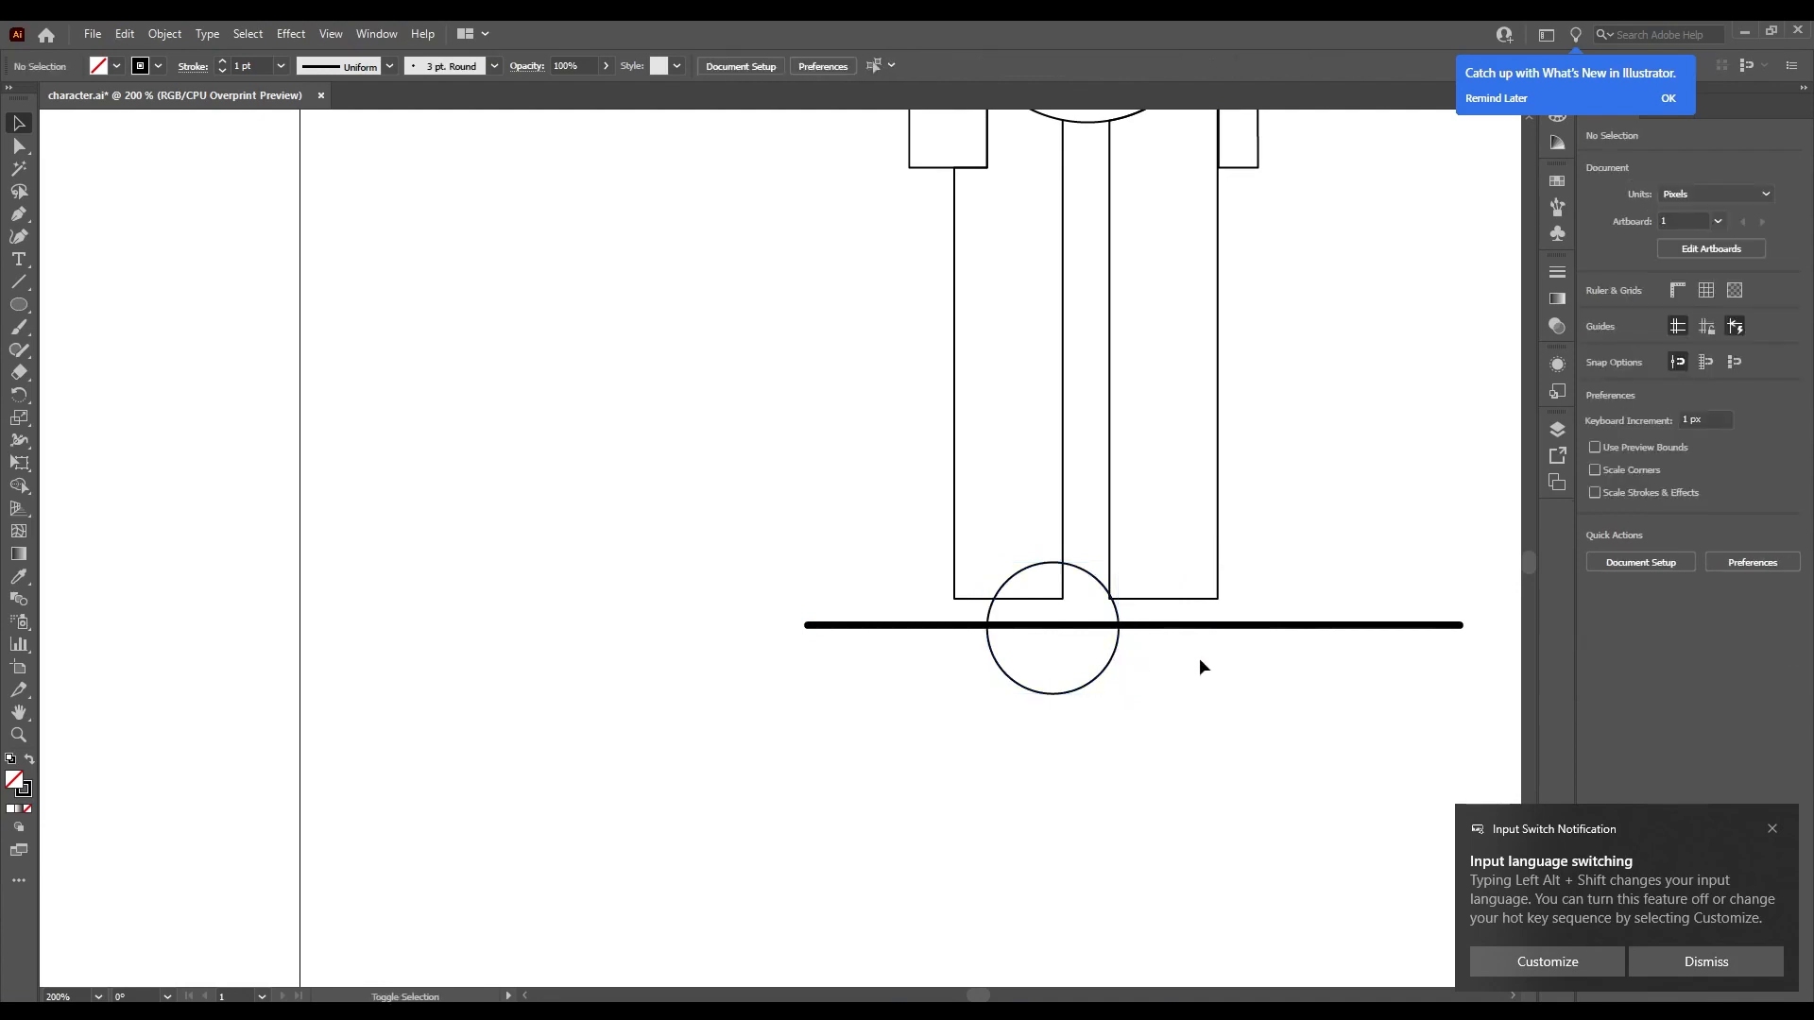
drag(1114, 653, 880, 524)
Cut away the halves of both foot circles below the ground line with the Shape Builder tool.
key(shift+m)
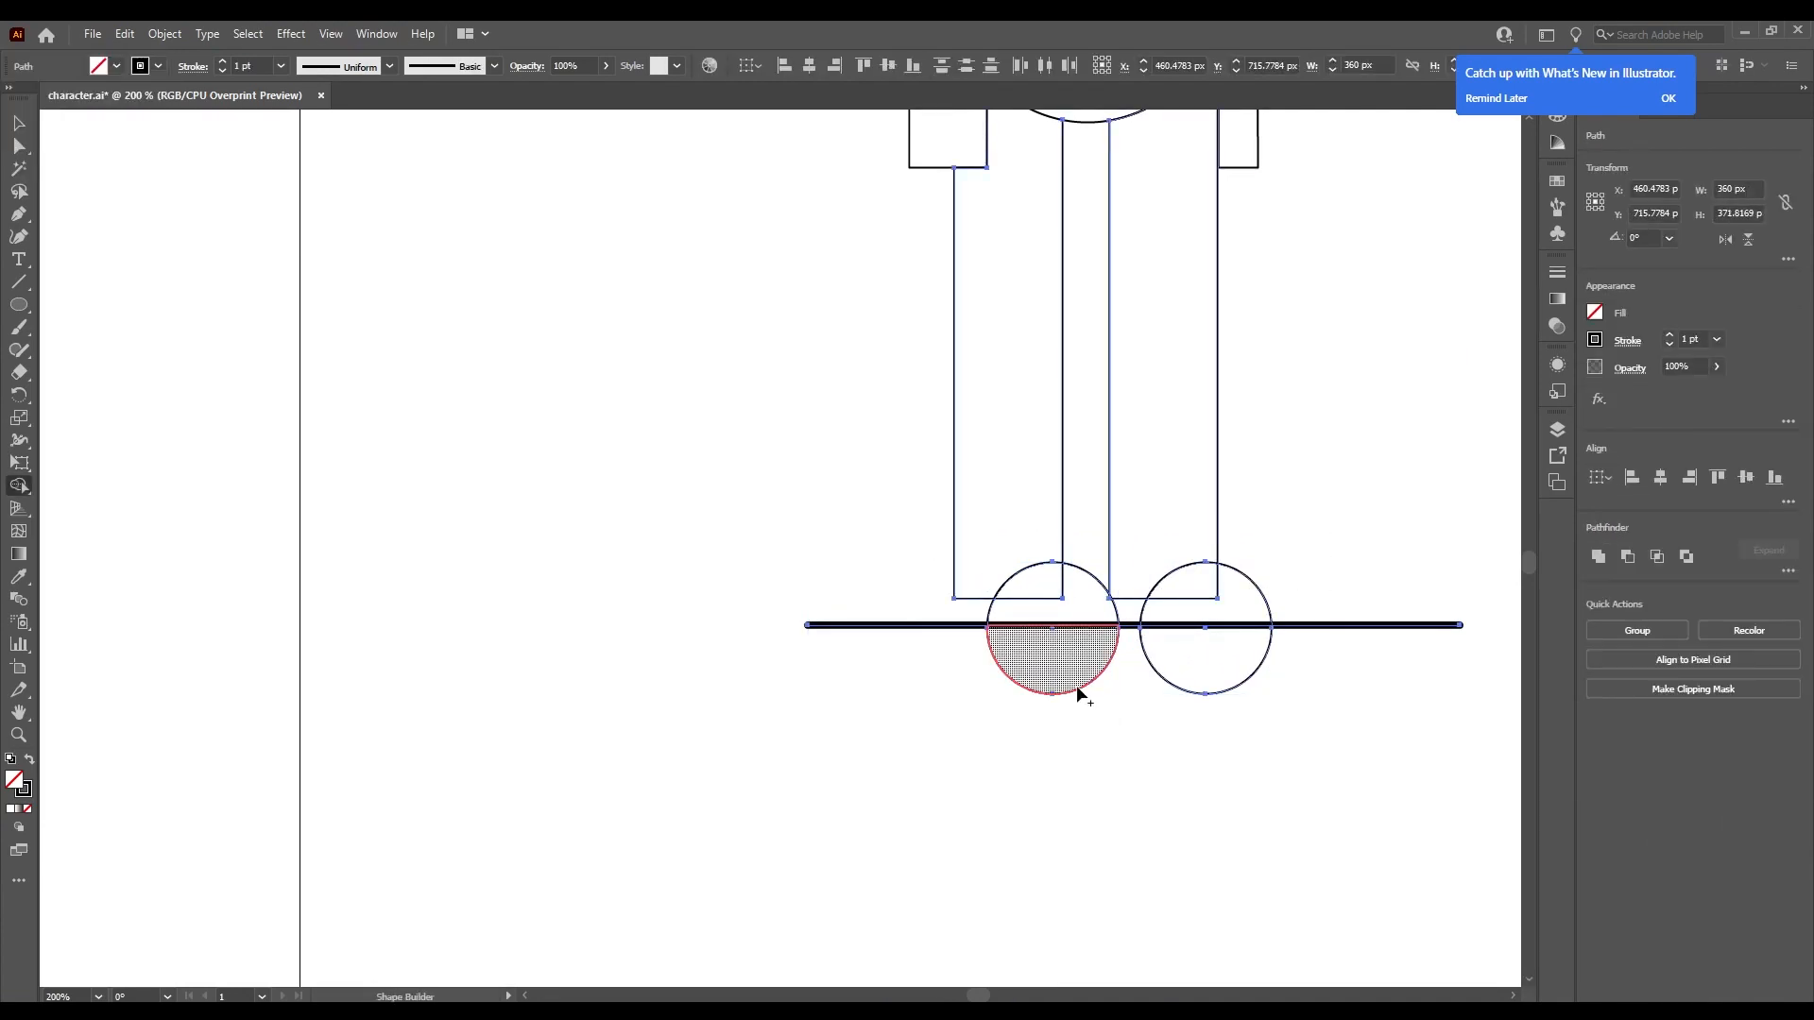
alt+click(1078, 685)
alt+click(1219, 667)
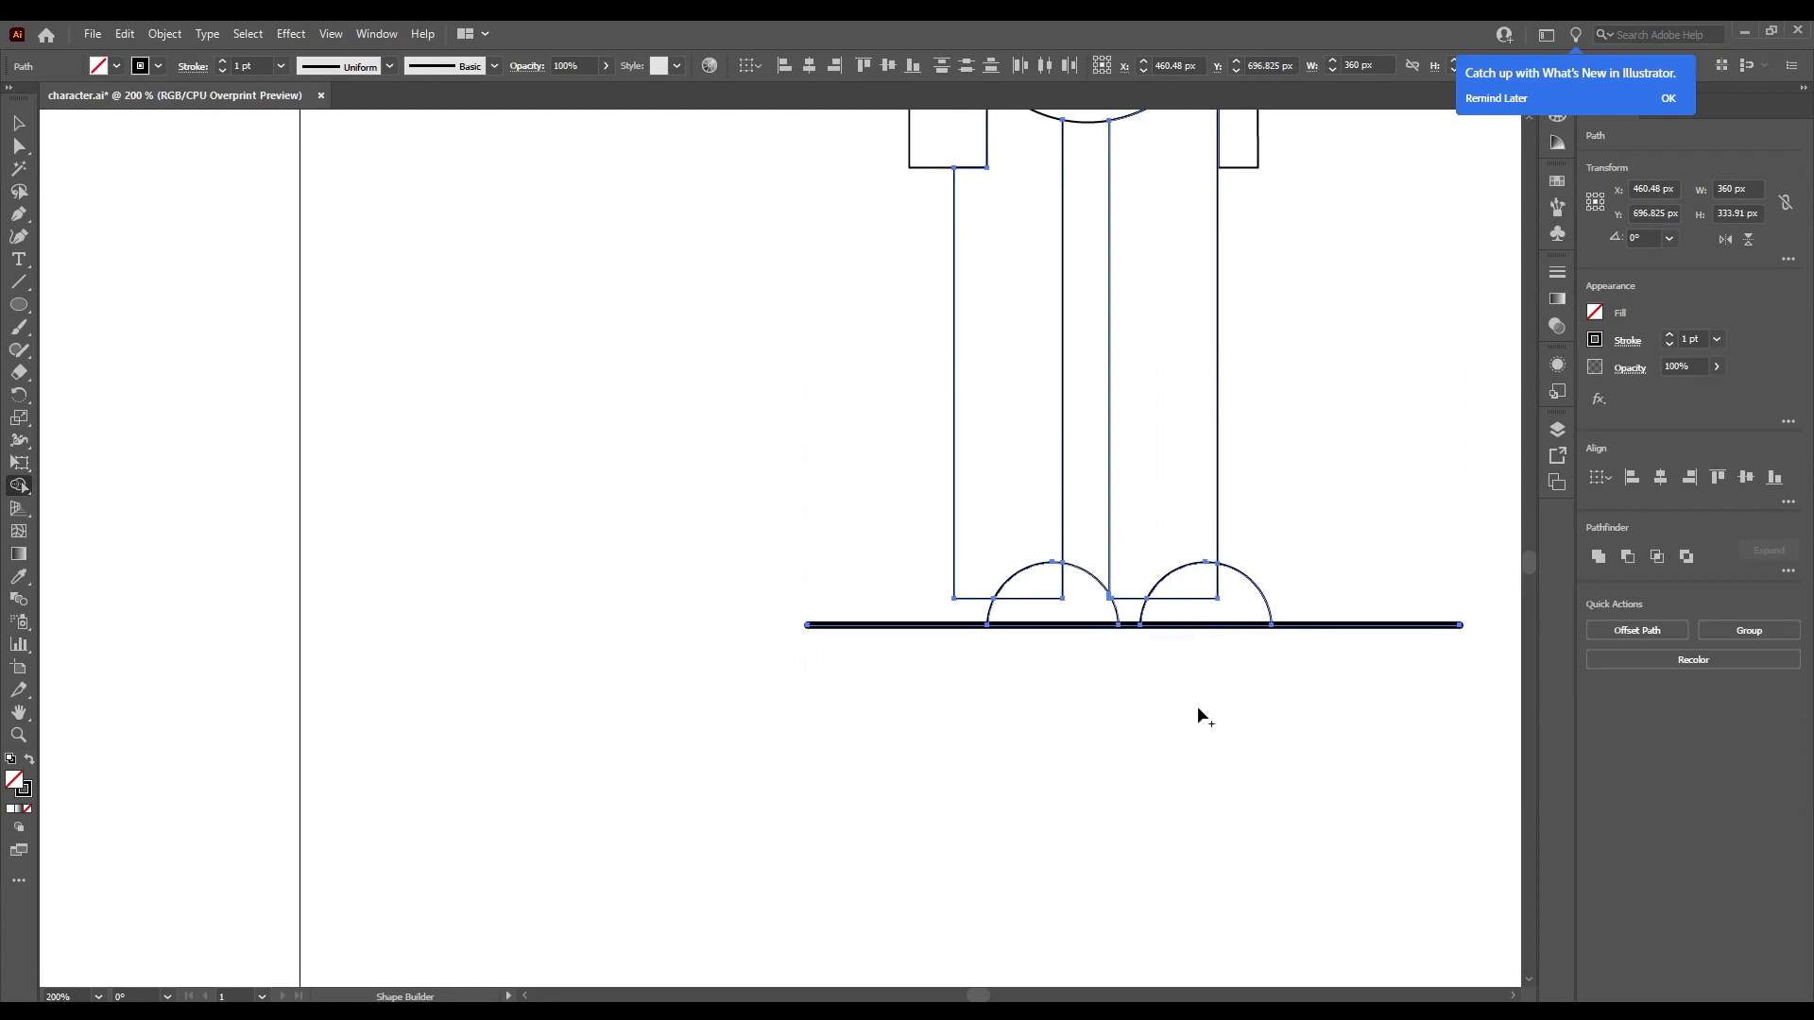
key(v)
drag(1065, 530, 1064, 536)
click(973, 628)
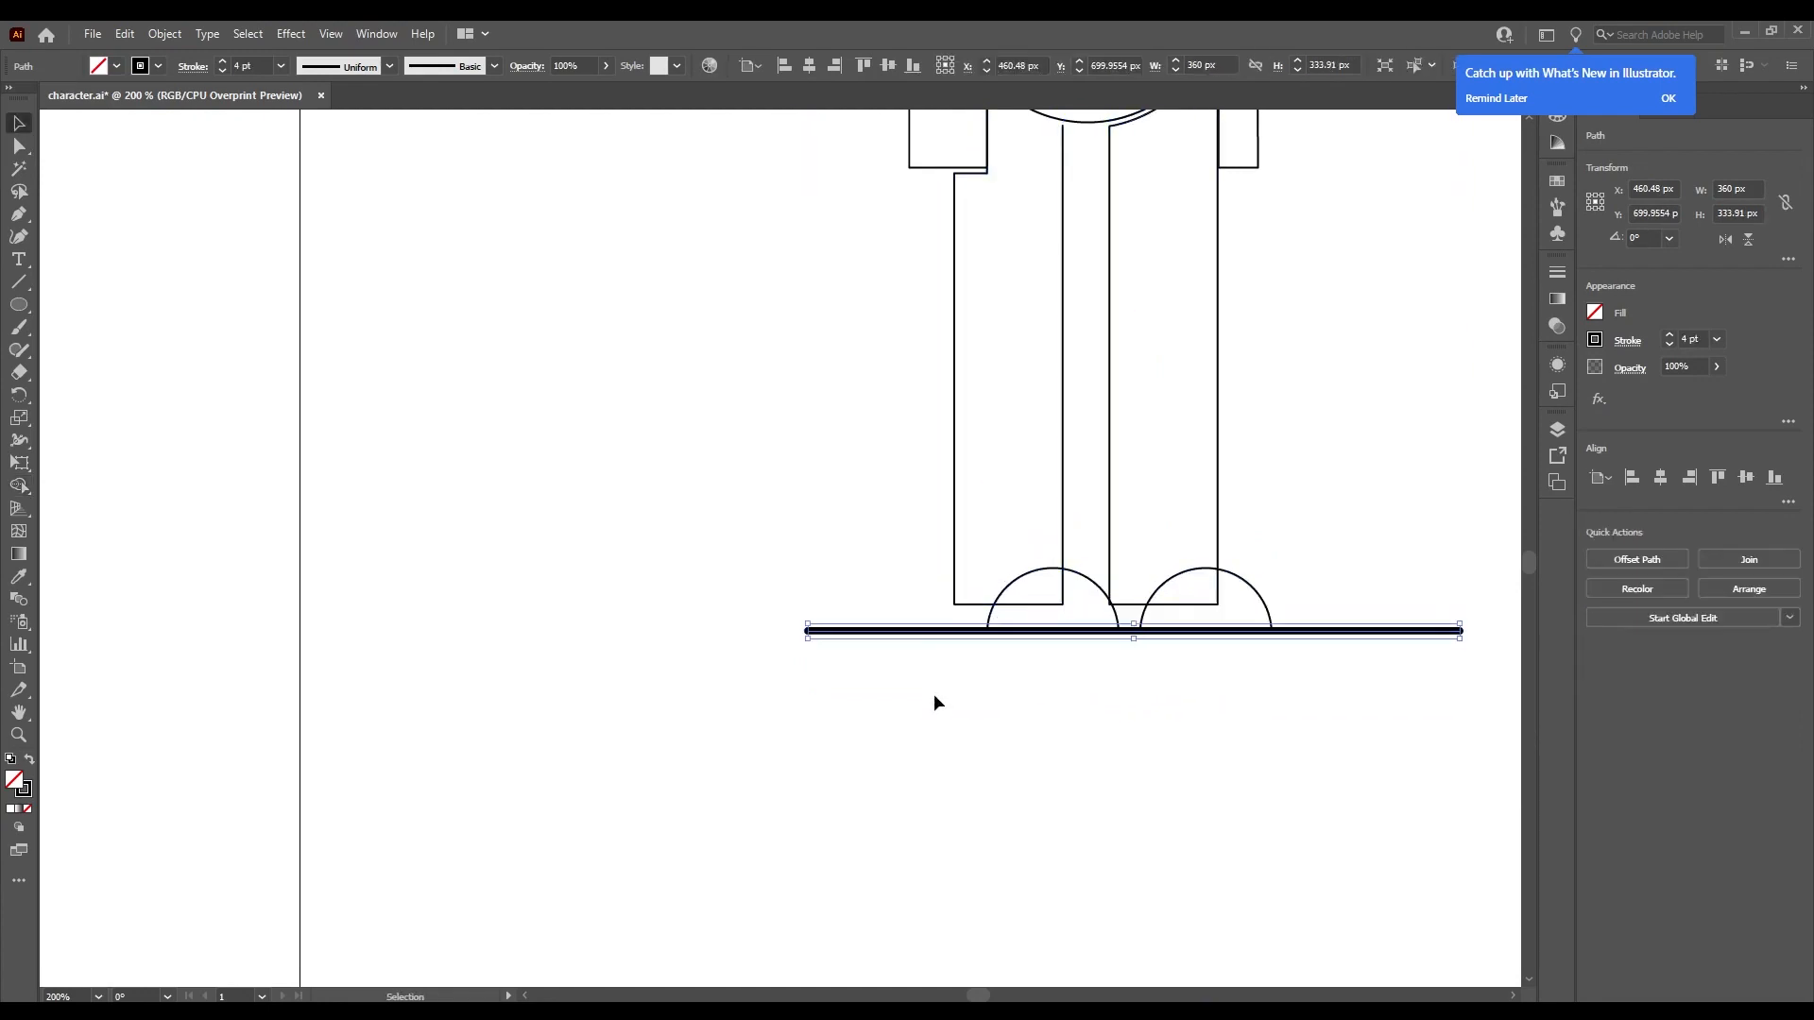
click(933, 694)
key(ctrl+z)
drag(875, 627, 887, 692)
key(ctrl+z)
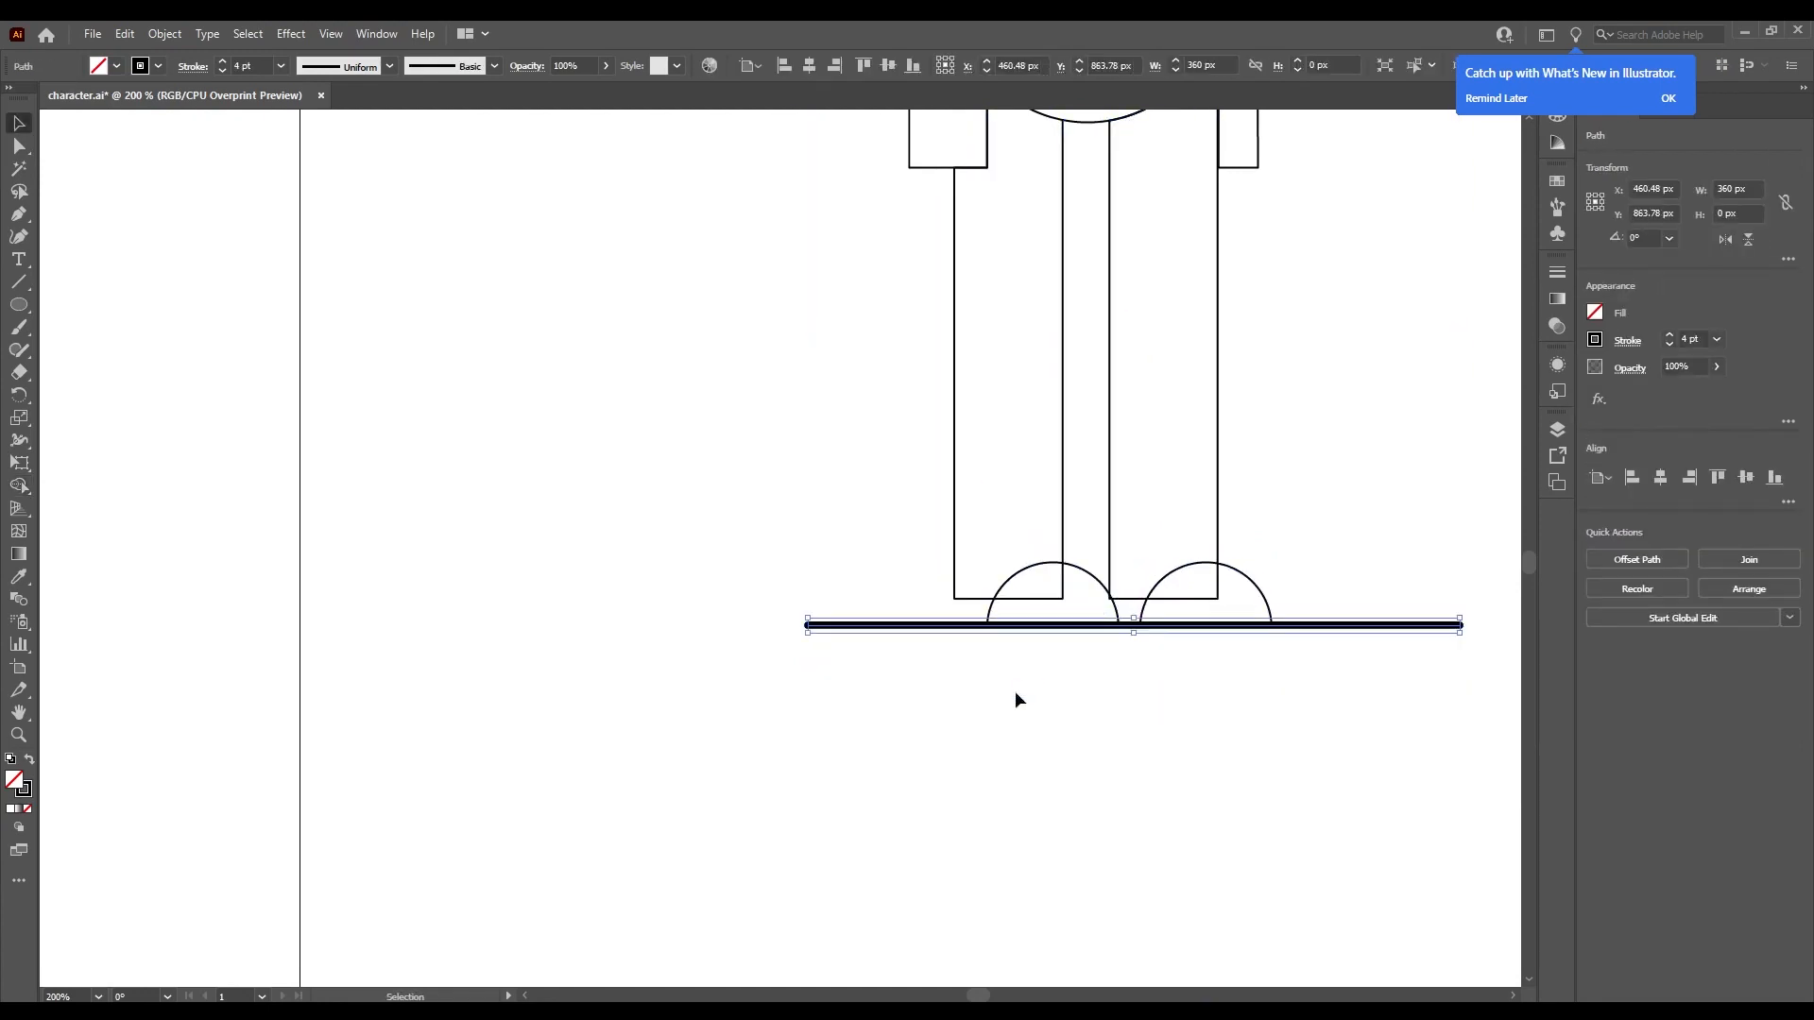
key(ctrl+z)
key(ctrl+z)
key(ctrl+z)
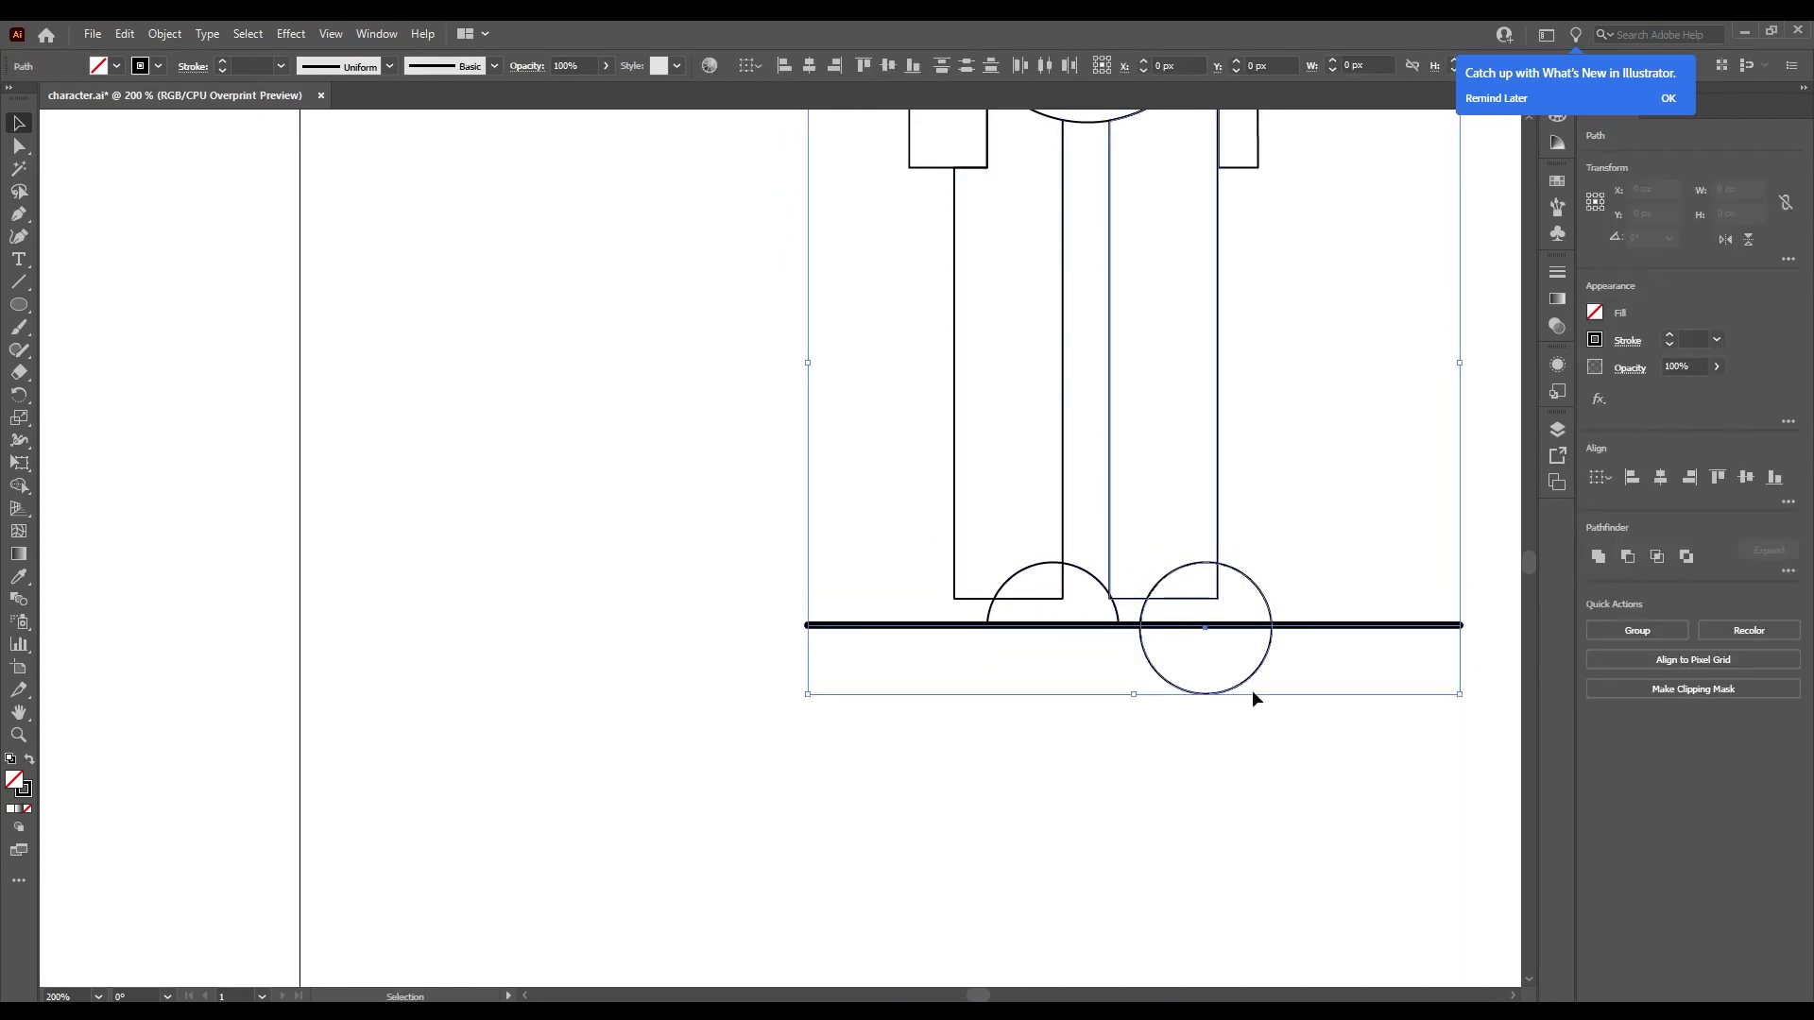
Reduce the right foot's circle to a closed half circle, removing the left foot's shape and moving the ground line lower.
click(1254, 703)
drag(1270, 624, 1280, 705)
drag(1118, 617, 1004, 578)
click(1315, 663)
key(shift+m)
alt+click(1230, 670)
key(v)
key(ctrl+z)
Duplicate the right foot's half circle horizontally onto the end of the left leg.
click(1185, 639)
click(1171, 572)
click(1169, 597)
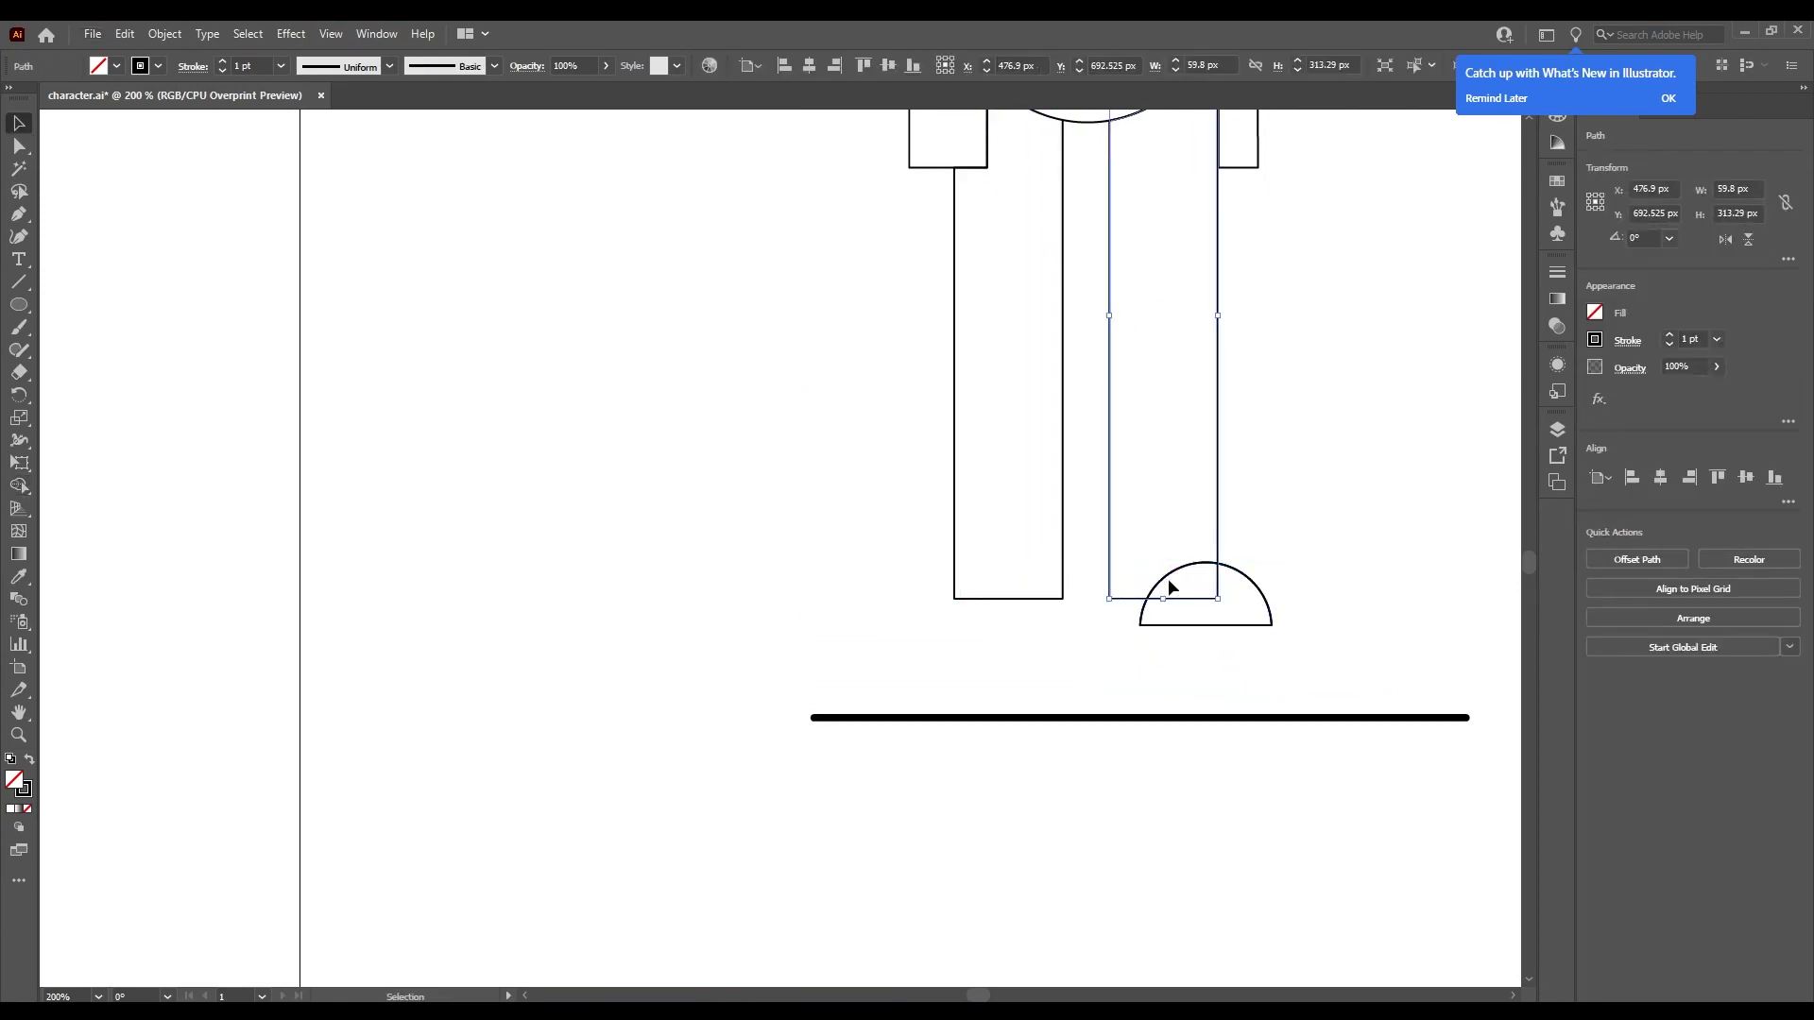
click(1169, 588)
click(1174, 567)
drag(1178, 576, 1029, 571)
click(1287, 548)
Remove the leg outlines inside both half-circle shoes with the Shape Builder tool.
drag(879, 517, 1445, 678)
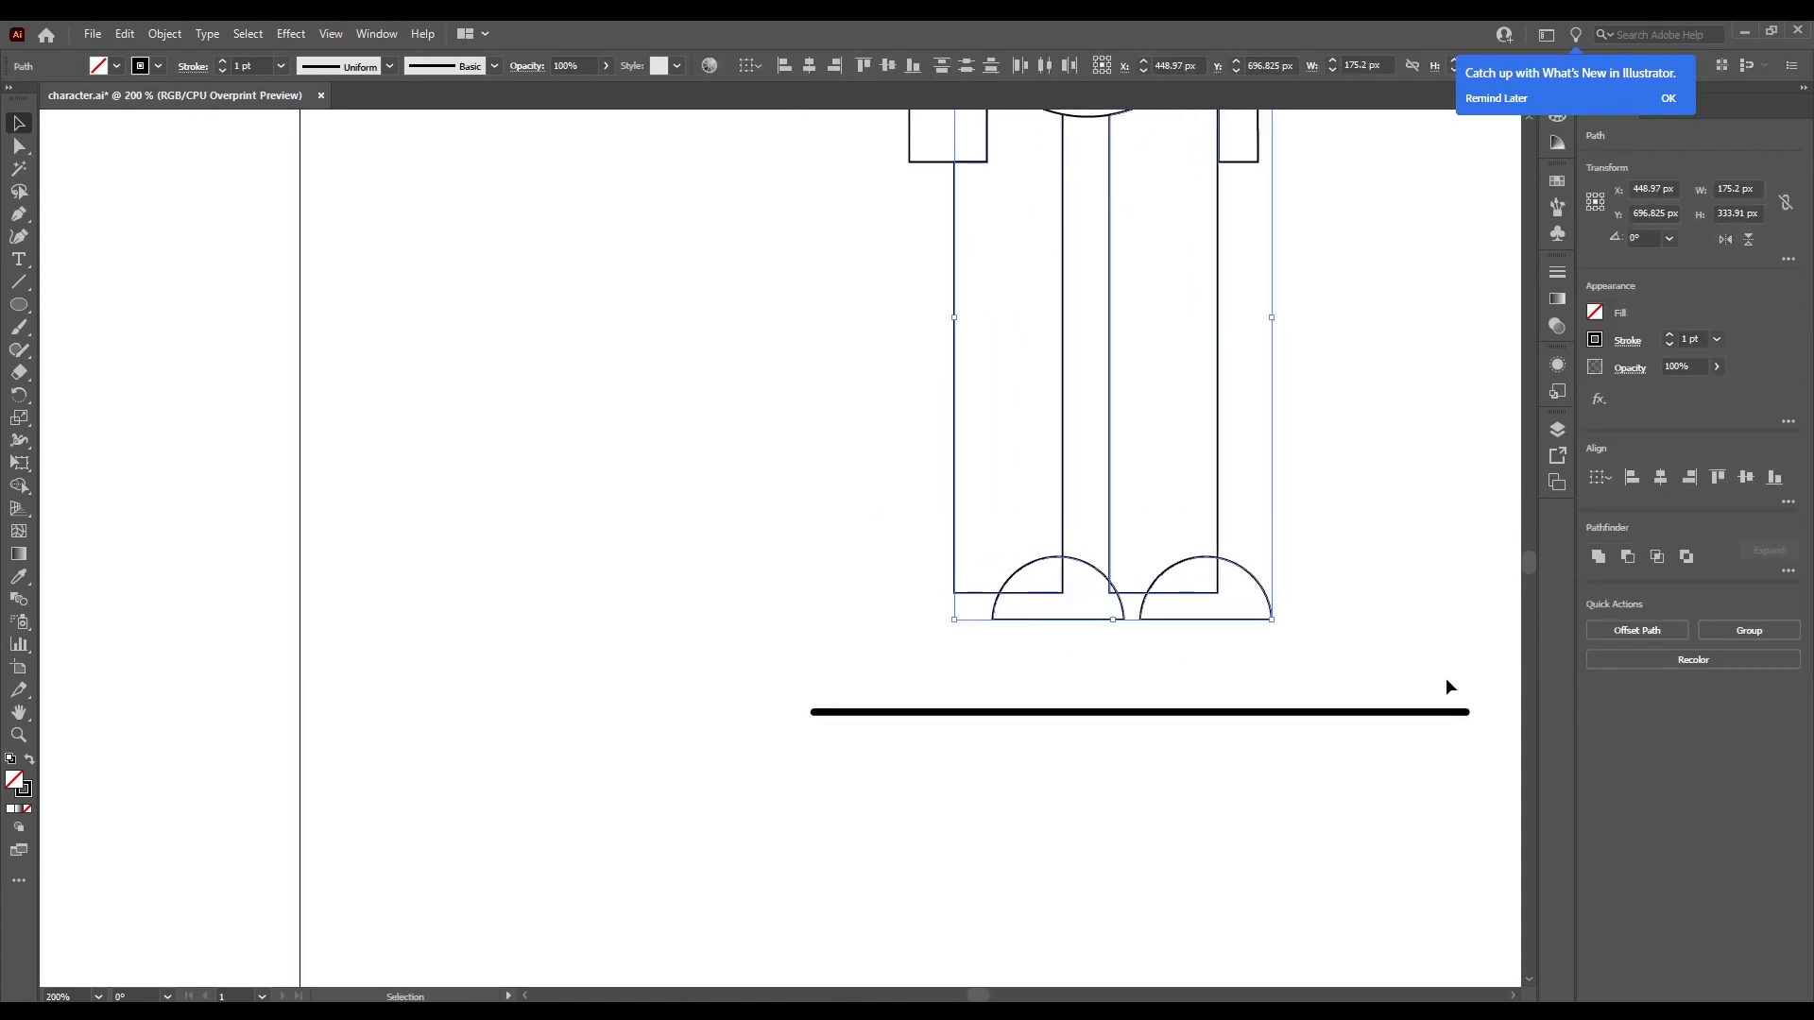
key(shift+m)
drag(1169, 592, 1161, 599)
key(v)
click(1218, 656)
Examine the whole figure, then the lower ends of the arms beside the hips.
scroll(1217, 655, down, 2)
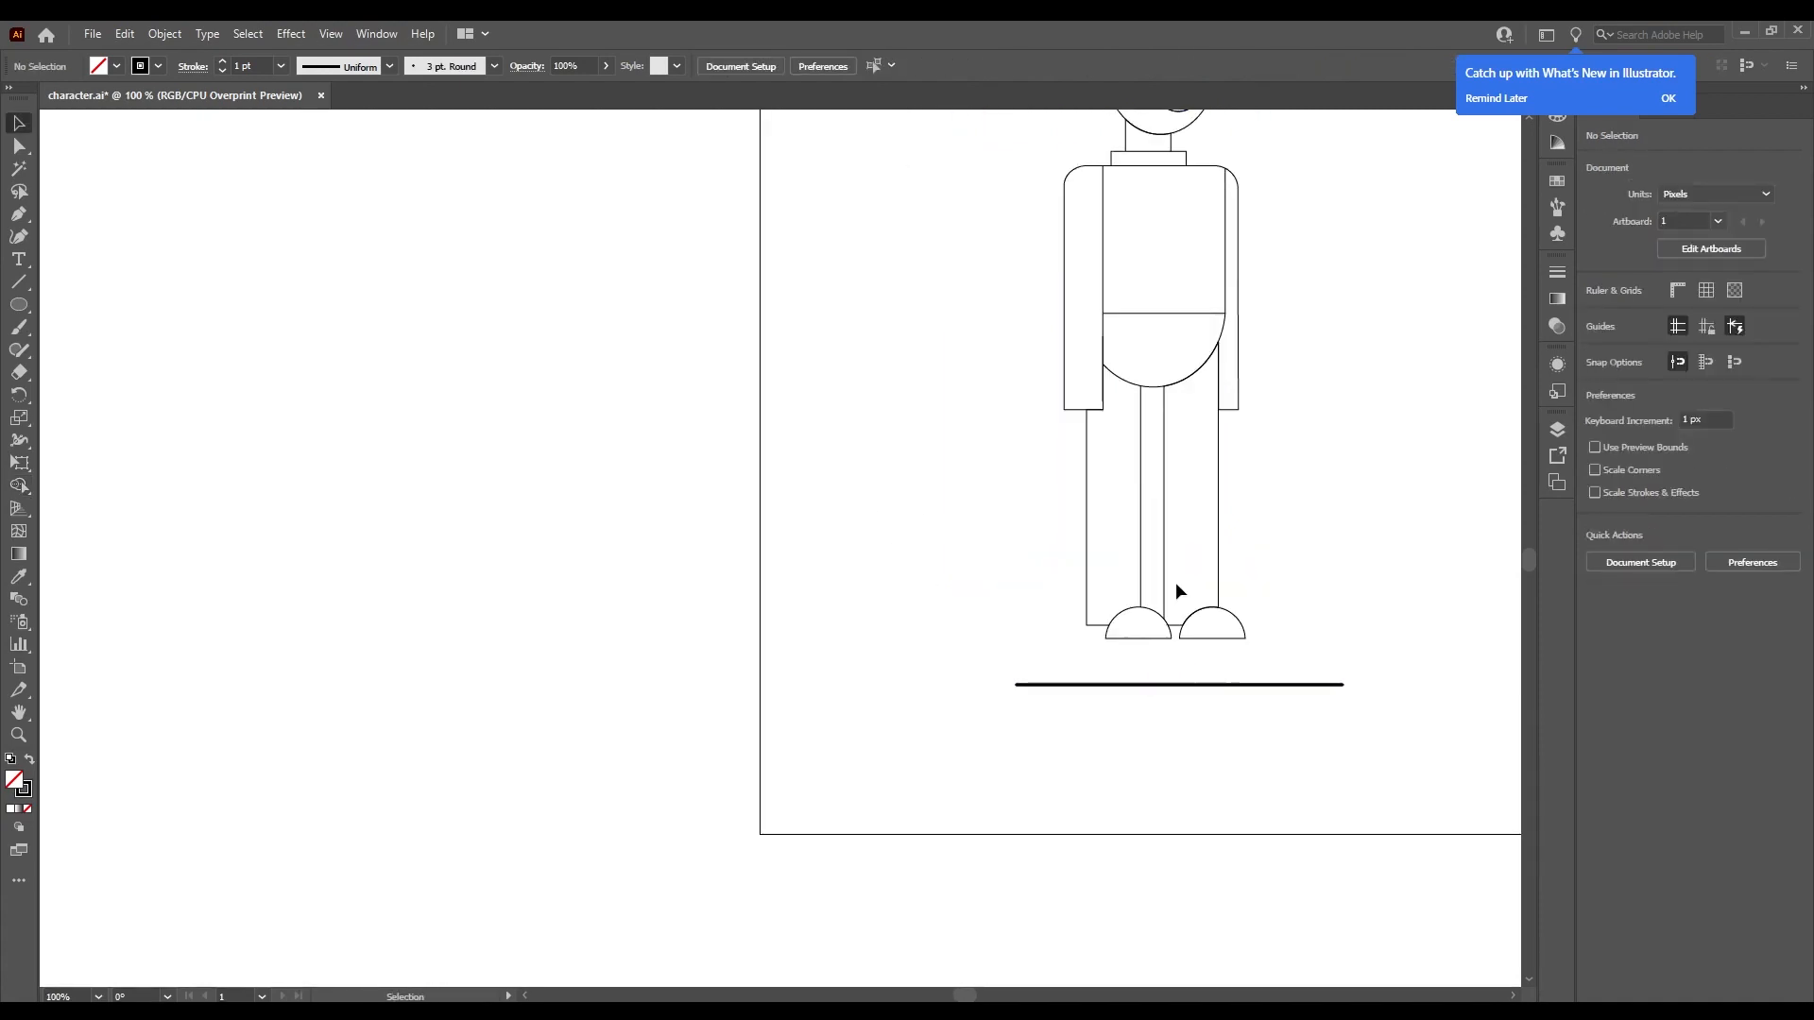
scroll(1176, 584, up, 2)
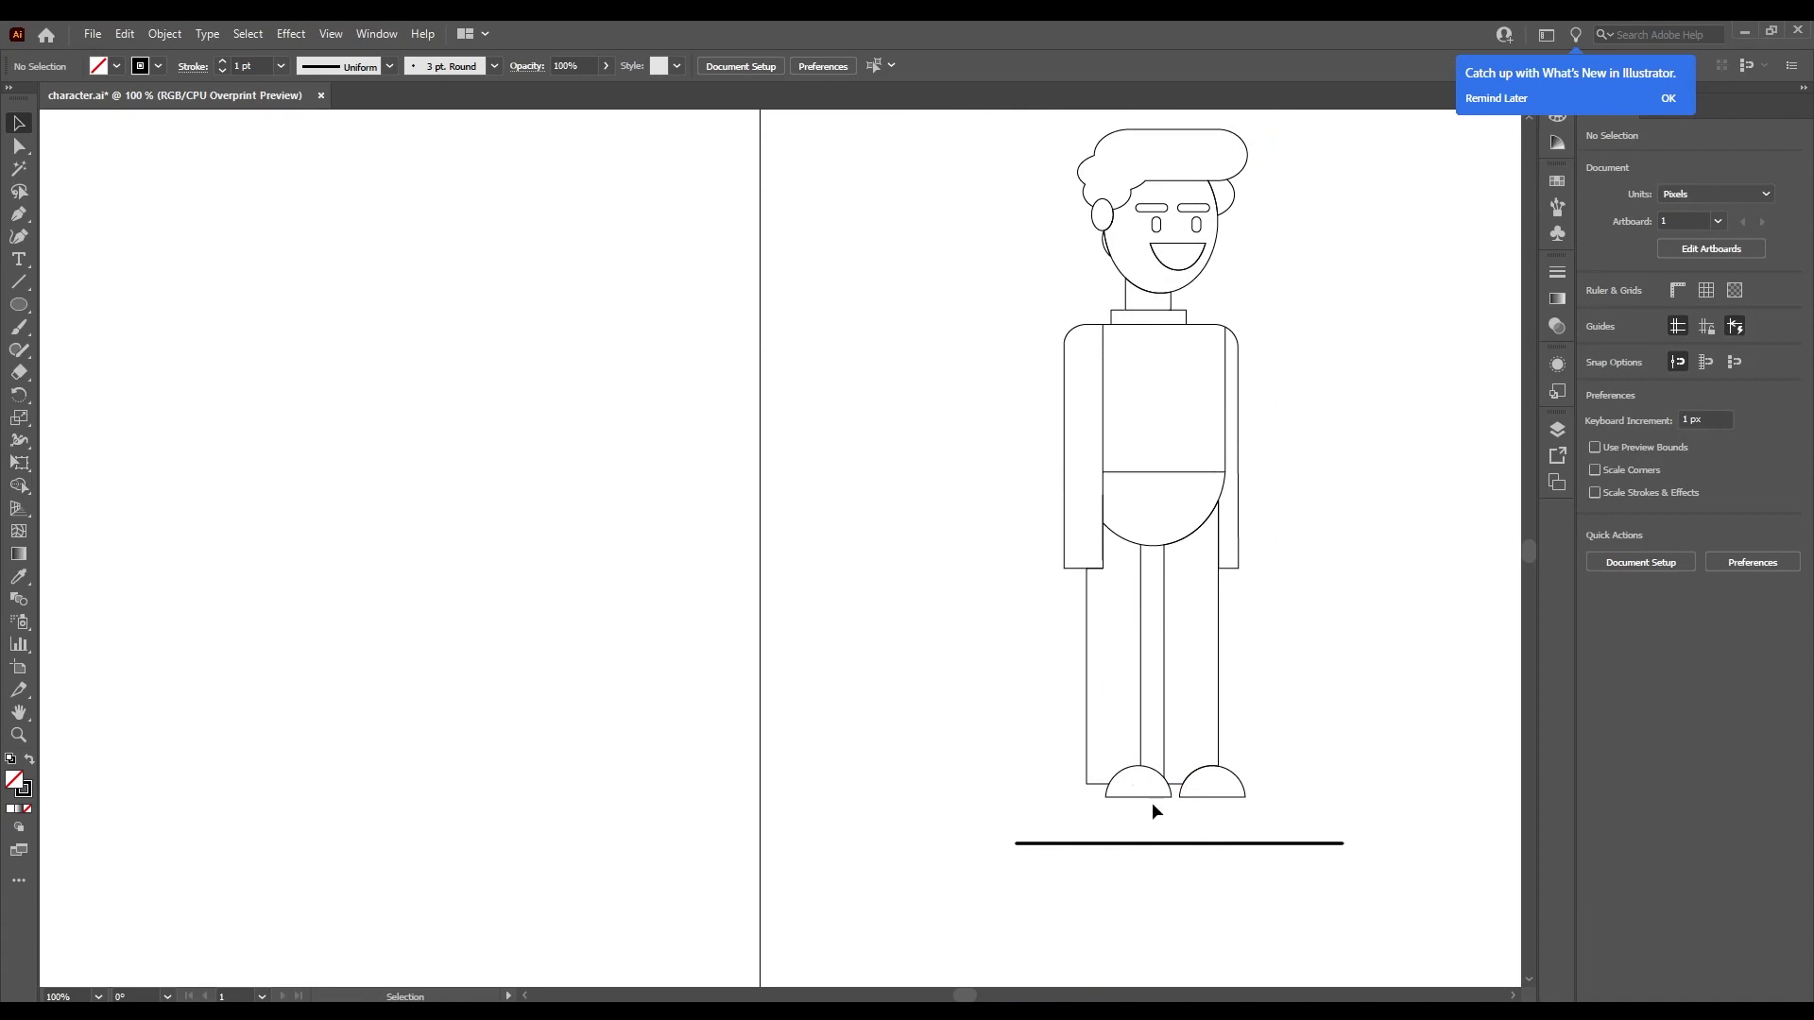
scroll(1153, 802, up, 2)
scroll(1204, 662, down, 2)
scroll(1228, 614, up, 3)
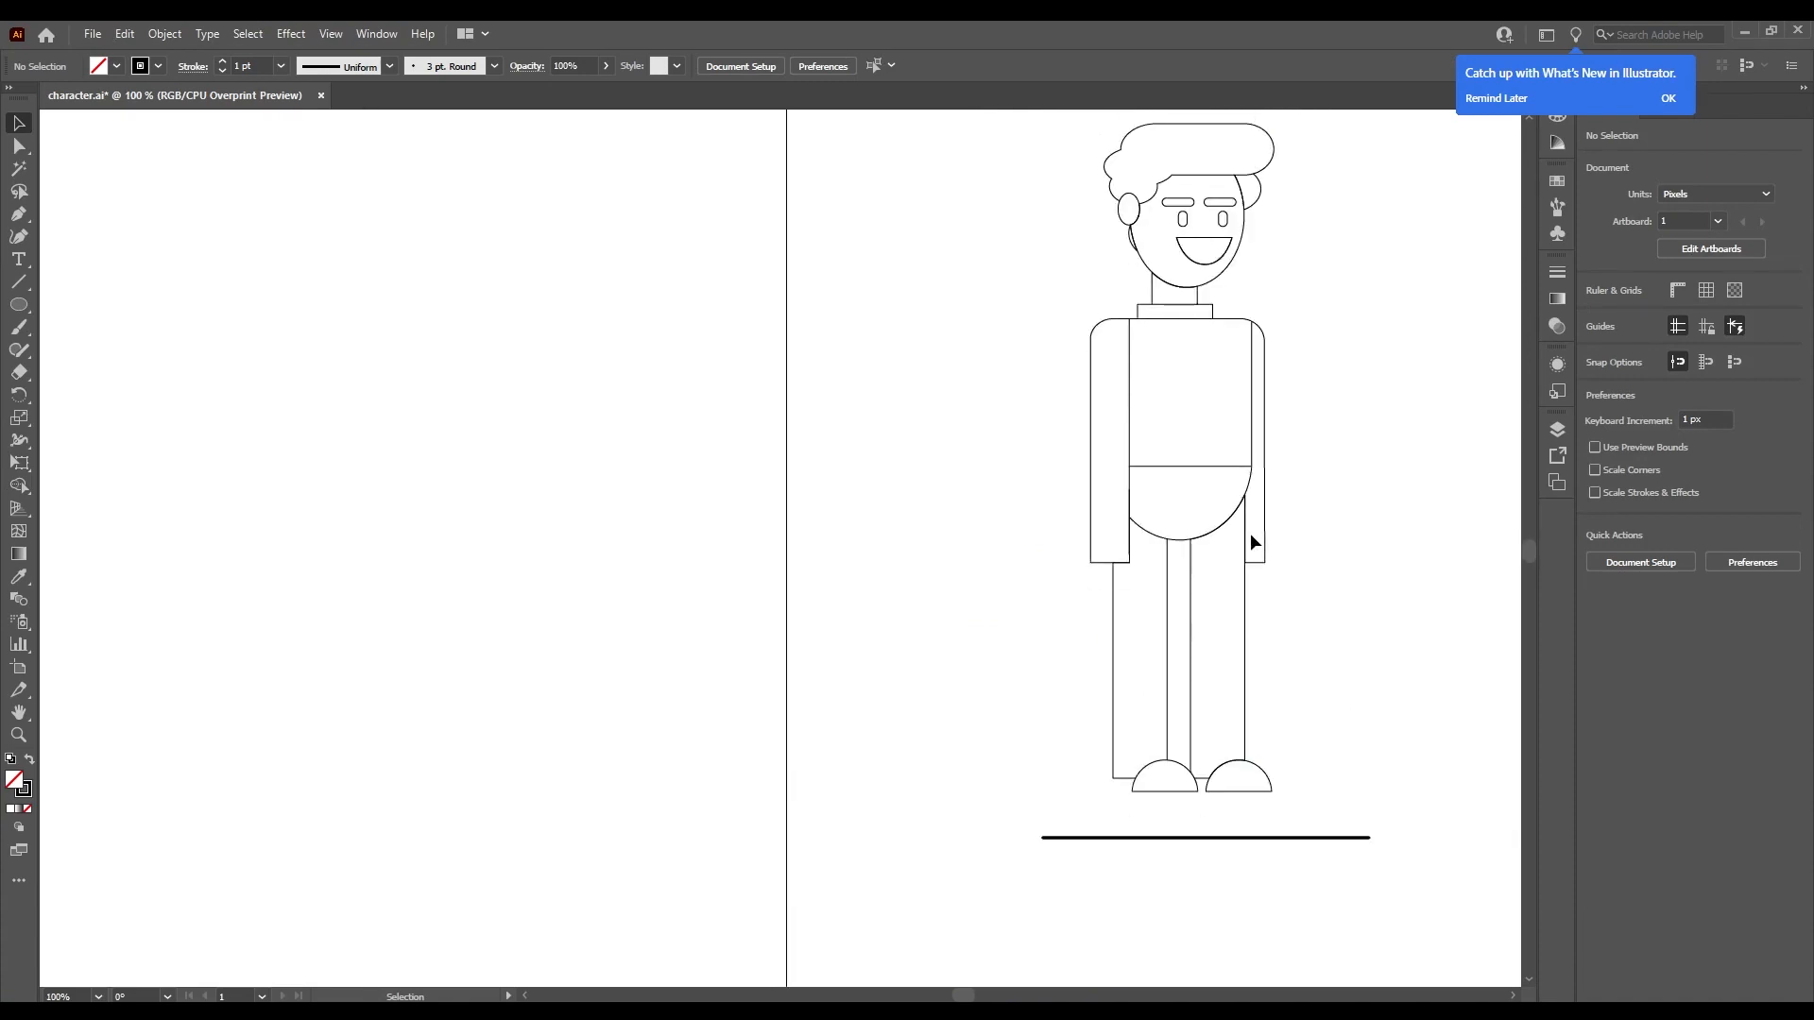
scroll(1110, 572, up, 5)
key(p)
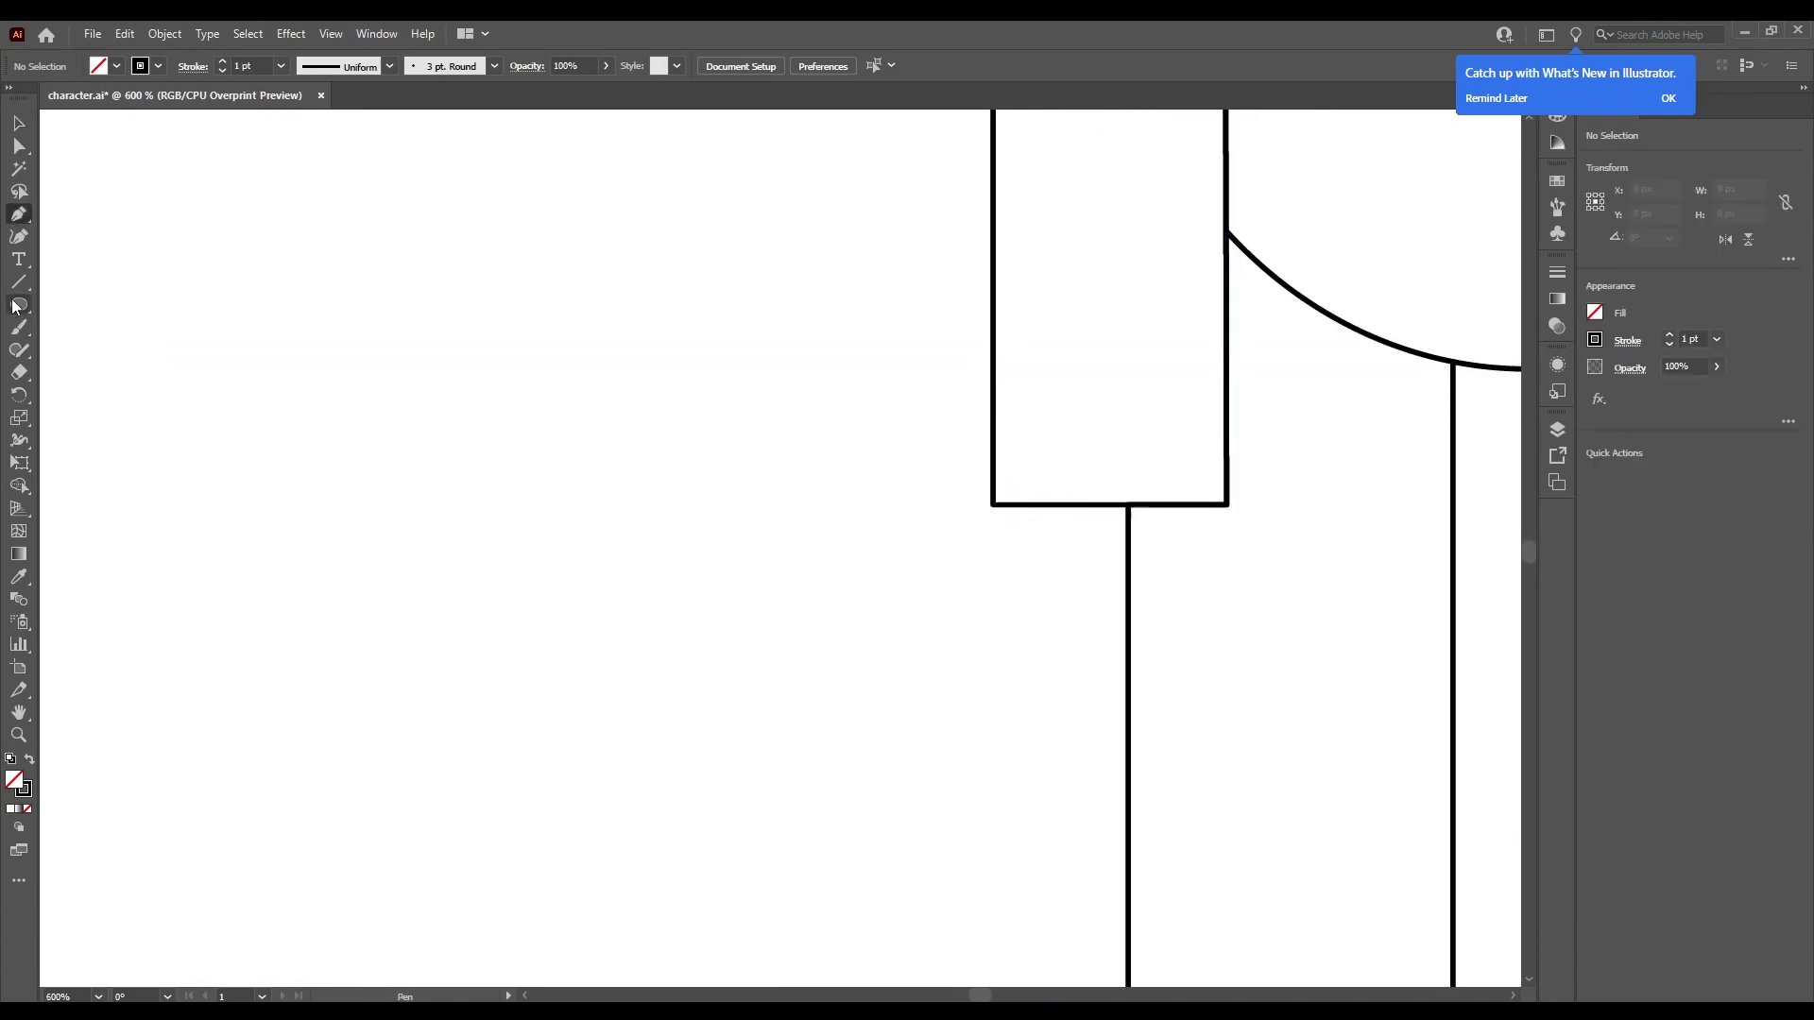
scroll(324, 475, down, 1)
scroll(324, 475, down, 3)
scroll(218, 438, up, 2)
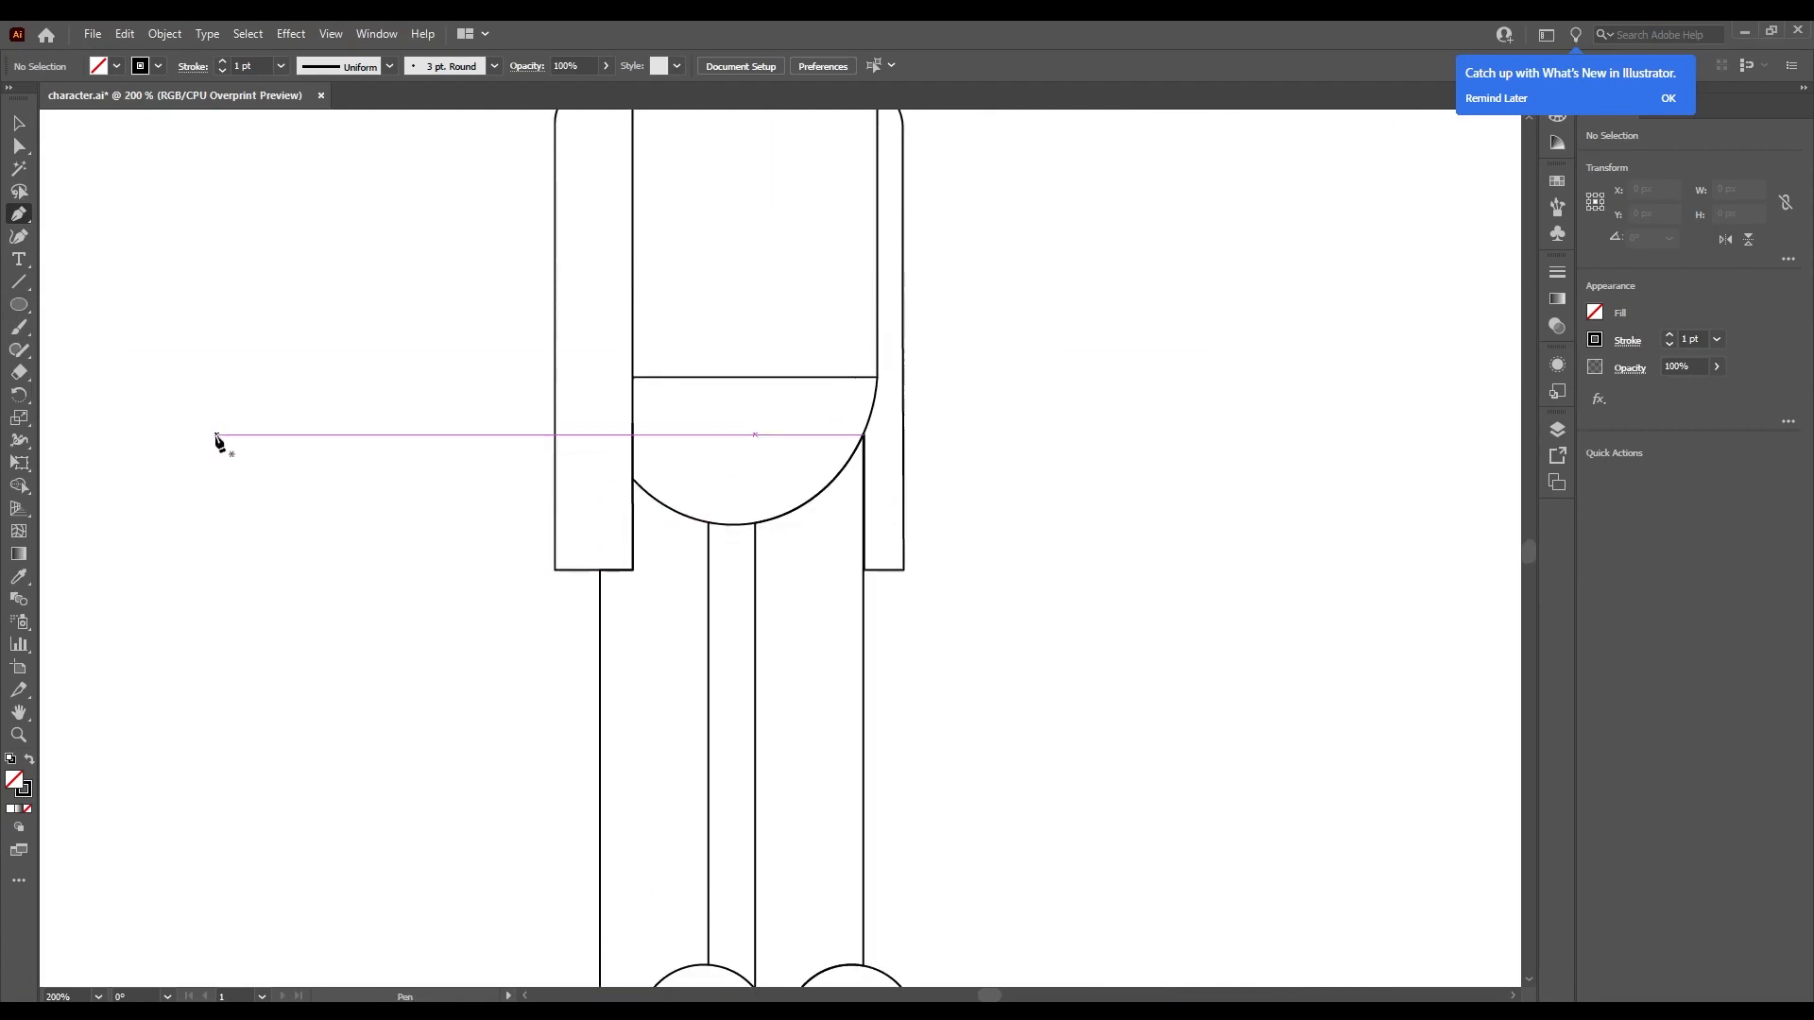
Draw a rounded rectangle about 72 × 120 px for the palm in the empty area beside the left arm.
click(23, 313)
click(82, 327)
drag(141, 263, 277, 499)
key(a)
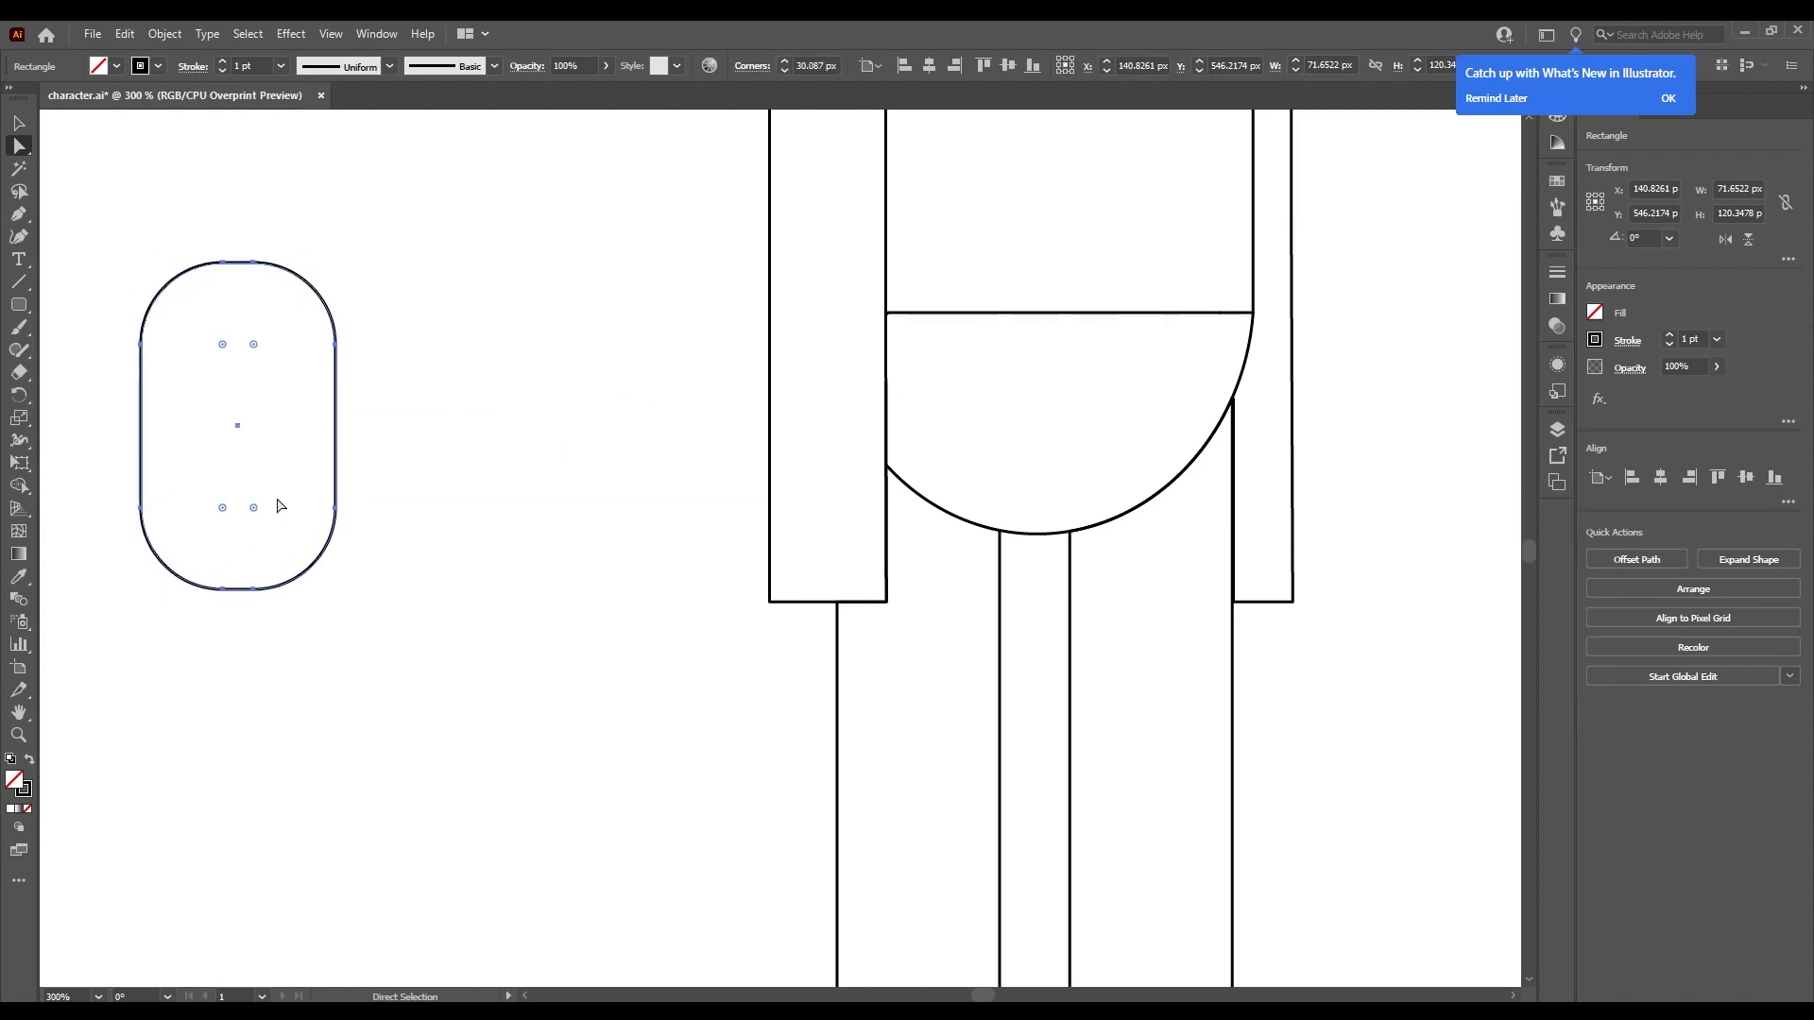
click(376, 546)
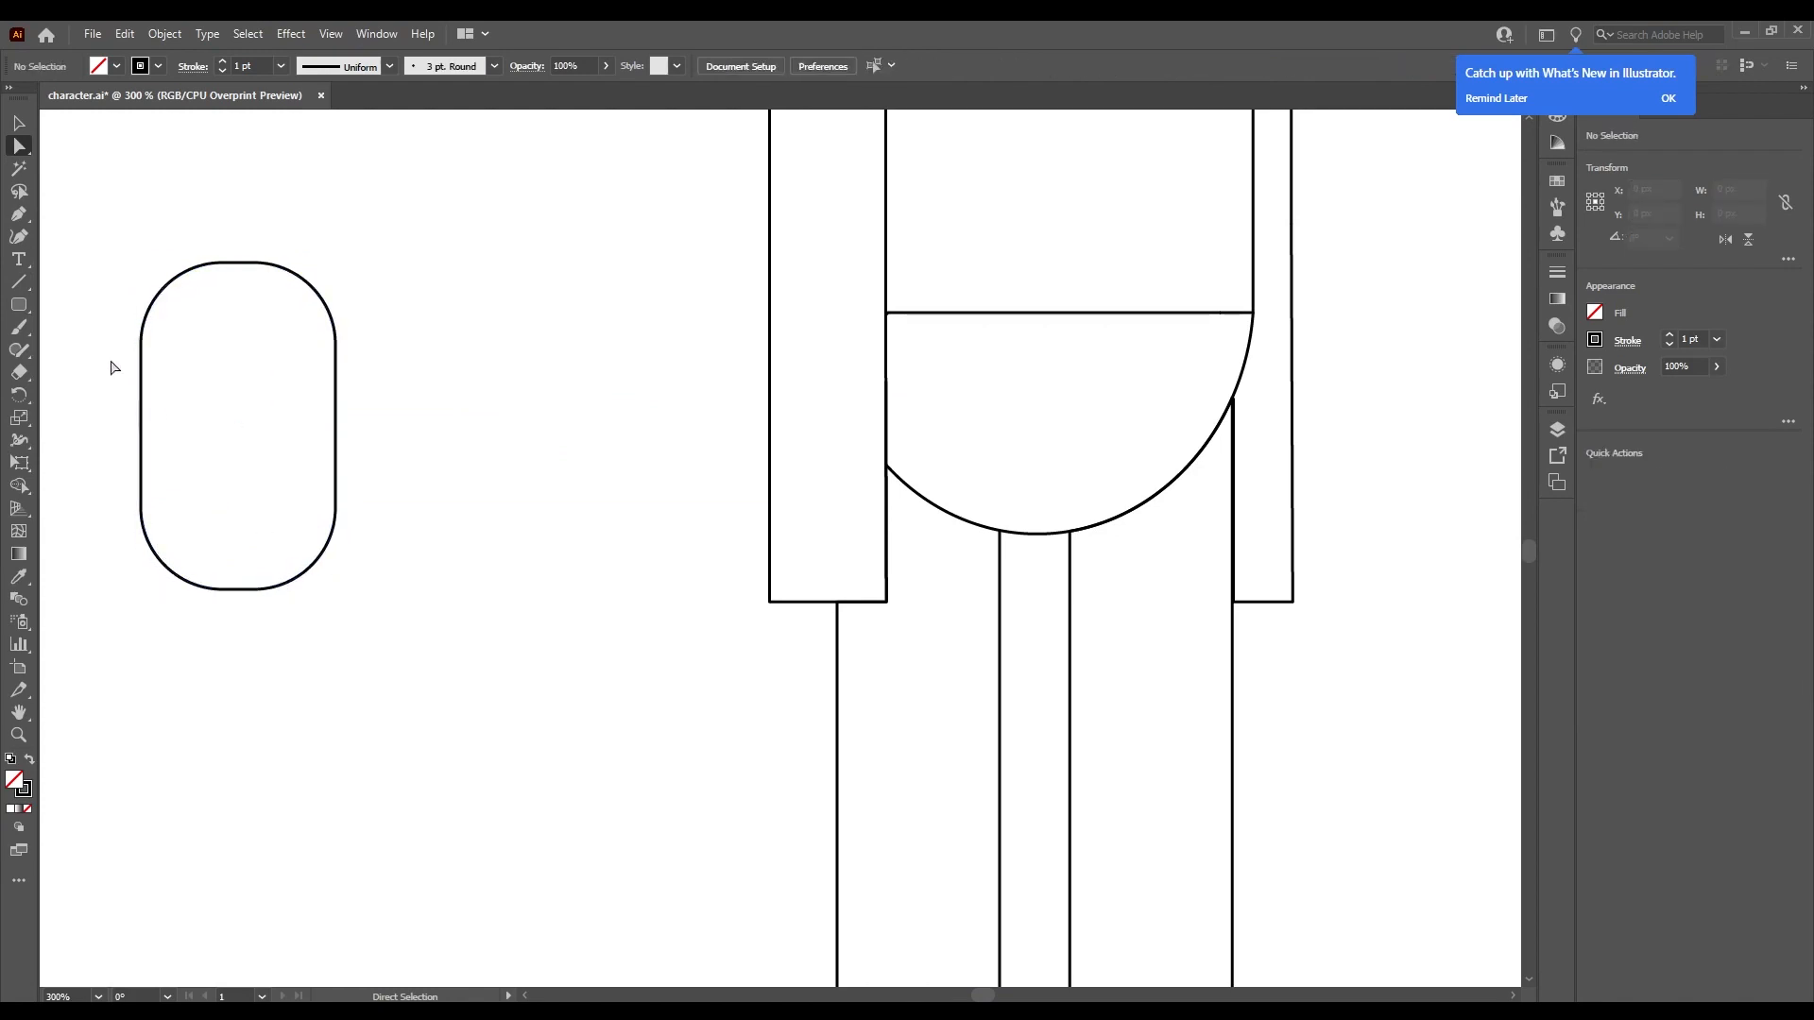
Draw a smaller rounded rectangle about 27 × 46 px beside the palm's upper right edge for the thumb.
click(21, 308)
drag(348, 274, 424, 398)
key(t)
Rotate the thumb shape by 48° about a point near its upper left corner.
key(r)
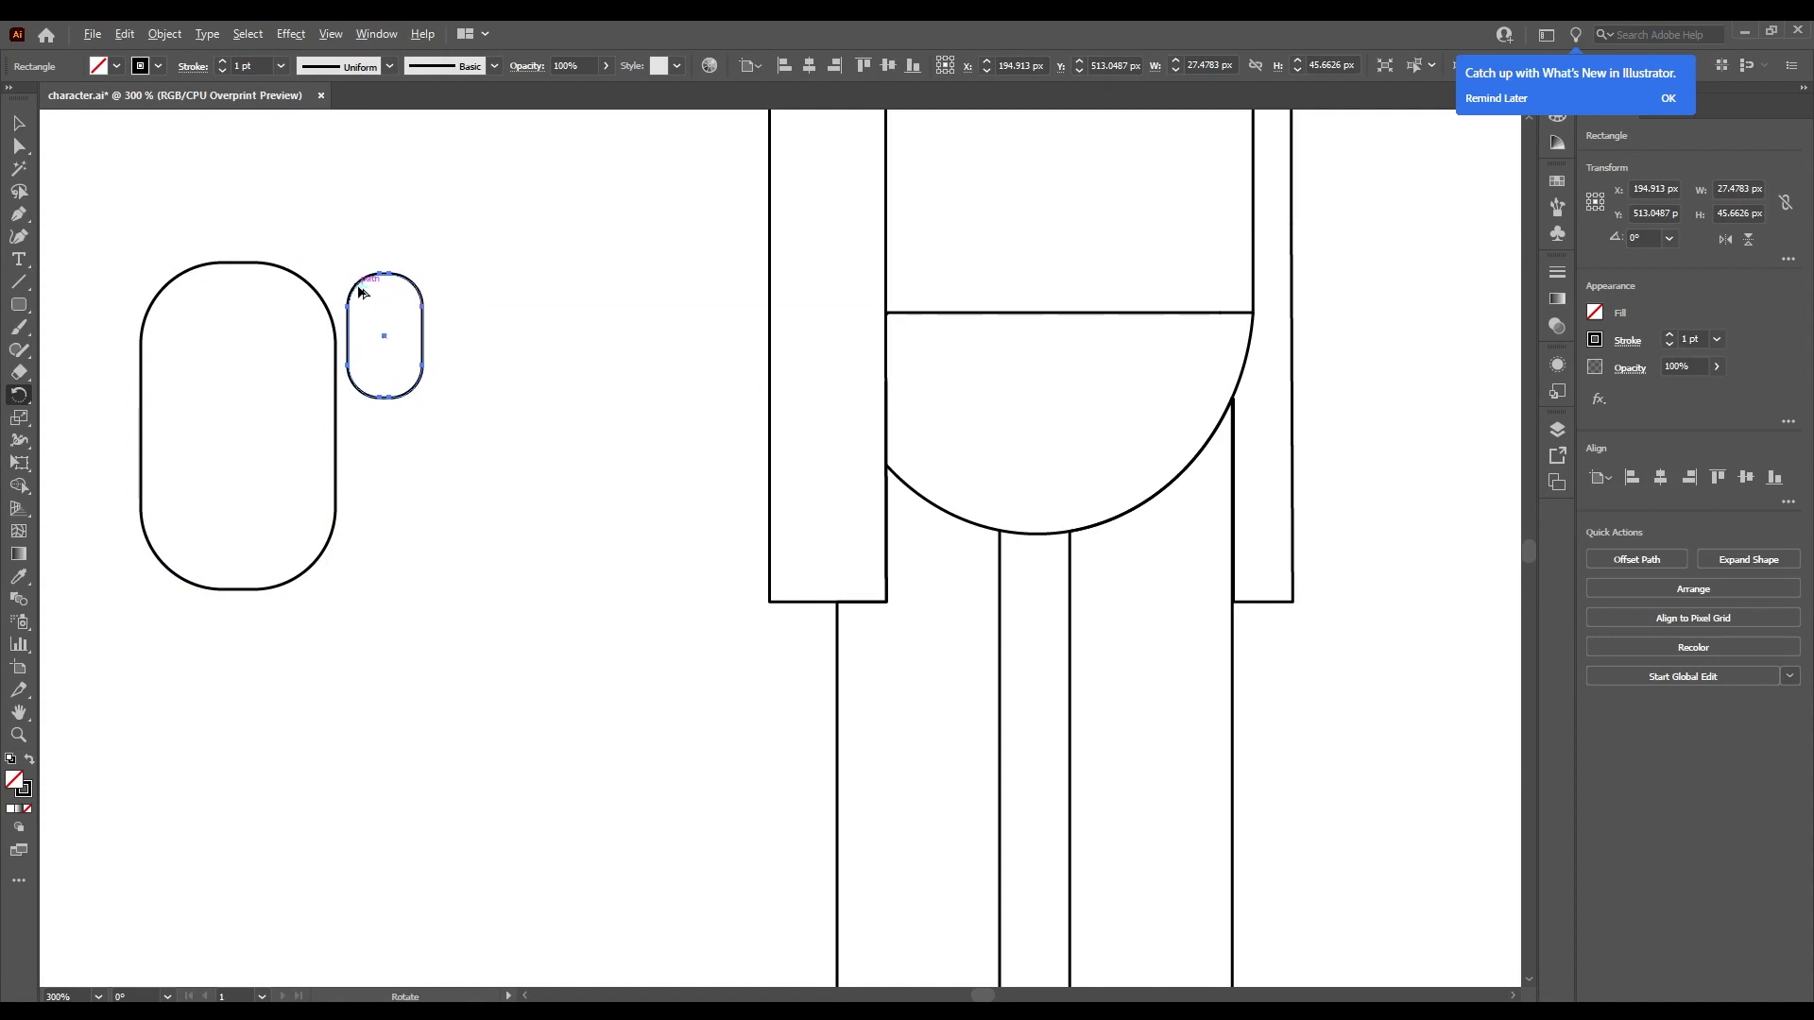
alt+click(357, 284)
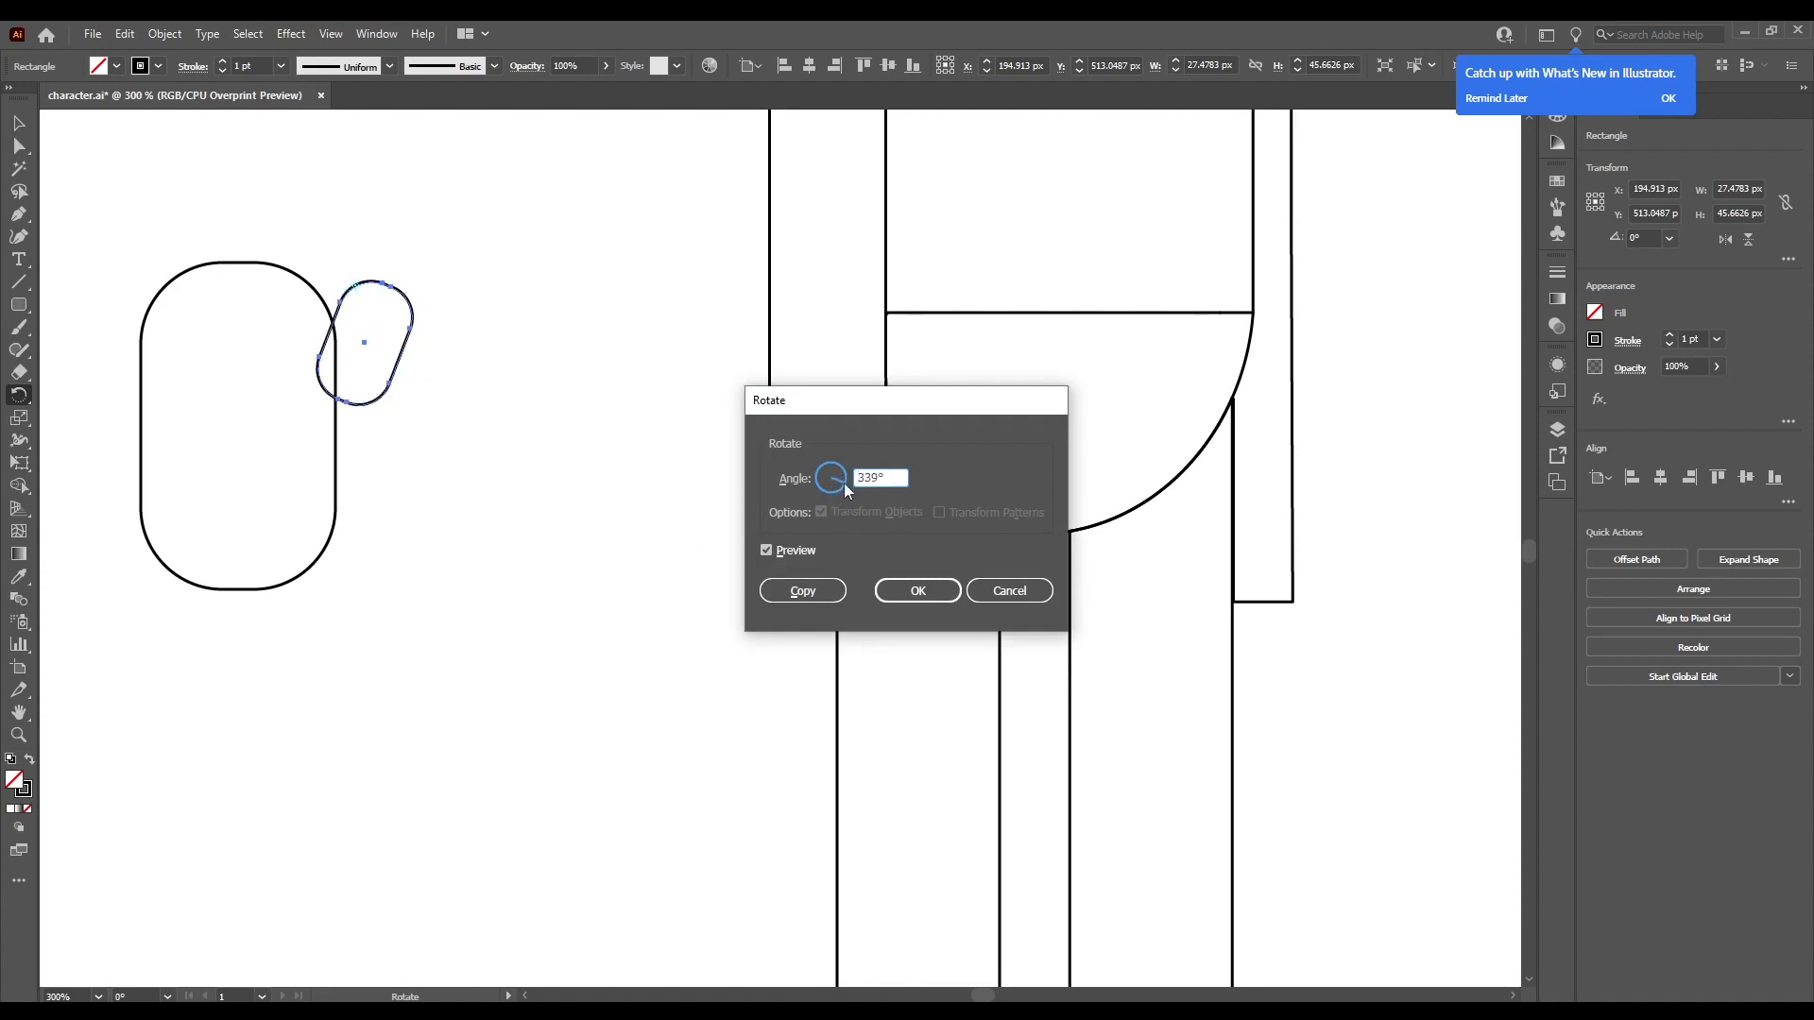
drag(843, 484, 842, 470)
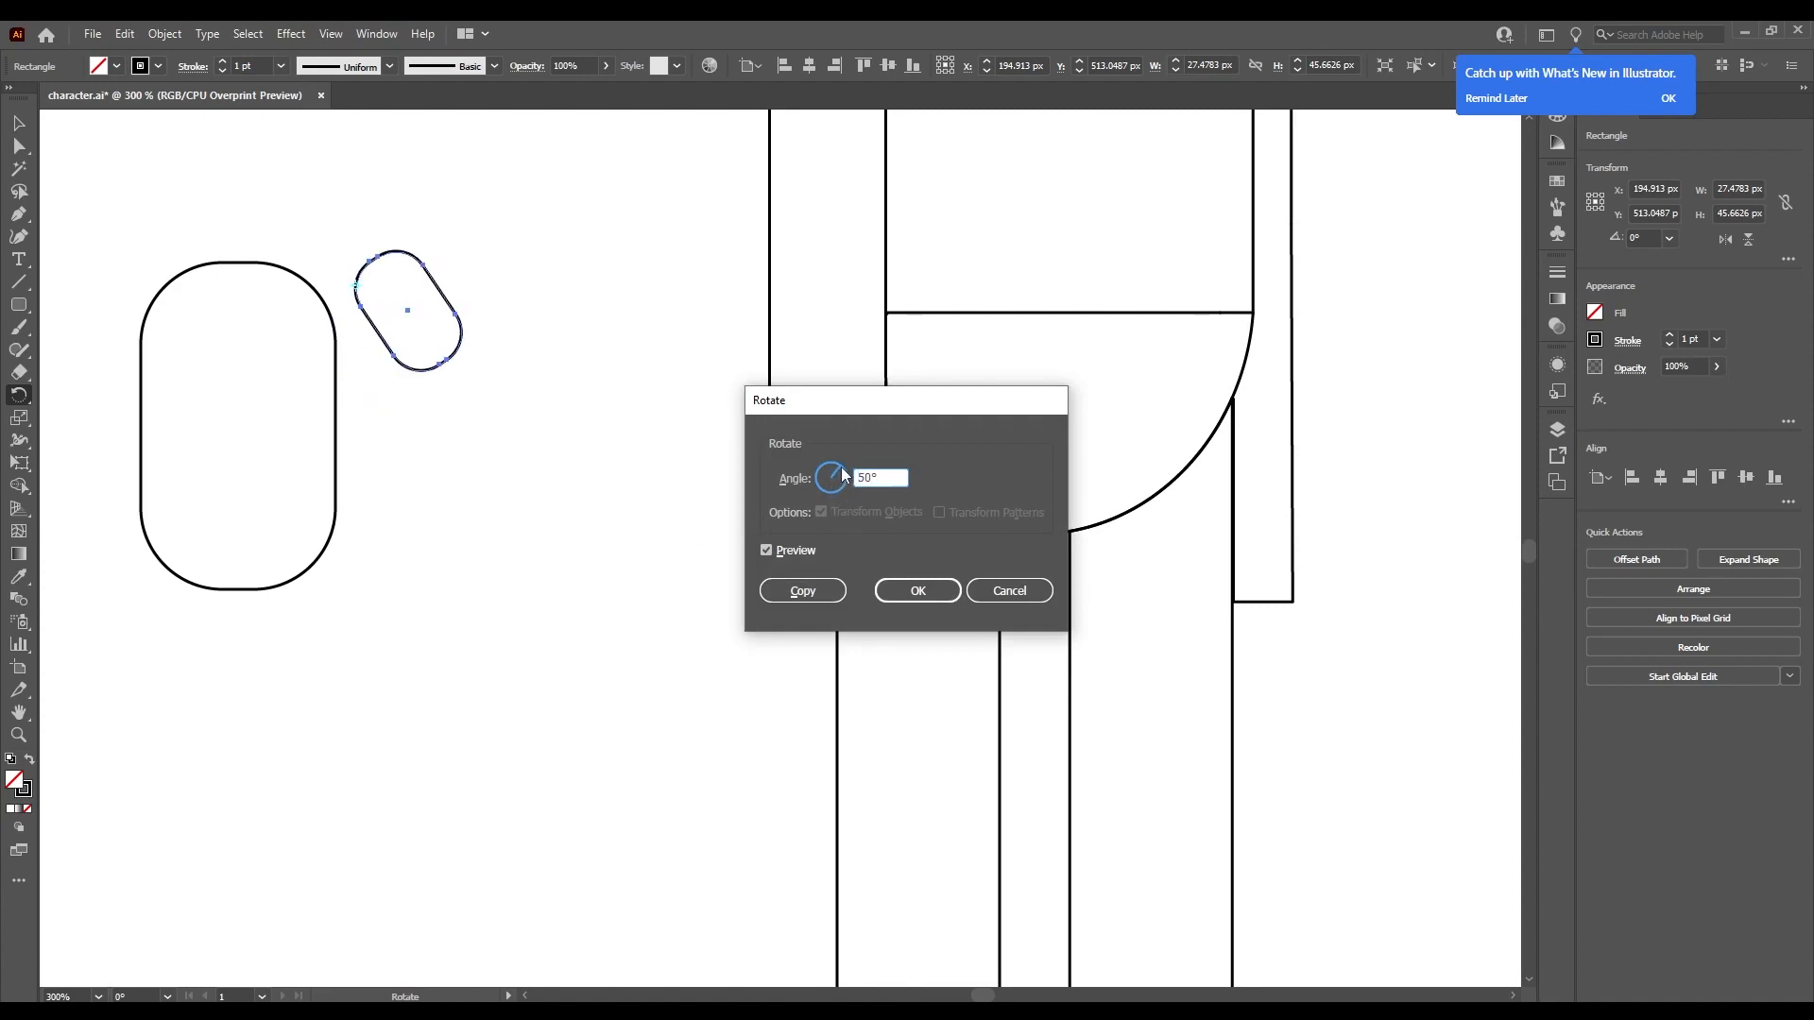
click(842, 469)
drag(876, 478, 807, 472)
text(4)
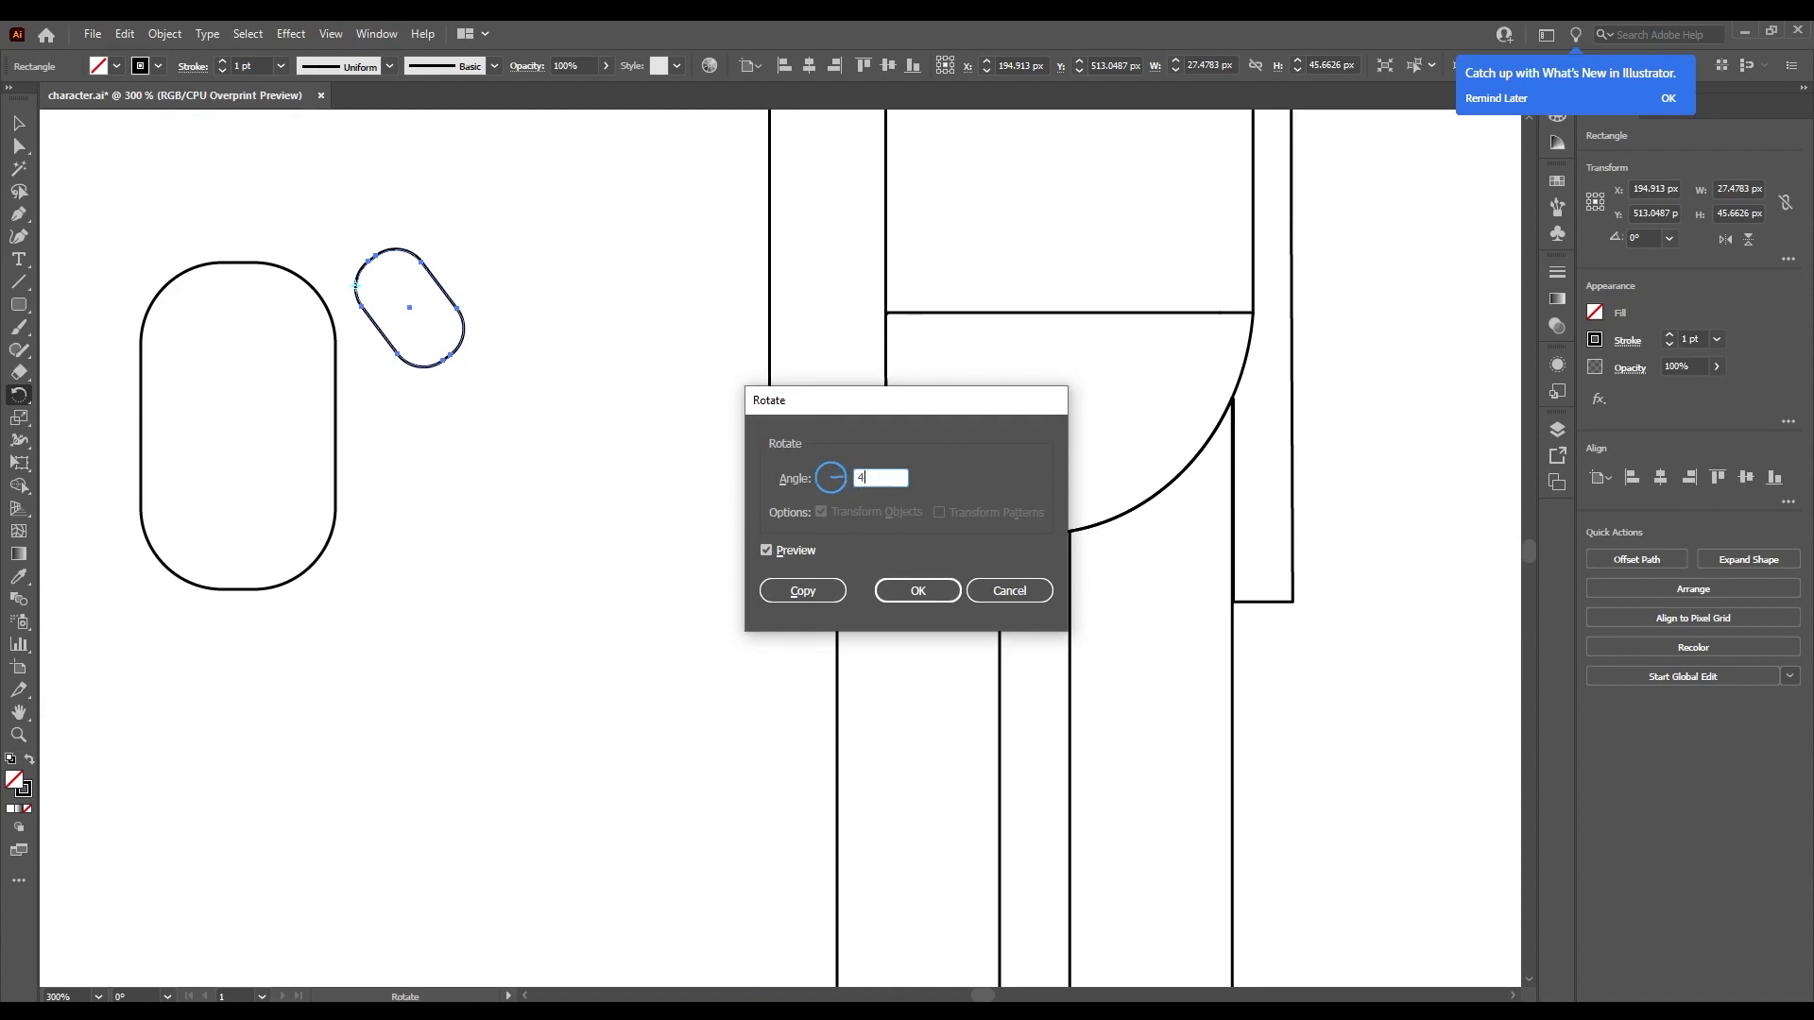
text(8)
click(917, 590)
key(v)
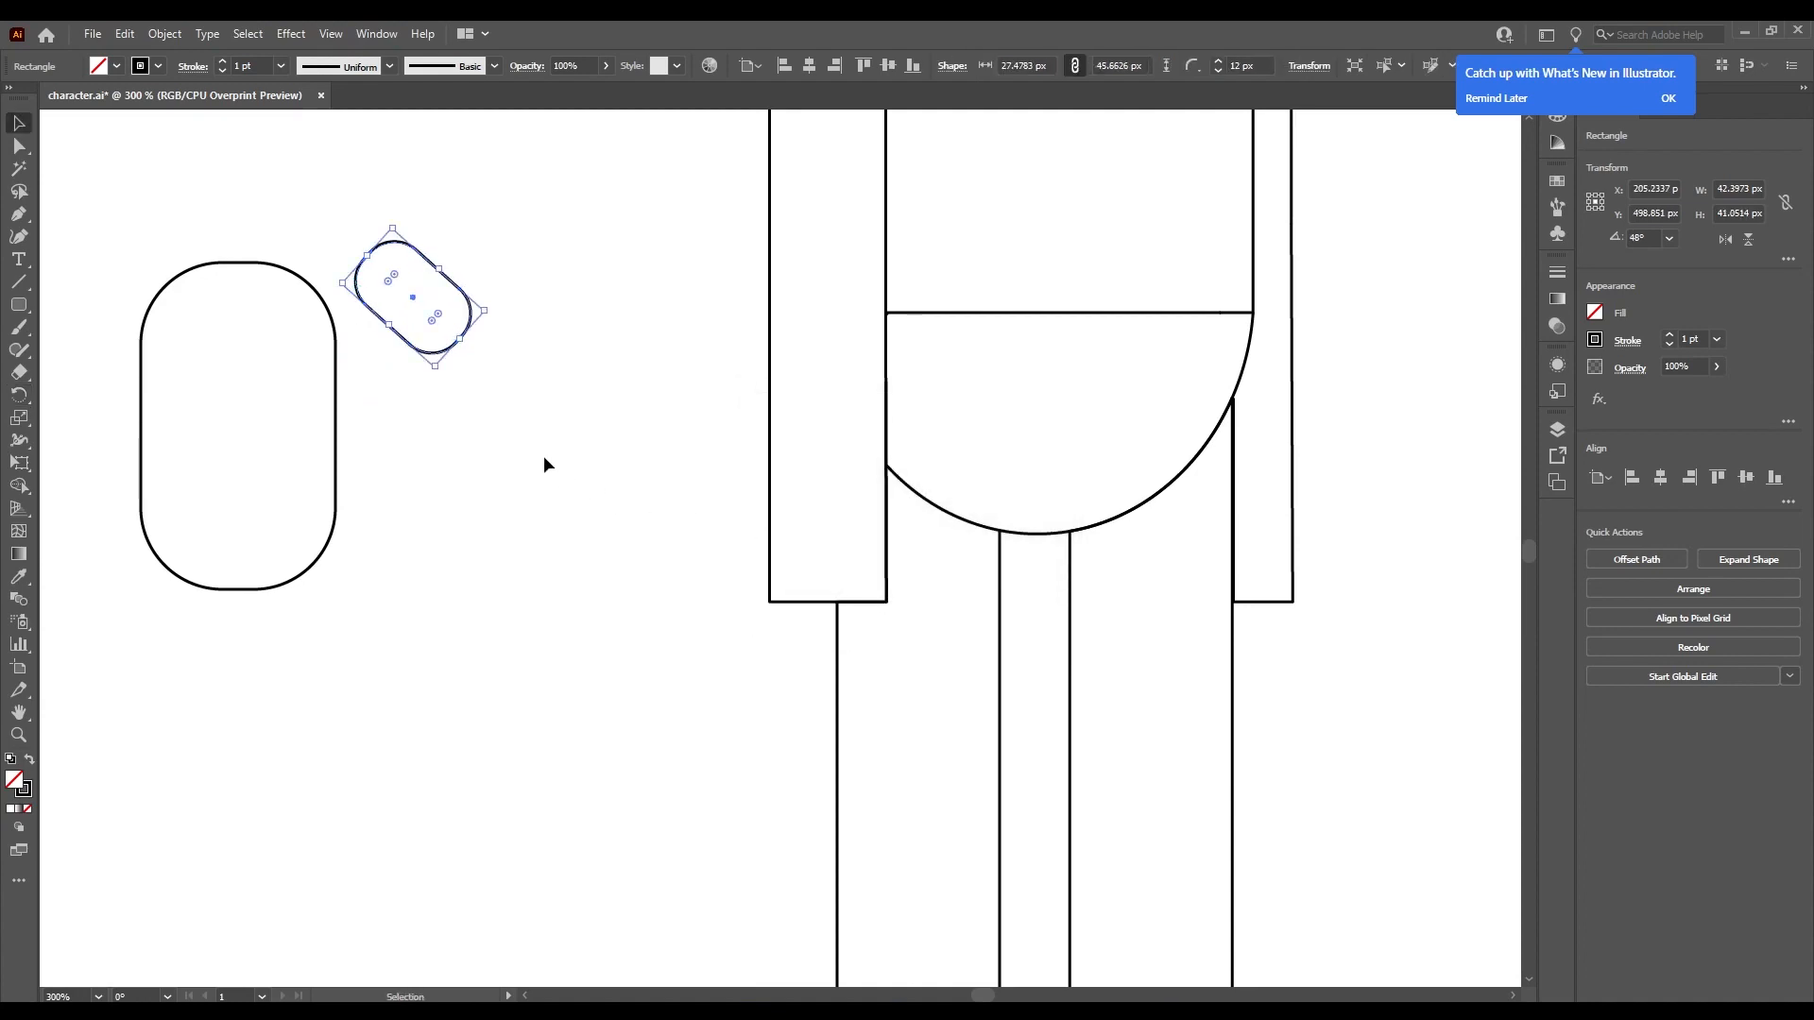
Move the thumb shape so it overlaps the palm's upper right edge.
drag(392, 342, 327, 390)
drag(468, 273, 288, 387)
click(400, 294)
drag(400, 291, 262, 367)
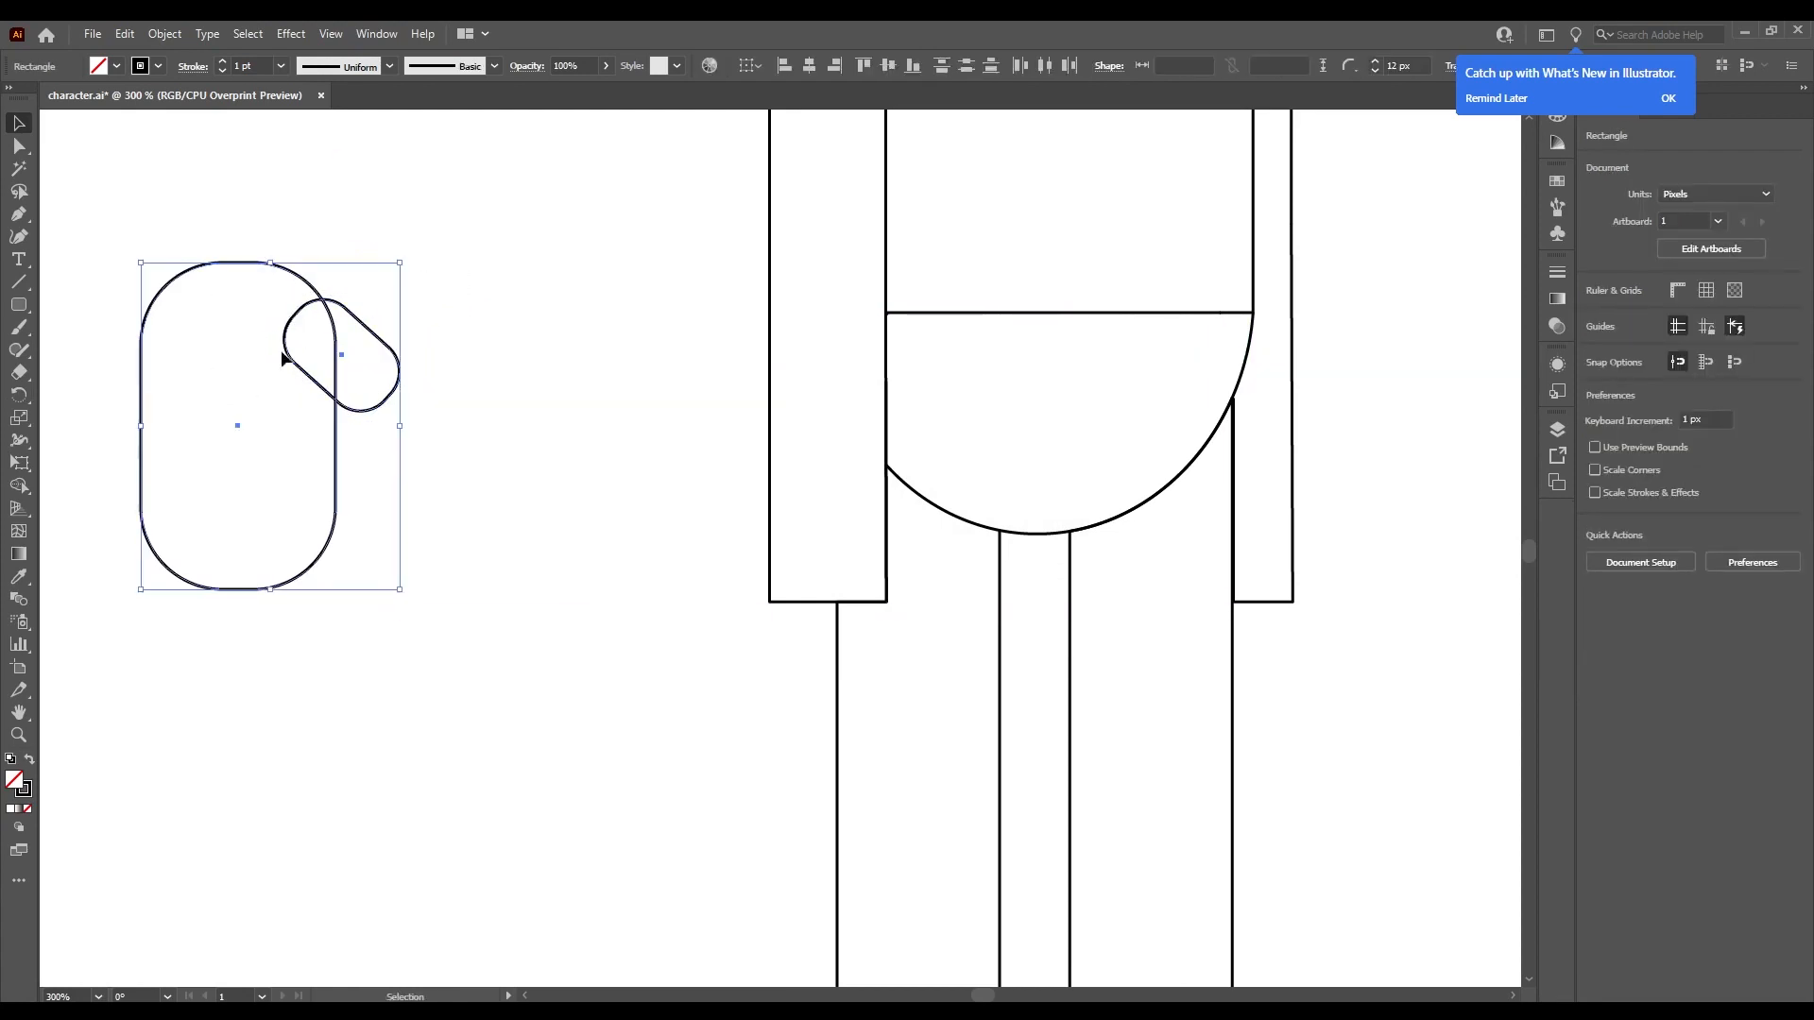
scroll(444, 348, left, 2)
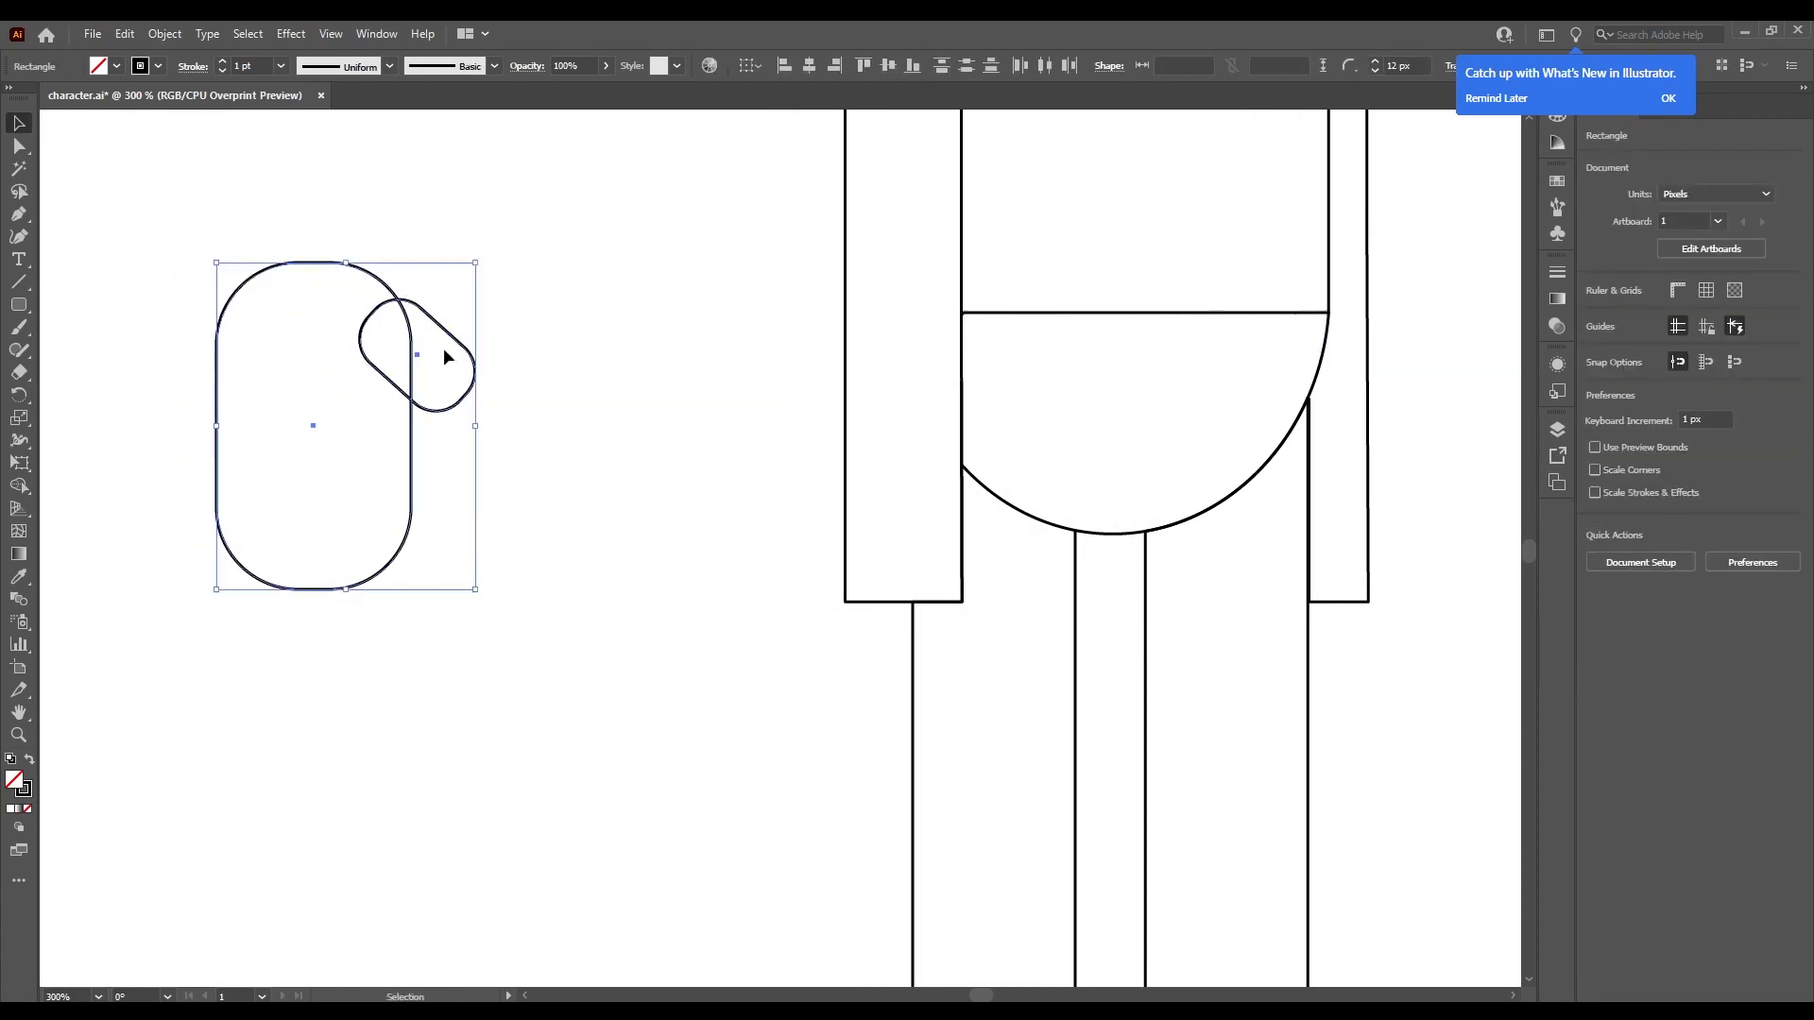
Rotate the palm and thumb shapes slightly counterclockwise and keep both selected.
drag(477, 253, 349, 435)
click(482, 244)
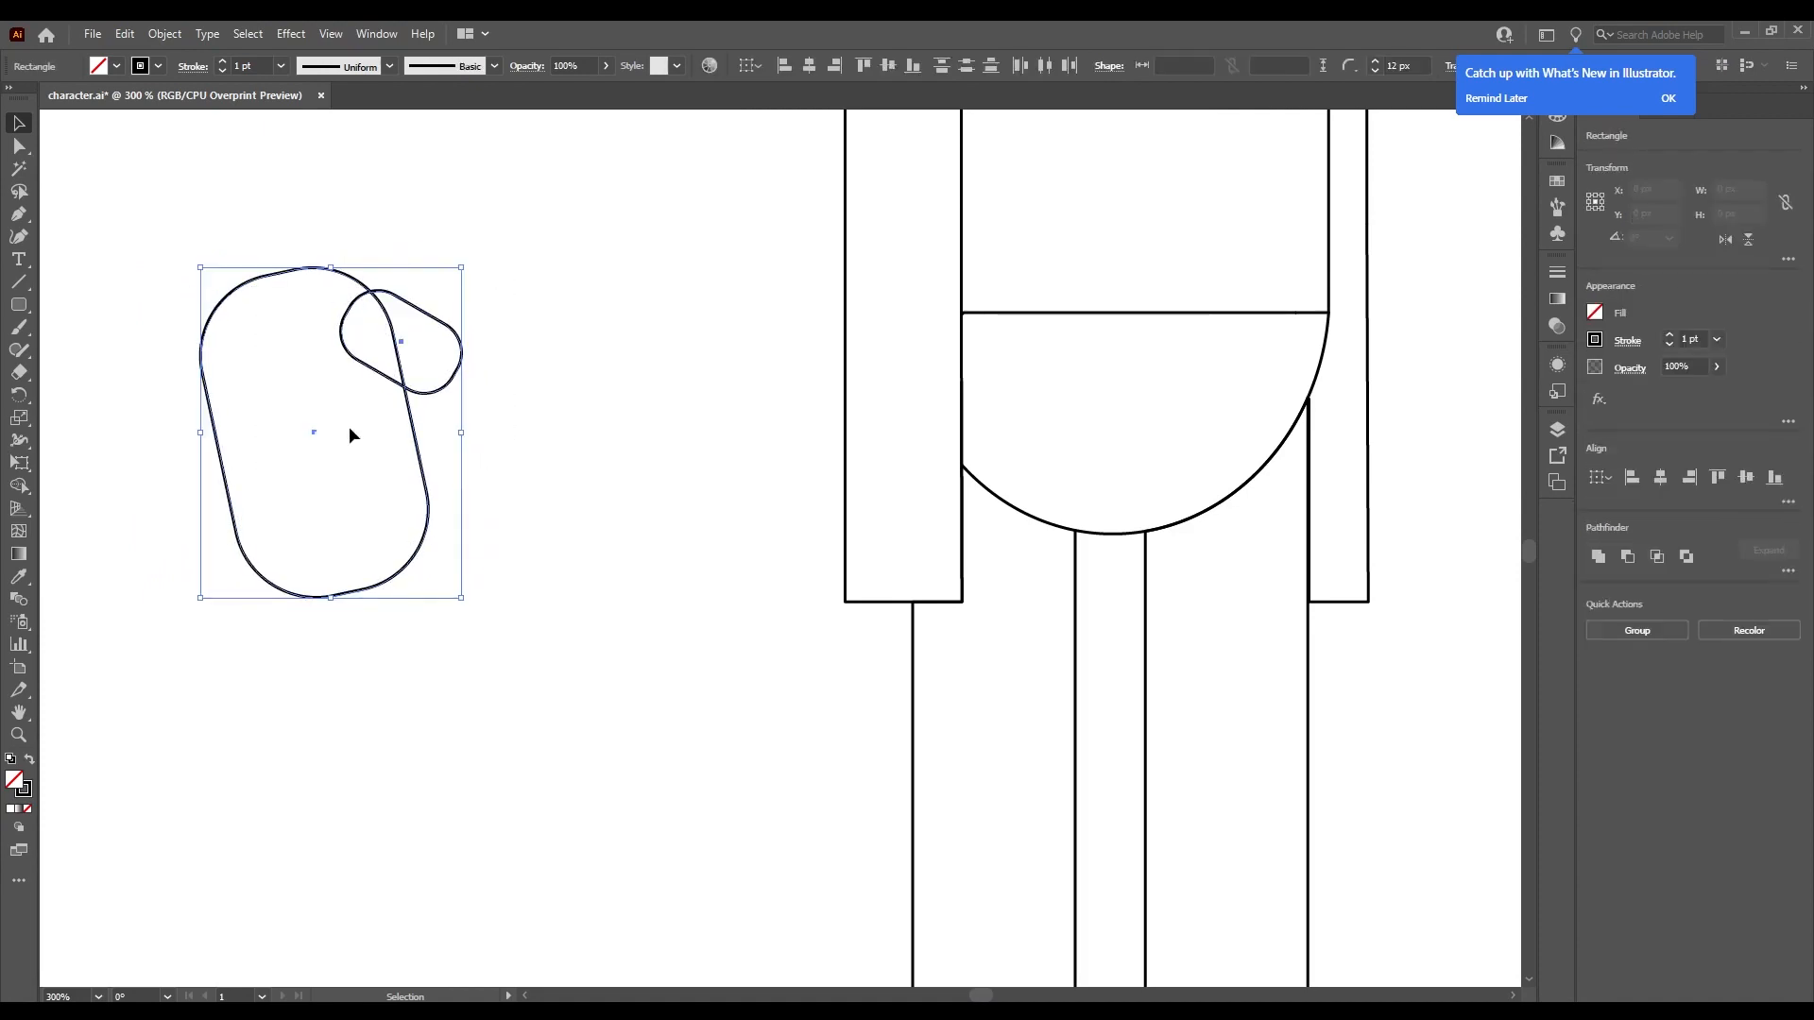
click(463, 446)
drag(547, 275, 235, 488)
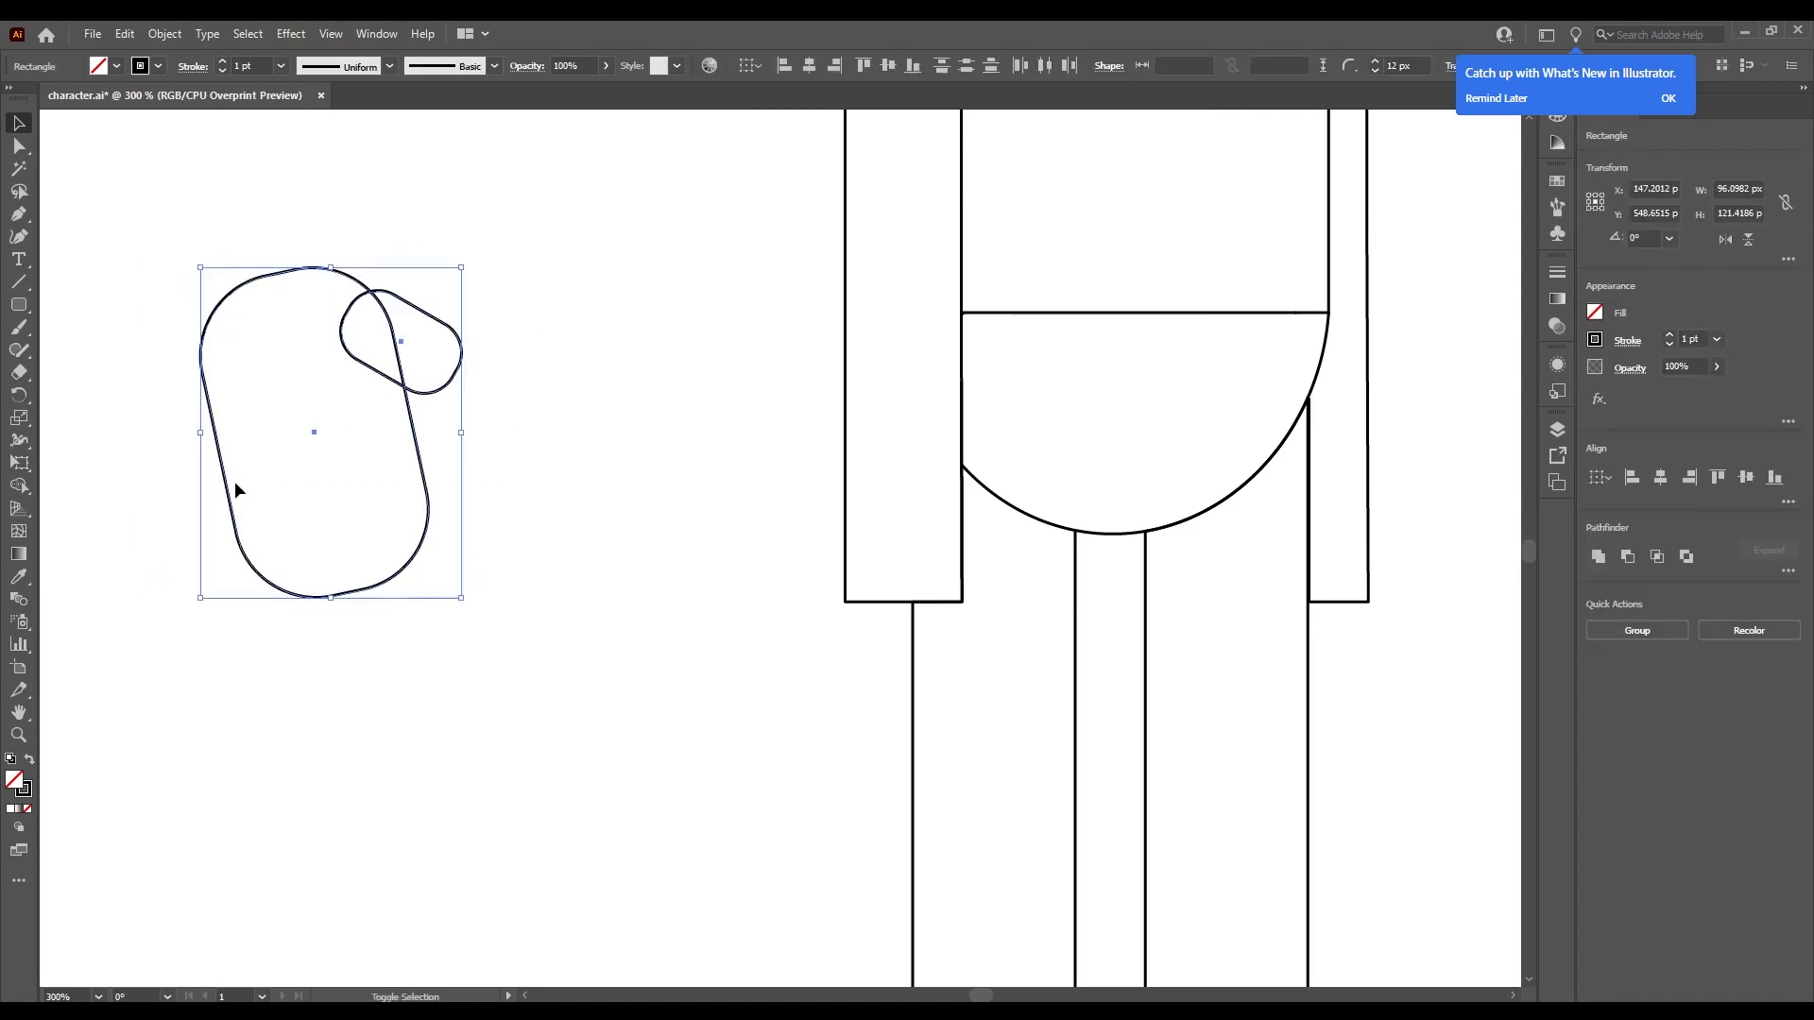
Merge the thumb's overlapping area into the palm with the Shape Builder tool.
key(shift+m)
drag(377, 362, 359, 414)
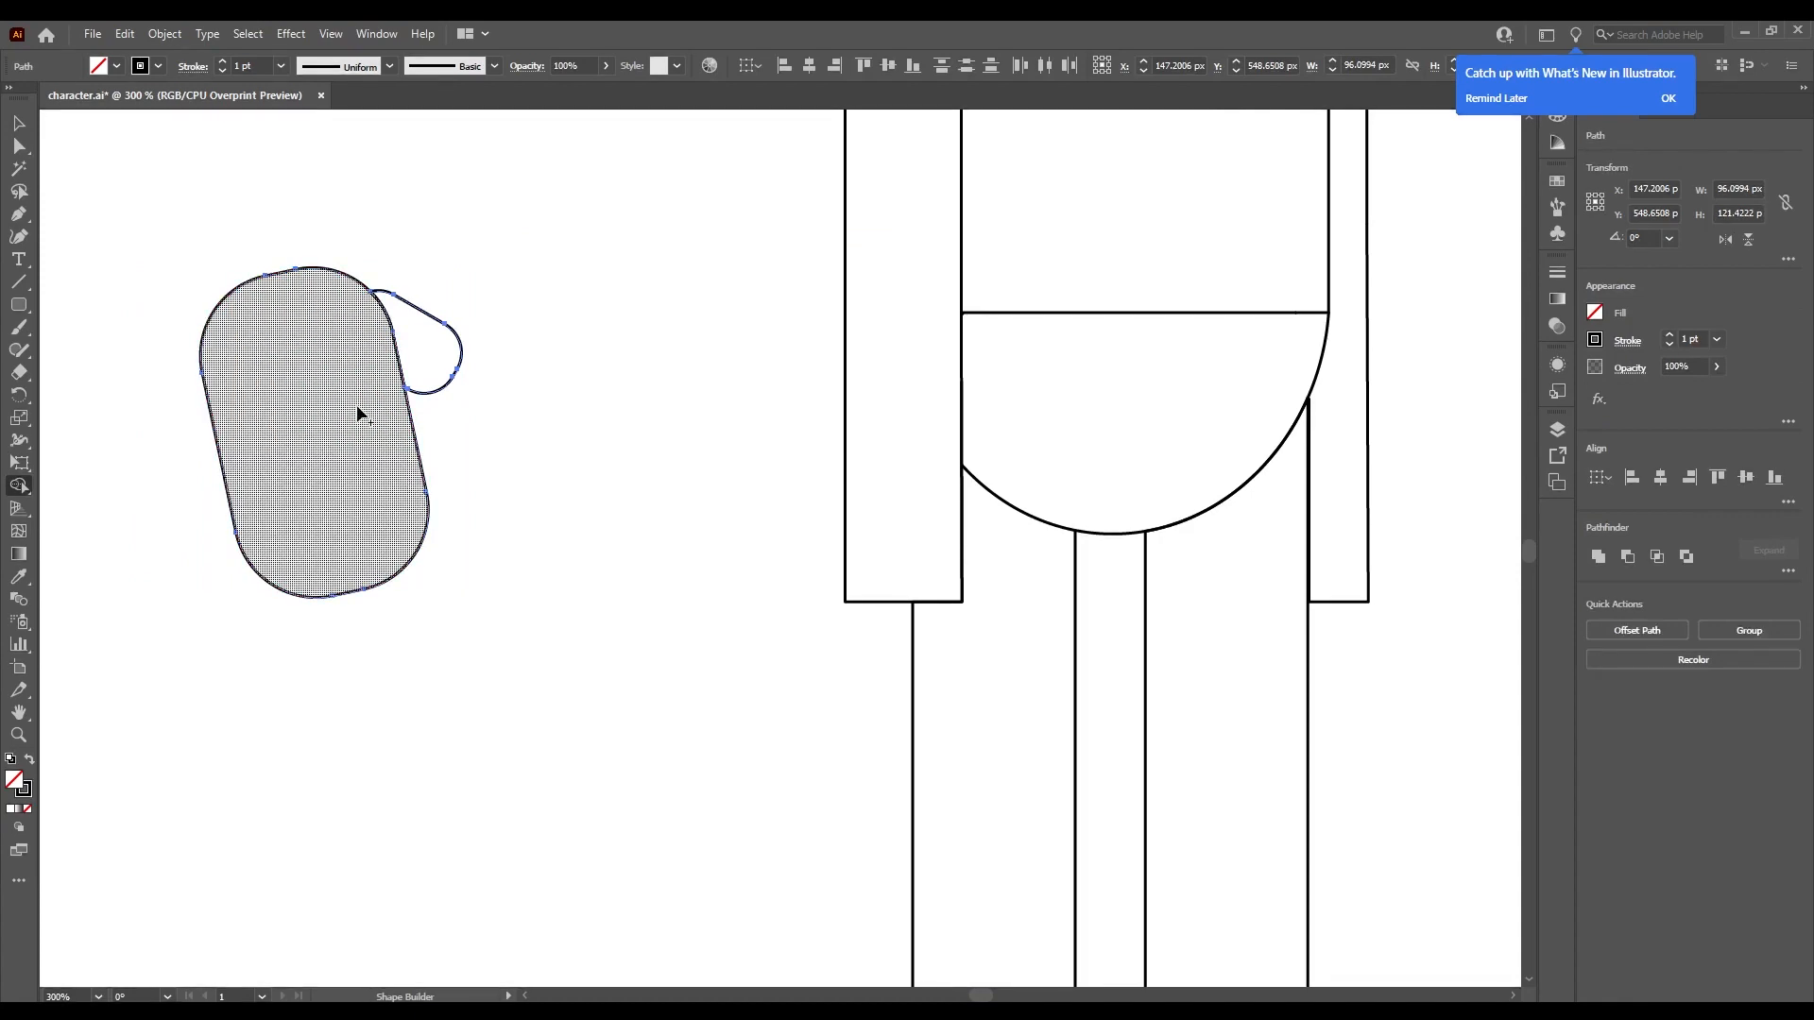
key(v)
drag(631, 397, 255, 321)
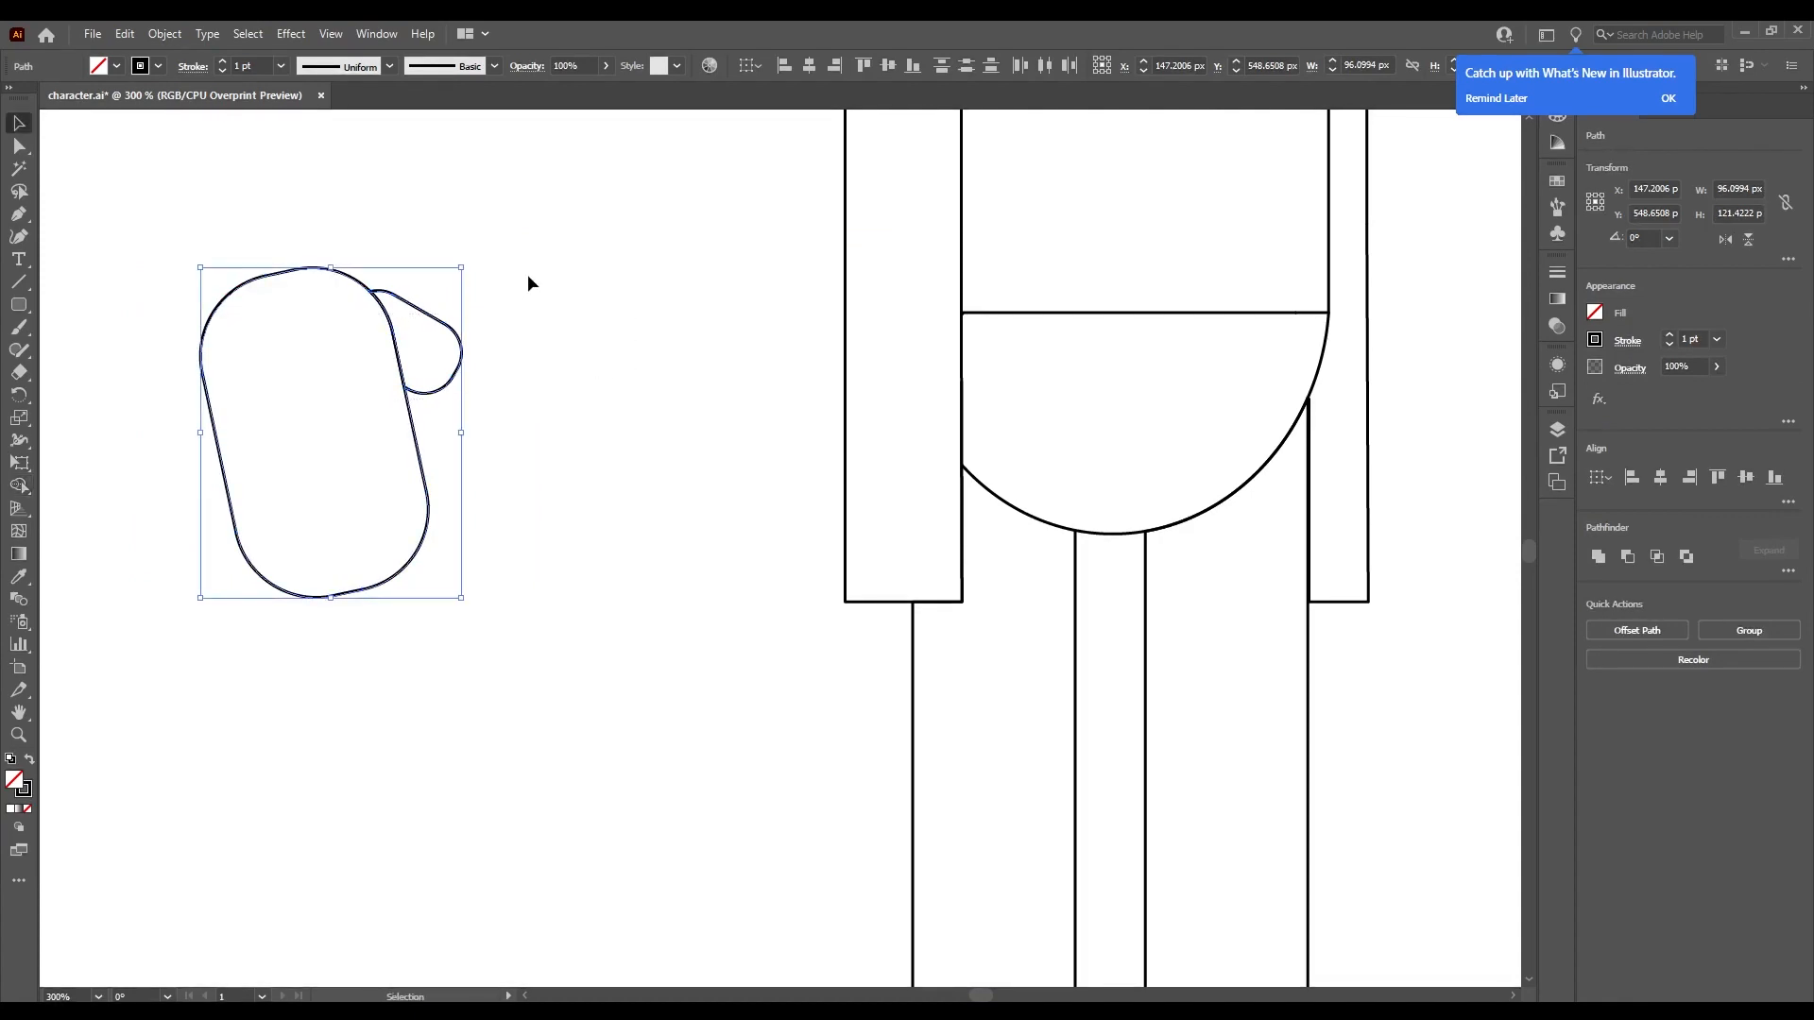
click(508, 288)
Try to narrow the palm shape horizontally from its left side.
drag(93, 414, 261, 454)
click(236, 430)
click(217, 442)
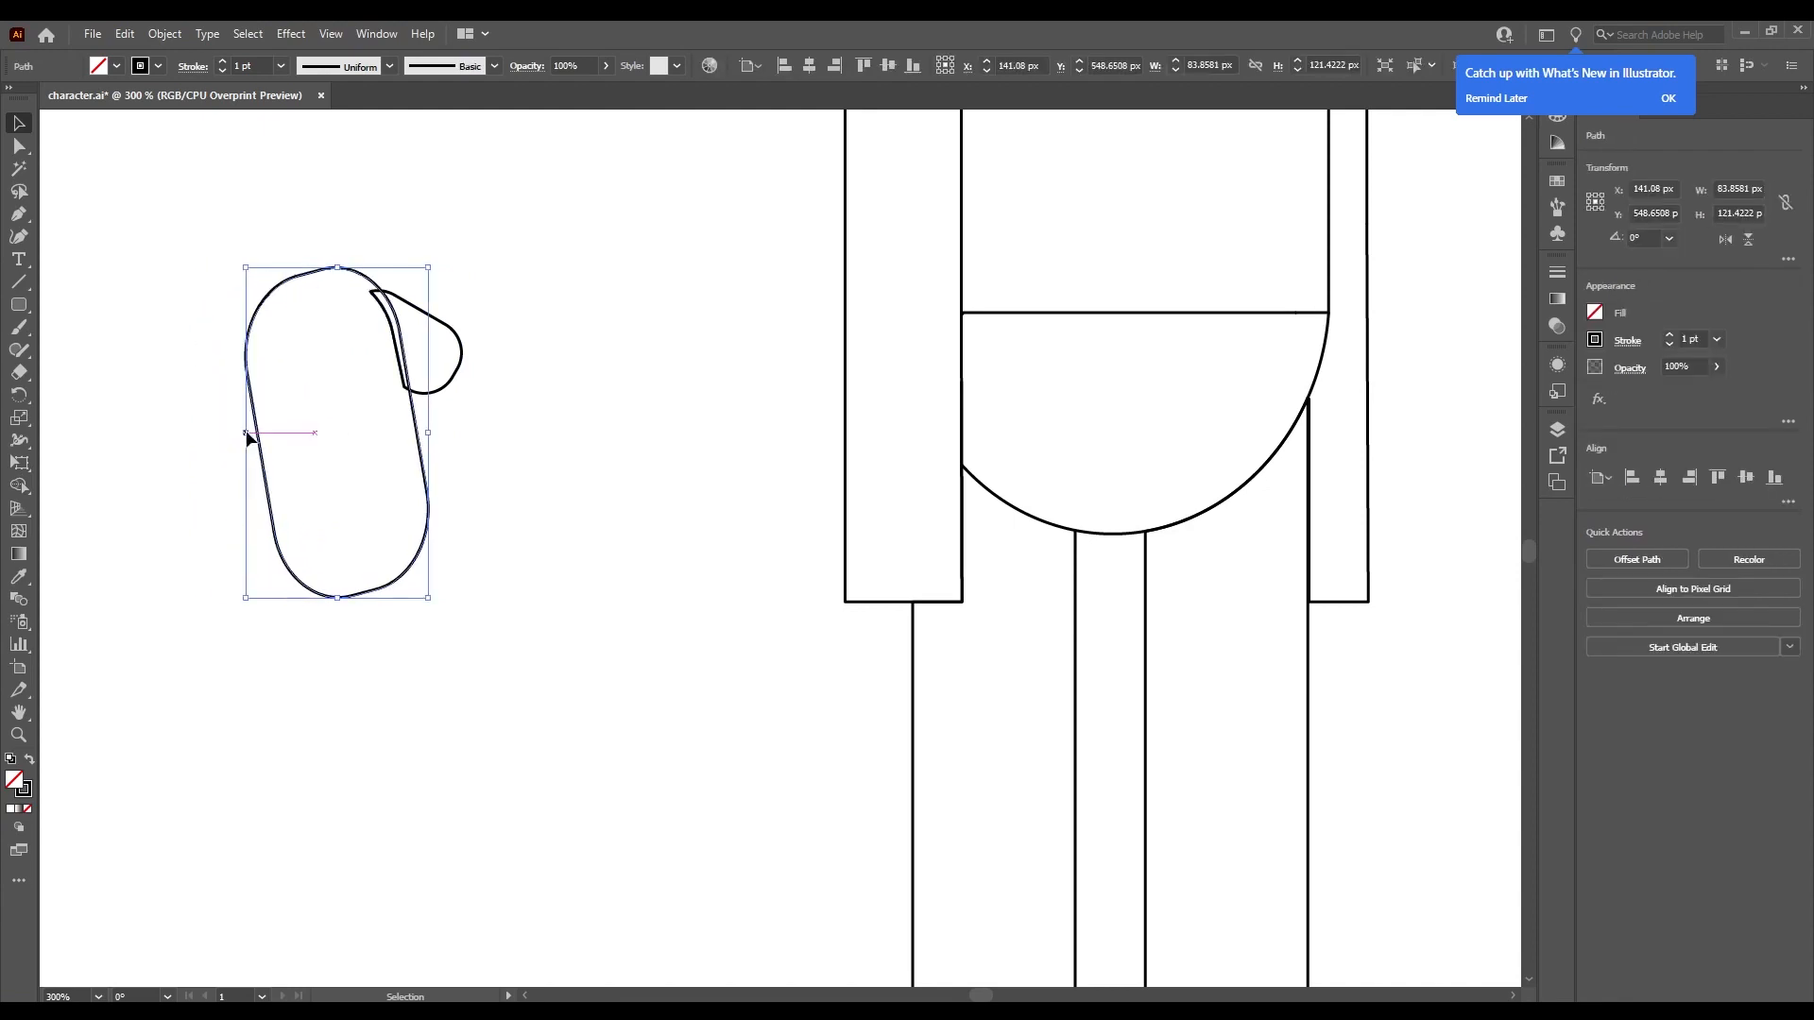
click(544, 363)
key(ctrl+z)
Scale the whole hand down to about 59 × 72 px and rotate it clockwise.
drag(530, 280, 307, 397)
scroll(315, 467, down, 2)
click(397, 496)
Place the tilted hand on the left arm's lower end and remove the overlapping outlines with the Shape Builder tool.
drag(347, 501, 761, 631)
scroll(713, 657, up, 2)
scroll(836, 567, up, 1)
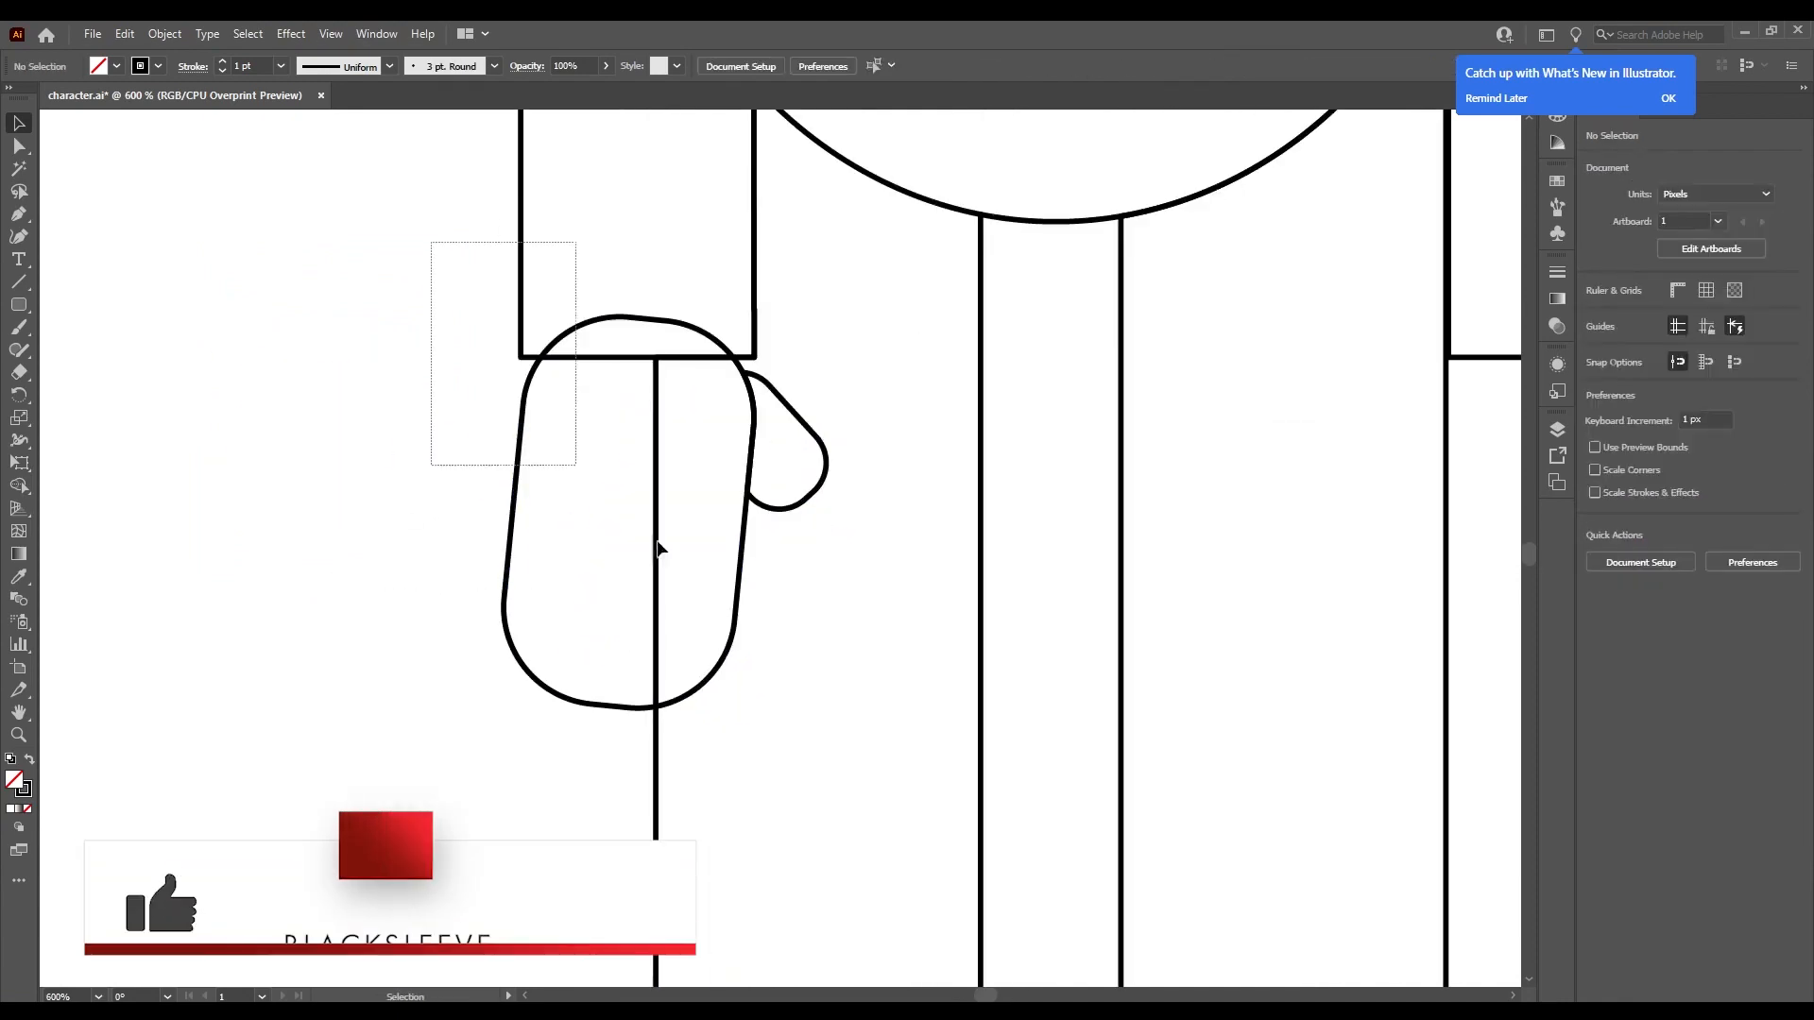
key(shift+m)
alt+click(641, 318)
alt+click(655, 510)
scroll(815, 525, down, 2)
key(c)
click(583, 492)
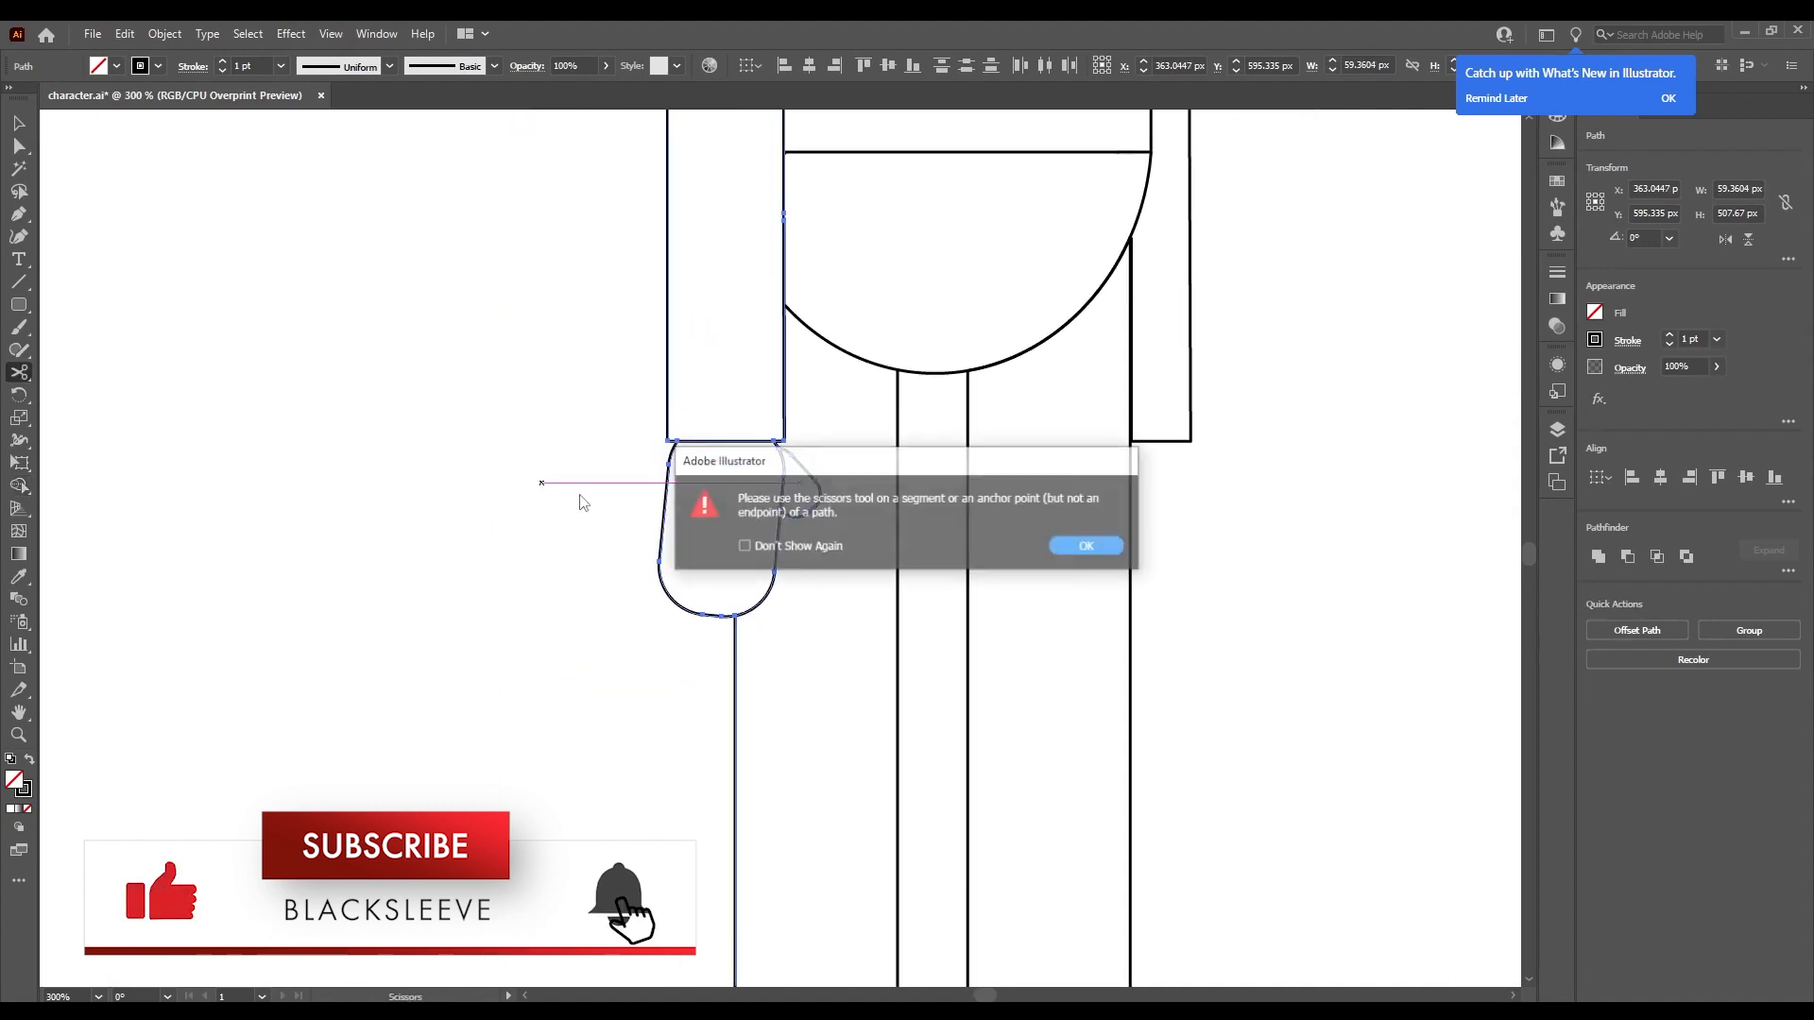
click(1085, 545)
key(v)
click(1285, 619)
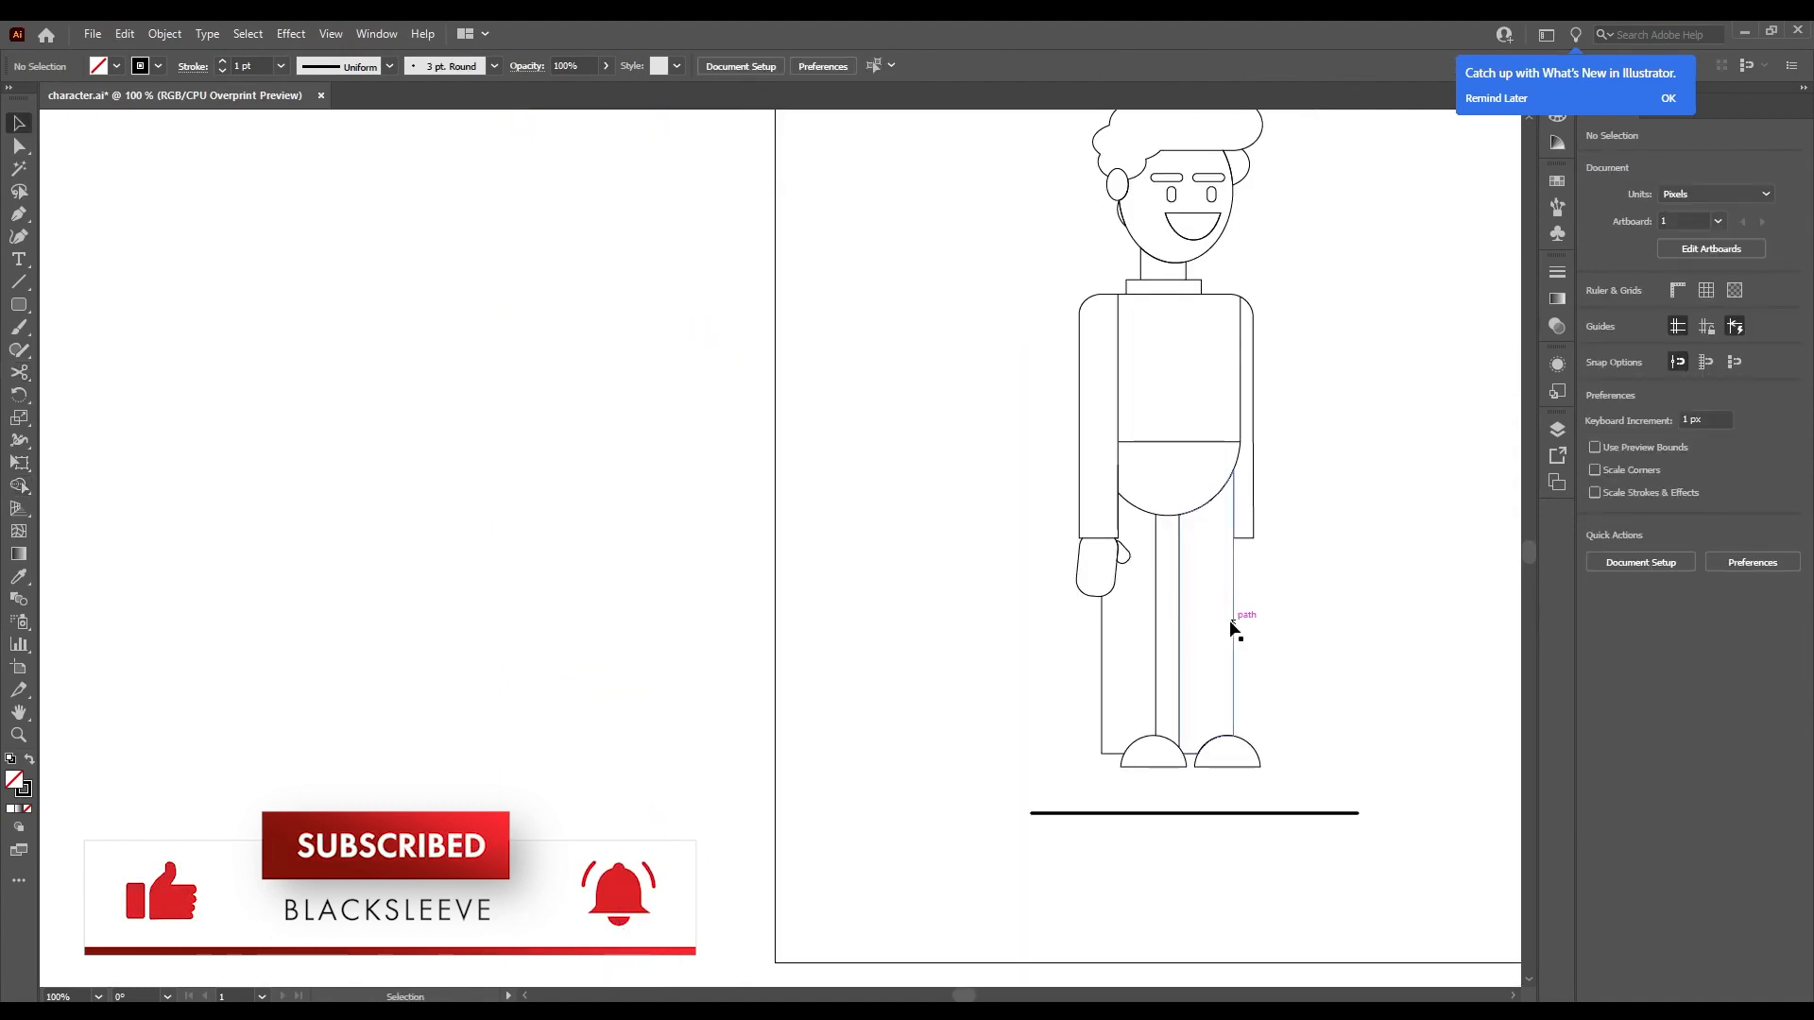
Undo the outline removal and the hand's placement on the left arm.
key(ctrl+z)
key(ctrl+z)
key(ctrl+z)
key(ctrl+z)
key(ctrl+z)
key(ctrl+z)
scroll(927, 528, up, 2)
key(ctrl+z)
key(ctrl+z)
key(ctrl+z)
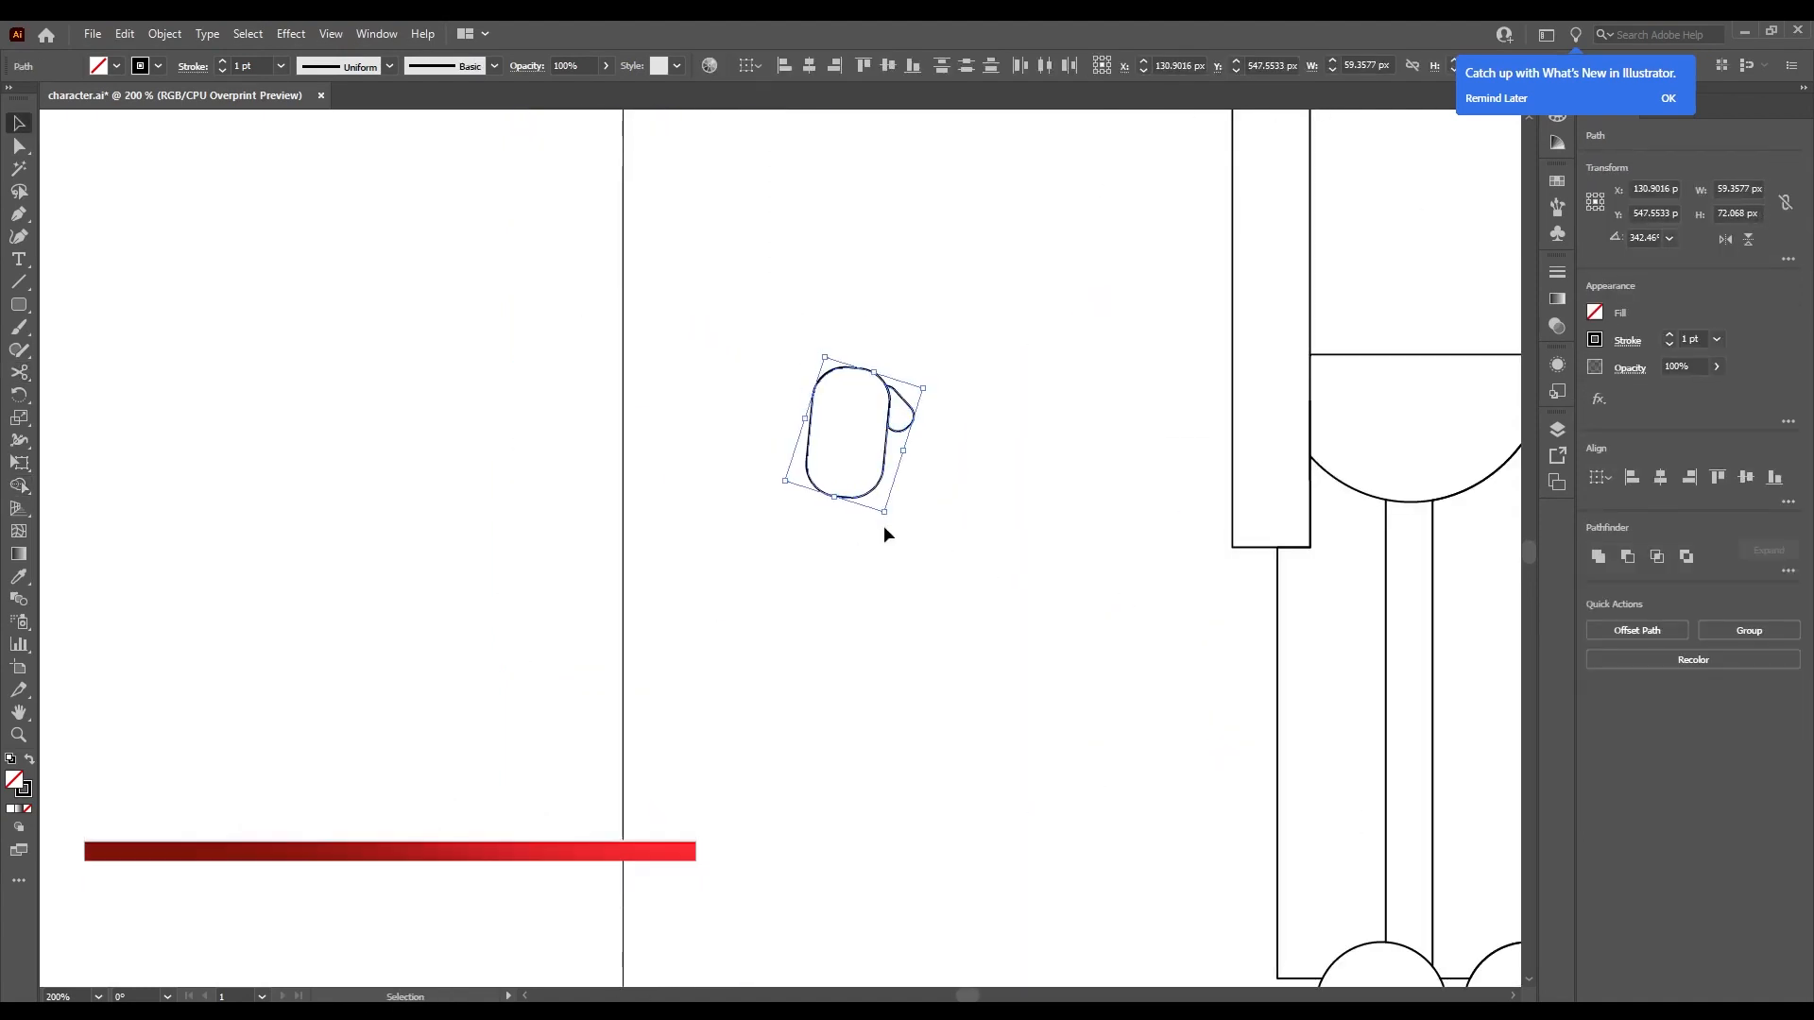
Rotate the hand until the palm is upright and place it over the lower end of the left arm.
drag(897, 524, 1307, 645)
click(968, 541)
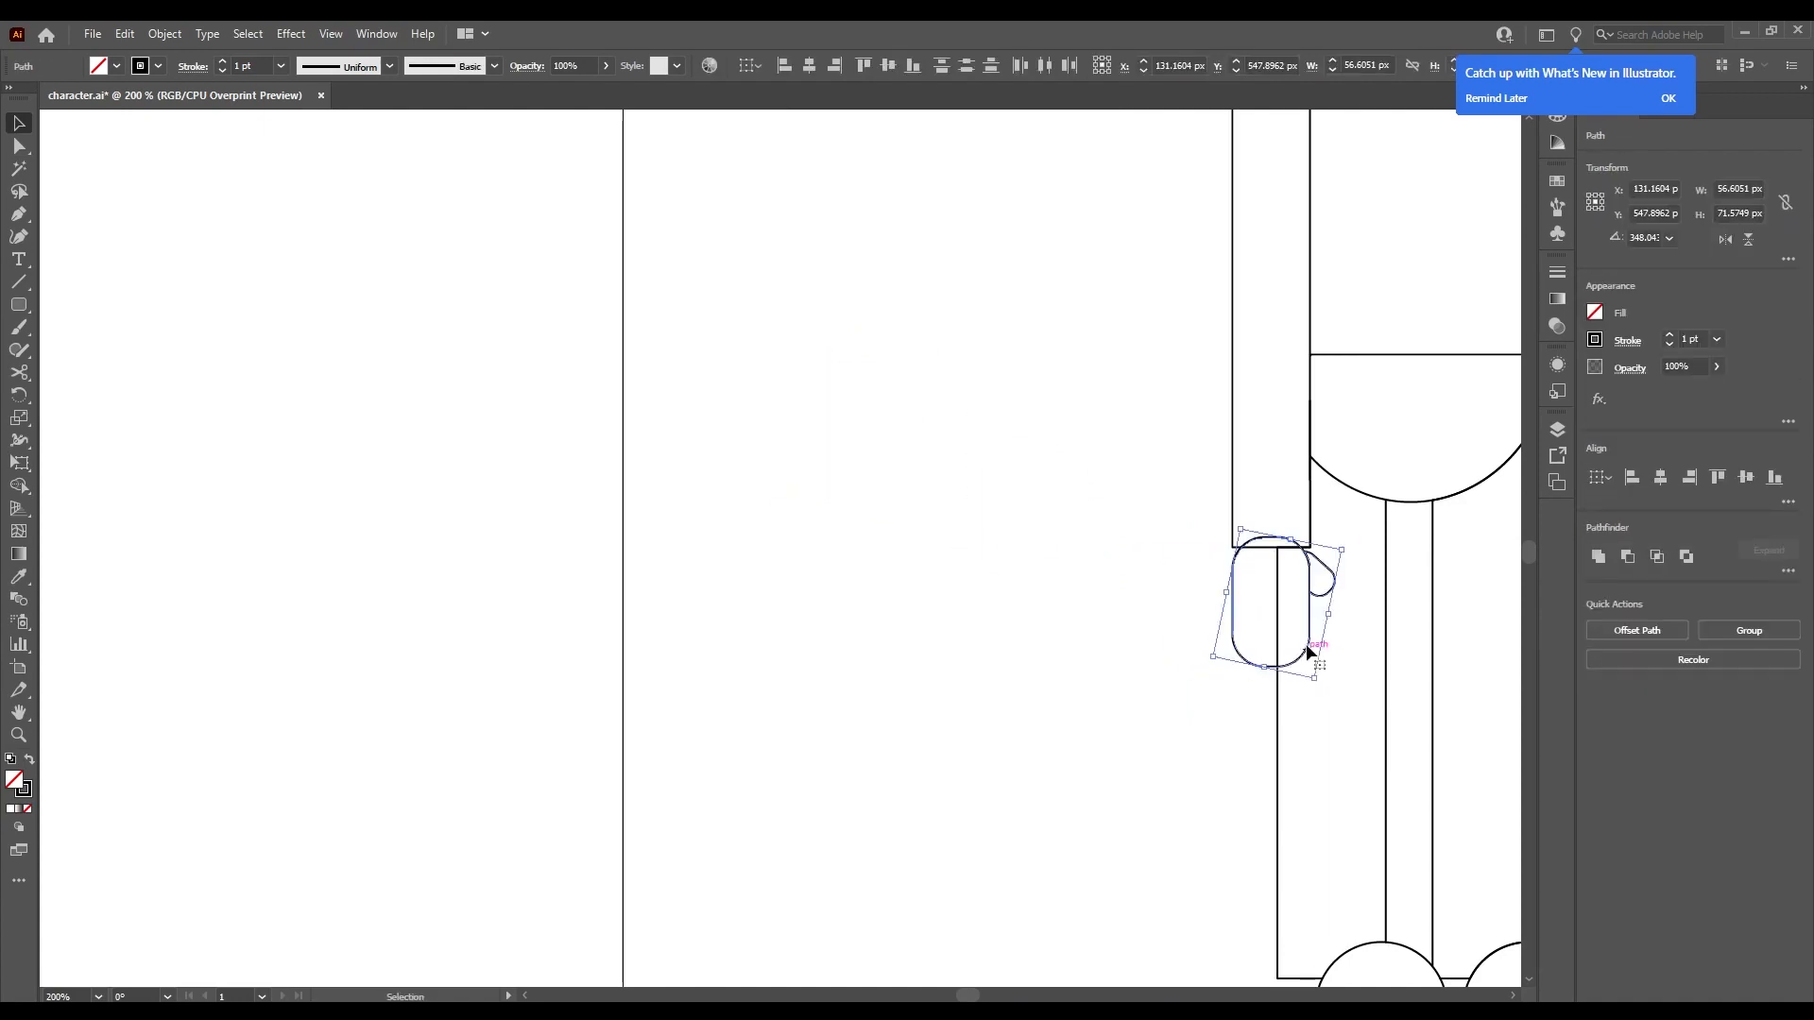
scroll(1345, 599, down, 2)
scroll(1424, 671, up, 5)
scroll(421, 190, up, 2)
Merge the palm areas divided by the leg outline with the Shape Builder tool.
drag(419, 187, 918, 511)
key(shift+m)
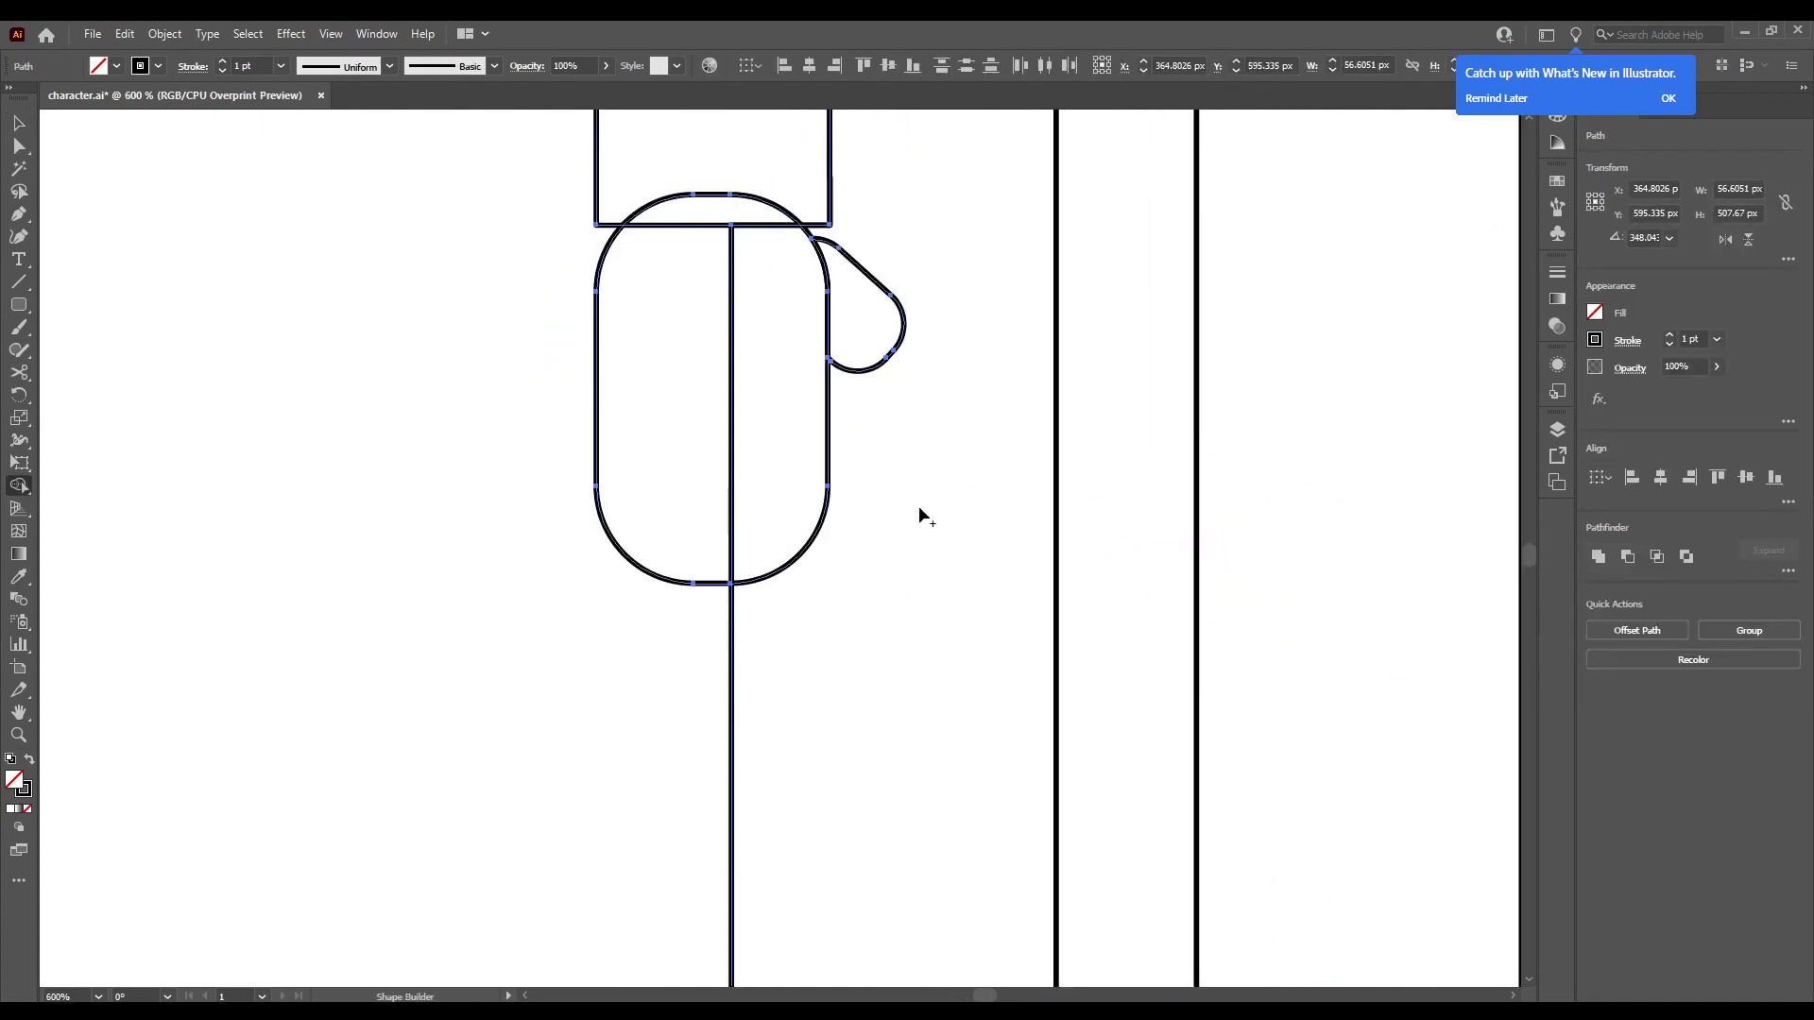
drag(700, 409, 760, 436)
key(space)
key(v)
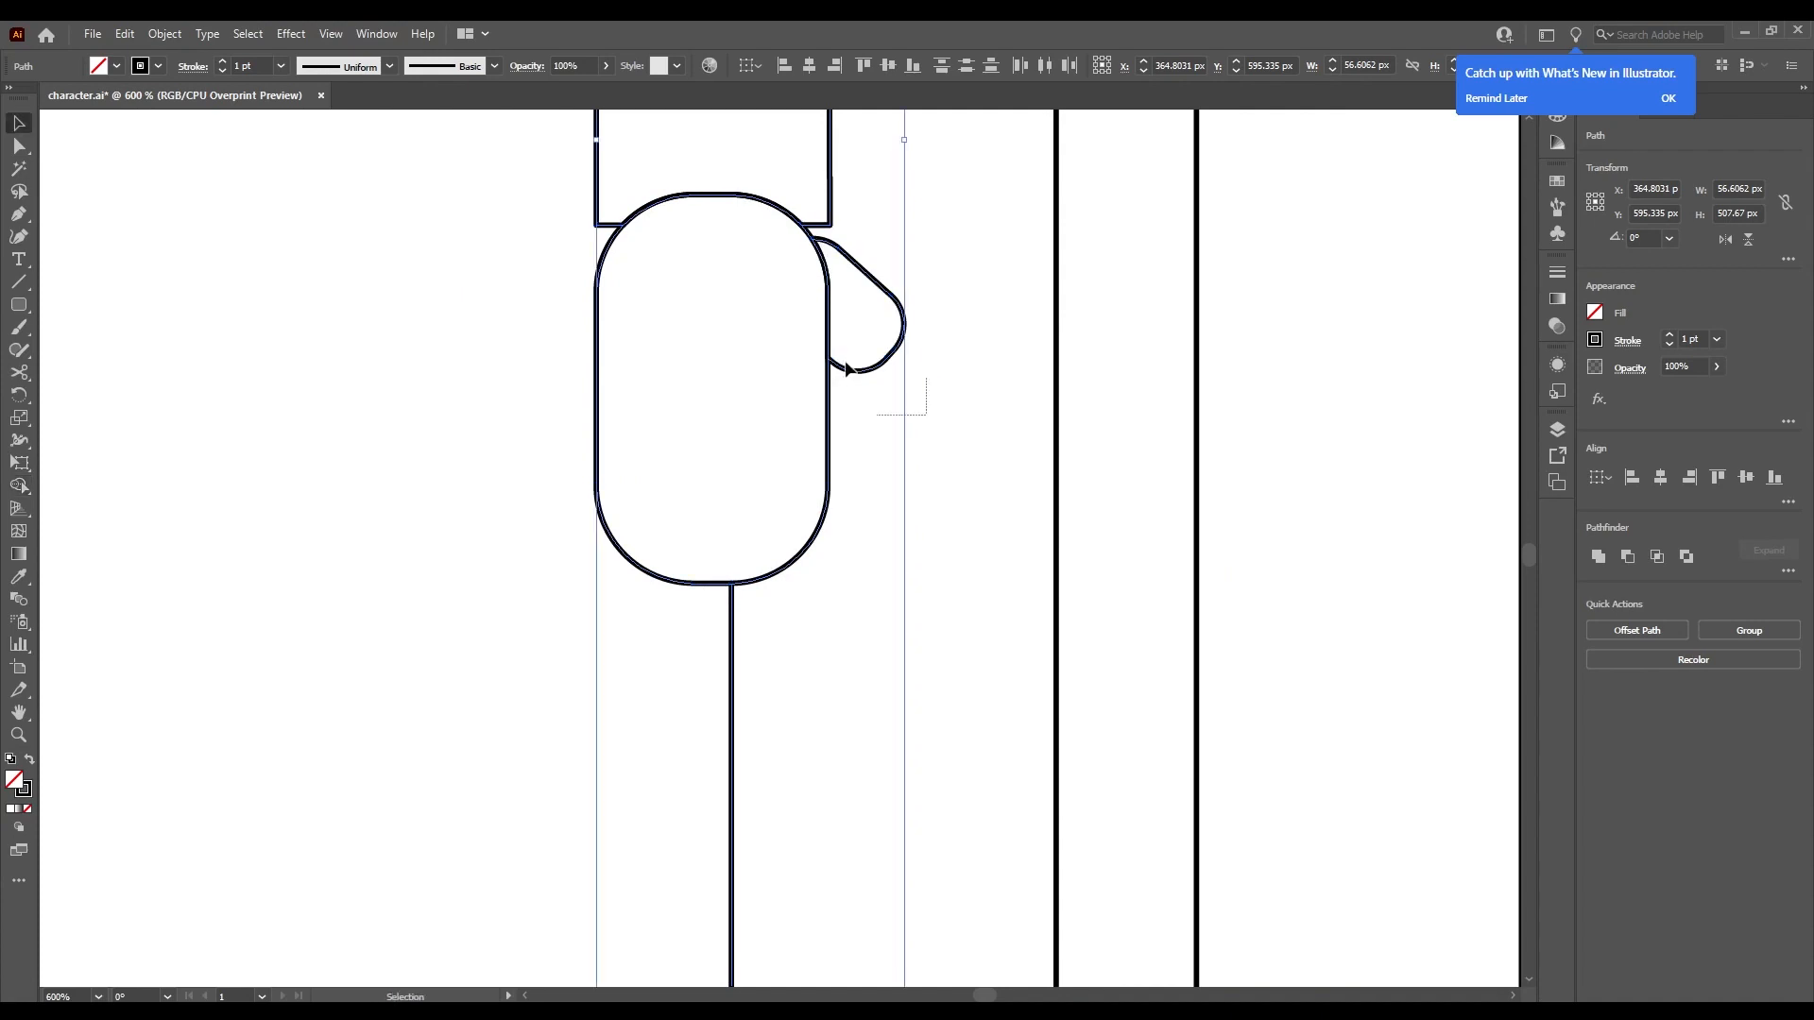
Merge the hand's top overlap into the left arm so the hand starts at the sleeve edge.
key(shift+m)
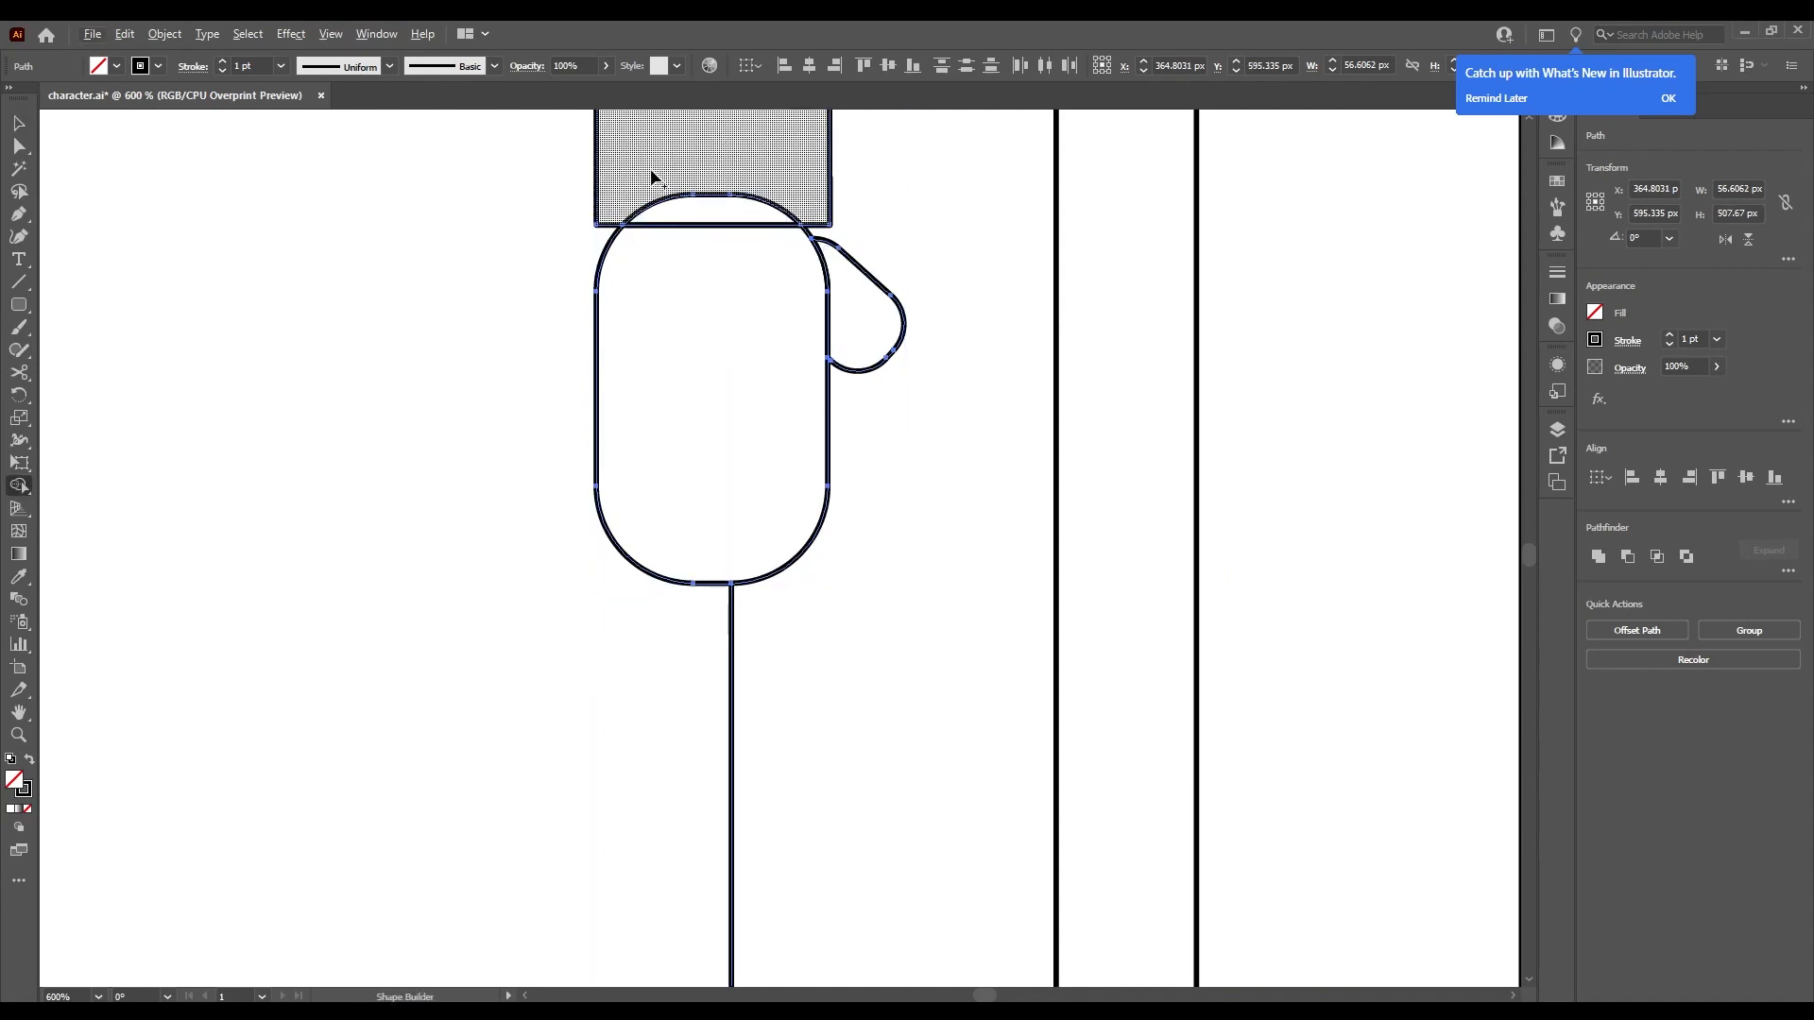
drag(652, 174, 708, 210)
key(v)
click(419, 362)
scroll(420, 362, down, 6)
scroll(583, 248, up, 1)
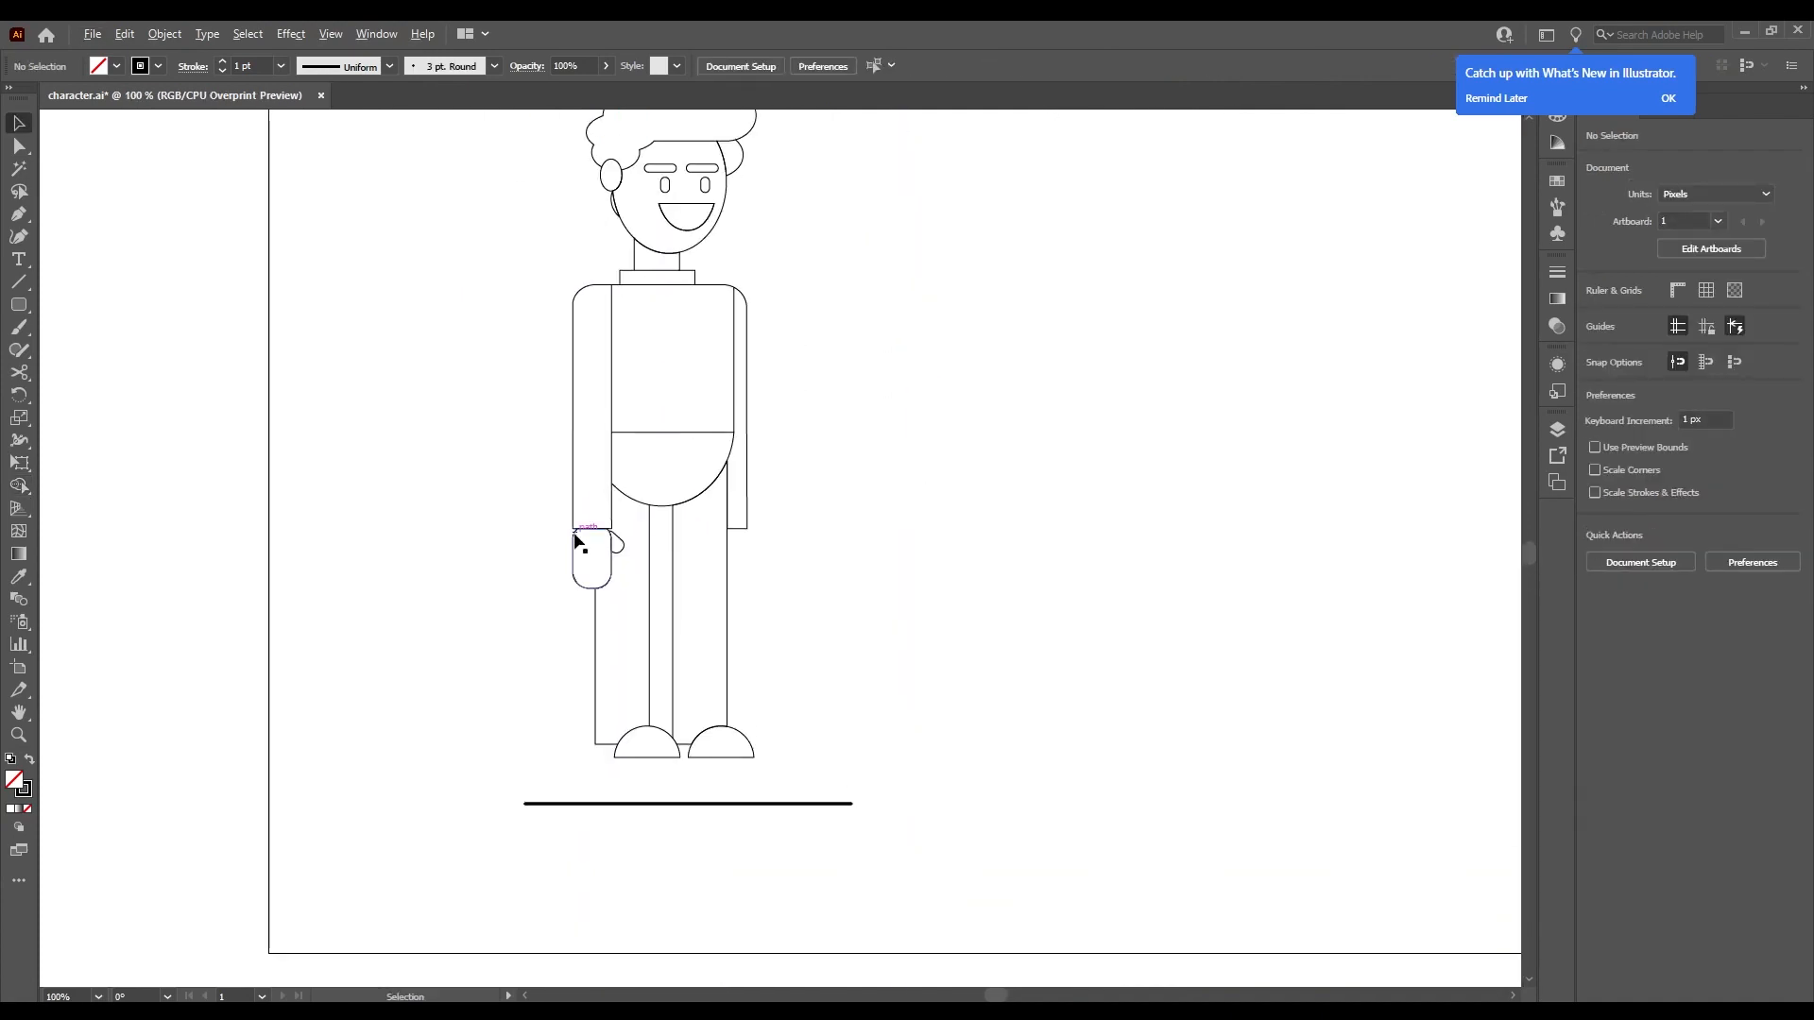
scroll(579, 541, up, 3)
drag(731, 626, 652, 558)
click(478, 640)
scroll(589, 630, down, 3)
click(599, 642)
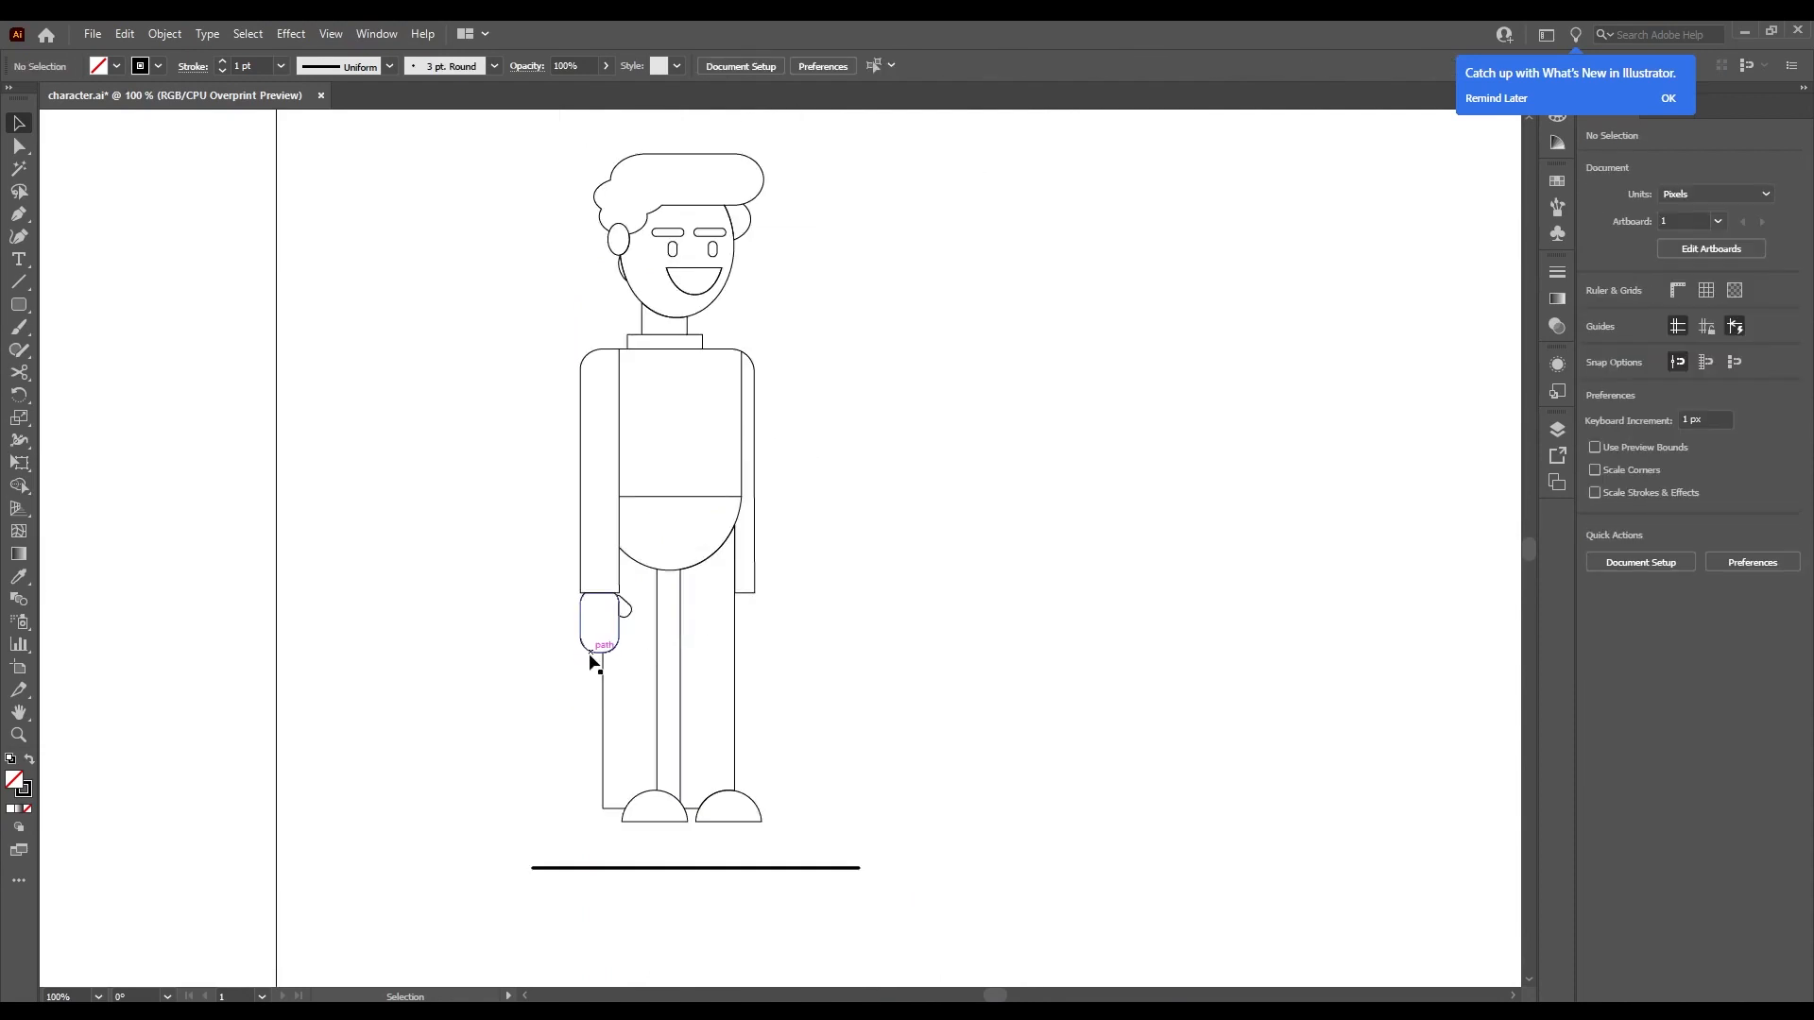
Duplicate the left hand and paste the copy near the lower end of the right arm.
scroll(595, 623, up, 2)
drag(643, 627, 923, 627)
scroll(937, 631, up, 3)
key(ctrl+z)
scroll(720, 610, down, 4)
key(ctrl+v)
scroll(702, 610, up, 2)
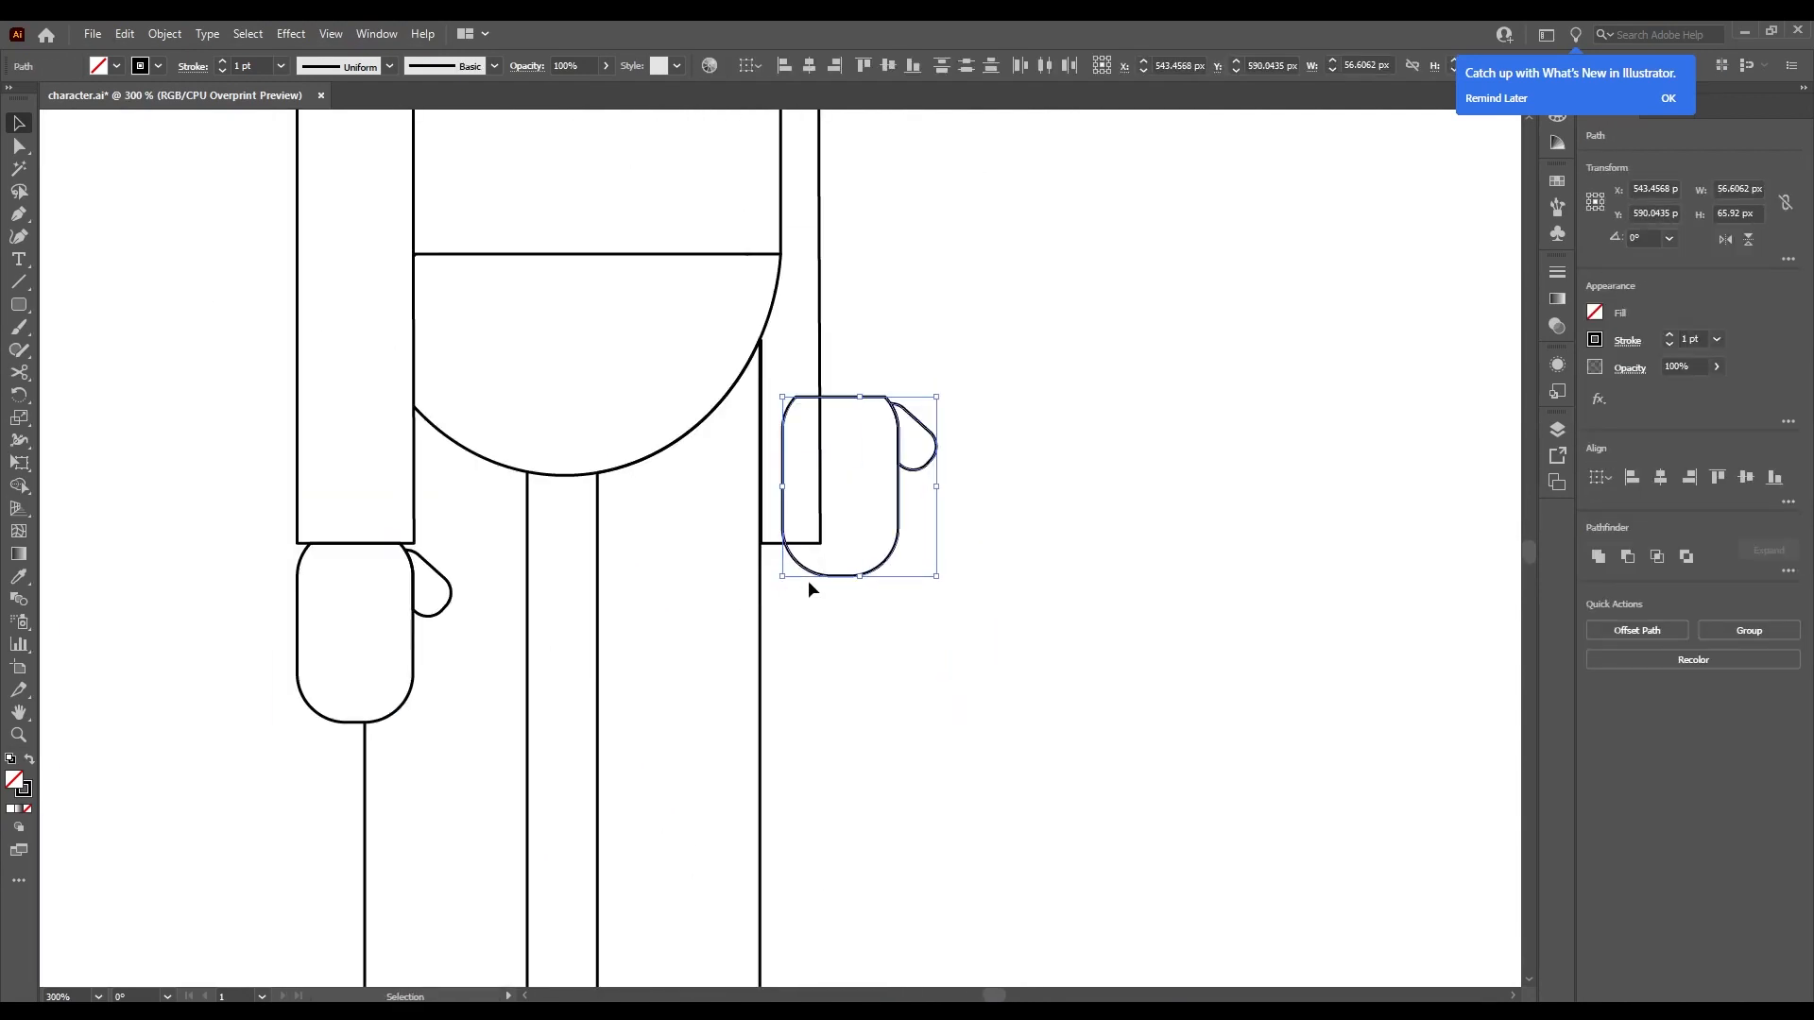
Move the copied hand under the right arm and nudge it sideways to line up with the sleeve.
drag(809, 572, 728, 713)
scroll(726, 695, up, 2)
click(1057, 740)
drag(1057, 740, 638, 441)
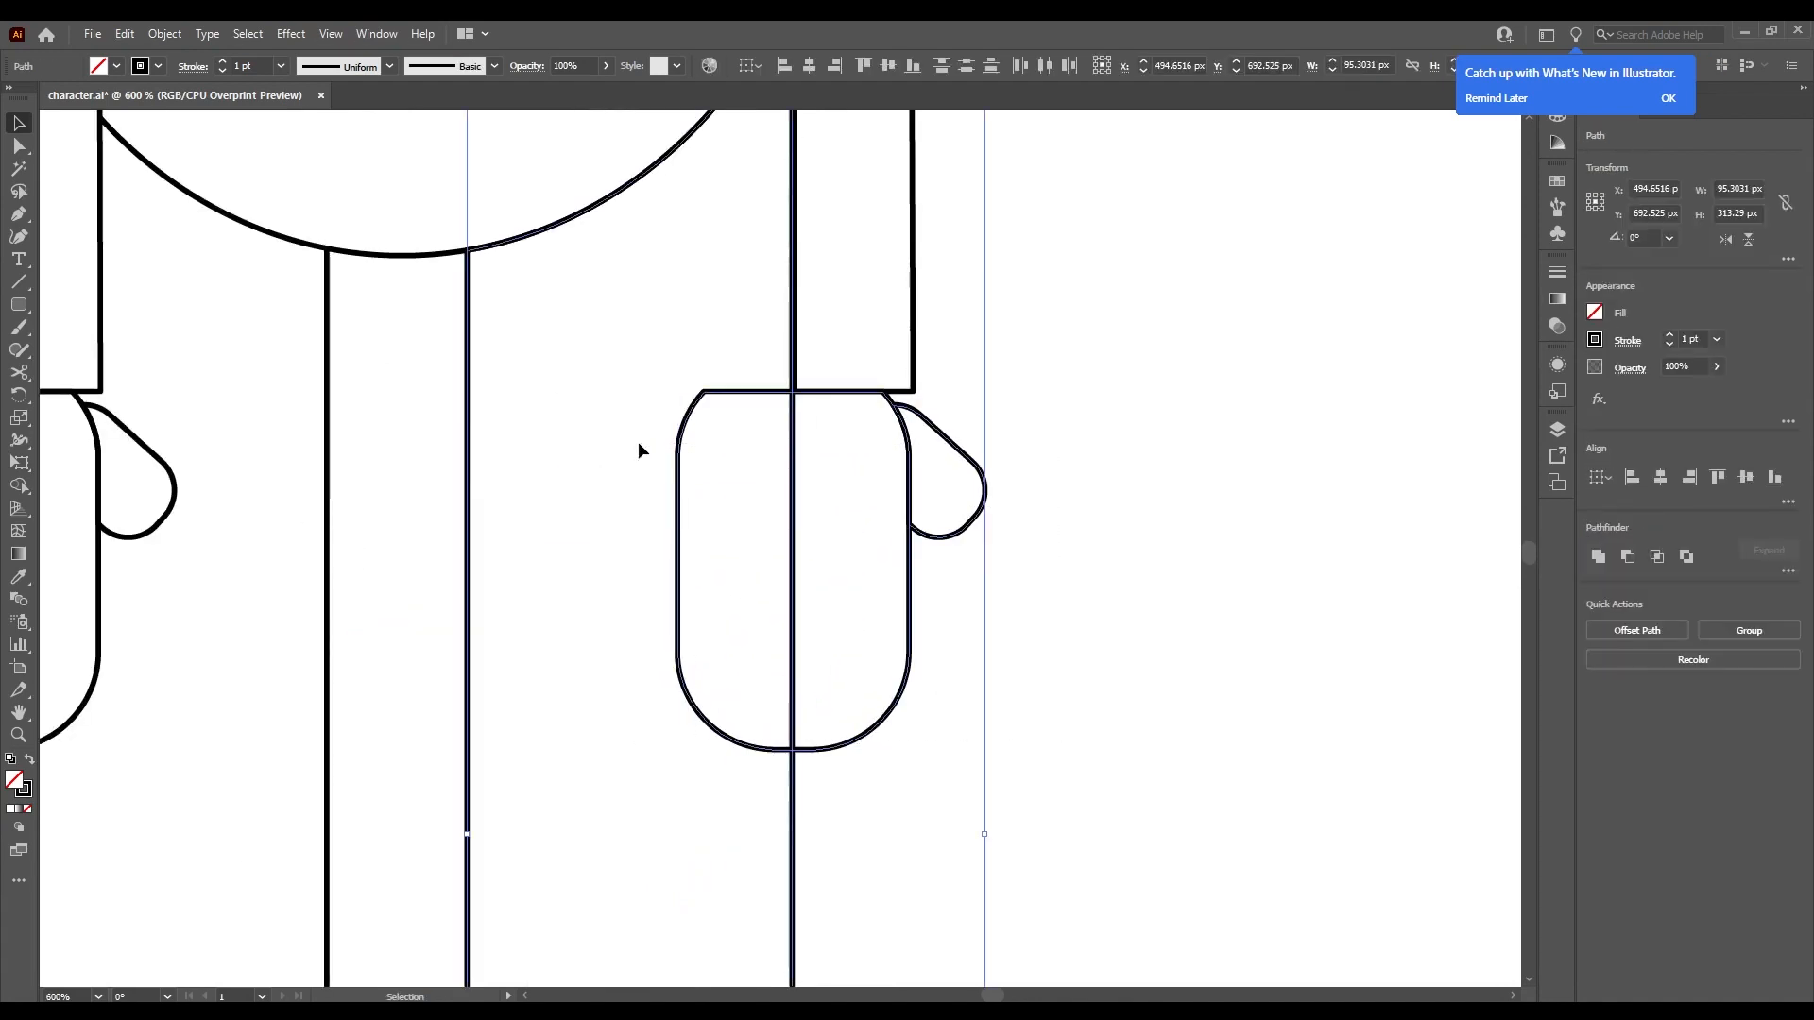
key(Left)
key(Left)
key(Left)
key(Left)
key(Right)
drag(1070, 413, 888, 520)
Undo the moves and nudges of the copied hand.
key(ctrl+z)
key(ctrl+z)
key(ctrl+z)
key(ctrl+z)
key(ctrl+z)
key(ctrl+z)
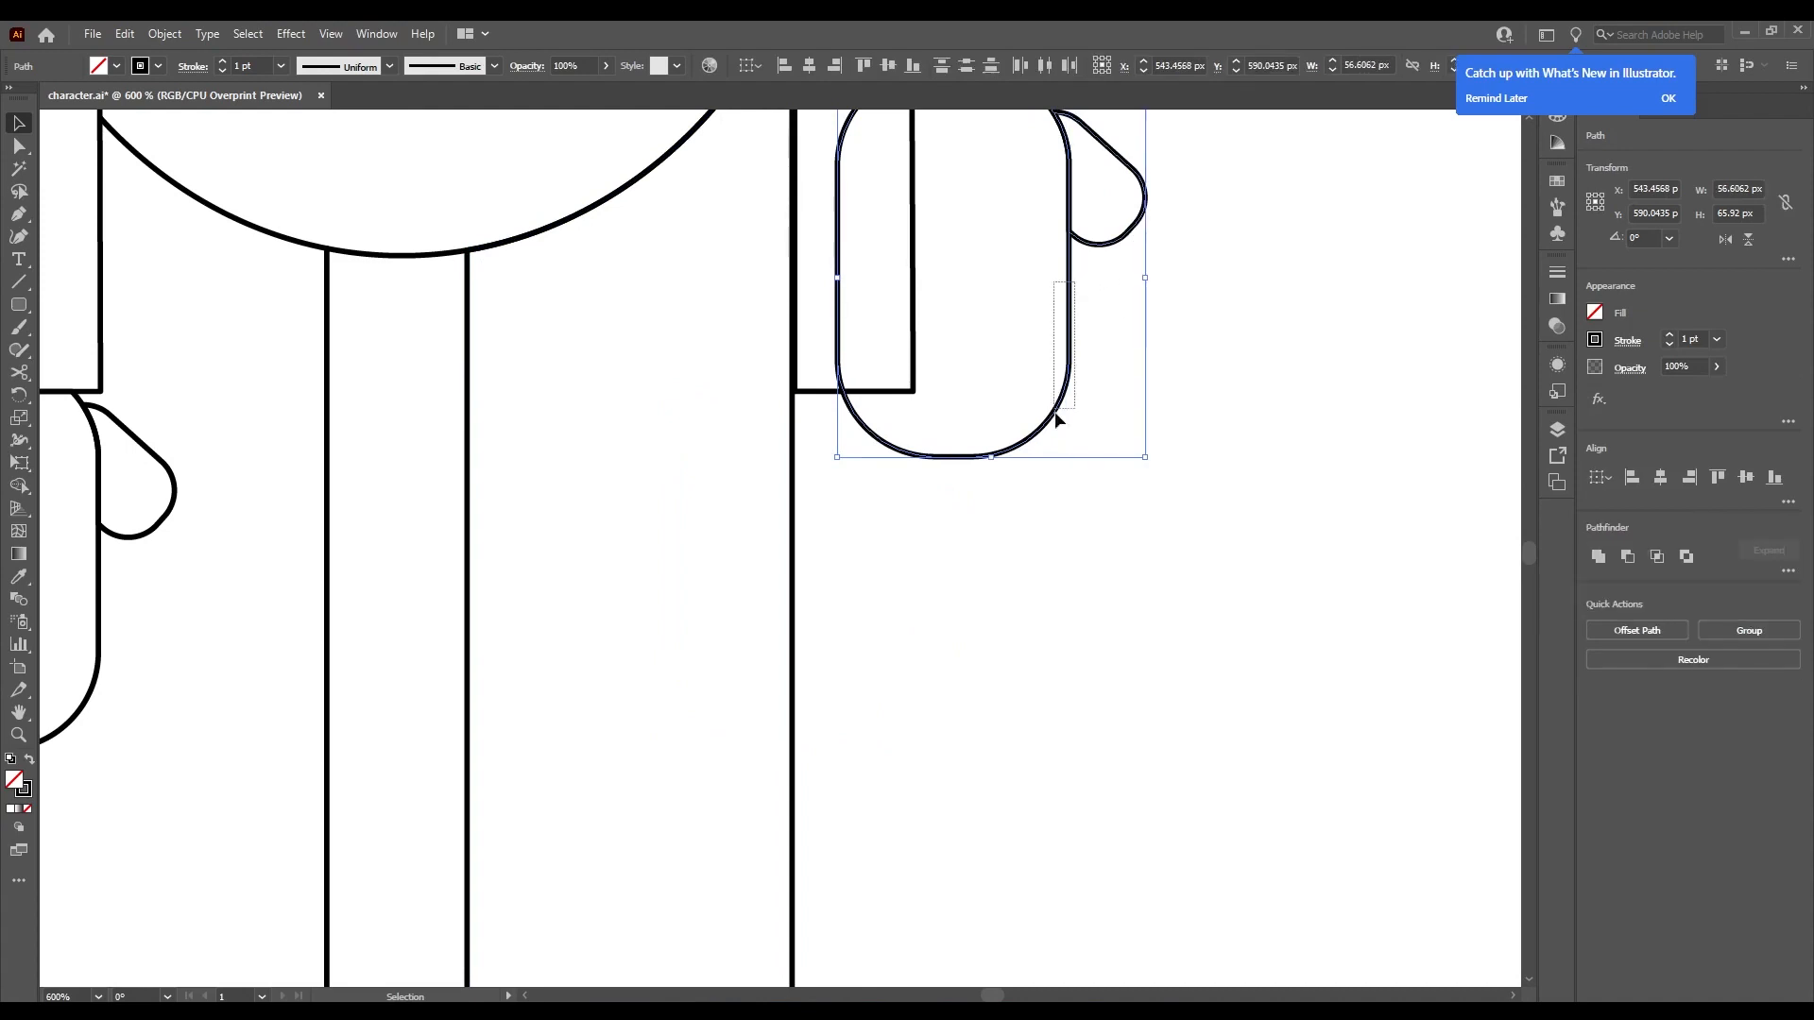
Place the copied hand against the right arm's lower edge, aligning the palm's right side with the sleeve.
drag(1267, 349, 992, 182)
drag(1067, 286, 914, 568)
click(1098, 558)
scroll(1098, 557, down, 1)
Remove the part of the right hand that lies over the leg with the Shape Builder tool.
drag(637, 253, 944, 557)
key(shift+m)
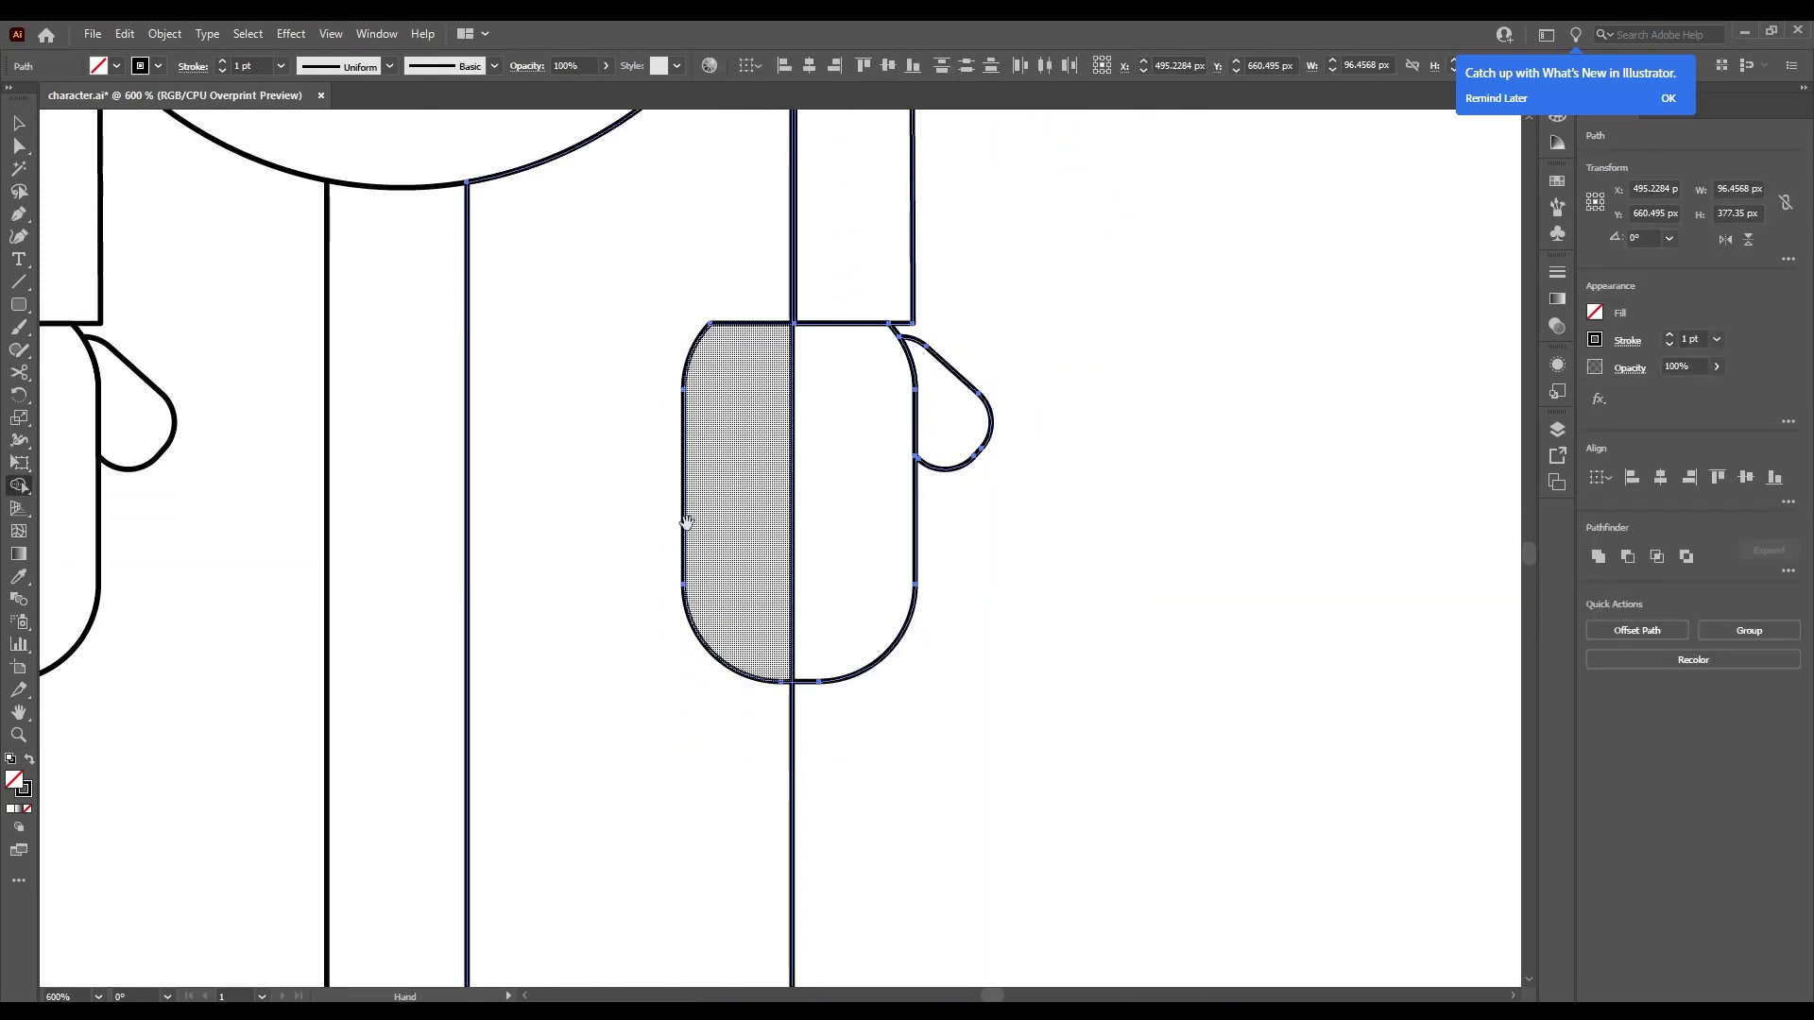
alt+click(688, 539)
key(v)
click(1065, 631)
scroll(1067, 652, down, 6)
scroll(1039, 521, up, 3)
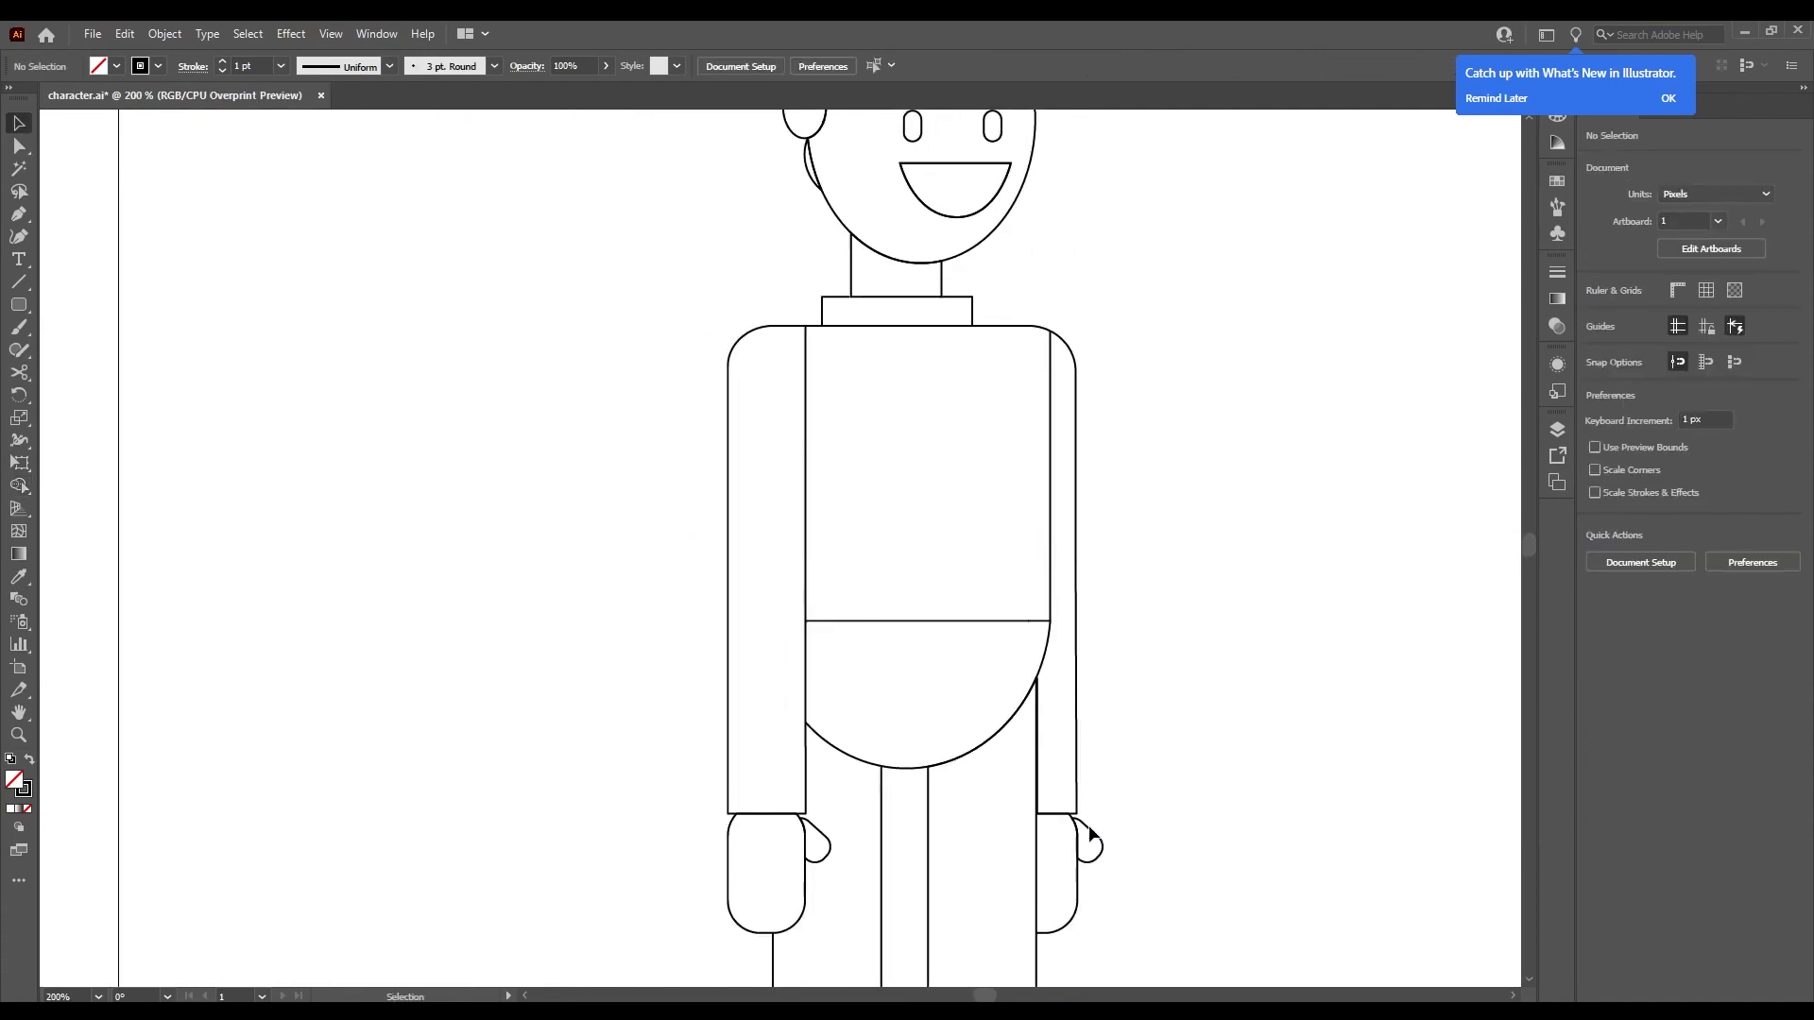
Draw a rectangle across the full width of the upper torso as a shirt stripe and reduce its height.
scroll(1111, 688, down, 3)
scroll(1101, 585, down, 1)
scroll(1061, 480, up, 2)
scroll(1080, 462, down, 7)
scroll(842, 488, up, 3)
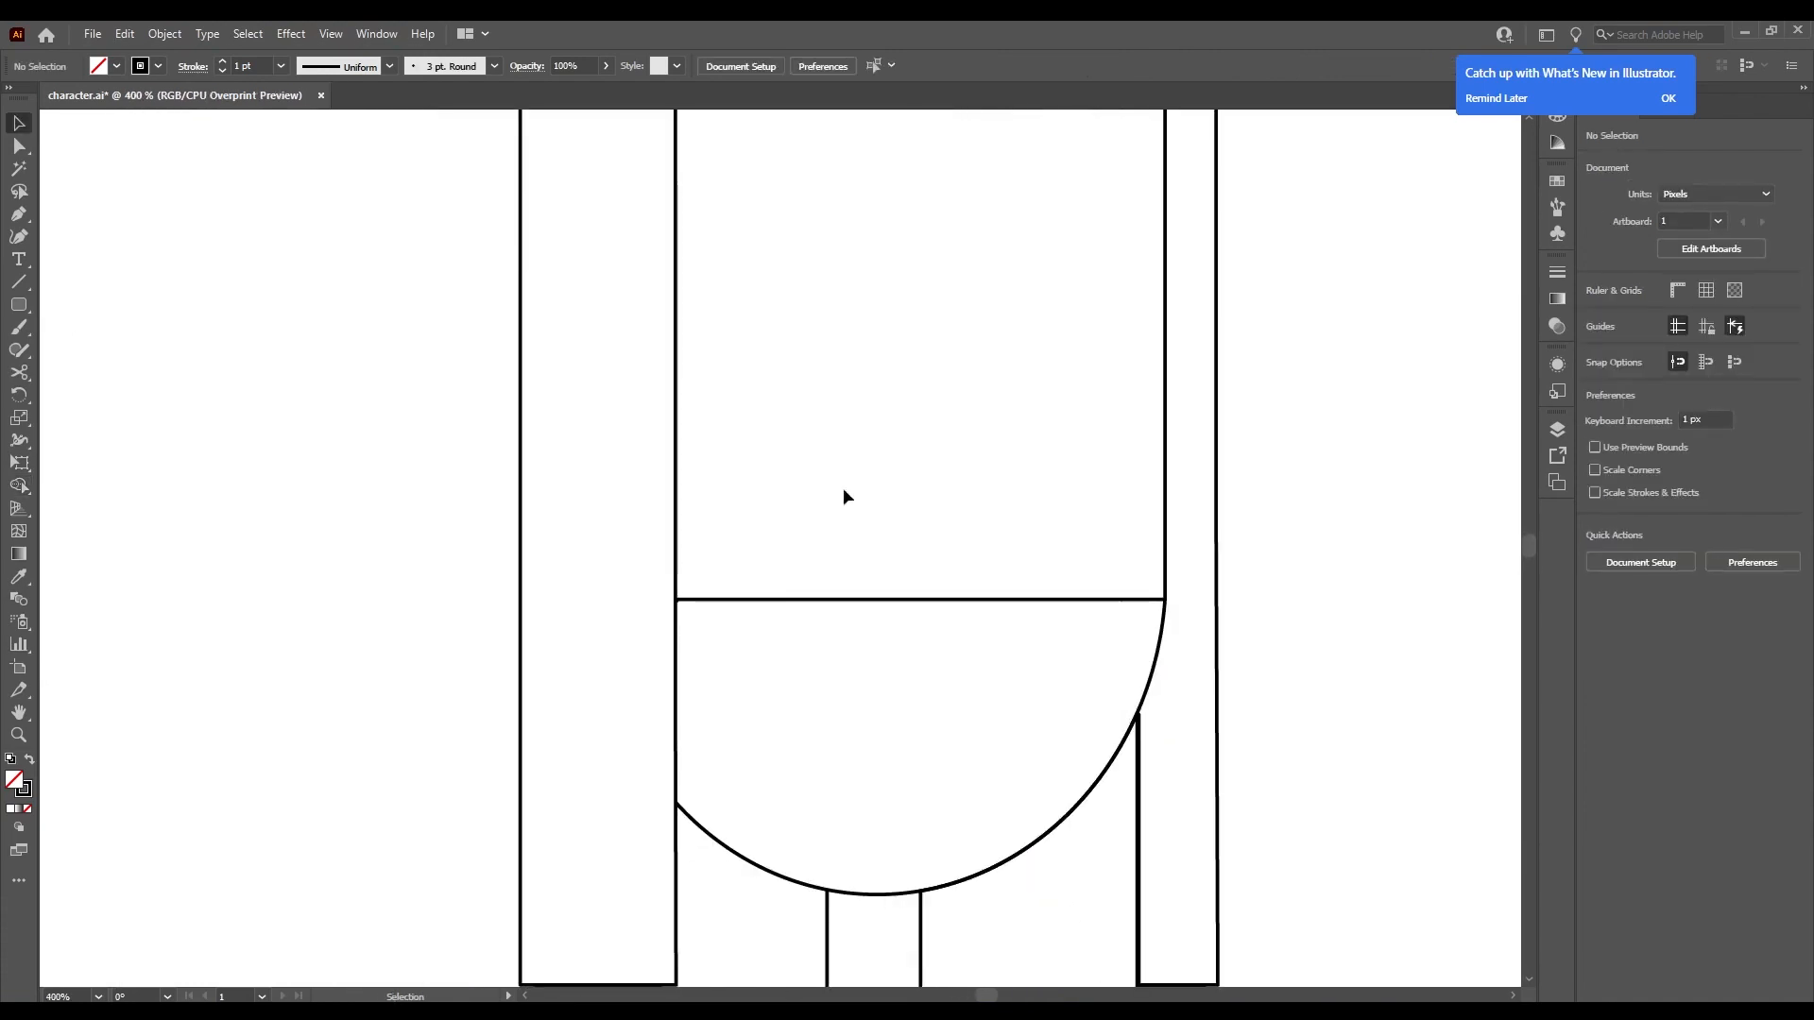
scroll(844, 495, down, 2)
scroll(860, 444, up, 1)
key(m)
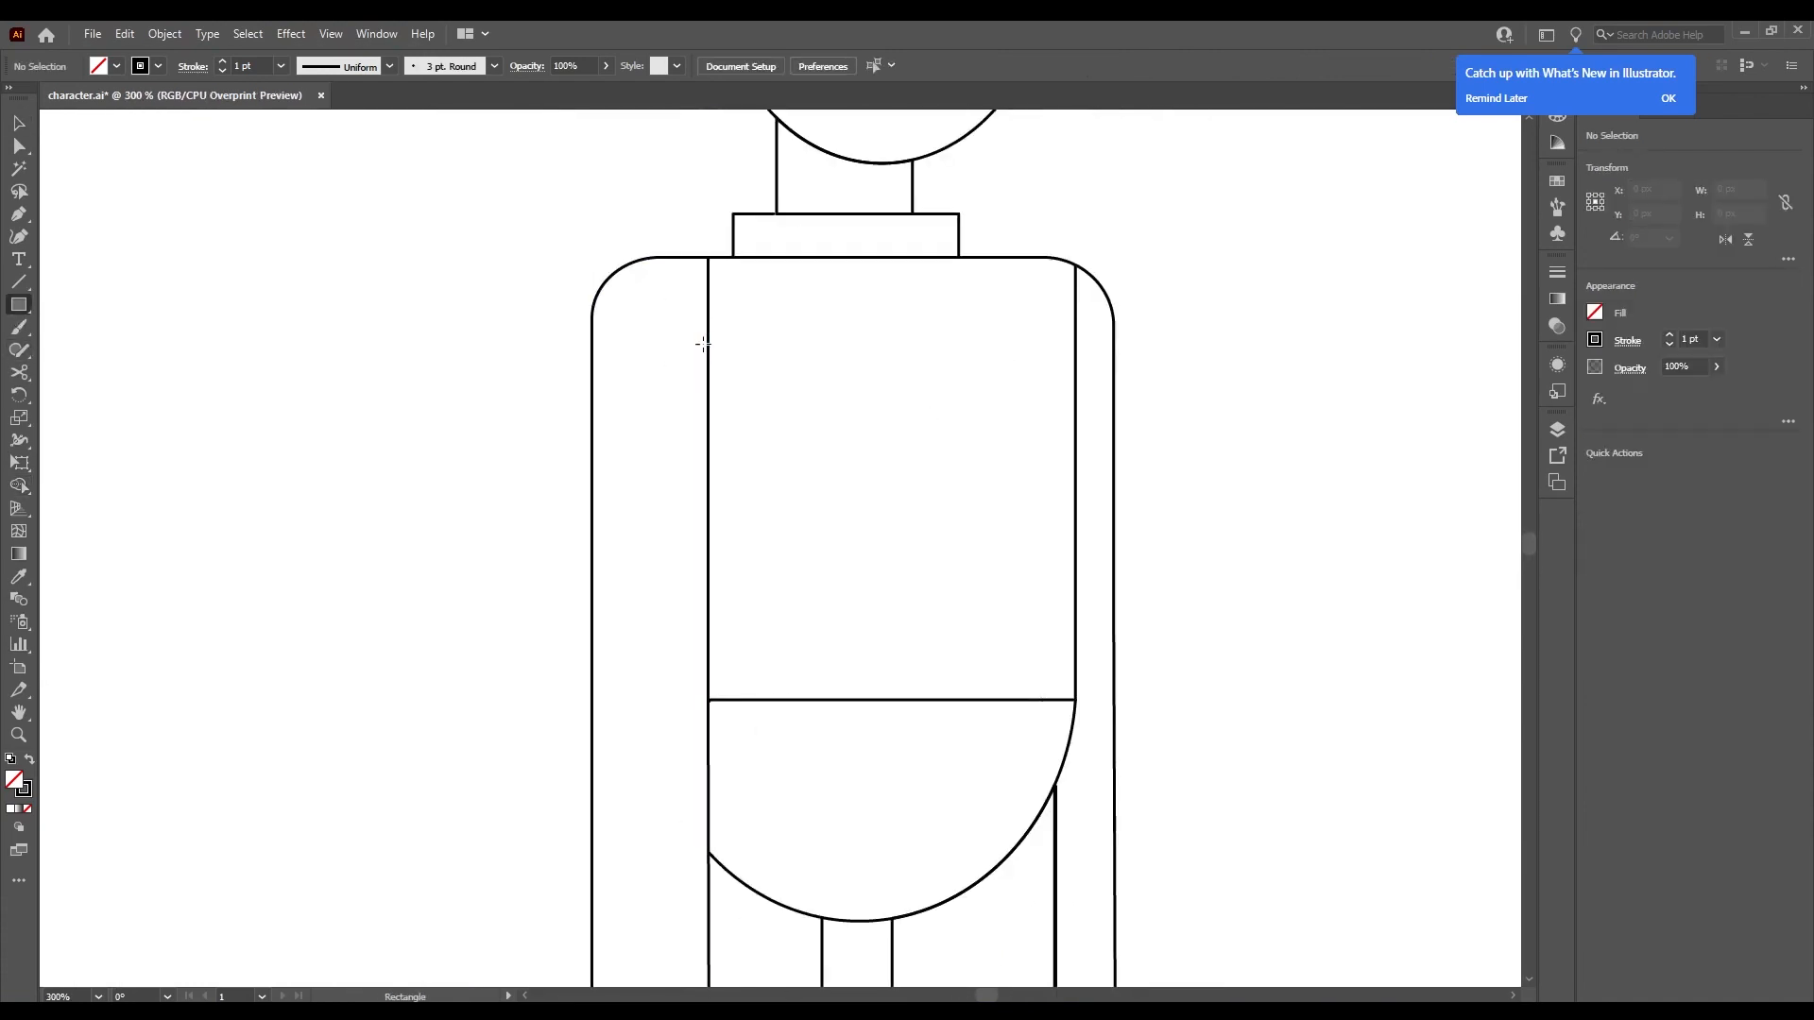
drag(708, 343, 1074, 522)
key(v)
drag(885, 523, 890, 462)
Duplicate the shirt stripe straight down the torso and nudge the copy lower to leave a gap.
alt+drag(879, 464, 876, 610)
key(Down)
key(Down)
key(Down)
key(Down)
key(Down)
key(Down)
key(Down)
click(1152, 604)
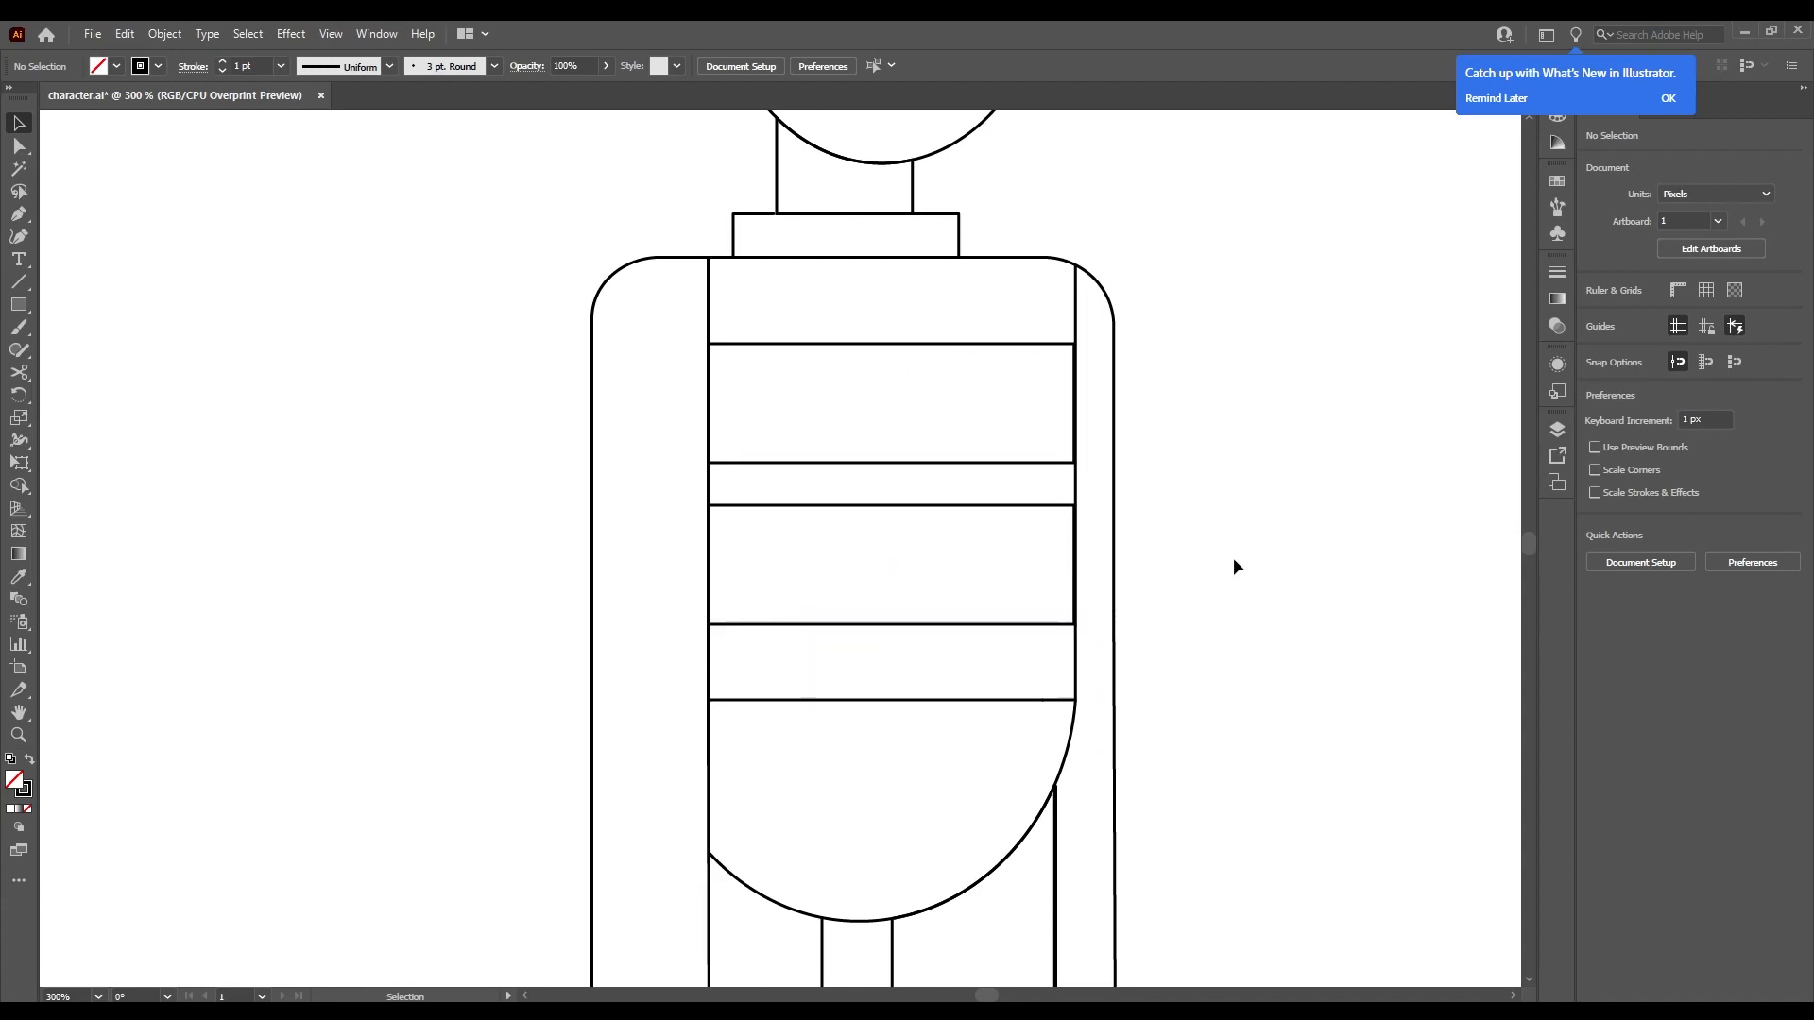
Move the ground line up against the soles of both shoes, shifting it slightly left.
scroll(1233, 566, down, 6)
scroll(1126, 600, down, 3)
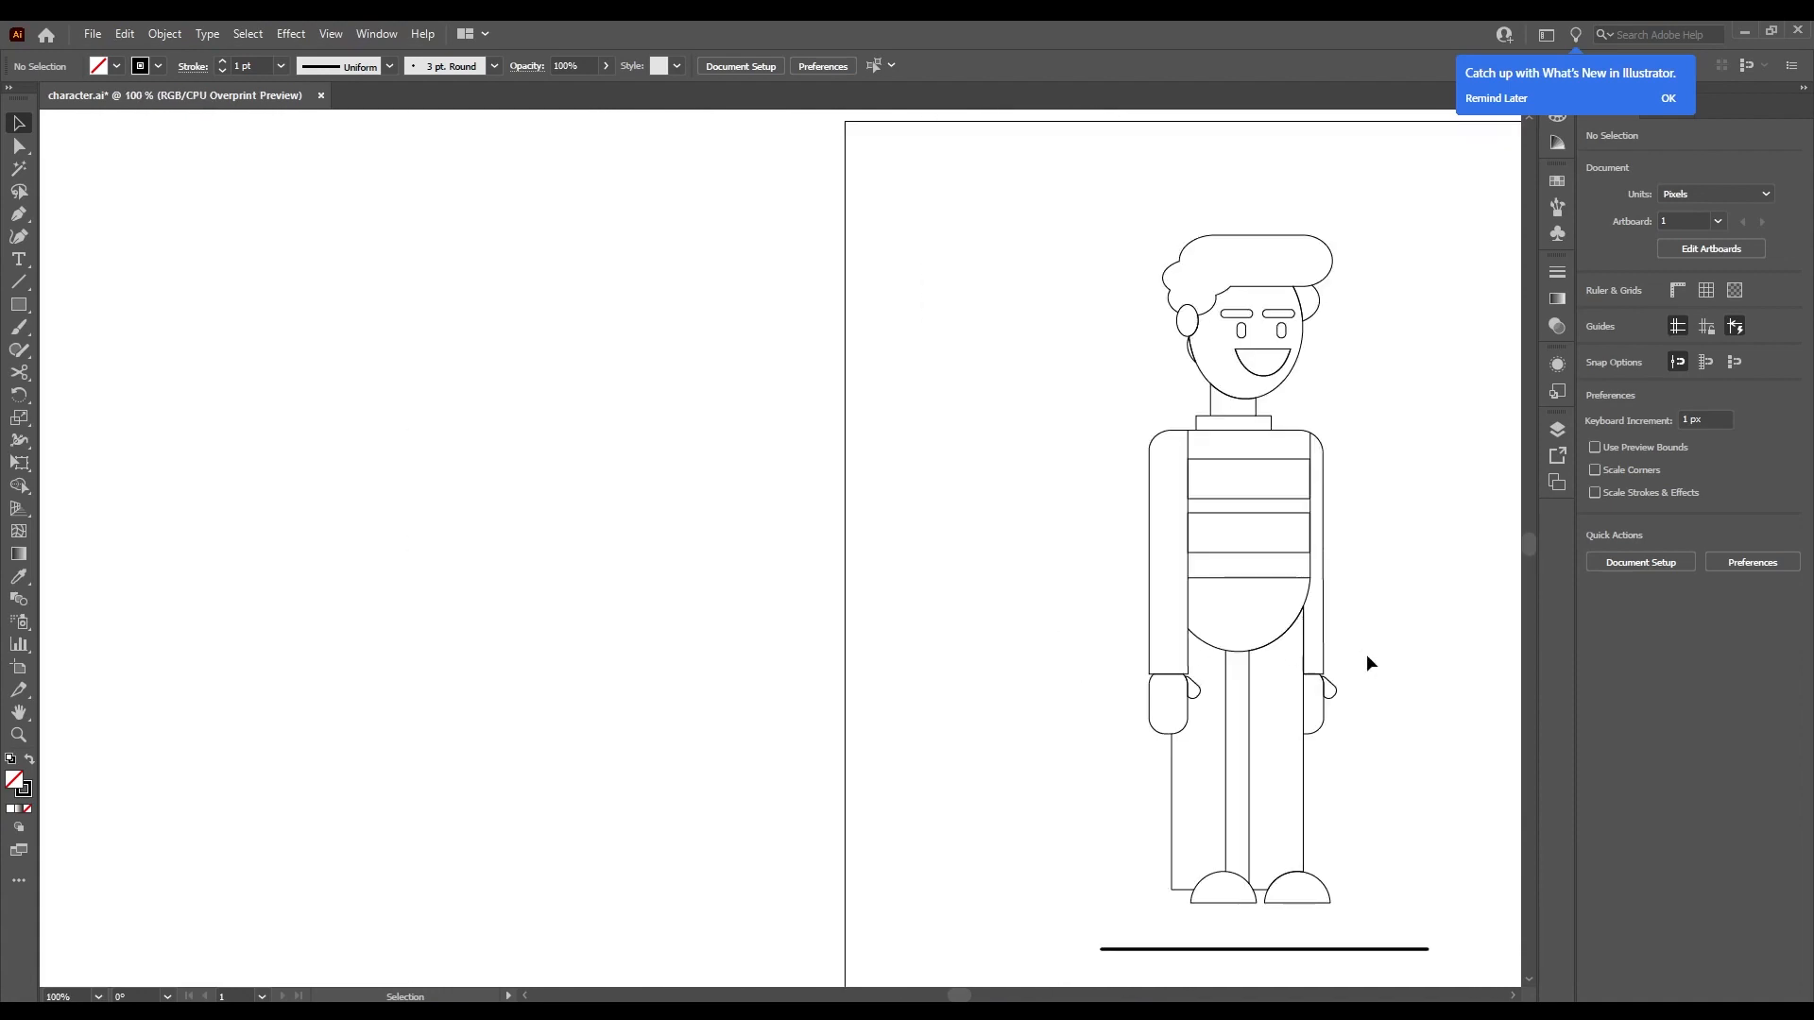
scroll(1228, 614, right, 5)
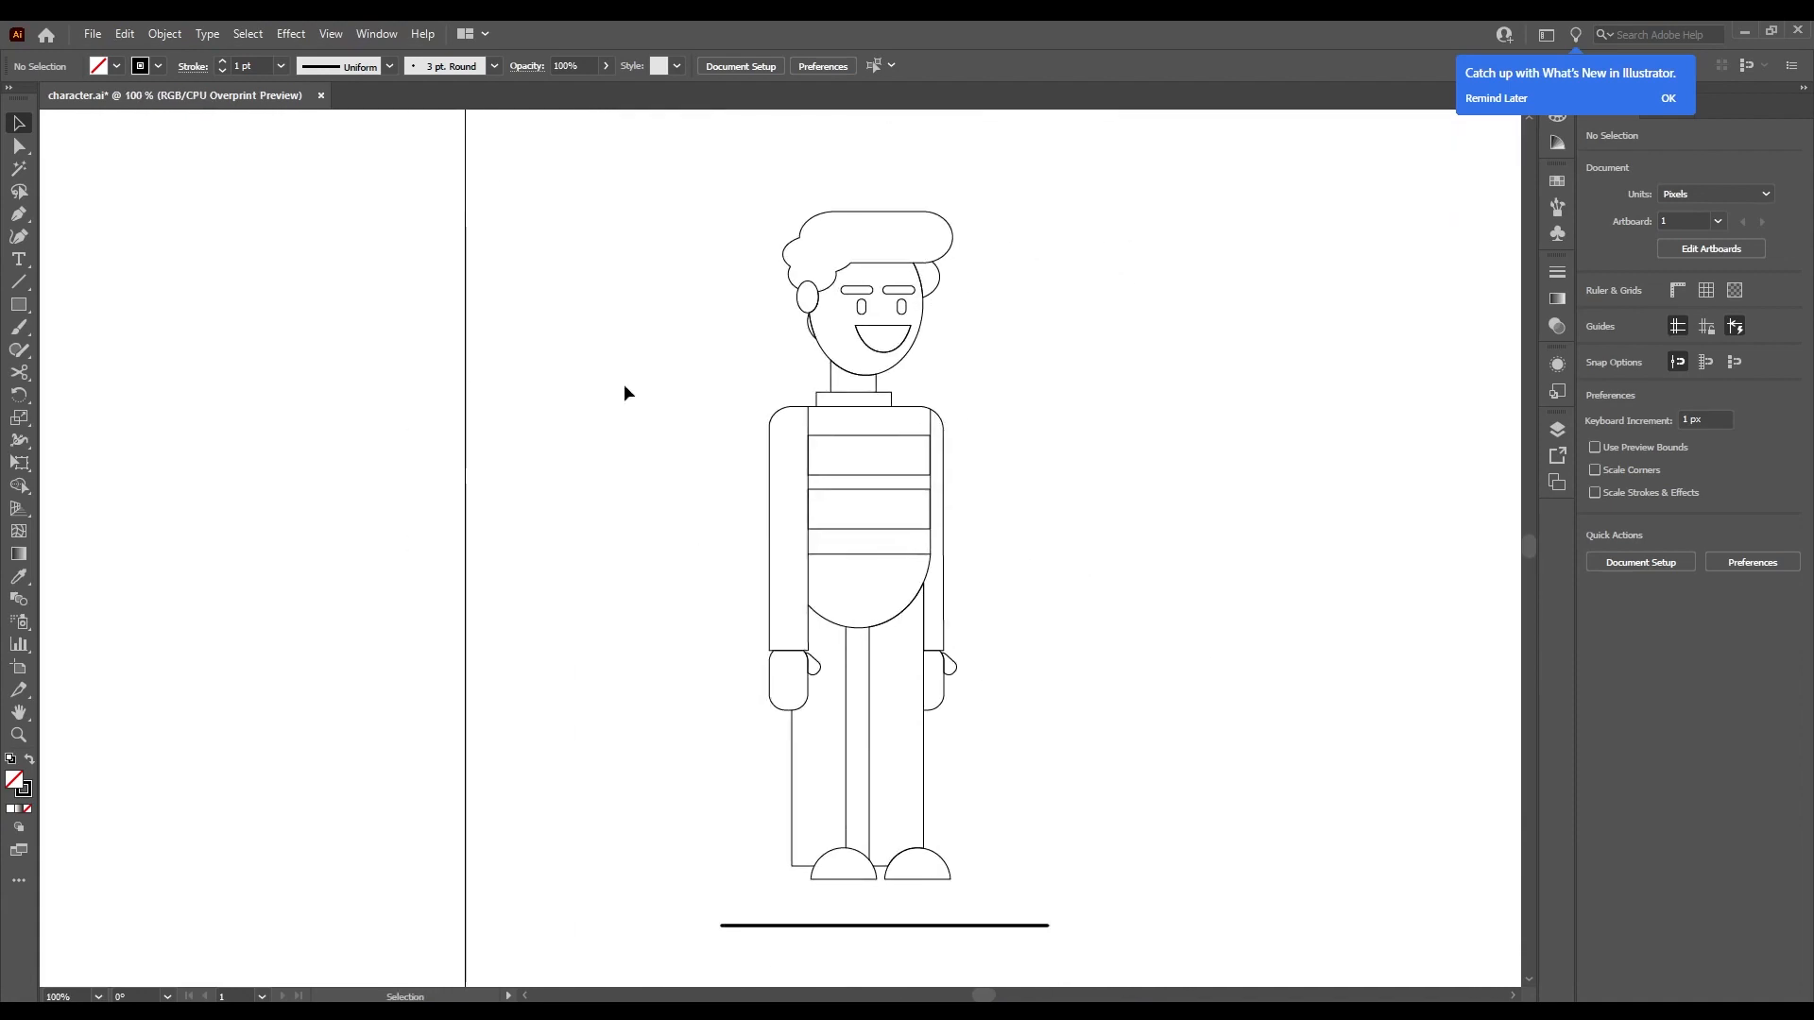
scroll(875, 752, down, 1)
scroll(876, 752, up, 1)
drag(894, 913, 864, 845)
scroll(1172, 718, down, 1)
click(1113, 752)
scroll(1110, 778, down, 1)
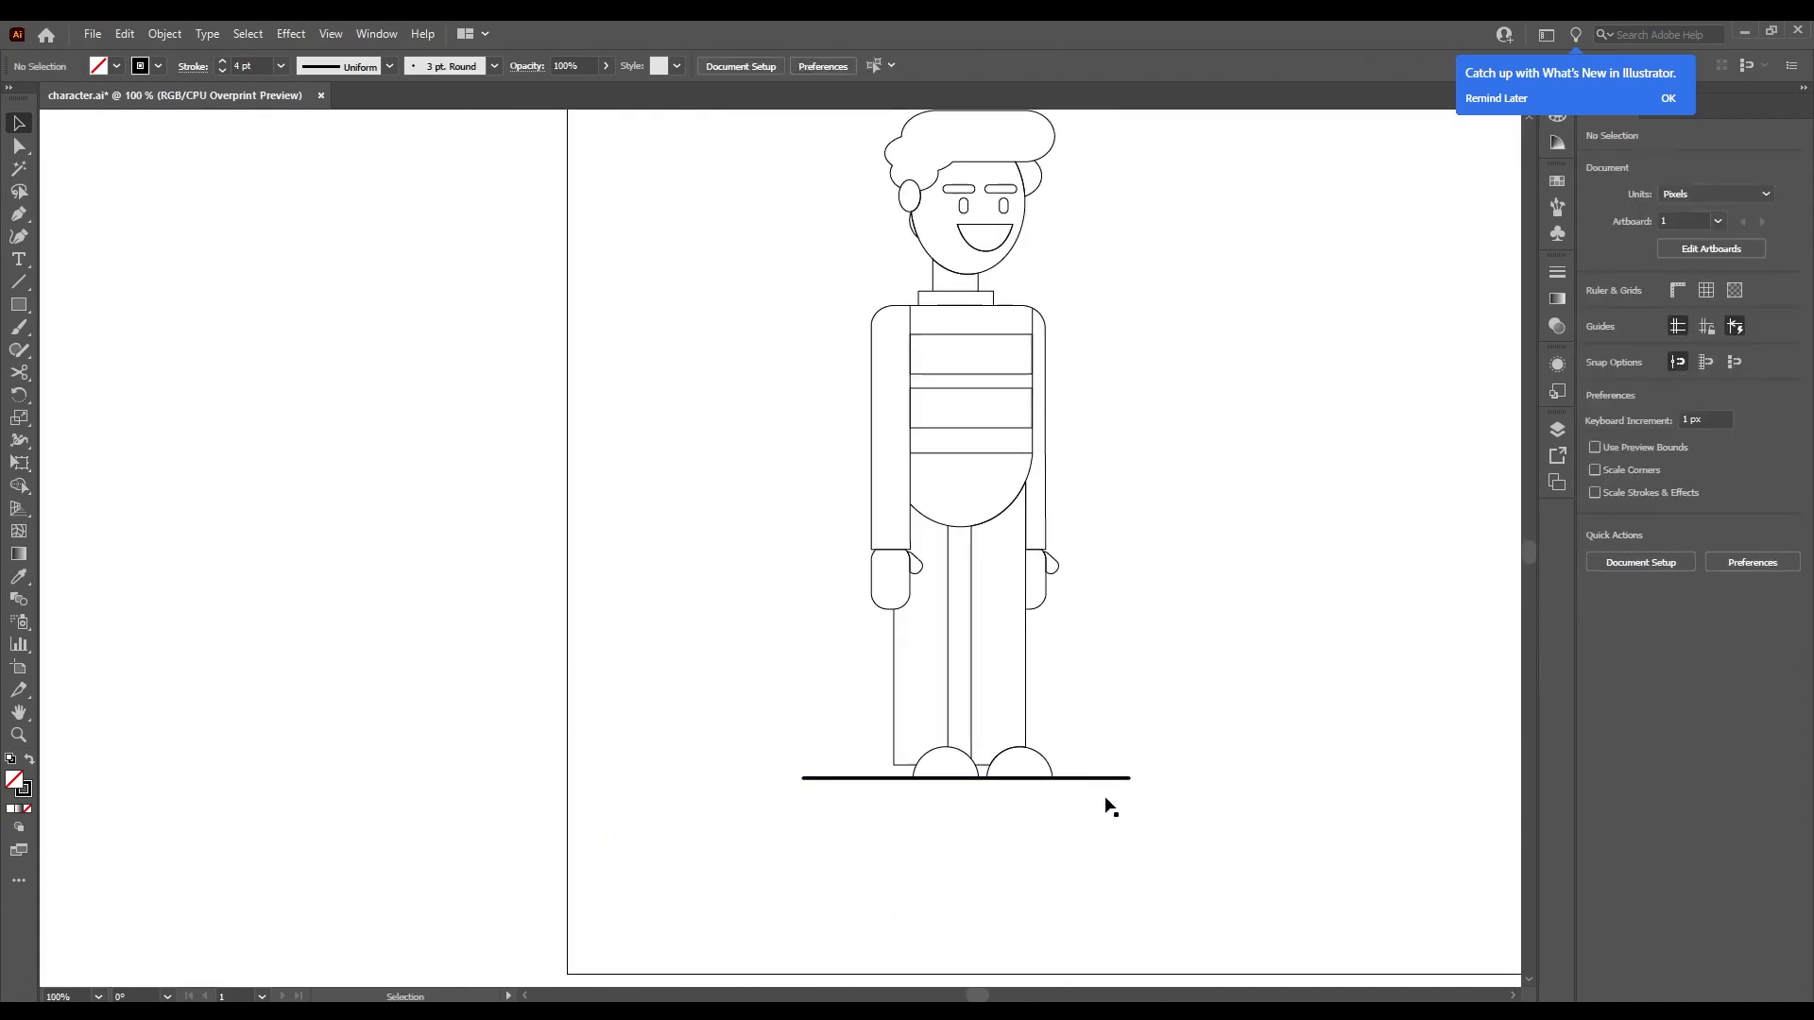
Try to raise both shoes above the ground line so their soles meet the lower ends of the legs.
scroll(935, 798, up, 3)
click(1004, 650)
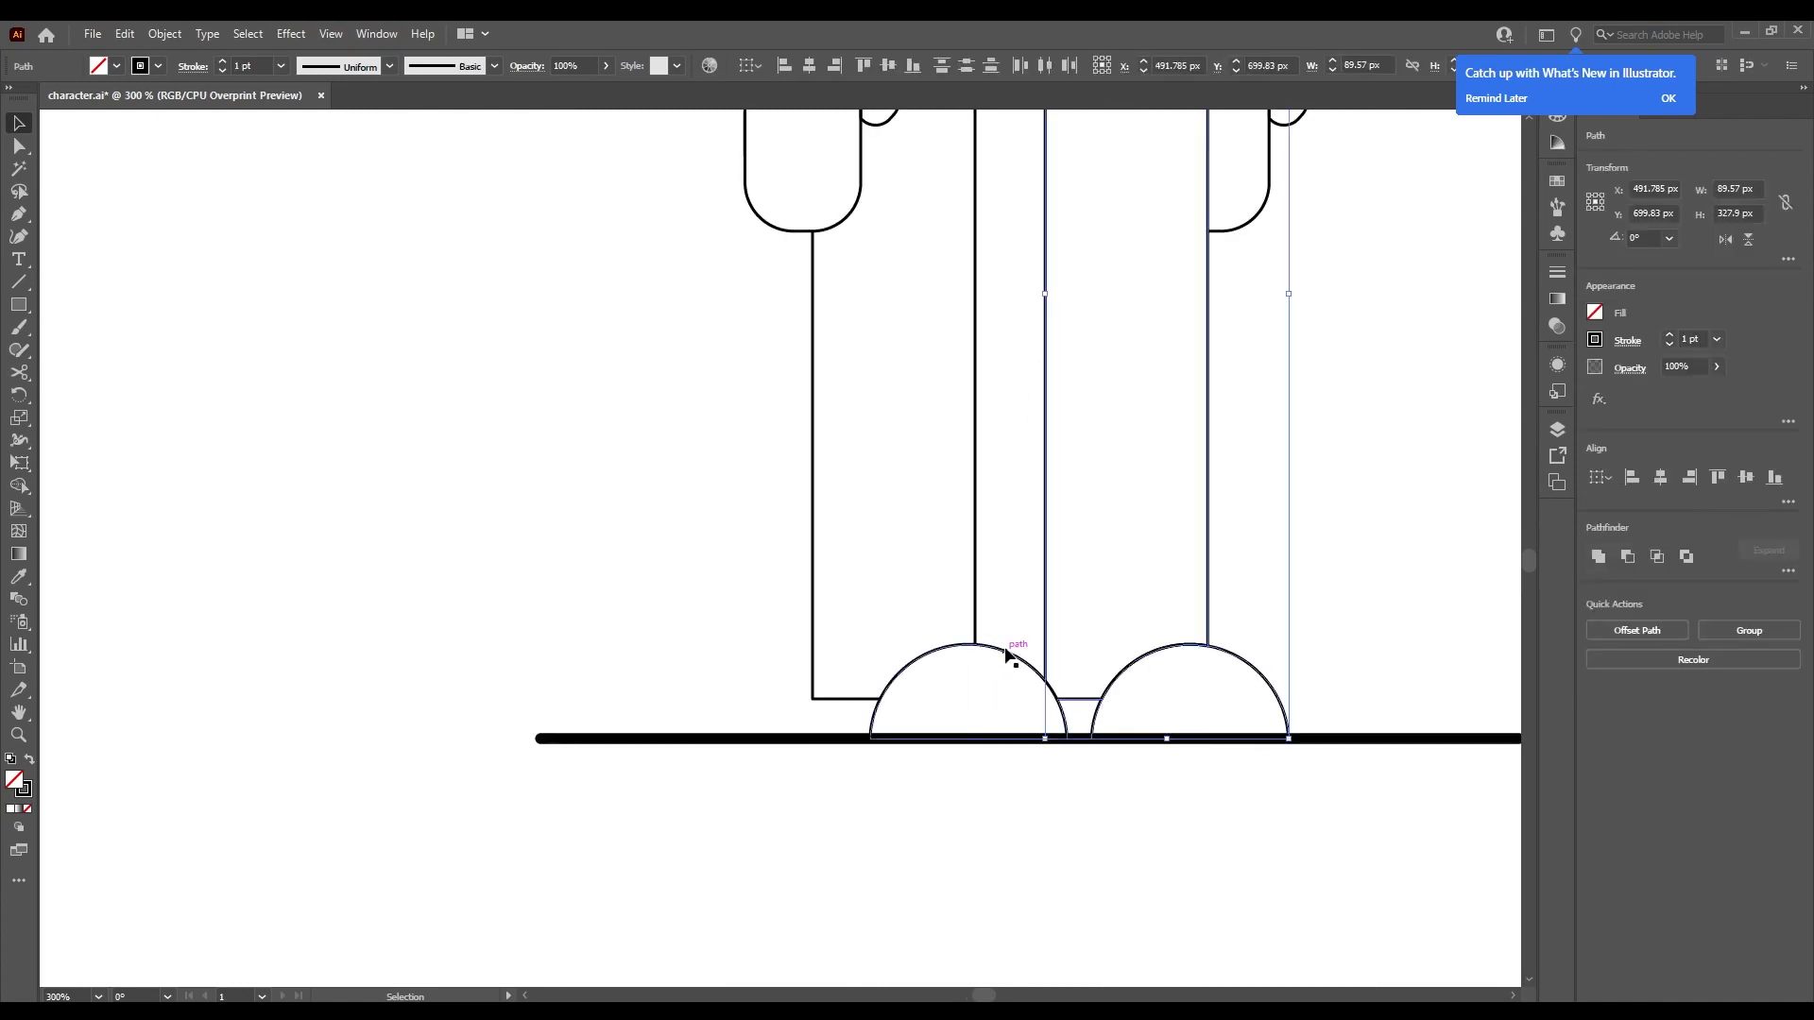
shift+click(1257, 672)
key(Up)
key(Up)
key(Up)
key(Up)
key(Up)
key(Up)
key(Up)
key(Up)
key(Up)
key(Up)
key(Up)
key(Up)
key(Up)
key(Up)
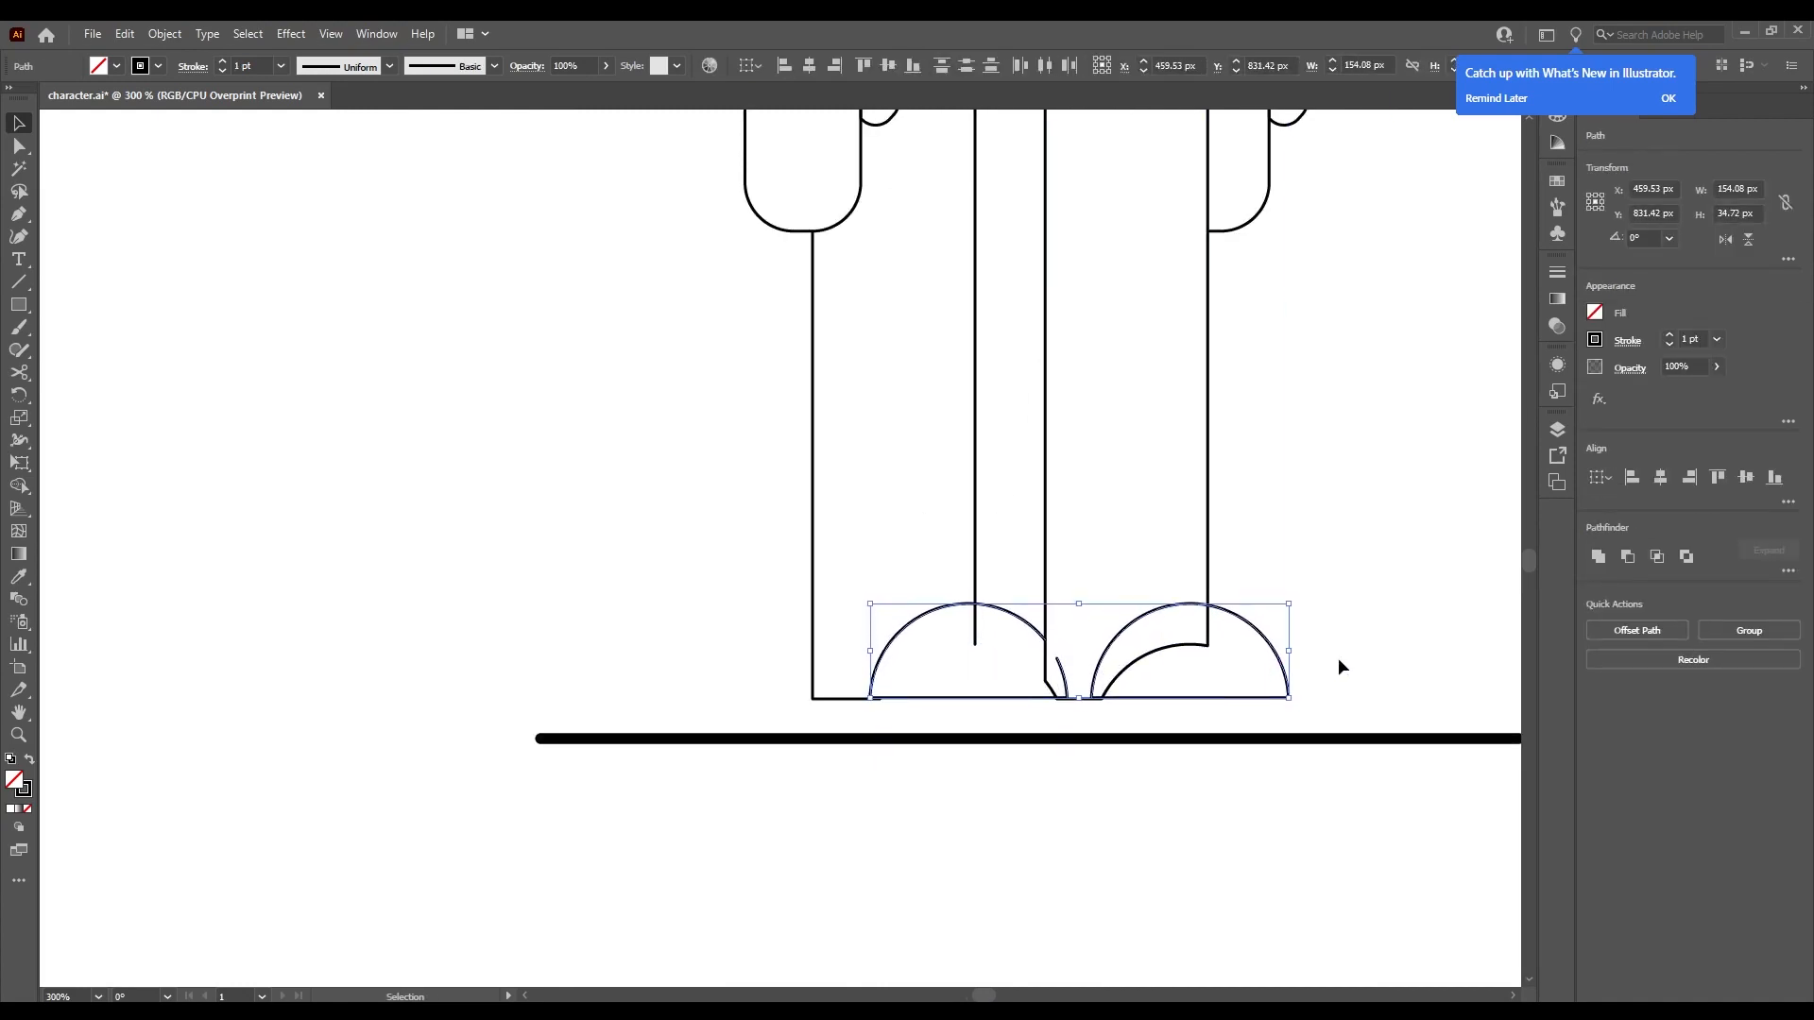
Try to remove the leftover leg outlines inside the raised shoes with the Shape Builder tool.
click(1340, 682)
drag(1370, 681, 676, 595)
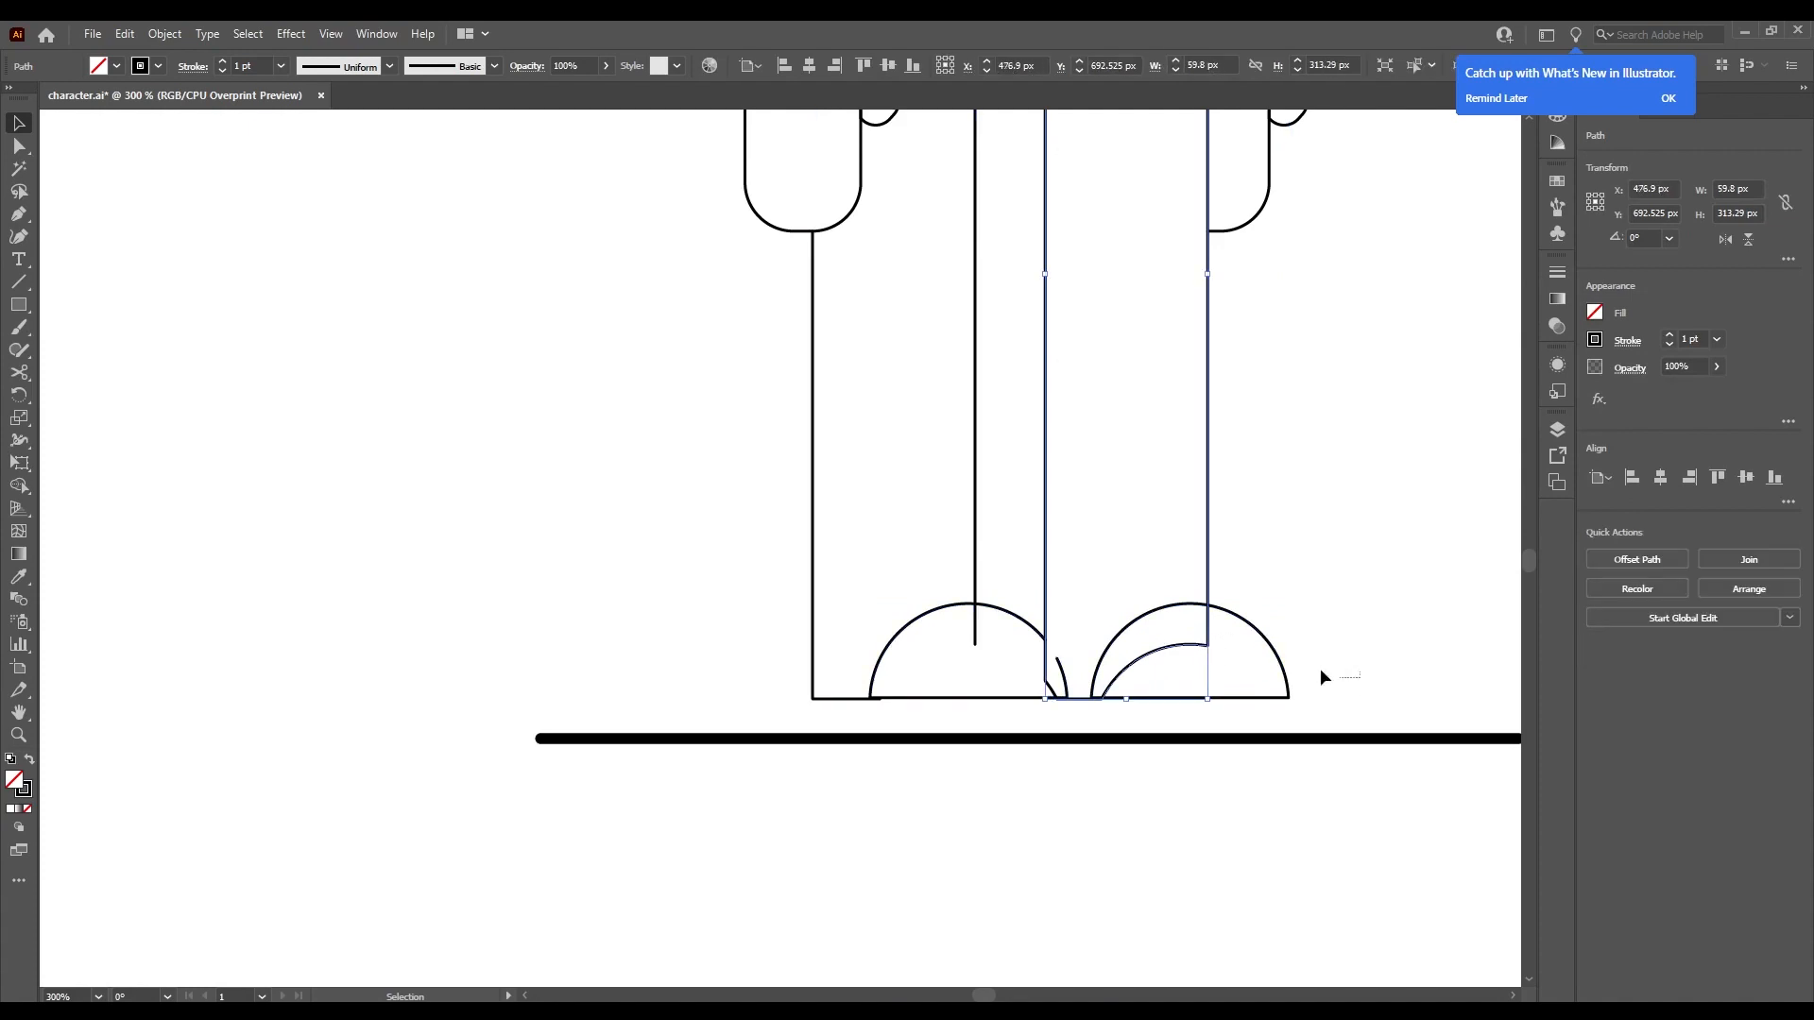
key(shift+m)
drag(1169, 631, 1162, 672)
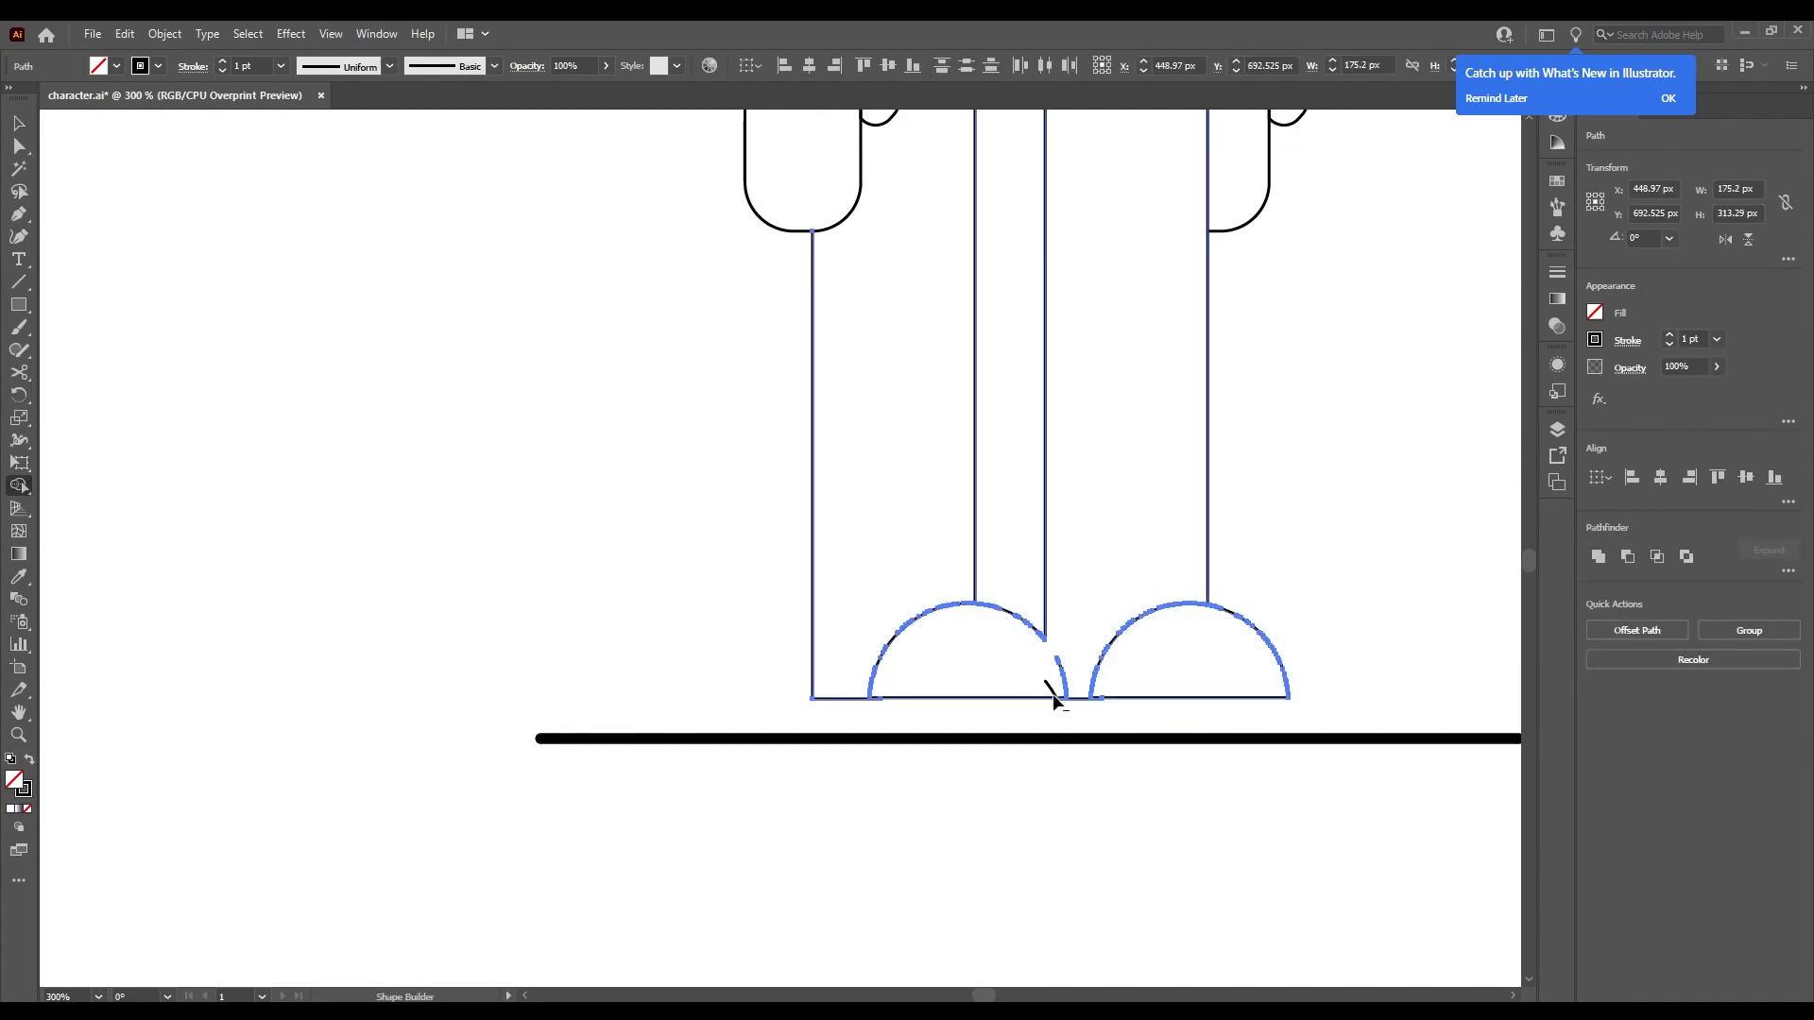
key(ctrl+1)
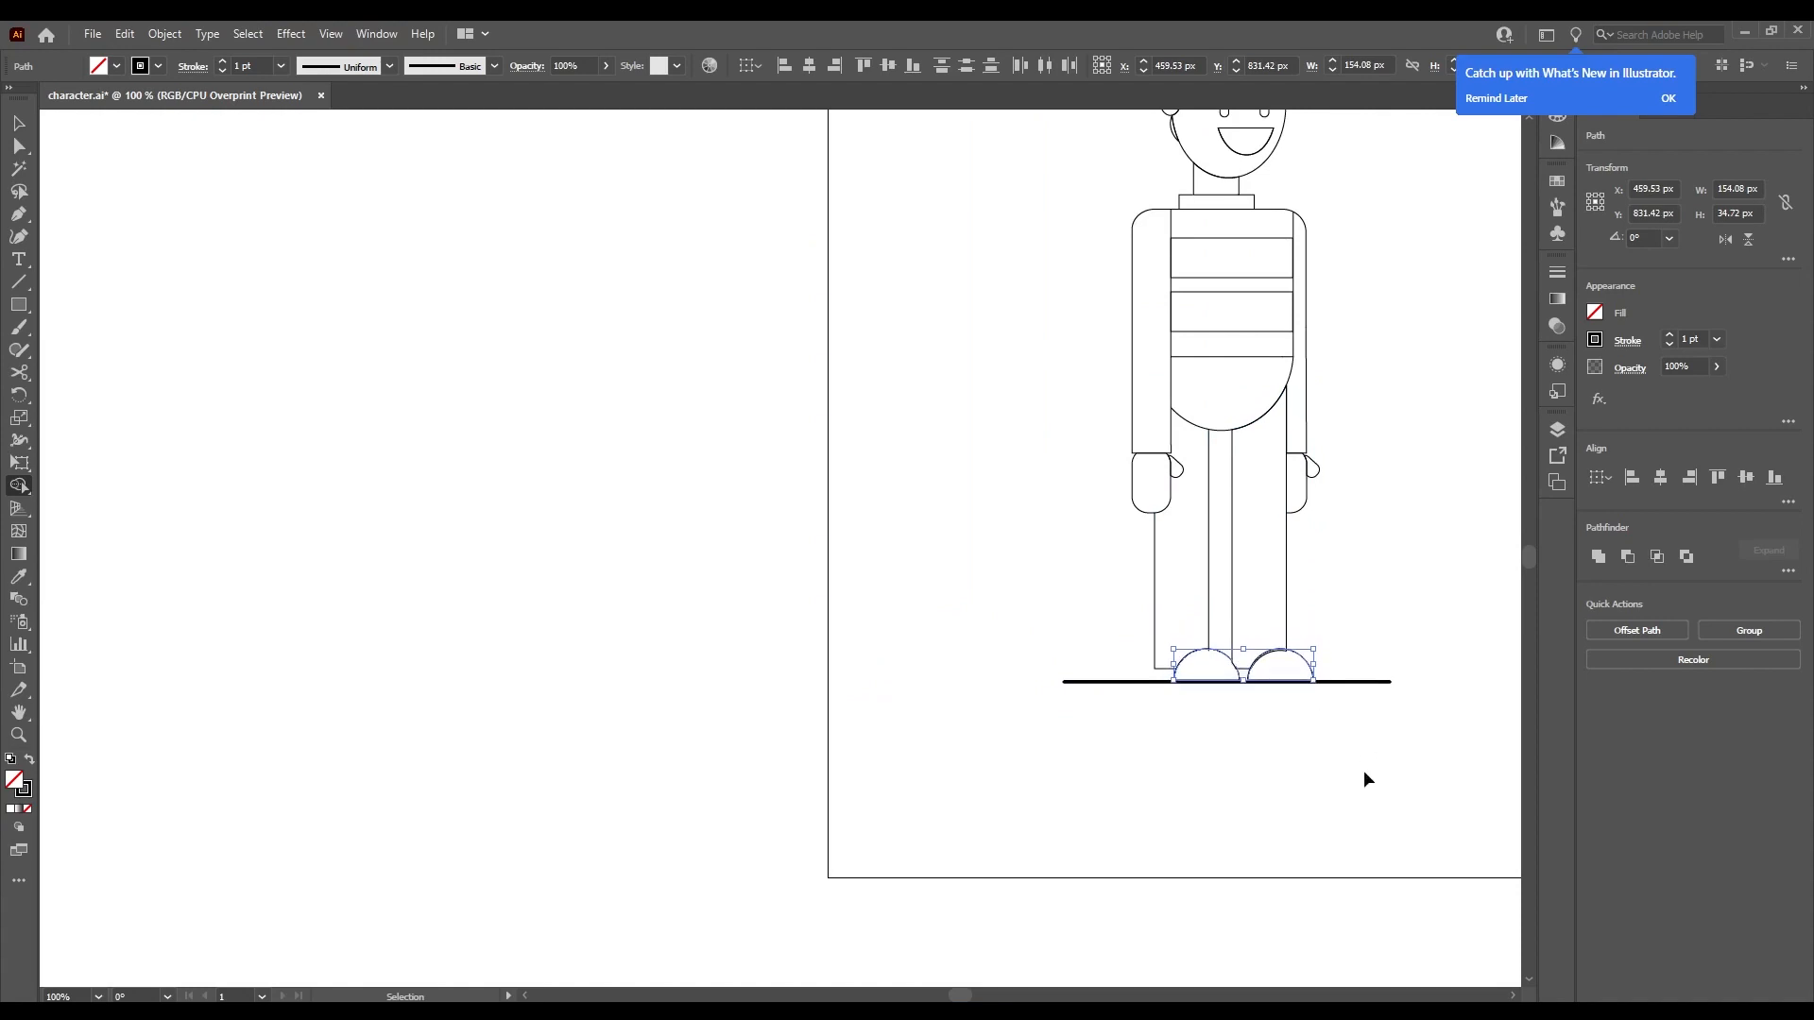
Undo the Shape Builder removals and the raising of the shoes.
key(ctrl+z)
key(ctrl+z)
key(ctrl+shift+z)
scroll(1154, 681, up, 3)
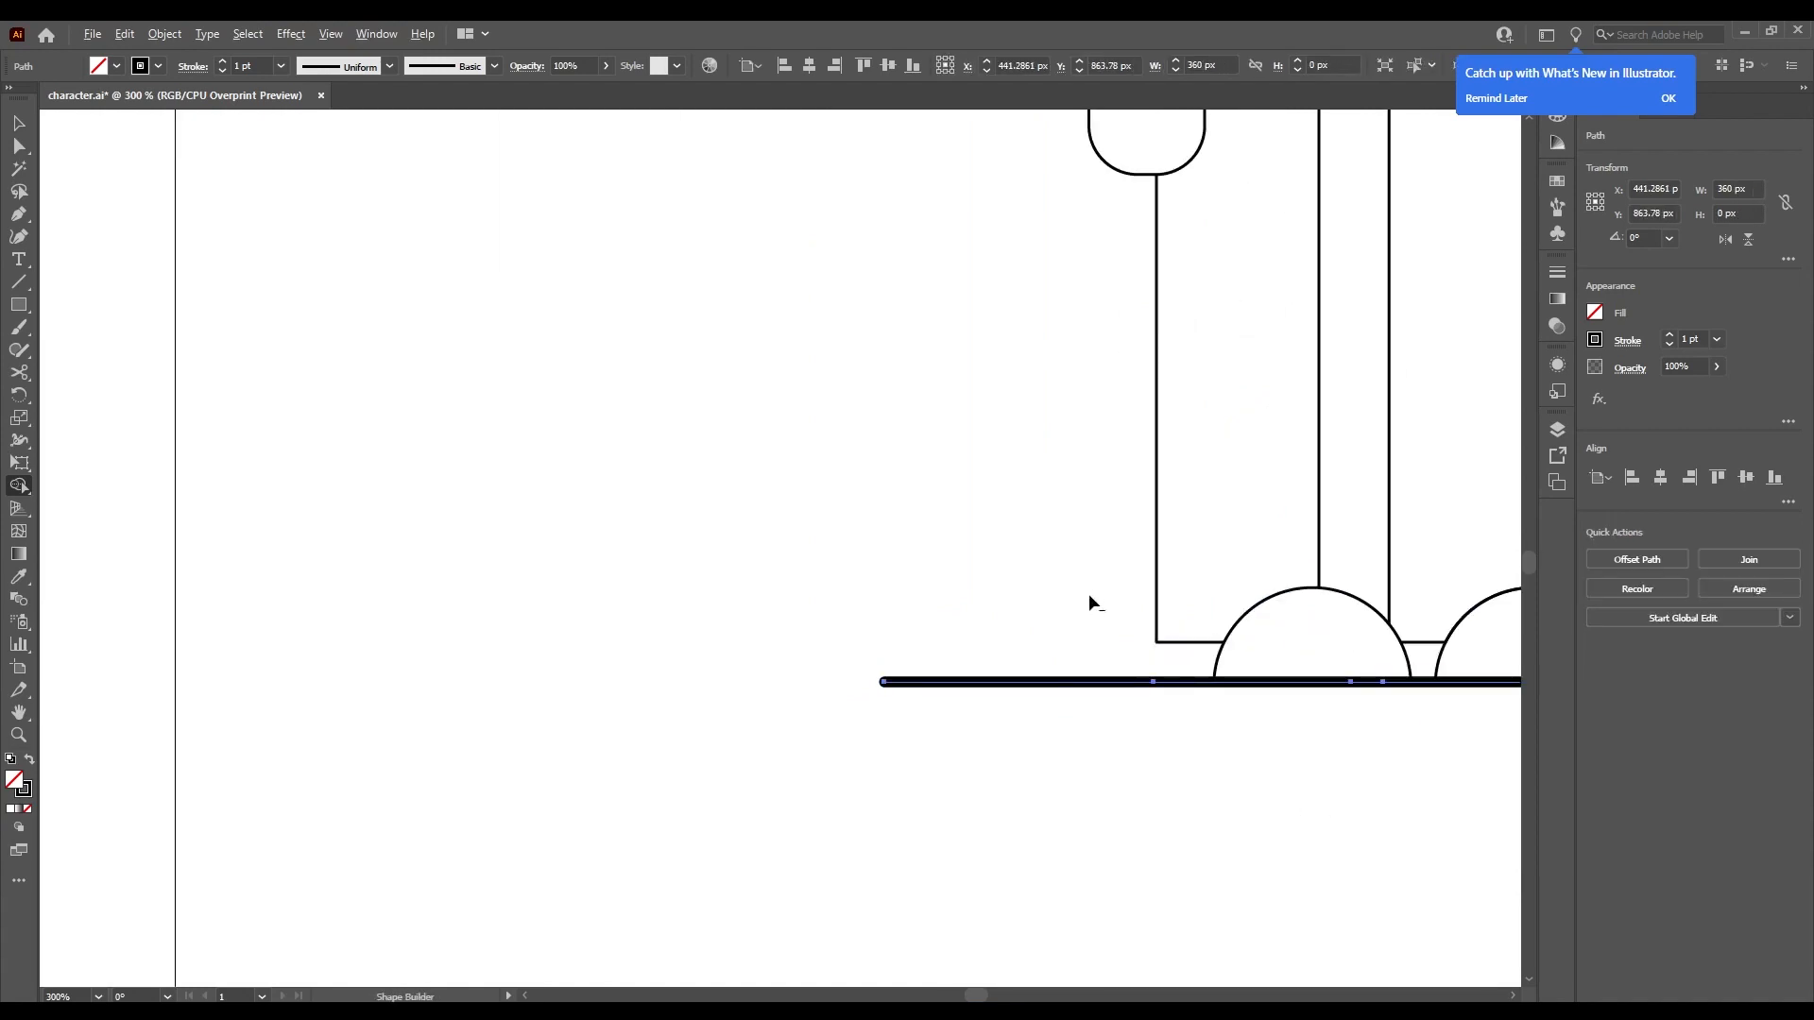
key(v)
scroll(1088, 593, down, 6)
click(1194, 530)
scroll(1020, 416, up, 3)
drag(1219, 501, 1282, 542)
click(1360, 552)
drag(918, 204, 1431, 853)
click(1396, 828)
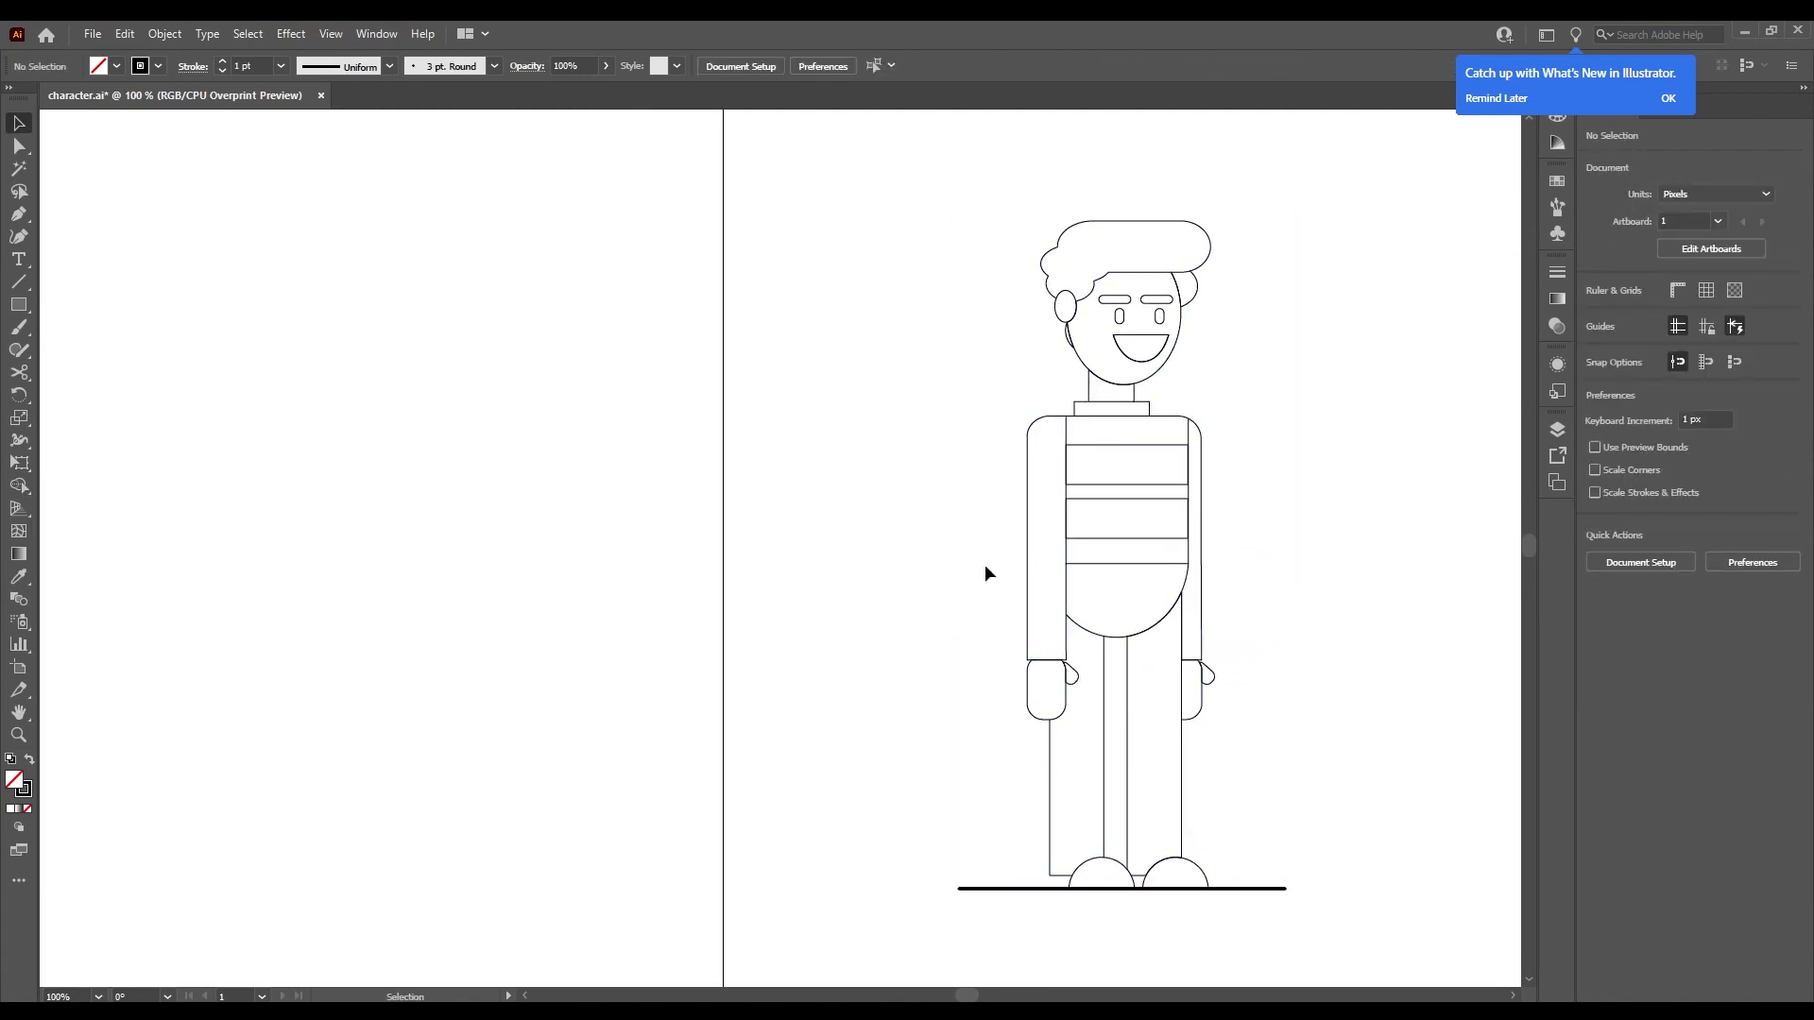
scroll(1101, 637, down, 1)
drag(1115, 644, 1006, 667)
drag(790, 172, 1314, 861)
click(1314, 860)
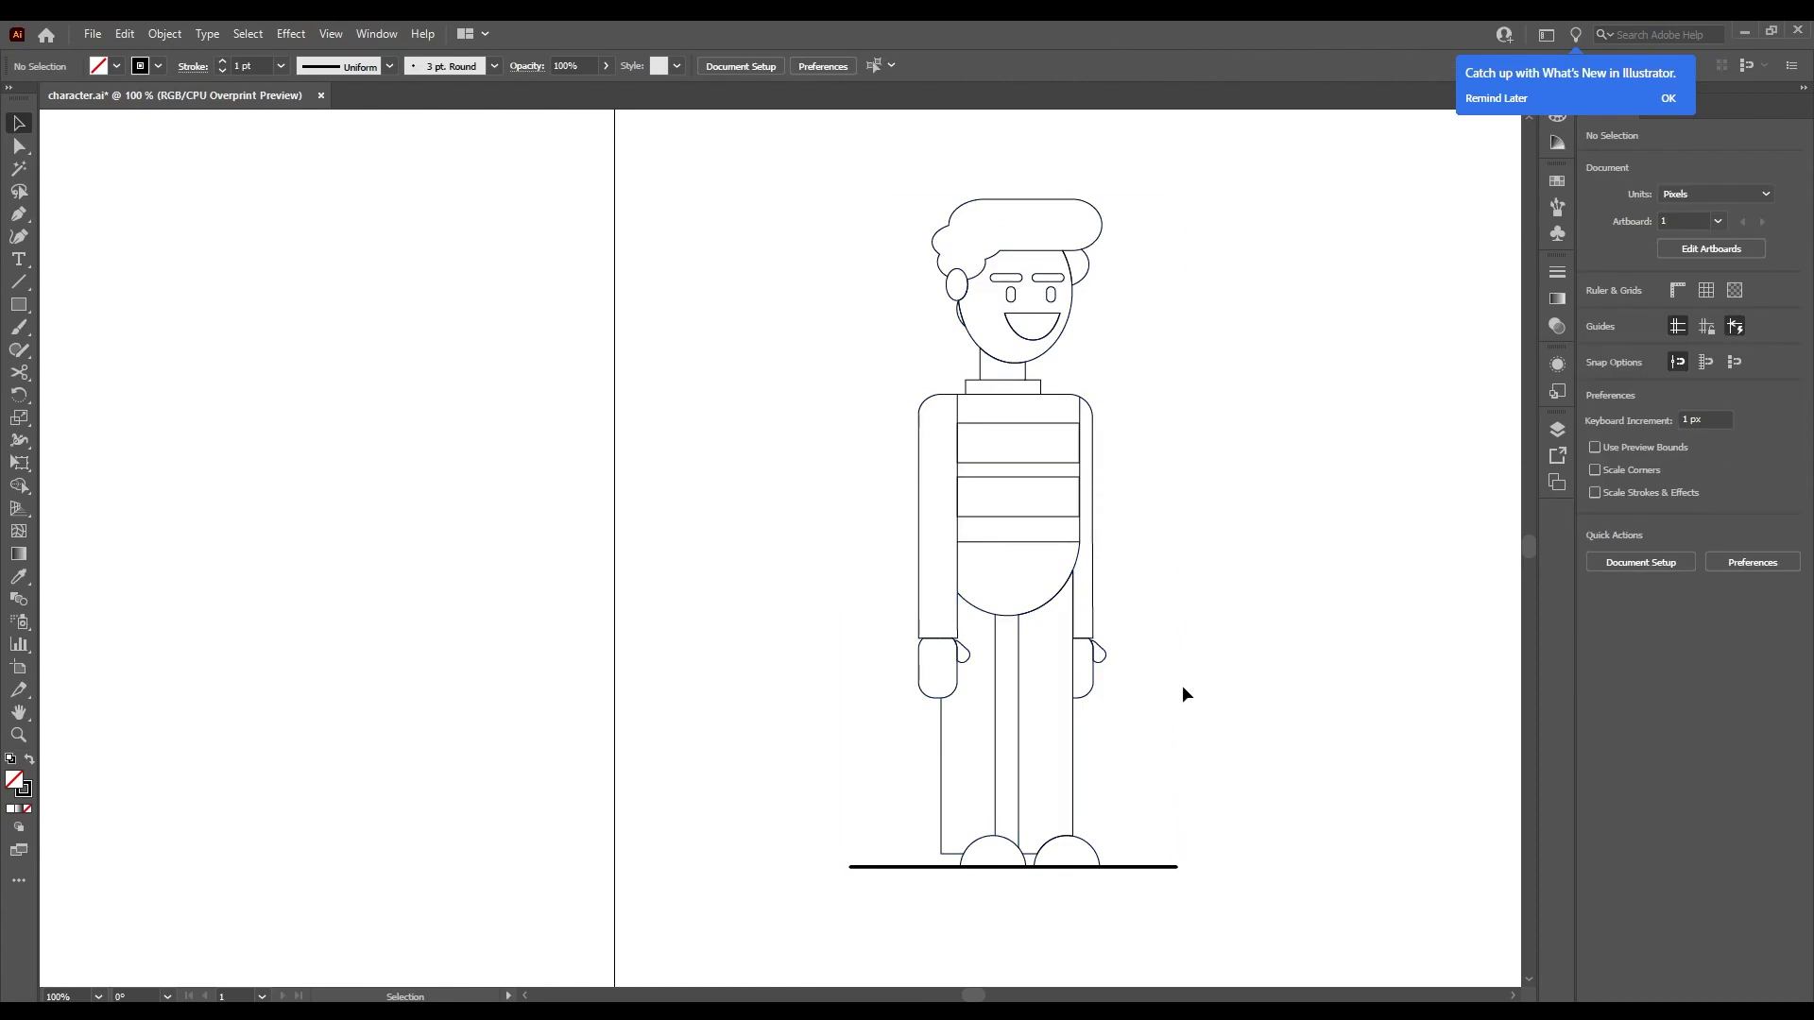
scroll(1193, 697, up, 1)
scroll(1193, 697, down, 1)
Copy the whole character with its ground line and paste it onto a new layer, Layer 2.
drag(777, 171, 1251, 921)
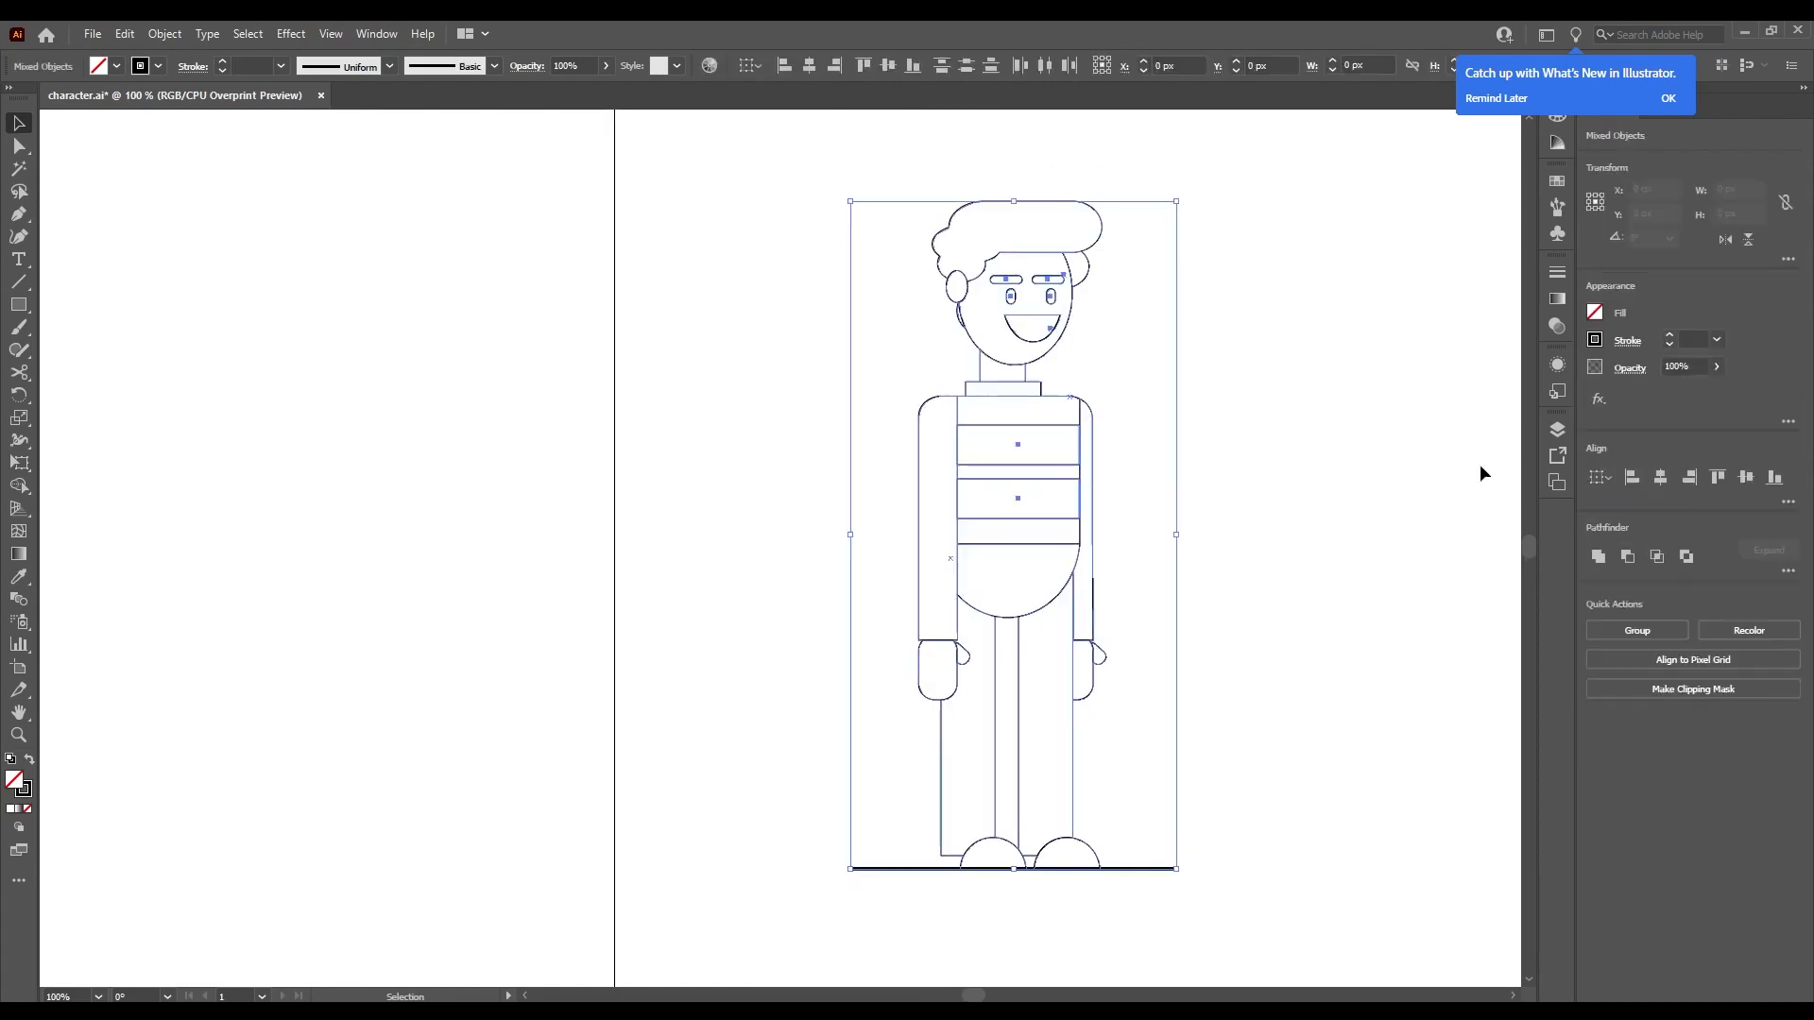
click(1479, 463)
click(1556, 429)
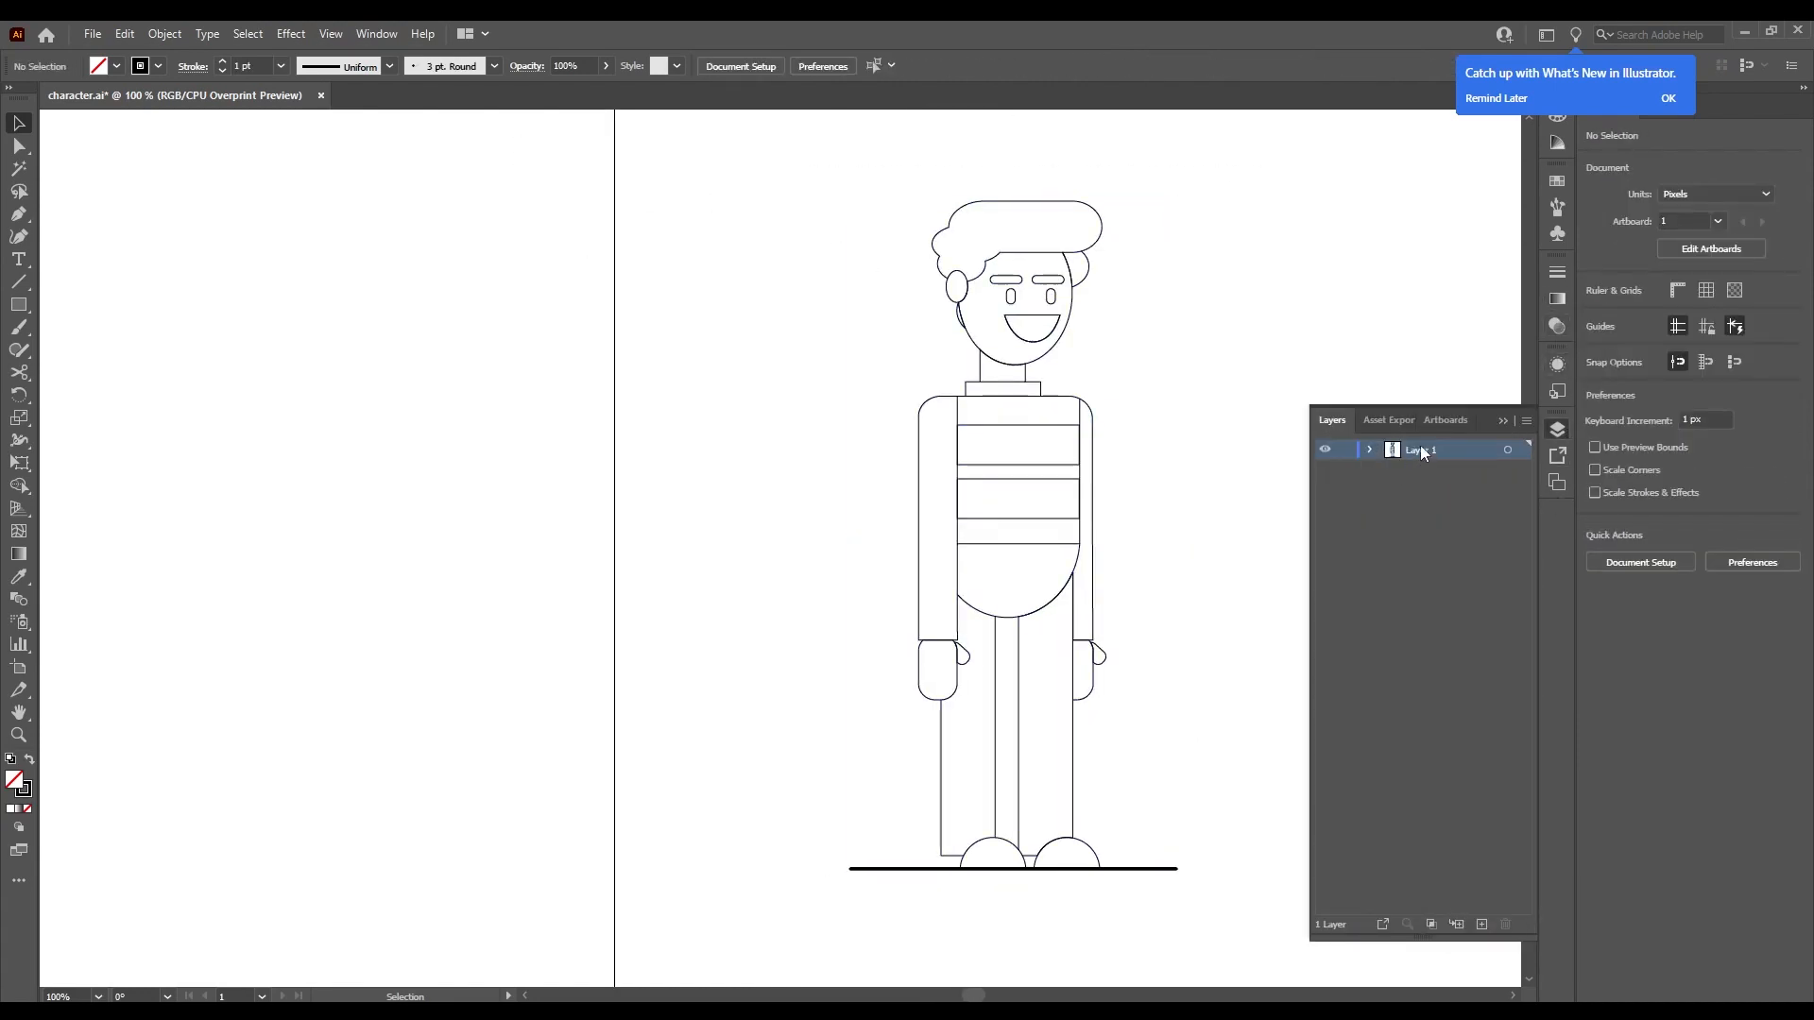
drag(876, 193, 1227, 889)
key(ctrl+v)
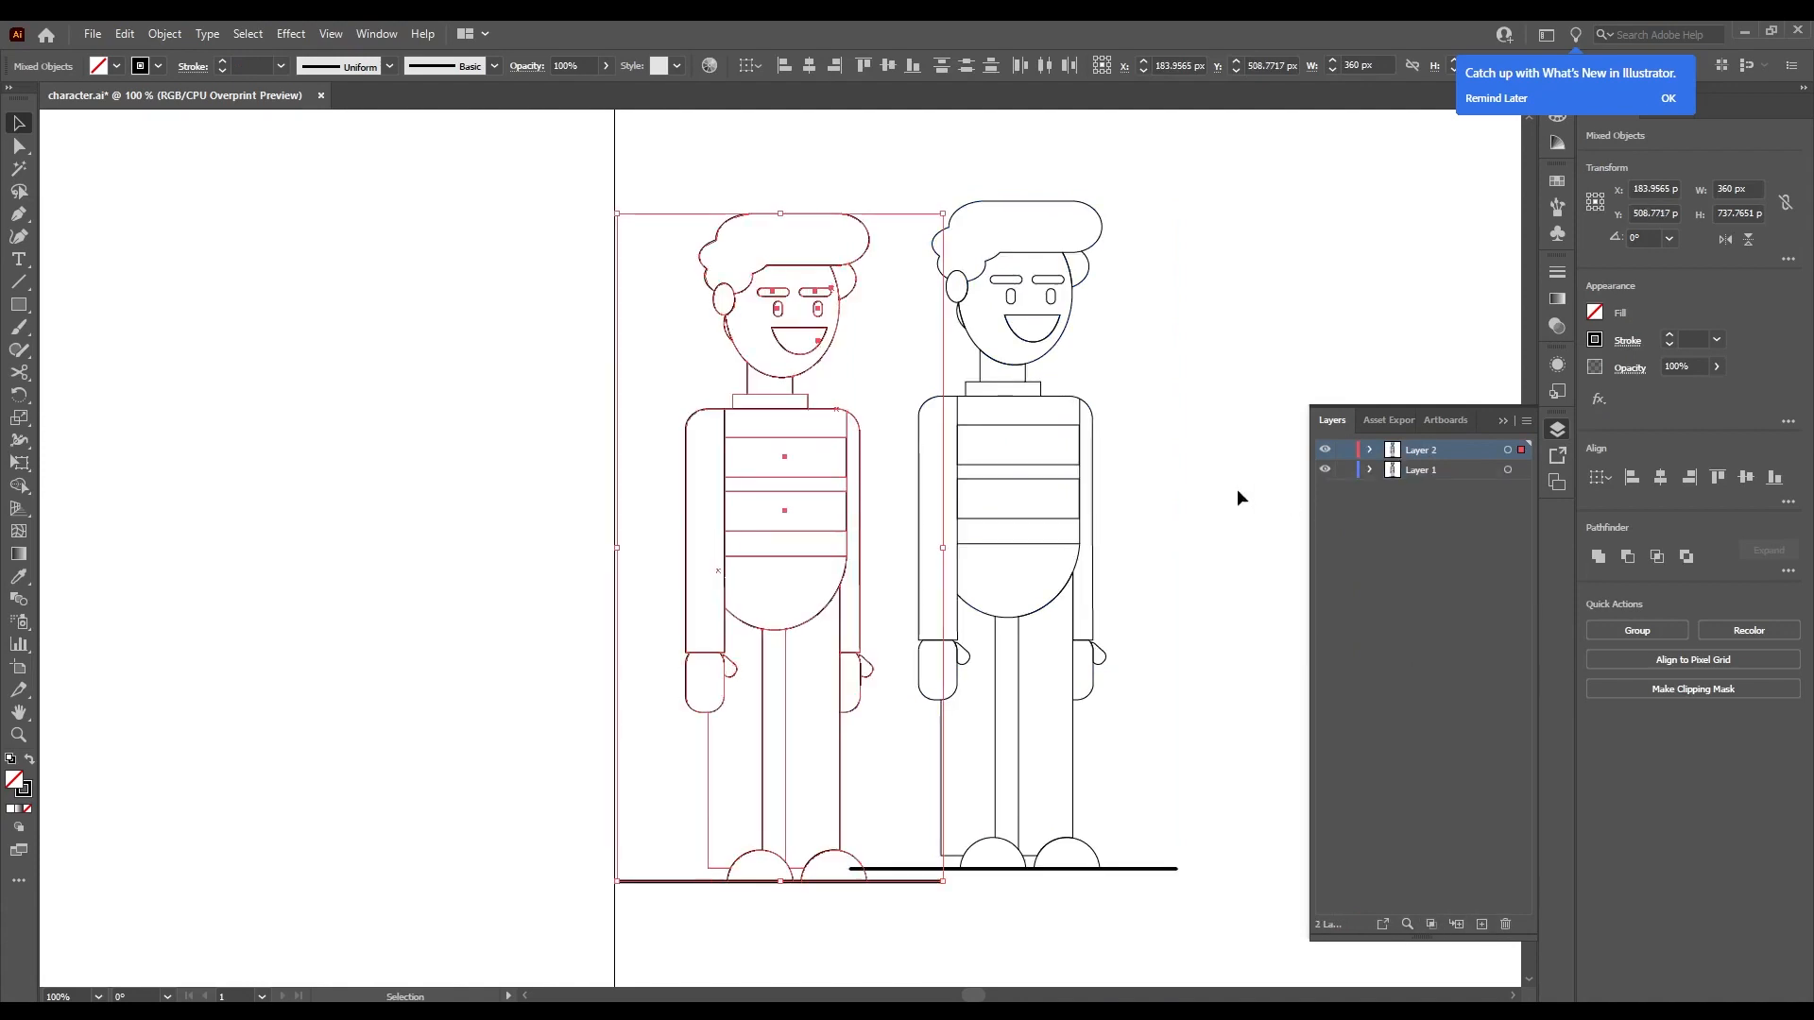
Try to move the duplicate character on Layer 2 to the right of the original.
click(1257, 539)
drag(658, 261, 888, 885)
scroll(843, 750, down, 2)
drag(826, 683, 1165, 678)
click(1239, 574)
key(ctrl+z)
click(694, 478)
drag(694, 478, 820, 688)
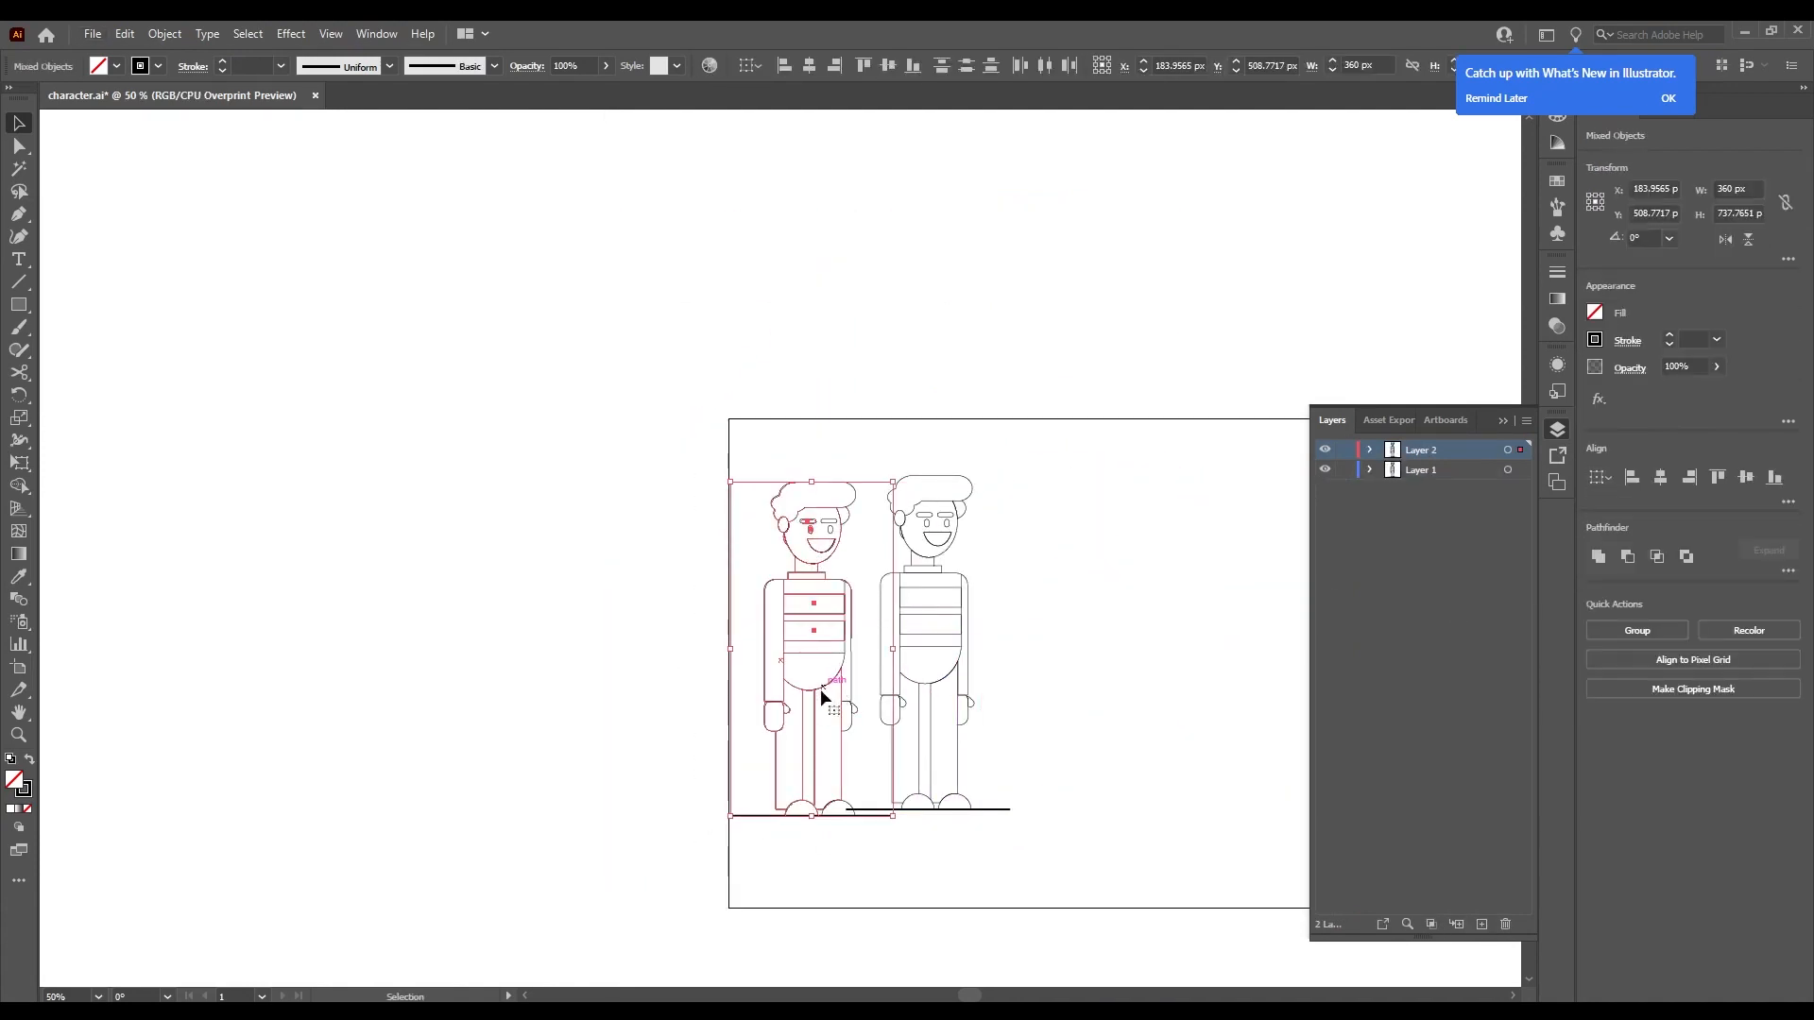
Hide Layer 2 with the duplicate character and make Layer 1 the active layer.
click(1299, 491)
click(1324, 450)
scroll(950, 614, up, 2)
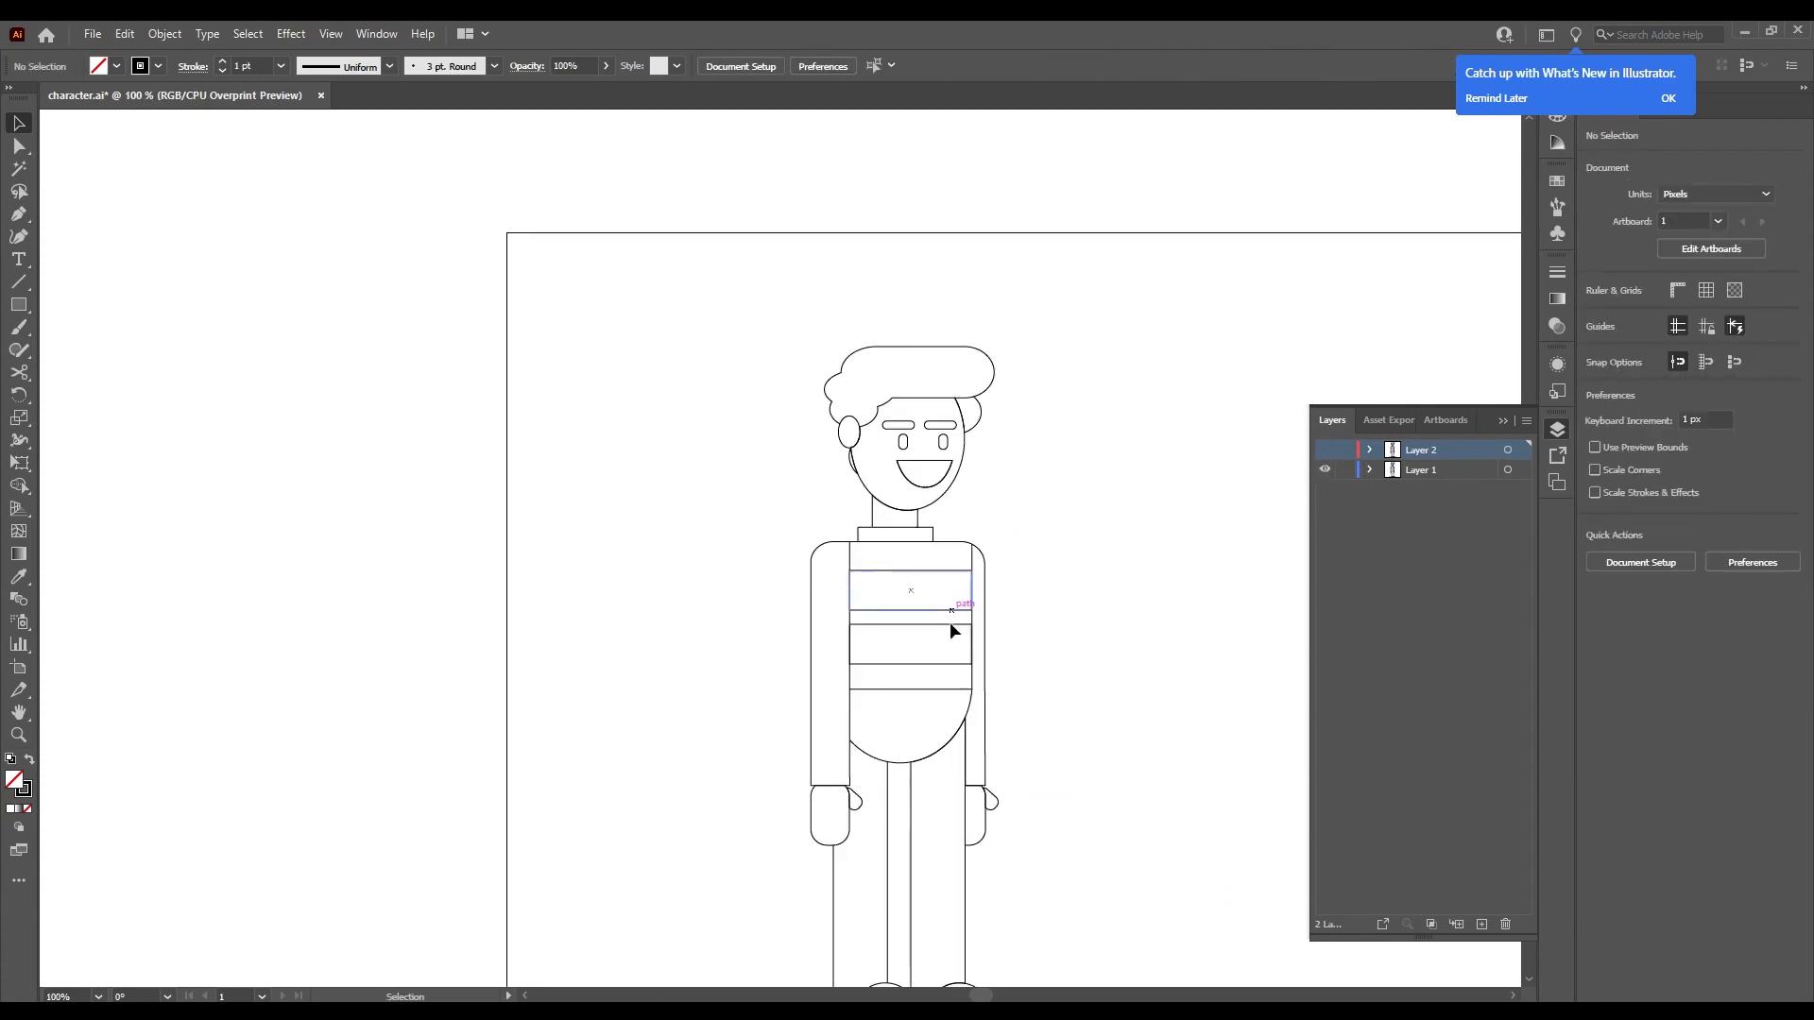
scroll(949, 619, down, 1)
drag(709, 260, 1075, 955)
click(1175, 831)
click(1000, 678)
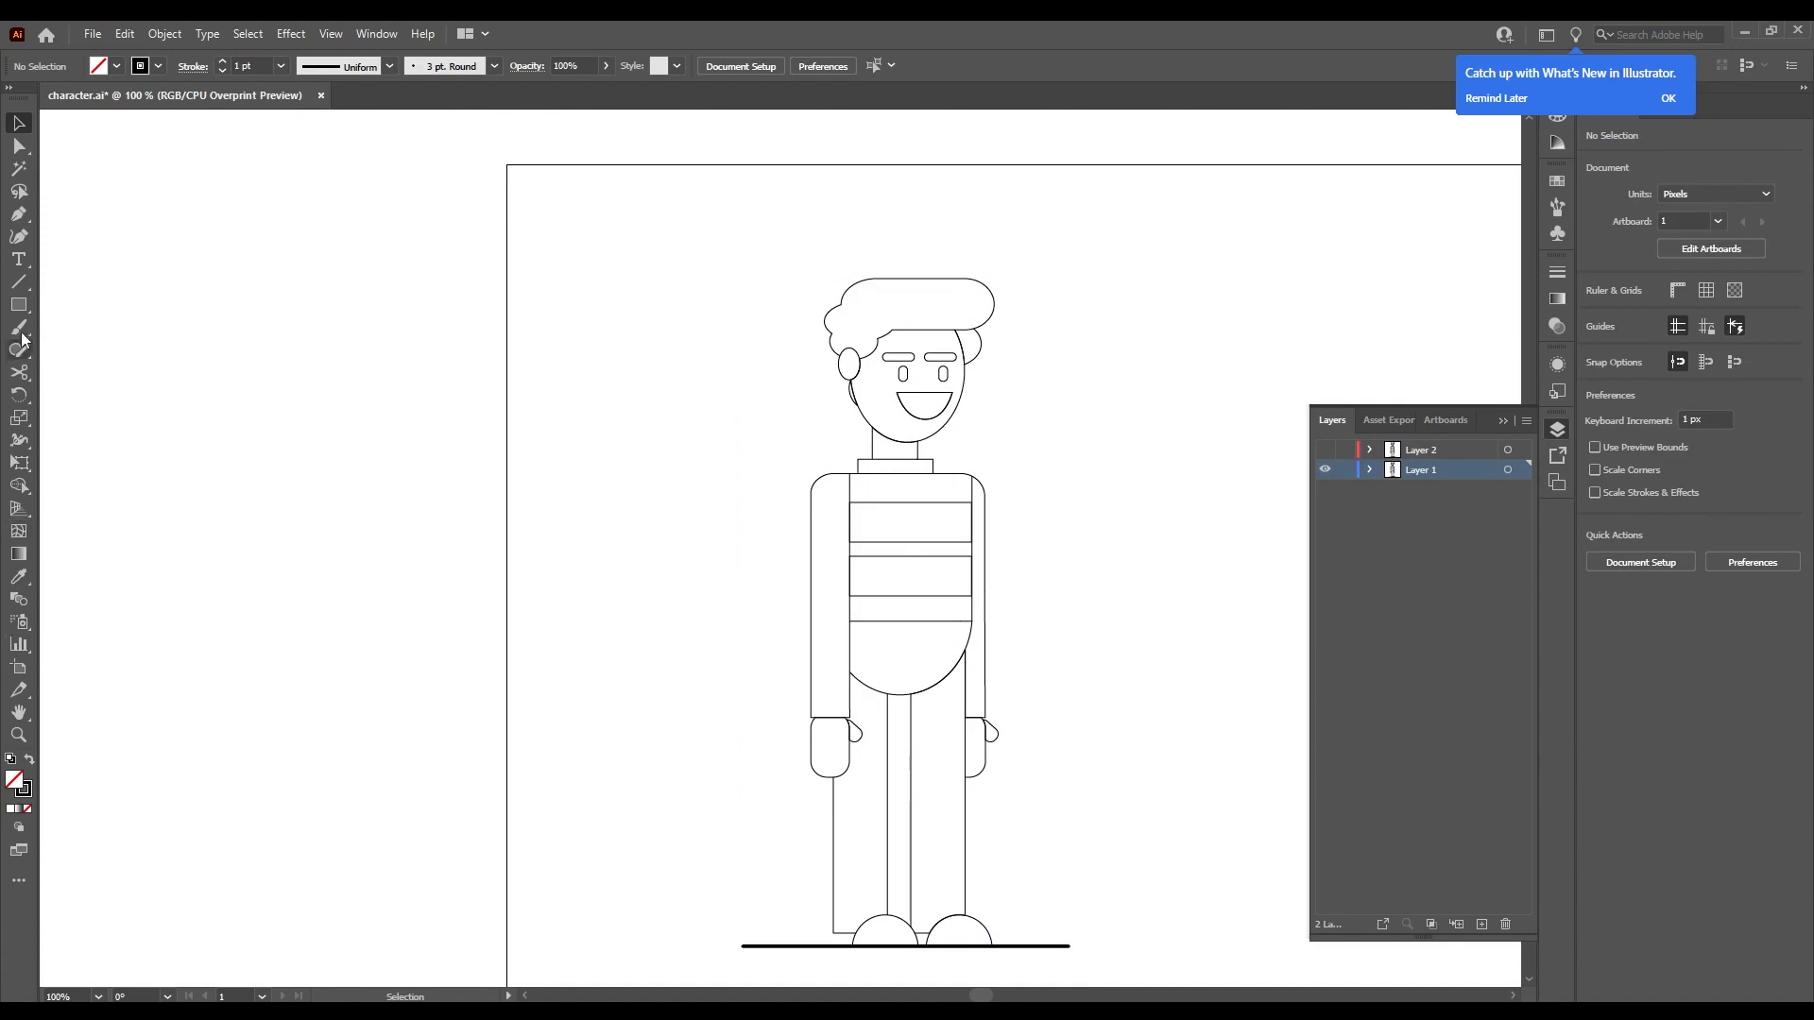
Set up the Rectangle tool with no stroke for drawing color swatches.
click(19, 304)
click(158, 65)
click(12, 95)
click(115, 72)
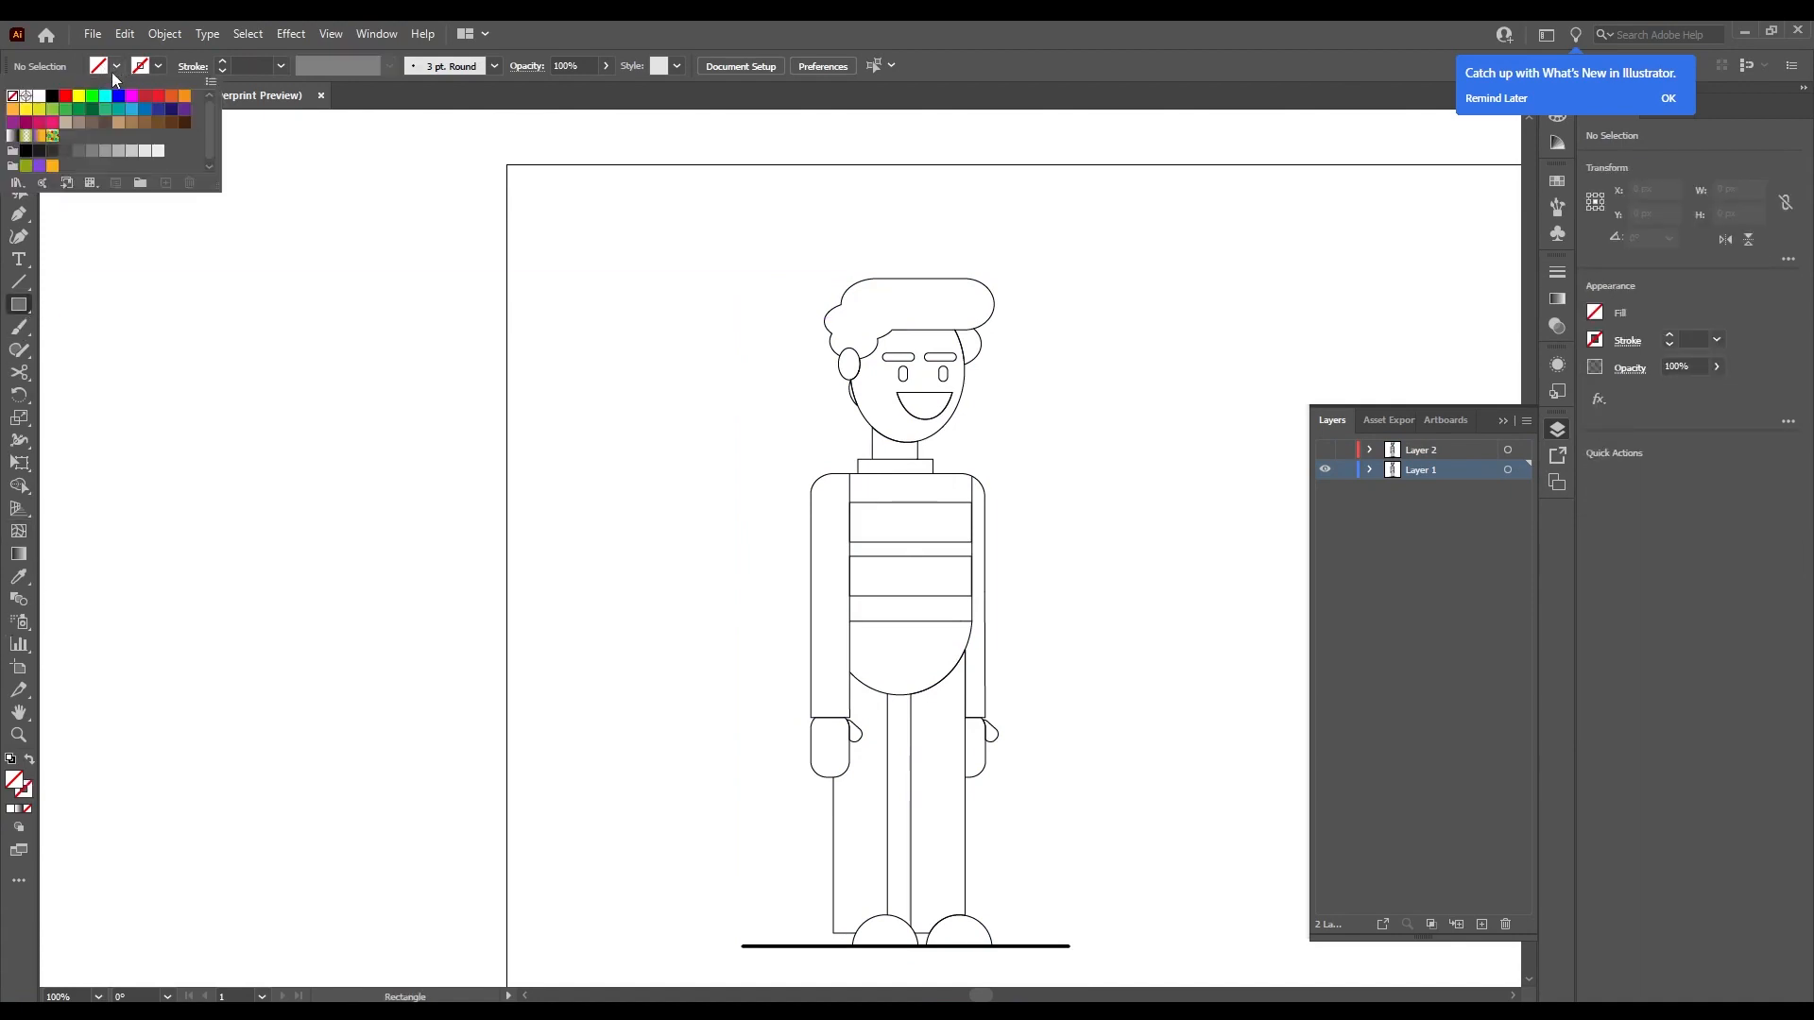
click(1555, 180)
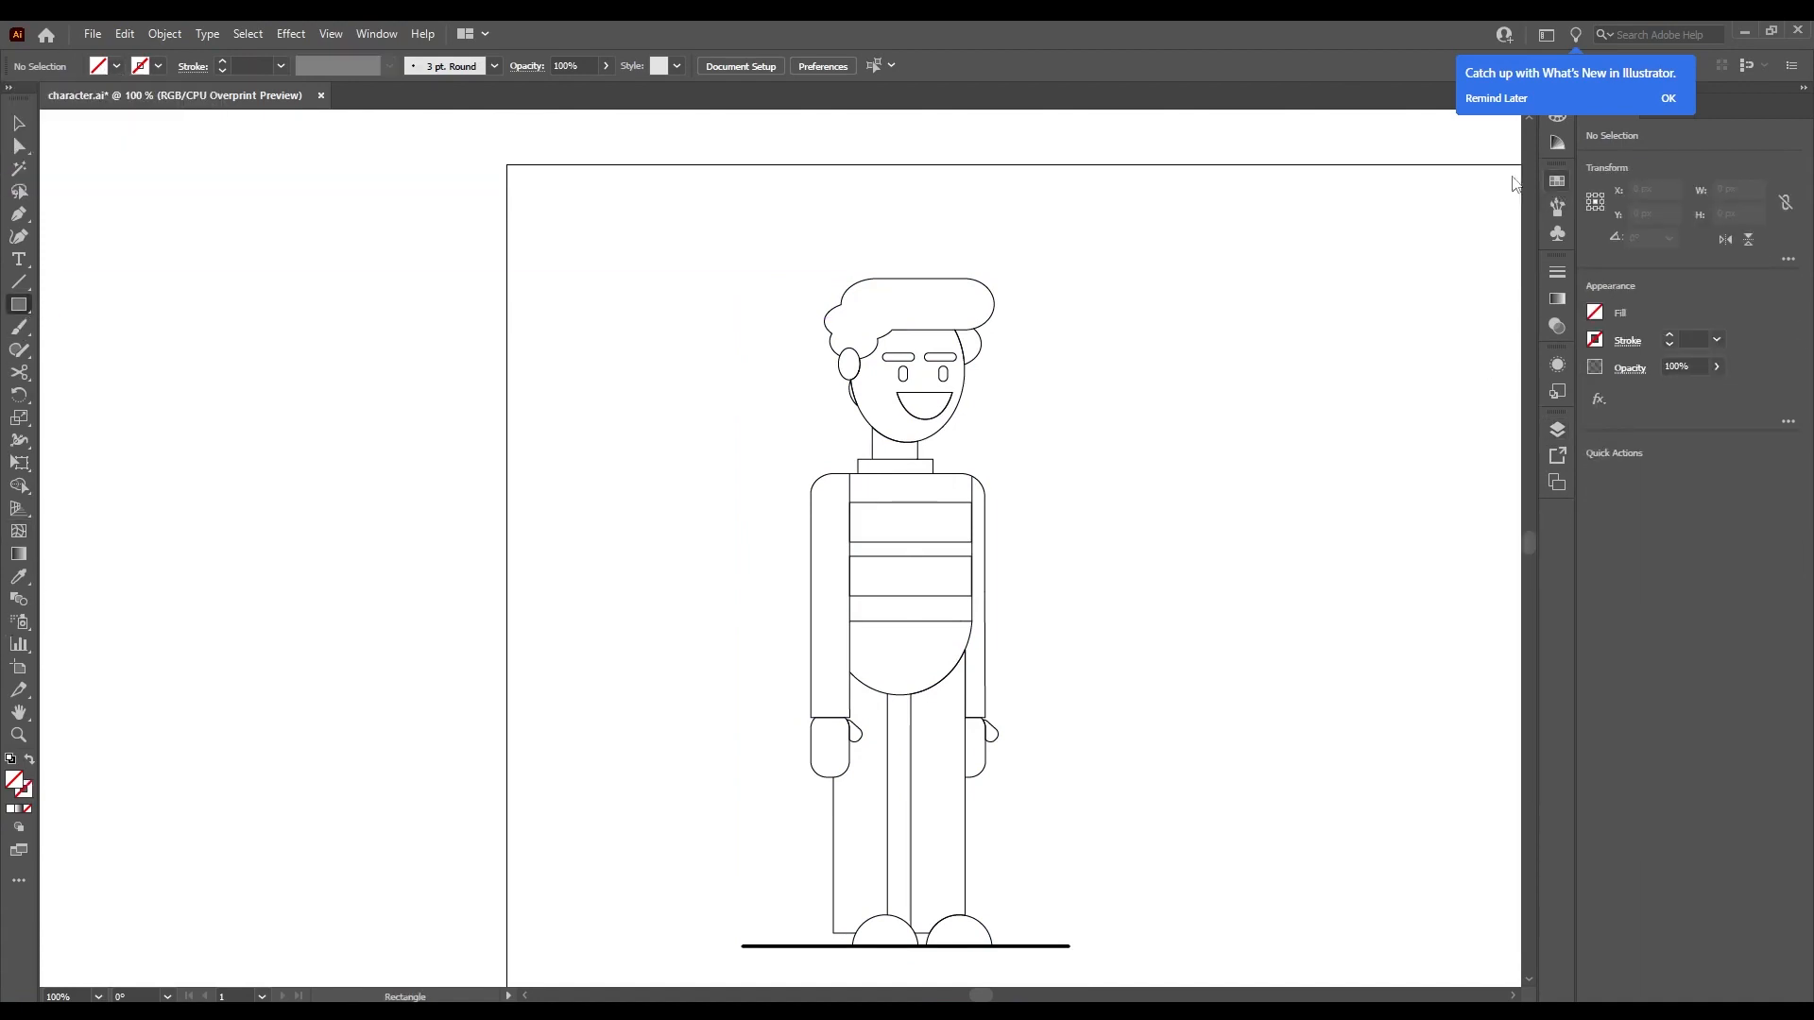
click(112, 71)
click(111, 71)
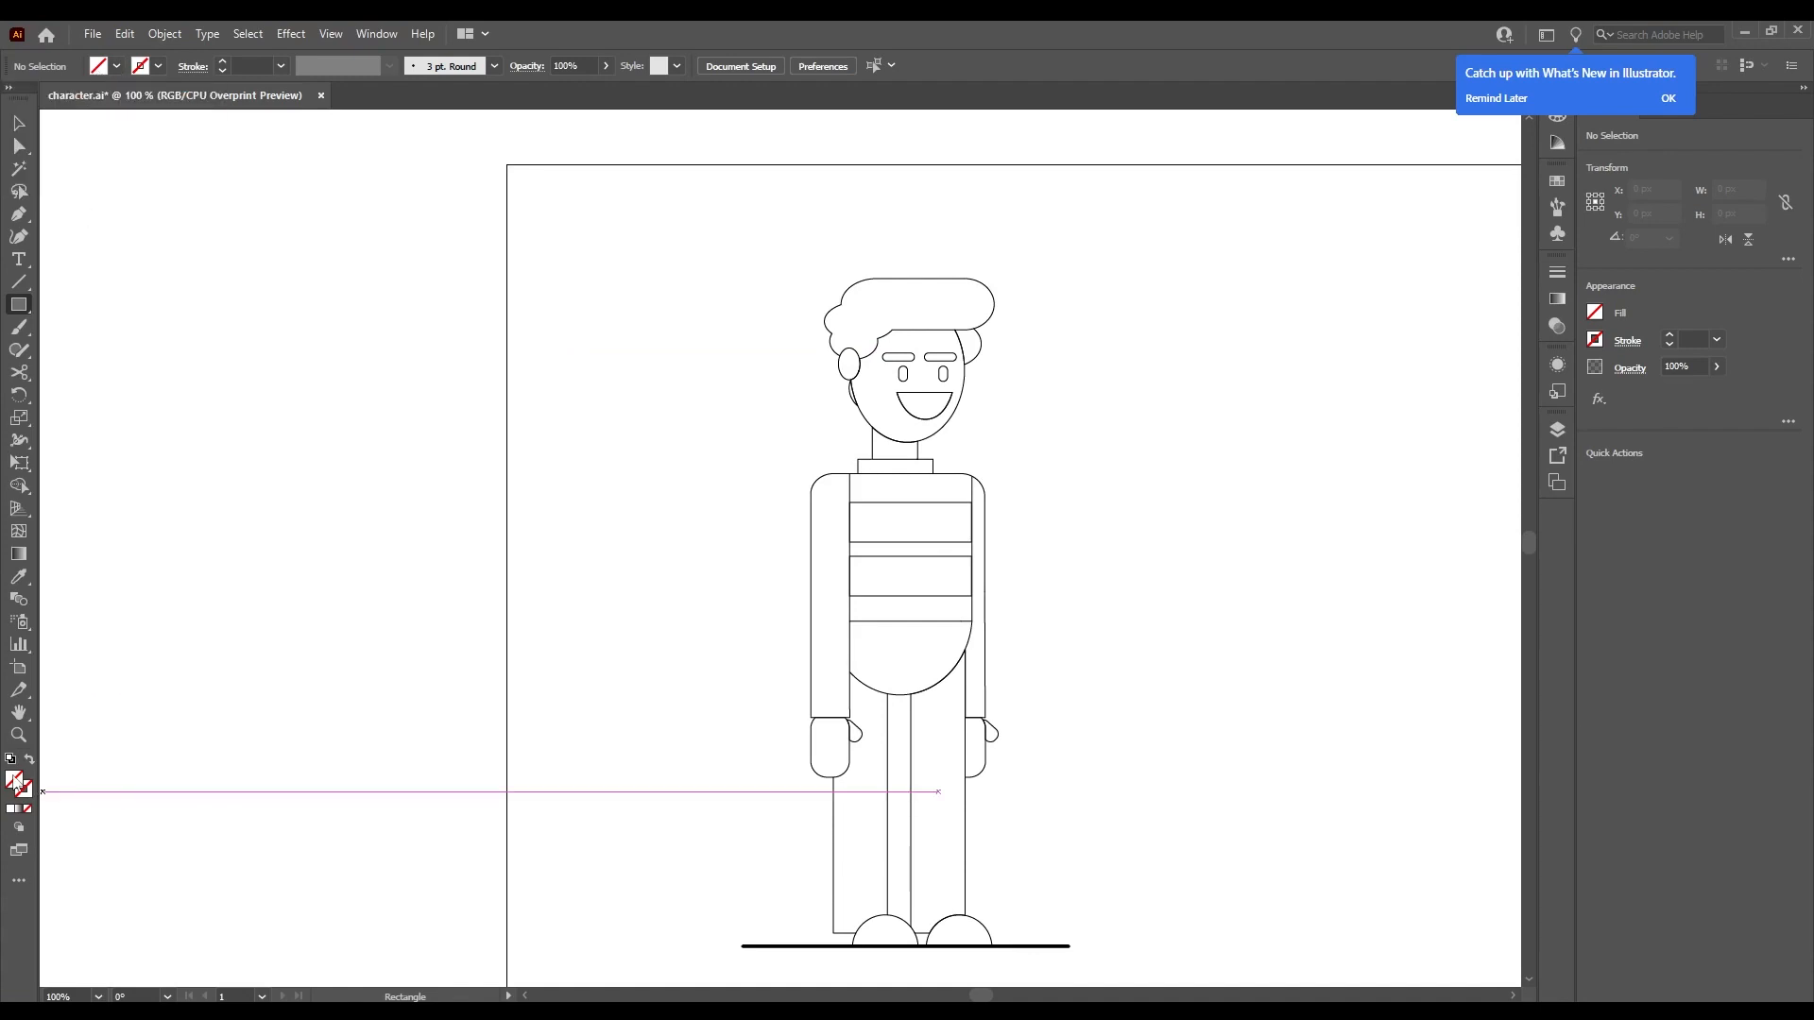
Draw a rectangular swatch about 112 by 123 px at the artboard's upper left corner and fill it with a light peach skin tone.
double_click(13, 780)
drag(930, 589, 932, 616)
click(834, 395)
click(932, 611)
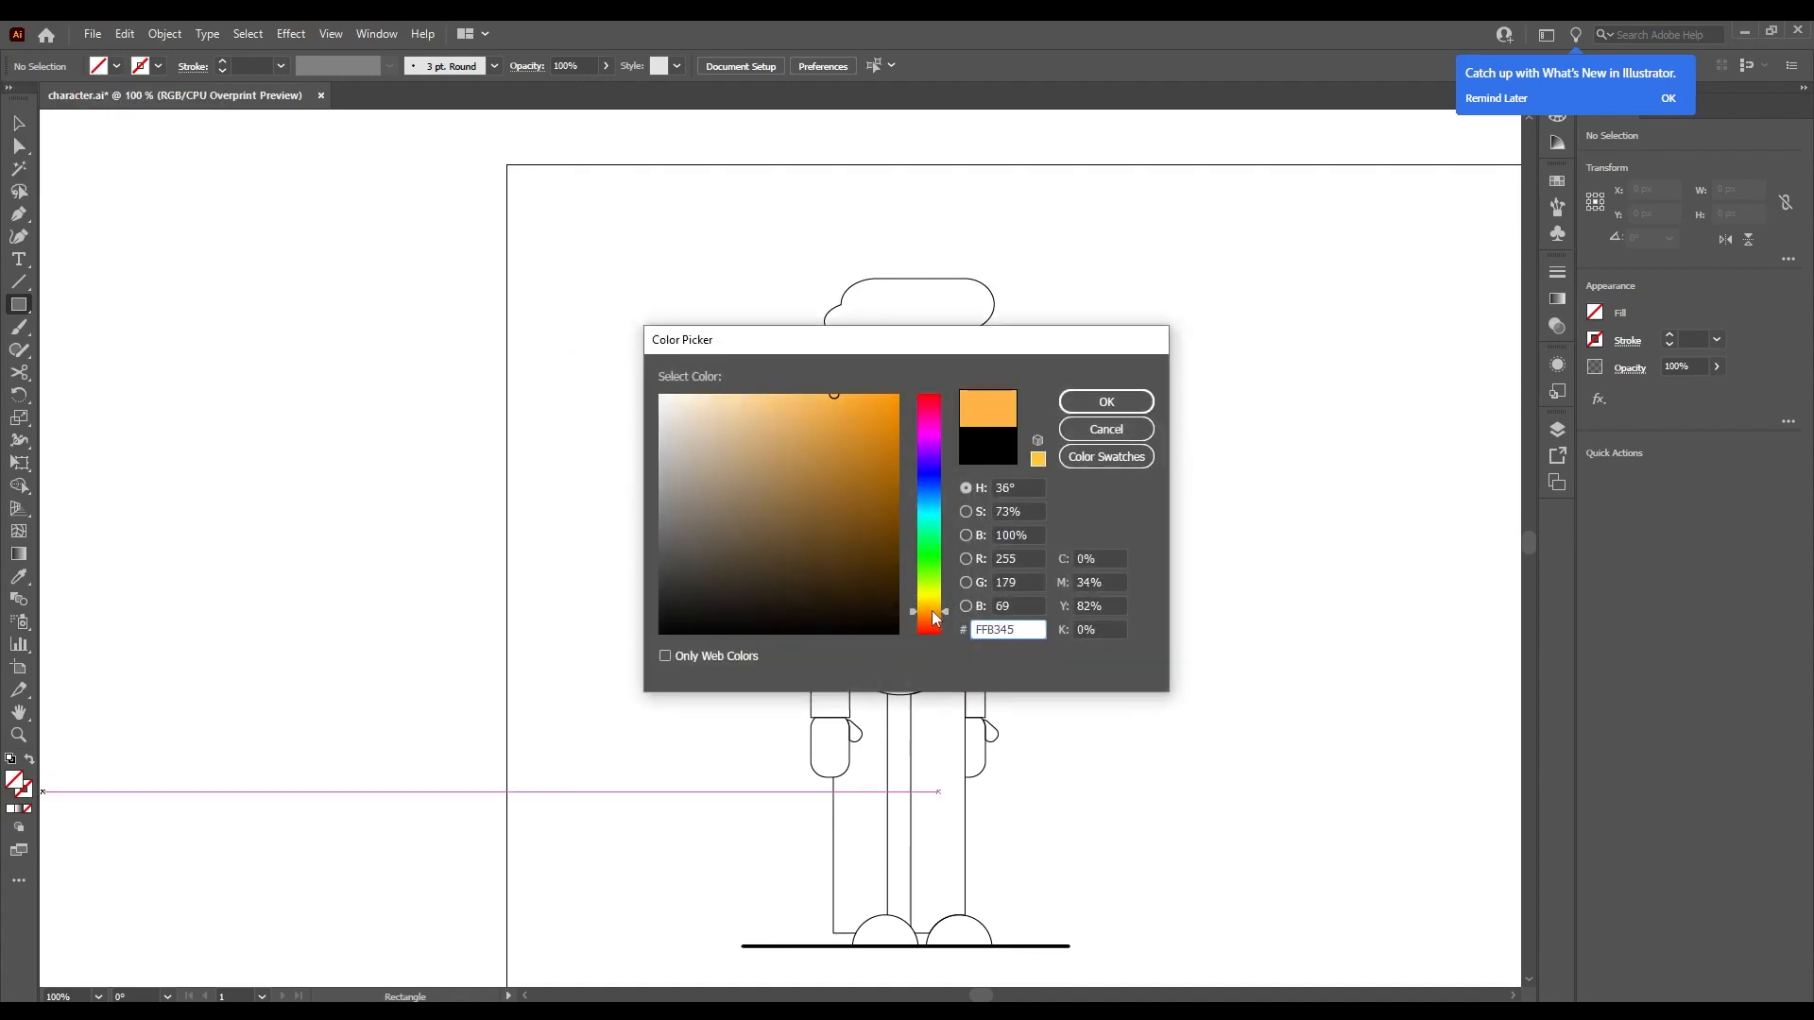
drag(788, 405, 775, 392)
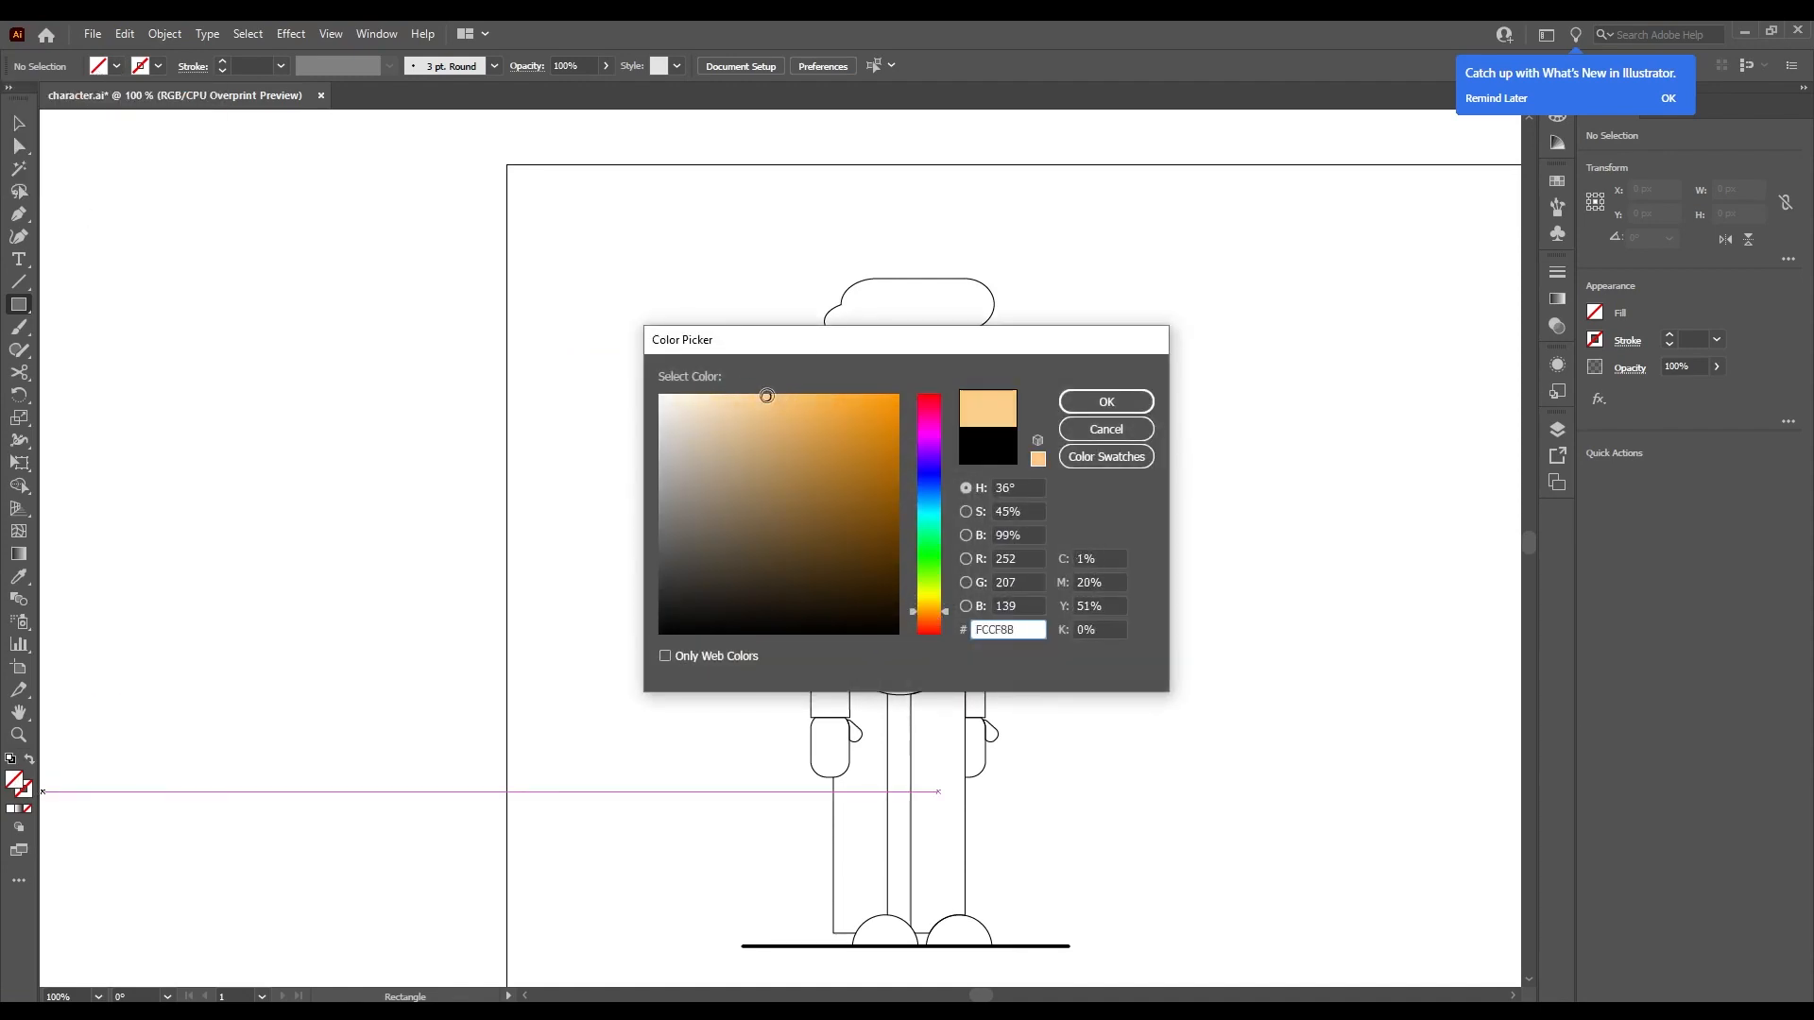
click(1106, 401)
drag(553, 206, 656, 318)
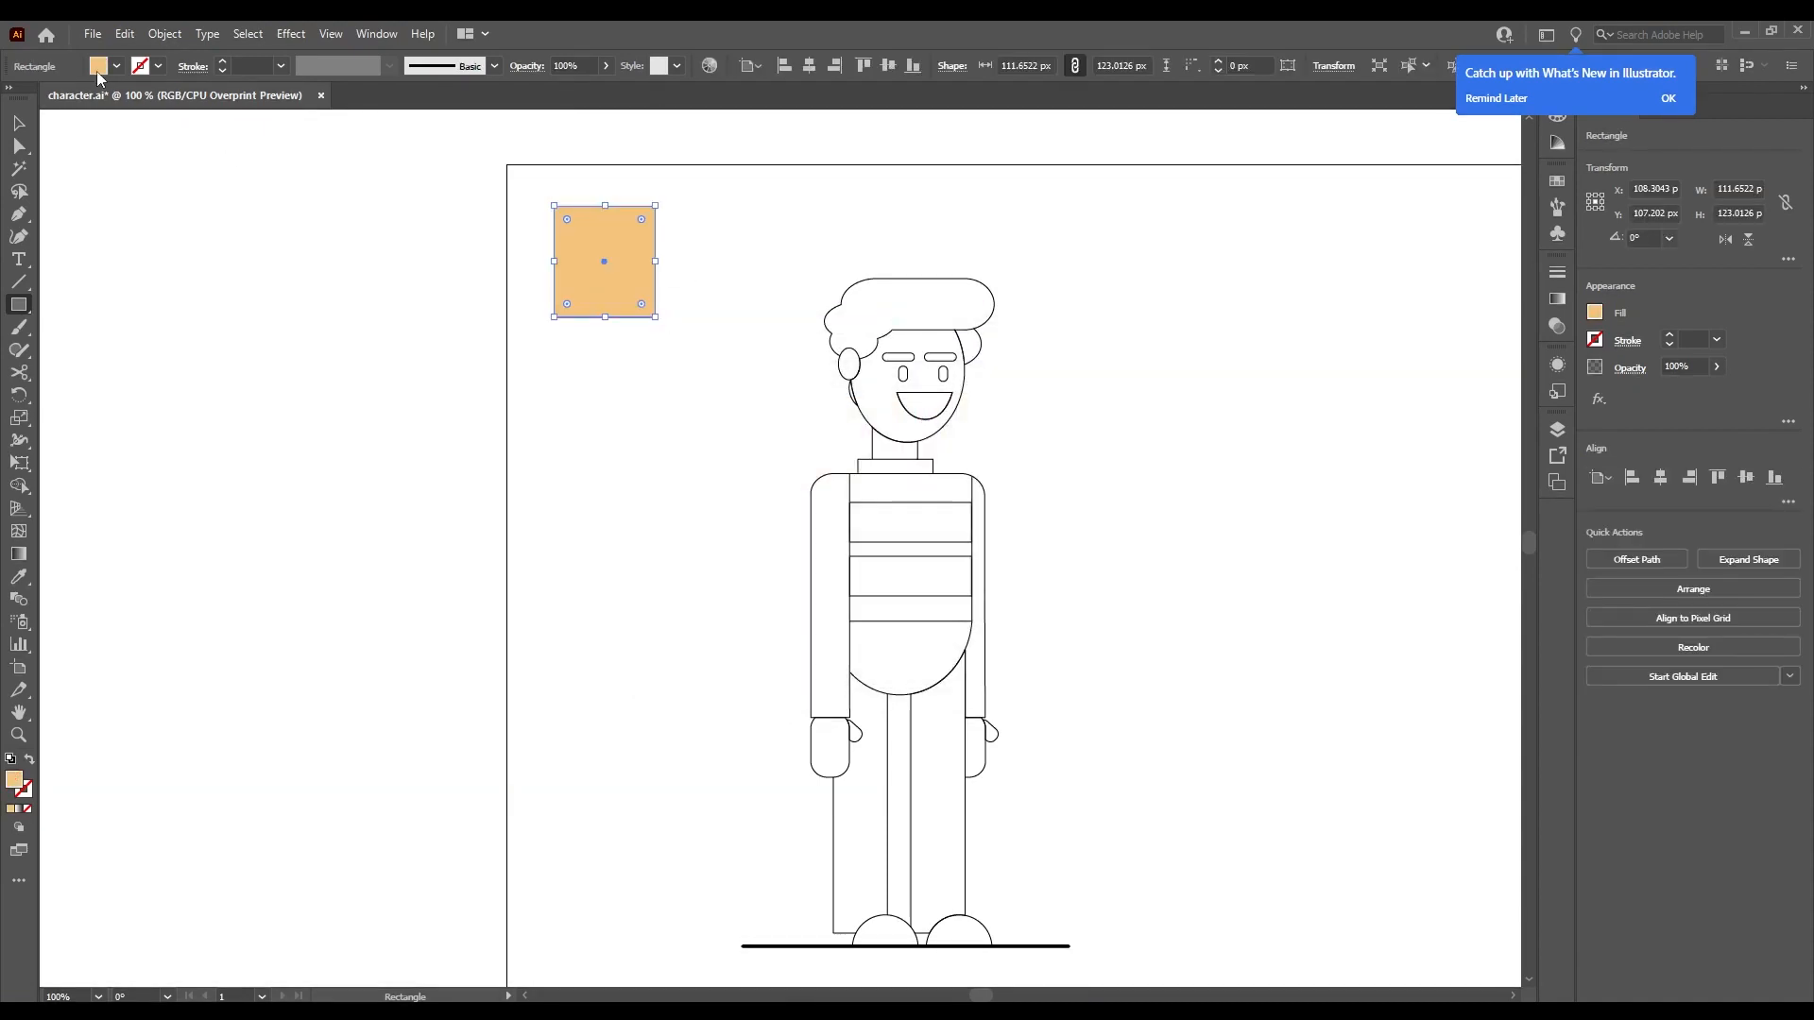
double_click(13, 778)
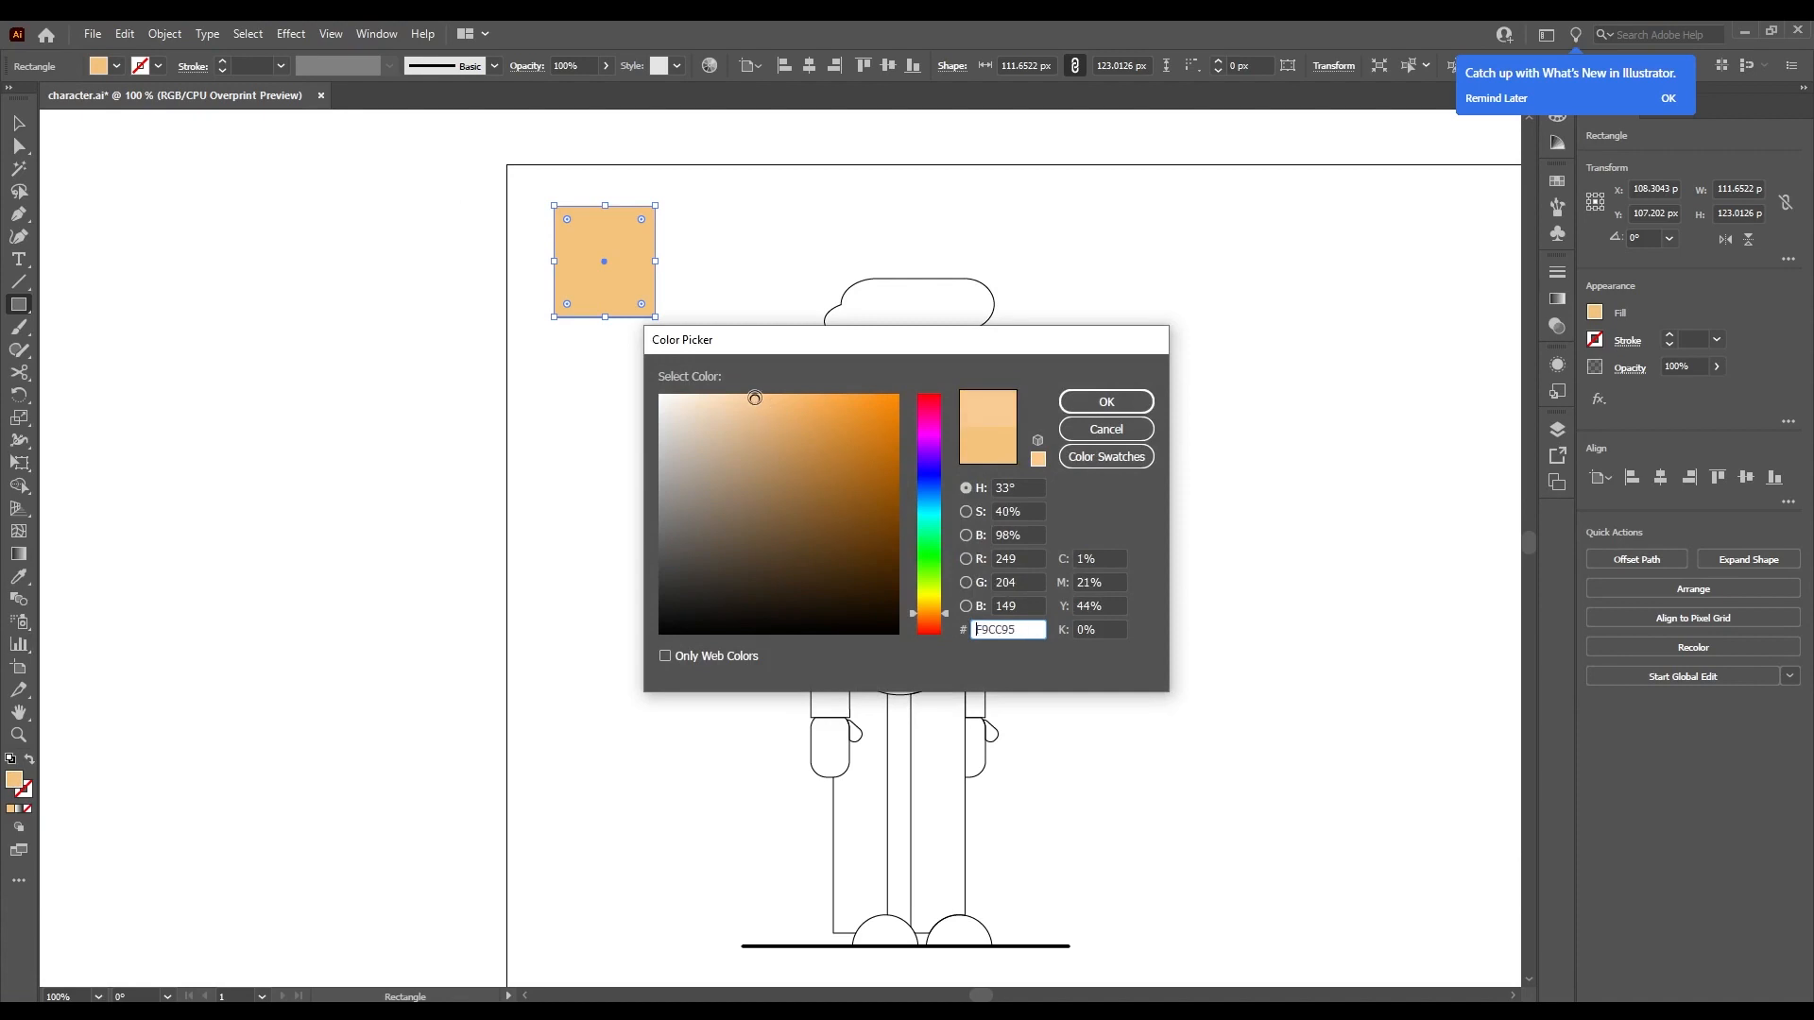
click(1078, 407)
Duplicate the peach swatch directly below itself and fill the copy with a darker tan.
key(v)
drag(604, 274, 604, 398)
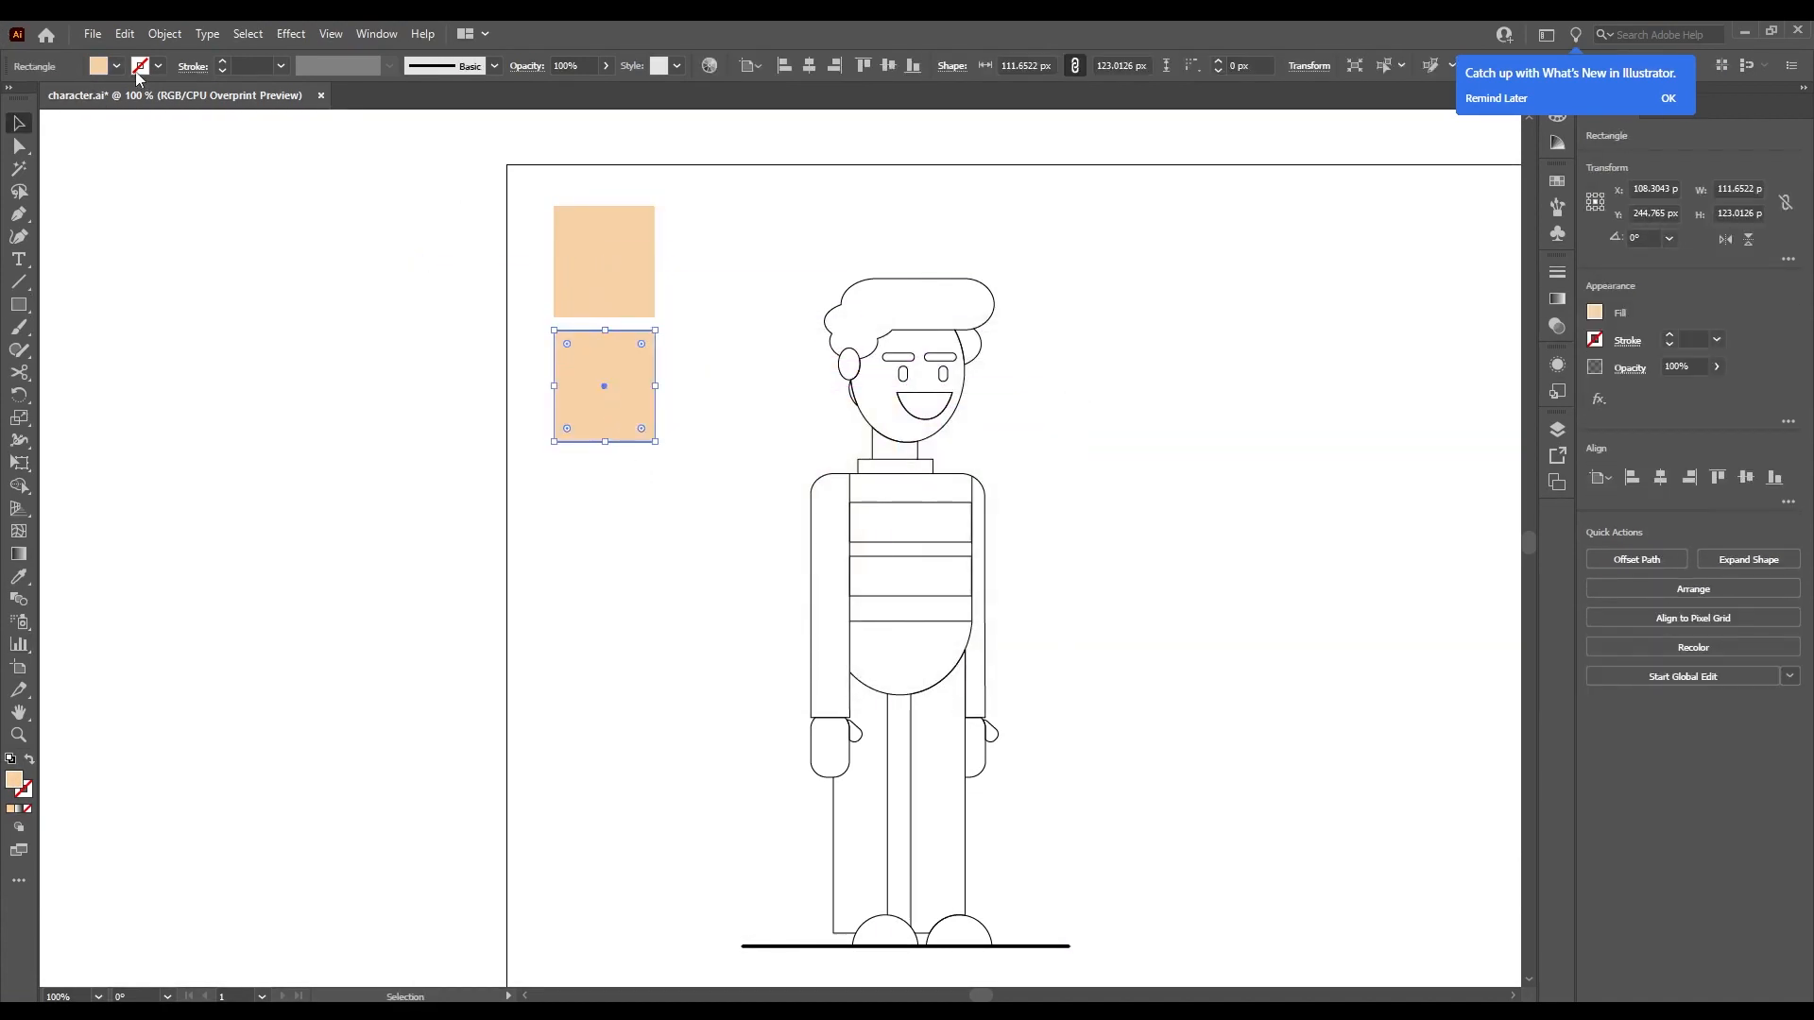
double_click(15, 780)
click(732, 418)
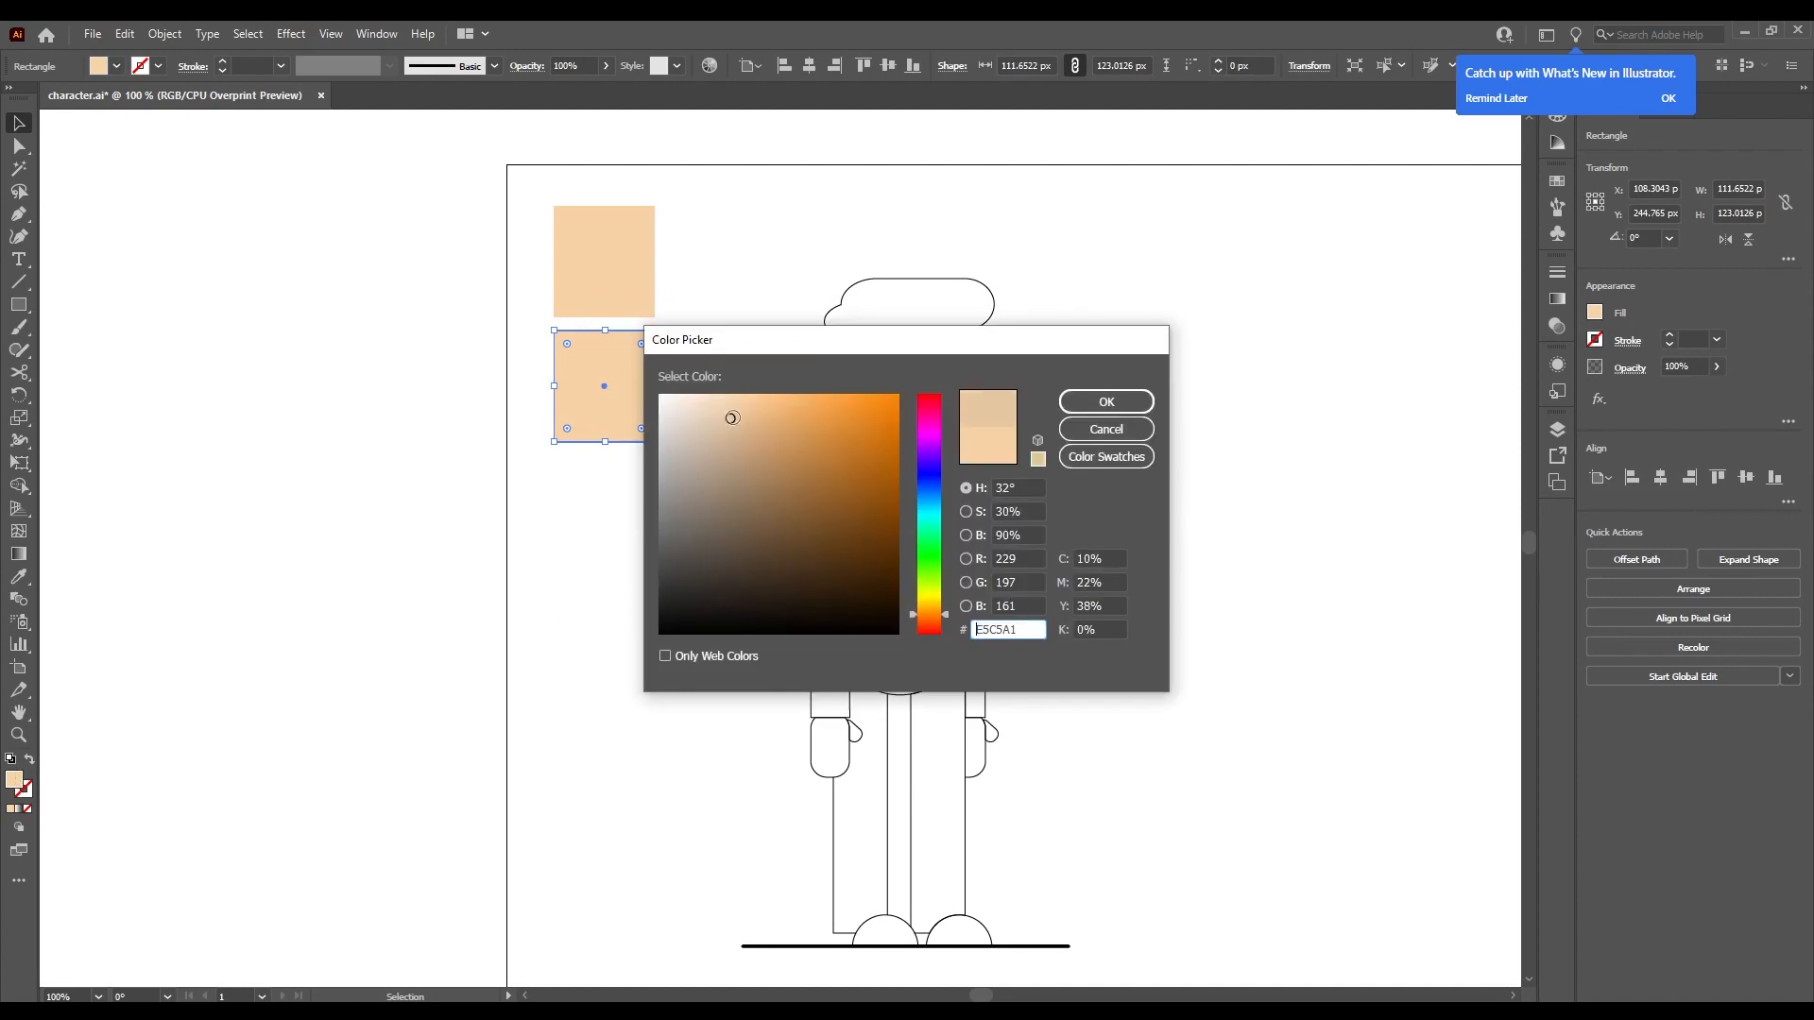
click(1094, 404)
scroll(448, 398, down, 1)
click(448, 398)
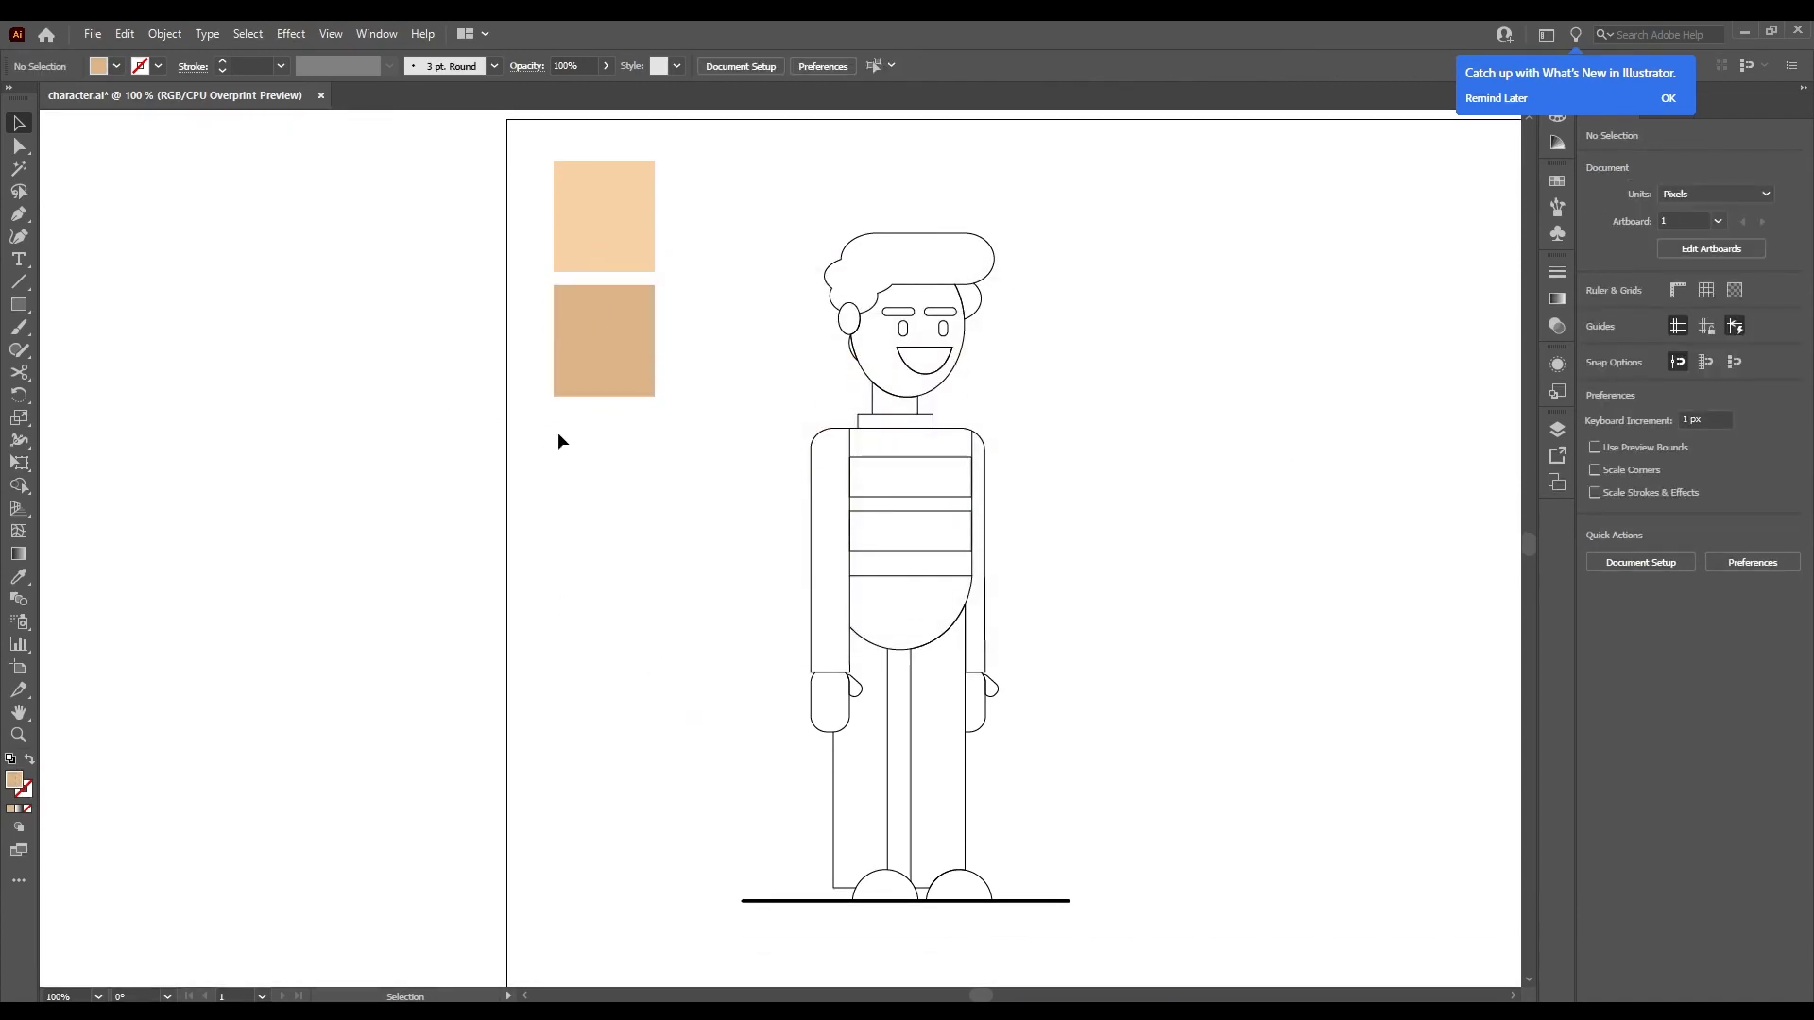
Duplicate the peach swatch below the tan one and fill the copy with a dark navy blue.
drag(552, 196, 642, 356)
drag(608, 234, 609, 482)
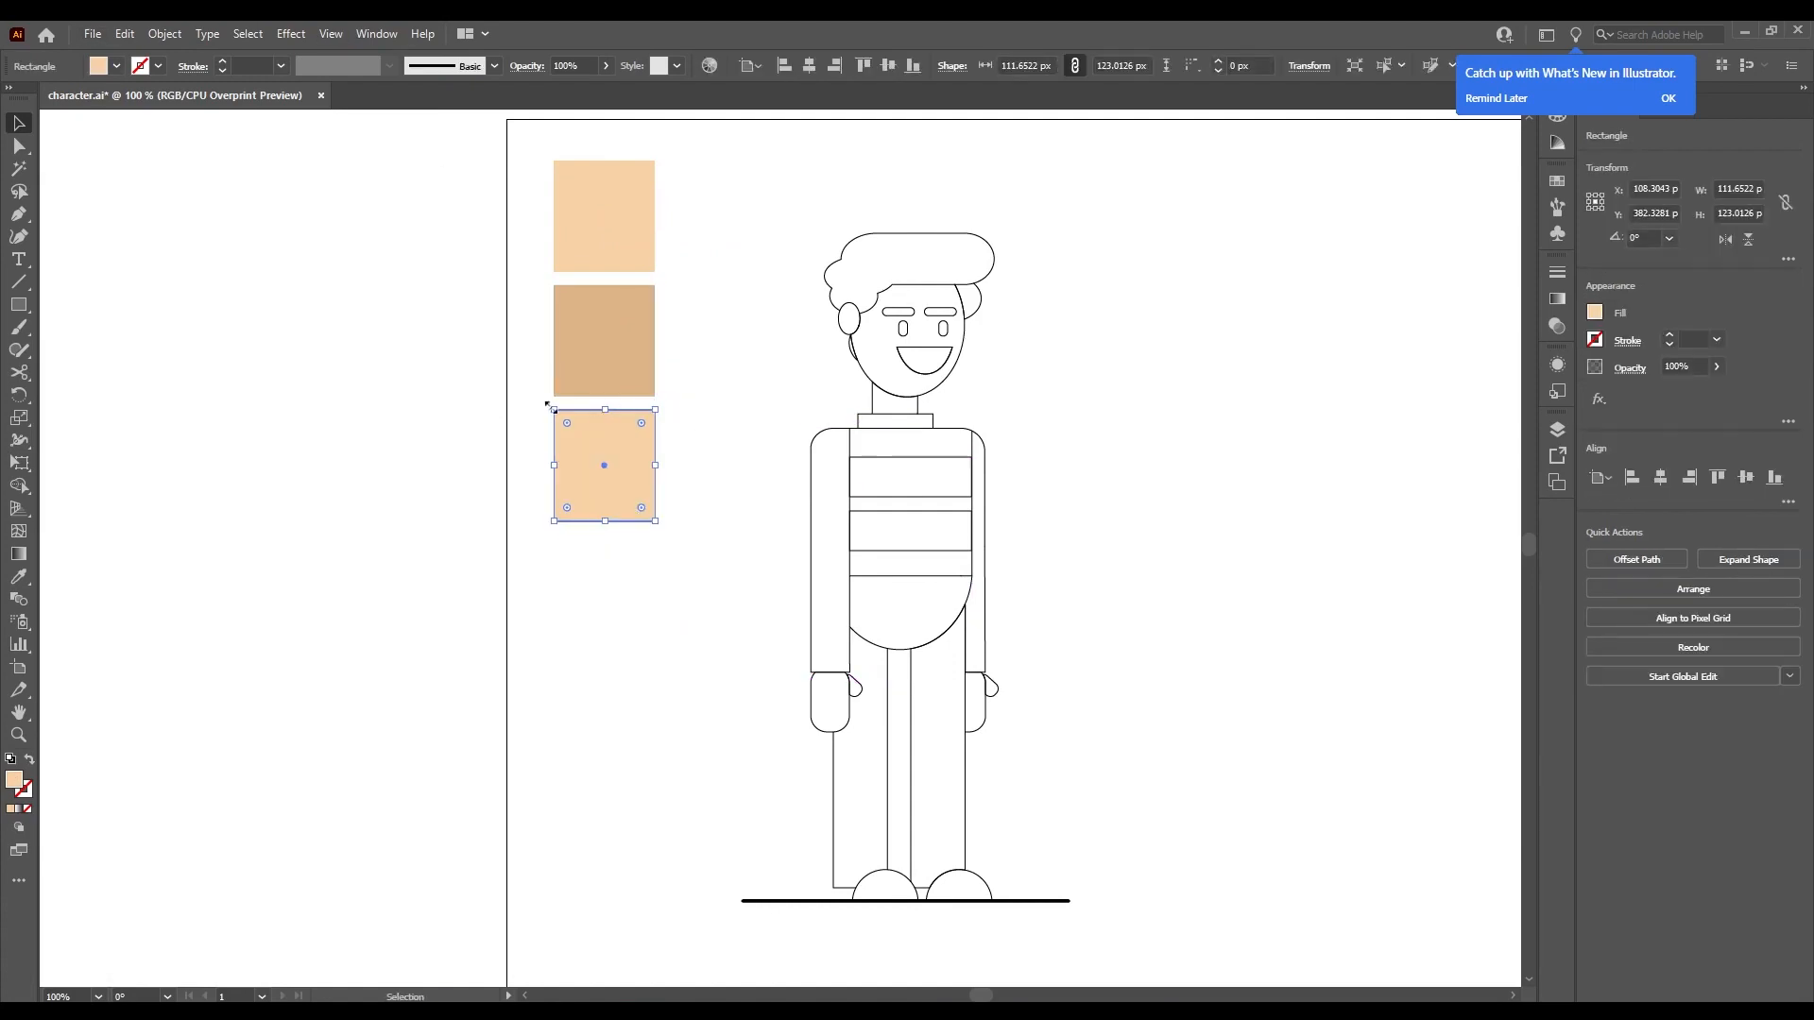
double_click(15, 779)
text(001151)
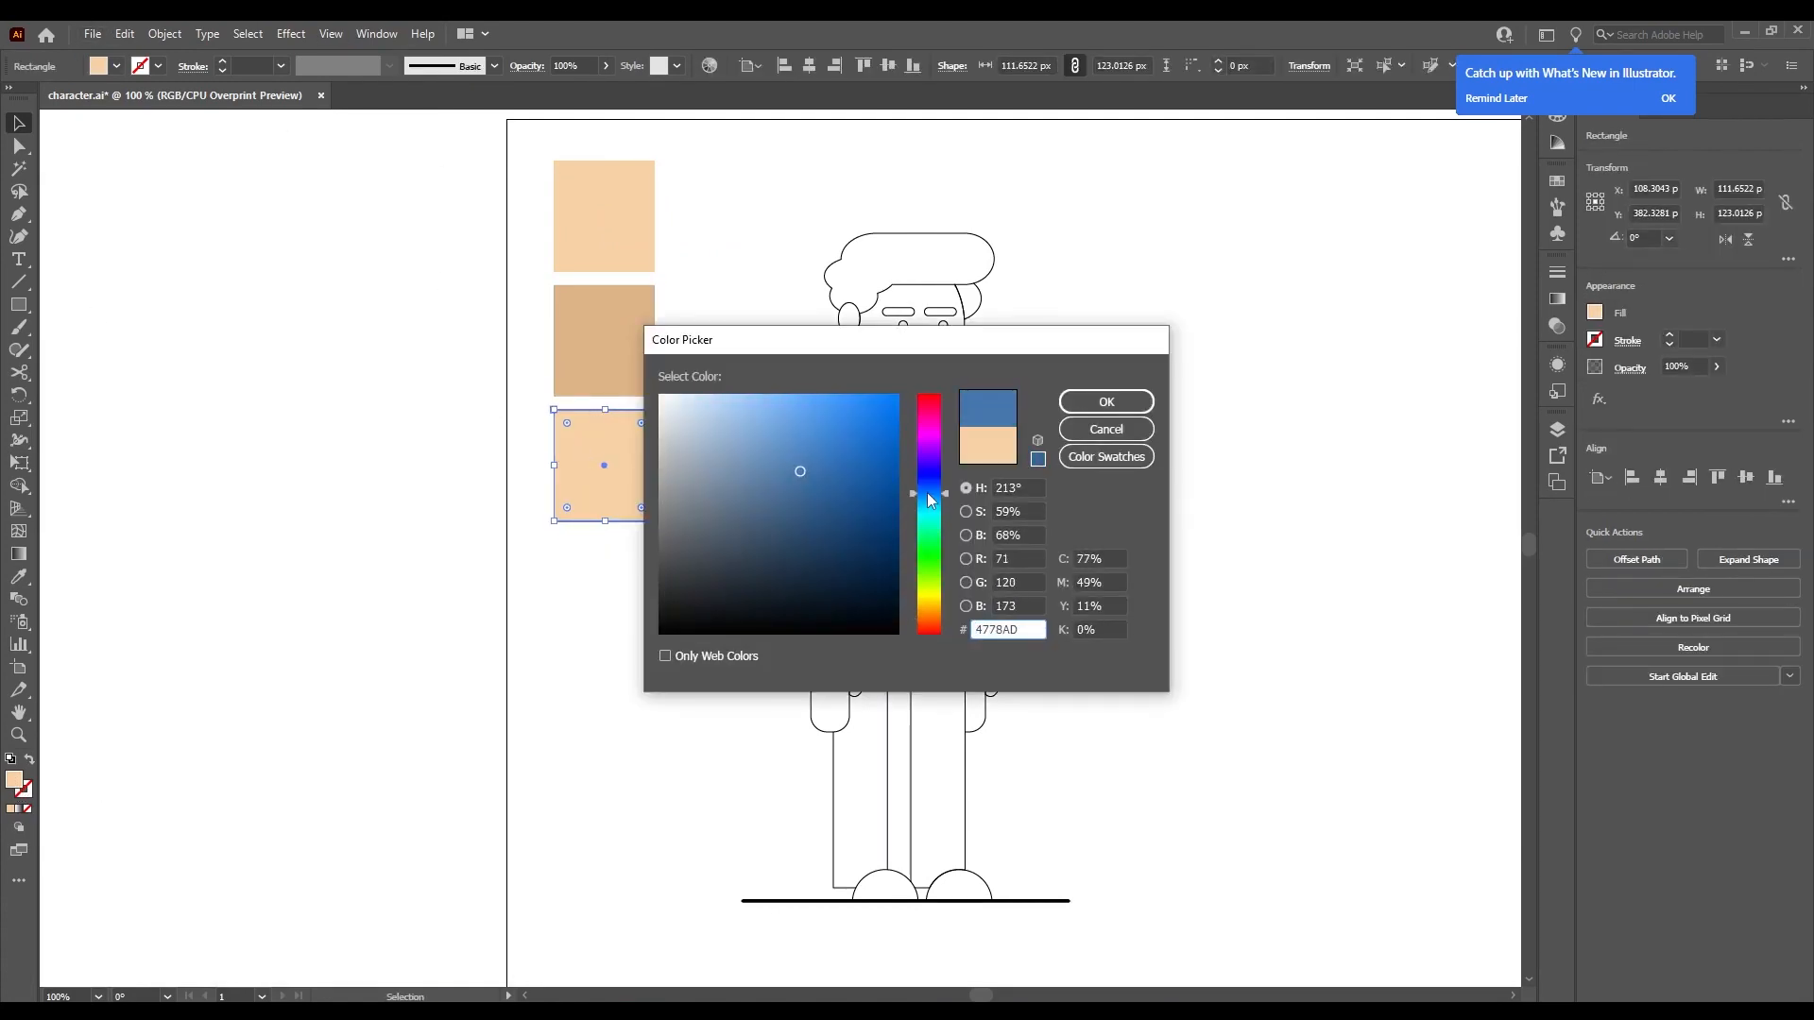
drag(725, 601, 855, 592)
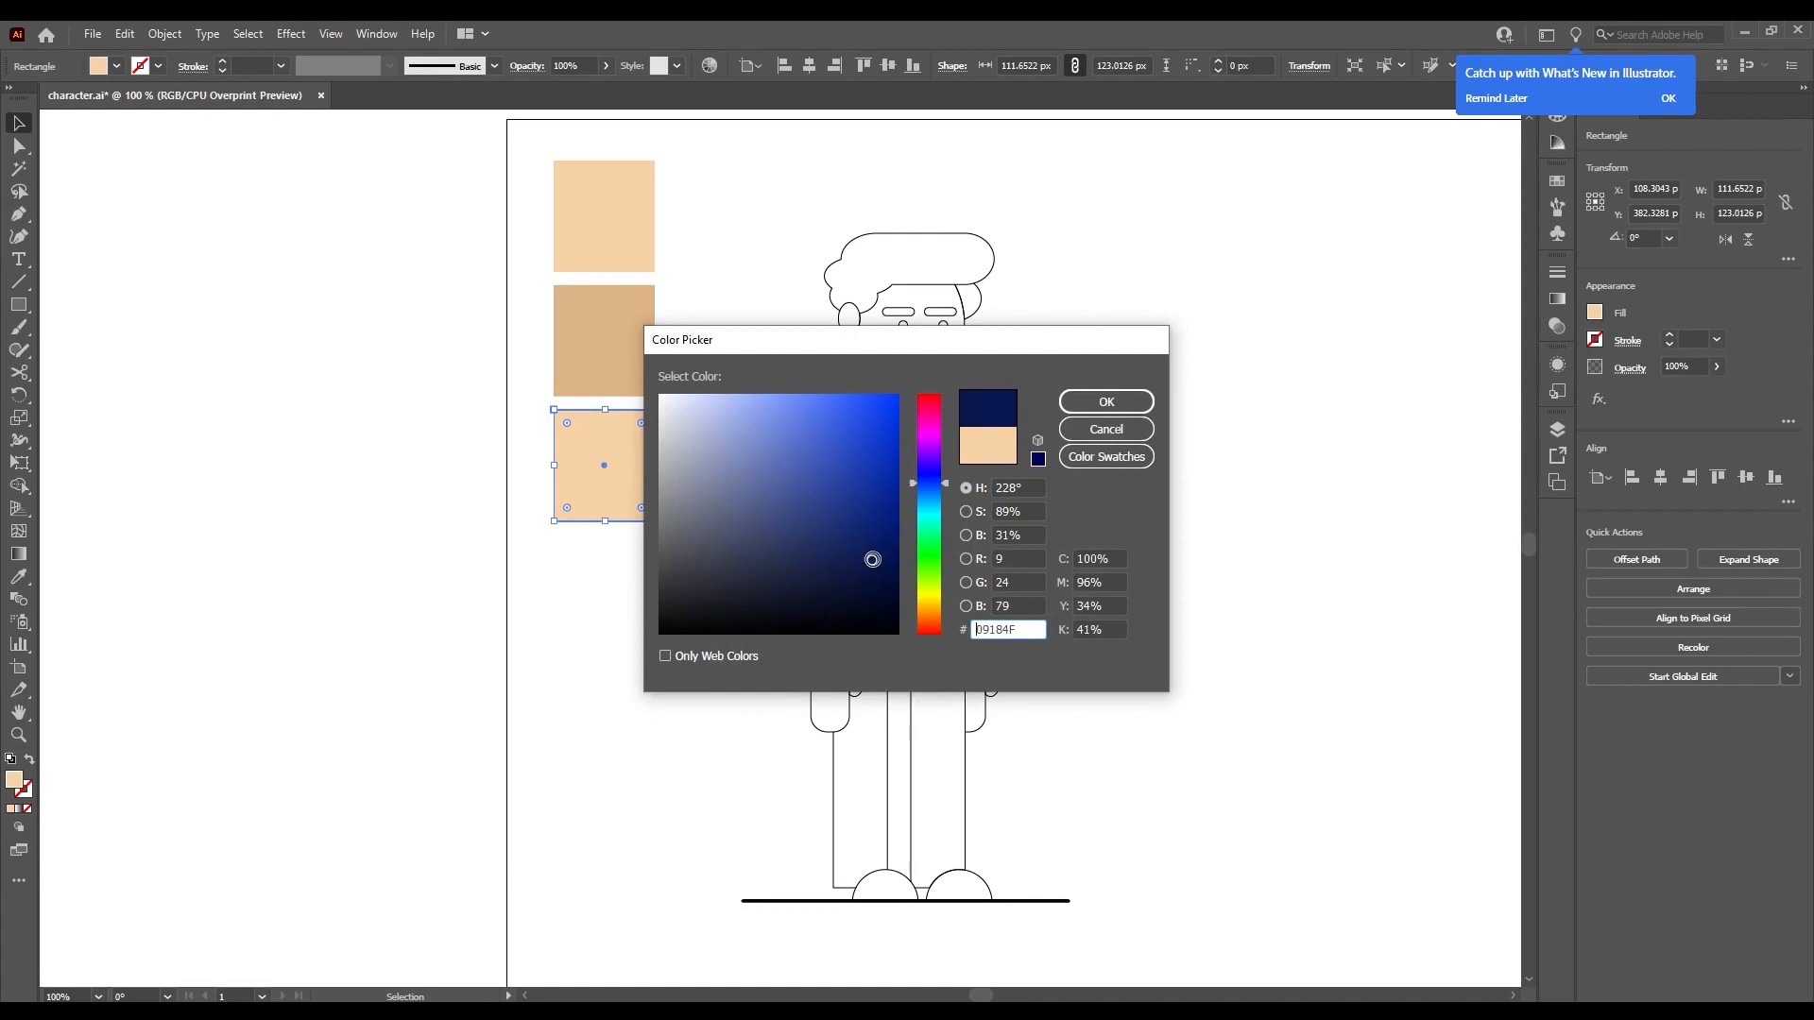
click(1104, 402)
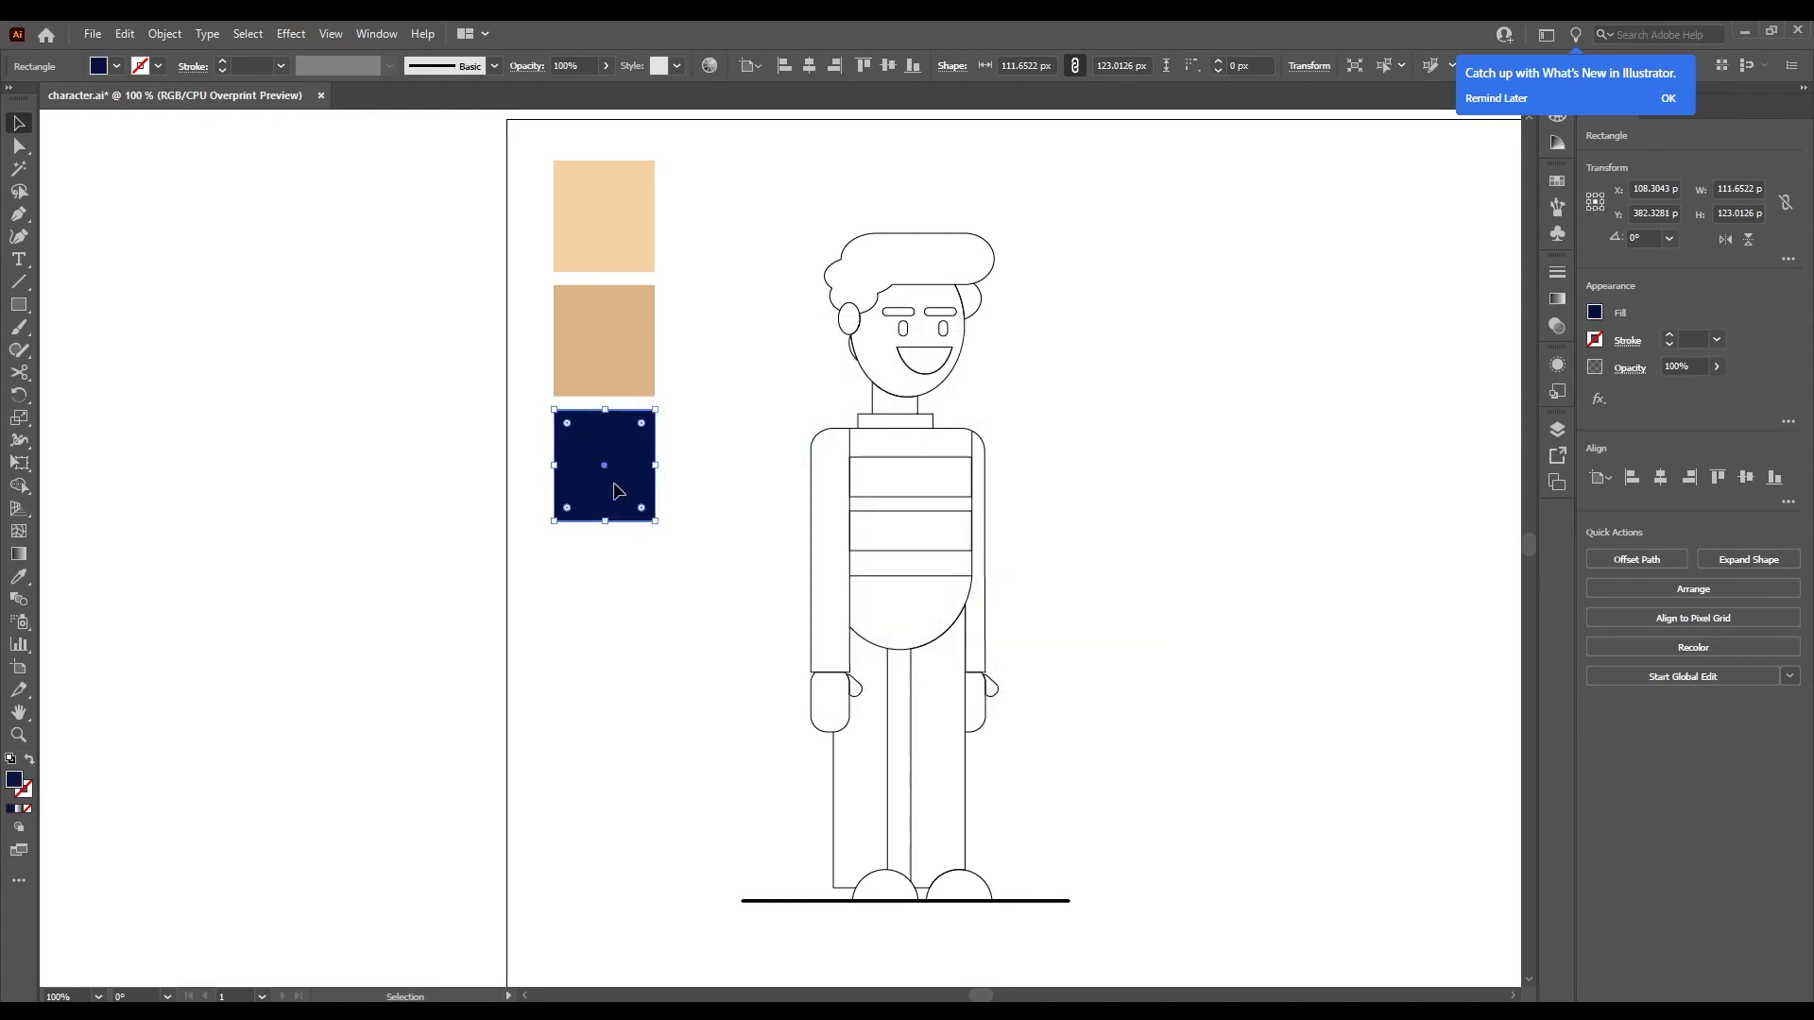
click(520, 432)
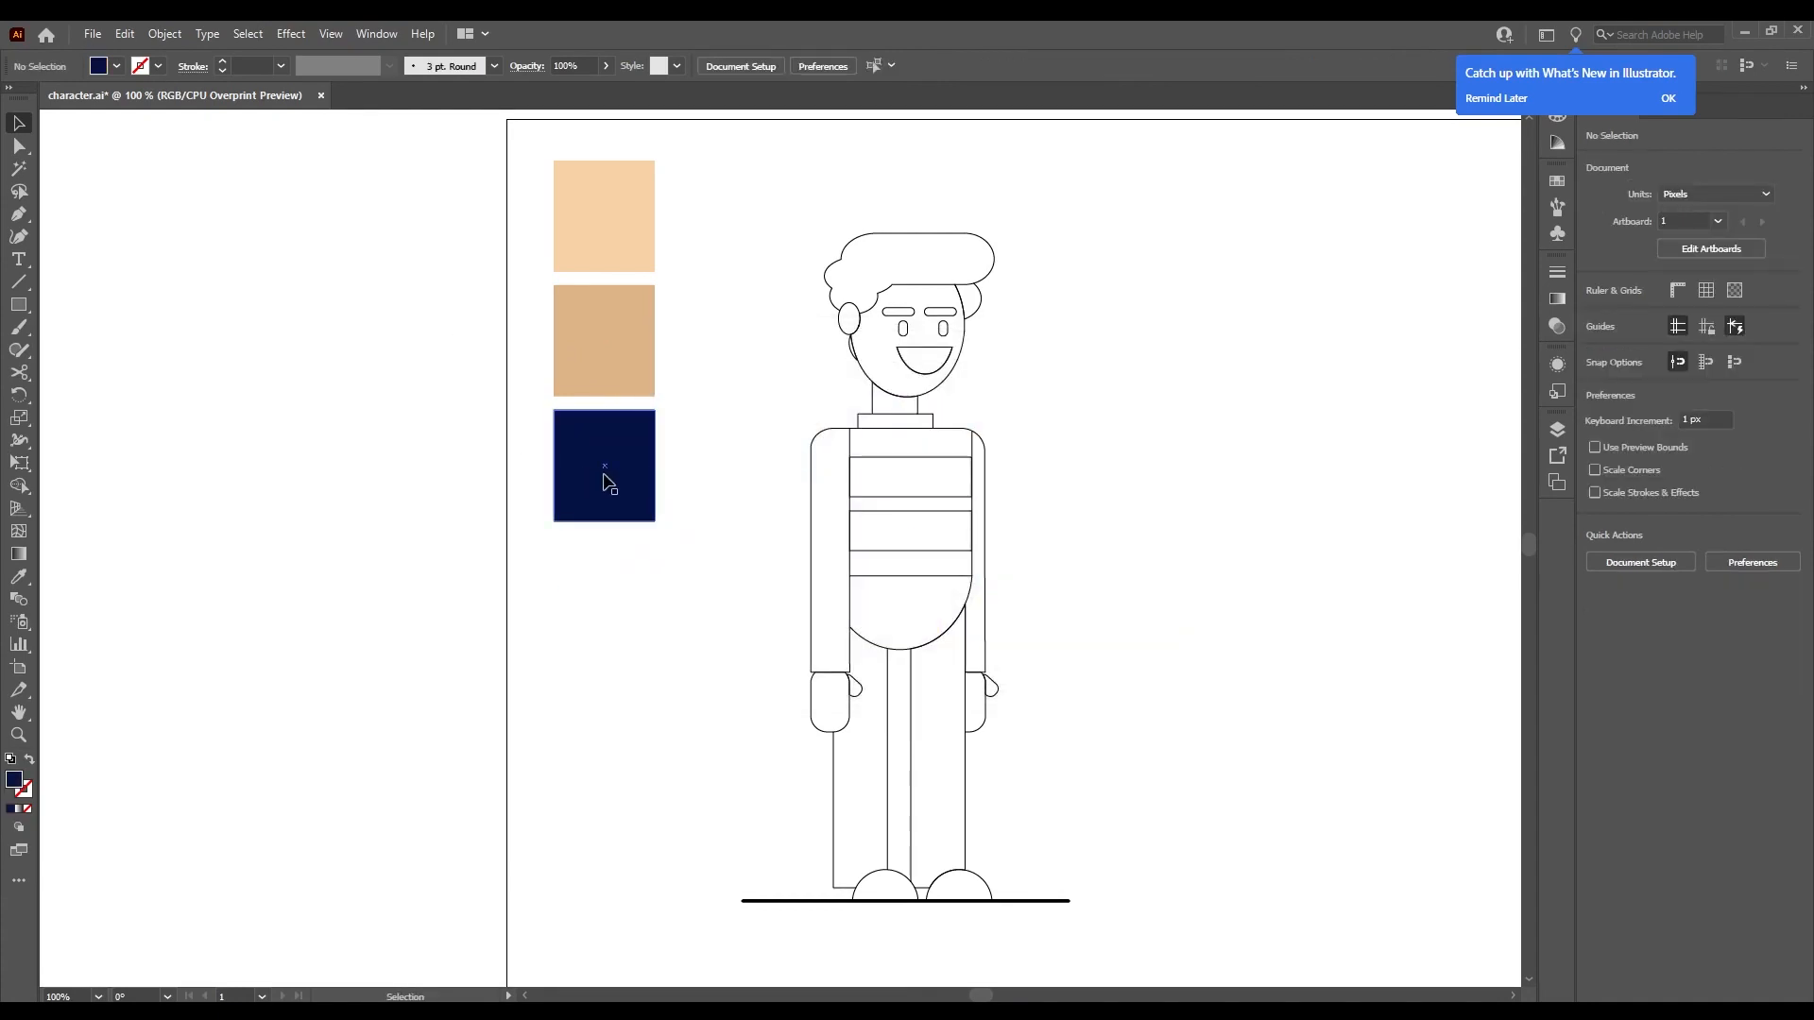
Duplicate the navy swatch straight down as a fourth swatch, leaving a matching gap.
drag(608, 483, 610, 609)
key(ctrl+z)
alt+drag(617, 510, 617, 639)
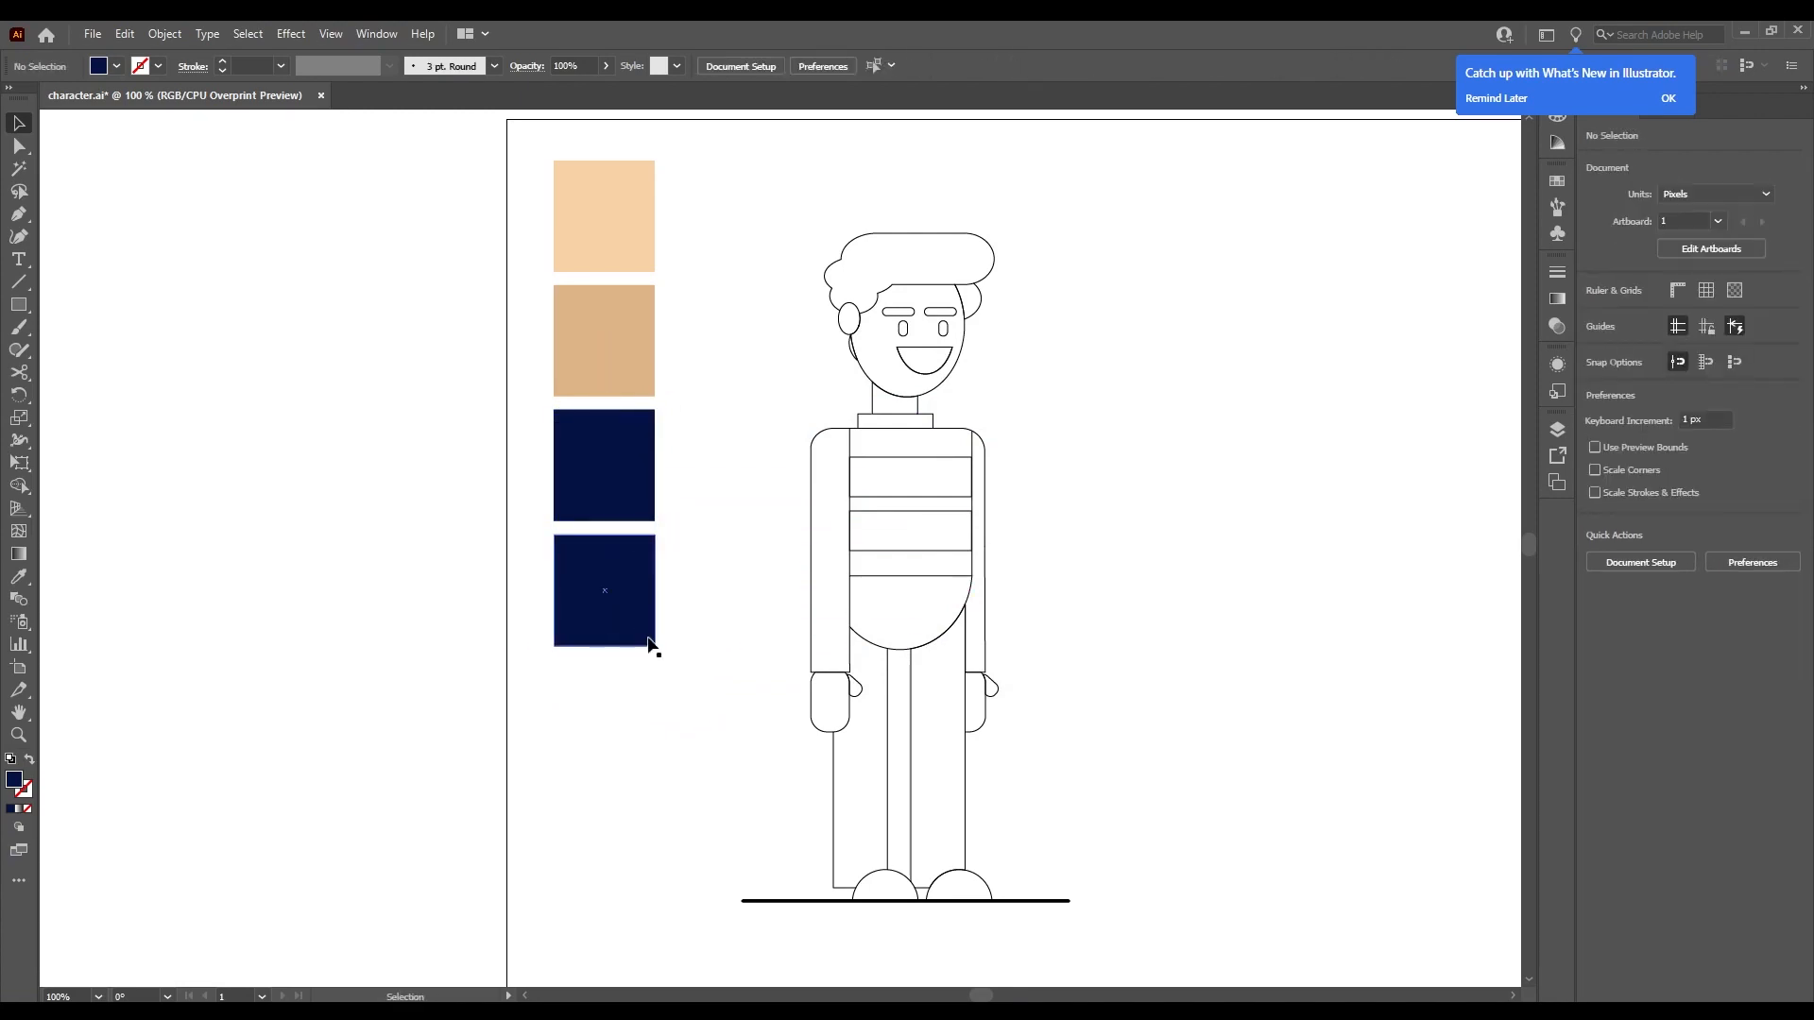
click(655, 628)
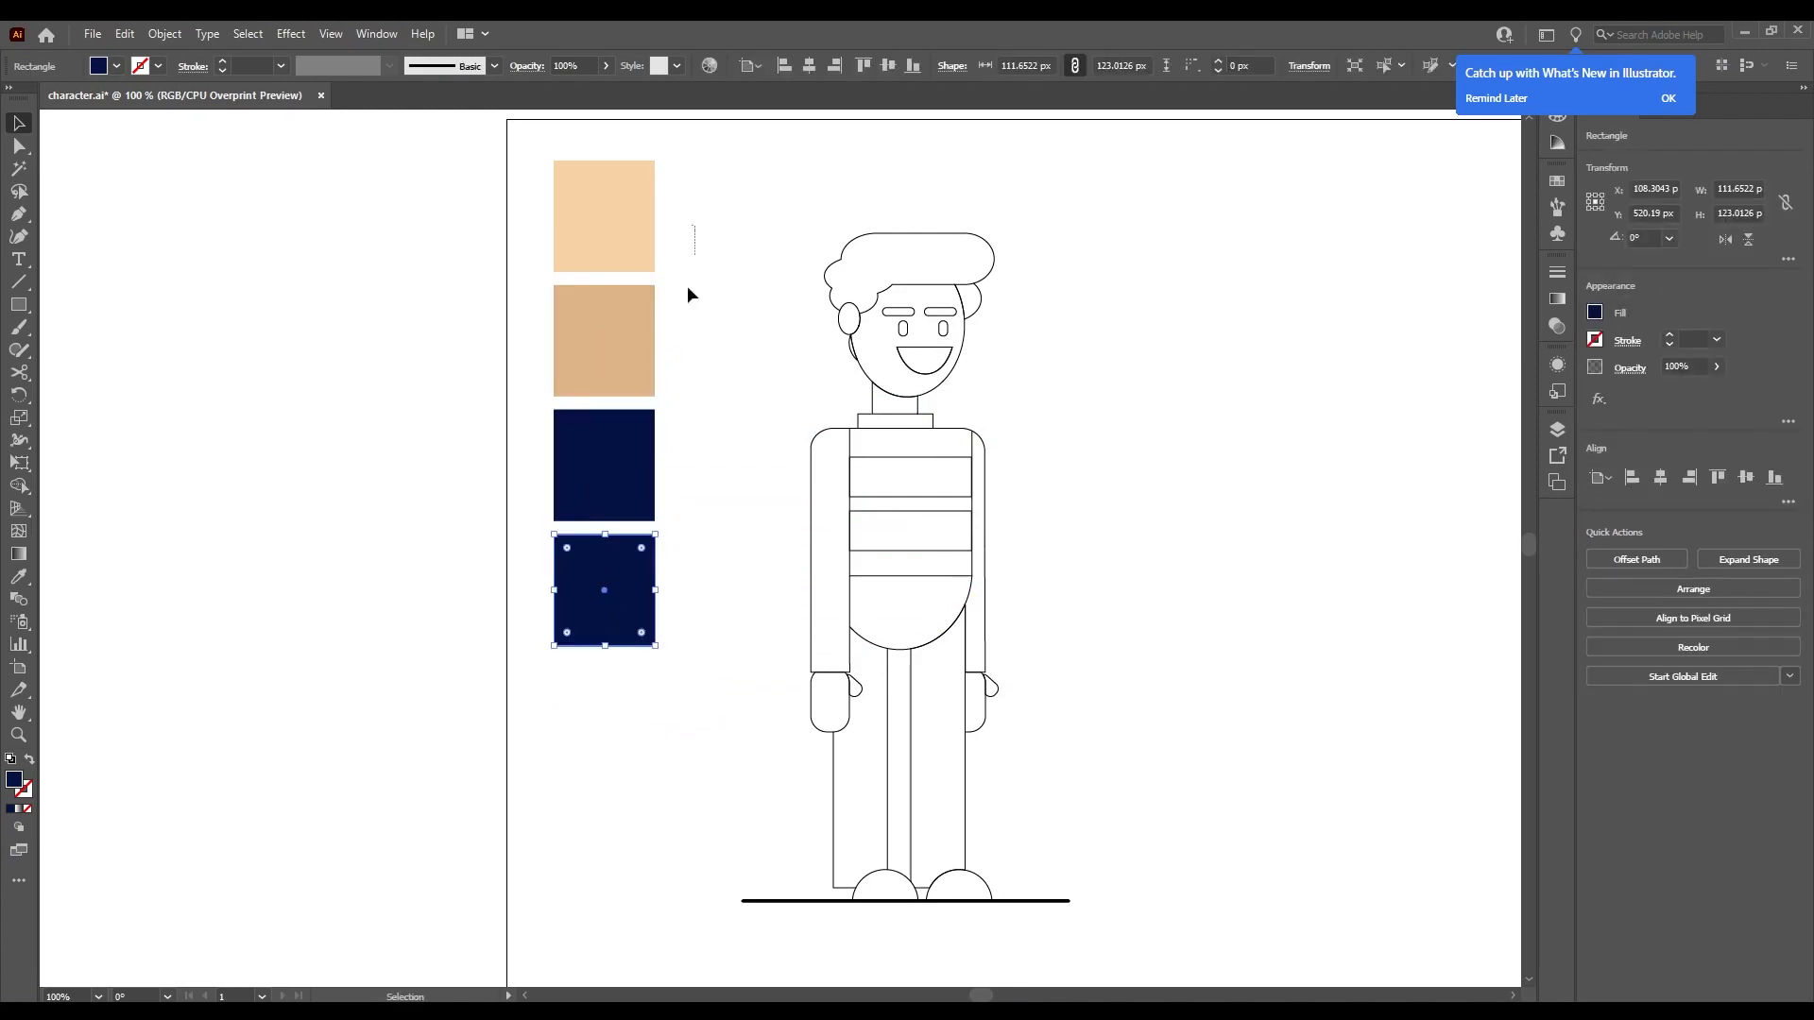
Try to align the four swatches vertically, first by their top edges and again by their centers.
drag(688, 288, 575, 644)
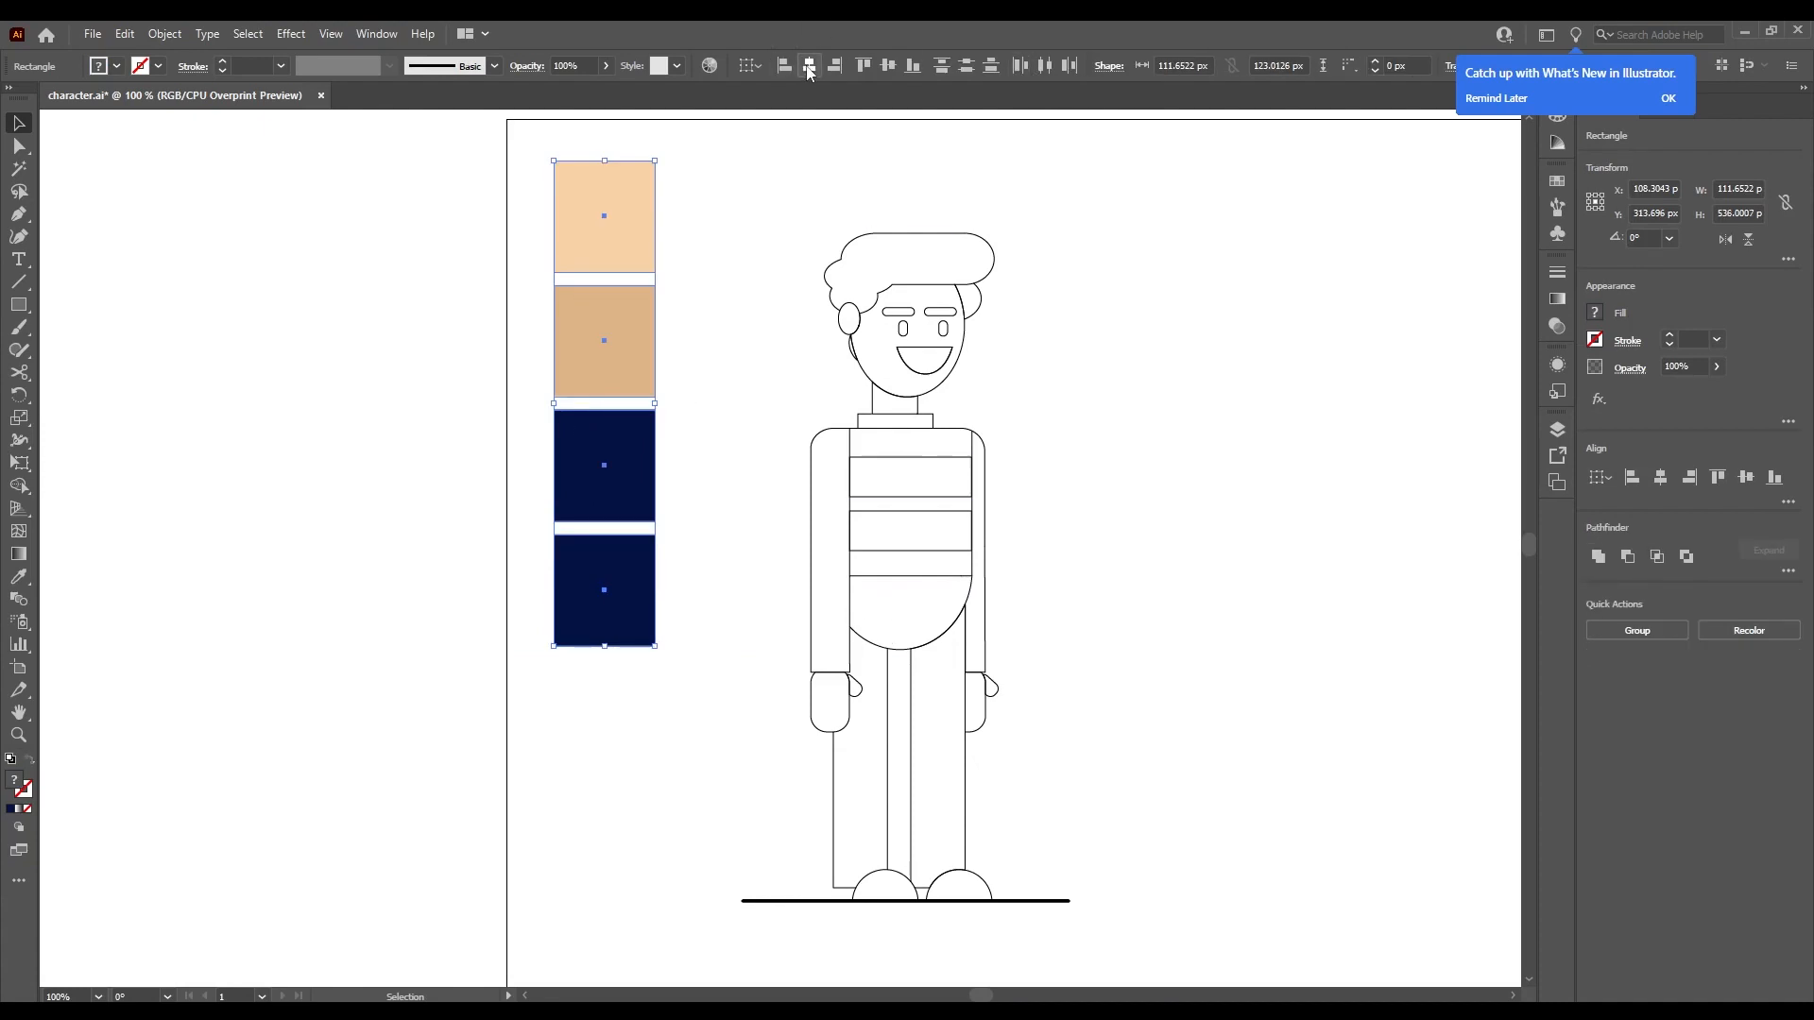
click(862, 66)
key(ctrl+z)
click(887, 65)
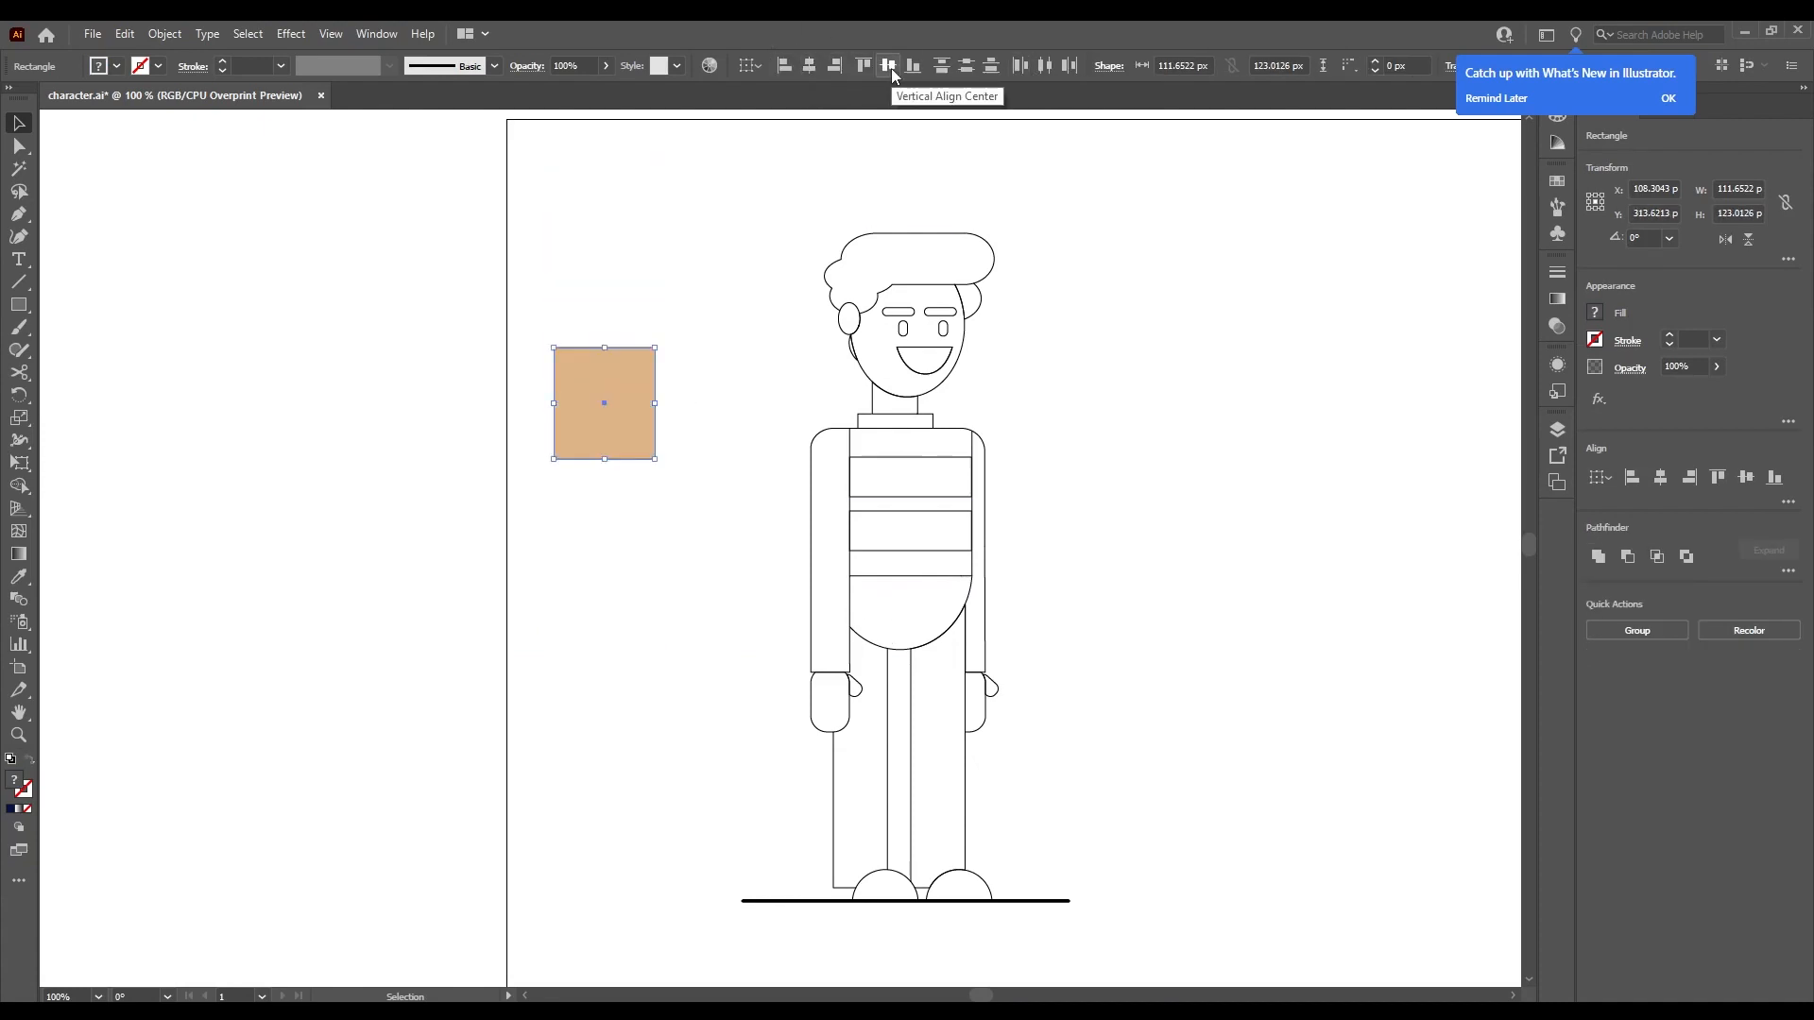
key(ctrl+z)
click(757, 65)
click(801, 342)
Fill the fourth swatch, below the navy one, with a light yellow (#FFE36E).
click(646, 597)
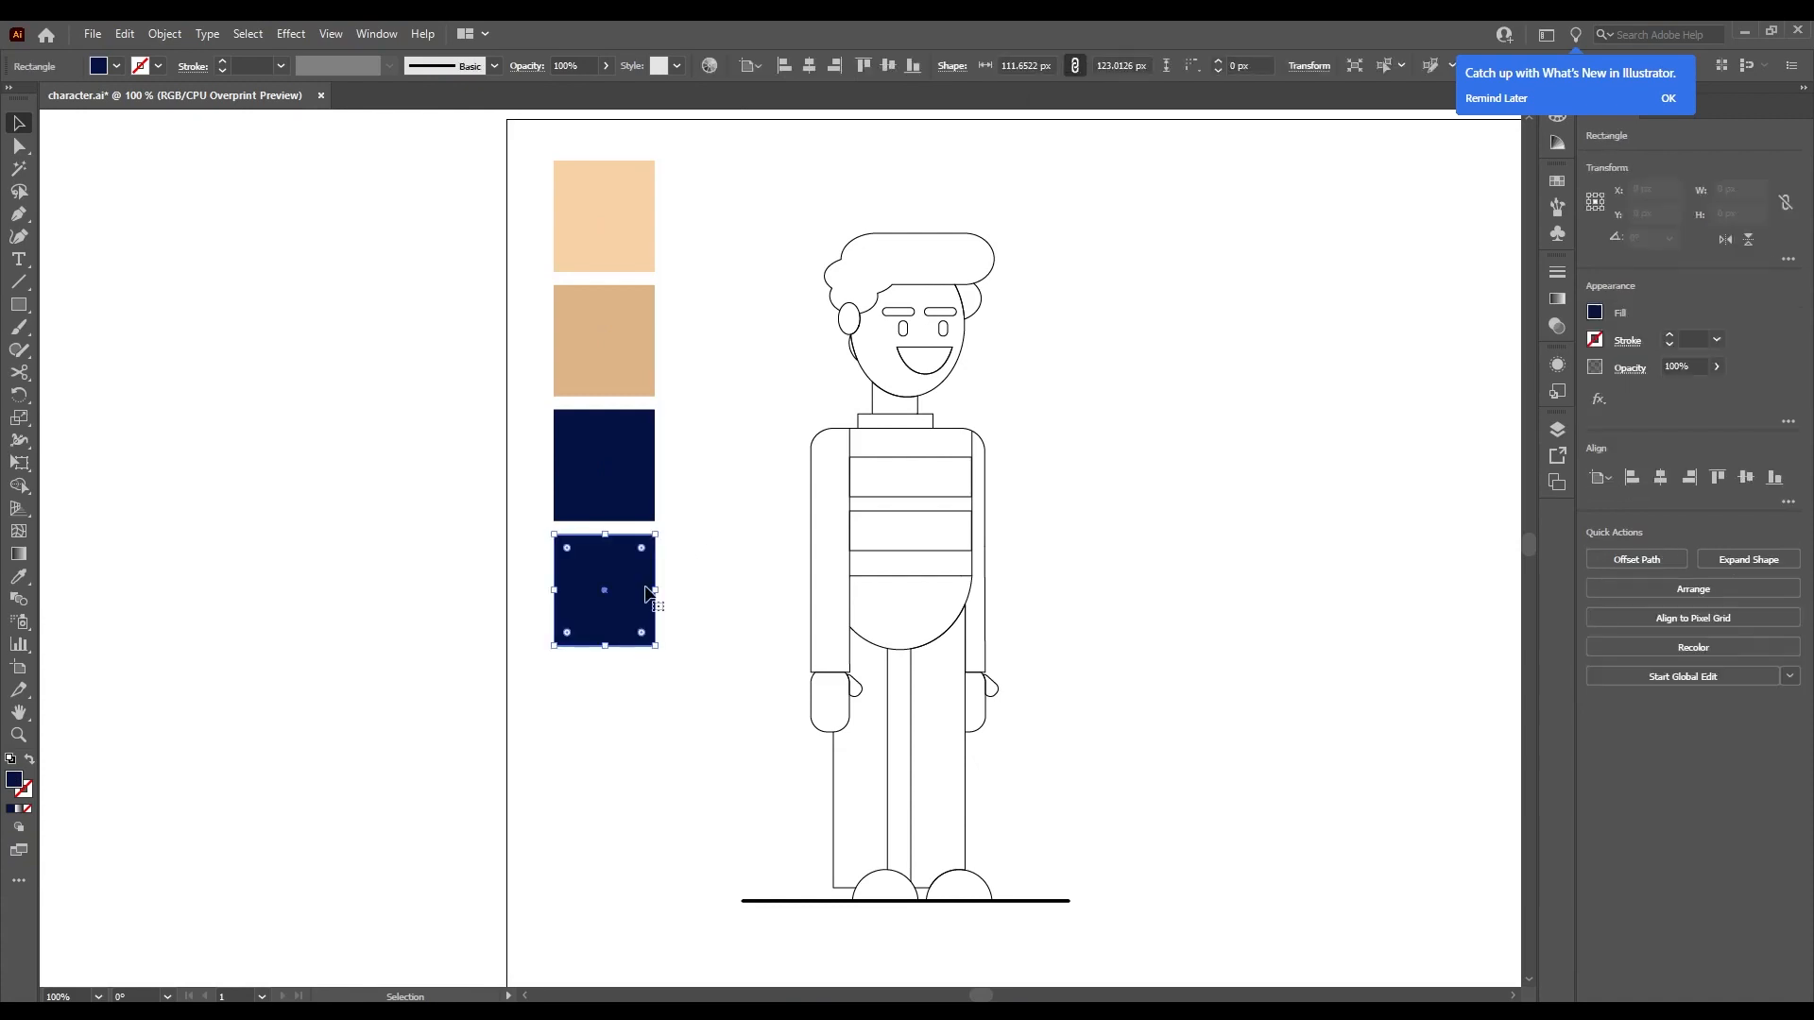
double_click(18, 786)
click(932, 605)
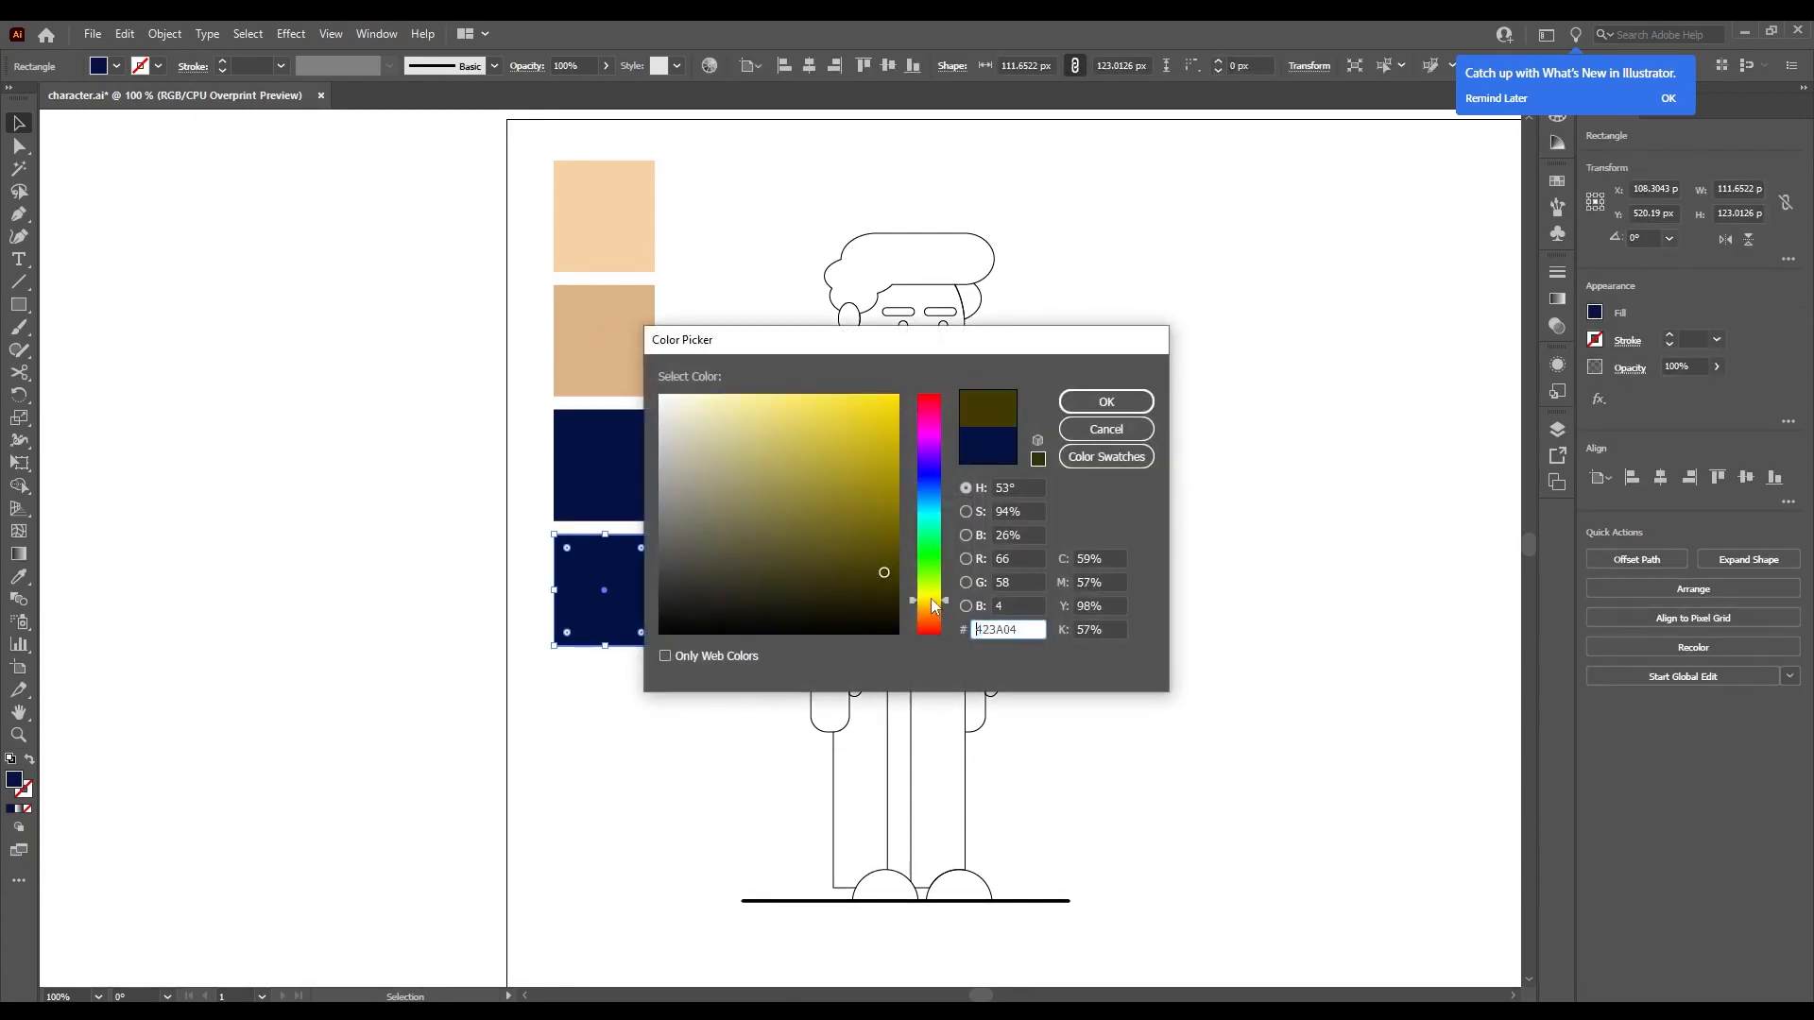
drag(892, 510, 909, 375)
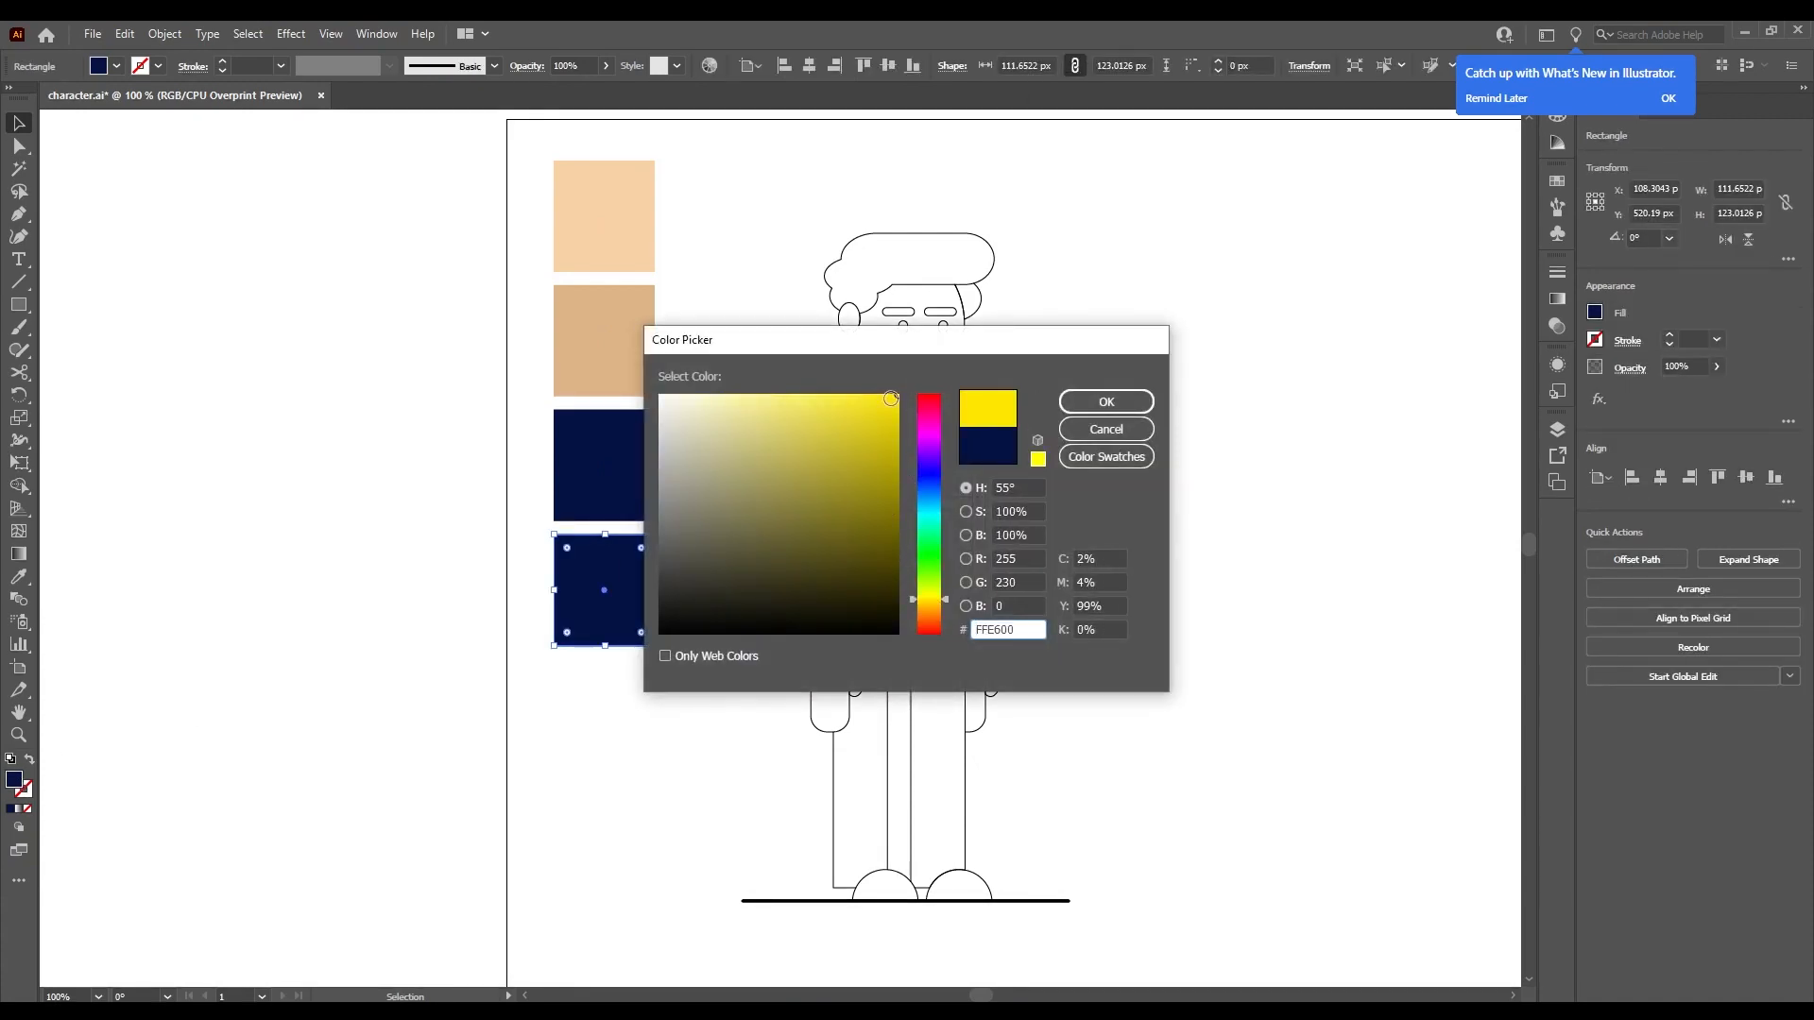
mouse_move(891, 398)
mouse_down()
mouse_move(805, 393)
mouse_move(765, 551)
mouse_up()
click(926, 612)
drag(921, 607, 924, 585)
click(875, 395)
mouse_move(922, 482)
mouse_down()
mouse_move(914, 434)
mouse_move(931, 595)
mouse_up()
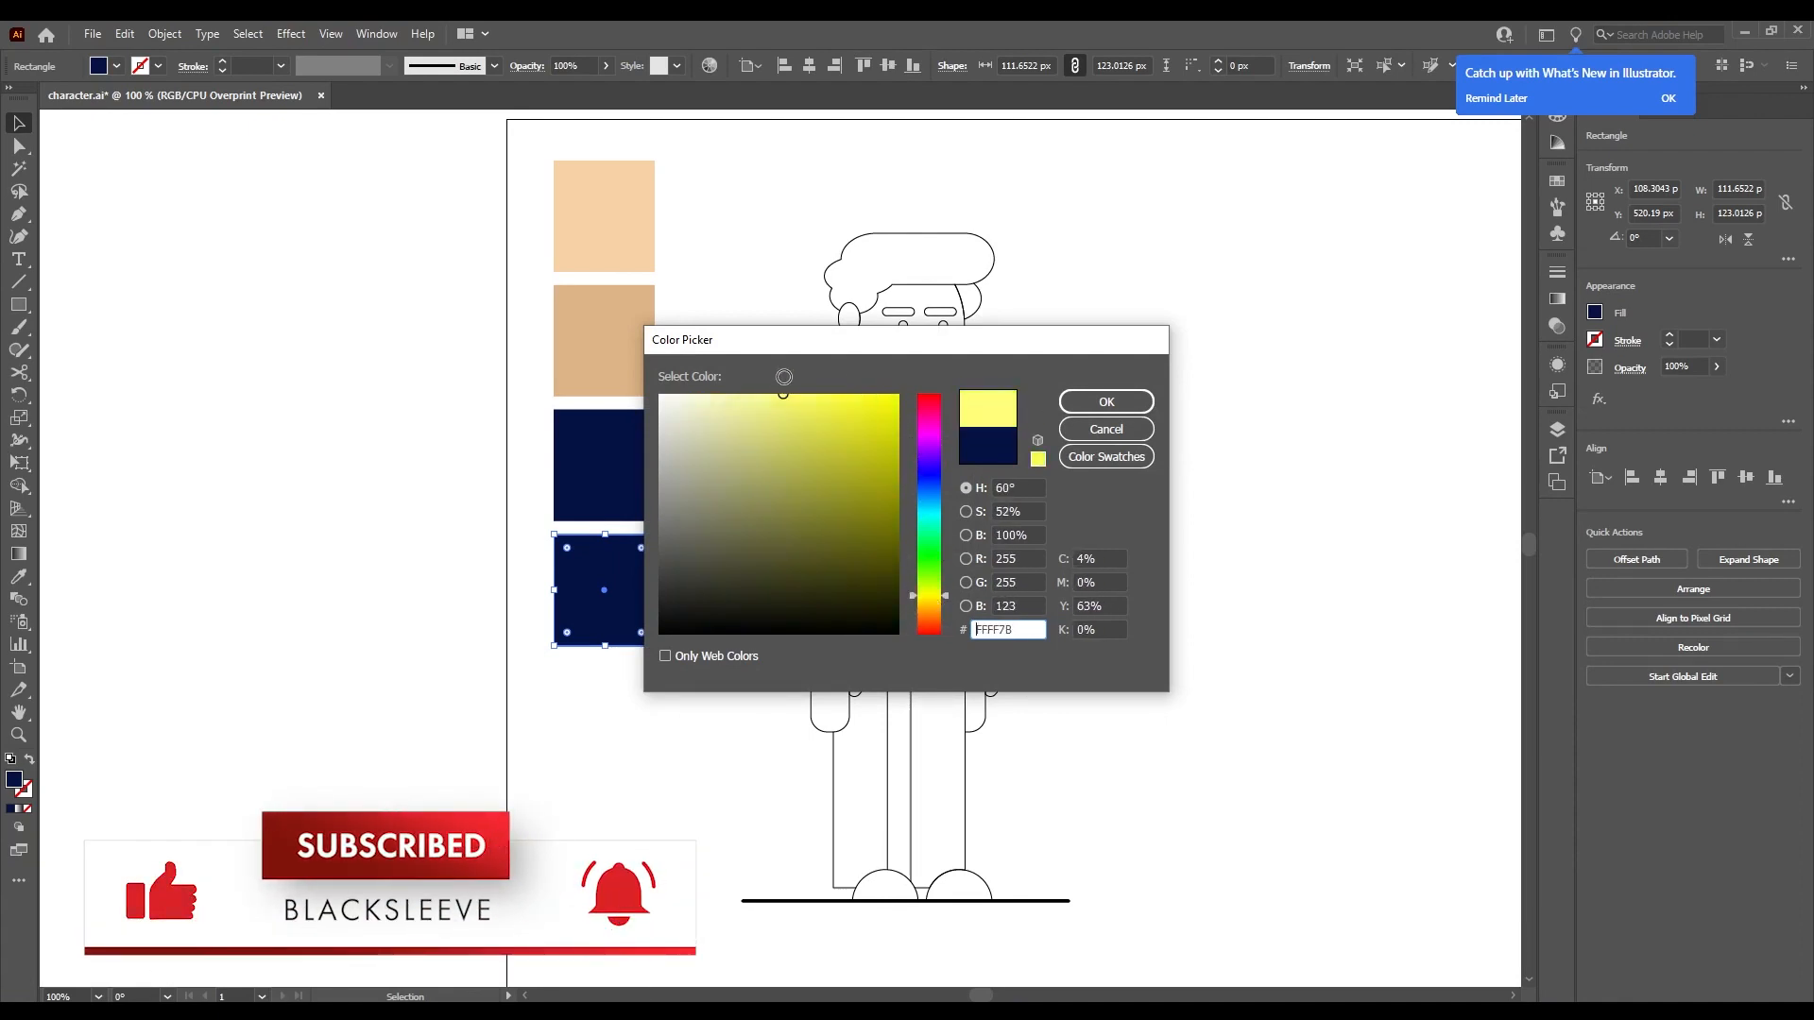
mouse_move(817, 442)
mouse_down()
mouse_move(838, 399)
mouse_move(812, 404)
mouse_up()
drag(930, 595, 928, 601)
click(796, 391)
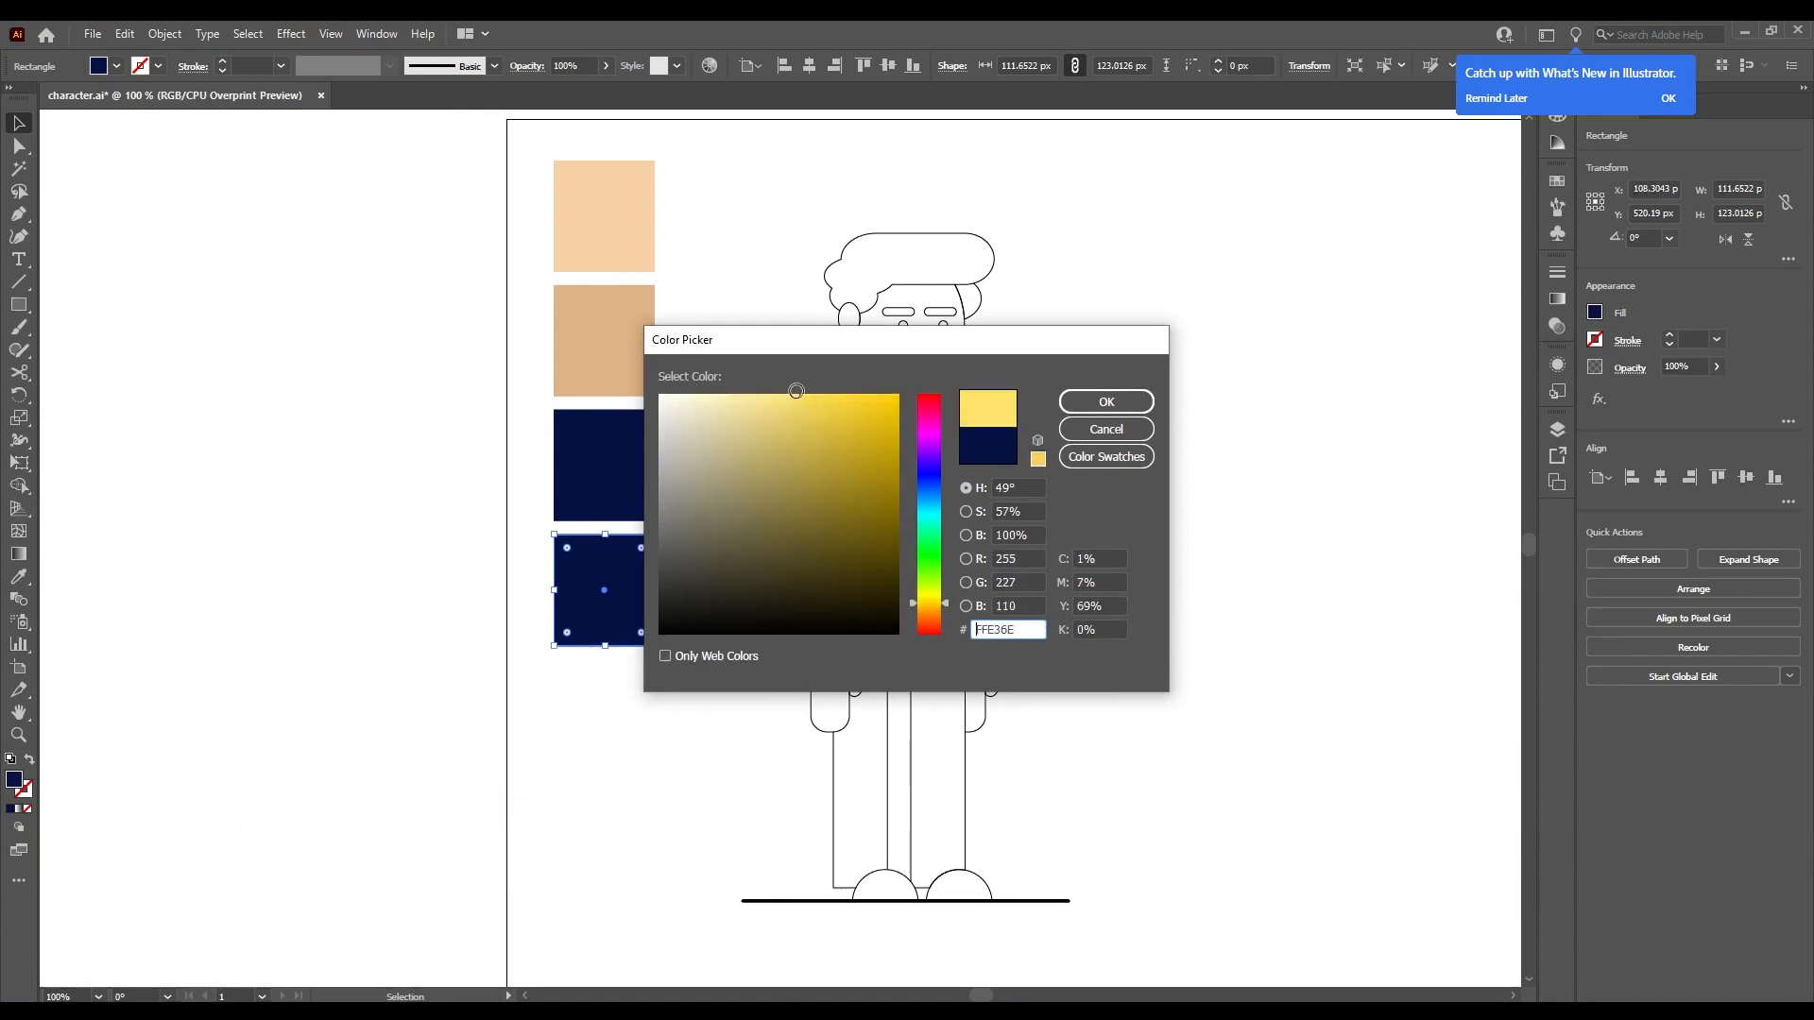
click(1106, 401)
click(690, 599)
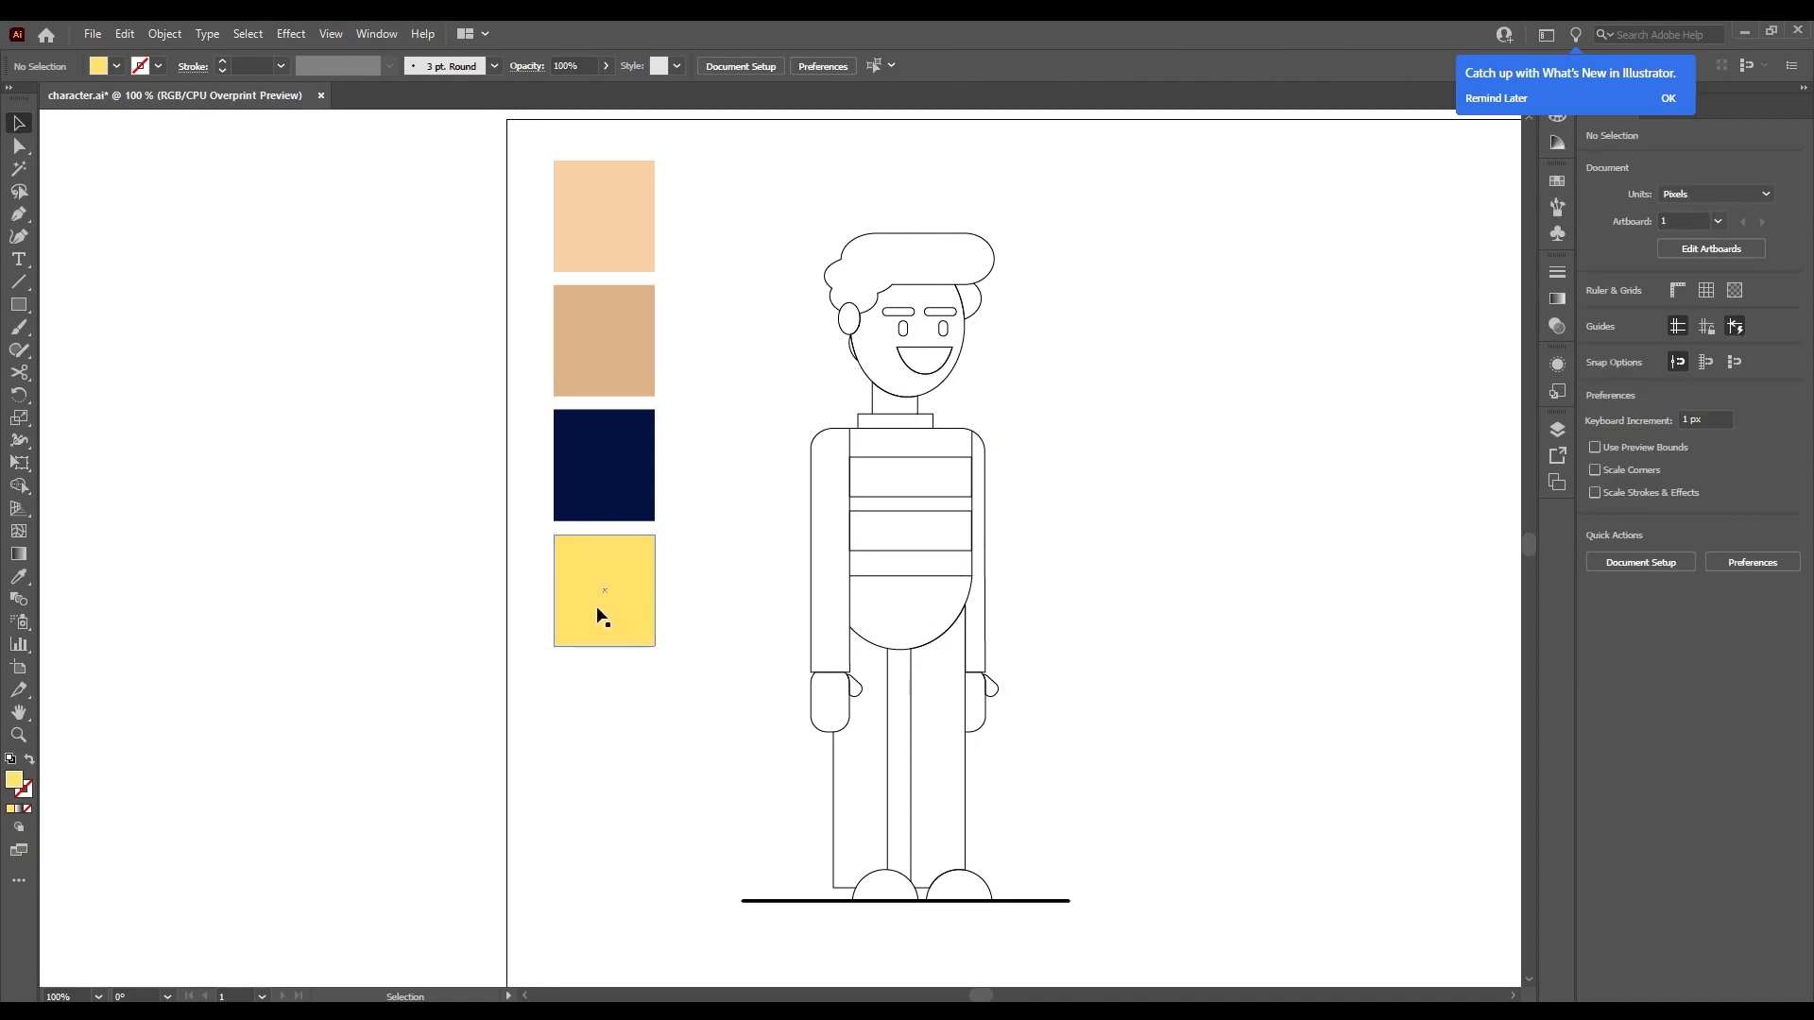
Duplicate the yellow swatch straight down with a matching gap and fill the copy with a dark olive yellow.
drag(601, 613, 600, 736)
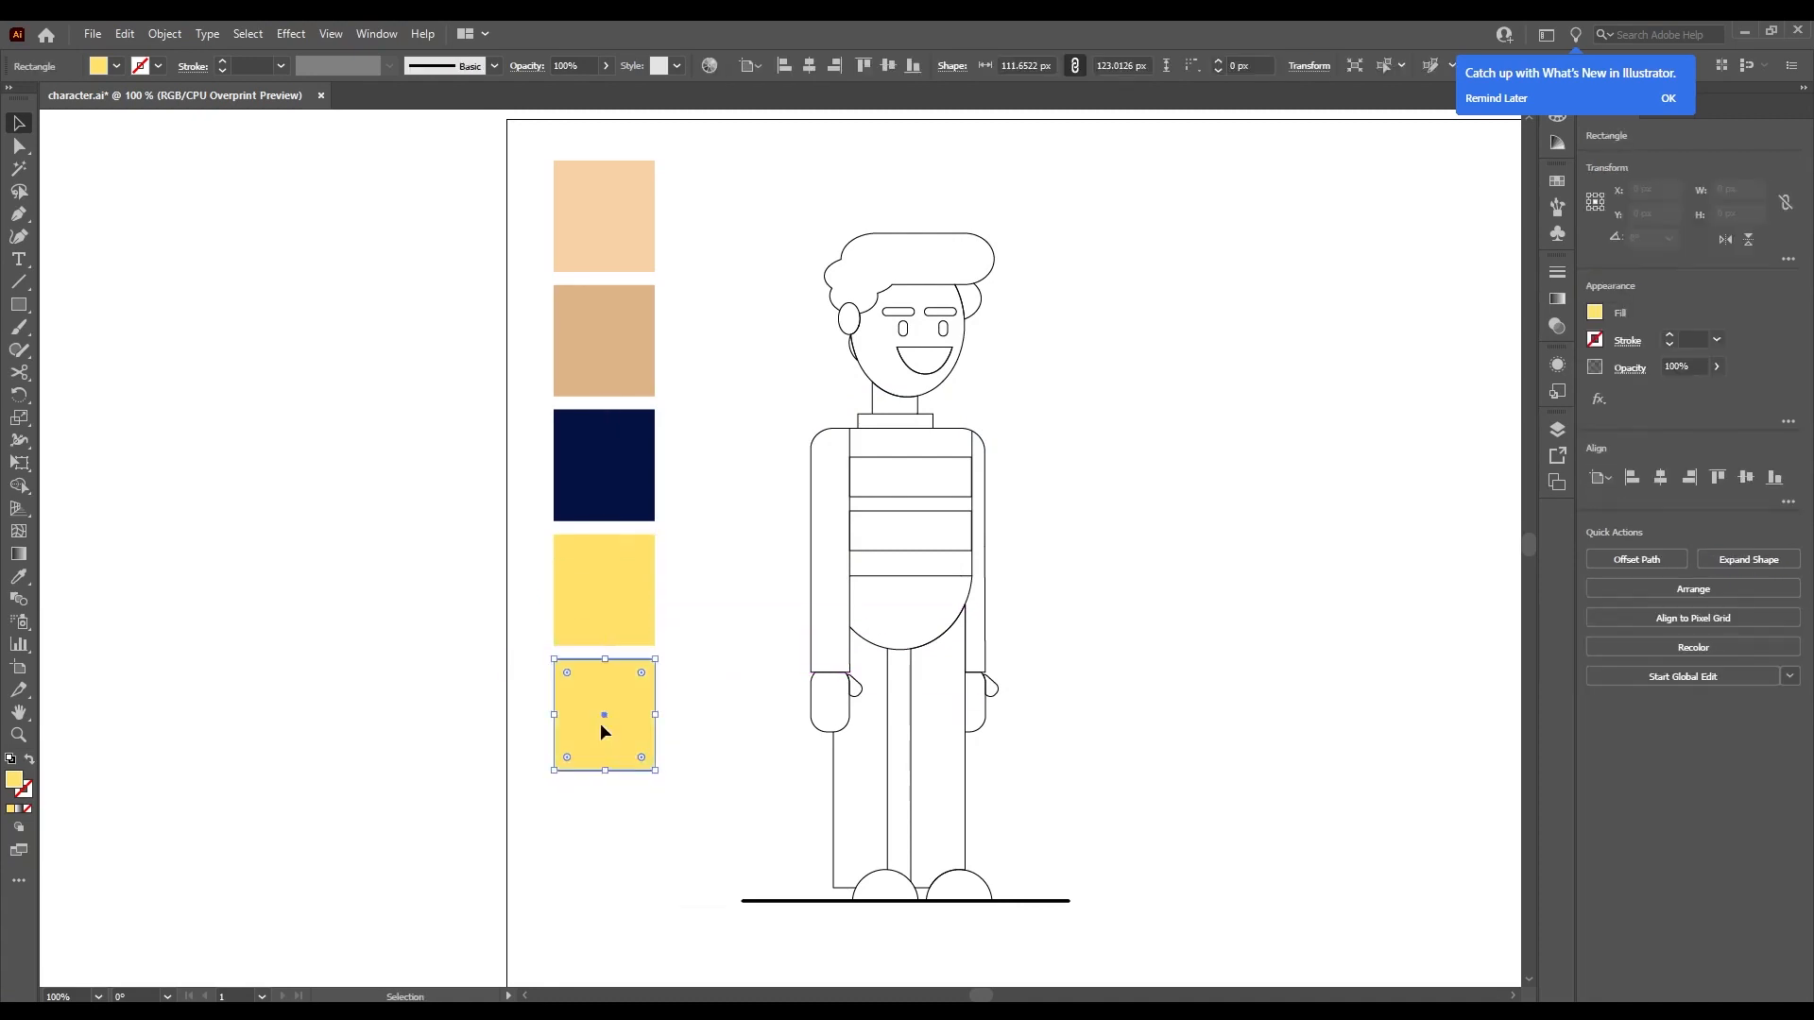
double_click(15, 782)
drag(805, 404, 809, 460)
click(1106, 402)
click(1206, 405)
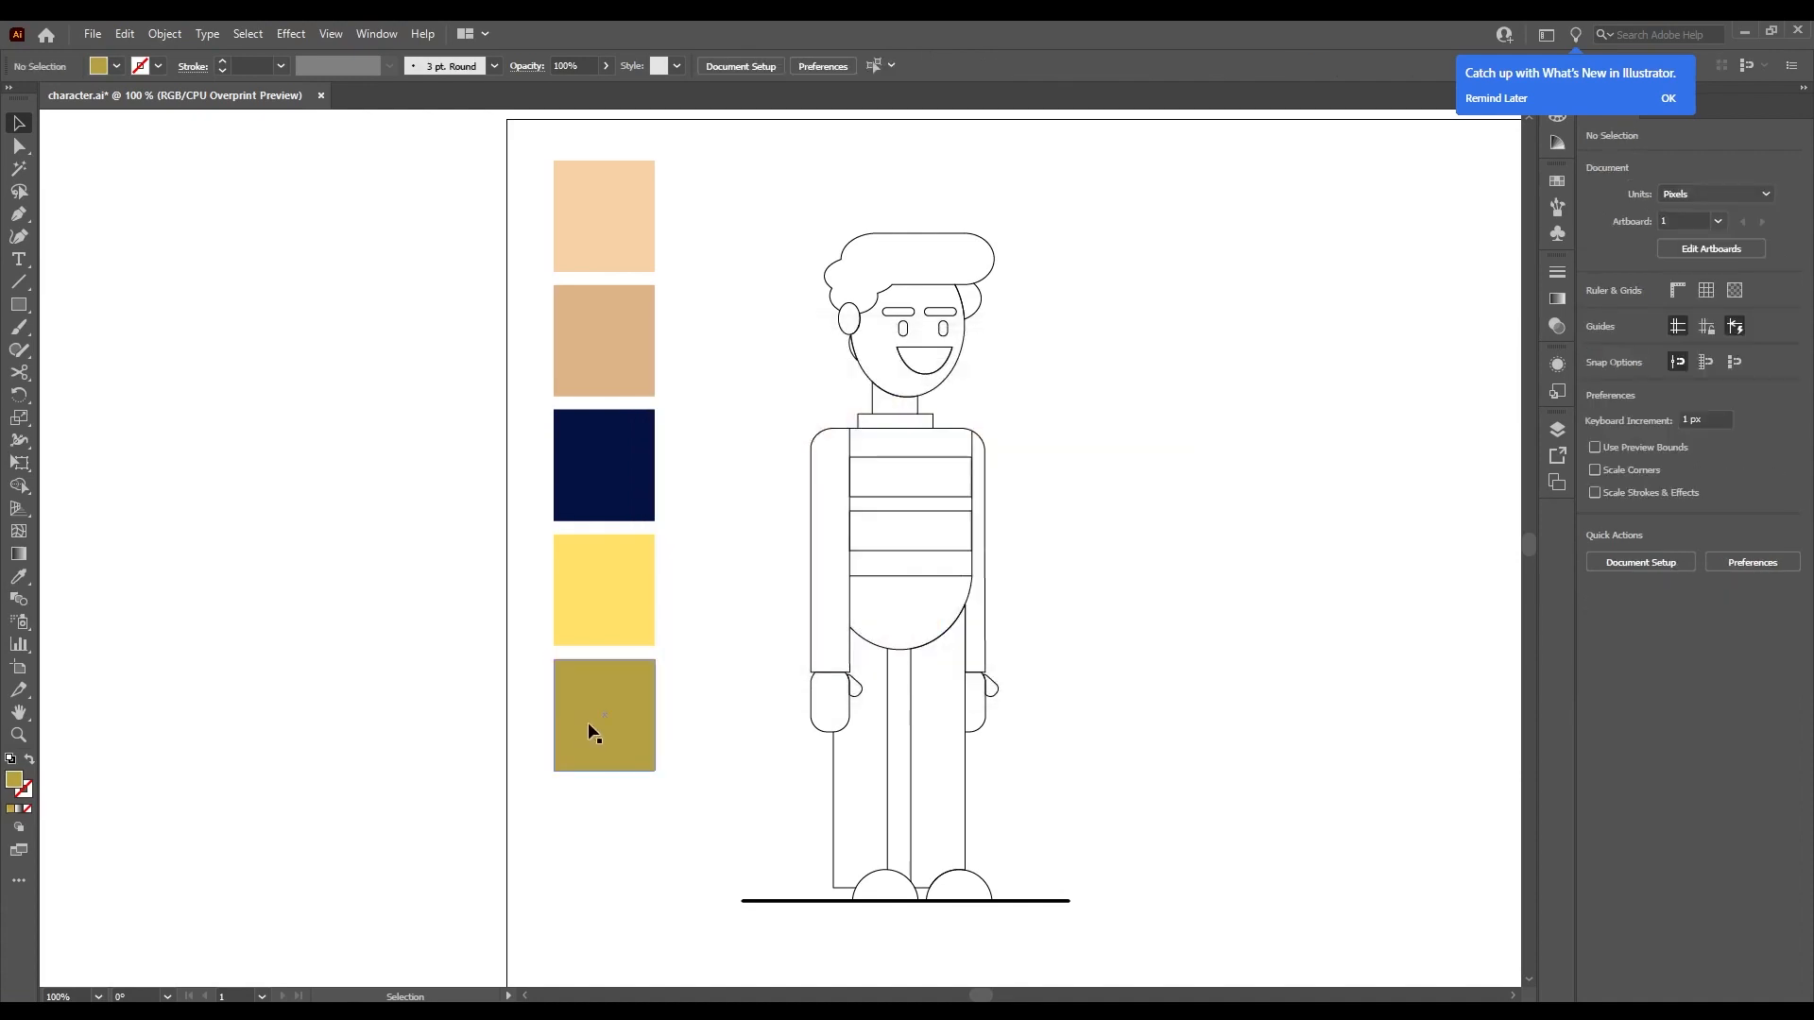
Change the fifth swatch's fill to a more saturated mustard (#C1A11A).
click(587, 721)
click(1210, 599)
scroll(506, 680, down, 2)
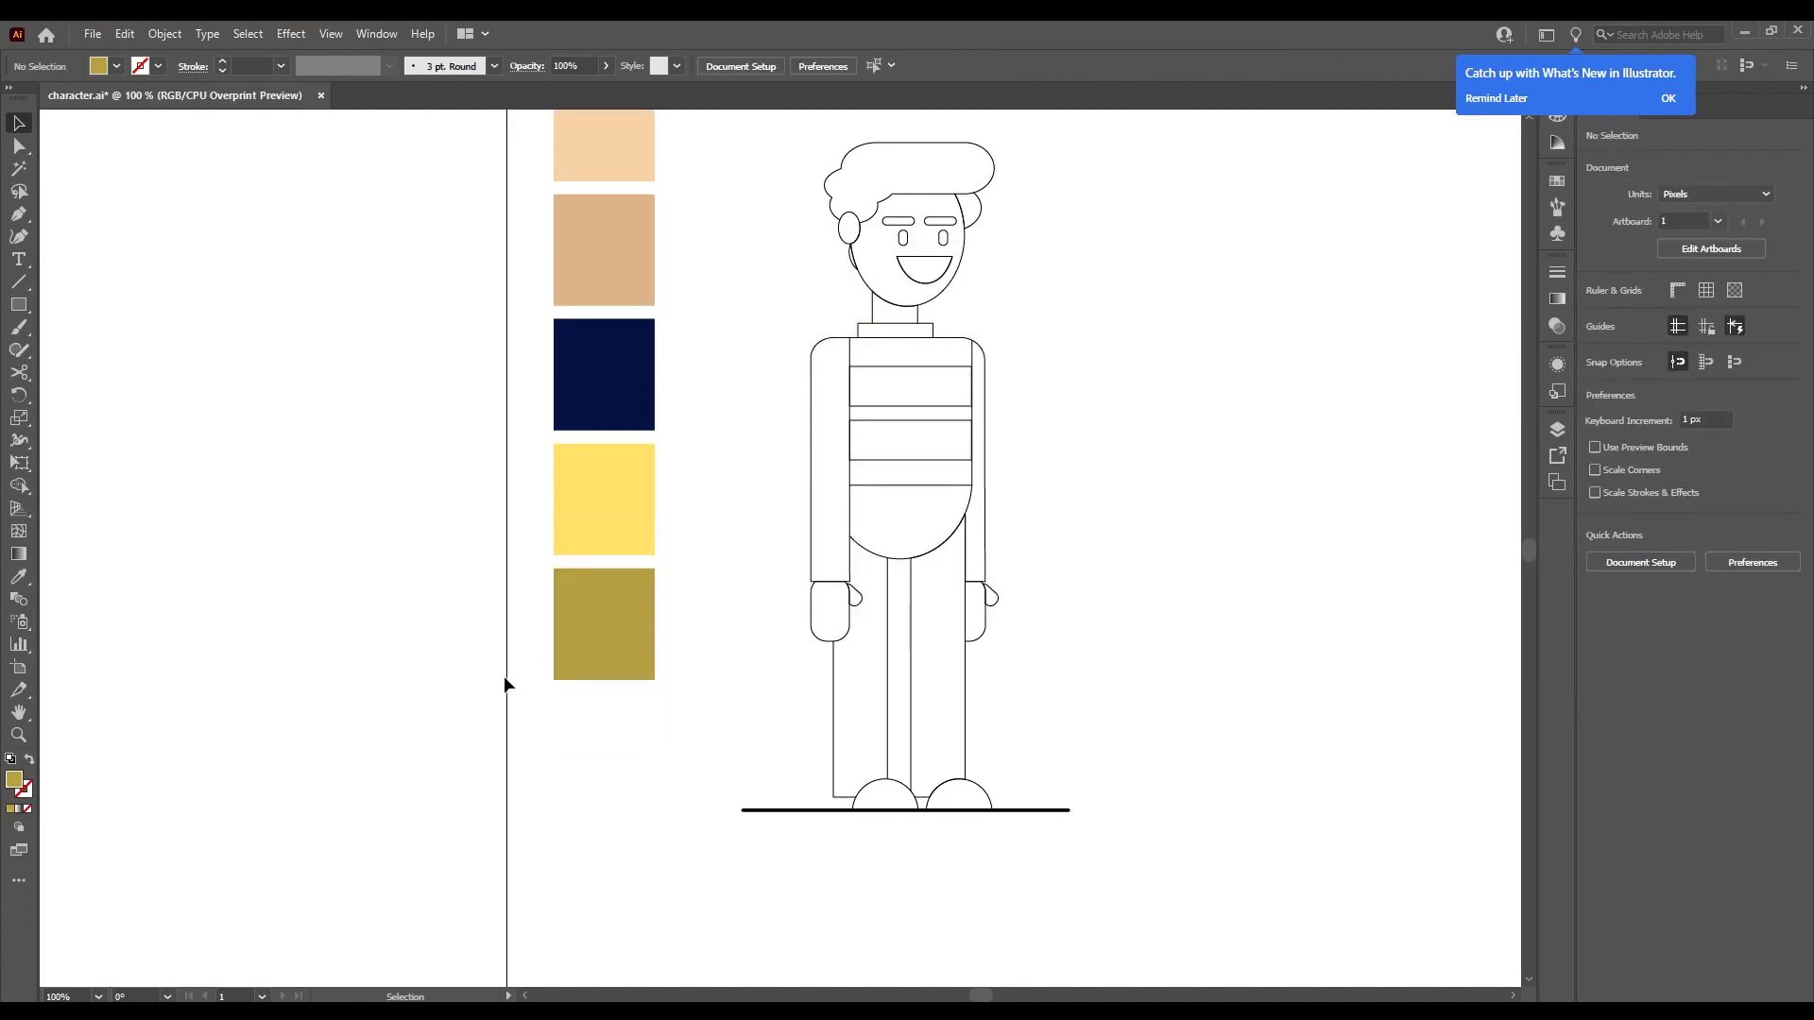
click(611, 659)
double_click(15, 782)
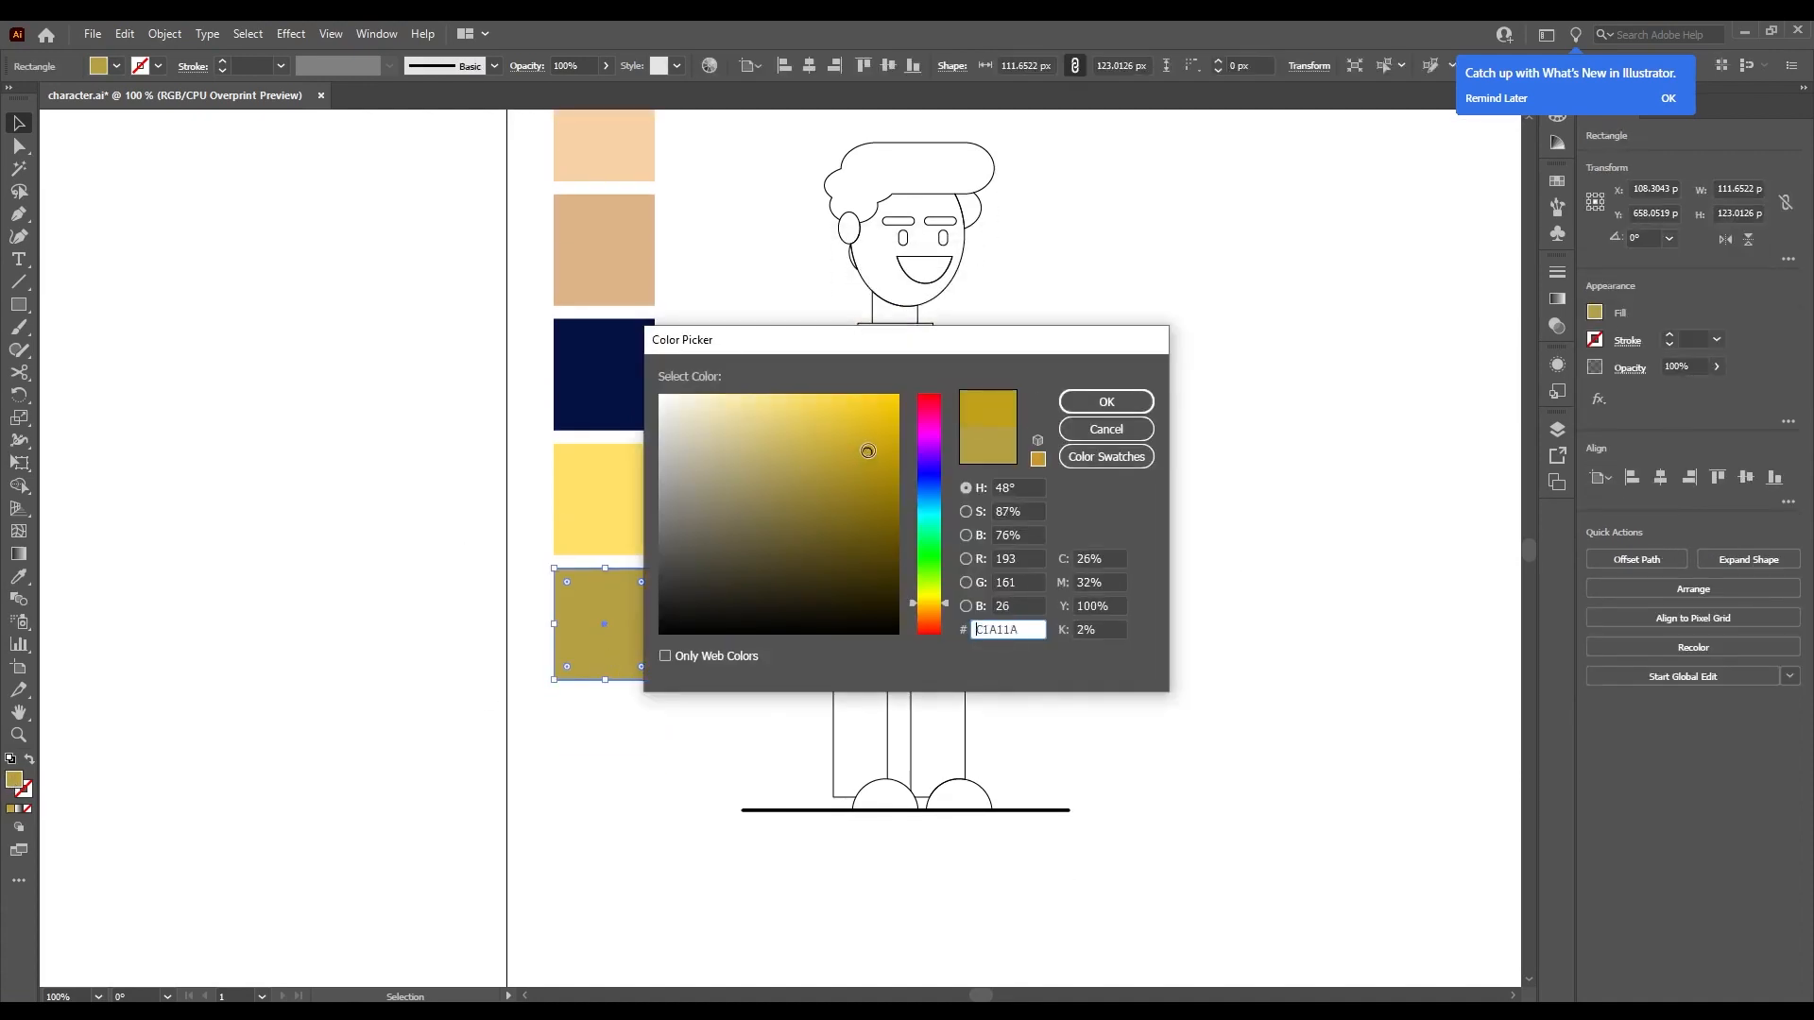
click(1106, 401)
Duplicate the mustard swatch directly below itself and fill the copy with a bright blue (#135ED6).
scroll(610, 610, down, 1)
drag(615, 603, 620, 722)
double_click(15, 780)
click(933, 510)
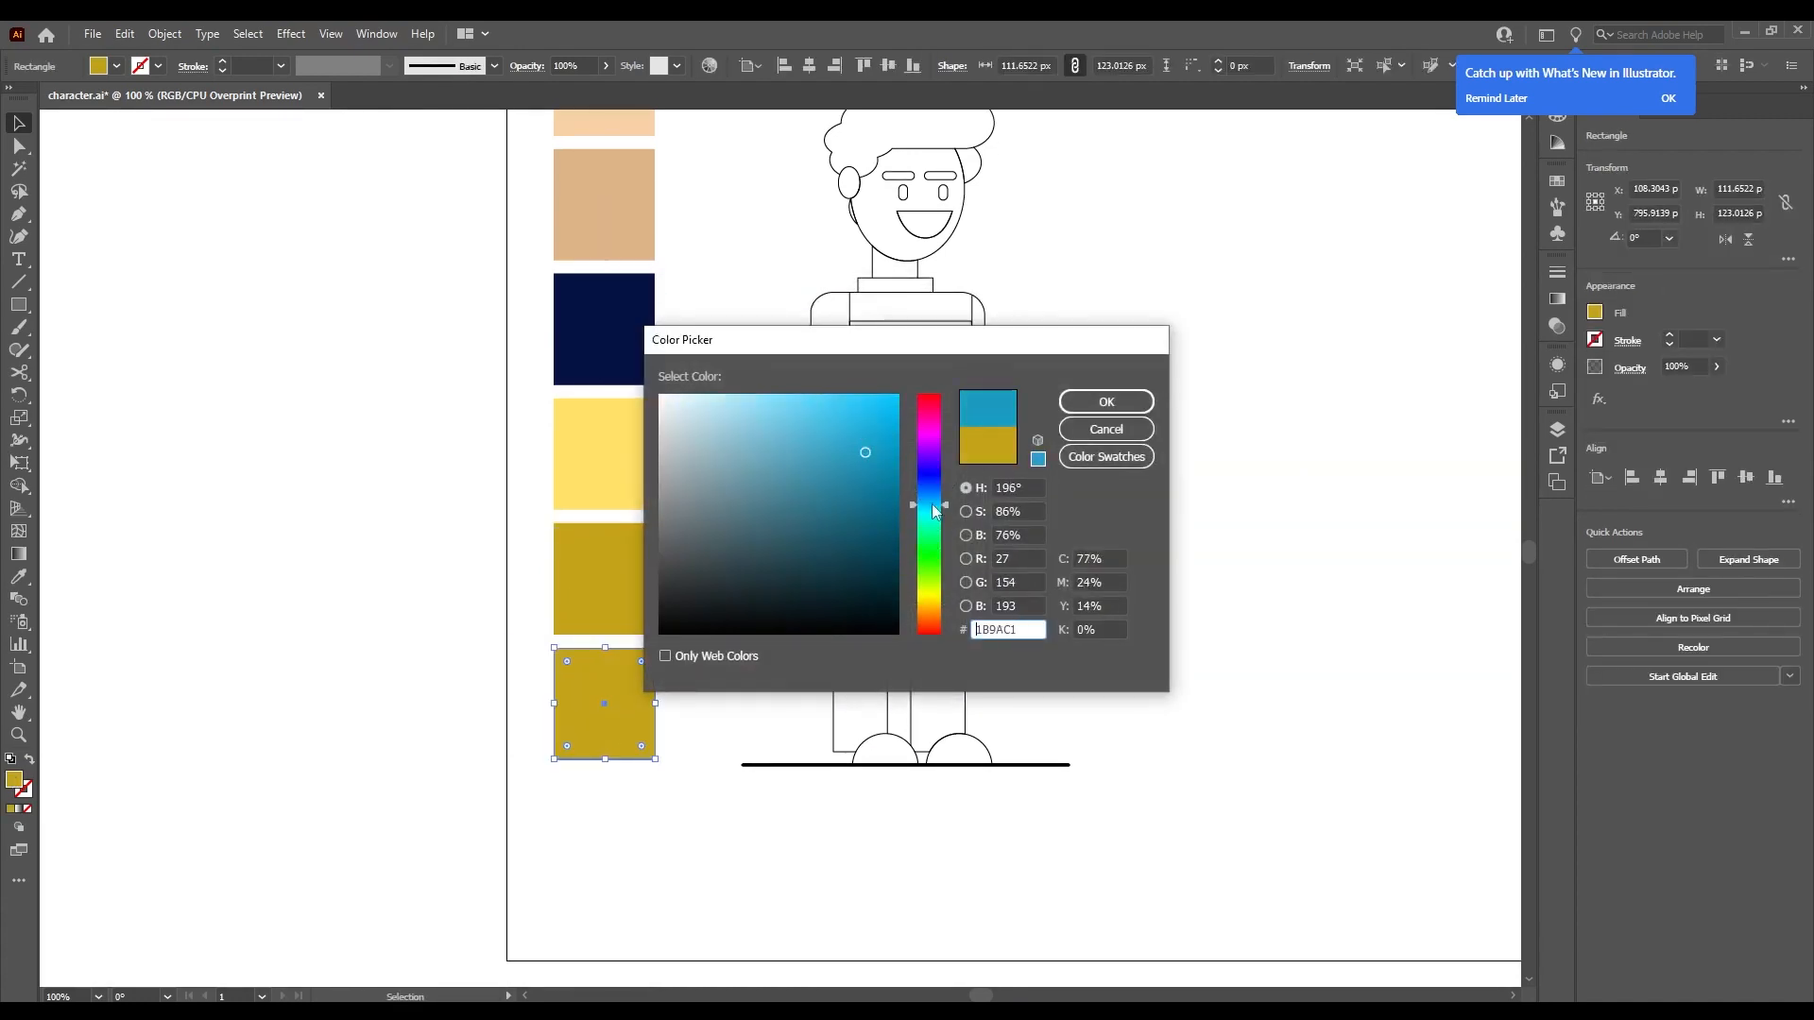
drag(933, 510, 879, 431)
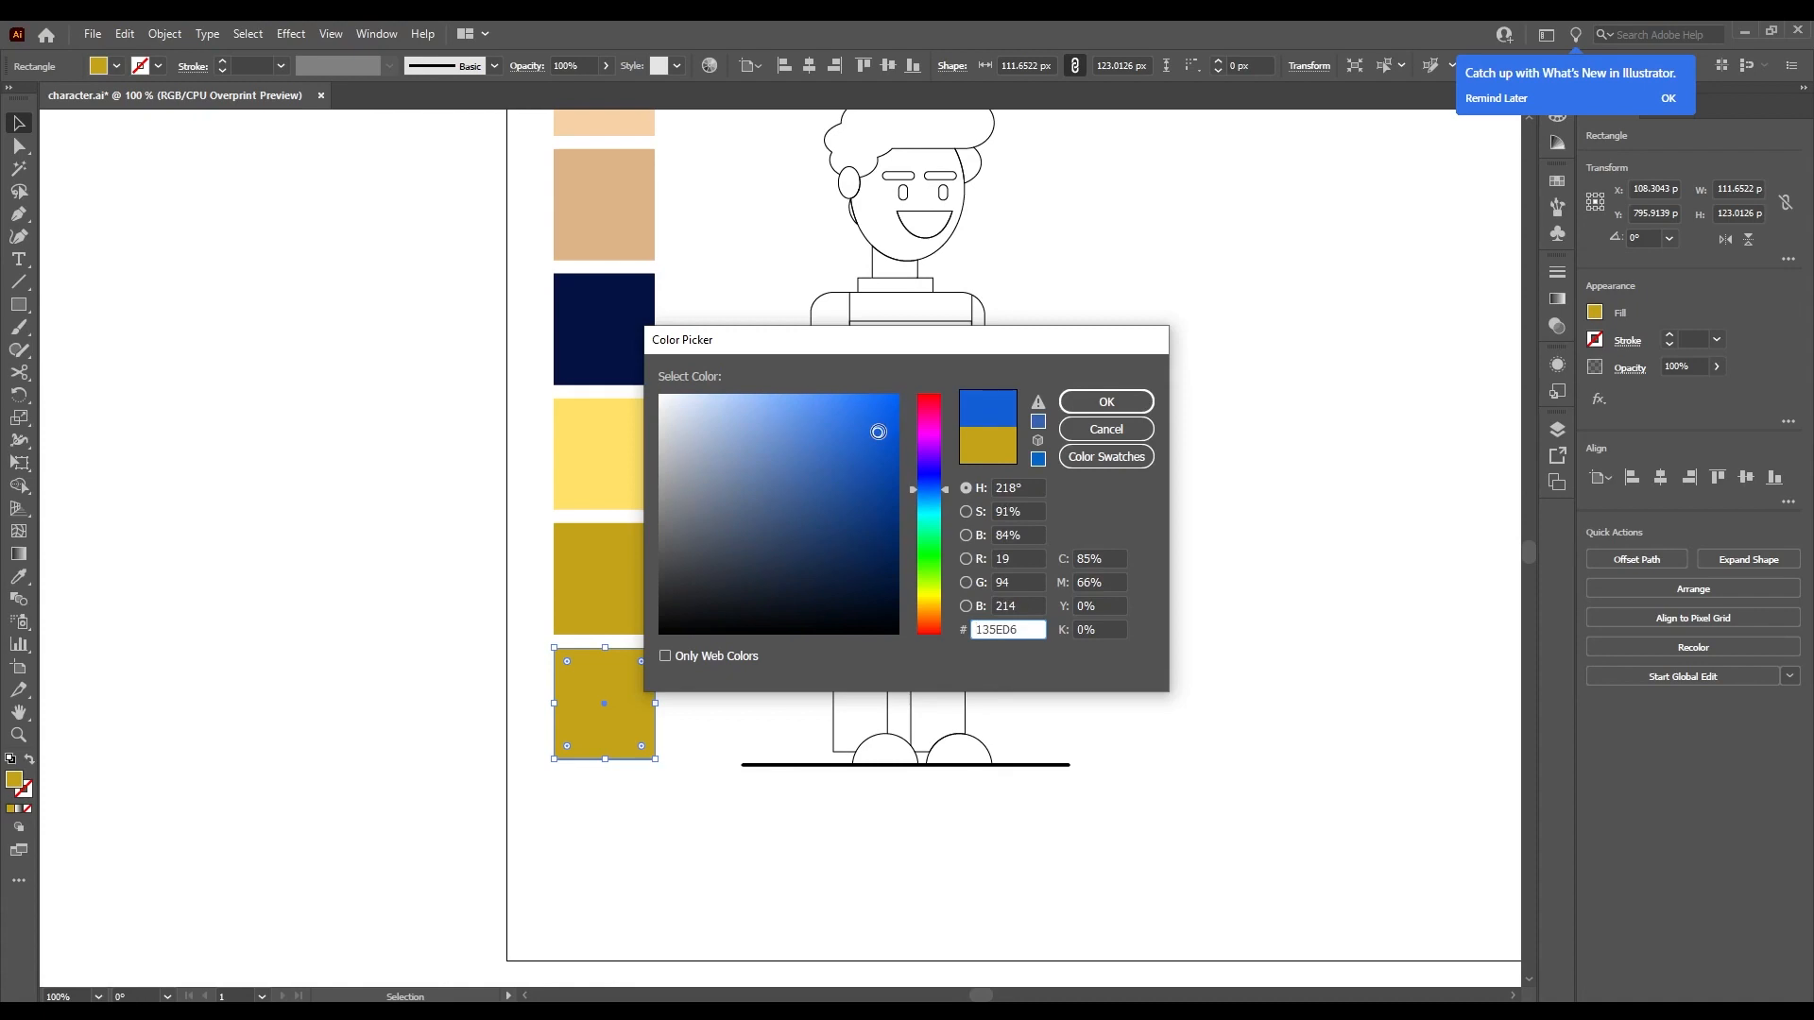
click(1103, 402)
Duplicate the bright blue swatch directly below itself and fill the copy with a darker blue.
drag(595, 704, 599, 831)
double_click(599, 832)
double_click(132, 247)
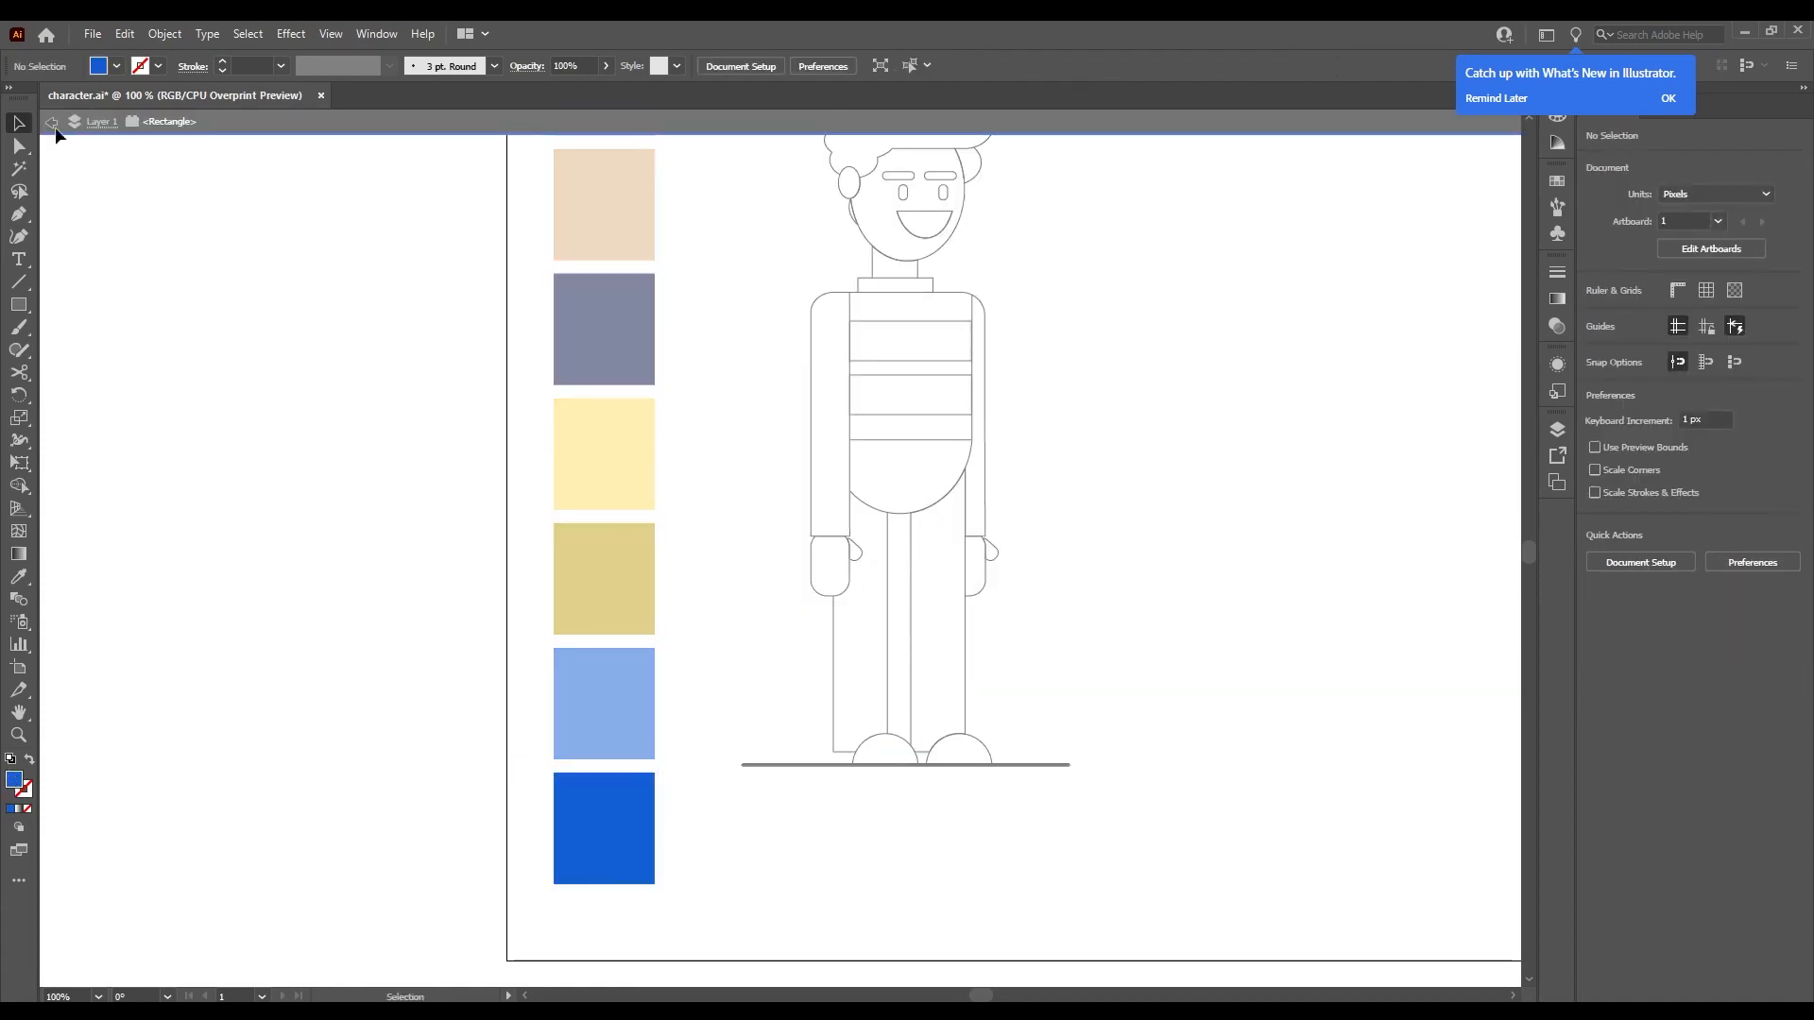
click(585, 827)
double_click(23, 782)
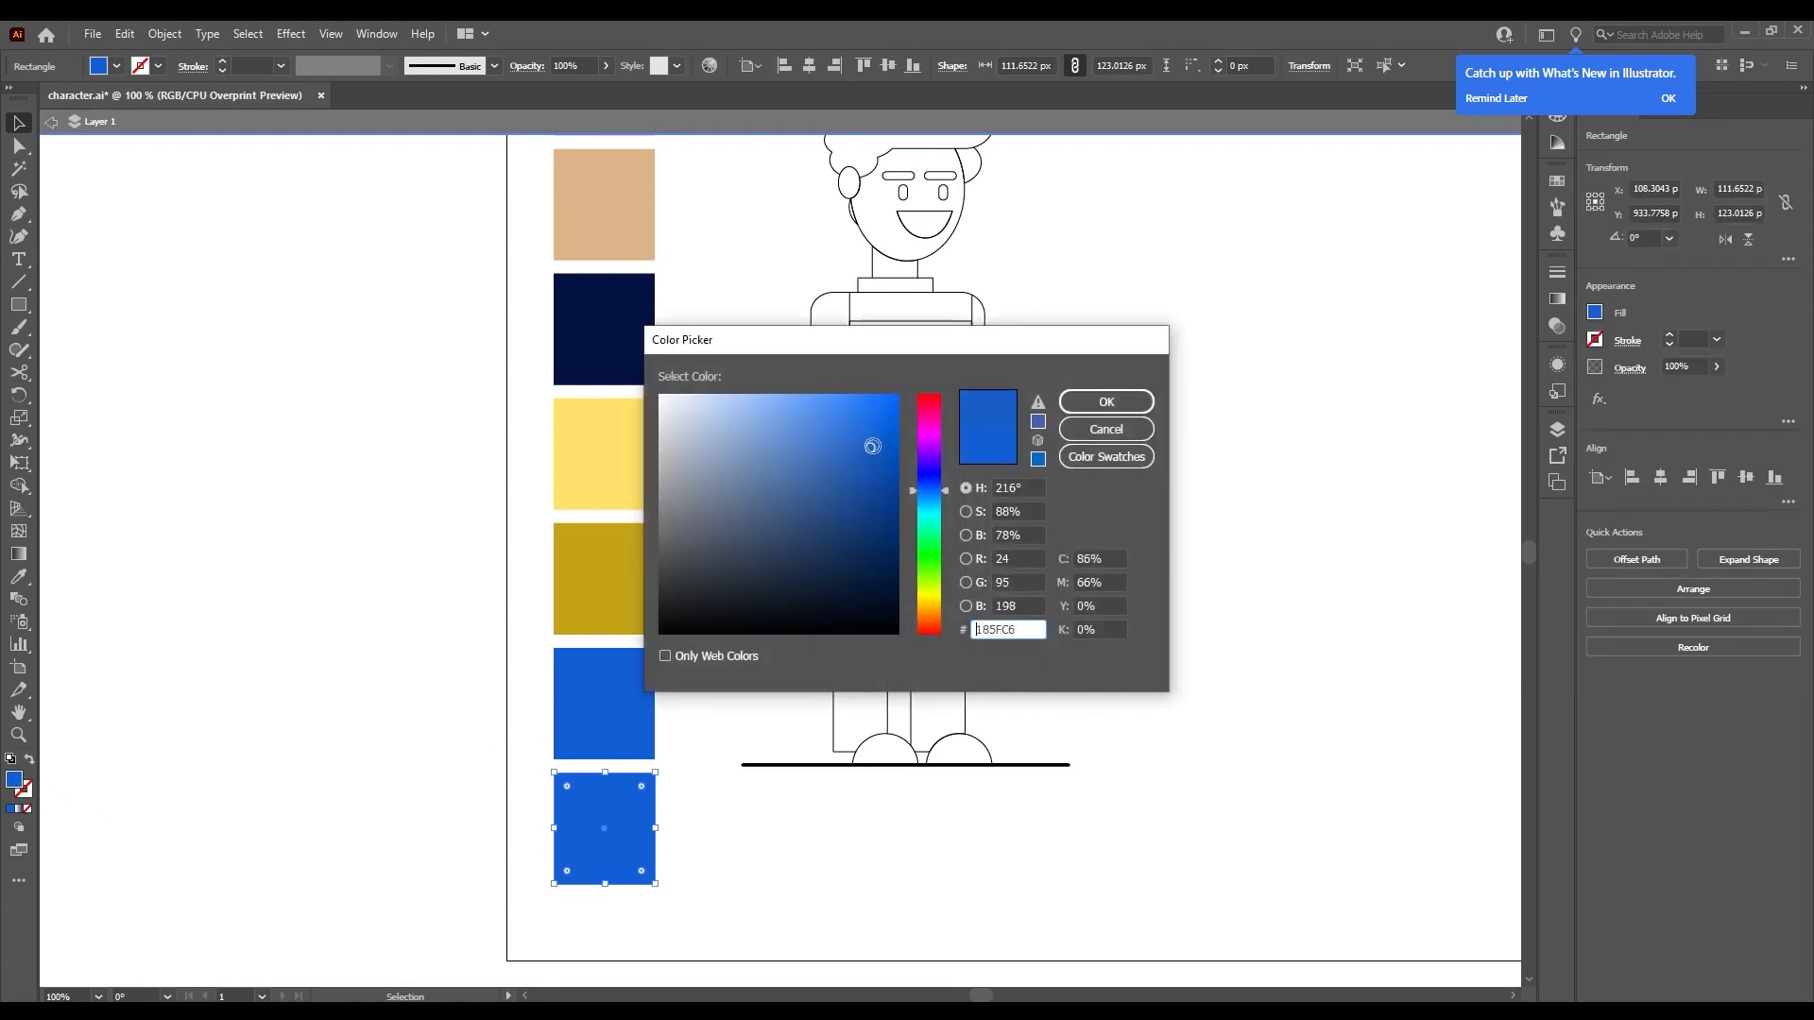
click(1075, 410)
click(718, 614)
Select all seven swatches and scale them down together to about 51 × 56 px each.
scroll(616, 659, down, 4)
scroll(578, 725, up, 2)
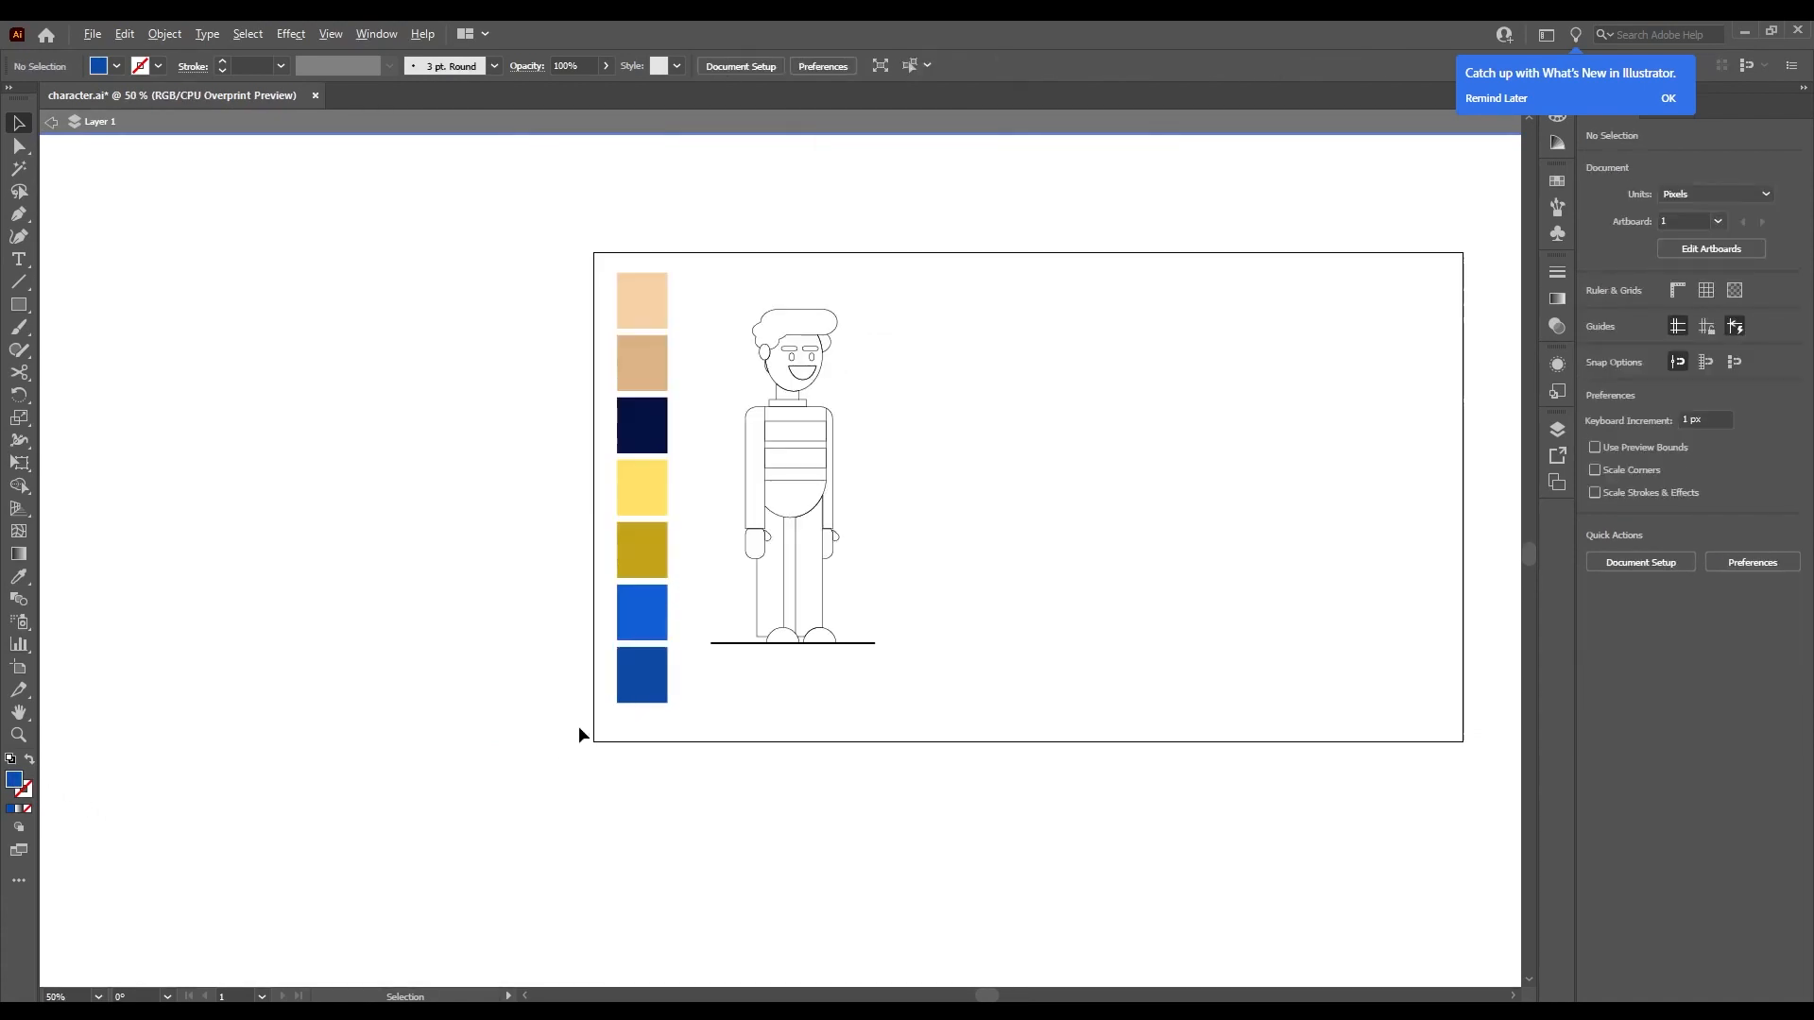
drag(544, 255, 642, 470)
click(614, 412)
scroll(614, 412, up, 3)
scroll(741, 531, up, 2)
Duplicate the dark blue swatch directly below itself and fill the copy with dark gray (#444444).
click(703, 652)
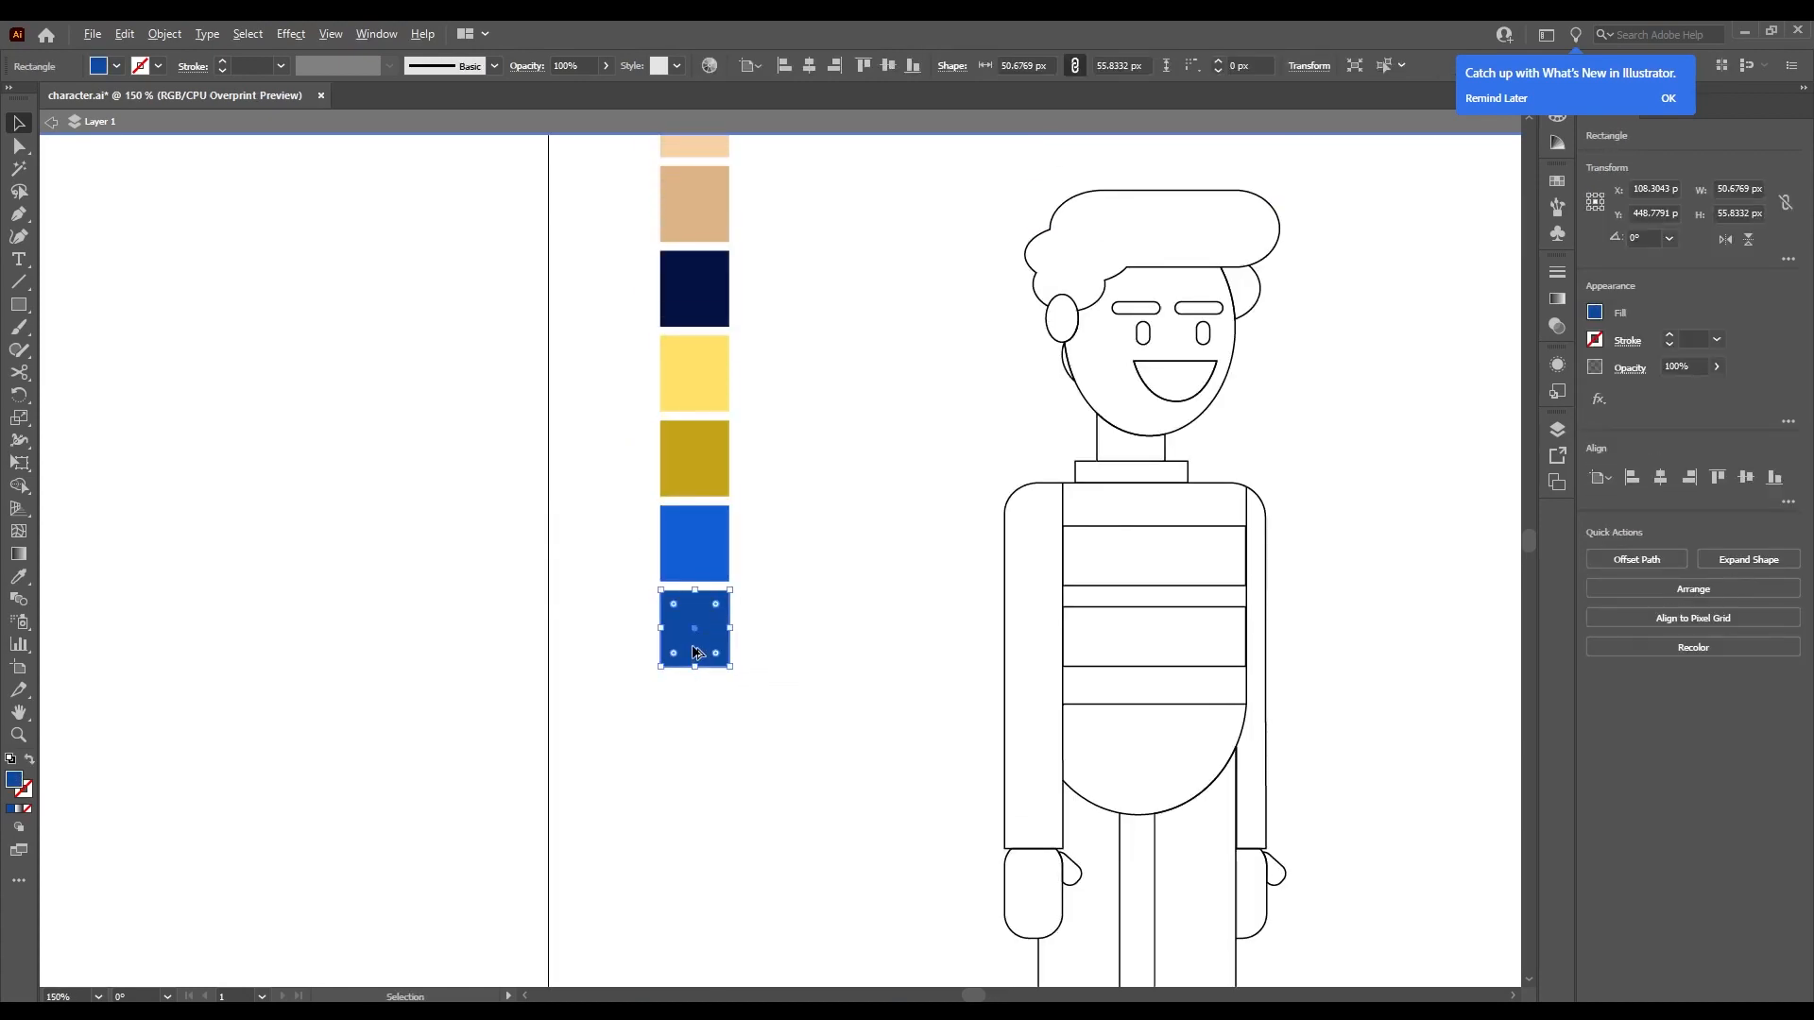
drag(695, 651, 699, 728)
key(ctrl+z)
double_click(14, 779)
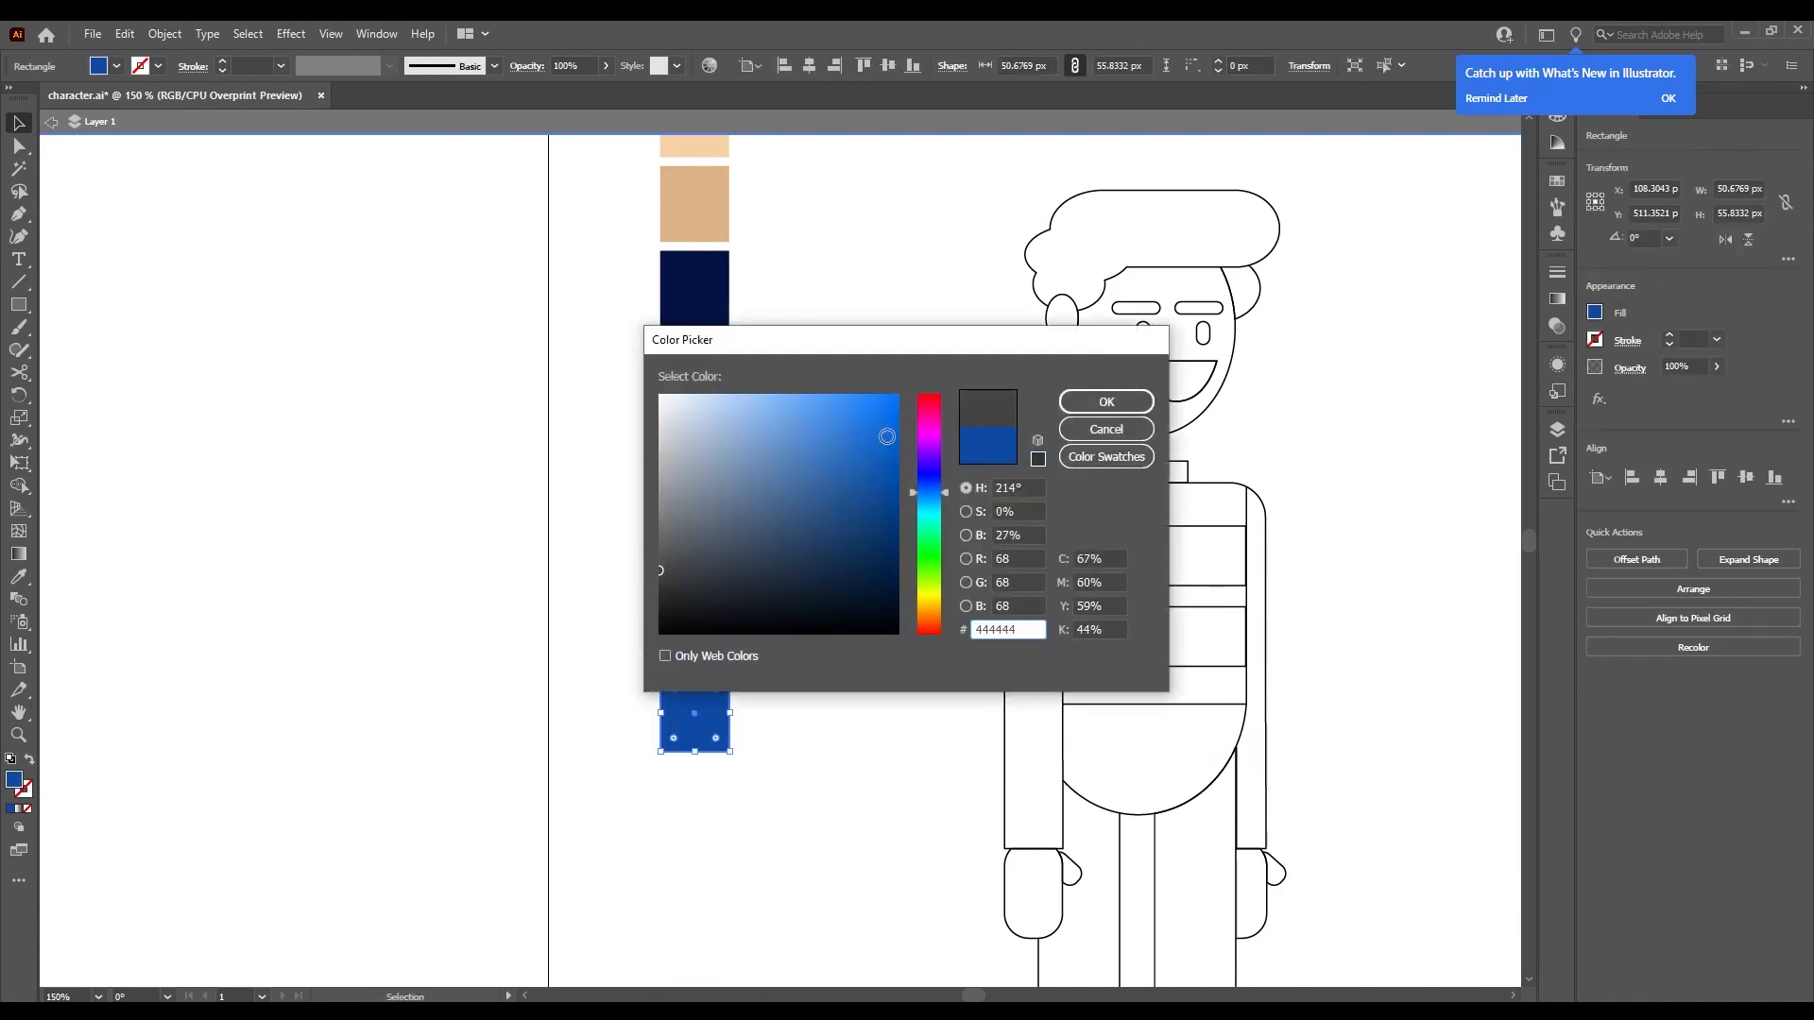
click(1133, 404)
click(884, 500)
Move the whole swatch column closer to the character and leave isolation mode.
scroll(855, 553, down, 3)
drag(770, 376, 893, 645)
scroll(893, 644, up, 2)
drag(714, 519, 834, 630)
click(1138, 542)
scroll(1022, 491, down, 2)
scroll(1036, 491, up, 1)
scroll(1109, 610, down, 1)
scroll(1109, 610, up, 1)
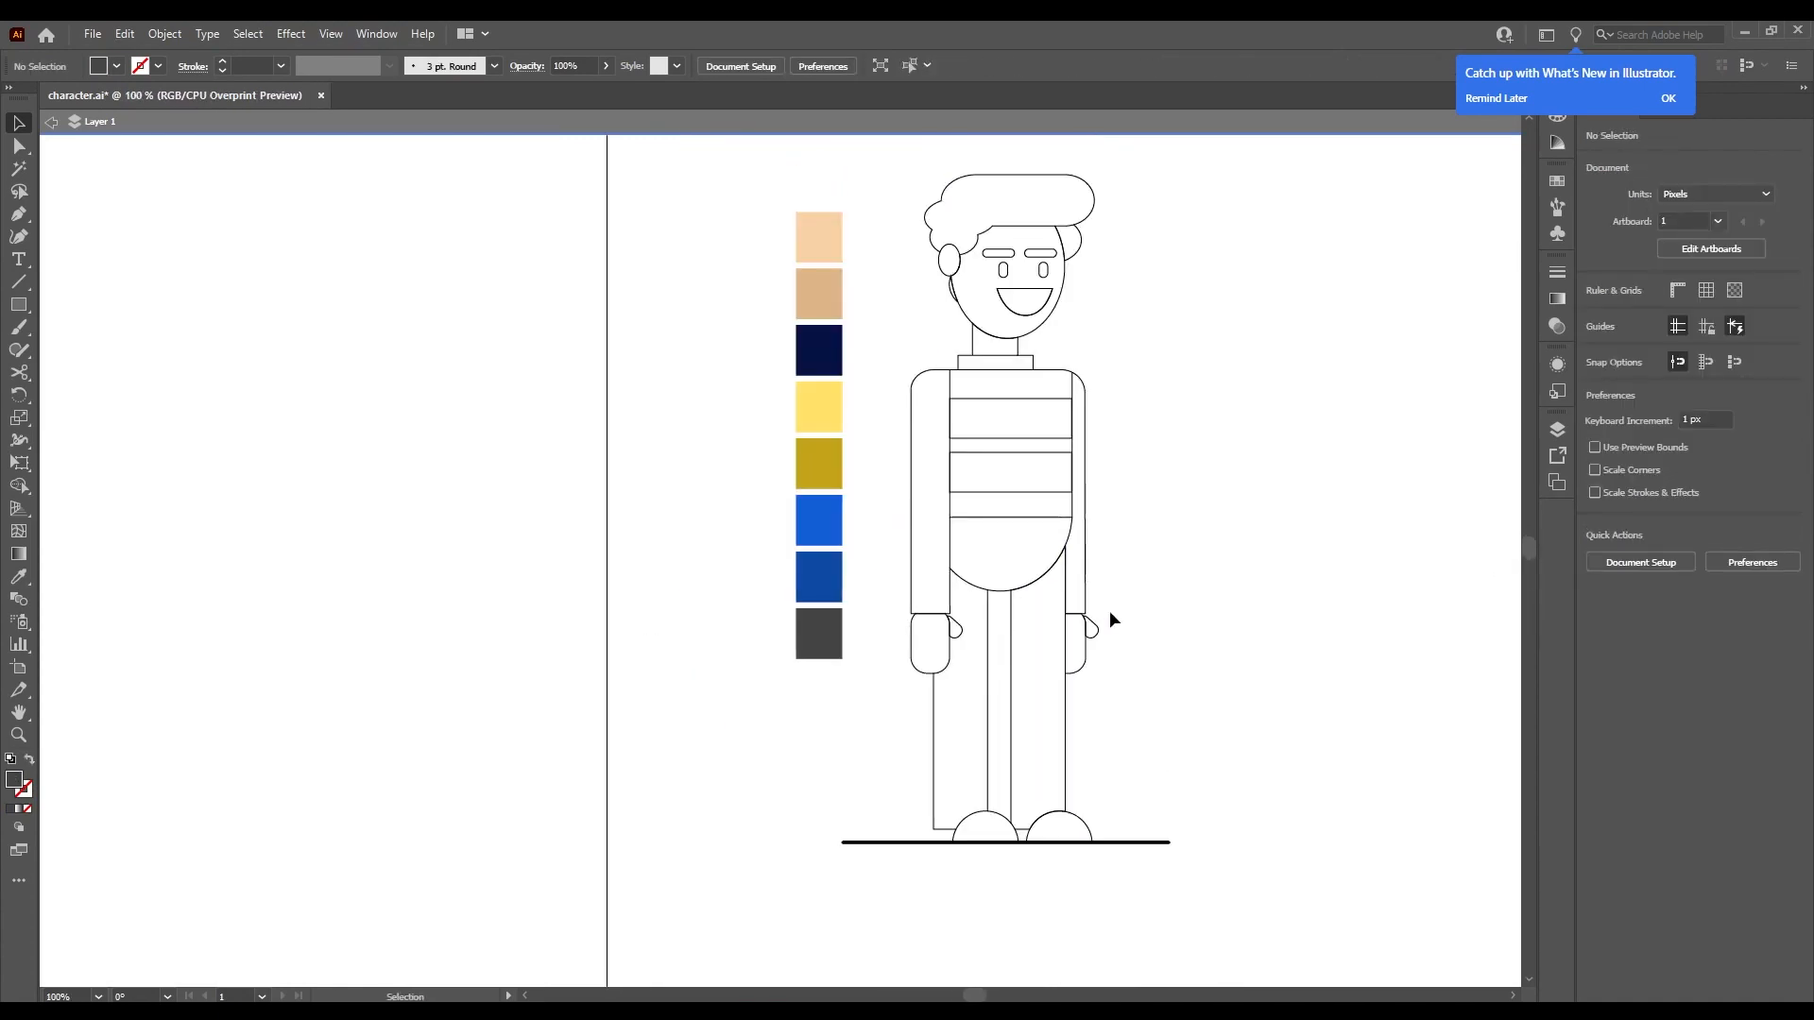
double_click(741, 361)
Expand the character's Live Paint group with Object, Fill and Stroke included, and deselect it.
click(165, 33)
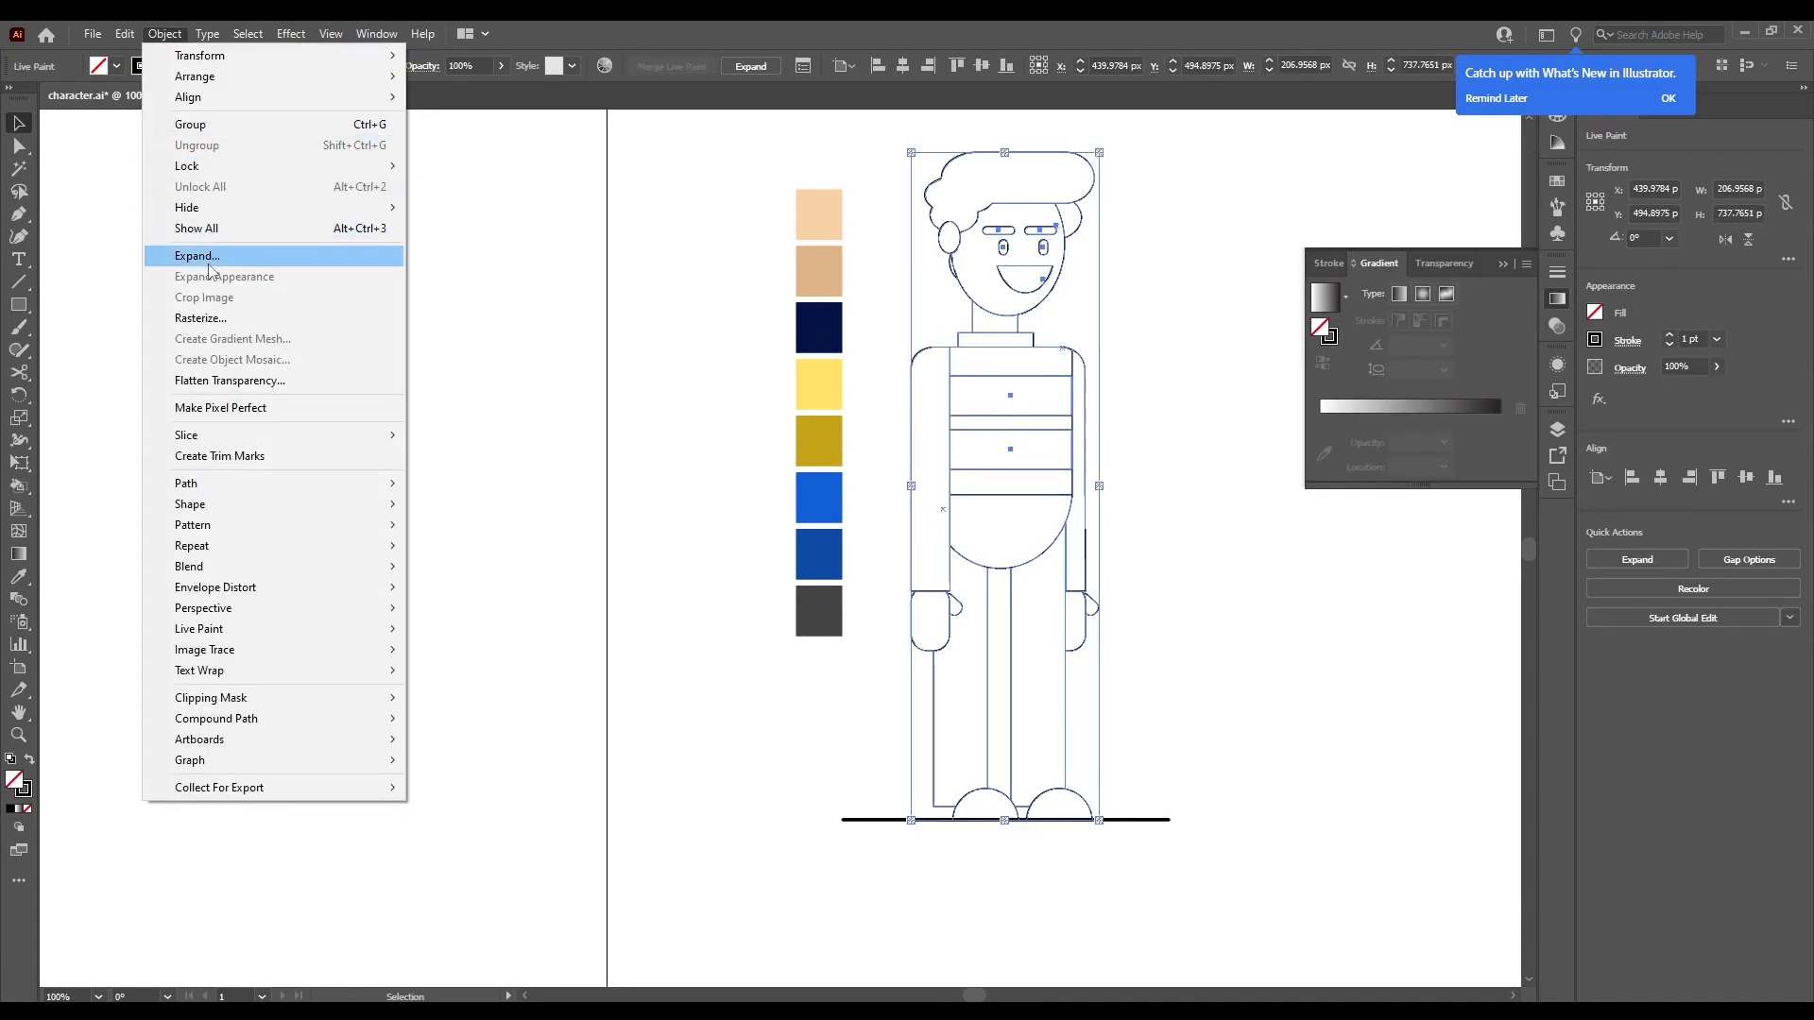
click(197, 256)
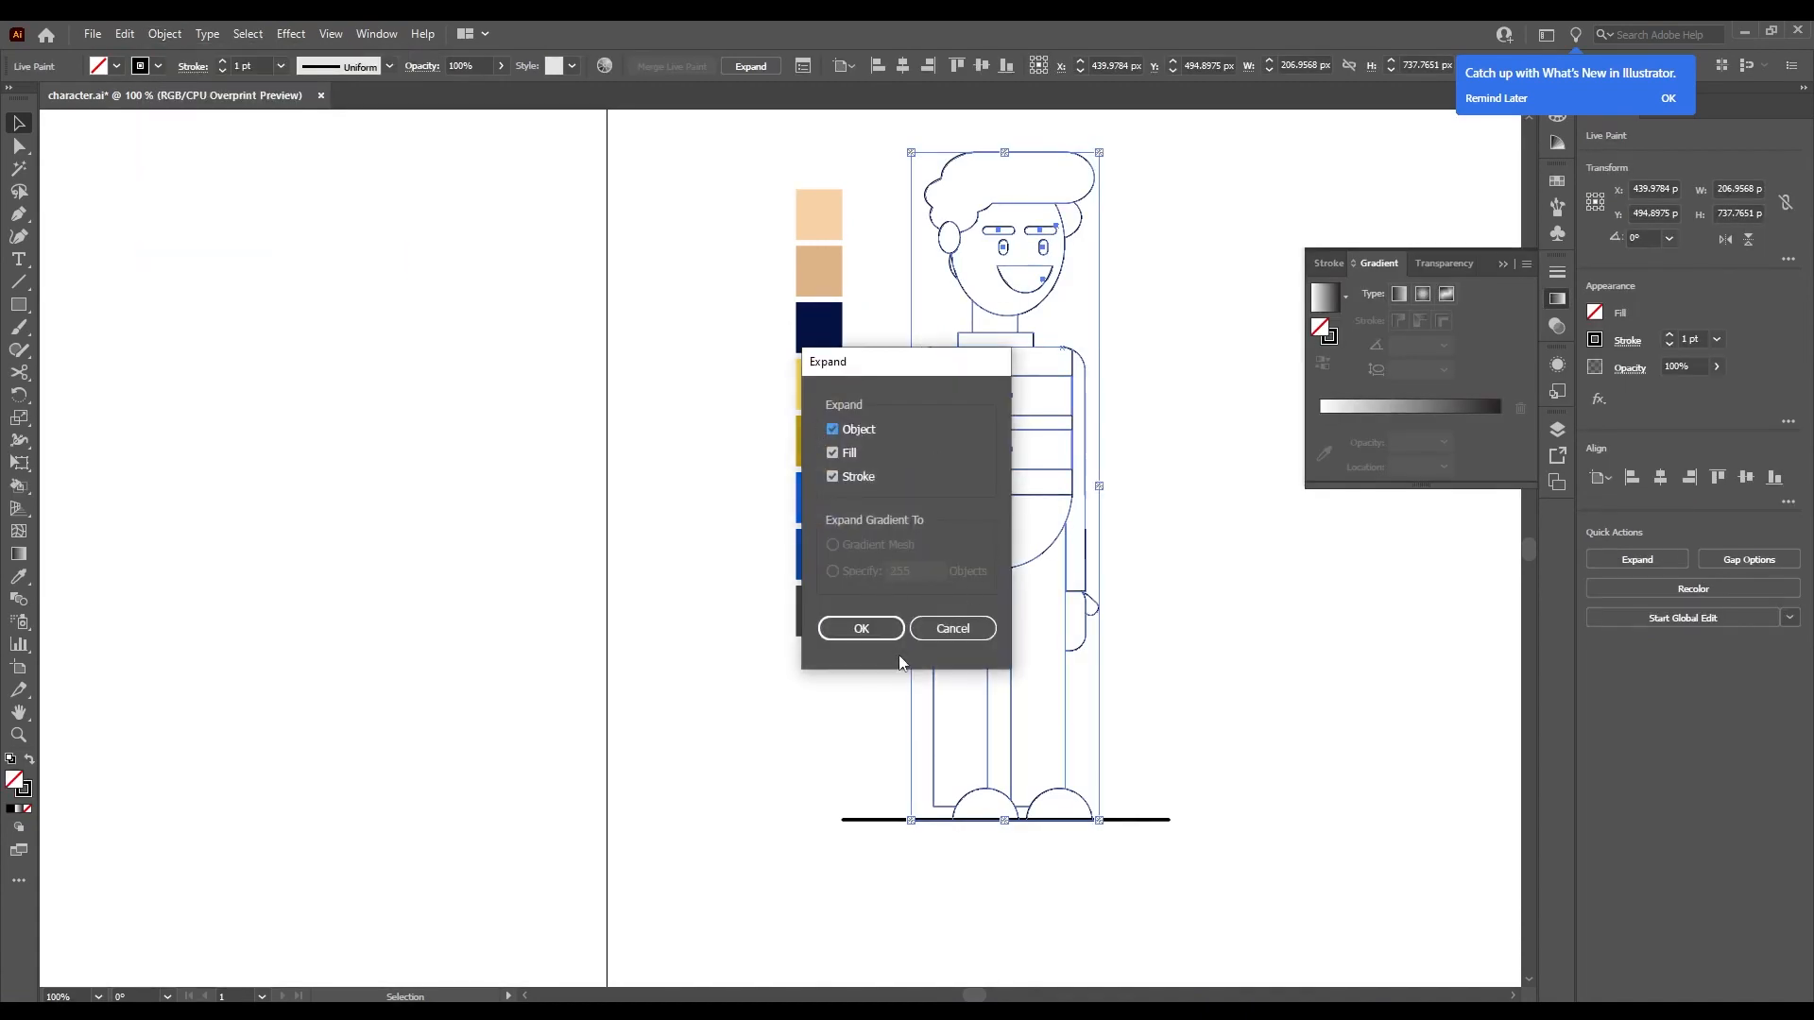
click(861, 628)
click(1228, 485)
Try to prepare the Live Paint Bucket with the peach swatch's color for painting the character's face.
scroll(966, 431, up, 1)
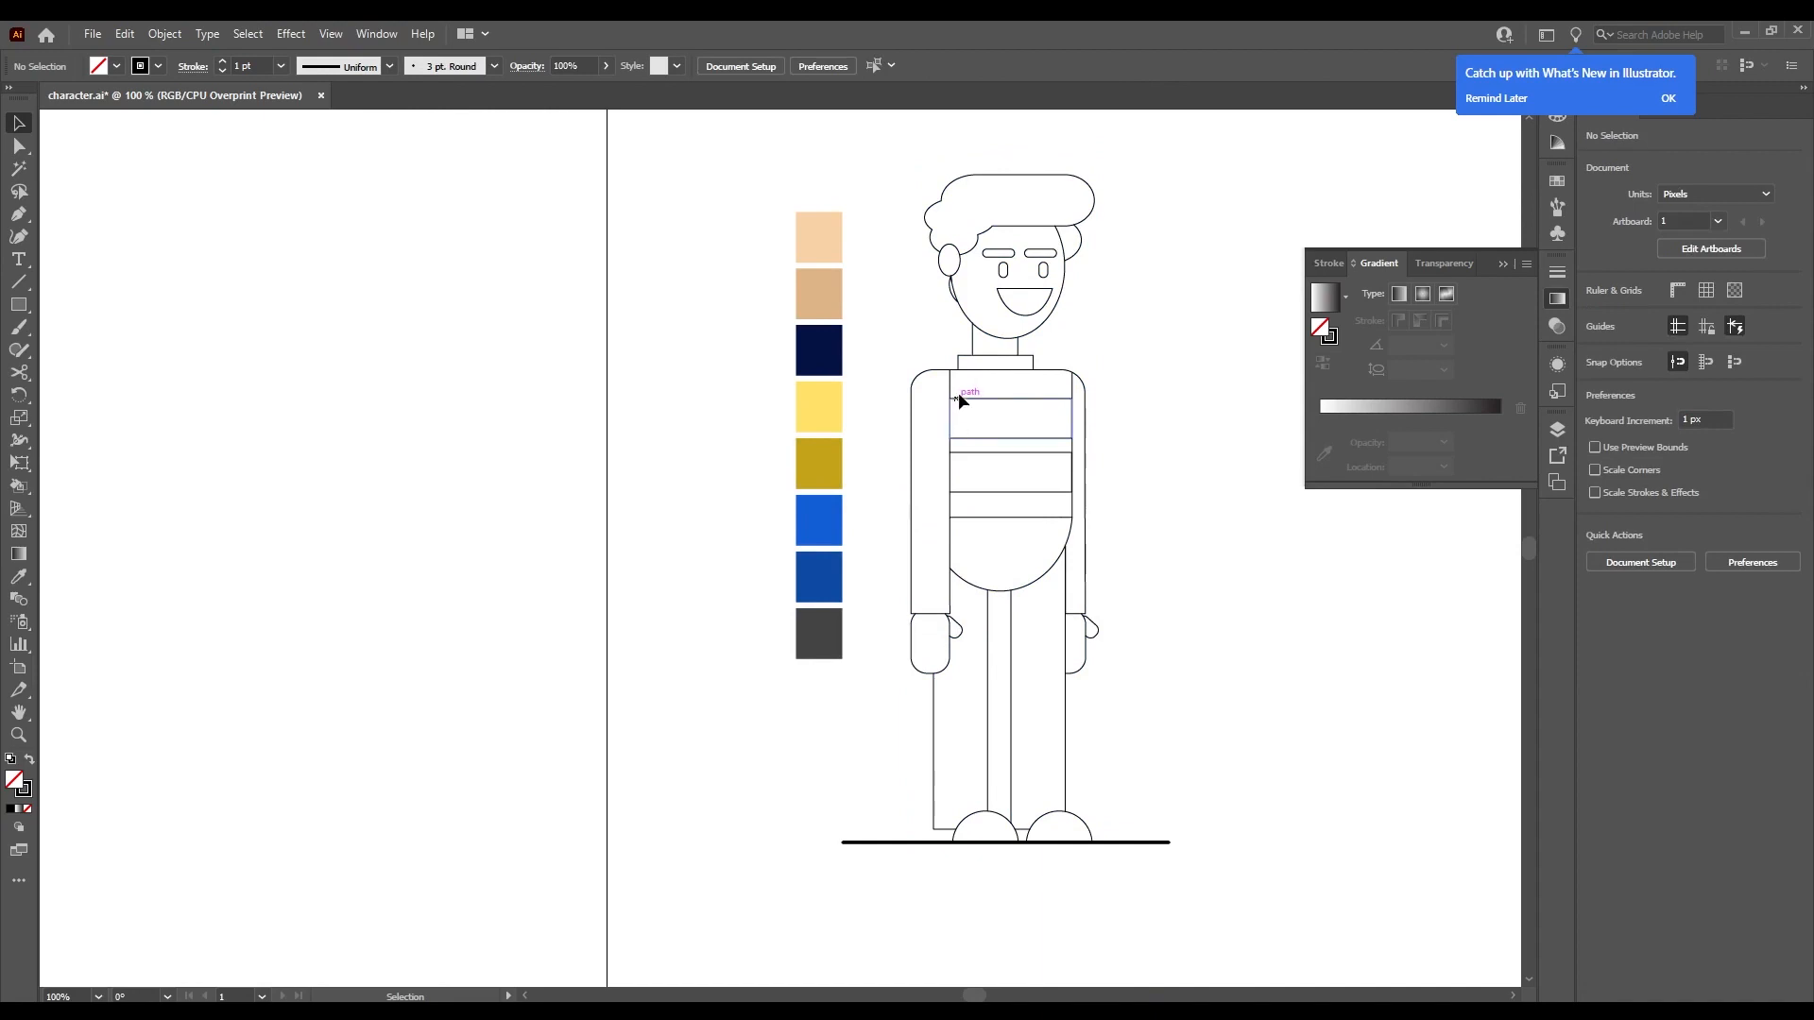
scroll(960, 400, up, 3)
key(a)
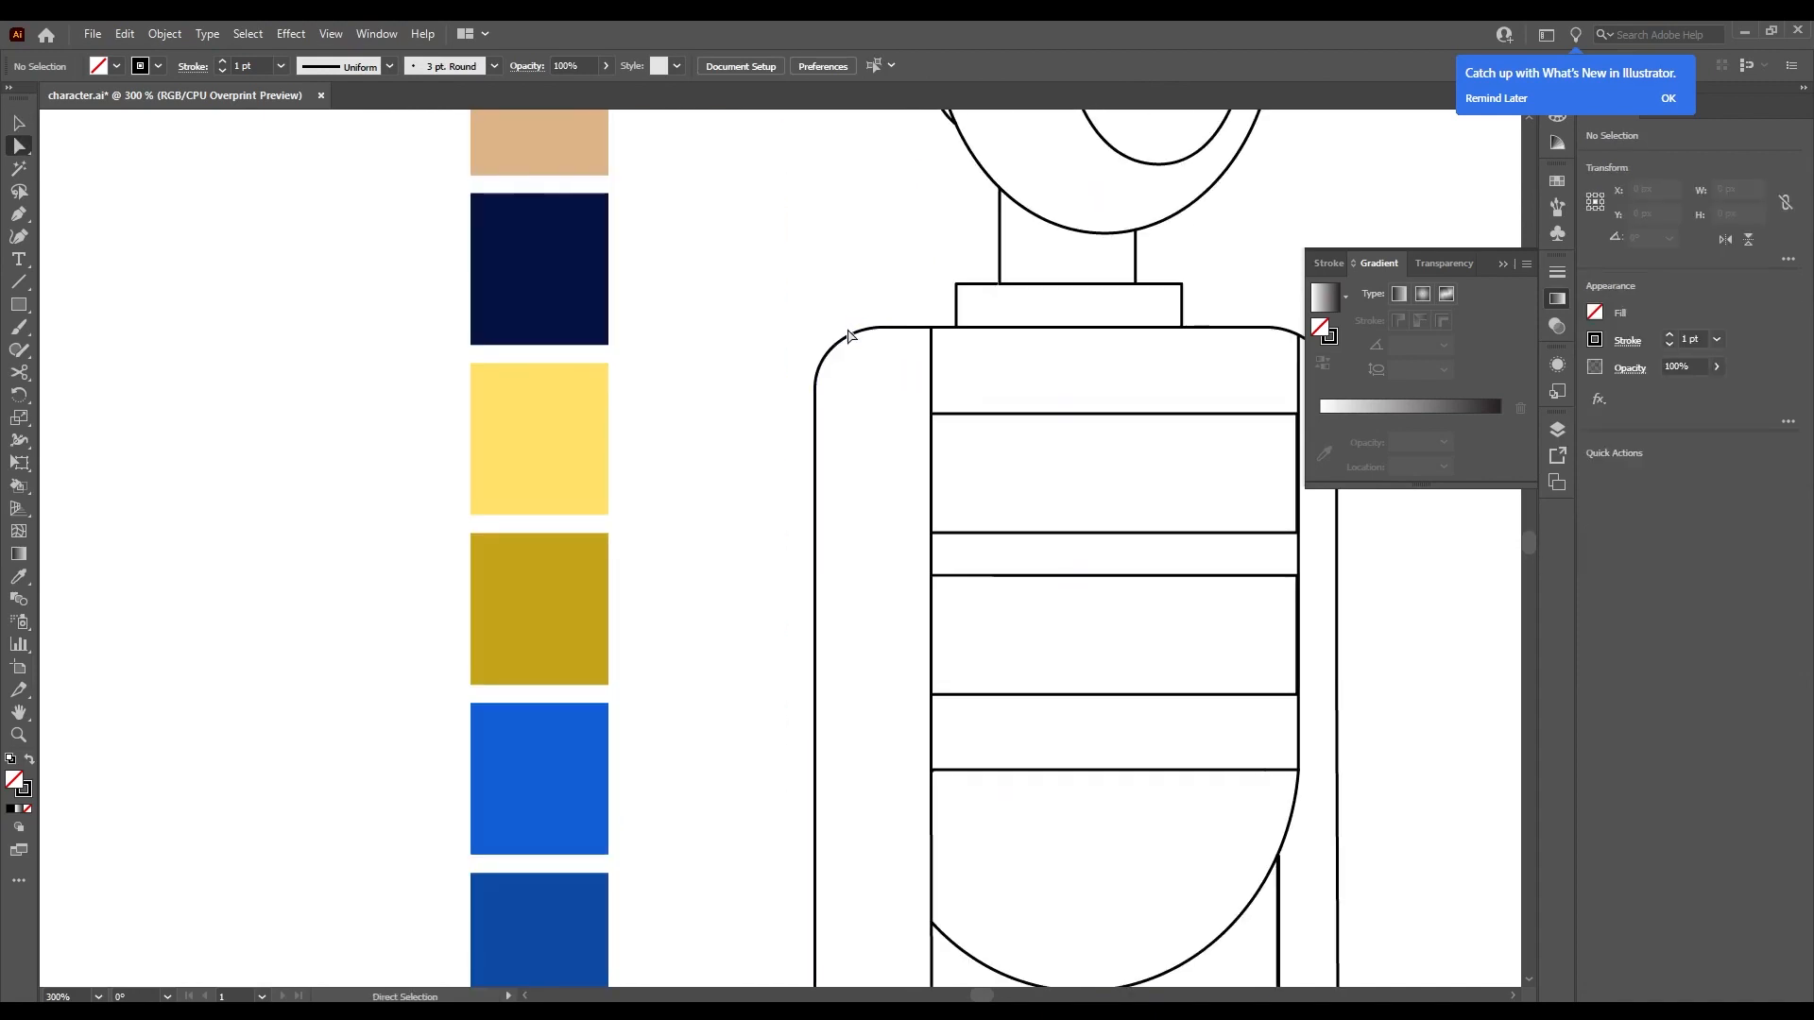
scroll(874, 284, down, 5)
scroll(1086, 396, up, 2)
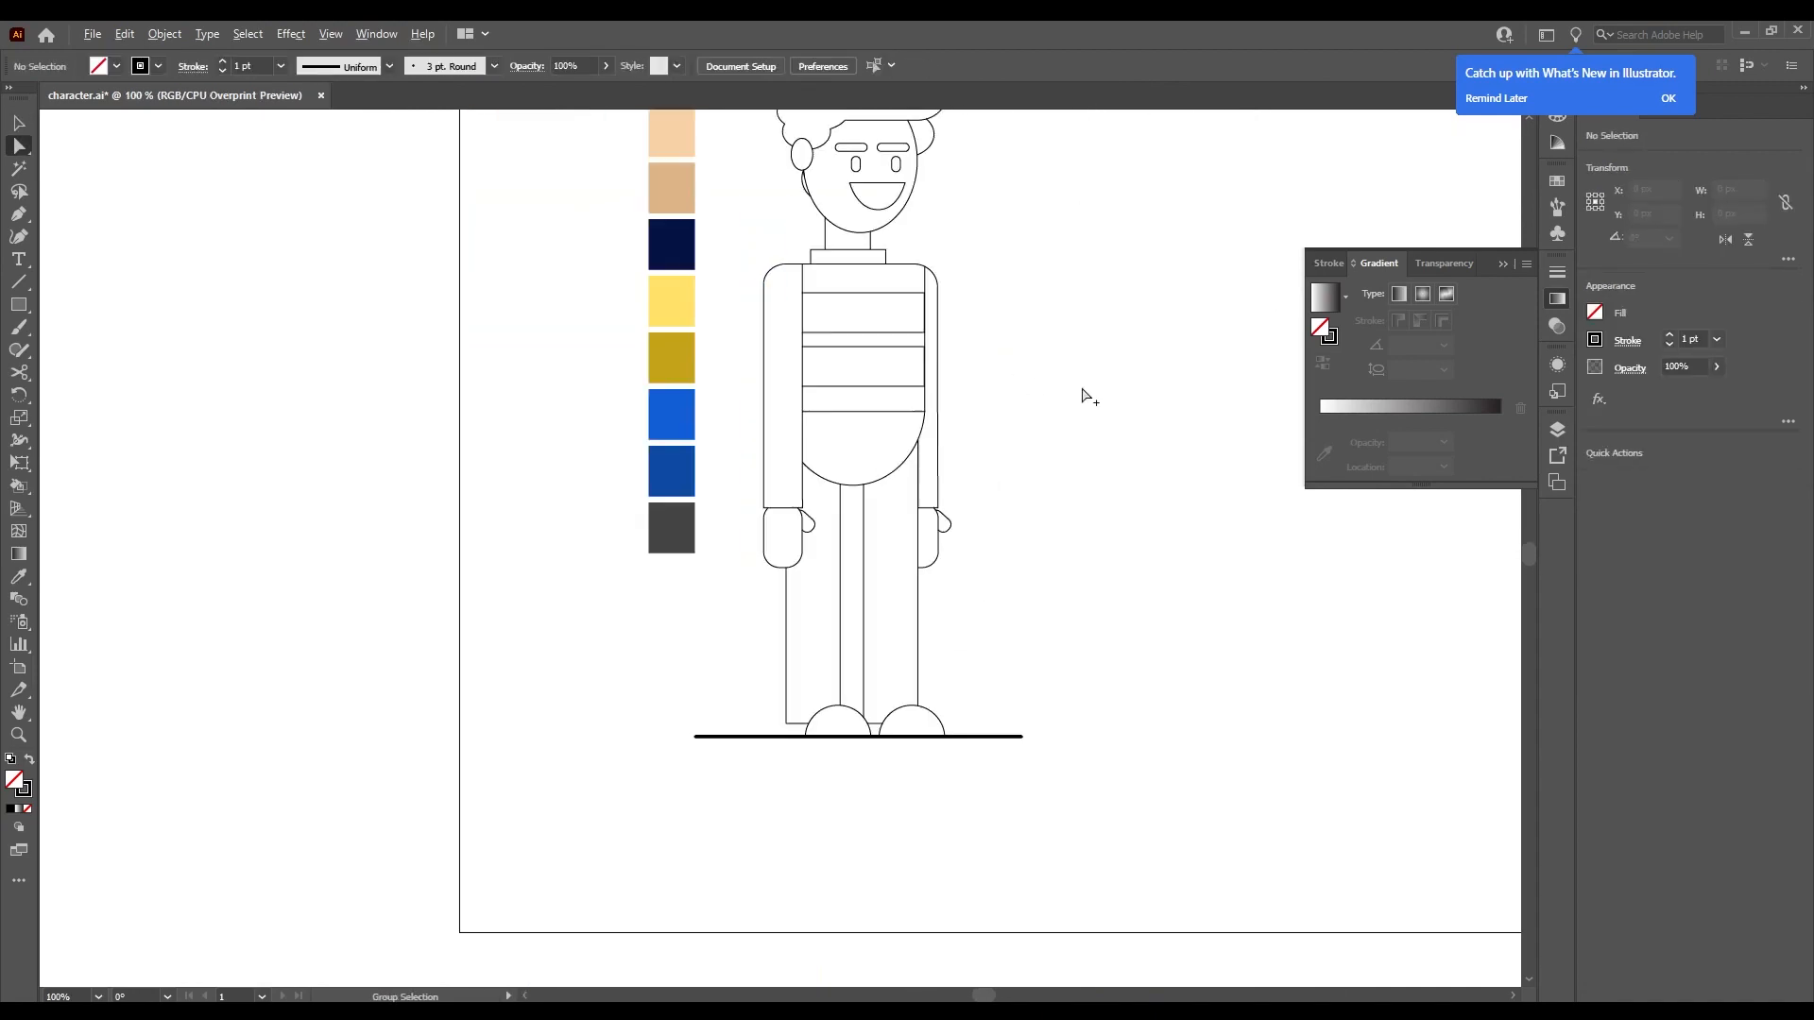
scroll(802, 303, up, 3)
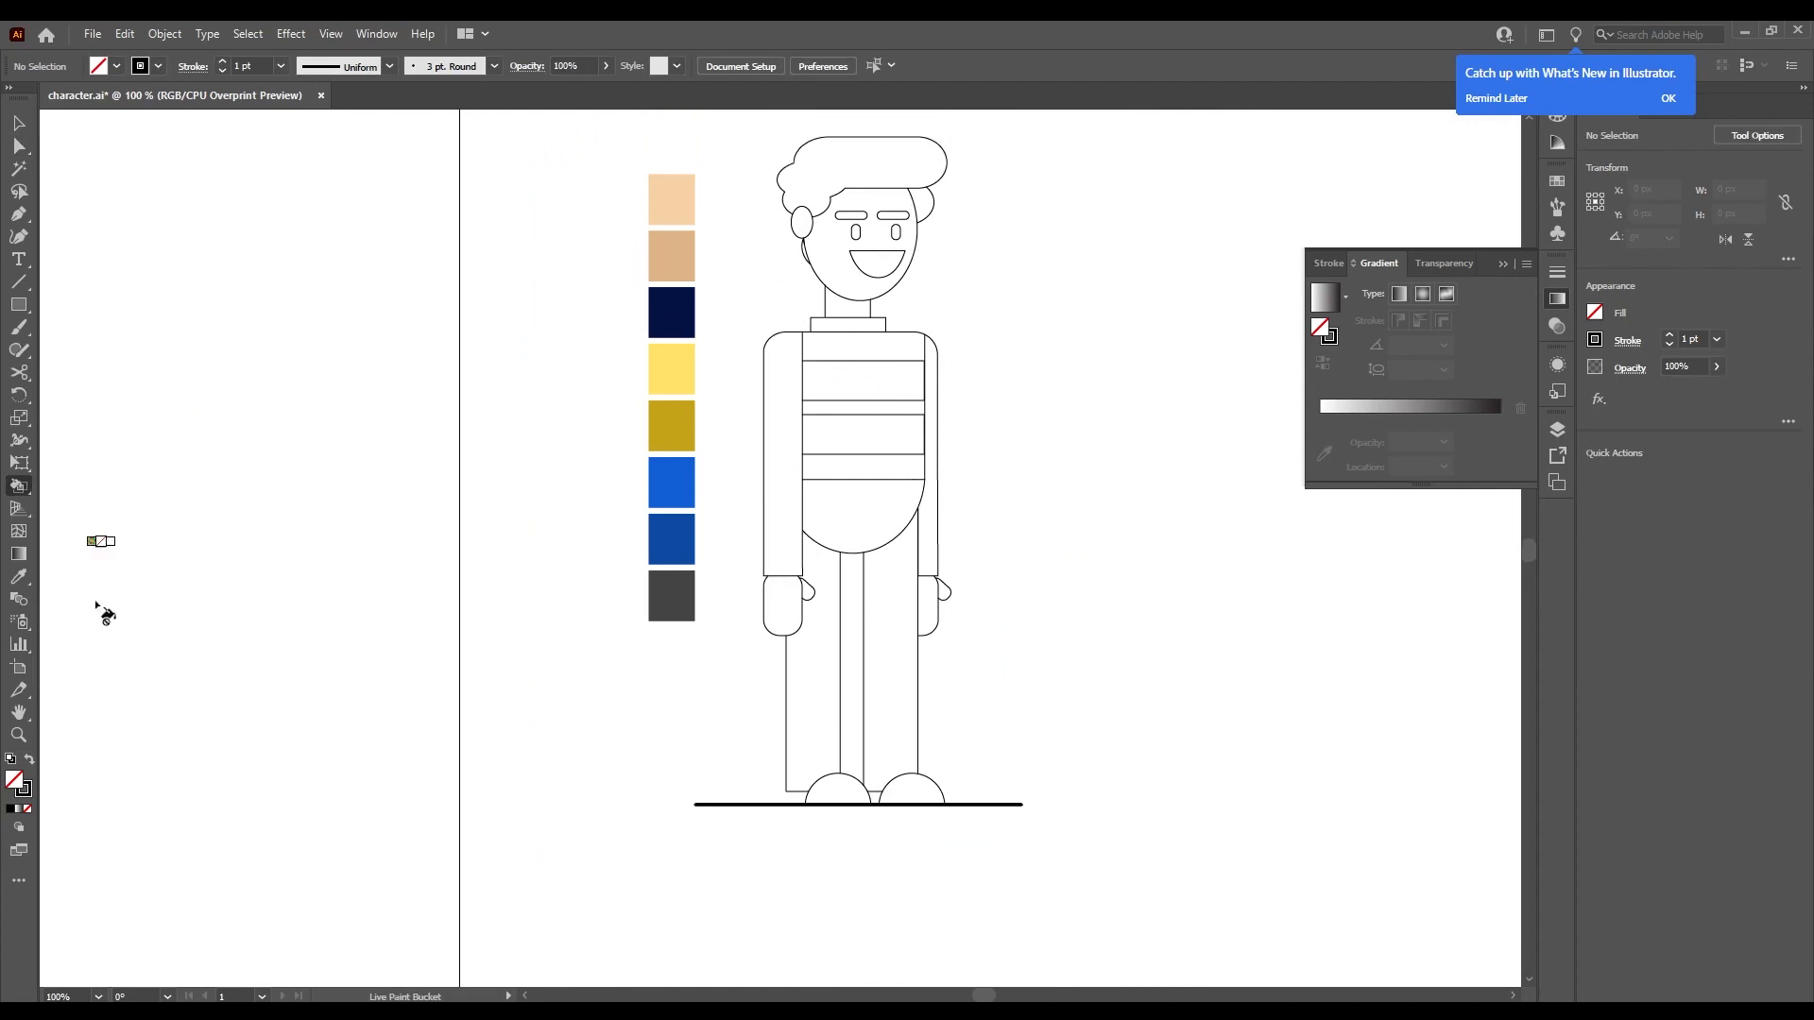
scroll(642, 514, up, 5)
scroll(797, 453, up, 1)
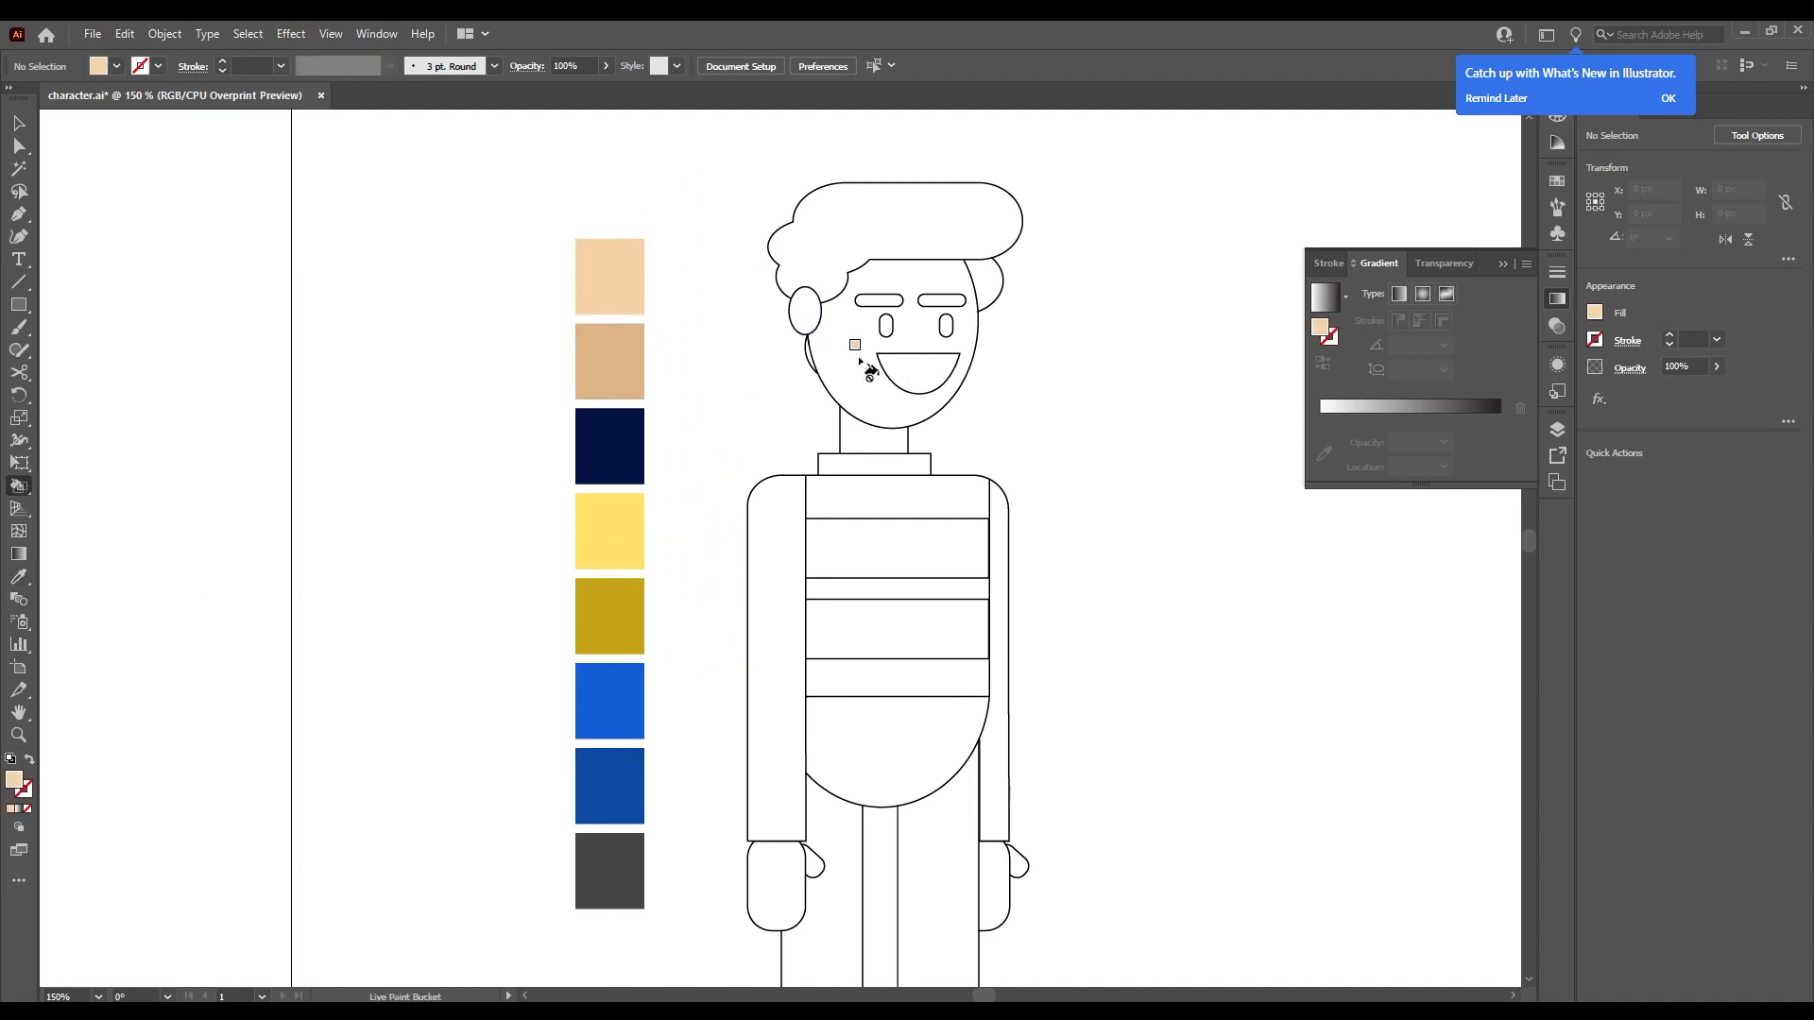
scroll(868, 368, up, 1)
Select the whole character and convert it into a Live Paint group.
key(v)
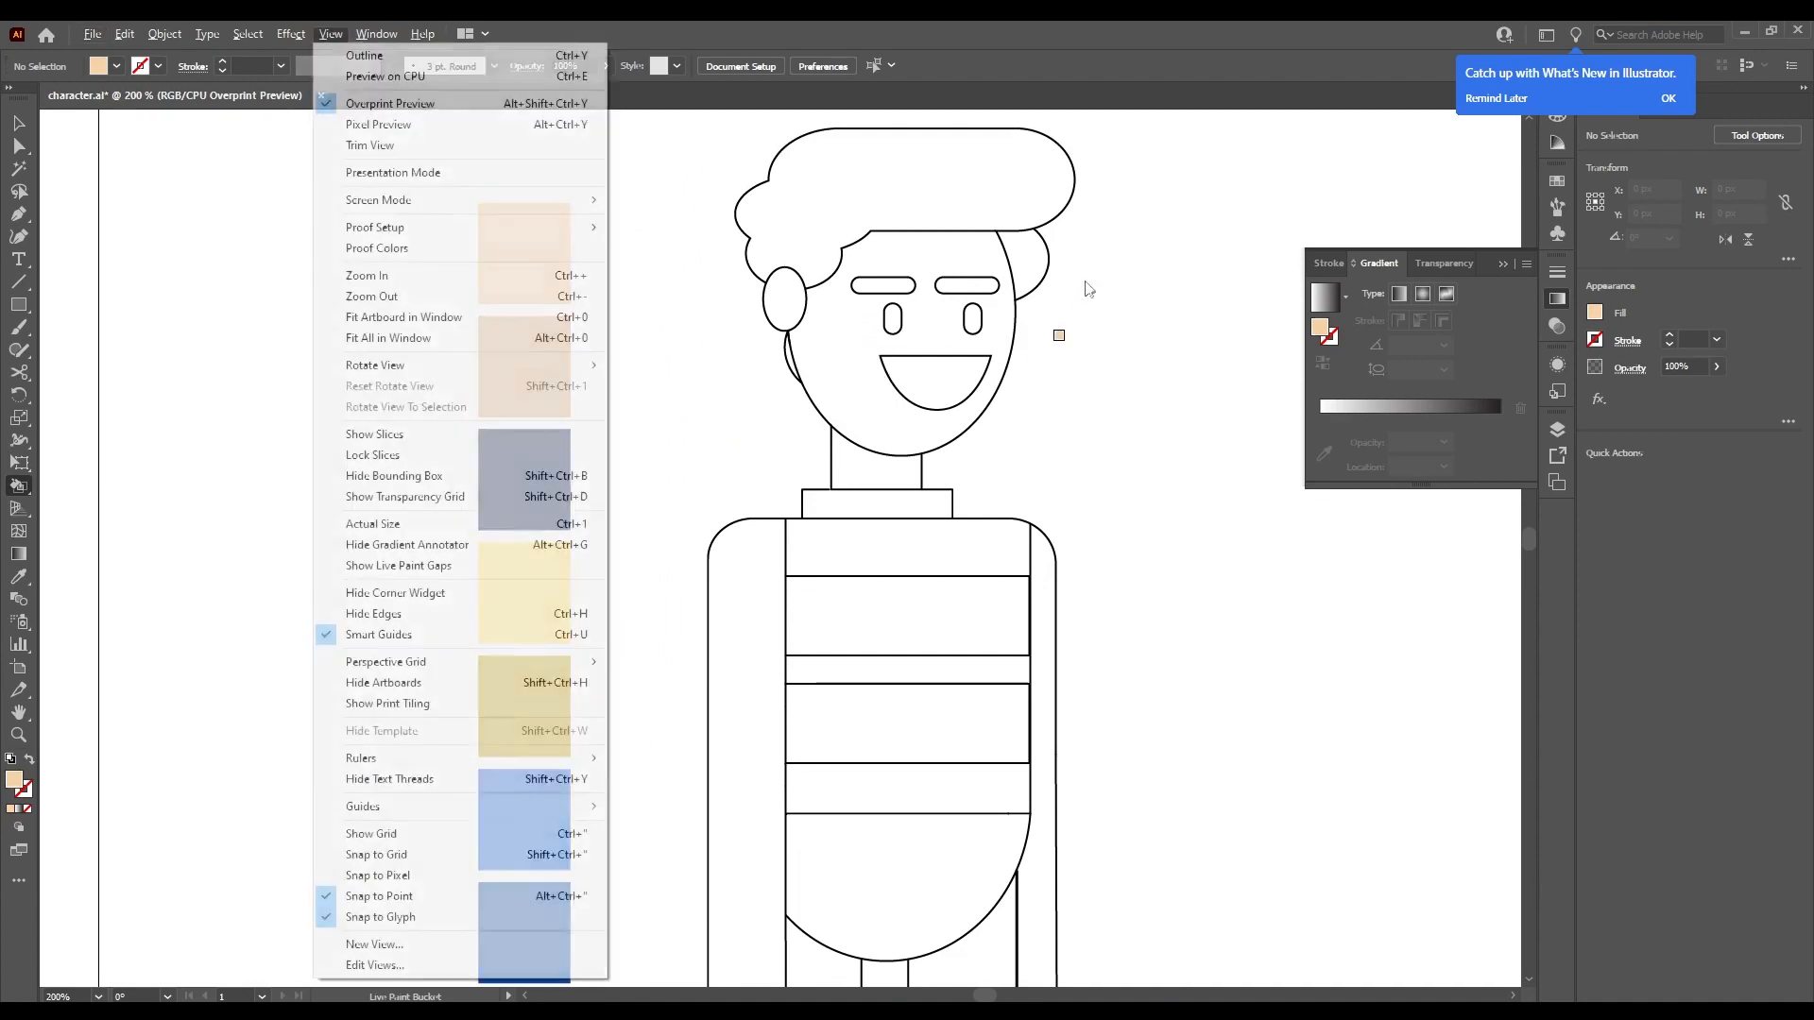
key(Escape)
key(v)
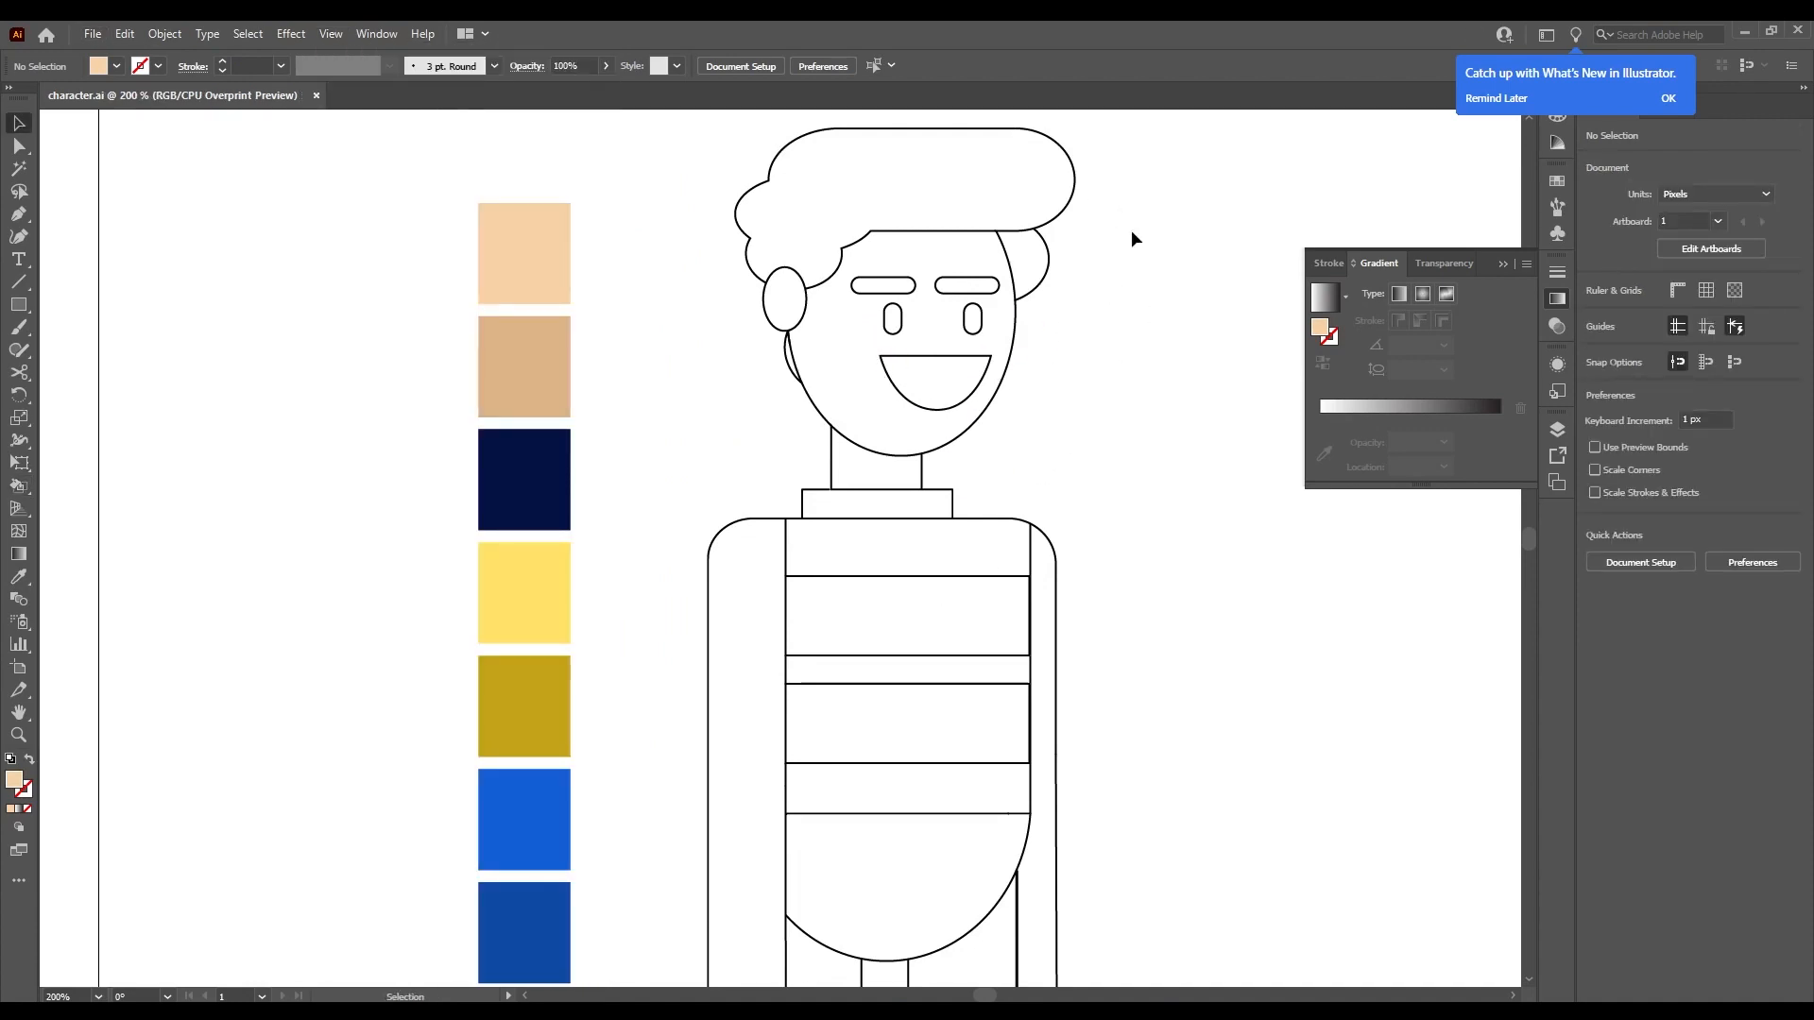
drag(1131, 239, 818, 676)
key(k)
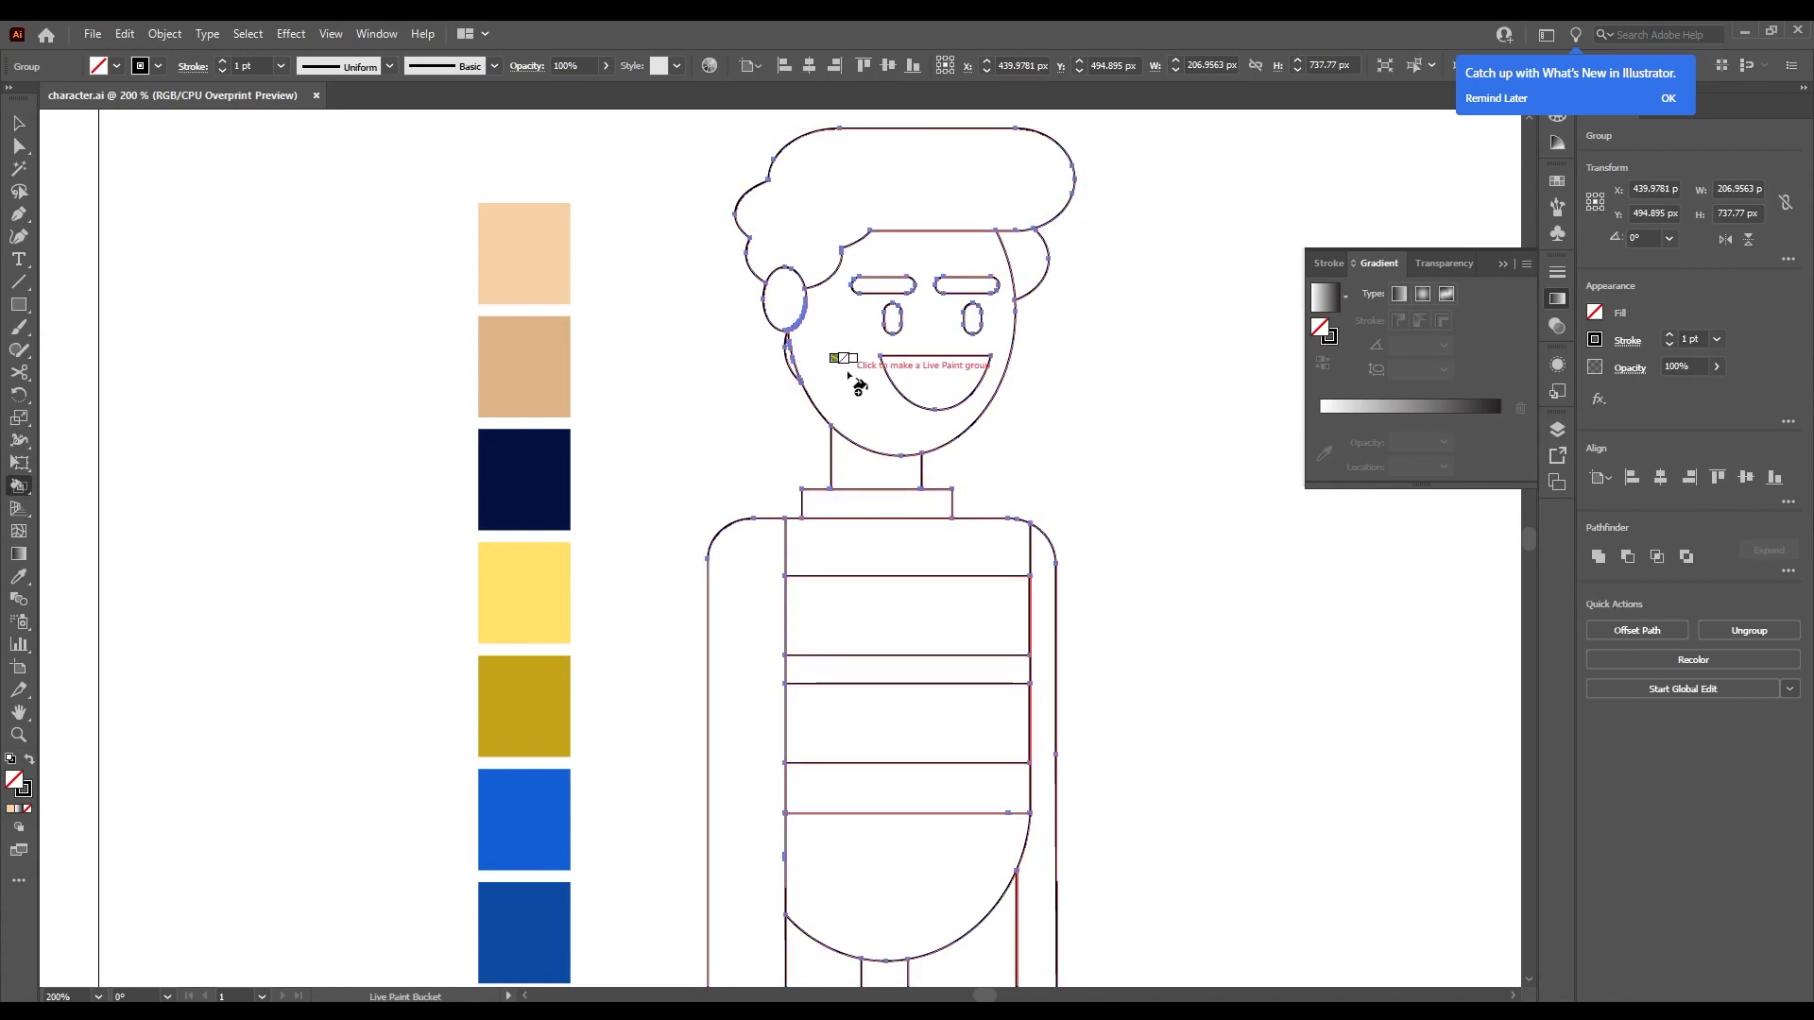
click(857, 386)
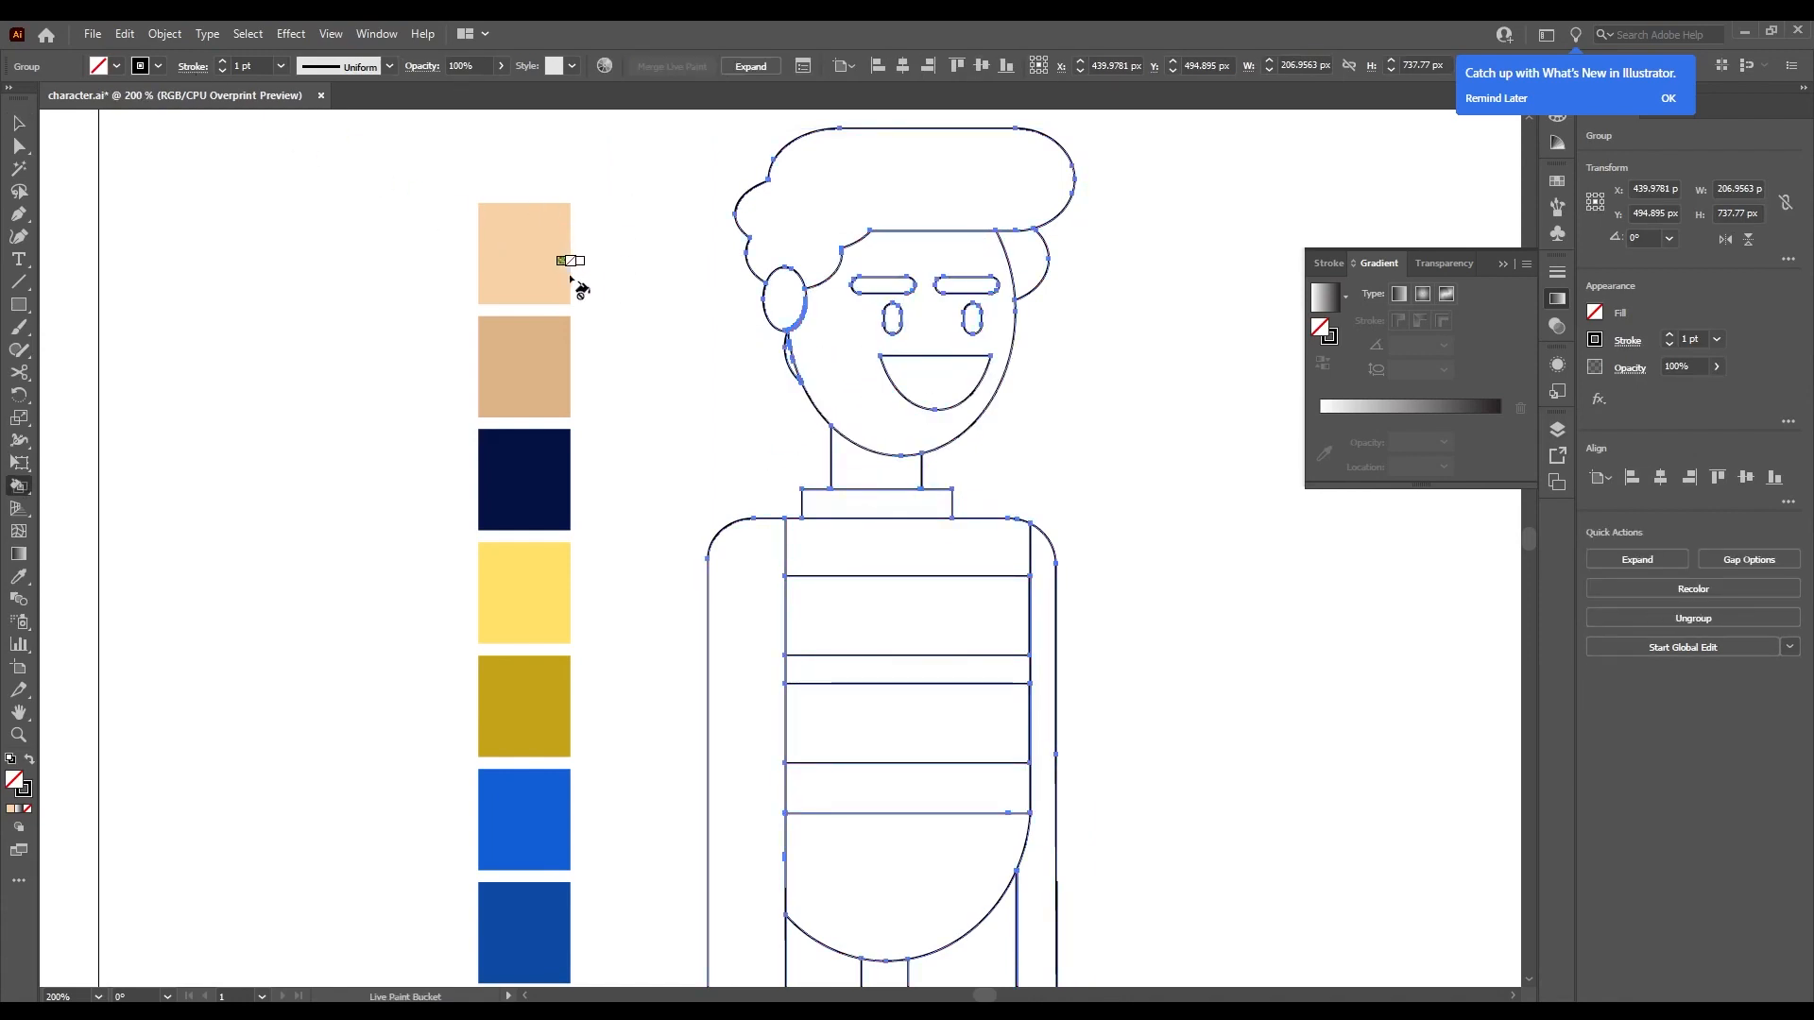
Try sampling the peach swatch while the character is selected, and undo it.
click(524, 253)
key(ctrl+z)
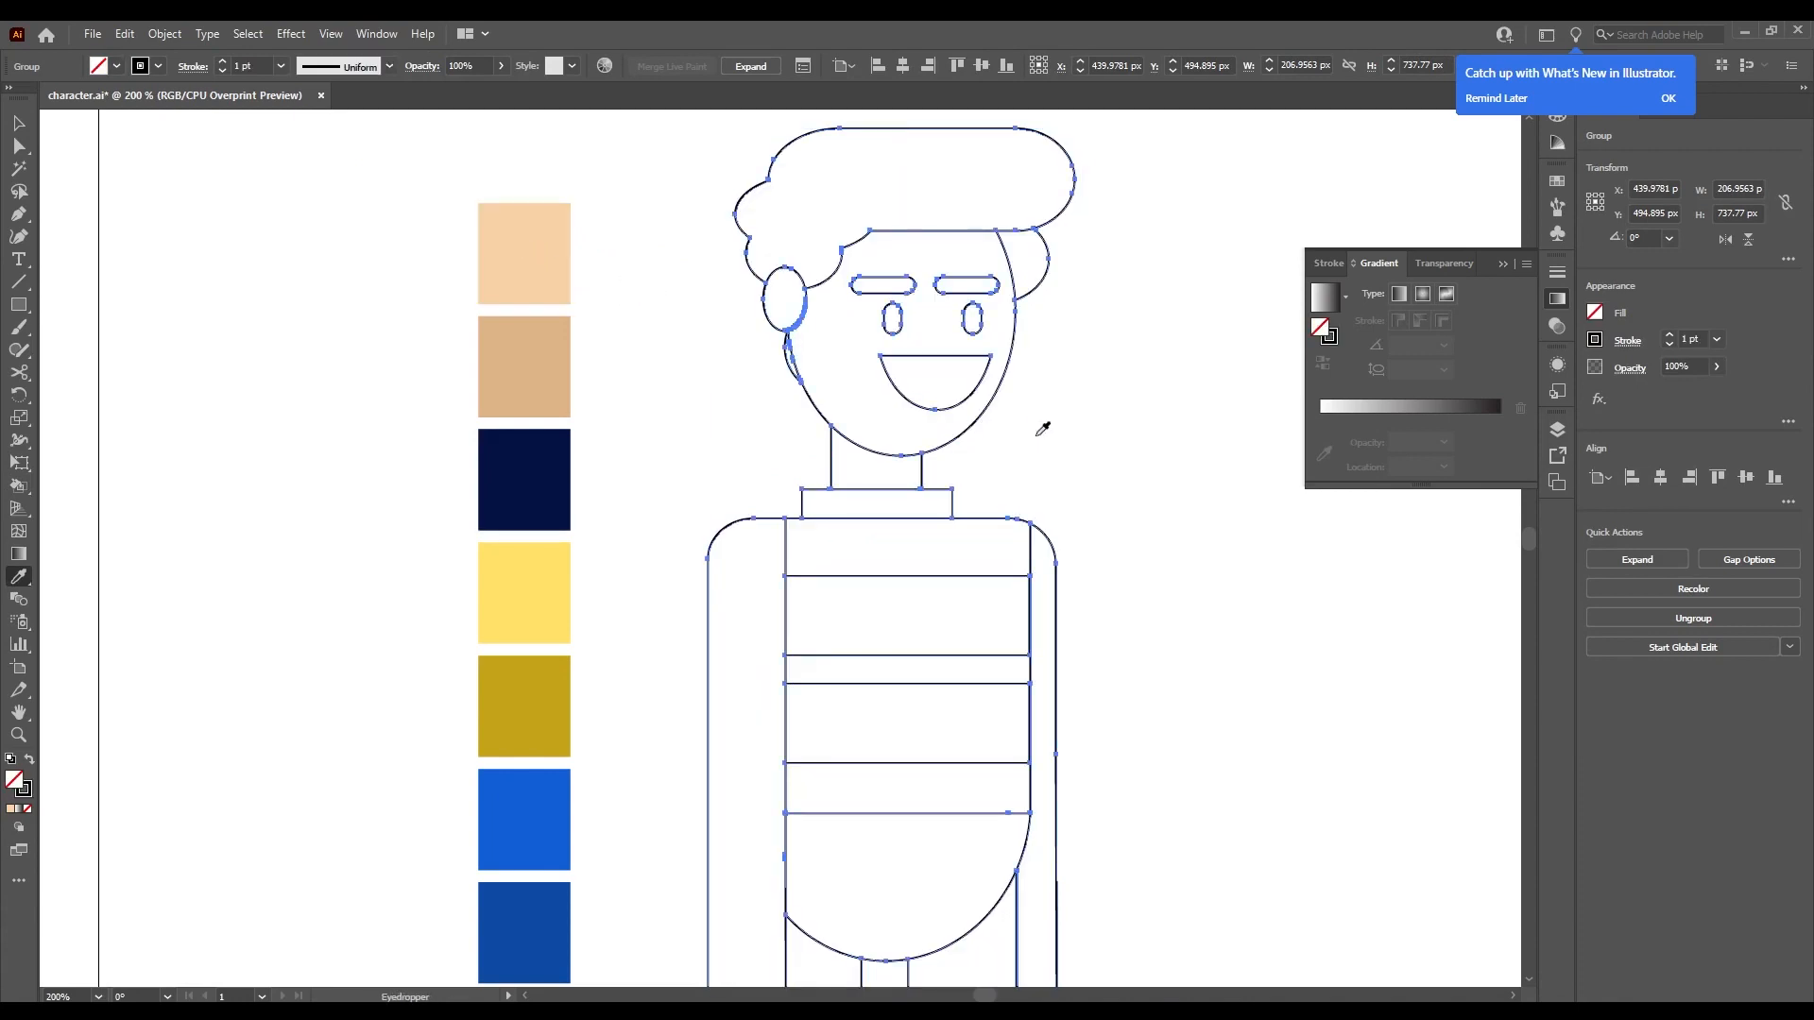
Examine the contents of Layer 1 and its character group, toggling the group's visibility to identify it.
click(1558, 428)
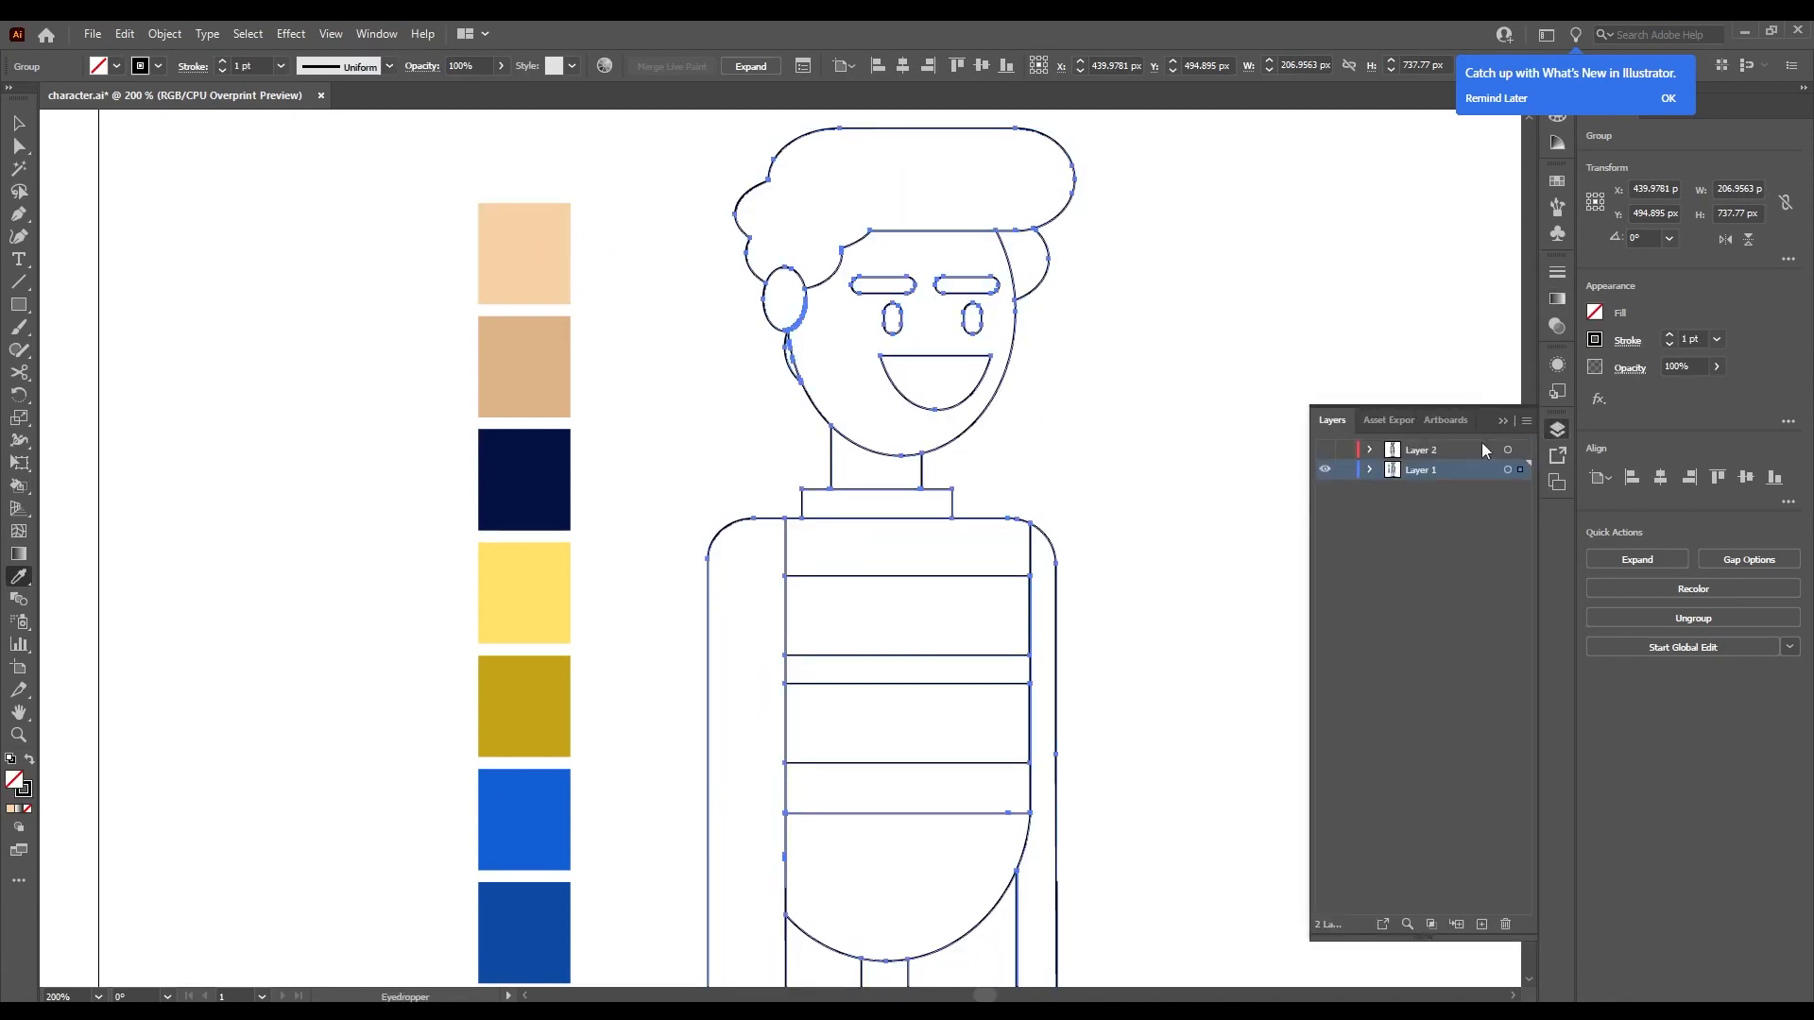
click(1370, 471)
click(1391, 649)
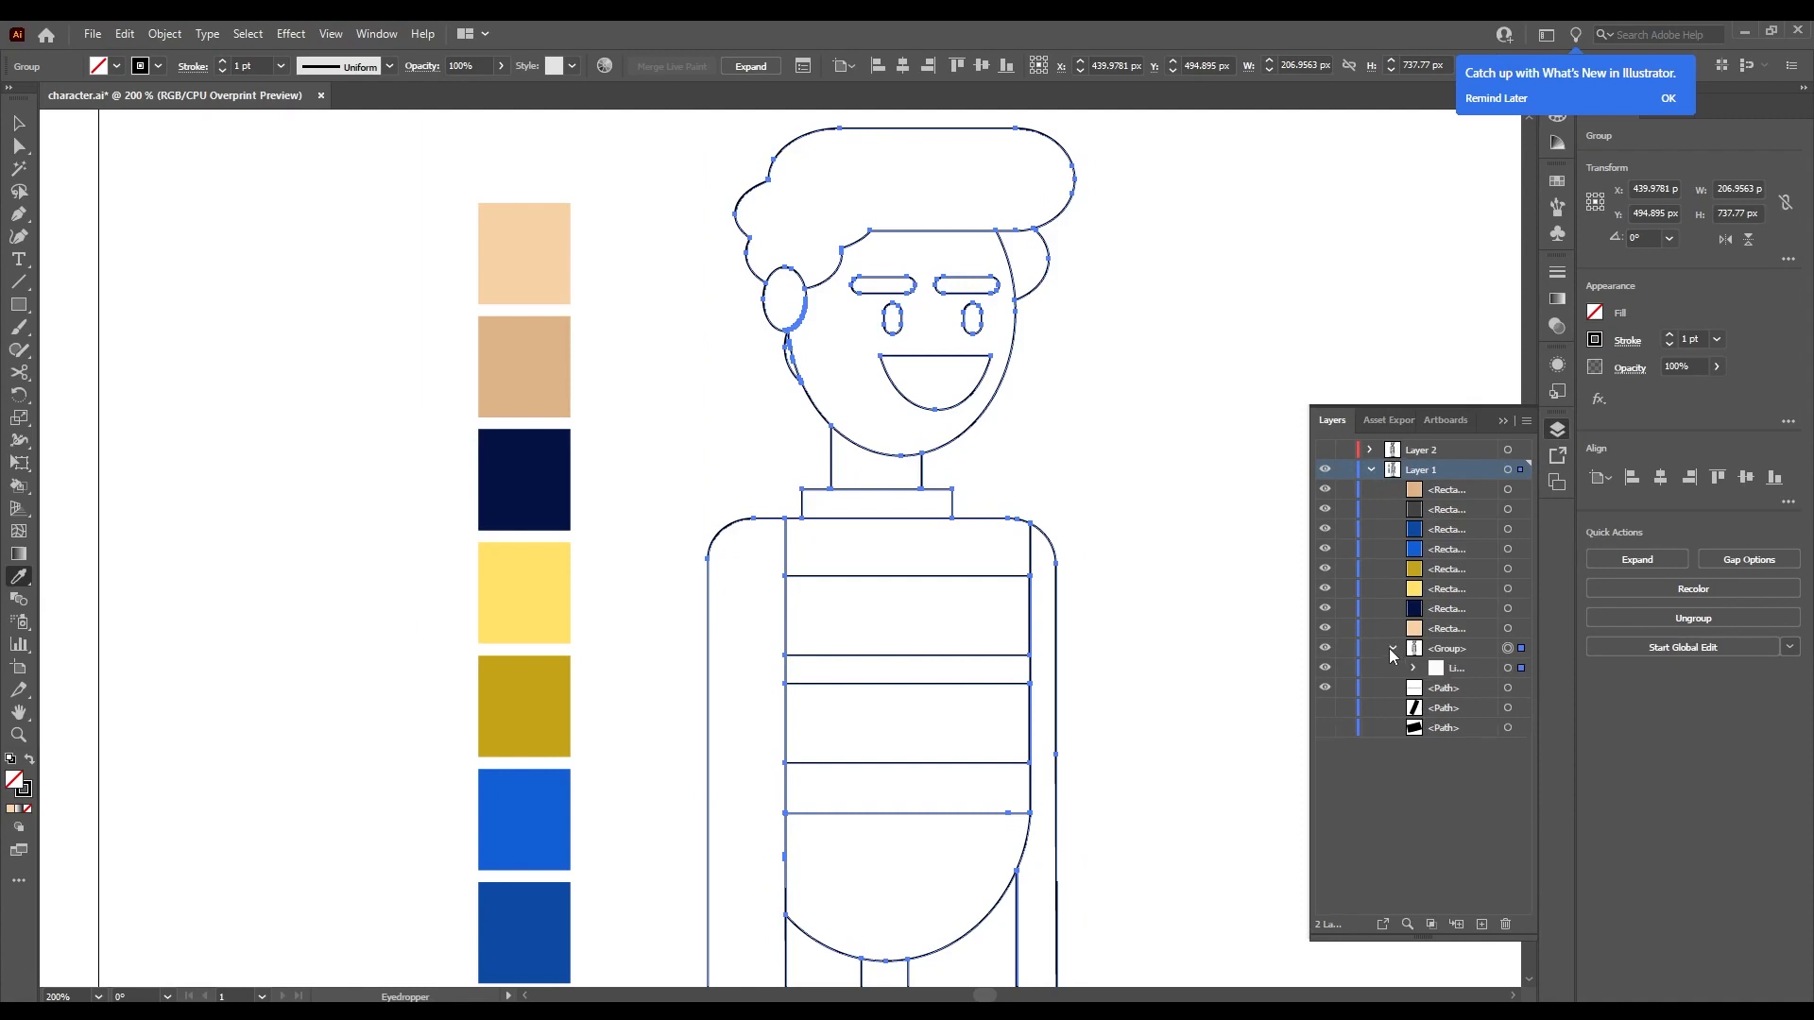
click(1324, 648)
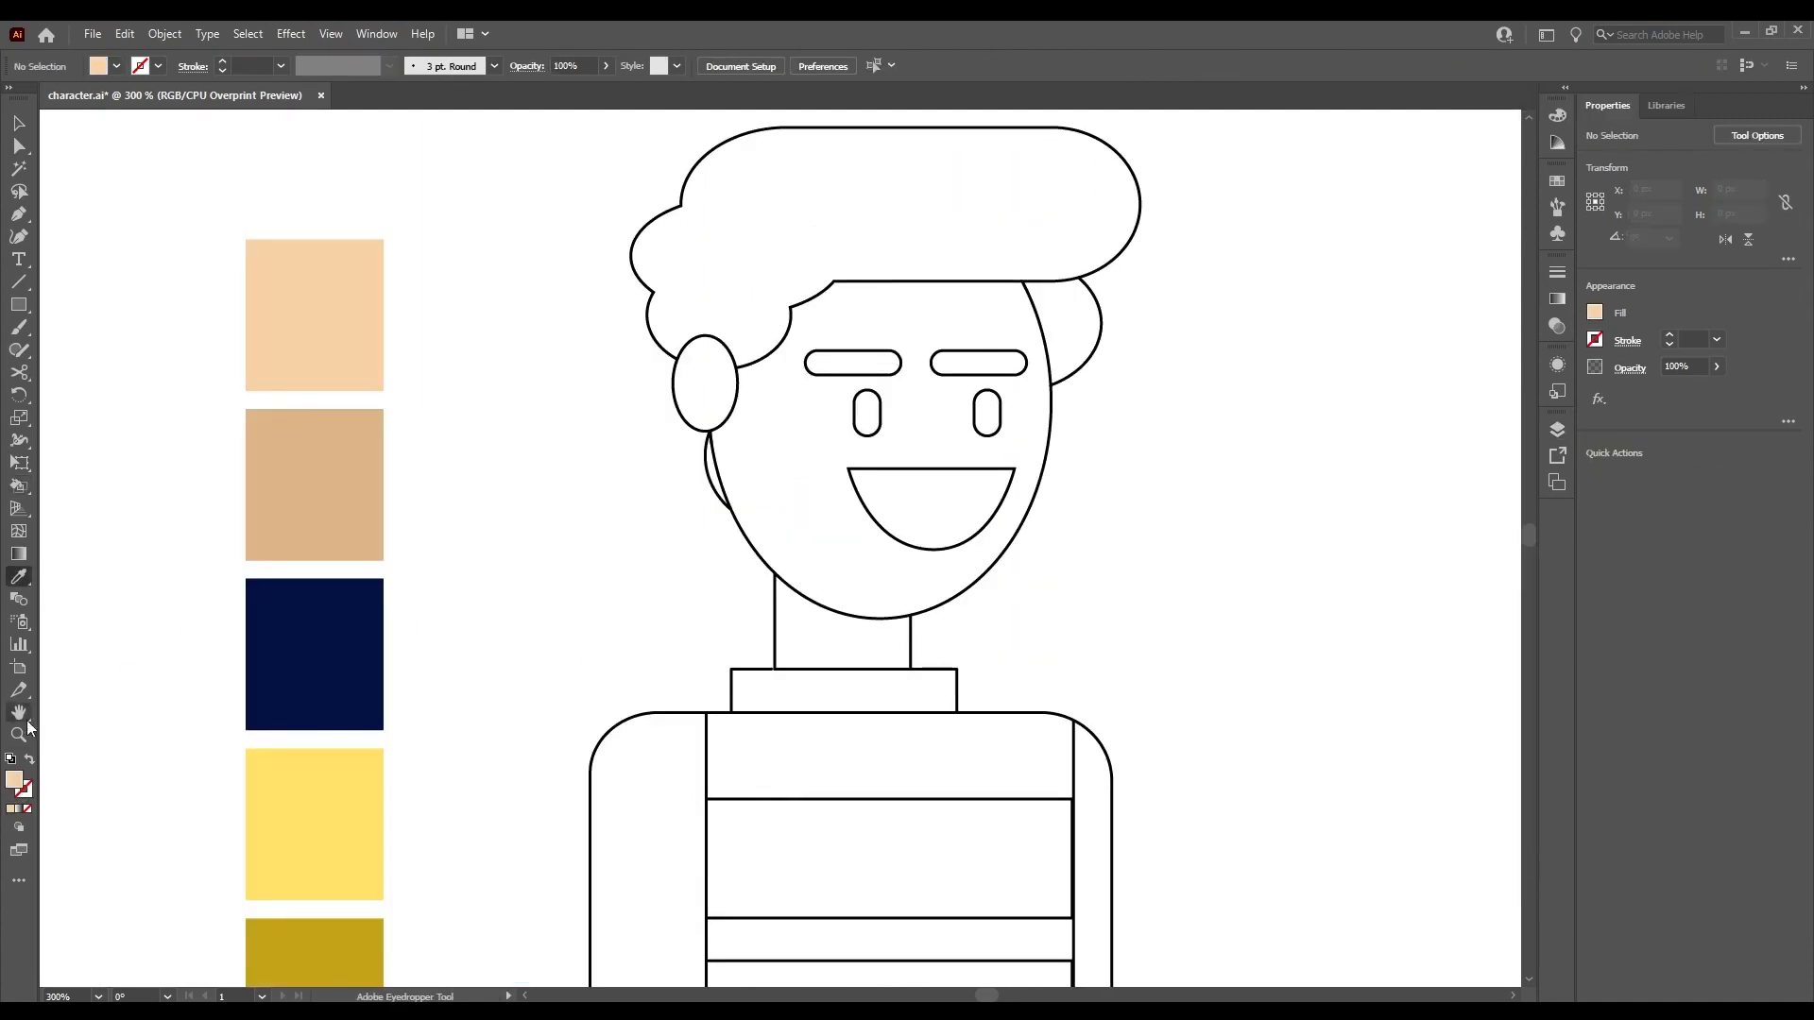
Paint the face with the peach swatch's color and the neck with the tan swatch's color using the Live Paint Bucket.
key(k)
click(838, 342)
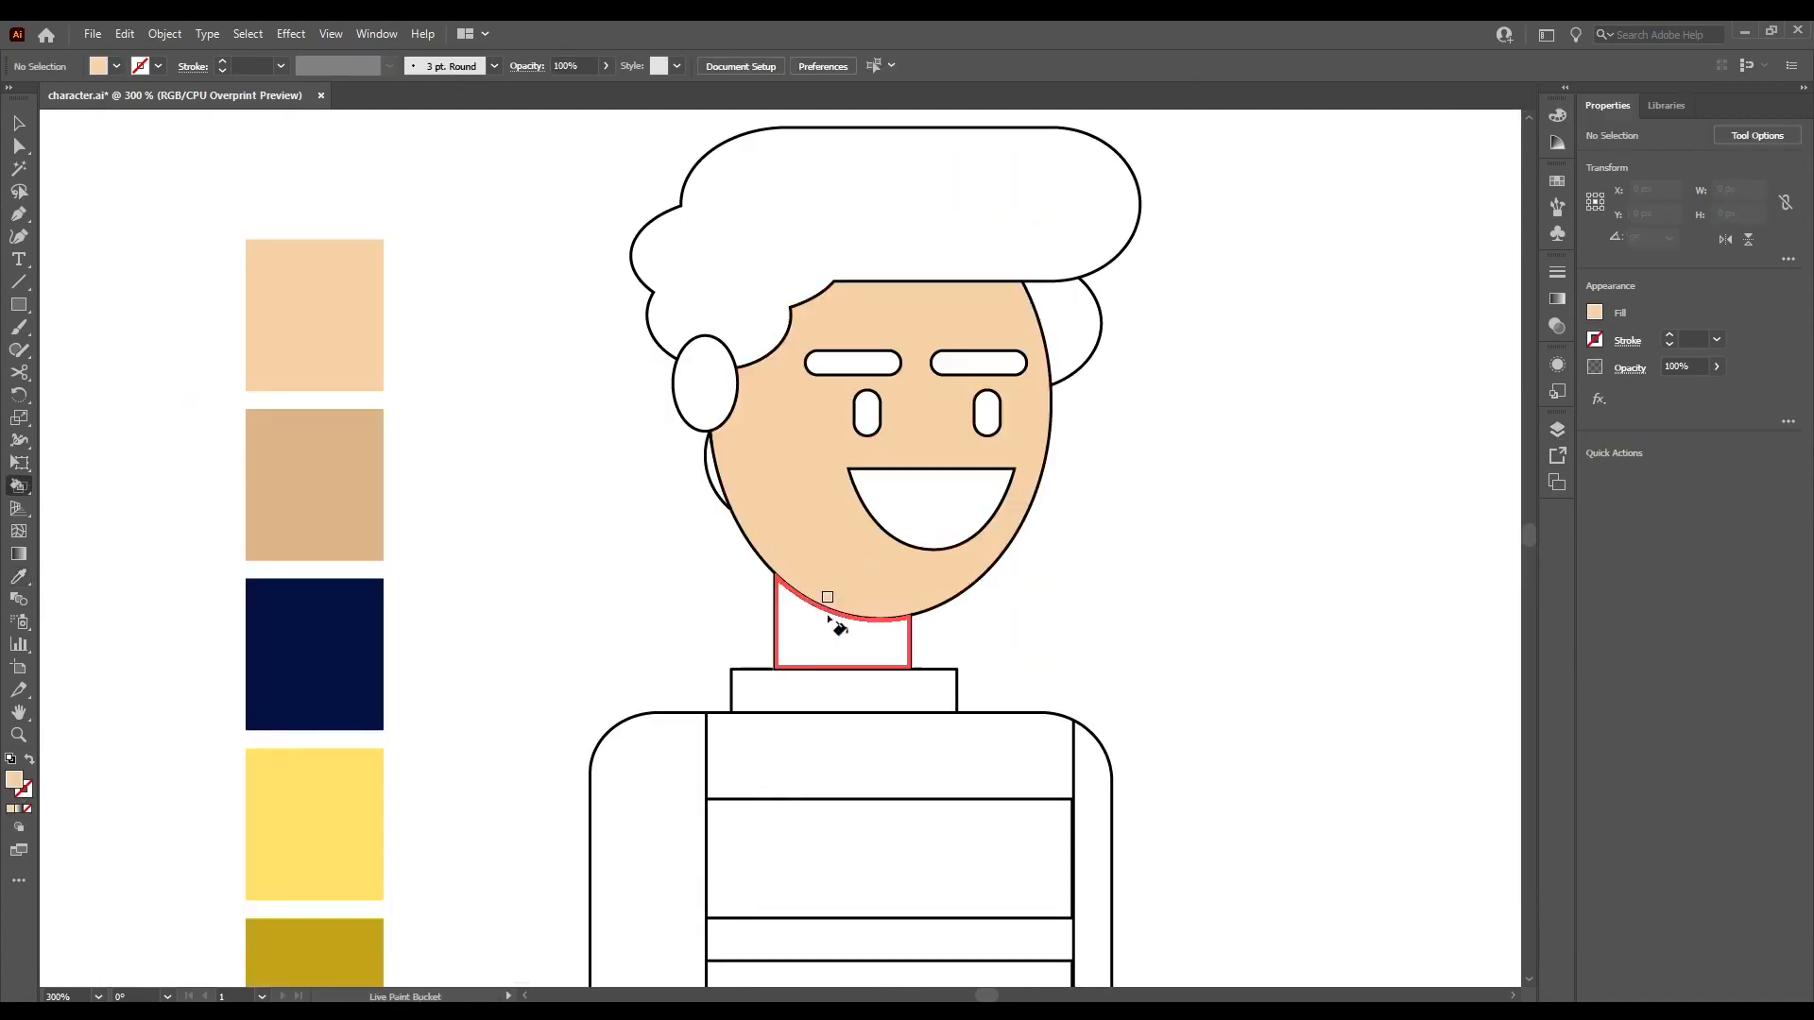
key(k)
click(842, 623)
scroll(1025, 787, down, 2)
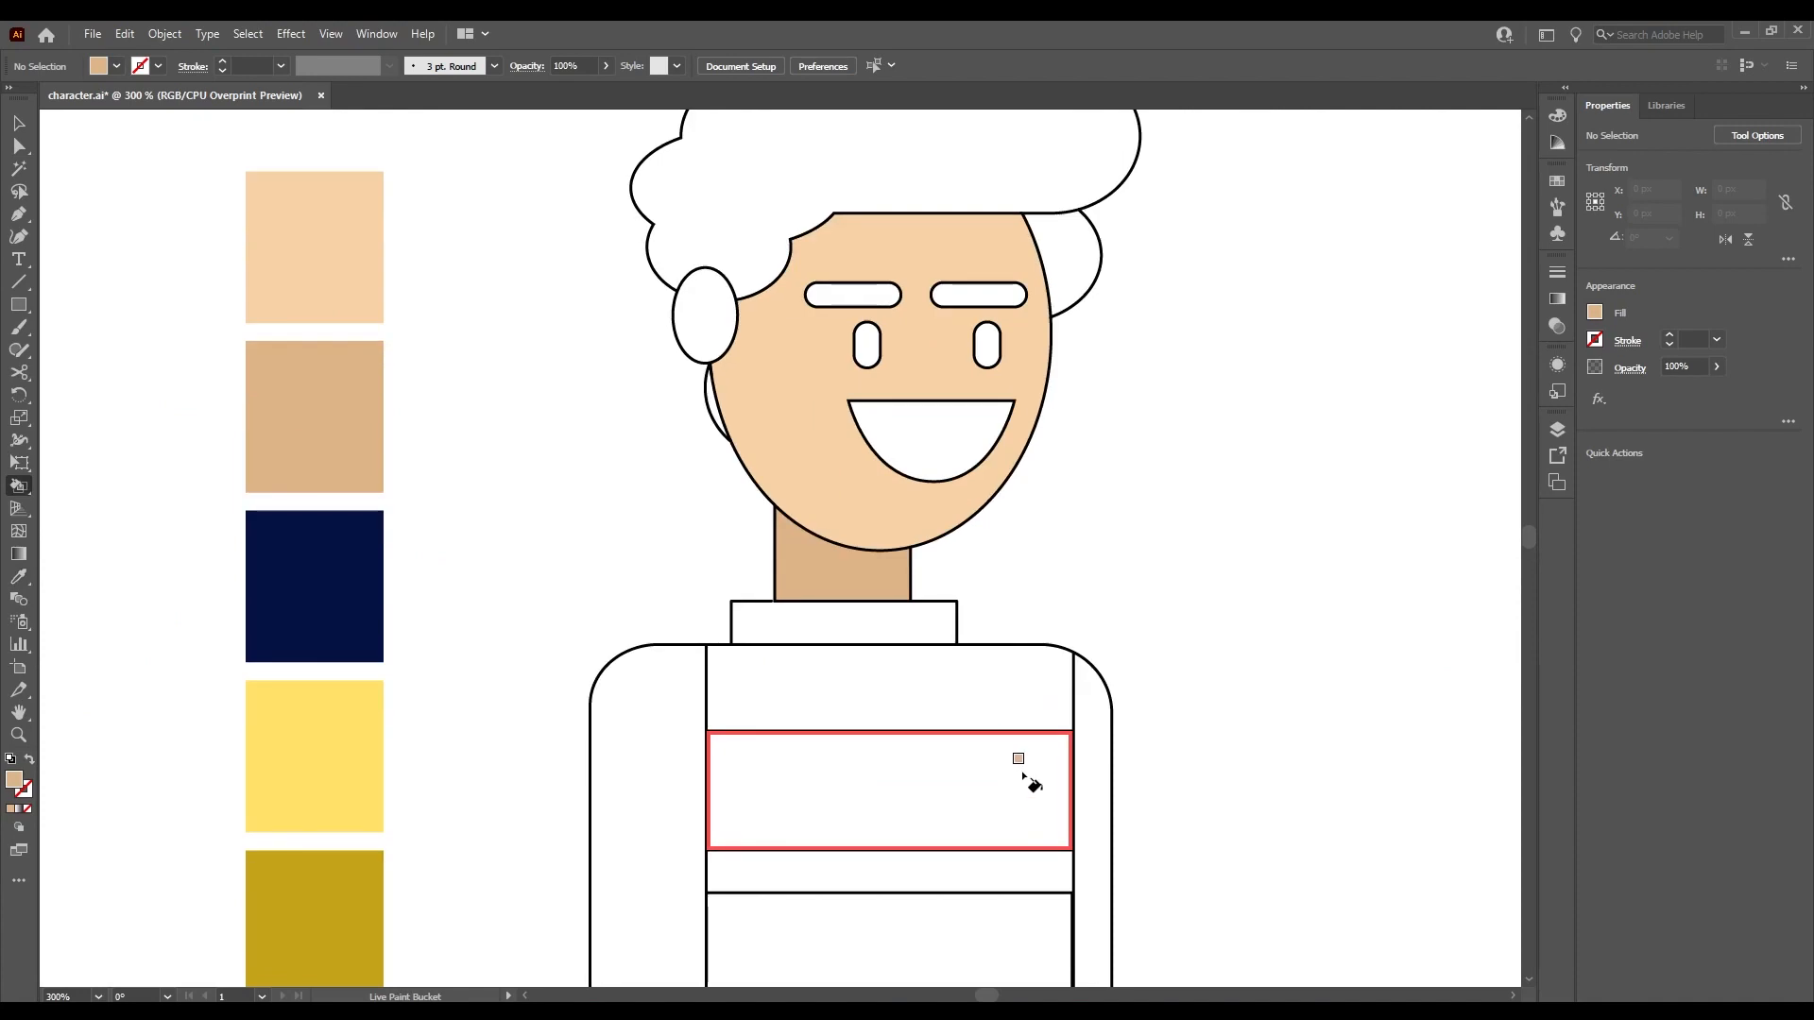
Paint the thumbs with the tan color and both hands with the peach swatch's color.
click(1557, 429)
click(1556, 429)
scroll(875, 407, up, 2)
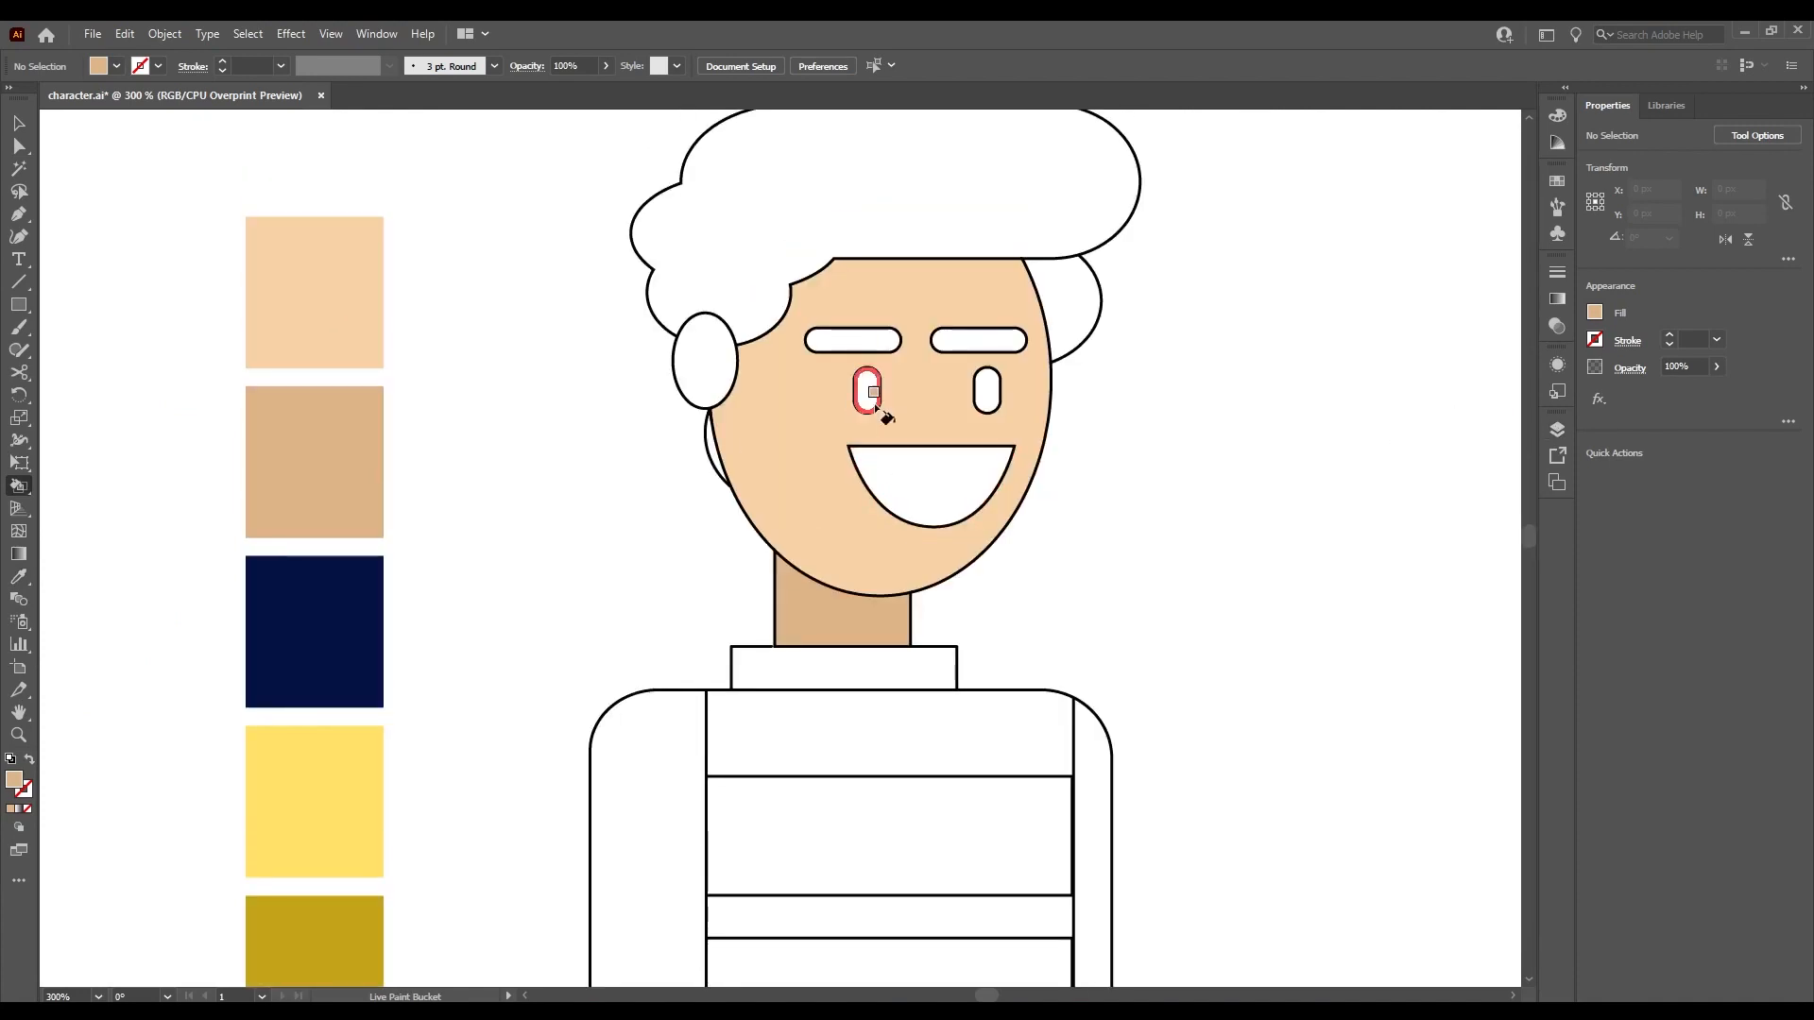
scroll(873, 392, down, 15)
click(728, 721)
scroll(322, 564, up, 10)
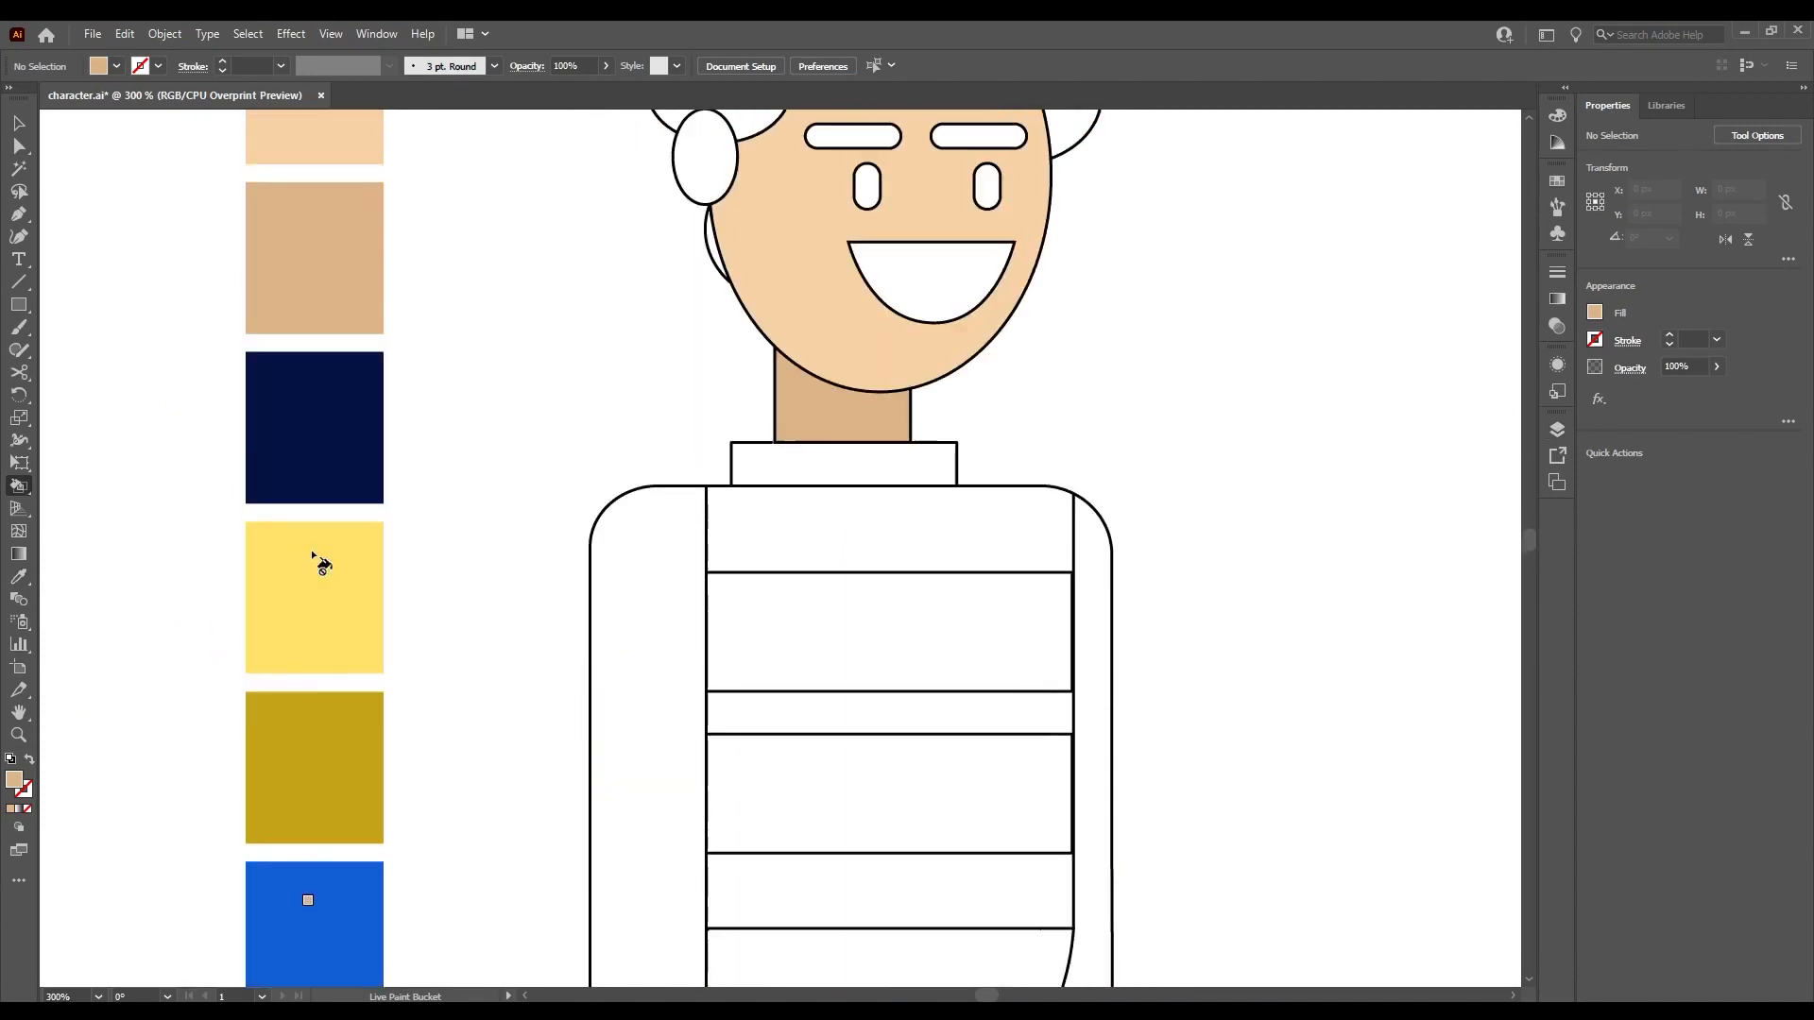
key(i)
click(313, 151)
scroll(473, 567, down, 20)
key(k)
click(648, 453)
click(1067, 643)
scroll(1029, 635, down, 2)
scroll(939, 475, up, 2)
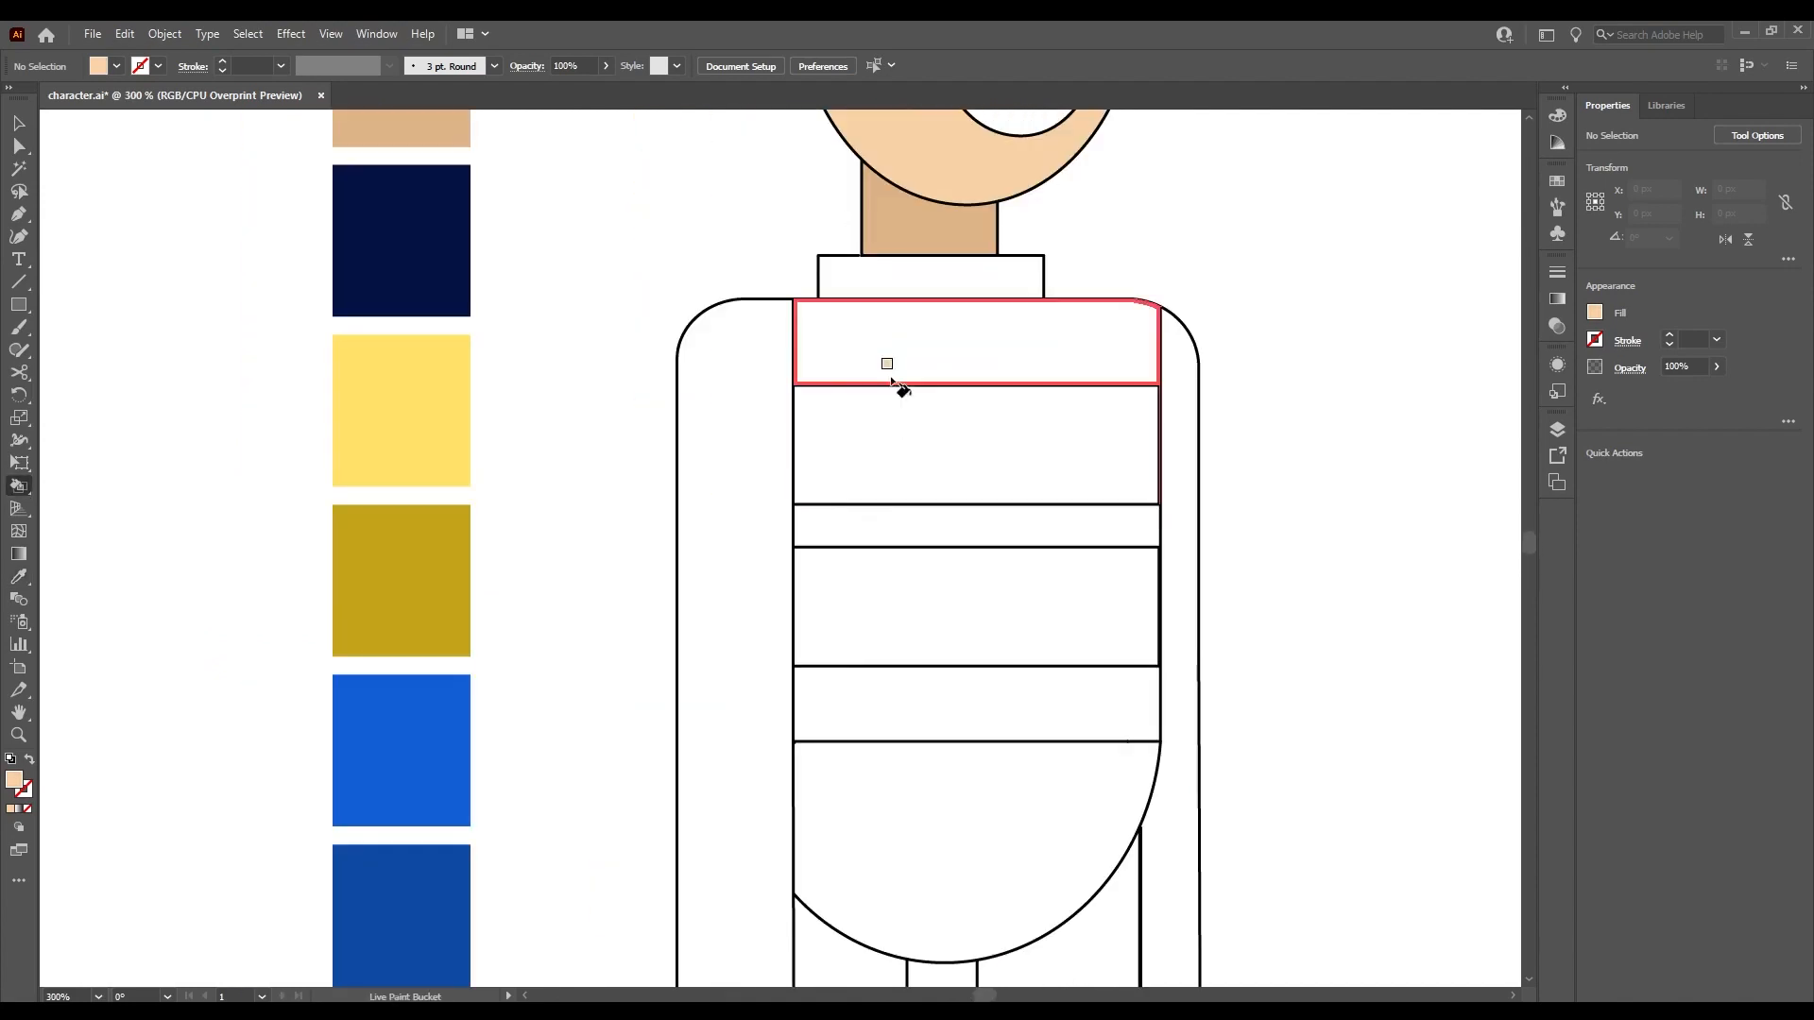
Try painting the two wide shirt bands bright green, and undo both fills.
scroll(911, 607, down, 4)
scroll(903, 567, up, 3)
double_click(14, 779)
drag(929, 486, 936, 560)
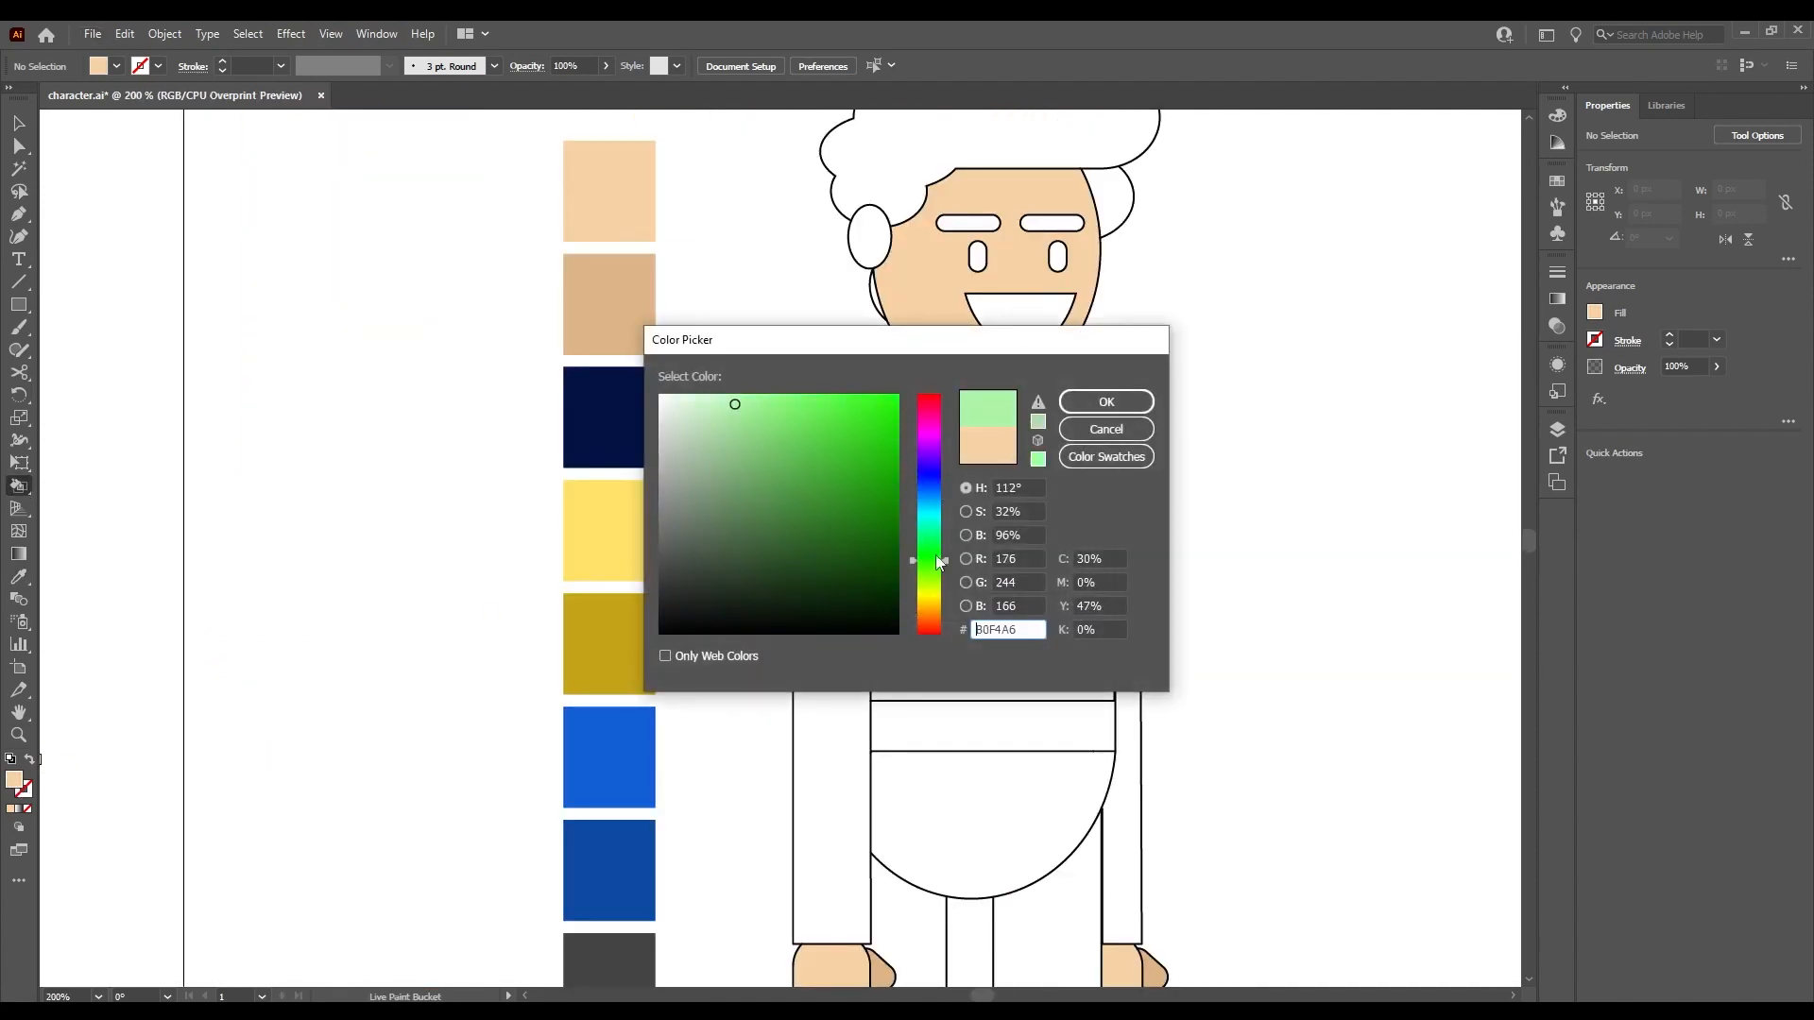
drag(756, 412, 797, 399)
click(1106, 401)
click(1034, 557)
click(1039, 680)
key(ctrl+z)
key(ctrl+z)
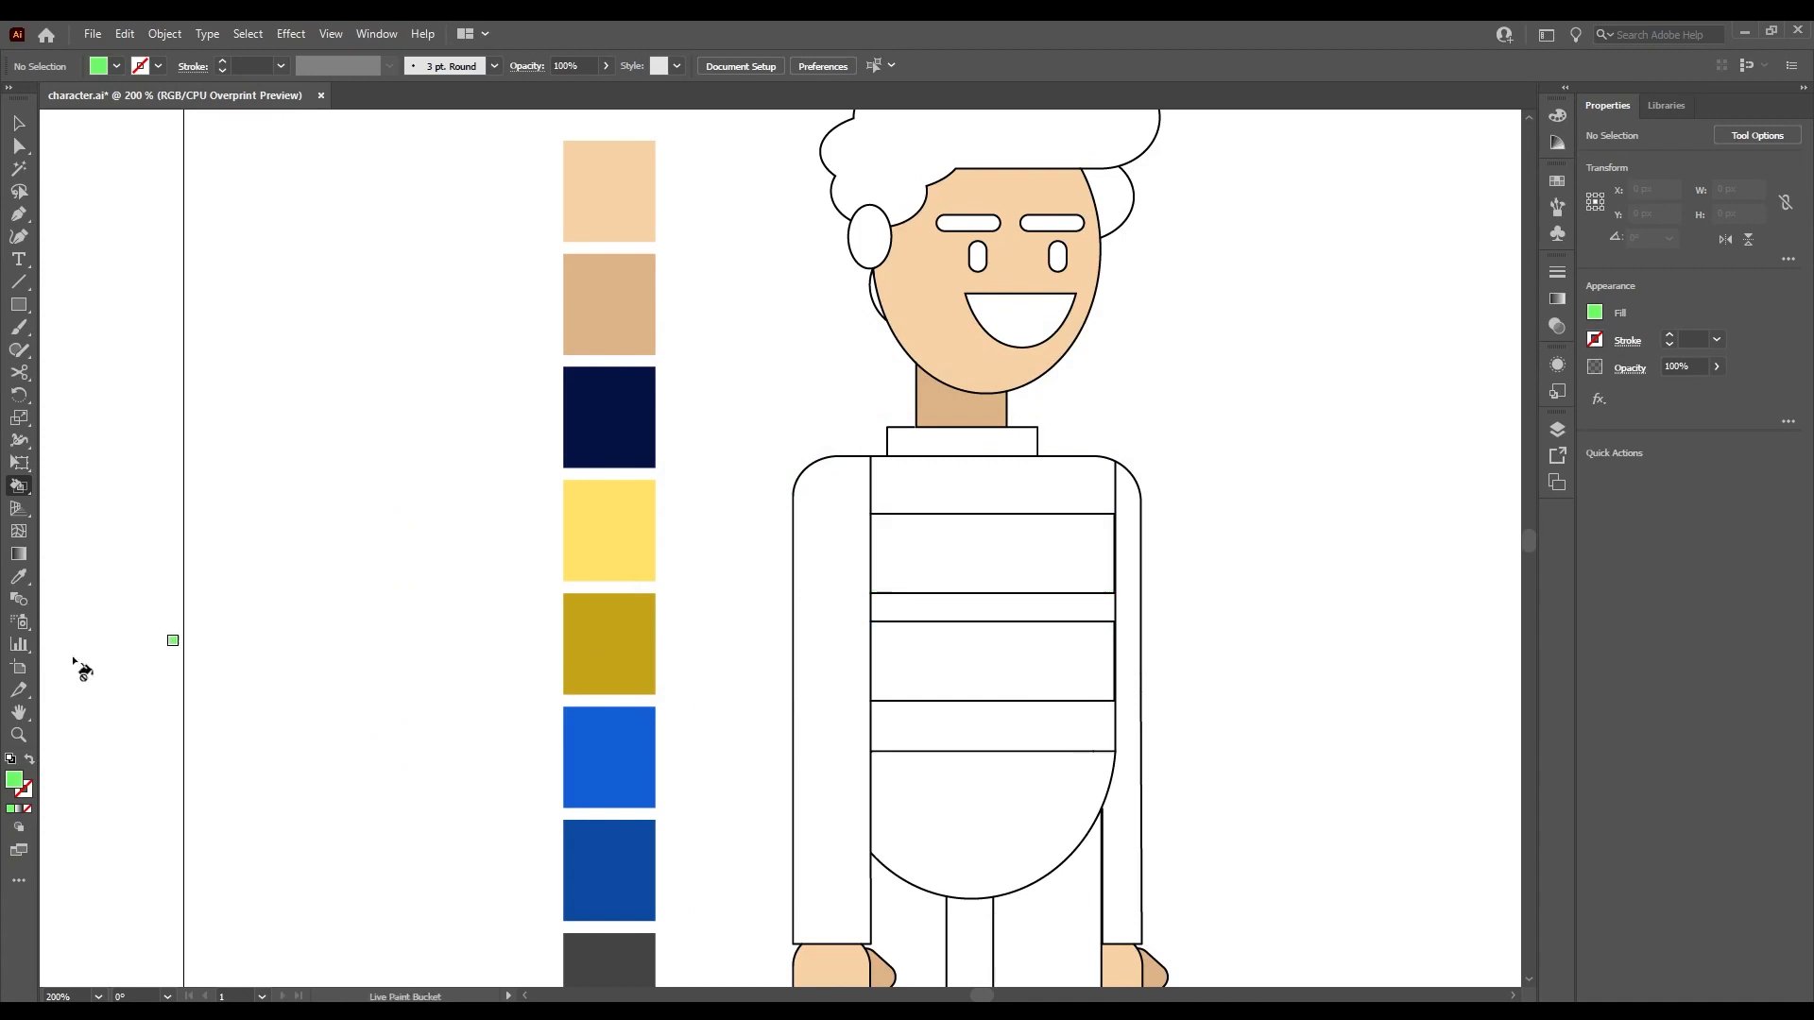
Shift the fill color to a yellowish green and paint the two wide shirt bands with it.
double_click(14, 779)
click(935, 573)
click(1105, 401)
click(1022, 558)
click(992, 662)
Sample the olive swatch and paint the three remaining shirt bands with it.
alt+click(624, 633)
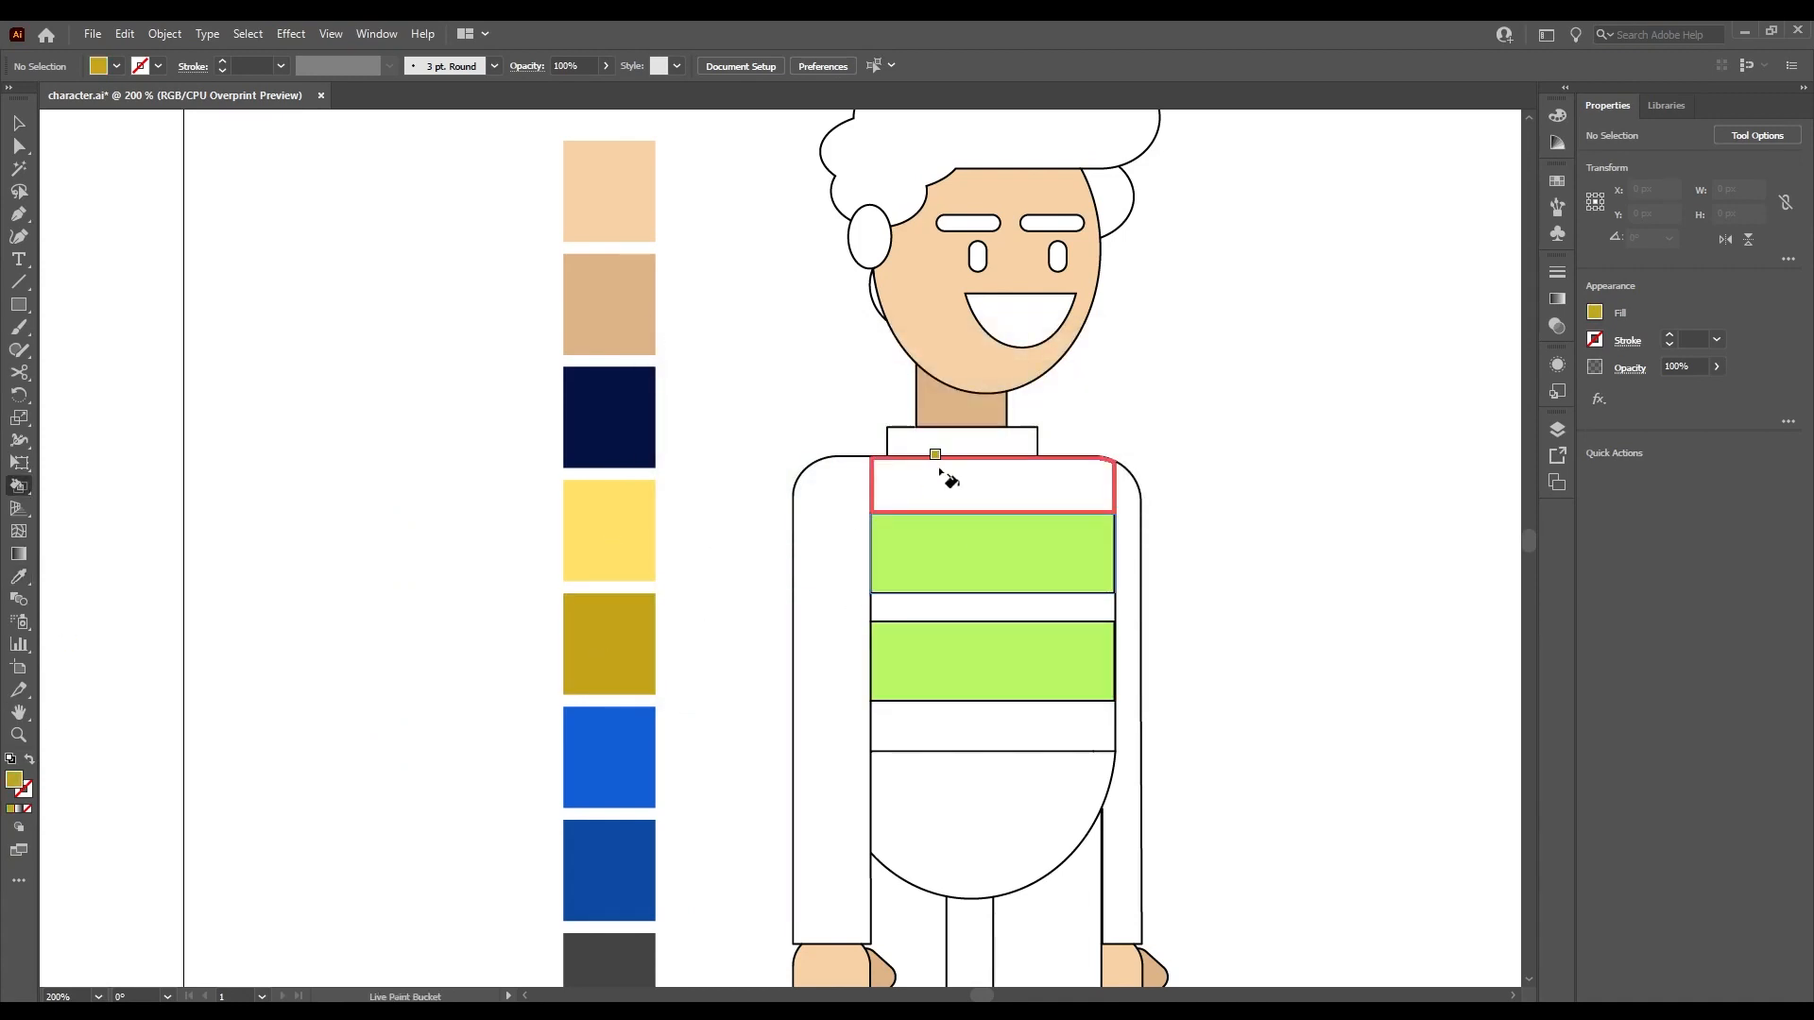
click(943, 477)
click(991, 606)
click(1001, 726)
Sample the yellow swatch and paint both sleeves and the collar with it.
alt+click(614, 534)
click(831, 595)
click(1126, 718)
click(969, 440)
scroll(1020, 604, down, 1)
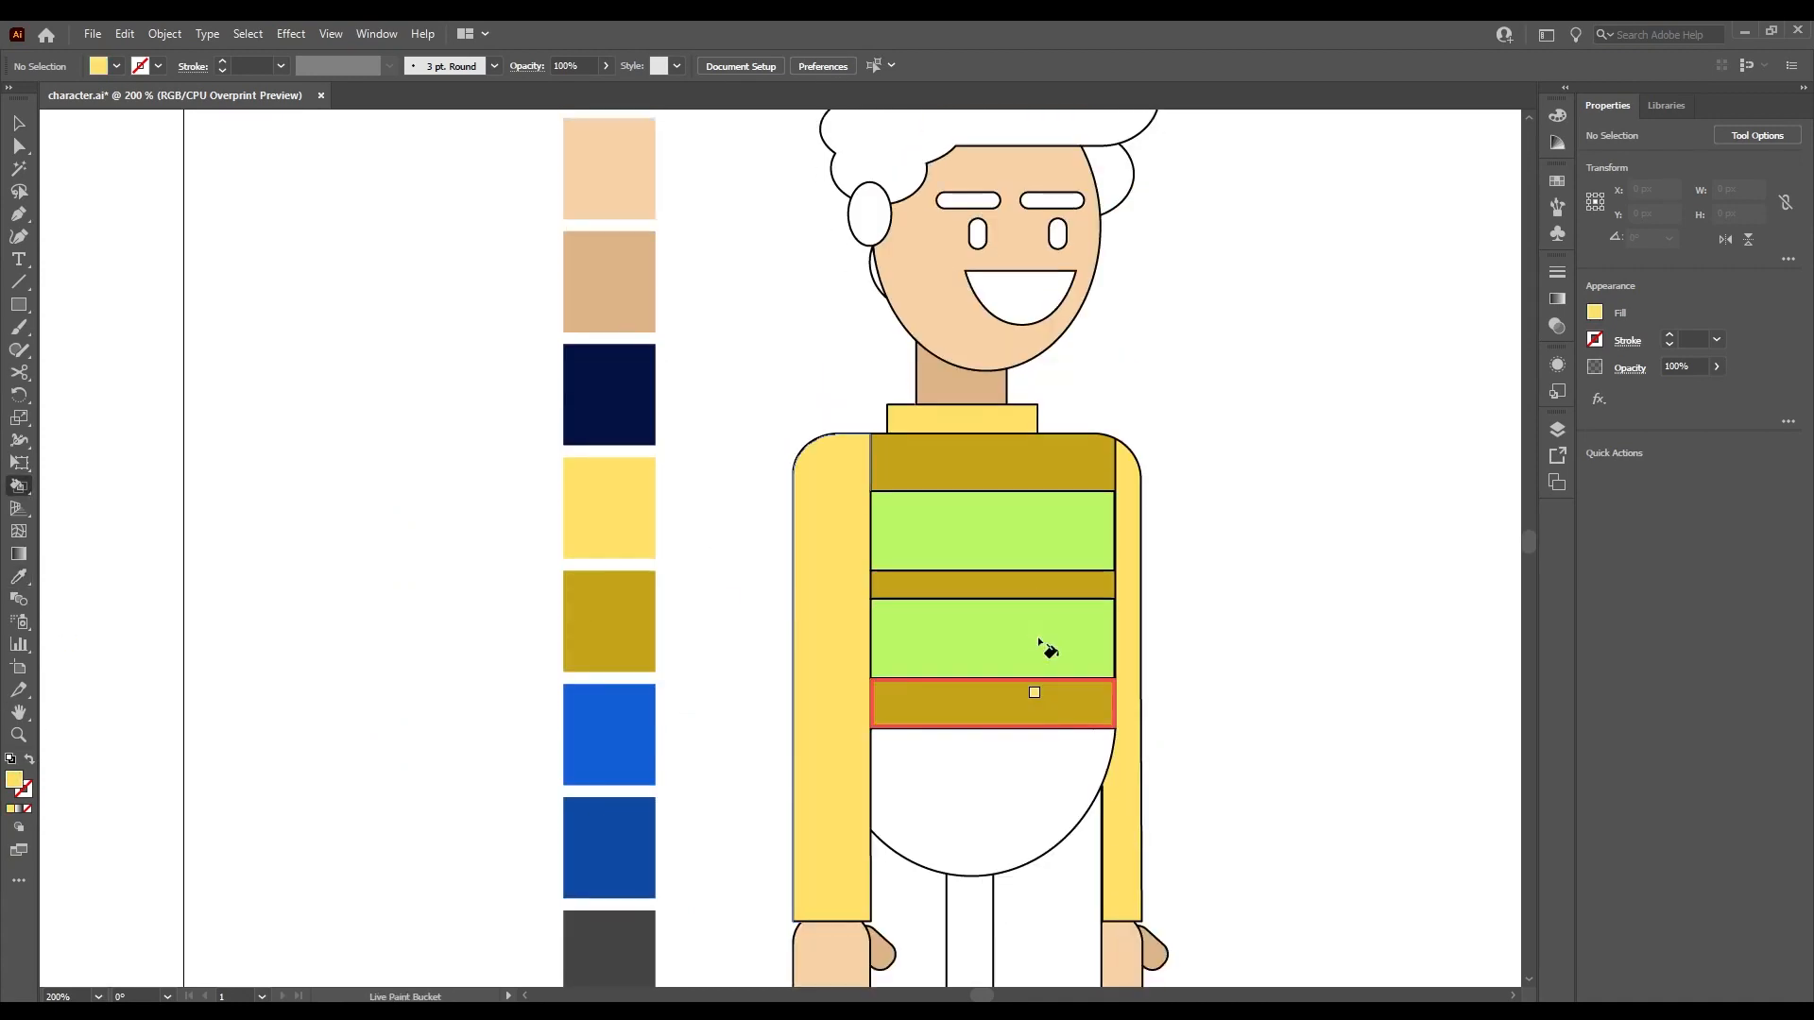
Undo the green, olive and yellow fills on the shirt bands, sleeves and collar.
scroll(1038, 643, down, 5)
key(ctrl+z)
key(ctrl+z)
key(ctrl+z)
key(ctrl+z)
key(ctrl+z)
key(ctrl+z)
key(ctrl+z)
key(ctrl+z)
Recolor the yellow swatch to pink F75977.
scroll(831, 487, up, 3)
key(v)
click(850, 434)
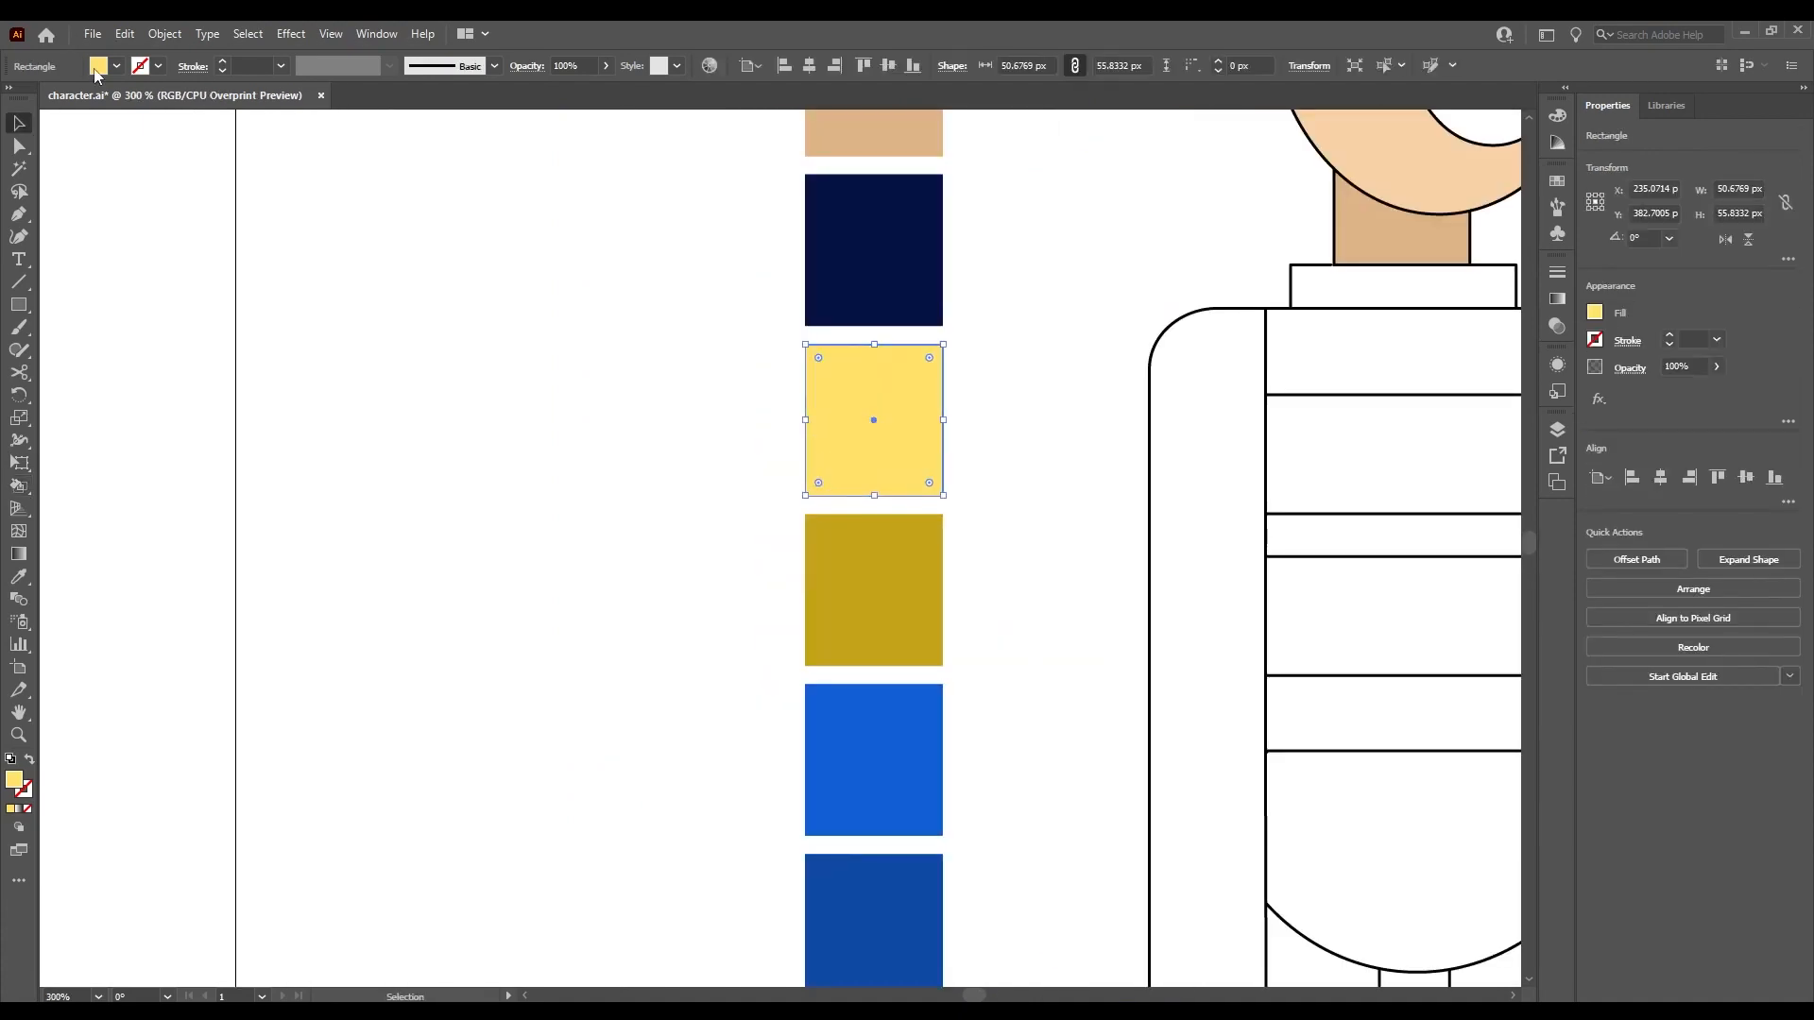
double_click(14, 781)
click(929, 402)
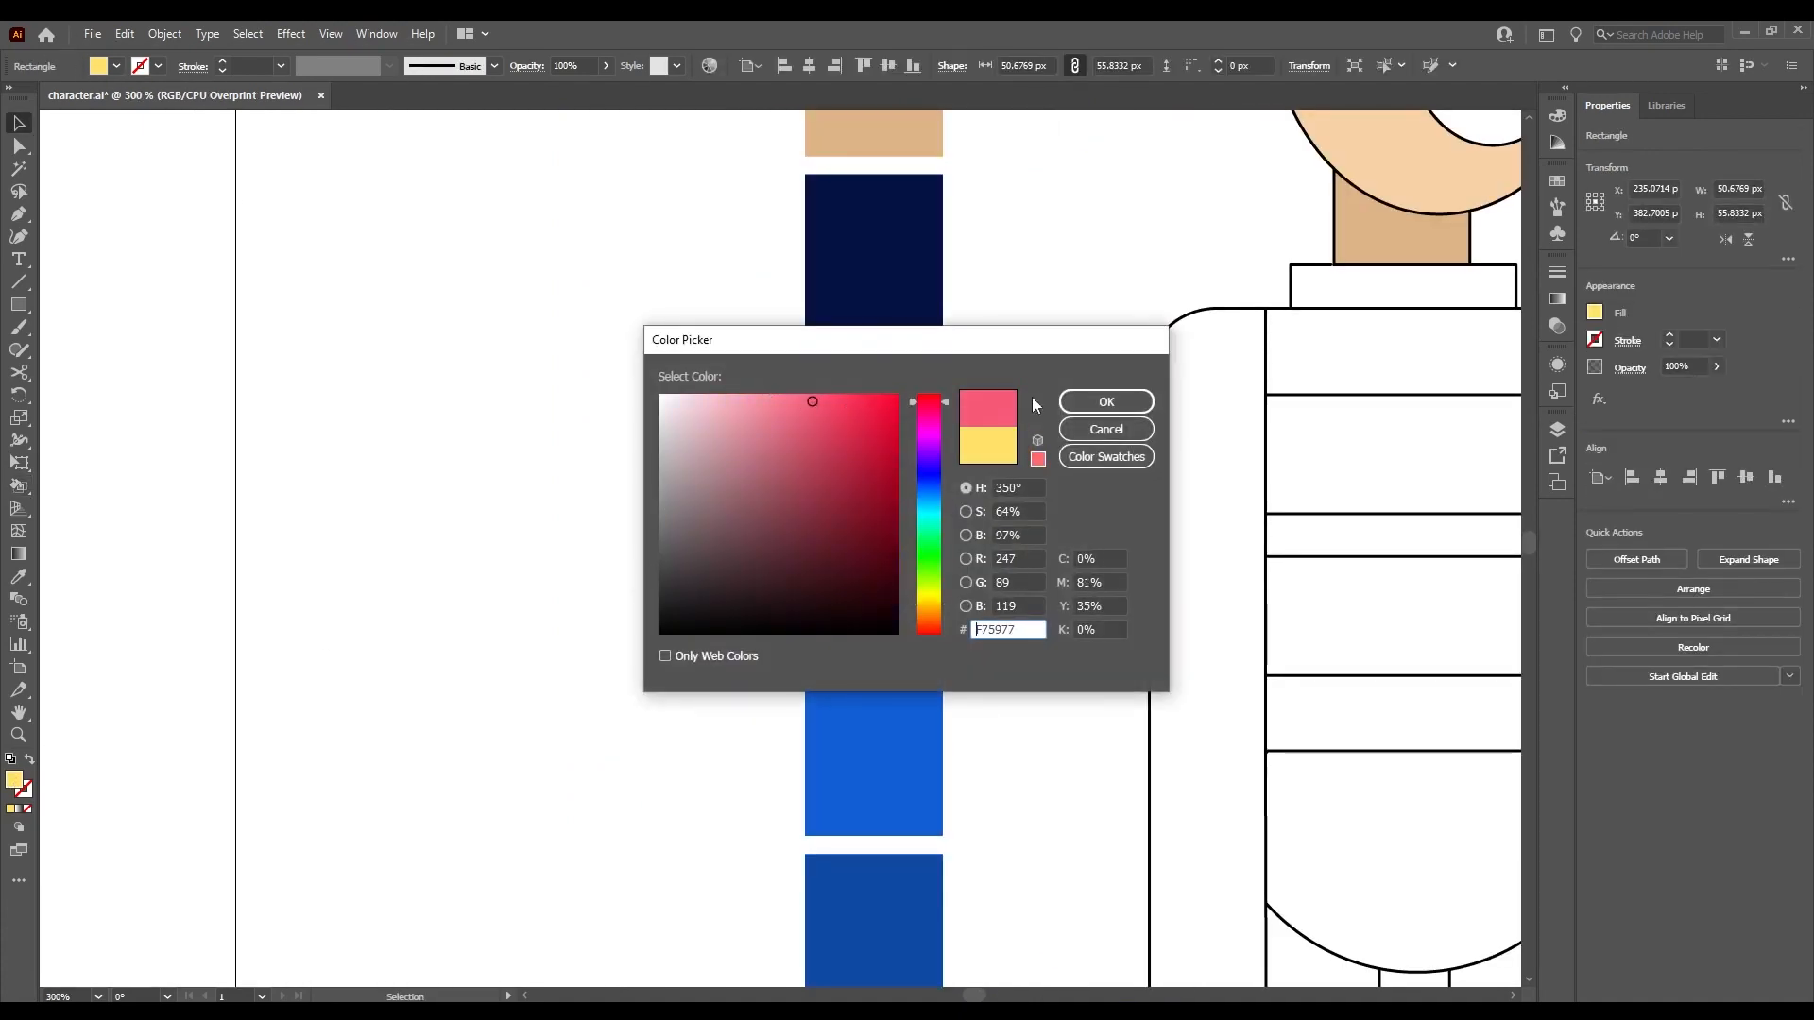
click(1105, 402)
Recolor the olive swatch by sampling the pink swatch and darkening it to a crimson shade.
double_click(911, 586)
double_click(429, 377)
click(874, 590)
double_click(13, 782)
click(1077, 430)
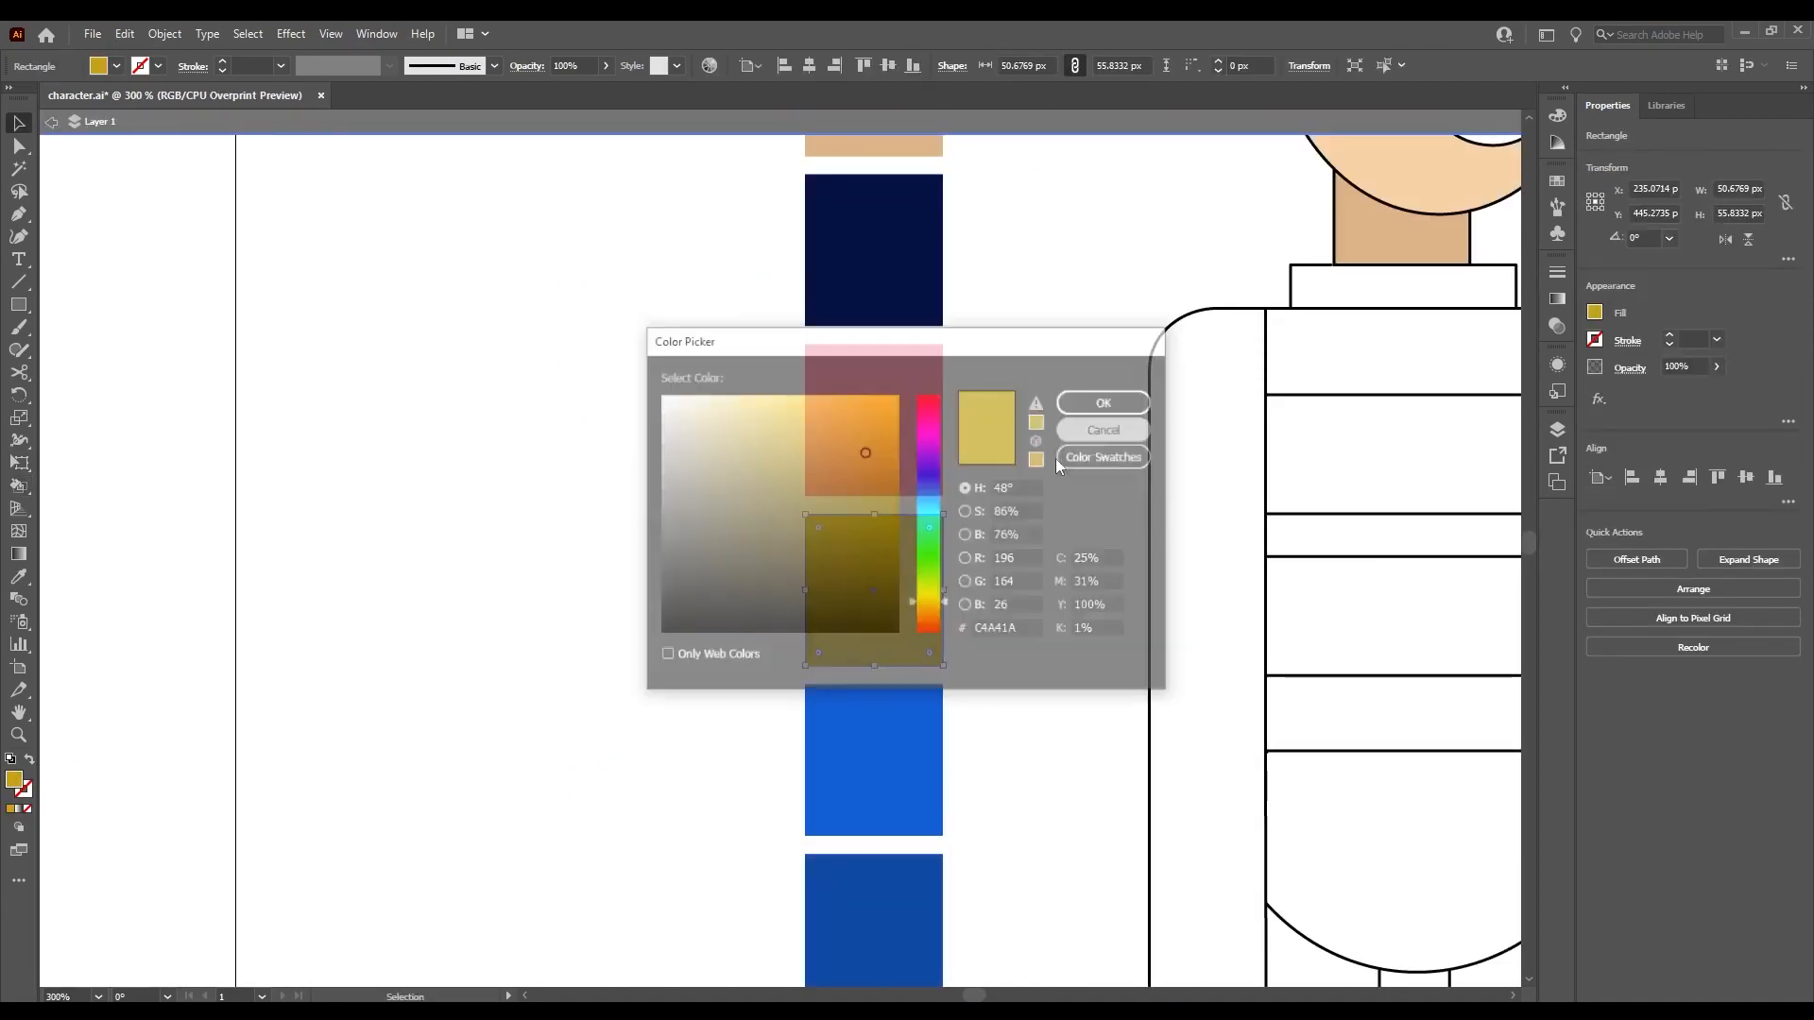
key(i)
click(893, 425)
double_click(13, 781)
click(841, 469)
click(1095, 403)
scroll(984, 481, down, 1)
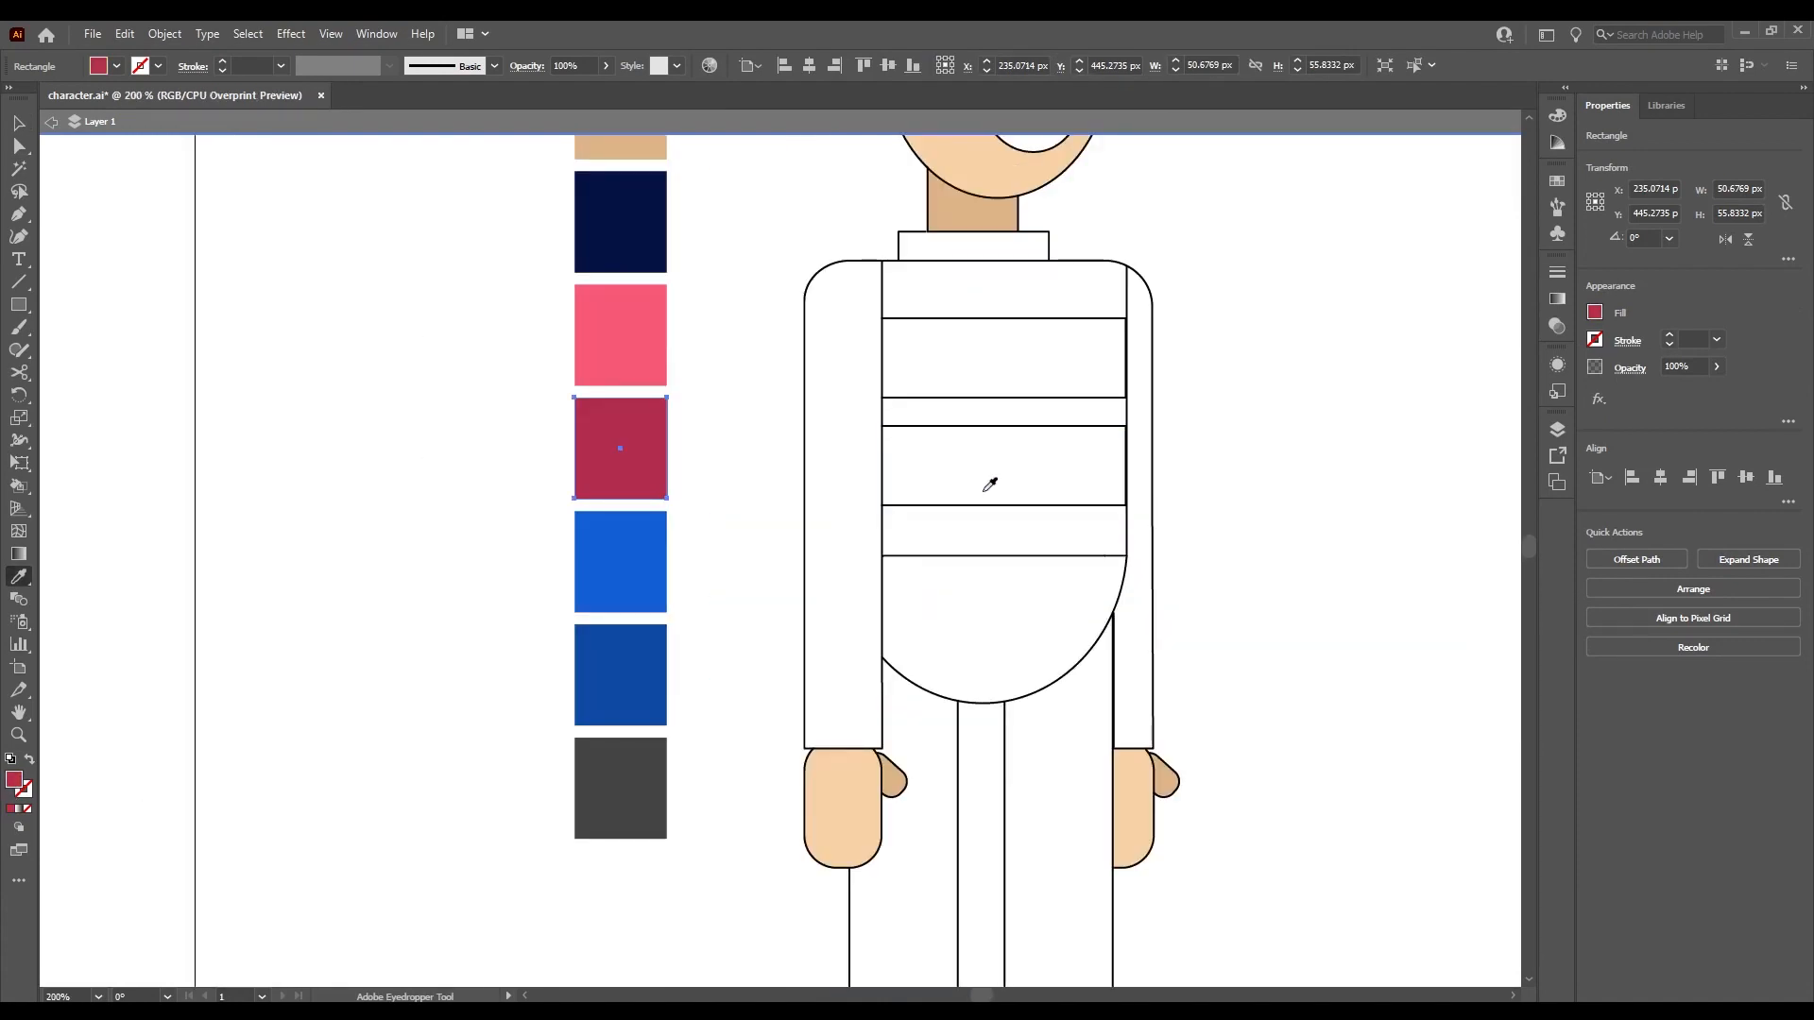
Paint the top, middle and bottom shirt bands crimson with the Live Paint Bucket.
key(k)
click(994, 529)
click(992, 290)
click(992, 411)
Sample the pink swatch and paint both sleeves and the collar with it.
alt+click(624, 350)
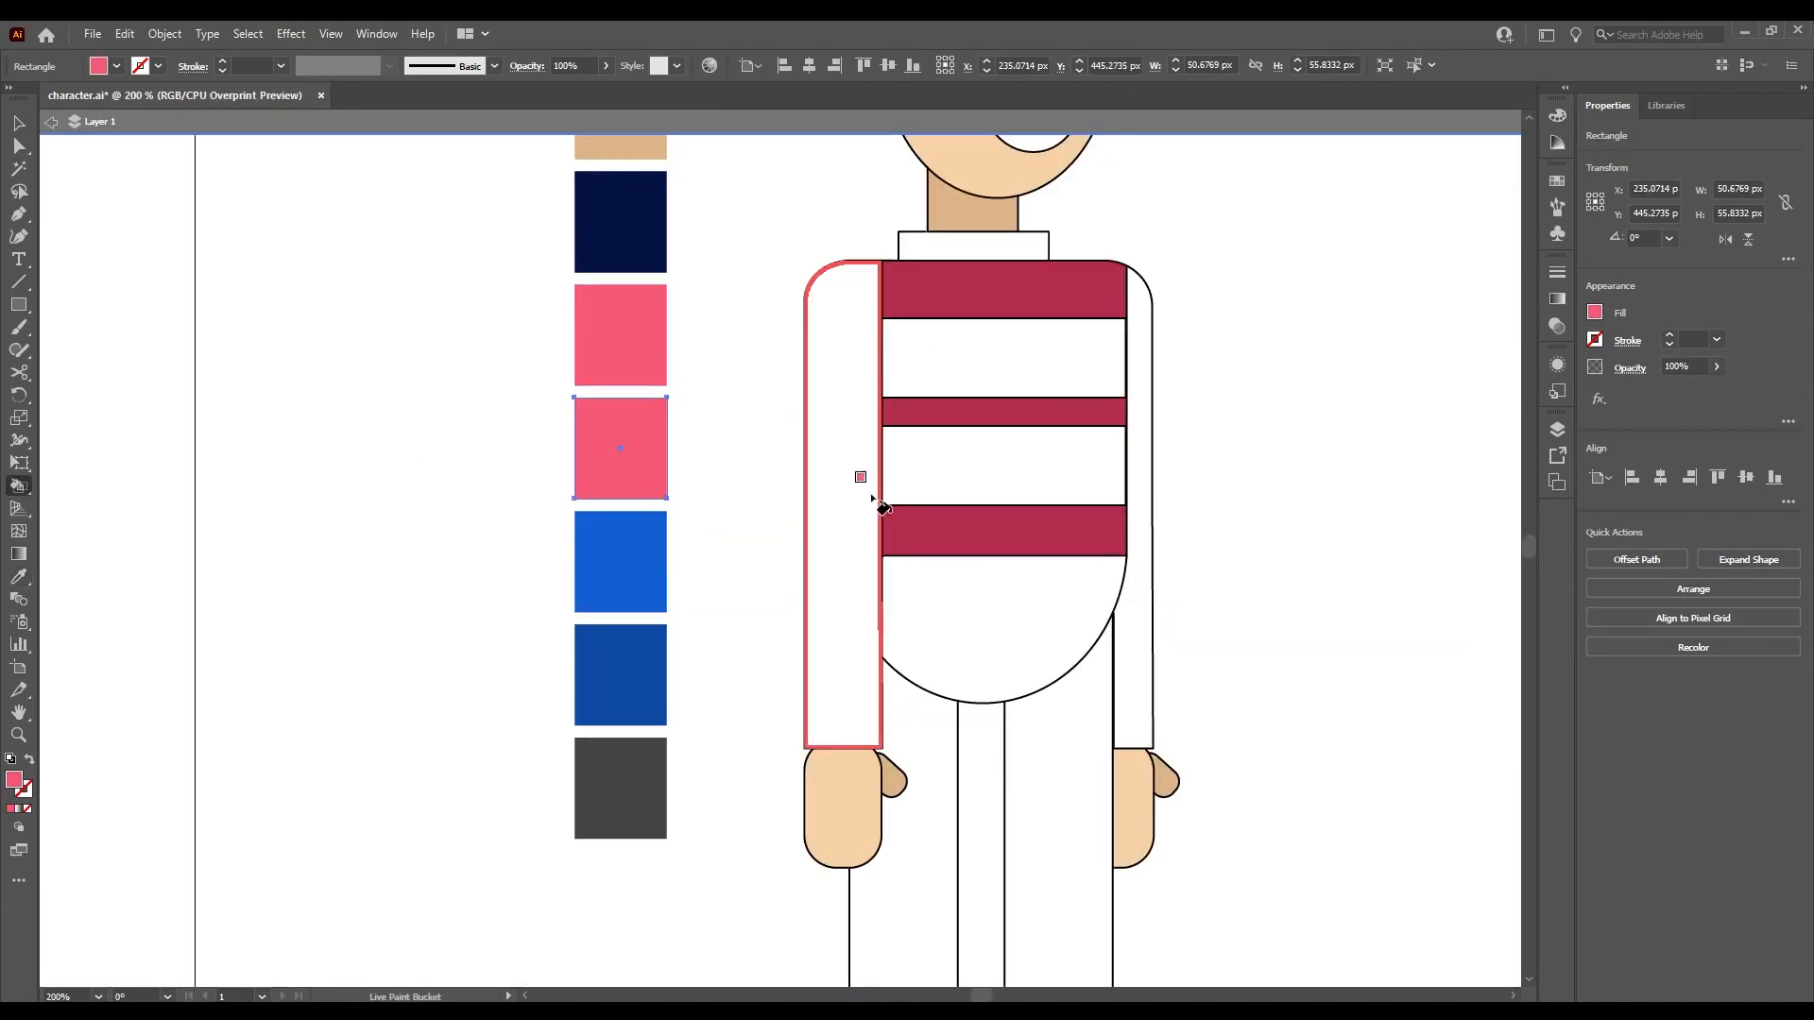
click(855, 491)
click(1138, 529)
click(973, 247)
Sample the navy swatch and paint all parts of the hair, including the pieces behind the head.
scroll(987, 406, up, 3)
scroll(954, 407, down, 2)
alt+click(631, 580)
click(823, 444)
scroll(821, 450, up, 2)
click(950, 482)
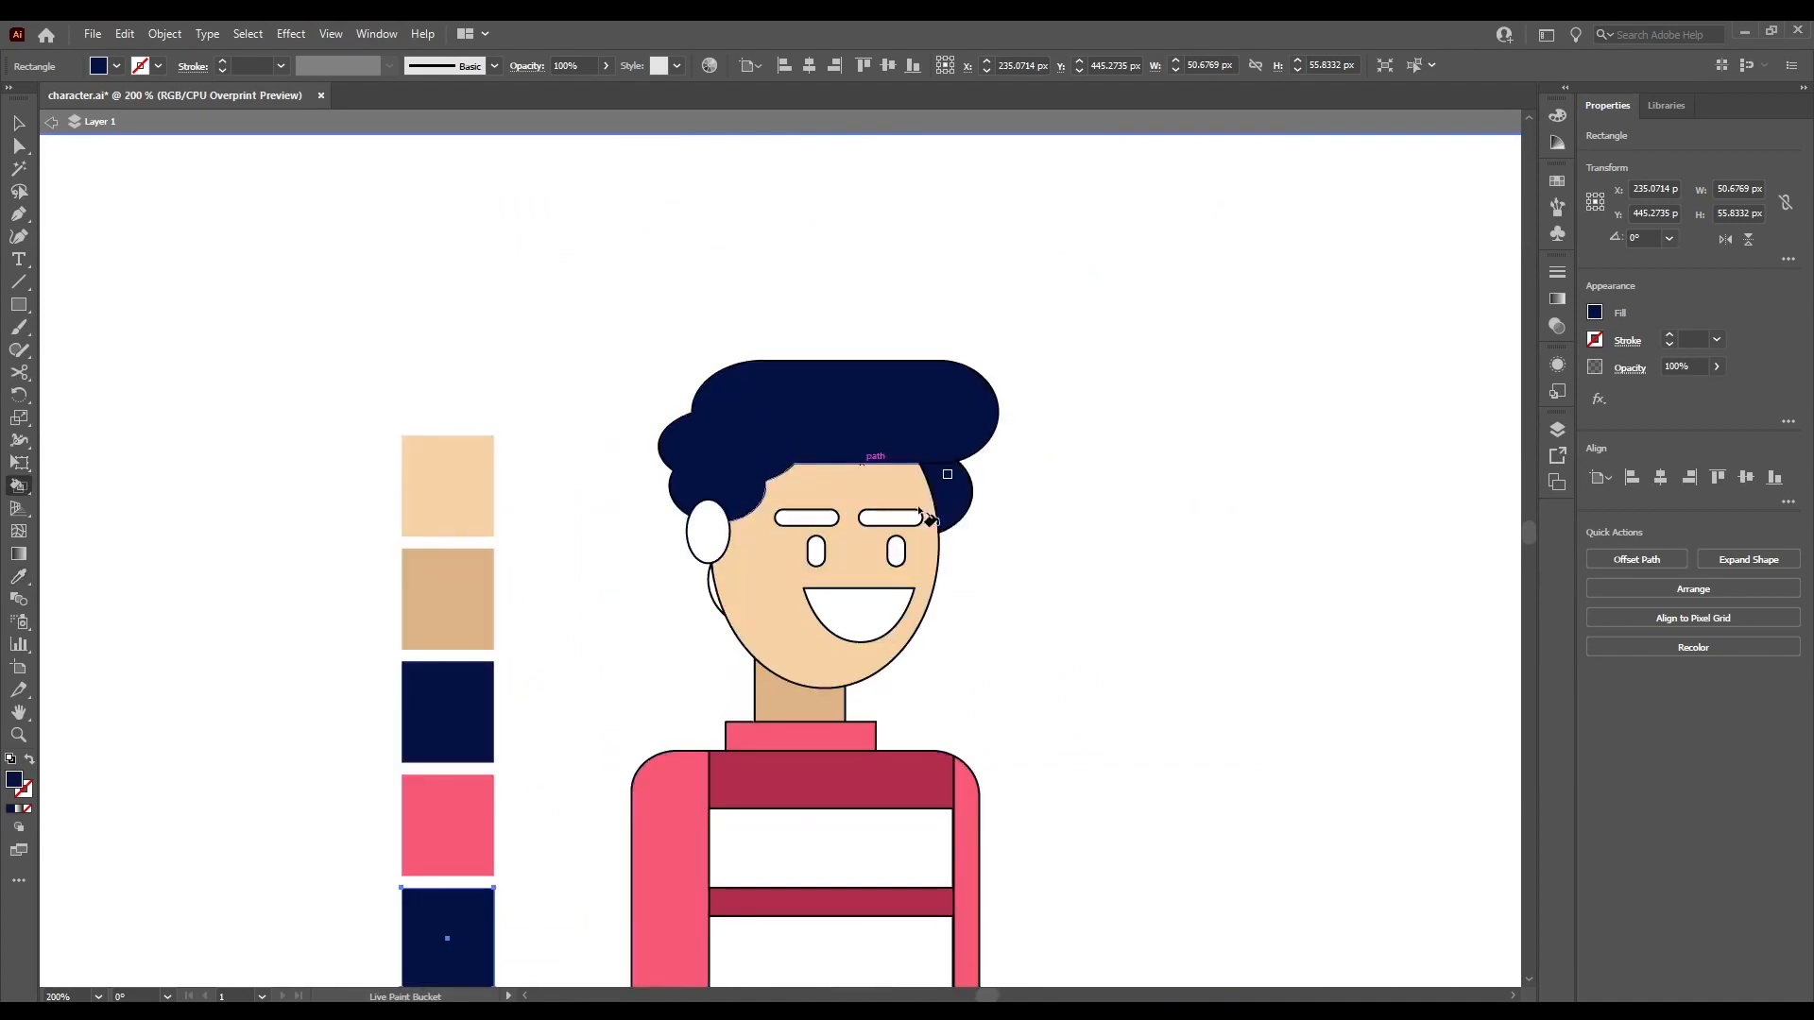
scroll(990, 515, up, 2)
click(444, 661)
Sample the neck's tan color and paint the ear with it.
alt+click(491, 708)
alt+click(574, 882)
scroll(433, 604, up, 2)
click(429, 585)
scroll(507, 546, down, 2)
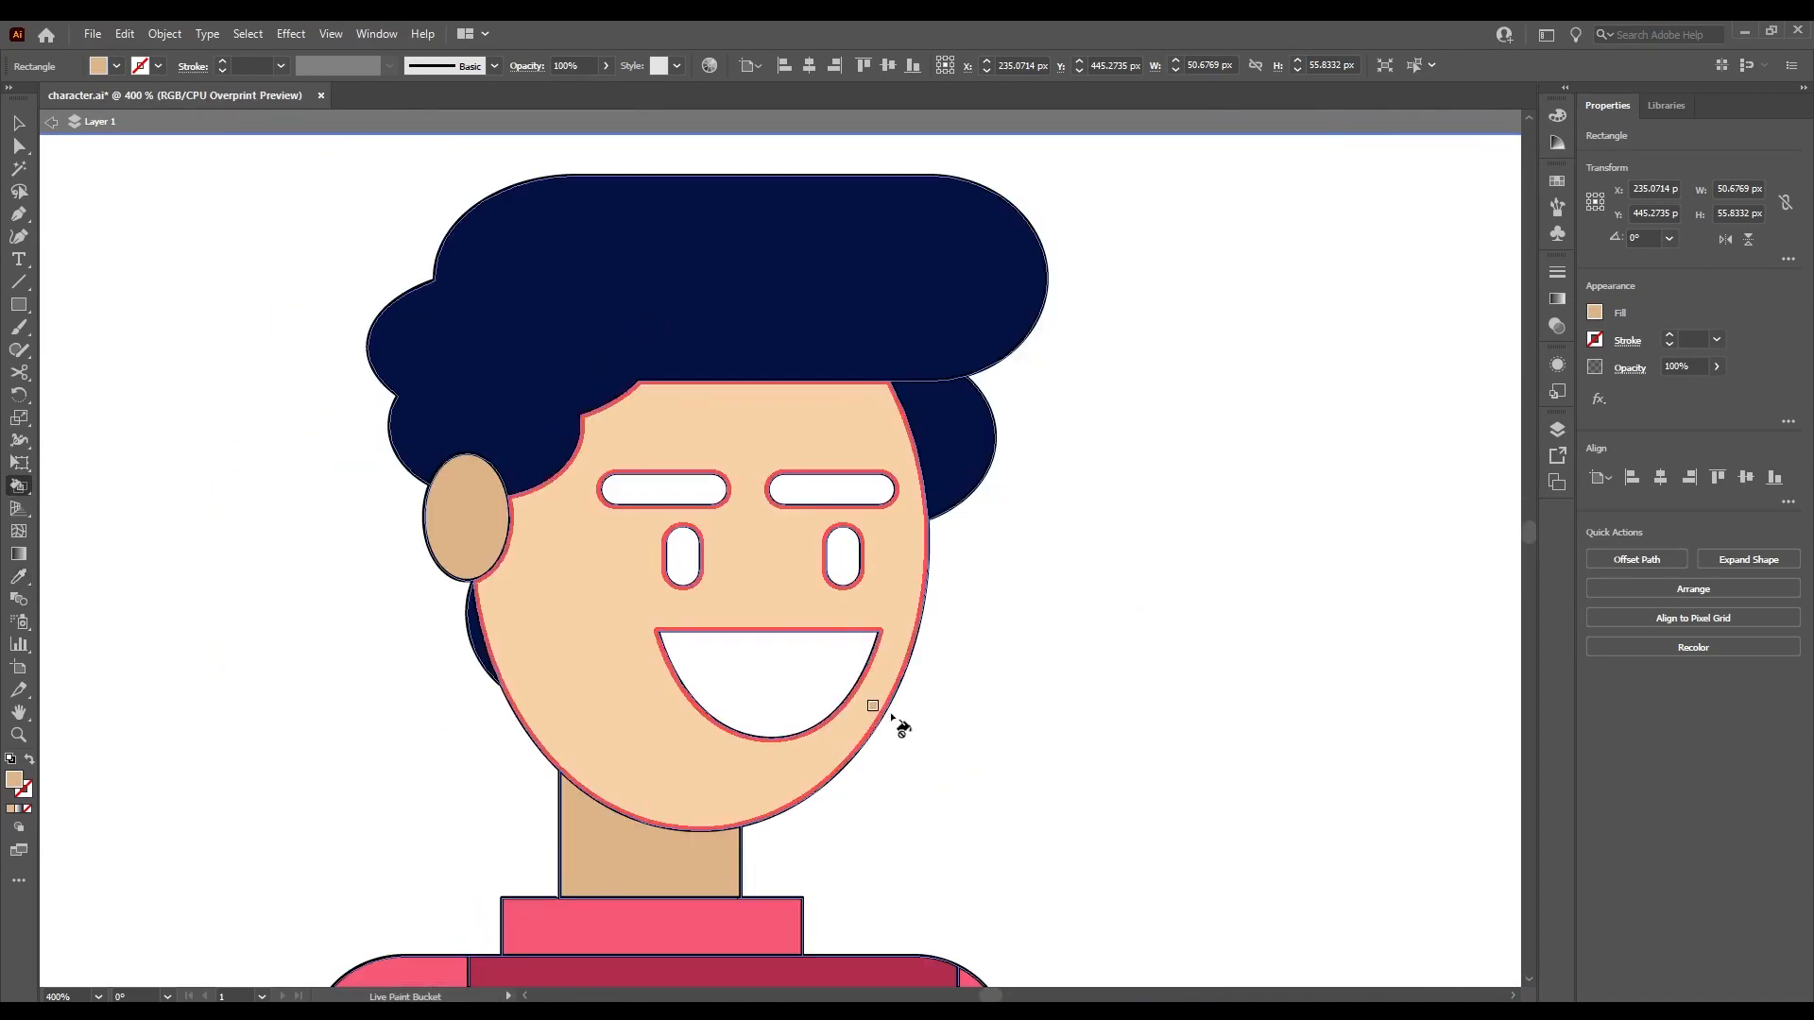
Paint the ear with the peach color sampled from the face.
alt+click(557, 656)
click(472, 529)
scroll(728, 643, down, 2)
scroll(727, 643, up, 2)
Sample the hair's navy color and paint both eyebrows with it.
alt+click(683, 278)
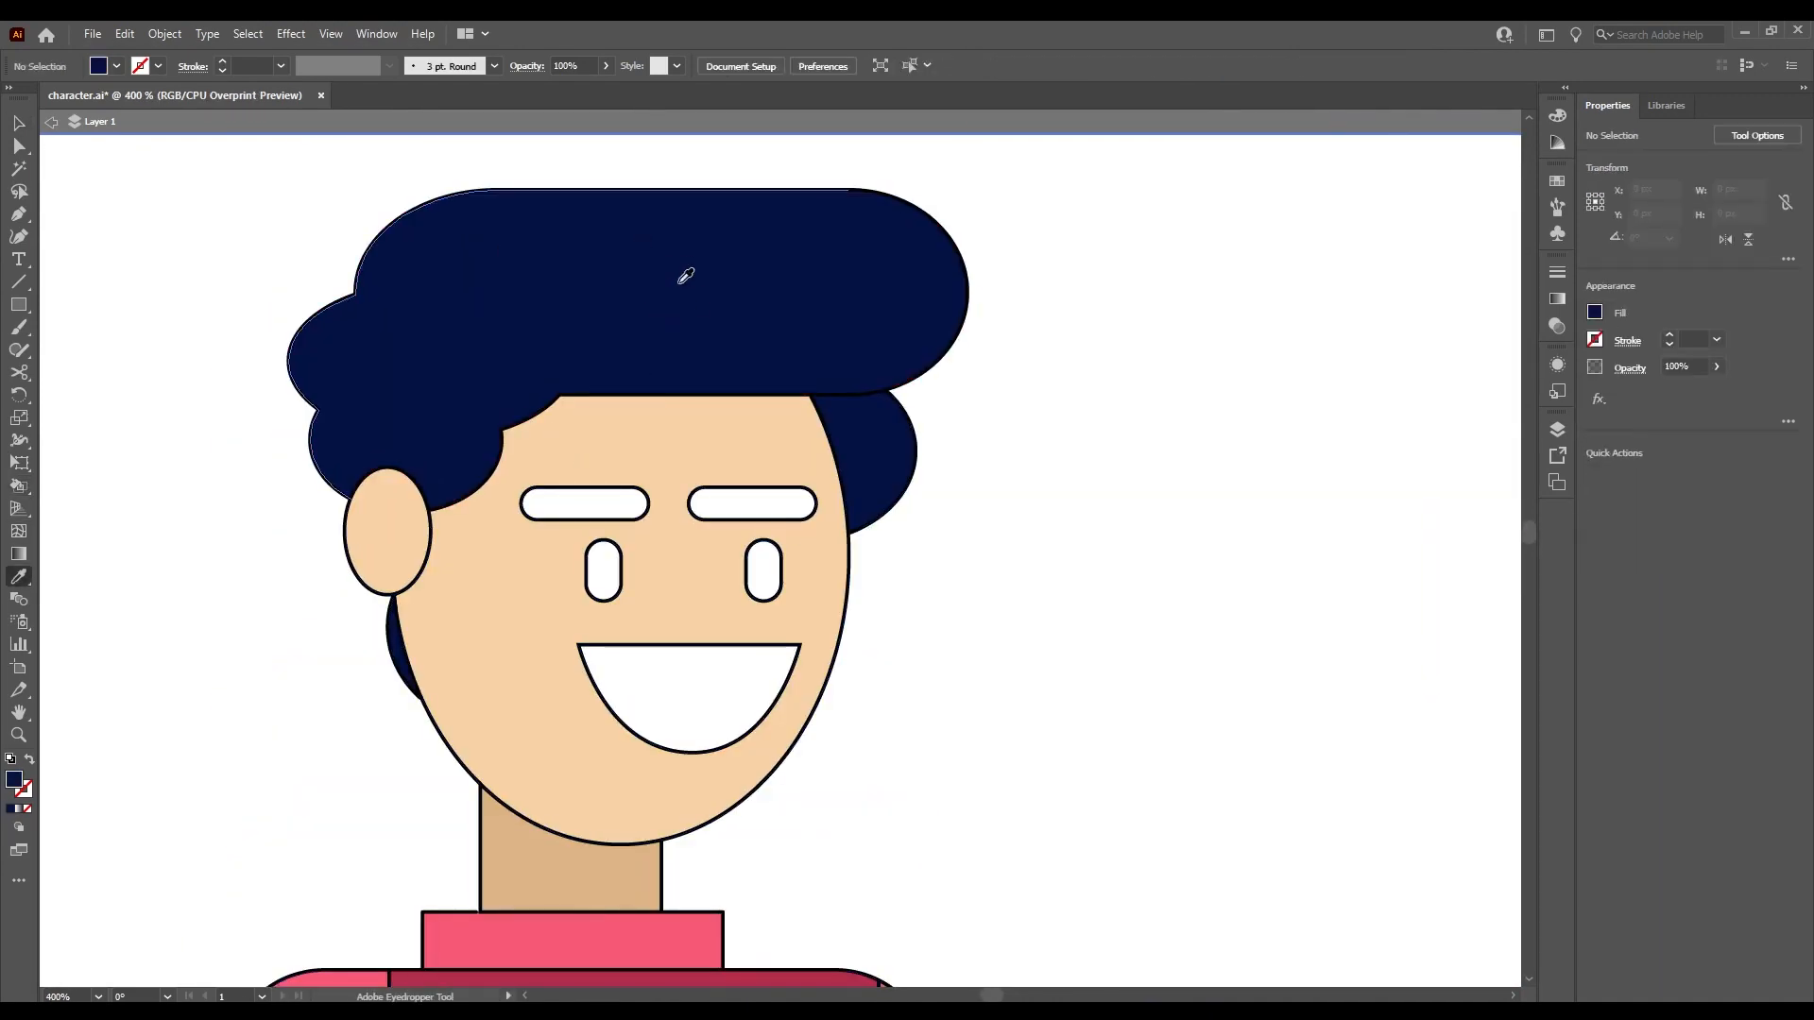
click(584, 503)
click(751, 503)
Try painting both eyes navy, and undo the two fills.
click(605, 573)
click(771, 587)
key(ctrl+z)
key(ctrl+z)
Darken the fill color to near black and paint both eyes with it.
scroll(777, 597, down, 3)
scroll(797, 218, up, 5)
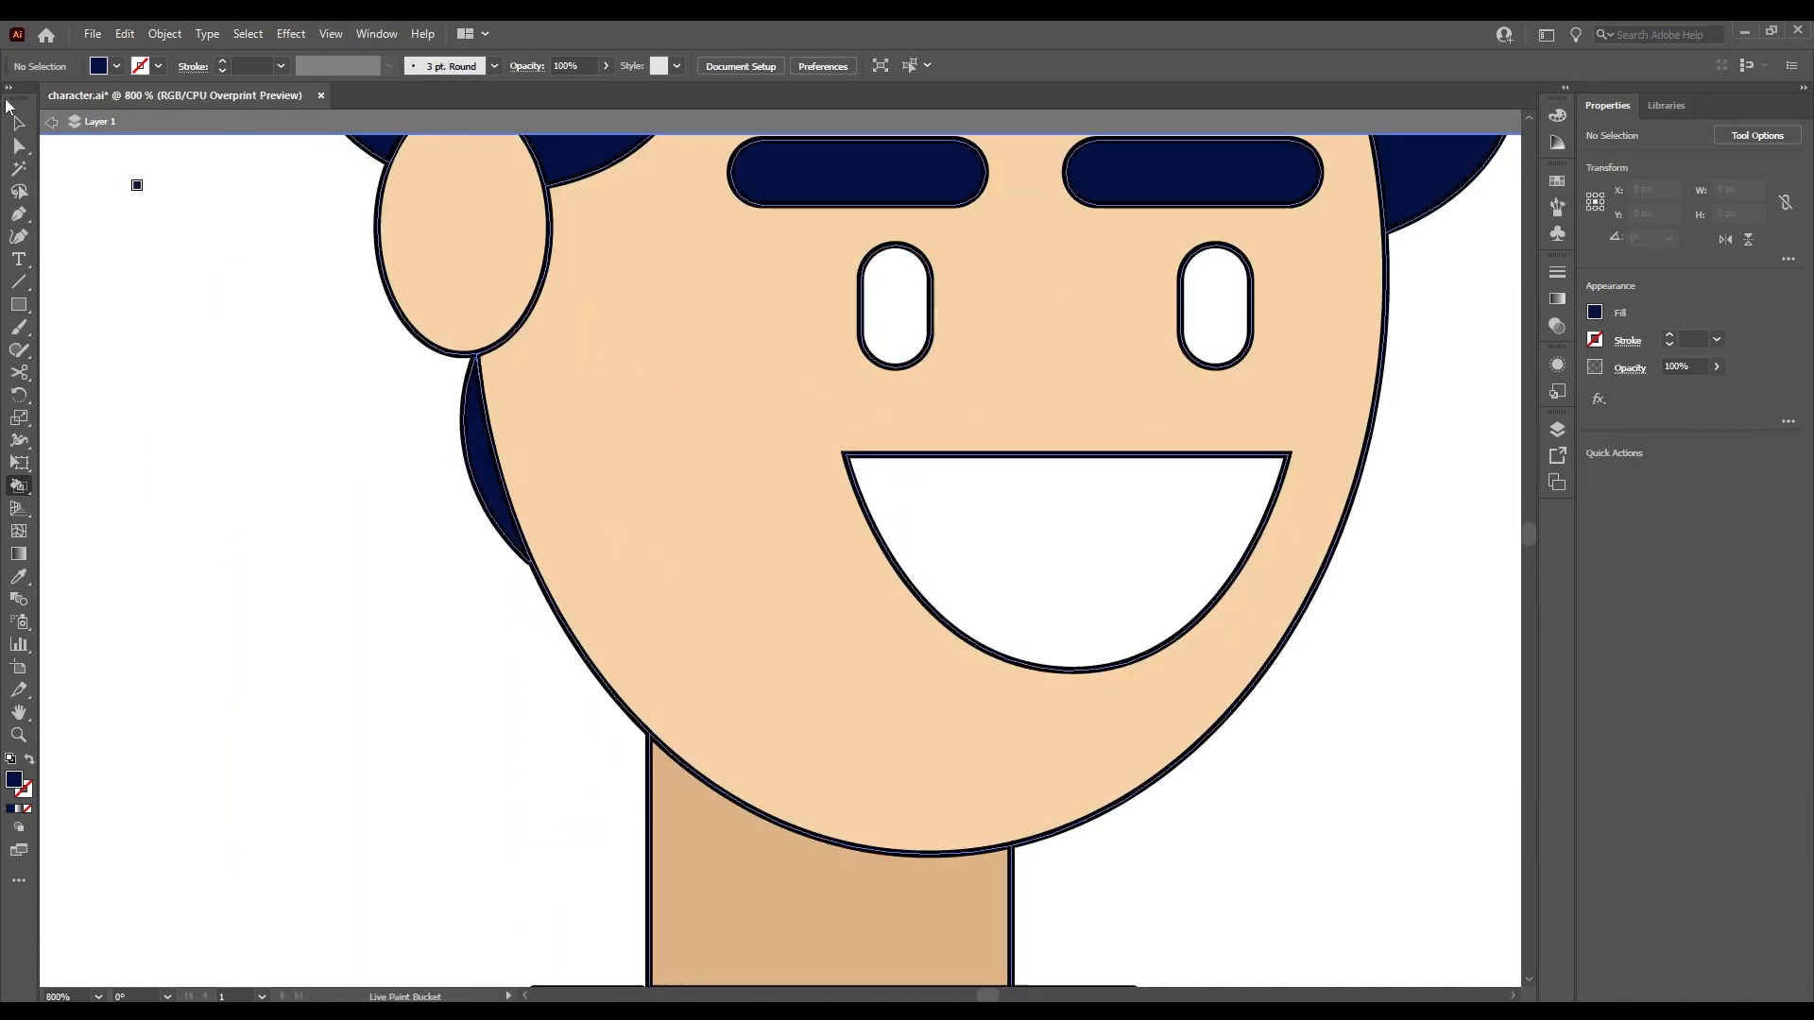
double_click(13, 781)
drag(717, 610, 688, 648)
click(1102, 401)
click(896, 311)
click(1211, 326)
key(v)
scroll(1256, 460, down, 6)
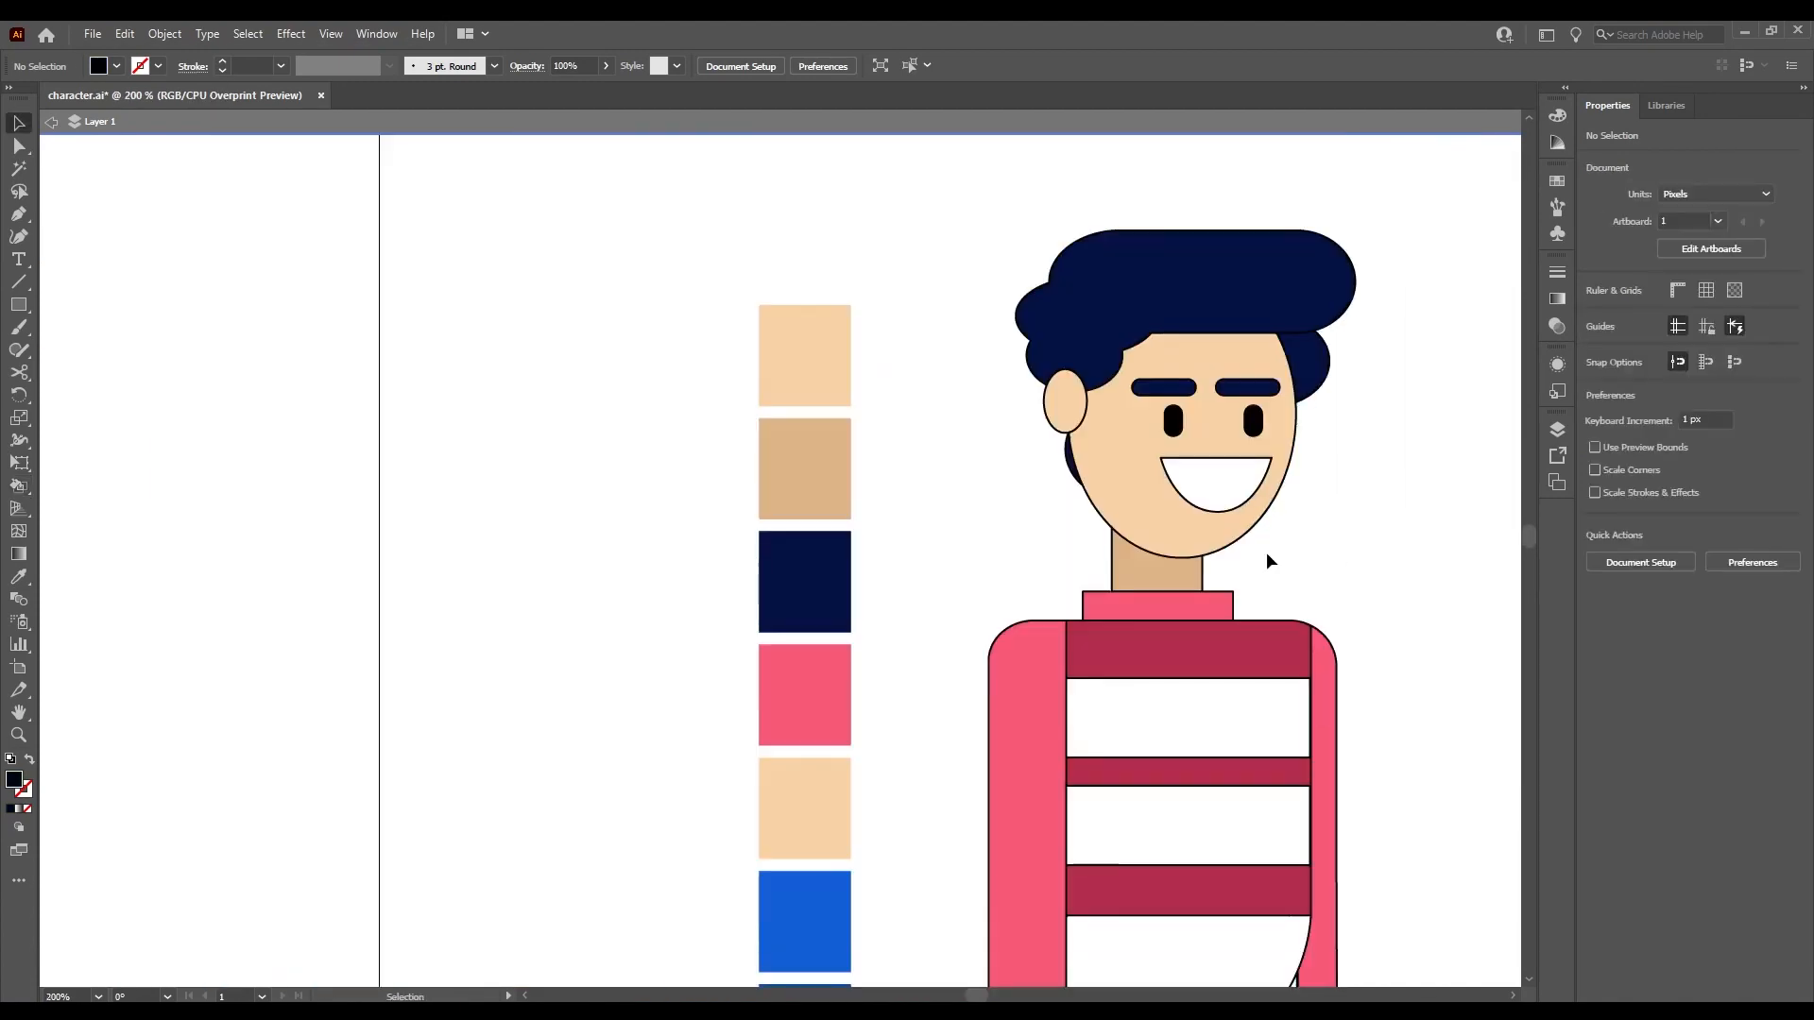
Exit isolation mode, sample the bright blue swatch and paint the rounded hip area of the trousers.
scroll(1228, 643, up, 3)
scroll(1209, 649, down, 1)
key(i)
click(74, 126)
click(742, 450)
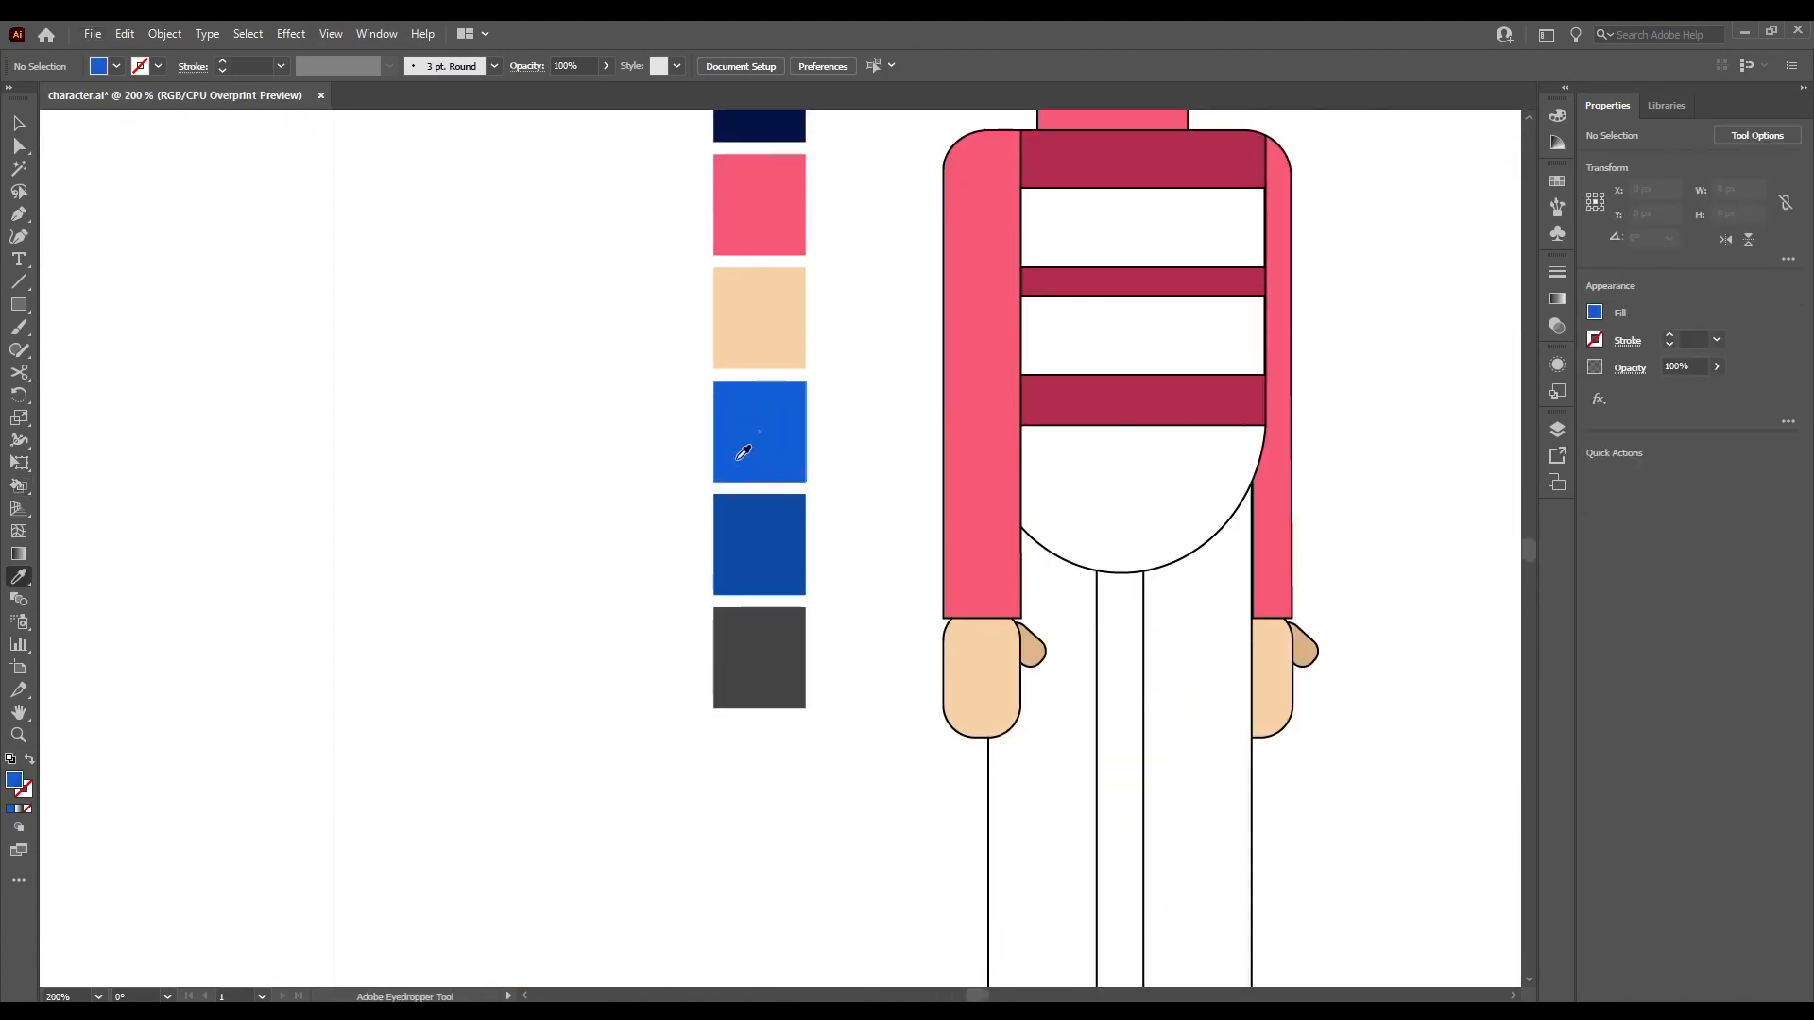
key(k)
click(1114, 500)
Paint the front trouser leg with the darker blue swatch's color and the other leg with an even darker blue.
scroll(1114, 500, down, 3)
alt+click(775, 486)
click(1047, 666)
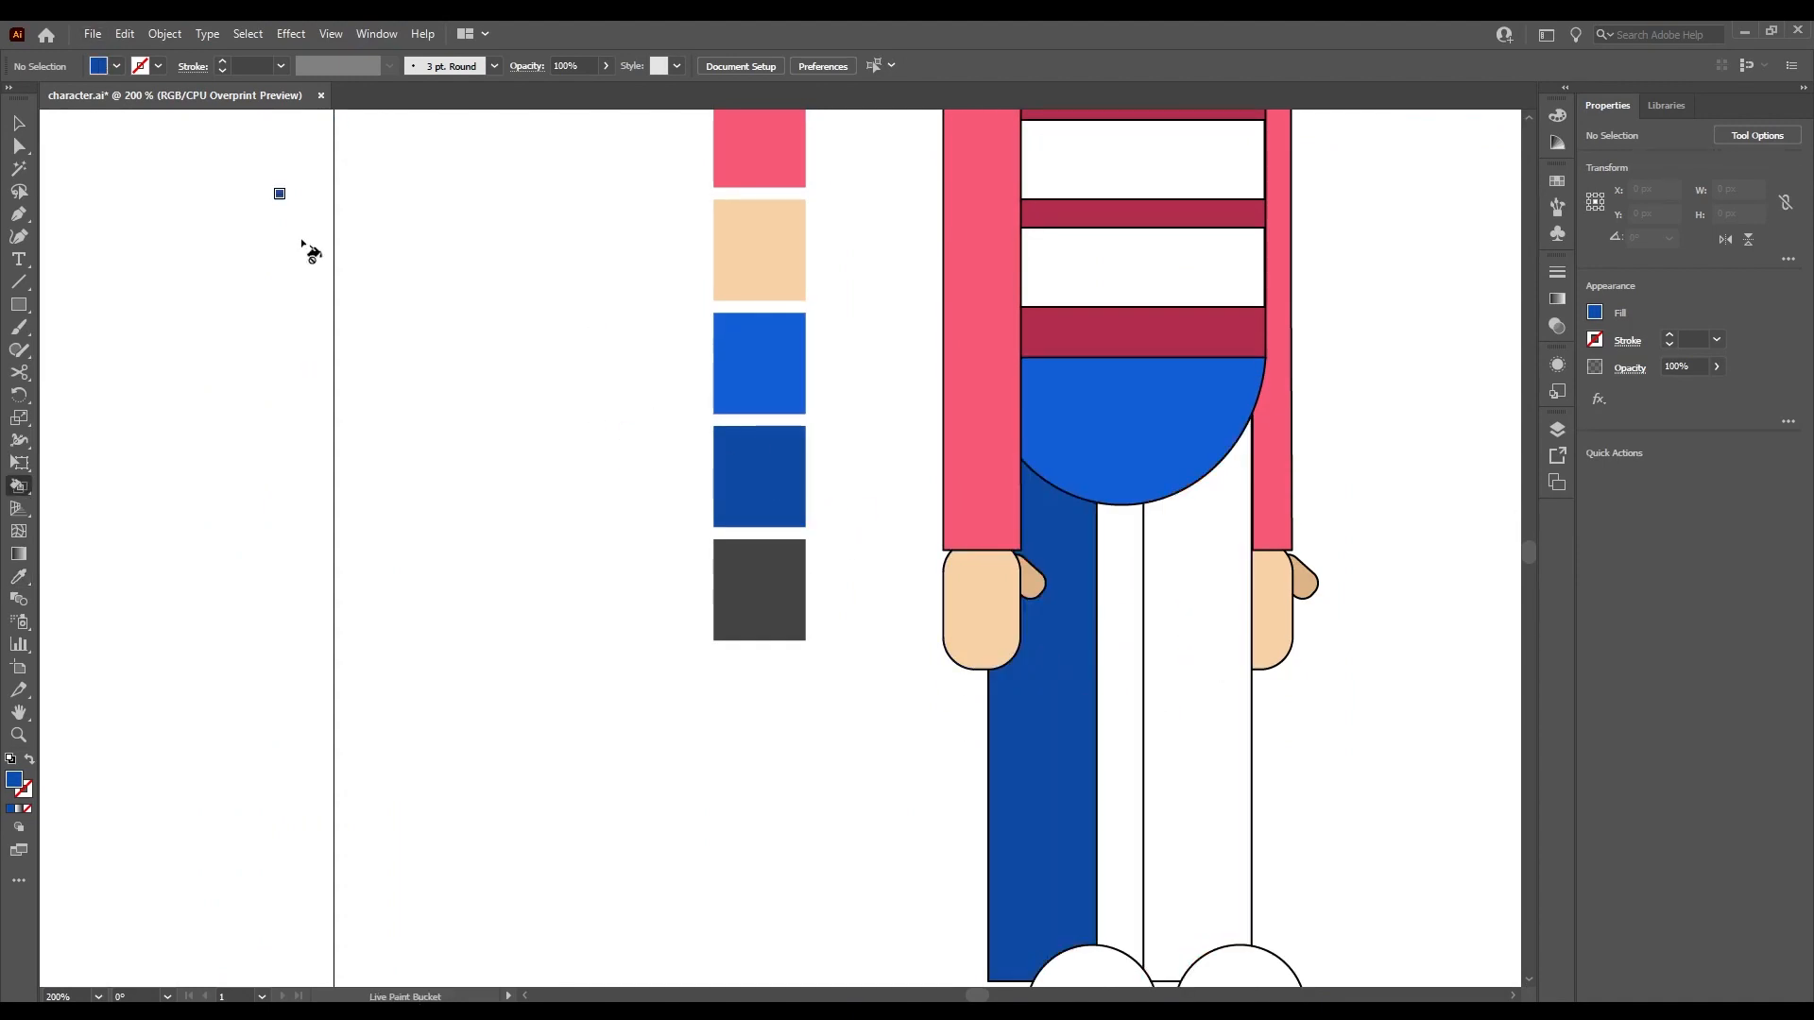
double_click(19, 787)
click(1106, 401)
click(1219, 655)
scroll(964, 656, down, 3)
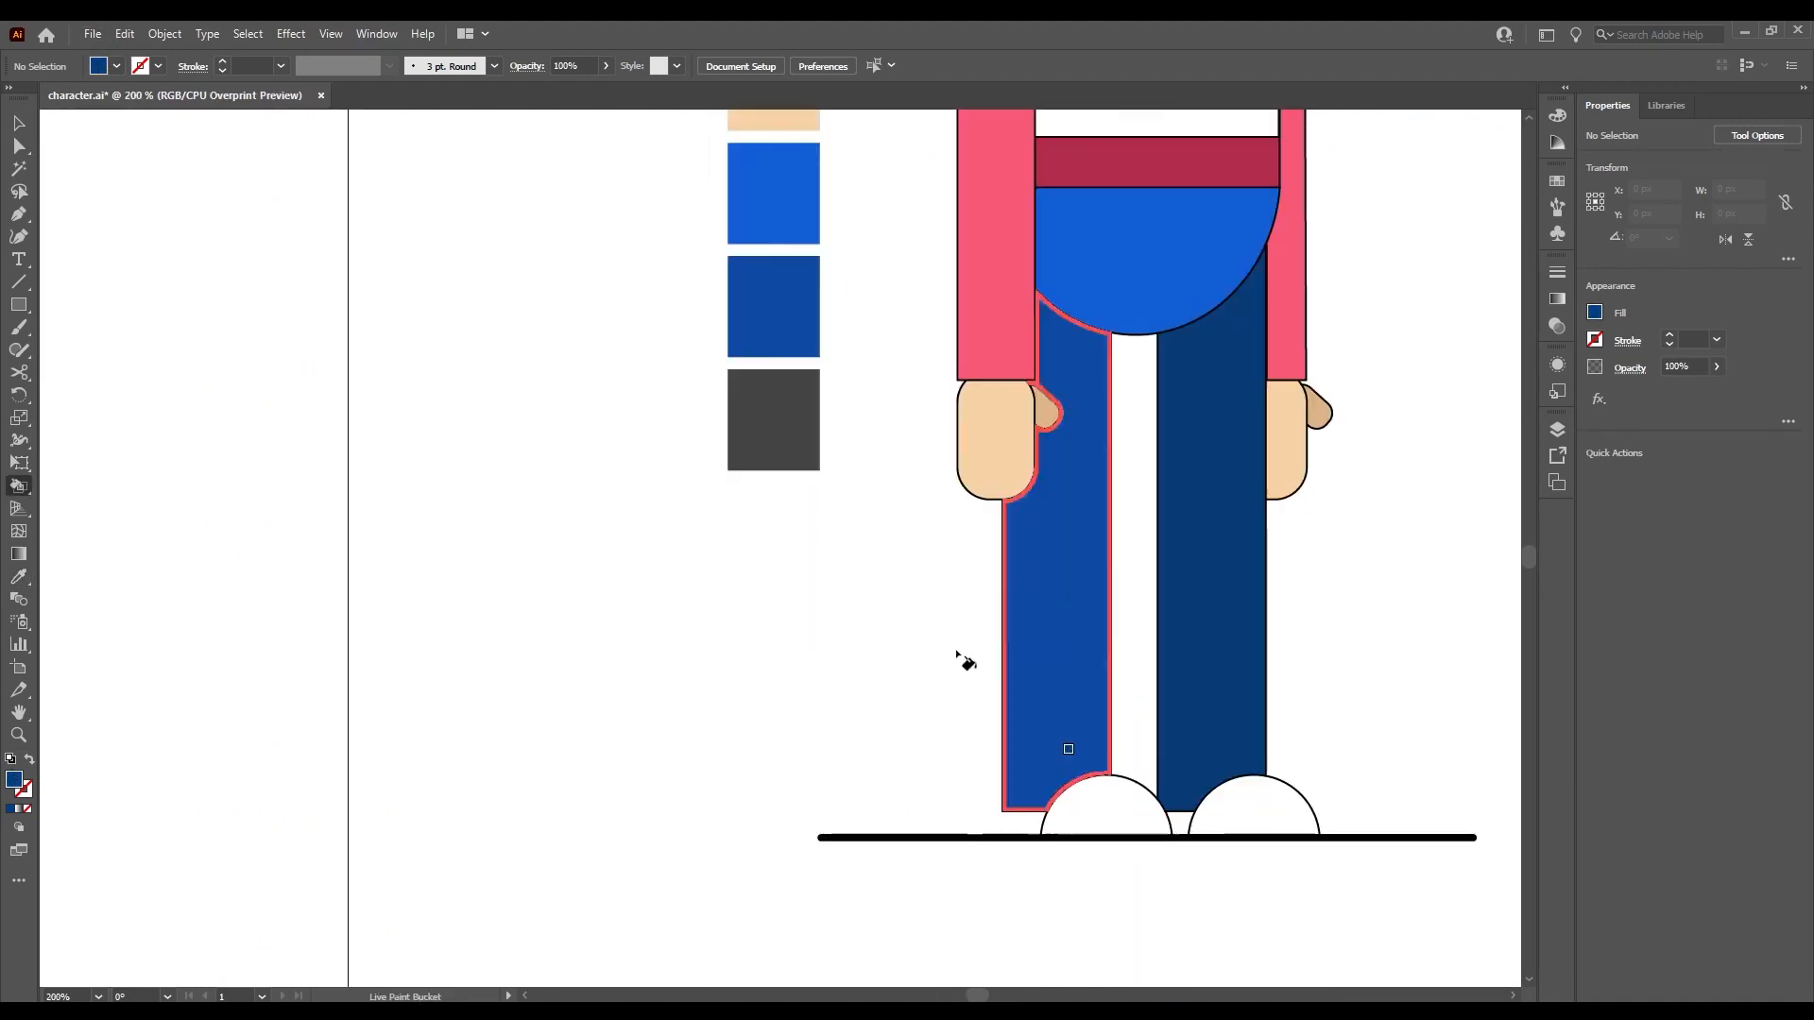
Set the fill color to yellow FFF86C and paint the two wide shirt bands with it.
scroll(1077, 706, down, 5)
scroll(1215, 542, up, 3)
scroll(1091, 506, up, 2)
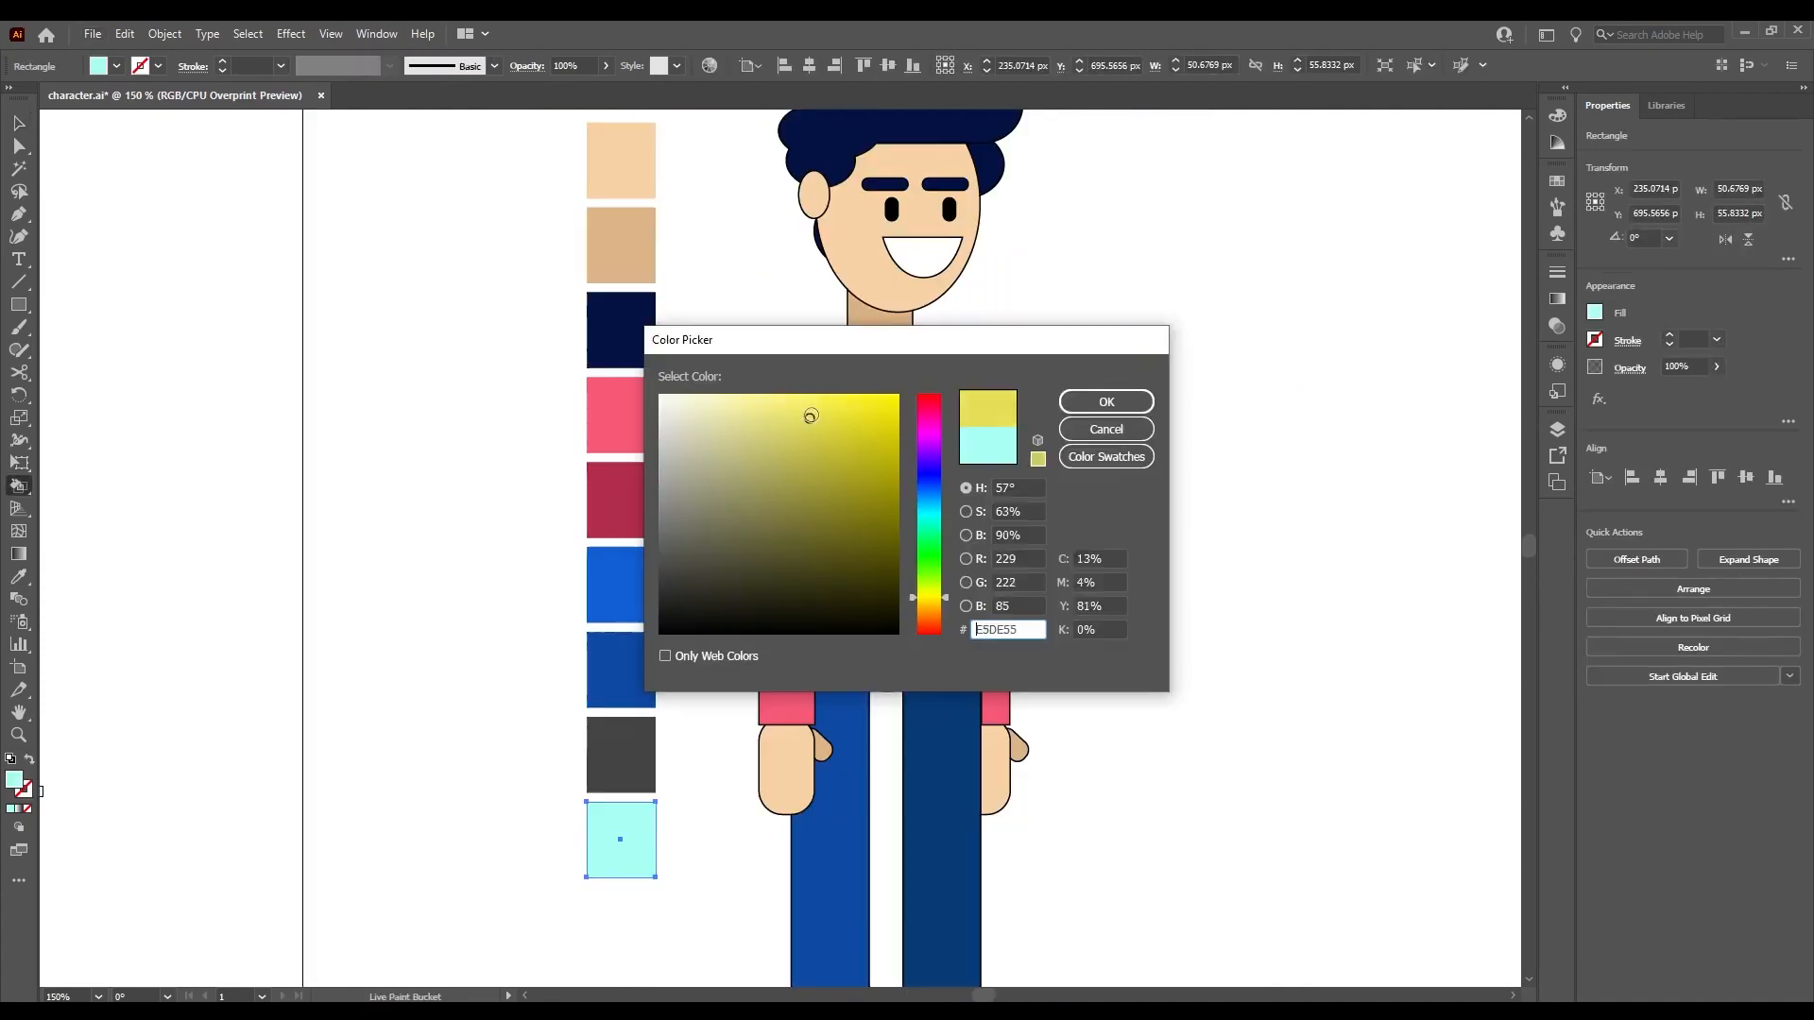
drag(811, 416, 798, 382)
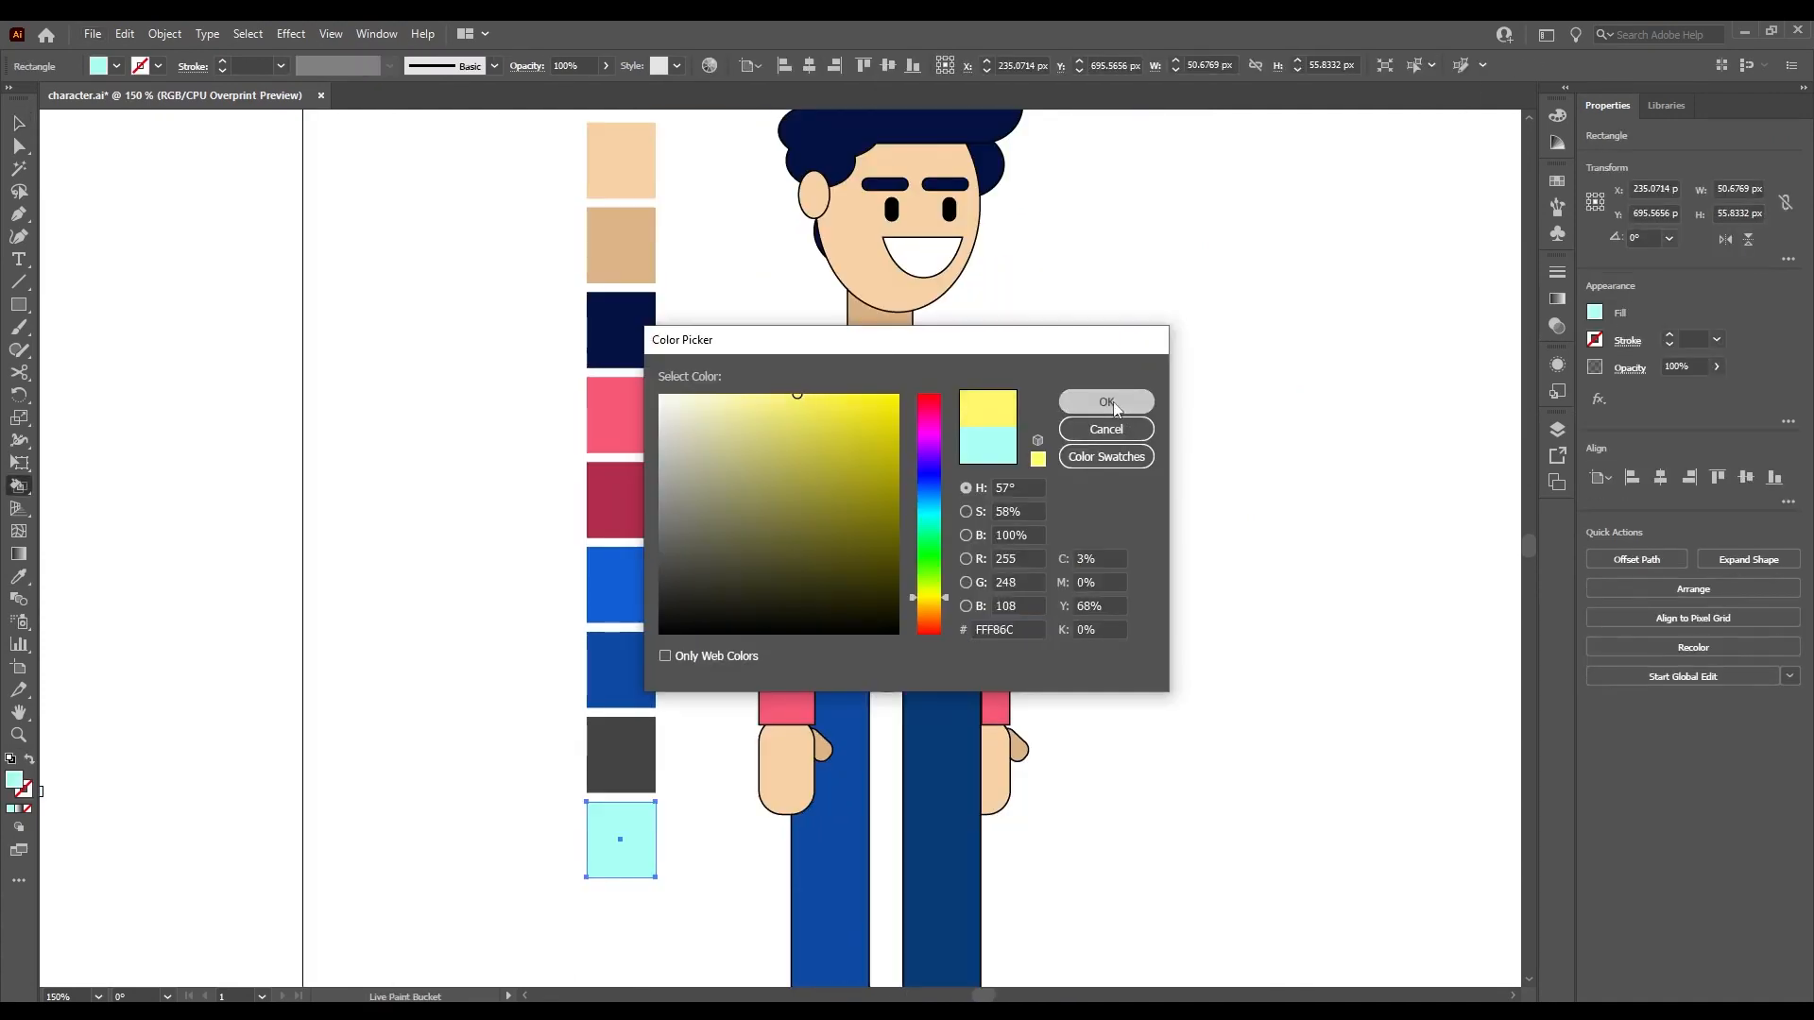
click(1105, 402)
click(897, 434)
key(v)
click(1234, 508)
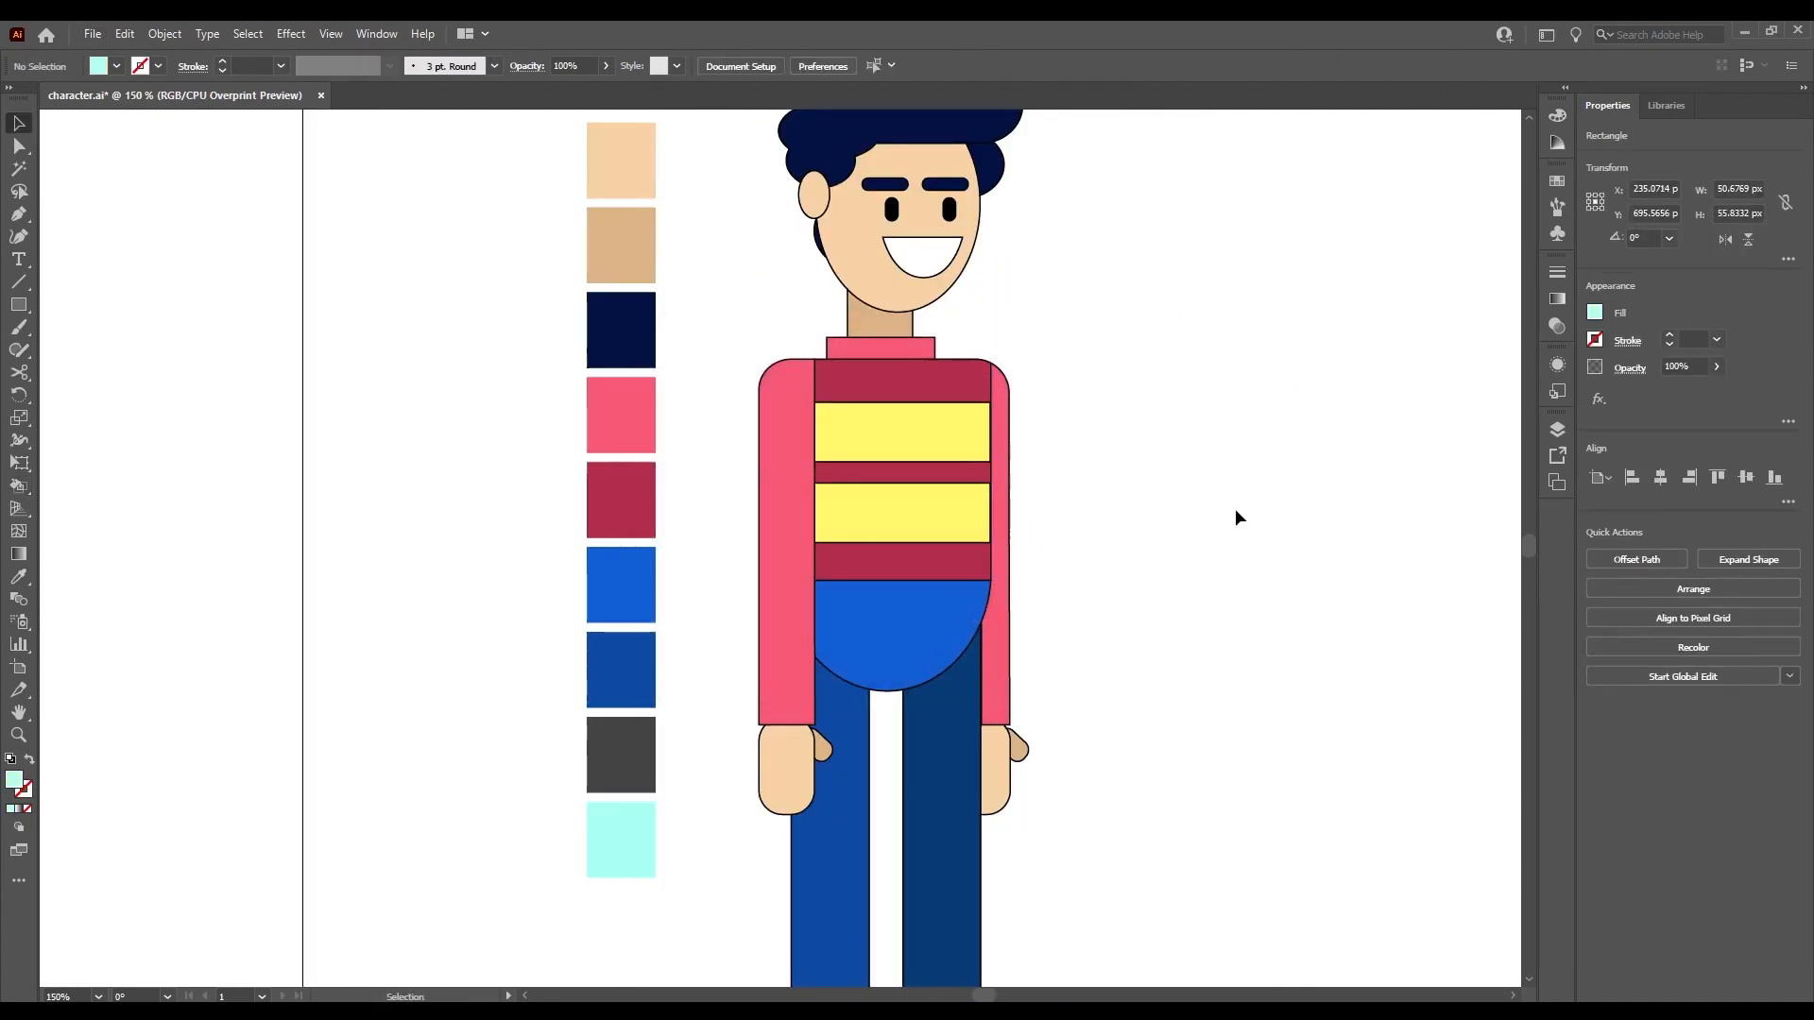
Select the whole character with its ground line, set the stroke to none, and deselect.
scroll(1233, 505, down, 5)
scroll(1243, 474, up, 3)
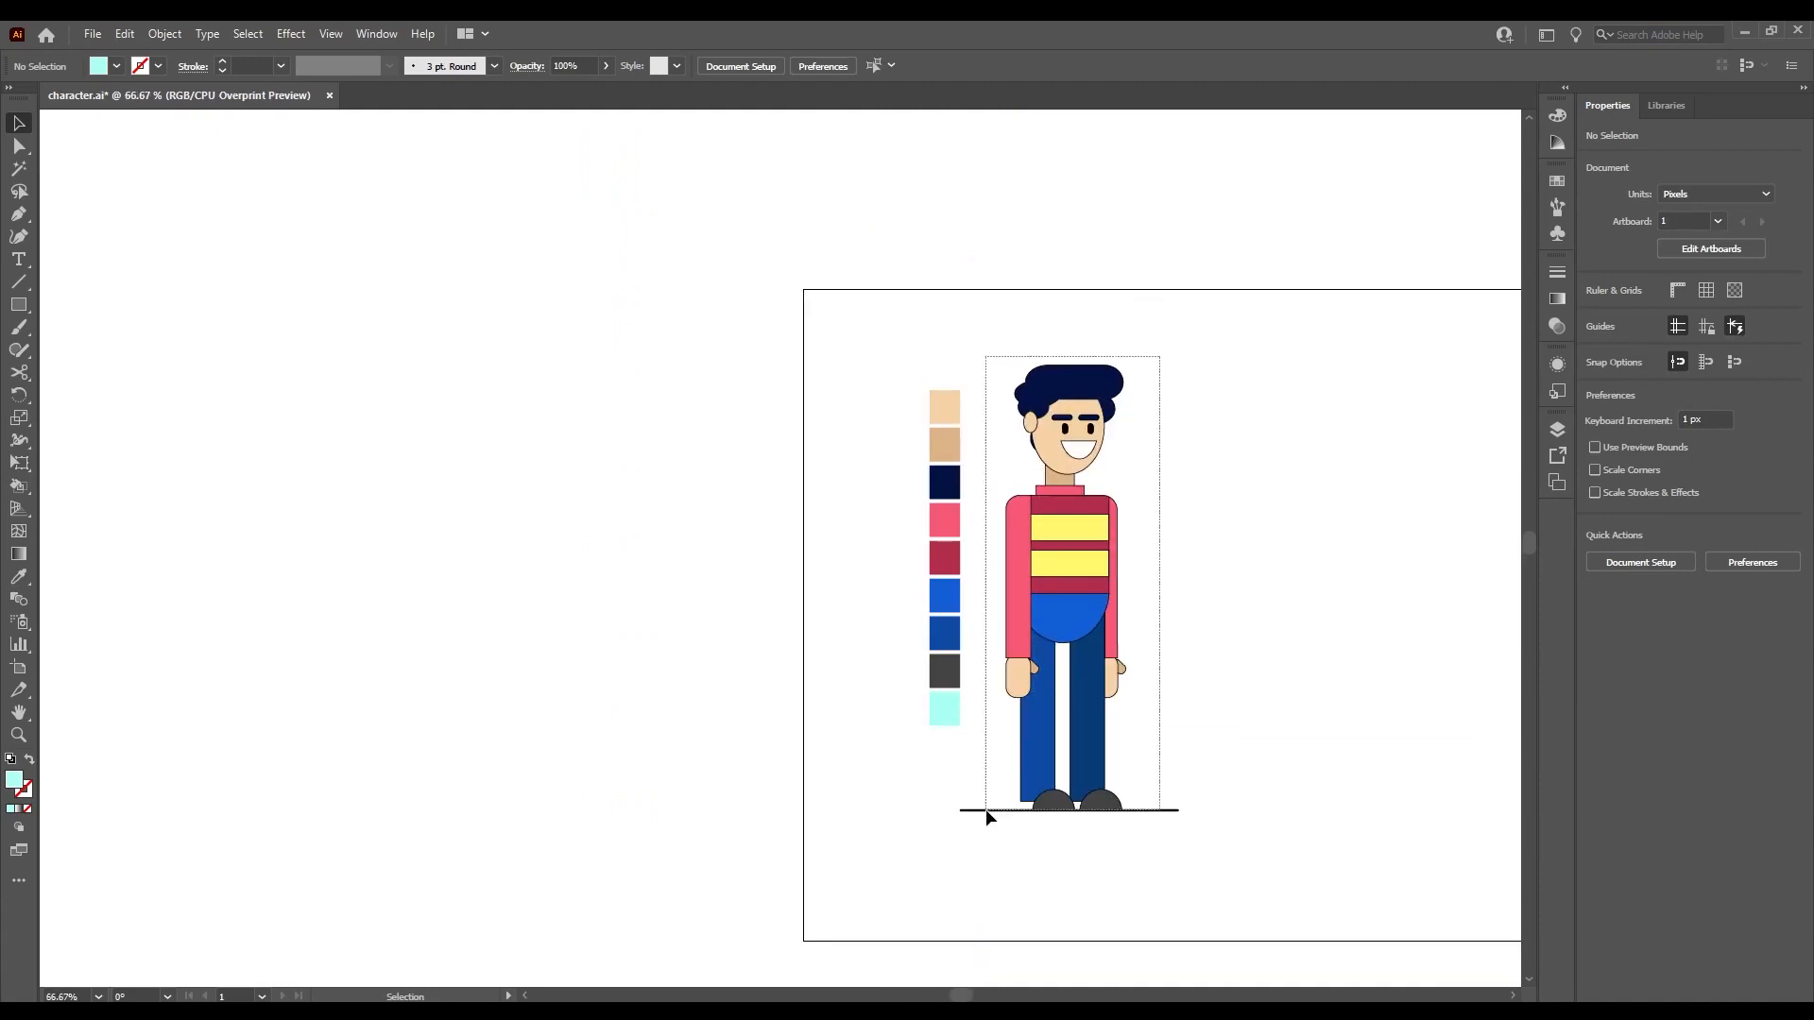
drag(984, 810, 984, 809)
key(ctrl+plus)
key(ctrl+plus)
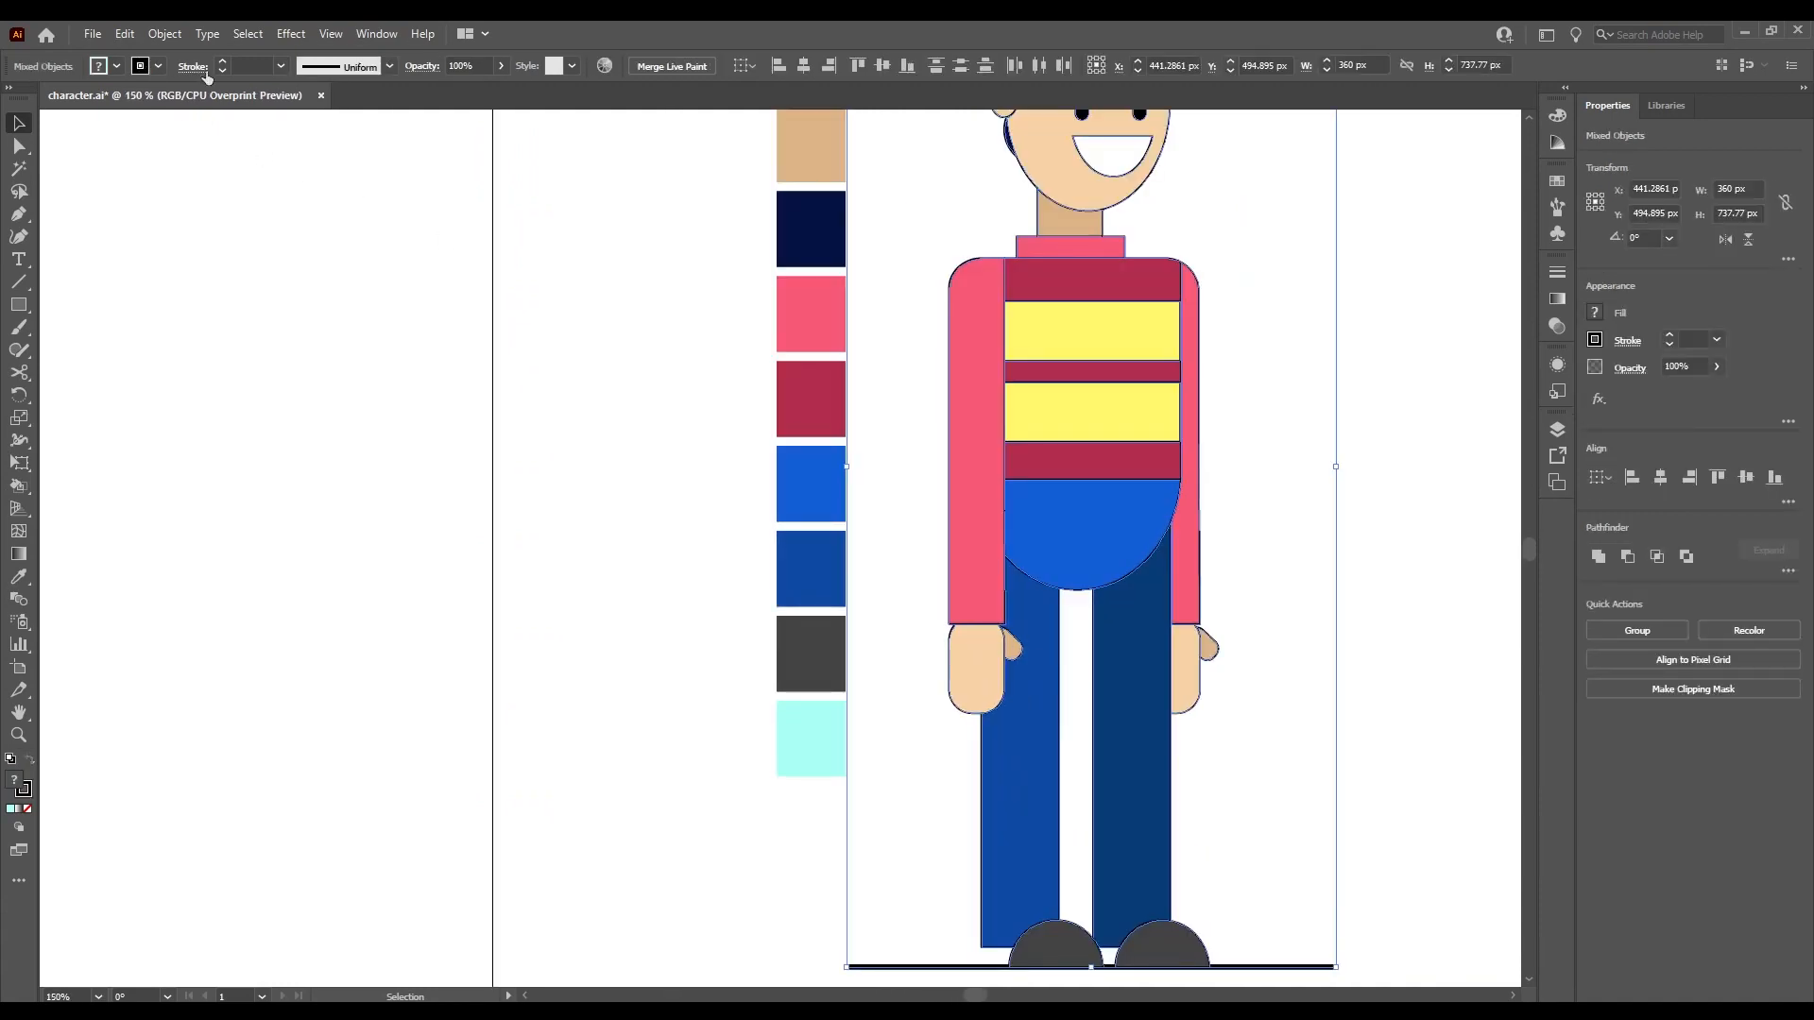
click(156, 66)
click(18, 98)
click(383, 305)
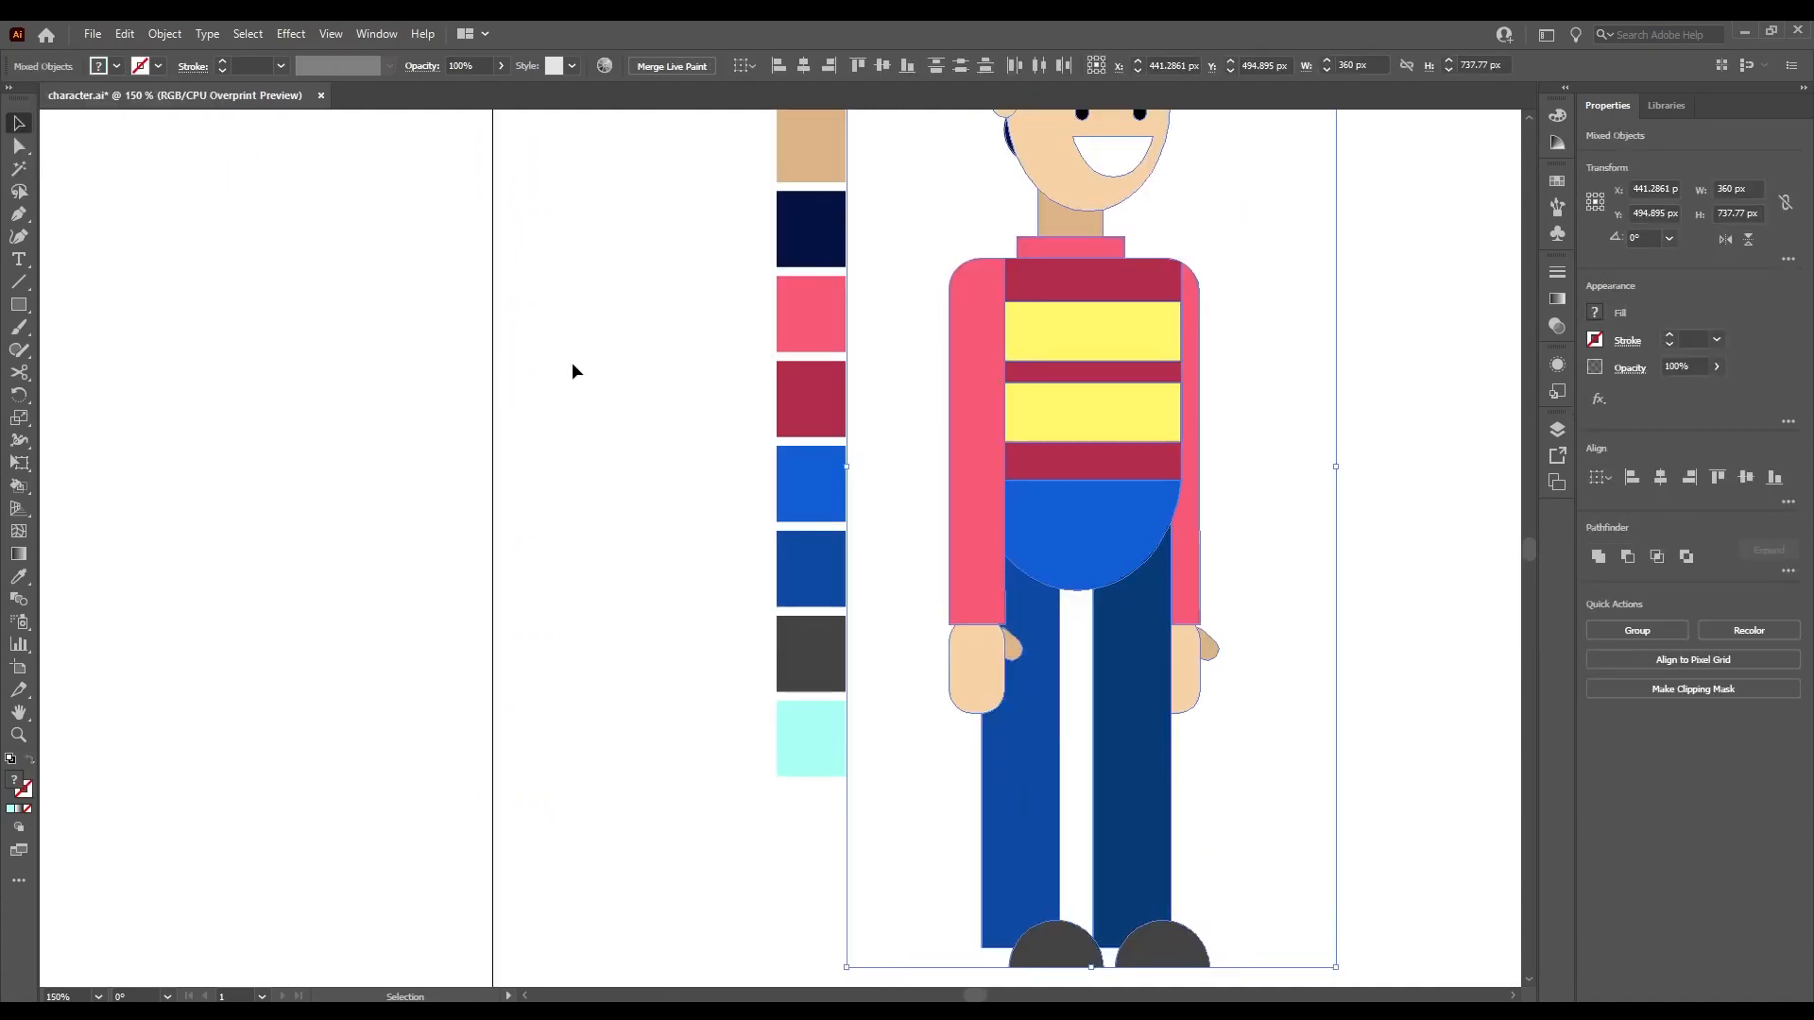
click(576, 425)
Examine the outline-free character up close and as a whole, checking the shirt, hands and legs.
scroll(942, 444, down, 2)
scroll(1043, 410, up, 2)
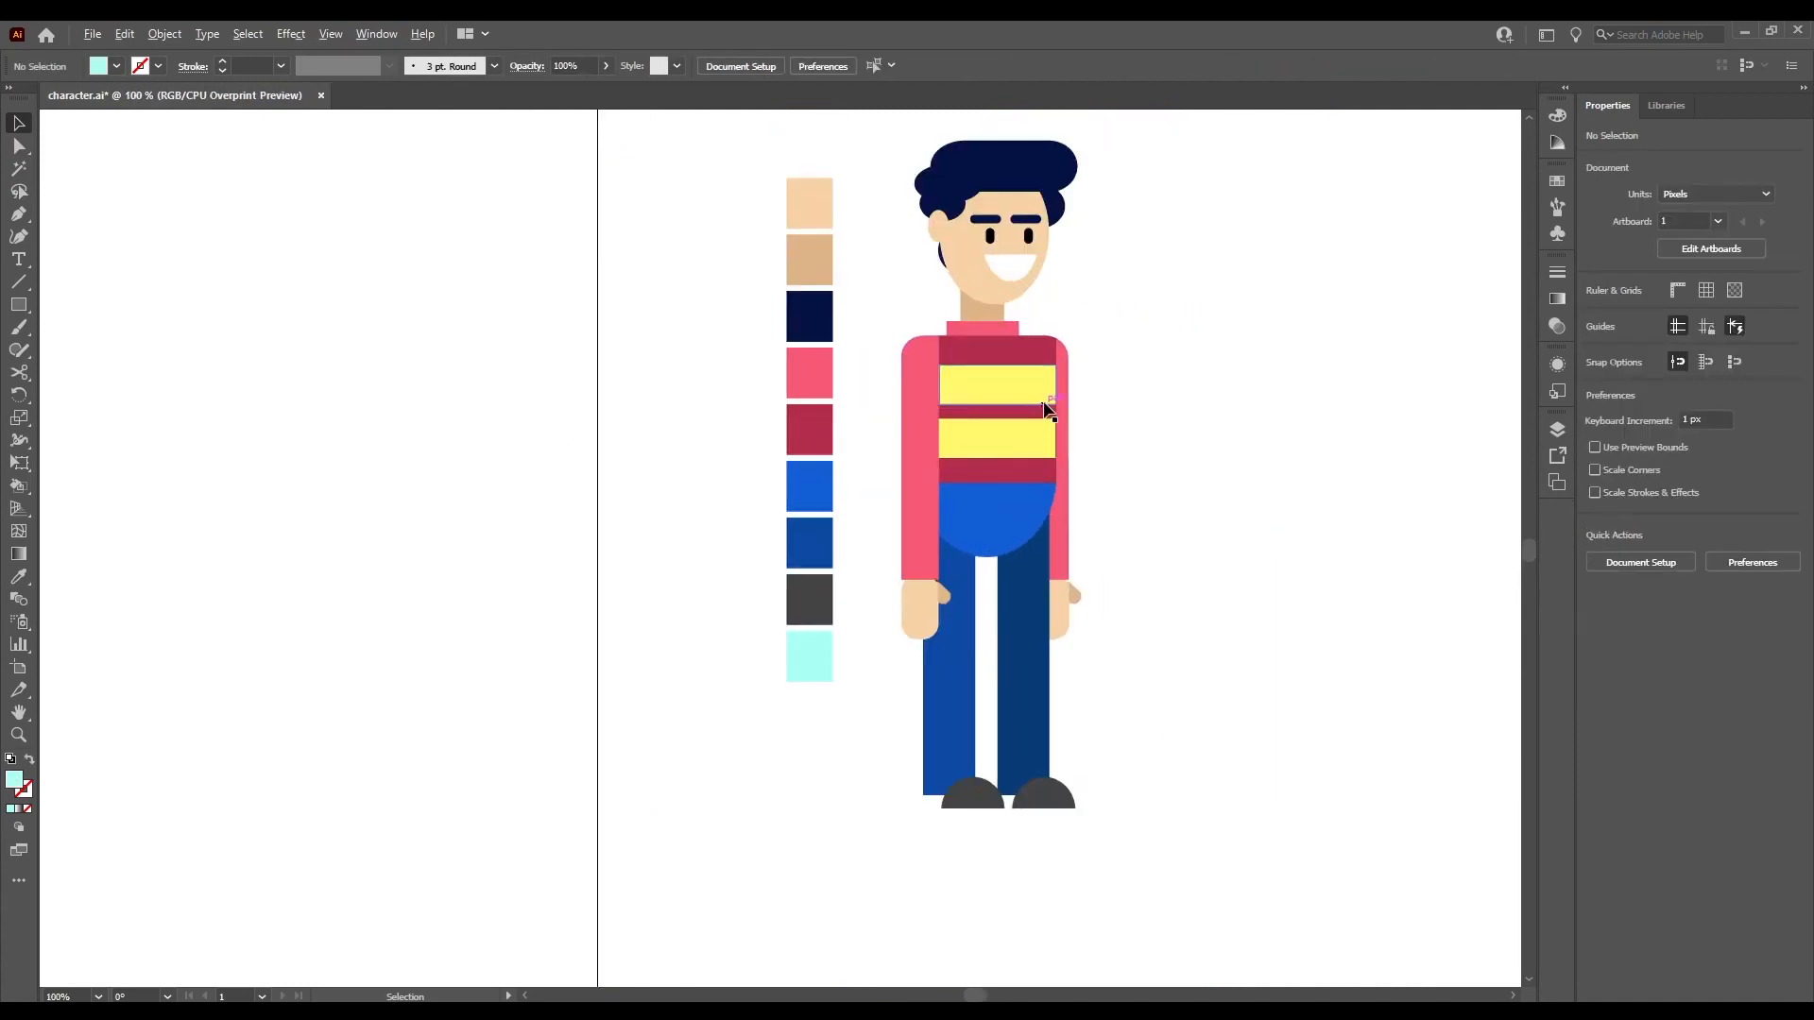
scroll(1055, 406, up, 4)
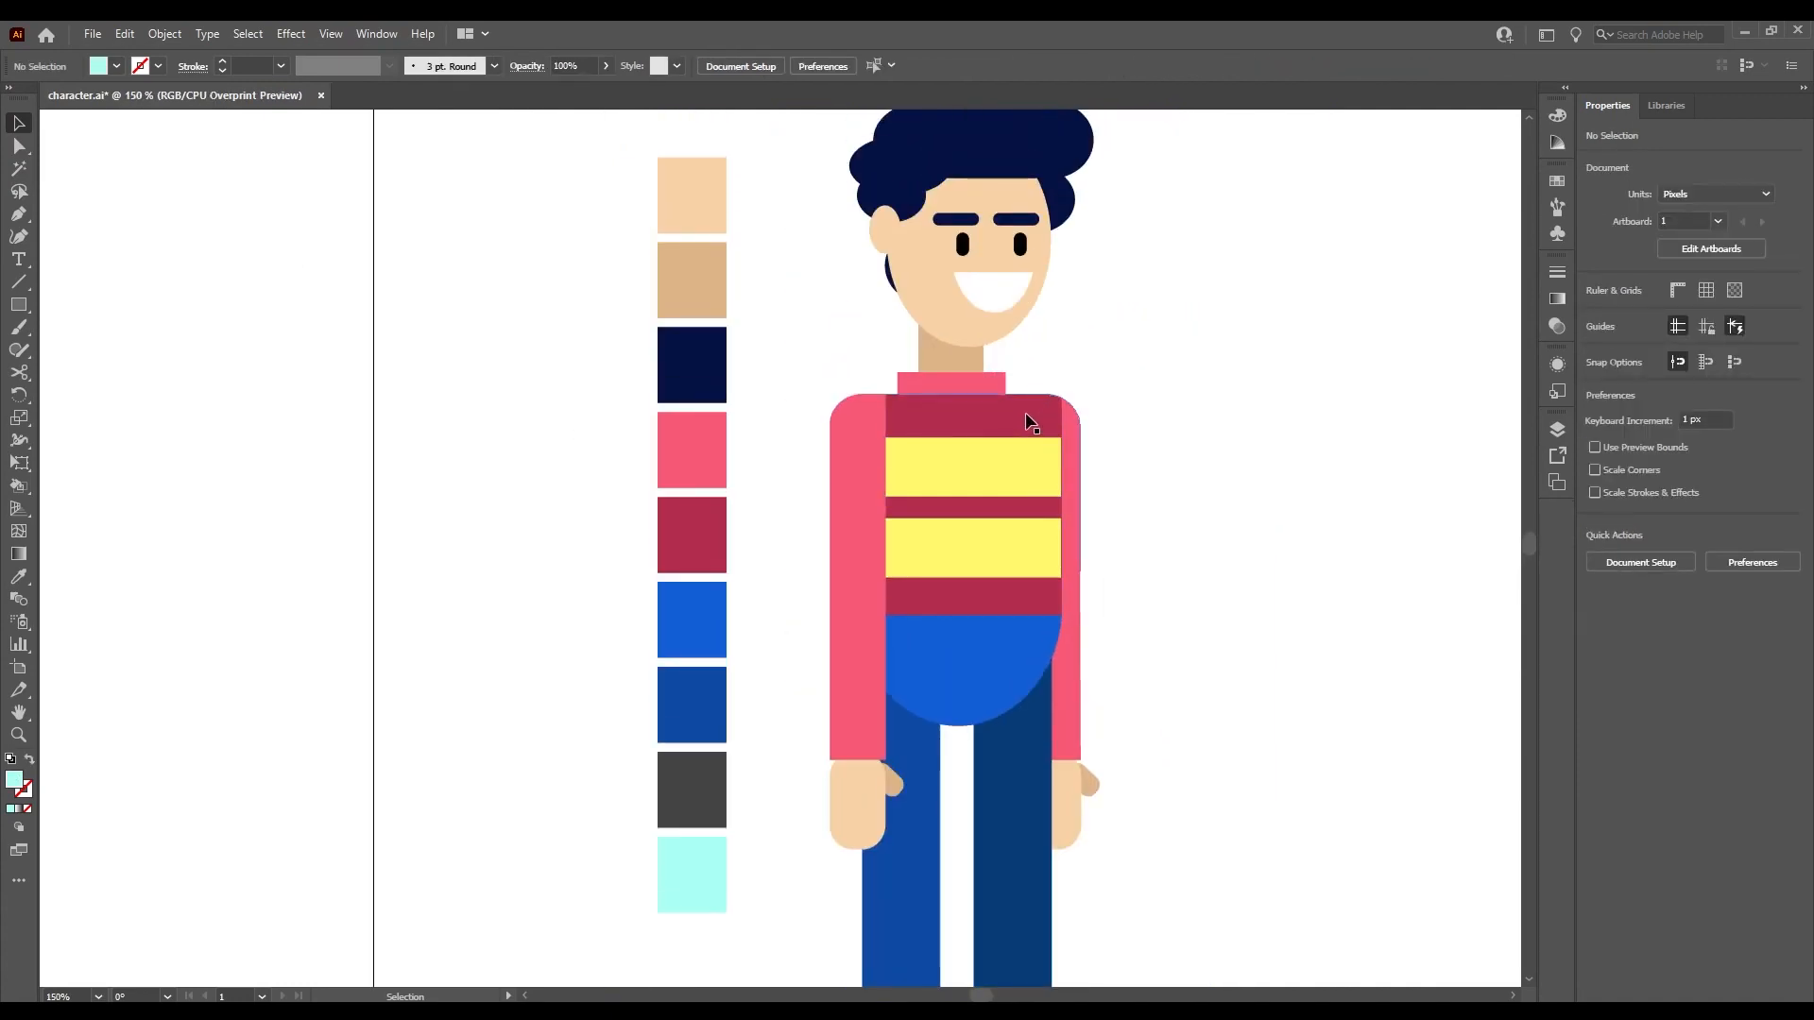
scroll(1055, 427, up, 1)
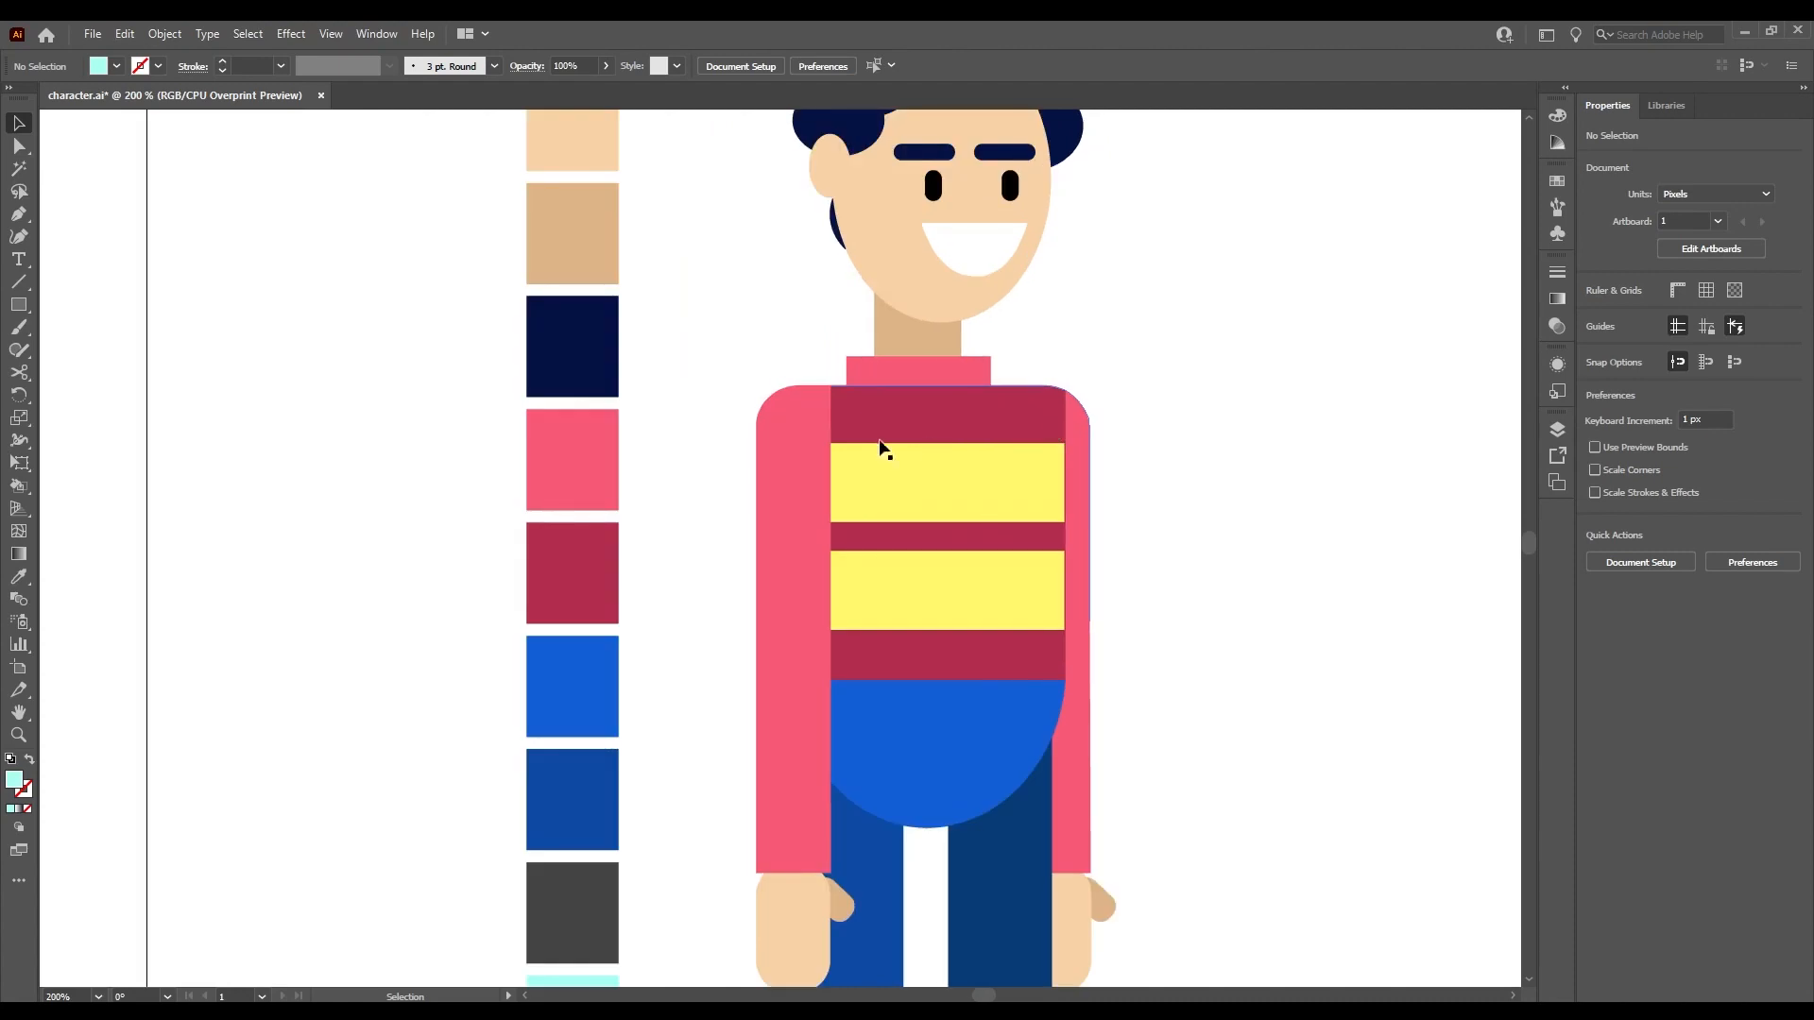
scroll(772, 410, down, 1)
scroll(786, 410, down, 1)
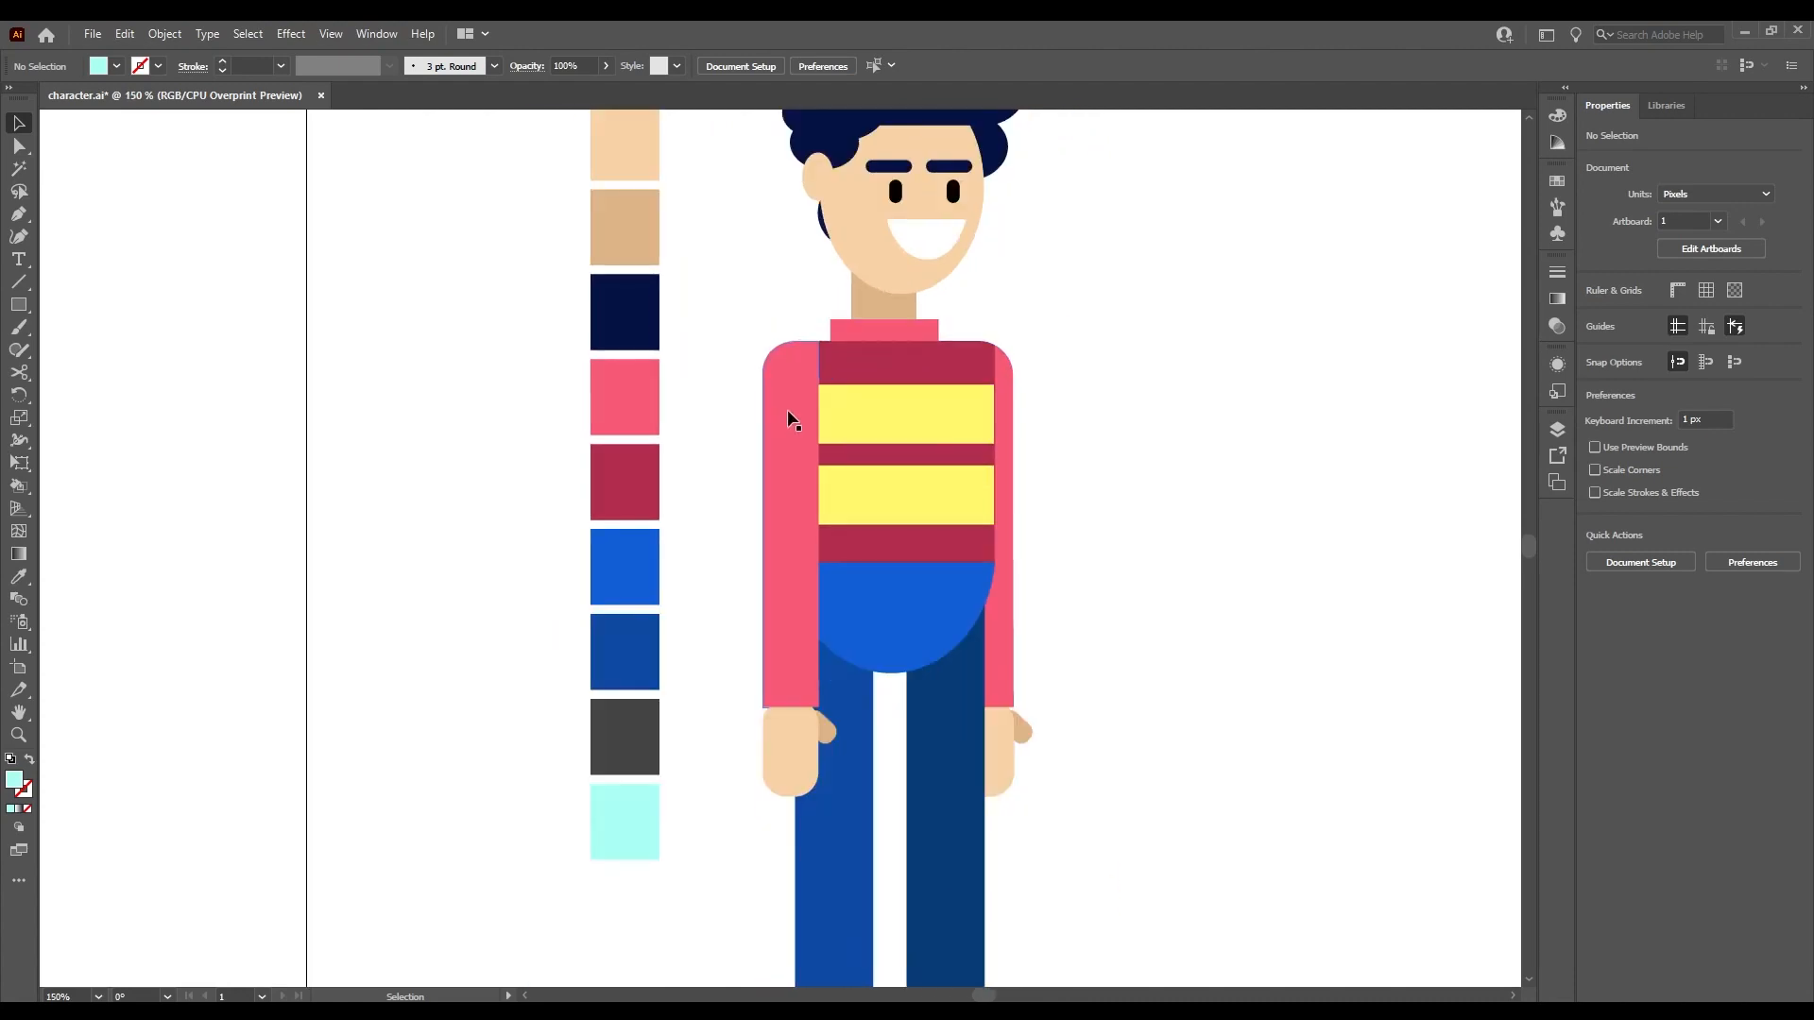
scroll(867, 237, up, 2)
scroll(769, 455, up, 2)
scroll(875, 503, down, 1)
scroll(920, 688, down, 3)
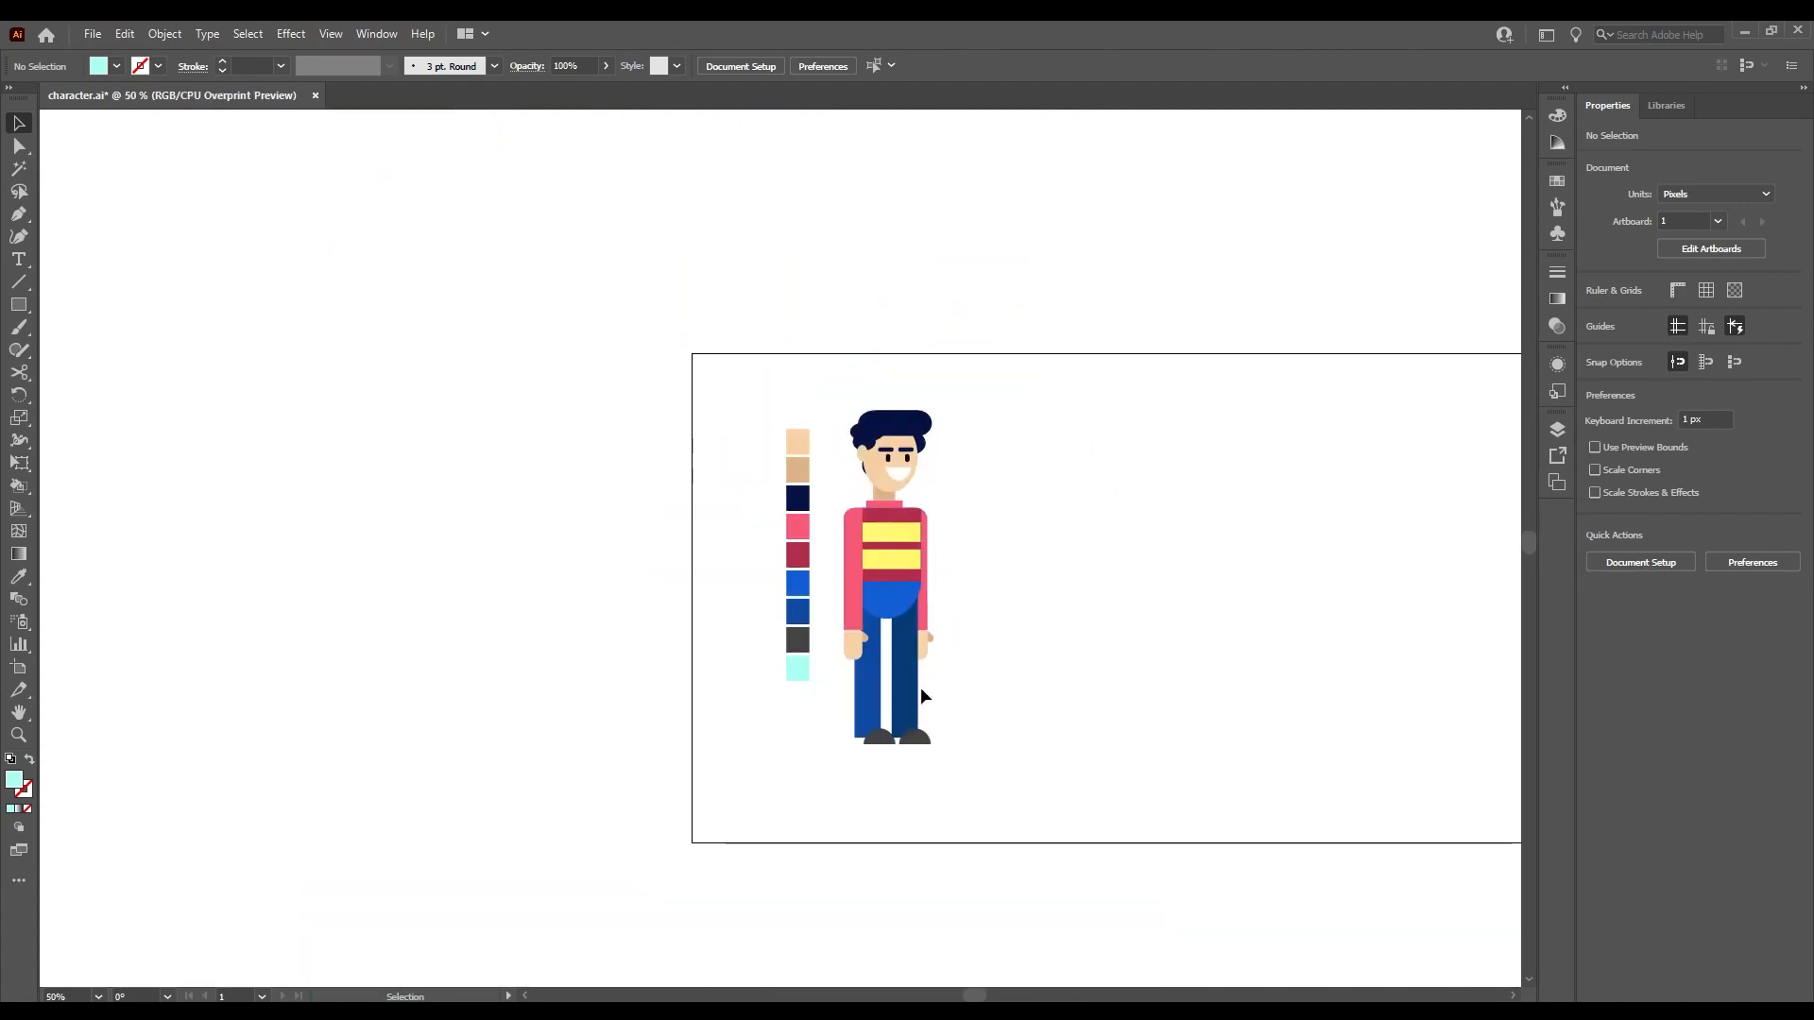
scroll(911, 730, up, 2)
scroll(926, 723, up, 1)
scroll(978, 548, down, 1)
scroll(960, 599, up, 2)
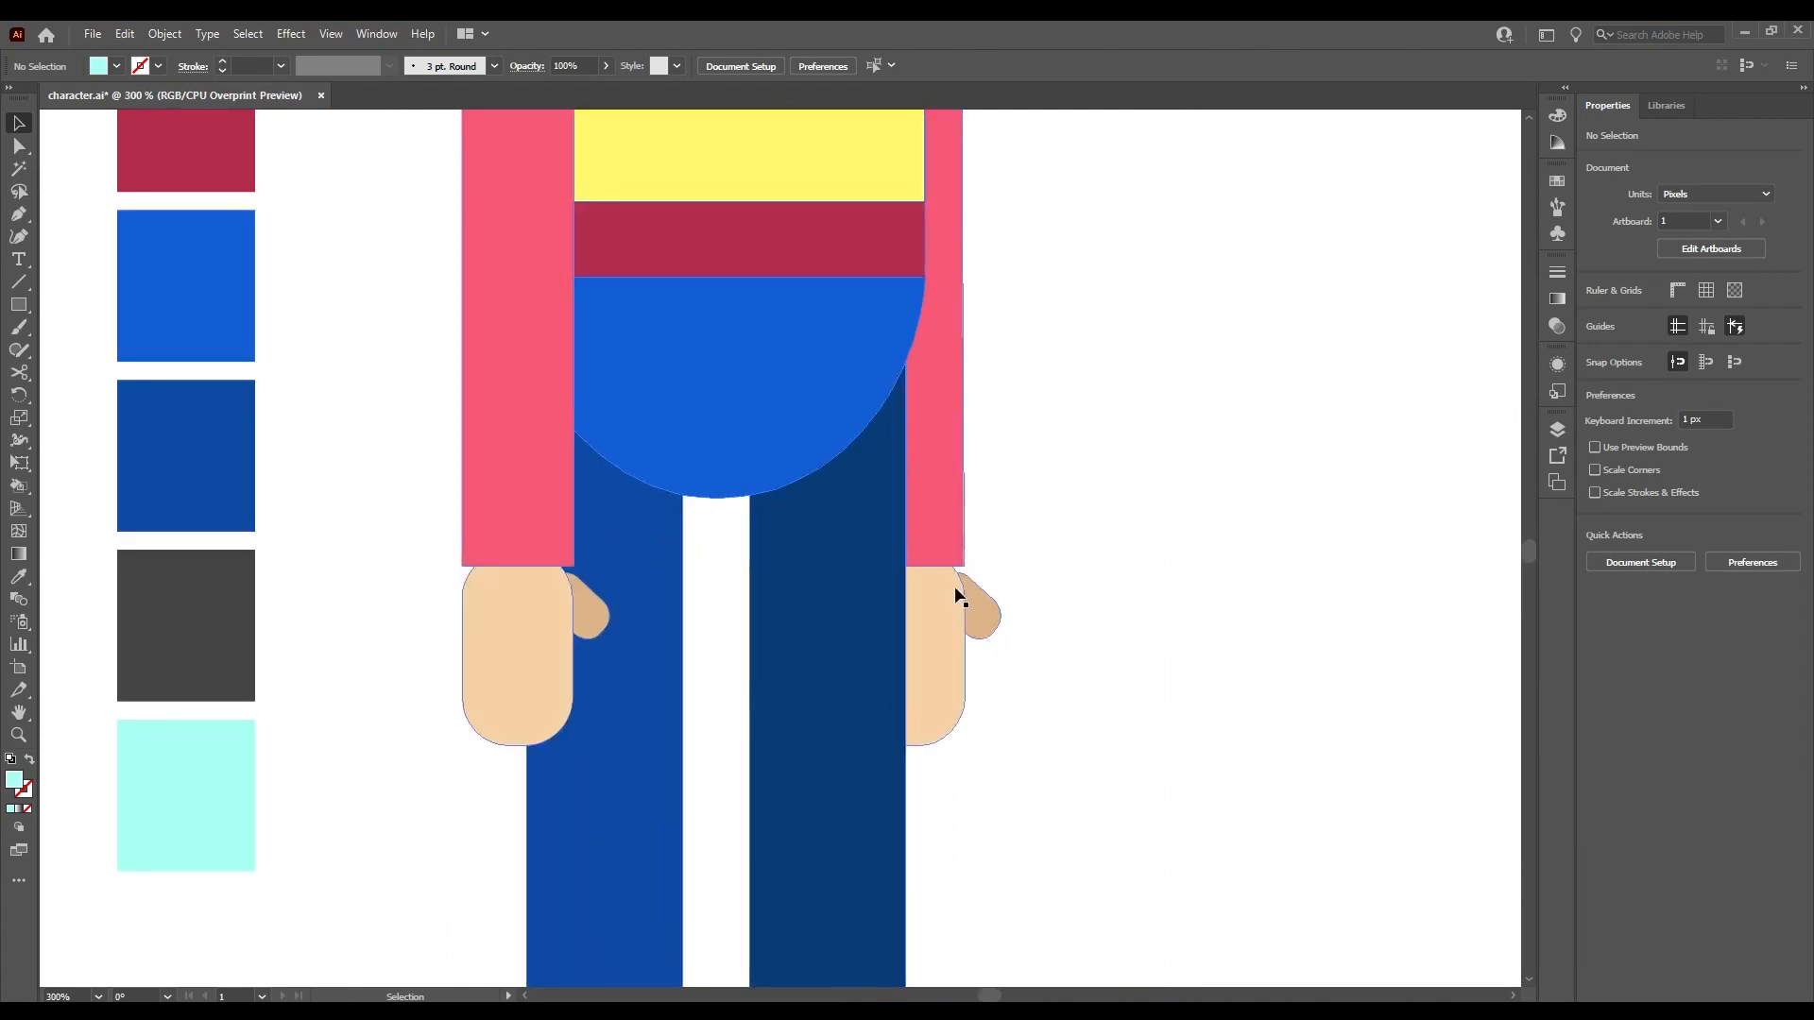
scroll(1077, 487, up, 3)
scroll(1075, 481, down, 4)
scroll(820, 440, up, 3)
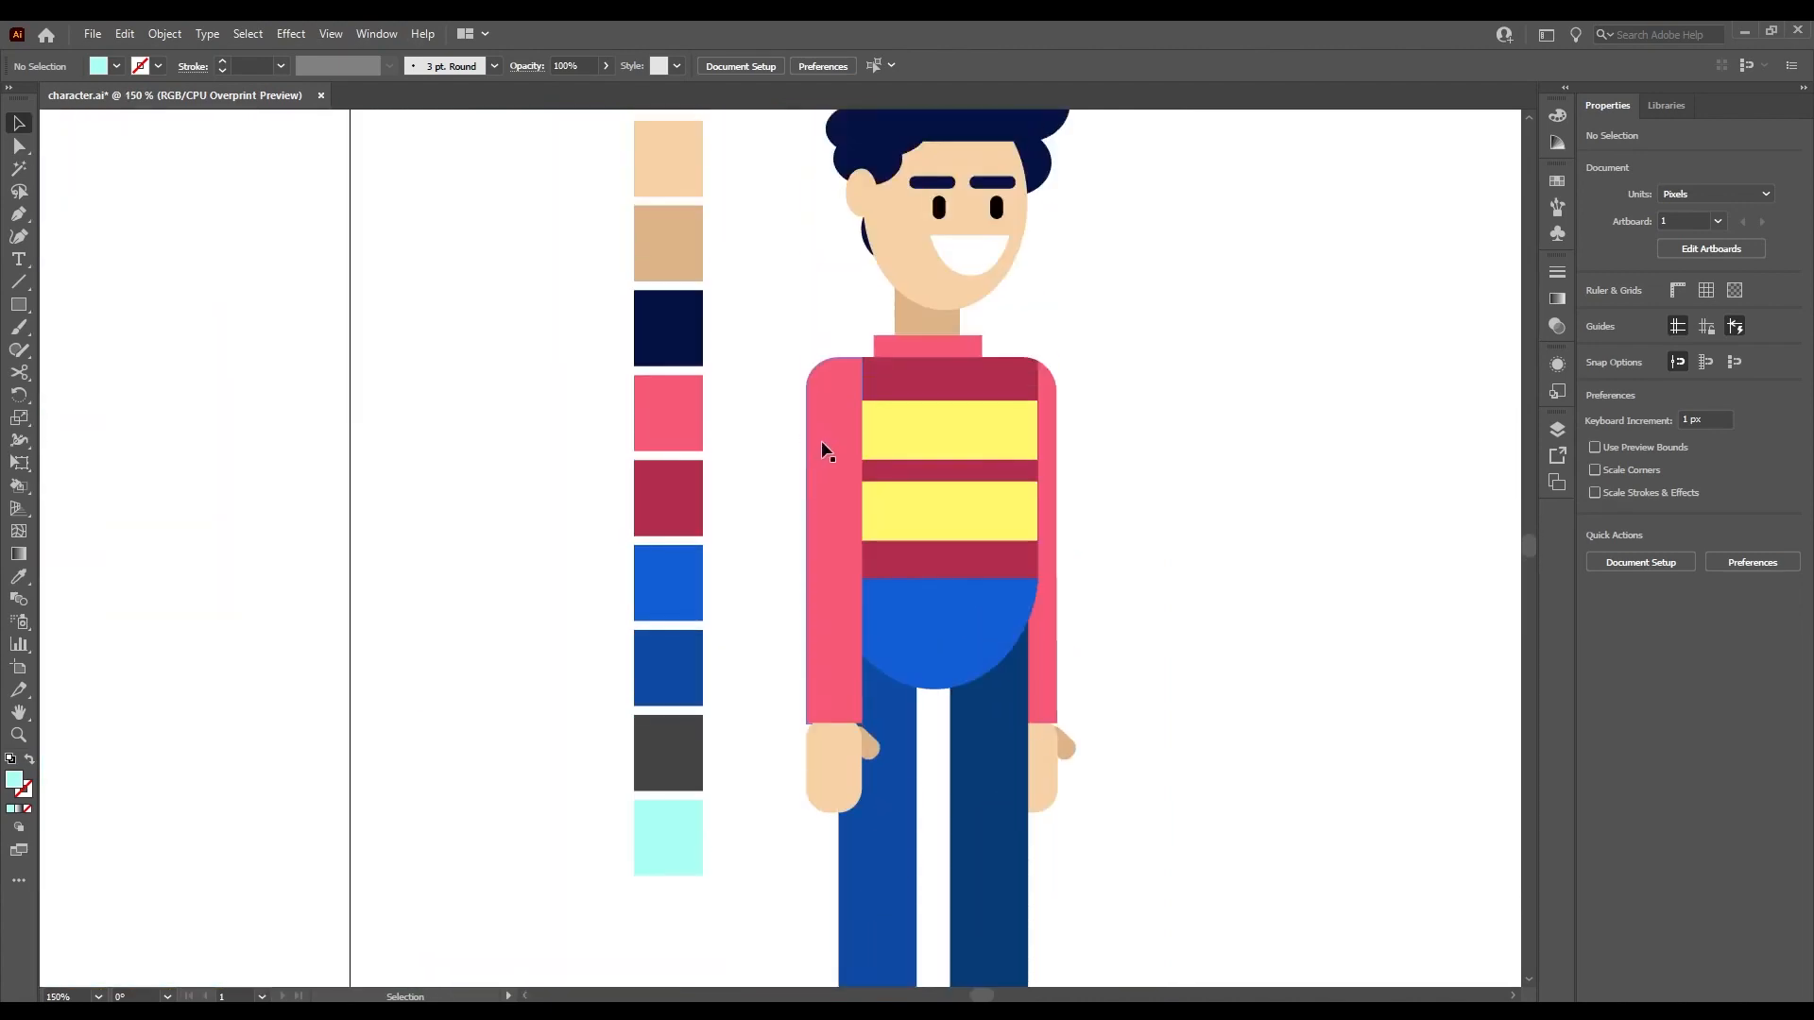
scroll(1075, 643, down, 3)
scroll(1016, 667, down, 3)
scroll(1020, 681, up, 1)
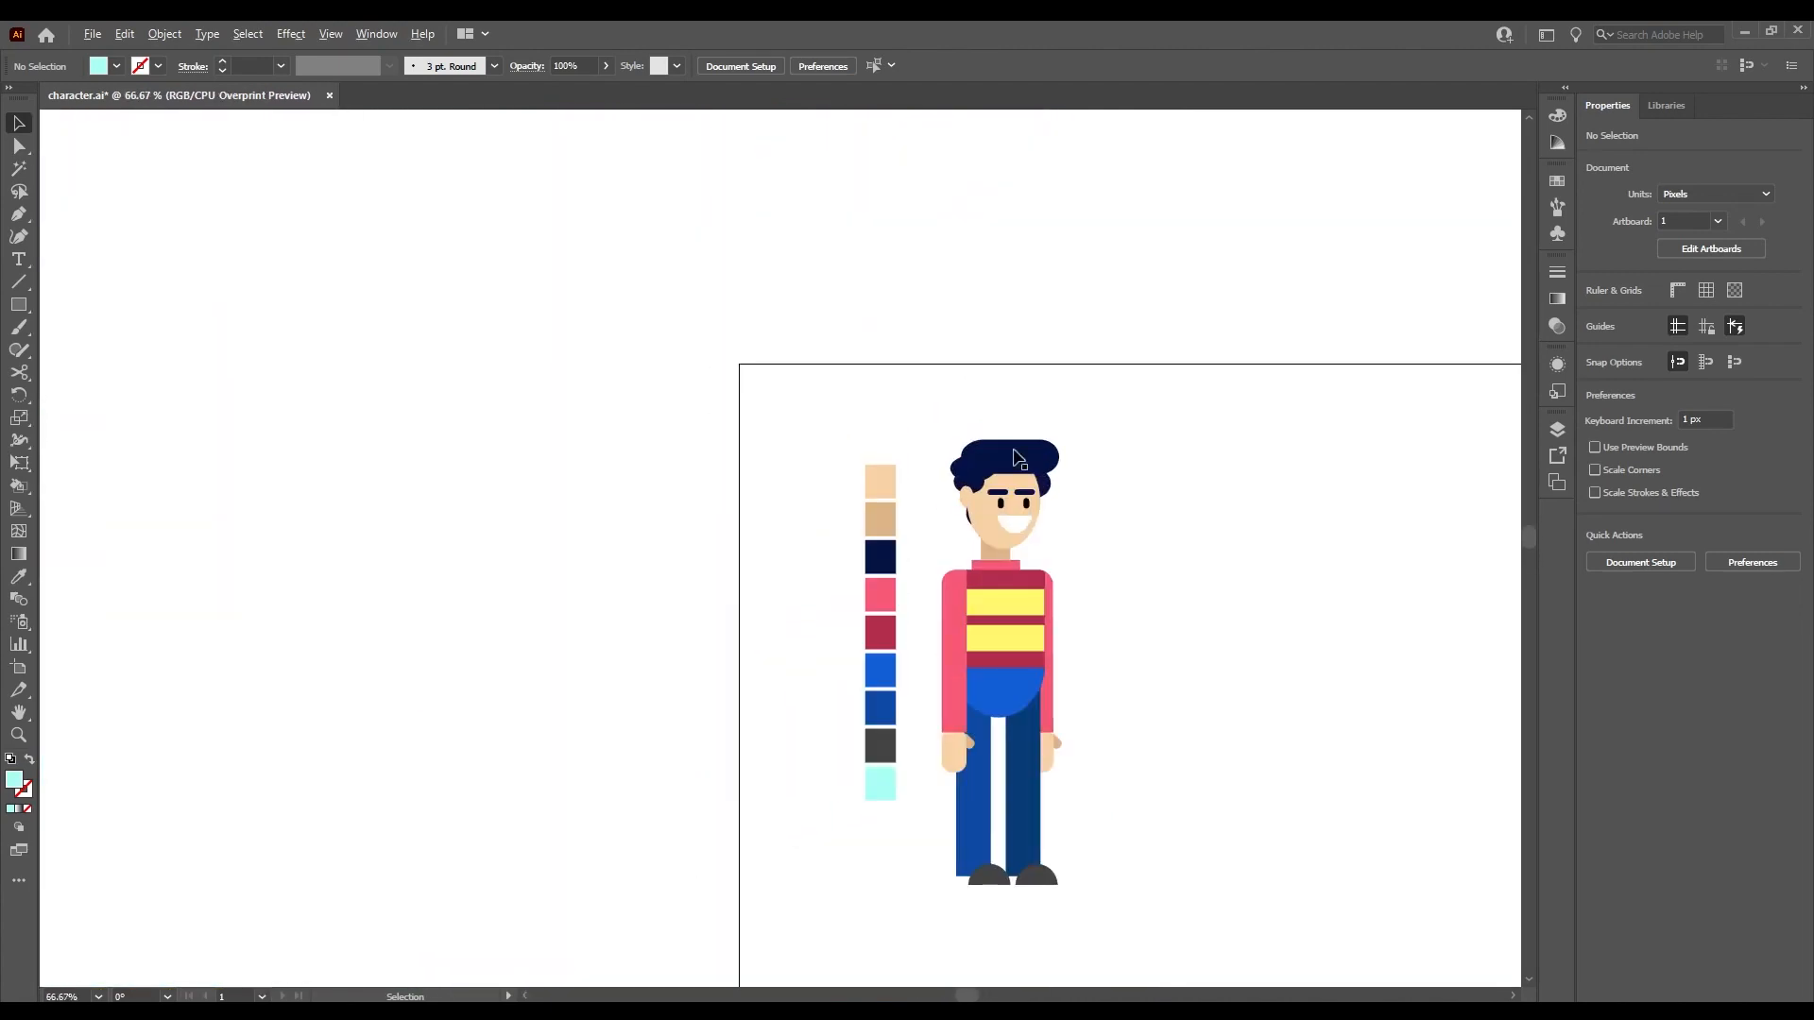
scroll(945, 614, down, 1)
scroll(897, 564, up, 2)
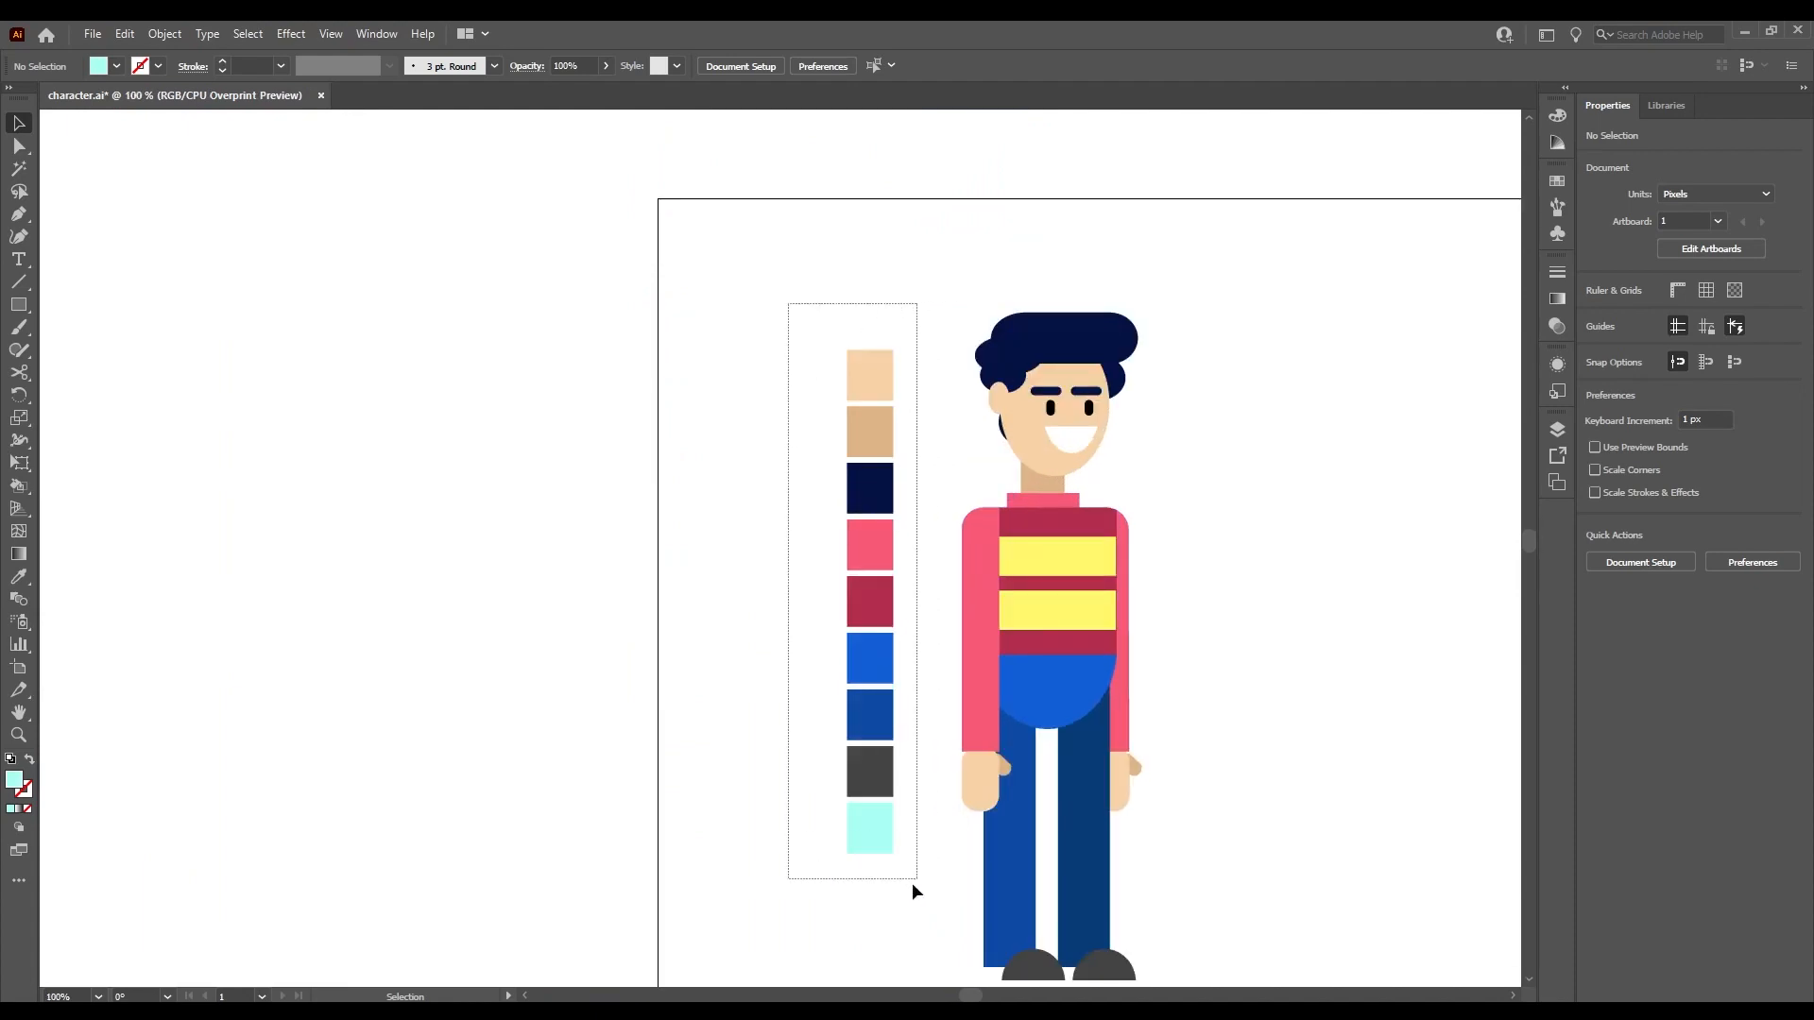
Move the whole column of color swatches closer to the character and slightly down, and deselect it.
drag(912, 891, 912, 887)
drag(870, 676, 894, 730)
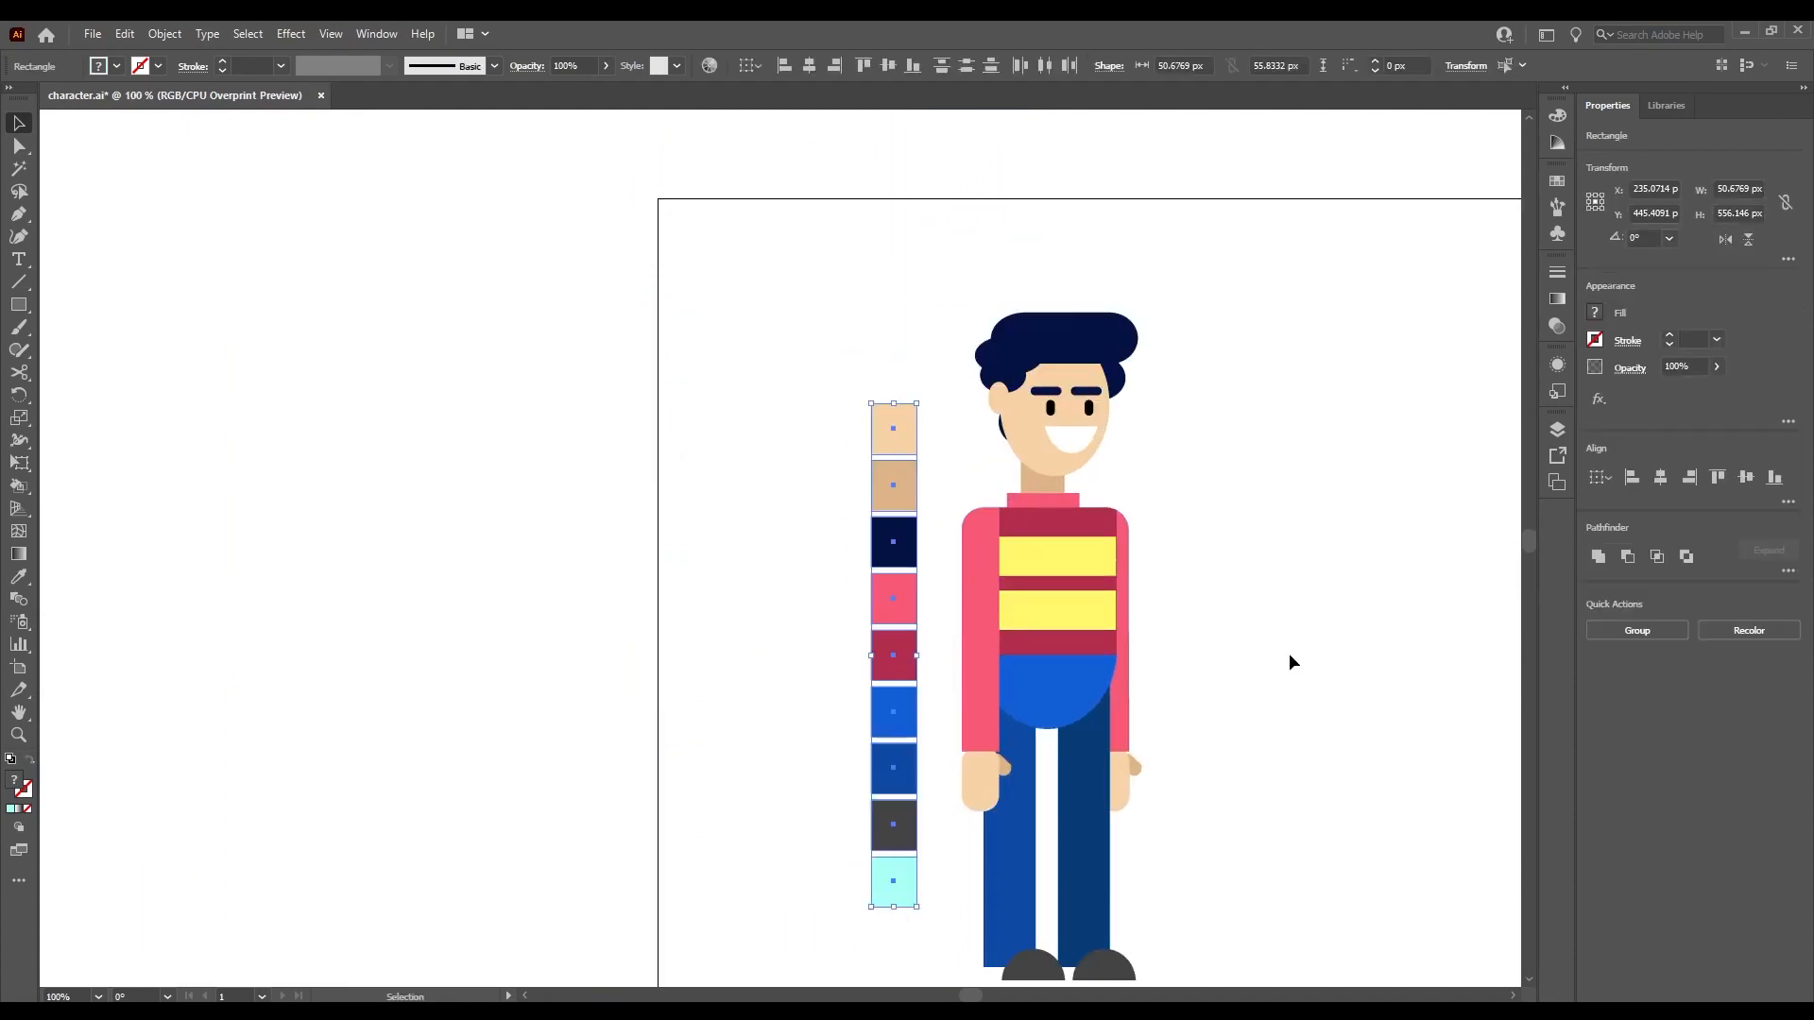
click(1288, 661)
Inspect the character beside its color palette, checking the shoes, trousers and torso.
scroll(1247, 673, down, 2)
scroll(1209, 686, up, 1)
scroll(1244, 712, down, 1)
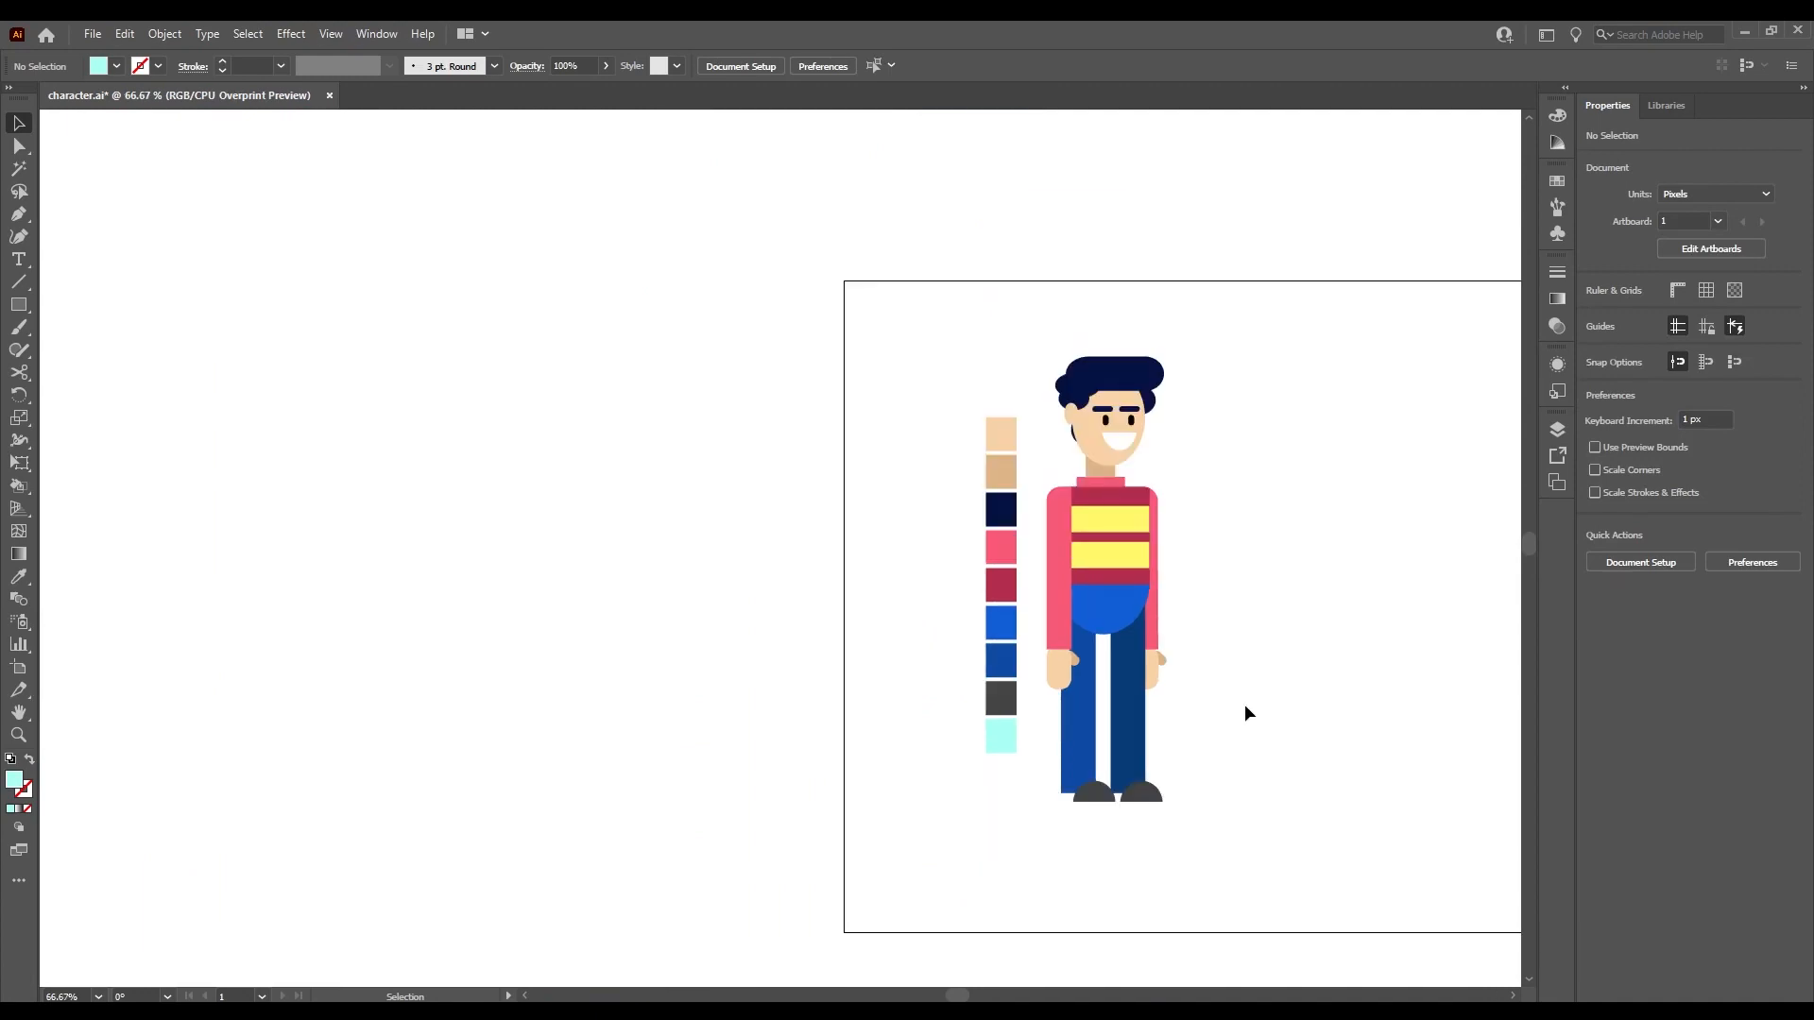
scroll(1244, 712, up, 2)
scroll(1038, 757, down, 1)
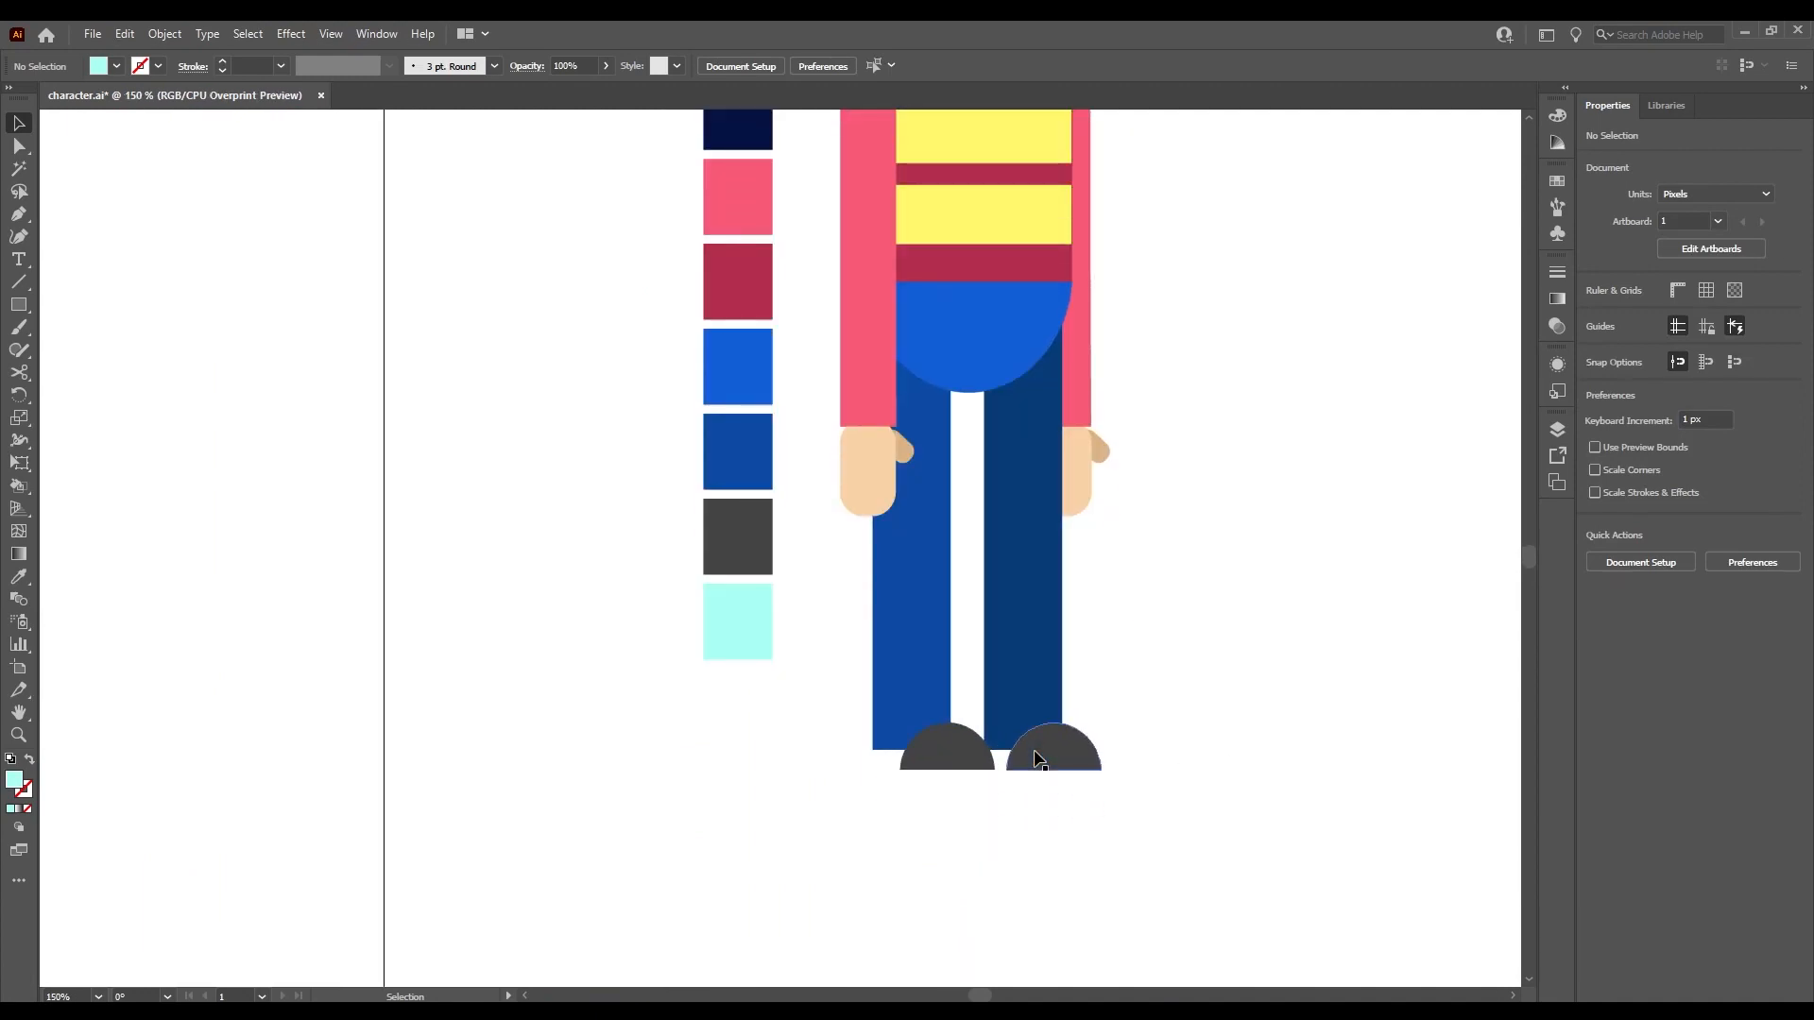
scroll(1037, 758, down, 1)
scroll(858, 660, up, 5)
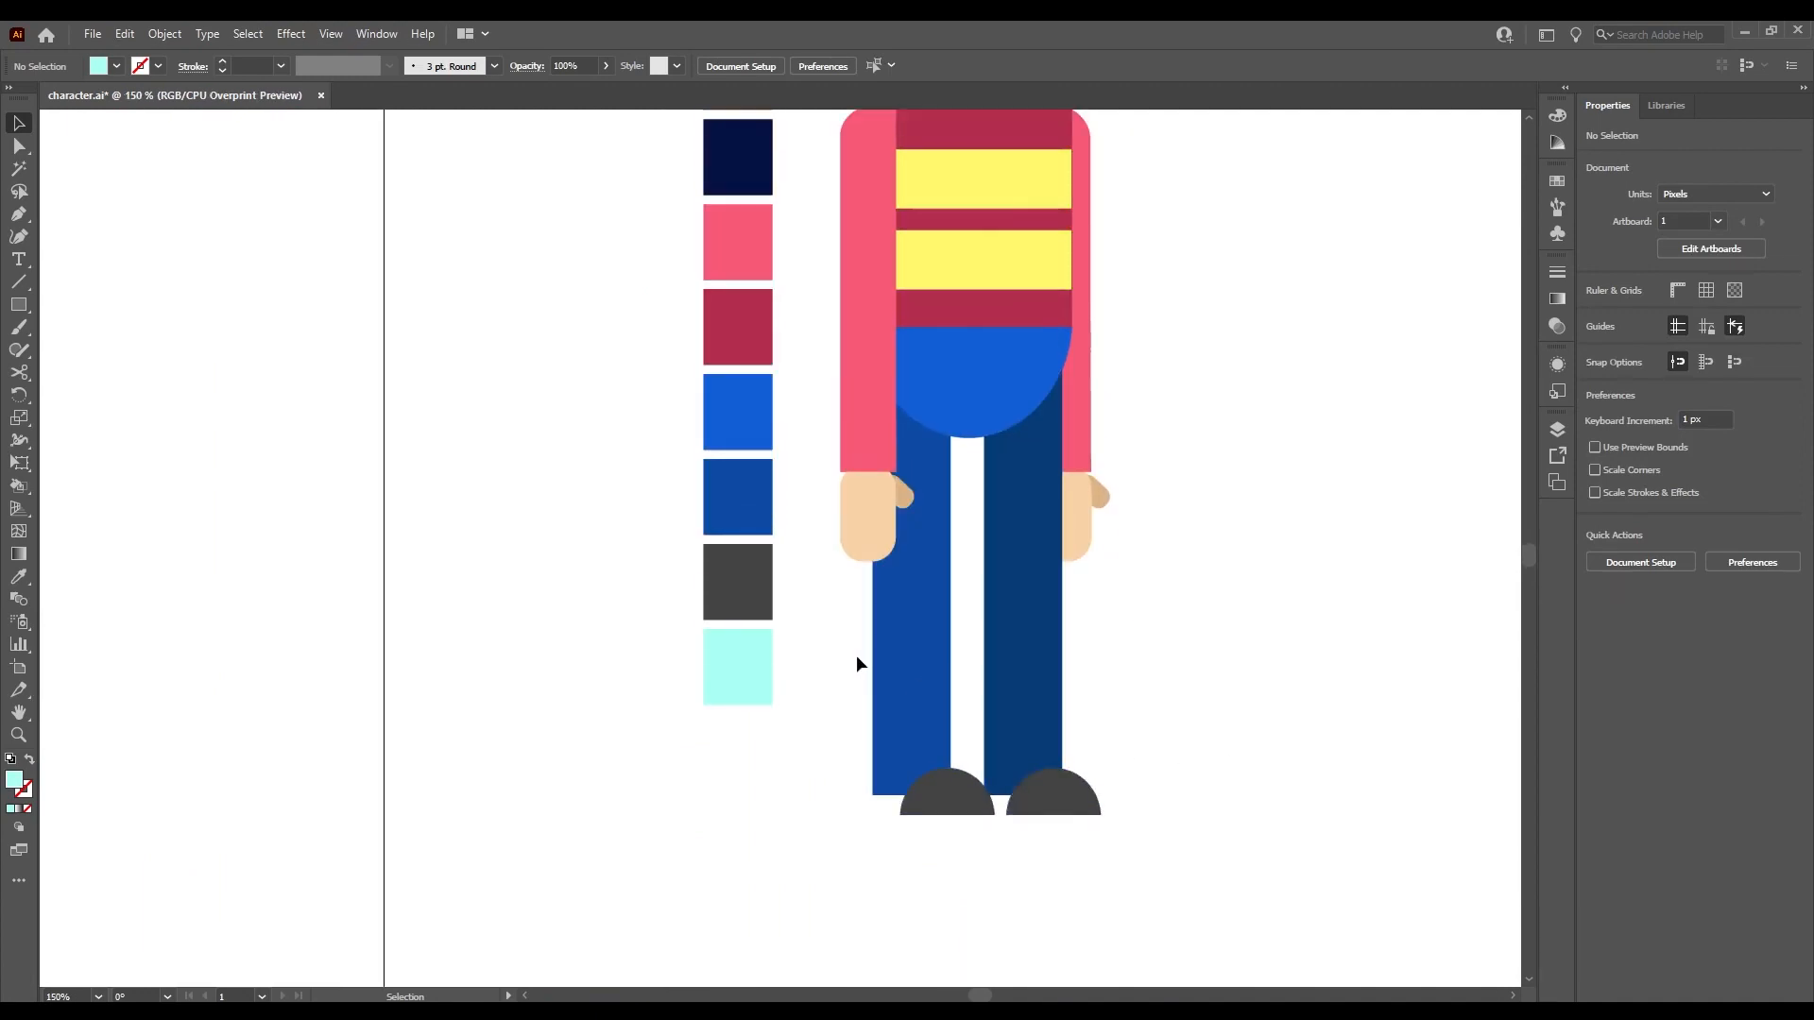
scroll(803, 606, down, 3)
scroll(833, 539, up, 1)
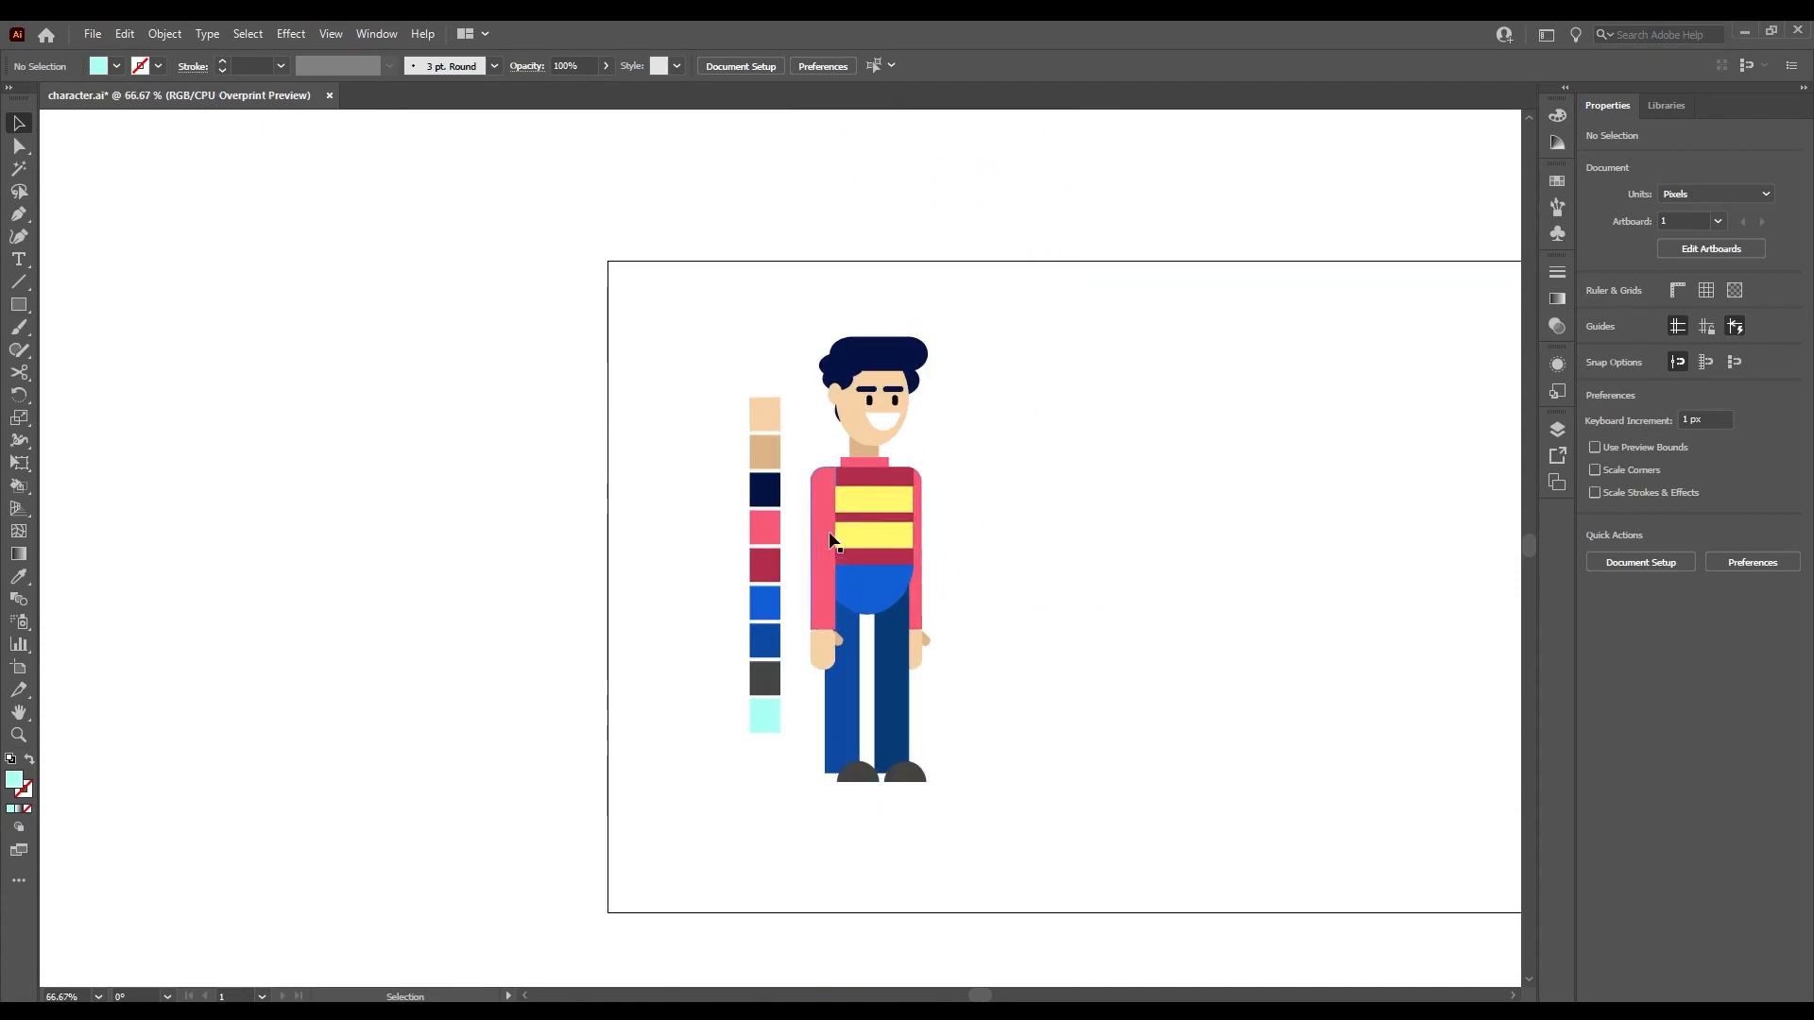
scroll(864, 545, down, 1)
scroll(876, 553, down, 1)
scroll(878, 546, up, 3)
scroll(878, 546, down, 6)
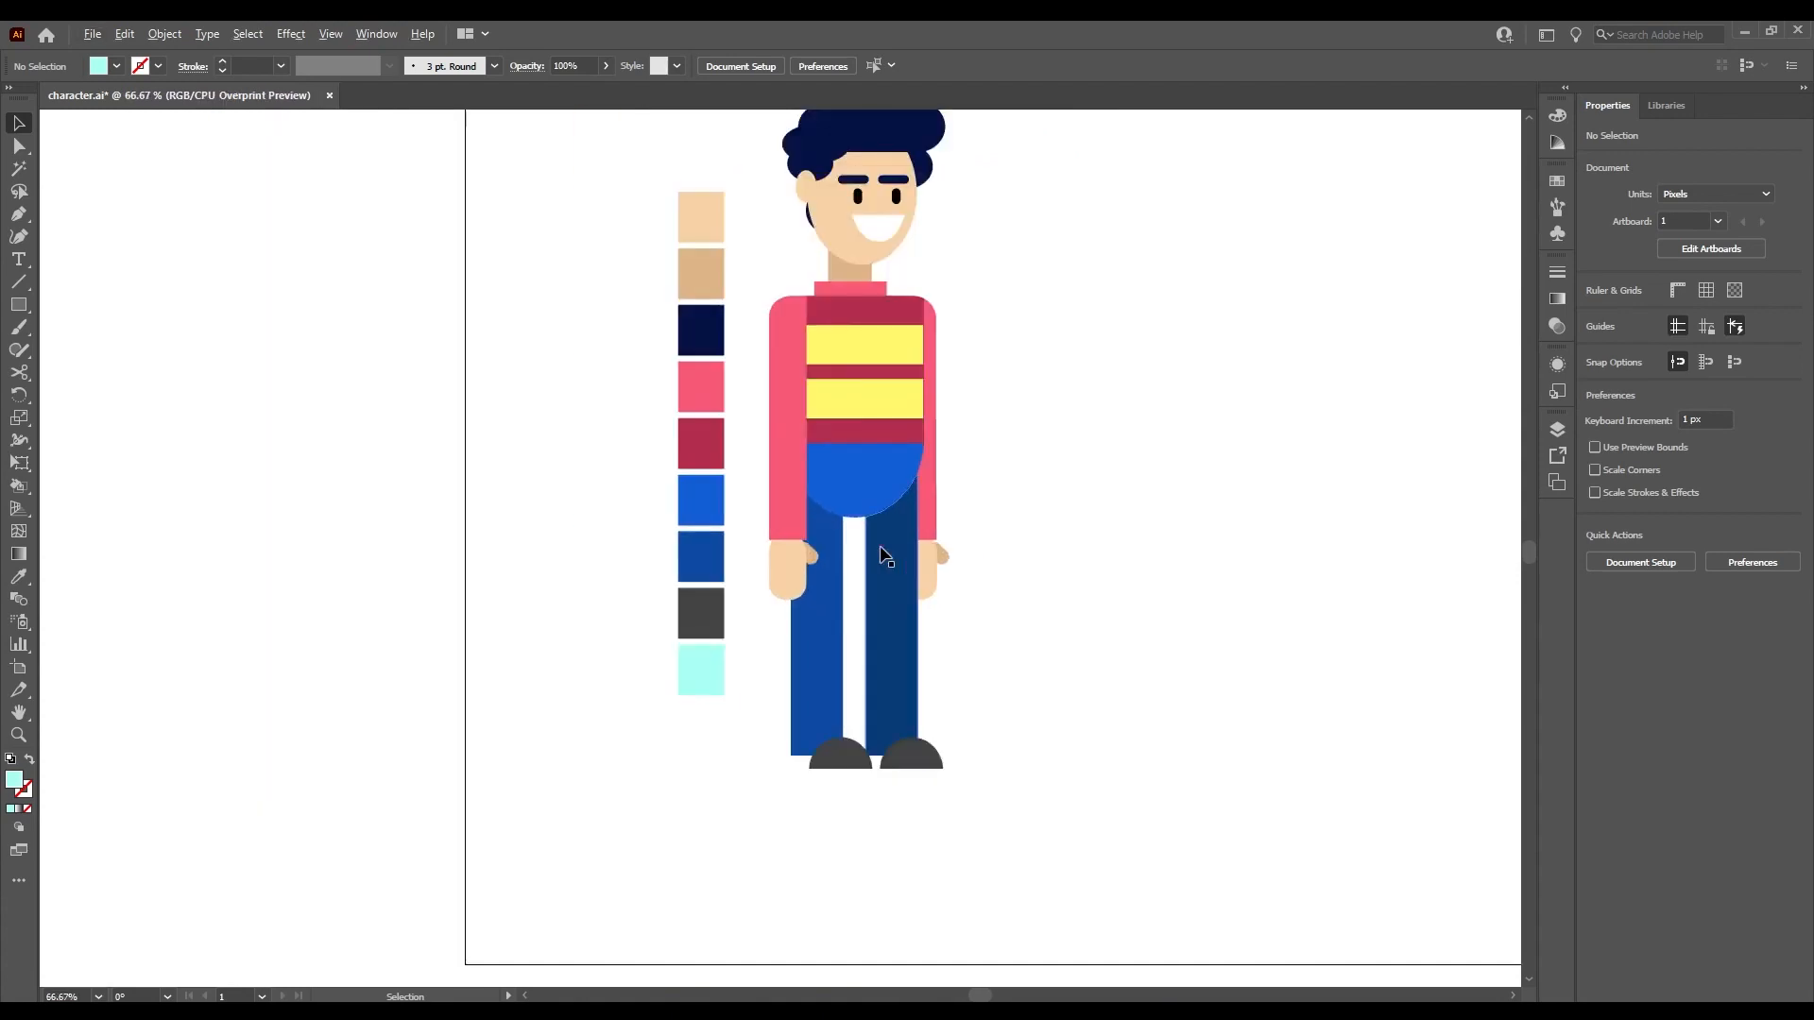
scroll(880, 550, up, 4)
scroll(915, 525, up, 2)
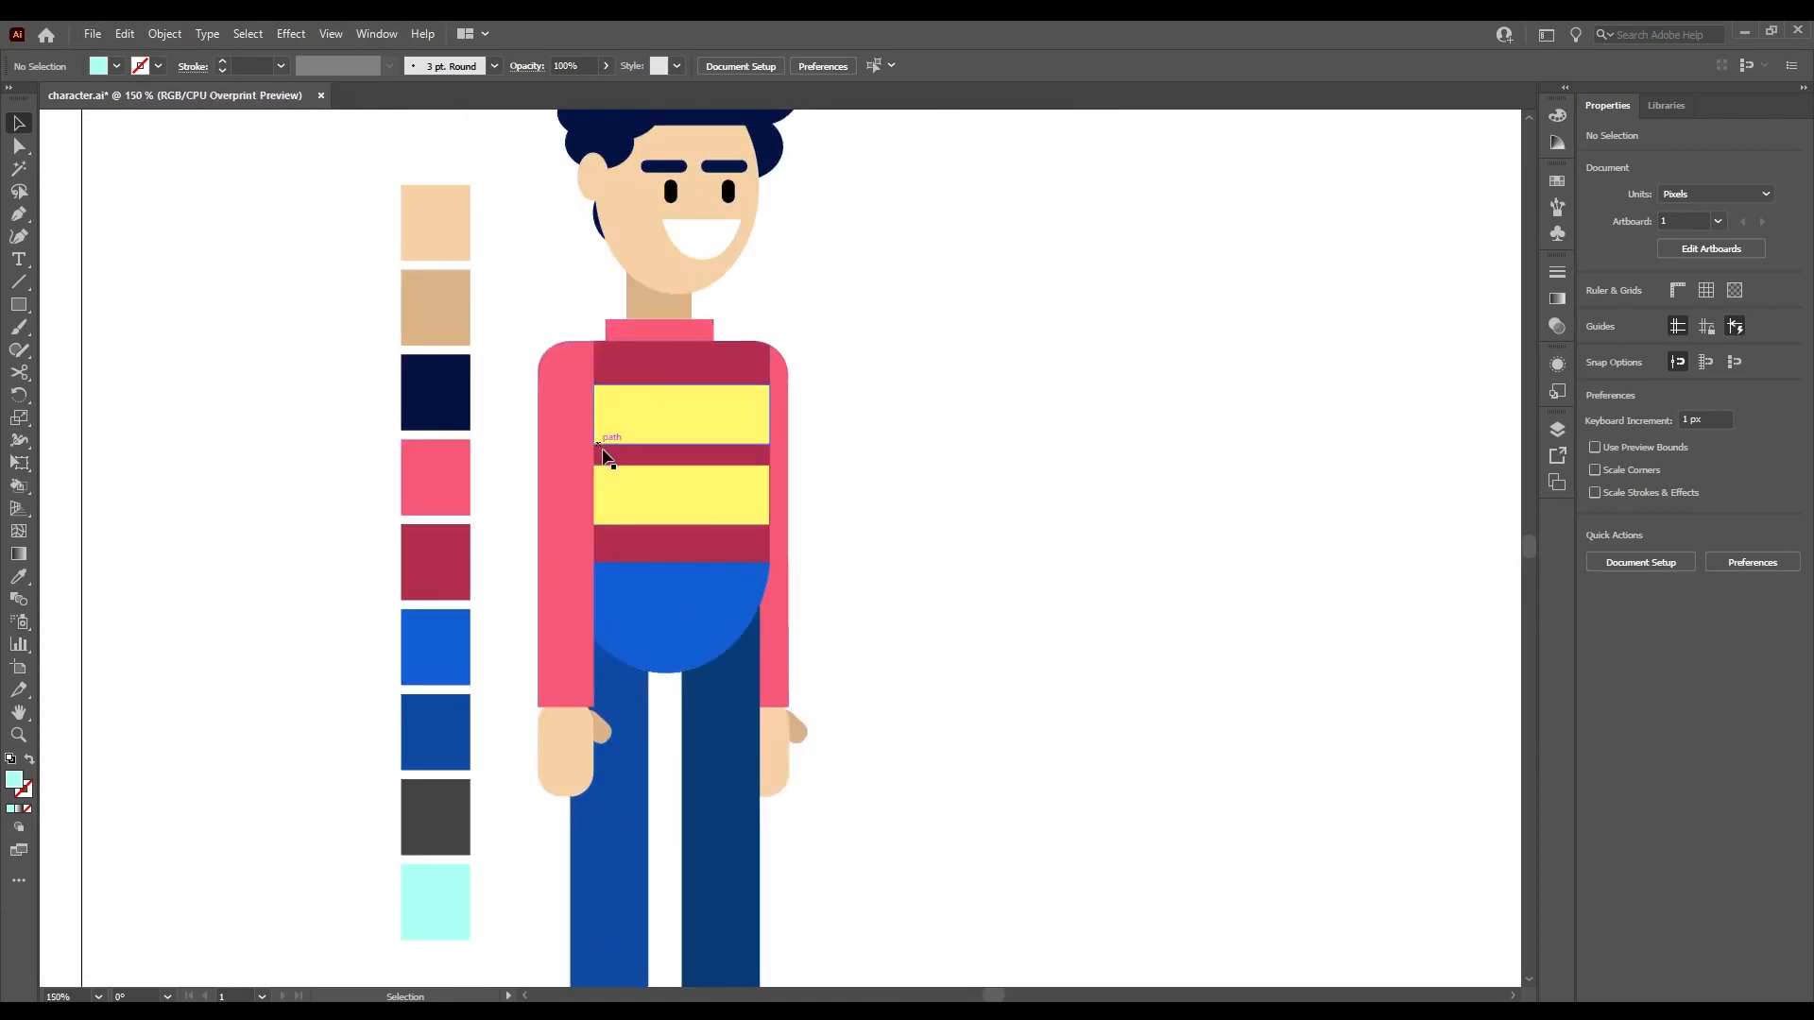
Create a smaller copy of the ear ellipse, about 12 by 19 px, centered inside the ear.
scroll(603, 449, down, 2)
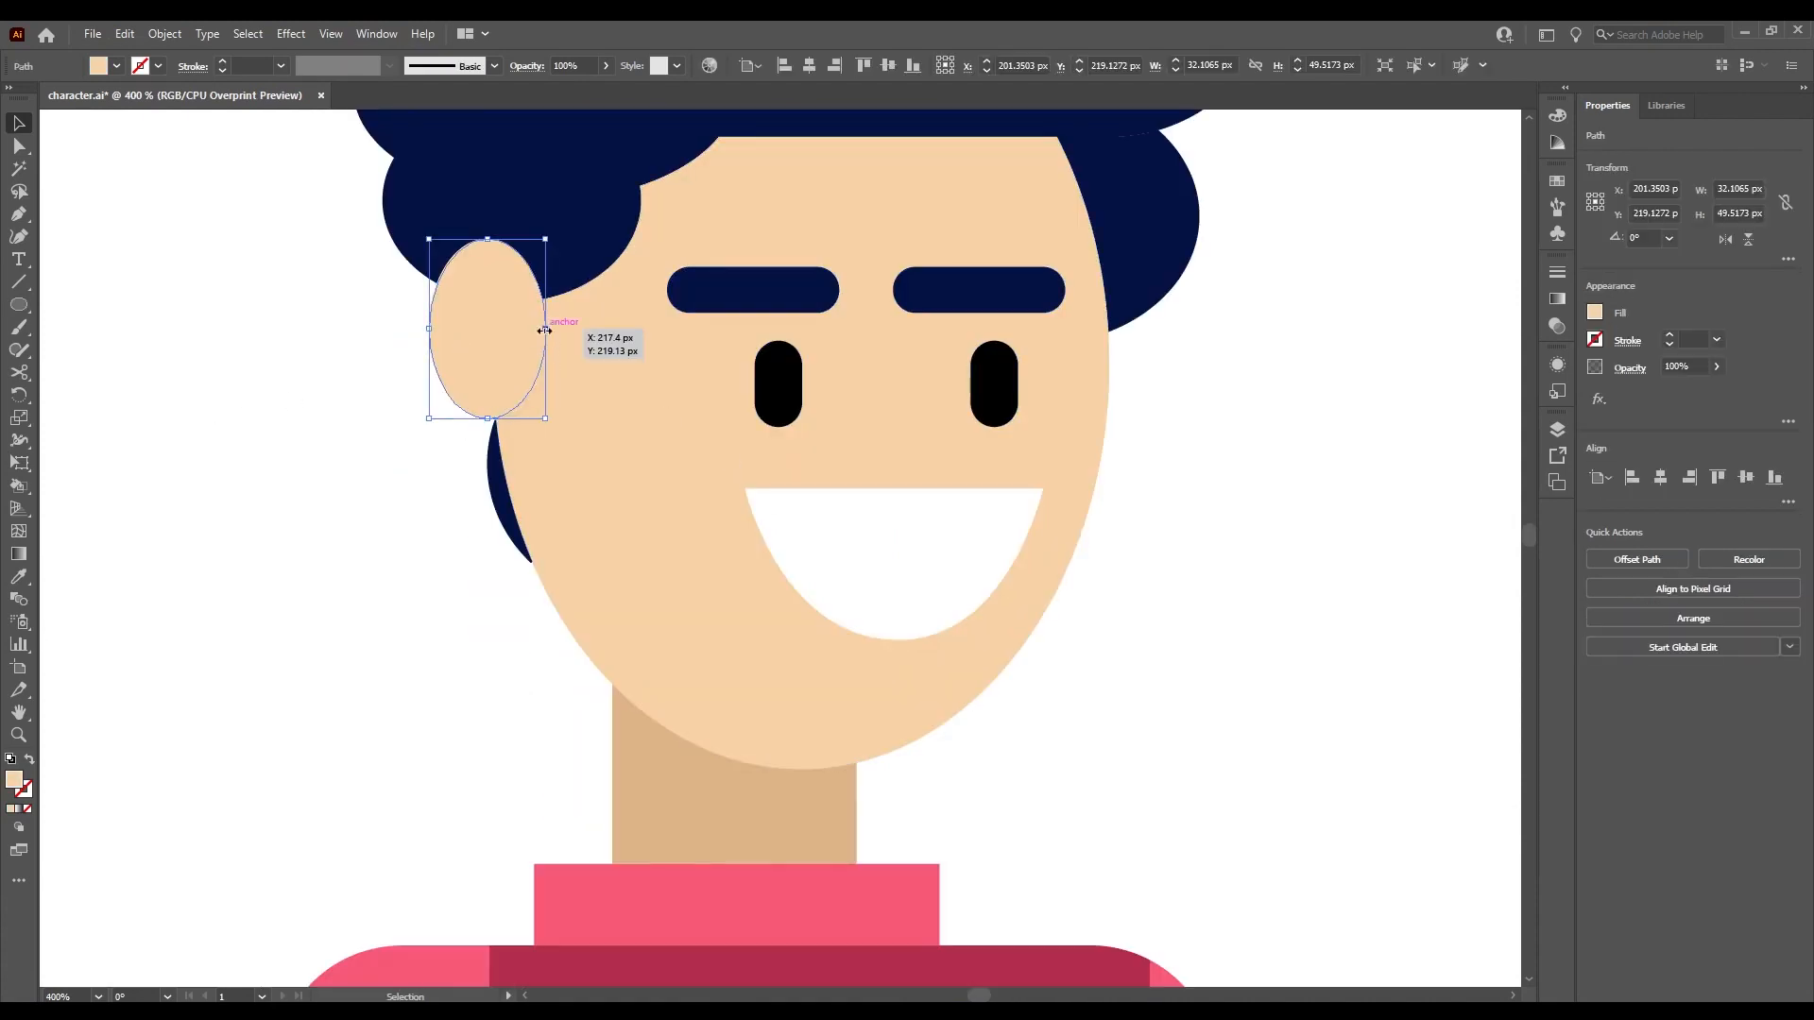
drag(547, 330, 511, 331)
key(ctrl+z)
key(ctrl+z)
key(ctrl+z)
key(ctrl+0)
scroll(391, 423, up, 3)
Fill the small inner-ear ellipse with the darker skin swatch's color and deselect it.
key(i)
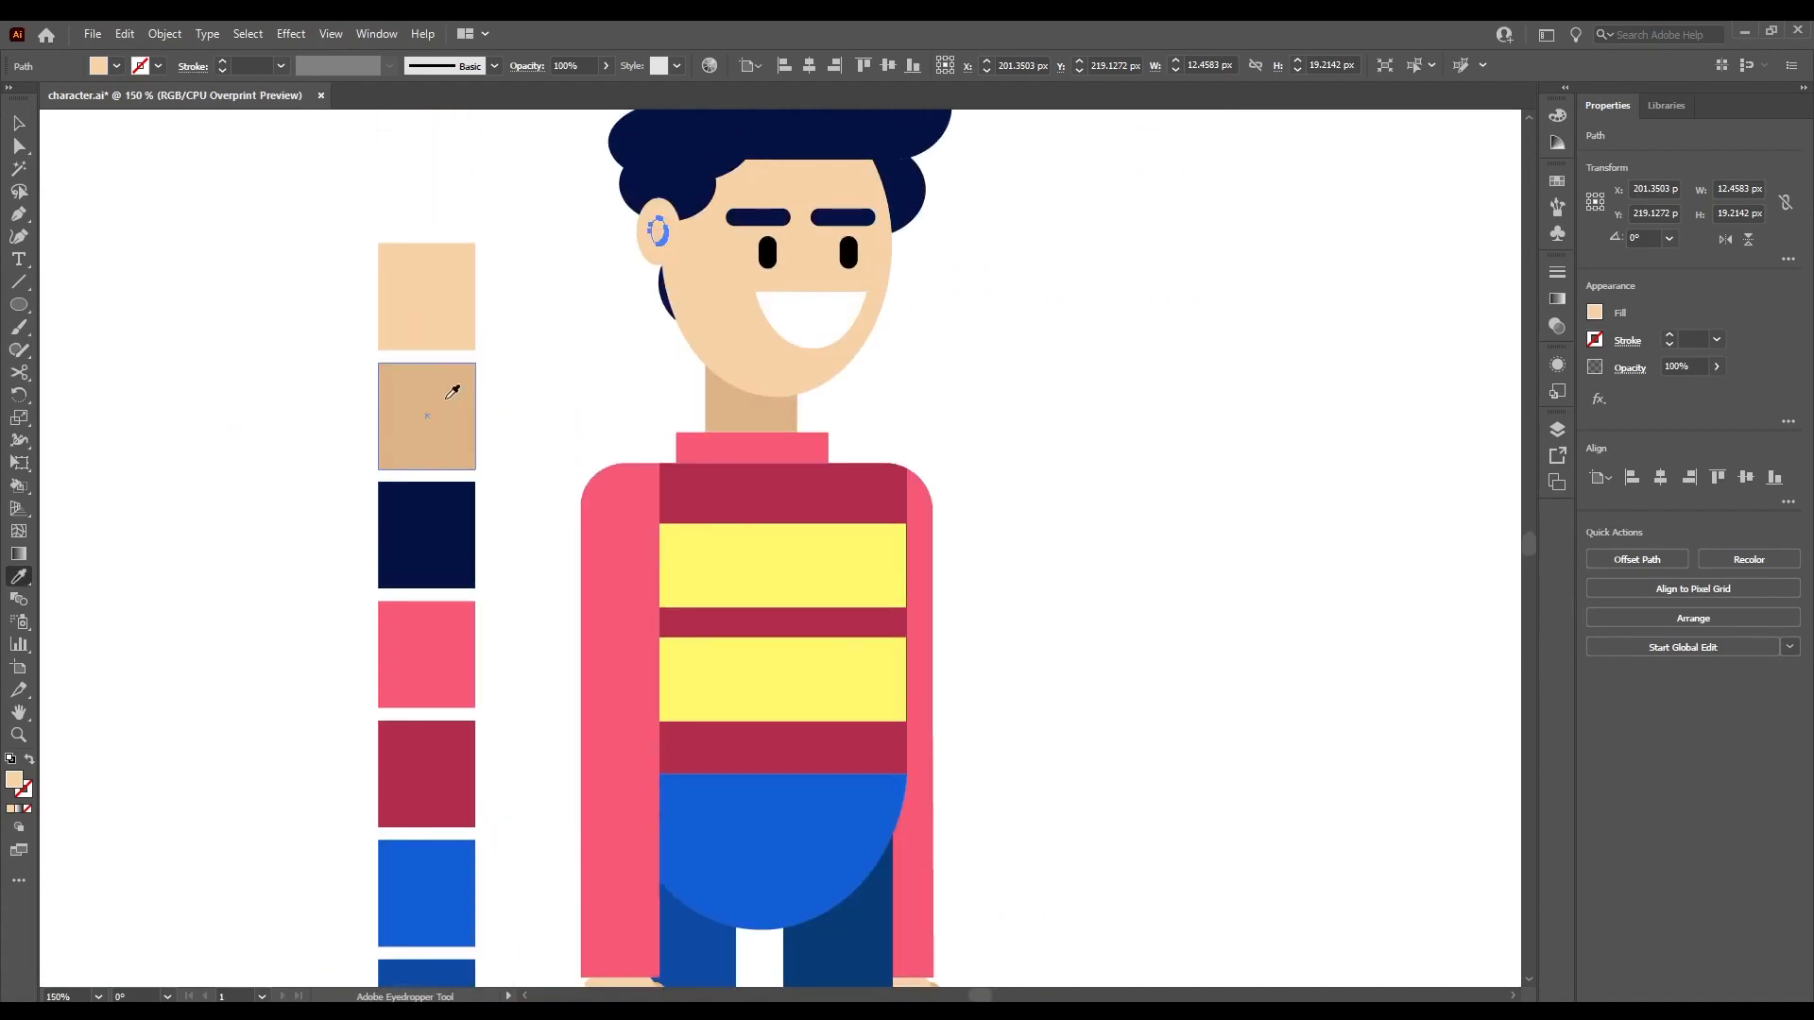
click(124, 175)
scroll(680, 193, up, 4)
click(615, 340)
drag(625, 348, 612, 351)
key(ctrl+shift+a)
scroll(595, 418, down, 5)
scroll(692, 534, down, 7)
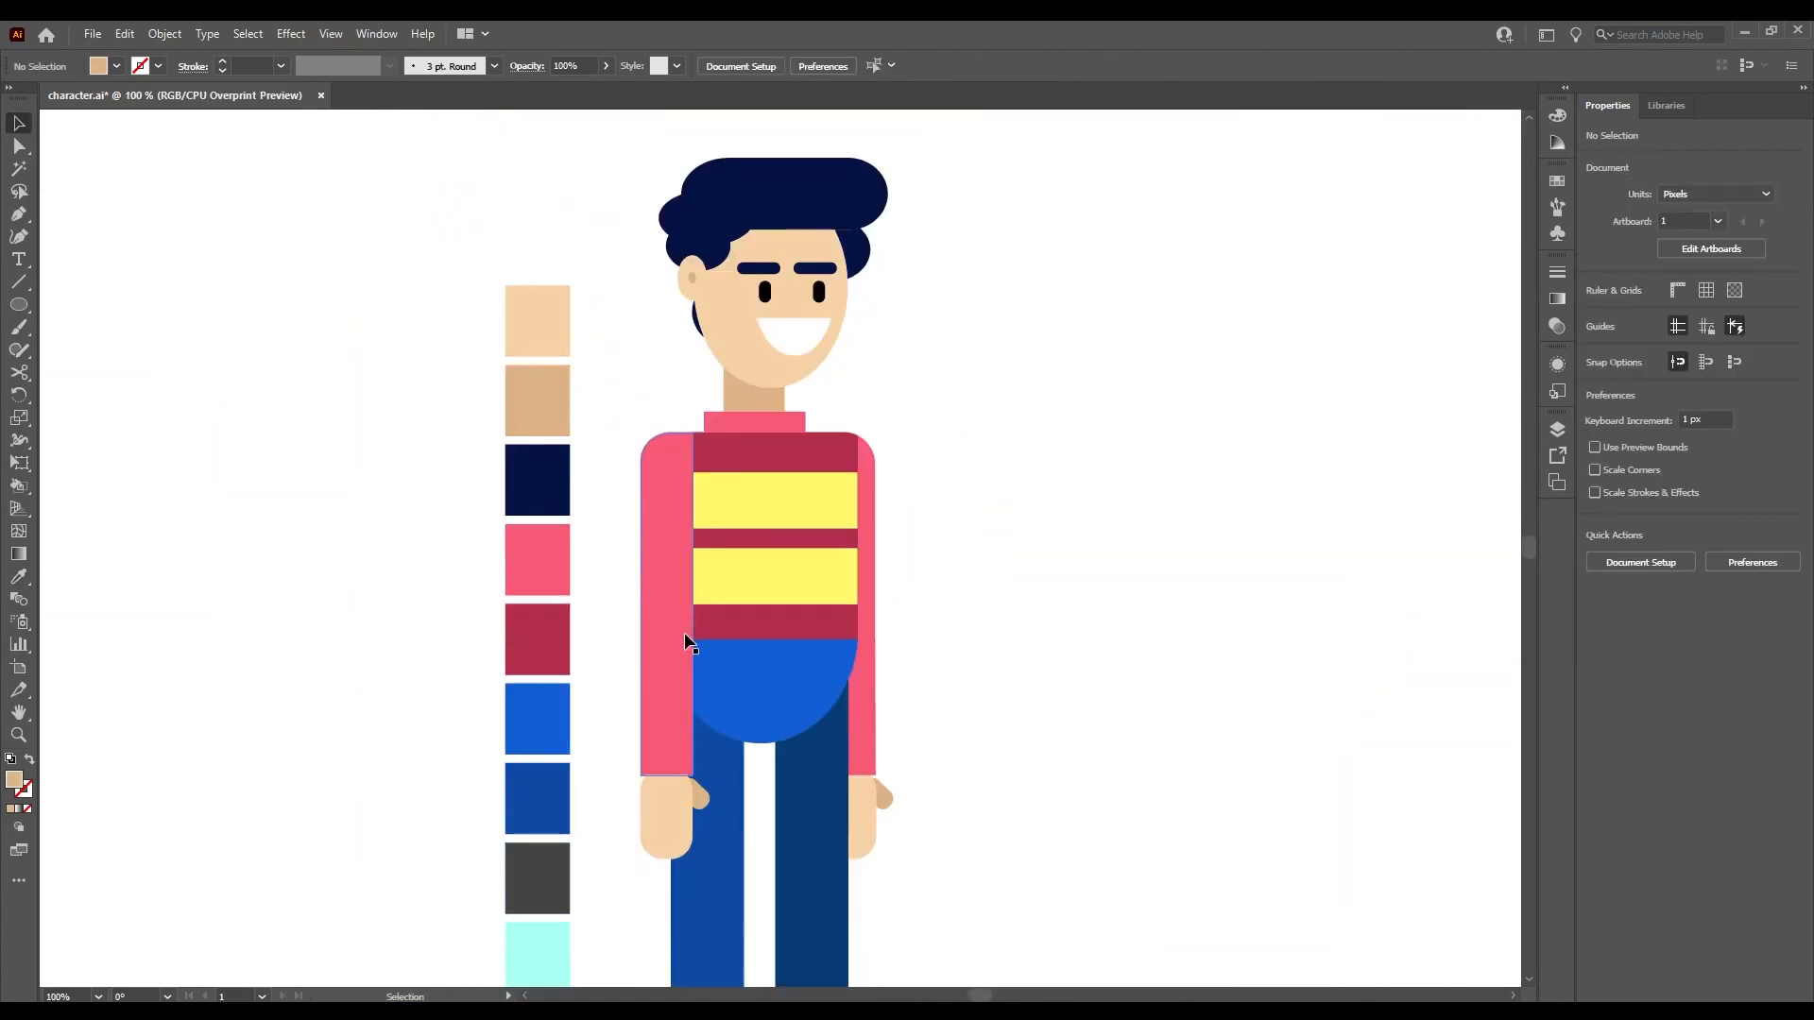
Draw a wide, flat ellipse about 468 by 47 px across the character's feet as a ground shadow.
scroll(895, 652, down, 3)
scroll(895, 652, up, 2)
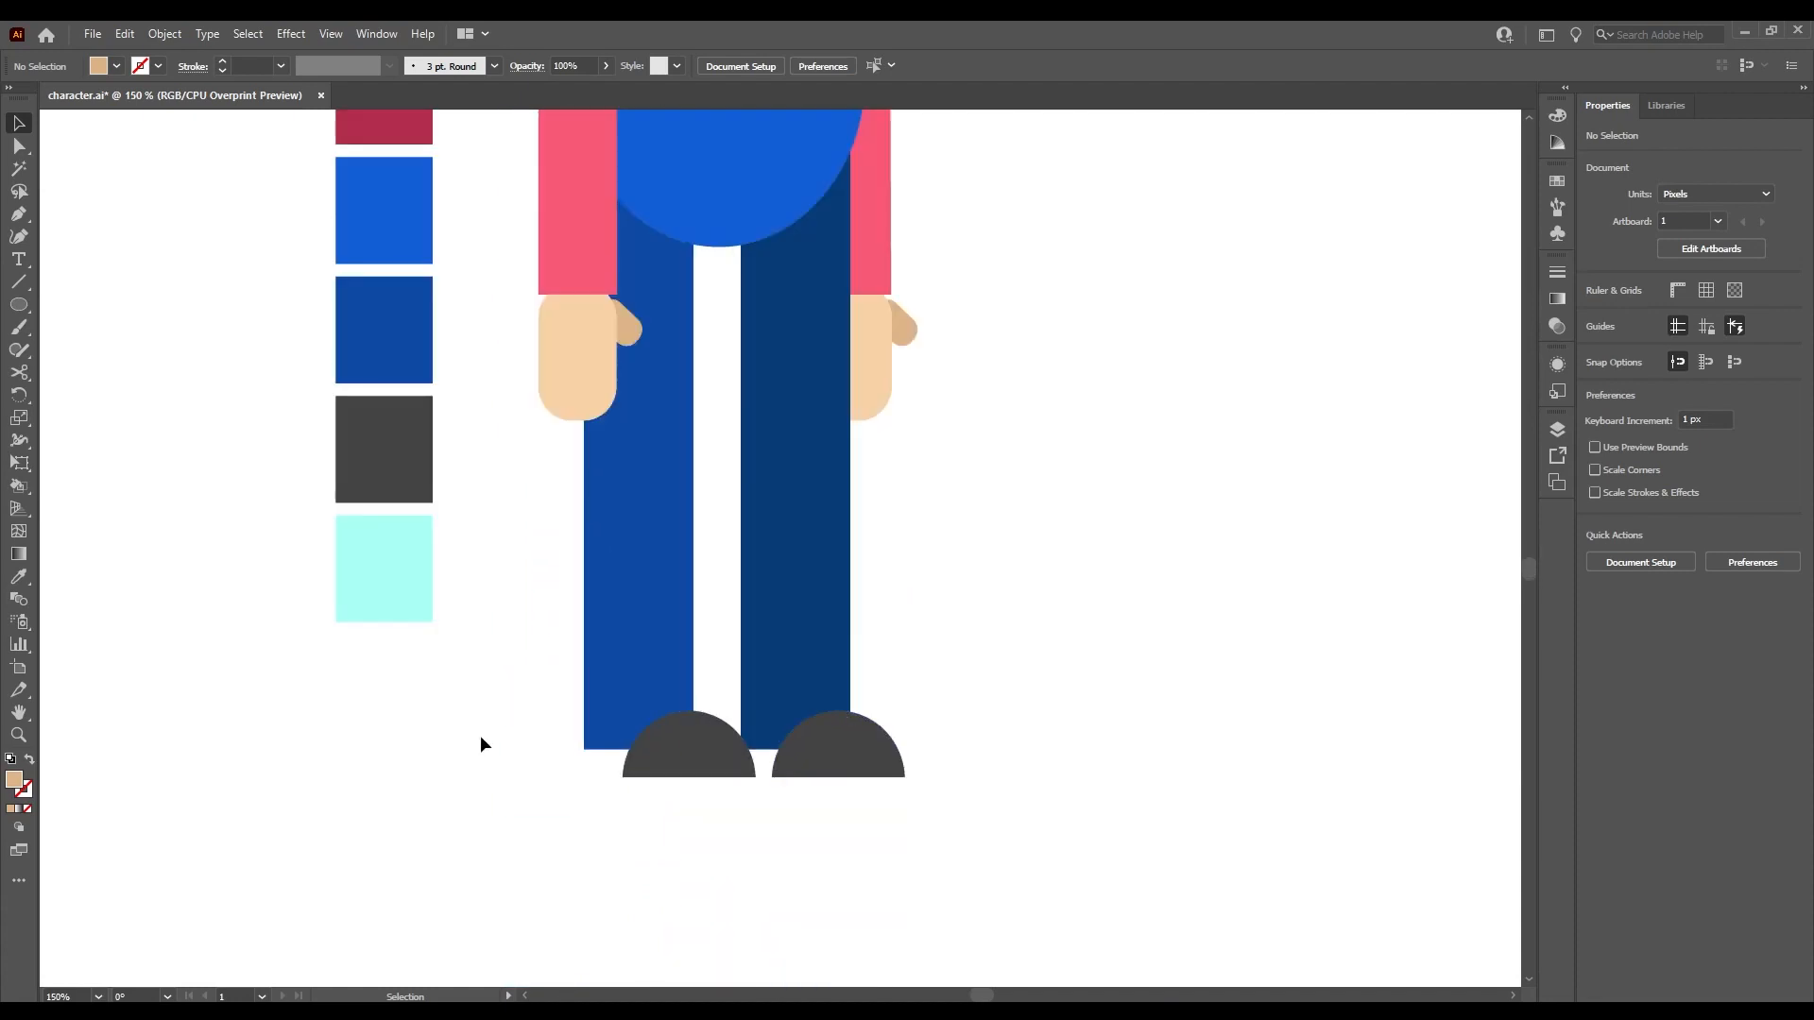
key(l)
drag(433, 747, 1067, 806)
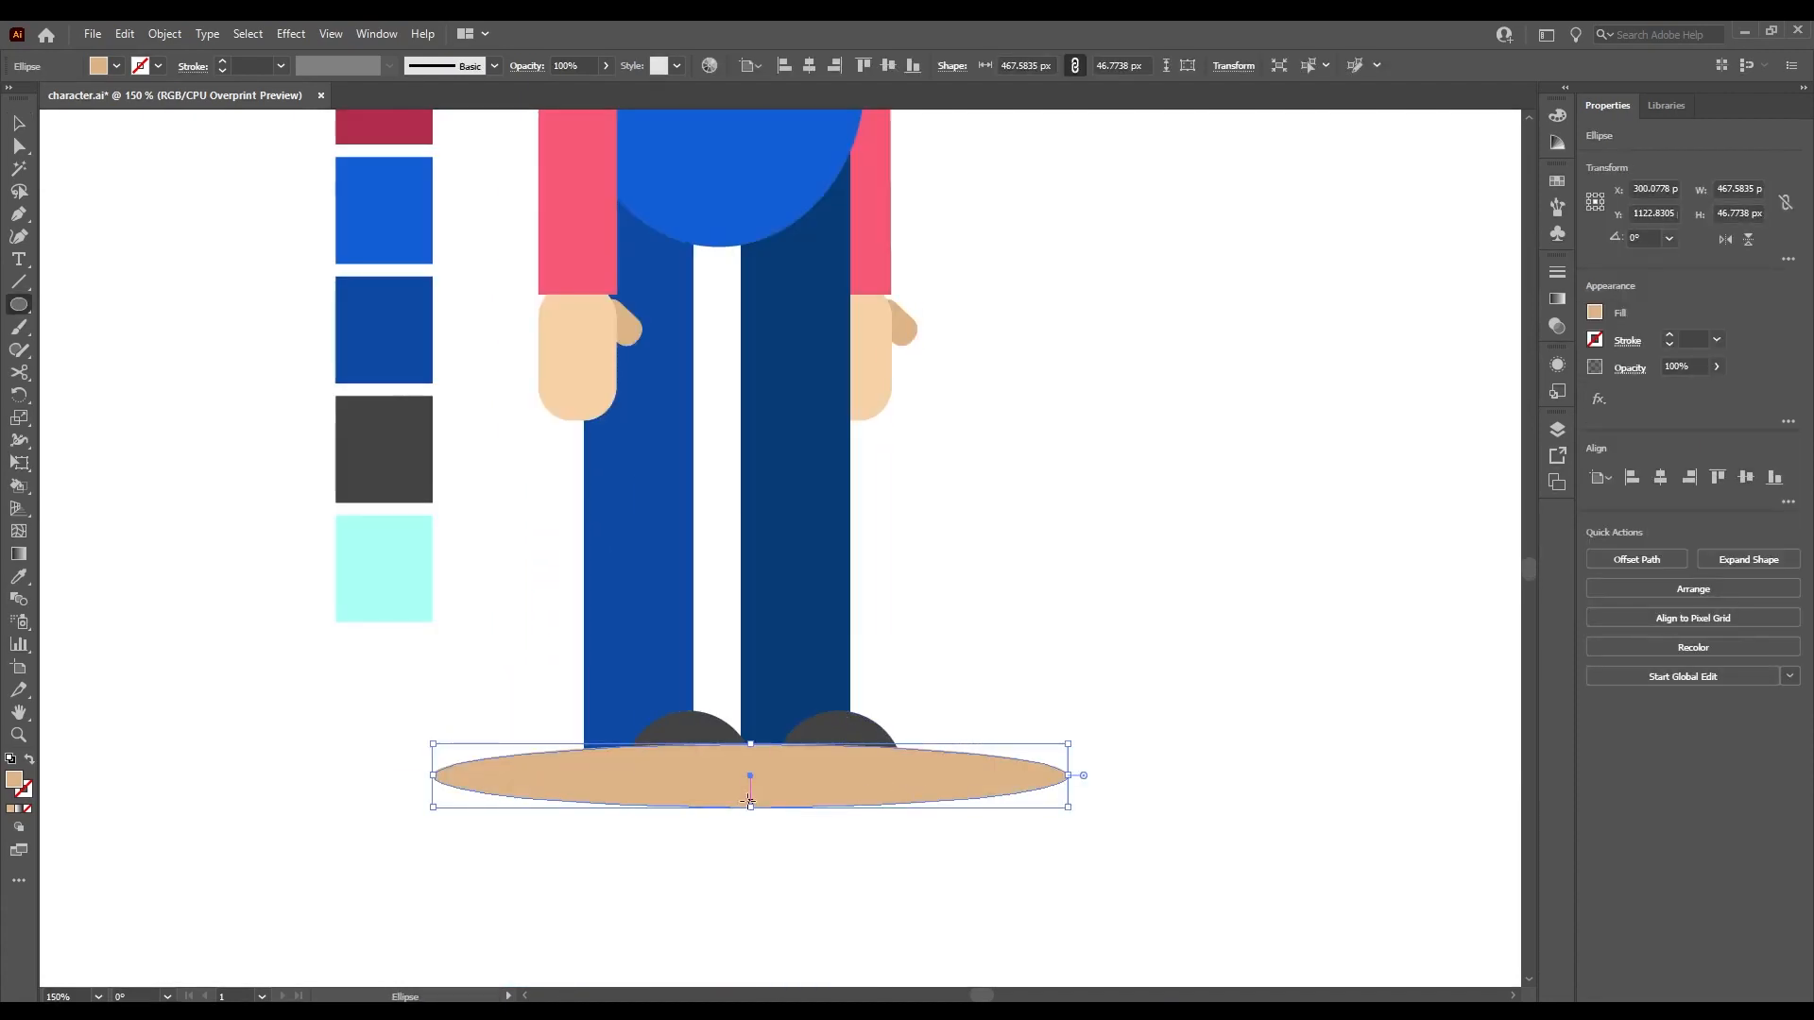
Fill the ground ellipse with the near-black color 020202.
key(i)
click(854, 732)
double_click(14, 780)
drag(842, 579, 650, 629)
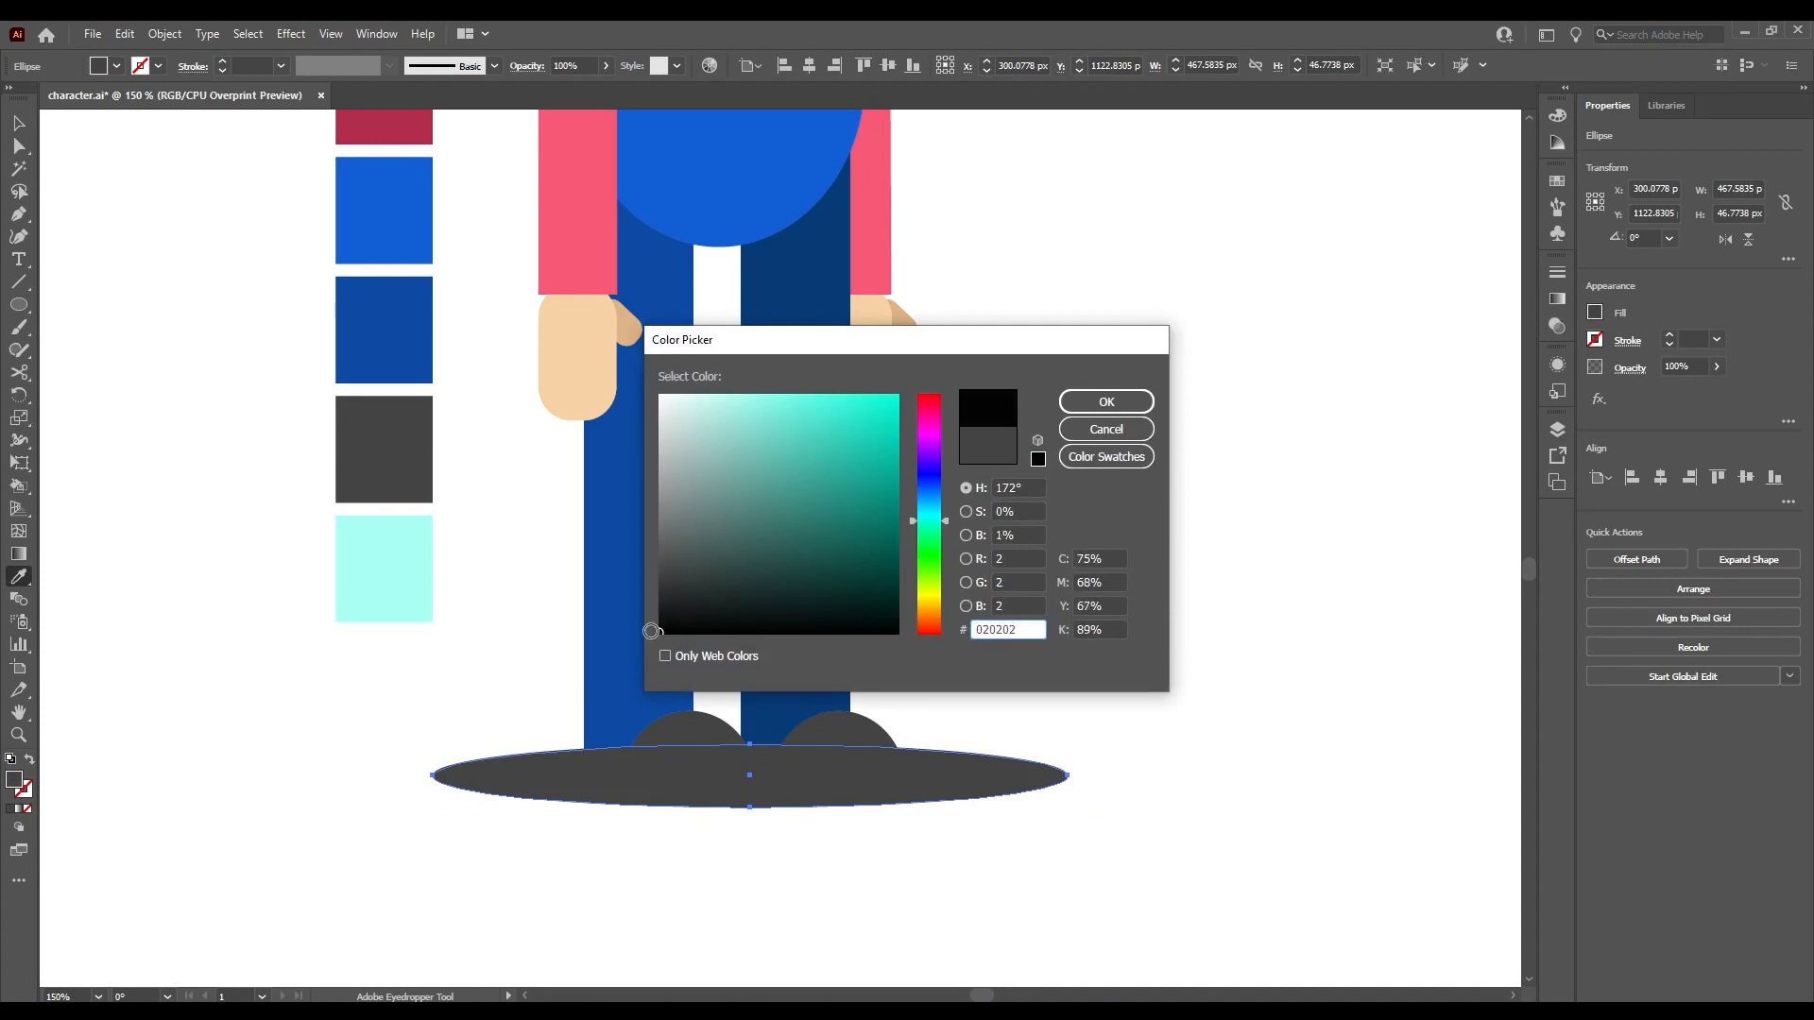
click(1105, 401)
Send the ground ellipse to the back, behind the character's shoes and legs.
key(v)
right_click(805, 793)
mouse_move(894, 697)
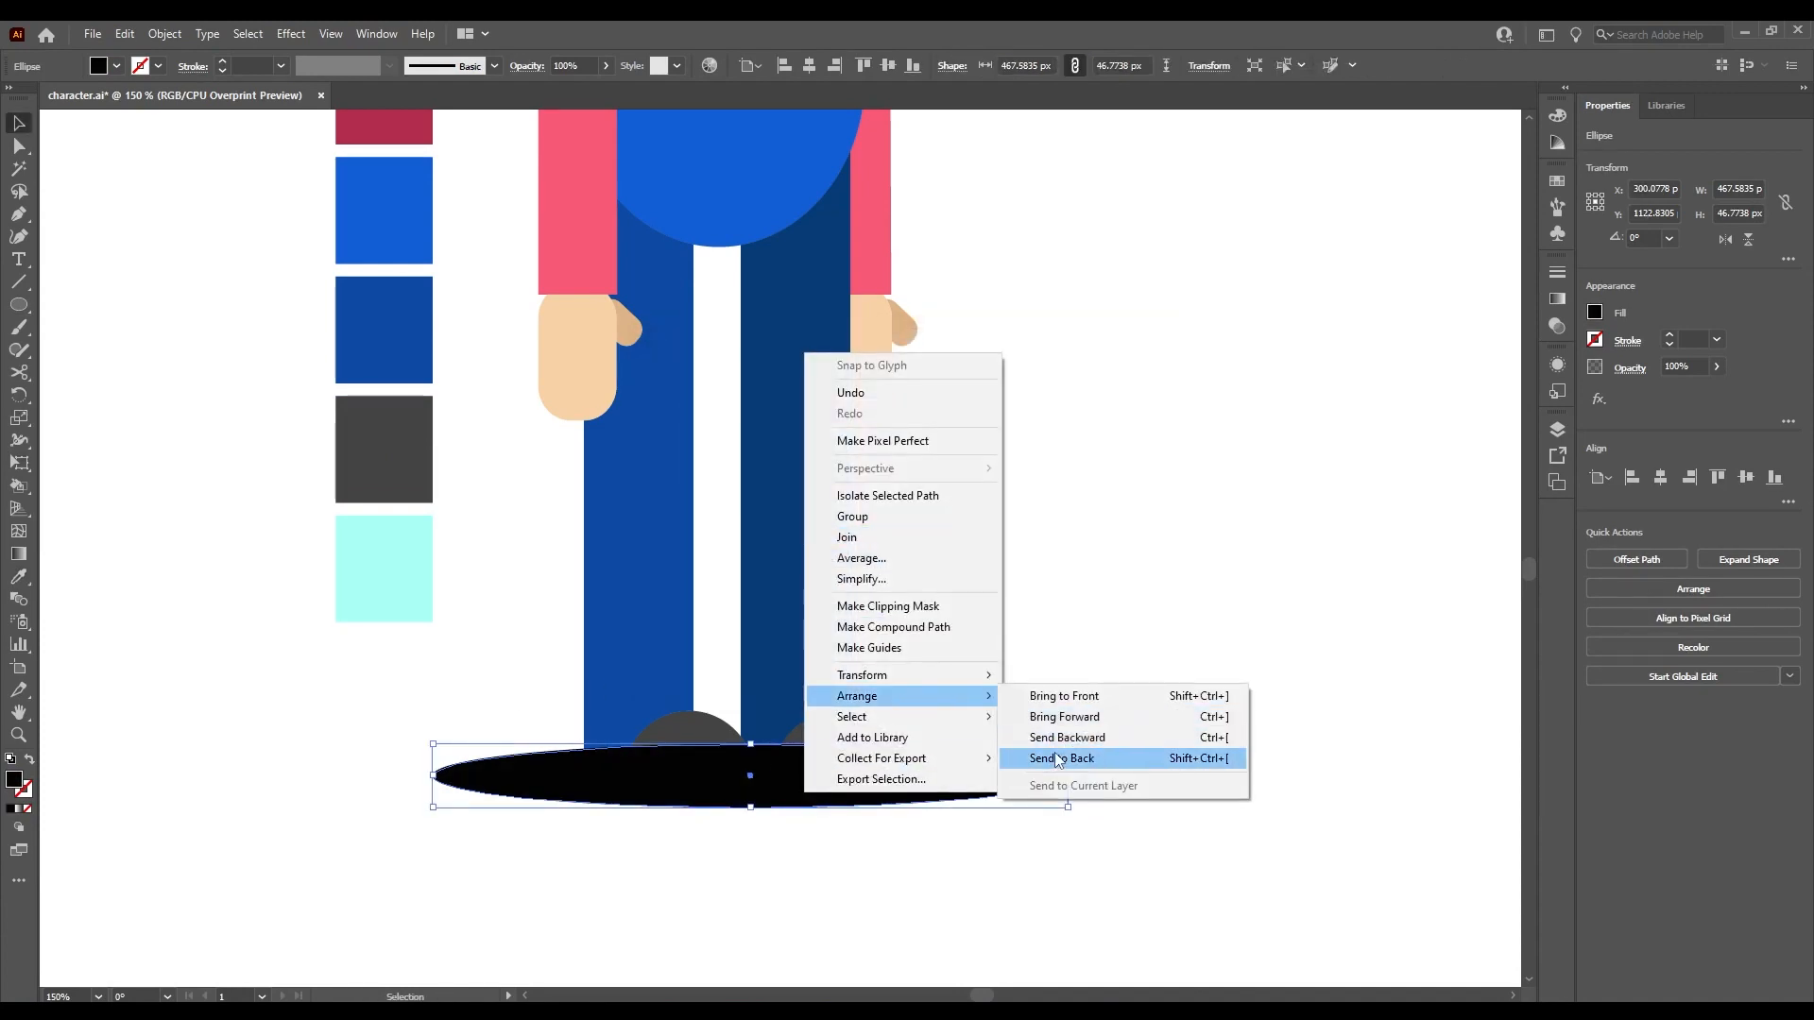
click(1060, 760)
click(1060, 760)
click(943, 783)
key(Delete)
click(913, 799)
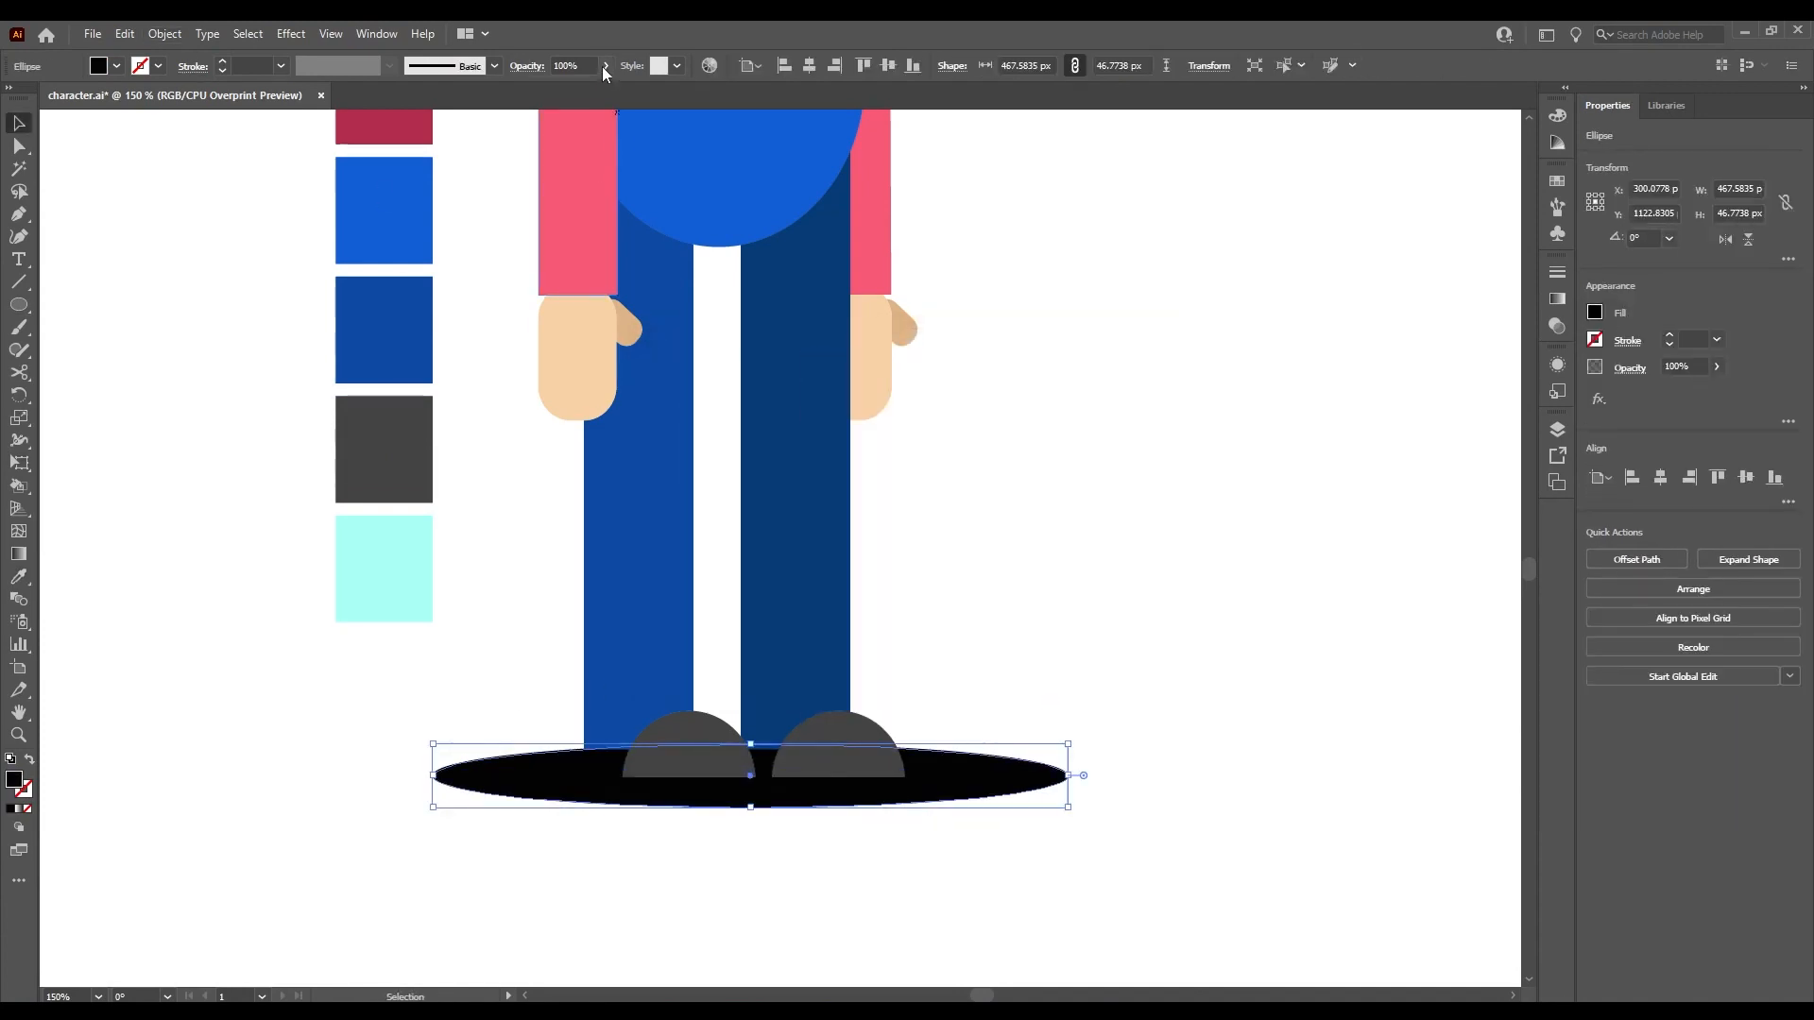
Try lowering the ground ellipse's opacity, undo it, and move the ellipse slightly up and left under the shoes.
click(605, 65)
click(568, 88)
click(1194, 610)
key(ctrl+z)
drag(1006, 786, 997, 768)
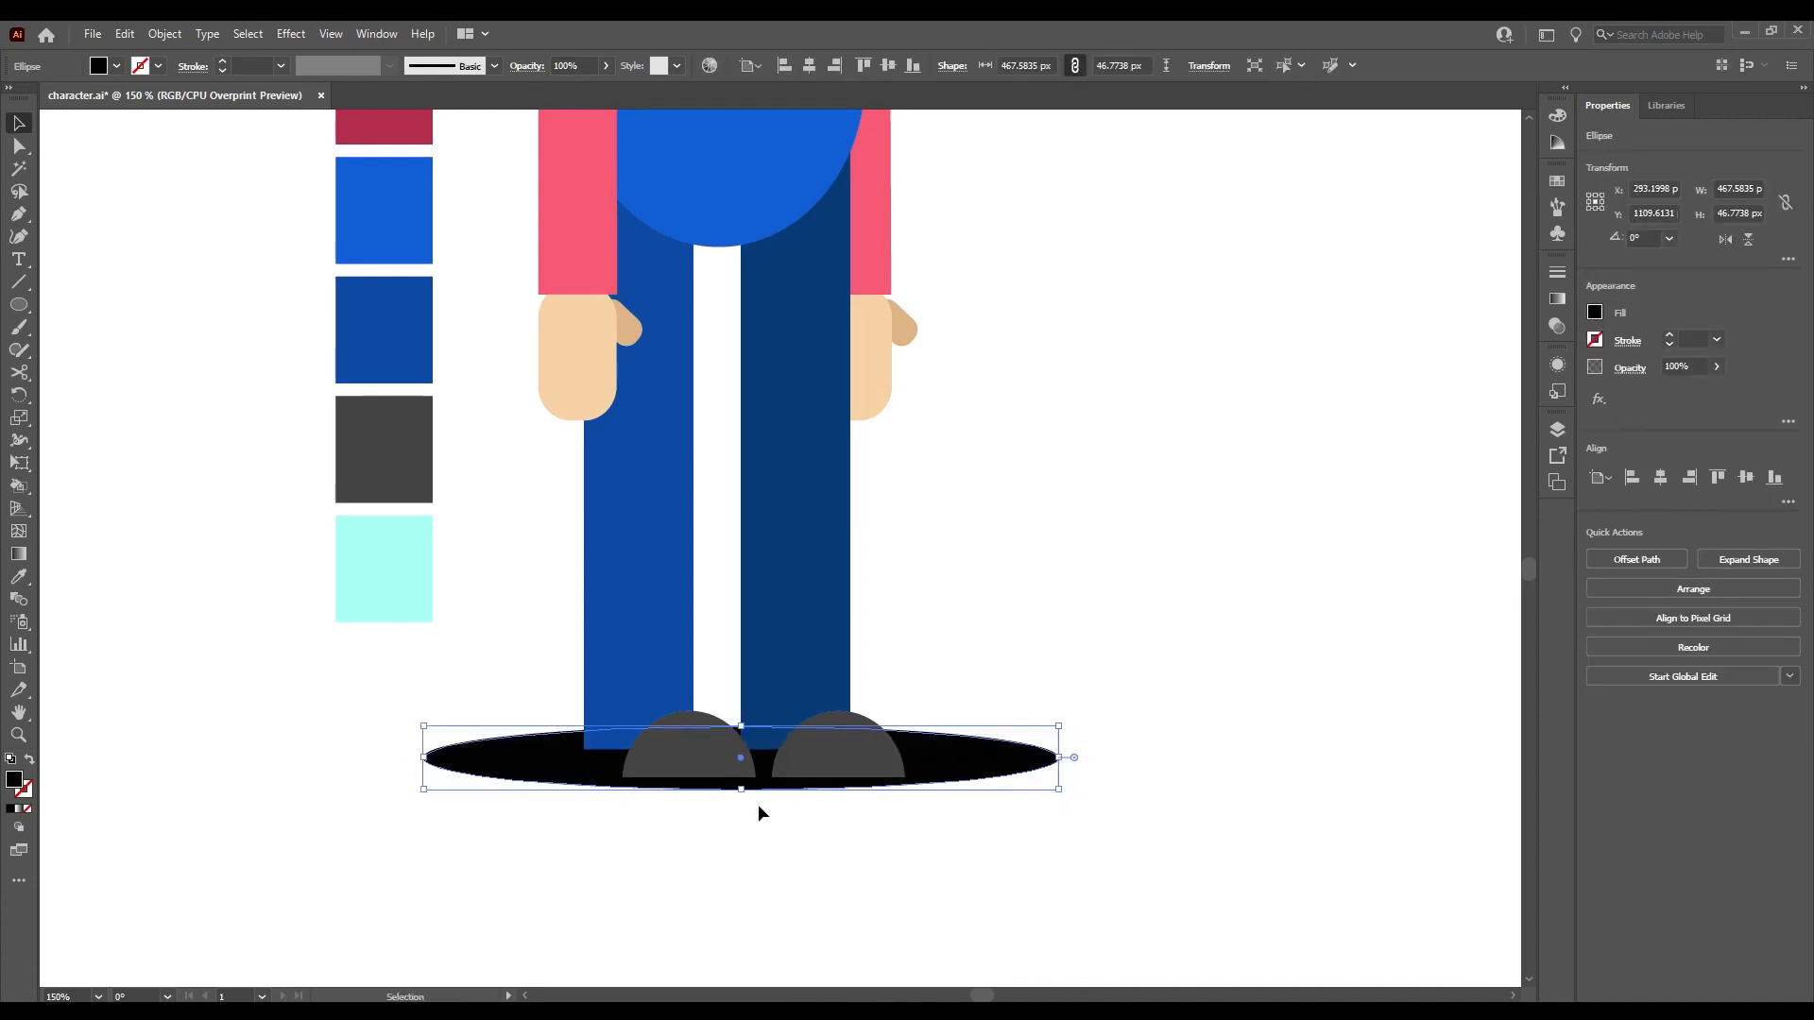
Try stretching the ground ellipse's lower edge downward and reducing its opacity, and undo both changes.
drag(740, 789, 740, 804)
click(437, 778)
click(605, 65)
click(581, 89)
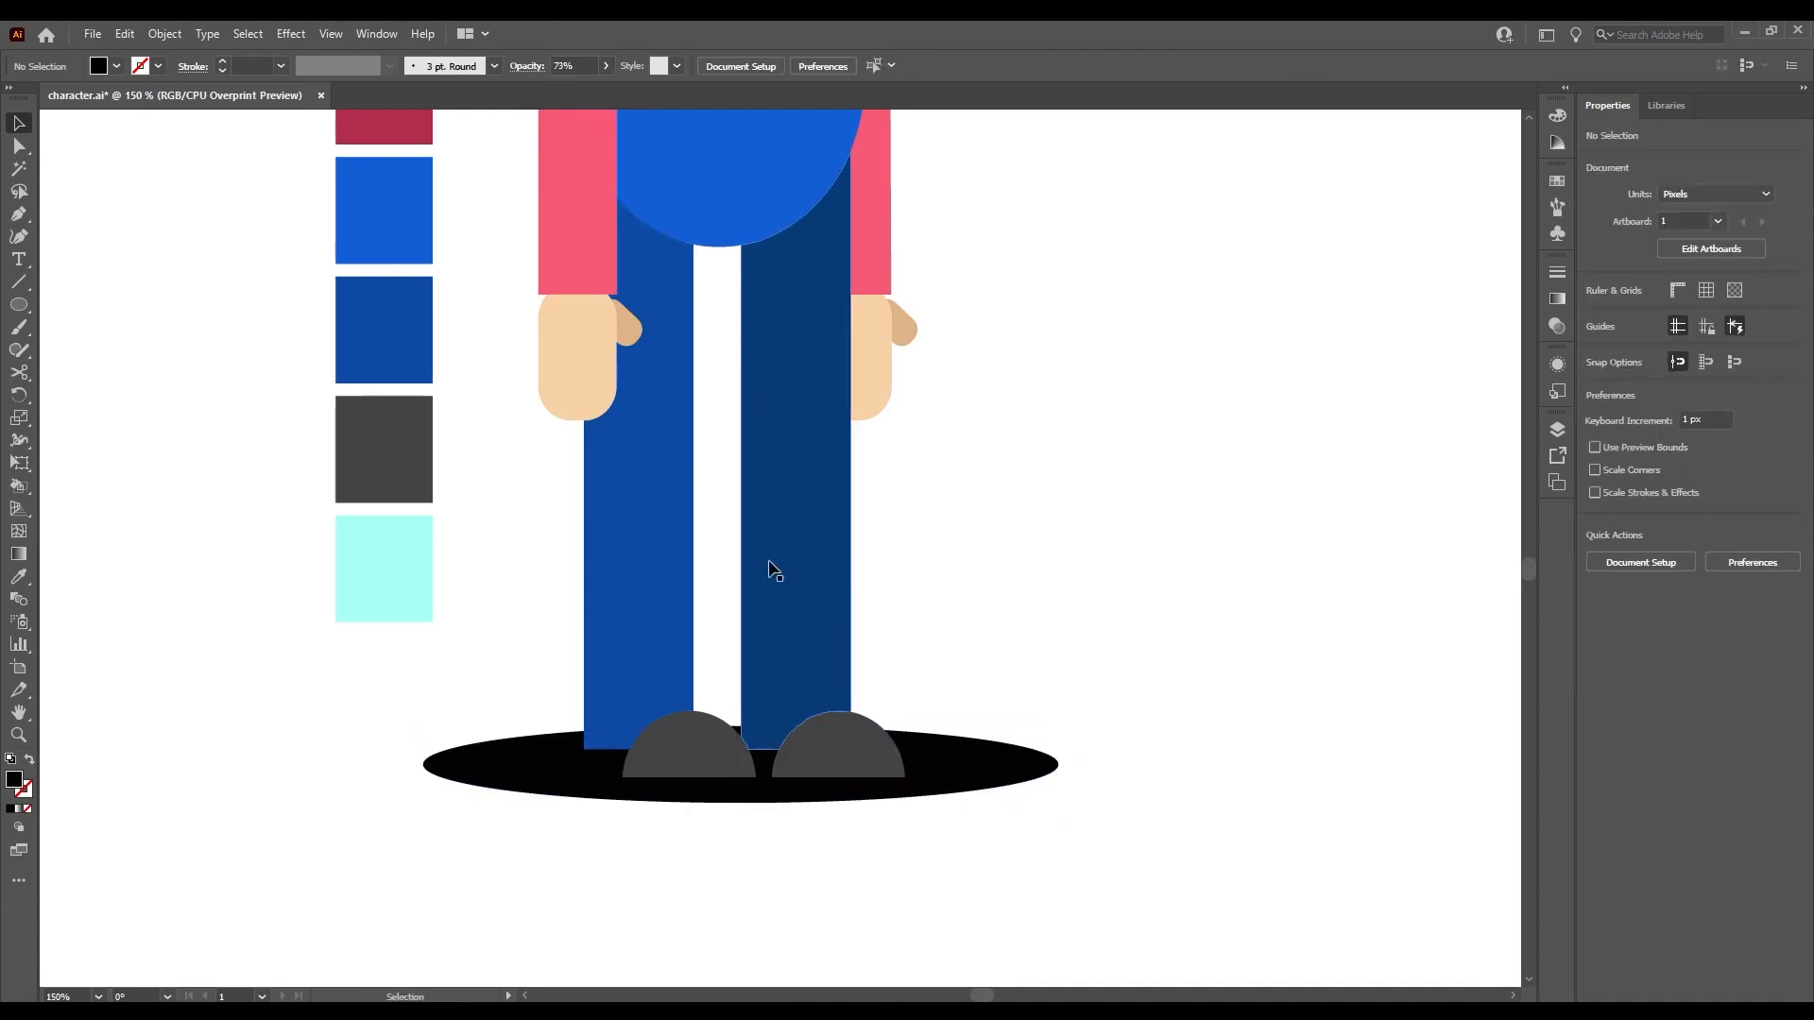
click(437, 764)
key(ctrl+z)
click(410, 742)
click(514, 756)
click(661, 689)
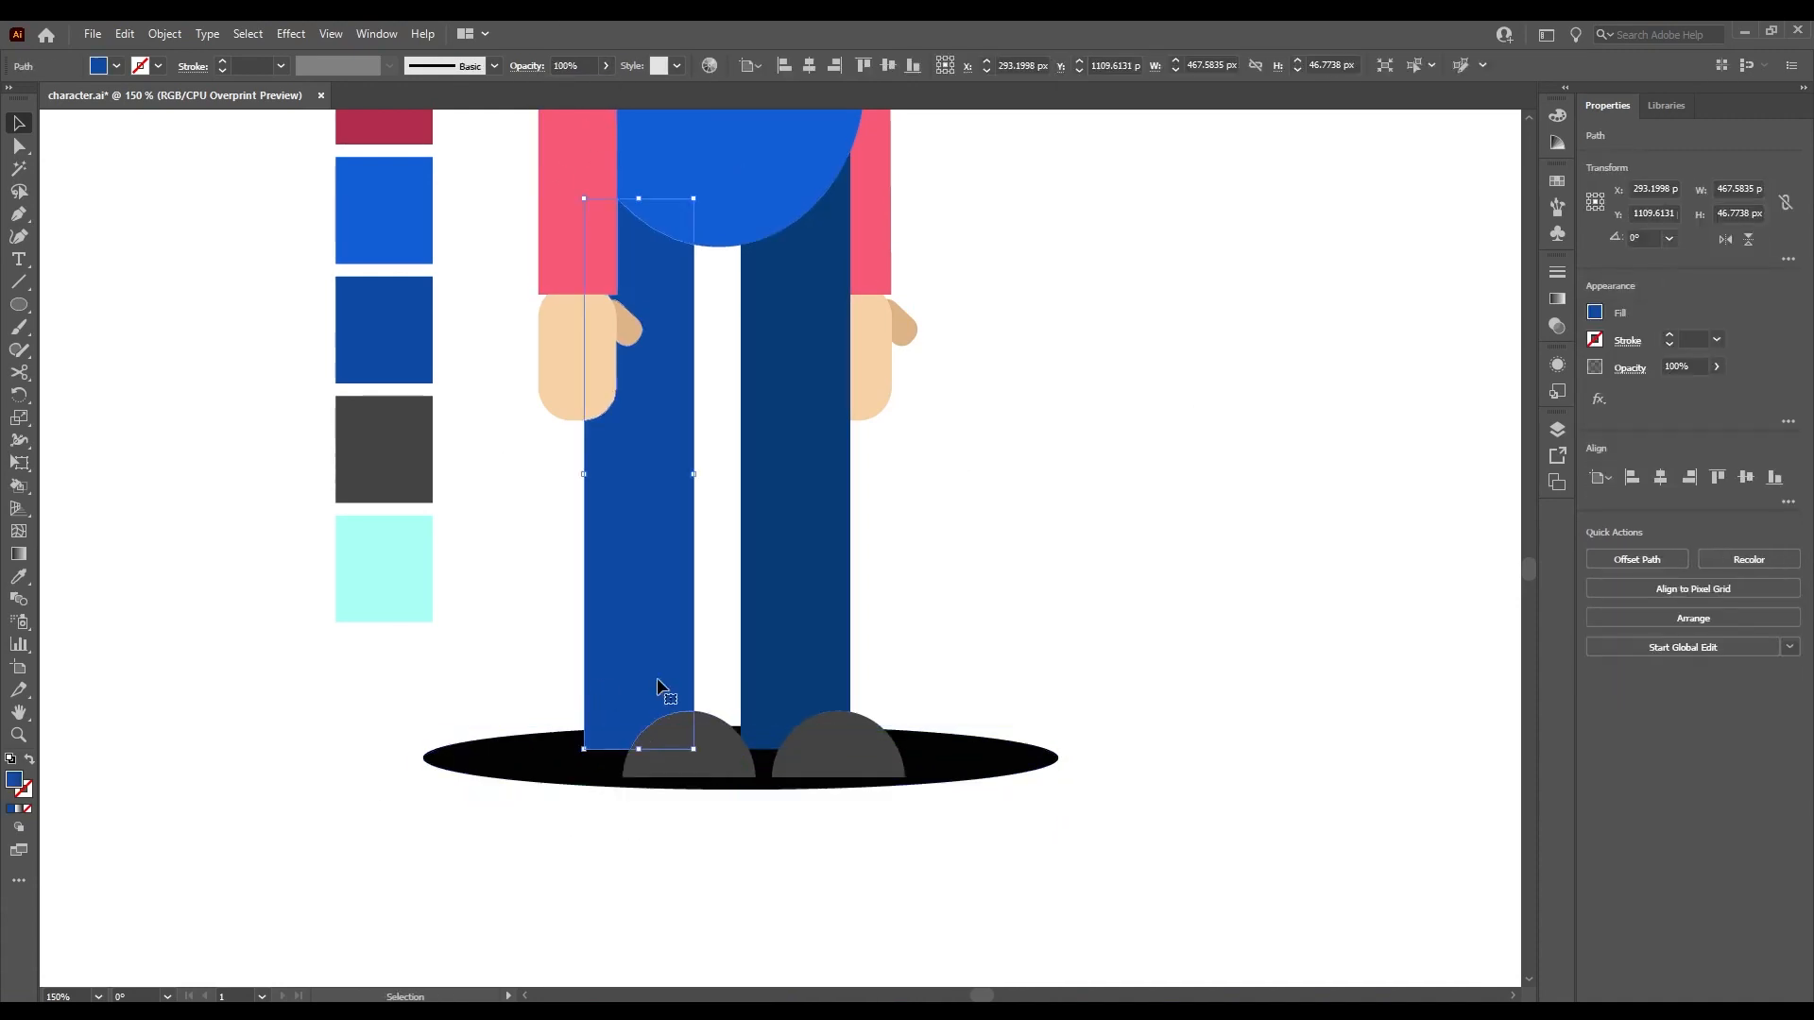
click(814, 764)
Lower the ground ellipse's opacity to 52% and deselect it.
click(571, 770)
click(607, 66)
drag(602, 88, 567, 89)
click(960, 430)
scroll(960, 435, down, 3)
scroll(958, 472, up, 1)
click(786, 572)
scroll(786, 572, up, 2)
click(605, 65)
click(596, 593)
scroll(595, 593, down, 3)
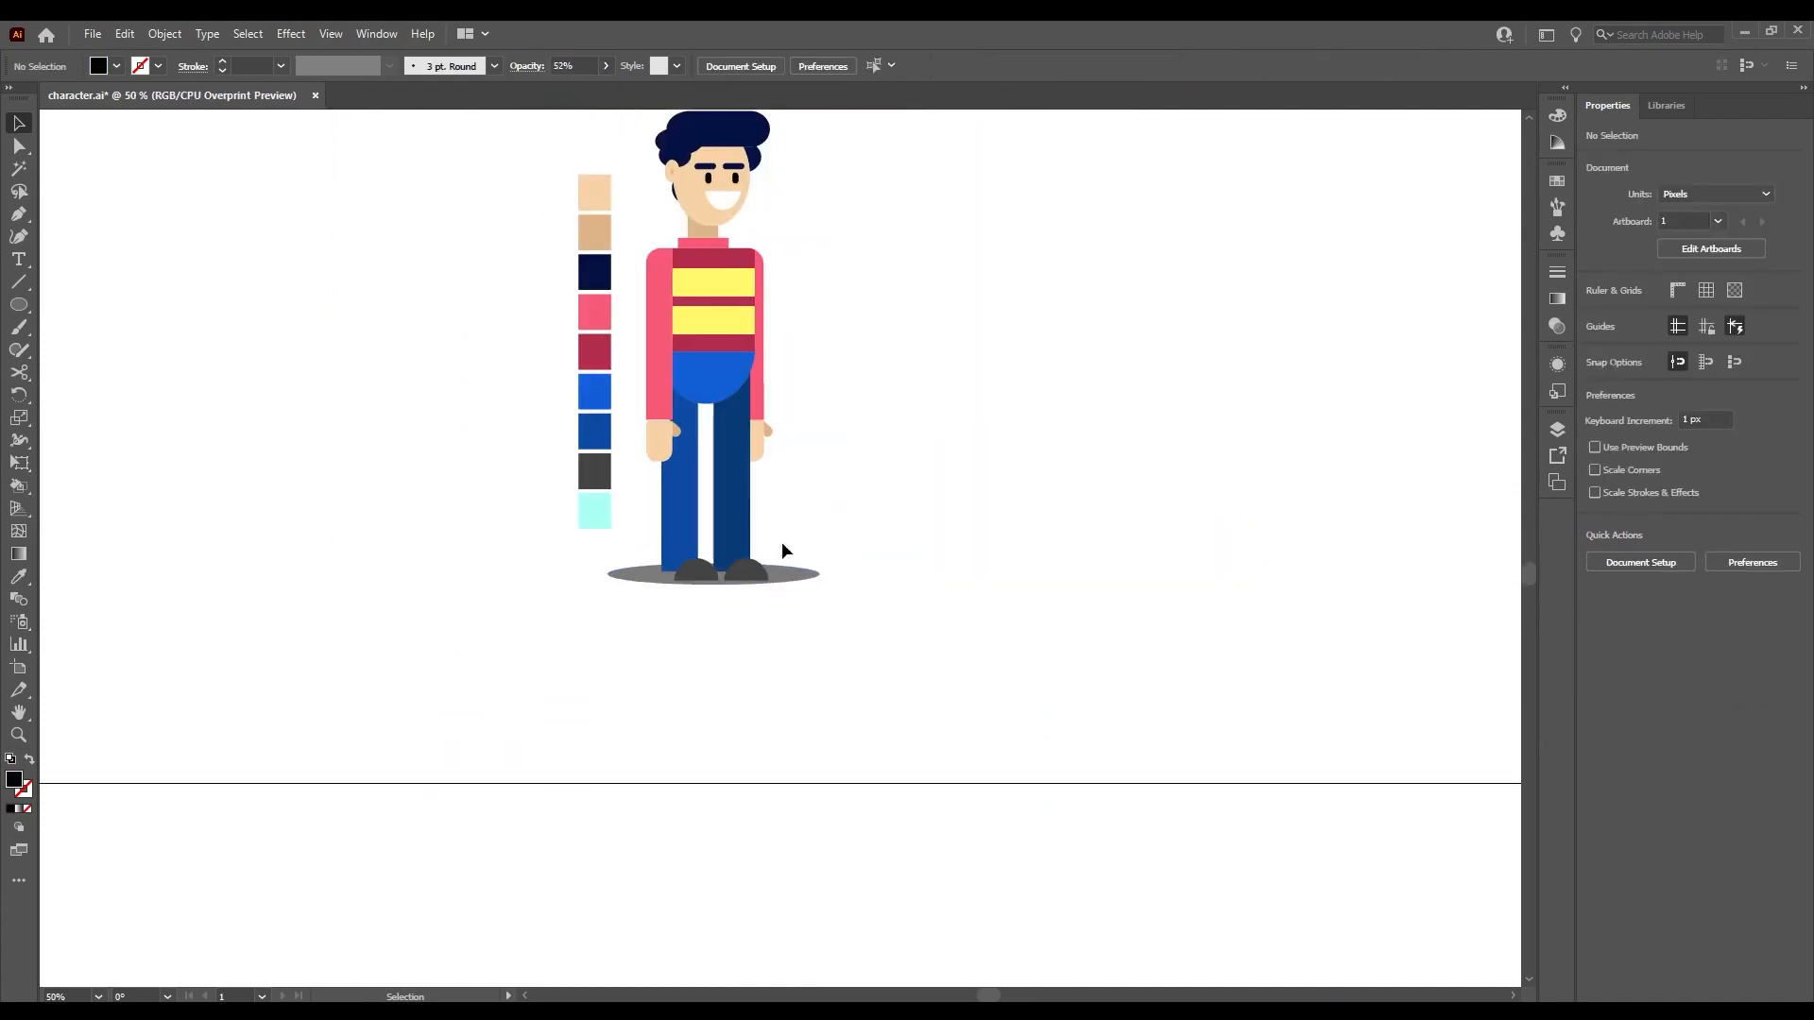
scroll(780, 567, up, 2)
click(794, 736)
click(801, 774)
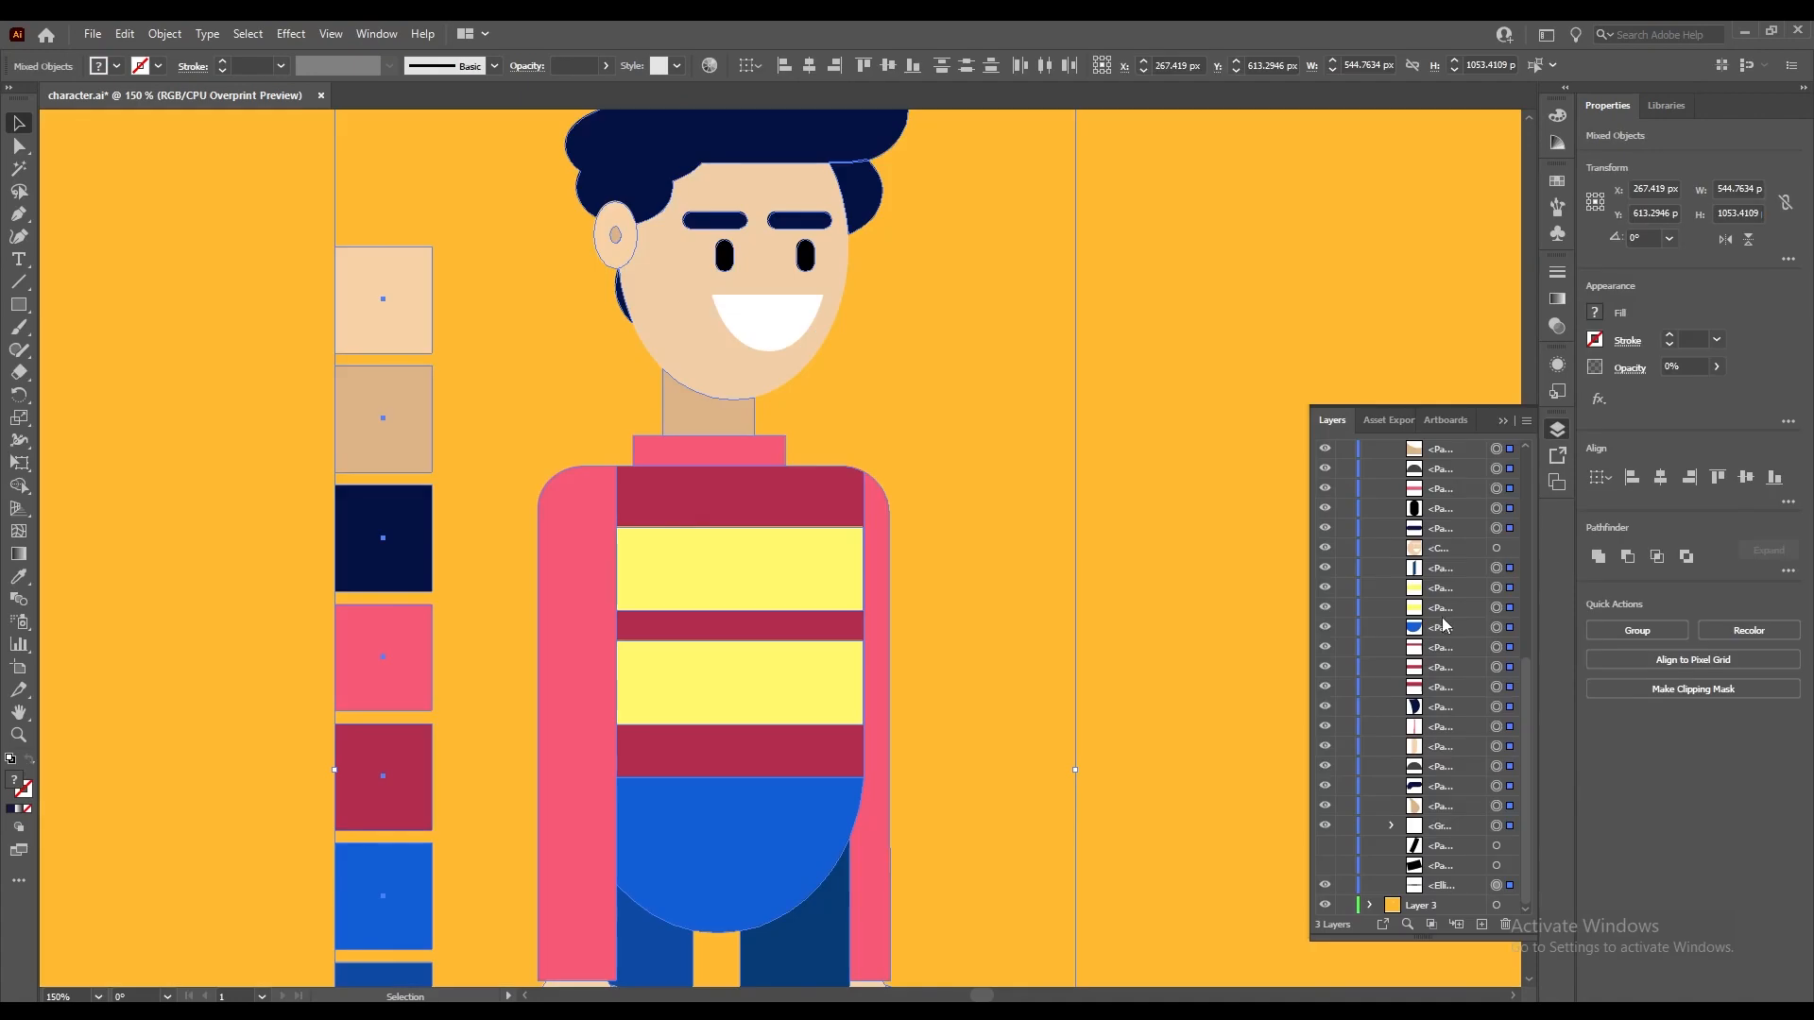
Exclude the large upper hair shape from the selection of character shapes and swatches.
scroll(889, 689, up, 3)
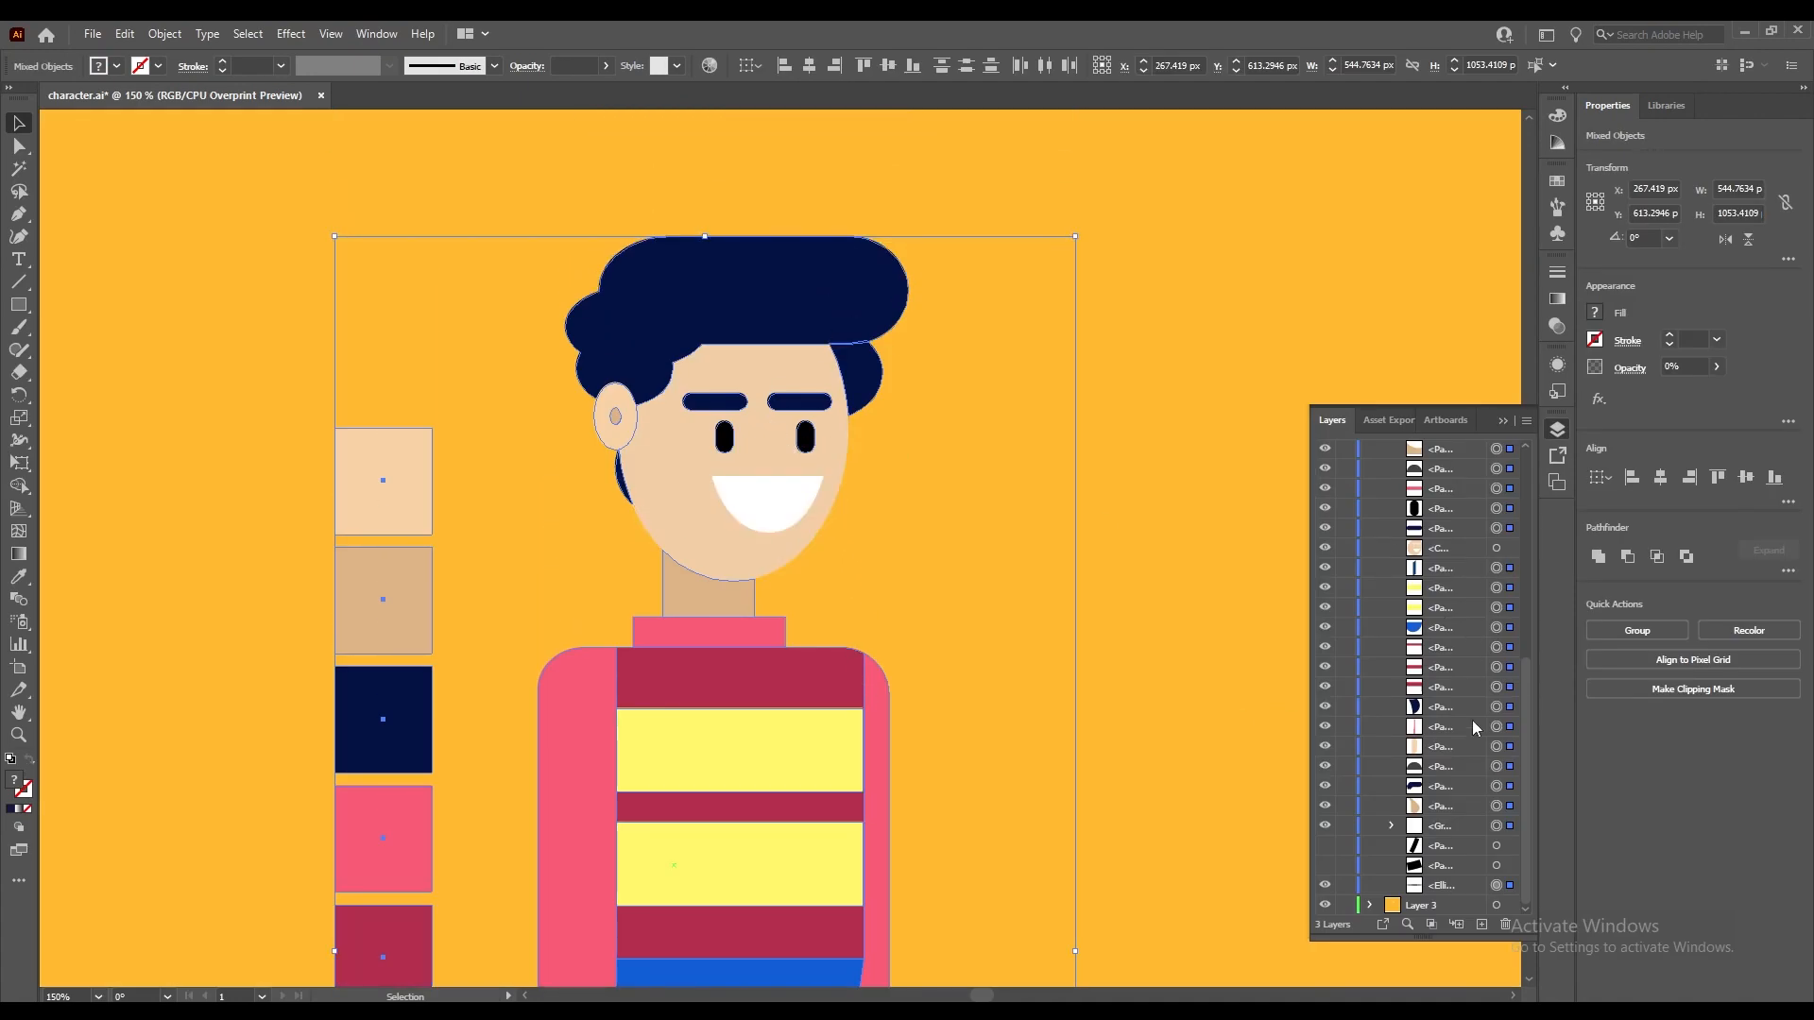
shift+click(1509, 789)
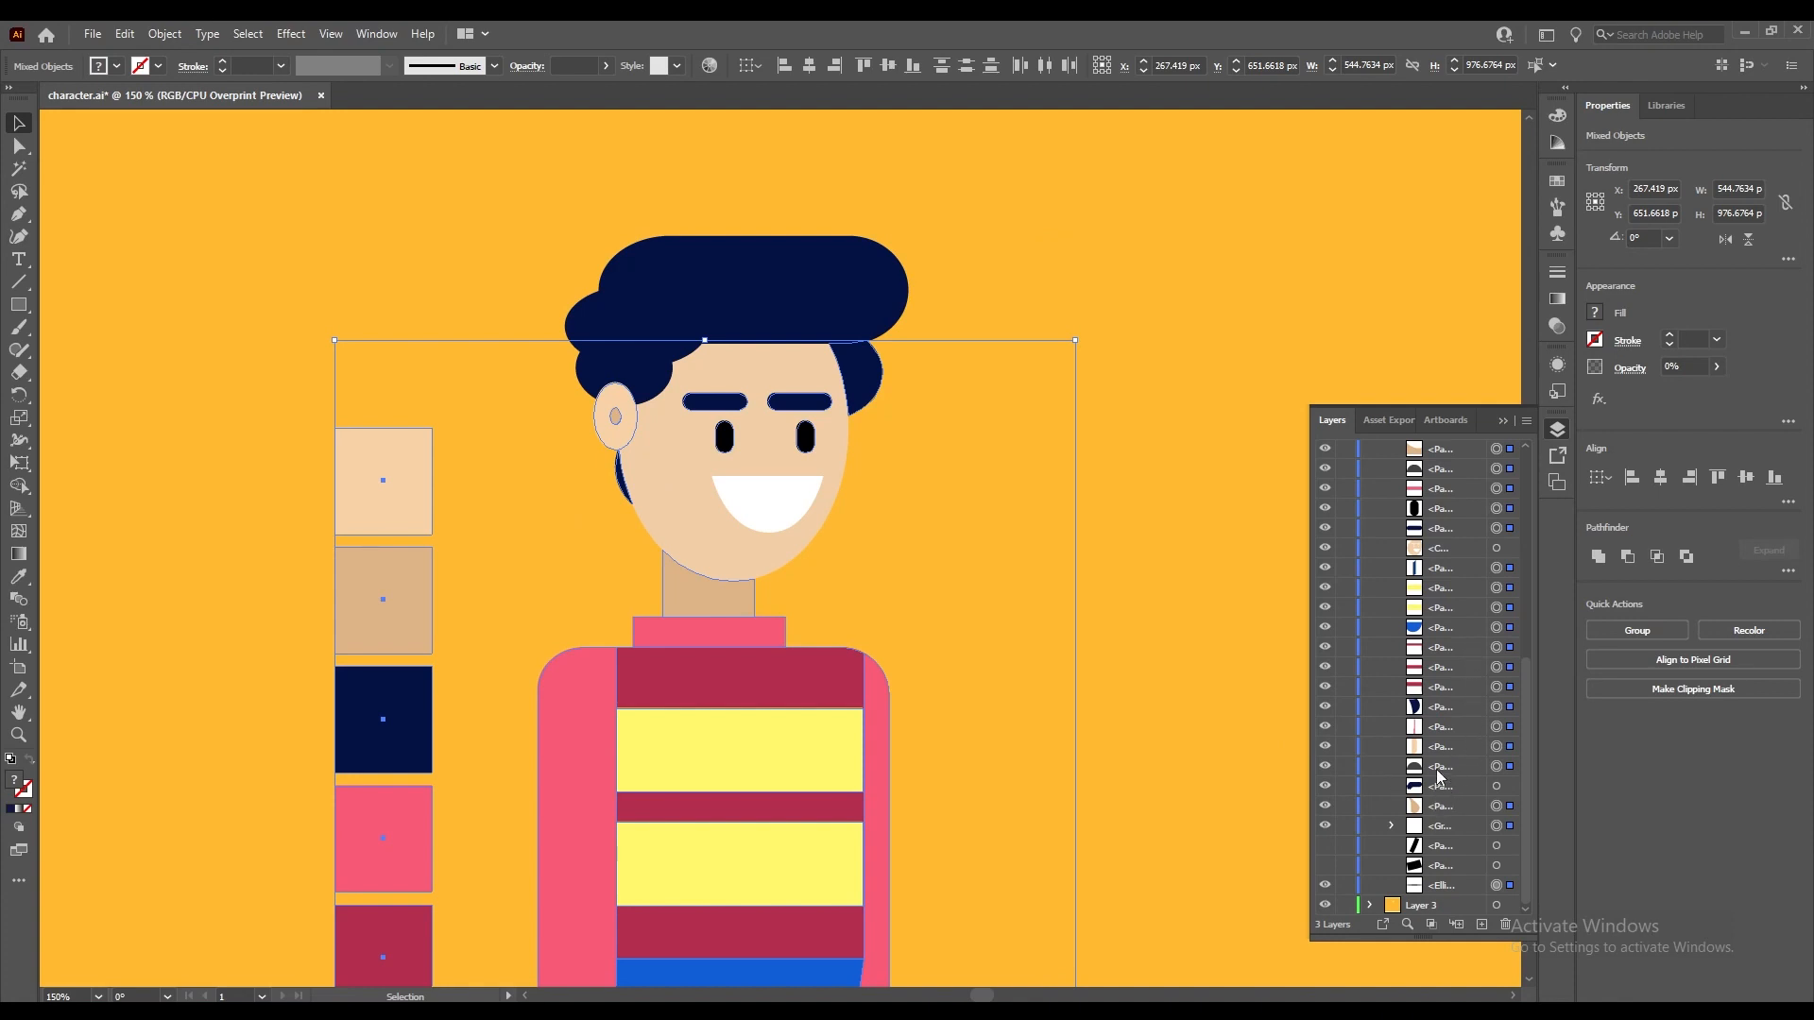
scroll(1439, 776, up, 4)
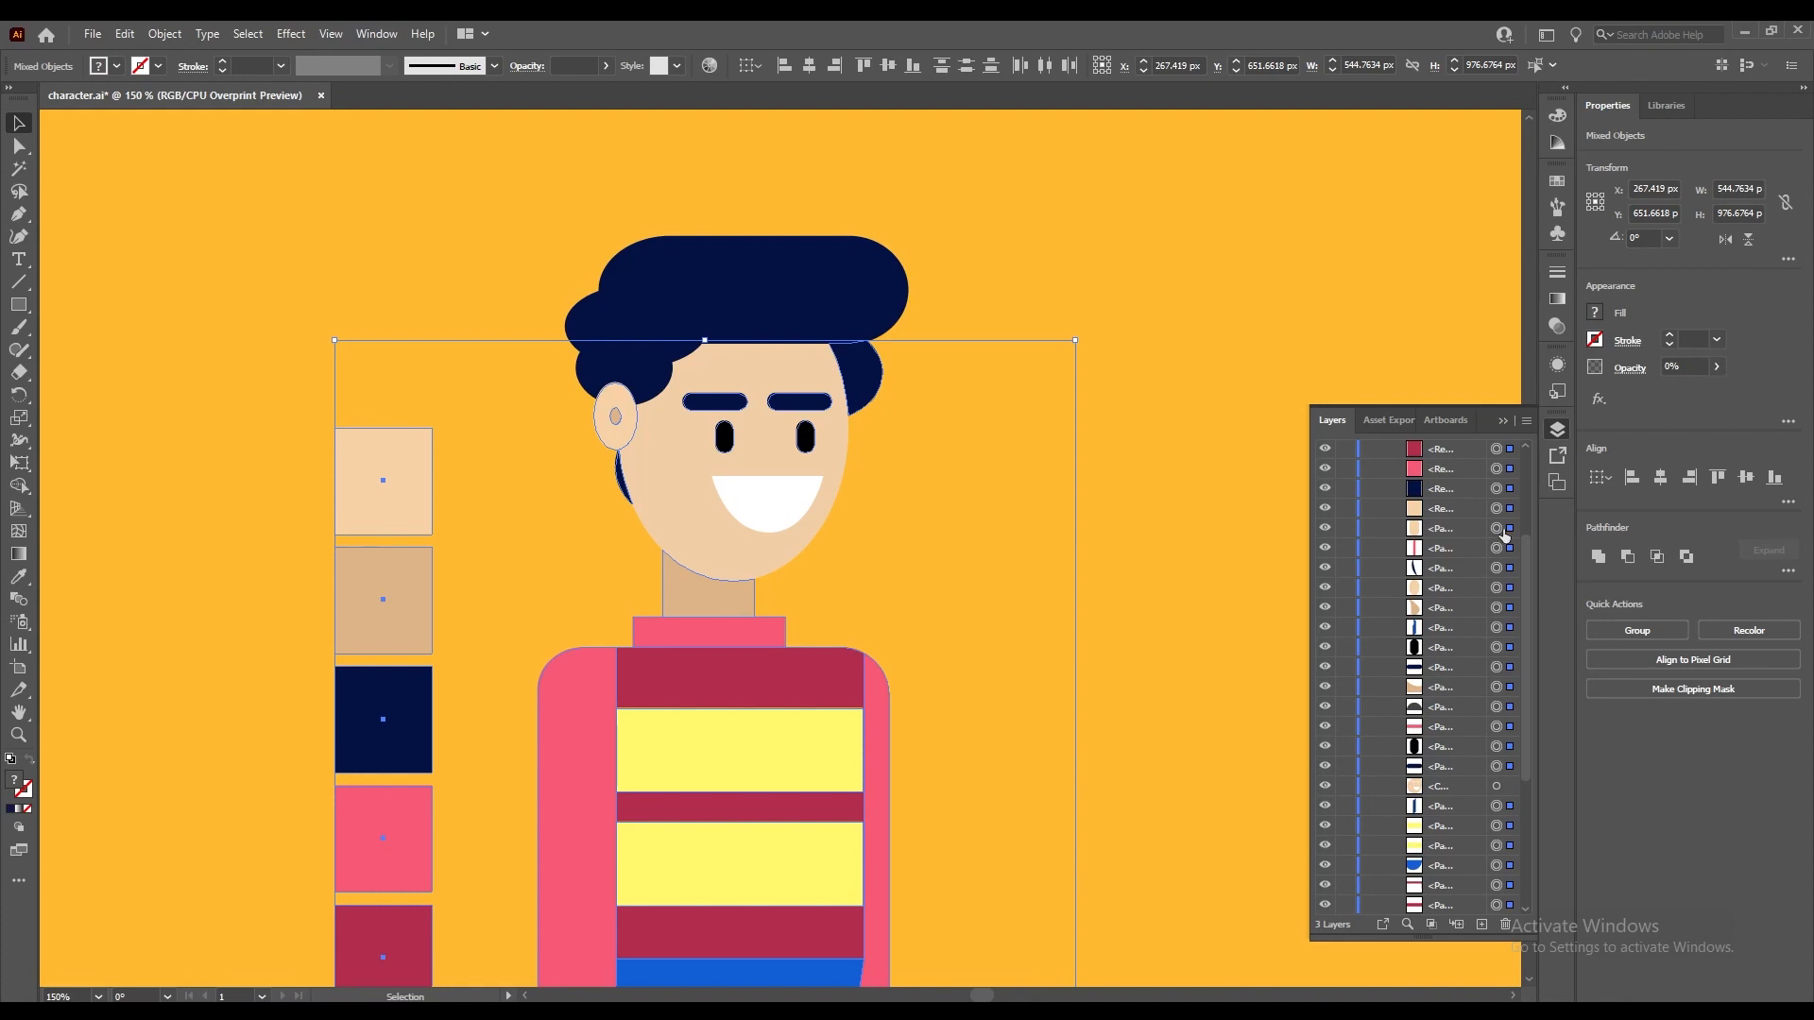
scroll(865, 718, down, 7)
scroll(865, 718, down, 2)
scroll(865, 718, down, 5)
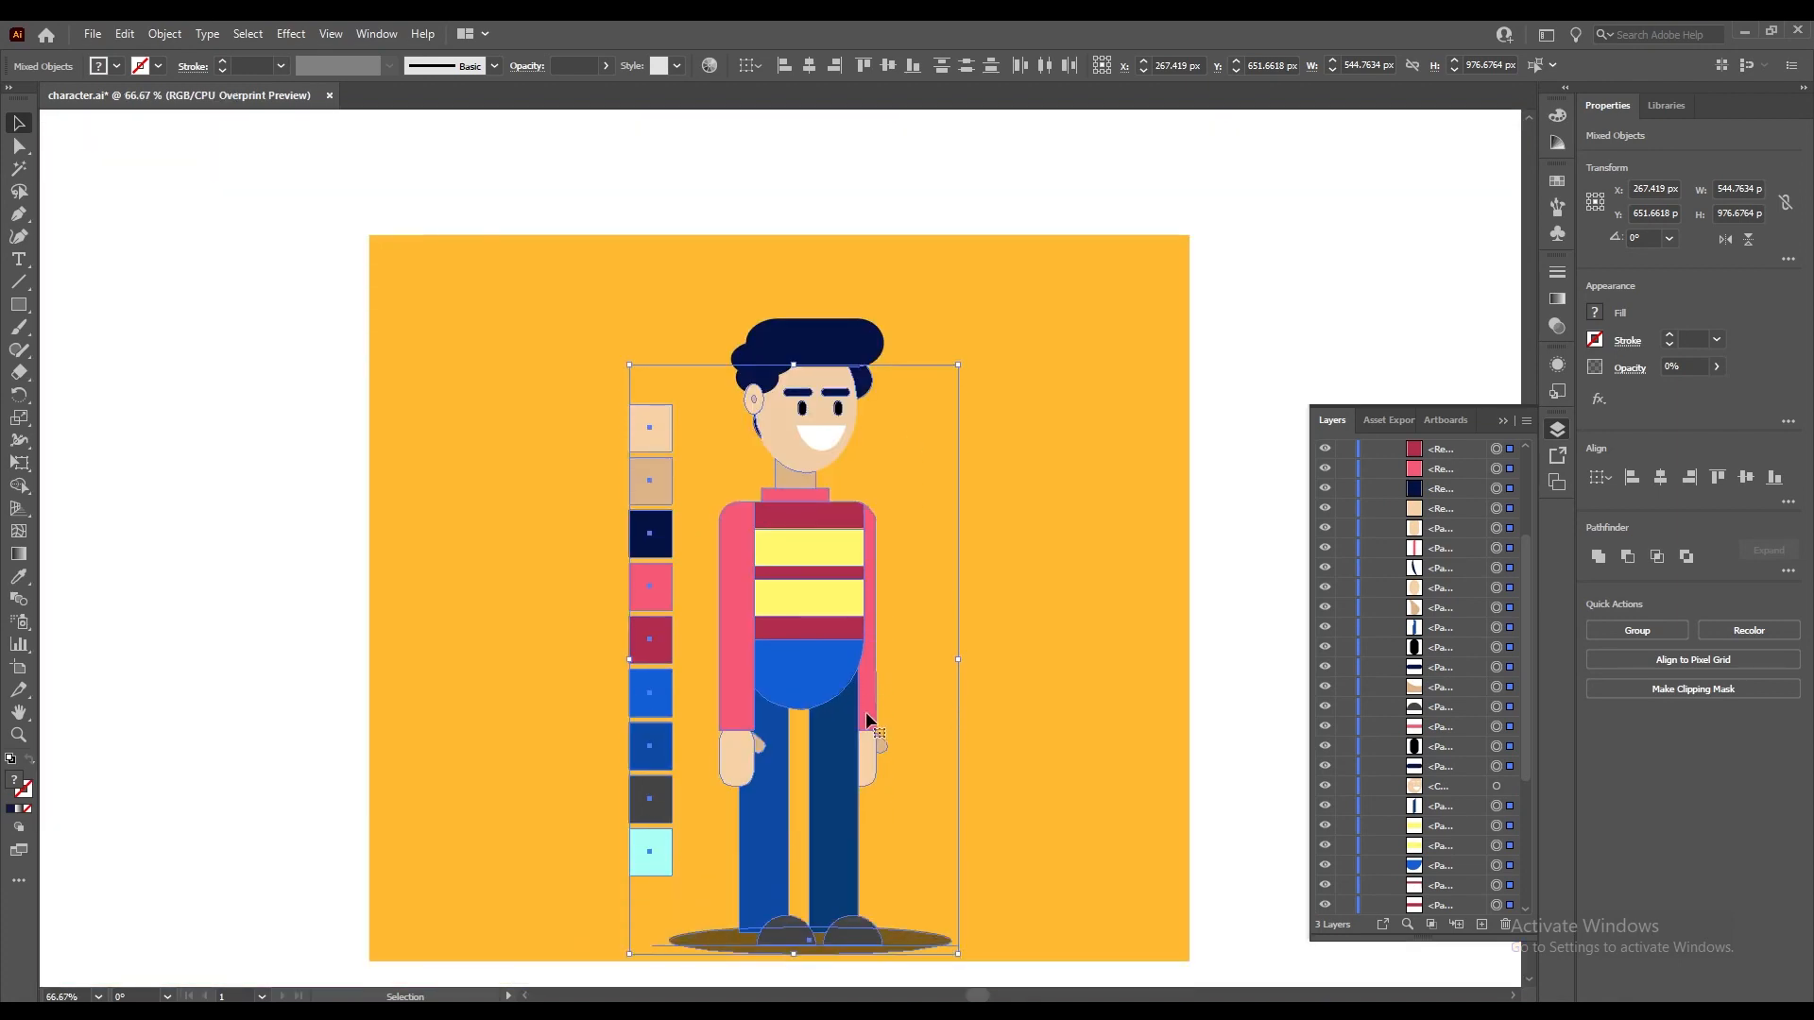
scroll(866, 711, down, 1)
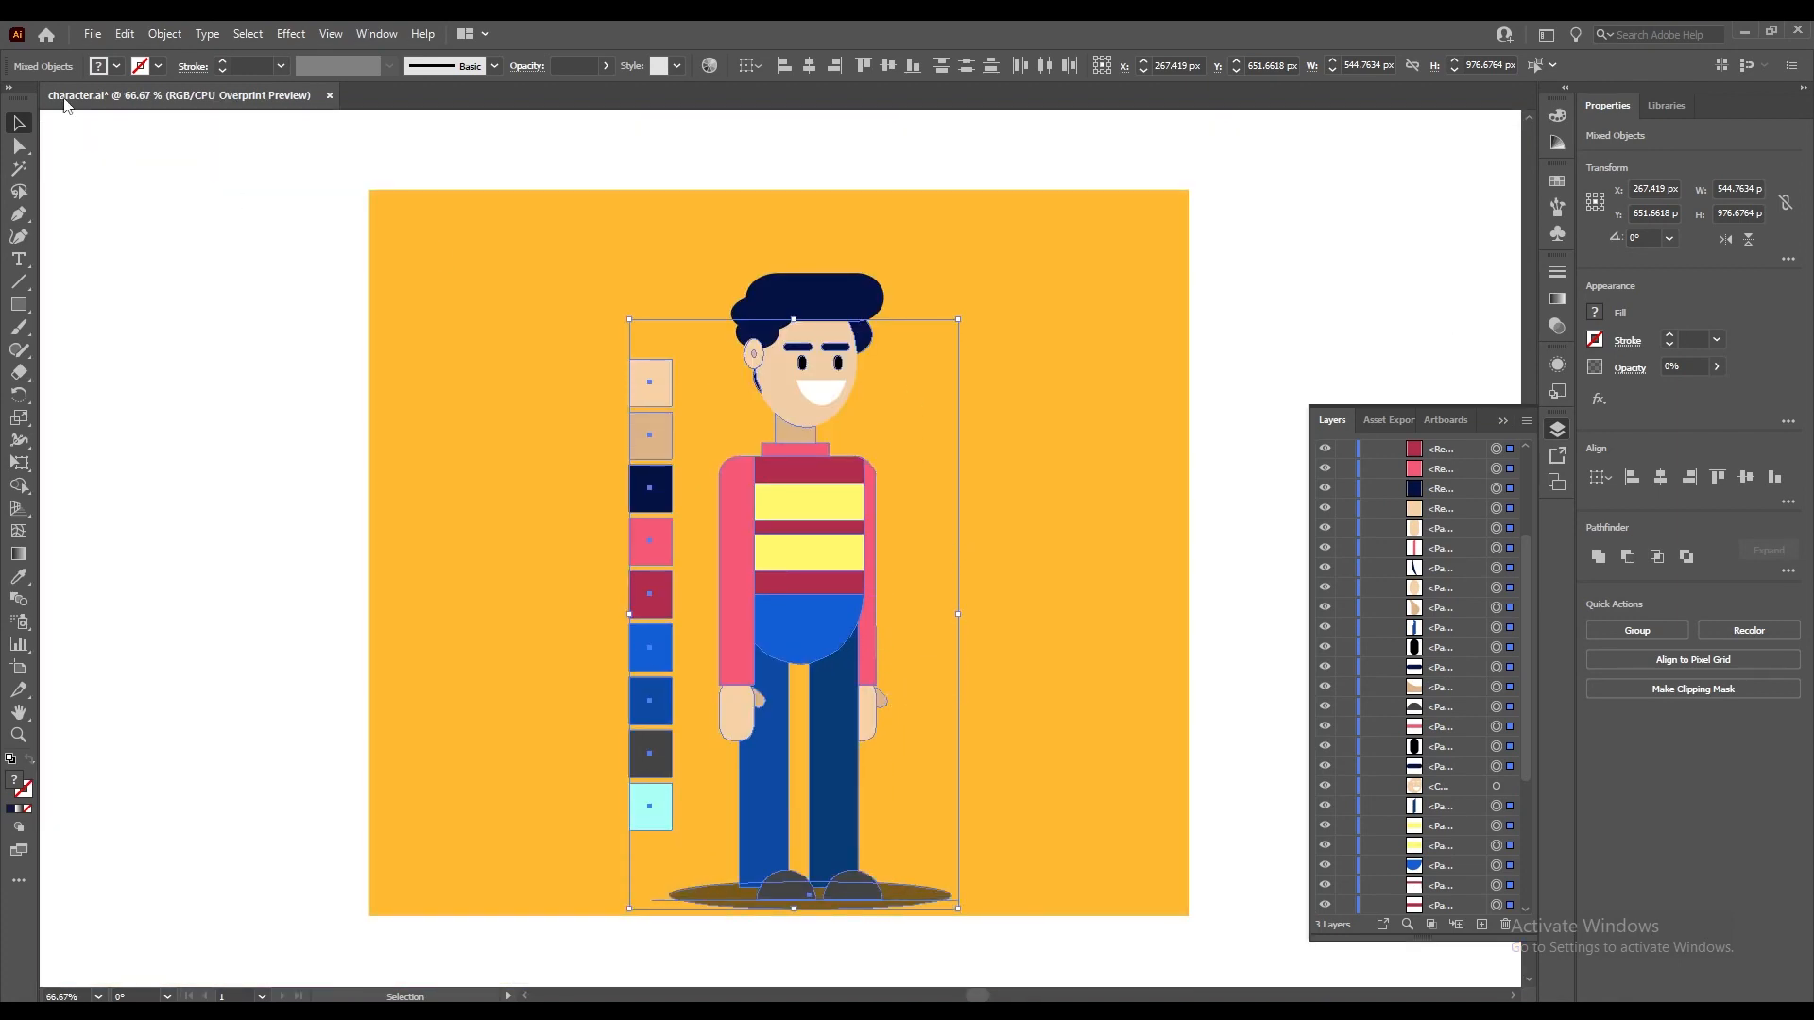
Apply a Drop Shadow in Multiply mode with 28% opacity, 4 px X and Y offsets and 8 px blur to the selected shapes.
click(290, 34)
mouse_move(415, 247)
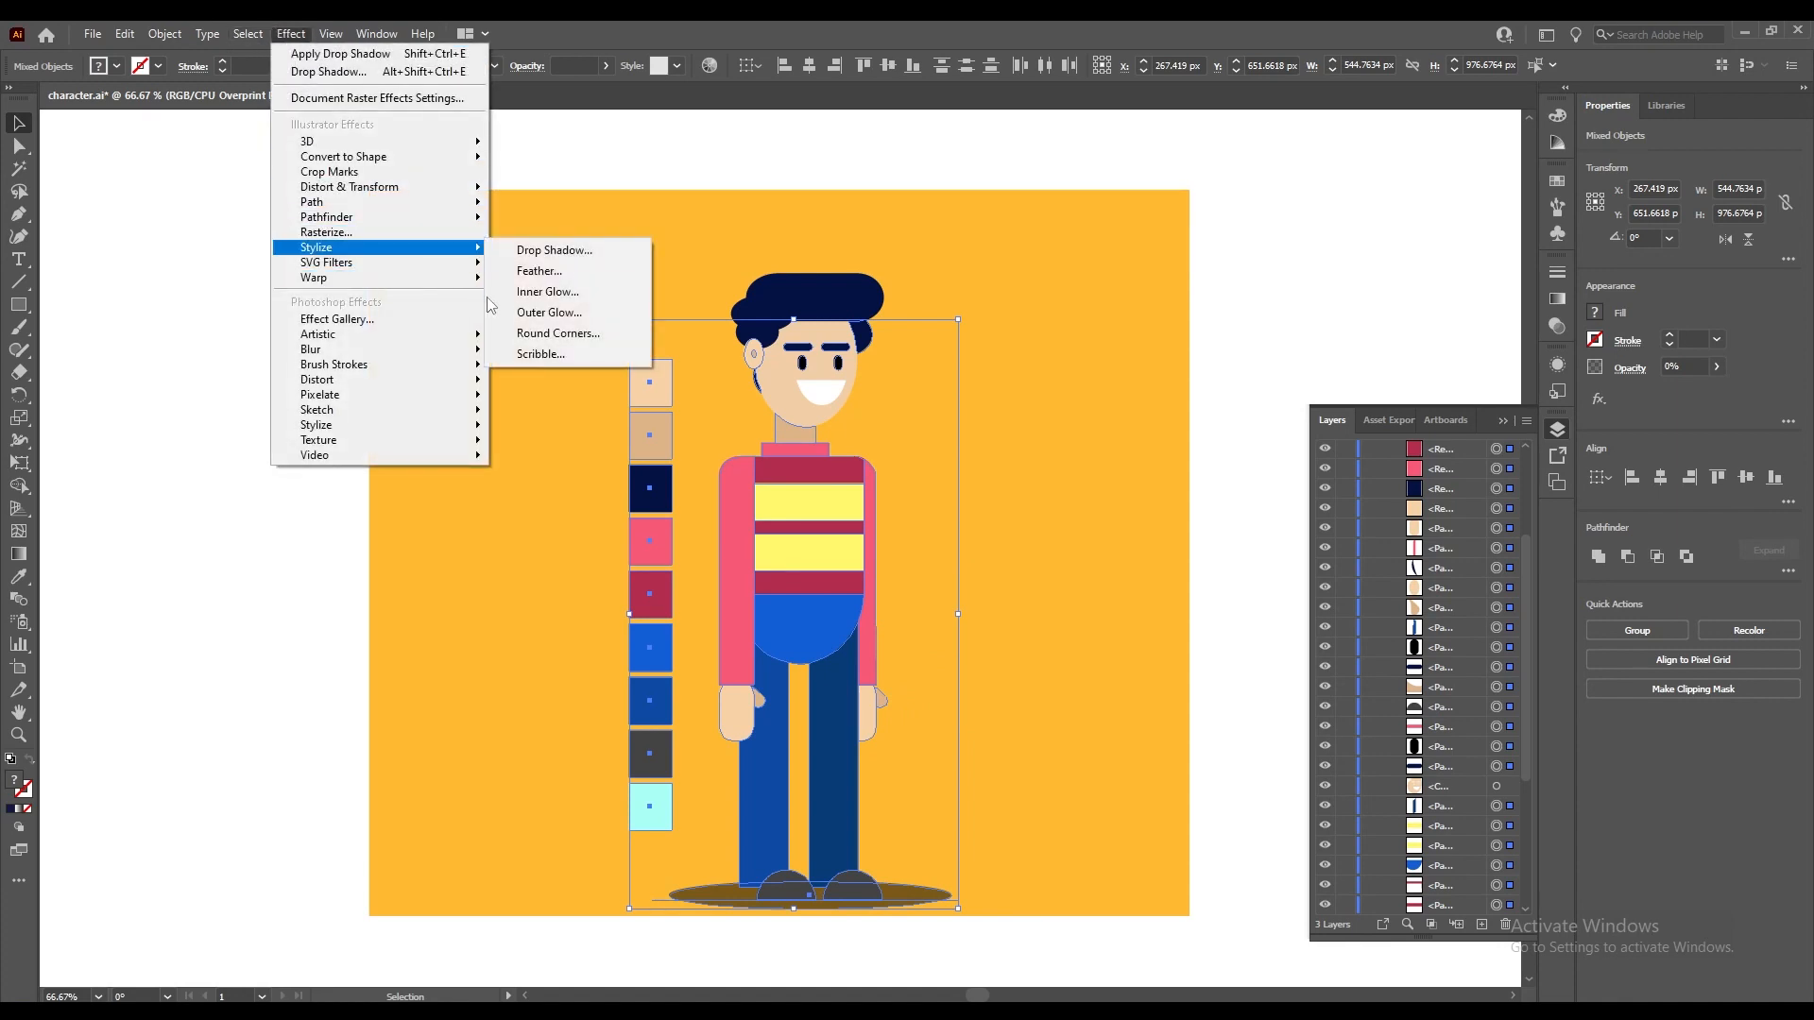
click(525, 255)
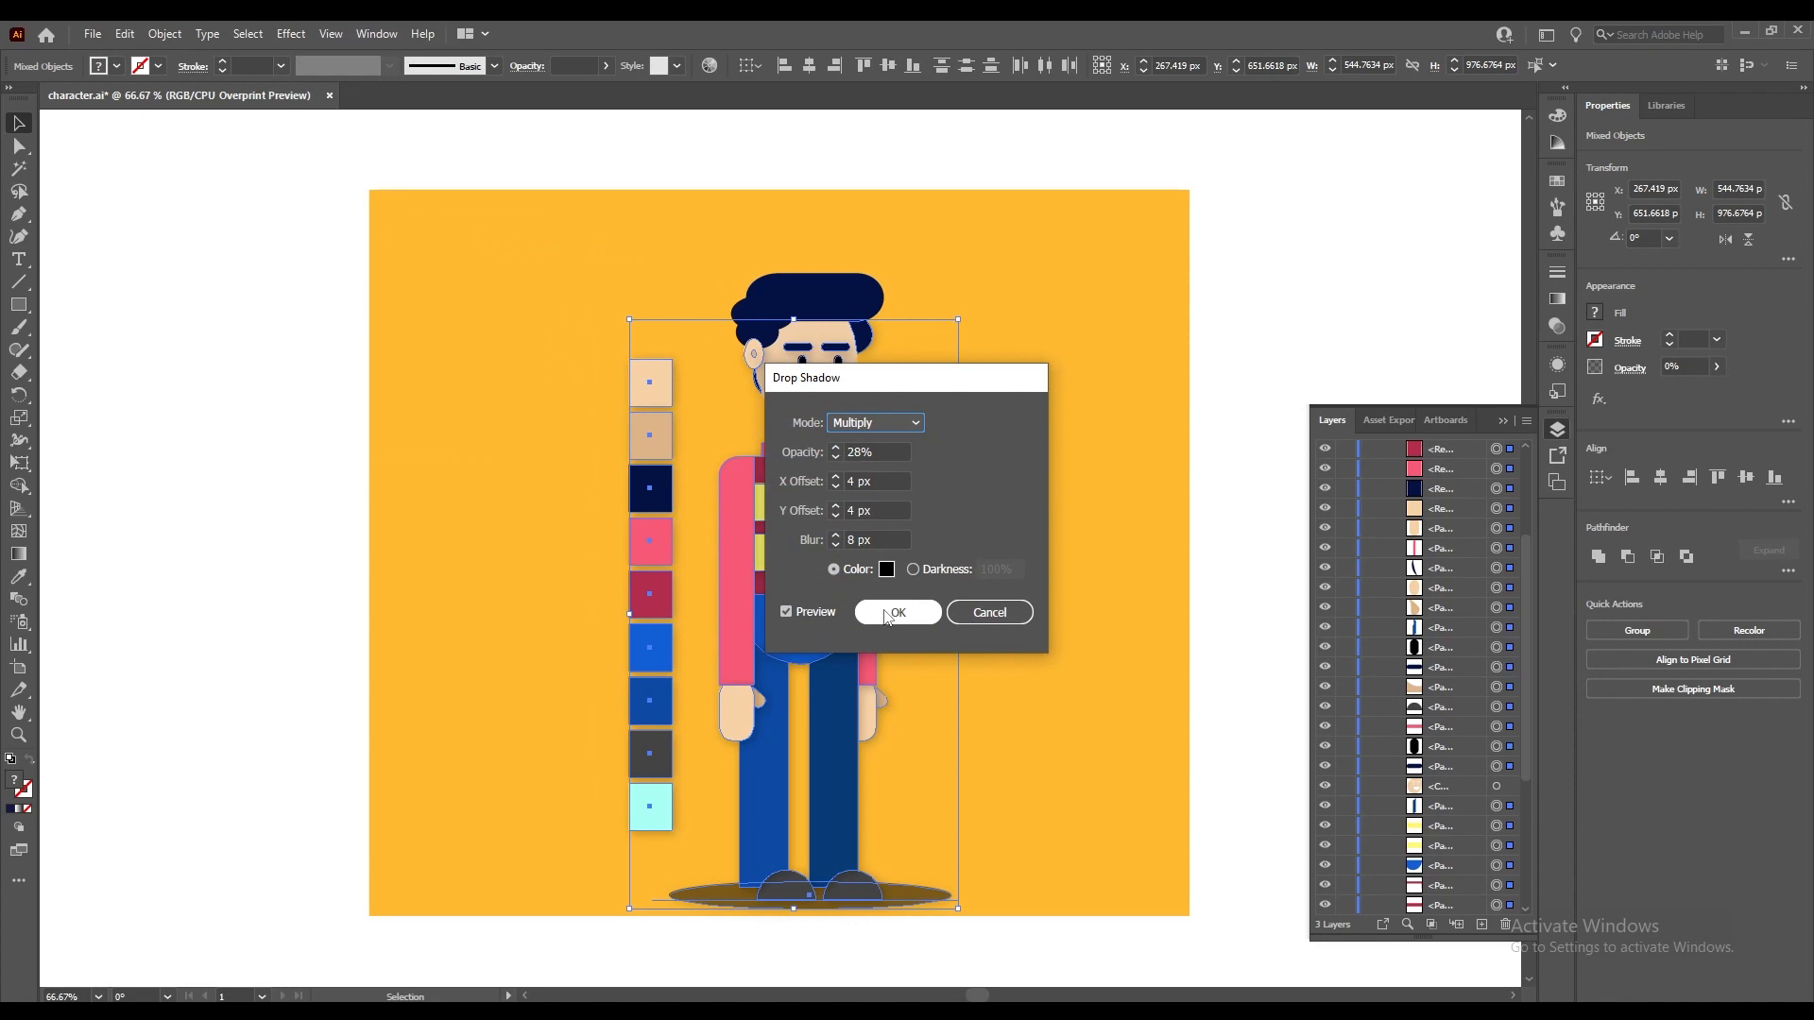
click(886, 613)
click(969, 559)
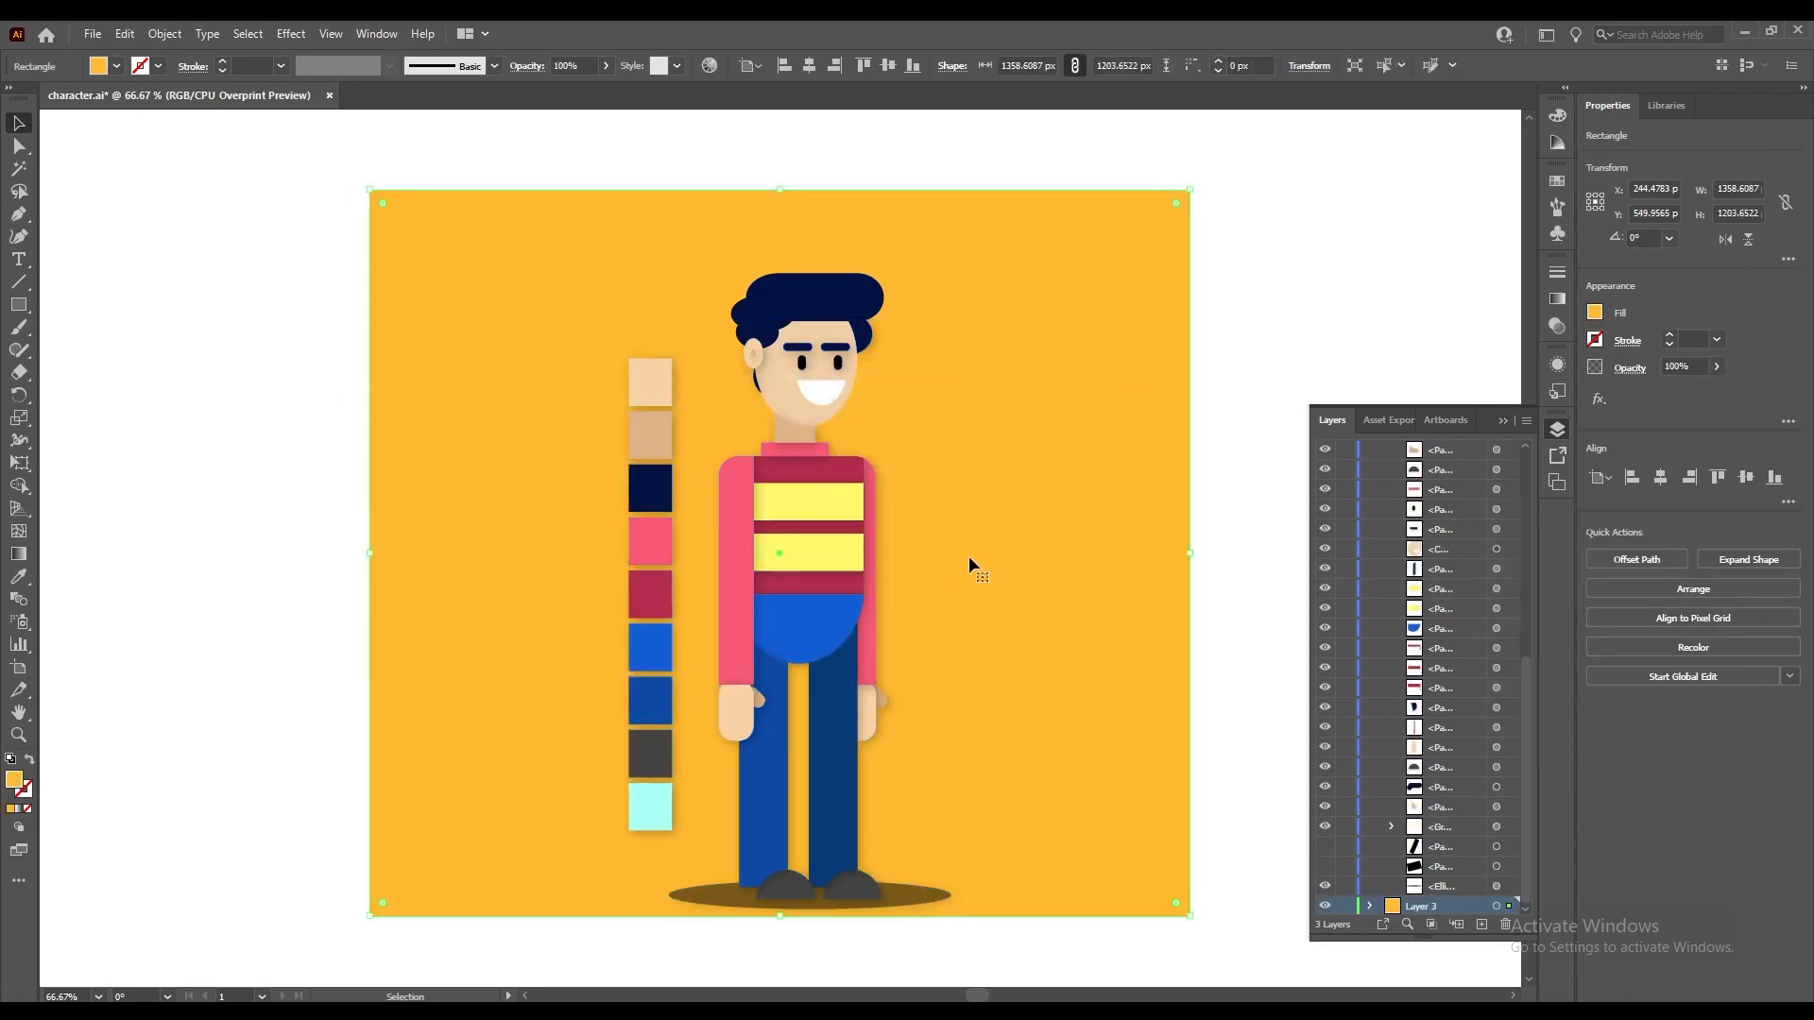
scroll(907, 558, up, 2)
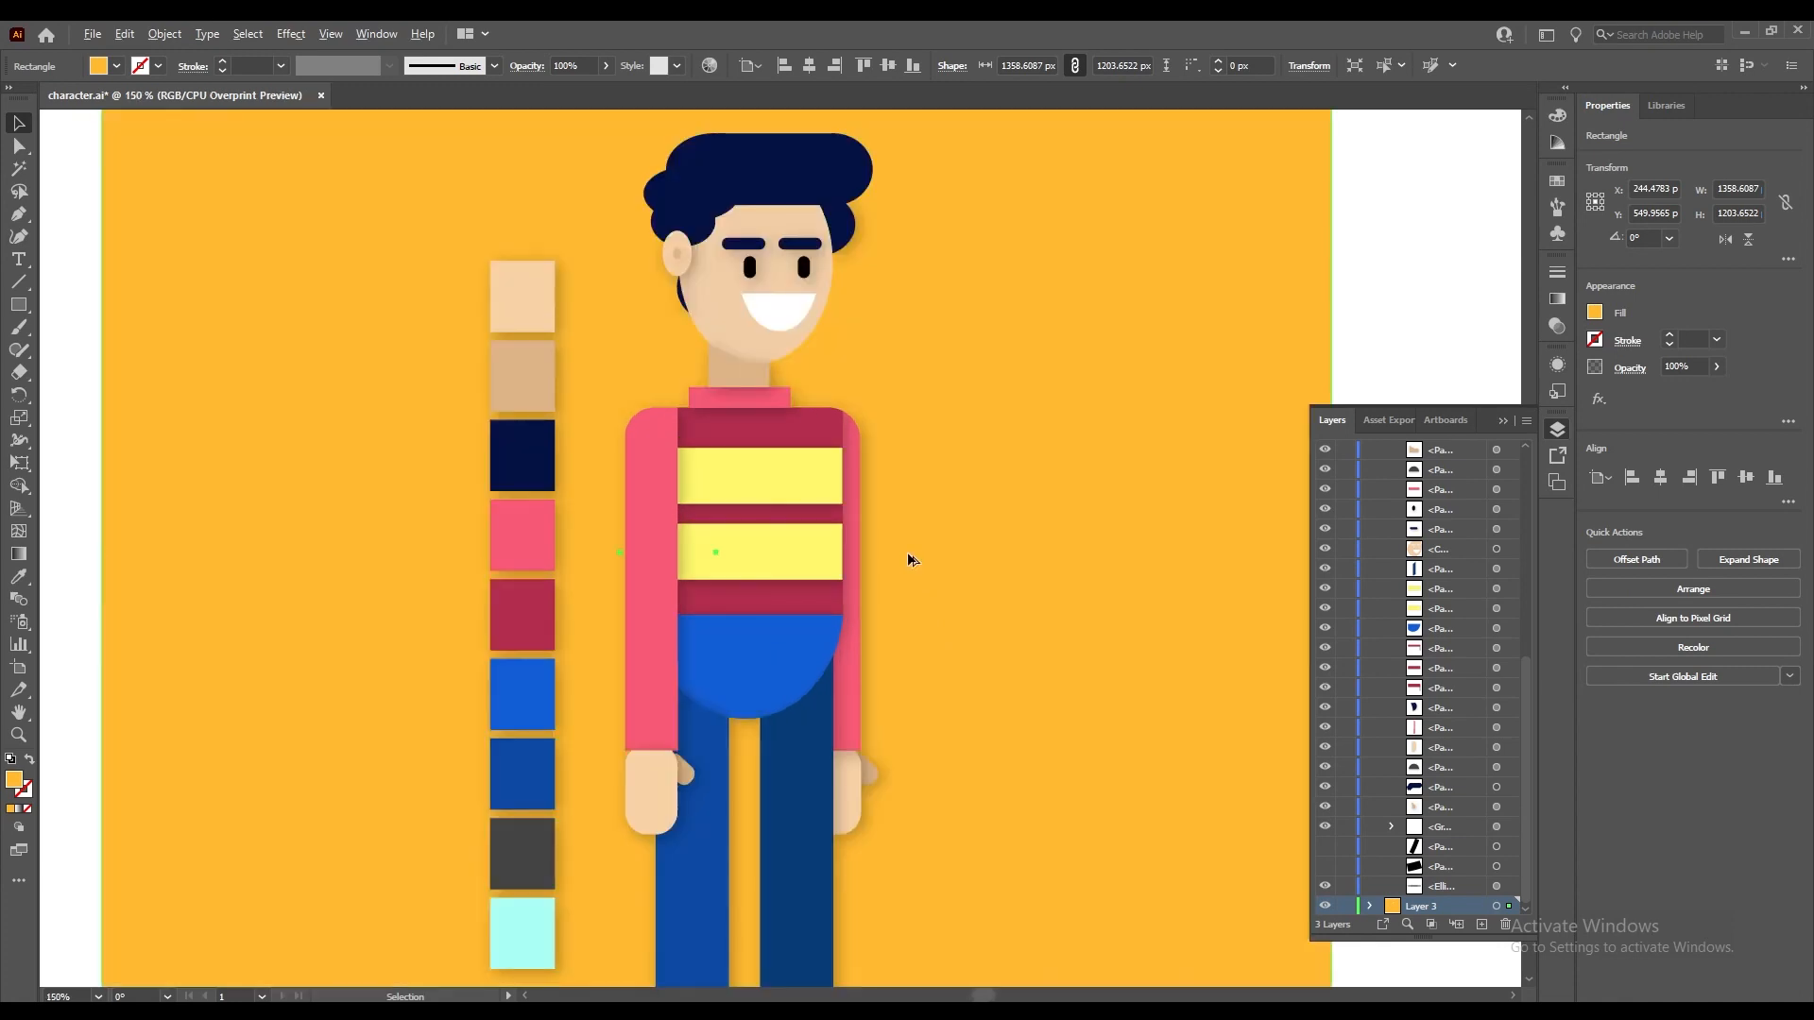
scroll(907, 557, down, 1)
scroll(907, 557, down, 1)
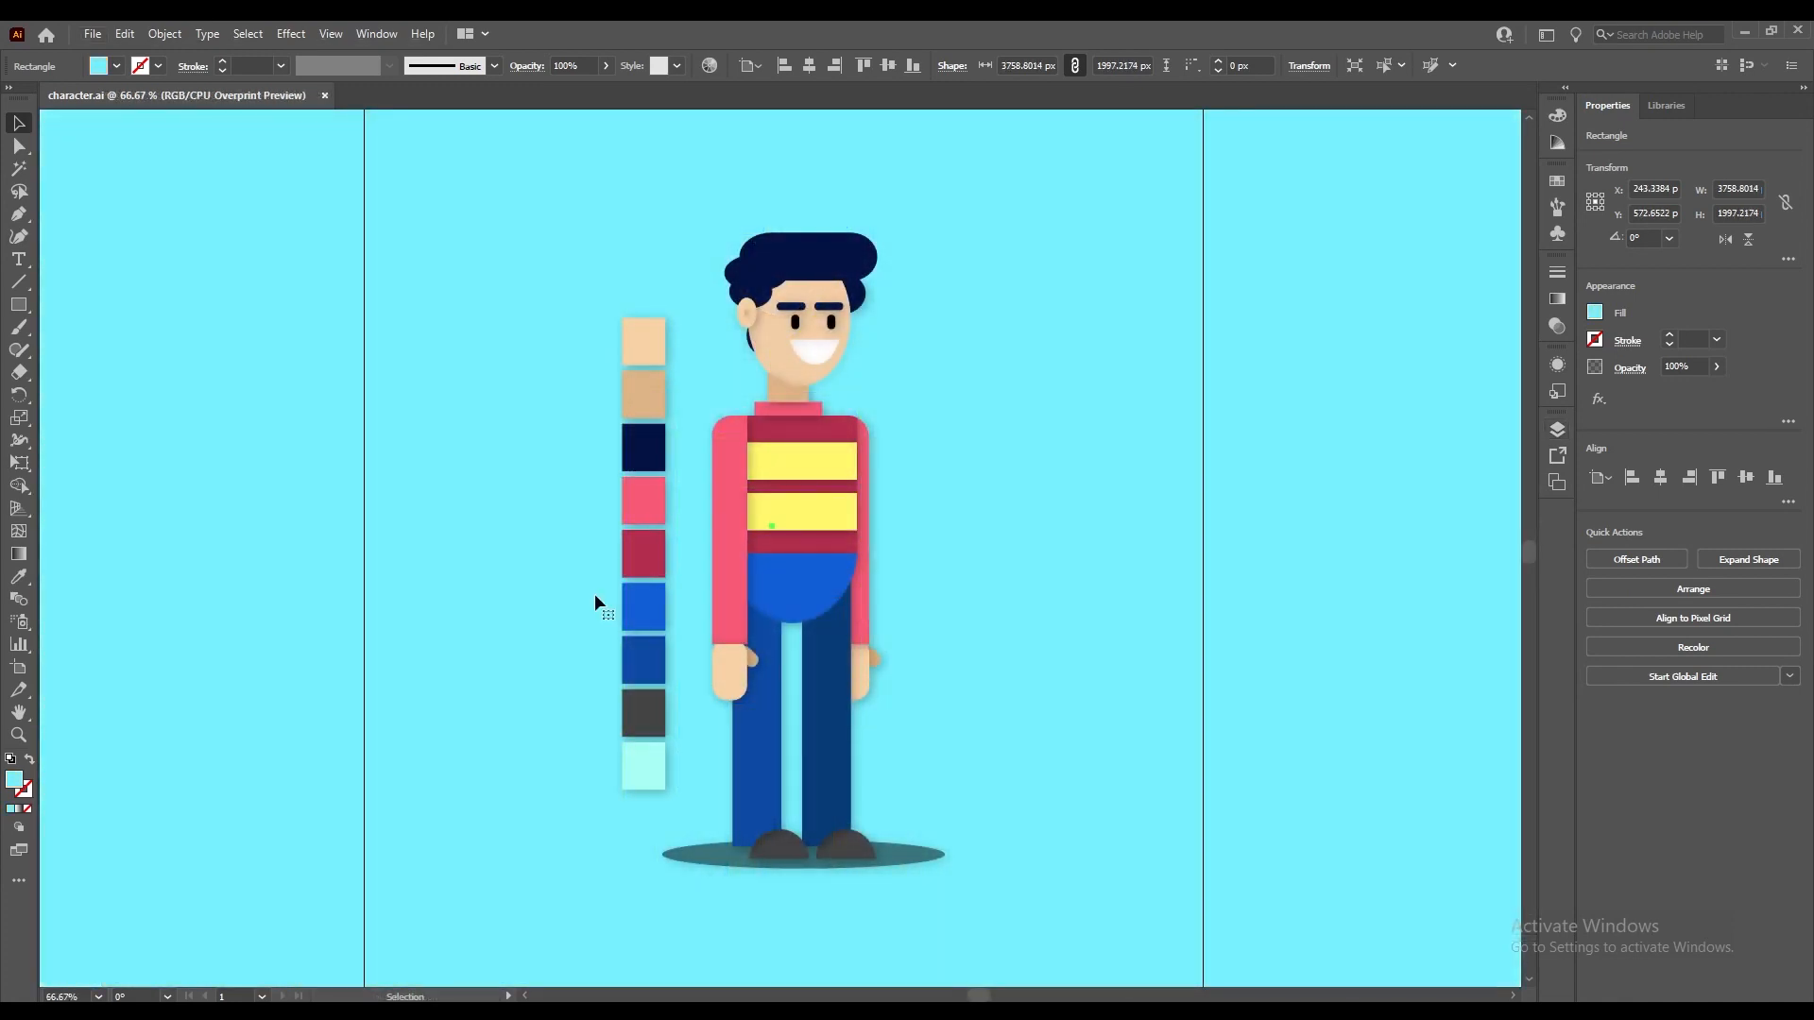
Move the light blue background rectangle to the right and down relative to the artboard.
scroll(1056, 529, down, 1)
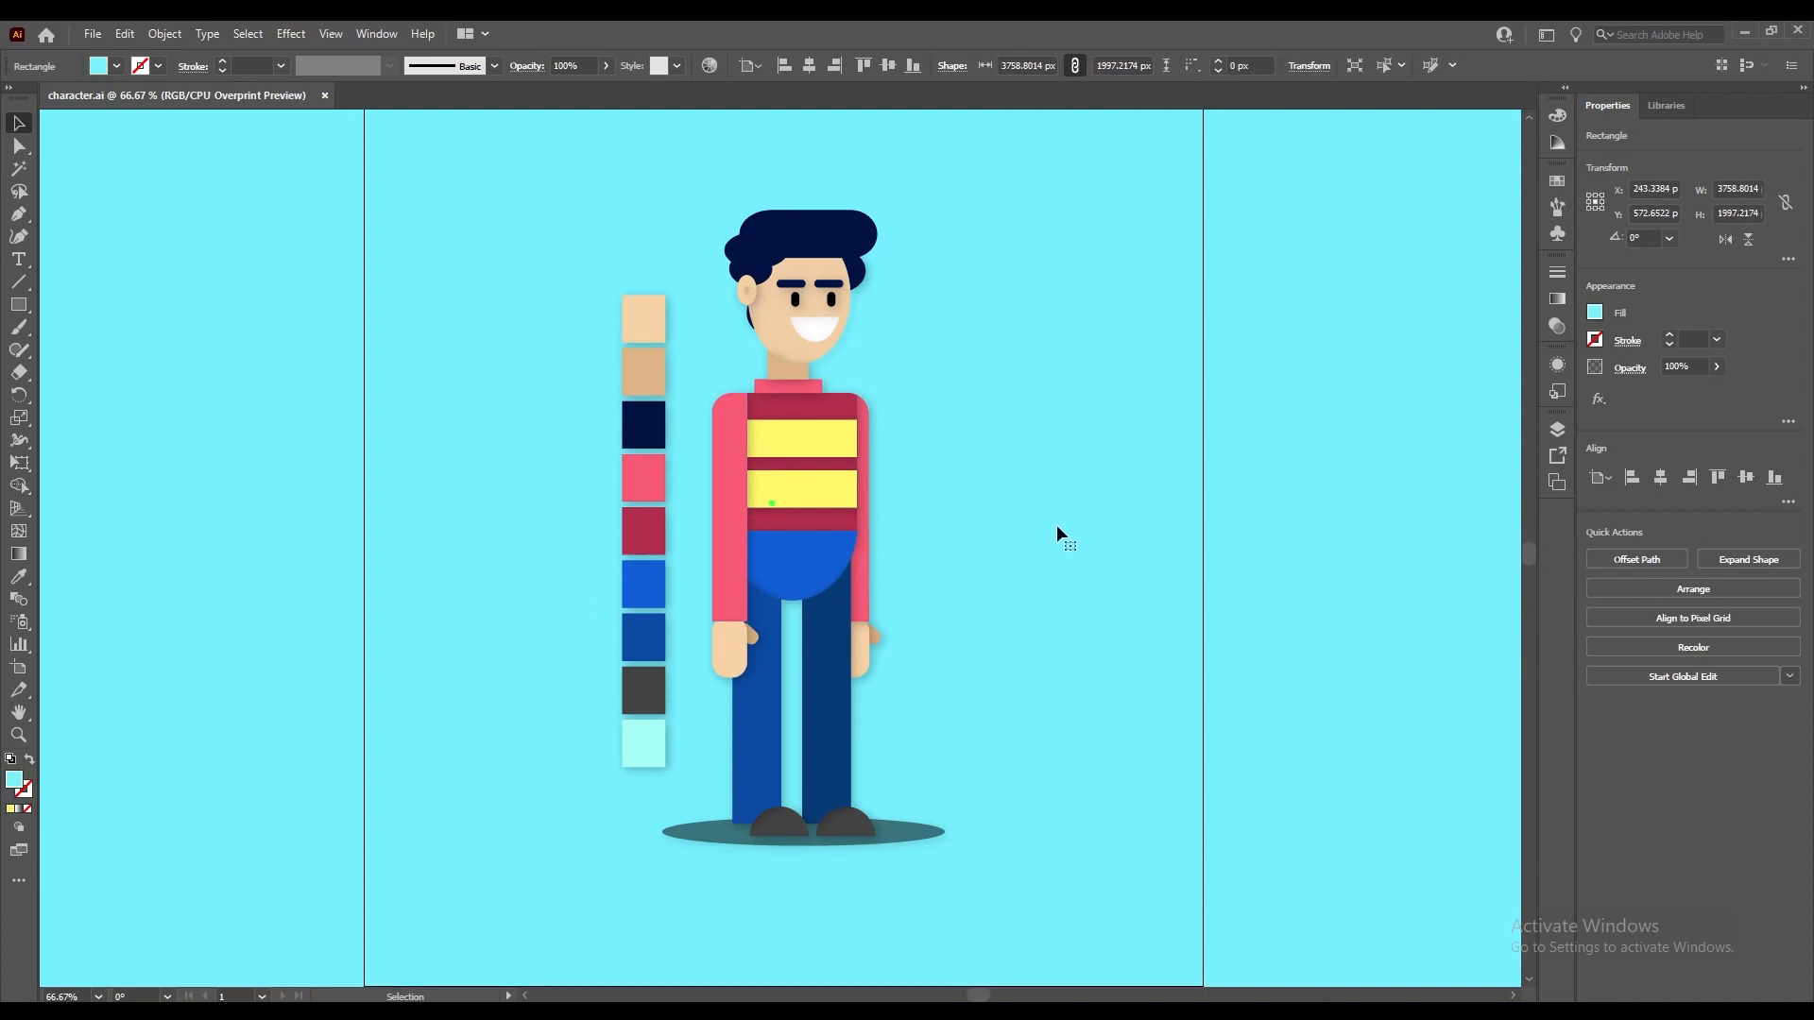
scroll(1056, 529, up, 1)
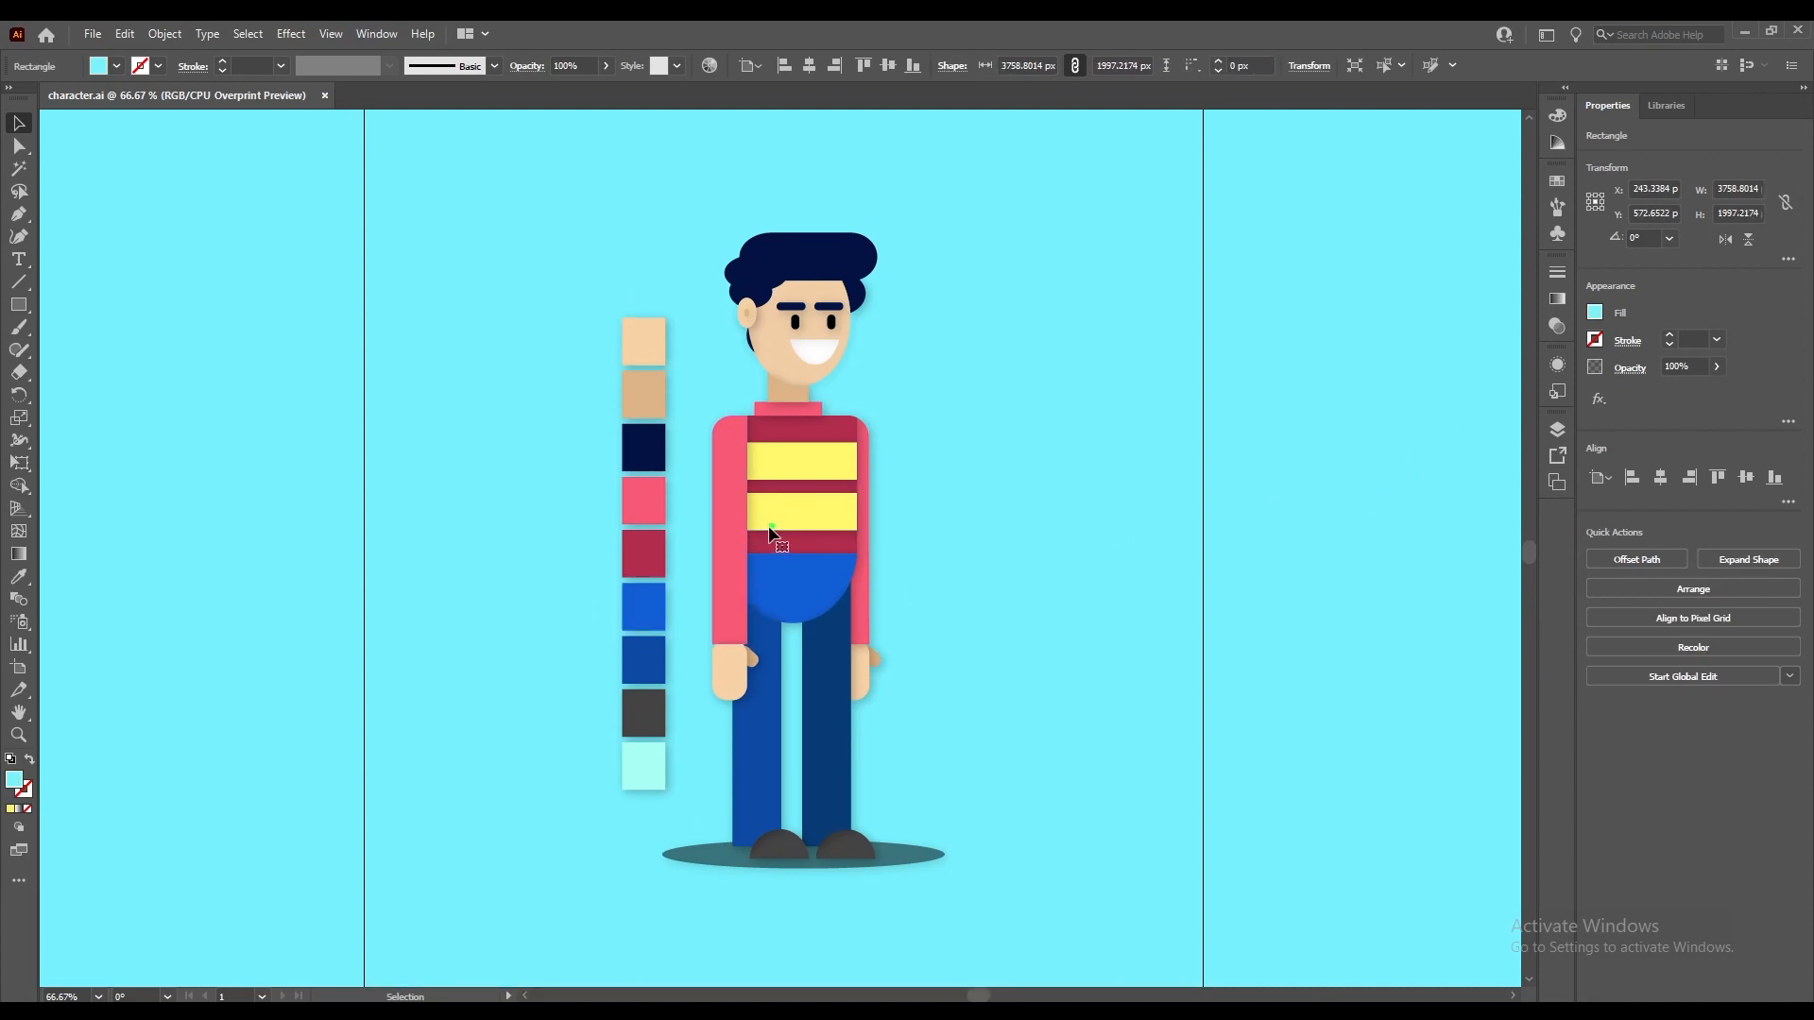
scroll(770, 526, up, 5)
drag(806, 561, 358, 605)
mouse_move(358, 605)
mouse_down()
mouse_move(385, 649)
mouse_move(382, 630)
mouse_up()
key(Delete)
scroll(382, 630, down, 5)
key(ctrl+z)
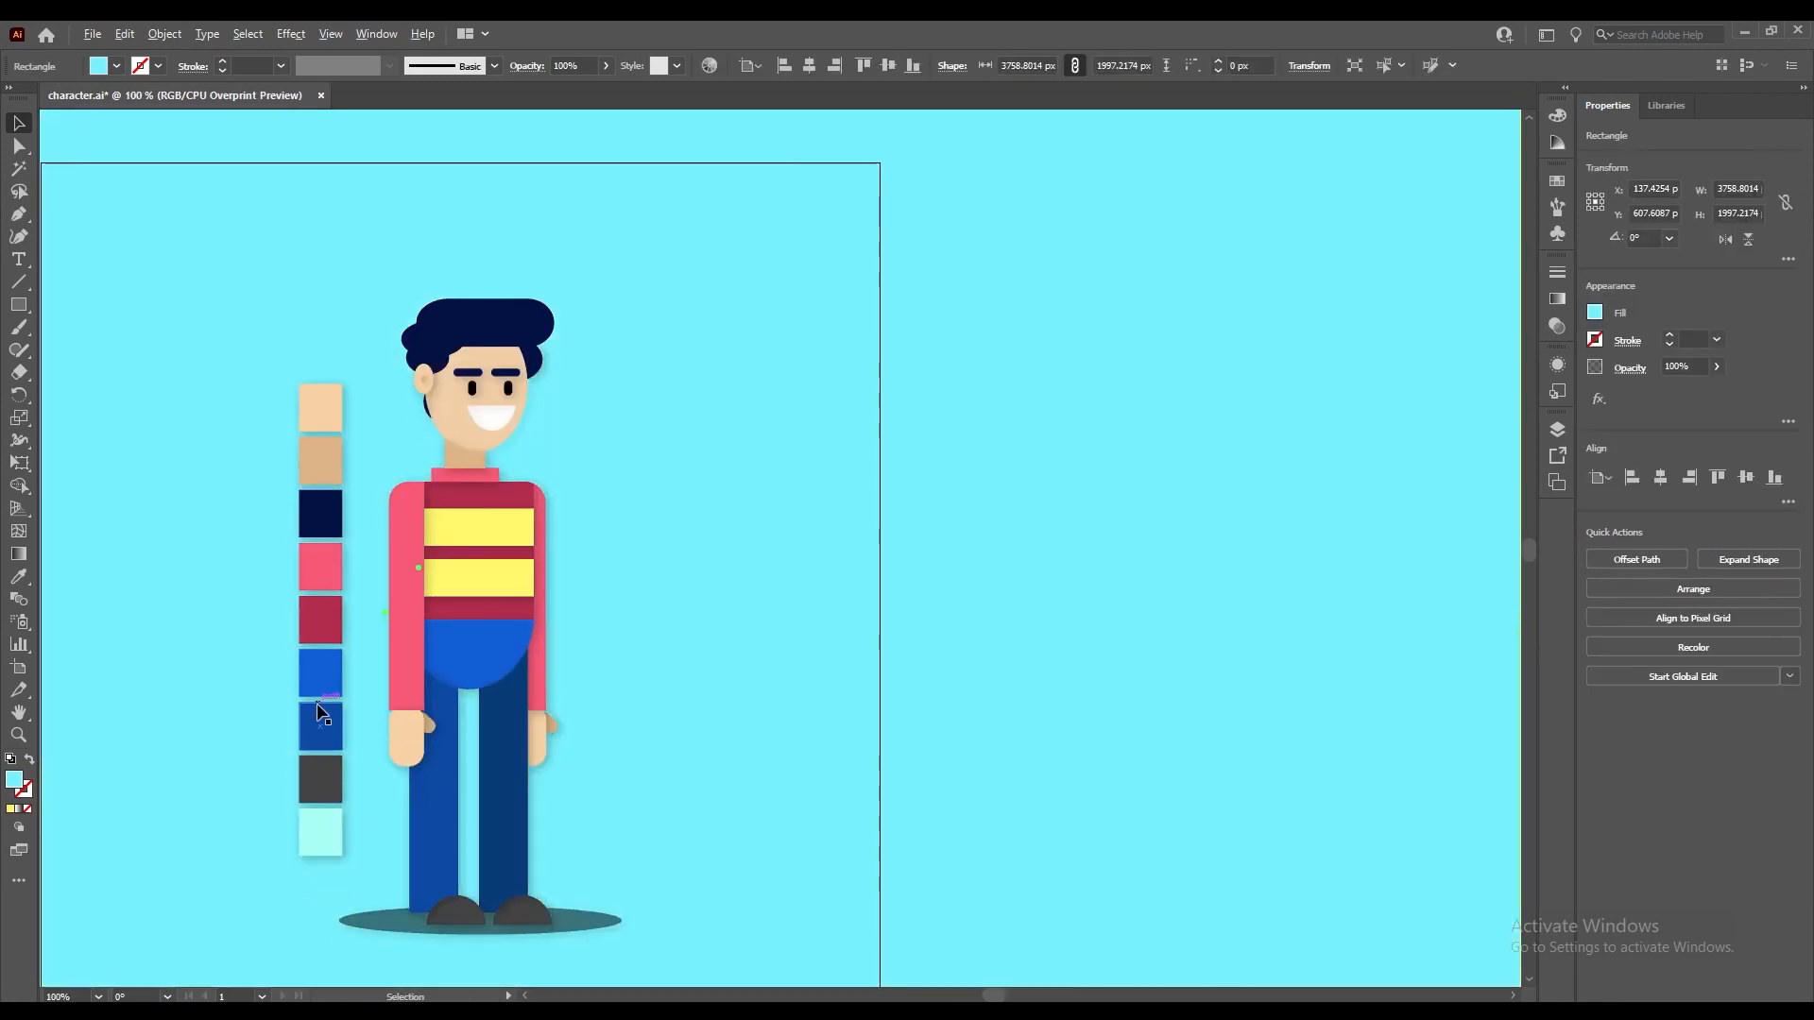
scroll(521, 431, up, 3)
drag(519, 427, 1188, 630)
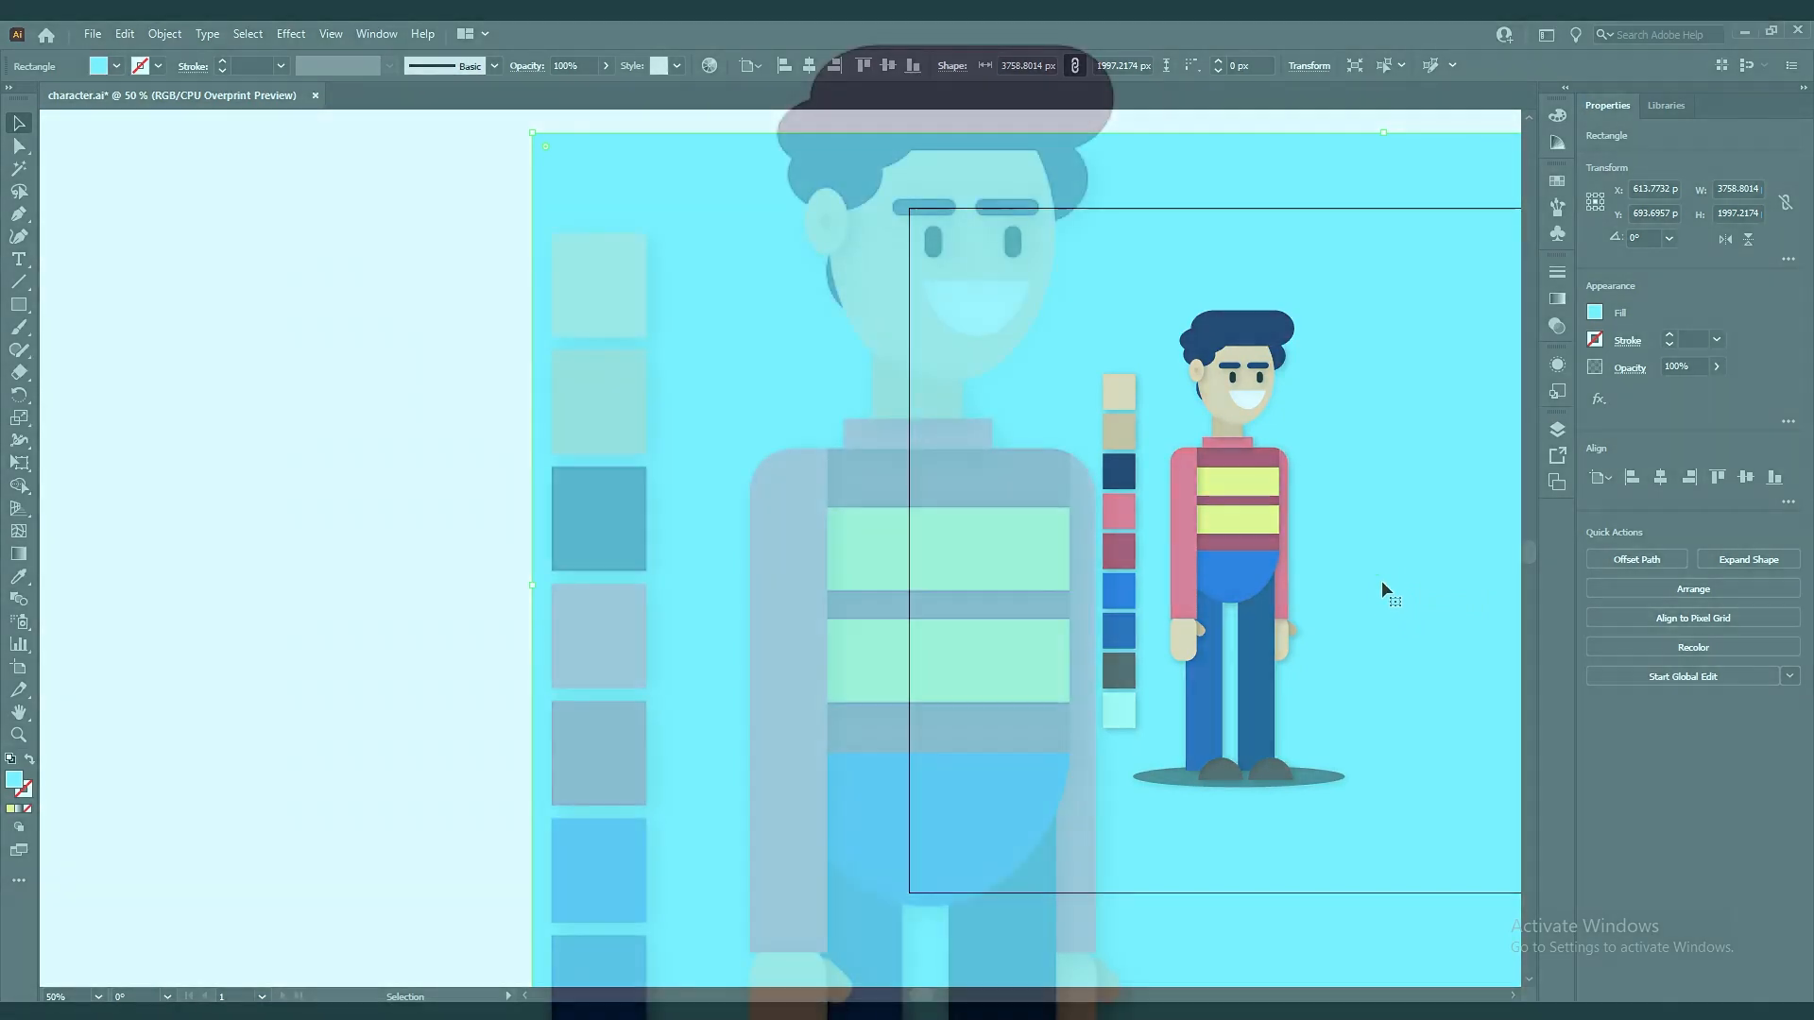